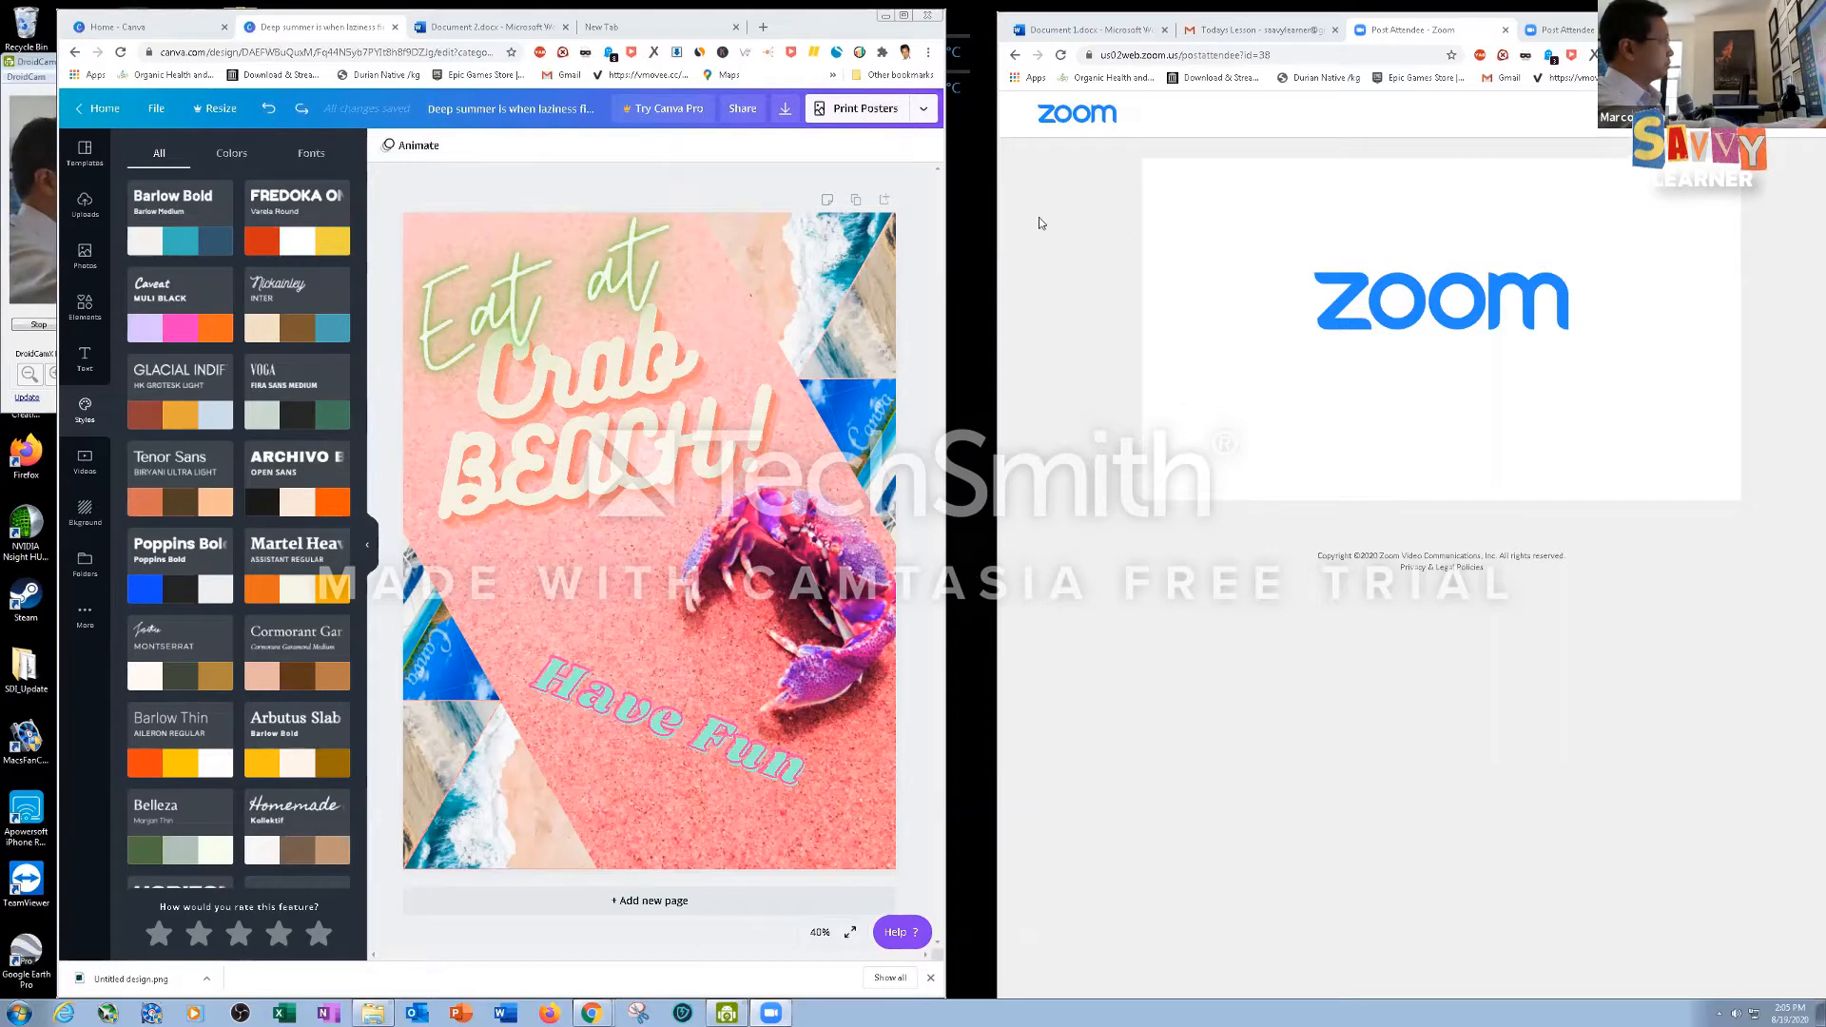
View the publishing options for the Crab Beach poster and close them again
{"action": "left_click", "coordinate": [922, 112]}
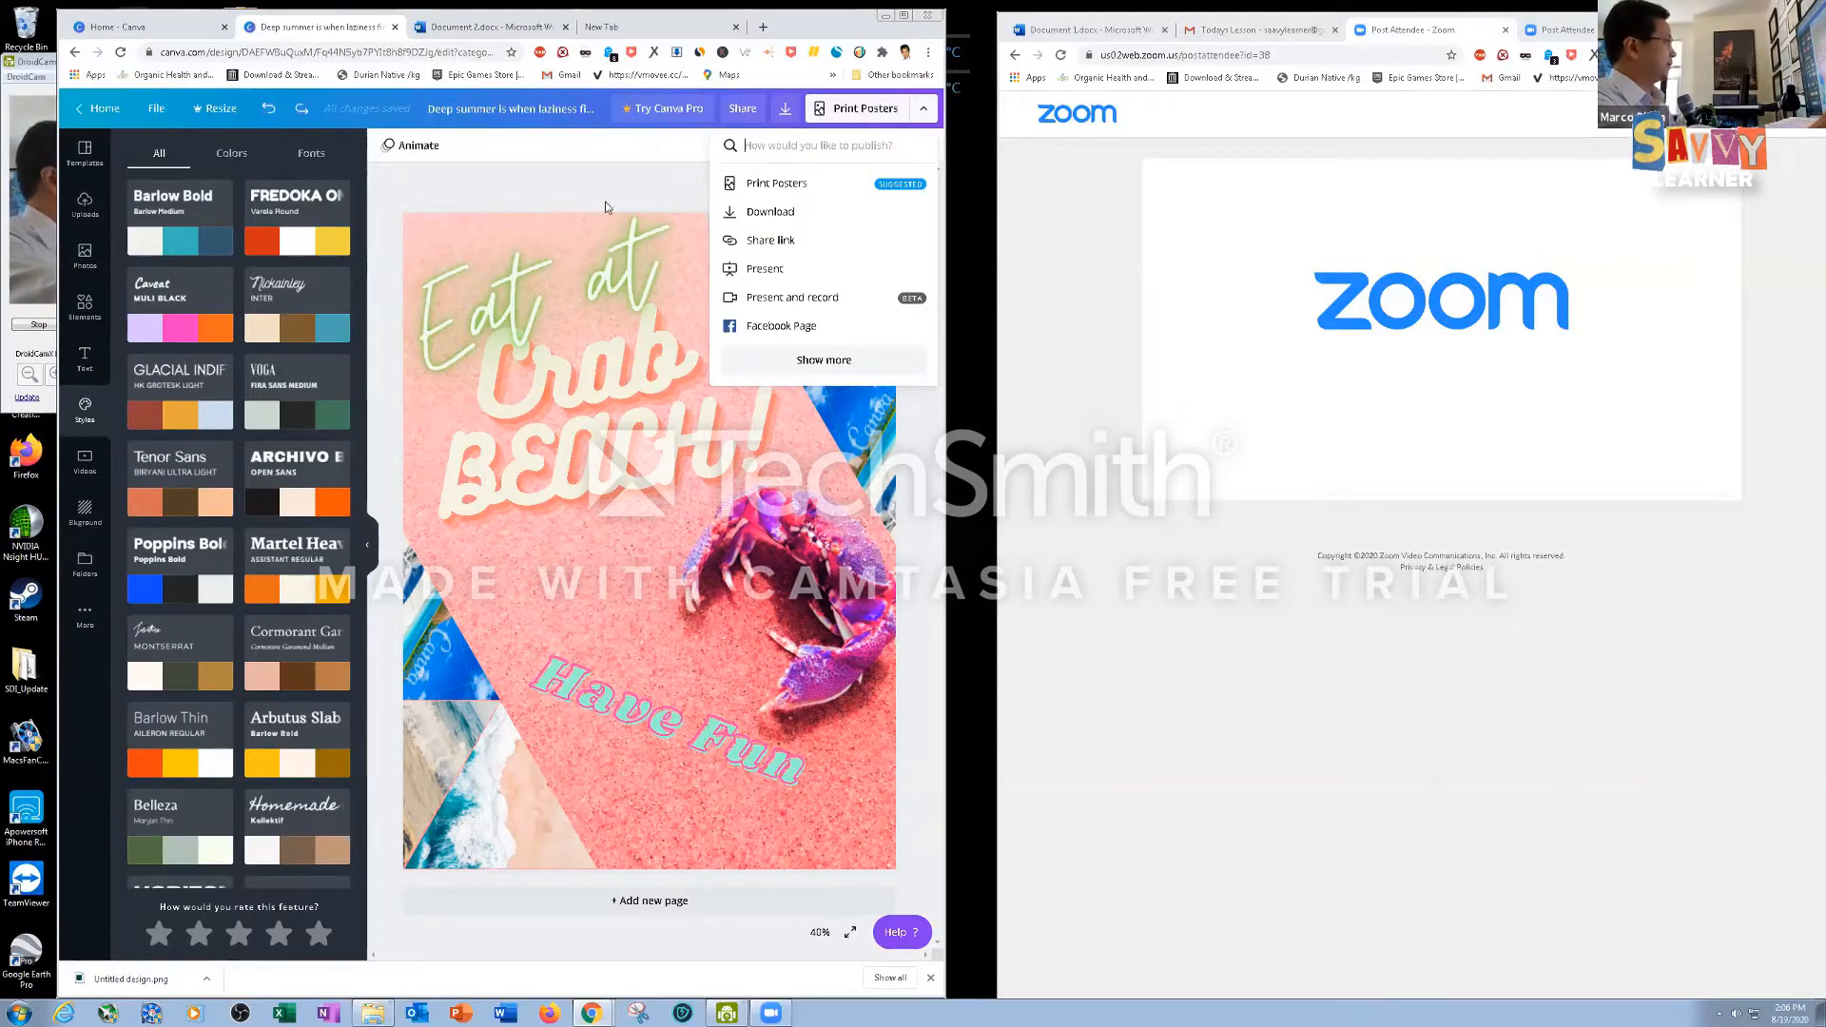
{"action": "left_click", "coordinate": [613, 187]}
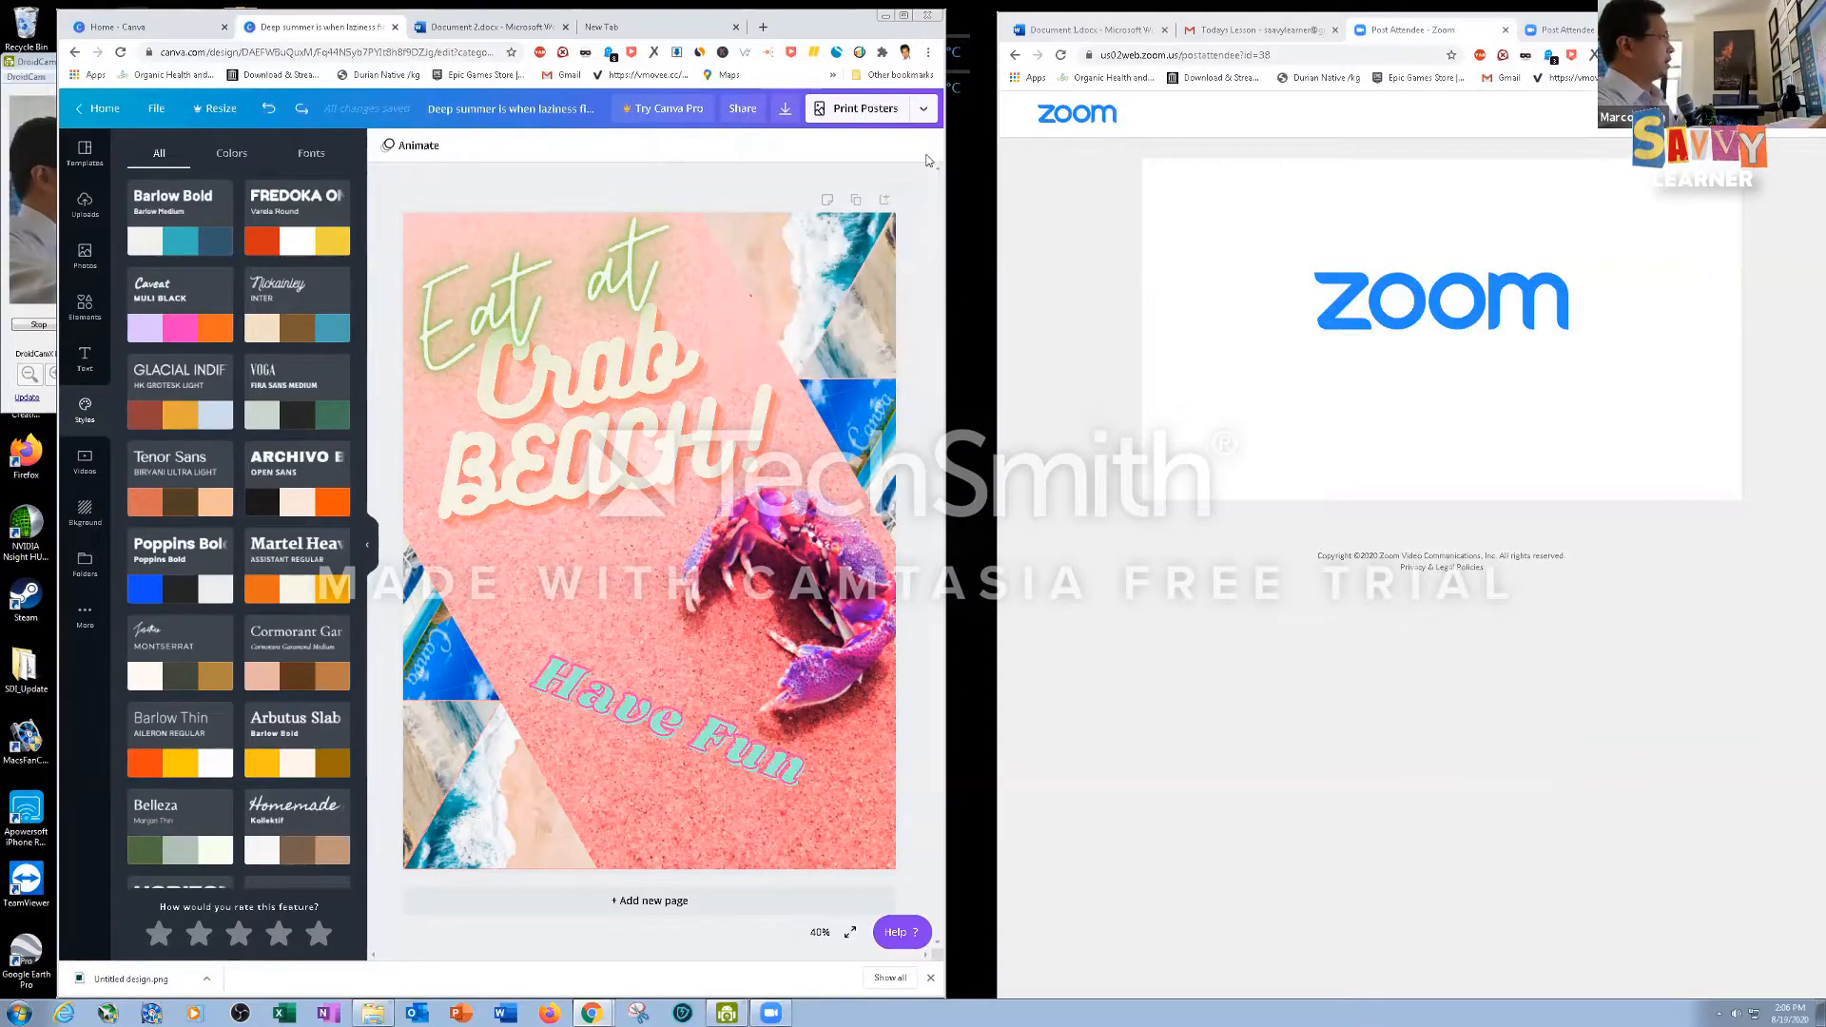
Switch to Word, show the finished beach flyer for reference, and create a new document from the Open house flyer template
{"action": "left_click", "coordinate": [1087, 29]}
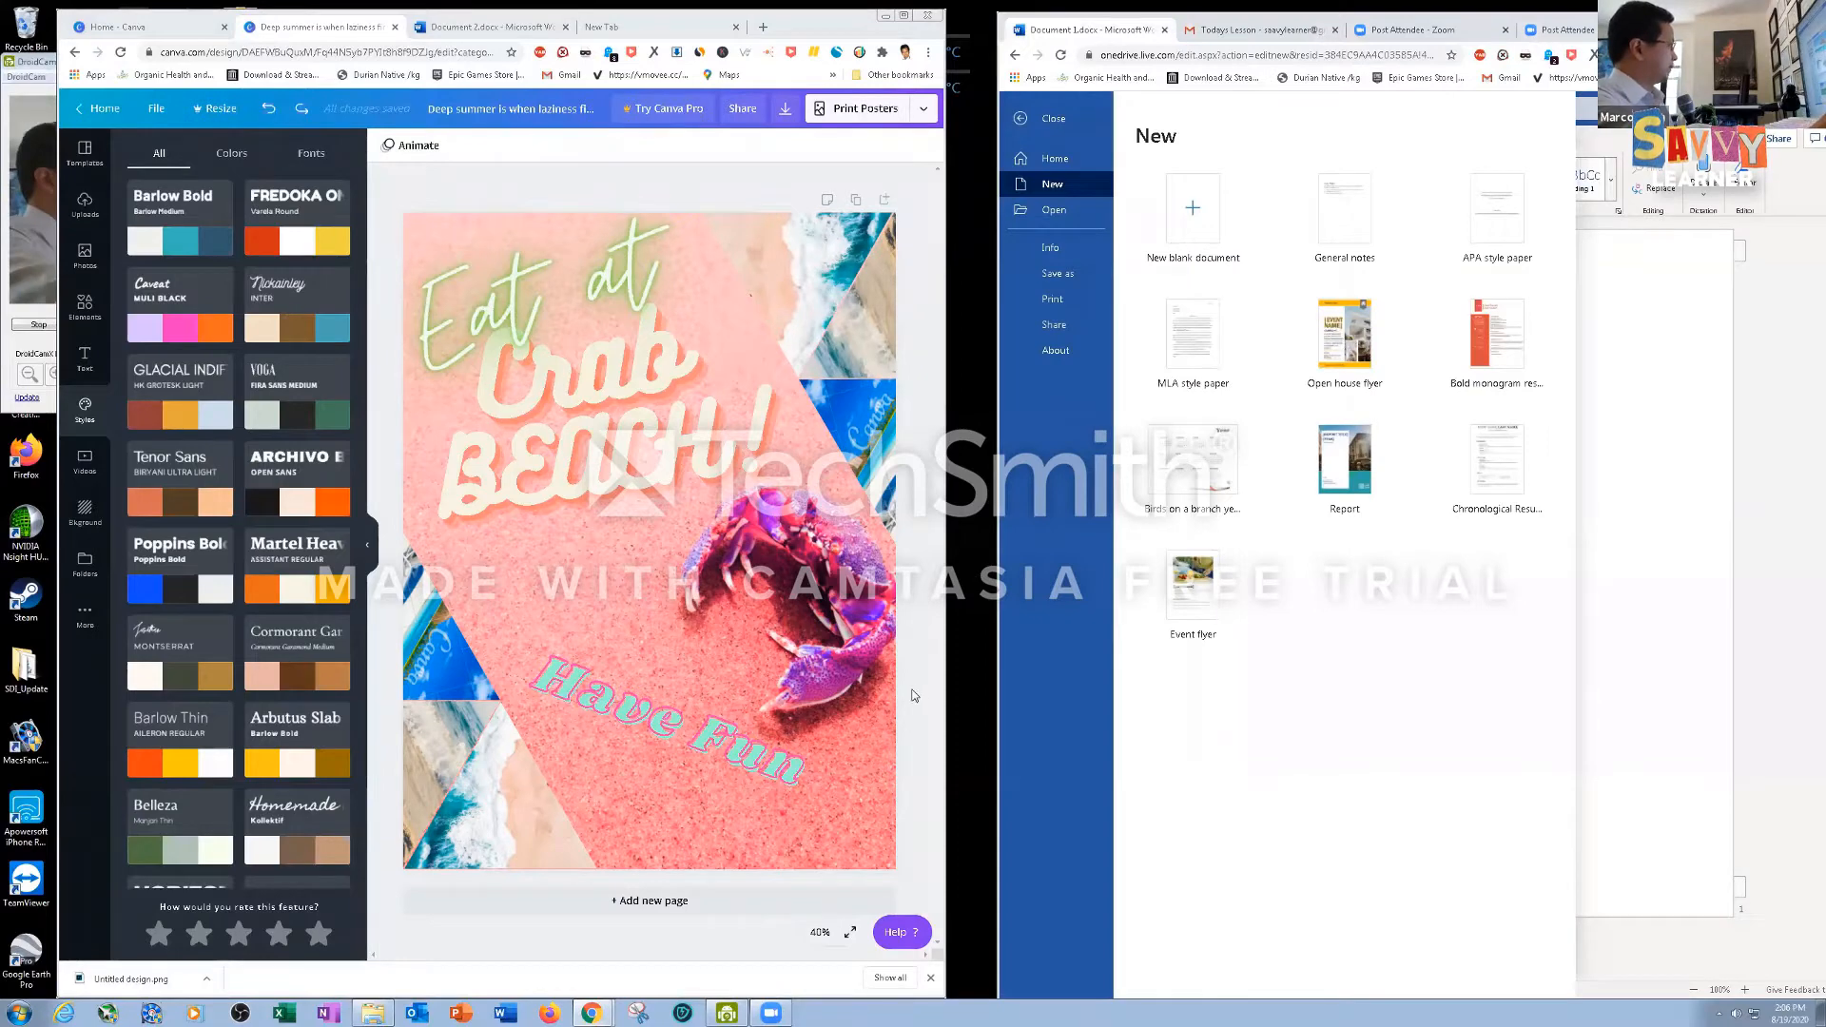
{"action": "left_click", "coordinate": [494, 27]}
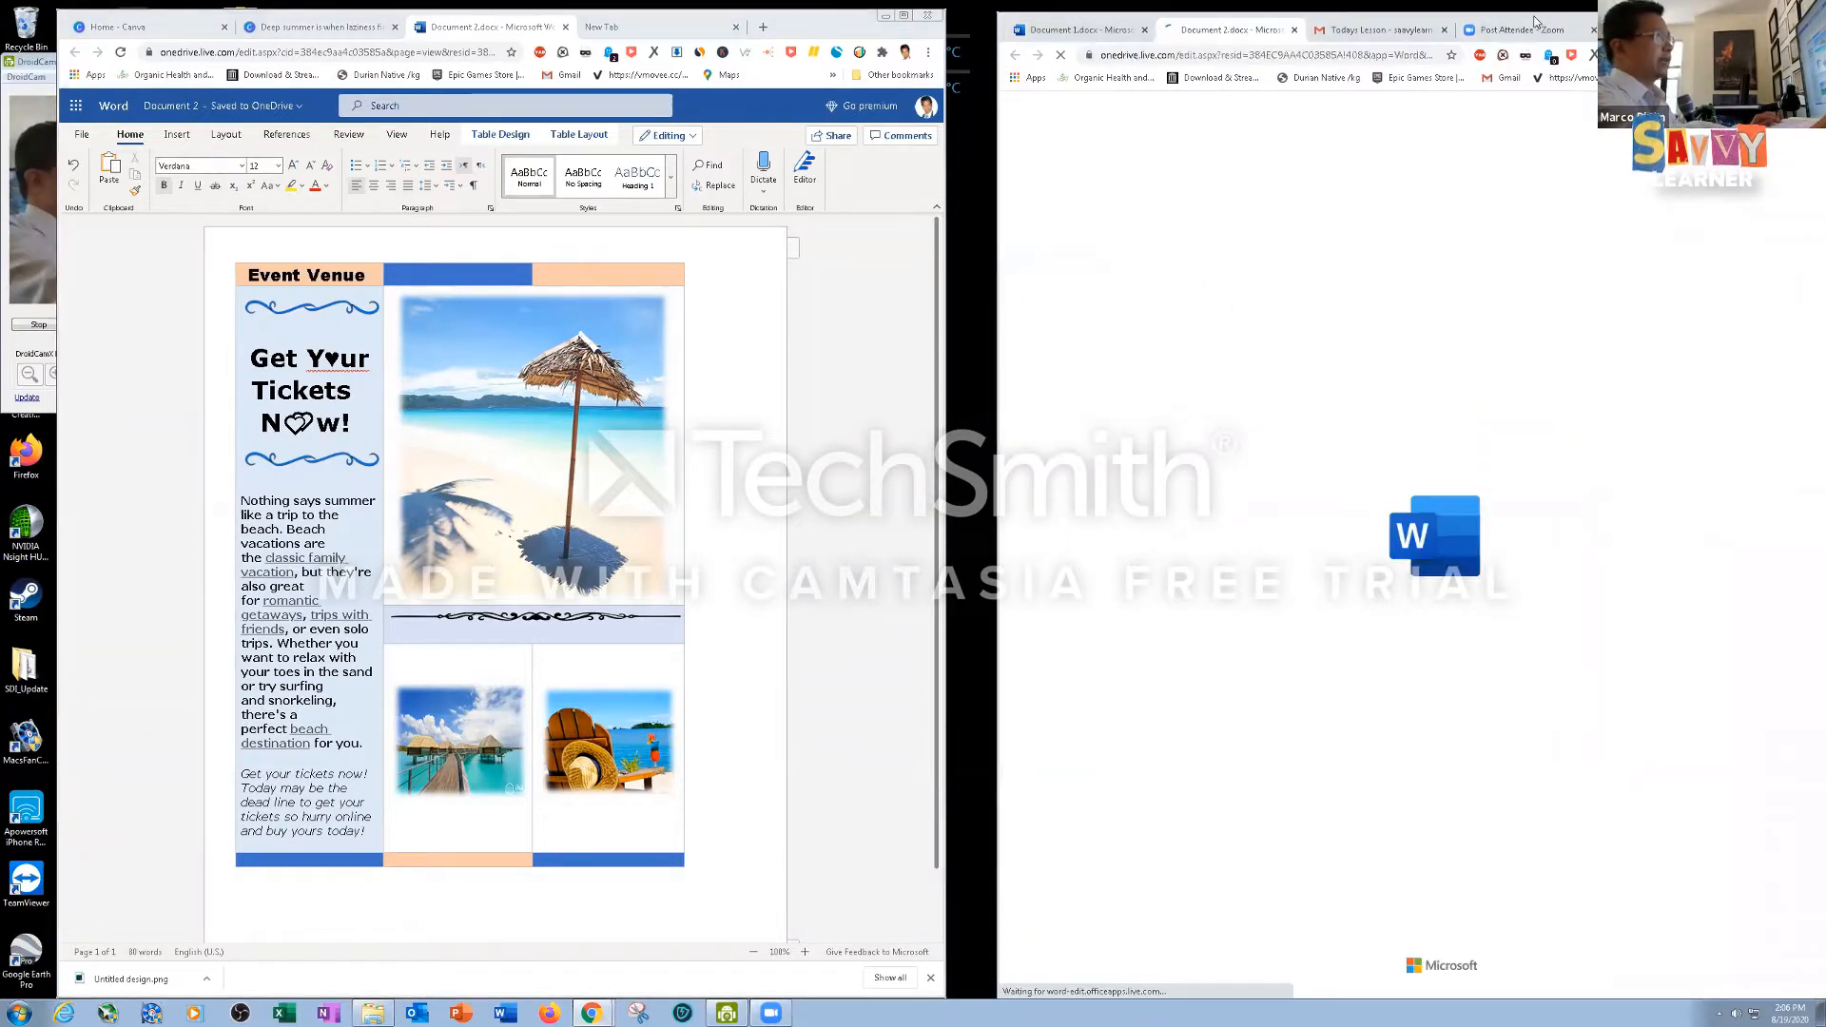
{"action": "left_click_drag", "start_coordinate": [1533, 21], "coordinate": [1501, 21]}
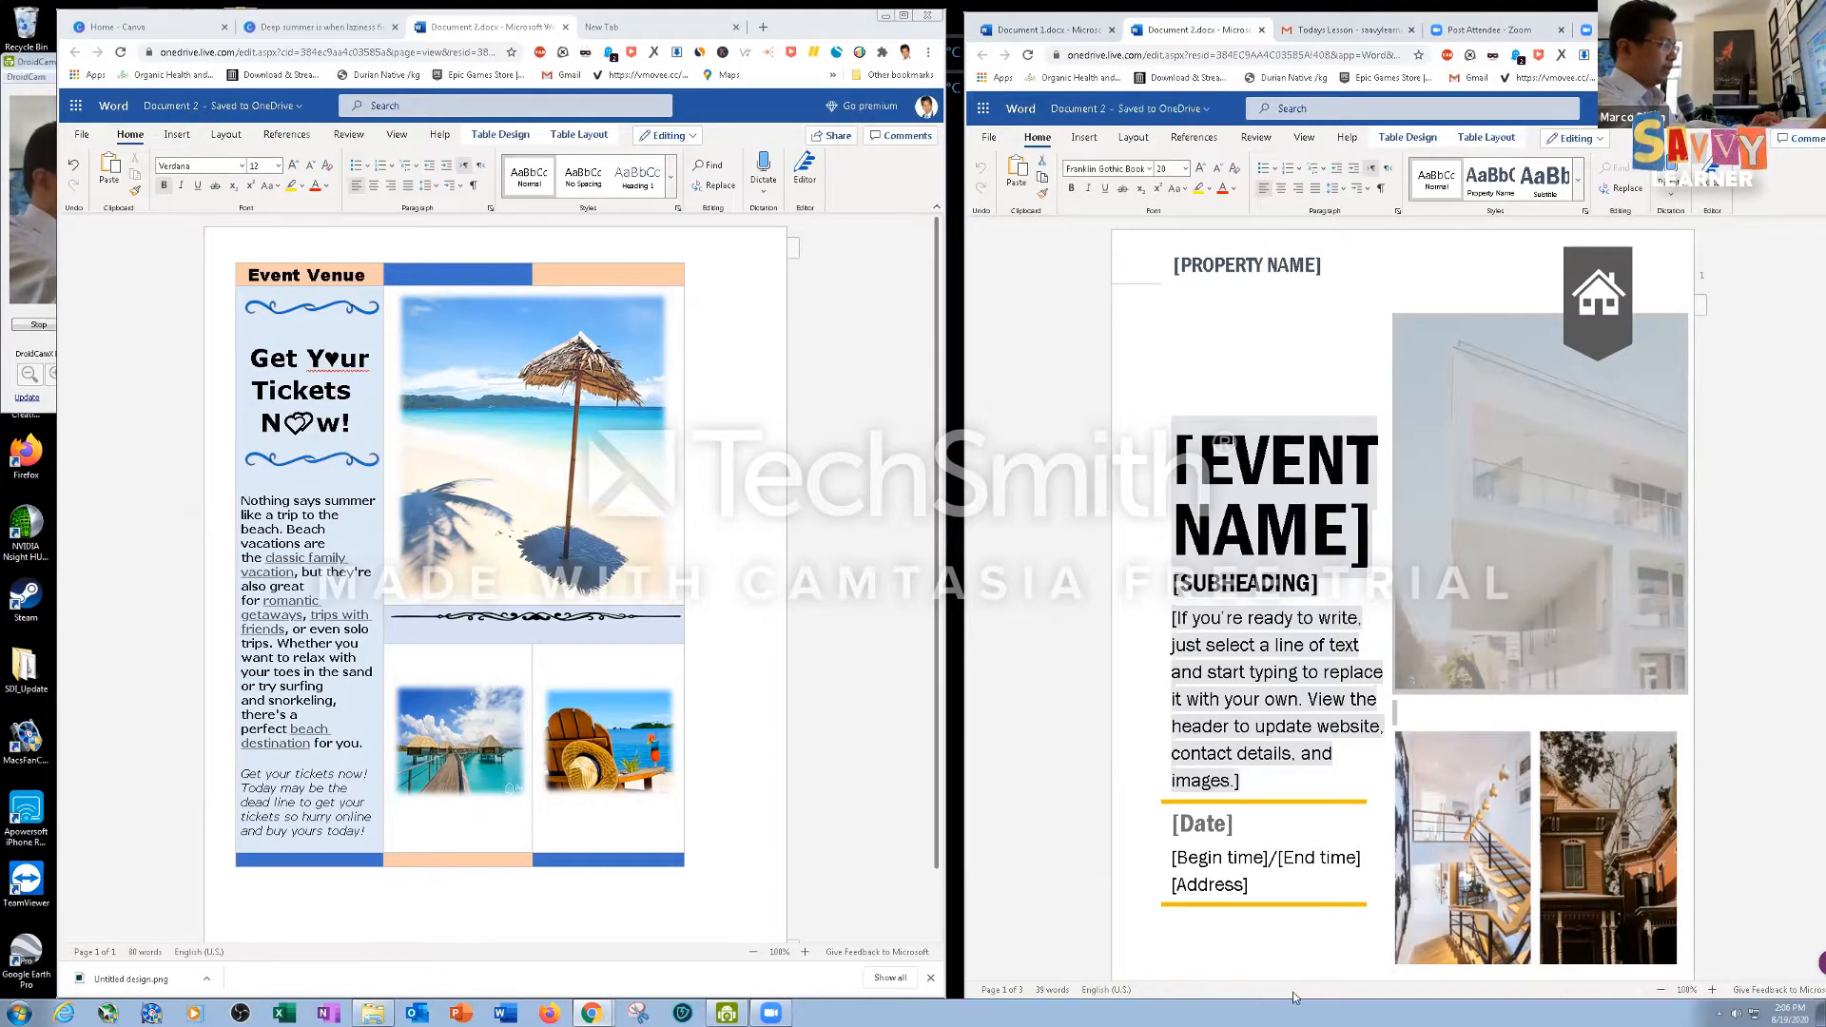
Delete the large white building photo from the flyer template
{"action": "left_click", "coordinate": [1462, 791]}
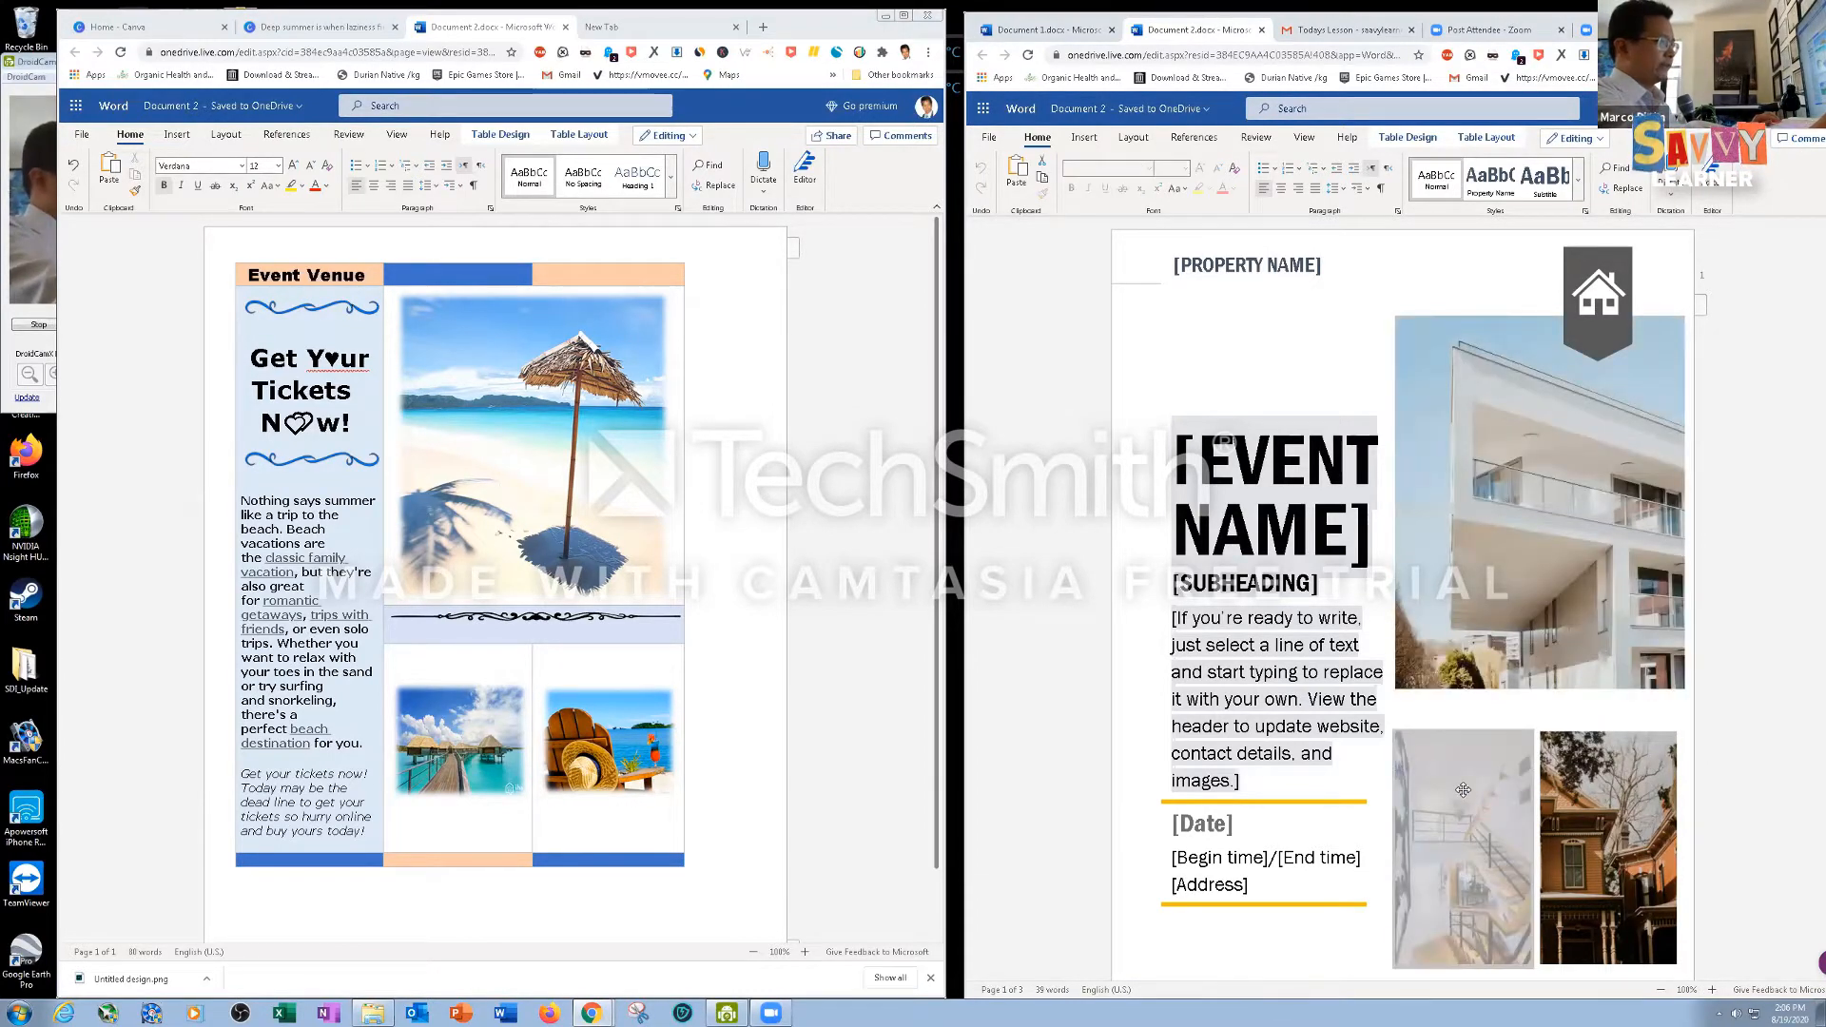
{"action": "left_click", "coordinate": [1417, 670]}
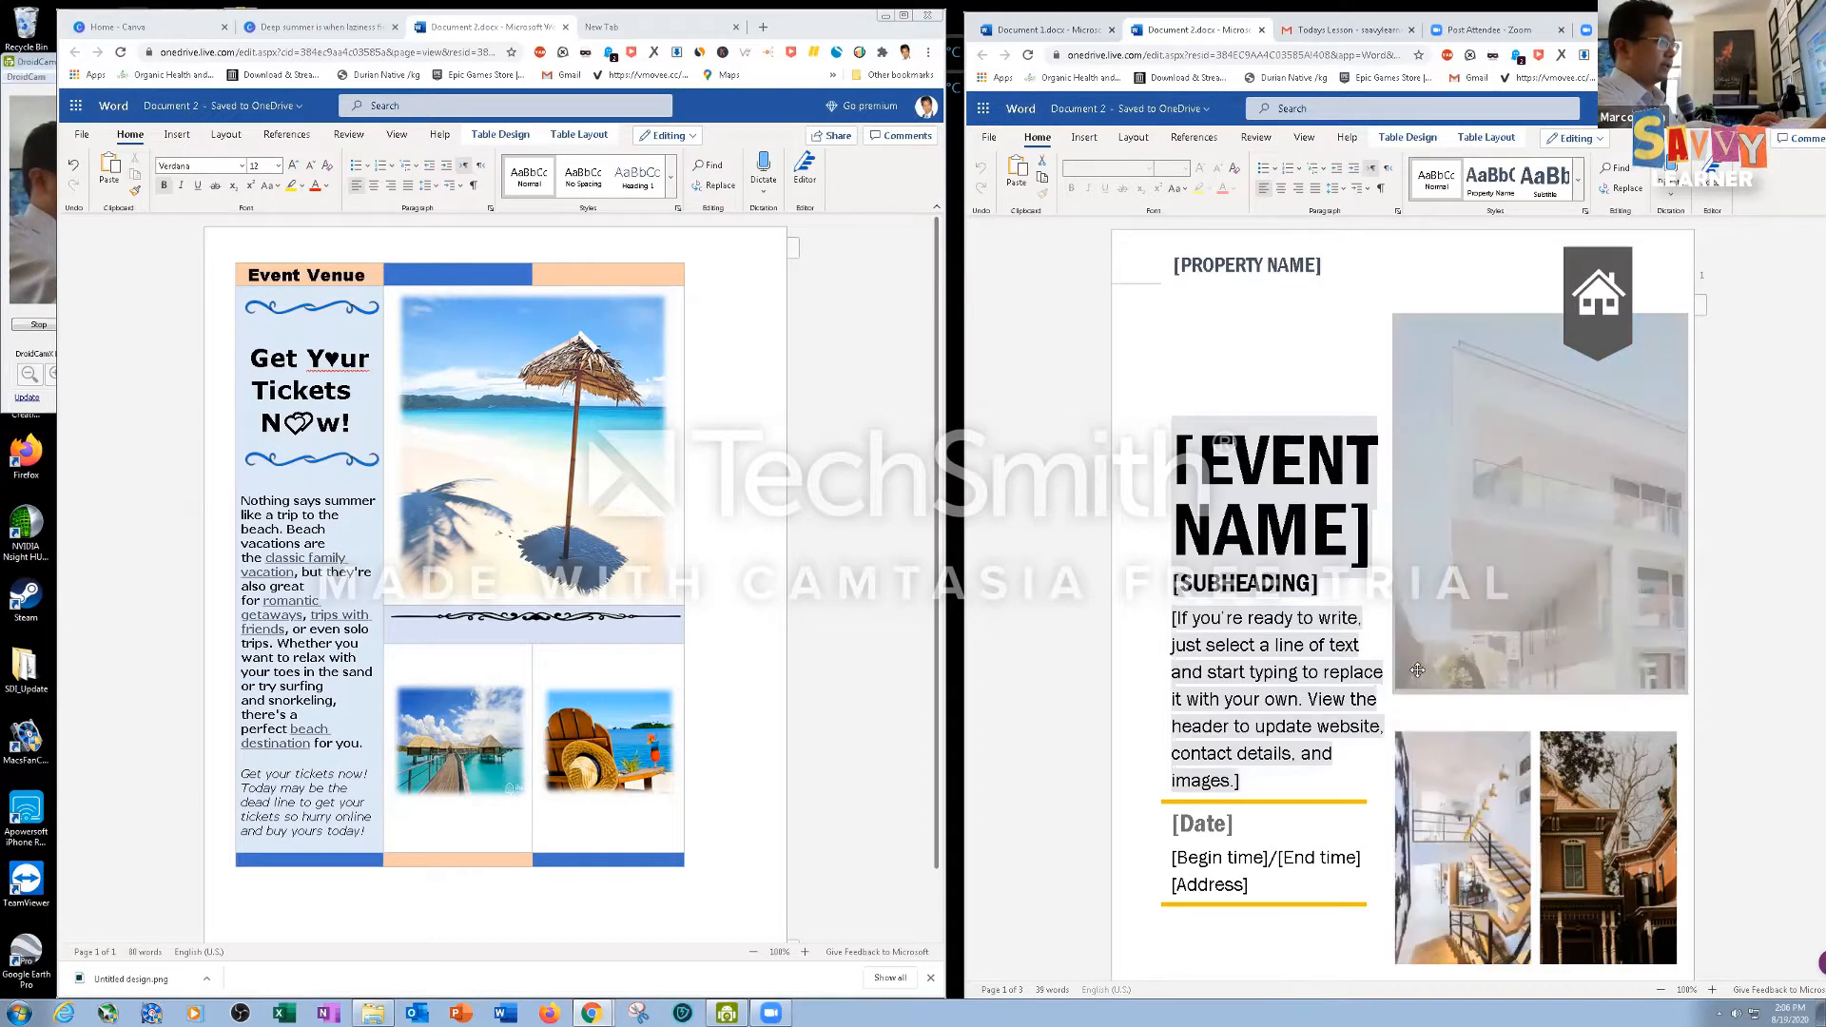
{"action": "left_click", "coordinate": [1599, 322]}
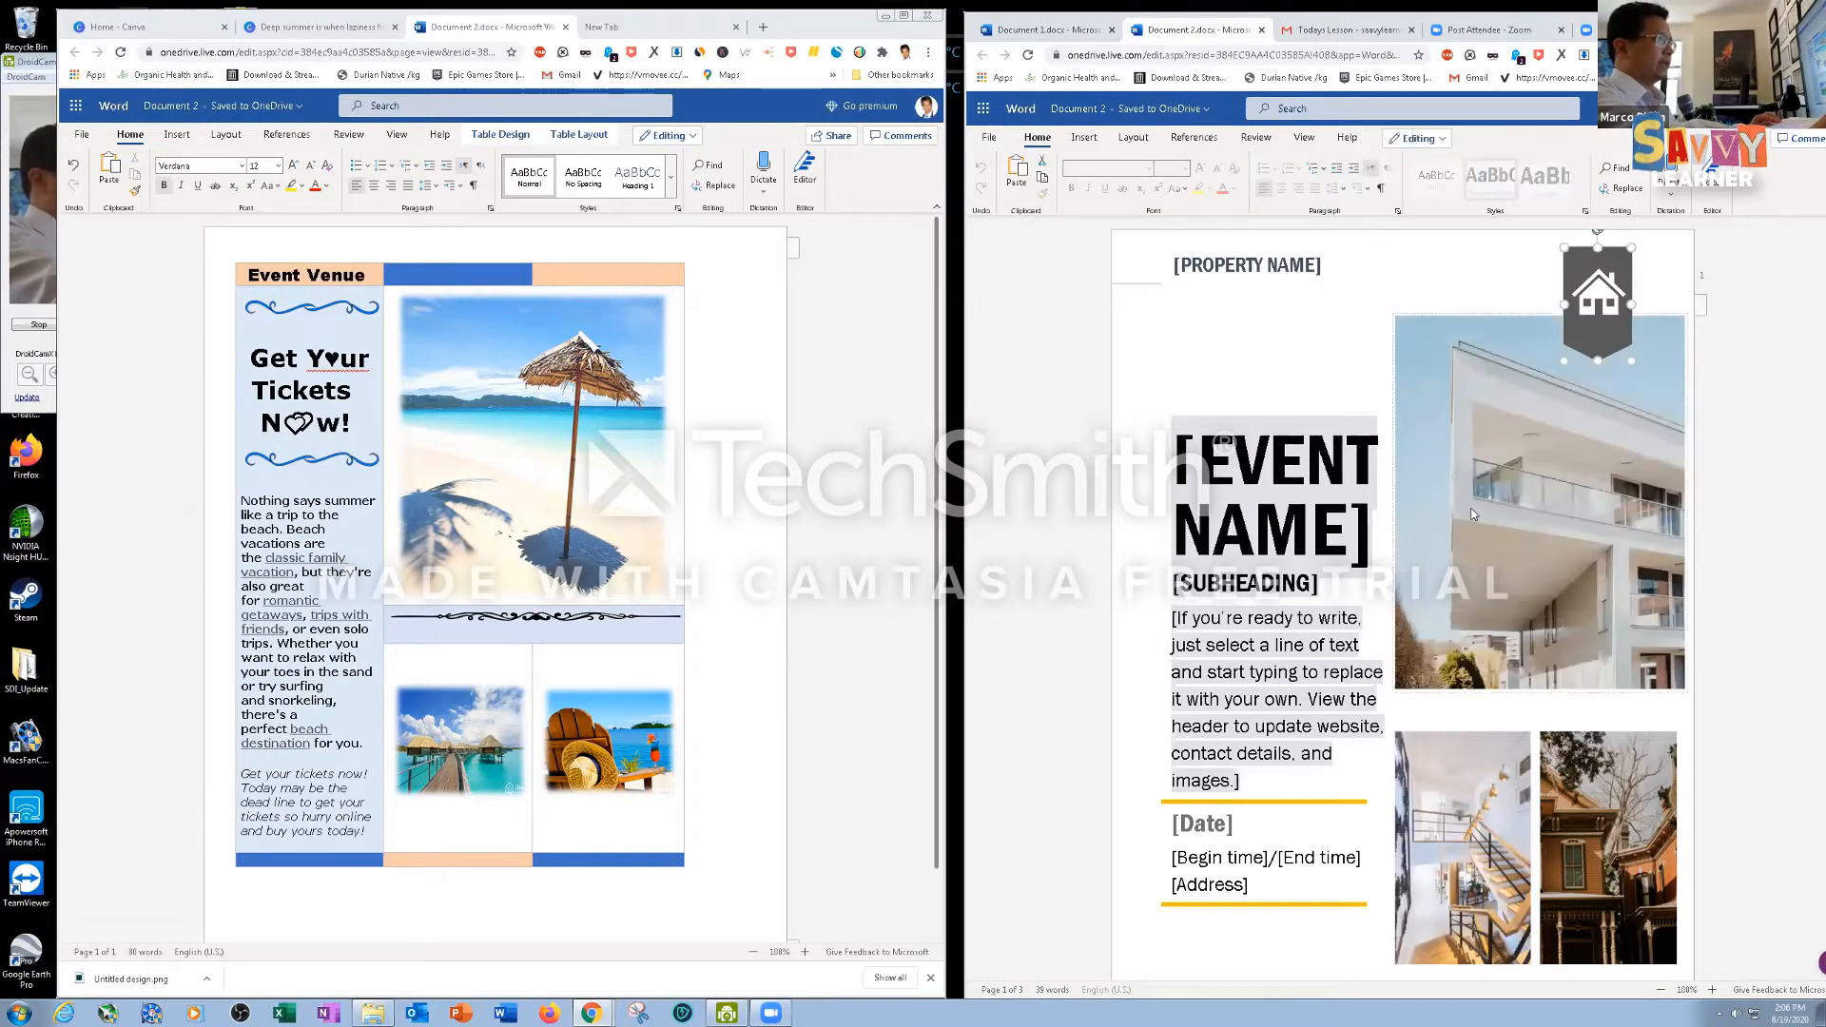
{"action": "left_click", "coordinate": [1471, 509]}
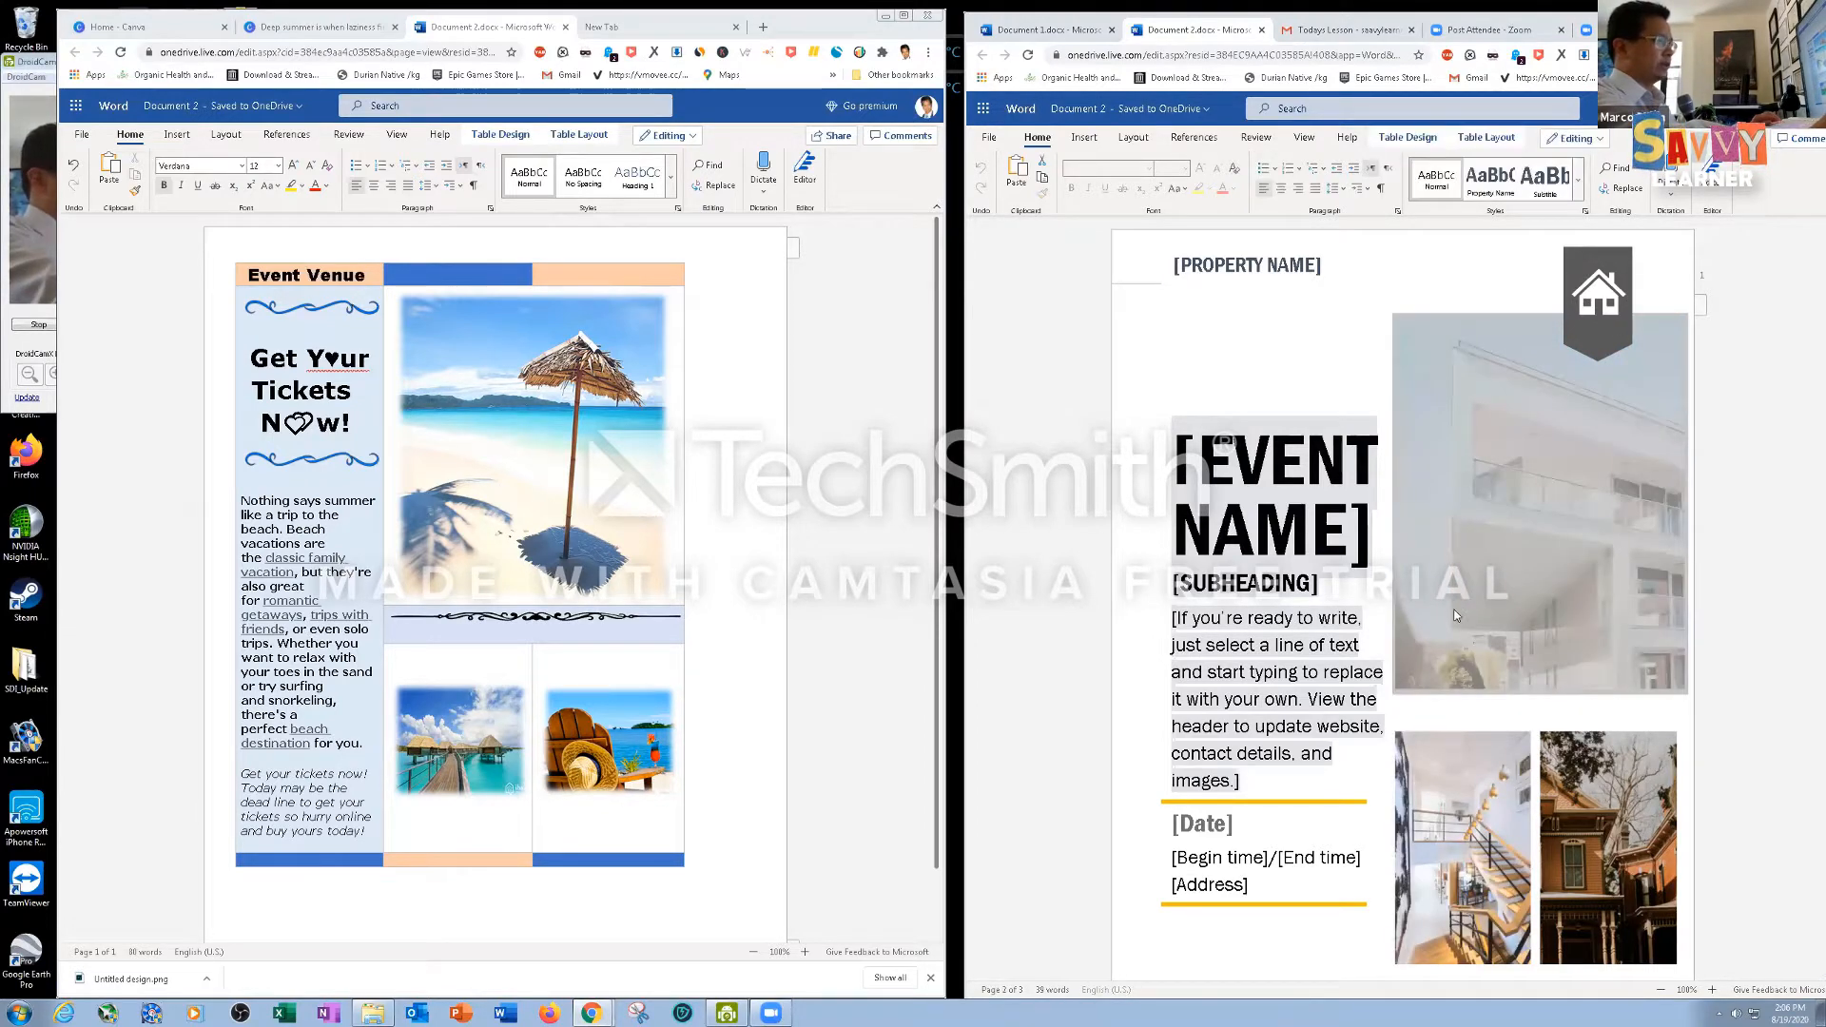
{"action": "right_click", "coordinate": [1455, 616]}
{"action": "left_click", "coordinate": [1415, 658]}
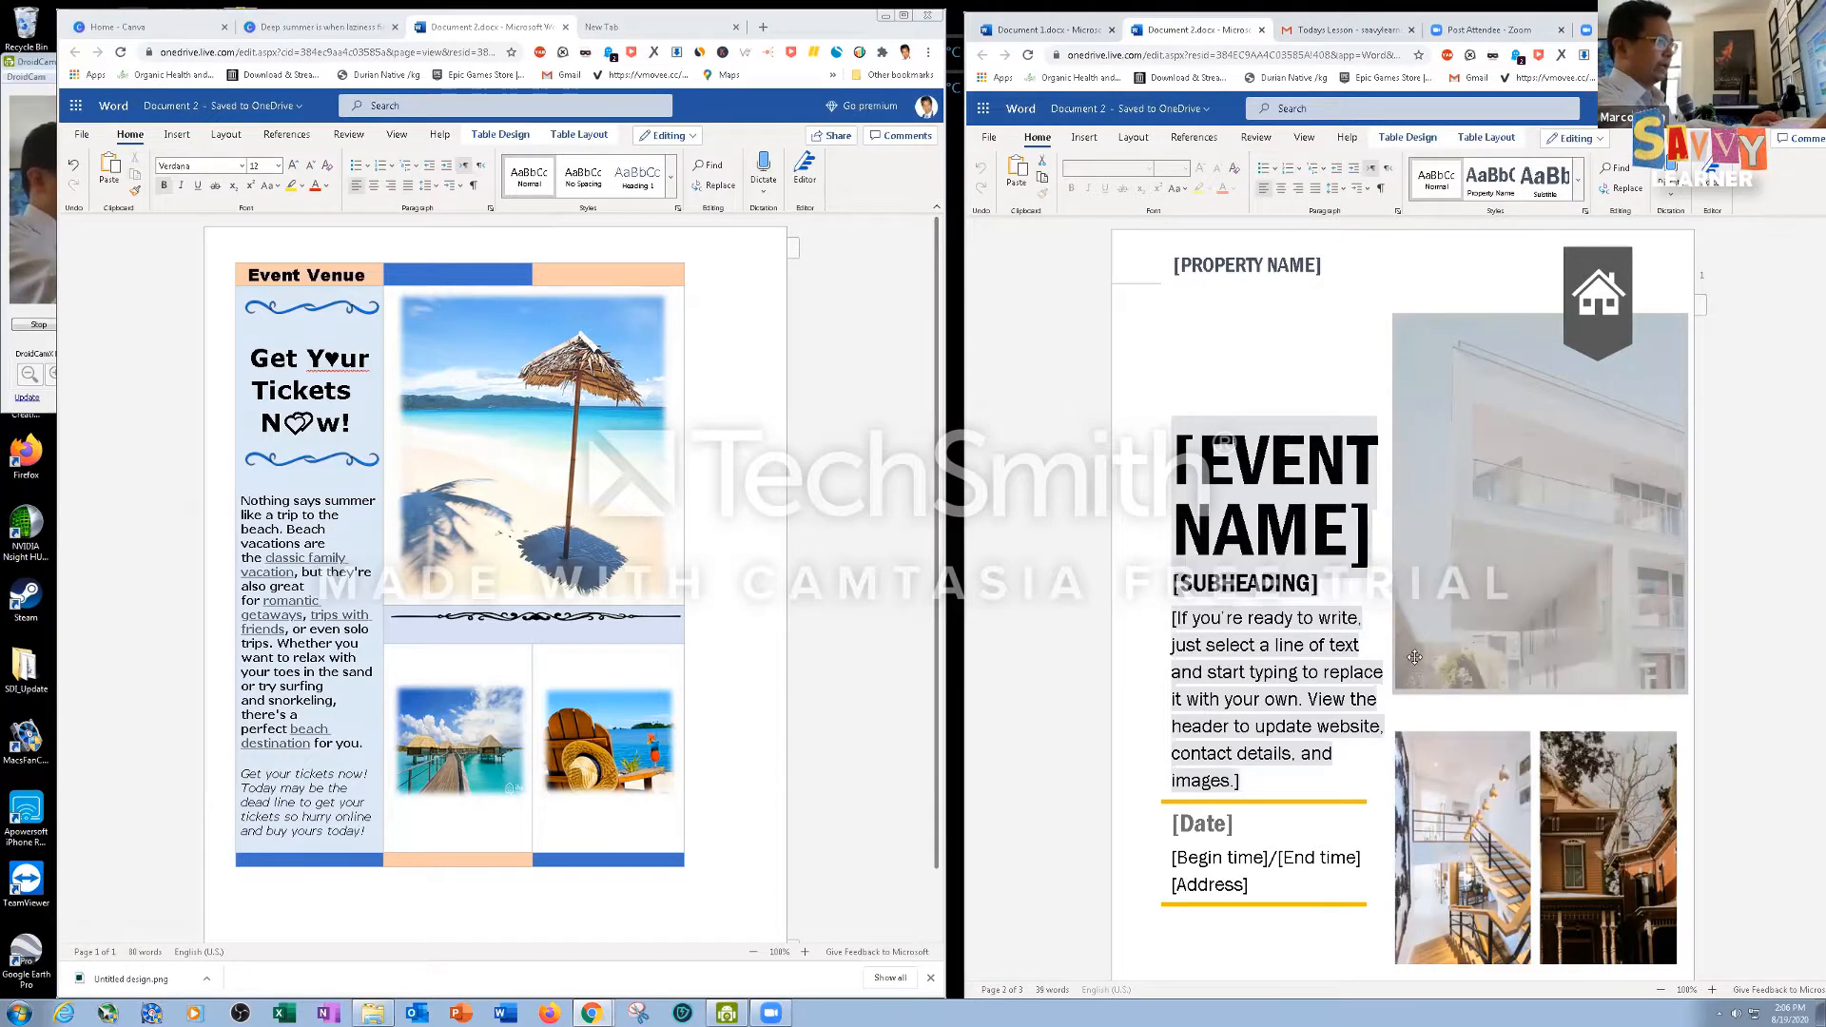
{"action": "key", "text": "Delete"}
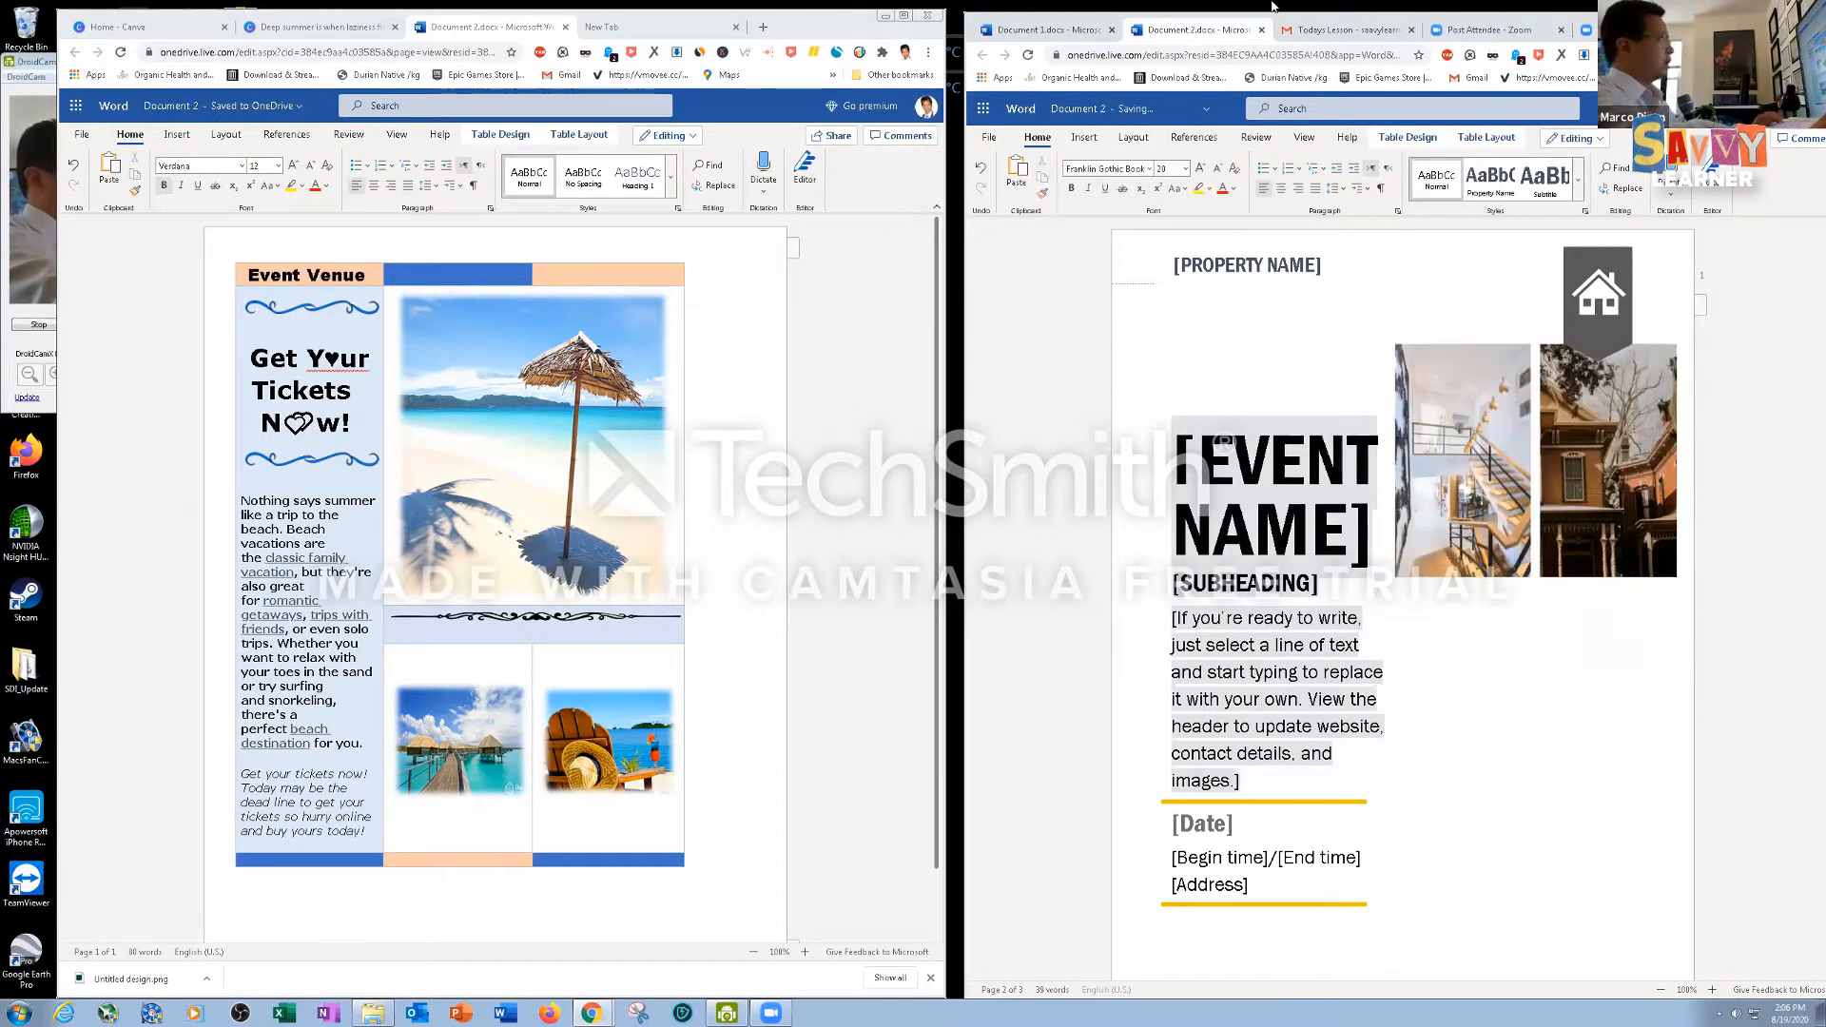
Insert the red cartoon airplane from the Airplane category of online pictures in place of the deleted photo
{"action": "left_click", "coordinate": [1084, 137]}
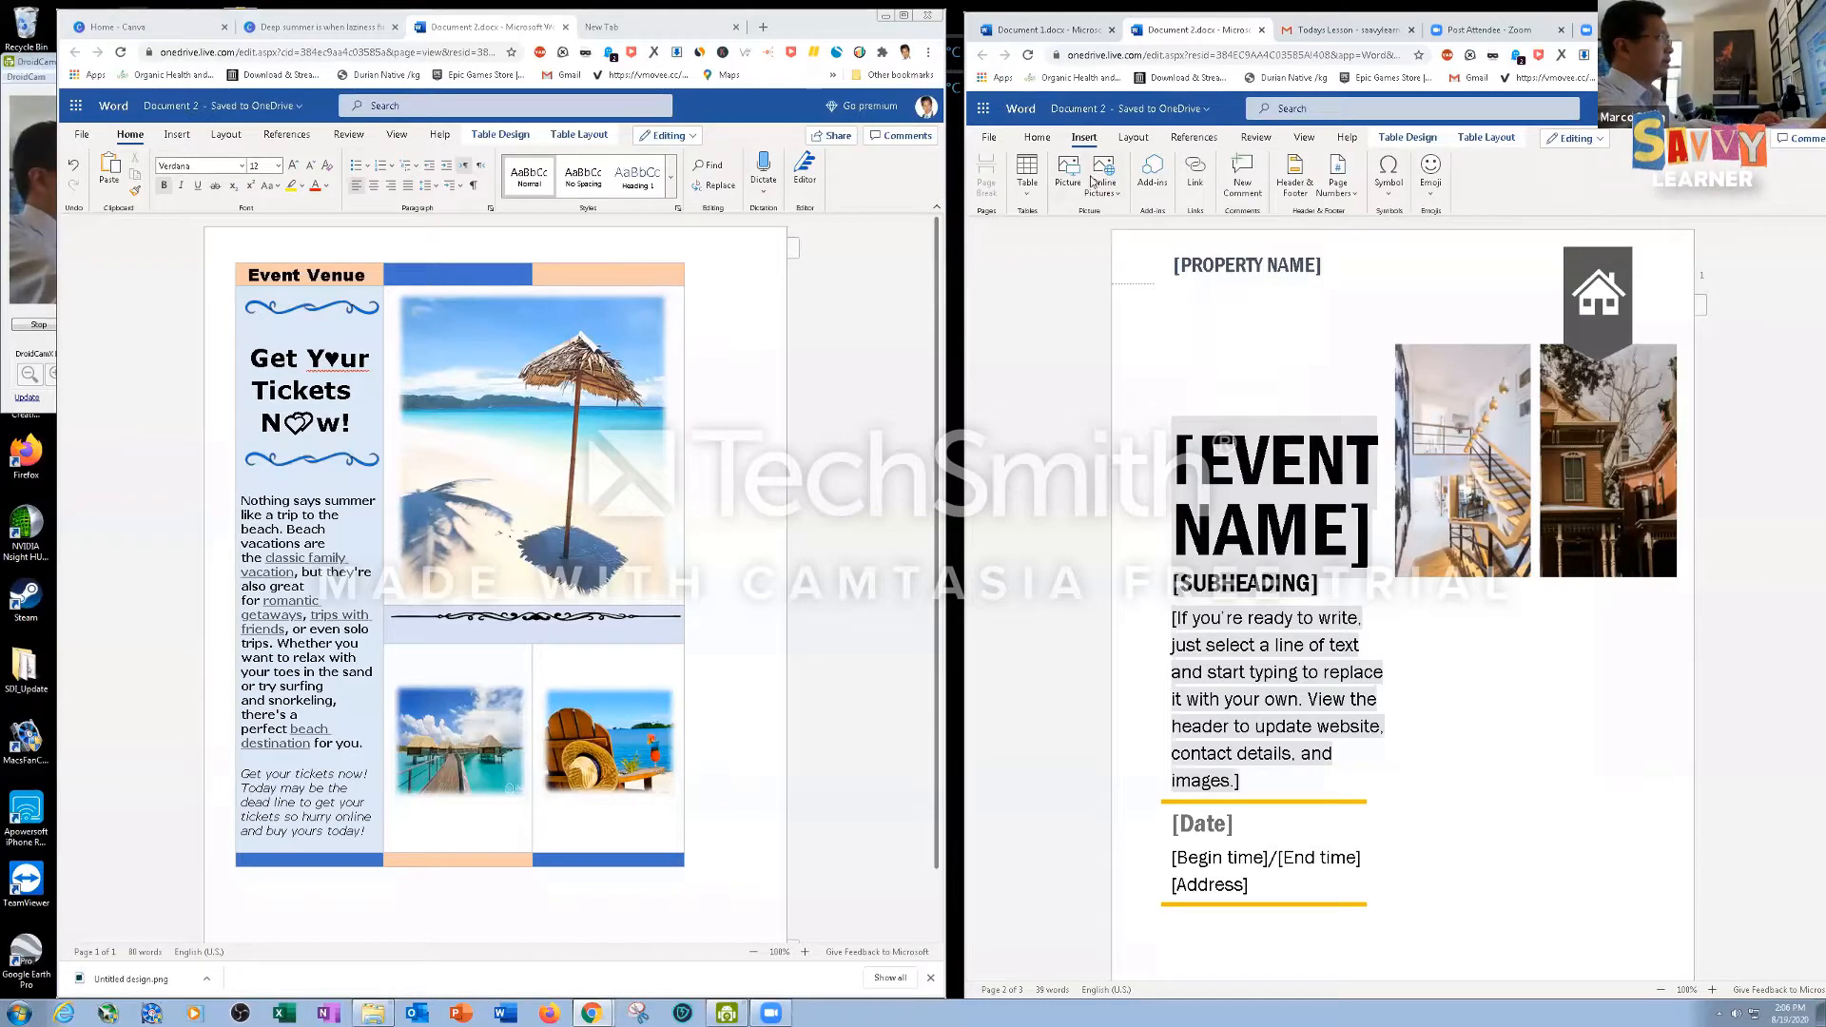
{"action": "left_click", "coordinate": [1095, 181]}
{"action": "left_click", "coordinate": [1117, 234]}
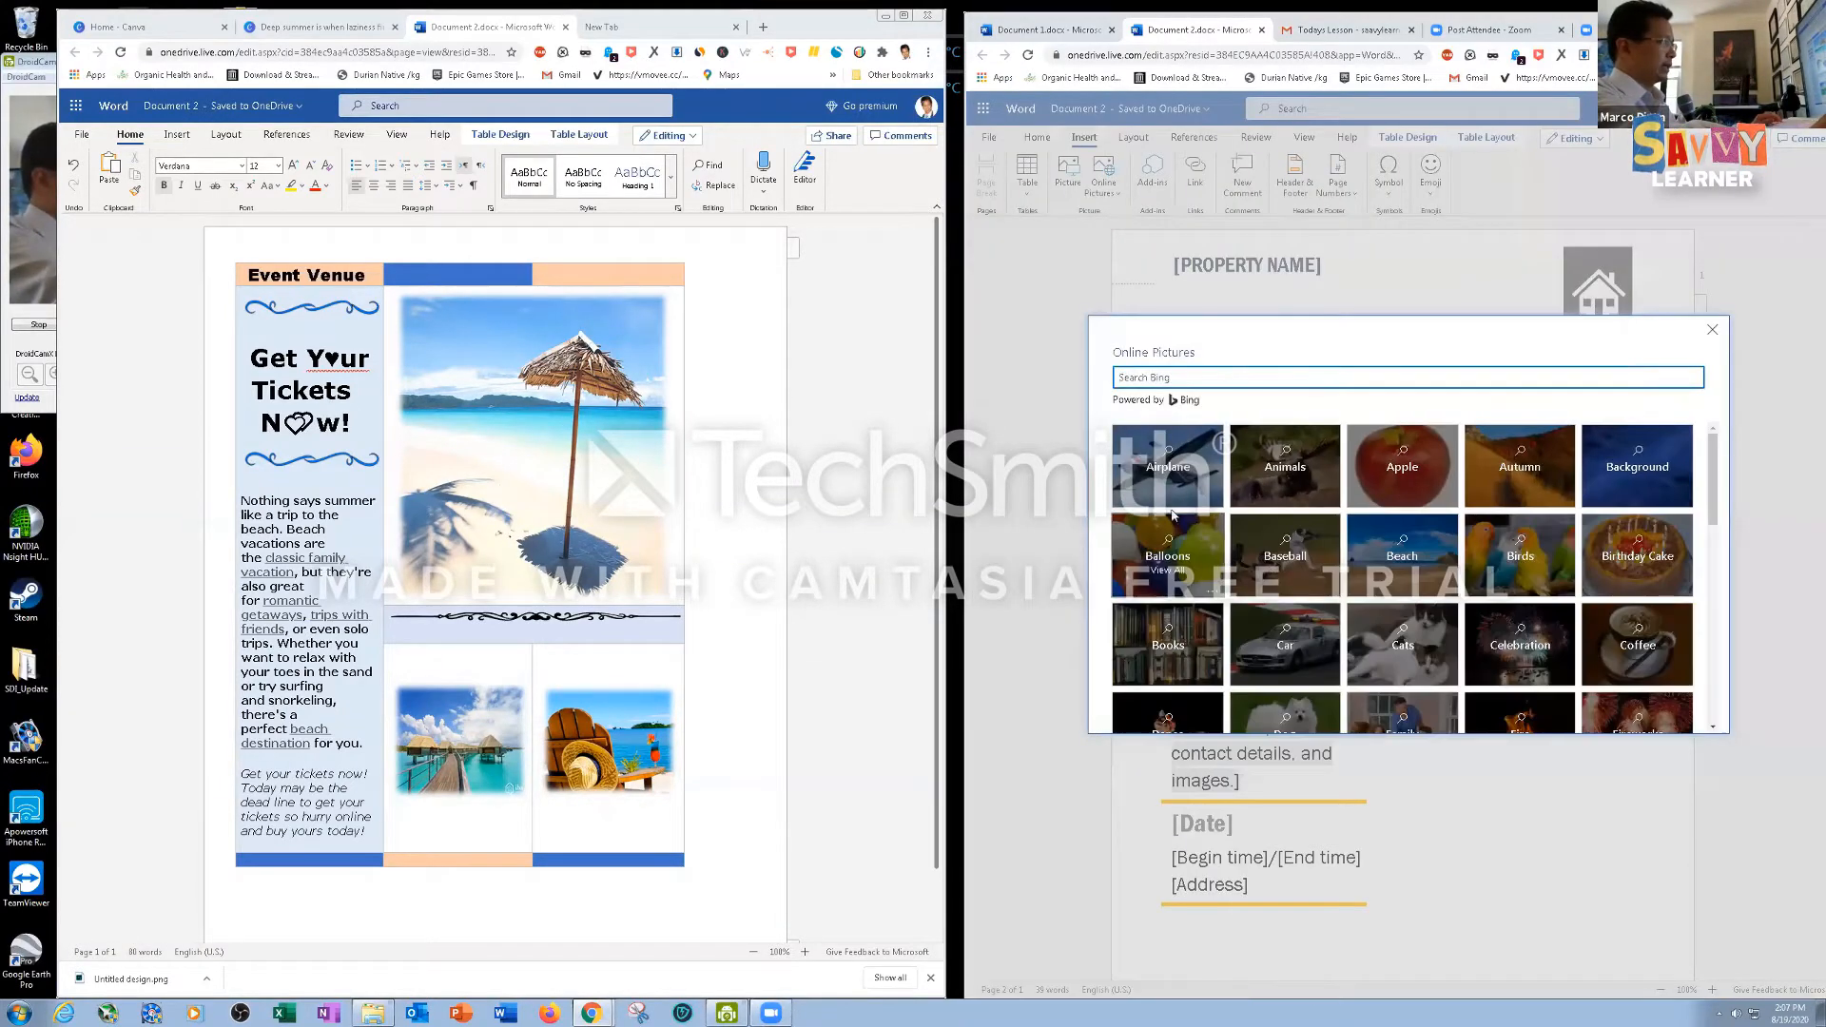
{"action": "left_click", "coordinate": [1168, 471]}
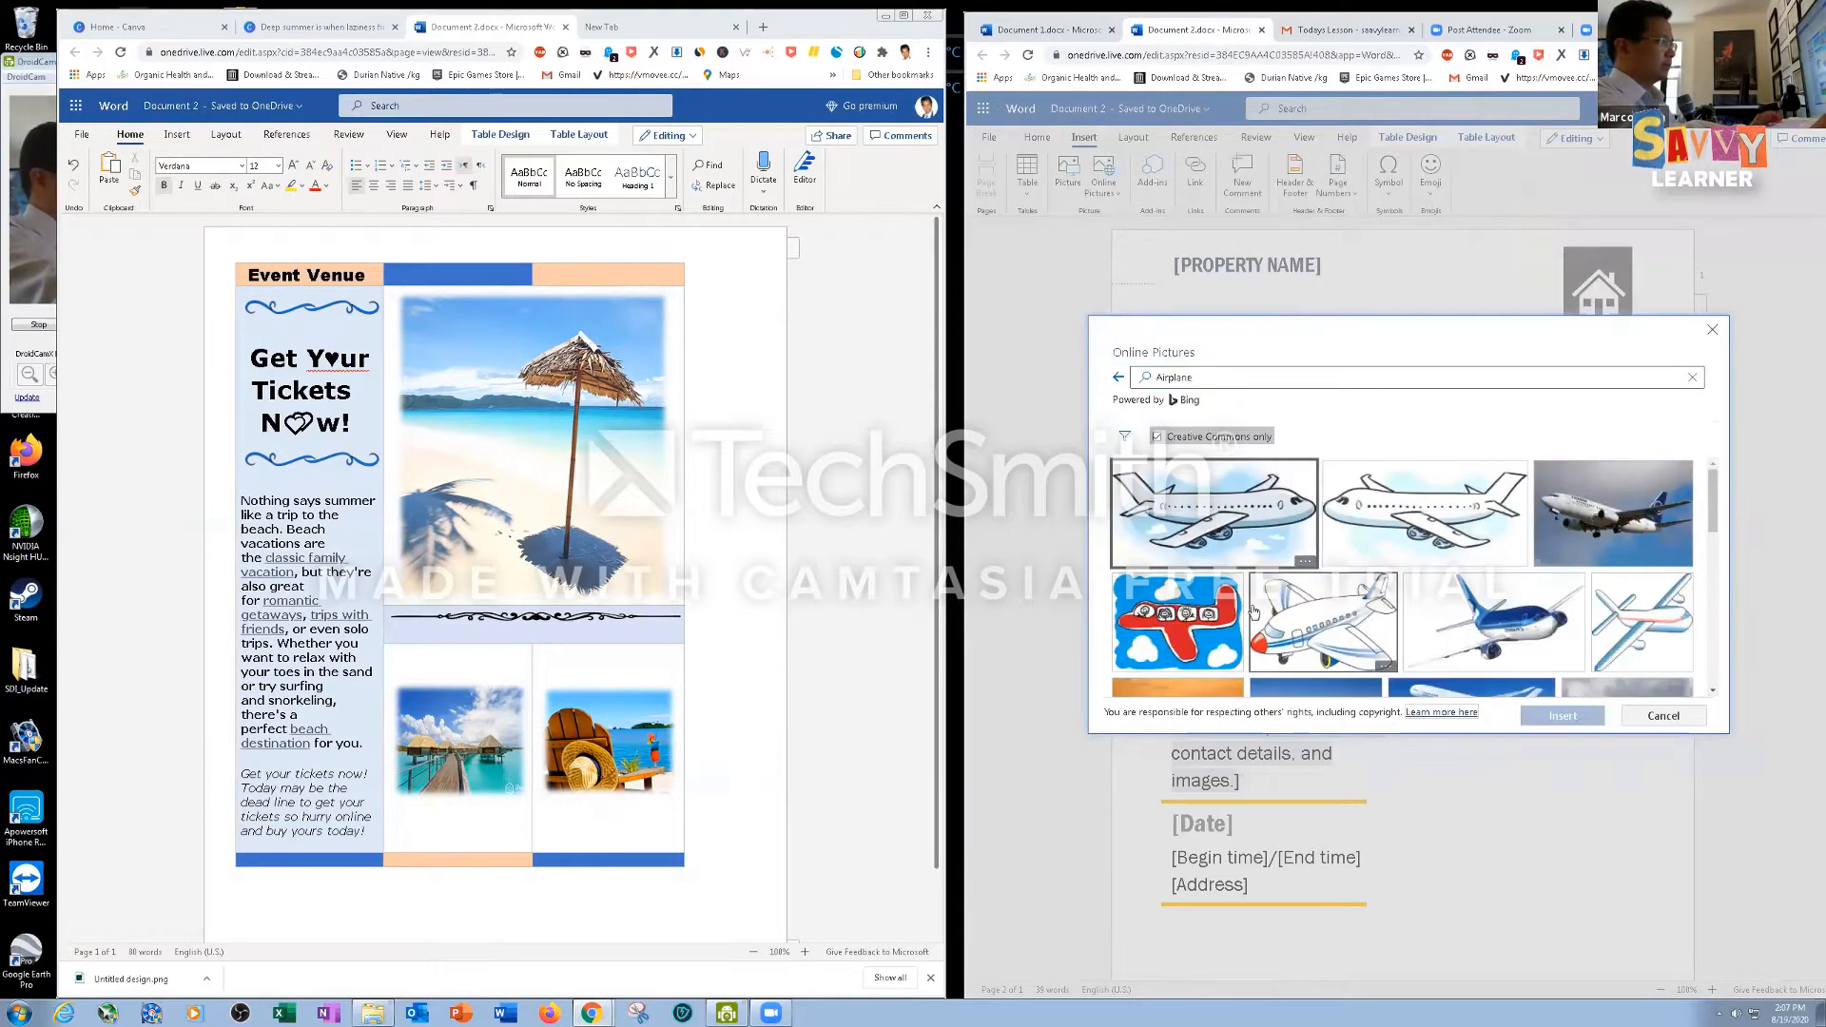
{"action": "double_click", "coordinate": [1491, 519]}
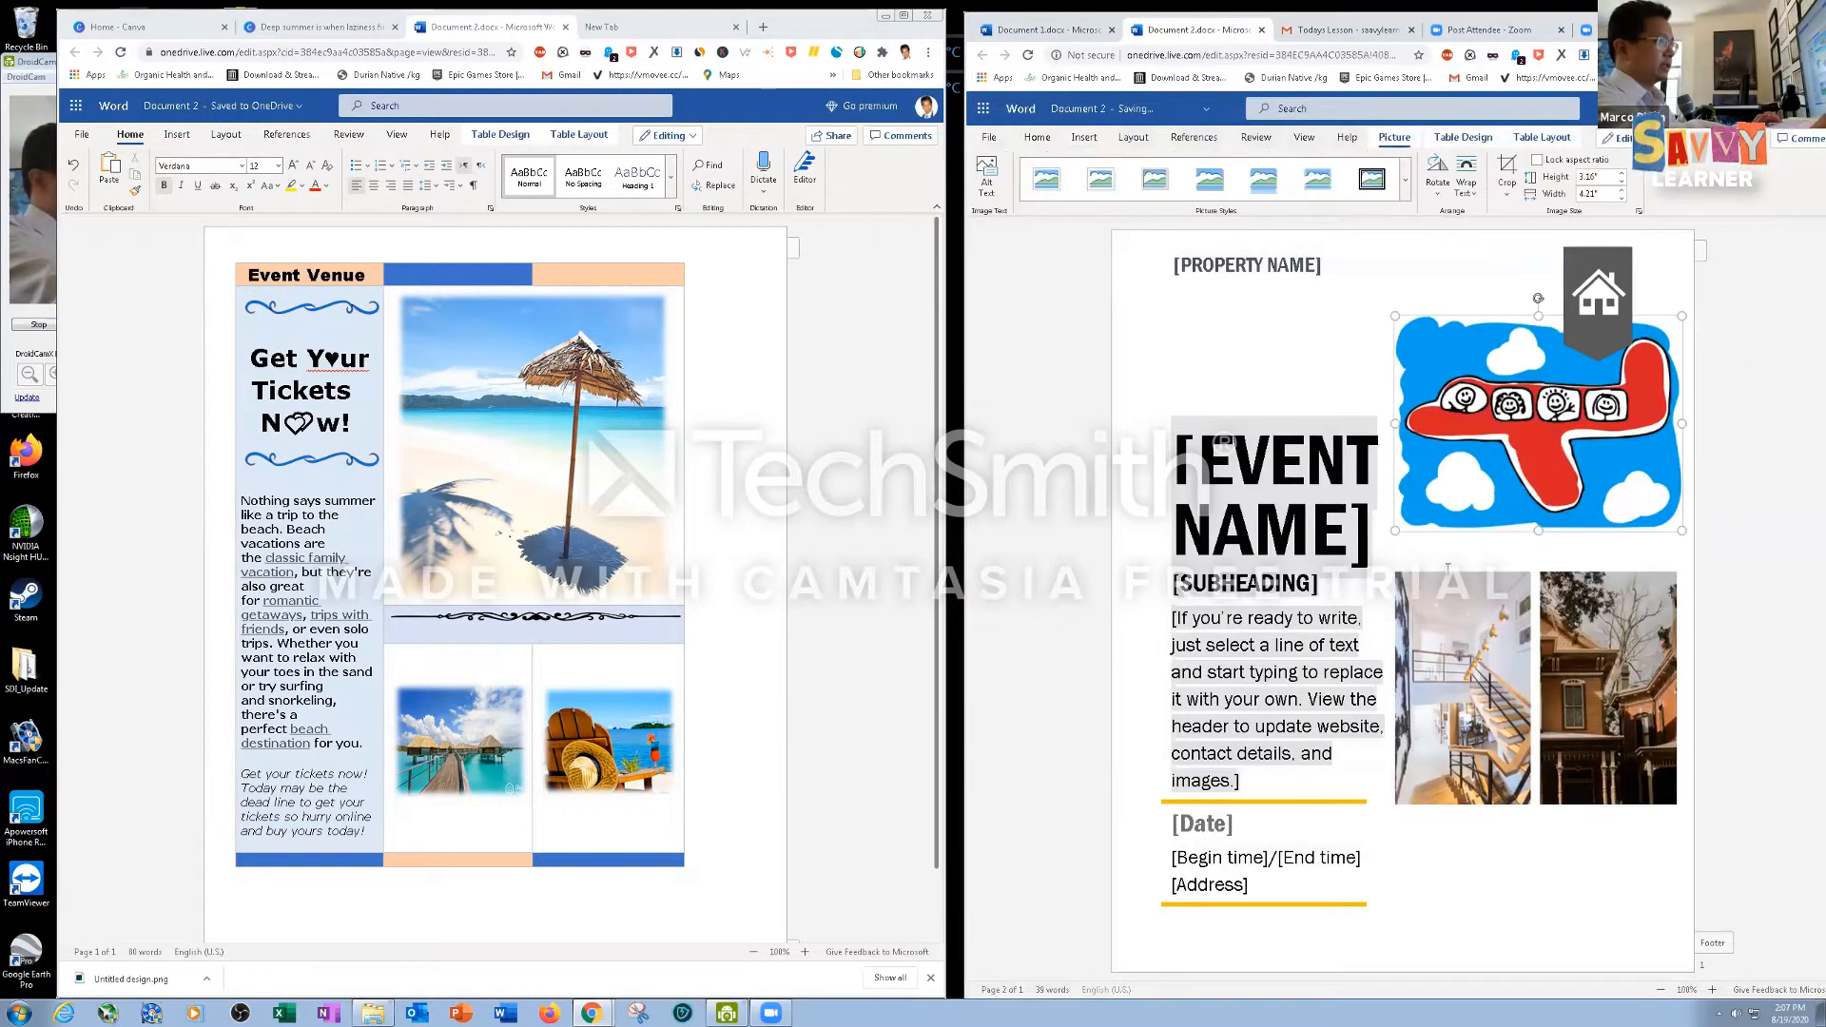
{"action": "left_click", "coordinate": [1455, 651]}
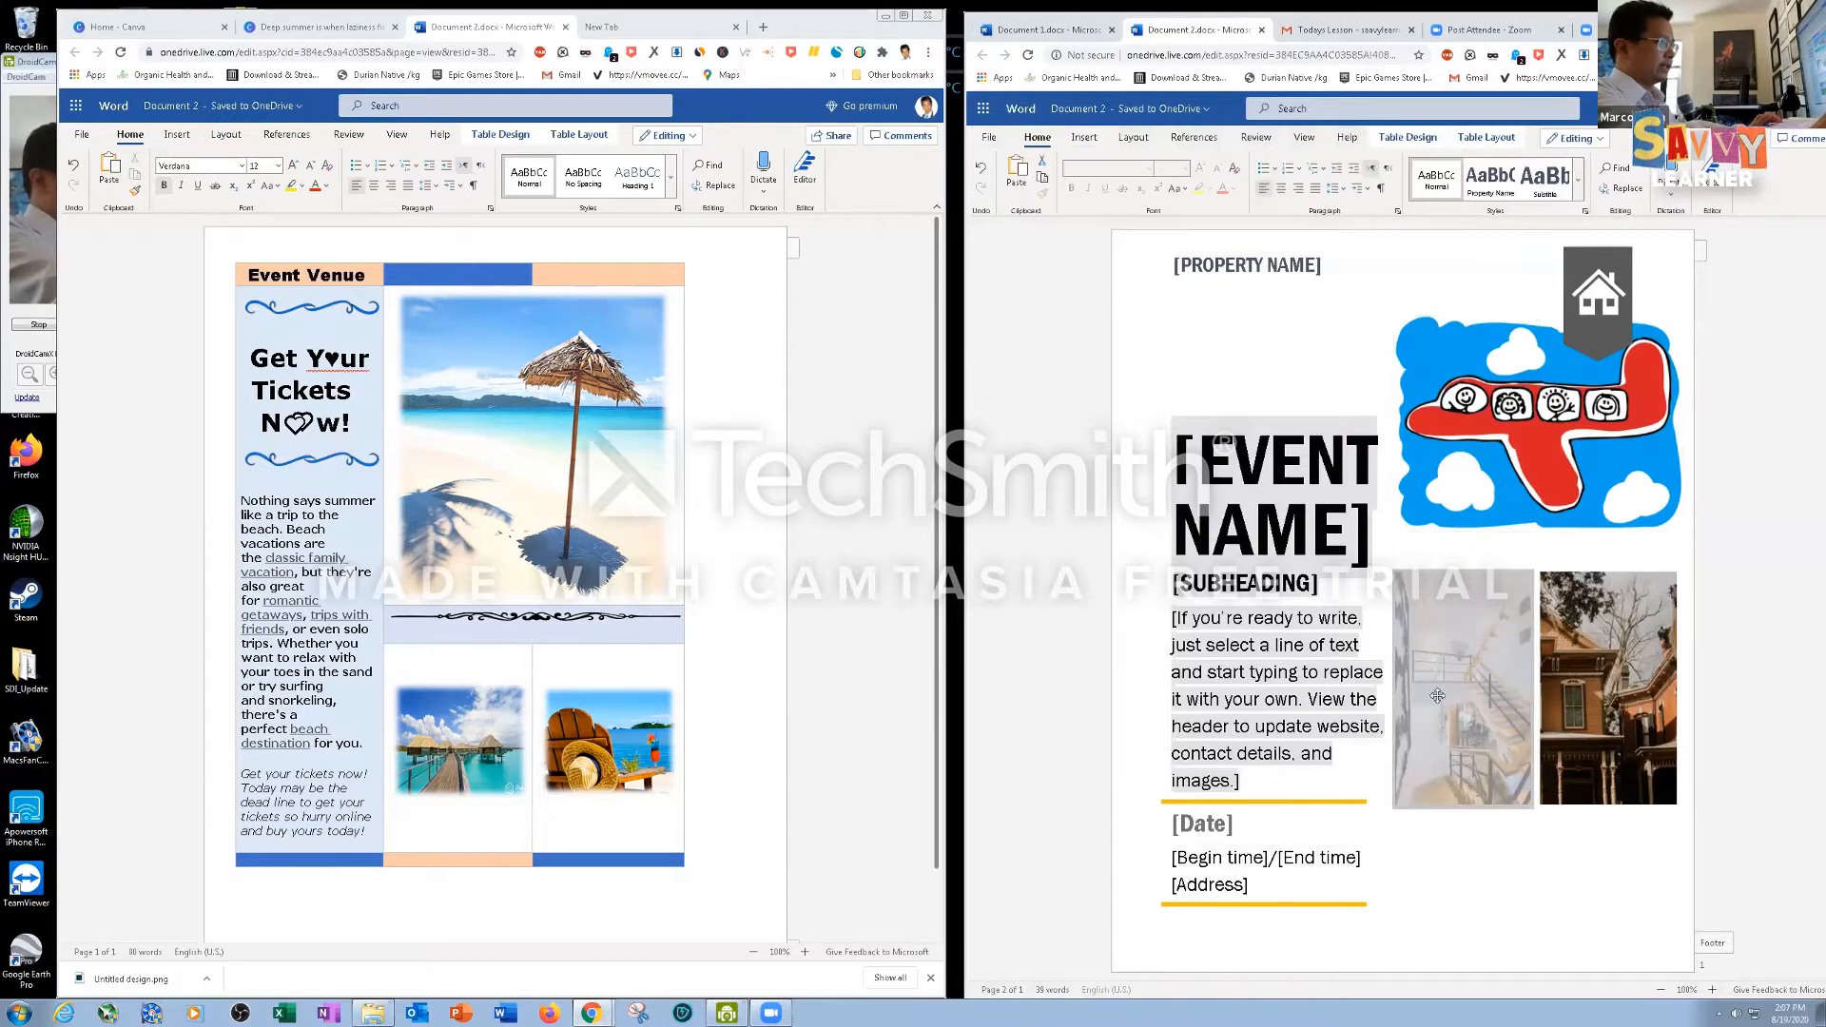
{"action": "key", "text": "Tab"}
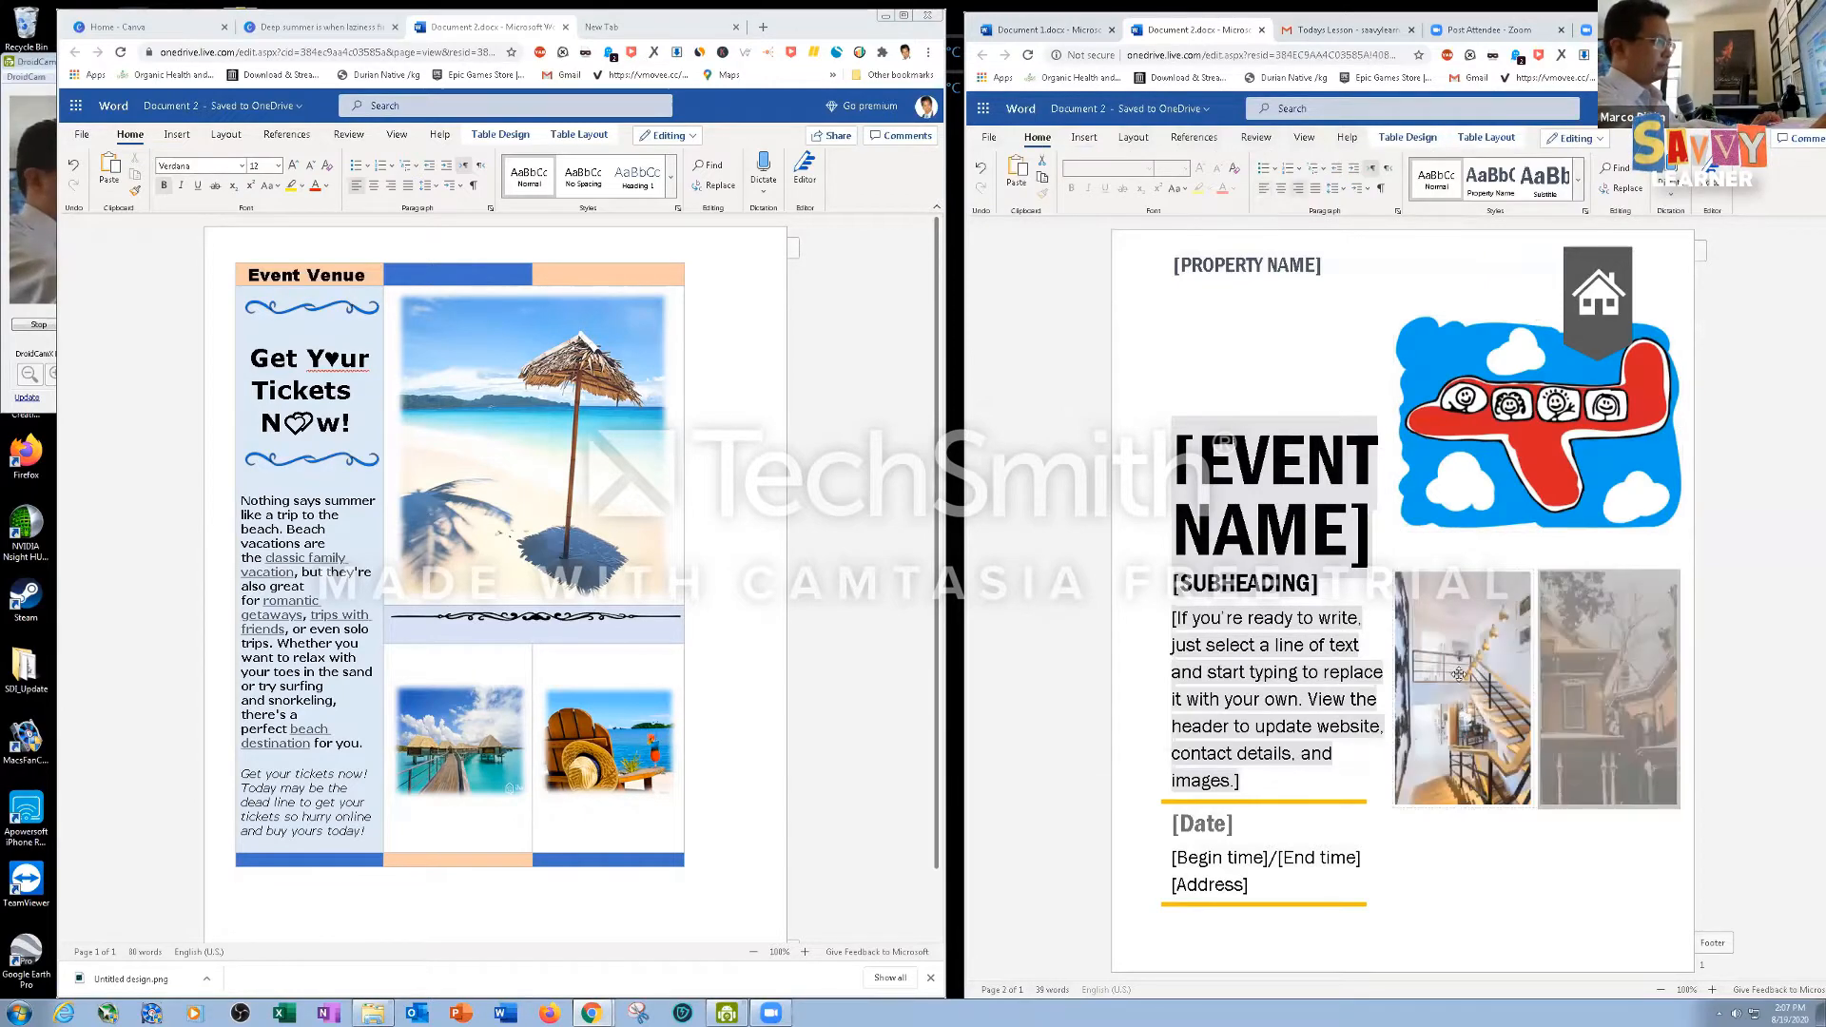
{"action": "left_click", "coordinate": [1459, 703]}
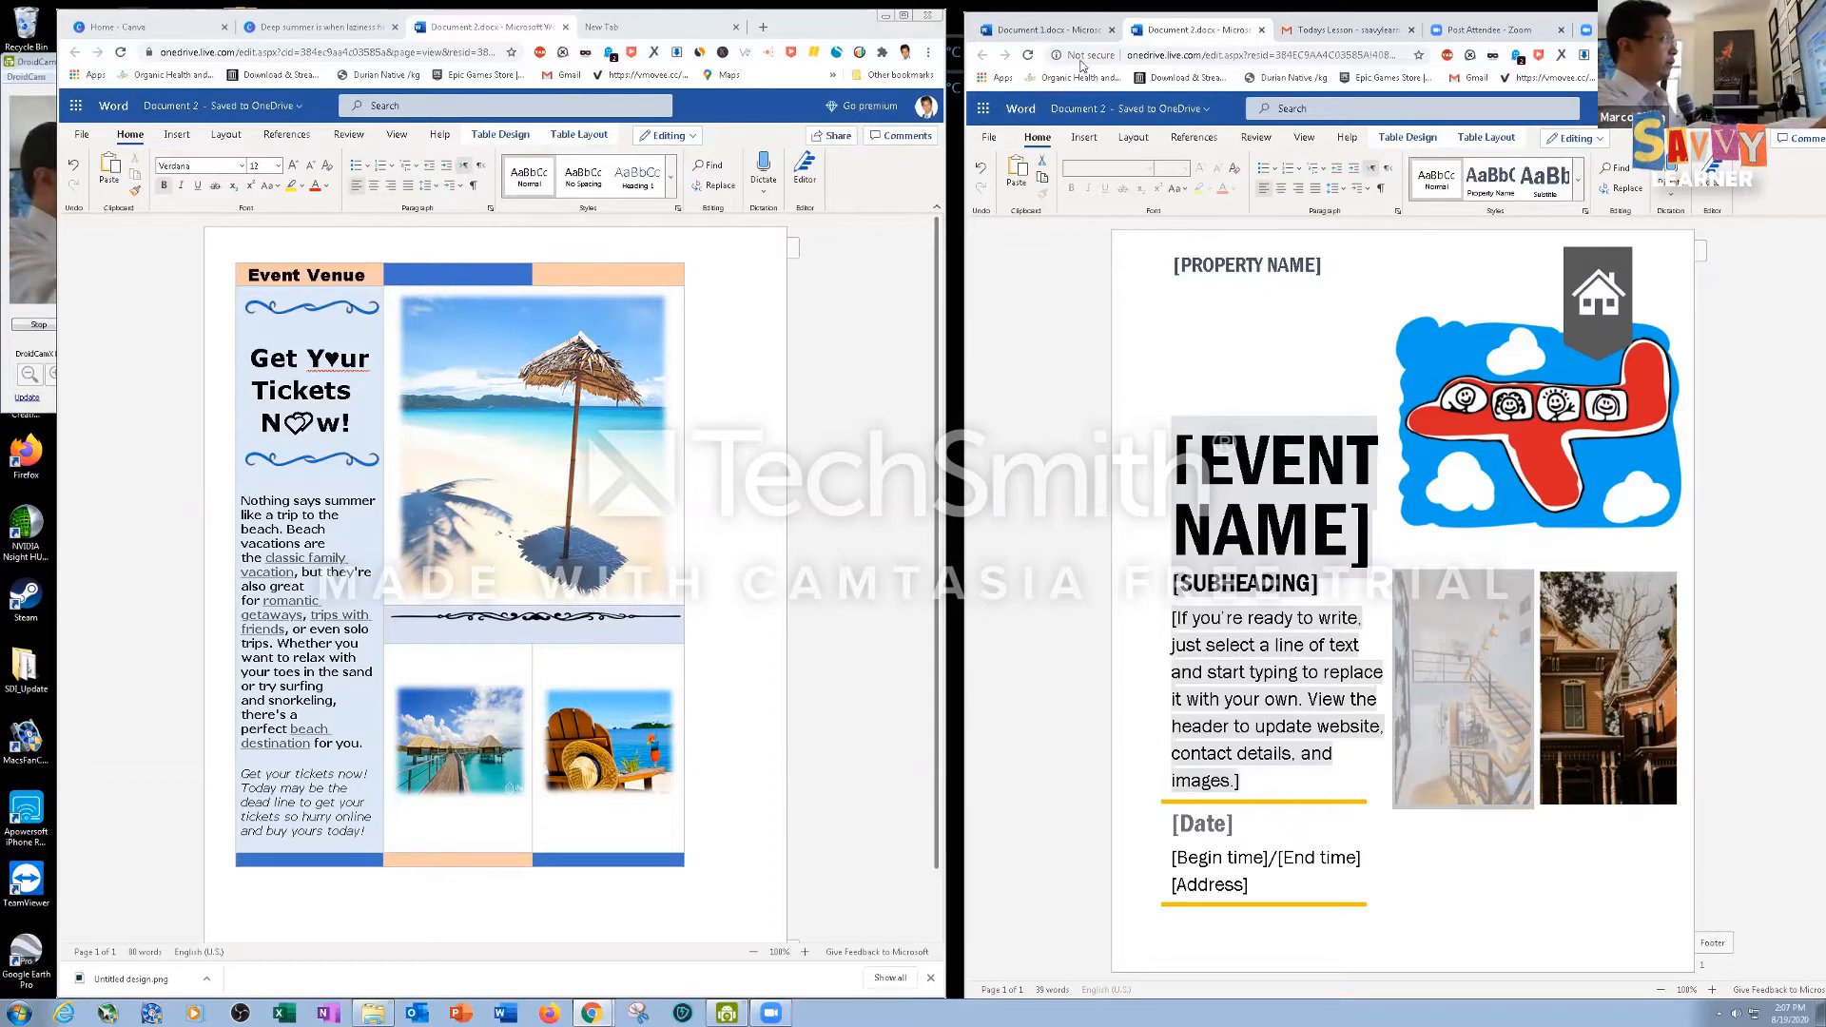
Undo the airplane picture insertion and create a new blank document
{"action": "left_click", "coordinate": [996, 123]}
{"action": "left_click", "coordinate": [1292, 396]}
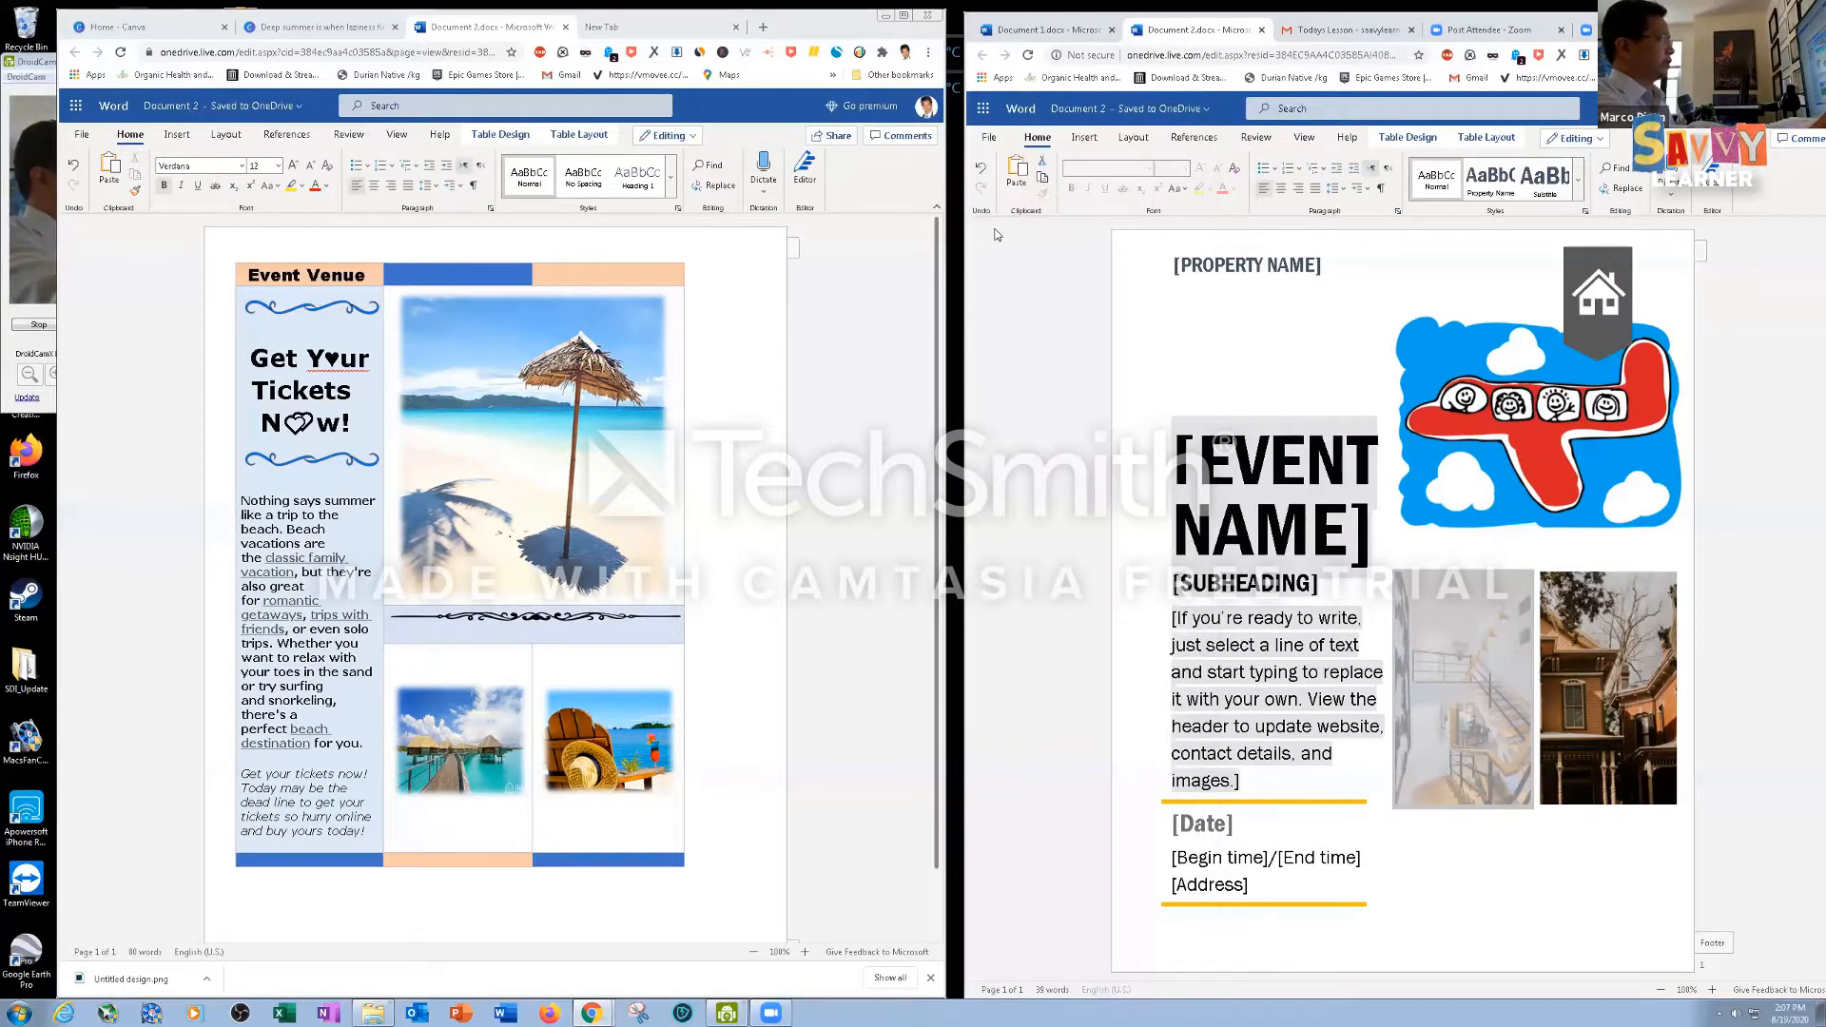
{"action": "left_click", "coordinate": [989, 138]}
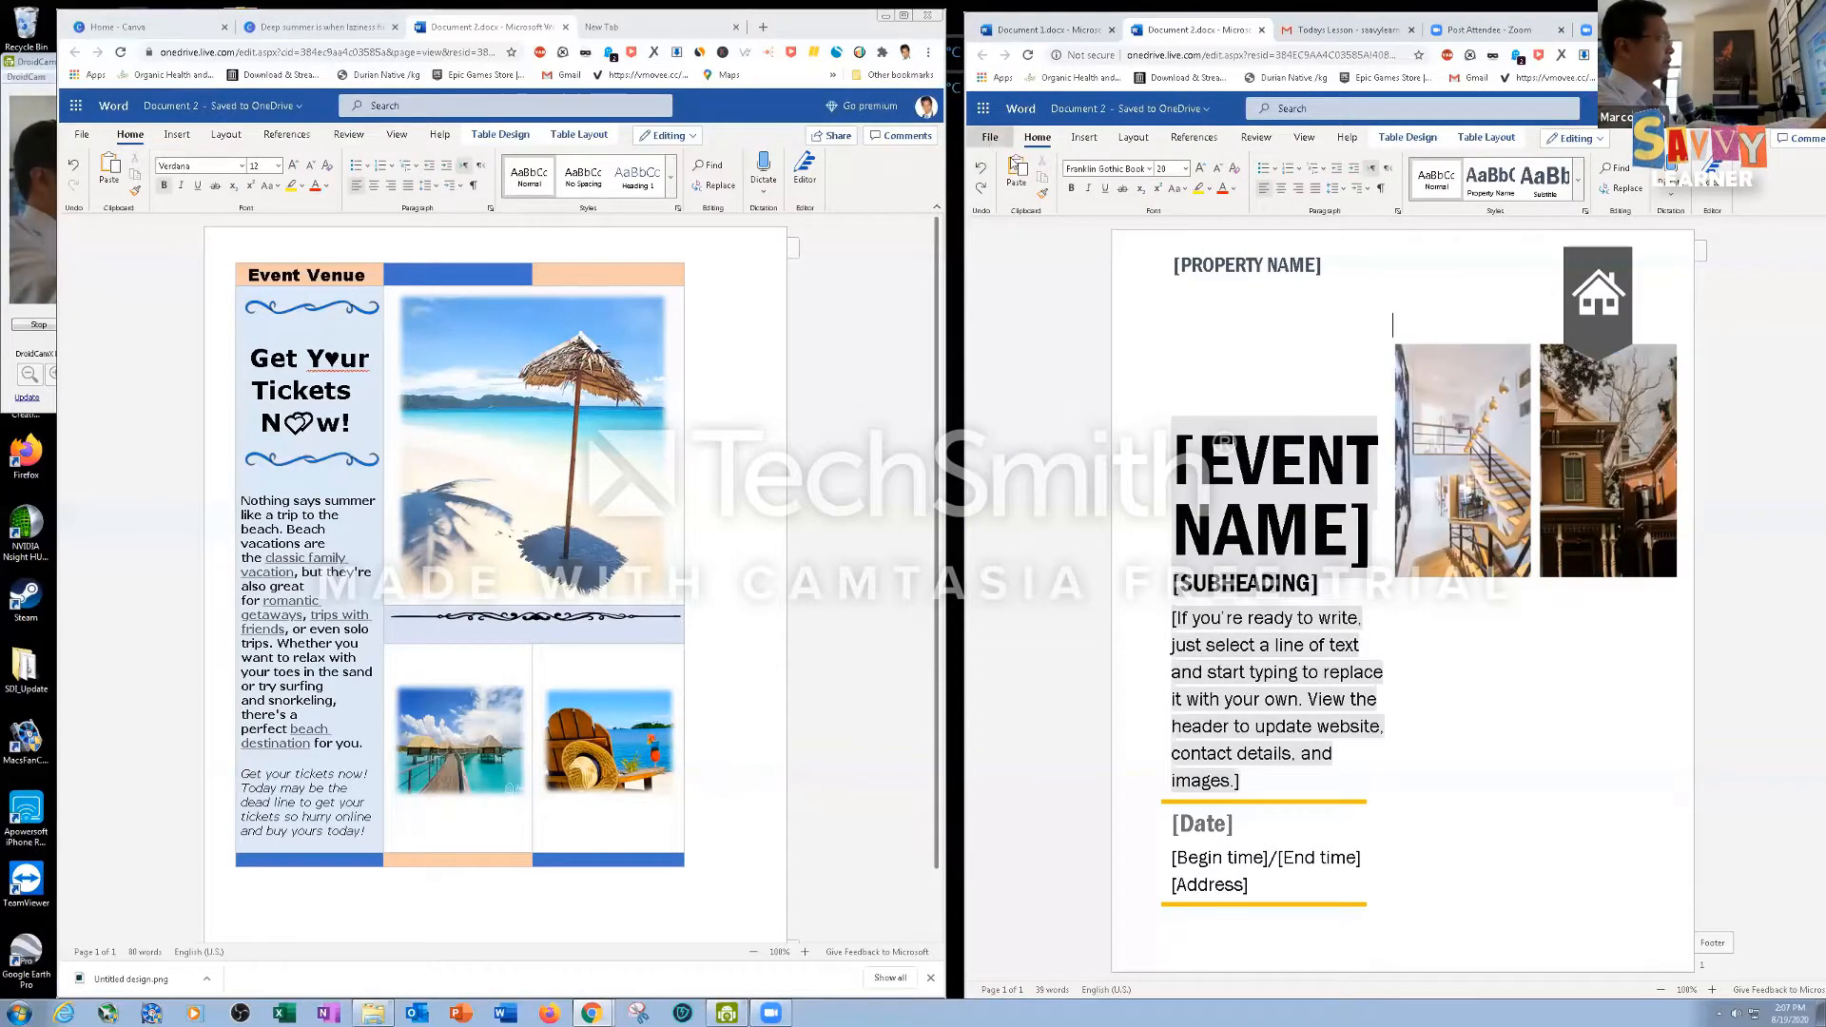
{"action": "left_click", "coordinate": [1022, 185]}
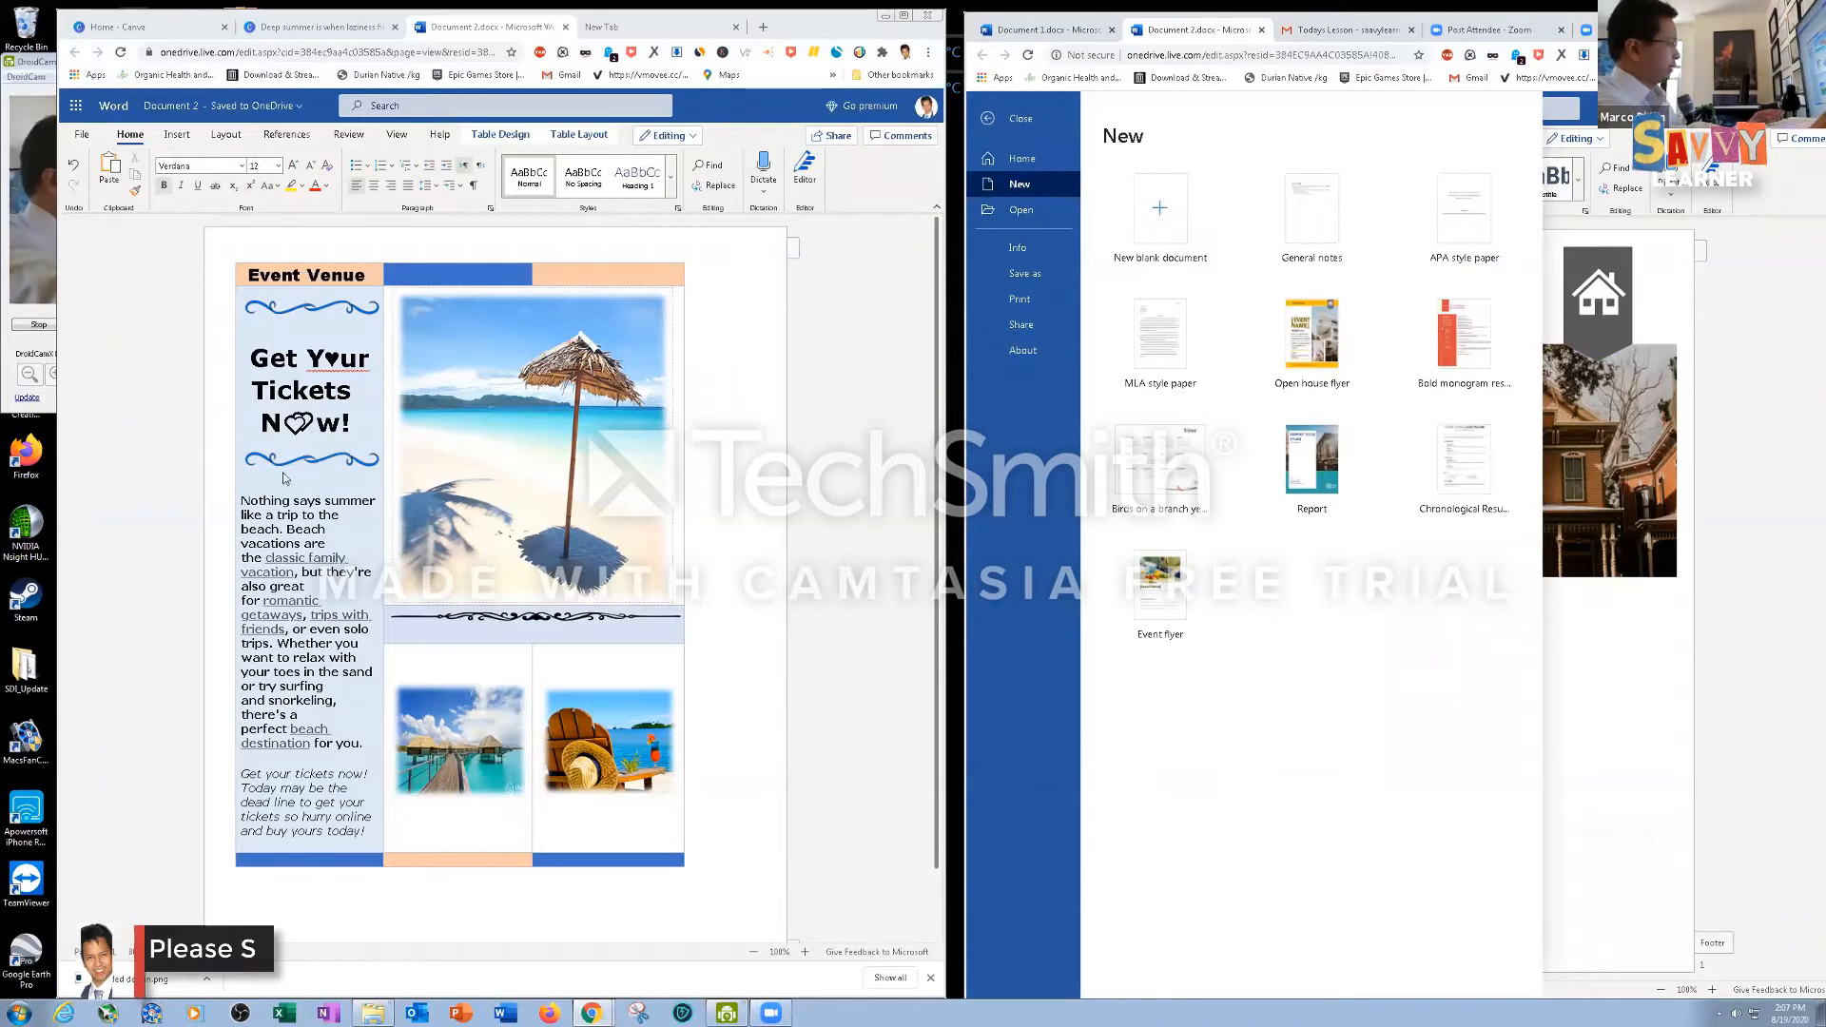
{"action": "left_click", "coordinate": [1155, 214]}
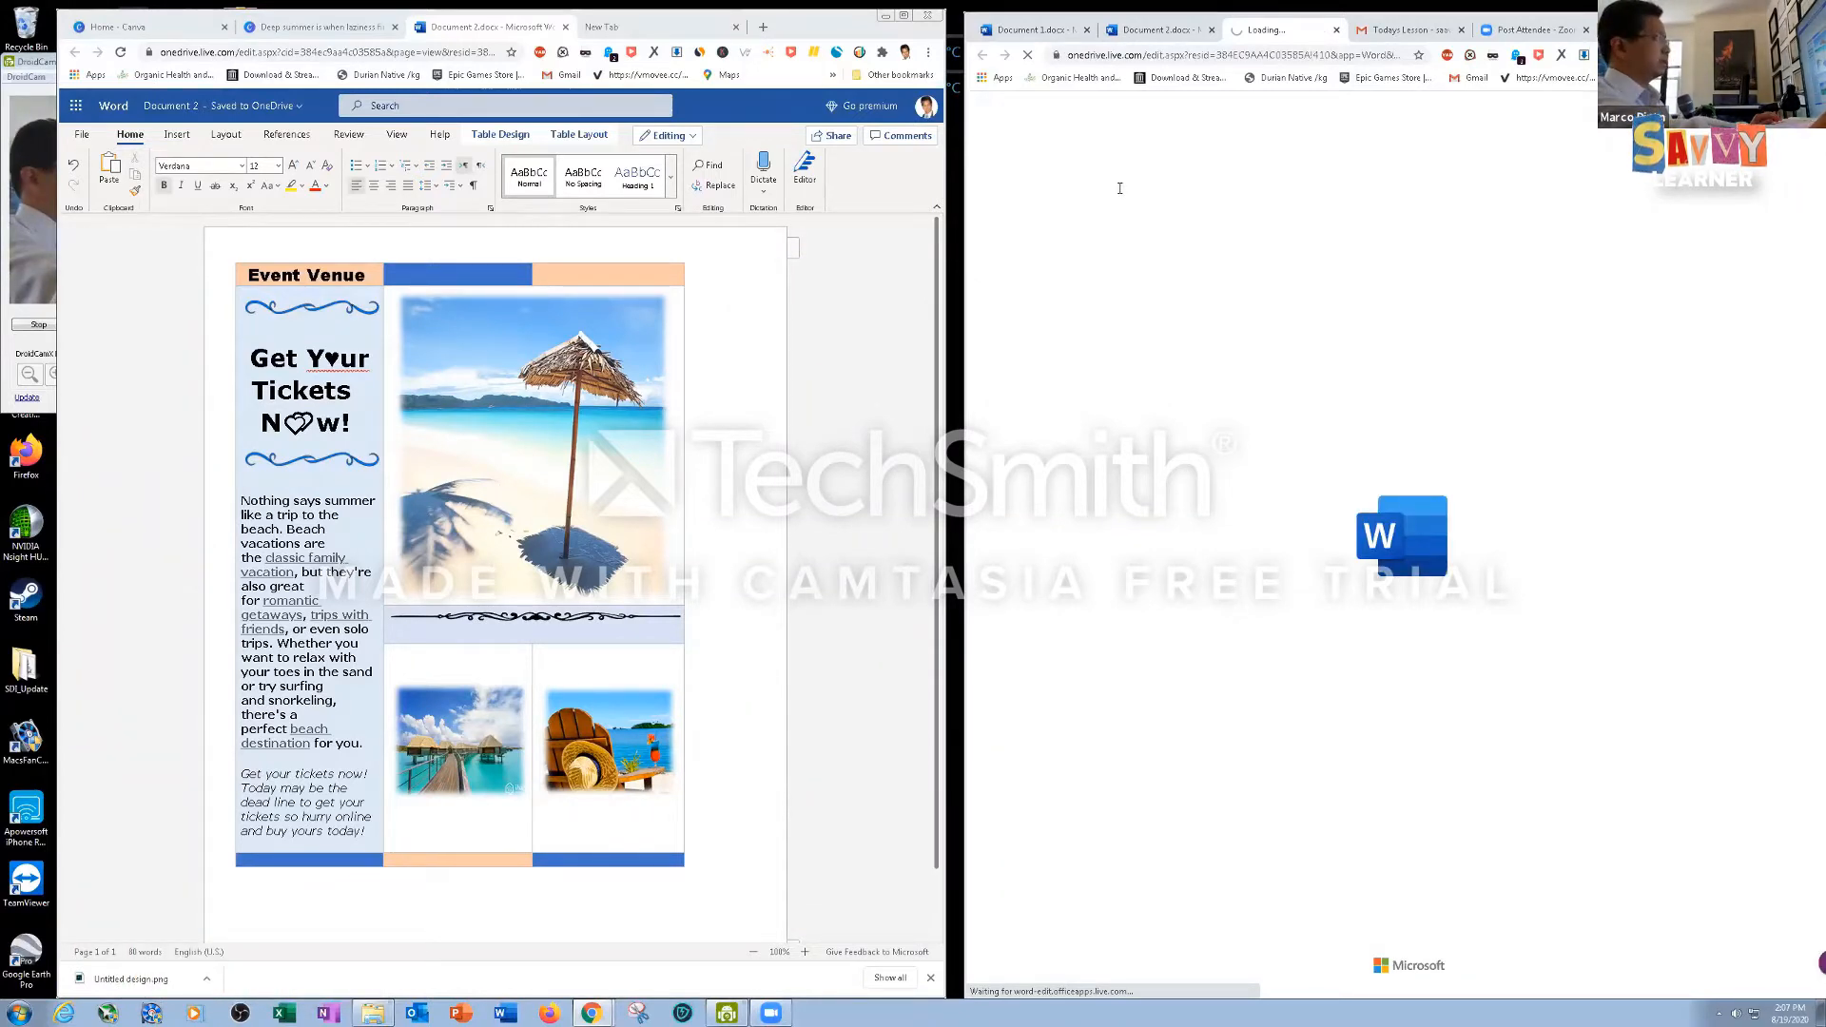
Insert a table of three columns and five rows and enter "EVENT Venue" in its first cell
{"action": "left_click", "coordinate": [1027, 173]}
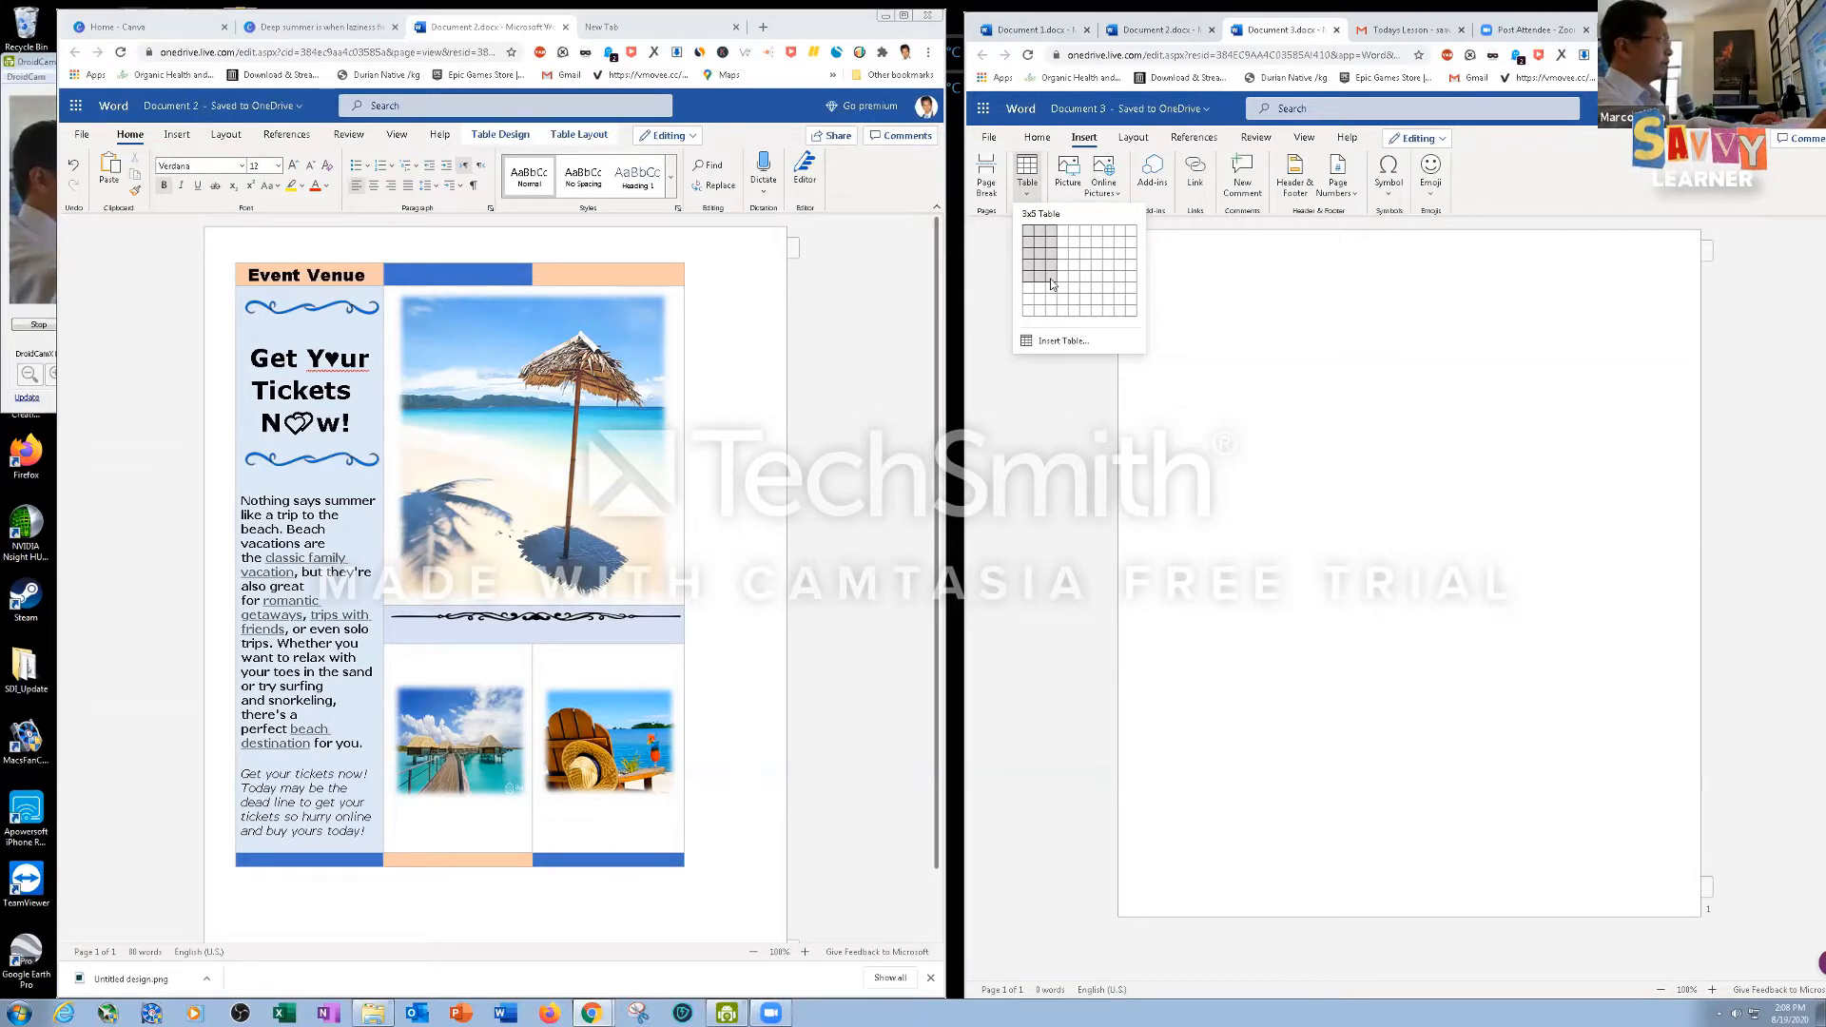
{"action": "key", "text": "Return"}
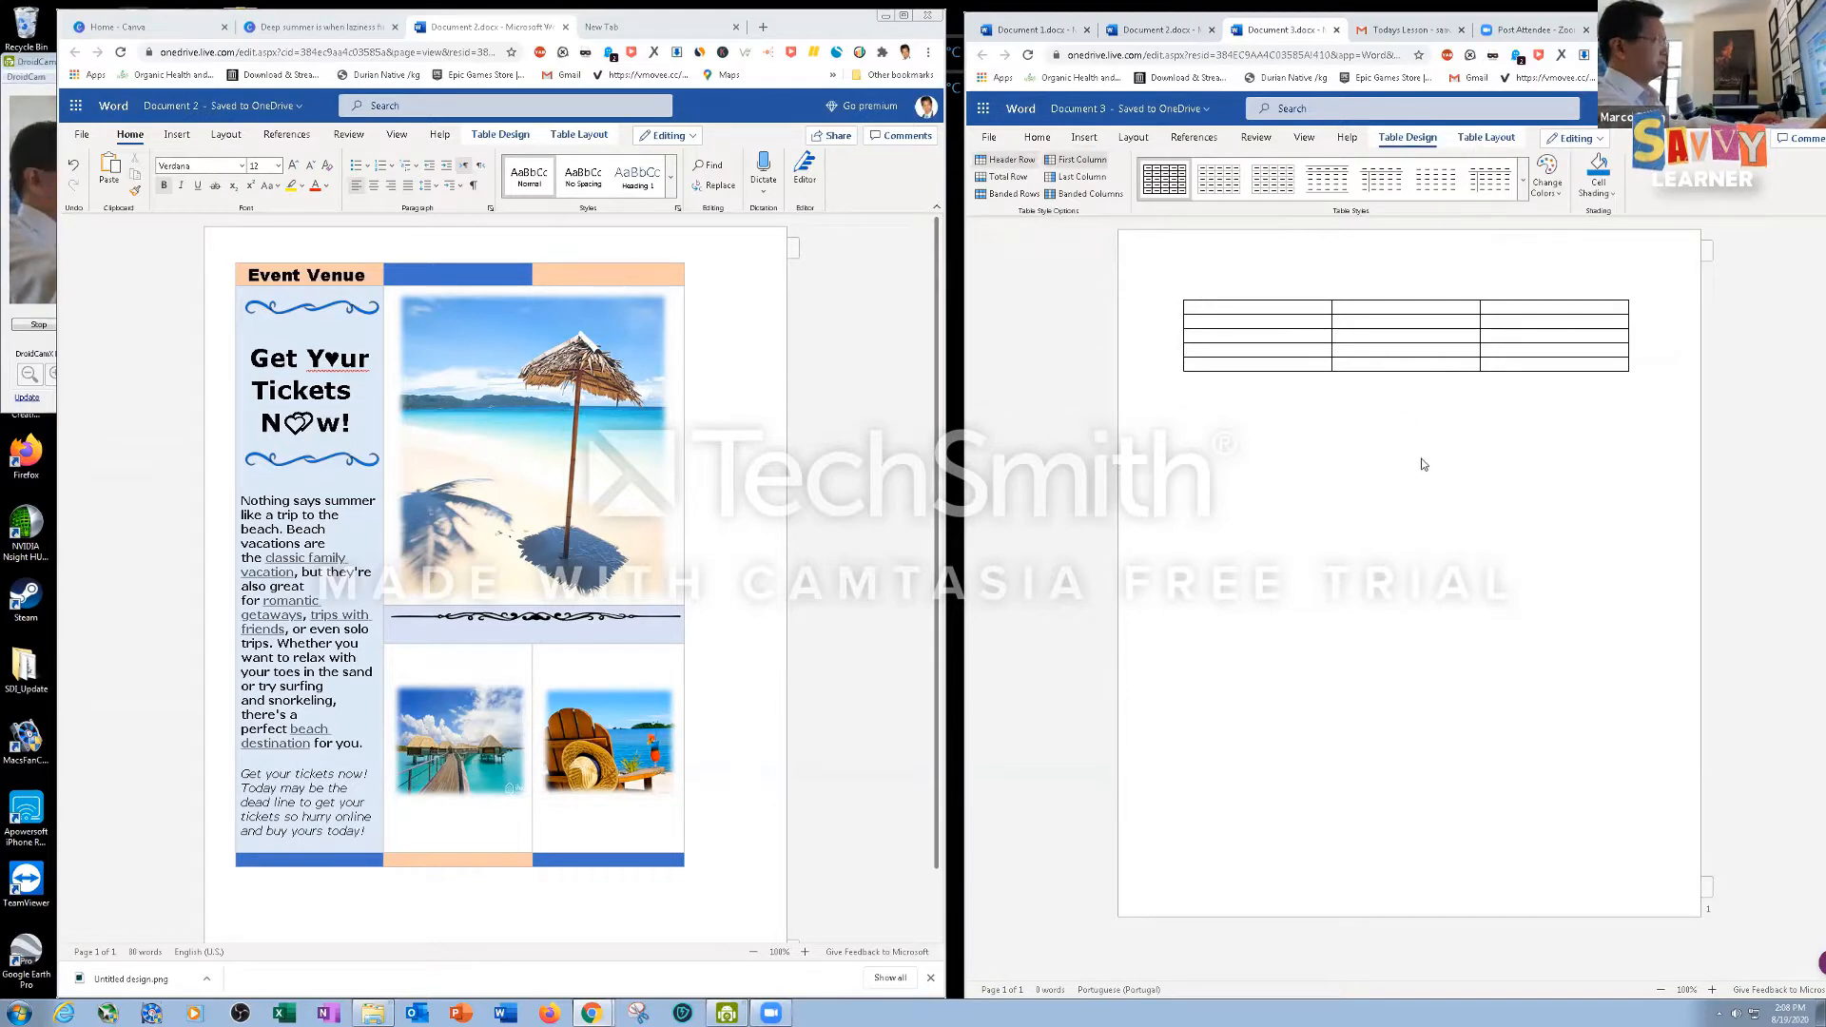
{"action": "type", "text": "EVENT"}
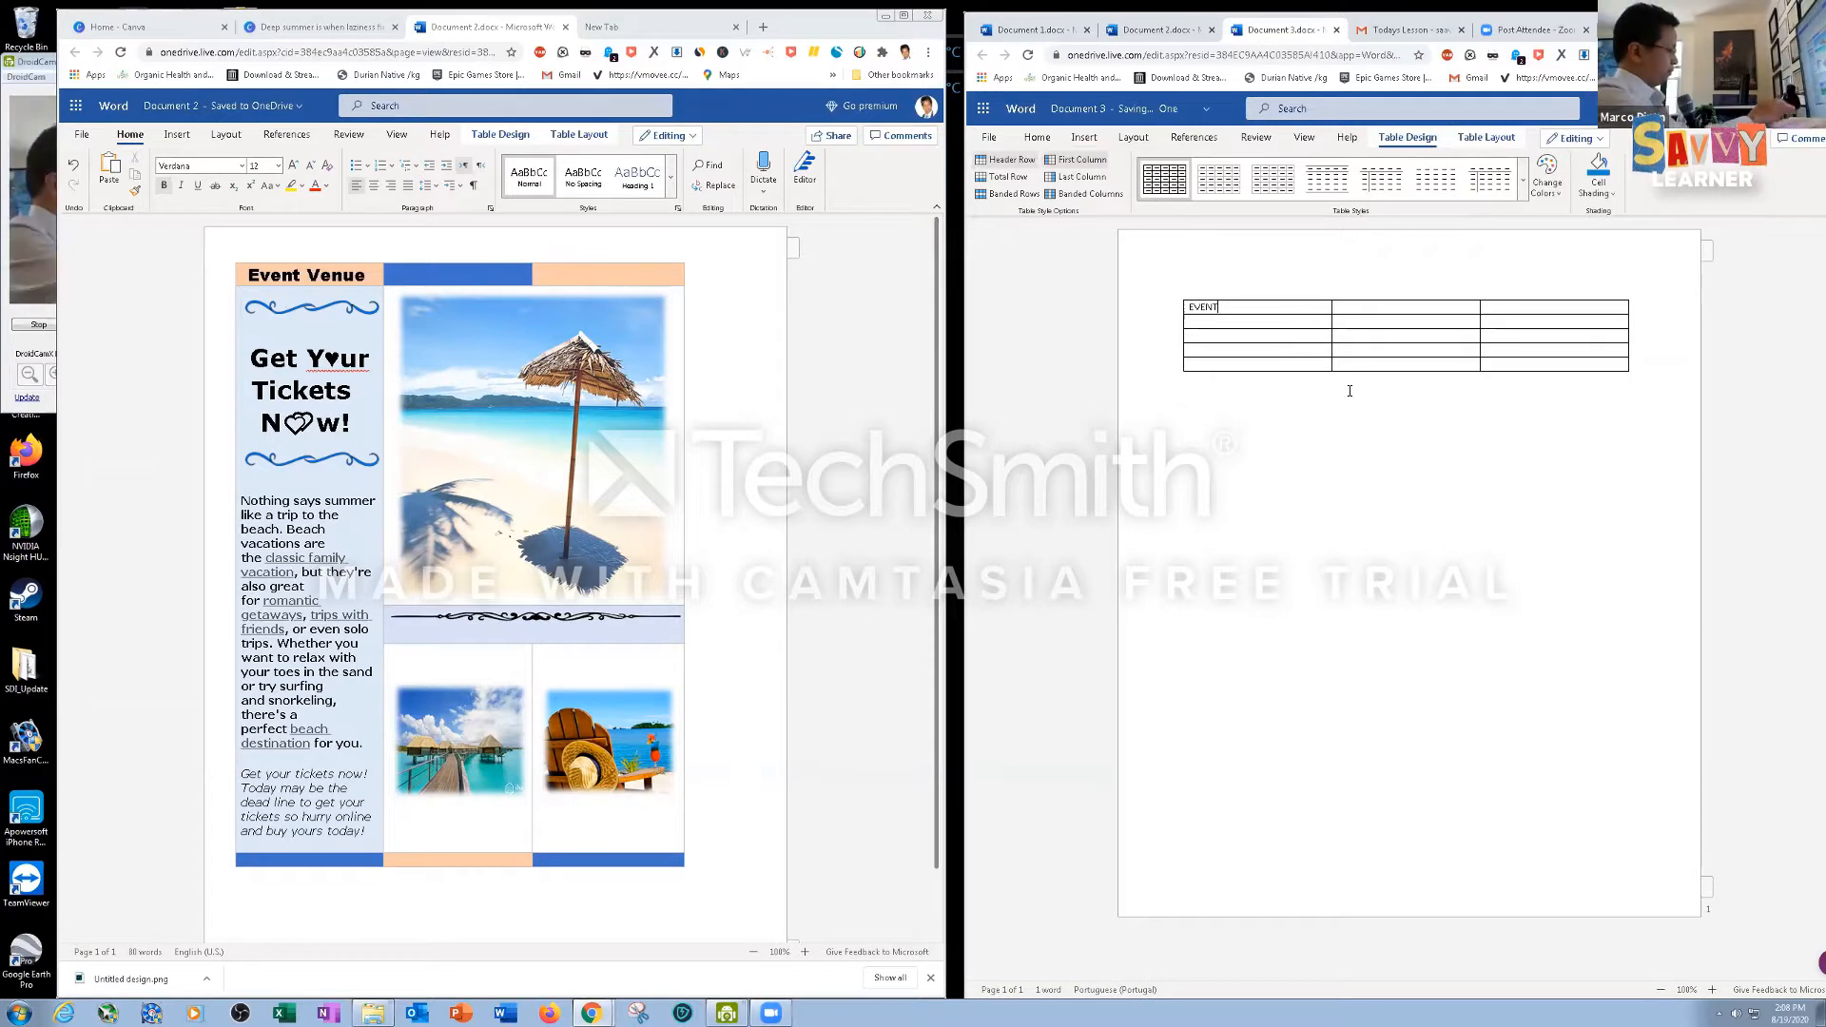
{"action": "type", "text": " Venue"}
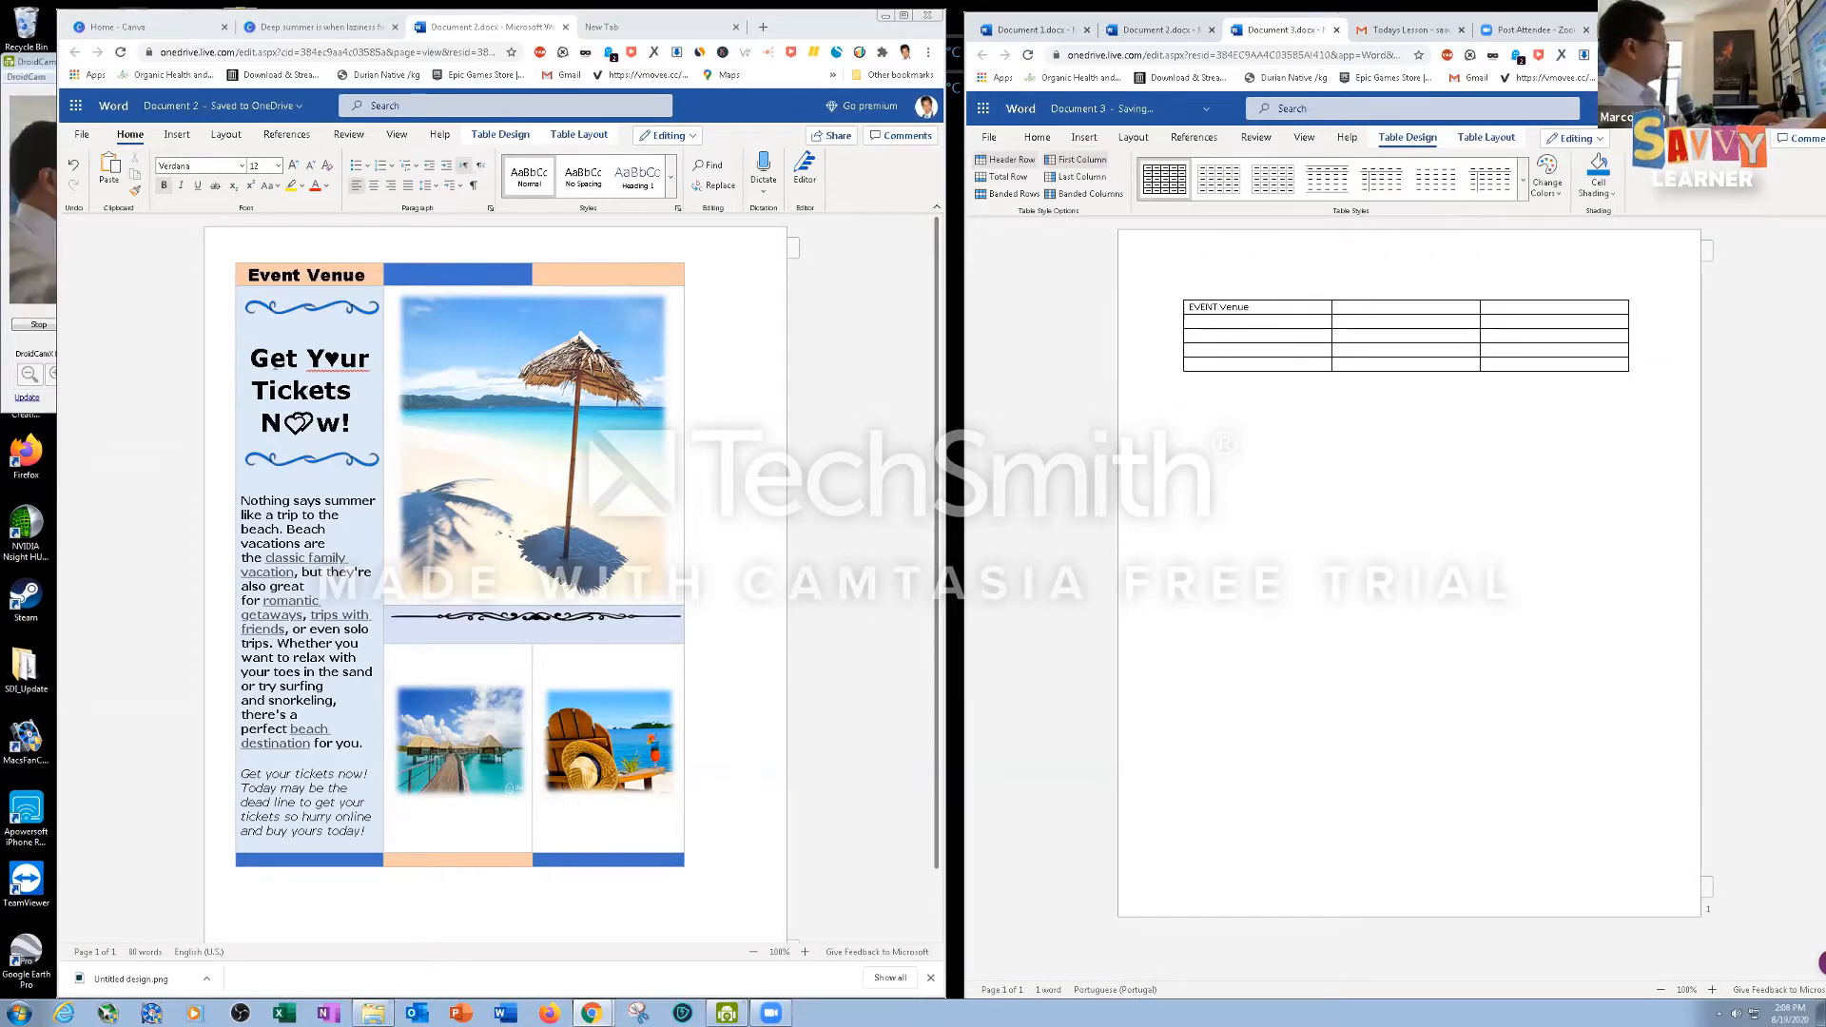
Copy the body text of the finished flyer, from "Nothing says summer" through the italic ticket paragraph
{"action": "left_click_drag", "start_coordinate": [241, 499], "coordinate": [332, 799]}
{"action": "key", "text": "ctrl+c"}
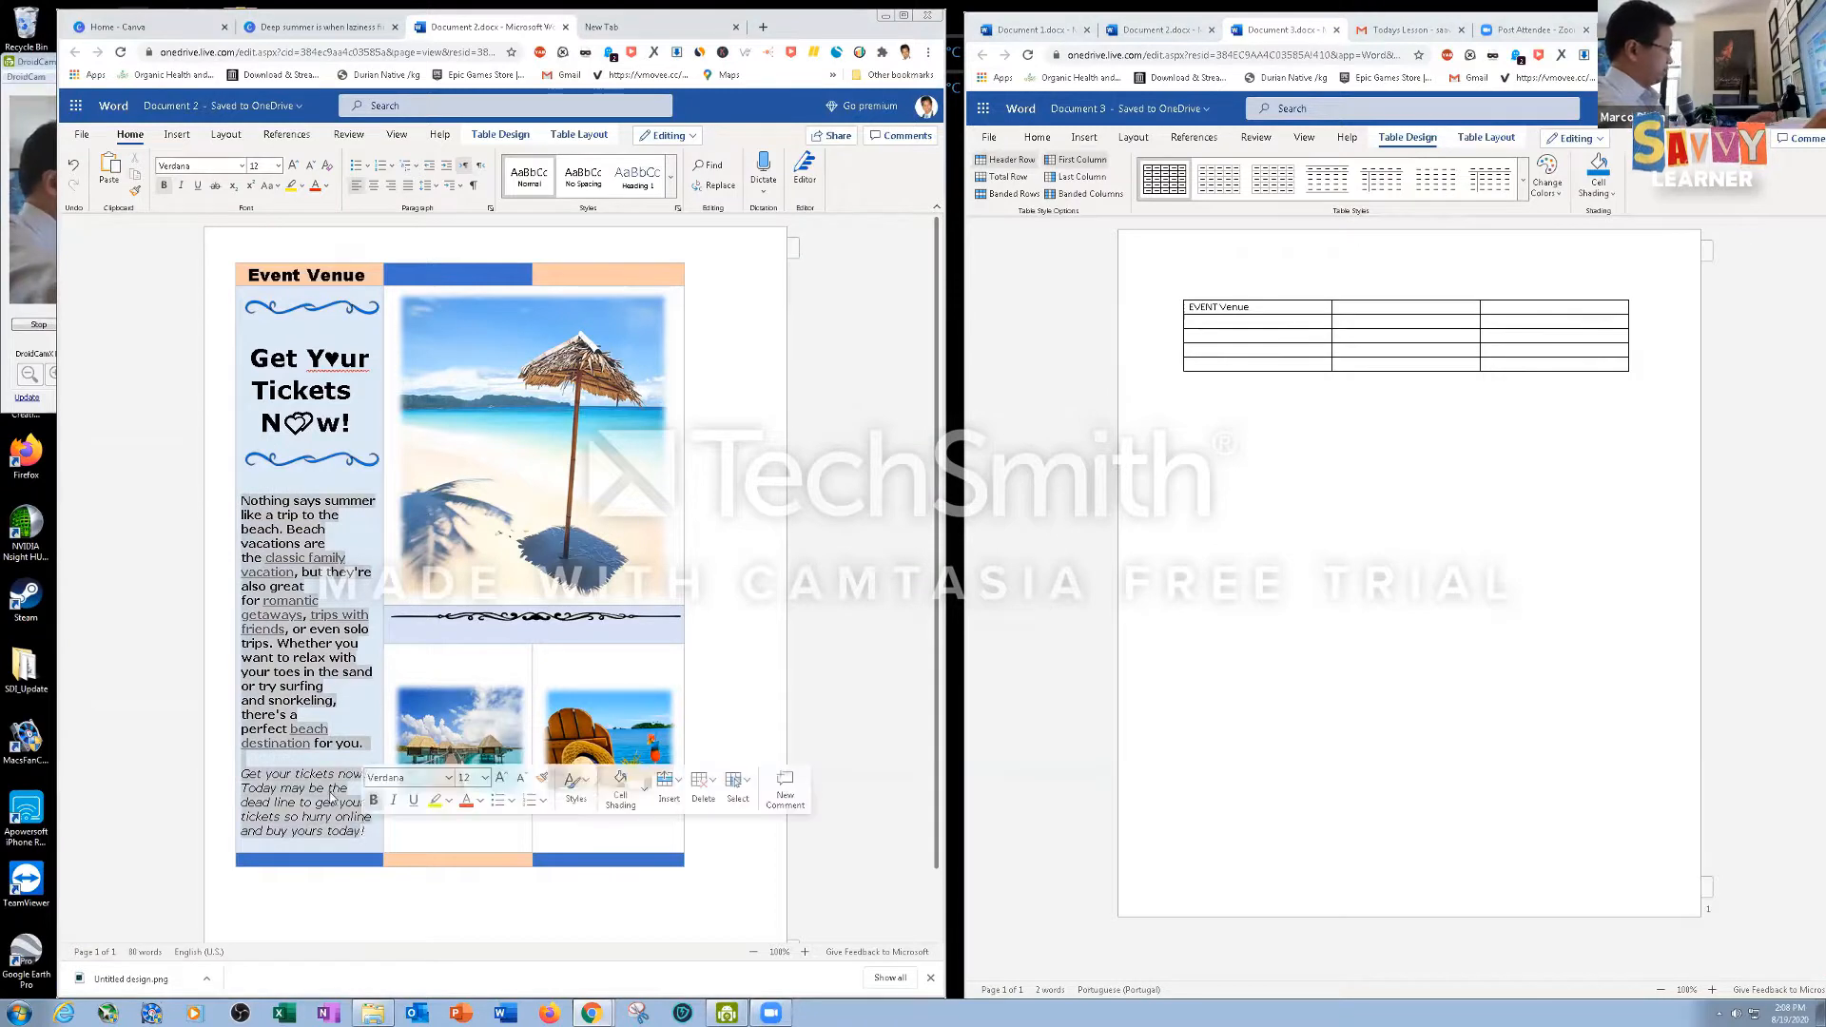
Merge the second to fourth cells of the first column and paste the copied flyer text into the merged cell
{"action": "left_click", "coordinate": [1244, 318]}
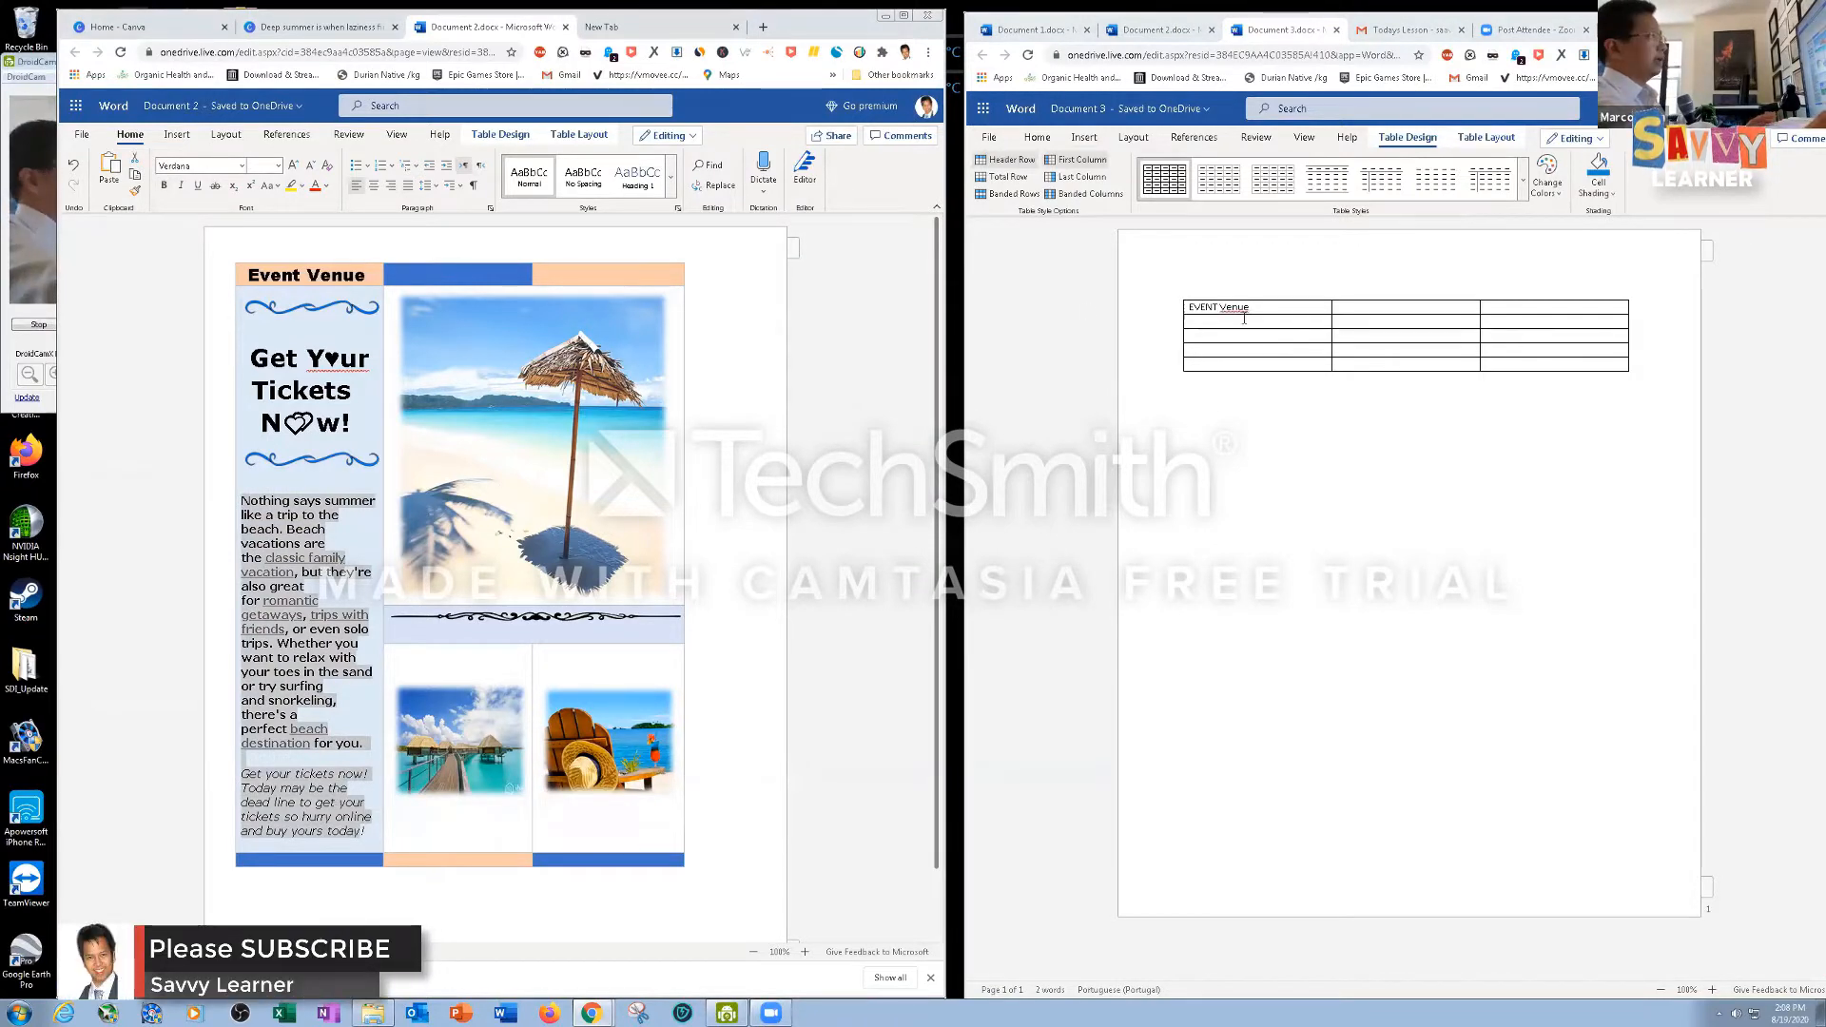
{"action": "left_click_drag", "start_coordinate": [1243, 321], "coordinate": [1241, 335]}
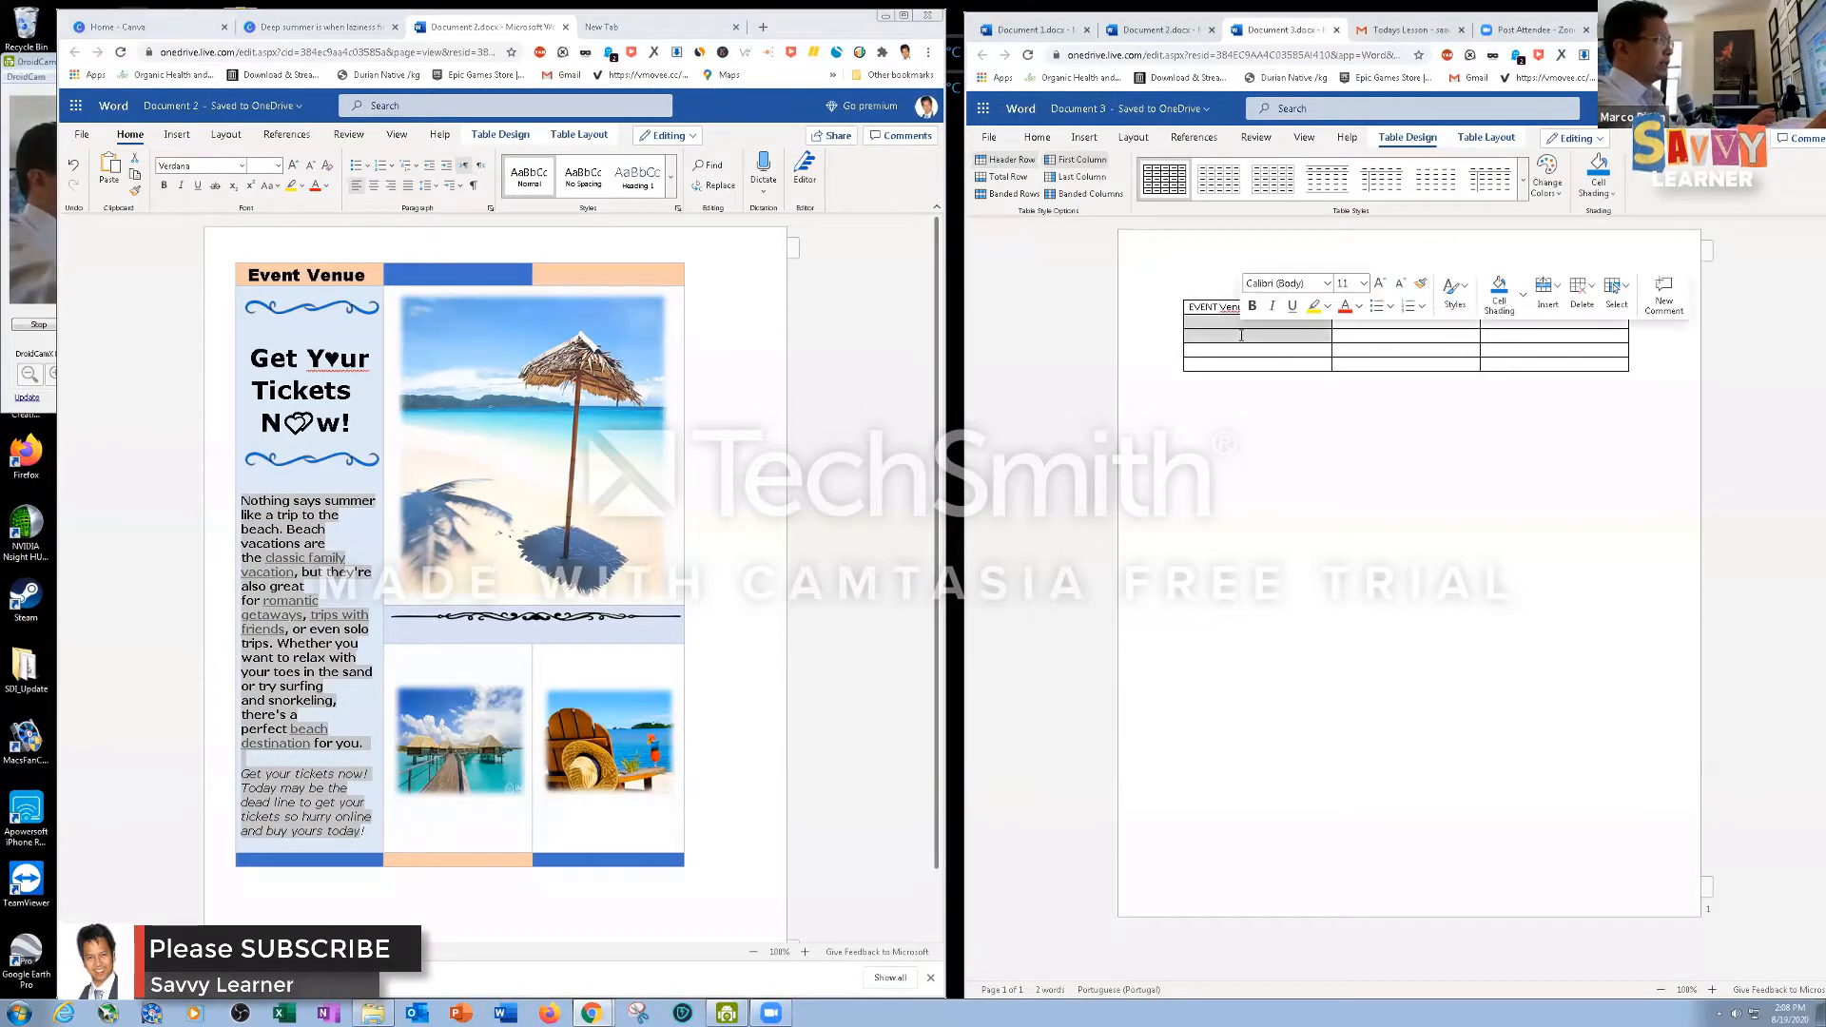
{"action": "left_click", "coordinate": [1228, 351], "text": "shift"}
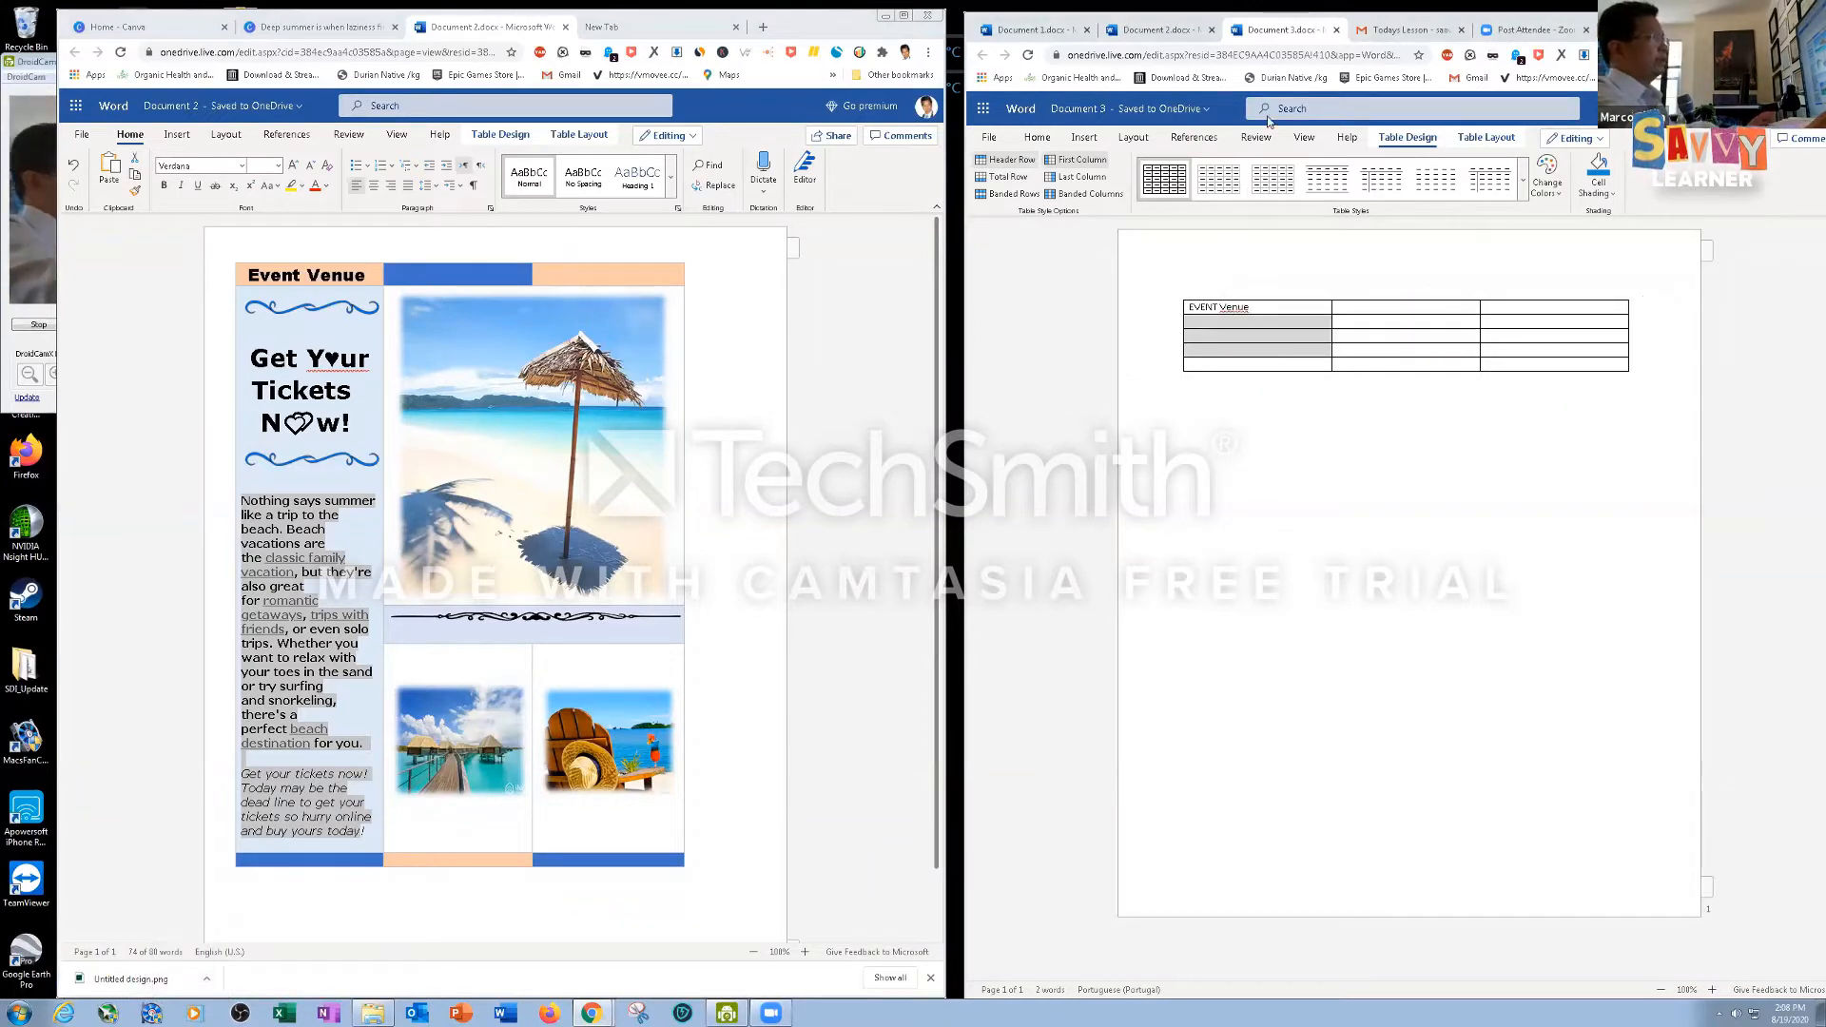
{"action": "left_click", "coordinate": [1483, 140]}
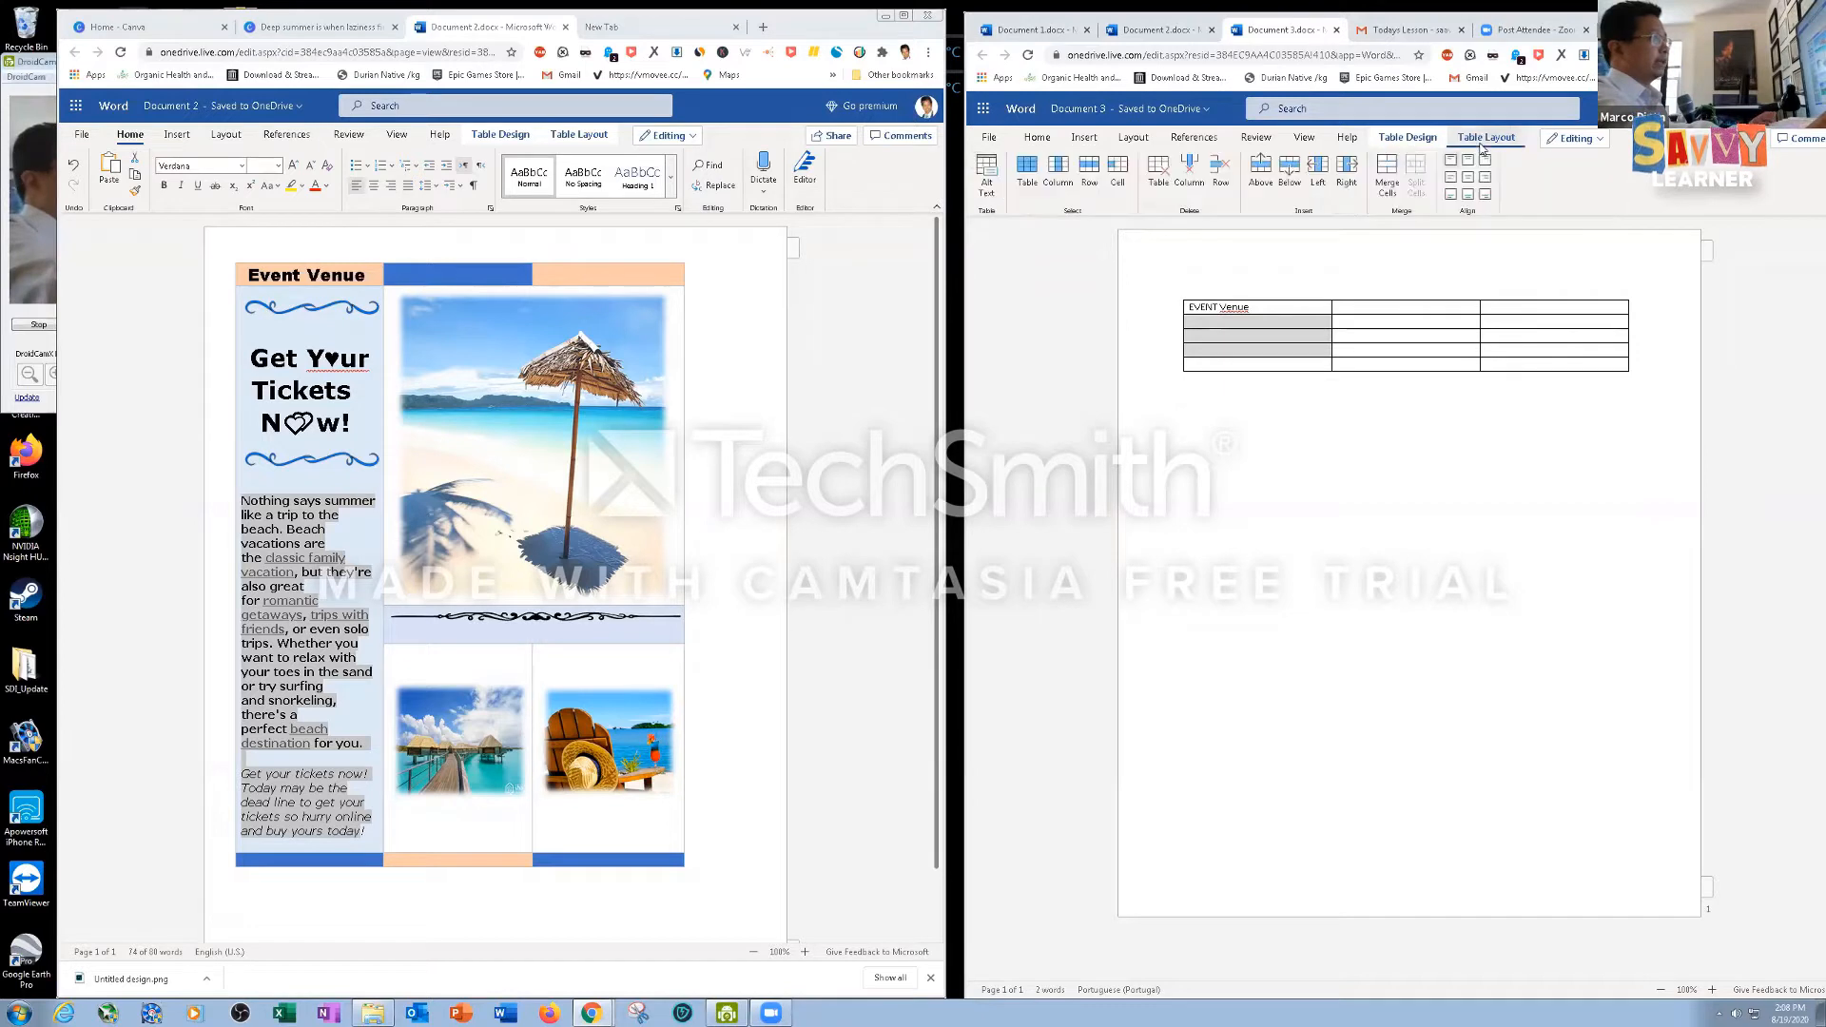
{"action": "left_click", "coordinate": [1388, 174]}
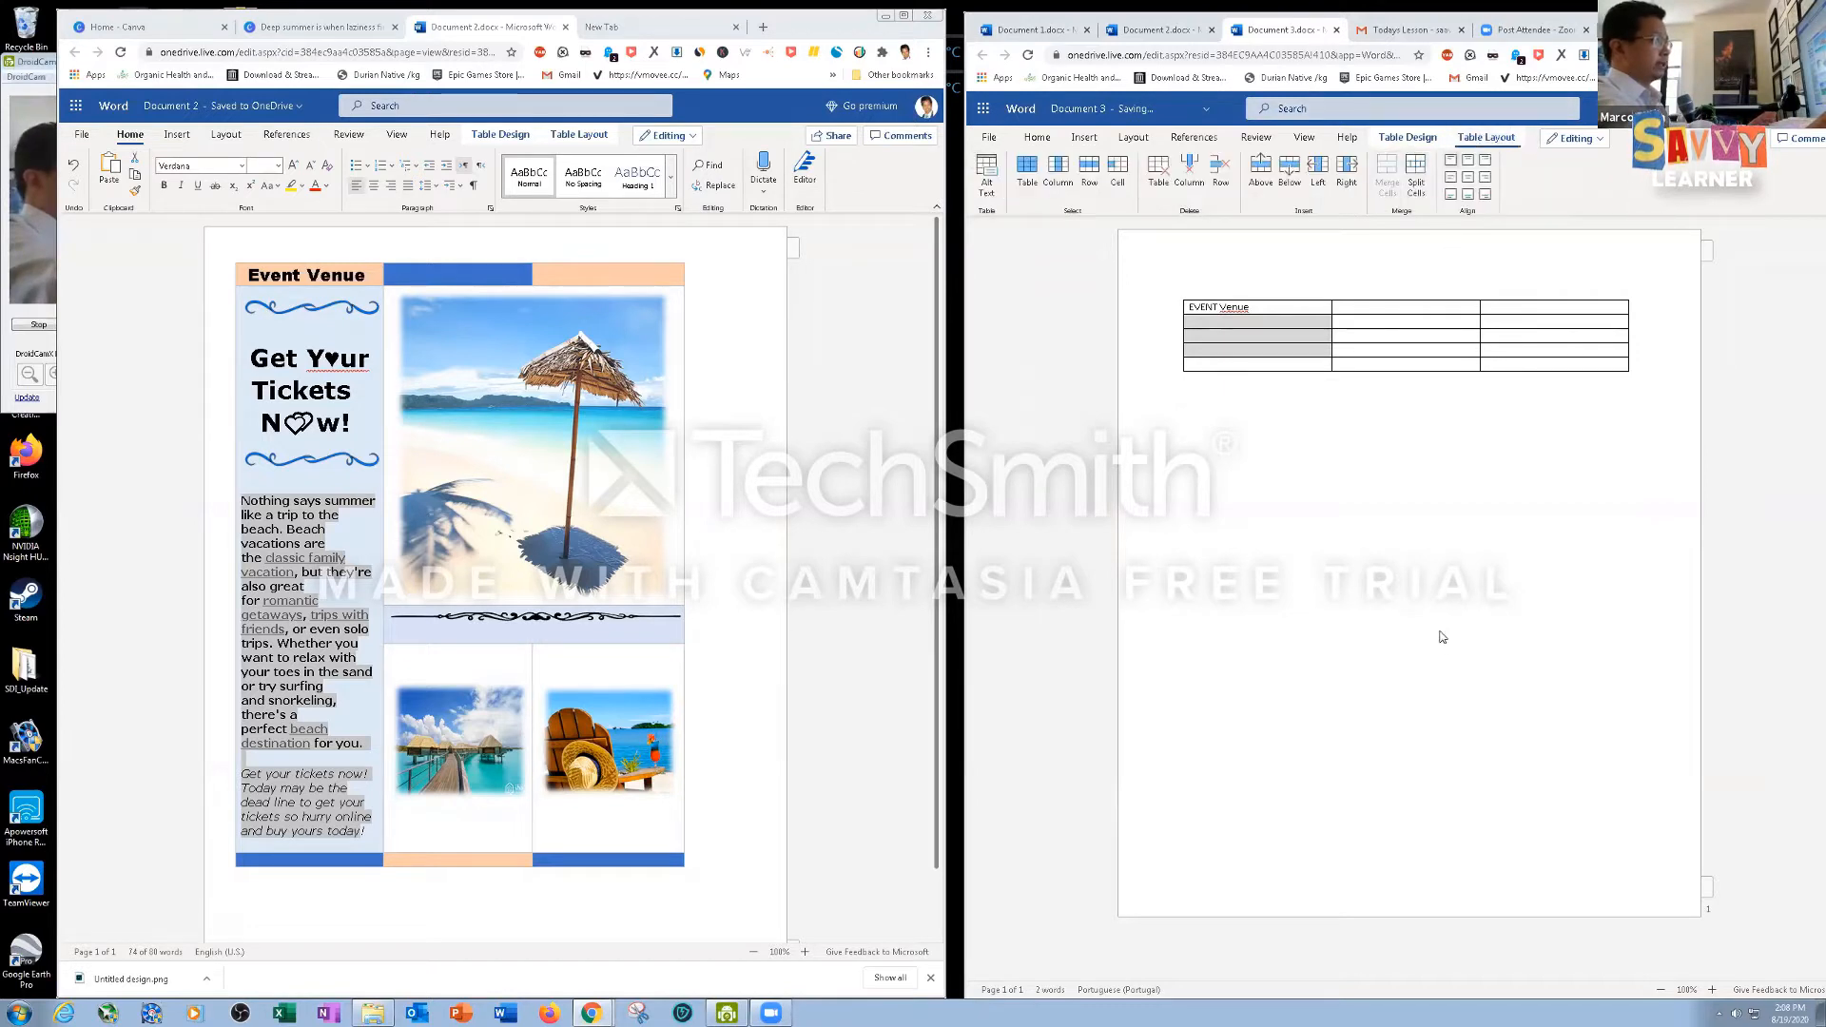
{"action": "left_click", "coordinate": [1228, 345]}
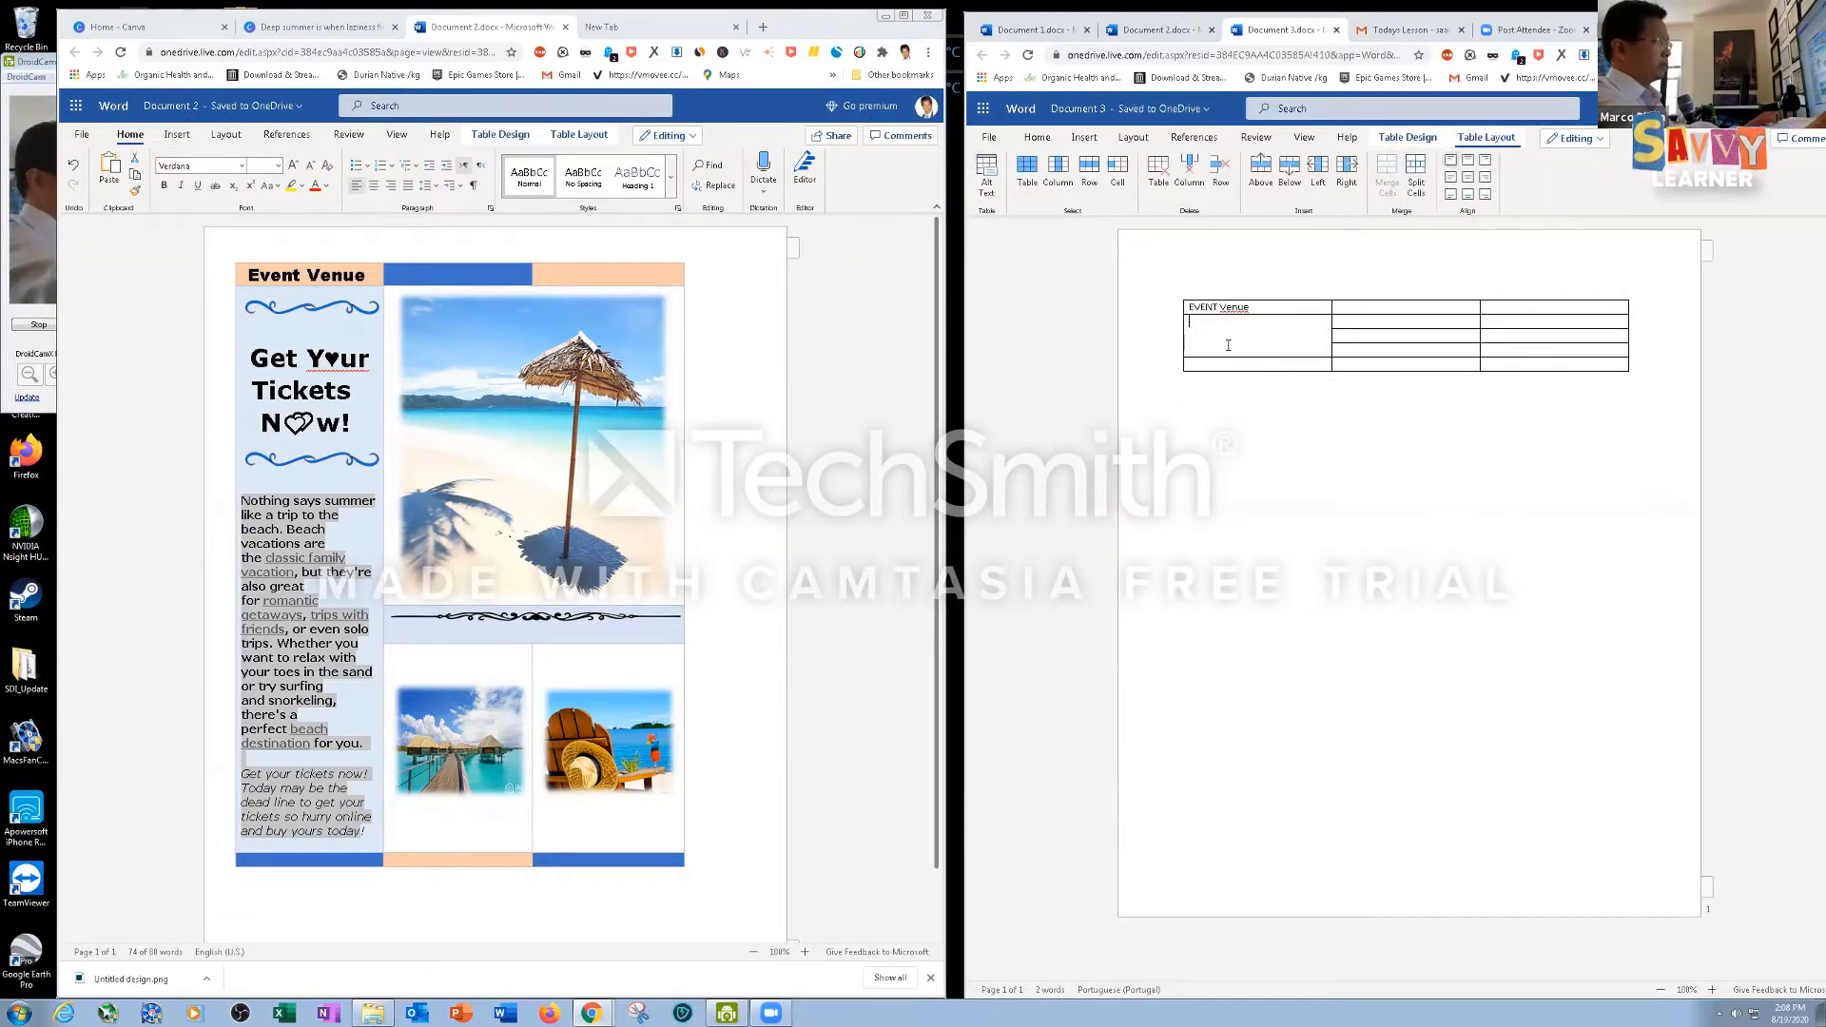
{"action": "key", "text": "ctrl+v"}
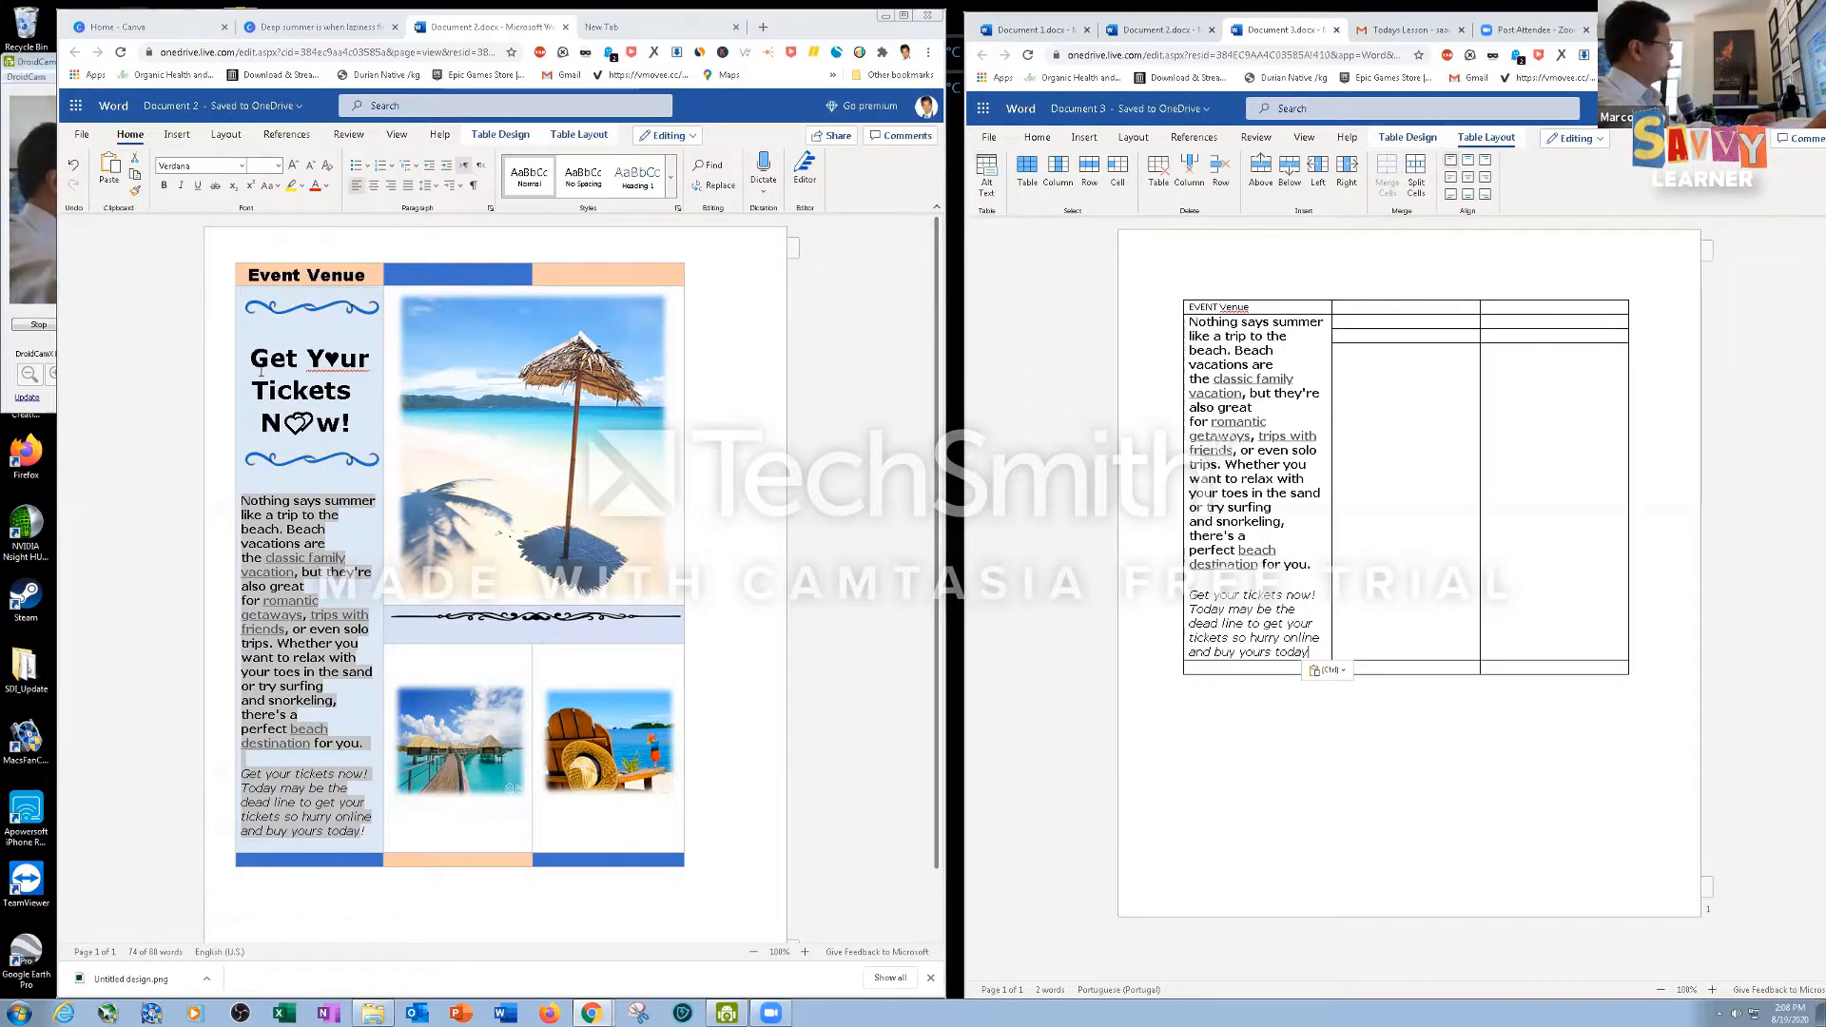
Copy the "Get Y♥ur Tickets N♡w!" heading from the finished flyer and paste it above the body text in the merged first-column cell
{"action": "left_click_drag", "start_coordinate": [251, 358], "coordinate": [318, 414]}
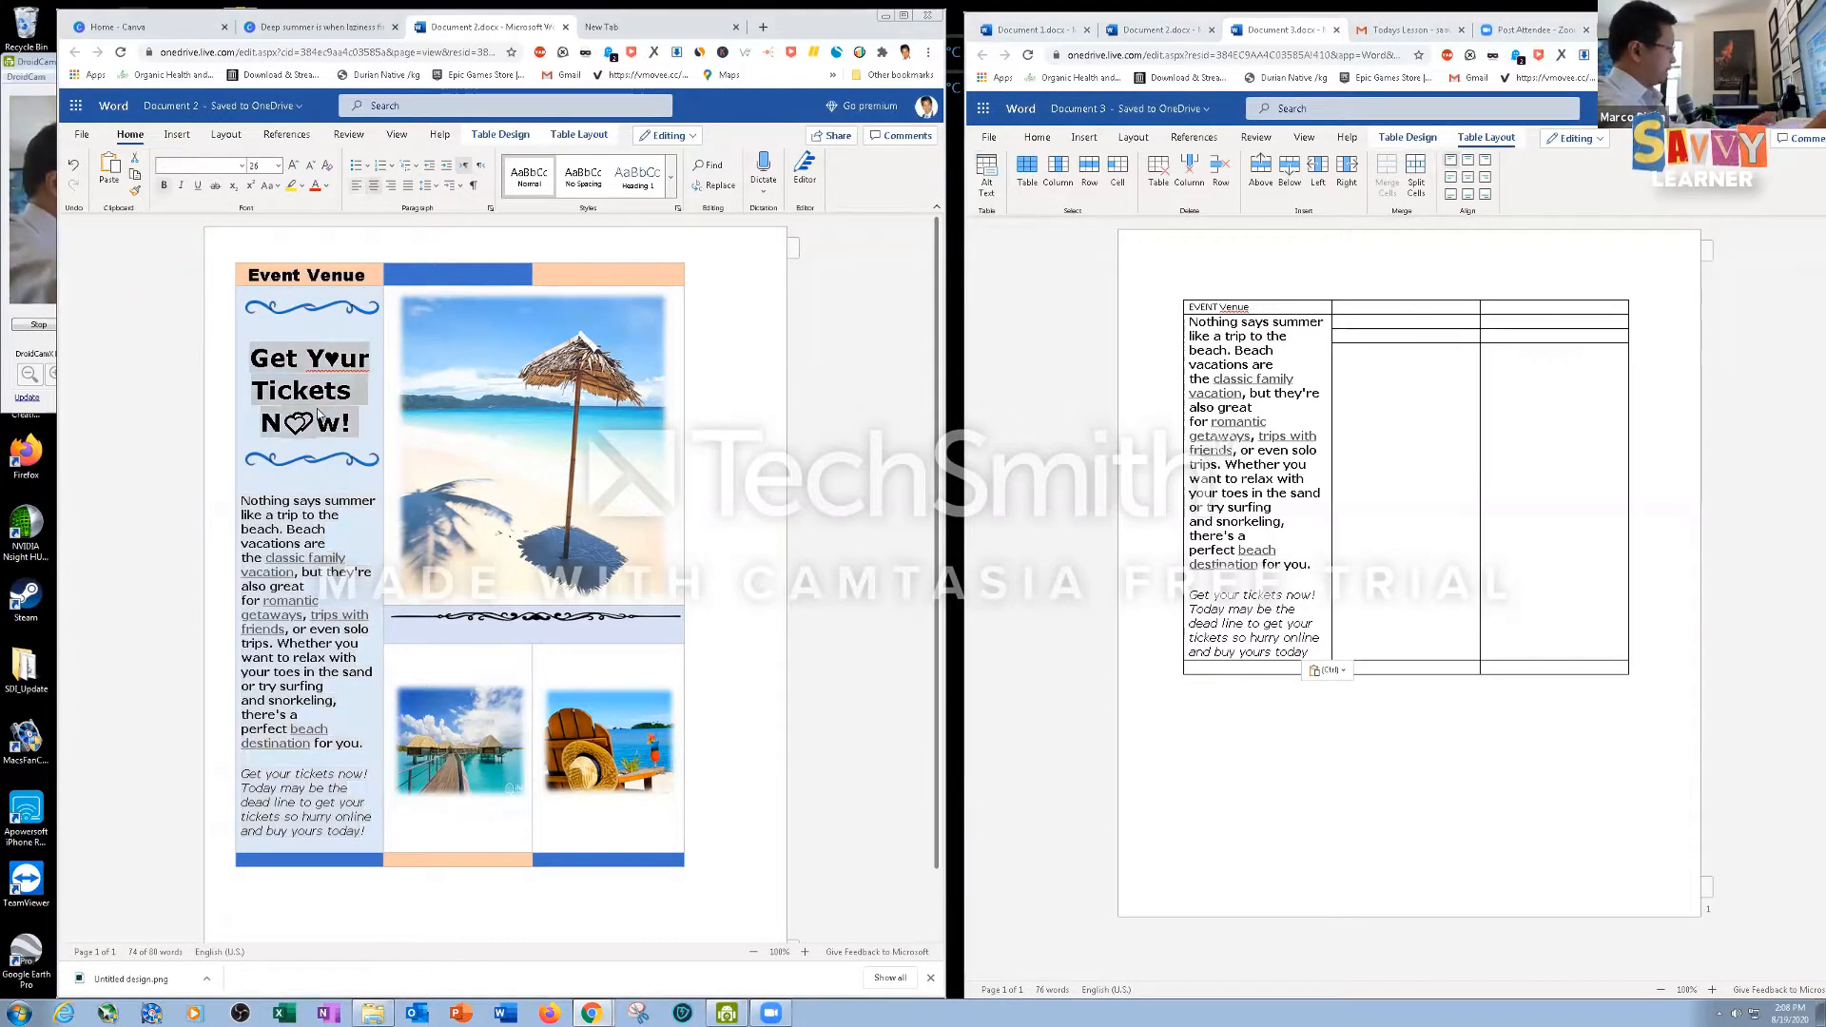
{"action": "left_click", "coordinate": [1184, 323]}
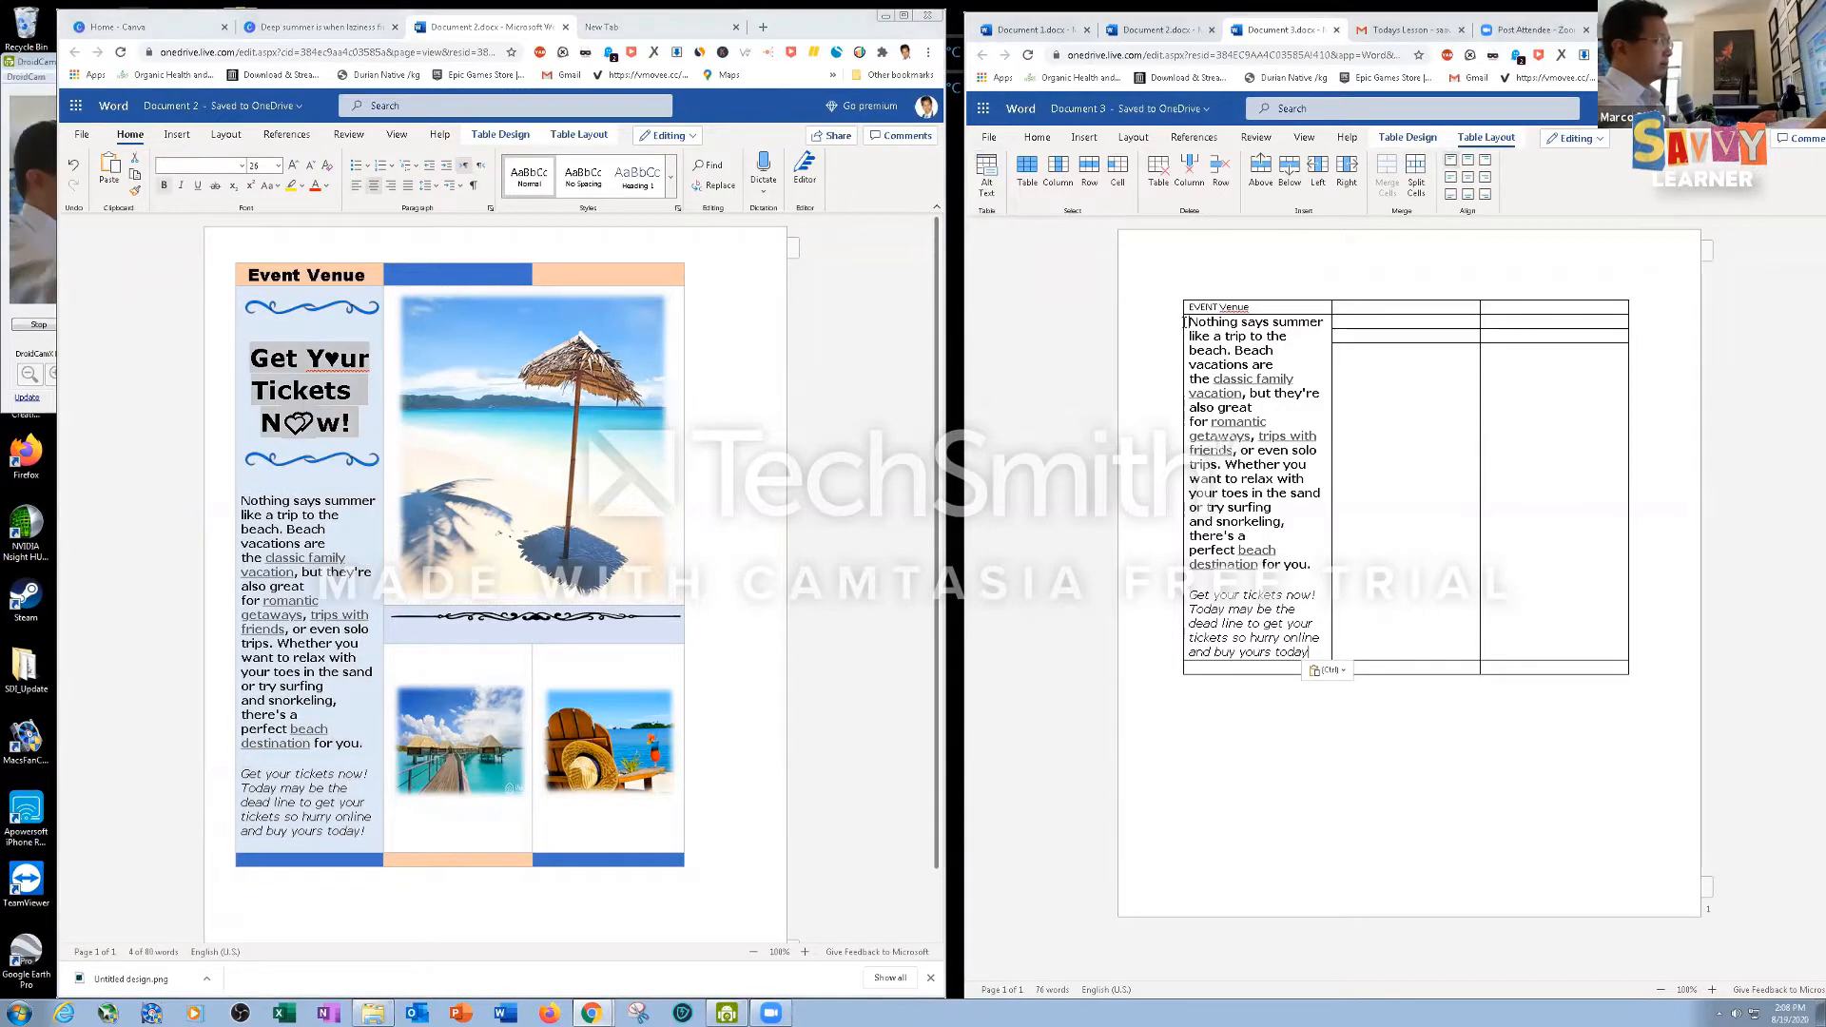
{"action": "left_click", "coordinate": [1184, 324]}
{"action": "key", "text": "Return"}
{"action": "key", "text": "Return"}
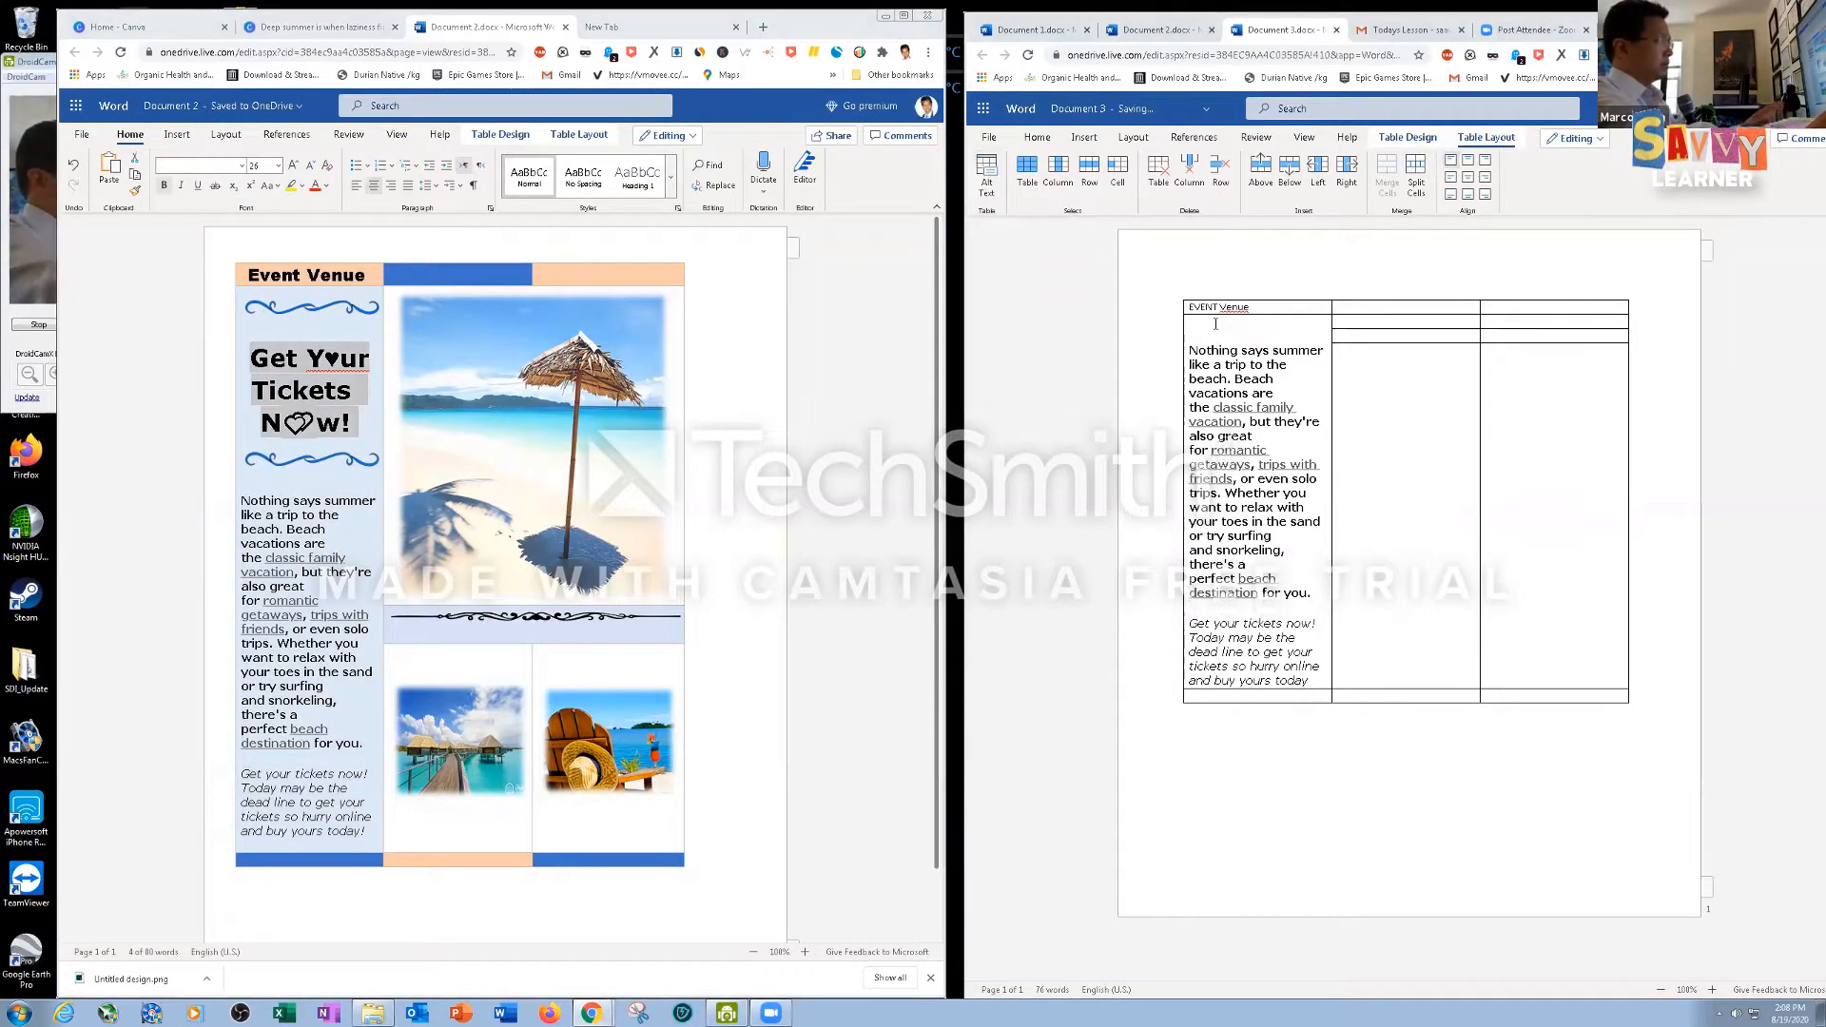
{"action": "type", "text": "Get Y♥ur Tickets N♡w!"}
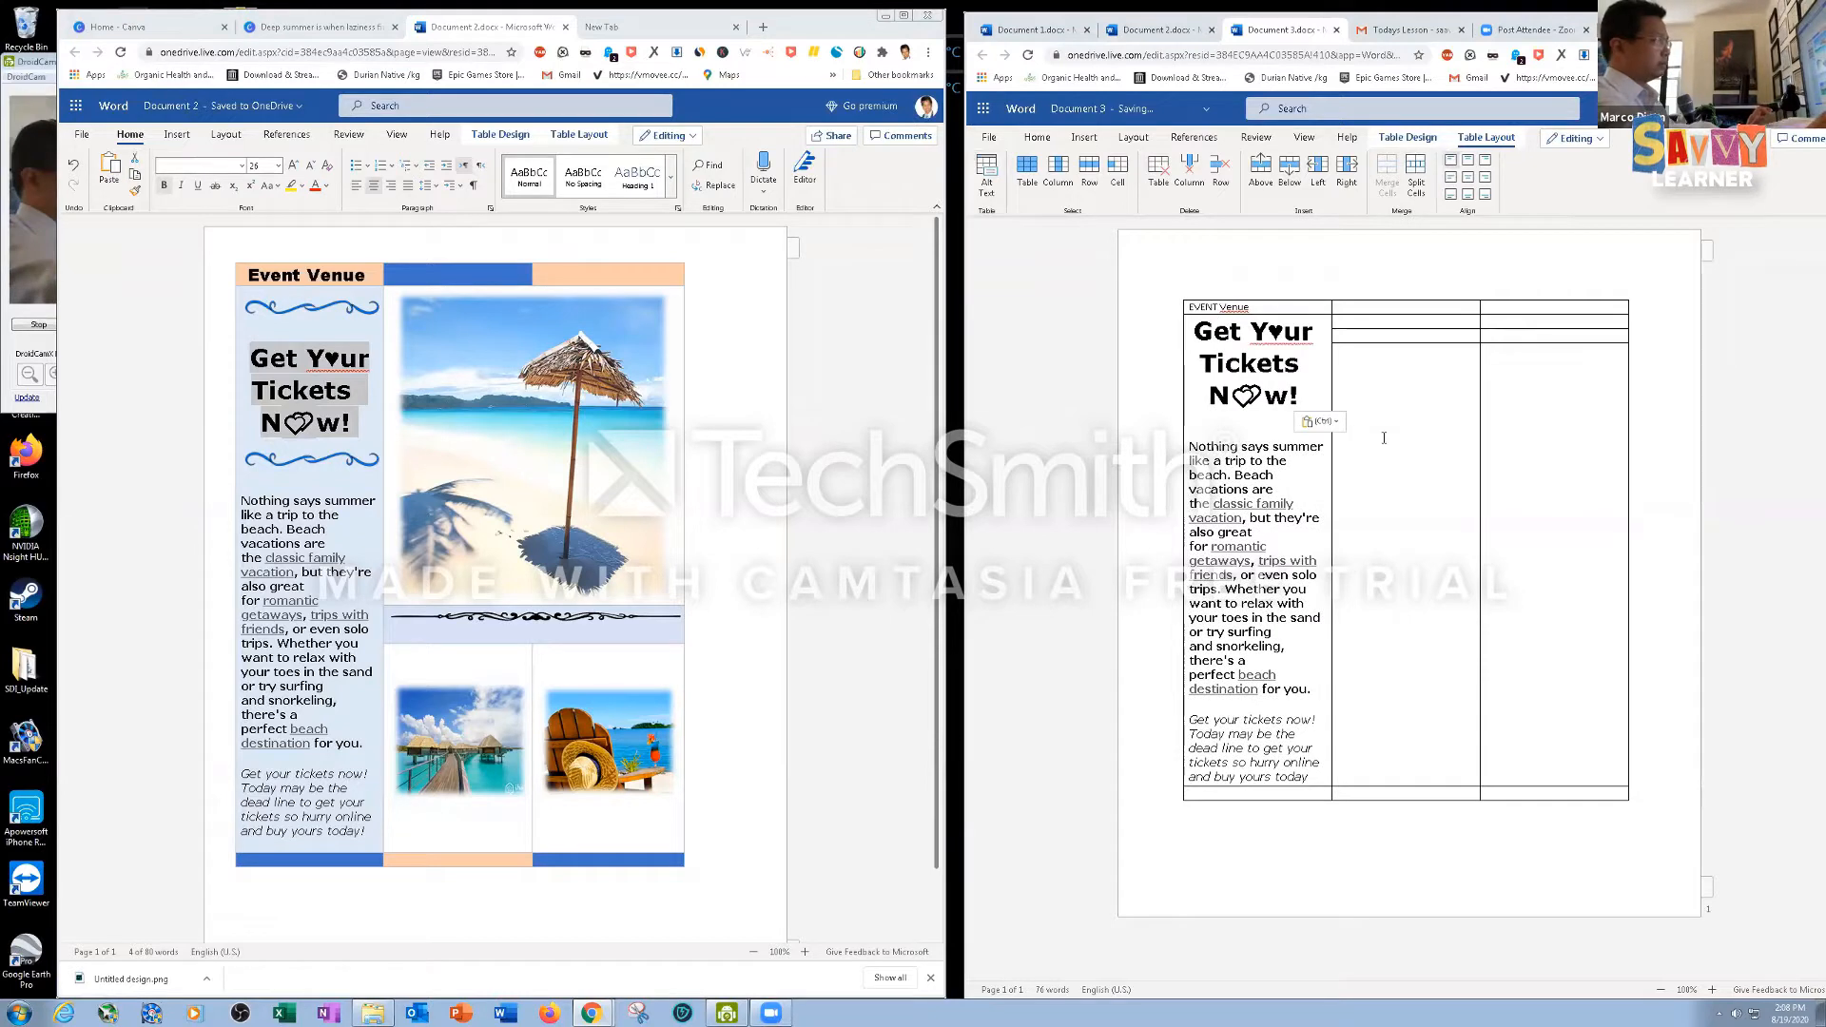
{"action": "key", "text": "BackSpace"}
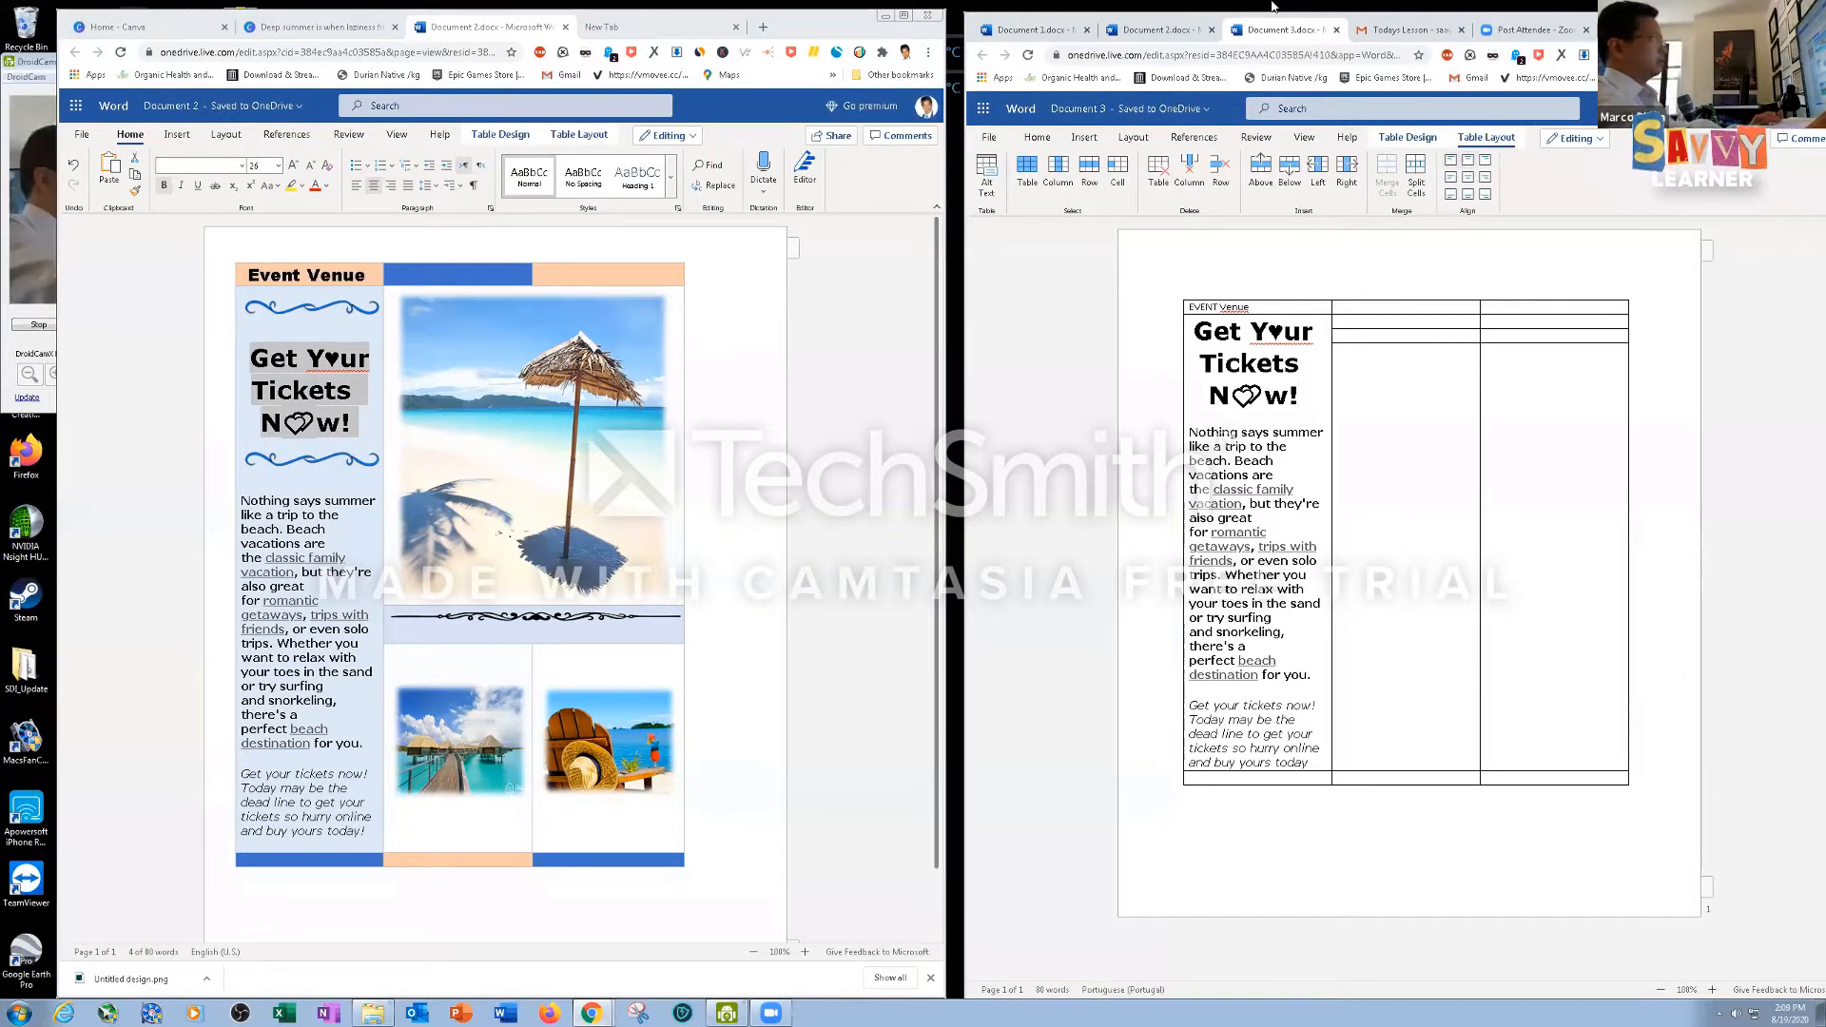
Start an online picture insertion in the fourth-row cell of the middle column and search Bing for "beach"
{"action": "left_click", "coordinate": [1084, 138]}
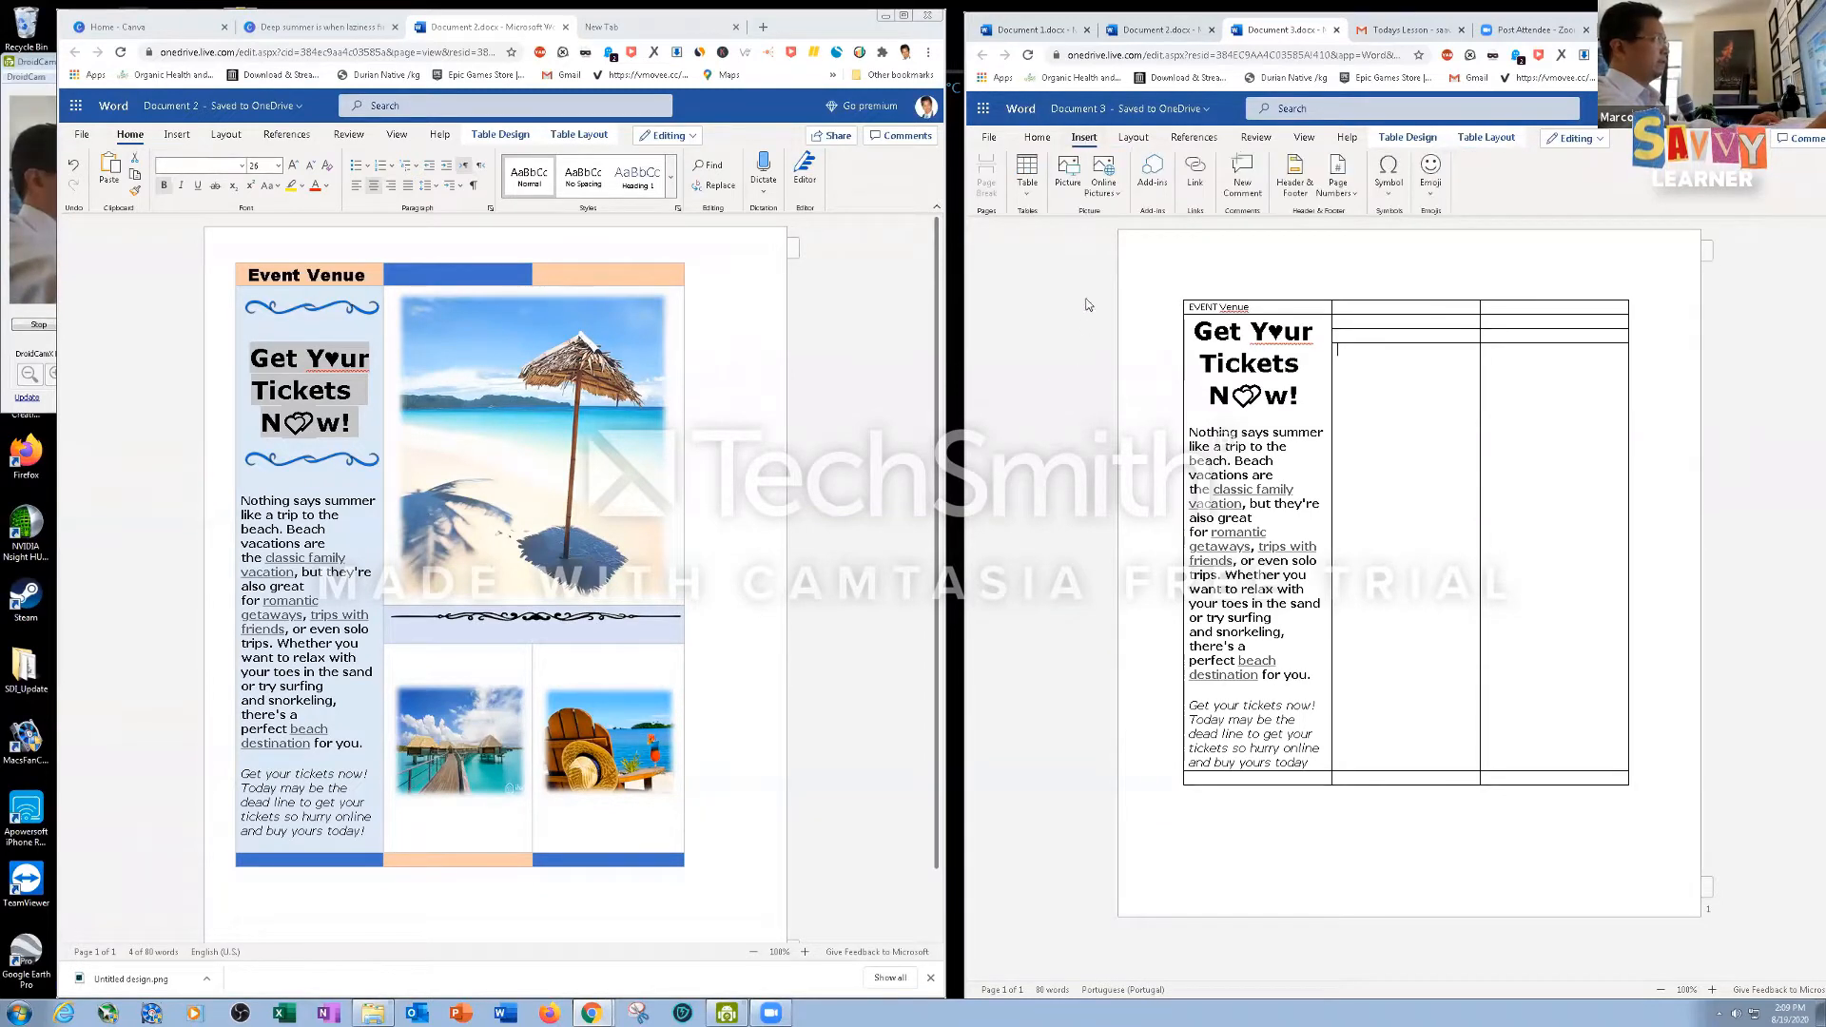
{"action": "left_click", "coordinate": [1116, 195]}
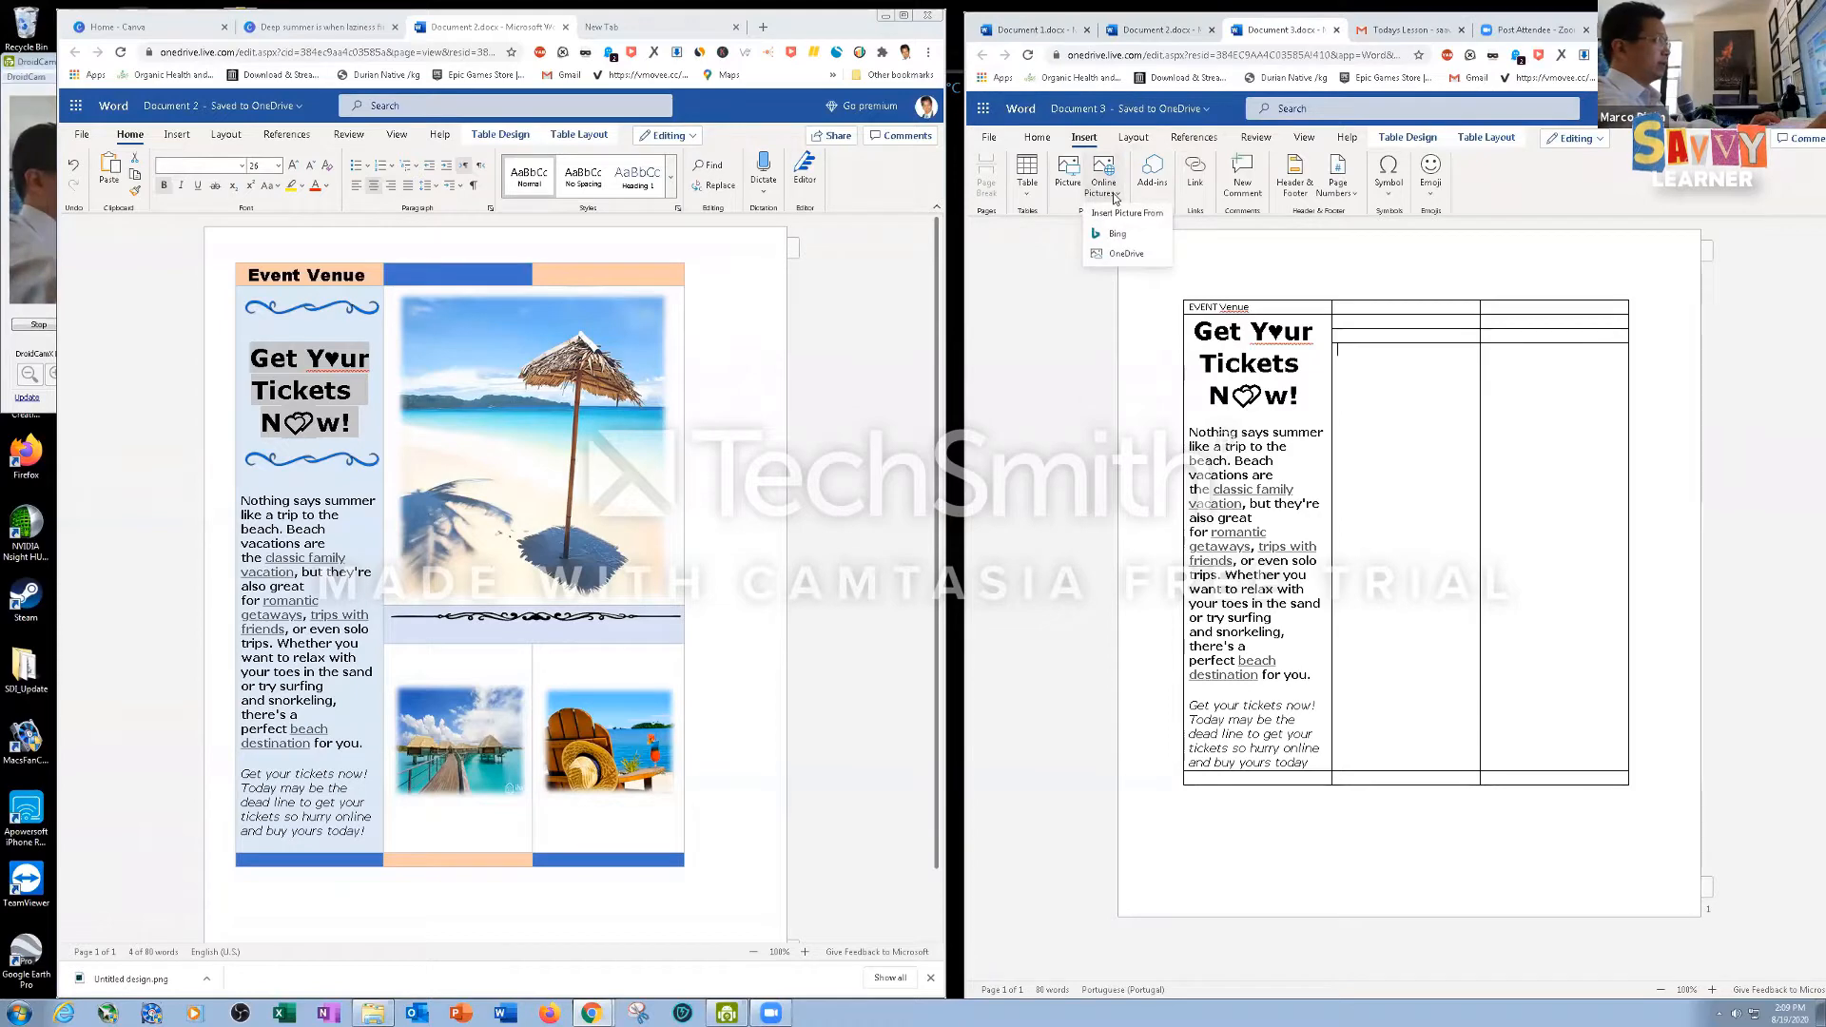
{"action": "left_click", "coordinate": [1117, 233]}
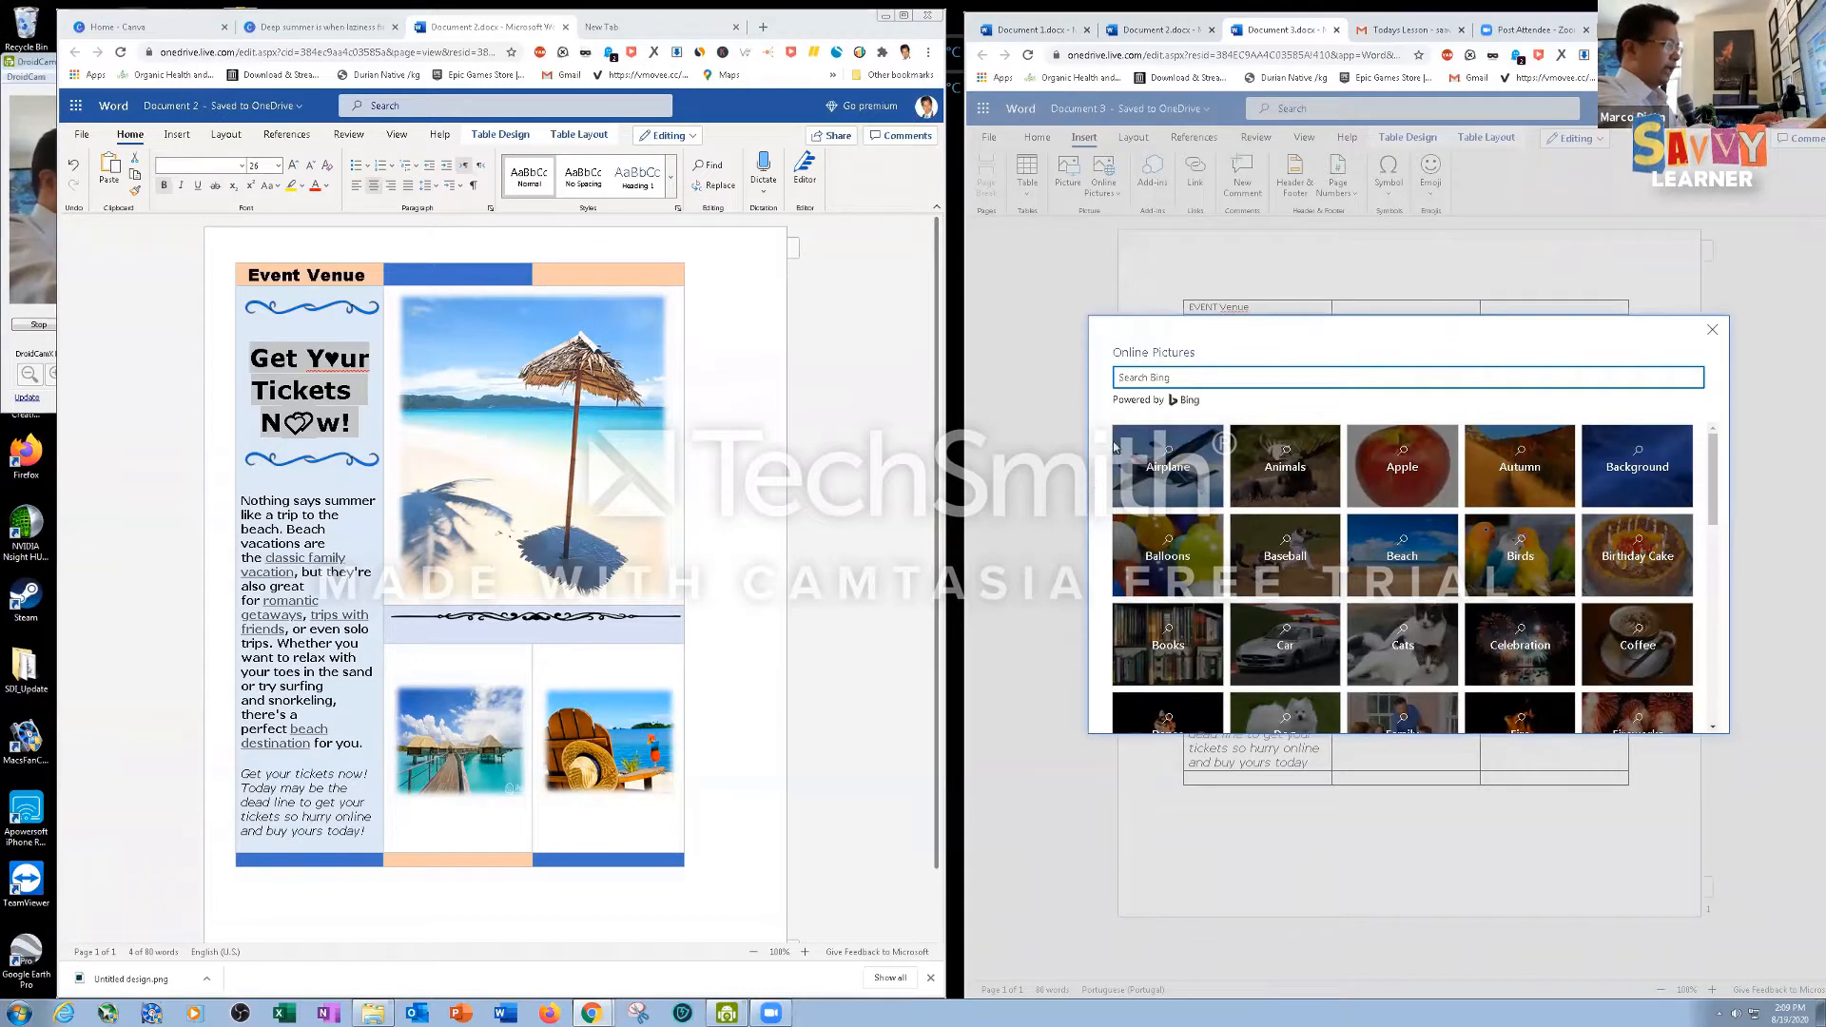
{"action": "left_click", "coordinate": [1135, 377]}
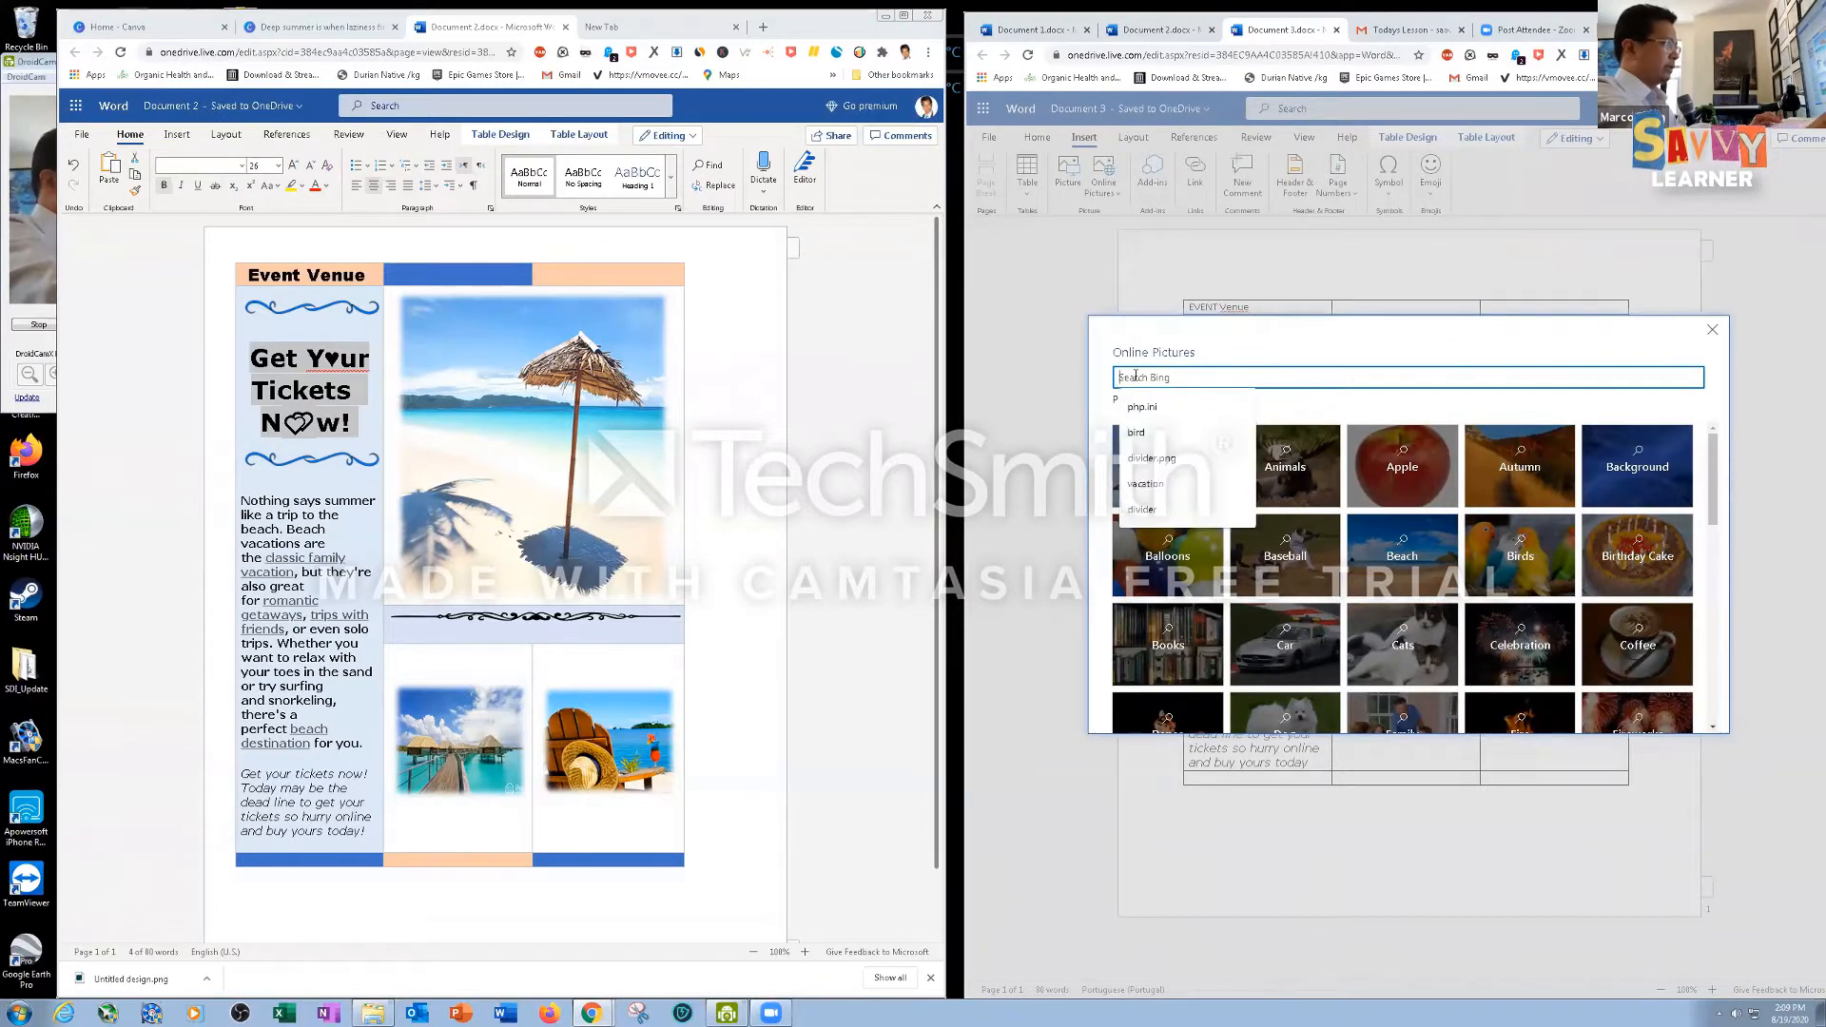
{"action": "left_click", "coordinate": [1236, 361]}
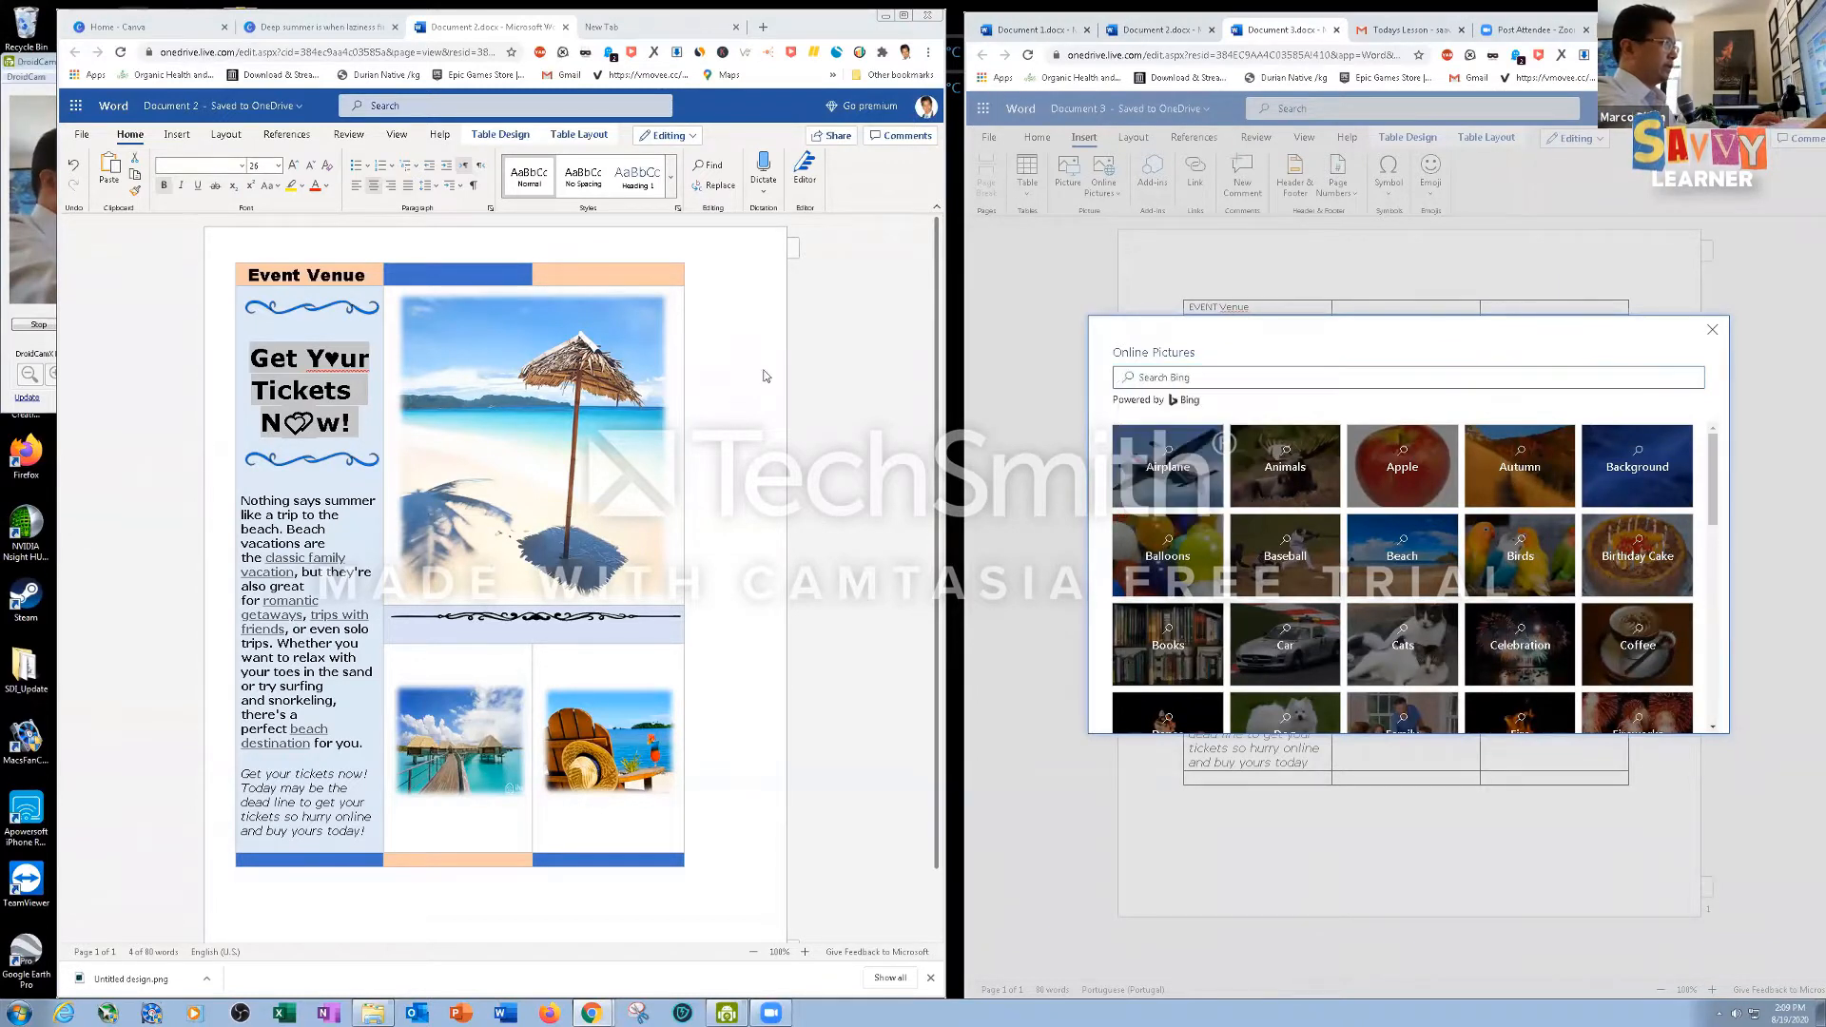
{"action": "left_click", "coordinate": [1186, 378]}
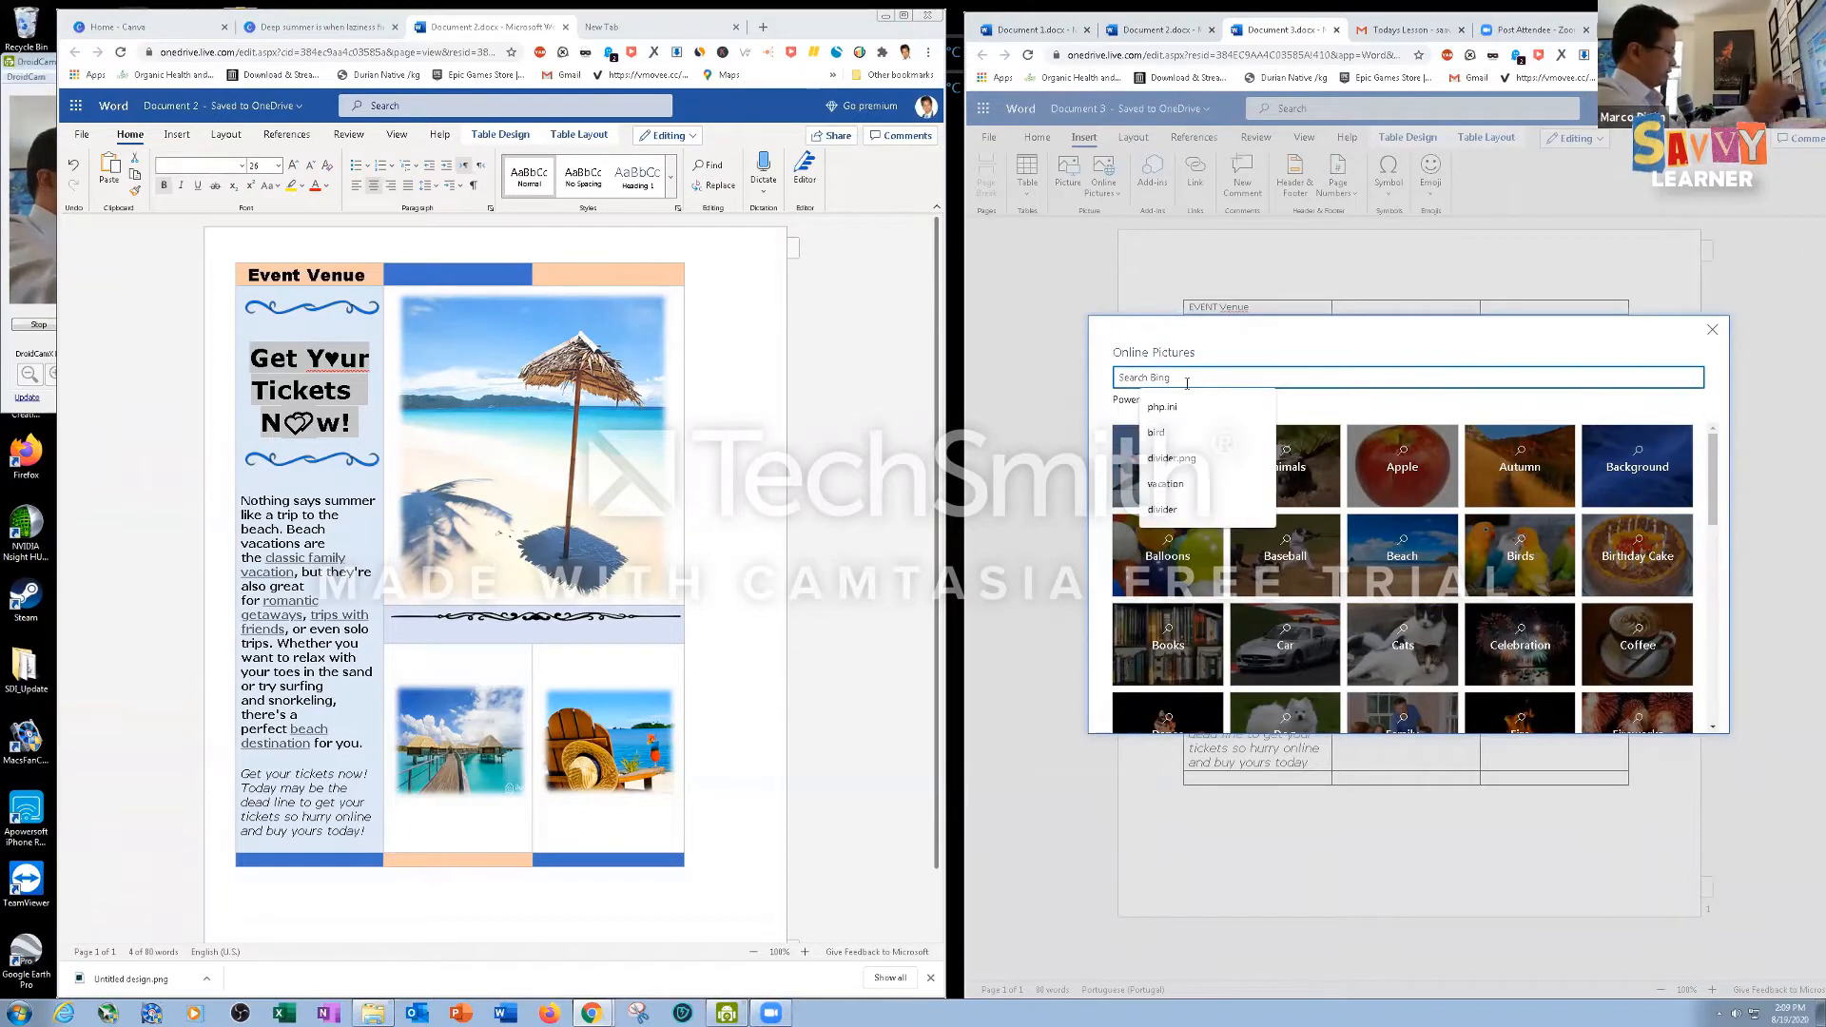
{"action": "type", "text": "be"}
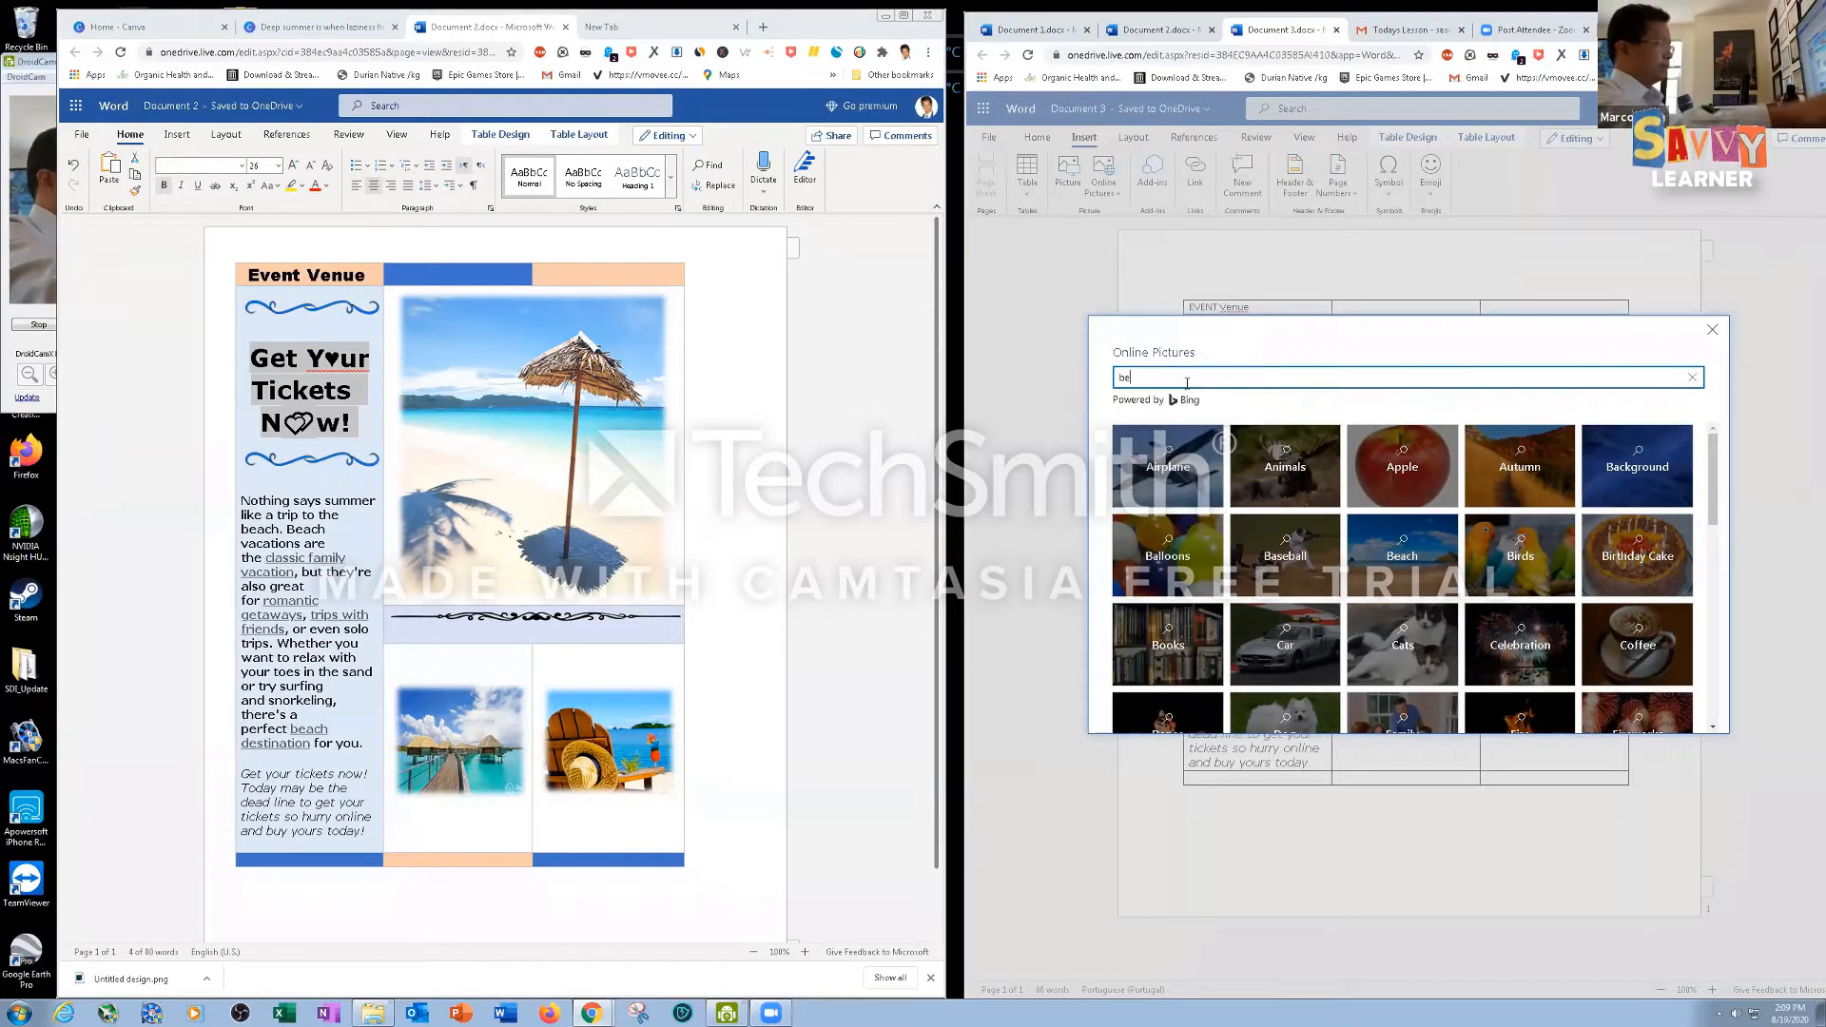
{"action": "type", "text": "ach"}
{"action": "key", "text": "Return"}
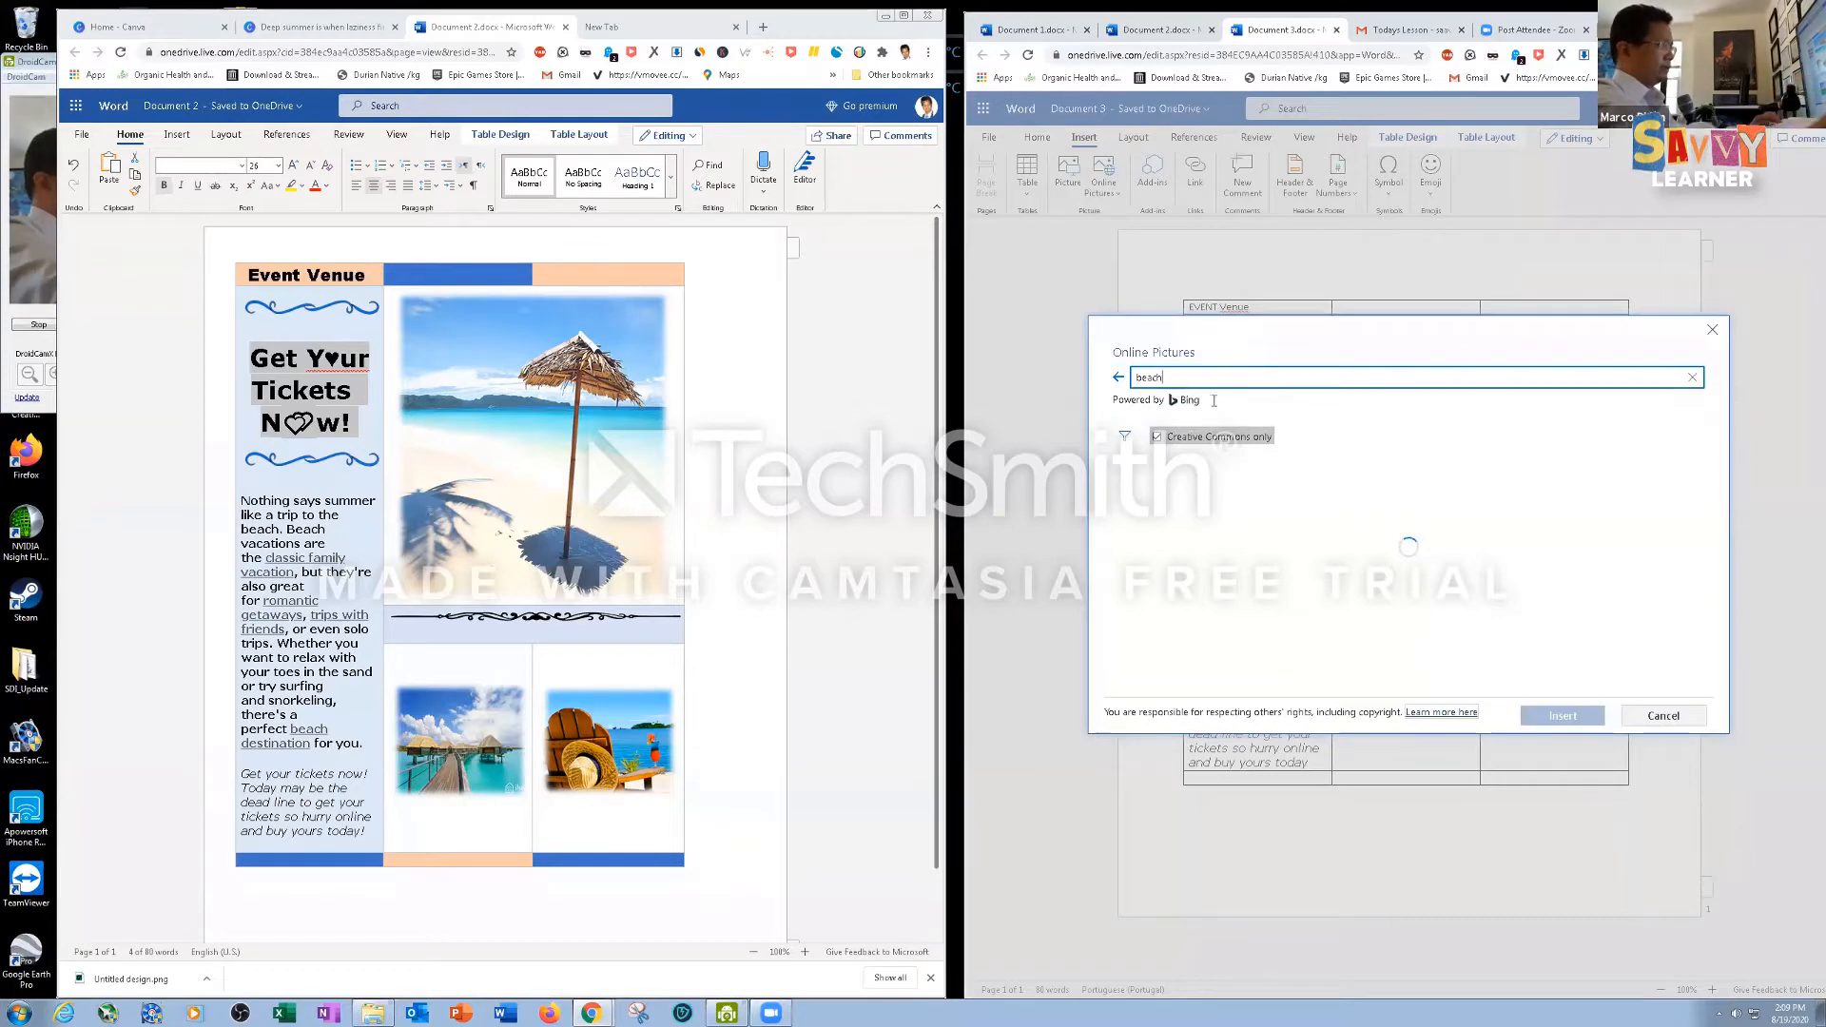
Insert the picture of a sandy beach with palm trees from the Bing results into the middle column's fourth-row cell
{"action": "left_click_drag", "start_coordinate": [1713, 496], "coordinate": [1712, 597]}
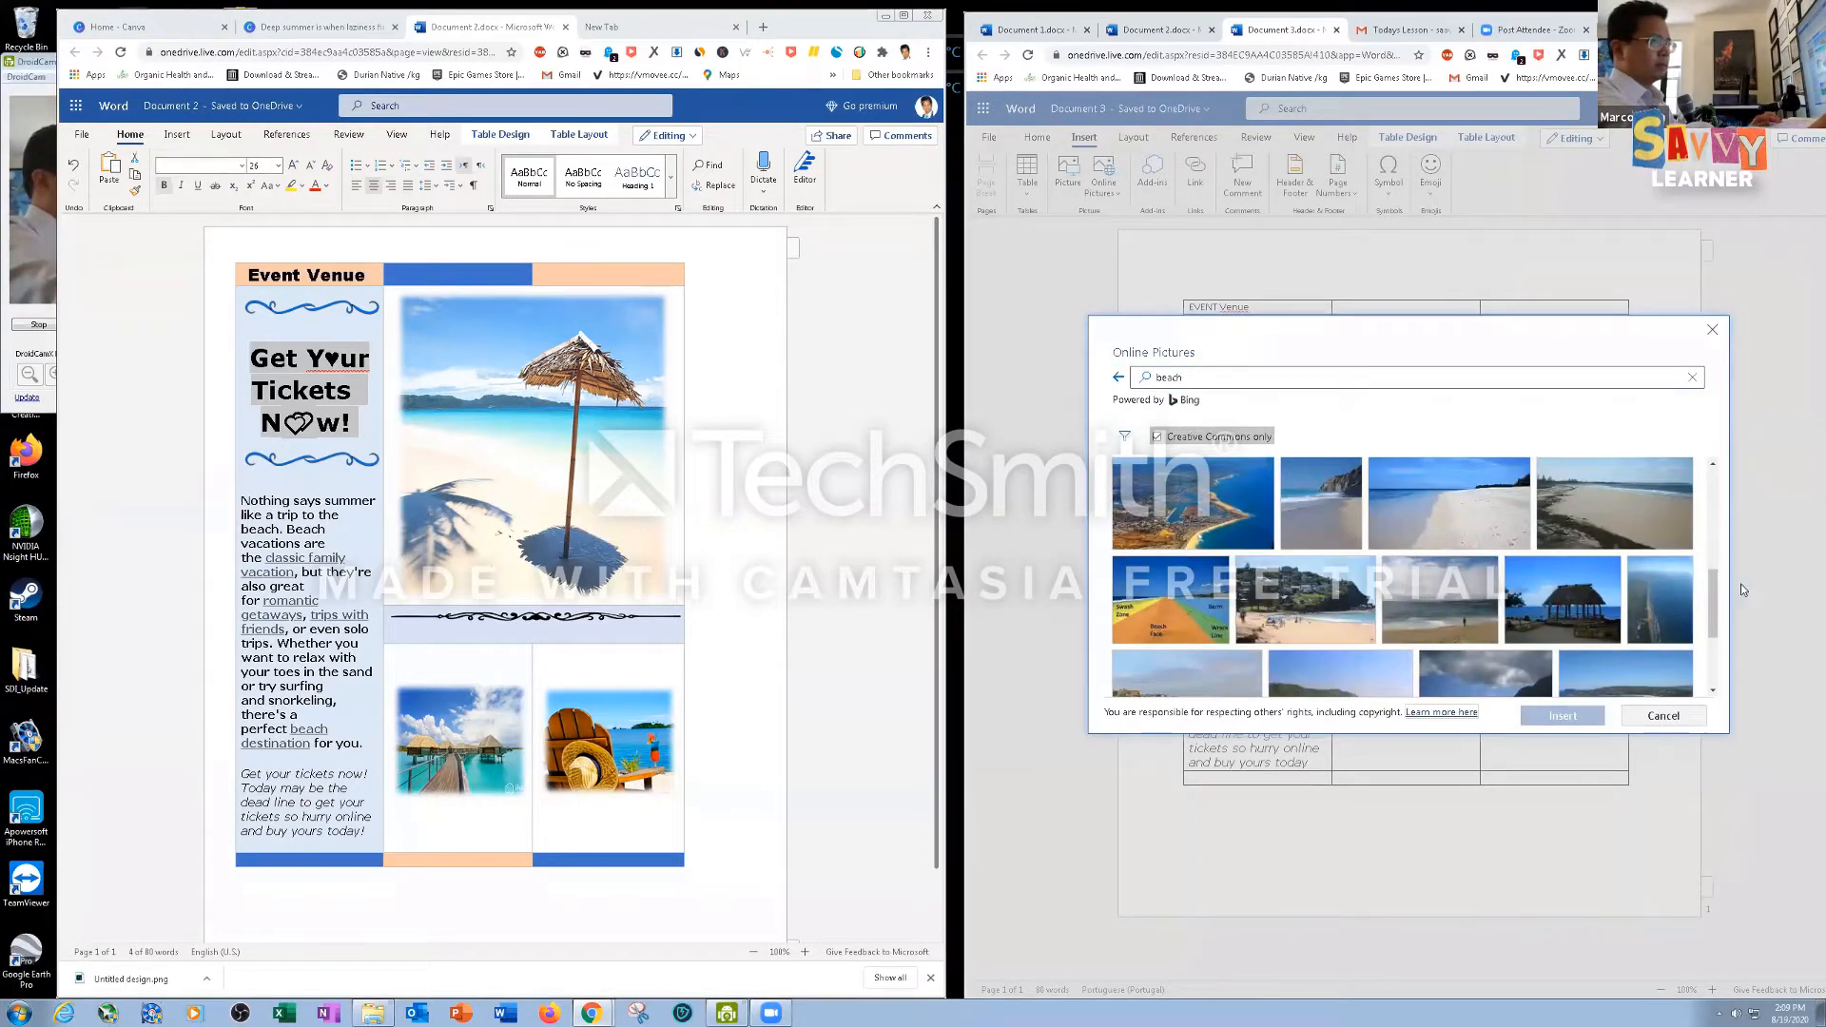
{"action": "scroll", "coordinate": [1708, 683], "scroll_direction": "down", "scroll_amount": 3}
{"action": "scroll", "coordinate": [1708, 683], "scroll_direction": "down", "scroll_amount": 3}
{"action": "left_click", "coordinate": [1151, 524]}
{"action": "left_click", "coordinate": [1562, 715]}
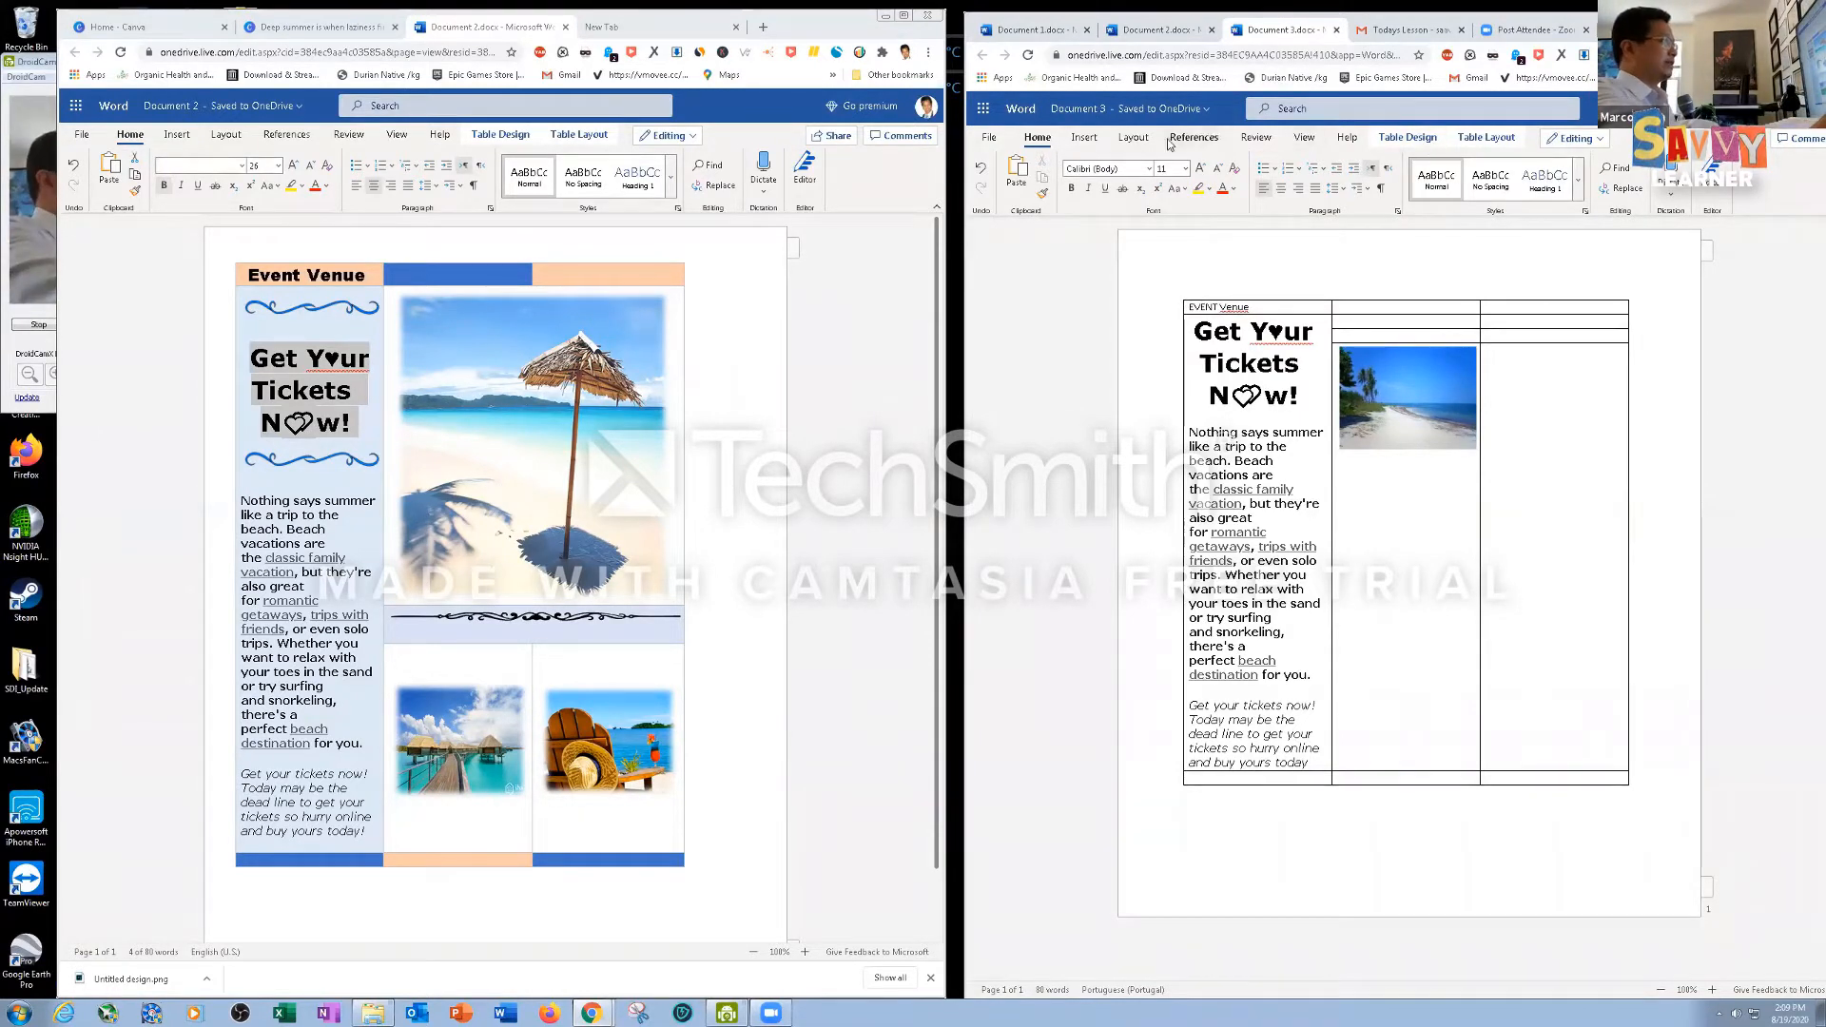
Search Bing for "beach" and insert the straw umbrella picture into the third column's fourth-row cell
{"action": "left_click", "coordinate": [1088, 142]}
{"action": "left_click", "coordinate": [1103, 181]}
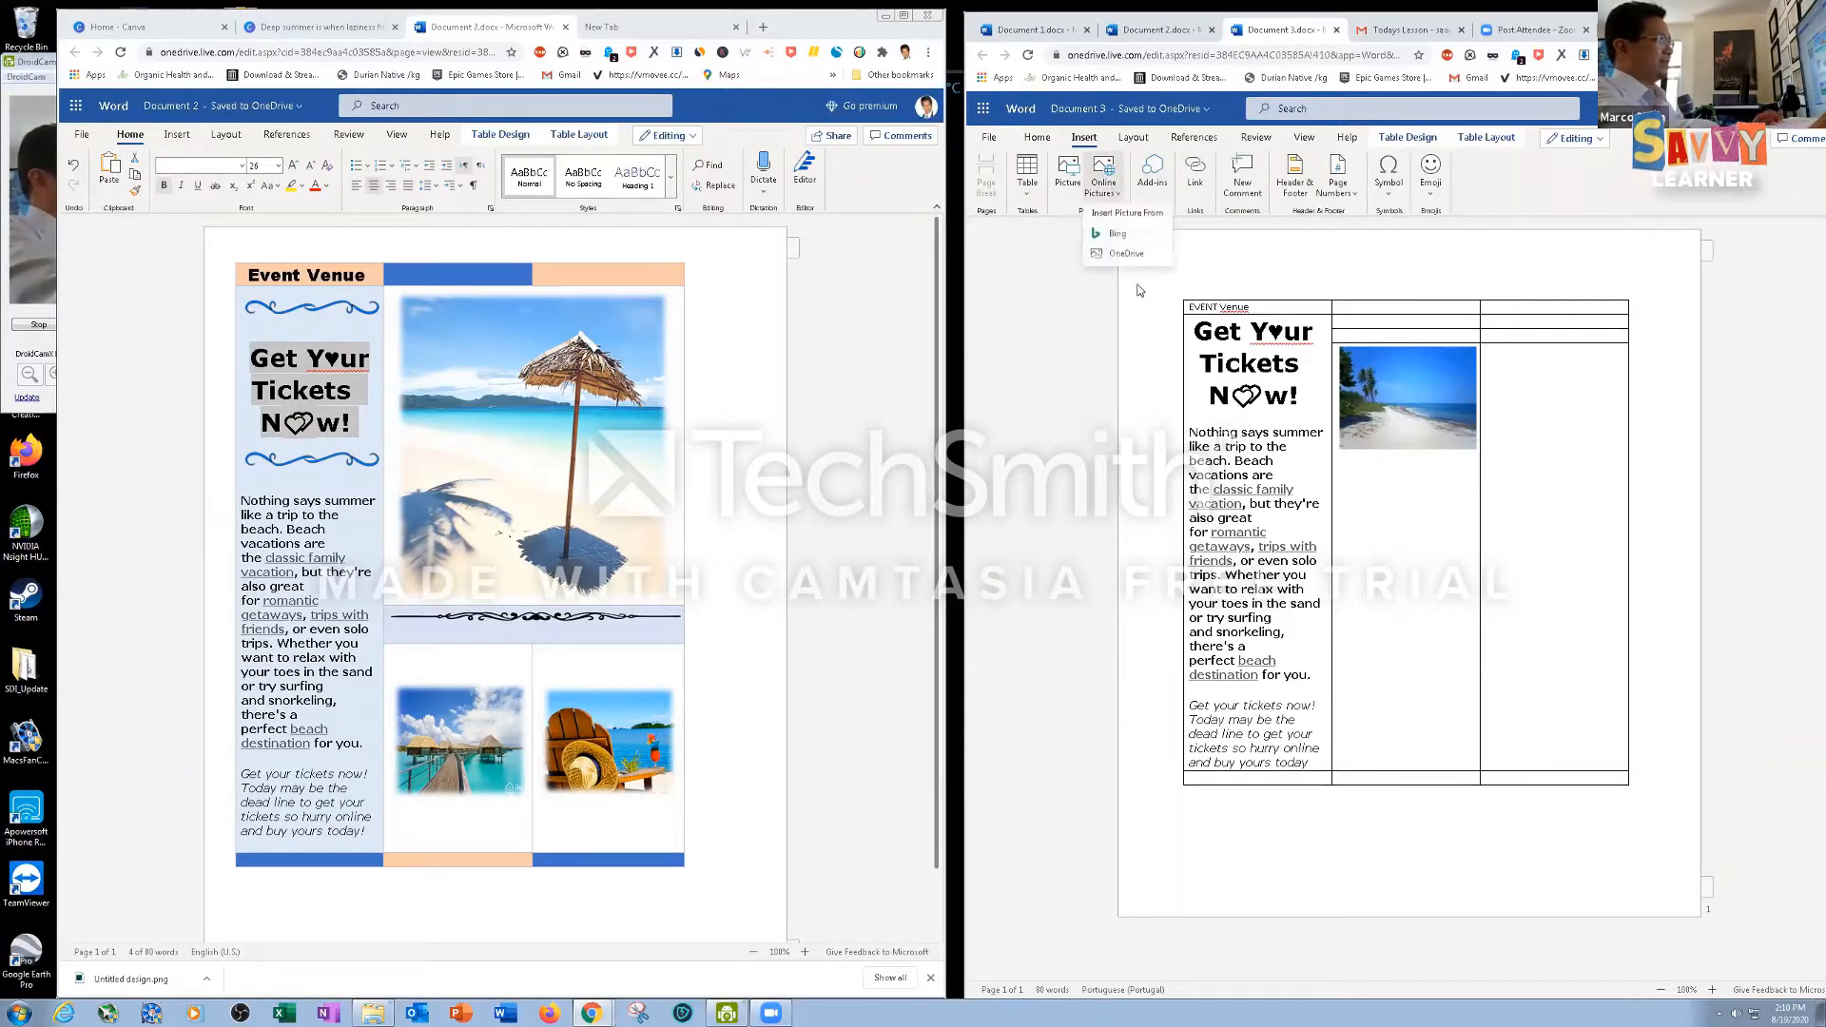
{"action": "left_click", "coordinate": [1127, 235]}
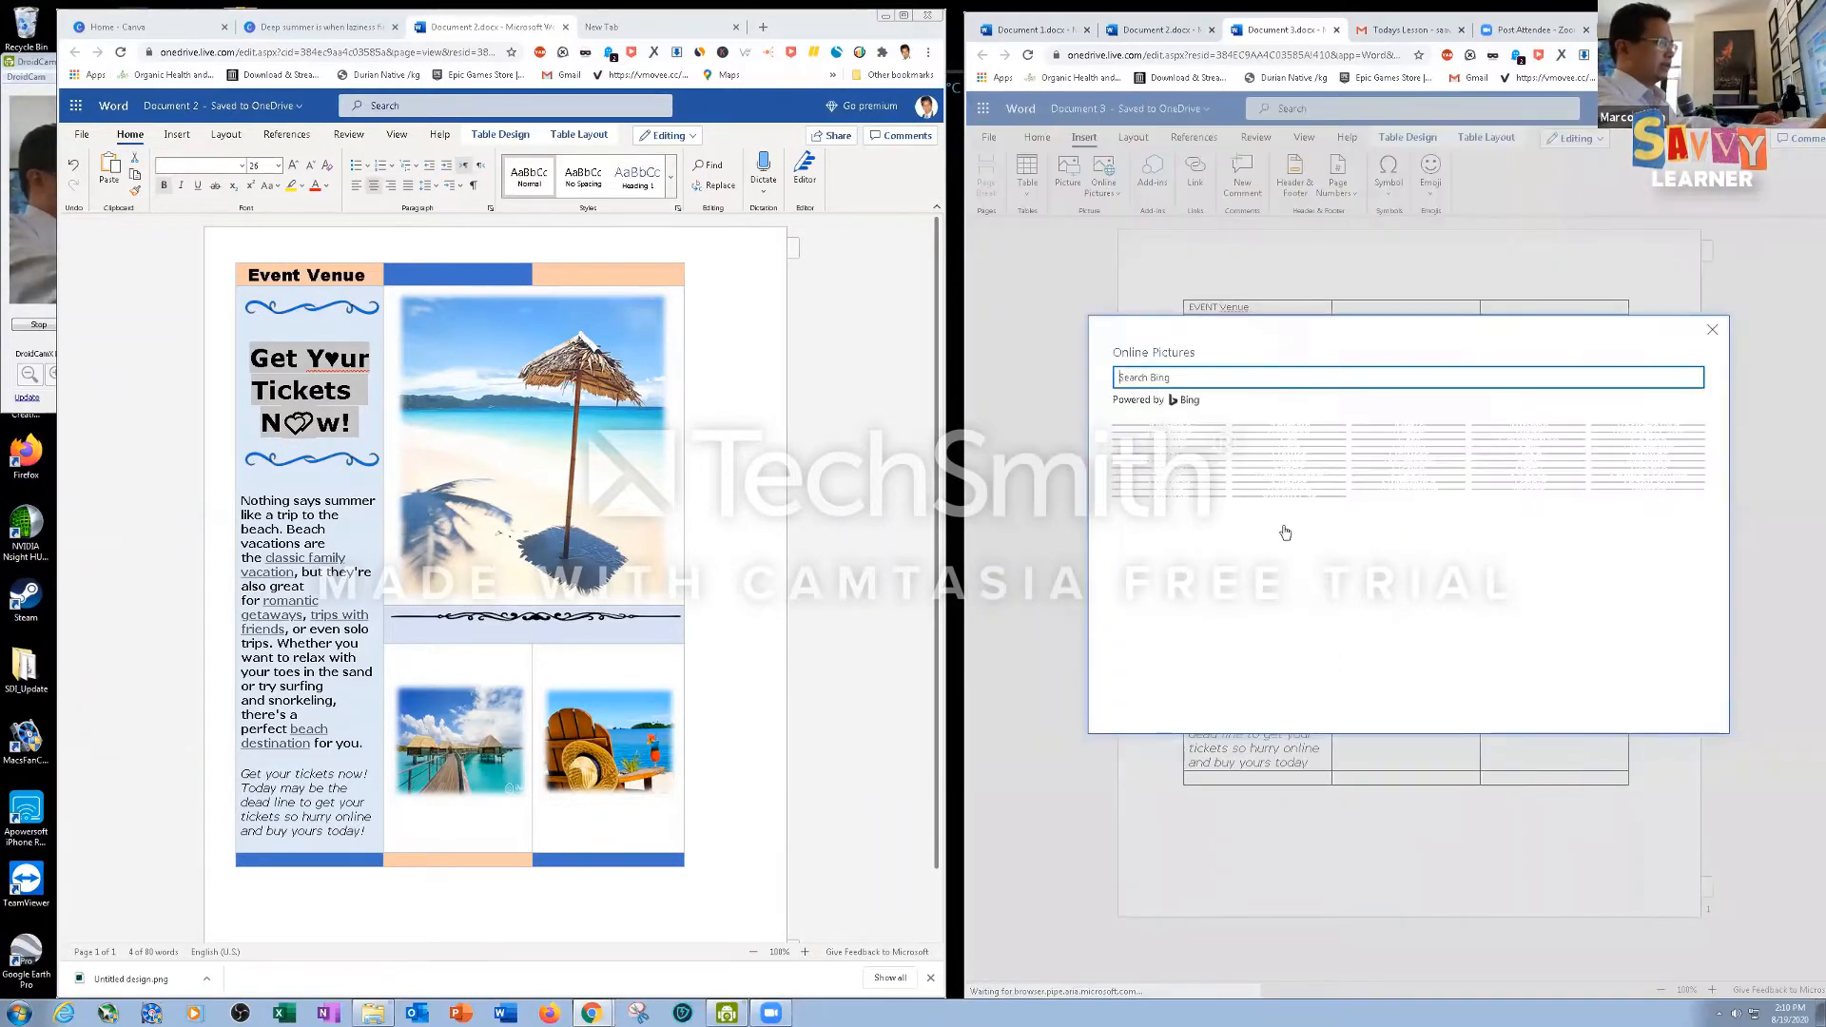
{"action": "type", "text": "beach"}
{"action": "key", "text": "Return"}
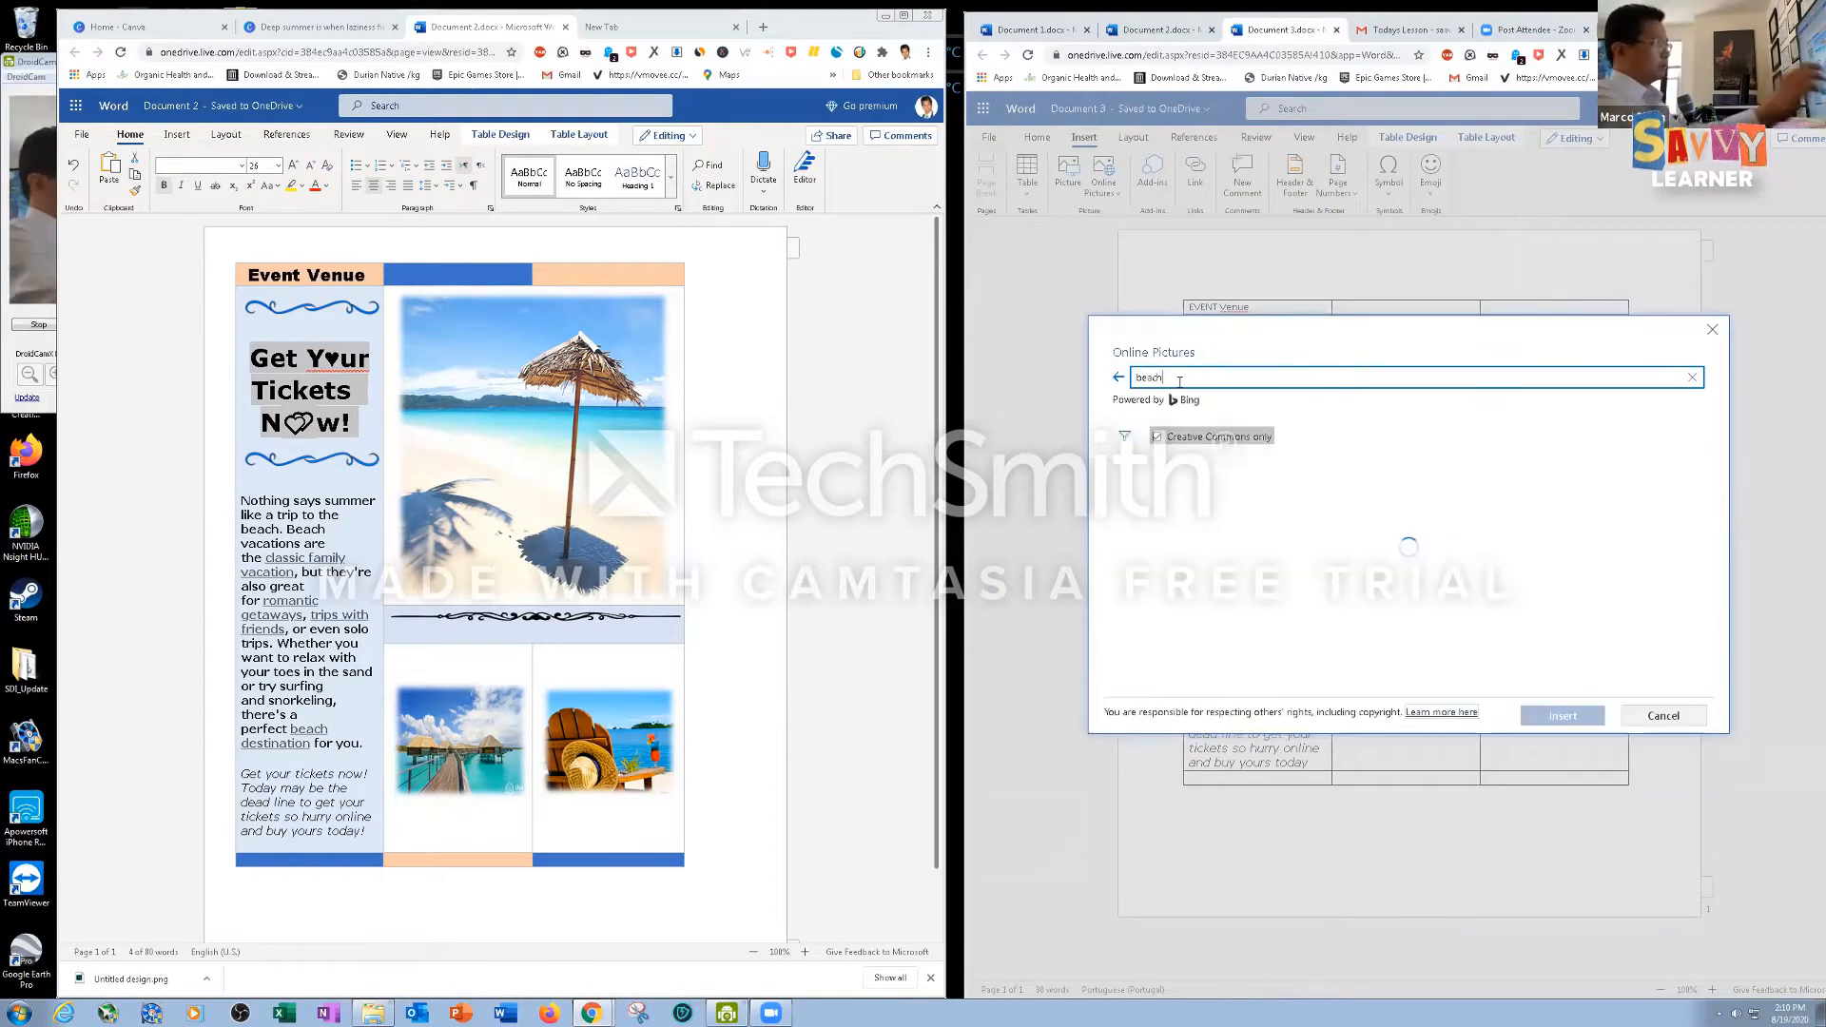
{"action": "double_click", "coordinate": [1224, 509]}
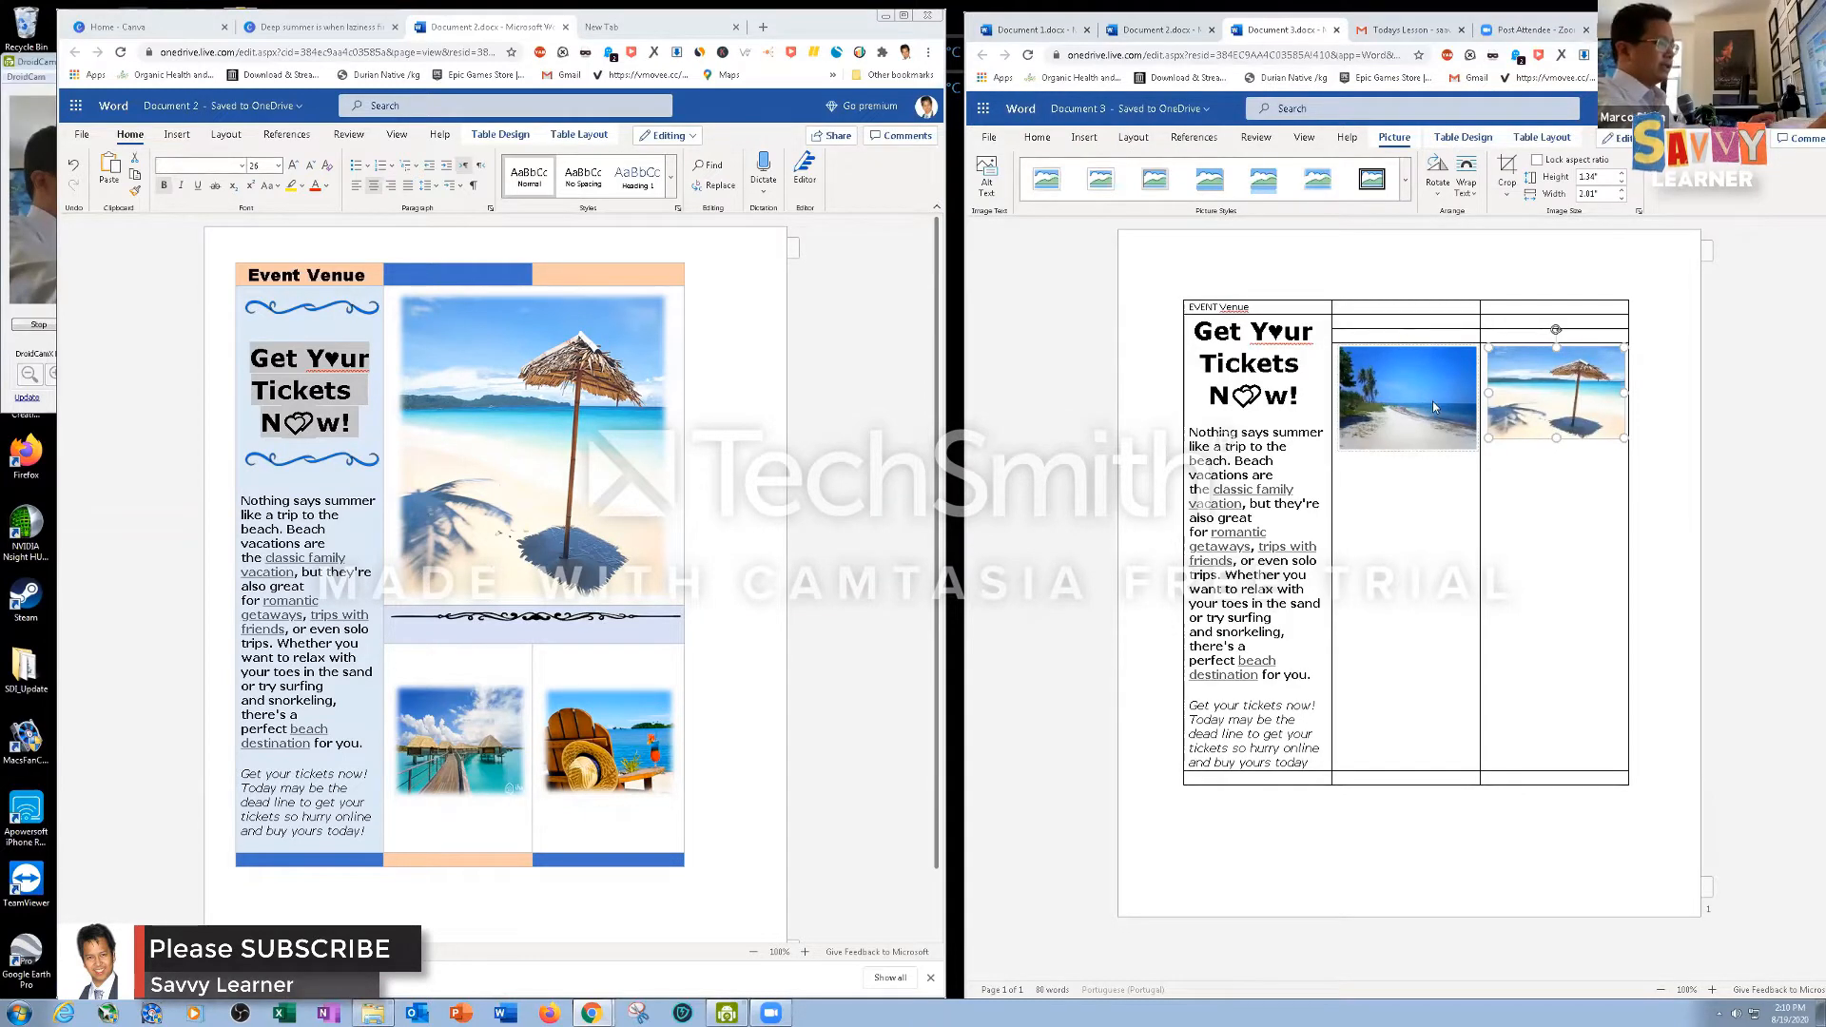
Merge the second-row cells of the middle and third columns
{"action": "left_click", "coordinate": [1402, 321]}
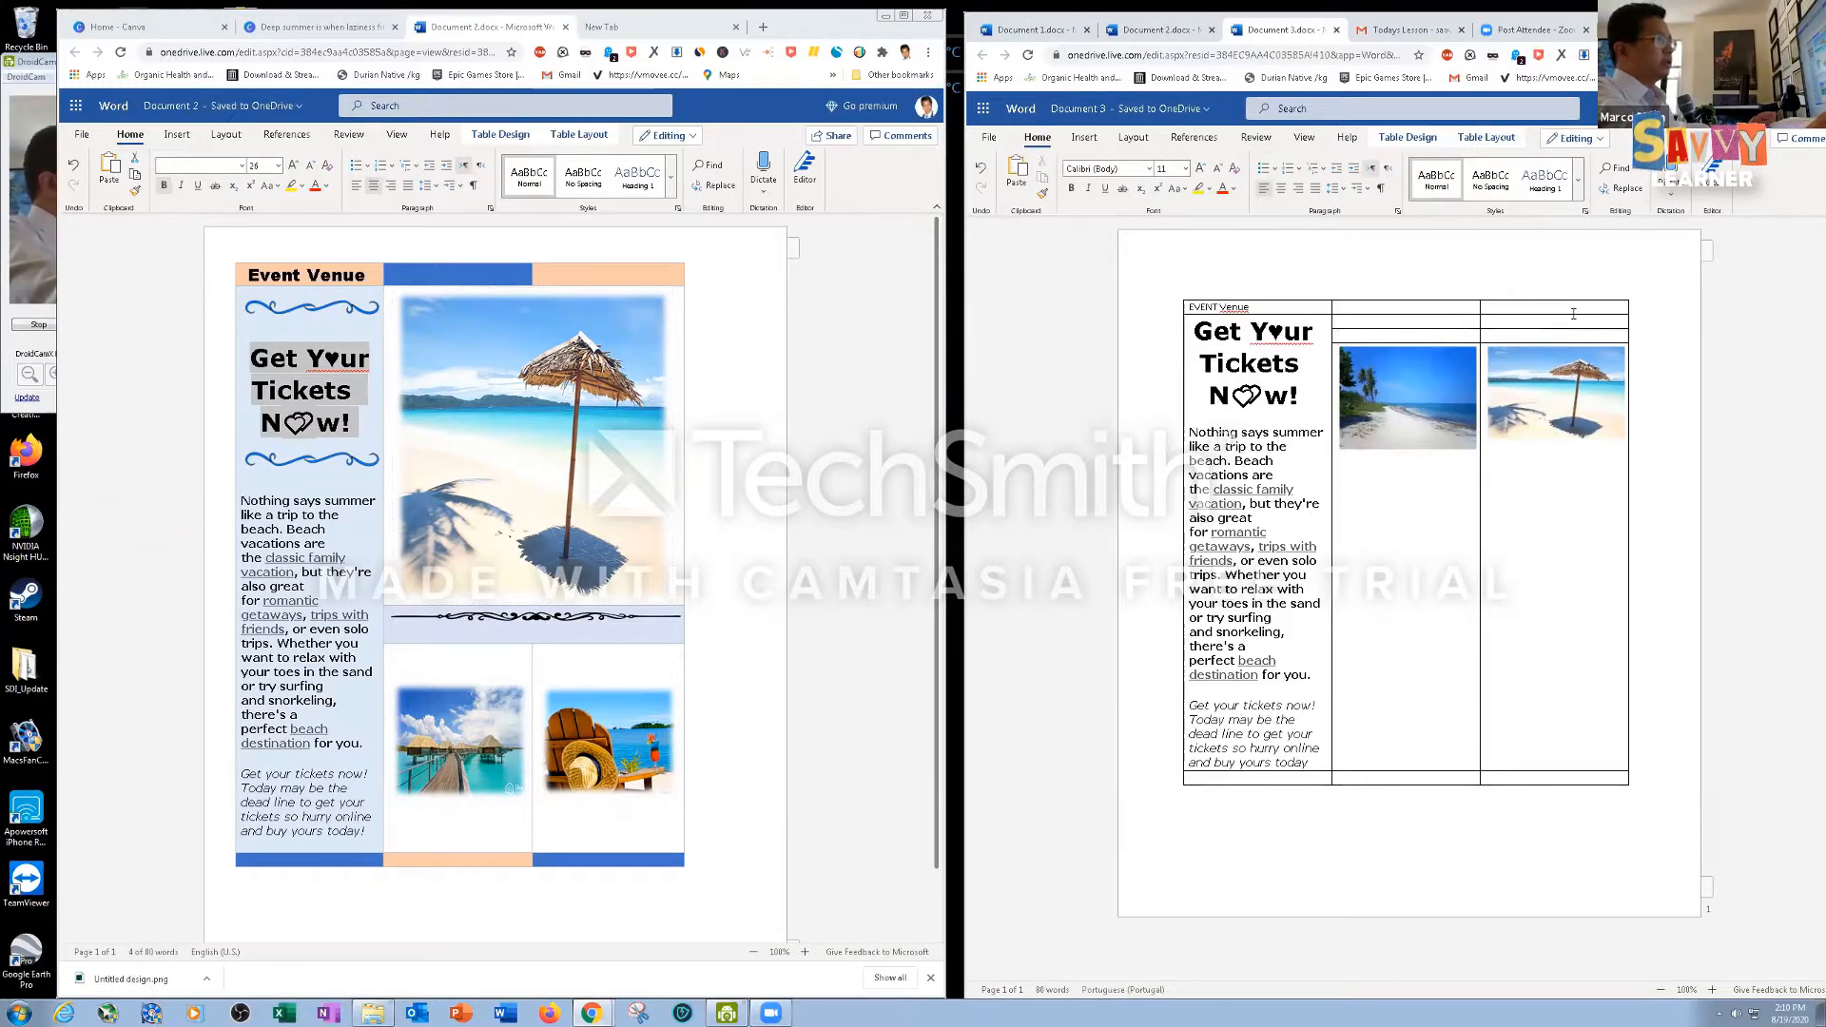
{"action": "left_click", "coordinate": [1507, 320]}
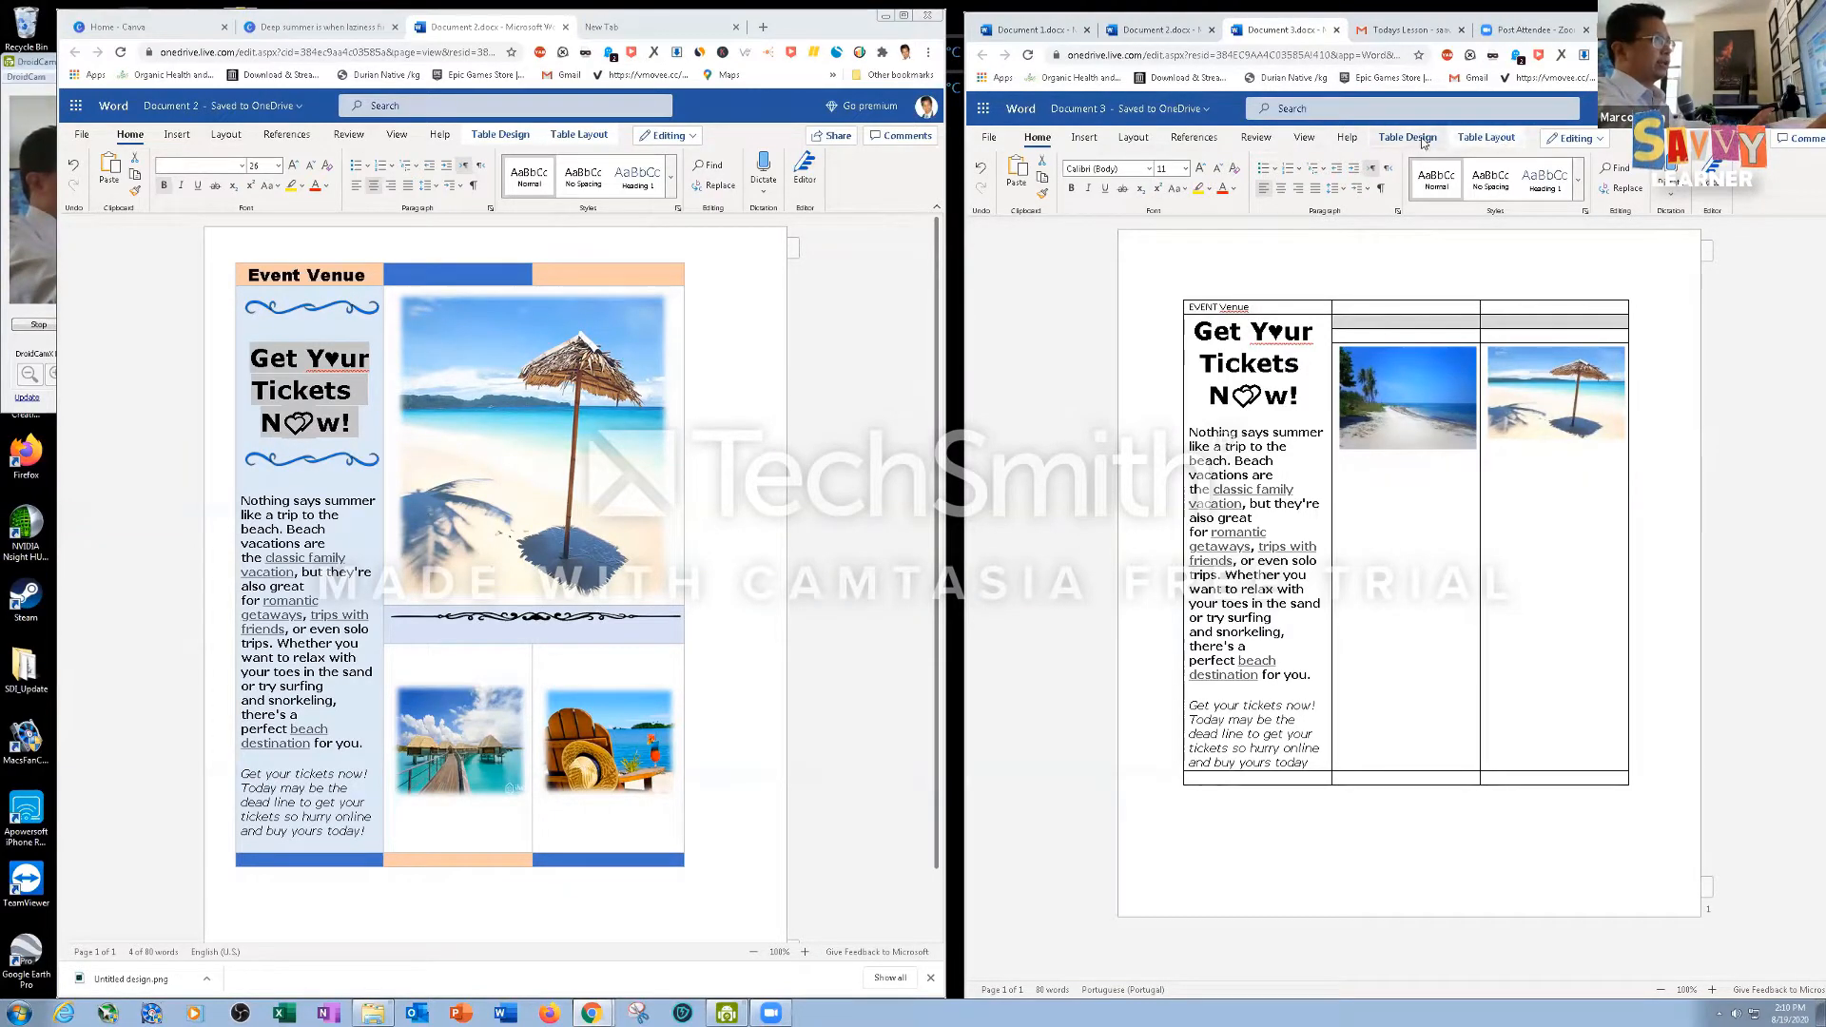
{"action": "left_click", "coordinate": [1484, 138]}
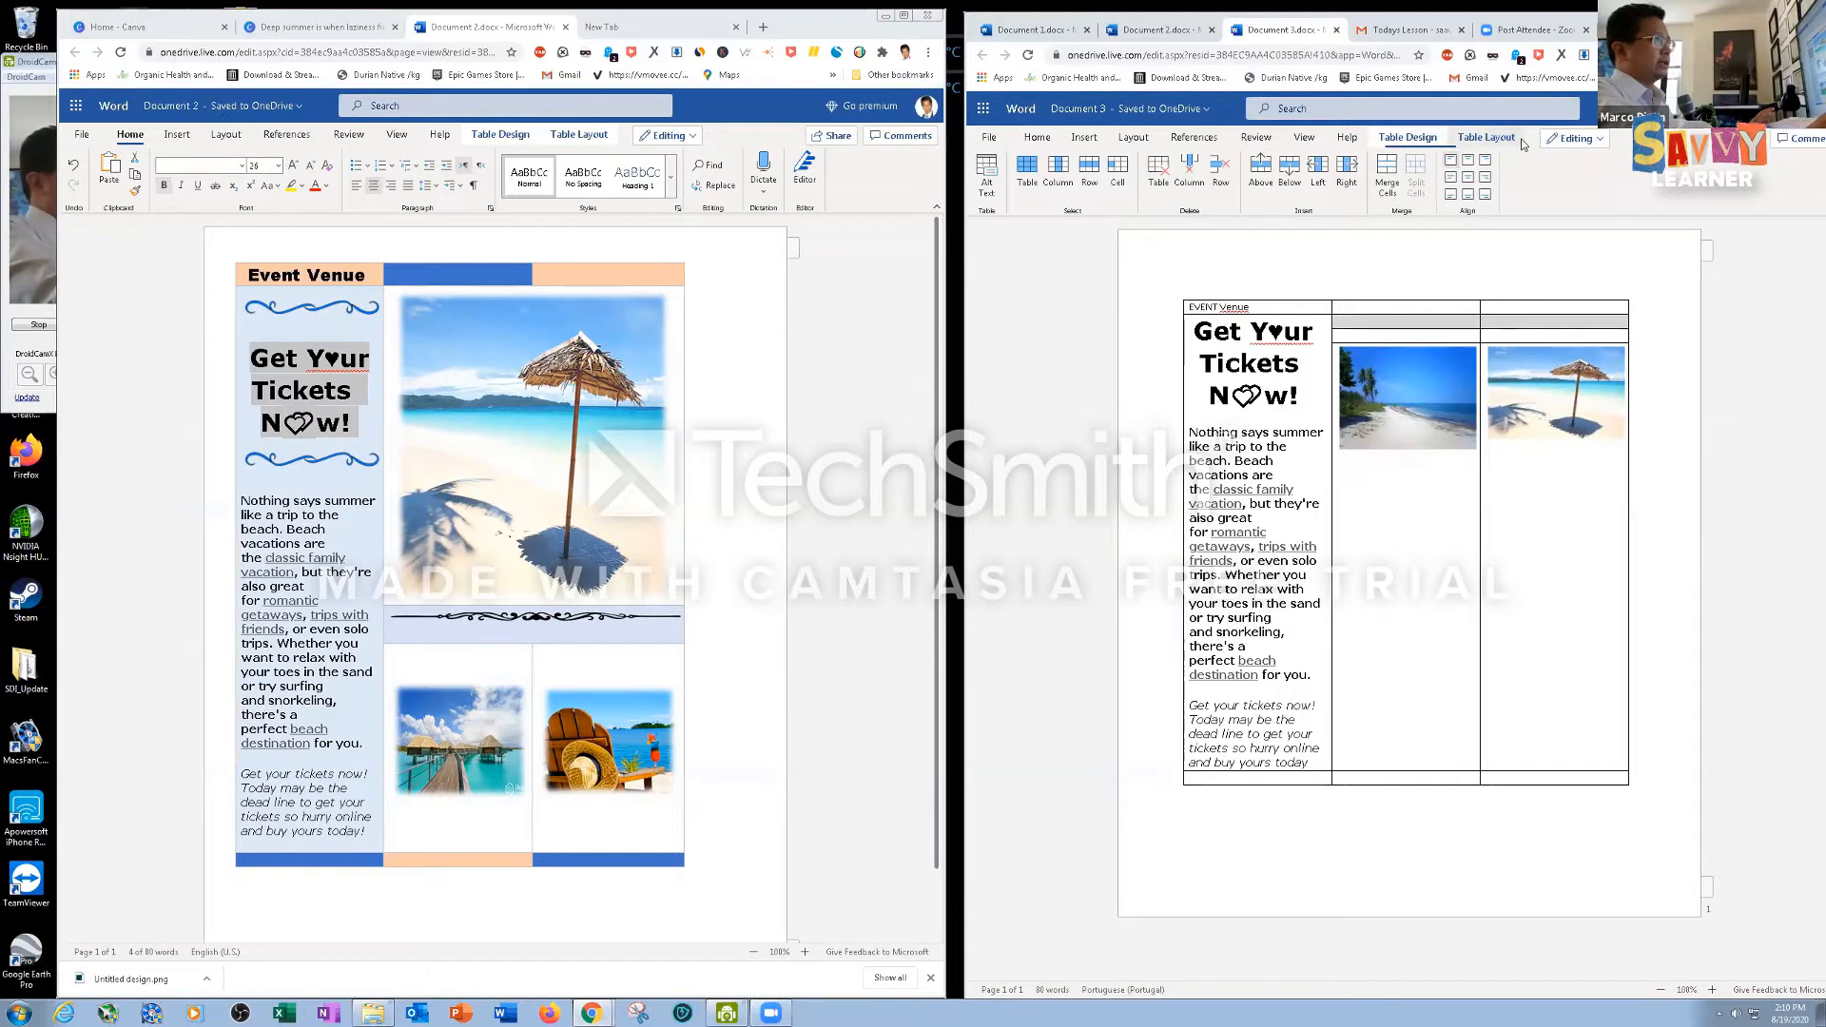
{"action": "left_click", "coordinate": [1386, 167]}
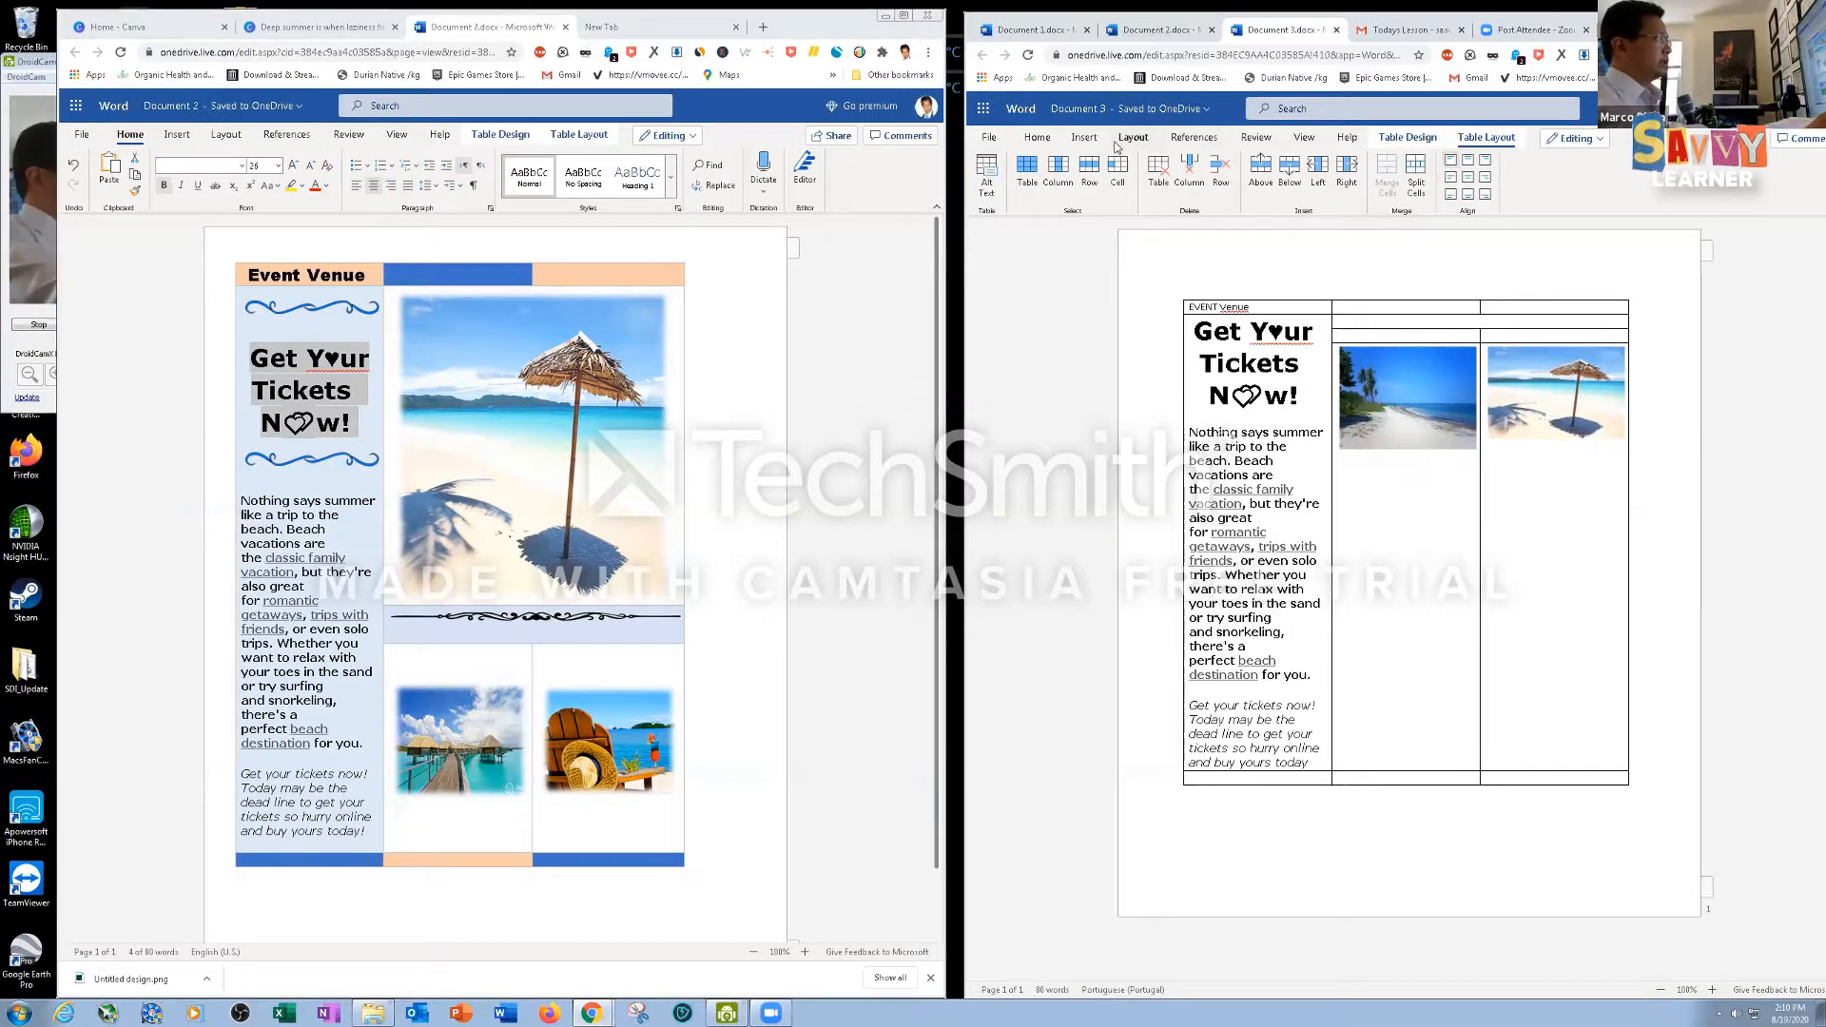
Search Bing for "beach" and insert the tall picture of a crowded shoreline into the merged second-row cell
{"action": "left_click", "coordinate": [1084, 138]}
{"action": "left_click", "coordinate": [1103, 176]}
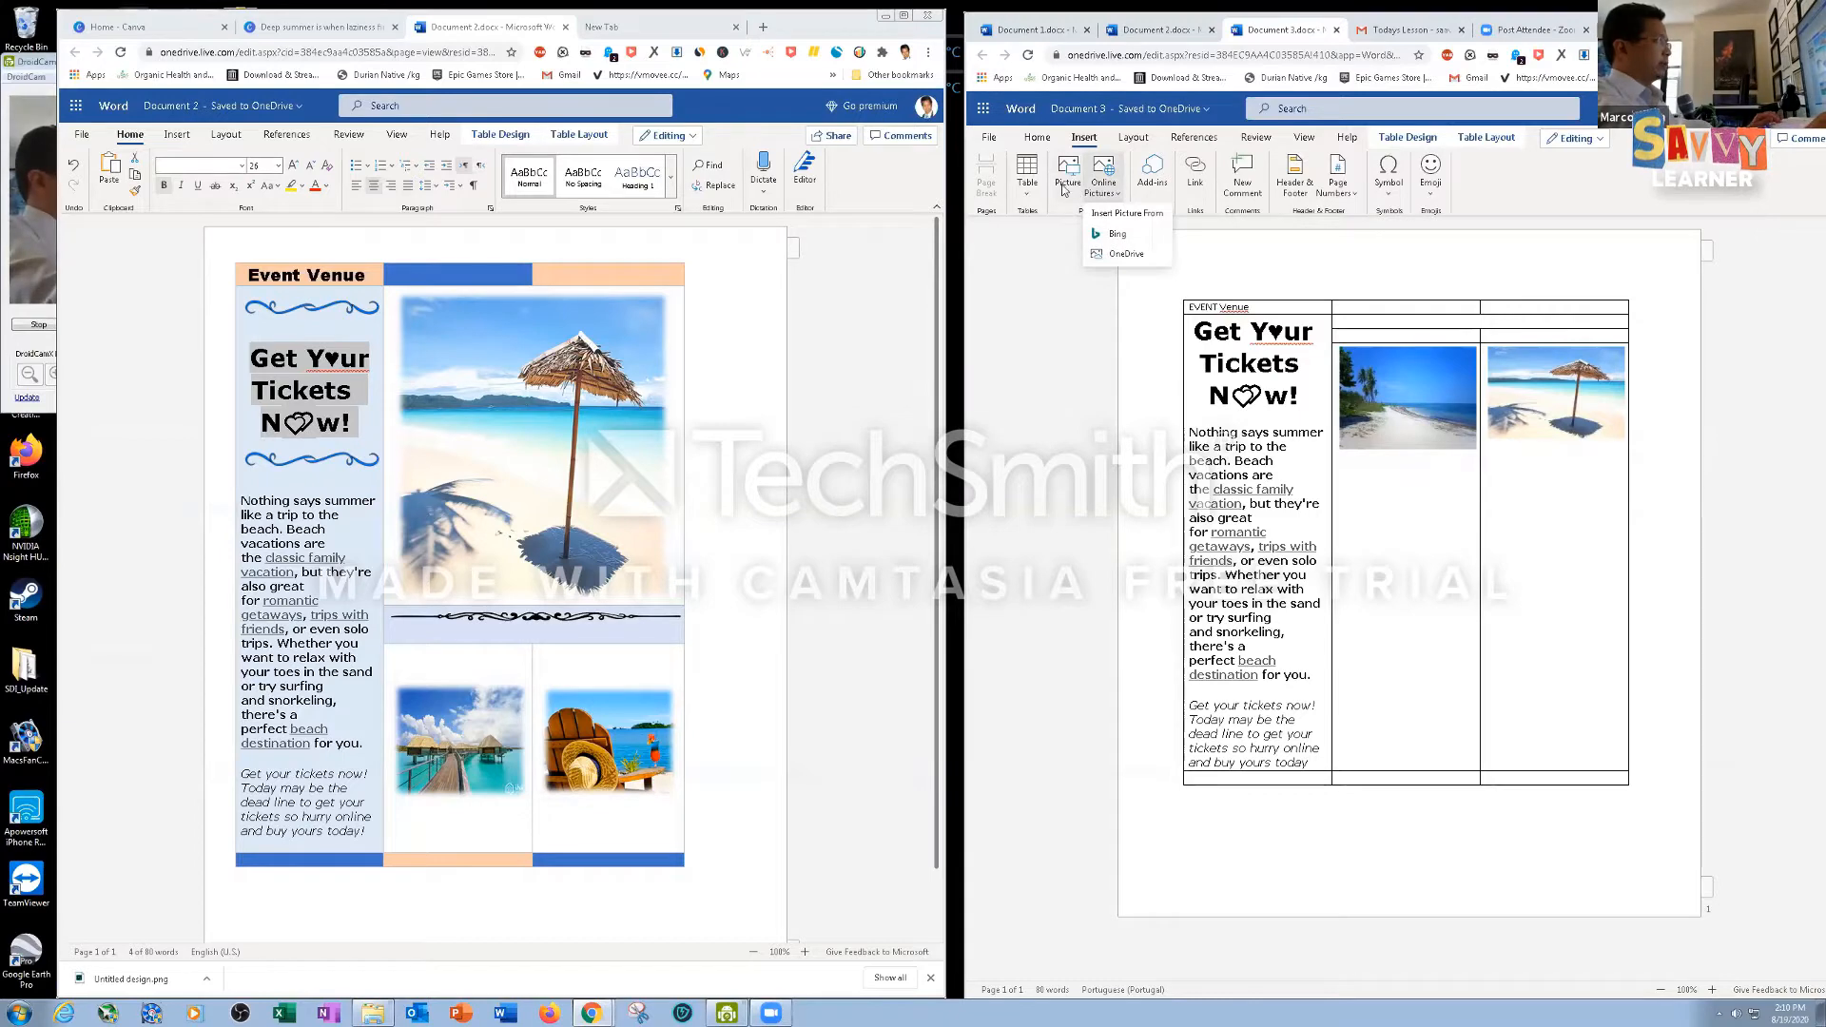
{"action": "left_click", "coordinate": [1116, 235]}
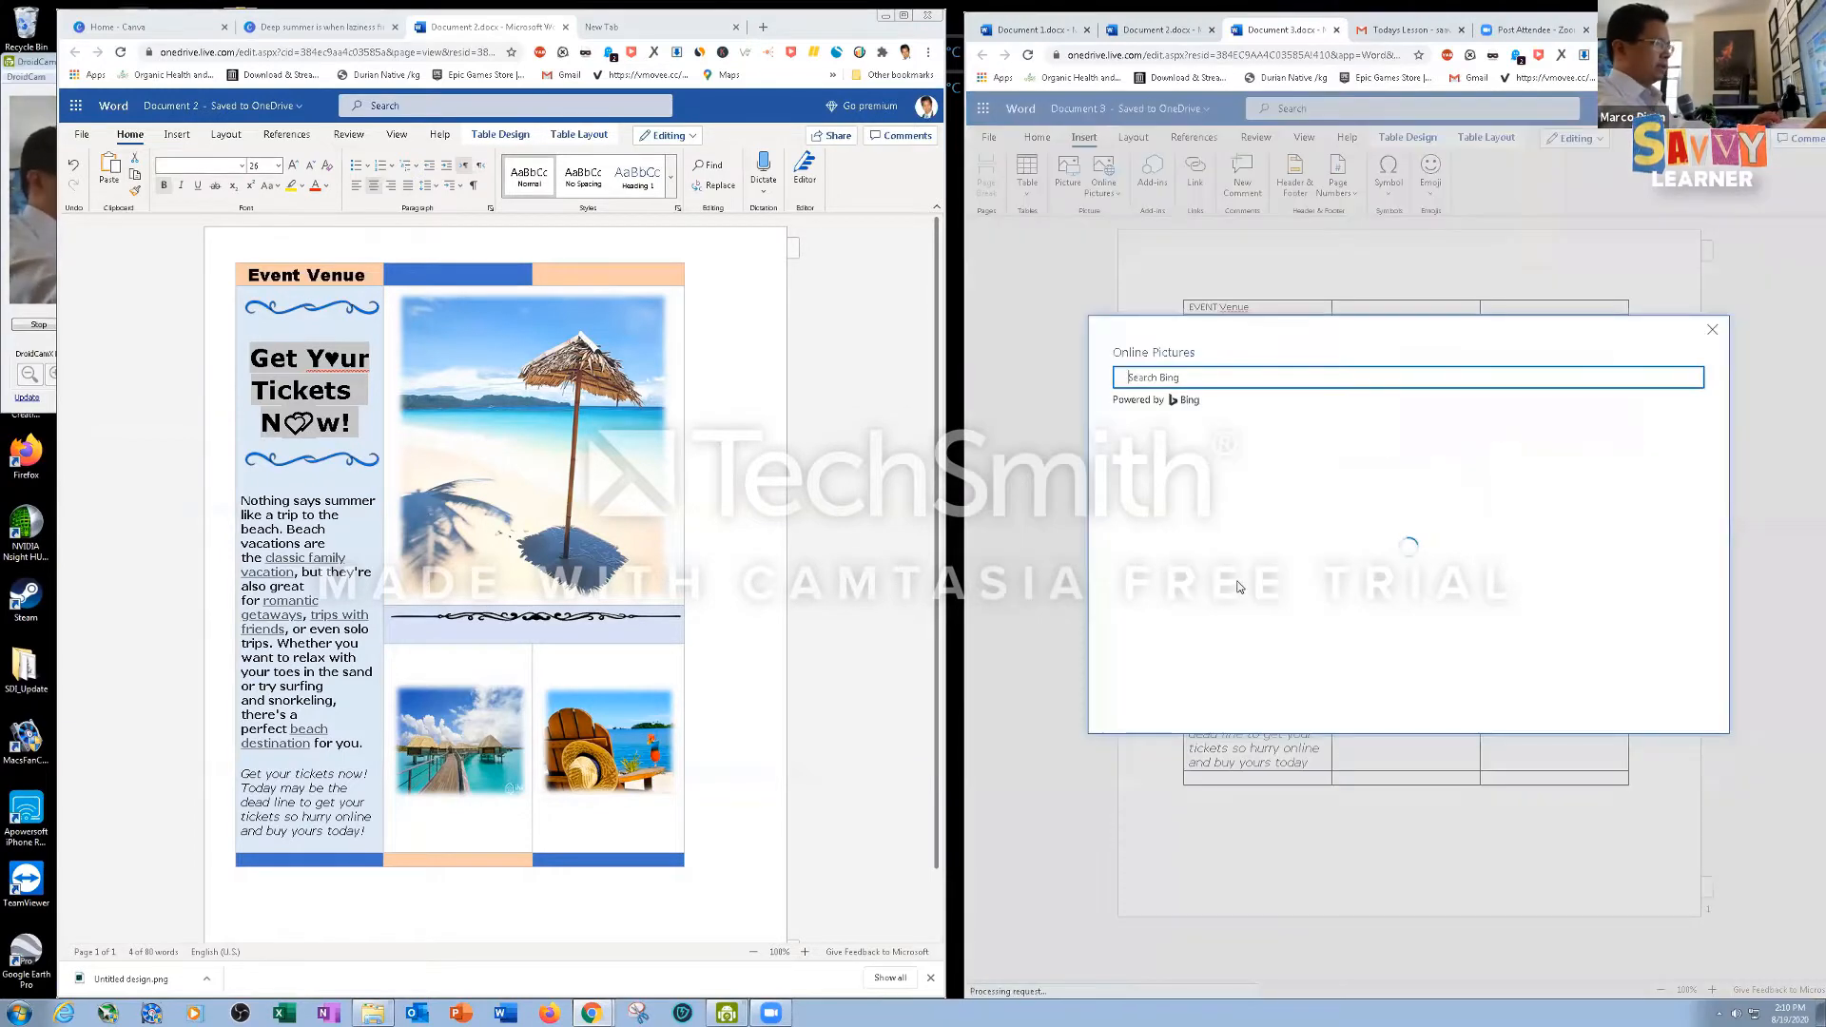
{"action": "left_click", "coordinate": [1191, 377]}
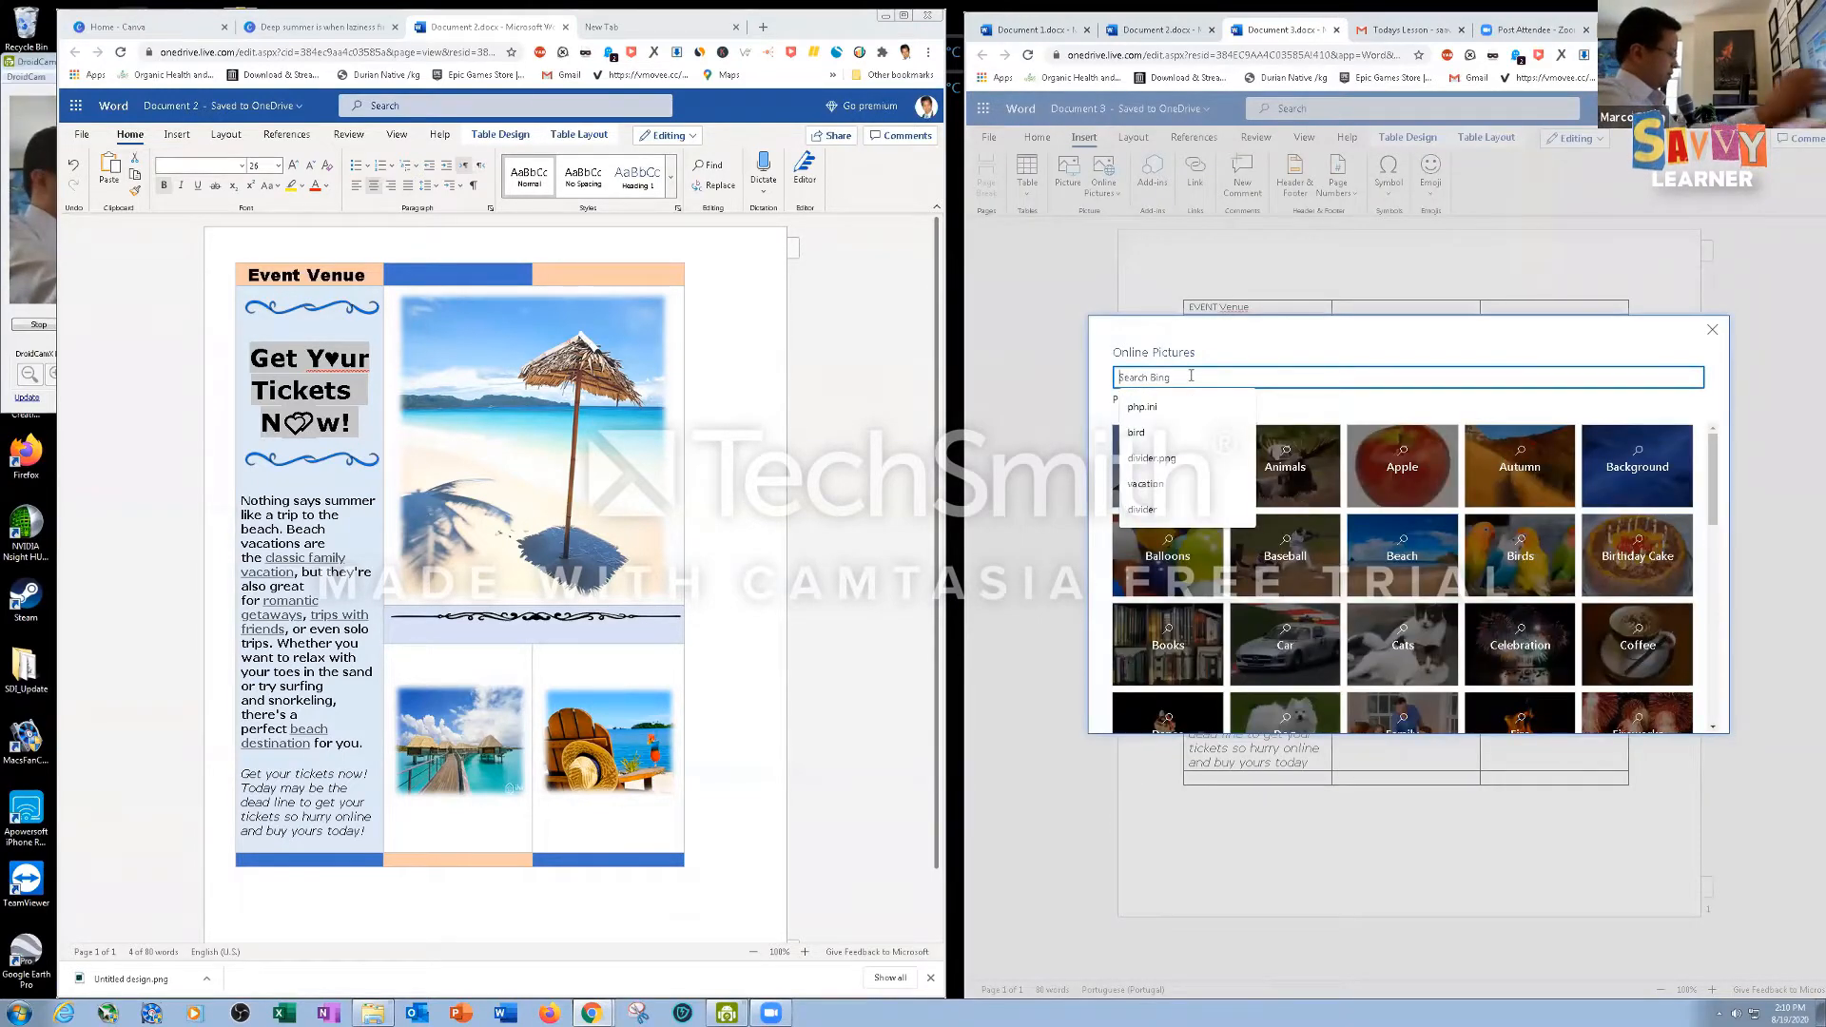
{"action": "type", "text": "beach"}
{"action": "key", "text": "Return"}
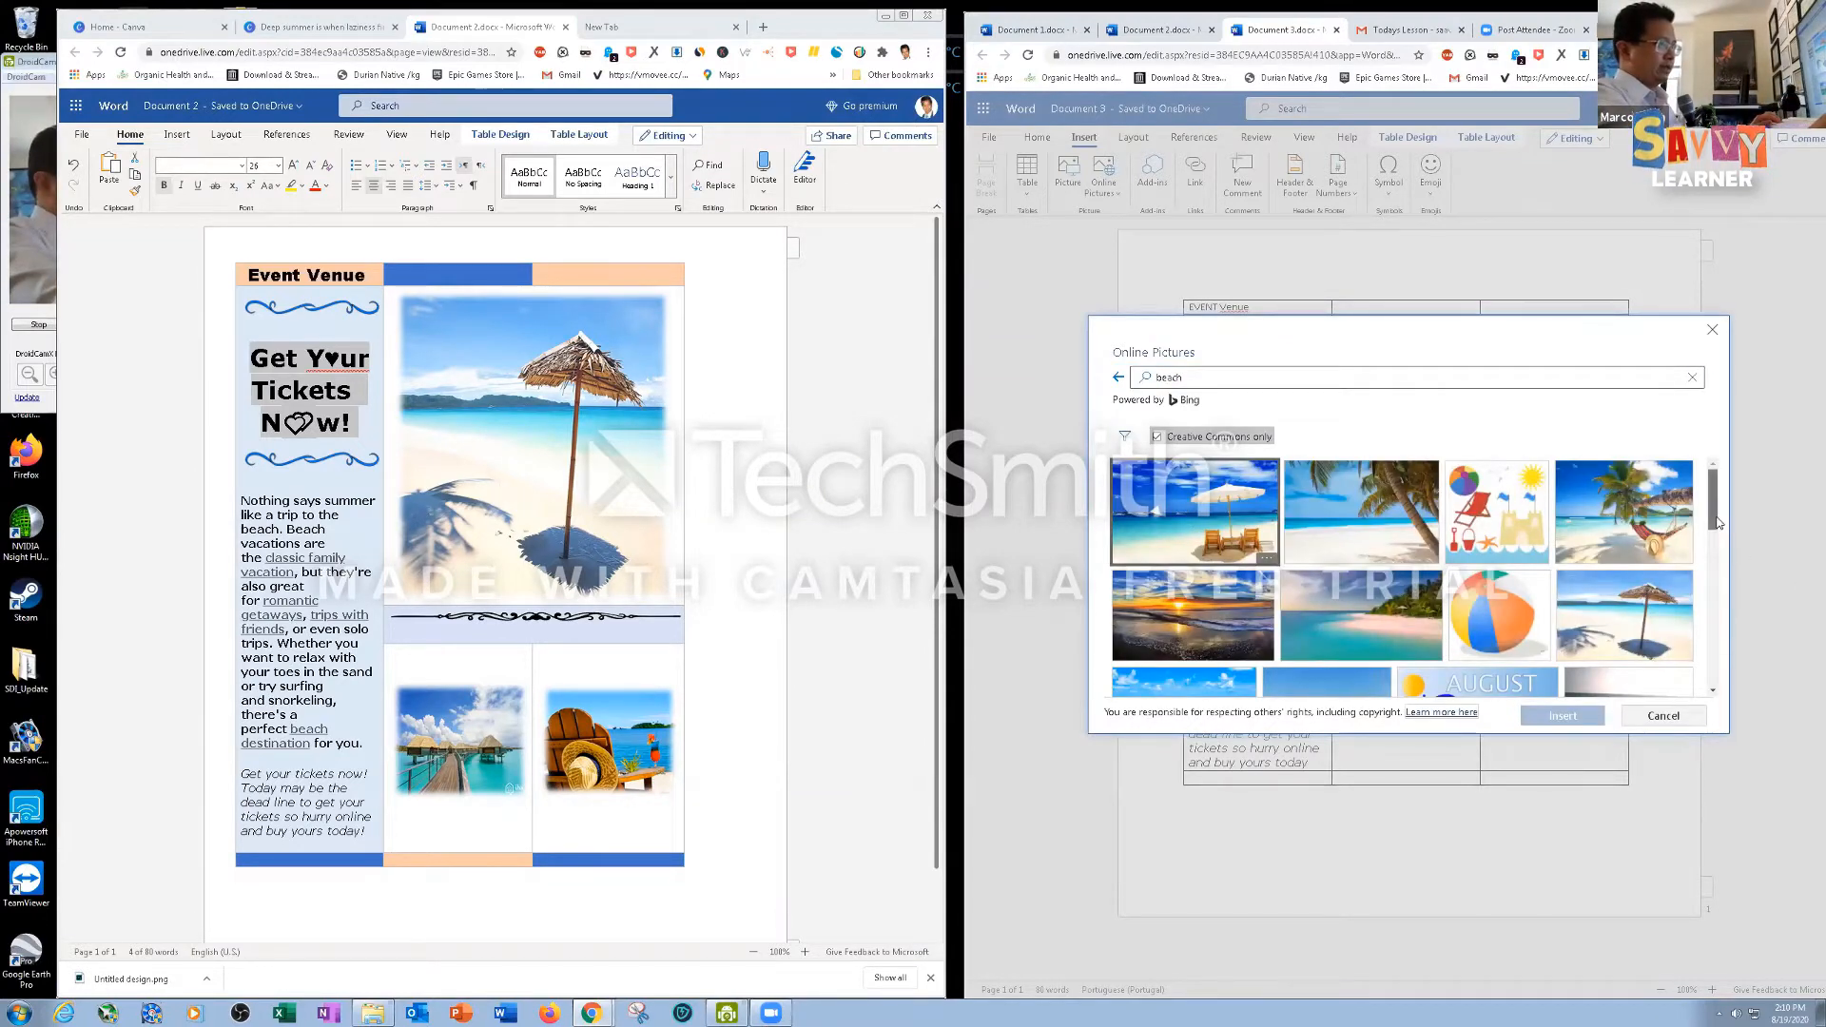
{"action": "left_click_drag", "start_coordinate": [1717, 522], "coordinate": [1709, 639]}
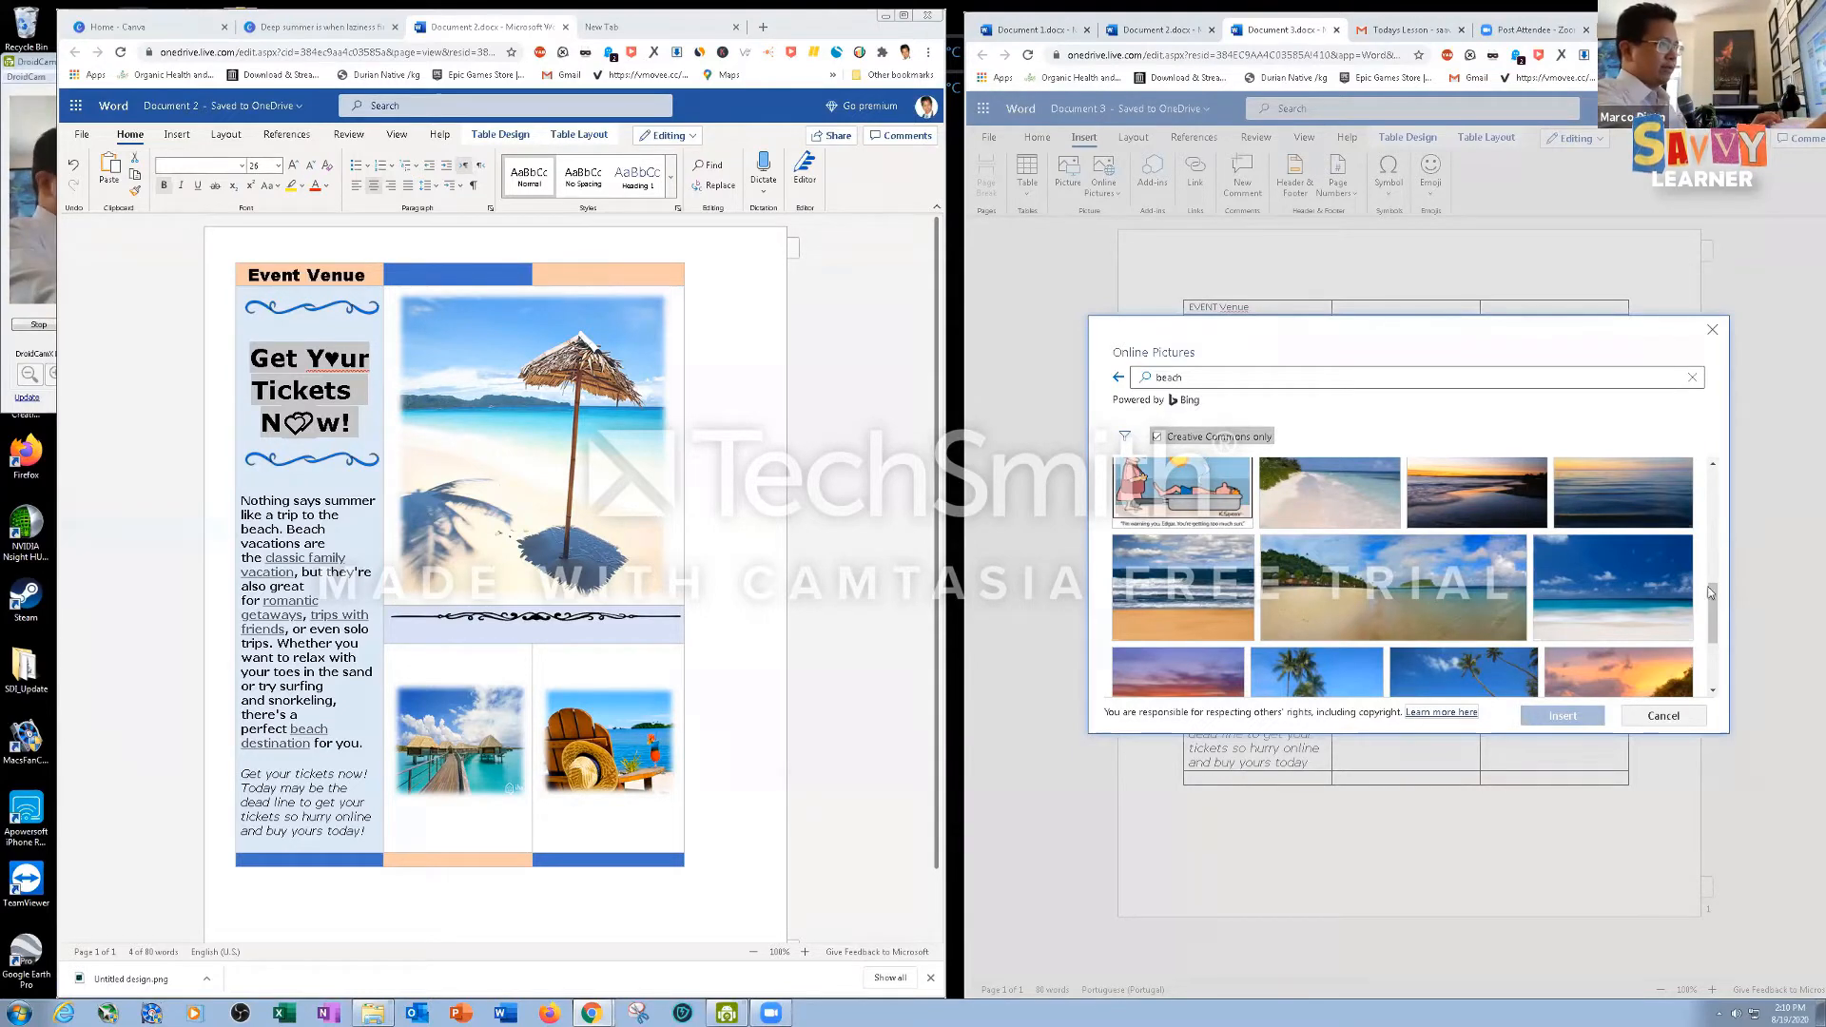
{"action": "scroll", "coordinate": [1706, 592], "scroll_direction": "down", "scroll_amount": 5}
{"action": "scroll", "coordinate": [1709, 642], "scroll_direction": "down", "scroll_amount": 5}
{"action": "left_click_drag", "start_coordinate": [1714, 734], "coordinate": [1716, 779]}
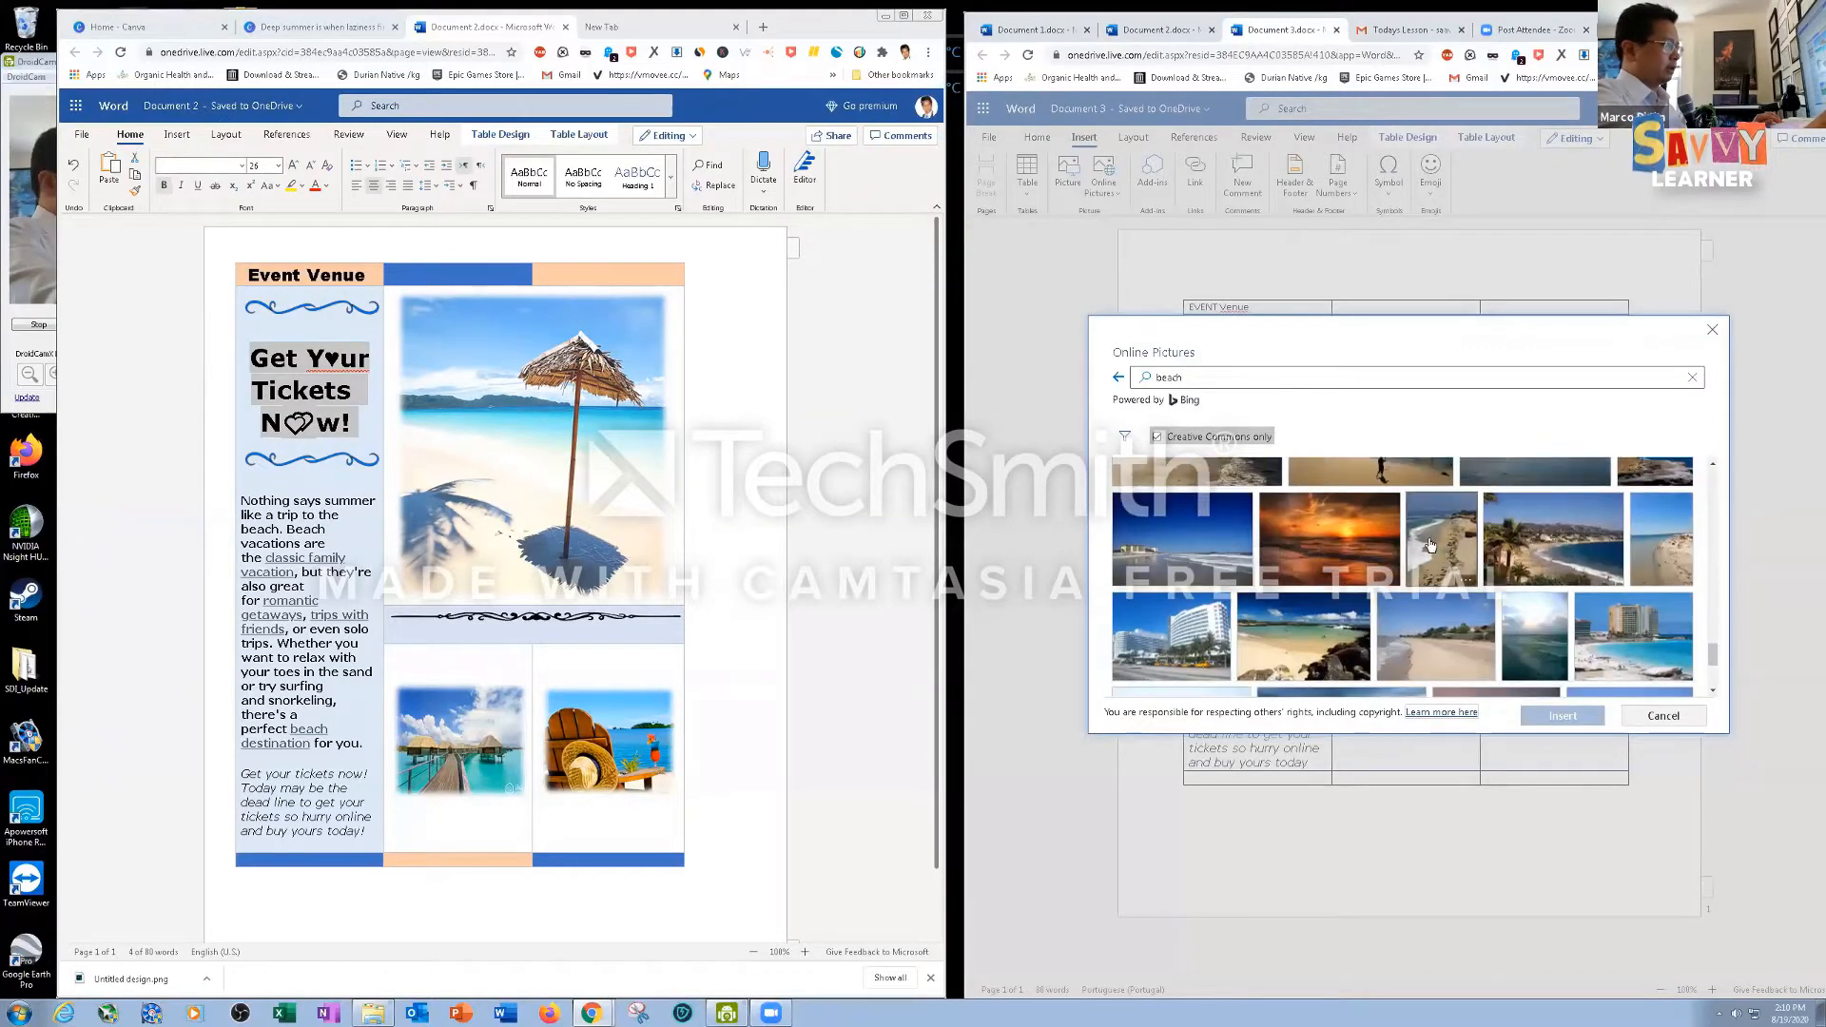
{"action": "double_click", "coordinate": [1674, 563]}
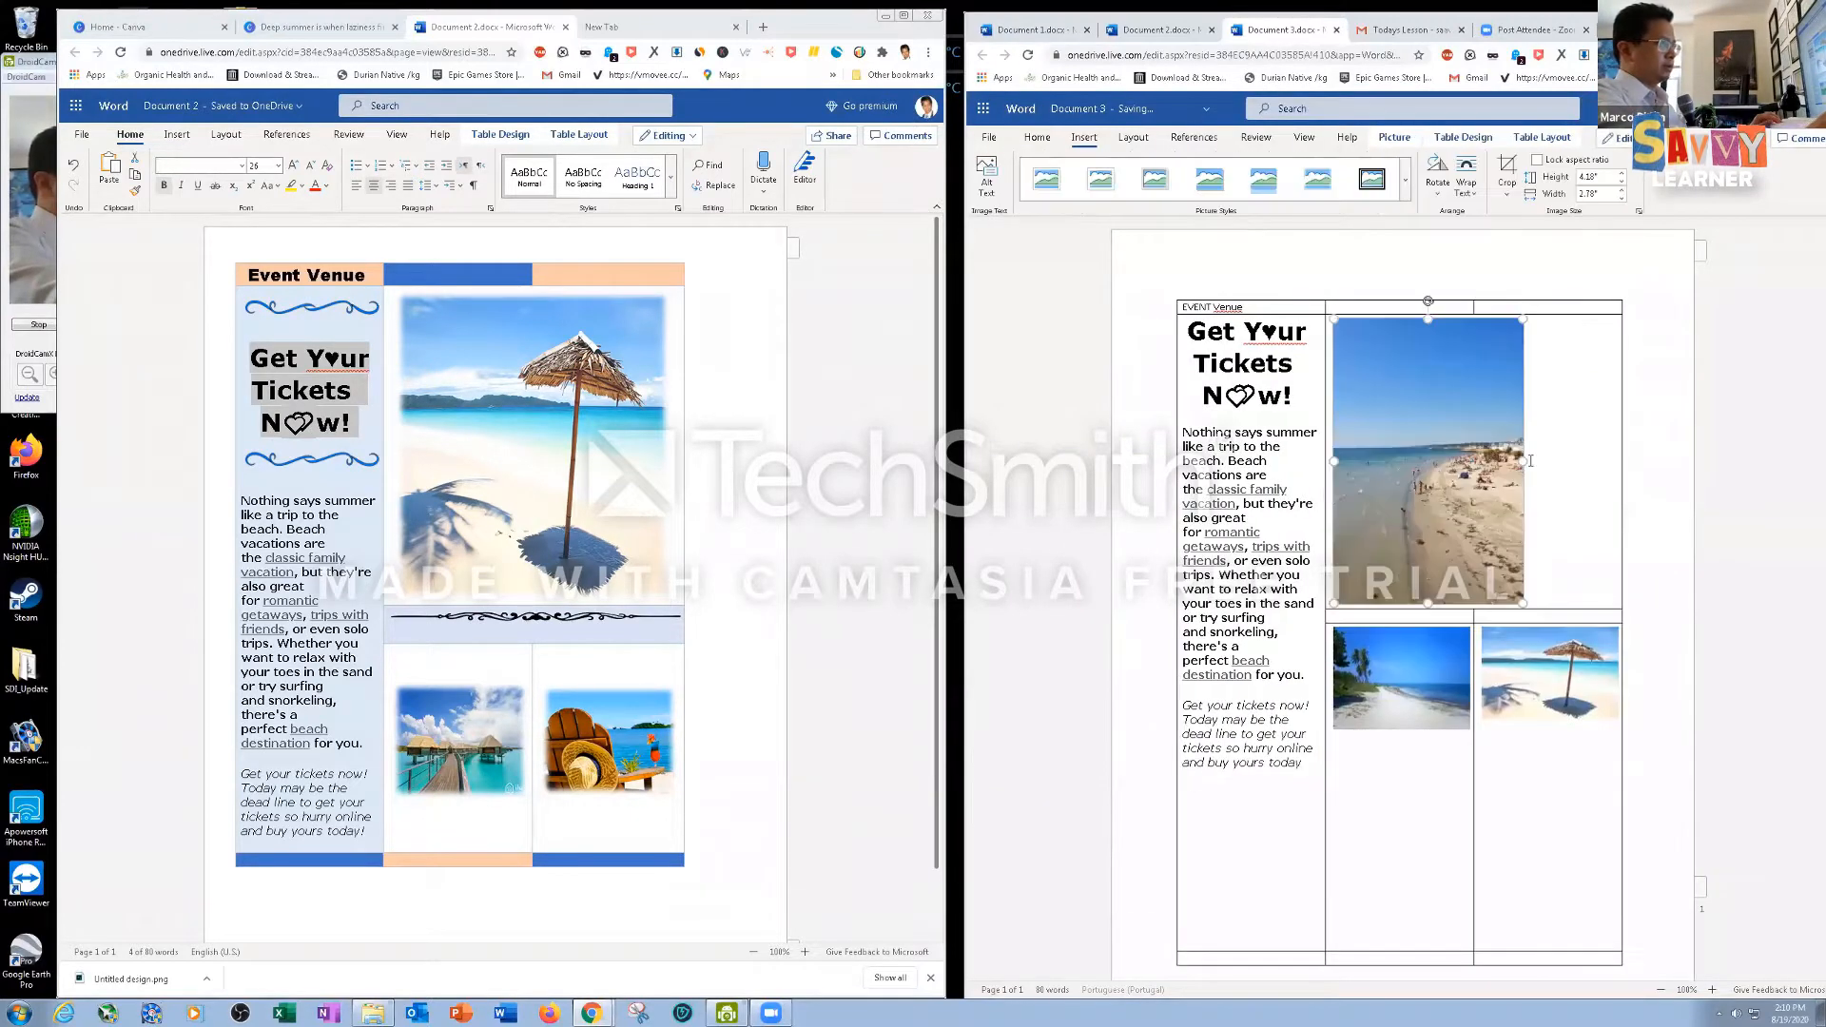
Center the tall shoreline picture in its merged cell and enlarge it proportionally to fill the cell's width
{"action": "left_click", "coordinate": [1550, 449]}
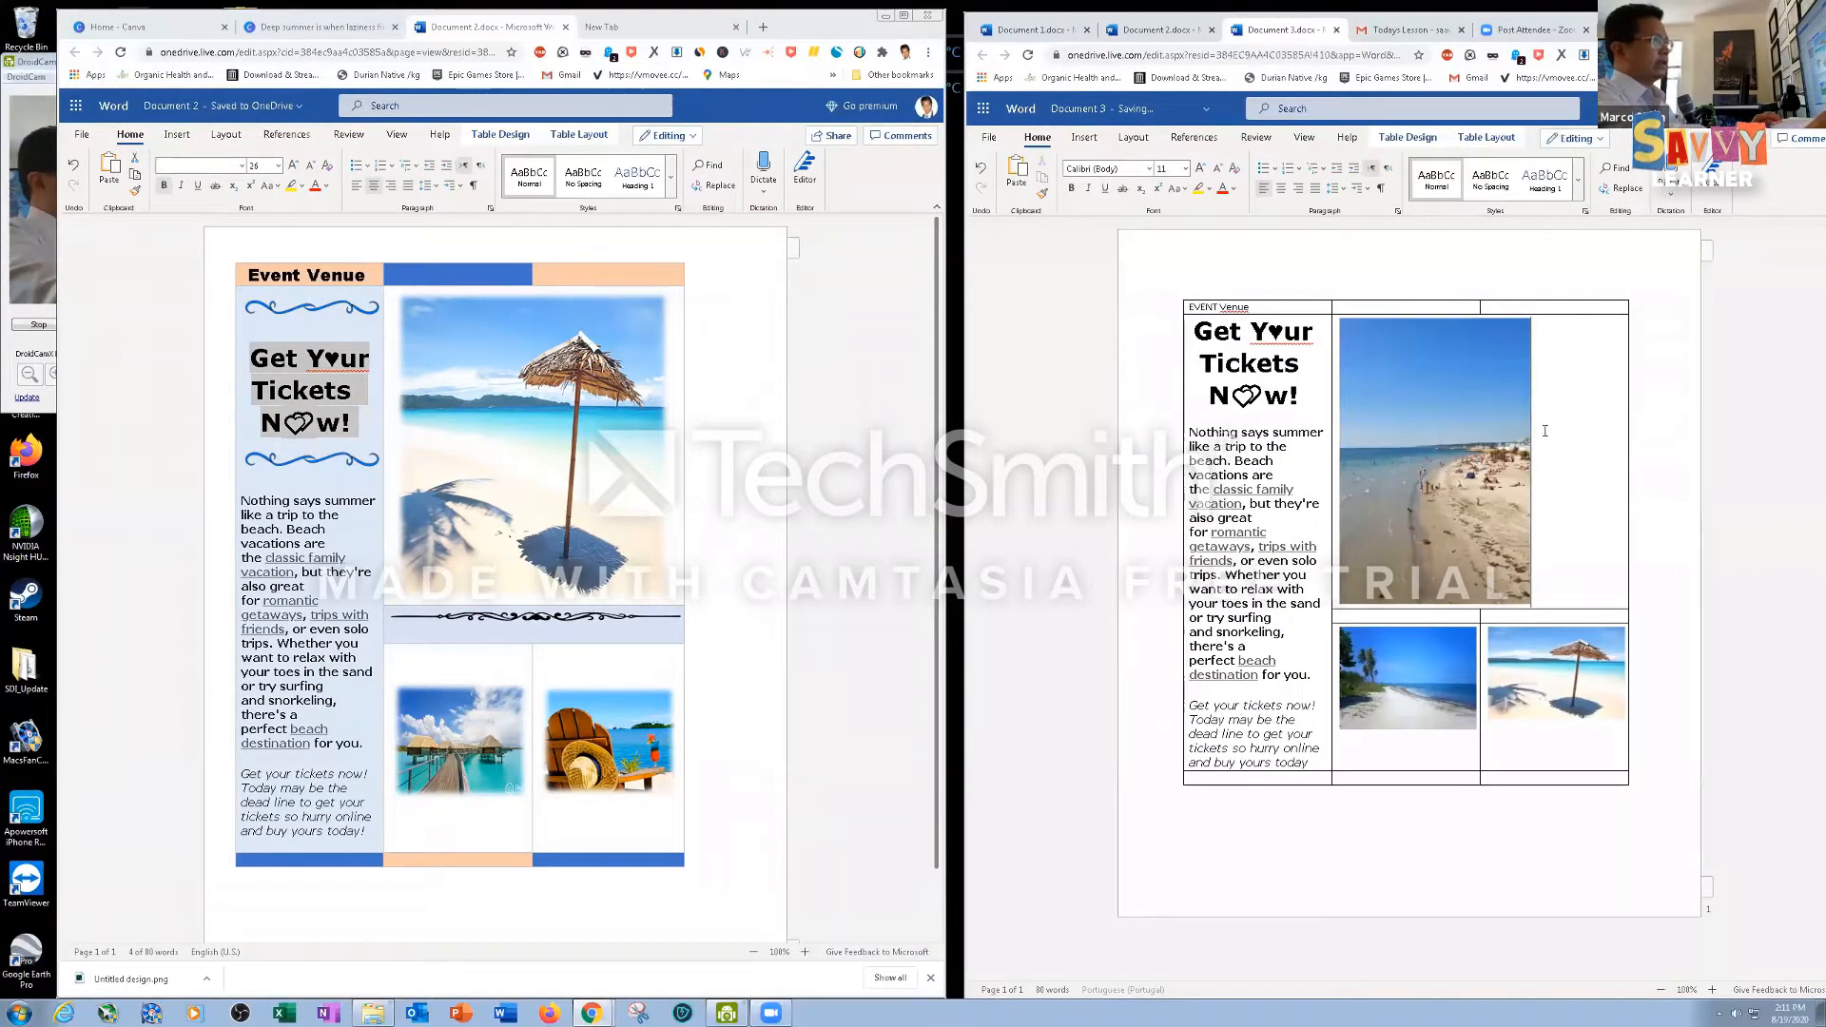
{"action": "left_click", "coordinate": [1281, 188]}
{"action": "left_click", "coordinate": [1388, 519]}
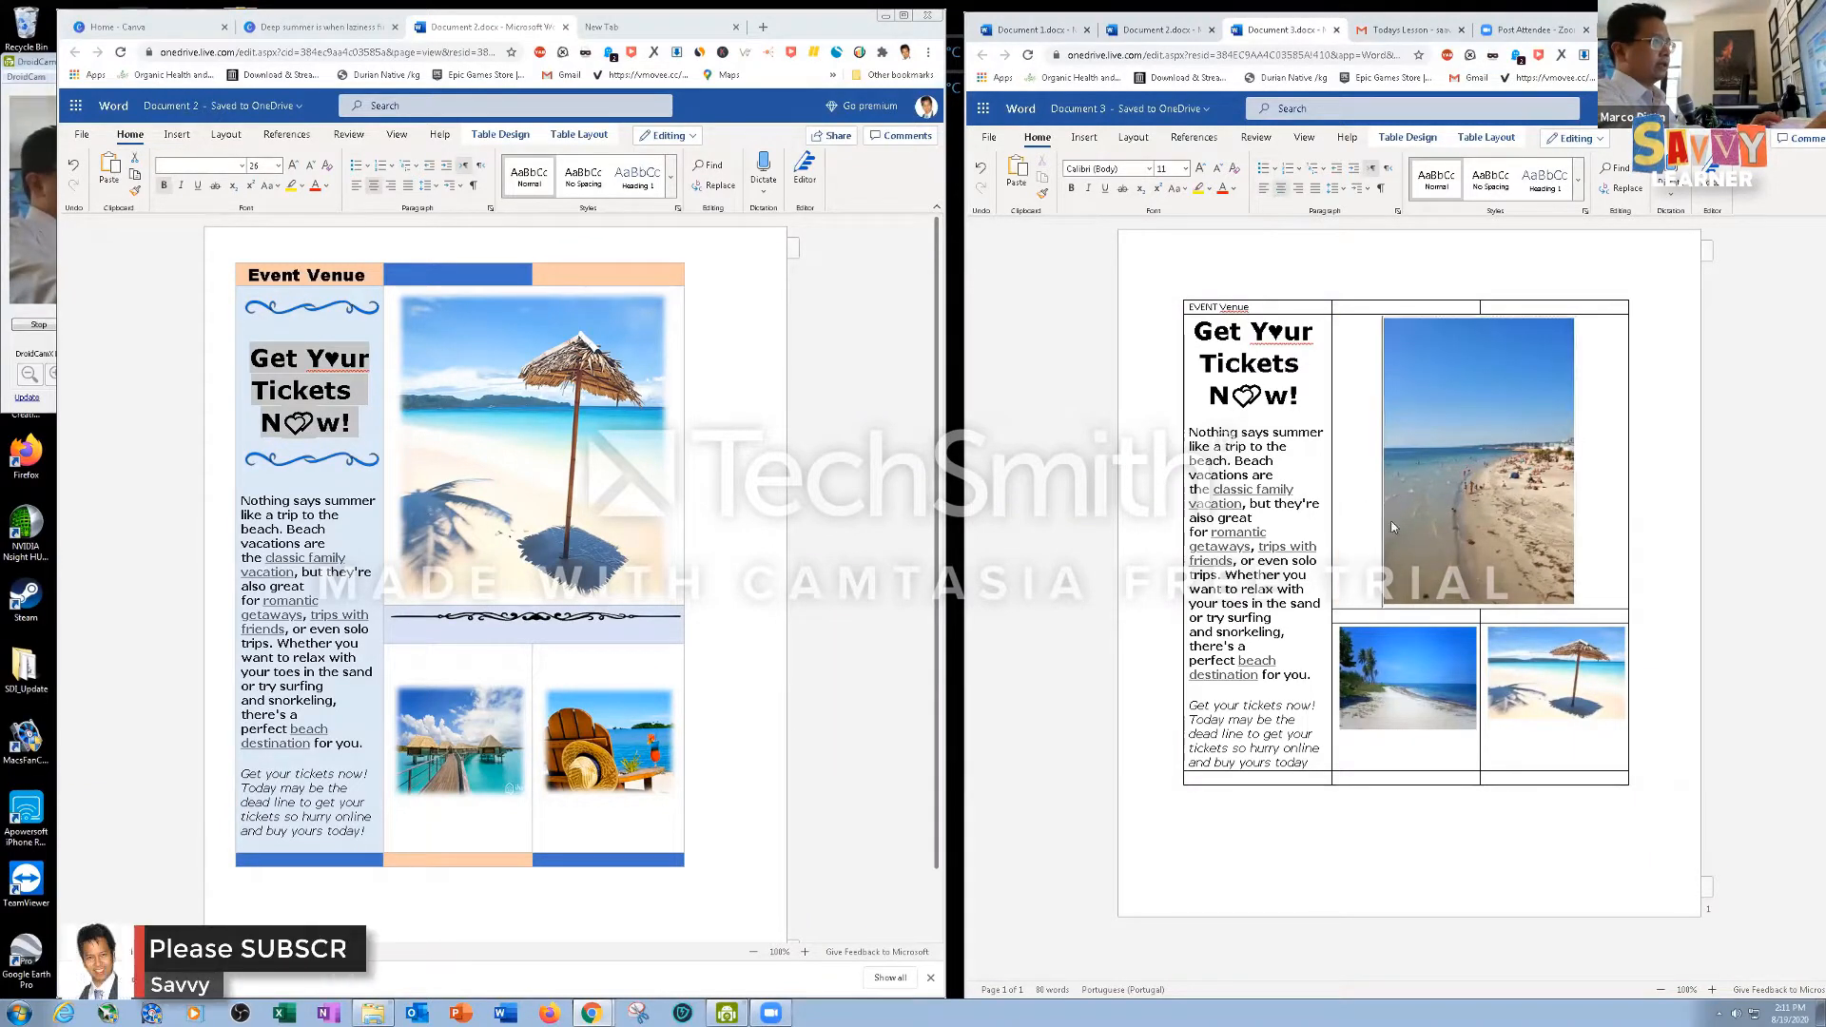
{"action": "left_click_drag", "start_coordinate": [1376, 606], "coordinate": [1259, 718]}
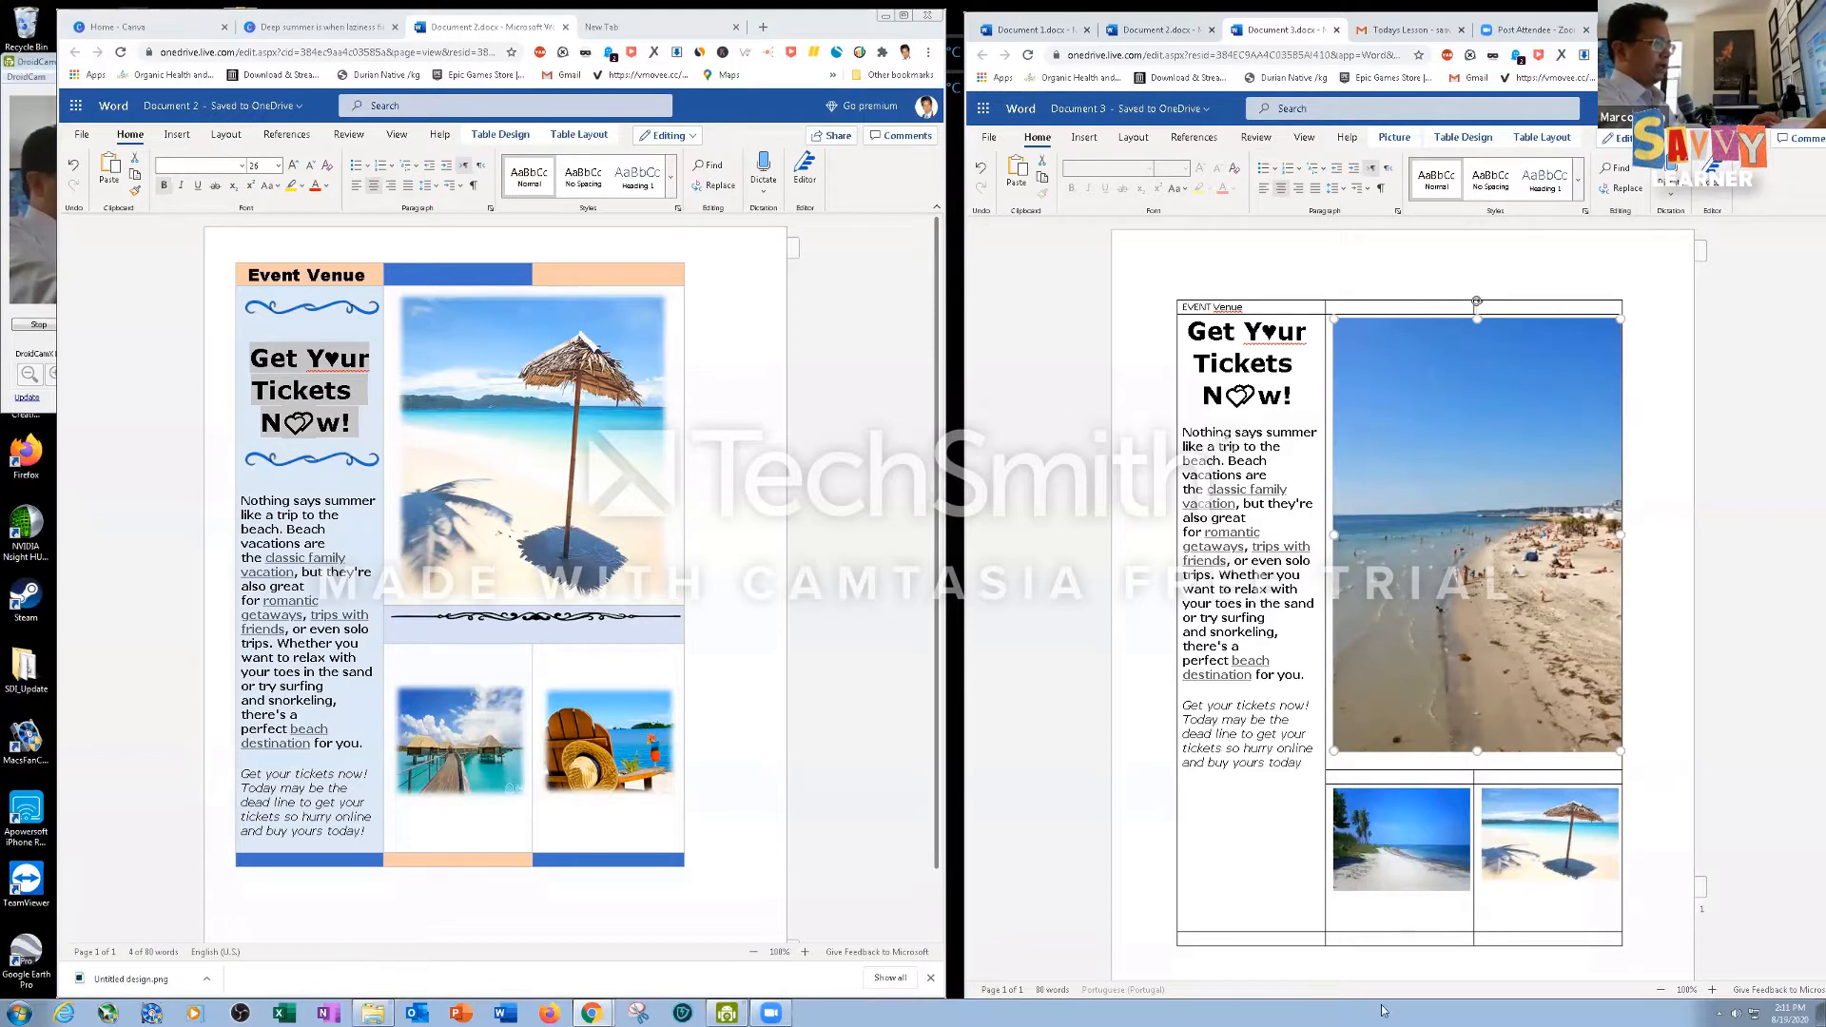
{"action": "left_click", "coordinate": [1566, 809]}
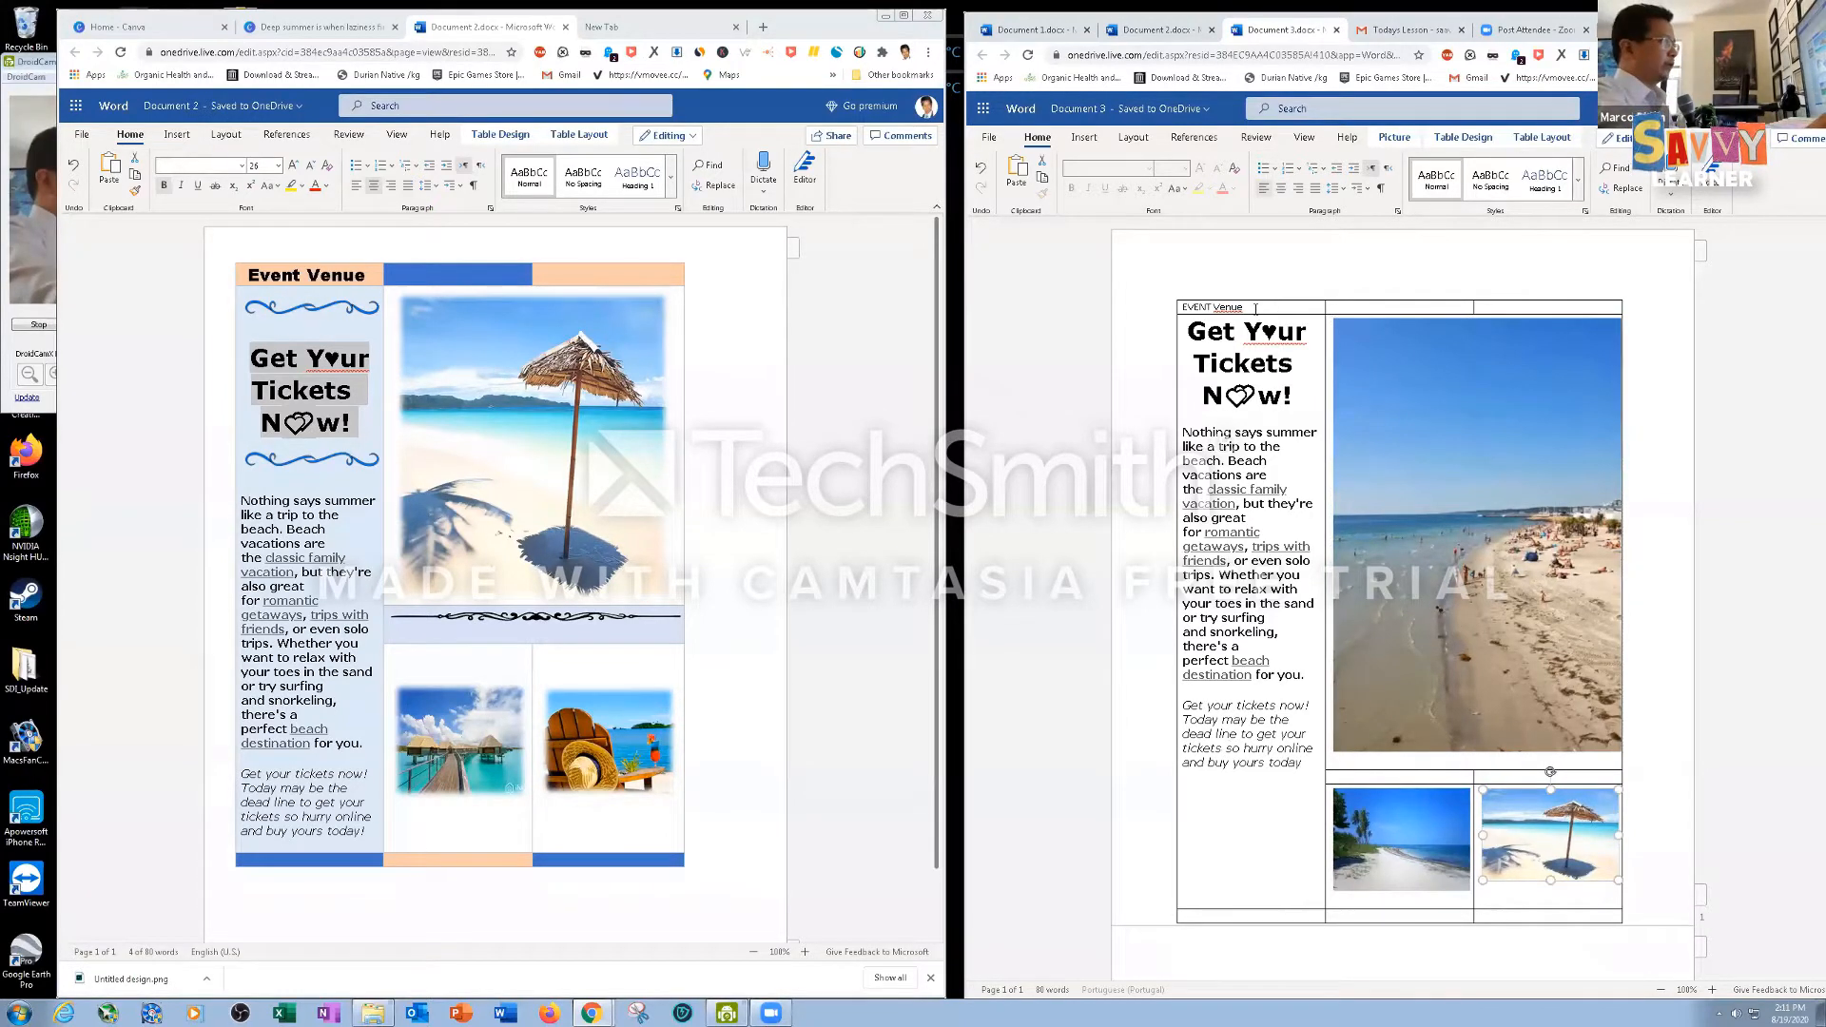
Format the "EVENT Venue" text in the table's first cell as bold, centered, 18-point Verdana
{"action": "left_click_drag", "start_coordinate": [1255, 309], "coordinate": [1180, 311]}
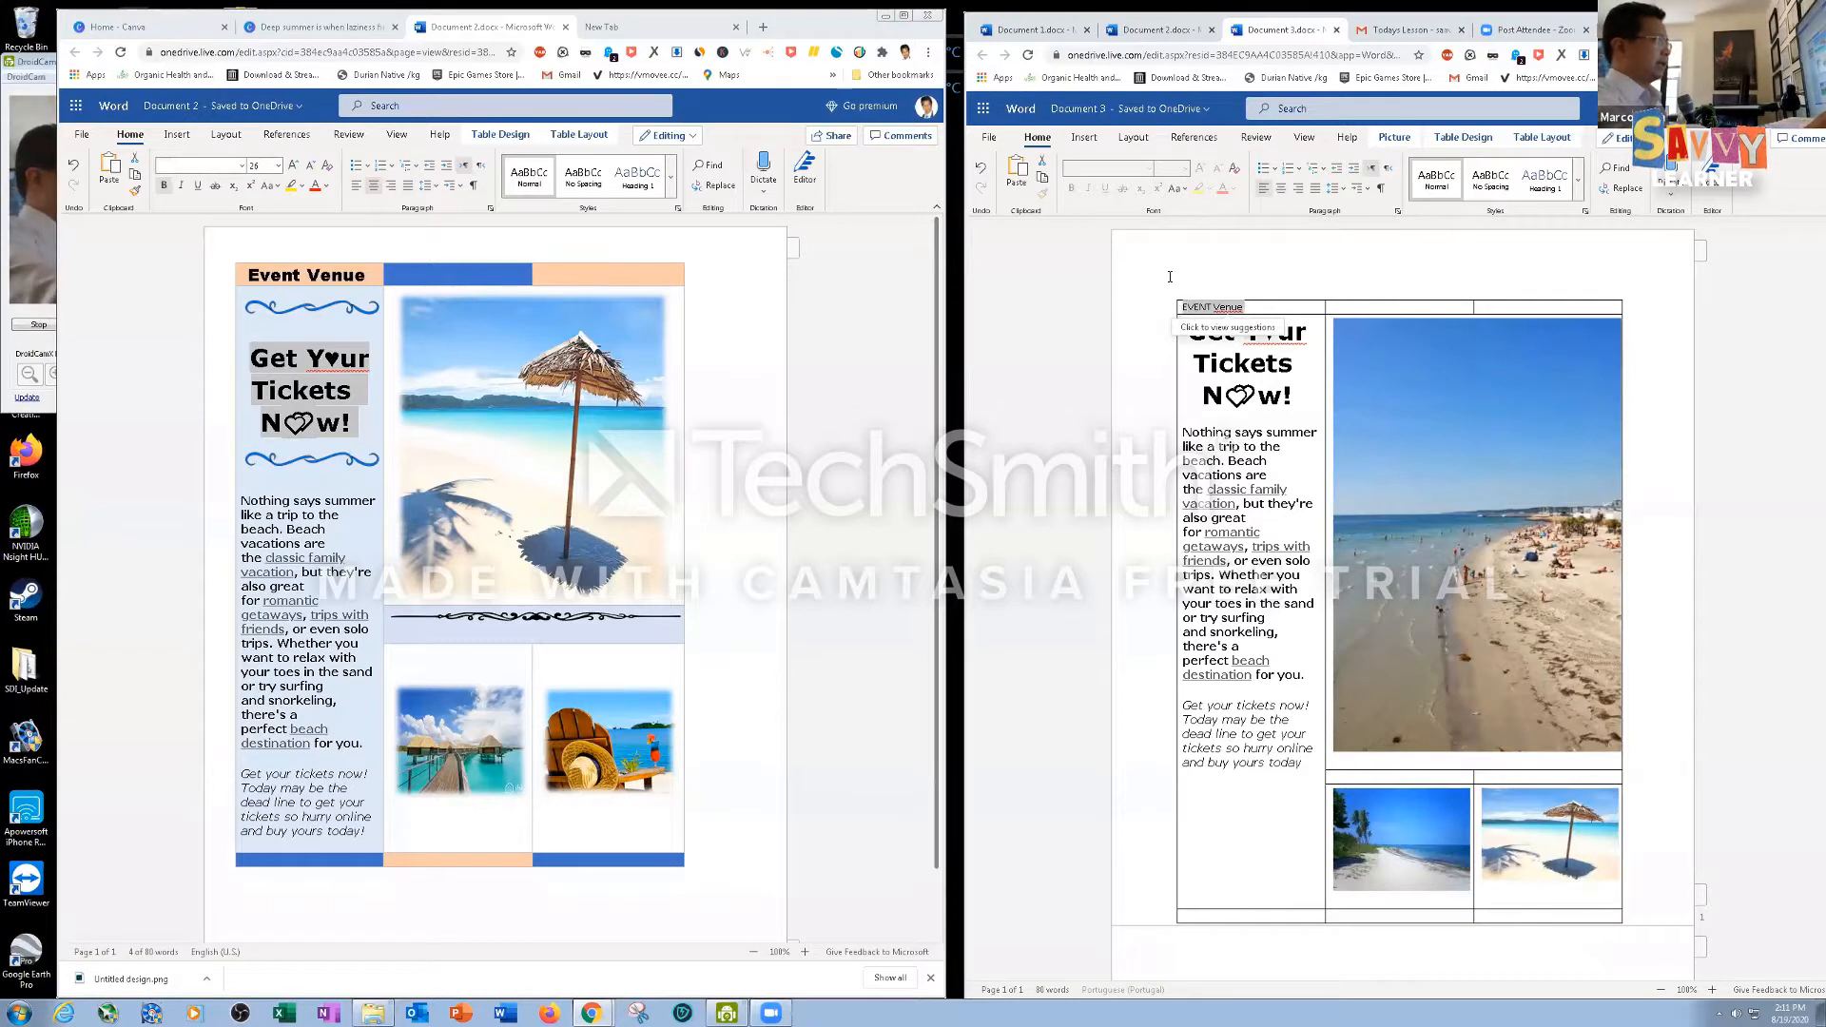
{"action": "left_click", "coordinate": [1071, 188]}
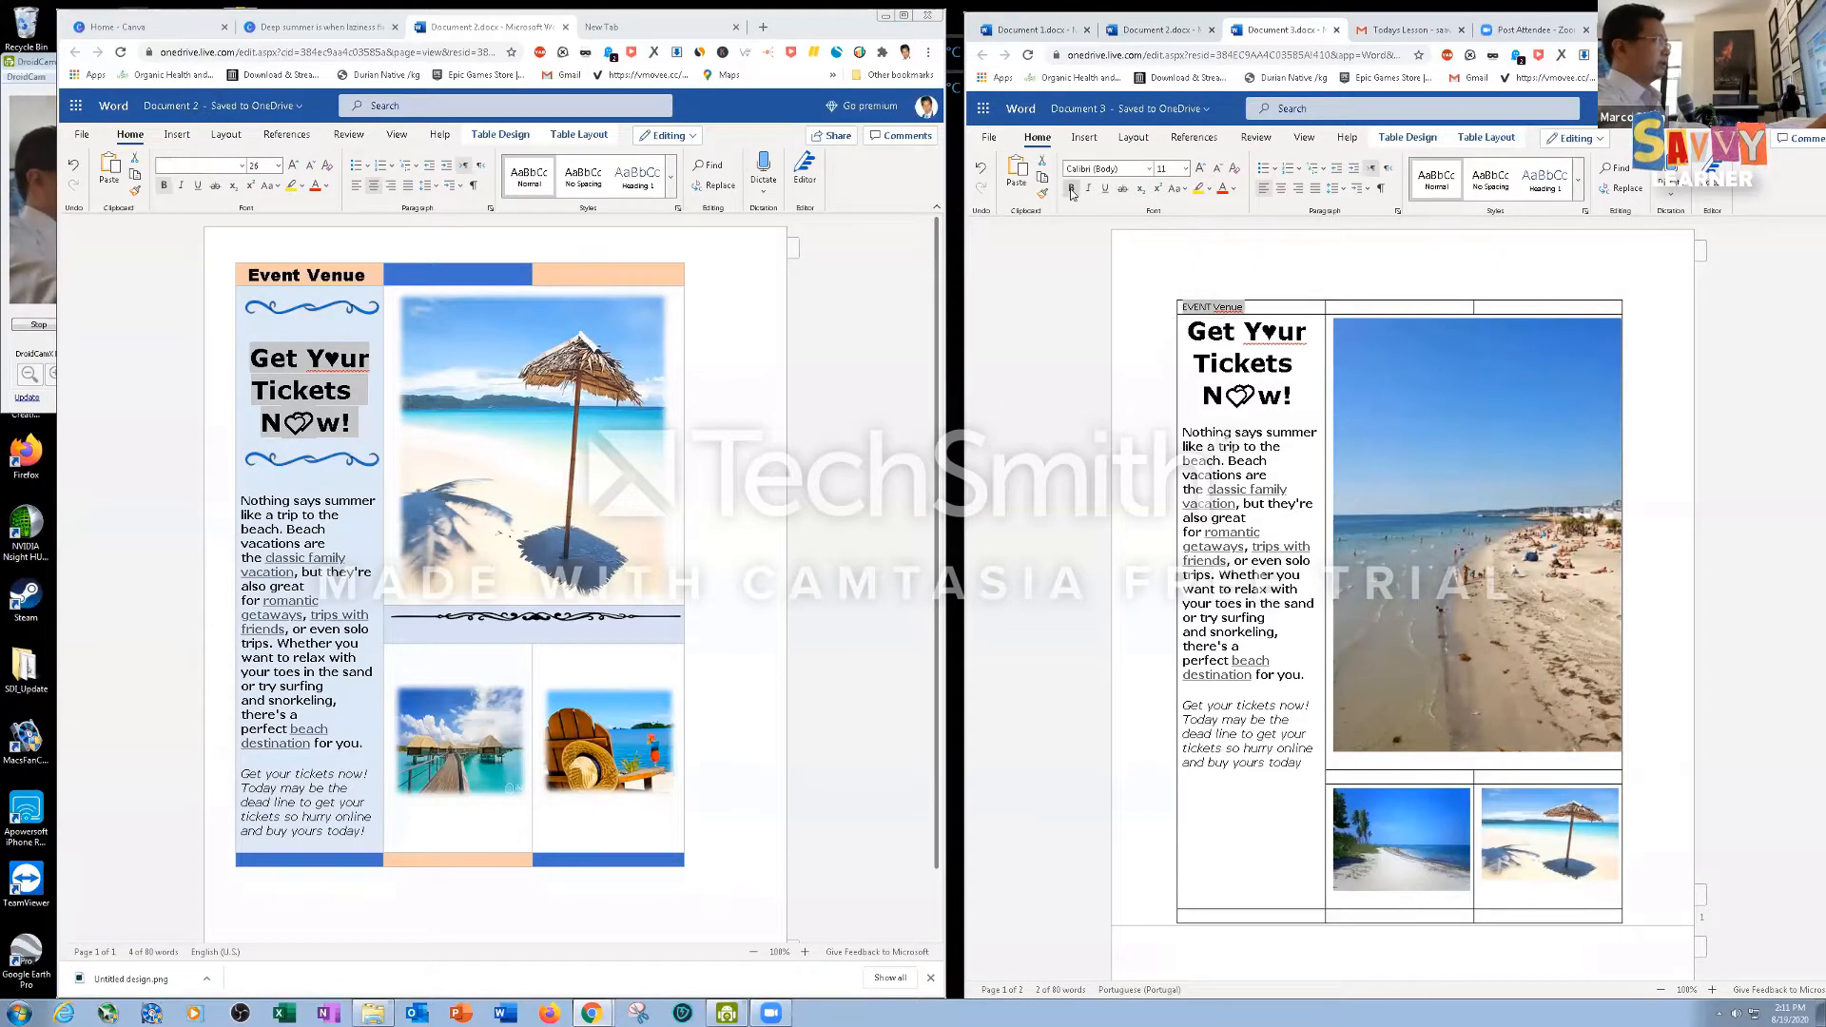
{"action": "left_click", "coordinate": [1186, 168]}
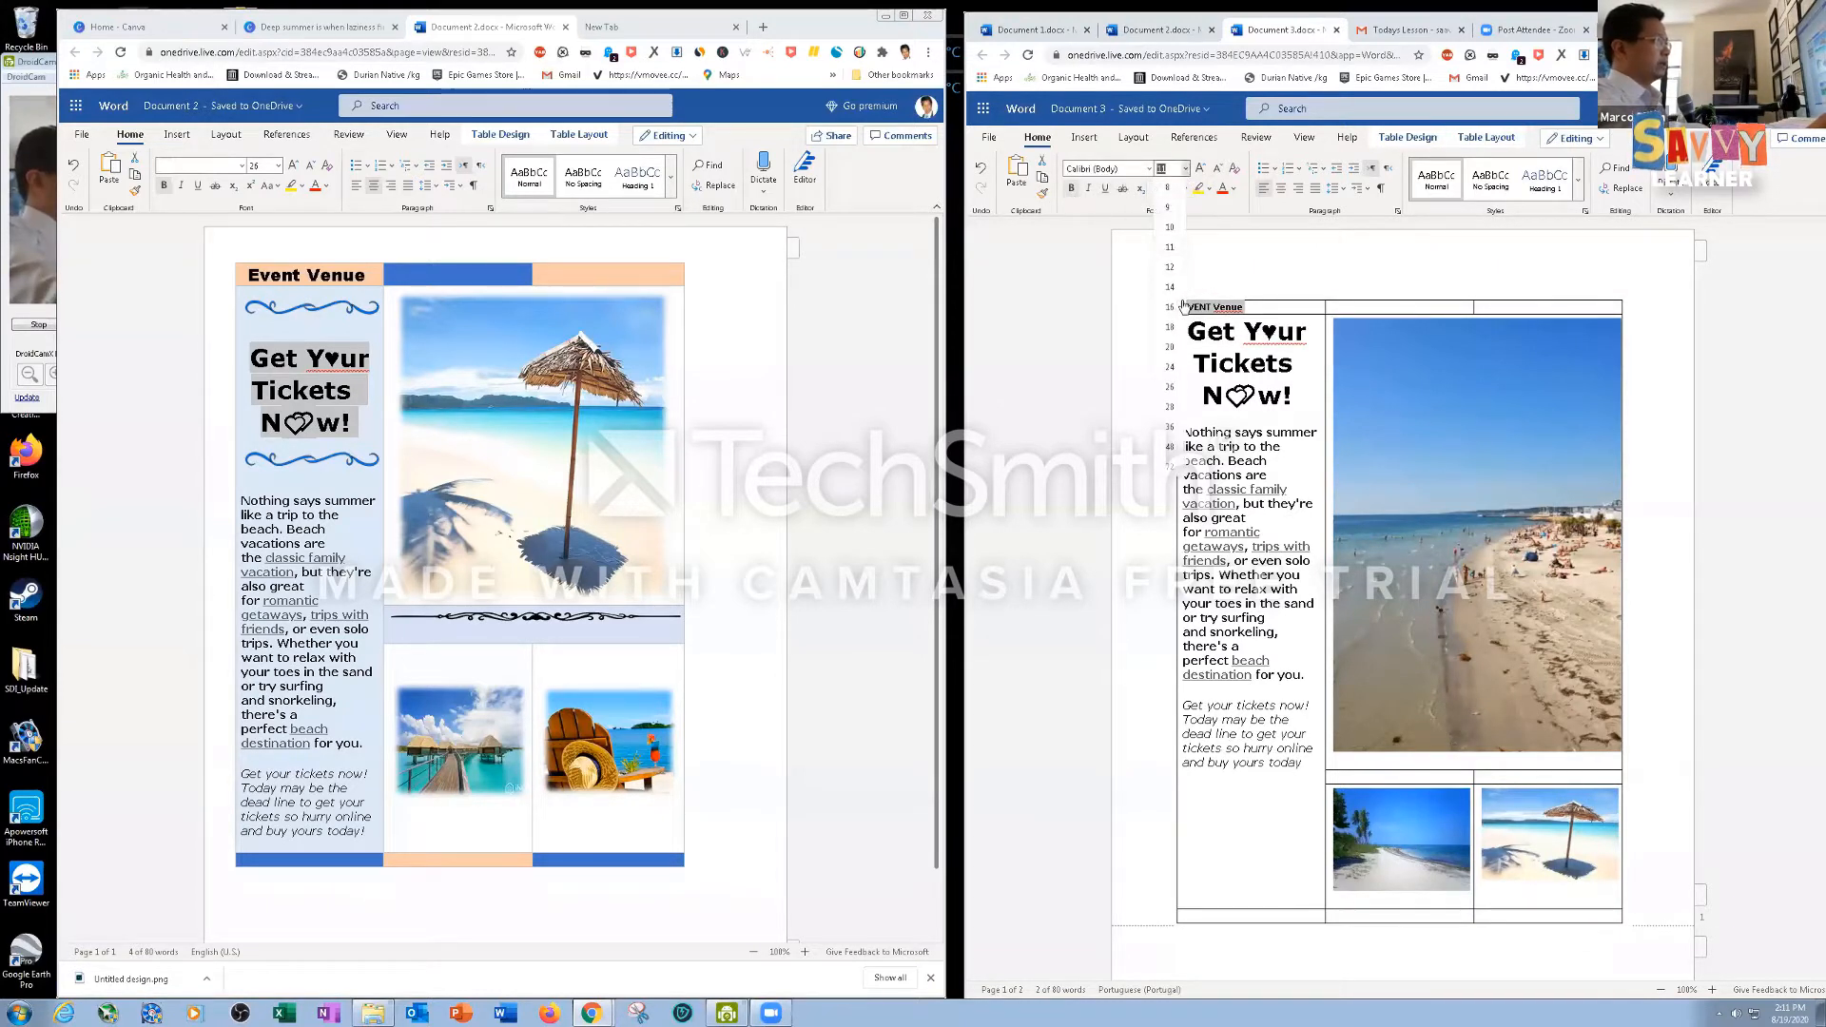
{"action": "left_click", "coordinate": [1170, 333]}
{"action": "left_click", "coordinate": [1281, 188]}
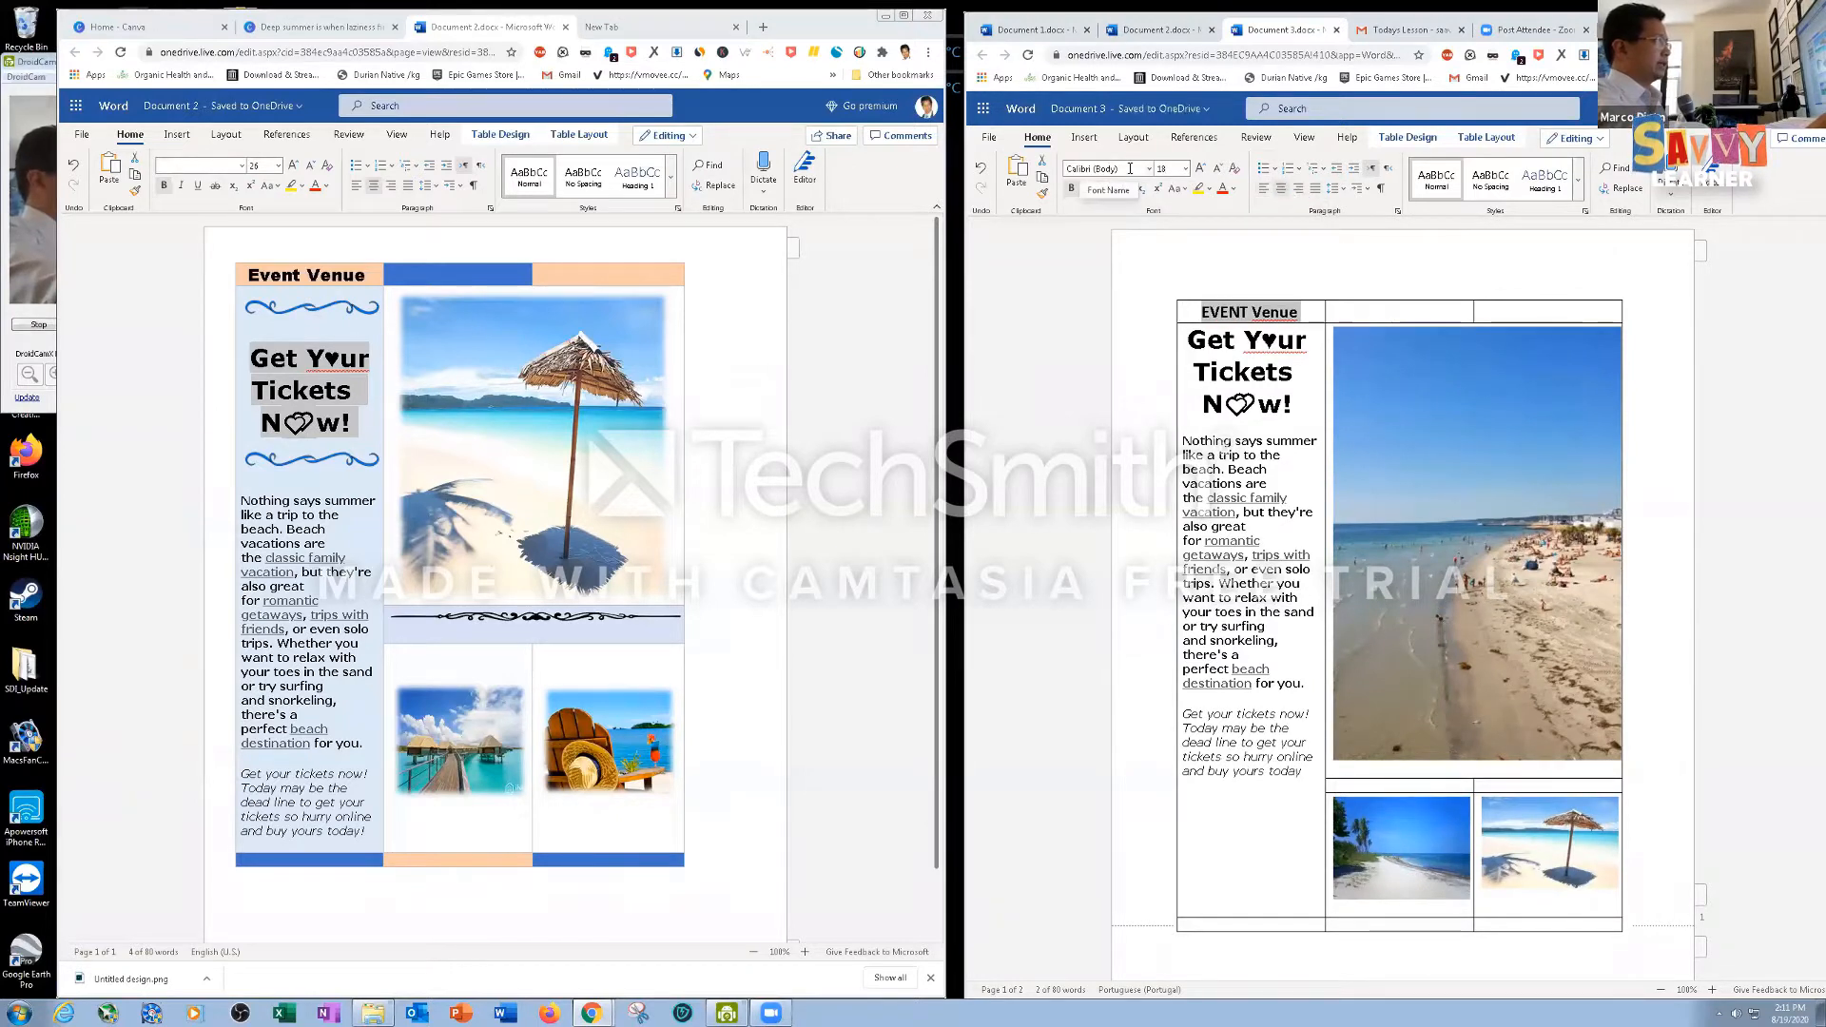
{"action": "left_click", "coordinate": [1083, 168]}
{"action": "type", "text": "Verdana"}
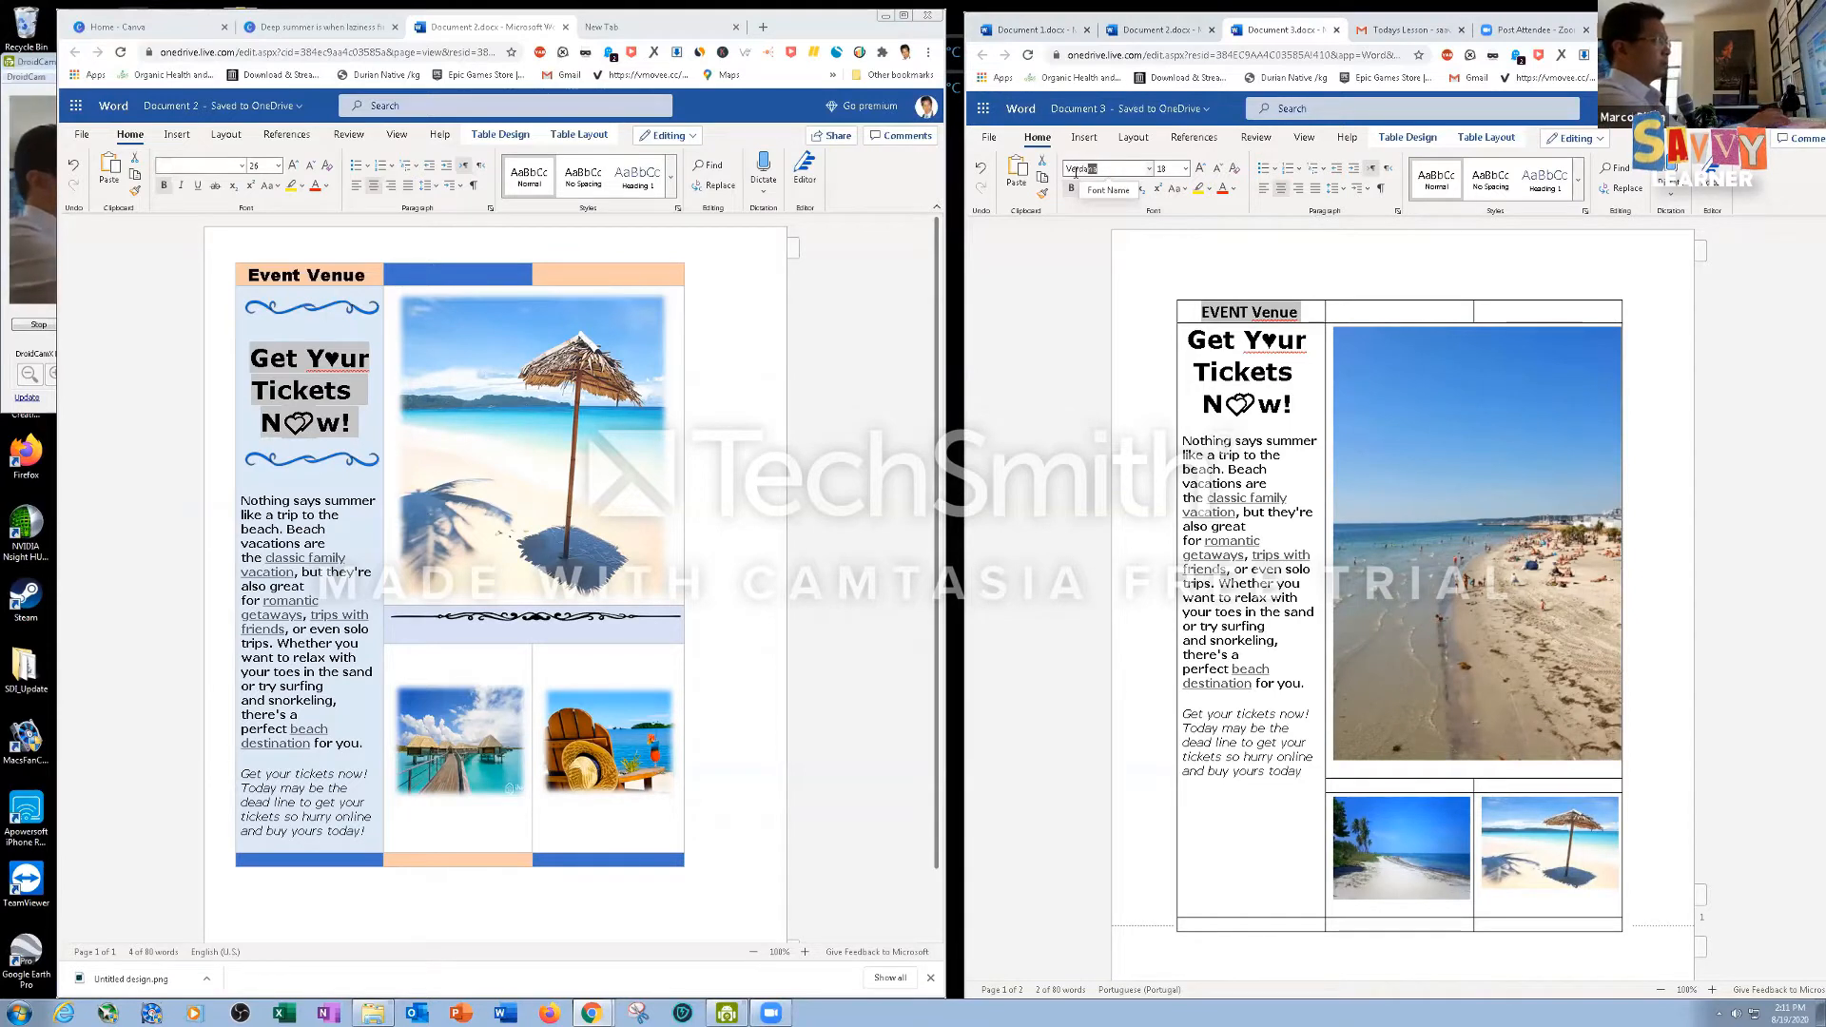
{"action": "key", "text": "Return"}
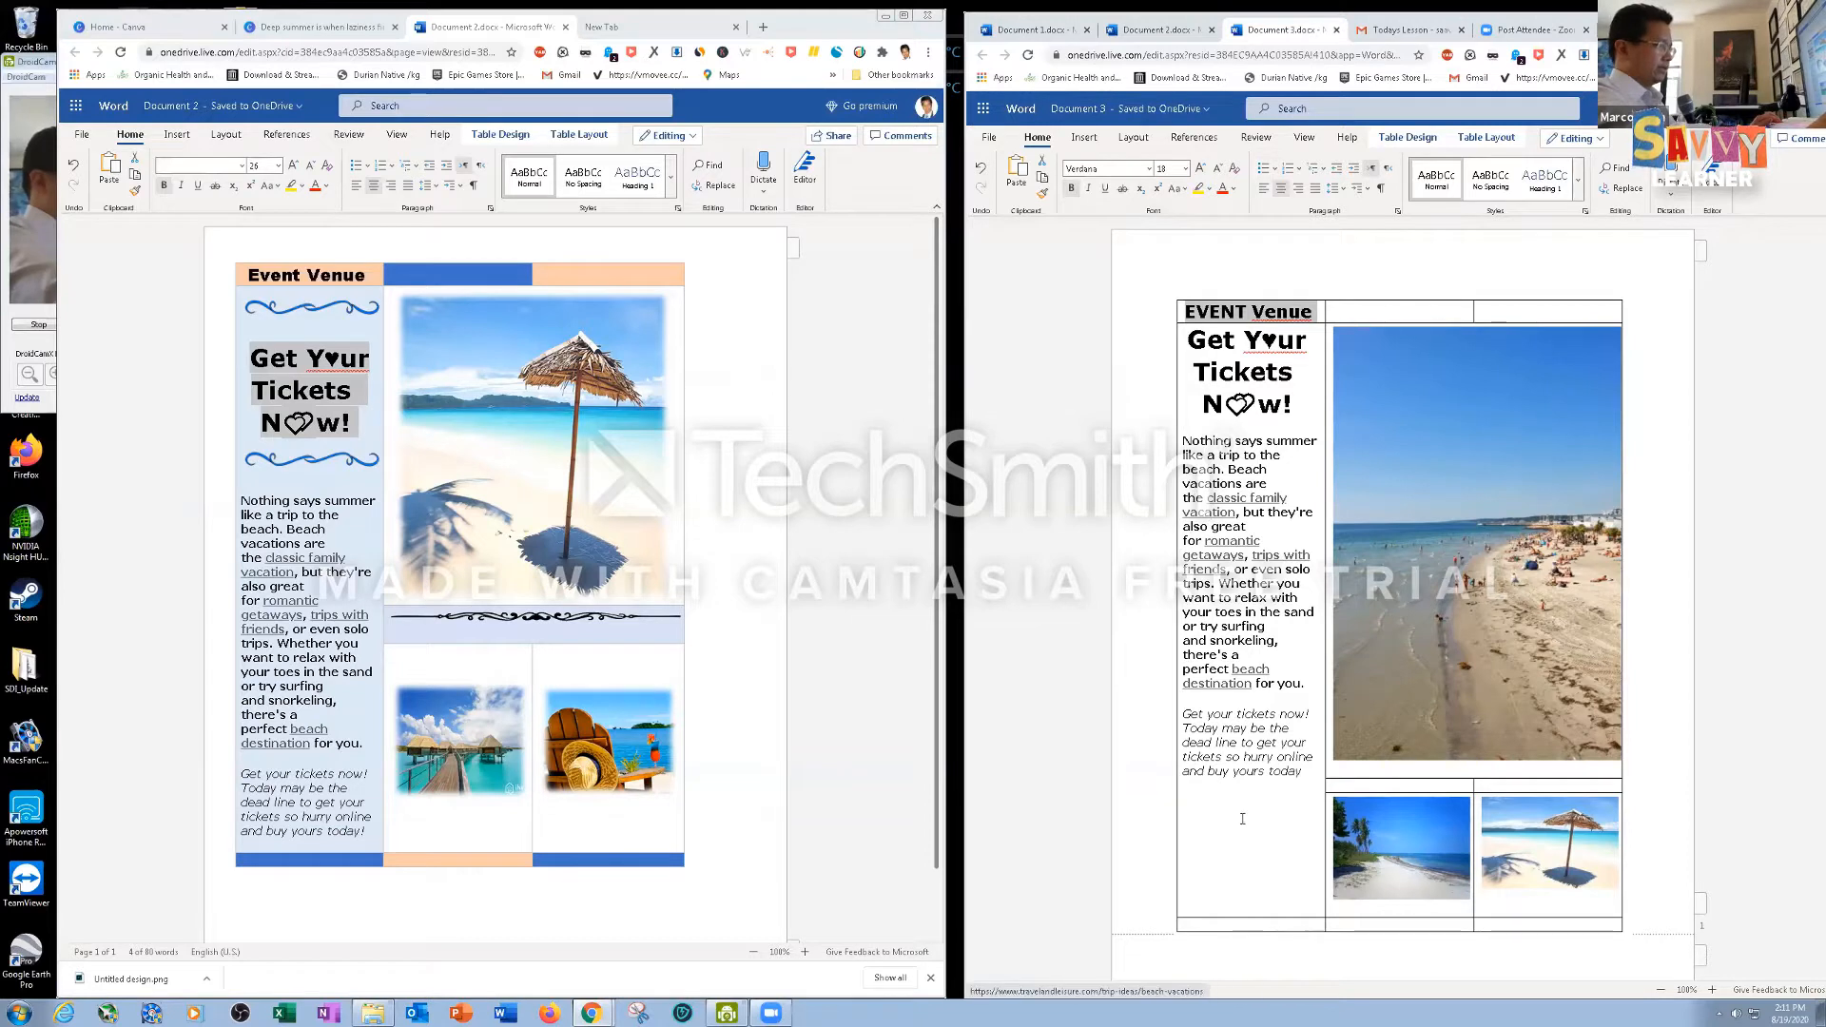
Search Bing for "divider.png" and insert the thin black curled-line divider on a new line below the "Get Your Tickets Now!" heading
{"action": "left_click", "coordinate": [1215, 771]}
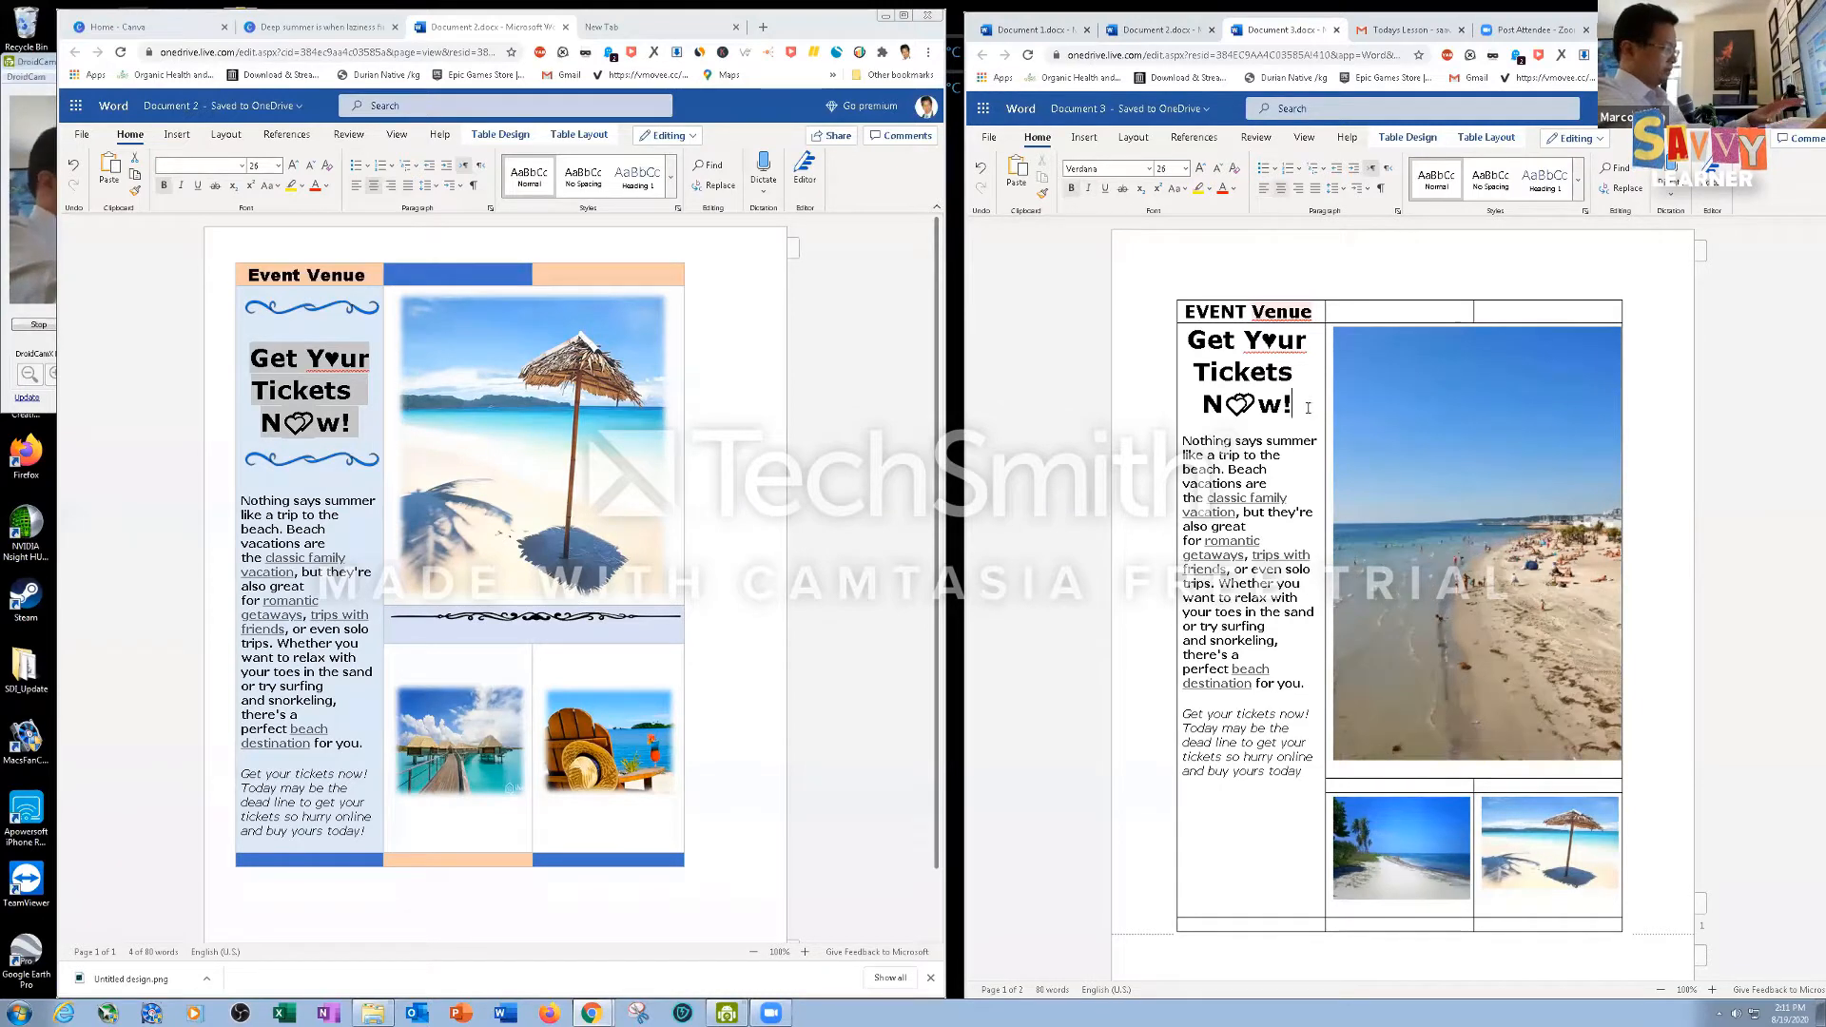
{"action": "key", "text": "Return"}
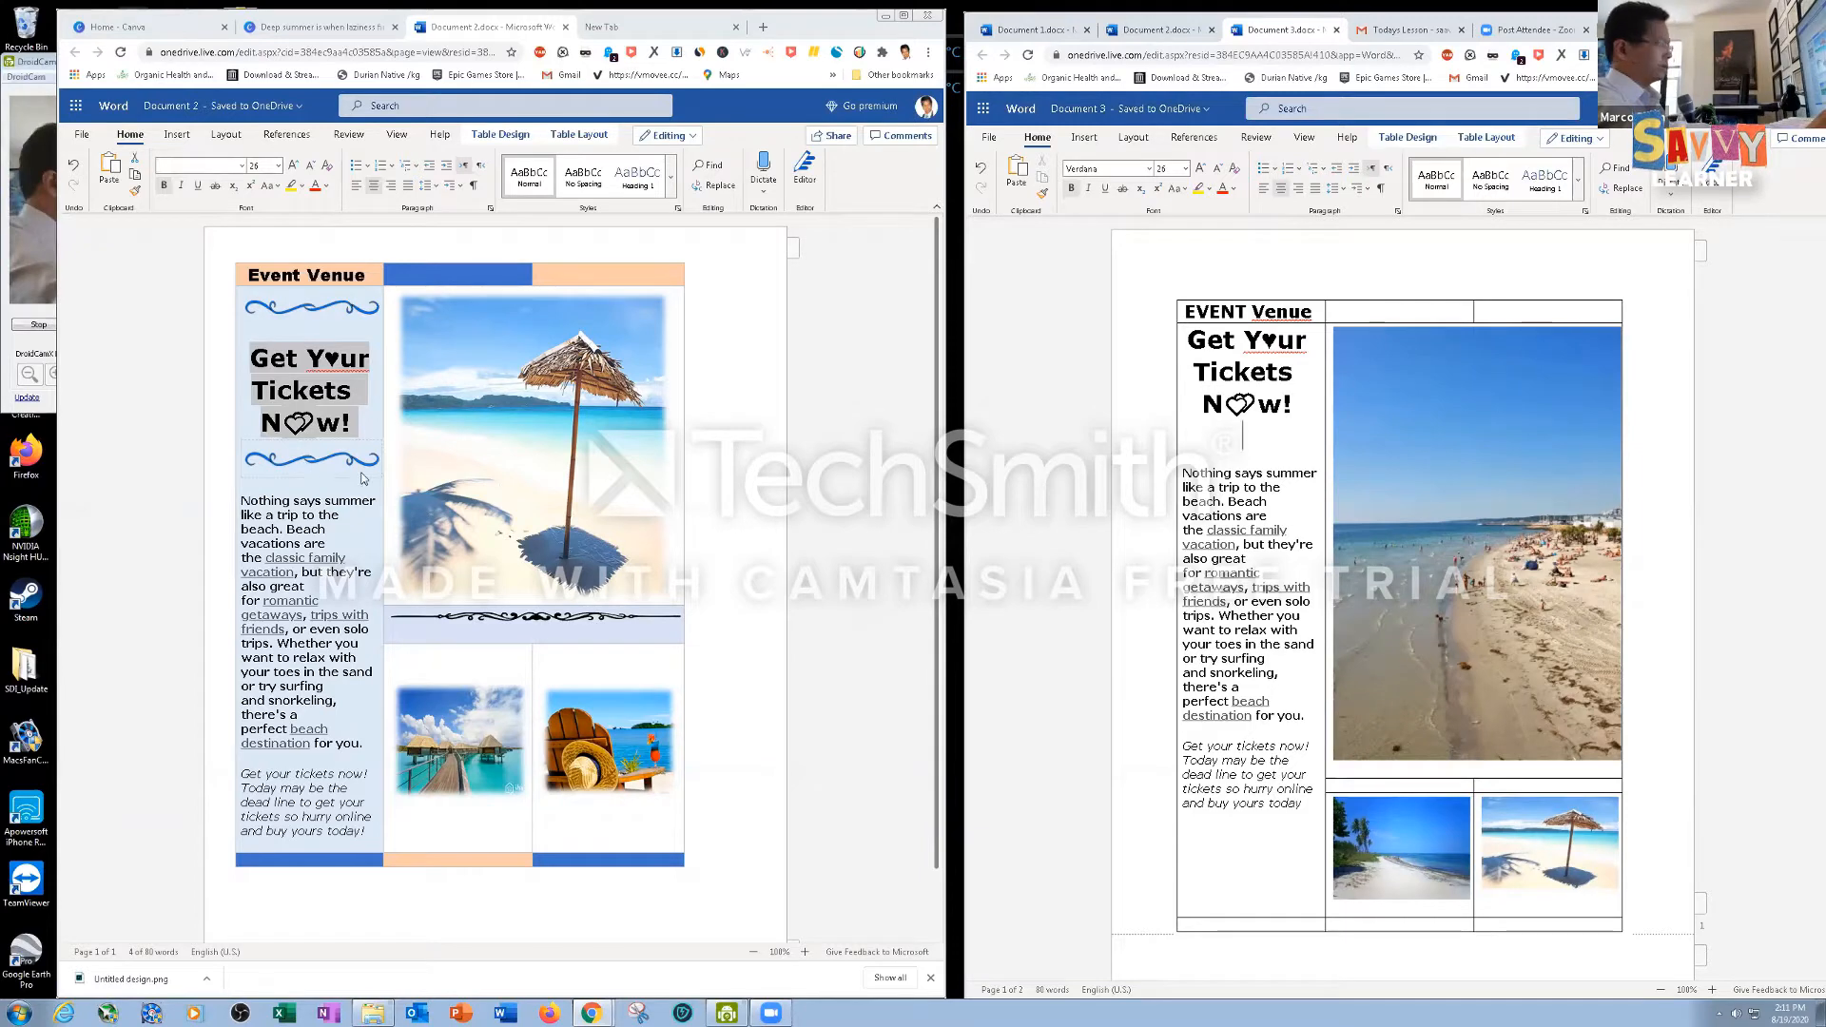
{"action": "left_click", "coordinate": [1075, 138]}
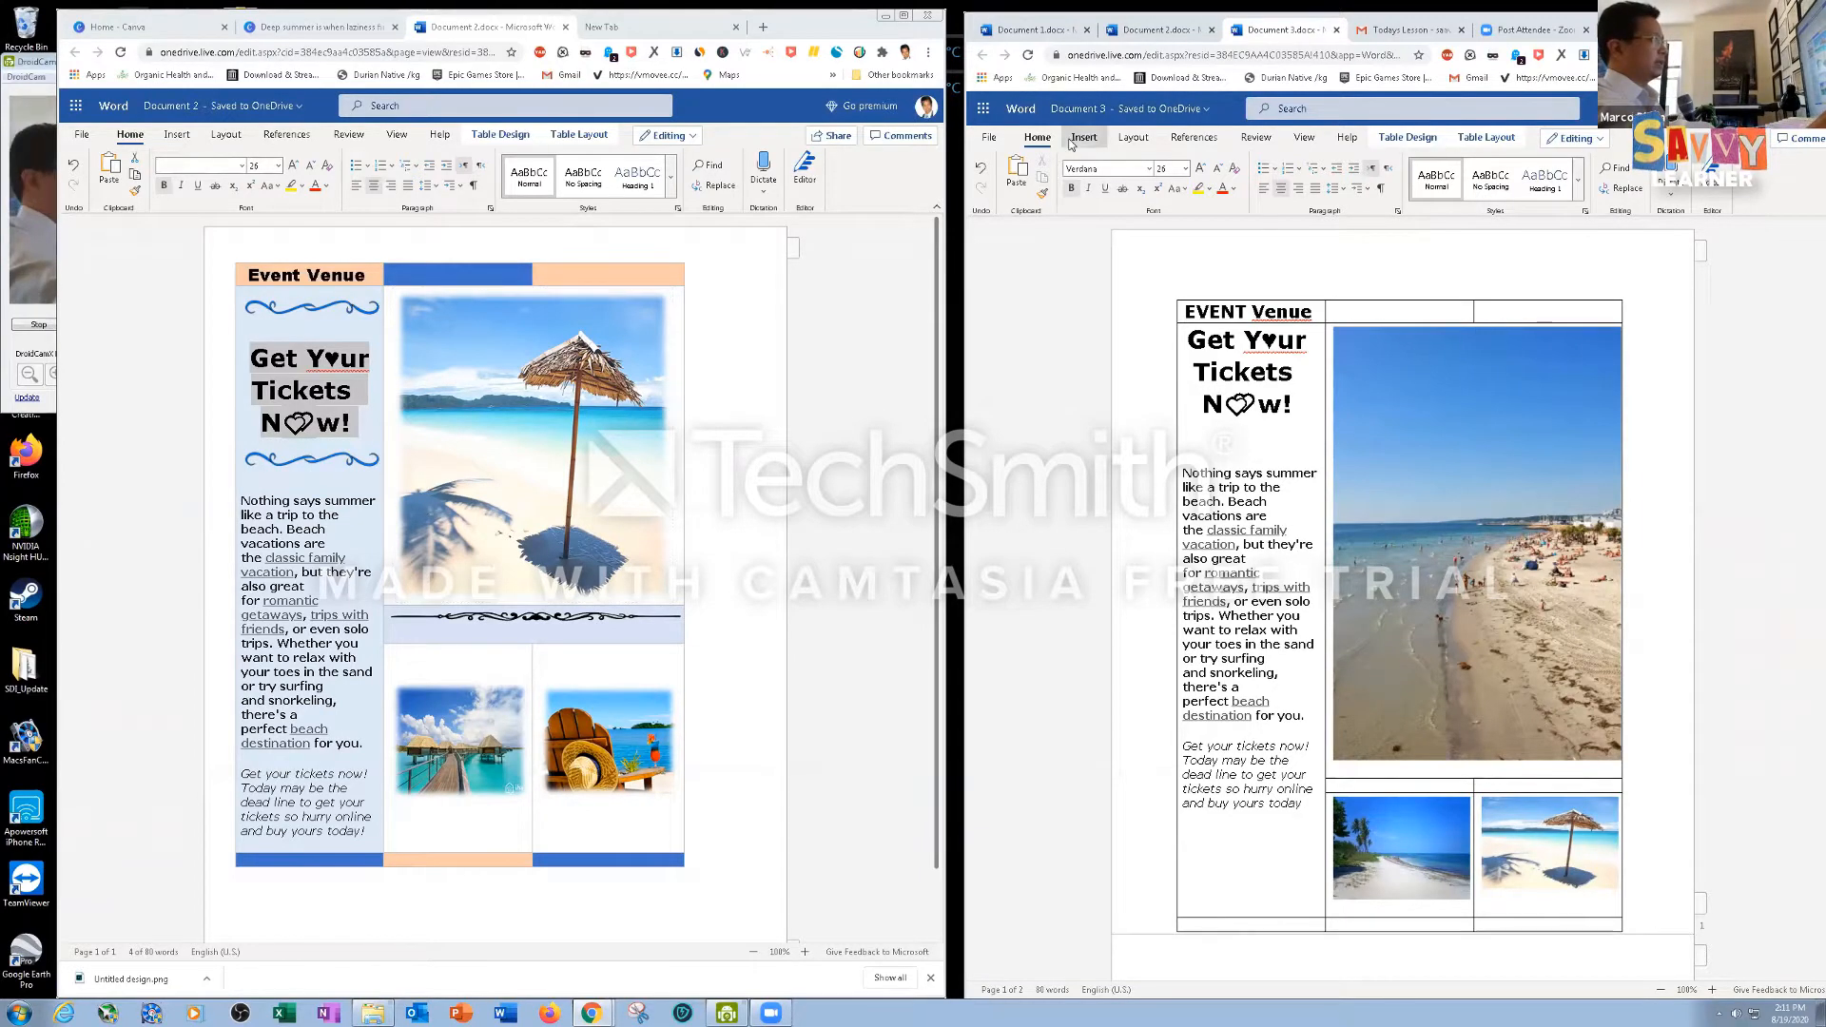
{"action": "left_click", "coordinate": [1103, 181]}
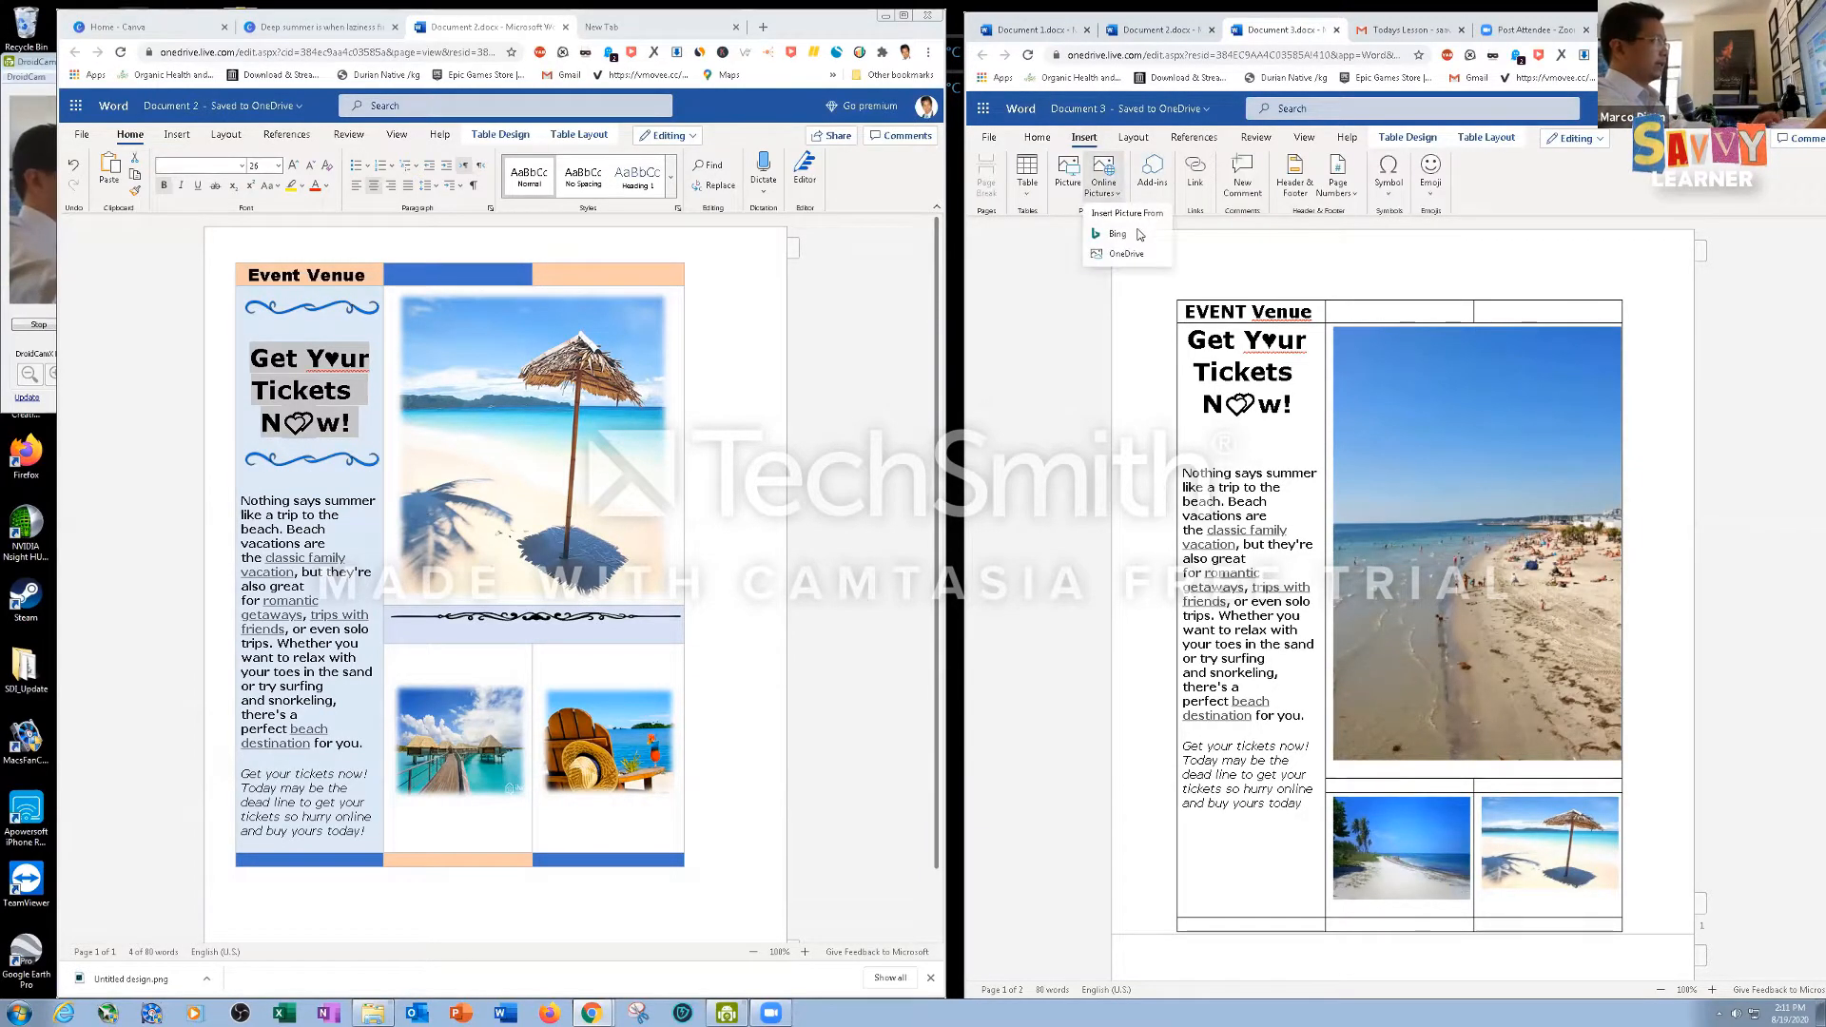
{"action": "left_click", "coordinate": [1122, 235]}
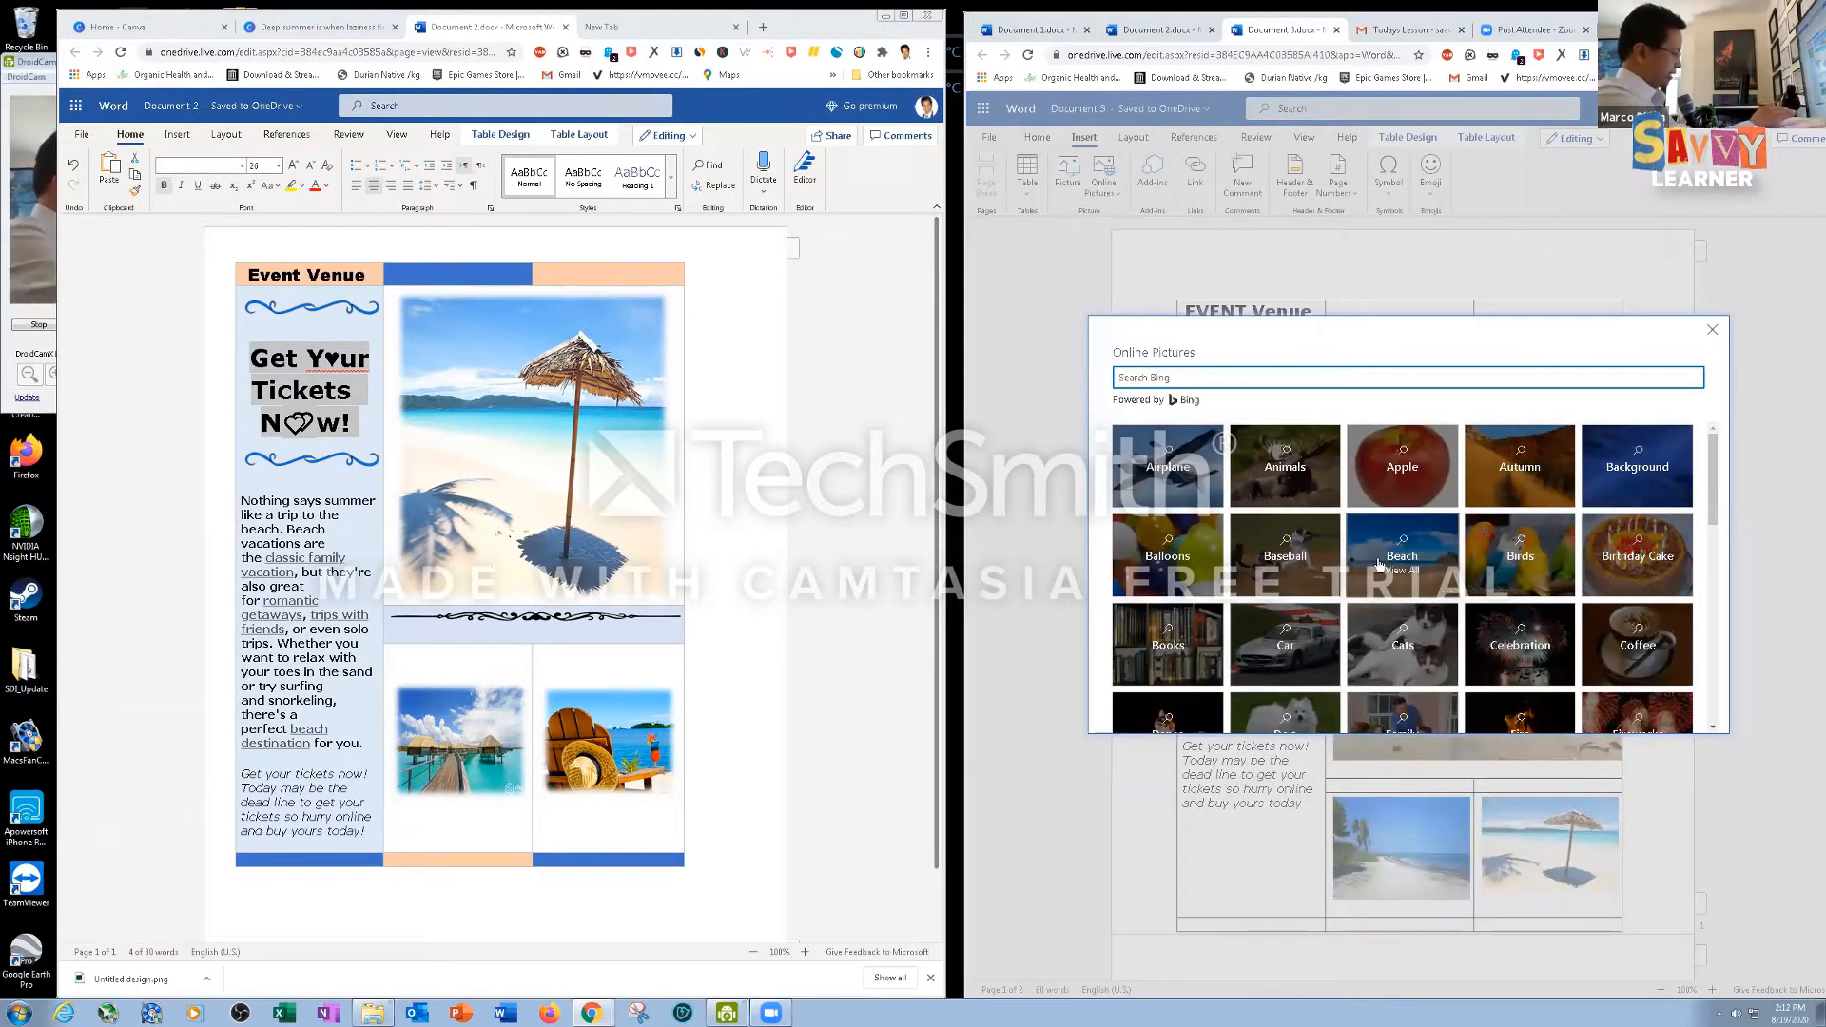
{"action": "type", "text": "divider"}
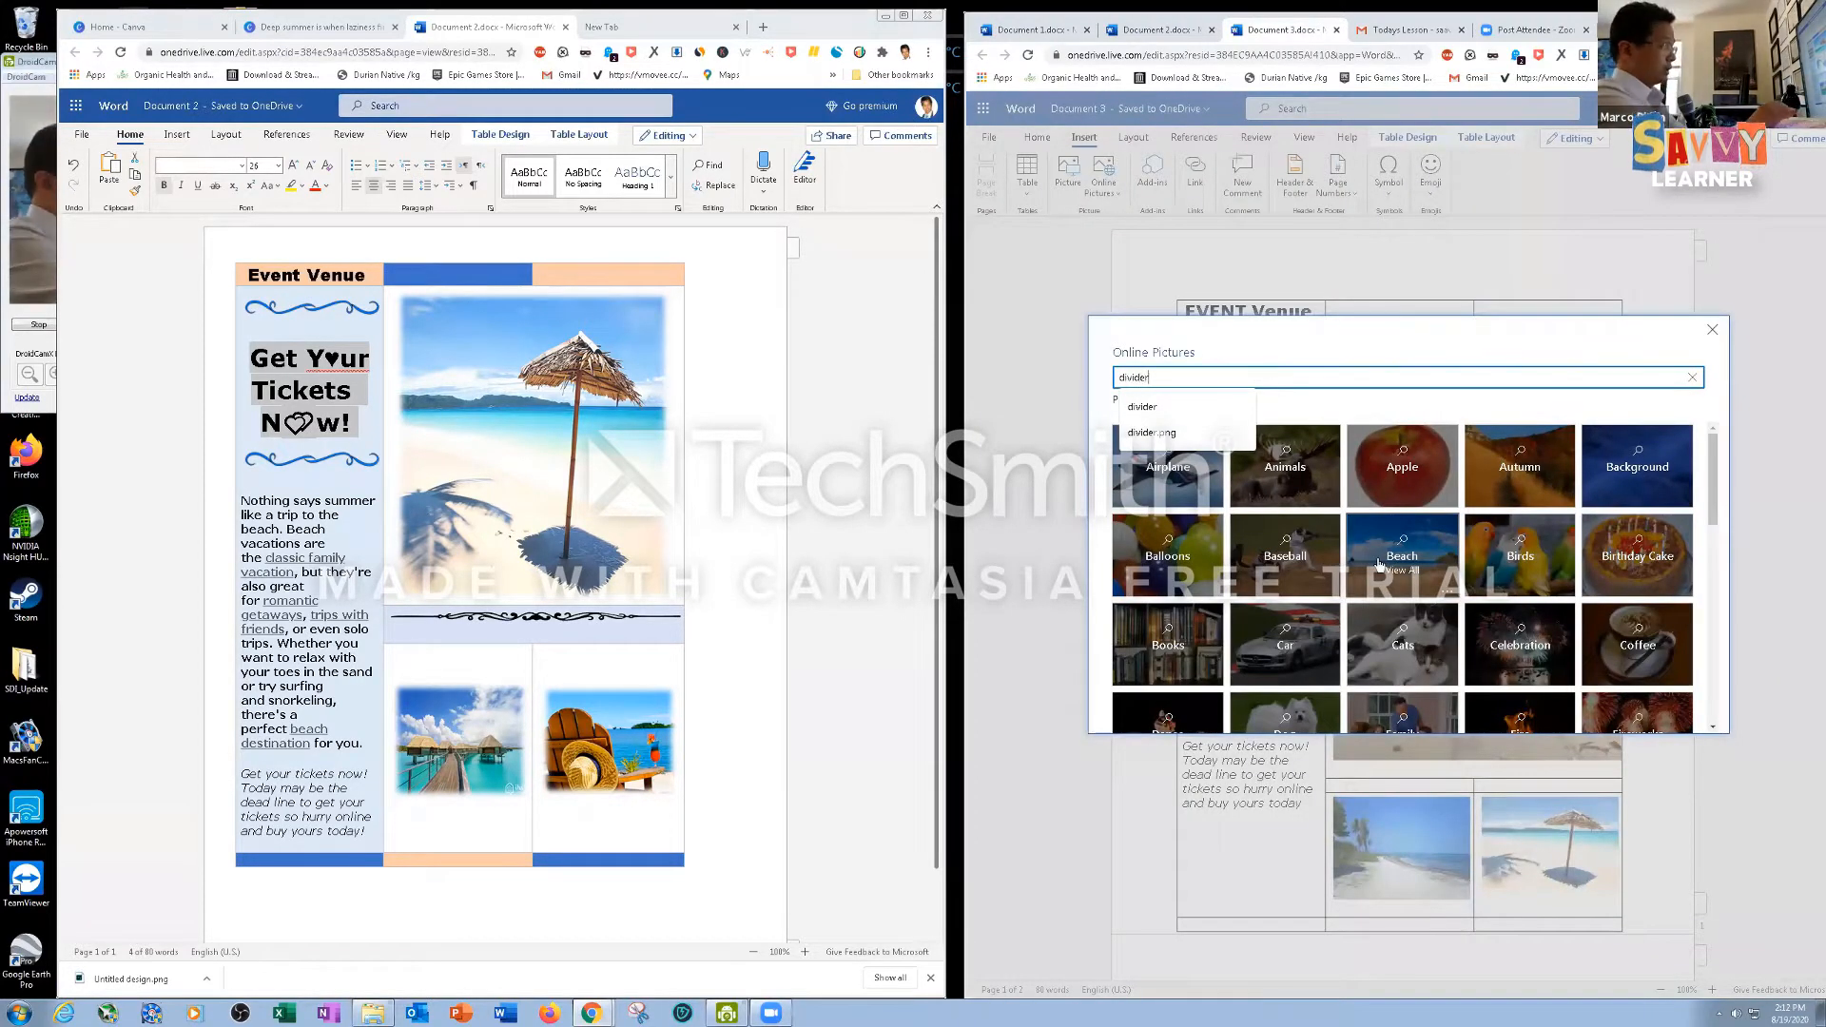
{"action": "type", "text": ".p"}
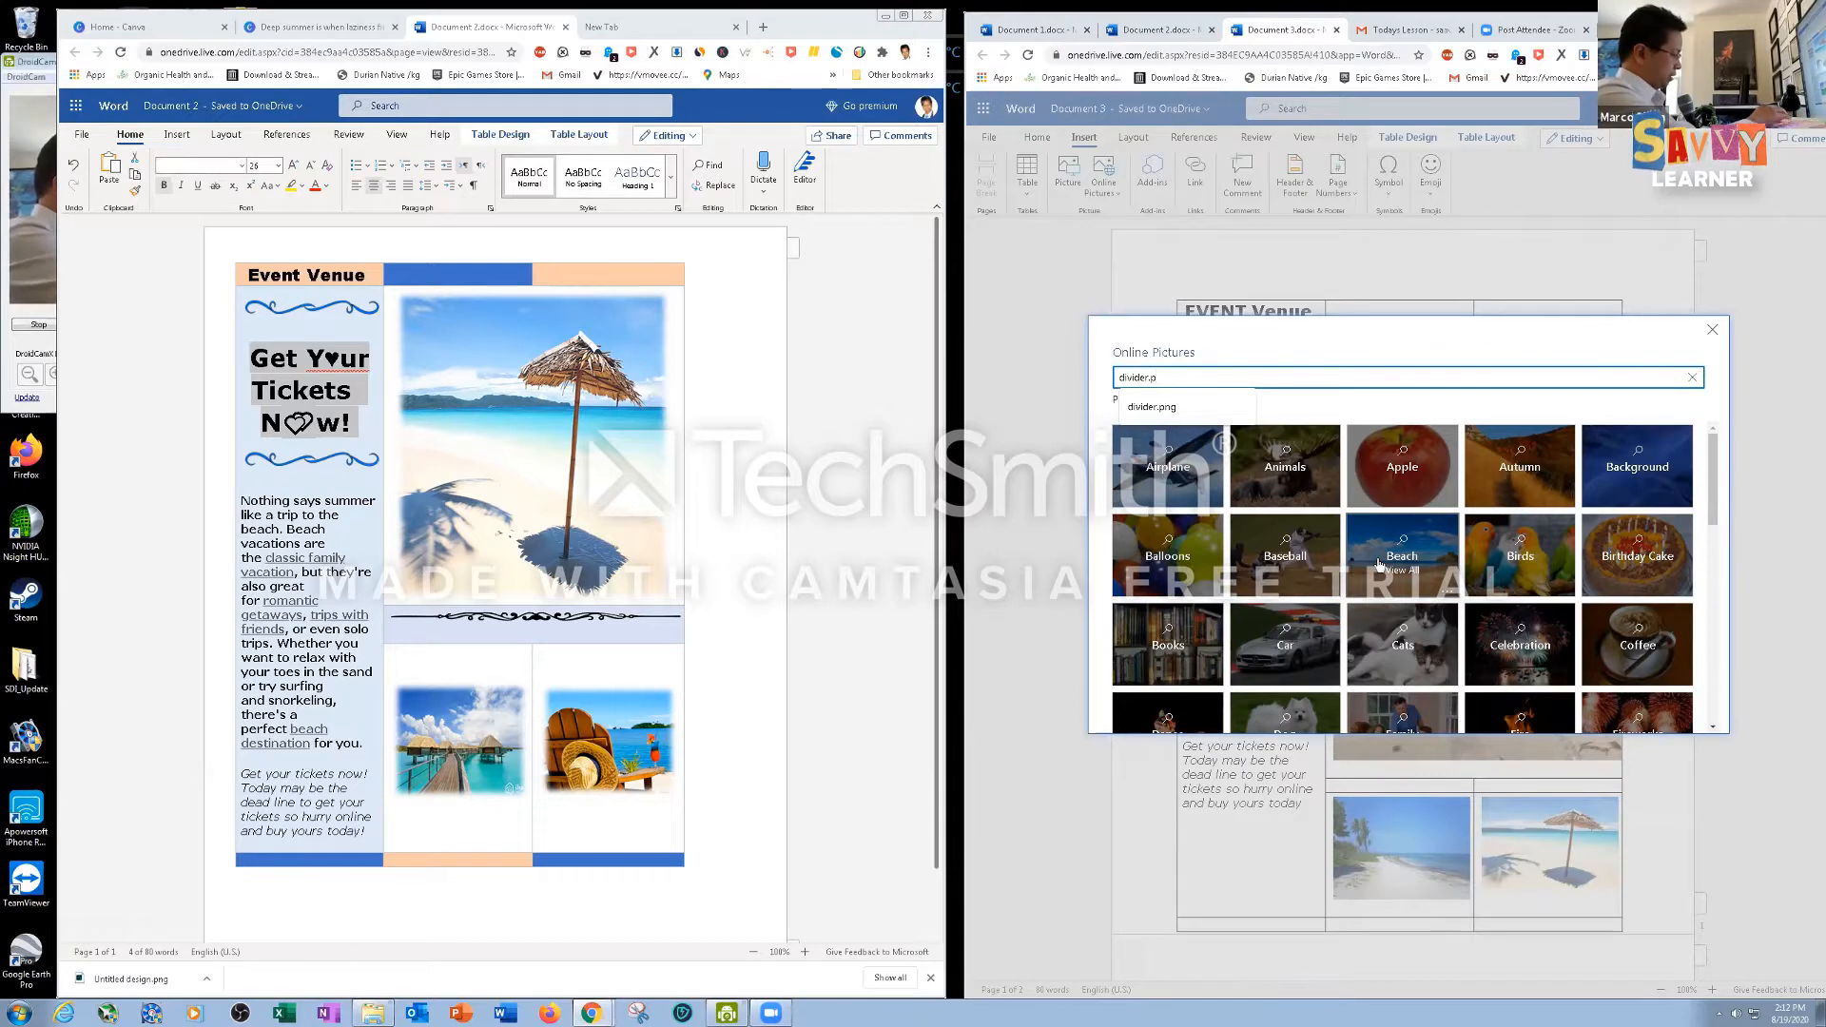
{"action": "type", "text": "ng"}
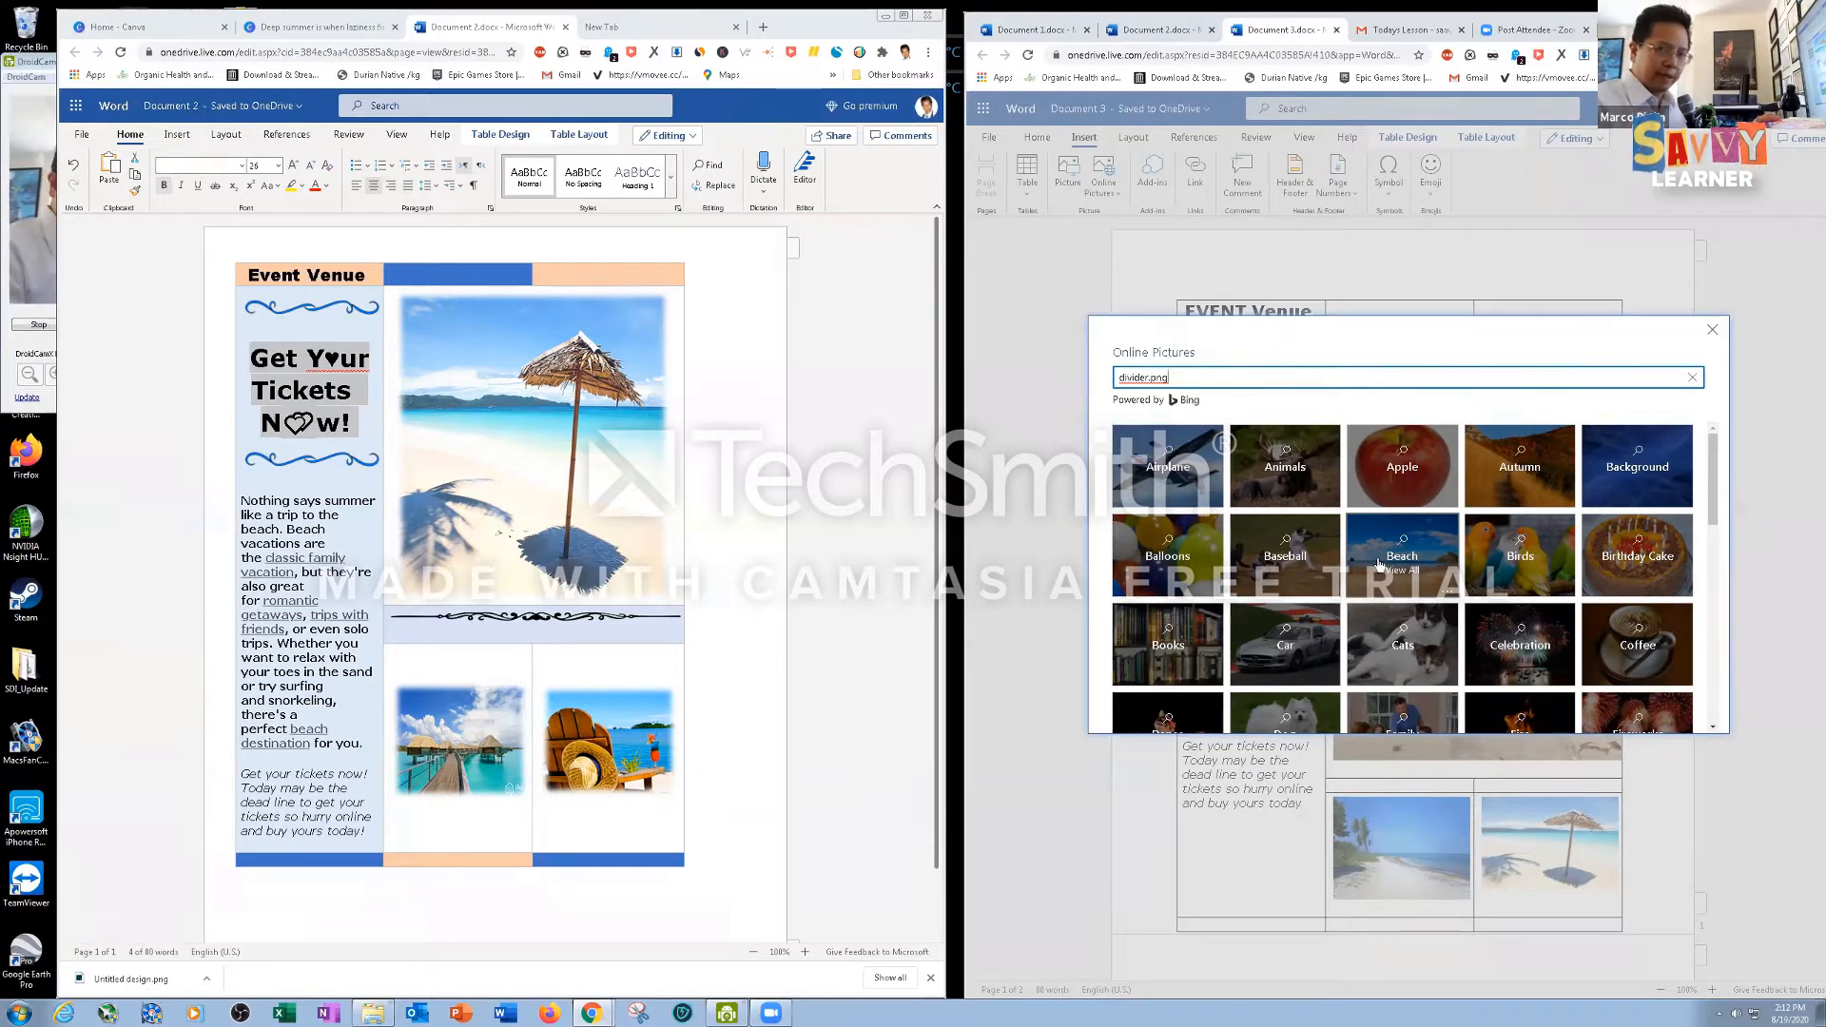
{"action": "key", "text": "Return"}
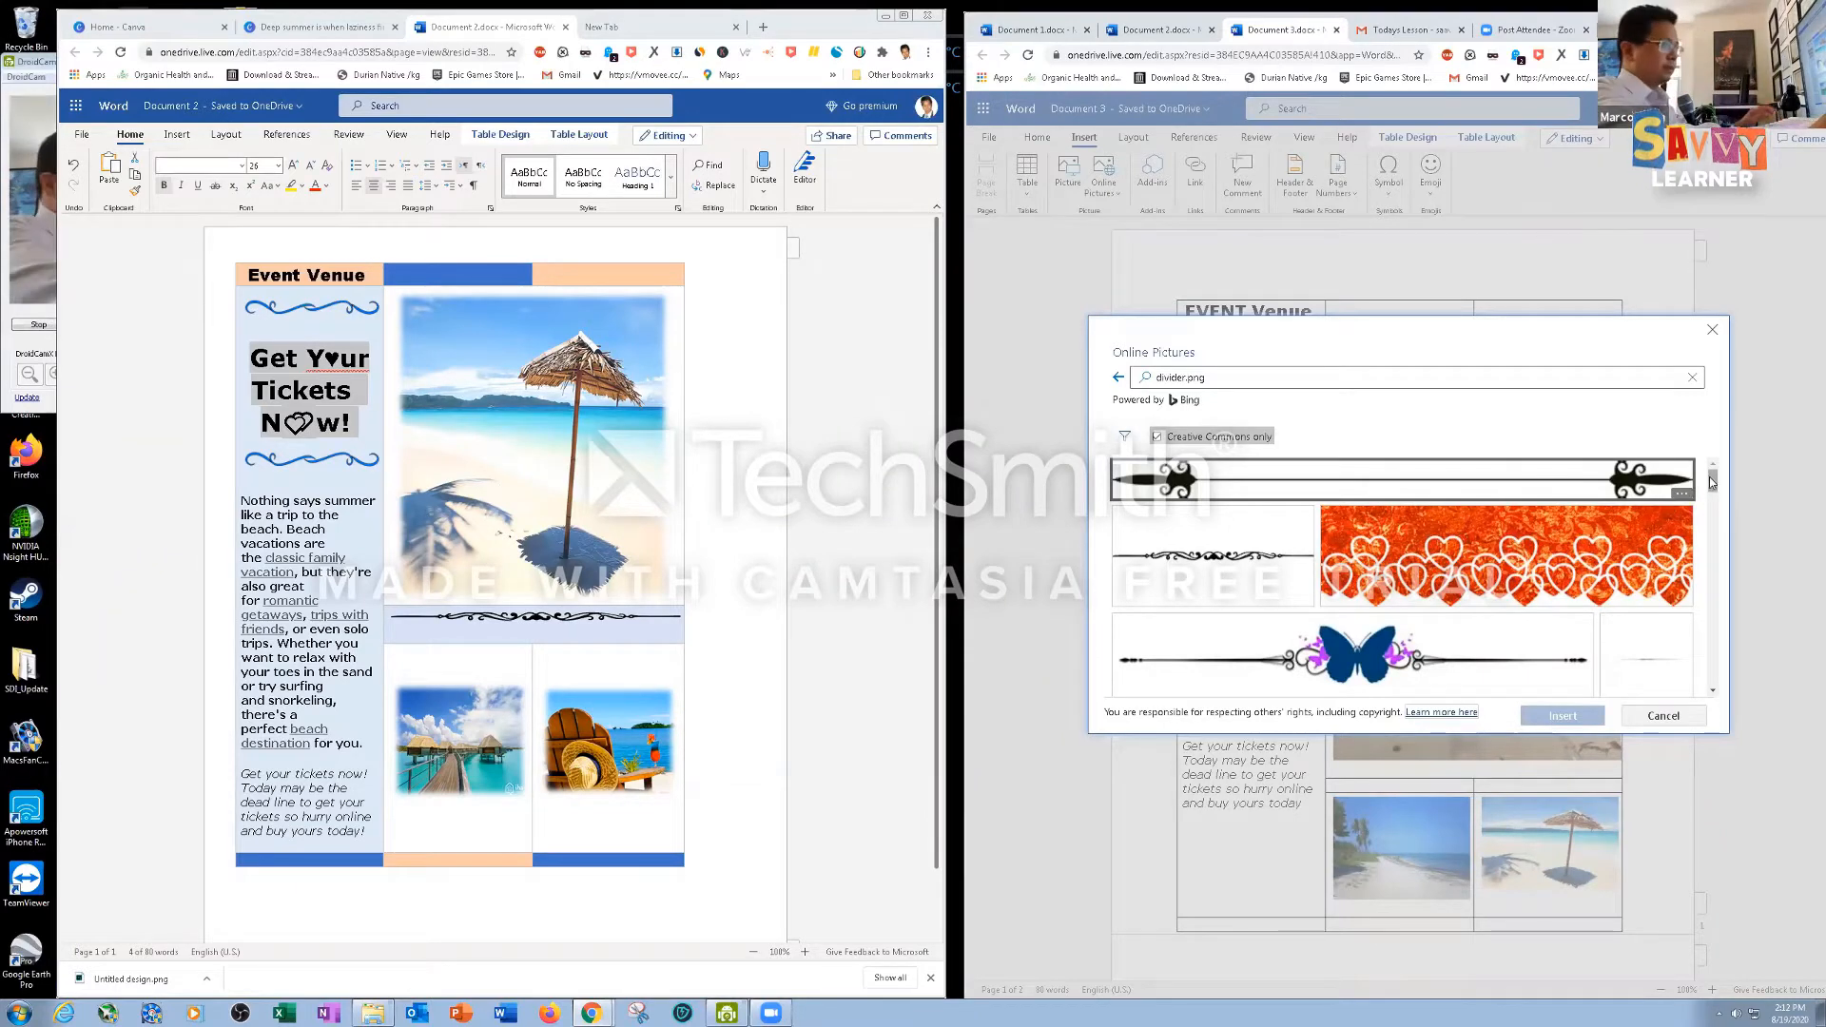
{"action": "left_click_drag", "start_coordinate": [1712, 480], "coordinate": [1681, 696]}
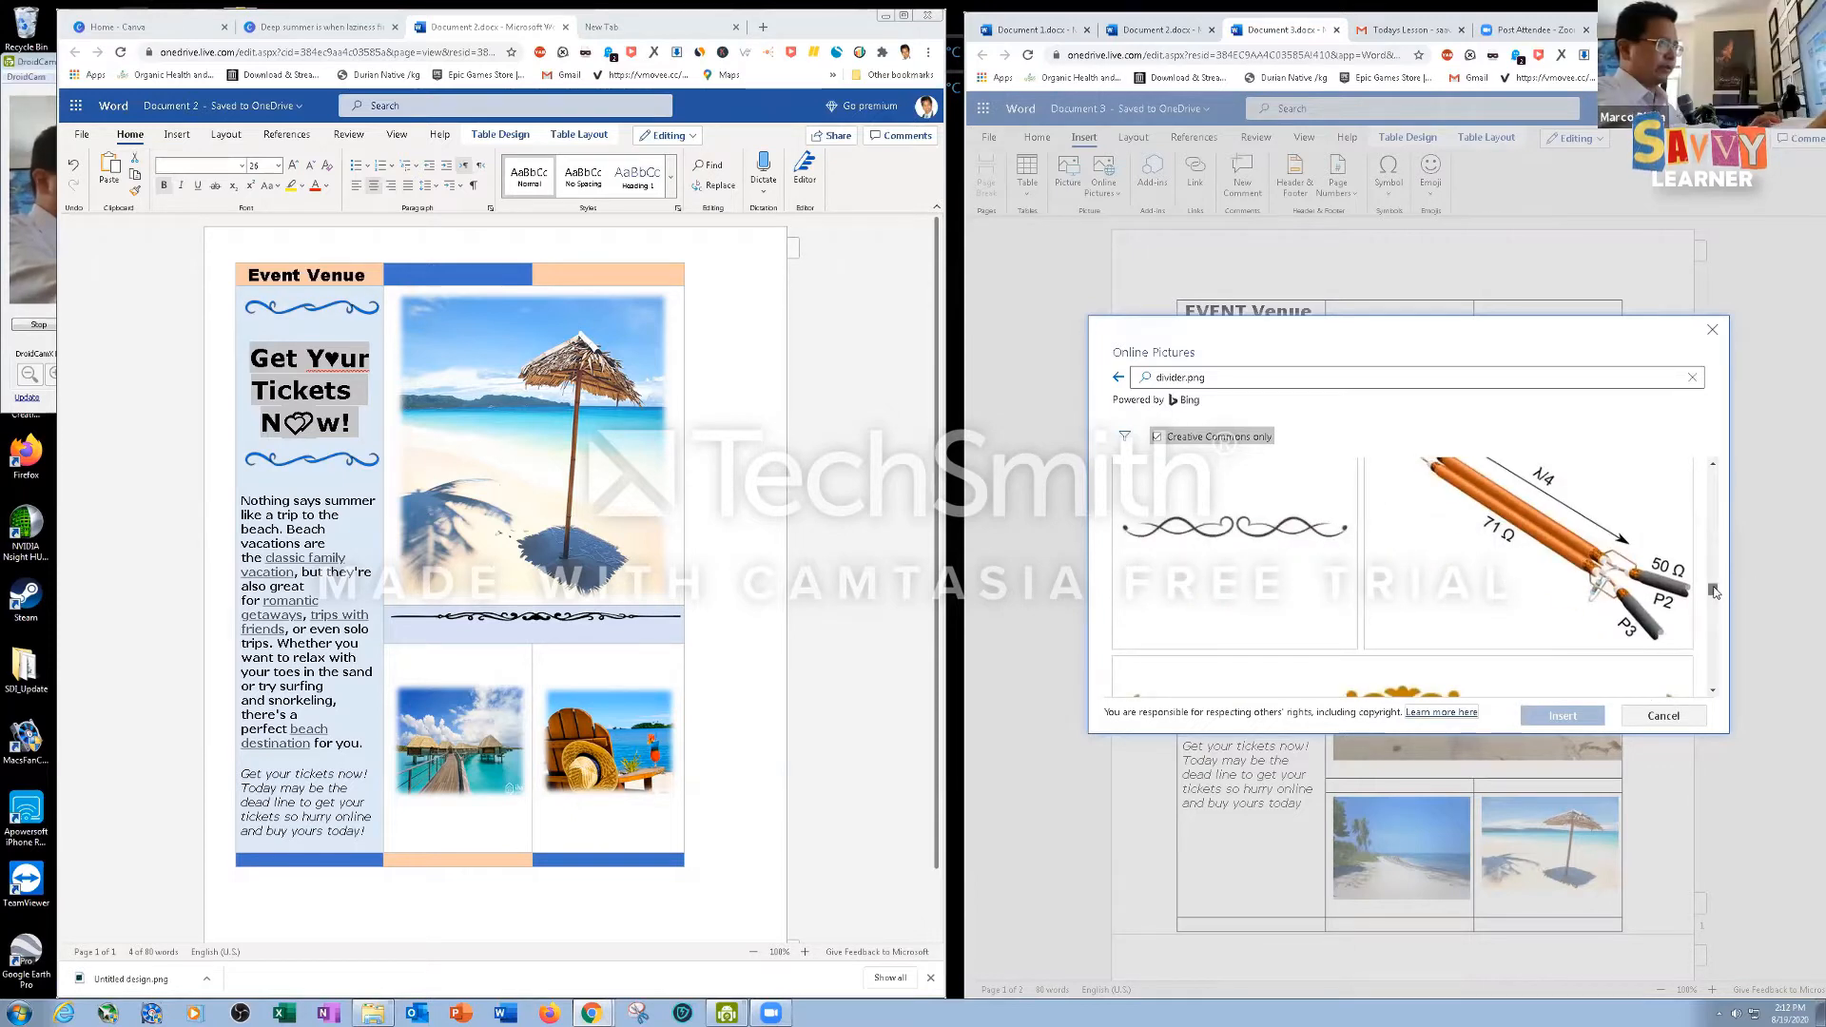
{"action": "left_click_drag", "start_coordinate": [1714, 592], "coordinate": [1715, 588]}
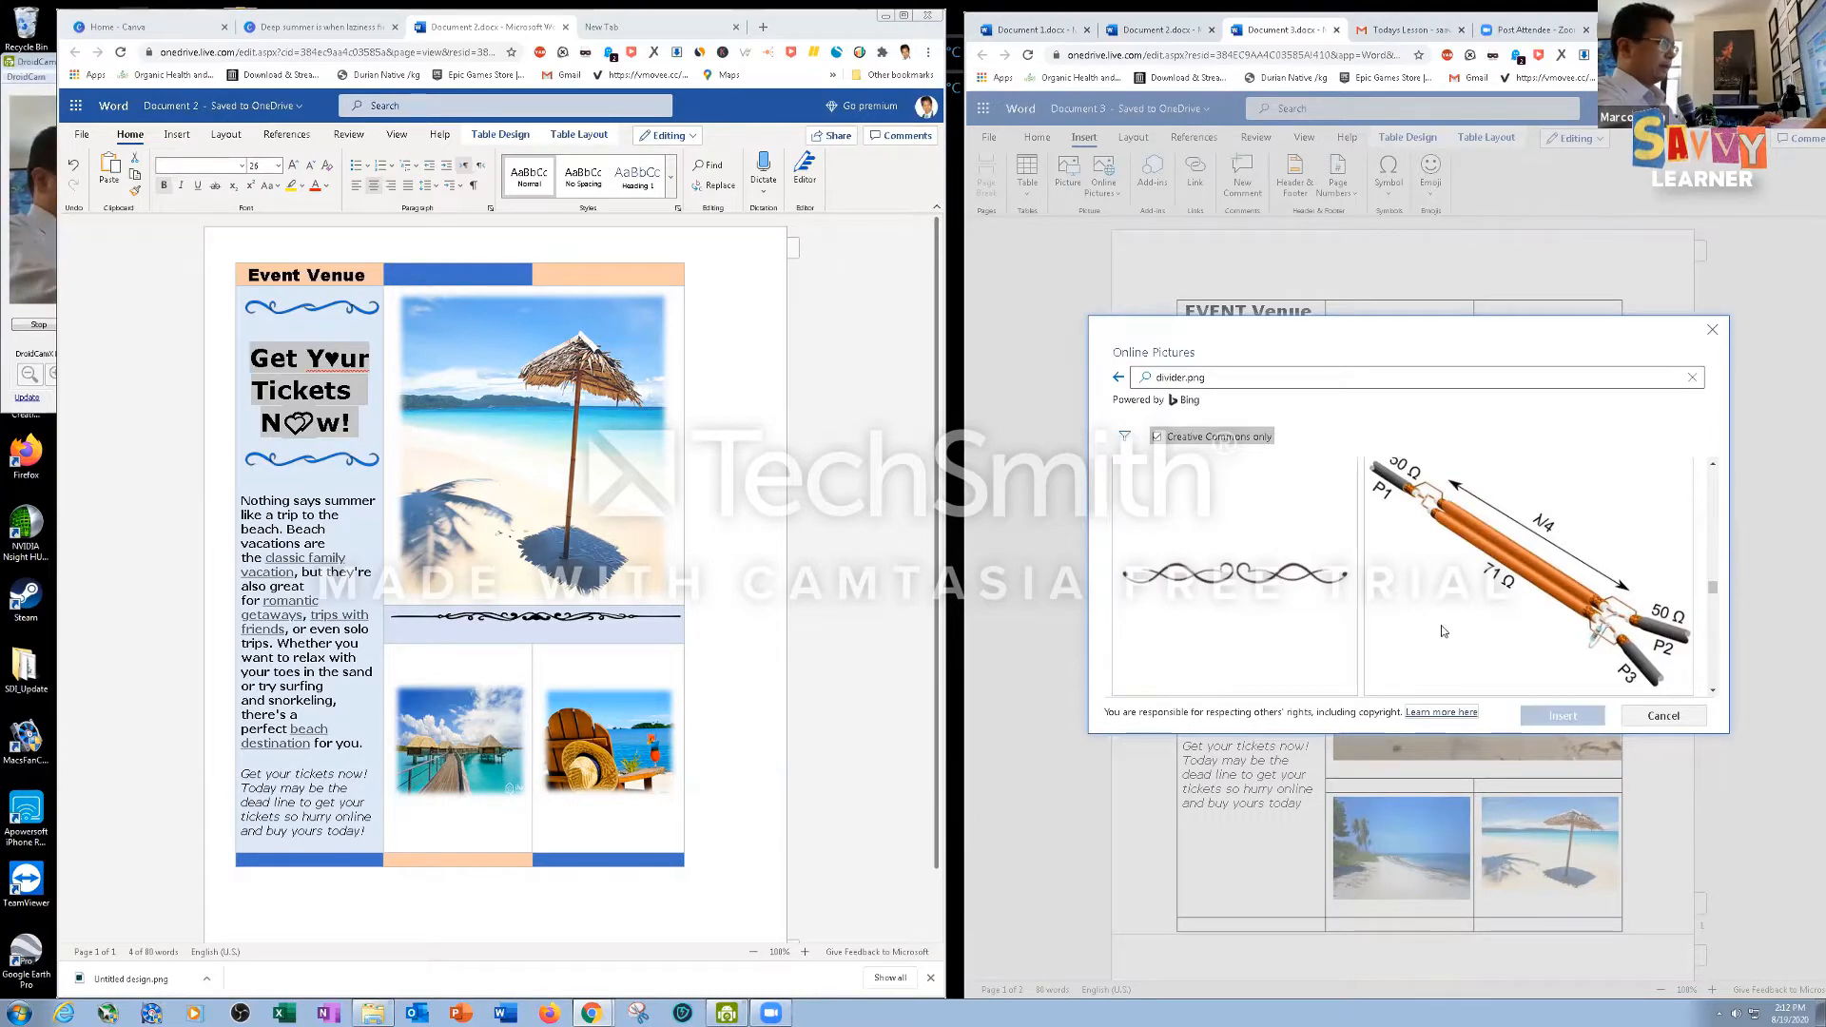
{"action": "double_click", "coordinate": [1234, 573]}
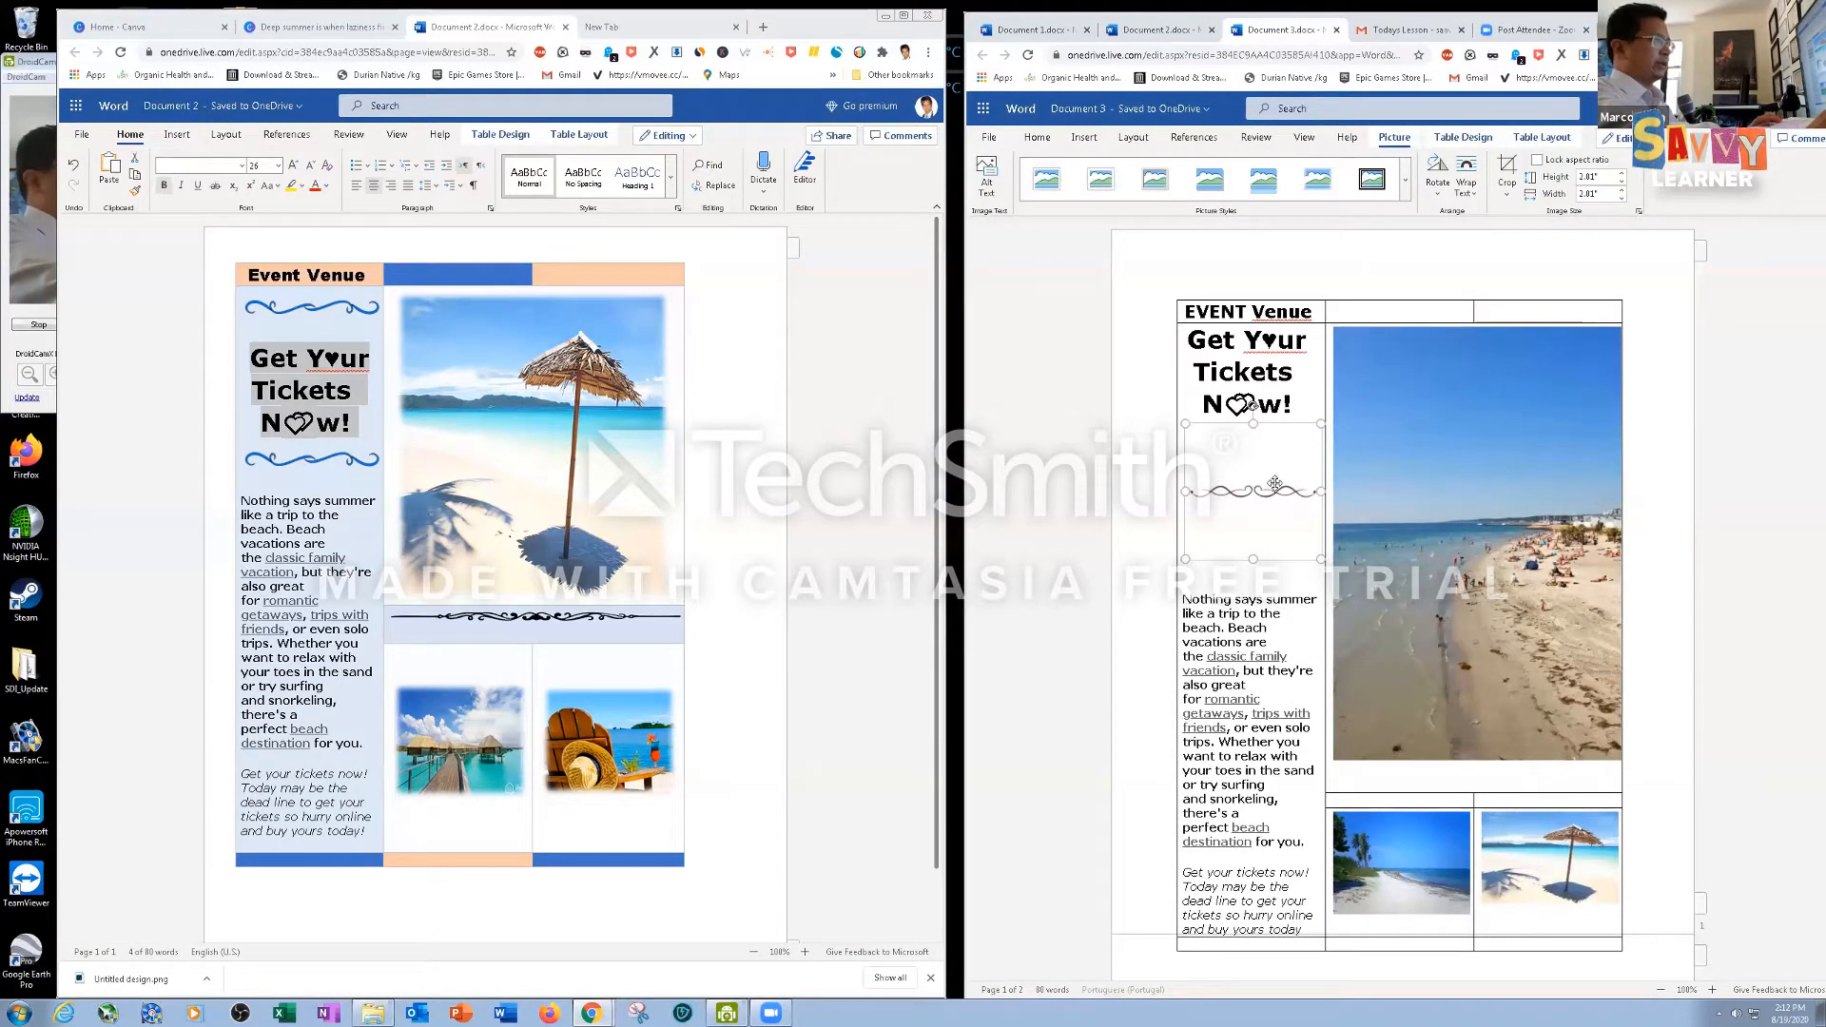
Crop the empty space above and below the curled-line divider so only a narrow strip around the ornament remains
{"action": "left_click", "coordinate": [1507, 169]}
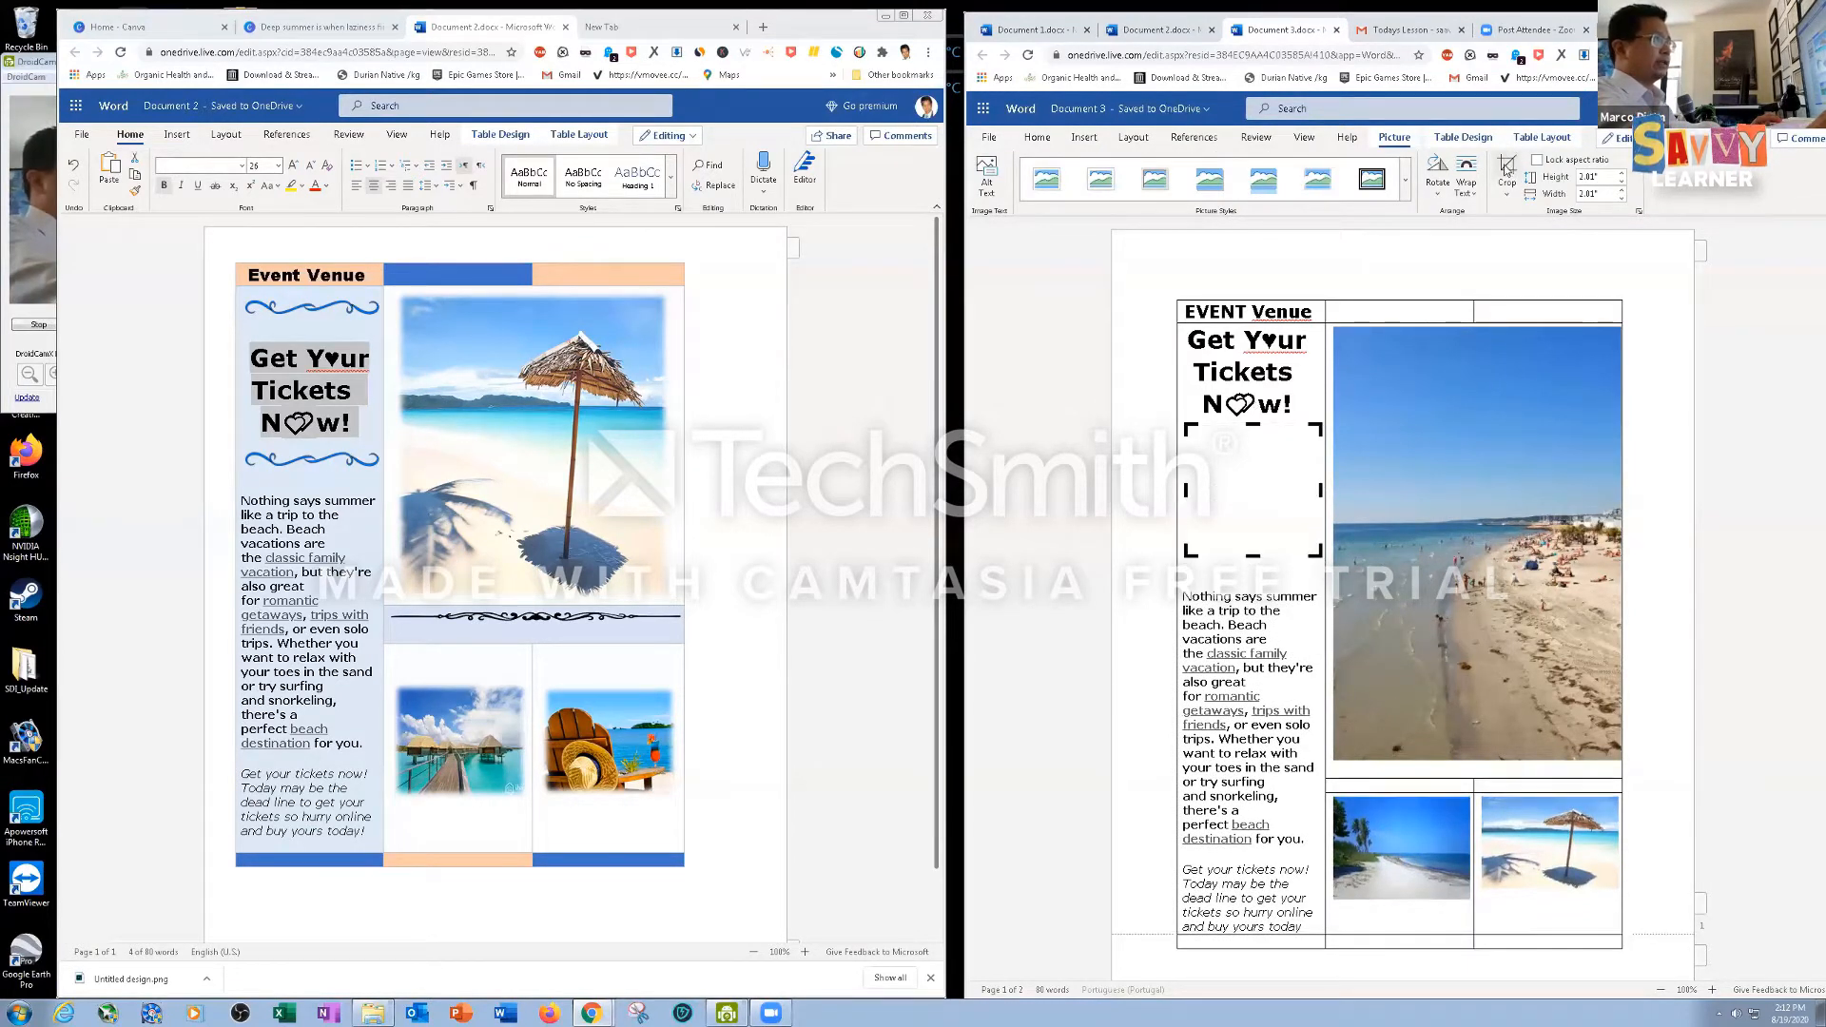
{"action": "left_click_drag", "start_coordinate": [1254, 428], "coordinate": [1258, 479]}
{"action": "left_click_drag", "start_coordinate": [1249, 553], "coordinate": [1242, 494]}
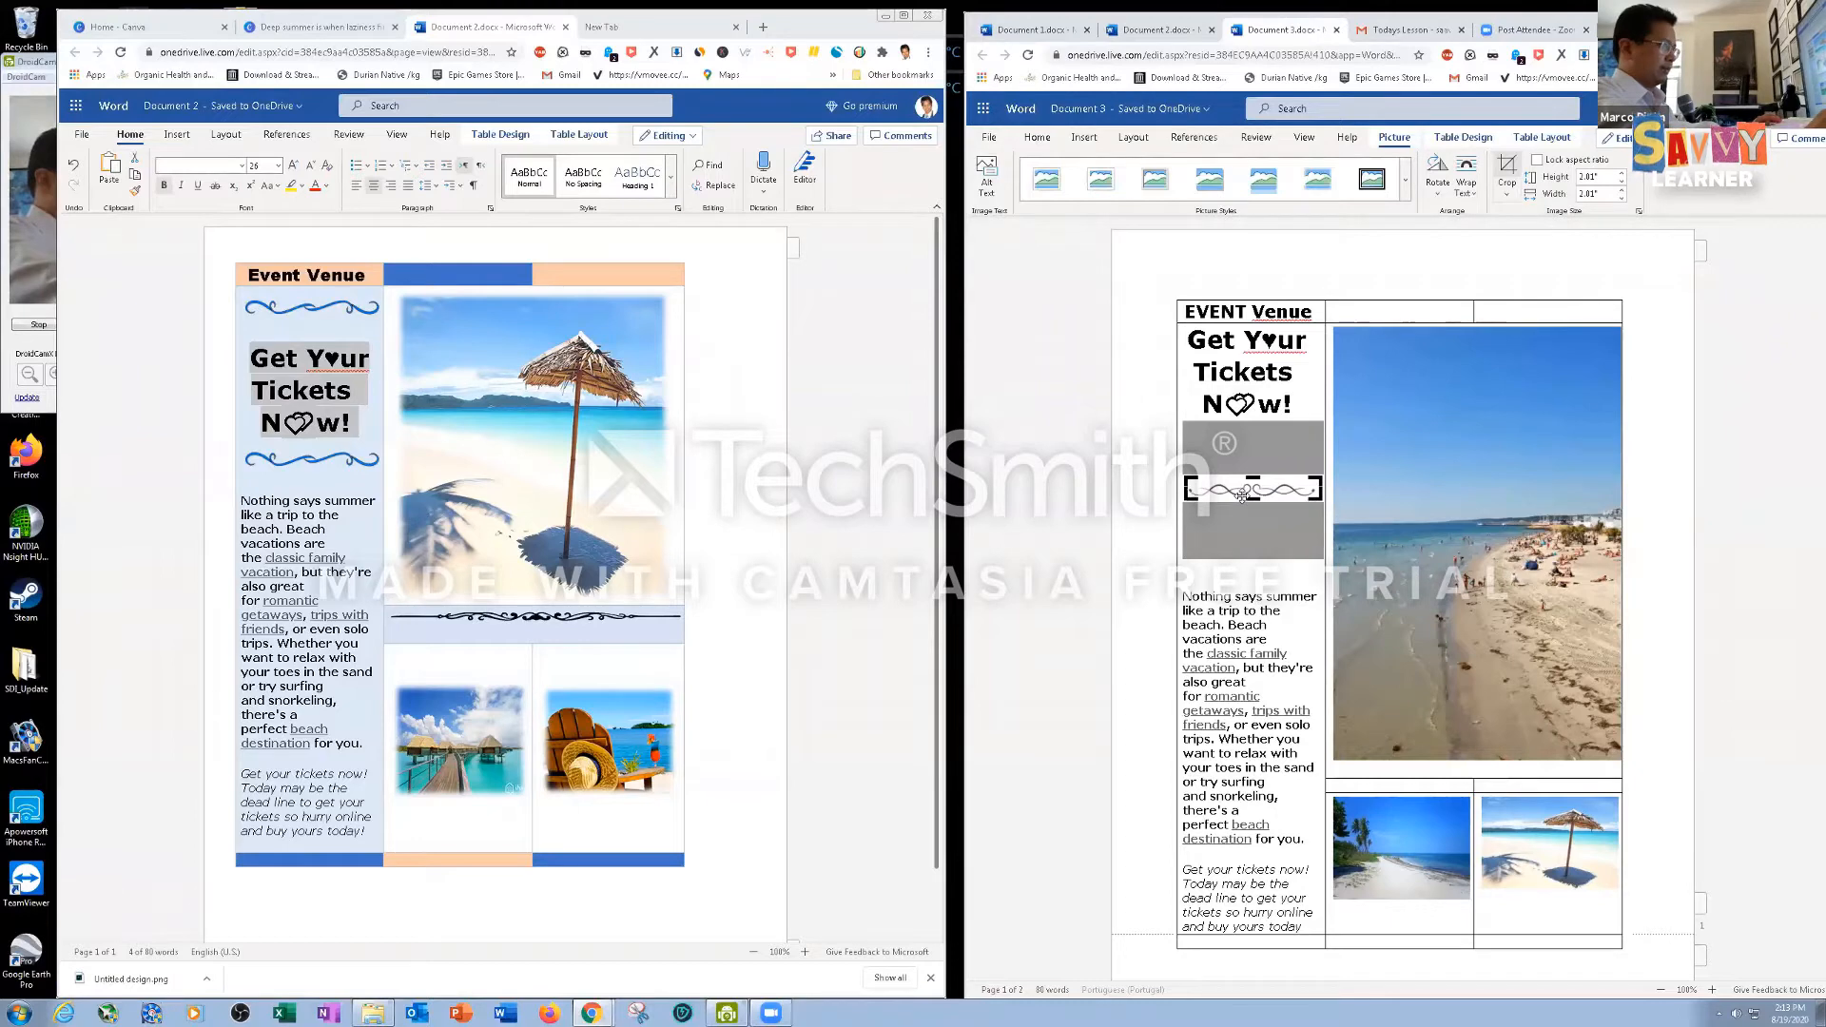
{"action": "left_click", "coordinate": [1194, 504]}
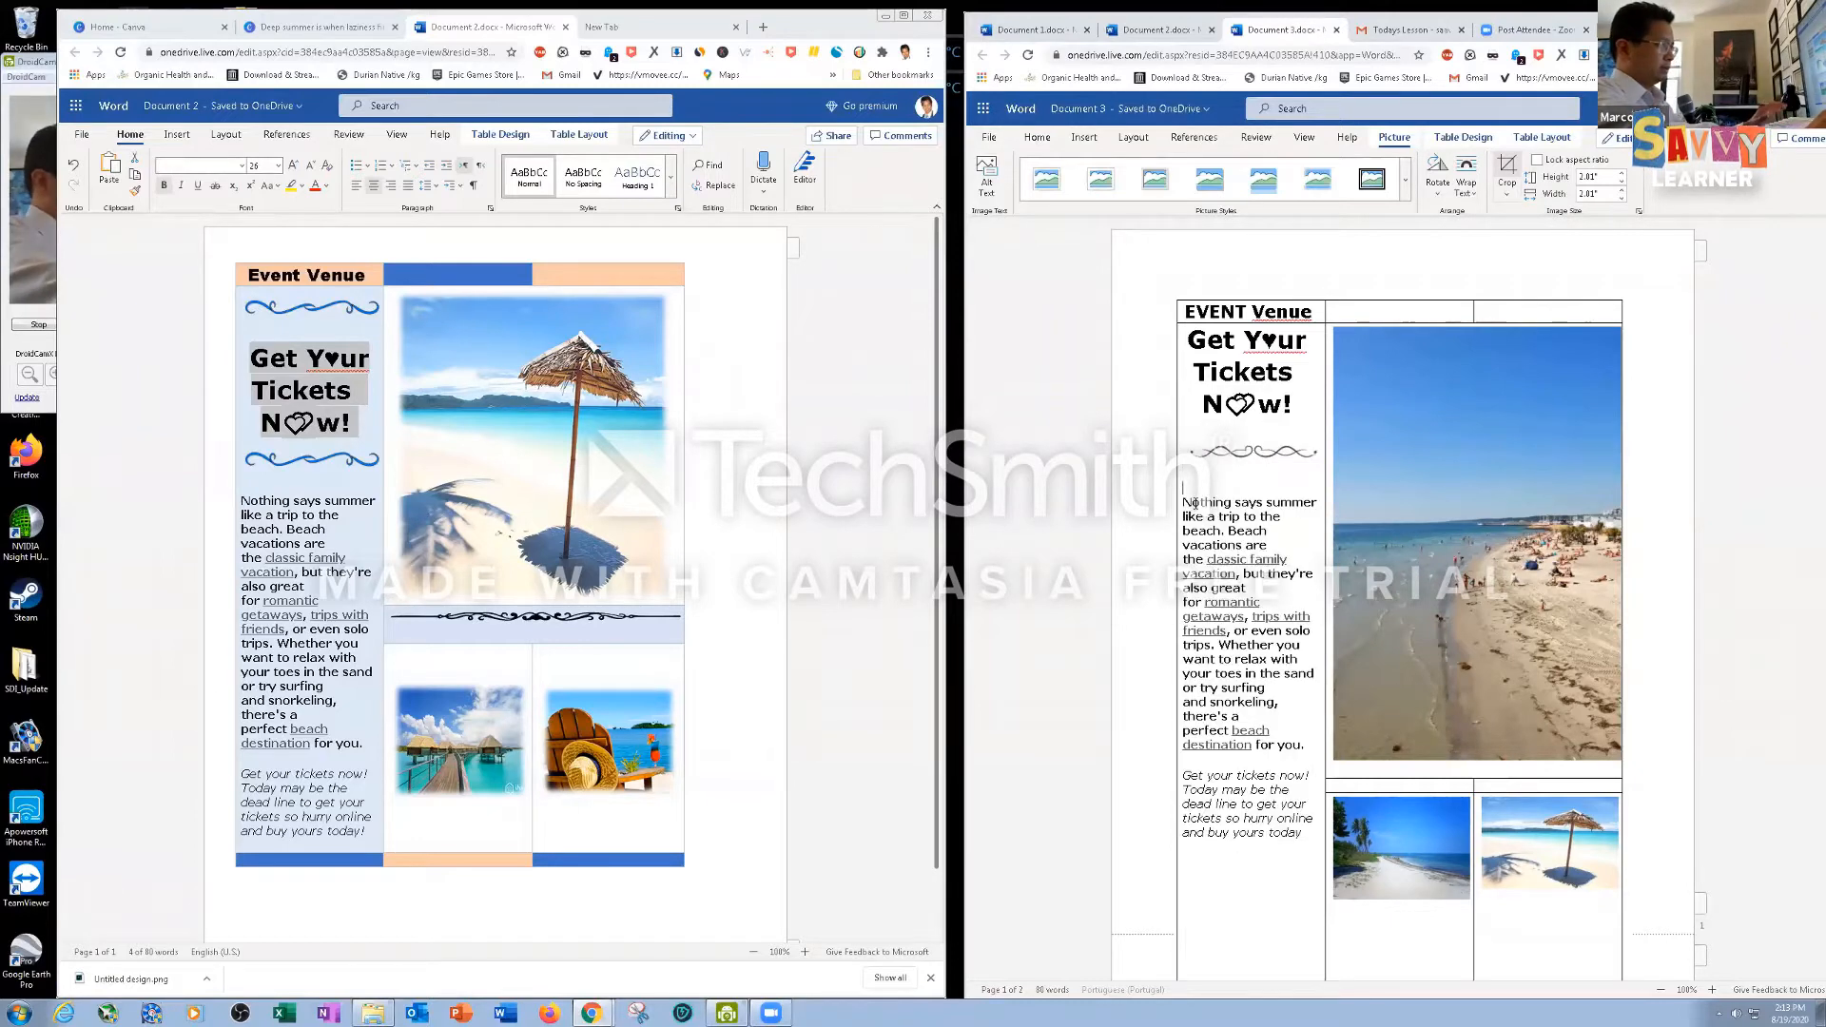
Copy the cropped divider onto its own line above the "Get Your Tickets Now!" heading and tidy the spacing around it
{"action": "left_click", "coordinate": [1239, 453]}
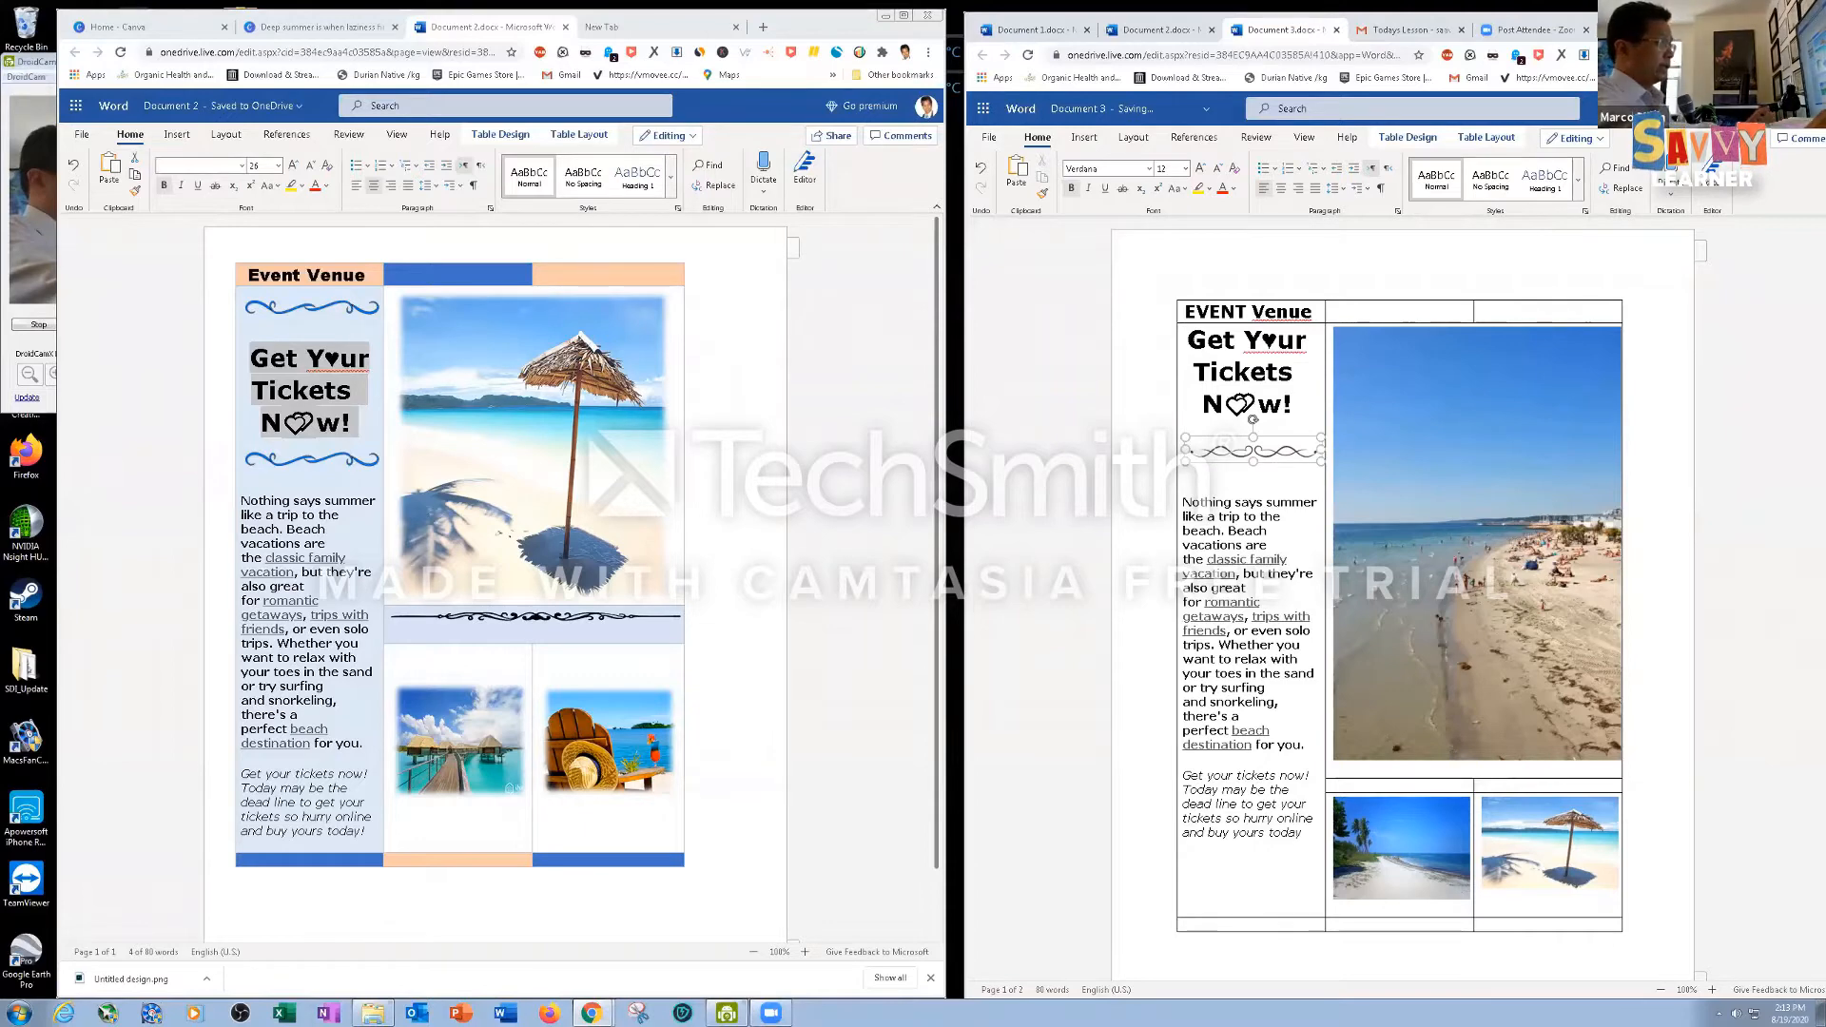
{"action": "left_click", "coordinate": [1187, 340]}
{"action": "key", "text": "Return"}
{"action": "key", "text": "Return"}
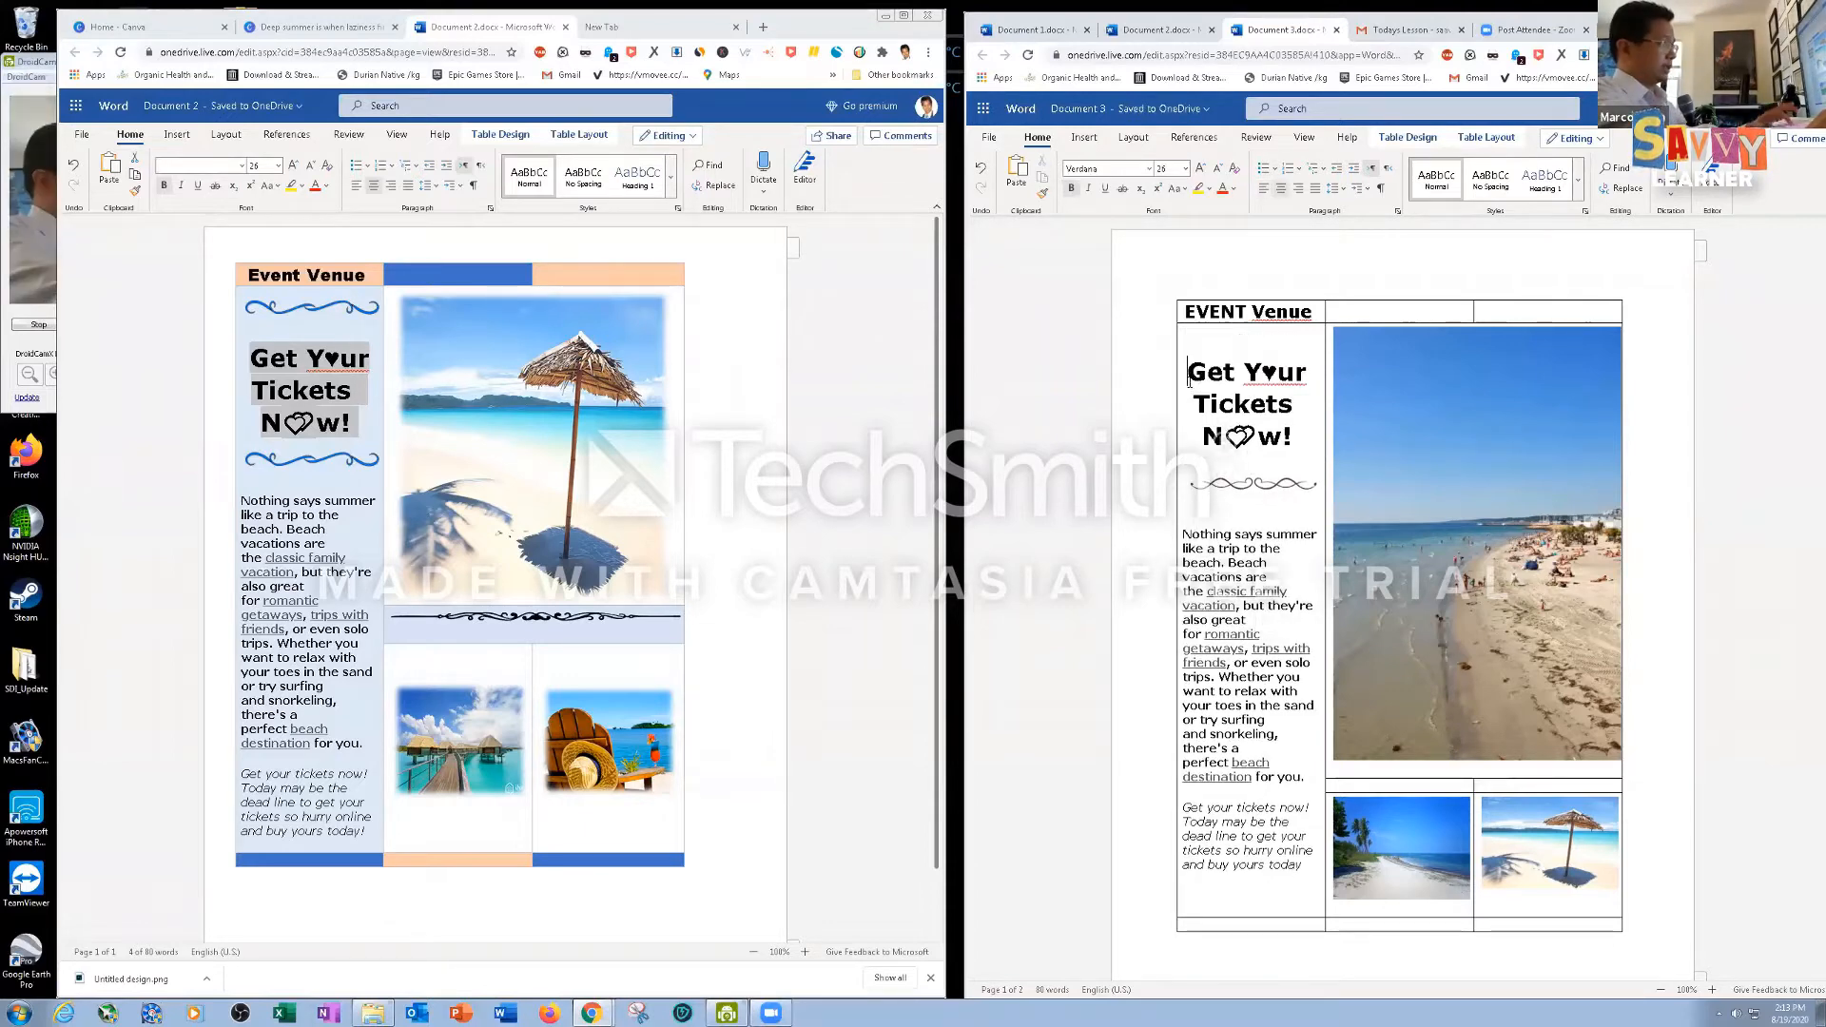
{"action": "key", "text": "ctrl+v"}
{"action": "left_click", "coordinate": [1206, 362]}
{"action": "key", "text": "Delete"}
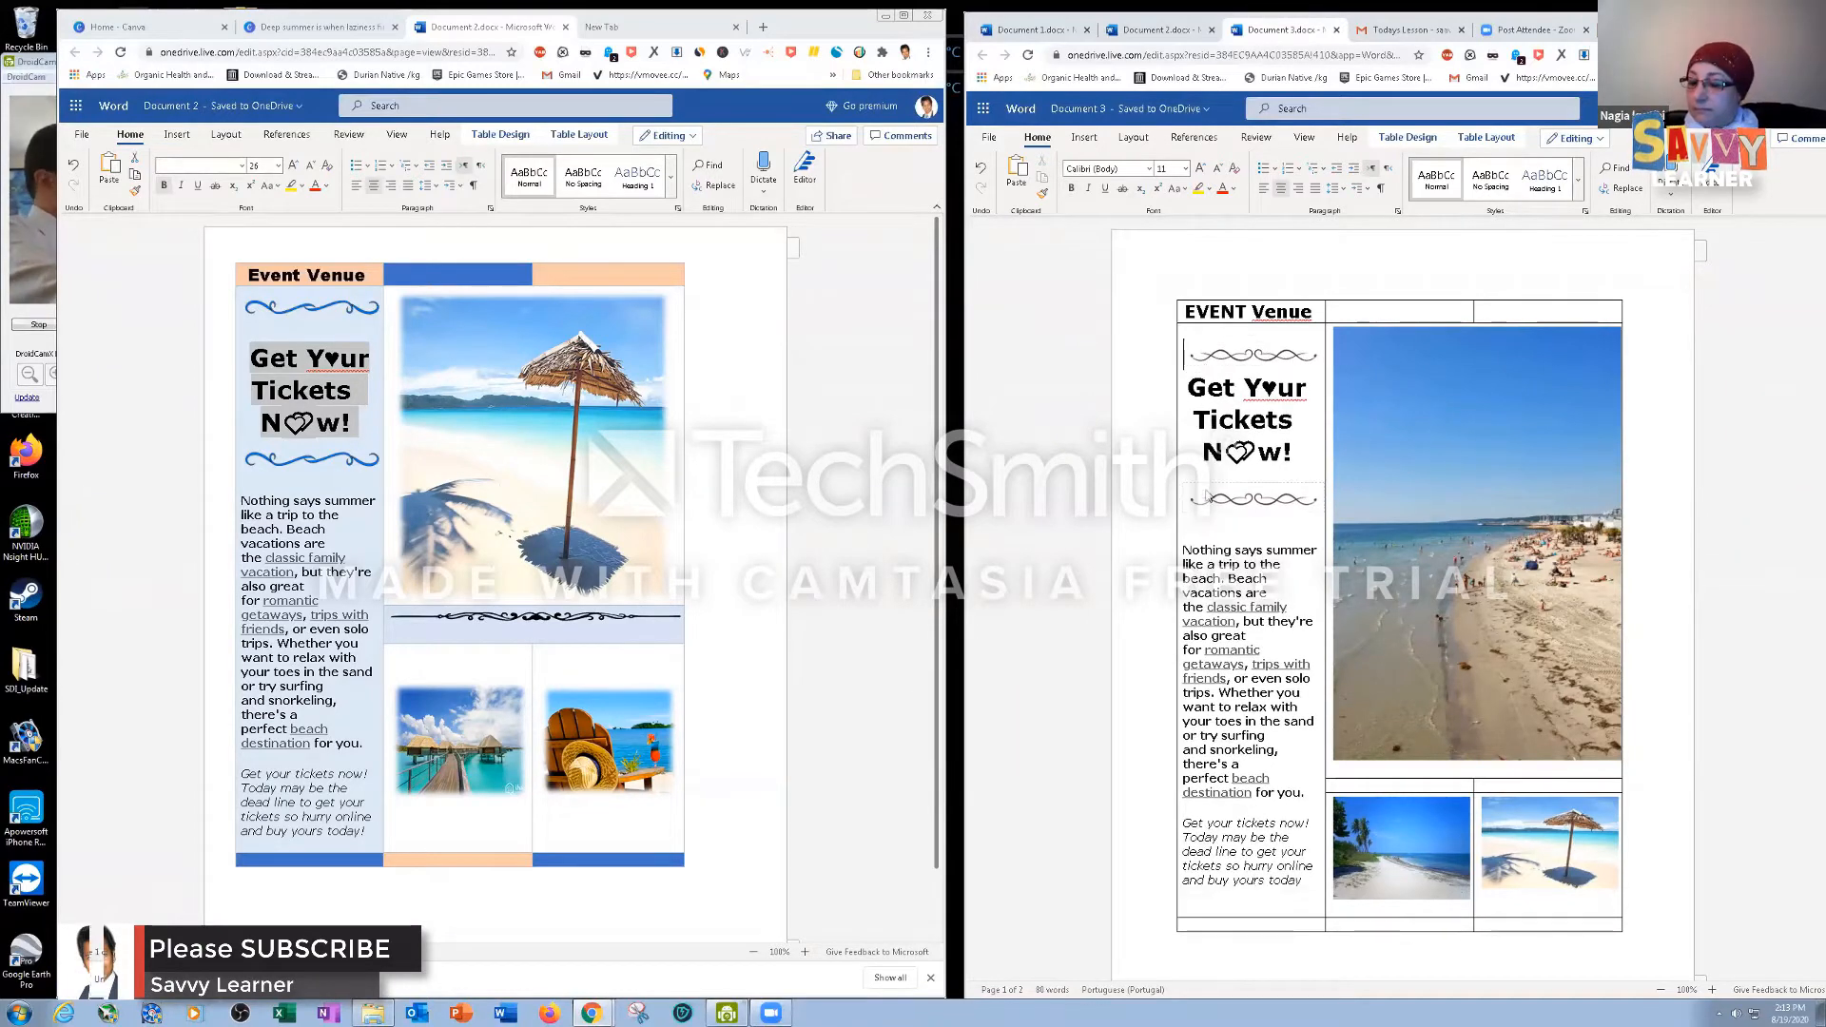
{"action": "left_click", "coordinate": [1192, 518]}
{"action": "key", "text": "BackSpace"}
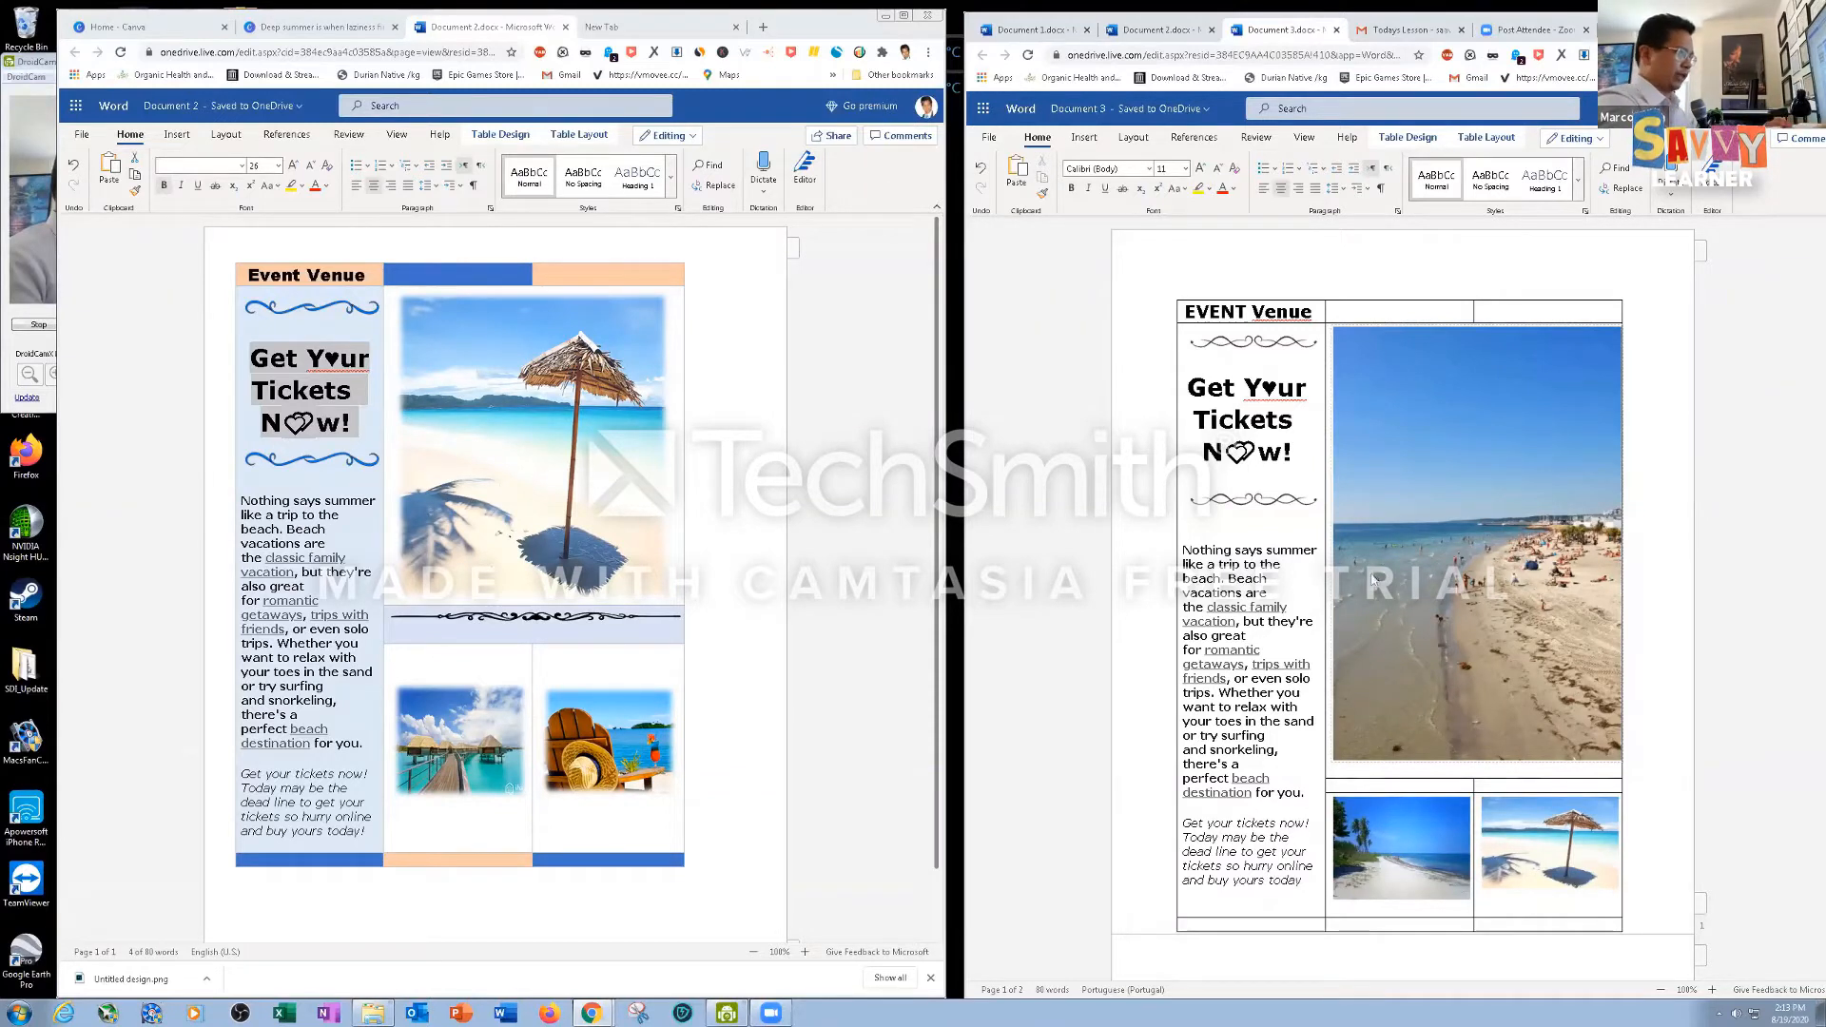
Apply the soft-edged rectangle picture style to the tall shoreline picture in the merged cell
{"action": "left_click", "coordinate": [1401, 844]}
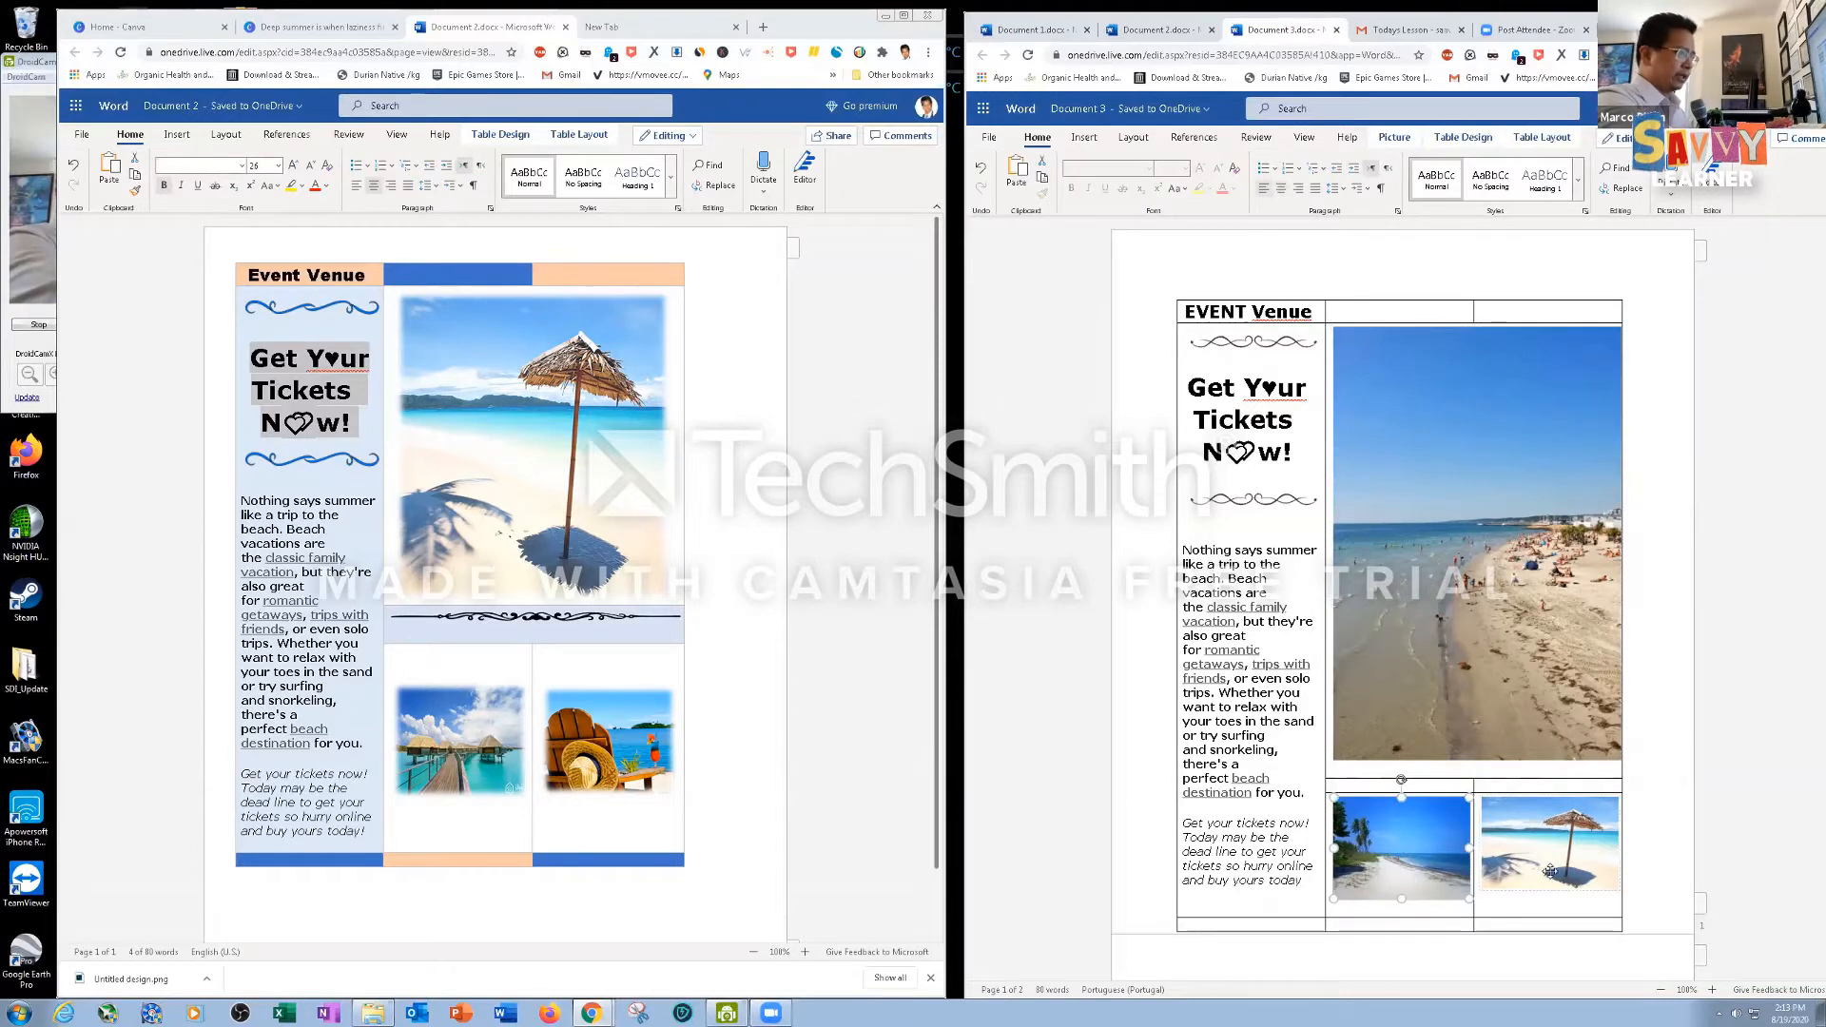
{"action": "left_click", "coordinate": [1455, 535]}
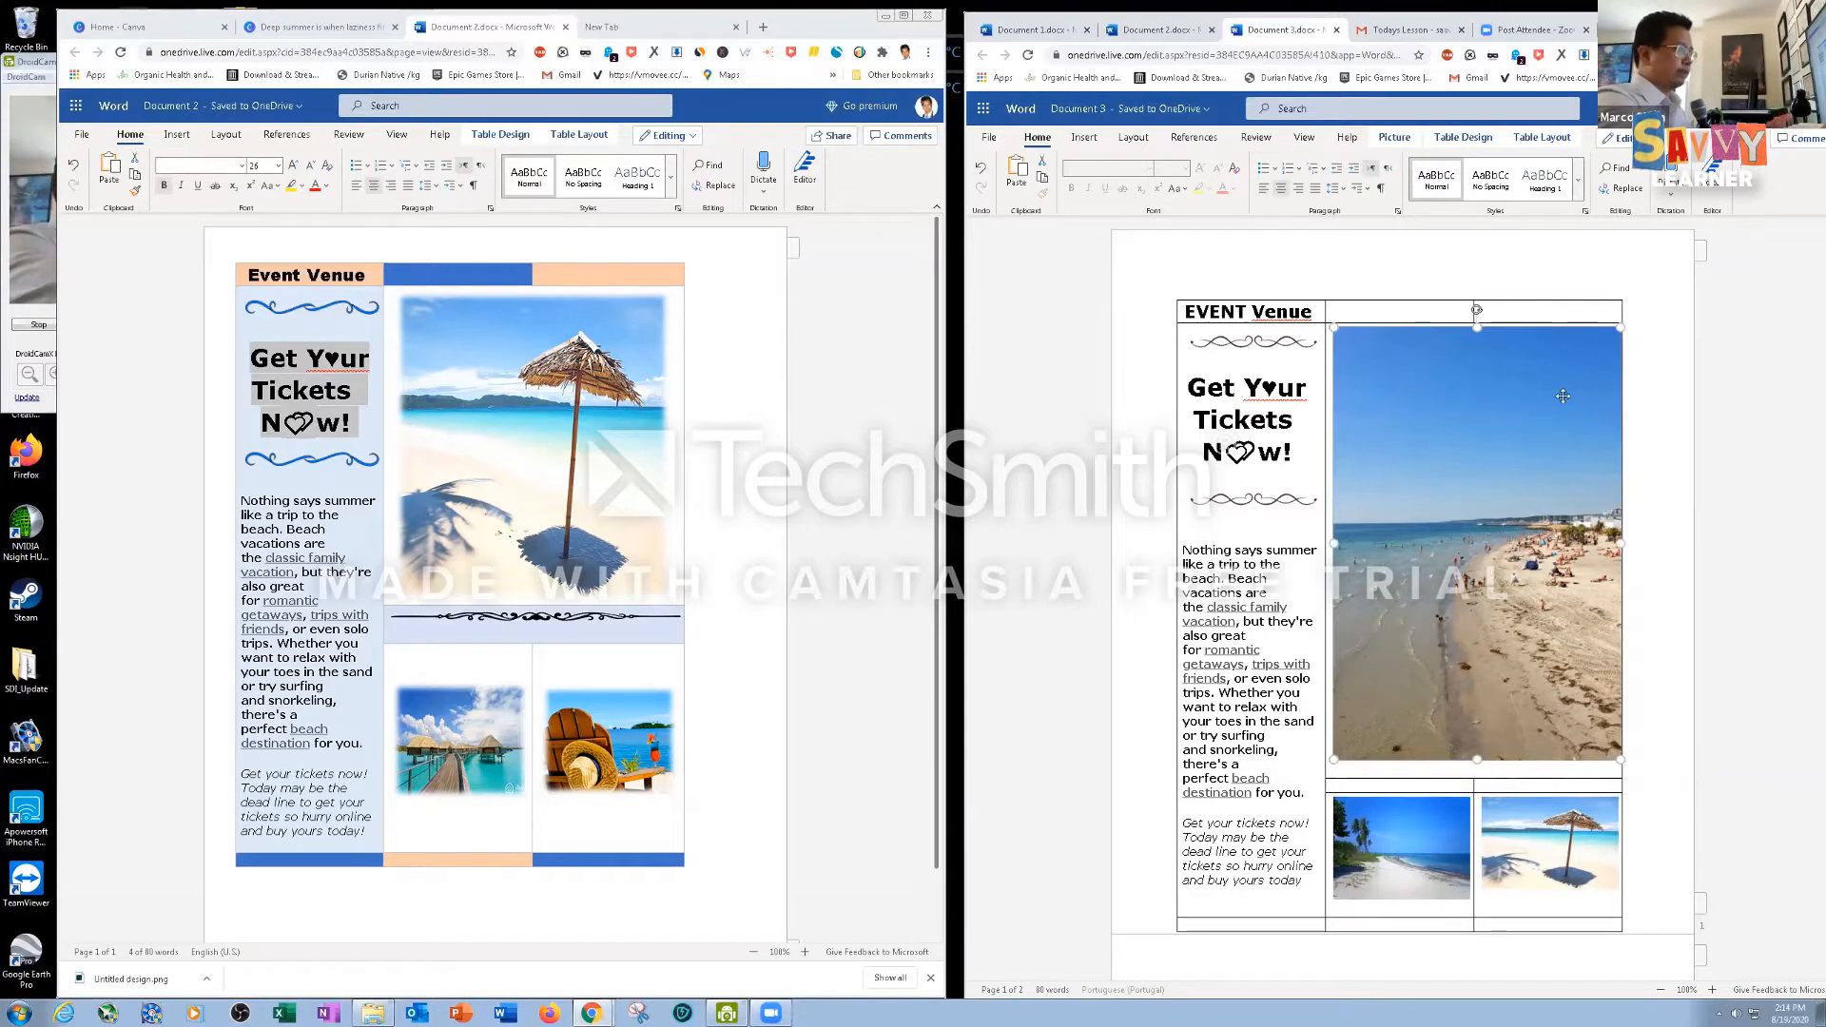
{"action": "left_click", "coordinate": [1402, 141]}
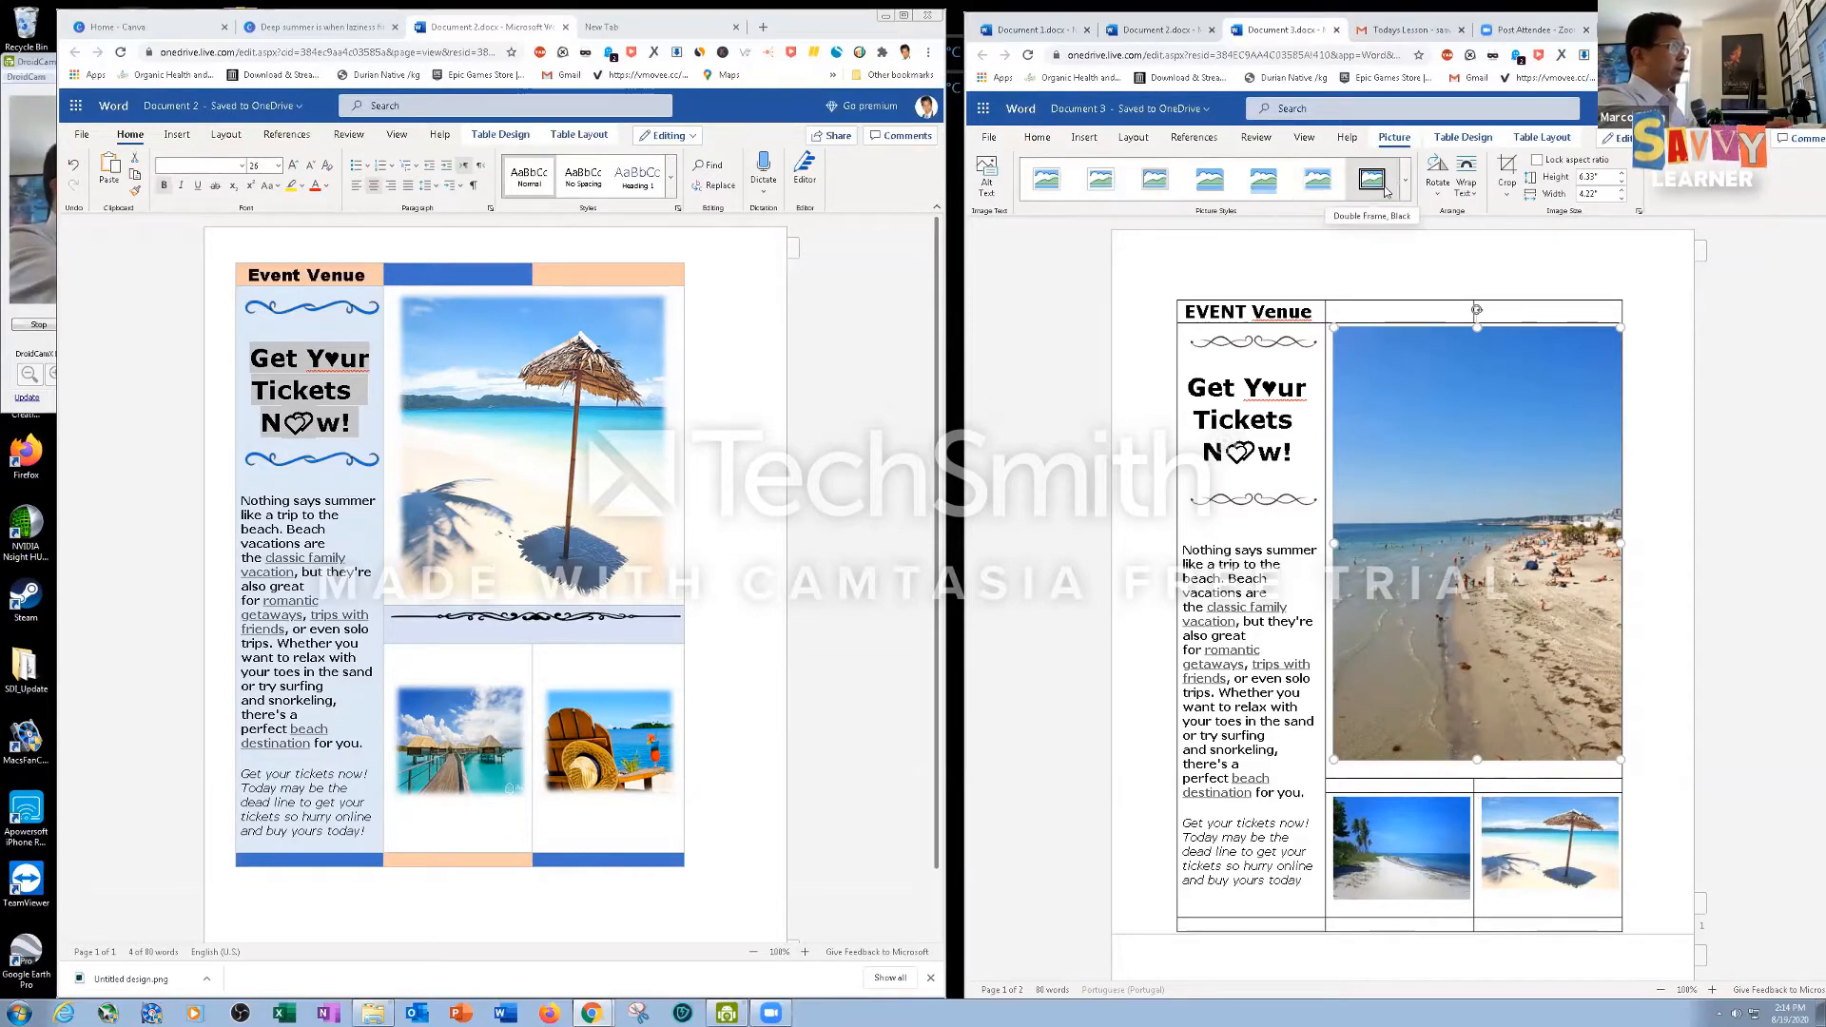
{"action": "left_click", "coordinate": [1405, 180]}
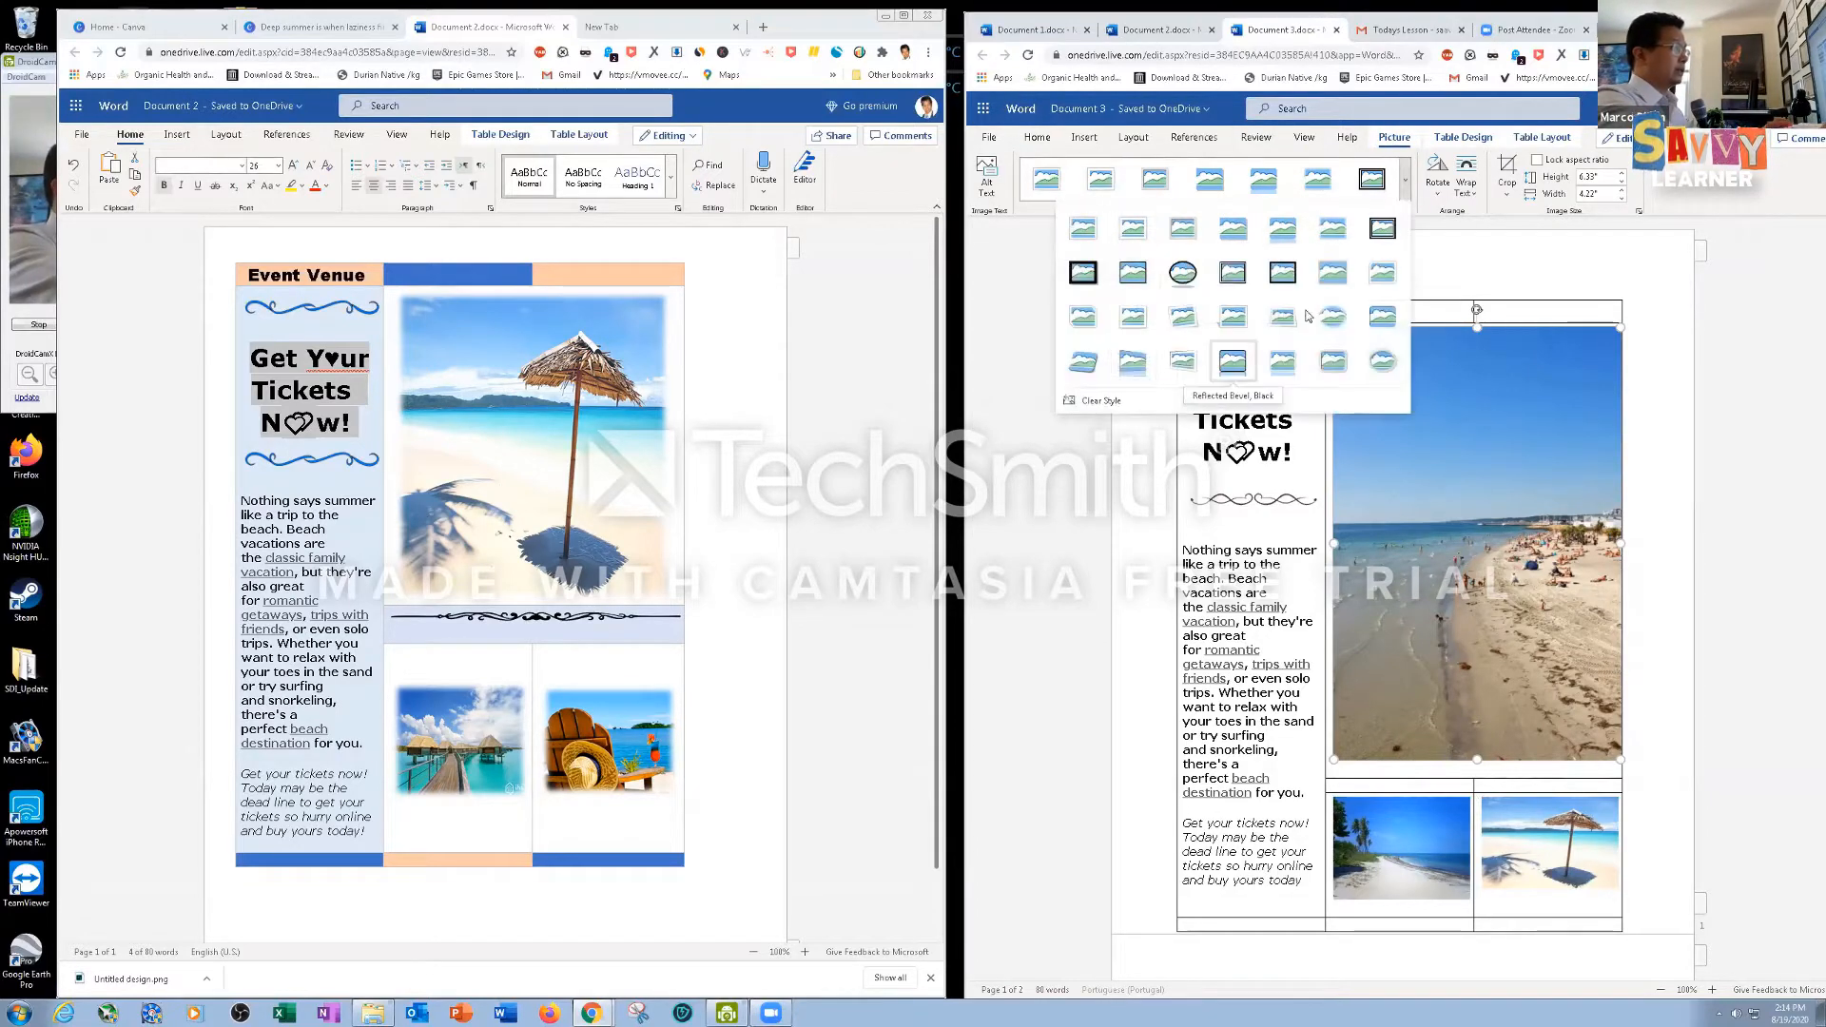
{"action": "left_click", "coordinate": [1329, 191]}
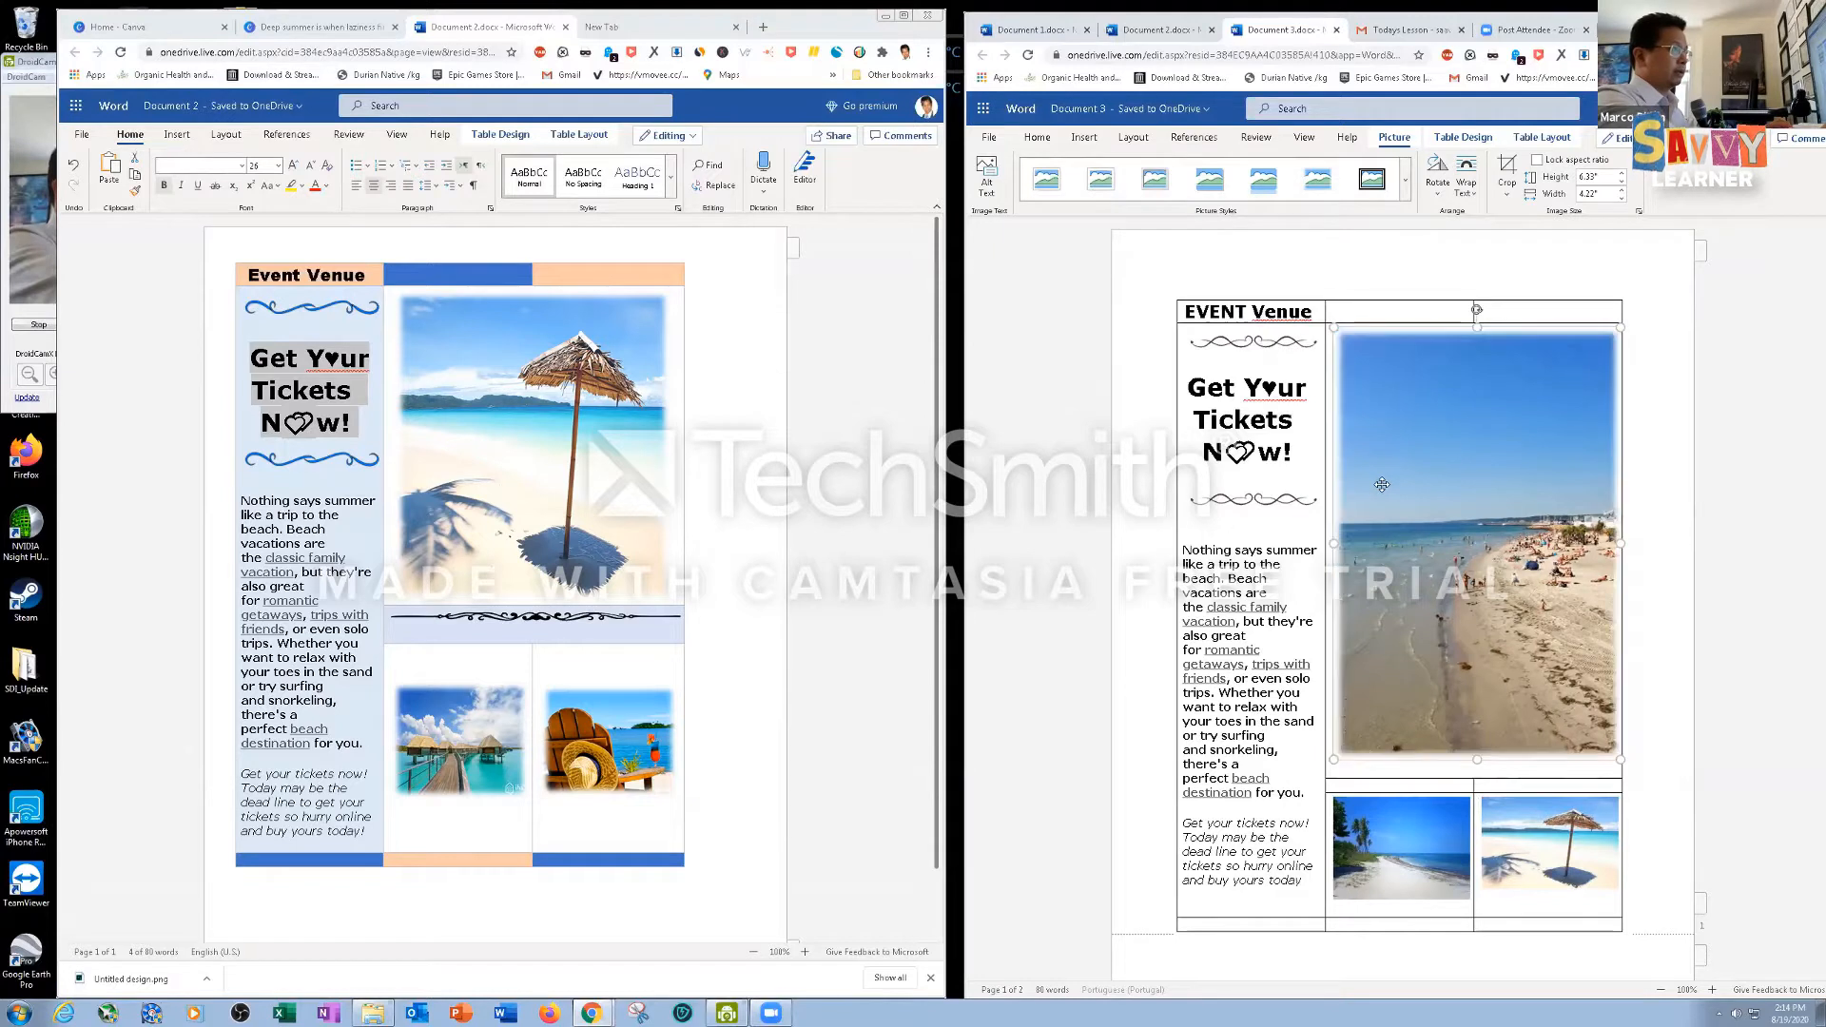
Apply the same soft-edged picture style to the small palm beach and straw umbrella pictures in the fourth row
{"action": "left_click", "coordinate": [1401, 846]}
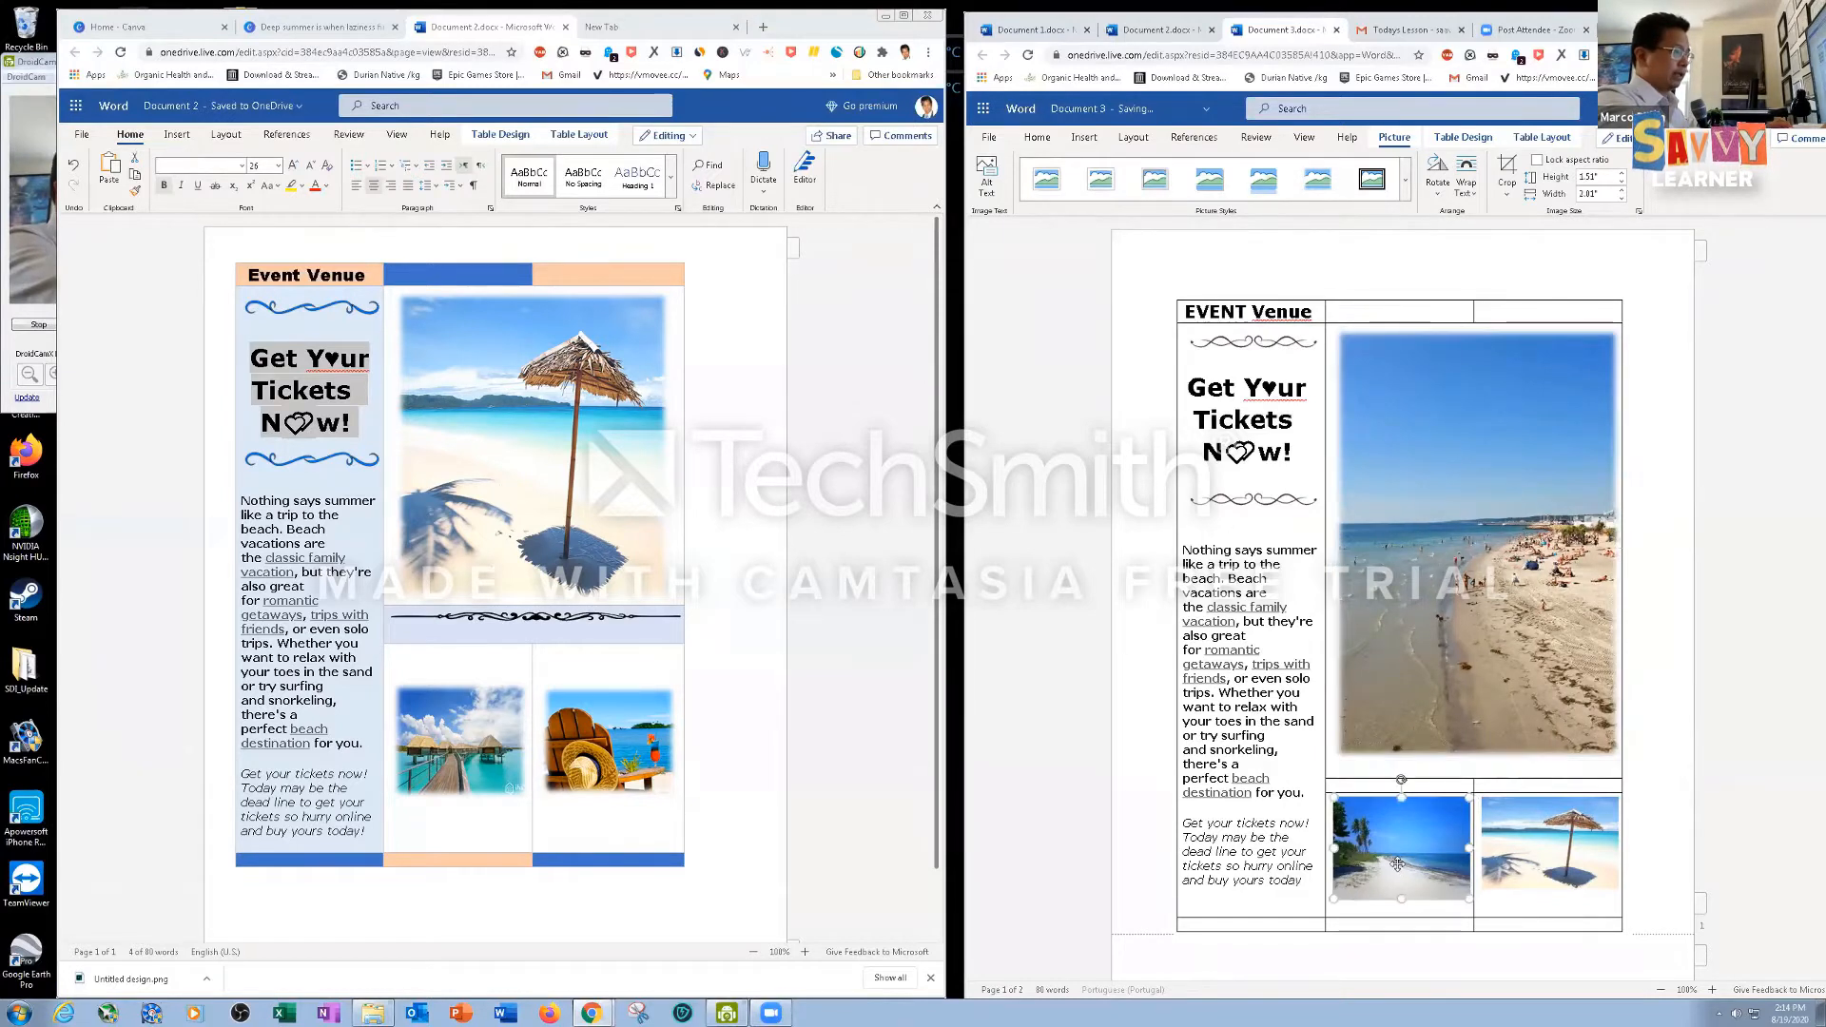
{"action": "left_click", "coordinate": [1318, 181]}
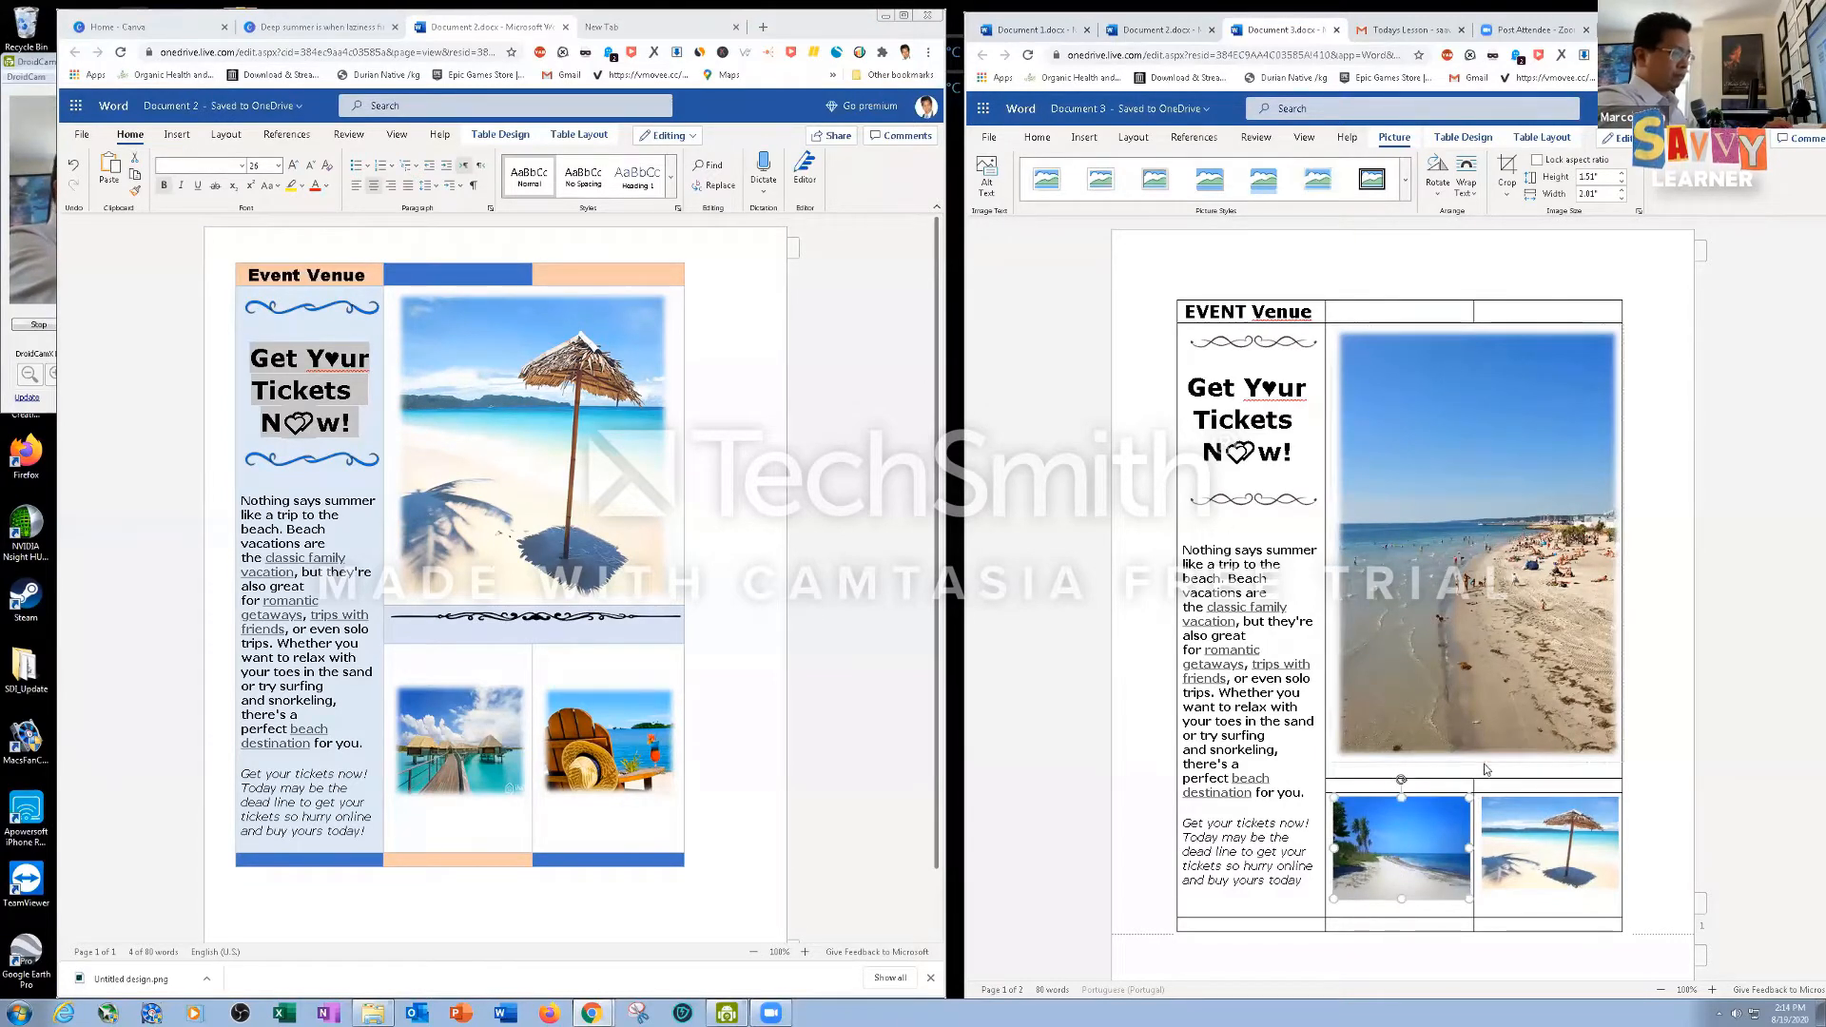
{"action": "left_click", "coordinate": [1569, 879]}
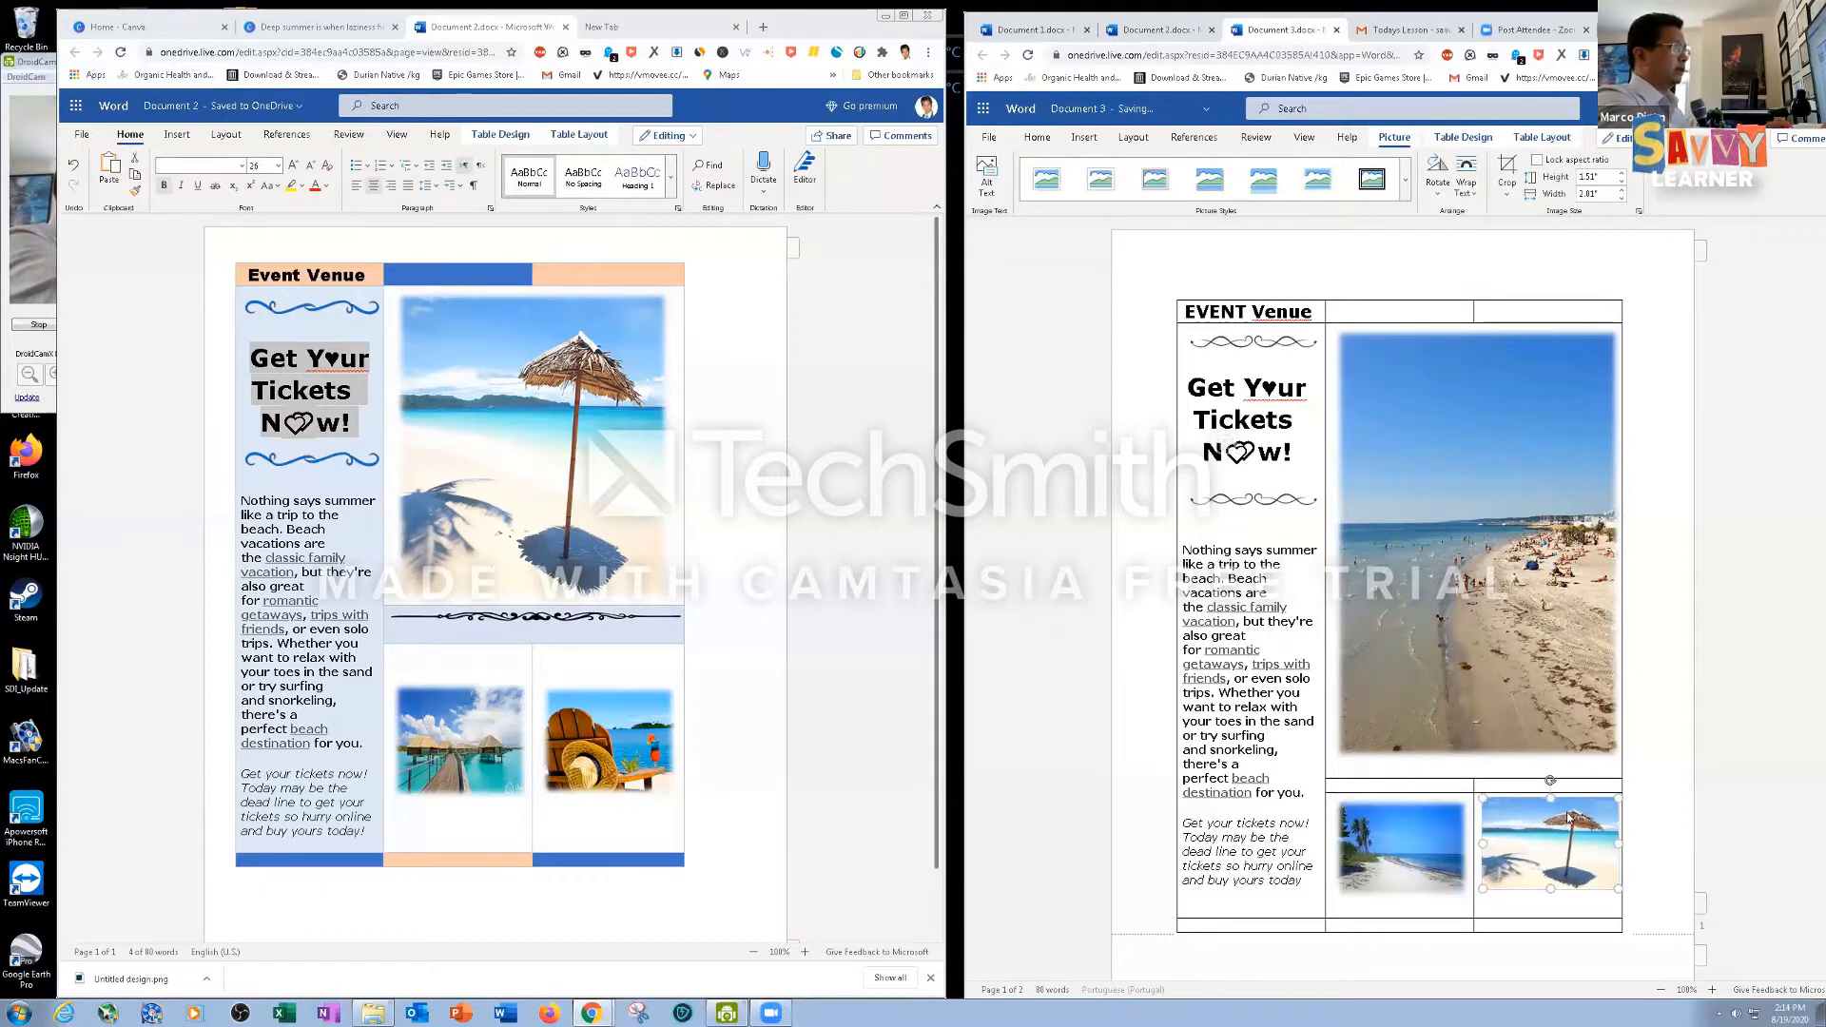
{"action": "left_click", "coordinate": [1715, 697]}
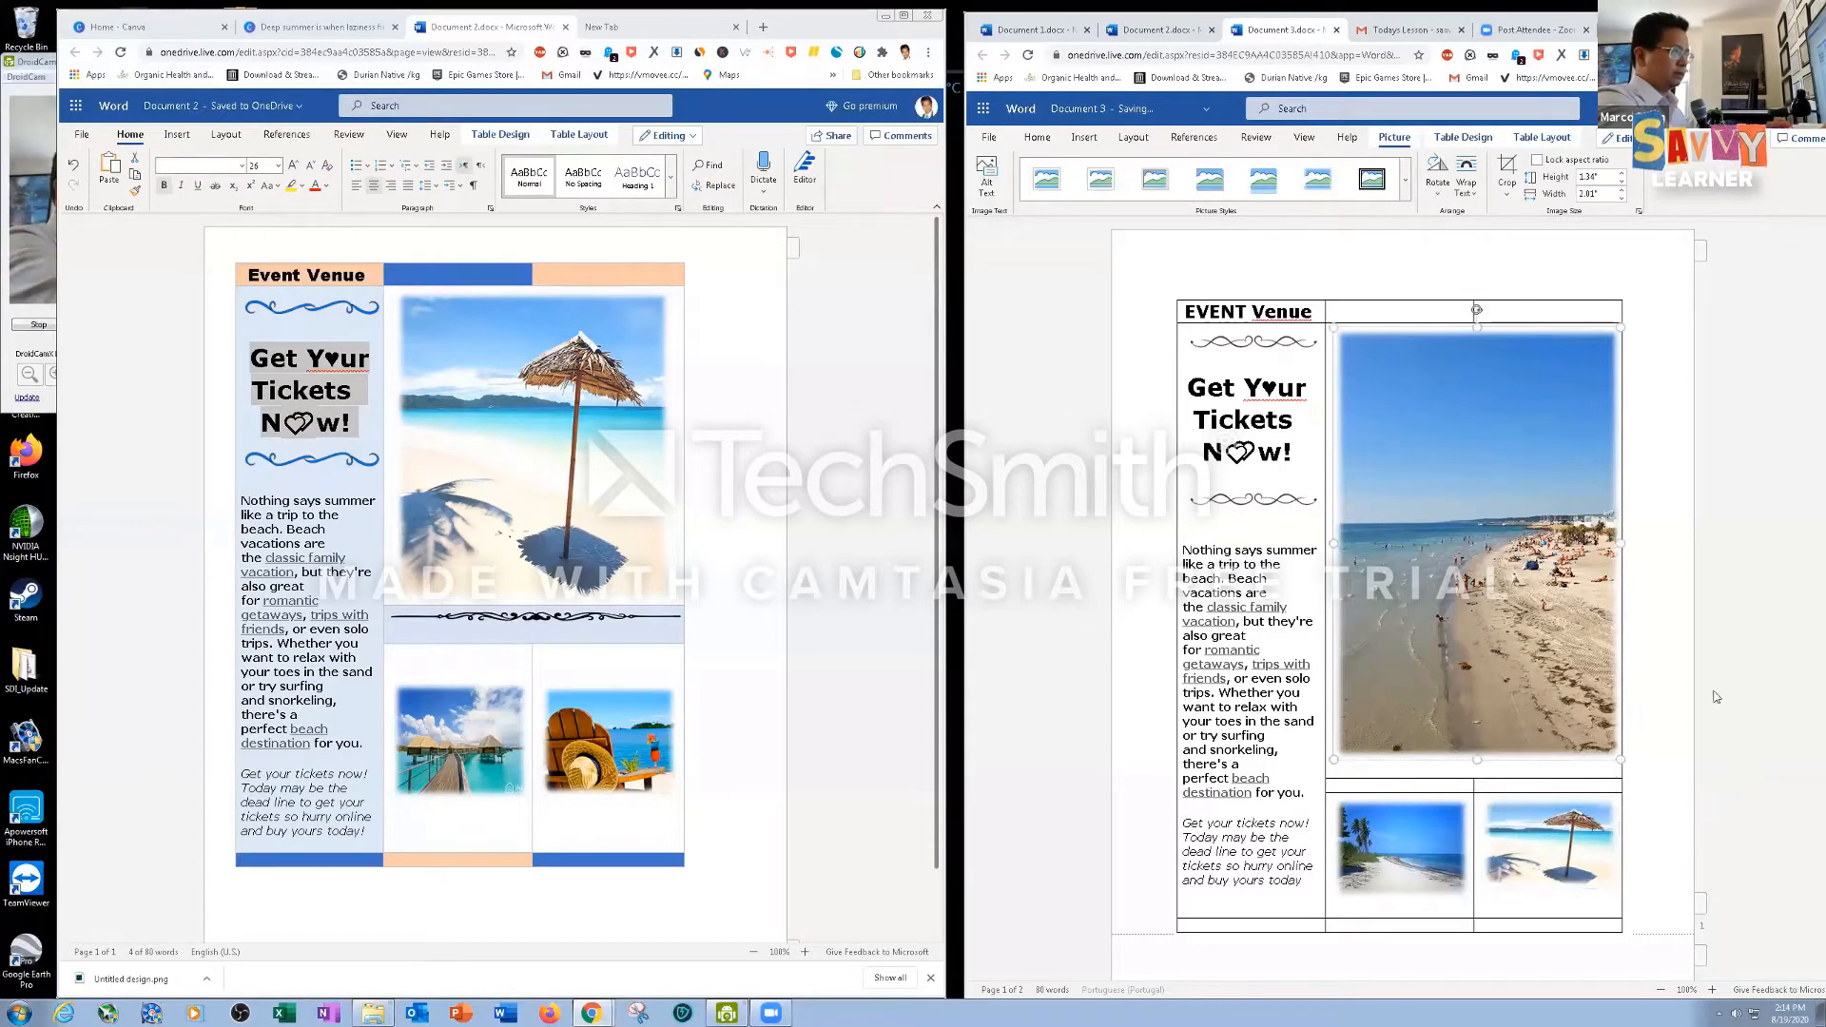
{"action": "left_click", "coordinate": [1239, 530]}
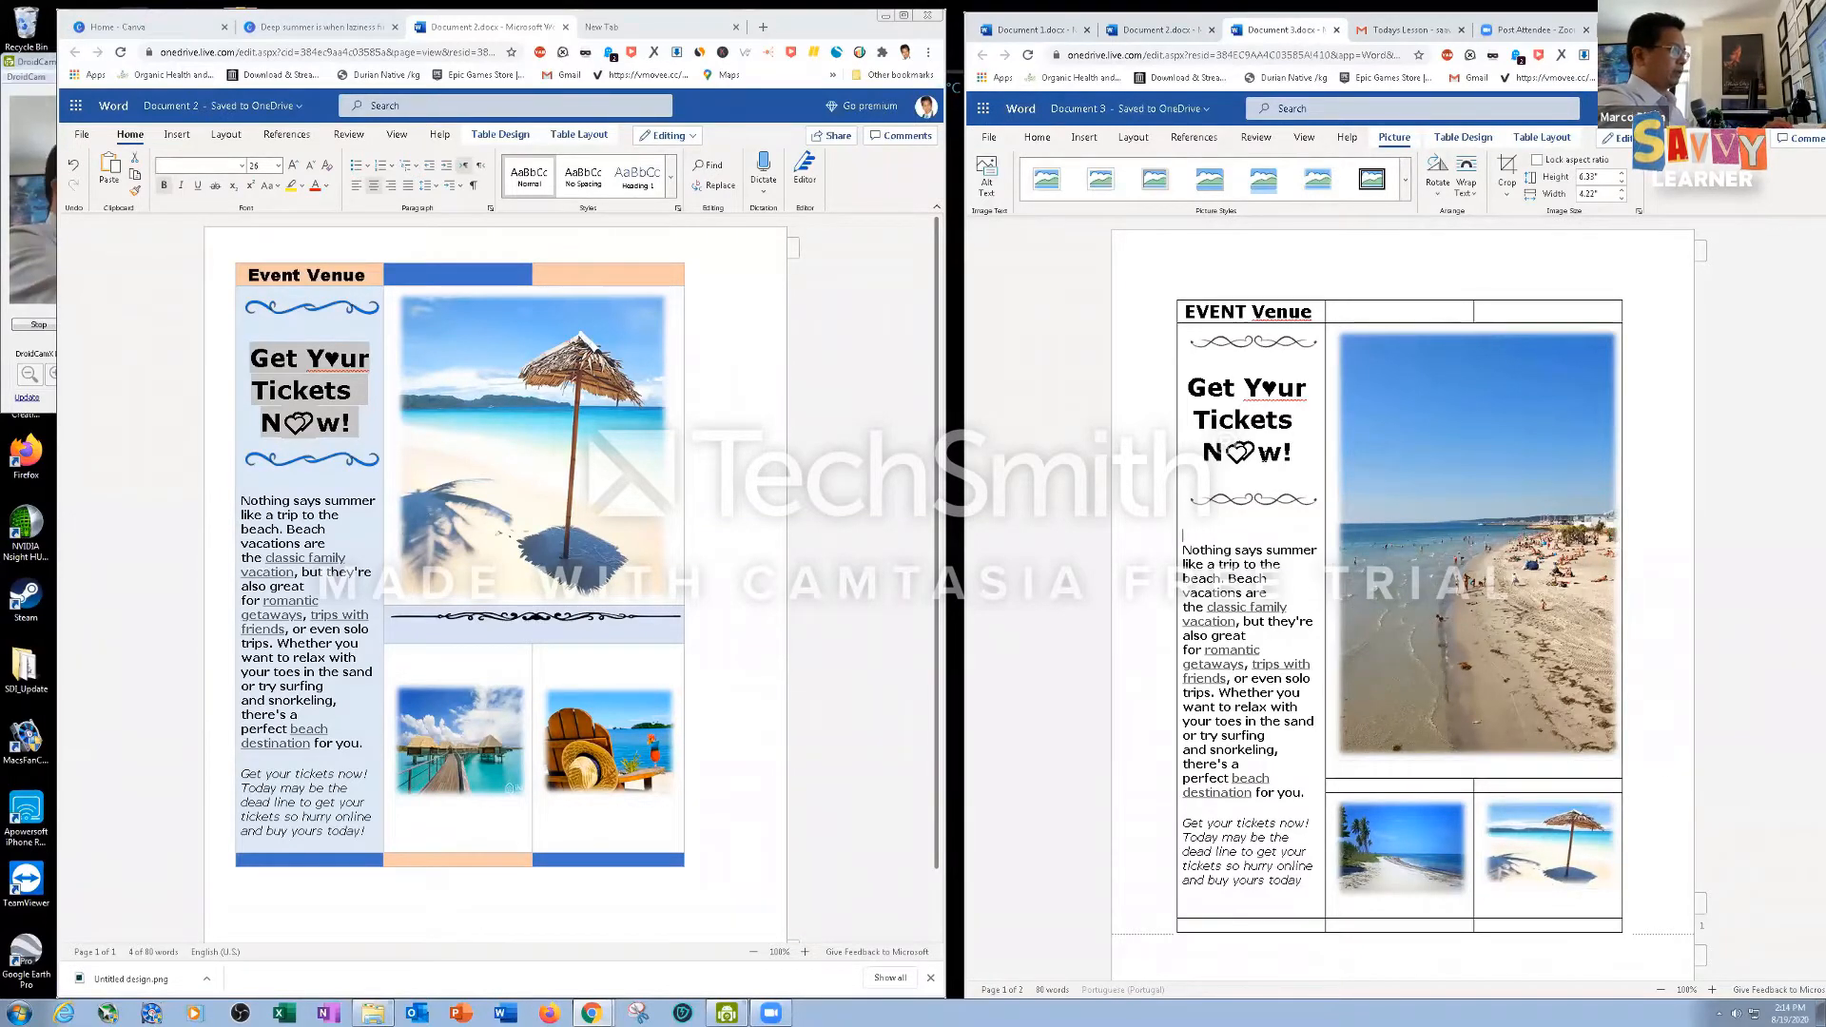
Delete the two-hearts emoji in the "Now!" line of the heading and insert the same emoji again from the full emoji set
{"action": "left_click_drag", "start_coordinate": [1255, 454], "coordinate": [1225, 455]}
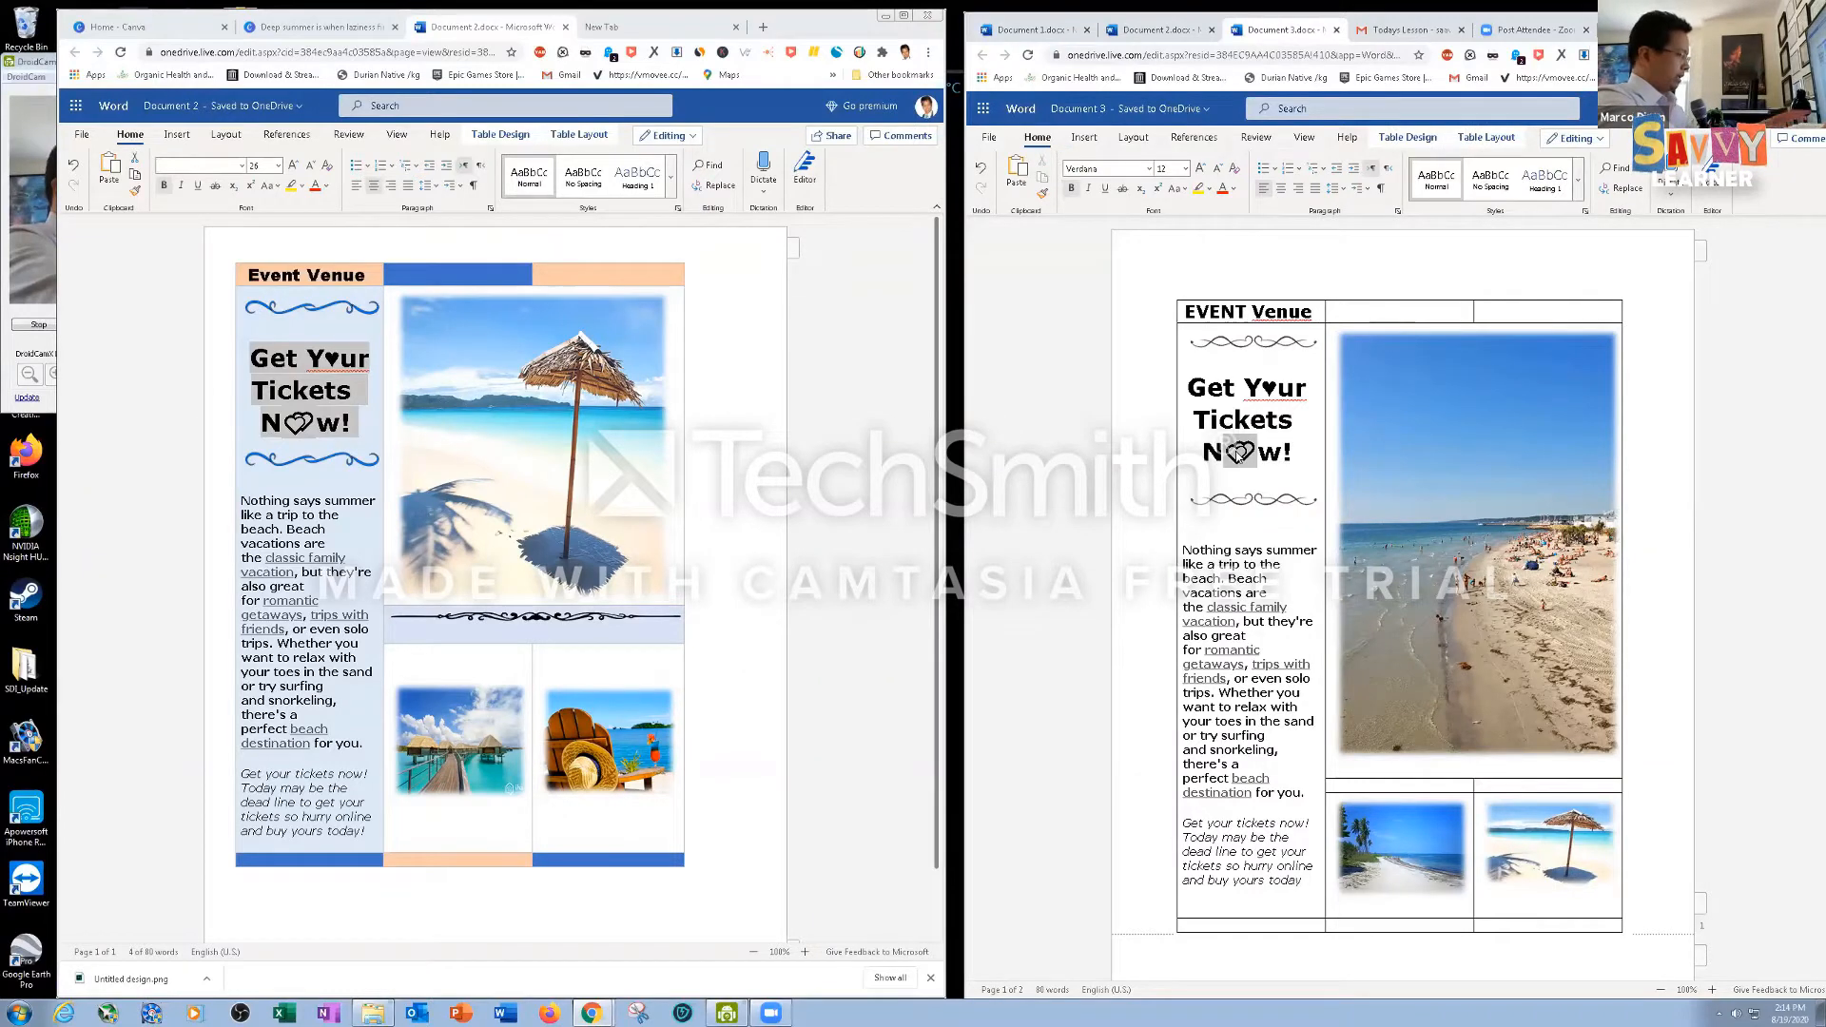
{"action": "key", "text": "Delete"}
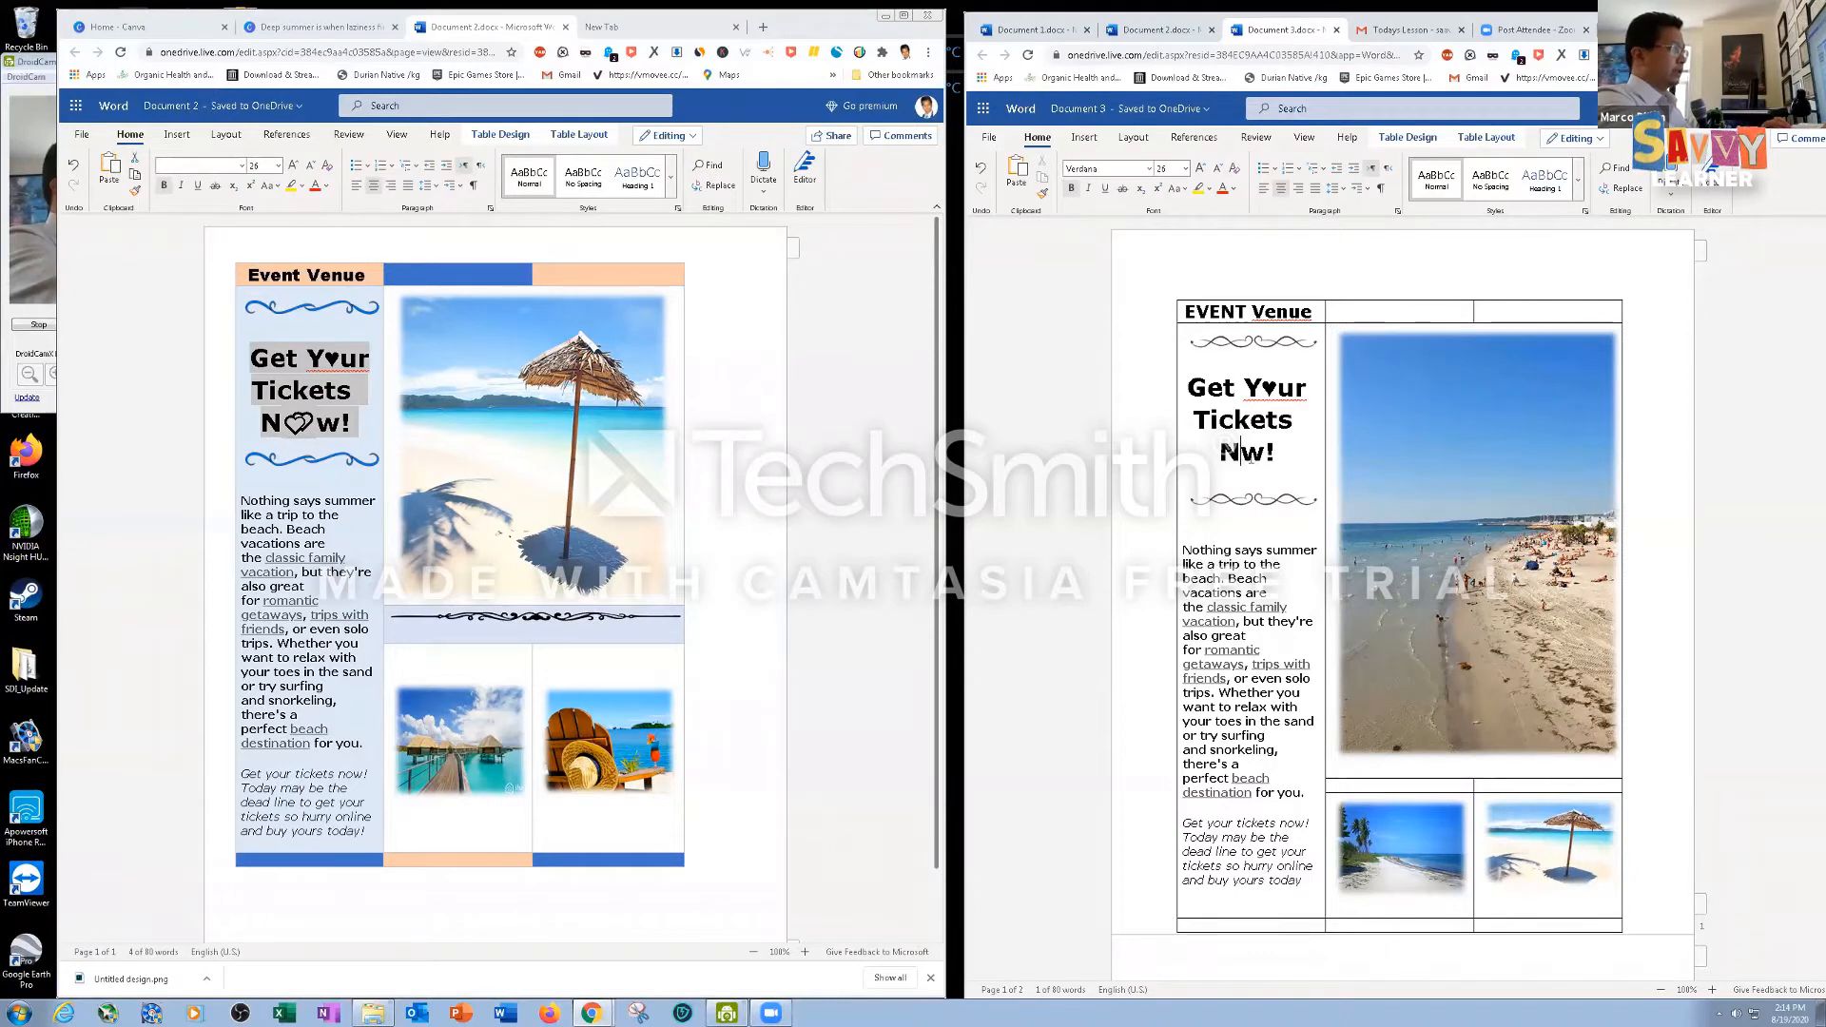
{"action": "left_click", "coordinate": [1084, 139]}
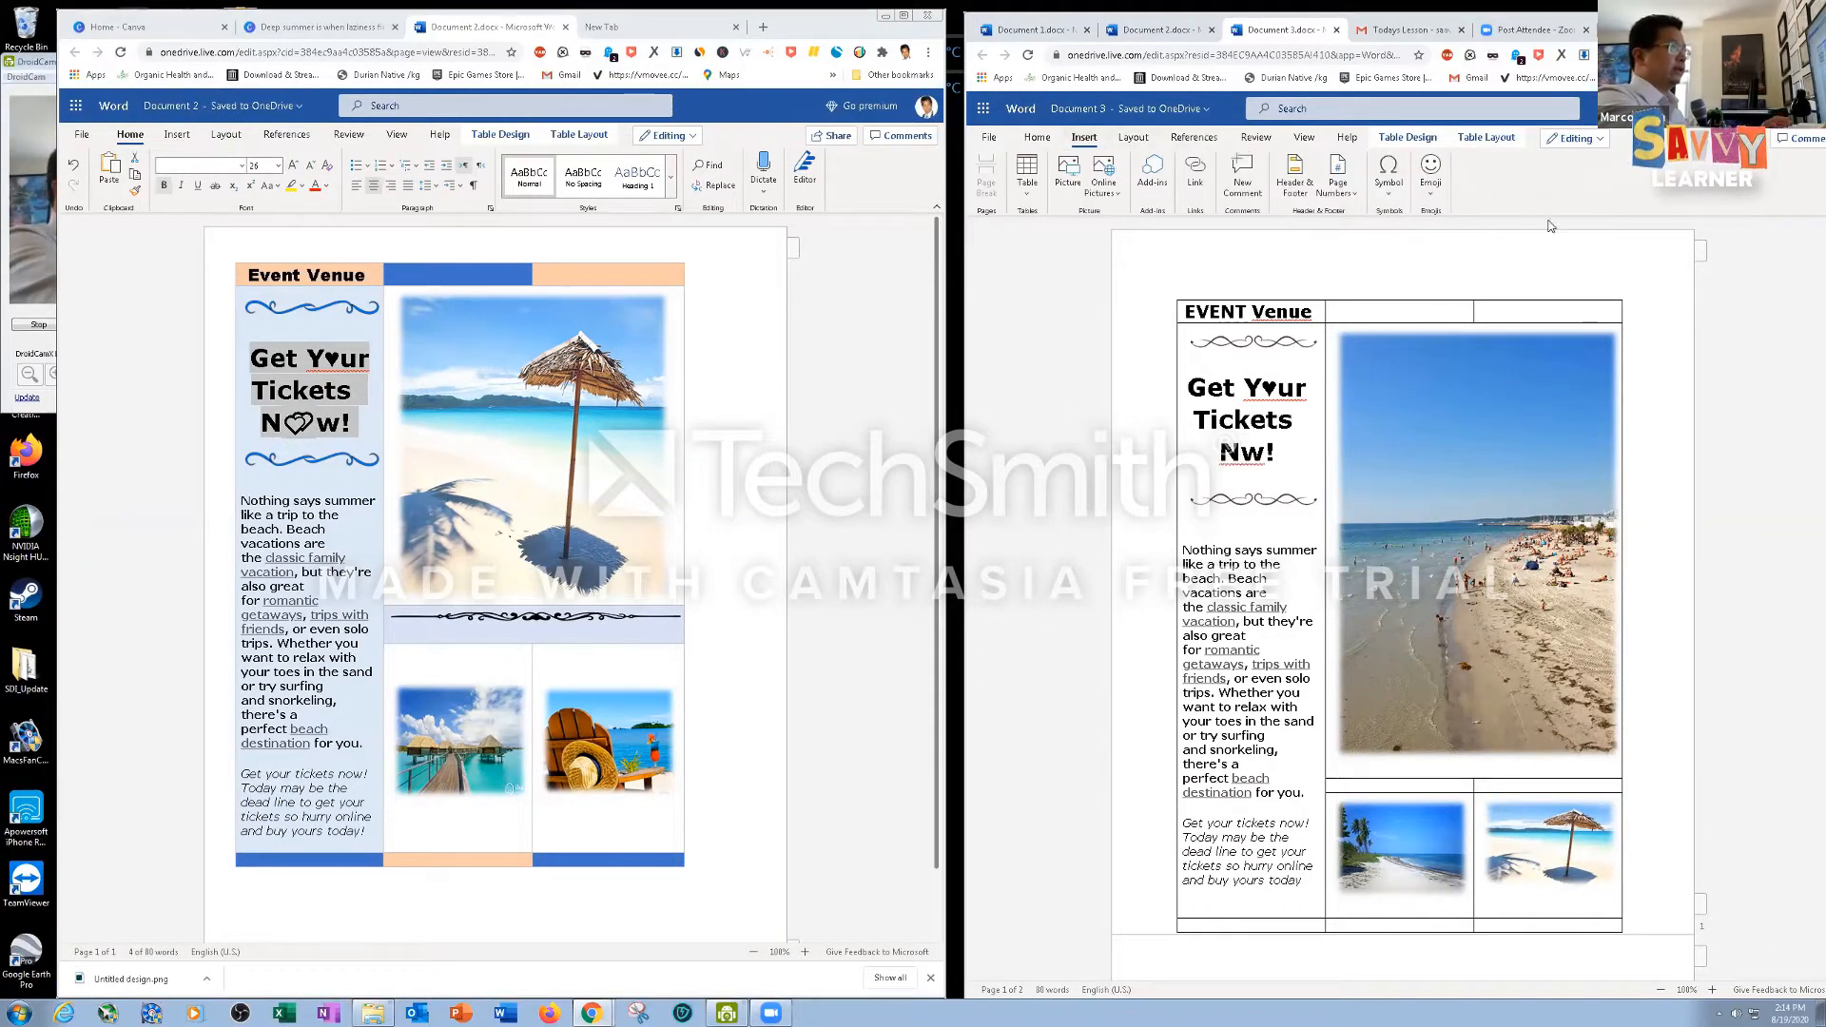
{"action": "left_click", "coordinate": [1432, 194]}
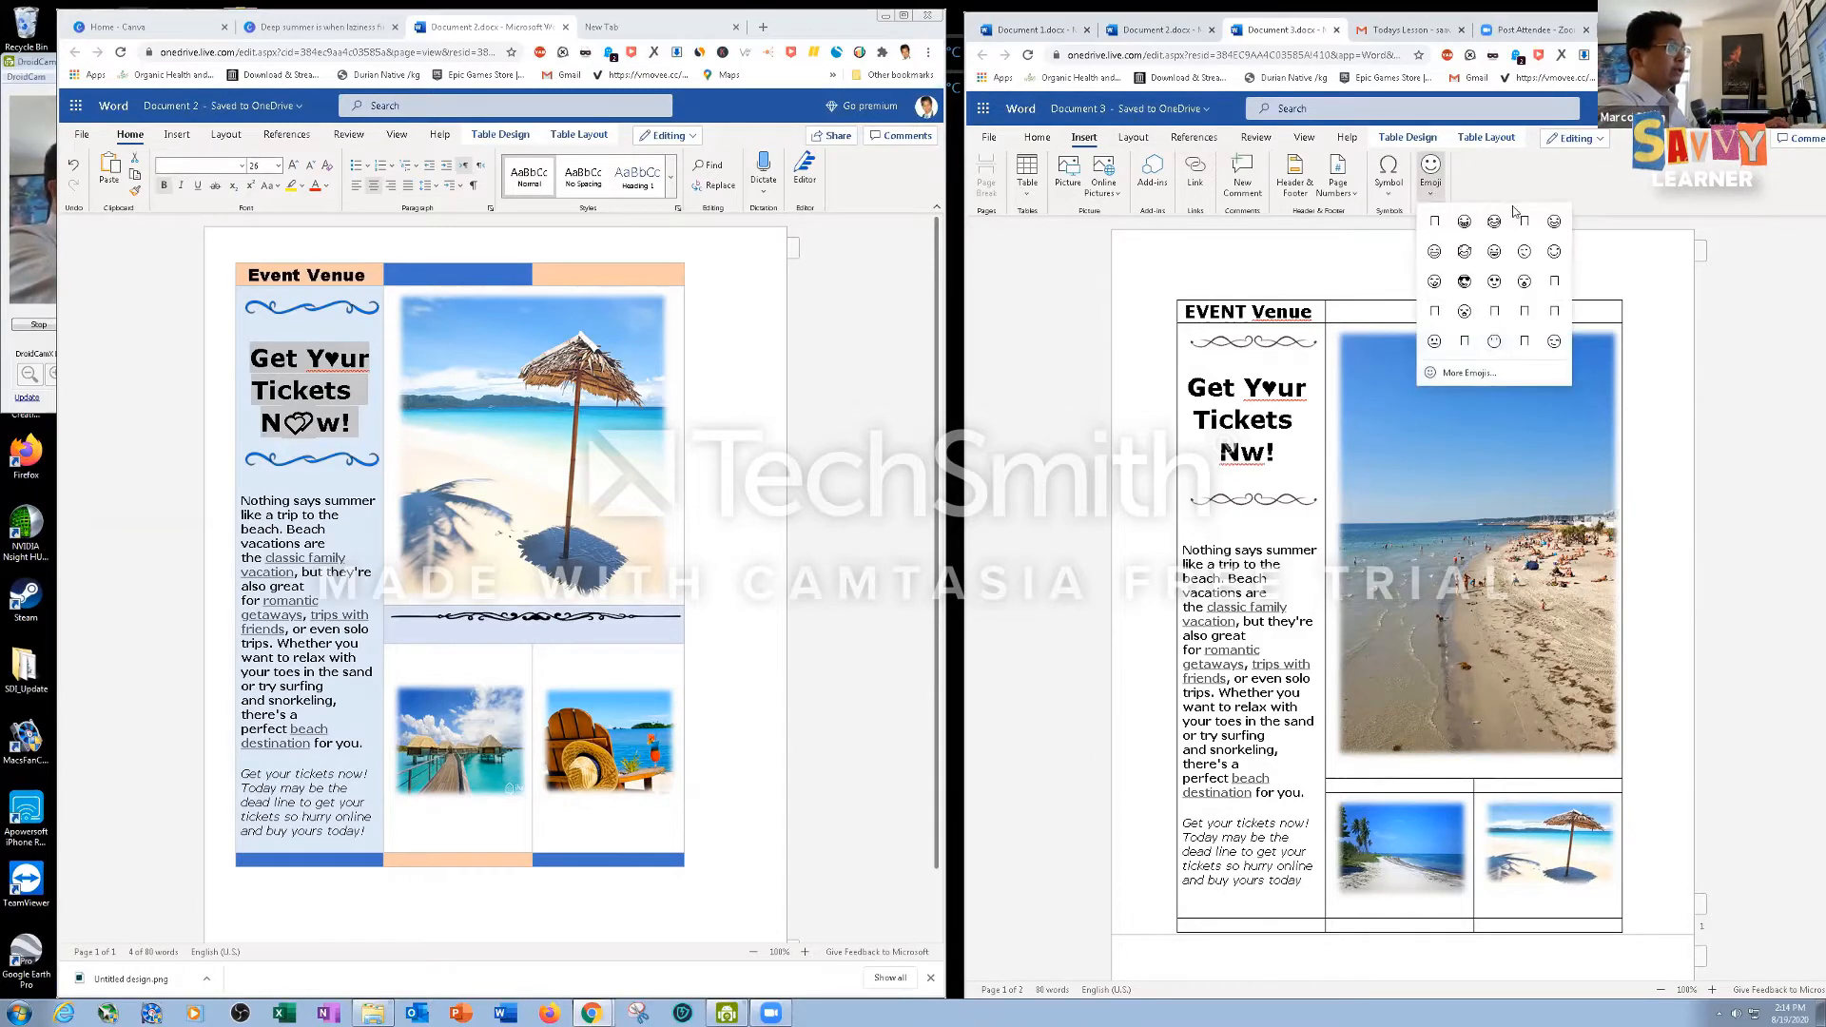
{"action": "left_click", "coordinate": [1467, 373]}
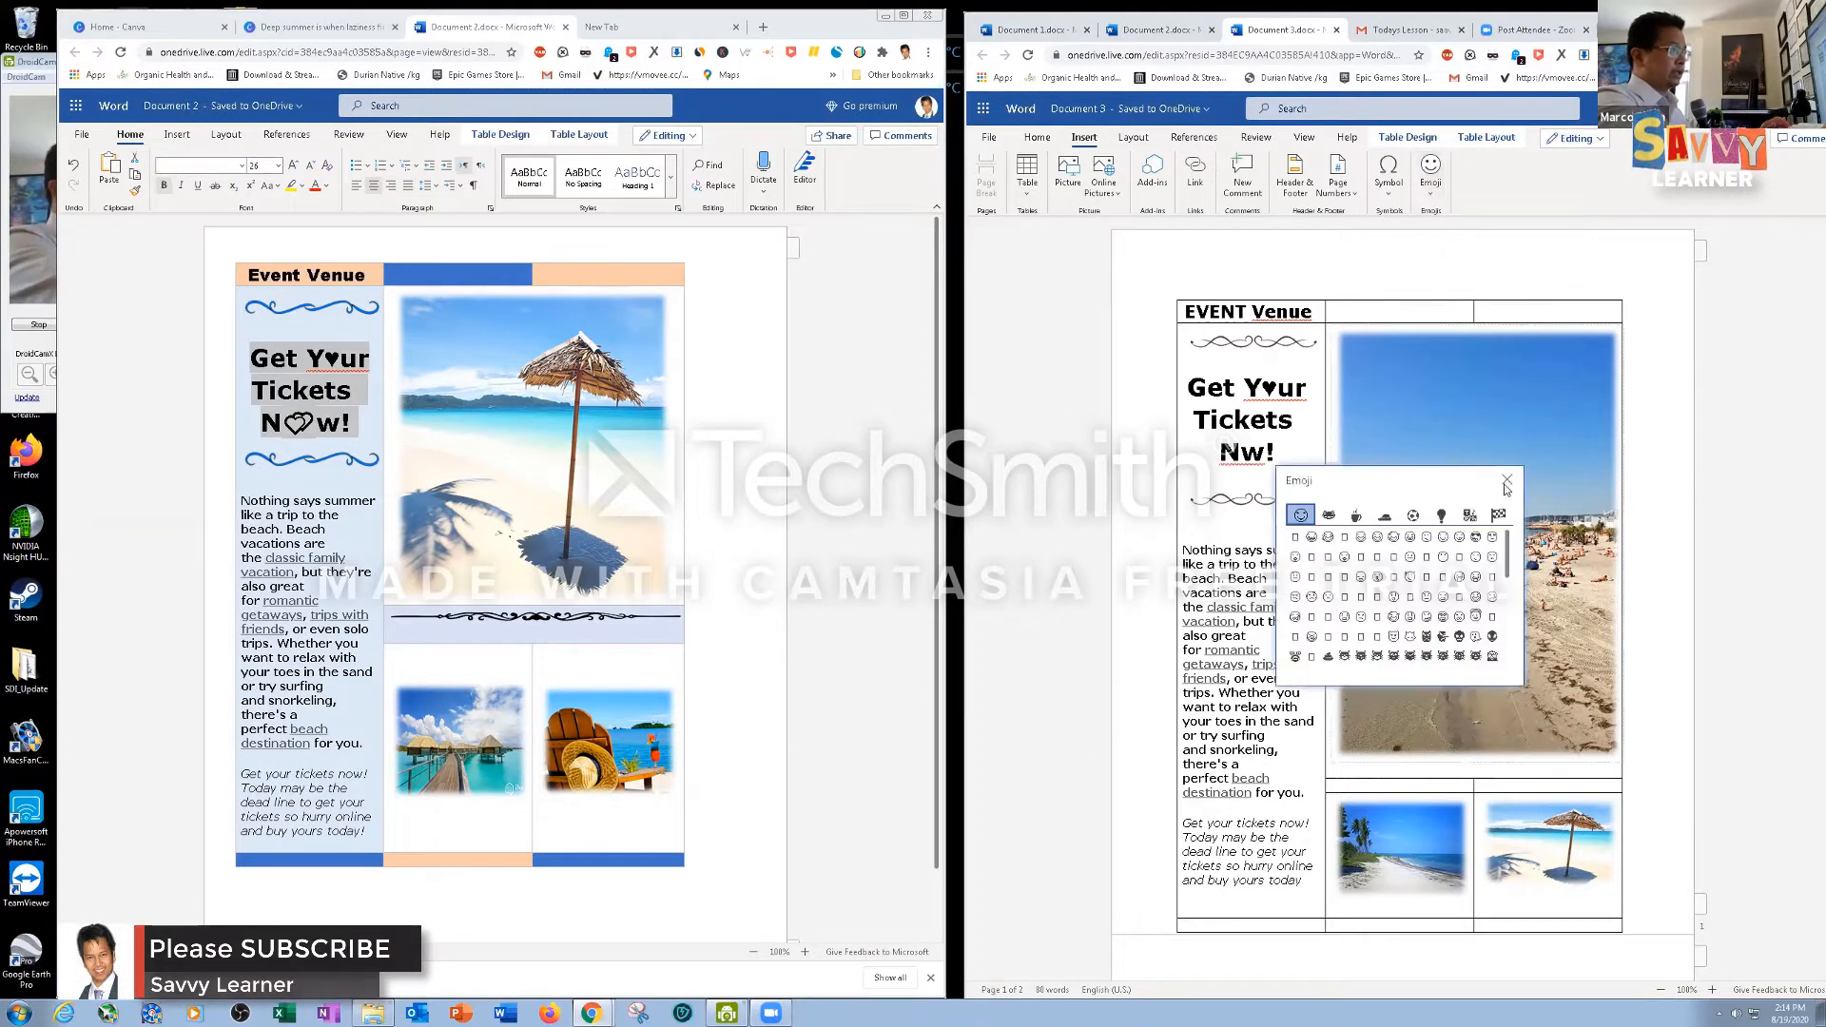
{"action": "left_click_drag", "start_coordinate": [1508, 571], "coordinate": [1509, 642]}
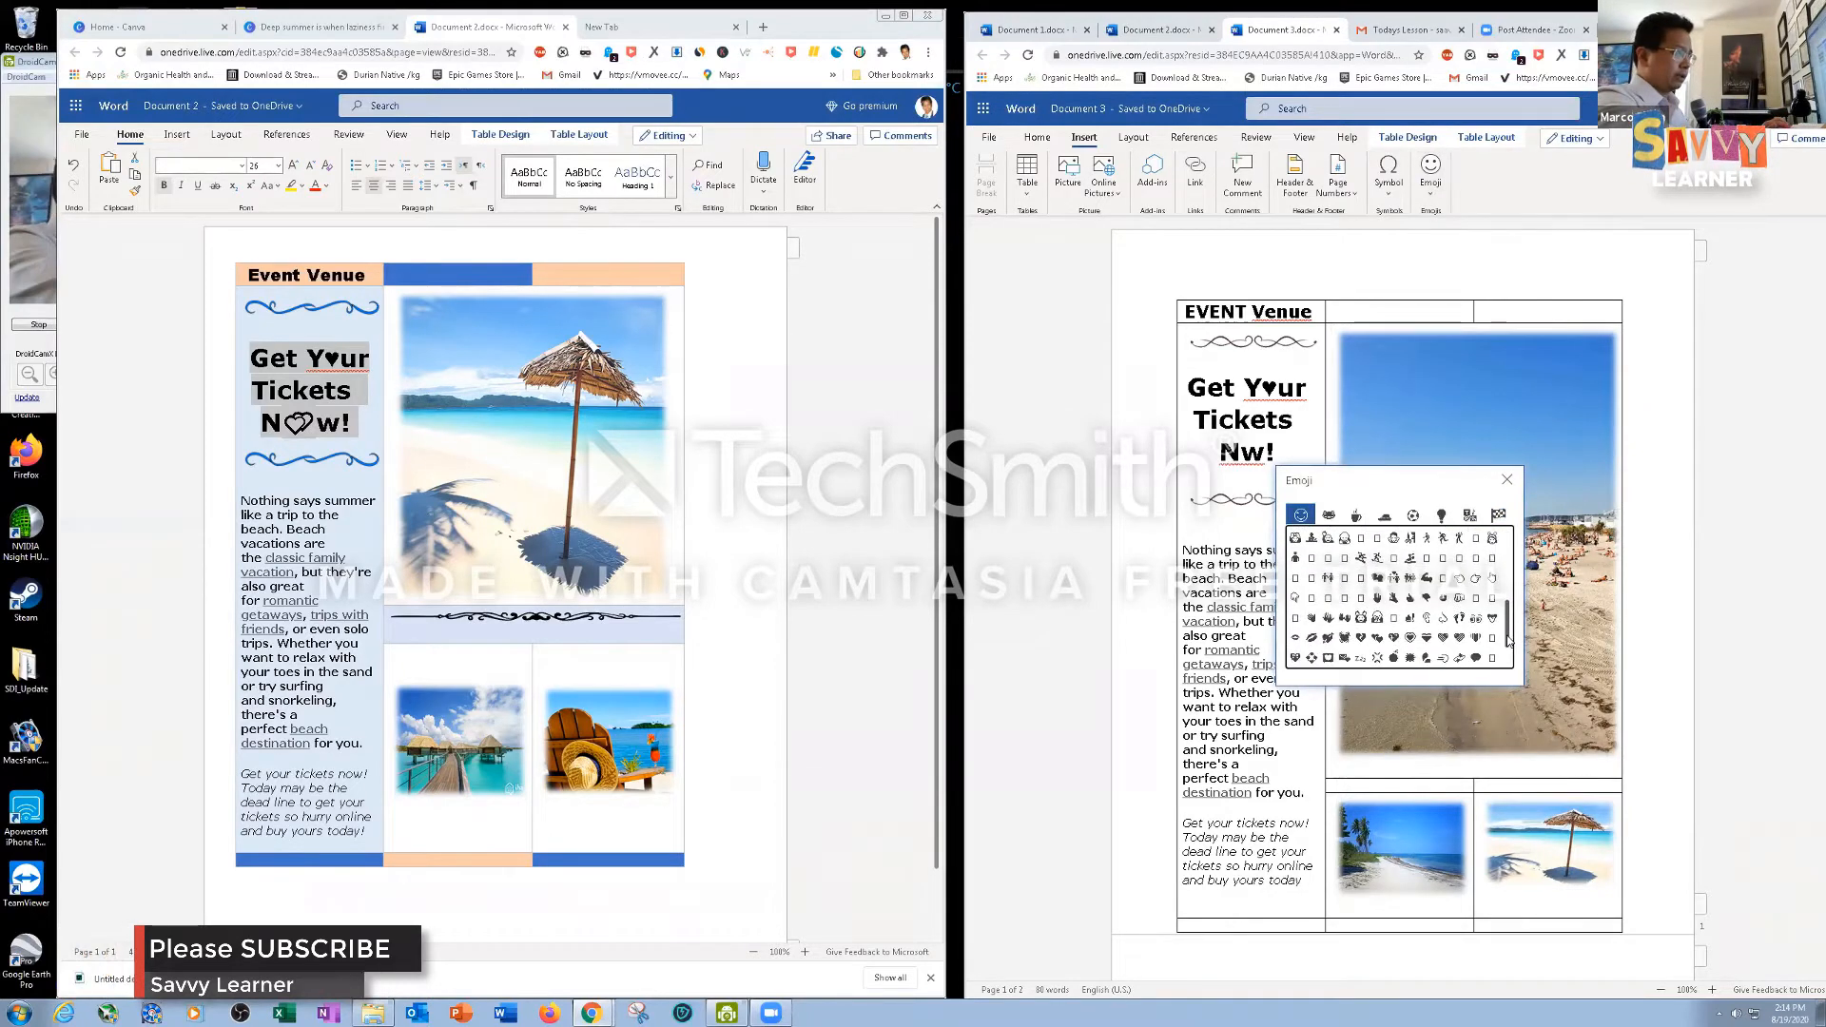
{"action": "left_click", "coordinate": [1376, 636]}
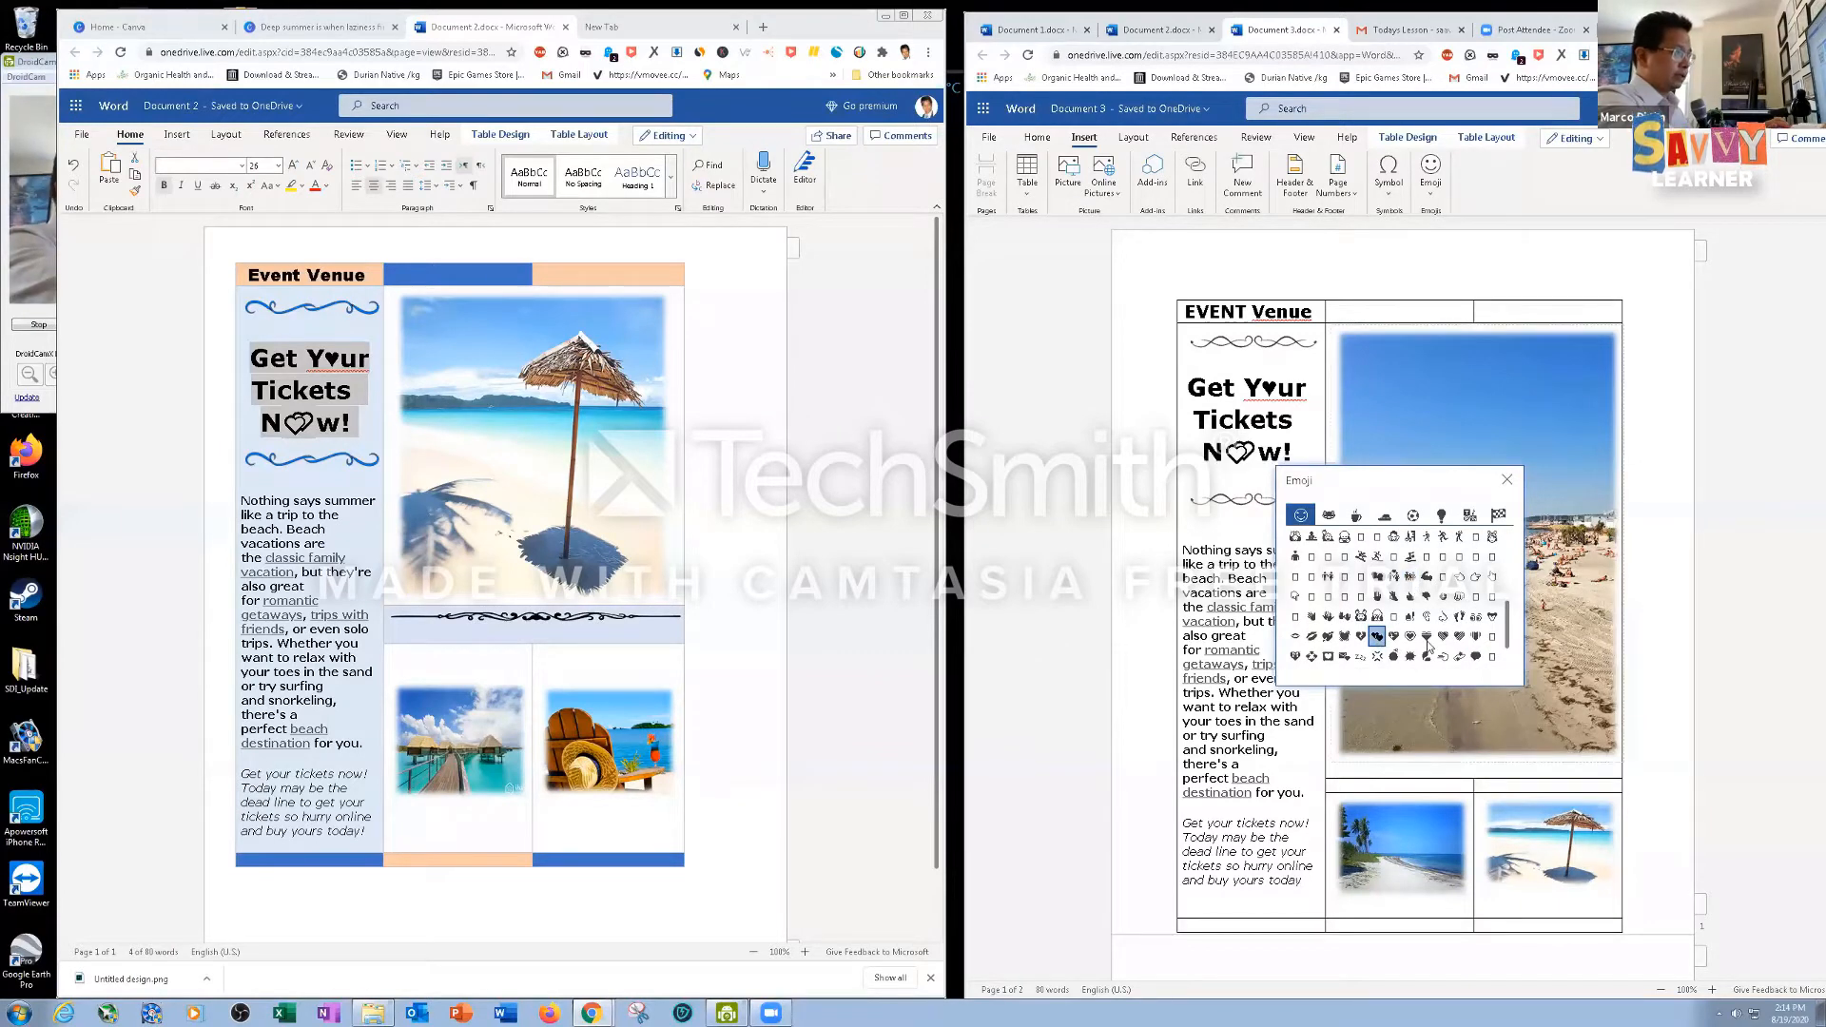
{"action": "left_click", "coordinate": [1506, 480]}
Look through the available symbols, including the full symbol list, without inserting any, and return to the body text
{"action": "left_click", "coordinate": [1389, 181]}
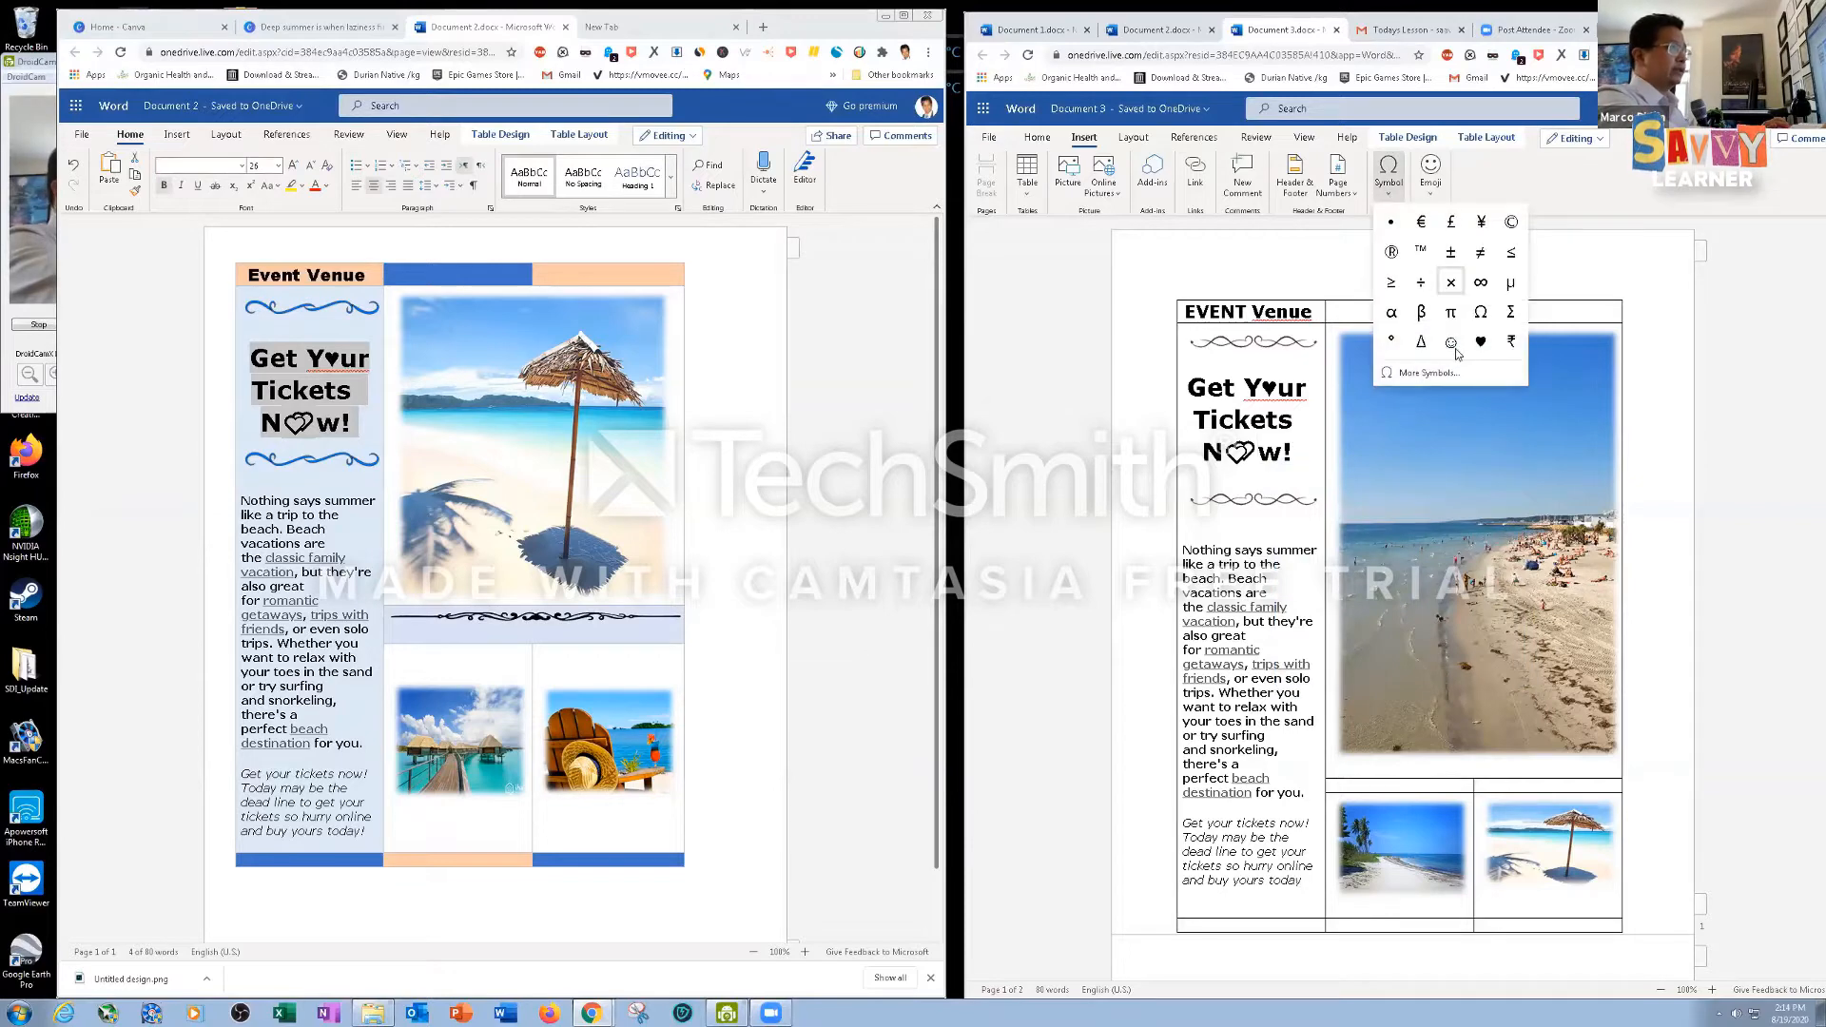
{"action": "left_click", "coordinate": [1446, 372]}
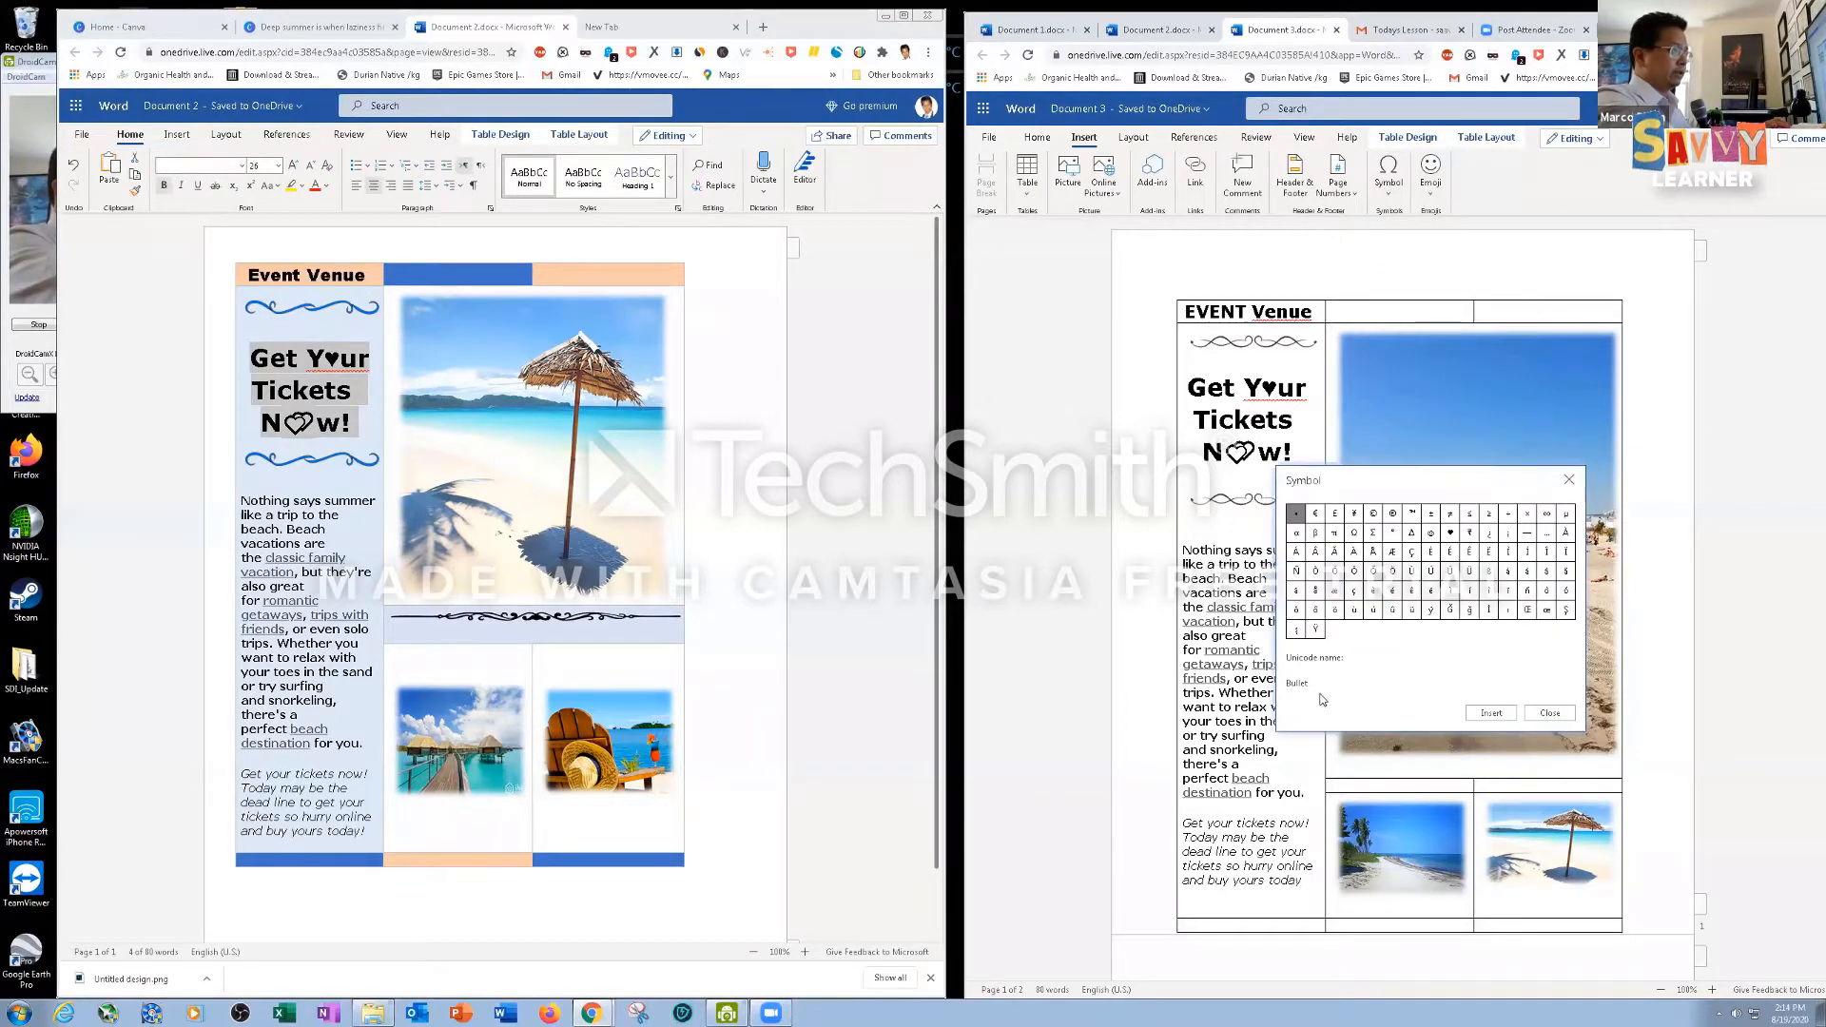
{"action": "left_click", "coordinate": [1552, 713]}
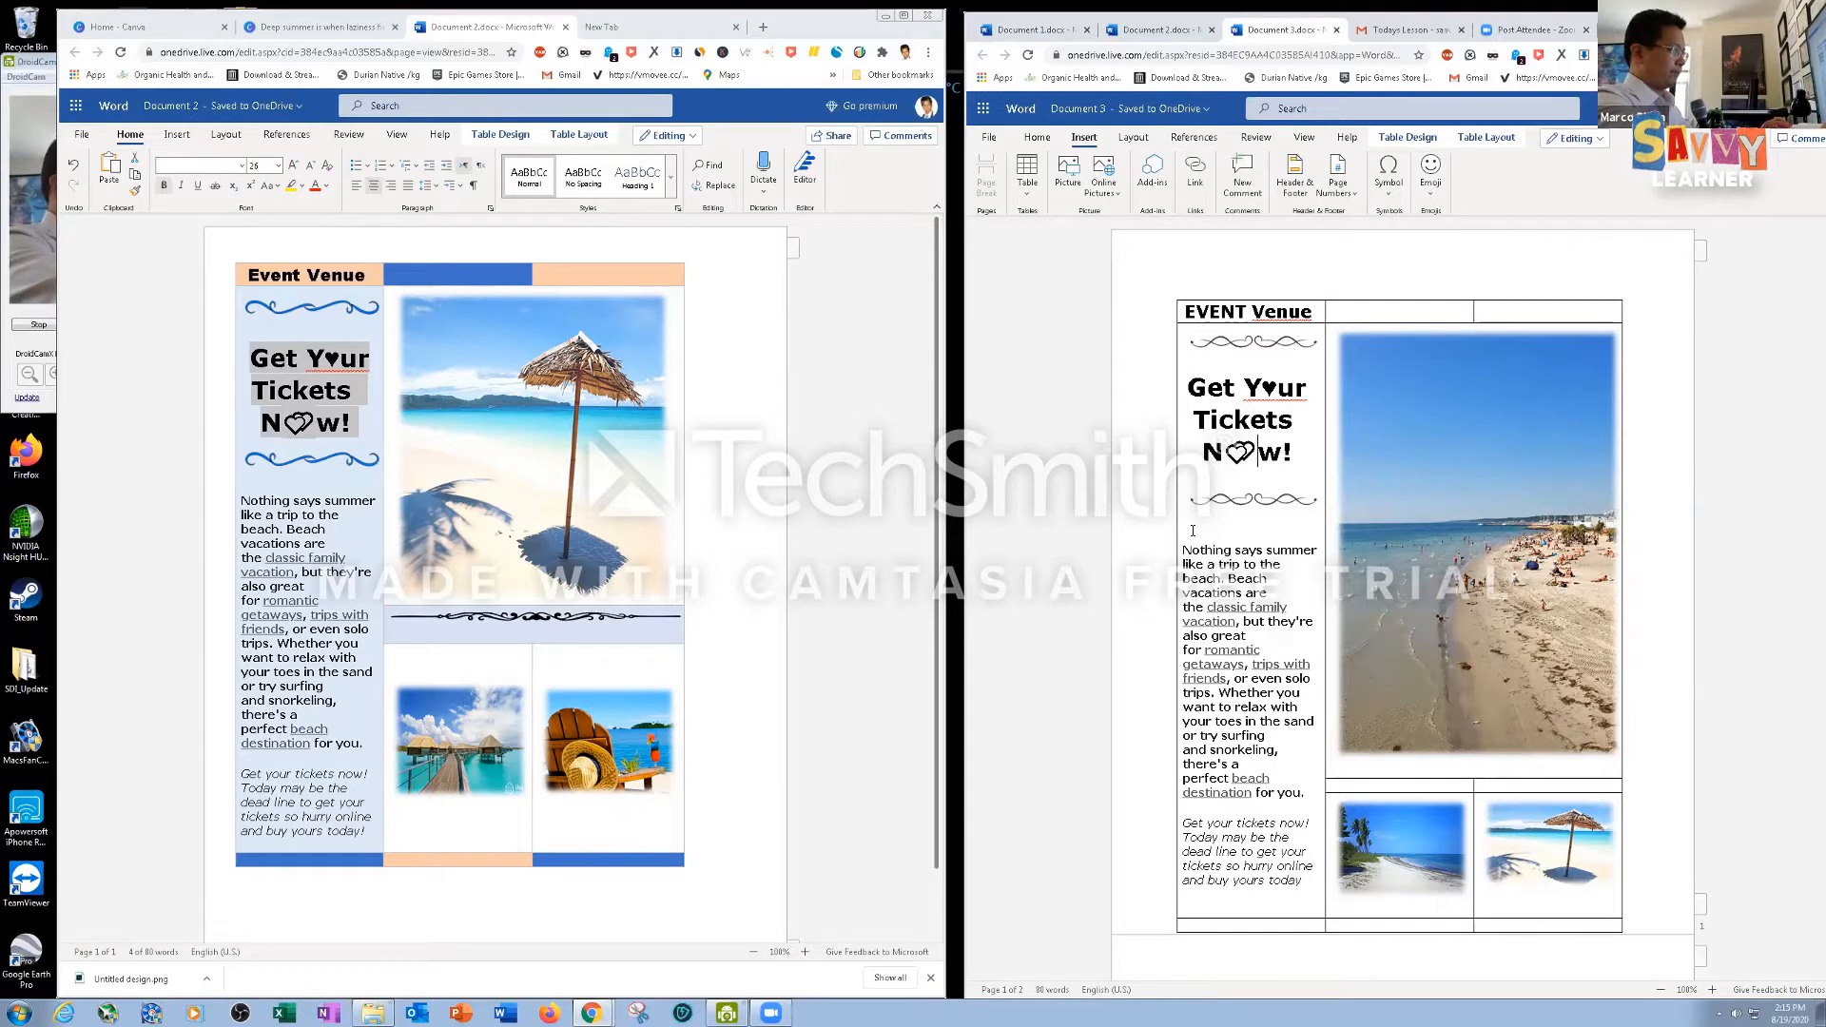
{"action": "left_click", "coordinate": [1185, 549]}
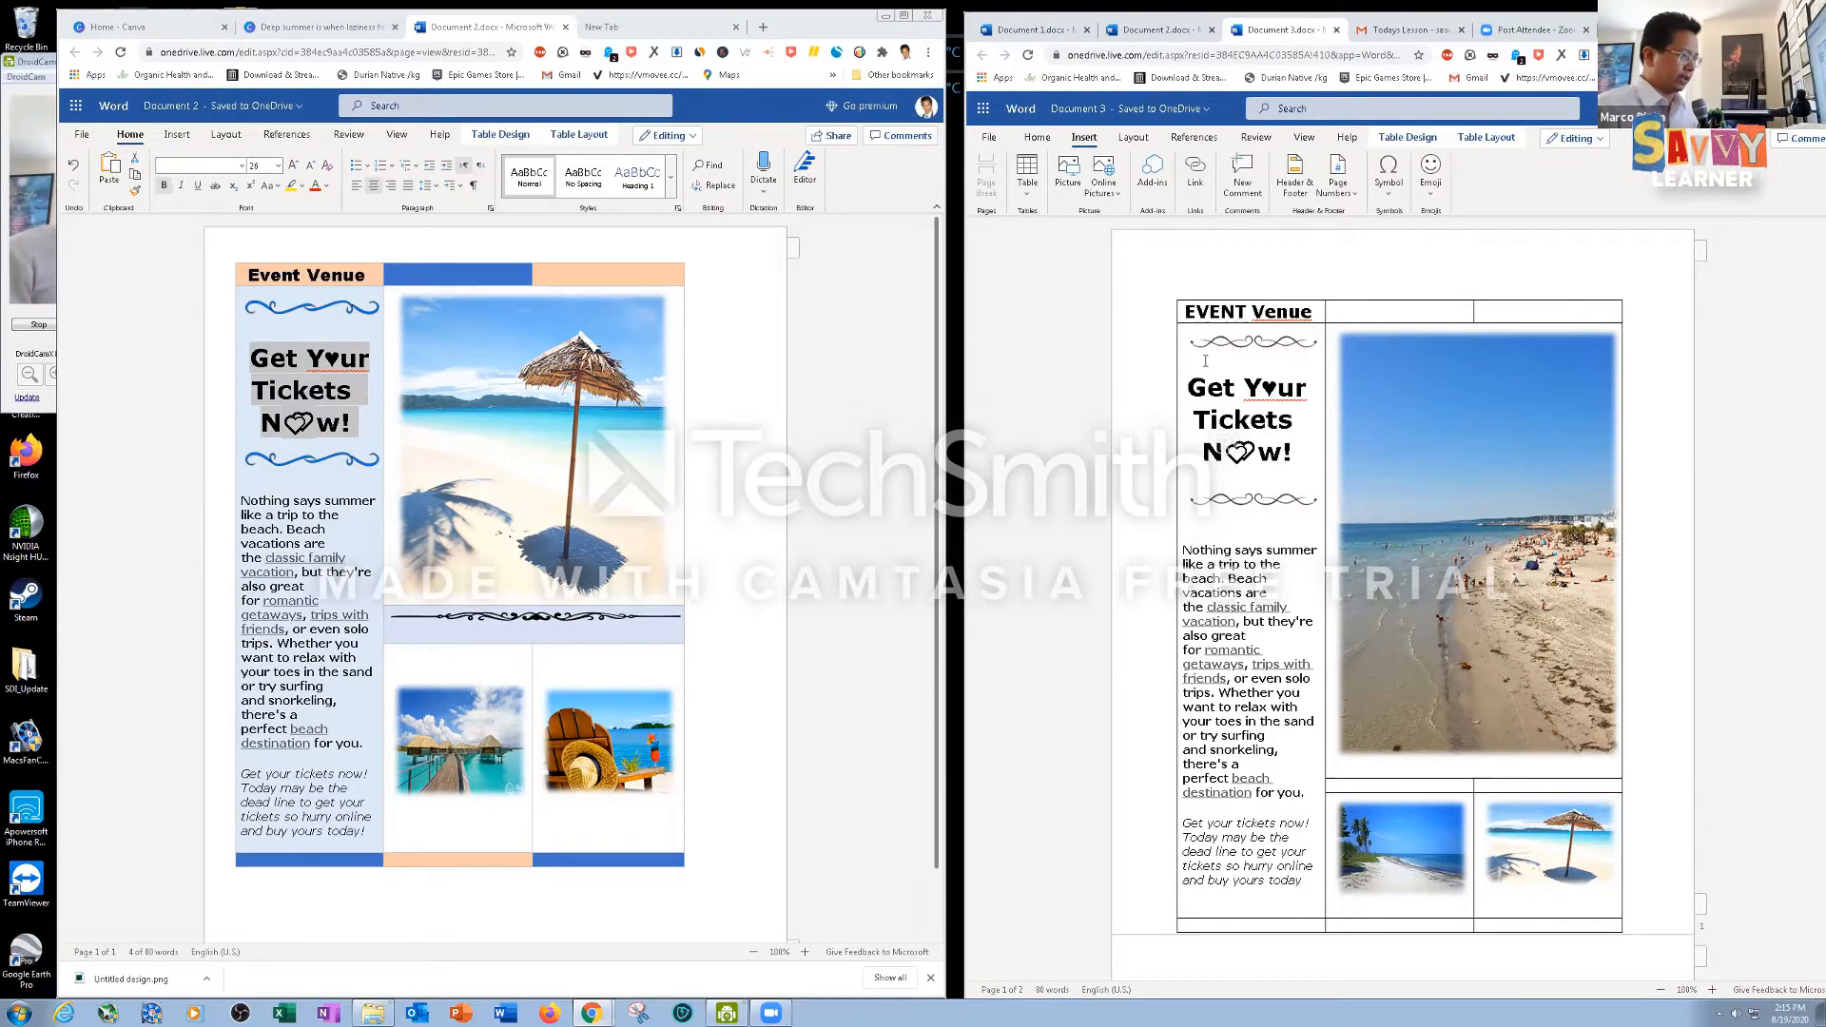
Shade the "EVENT Venue" table cell with a light gray theme color
{"action": "left_click", "coordinate": [1317, 311]}
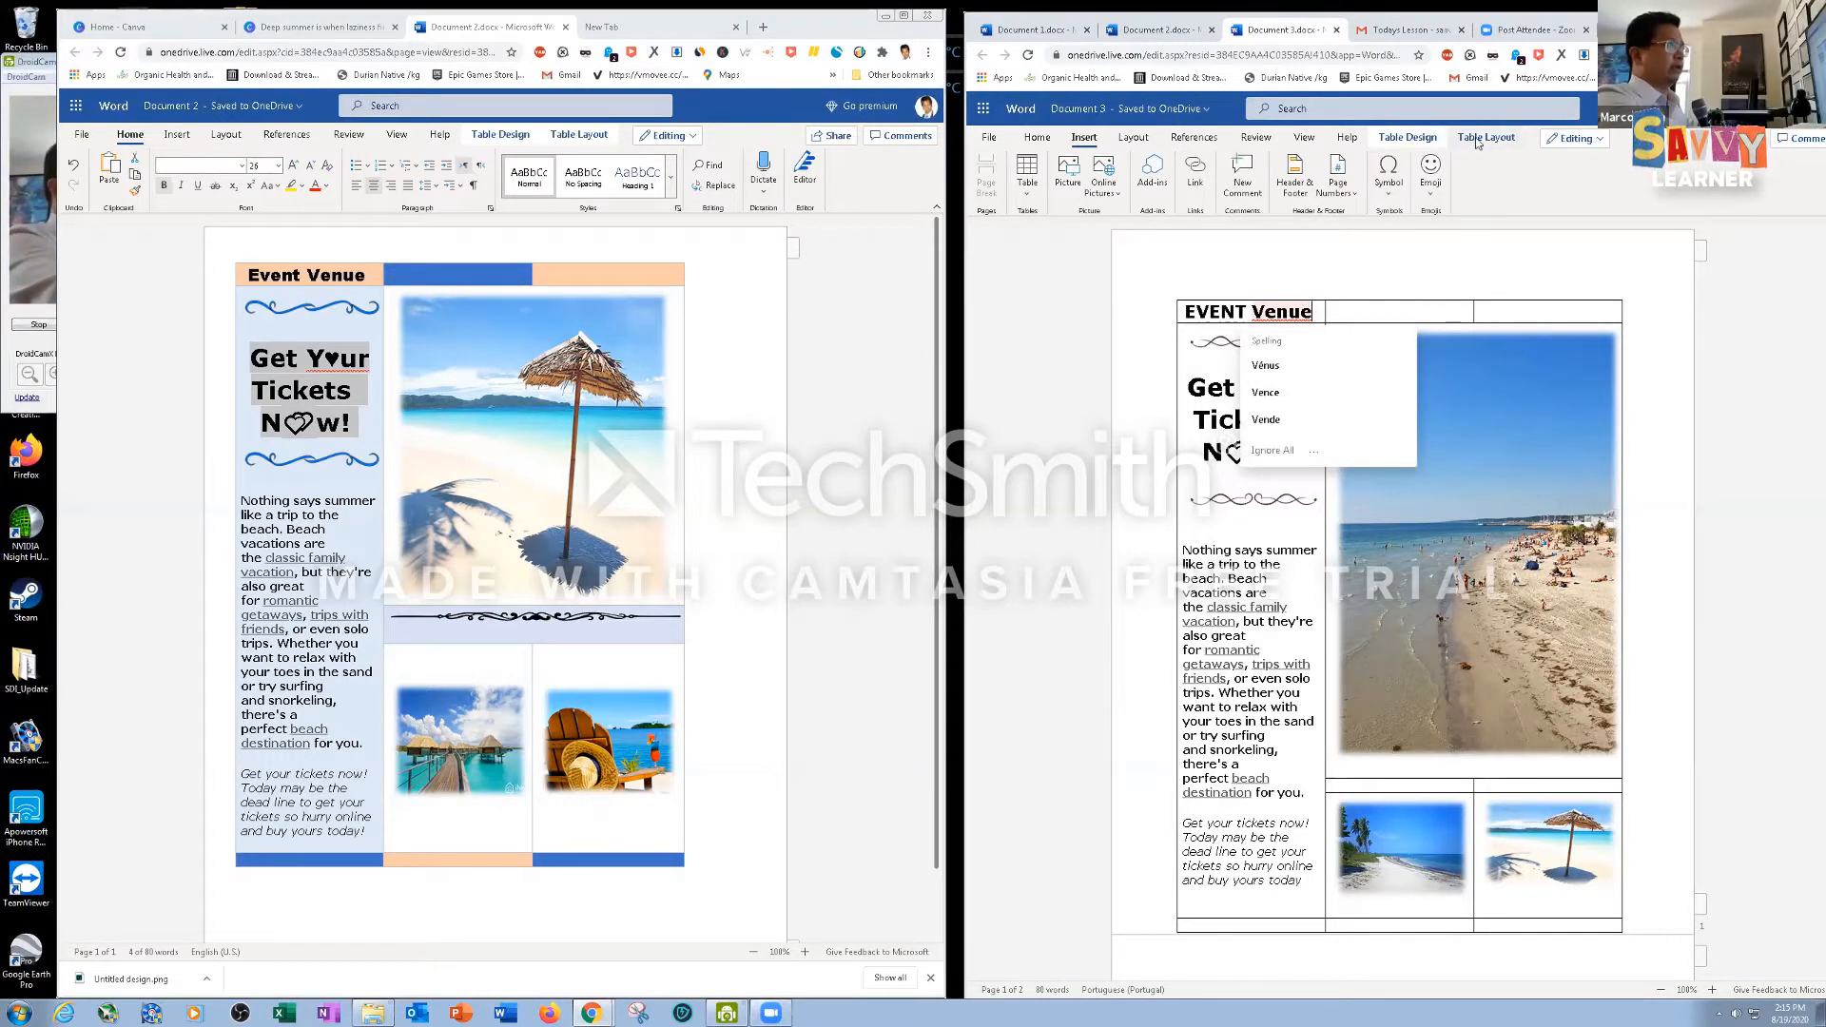
{"action": "left_click", "coordinate": [1423, 137]}
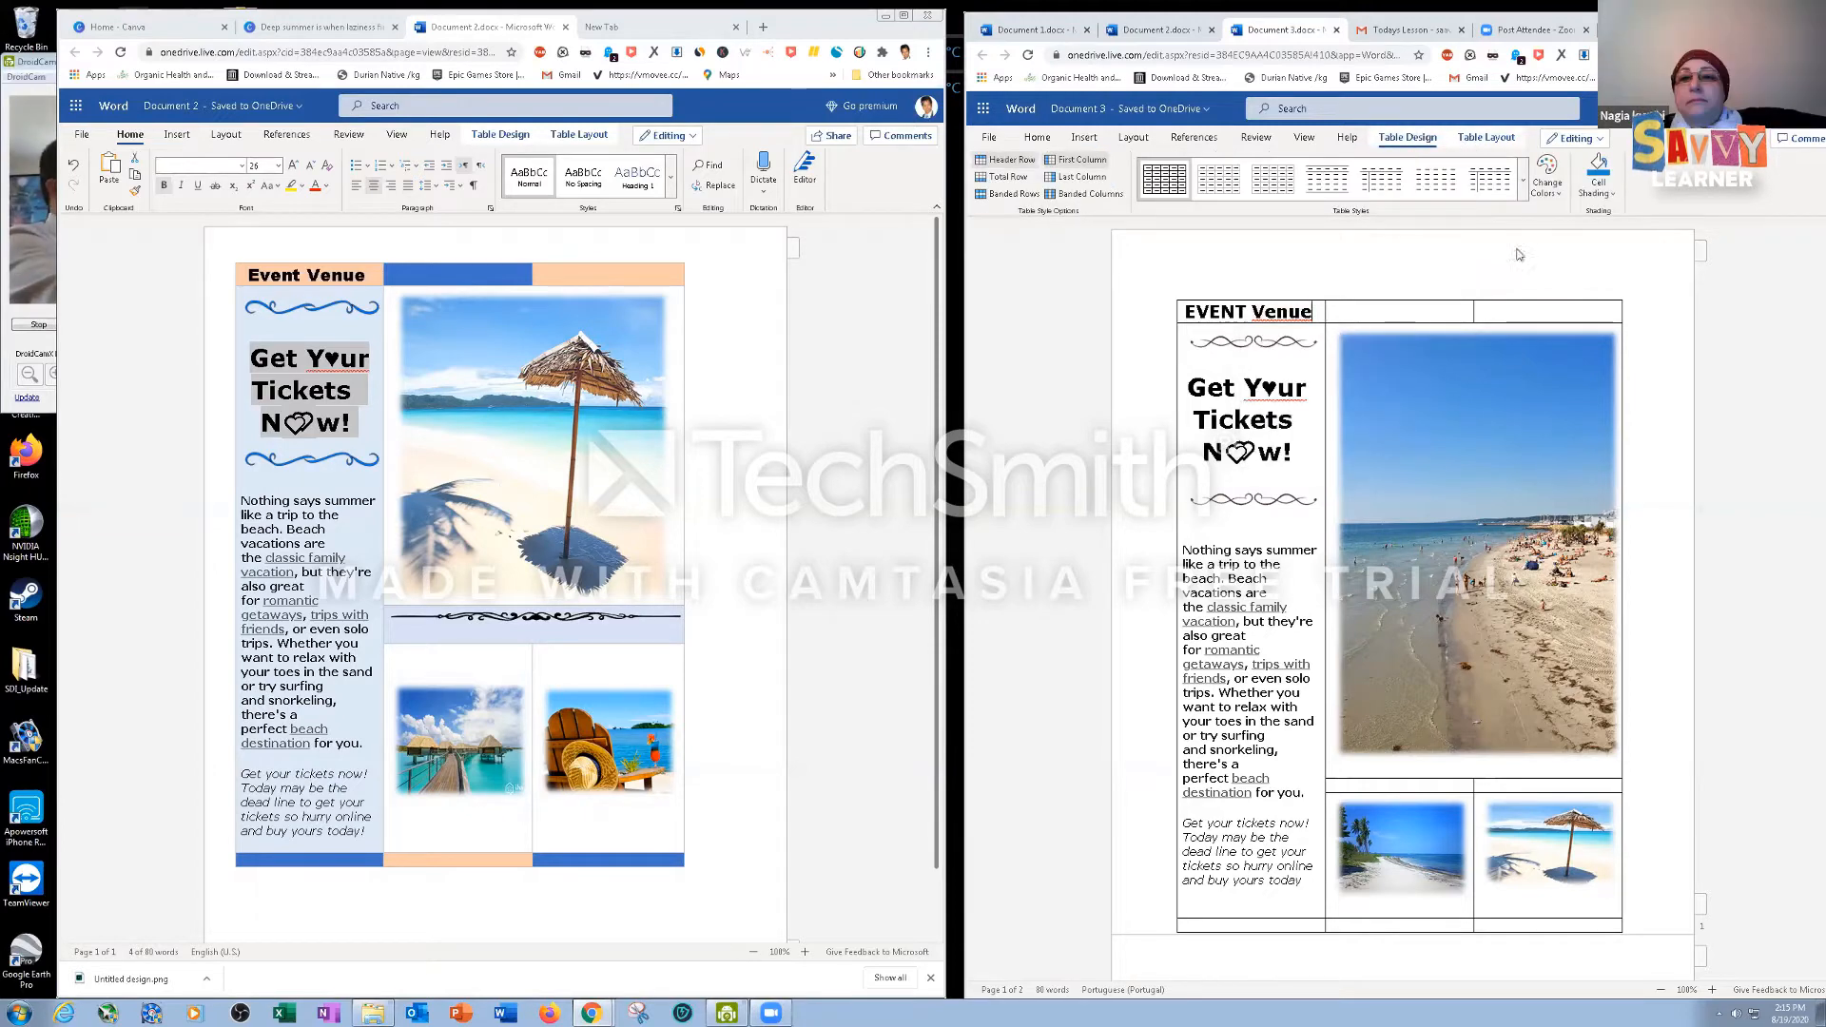
{"action": "left_click", "coordinate": [1612, 196]}
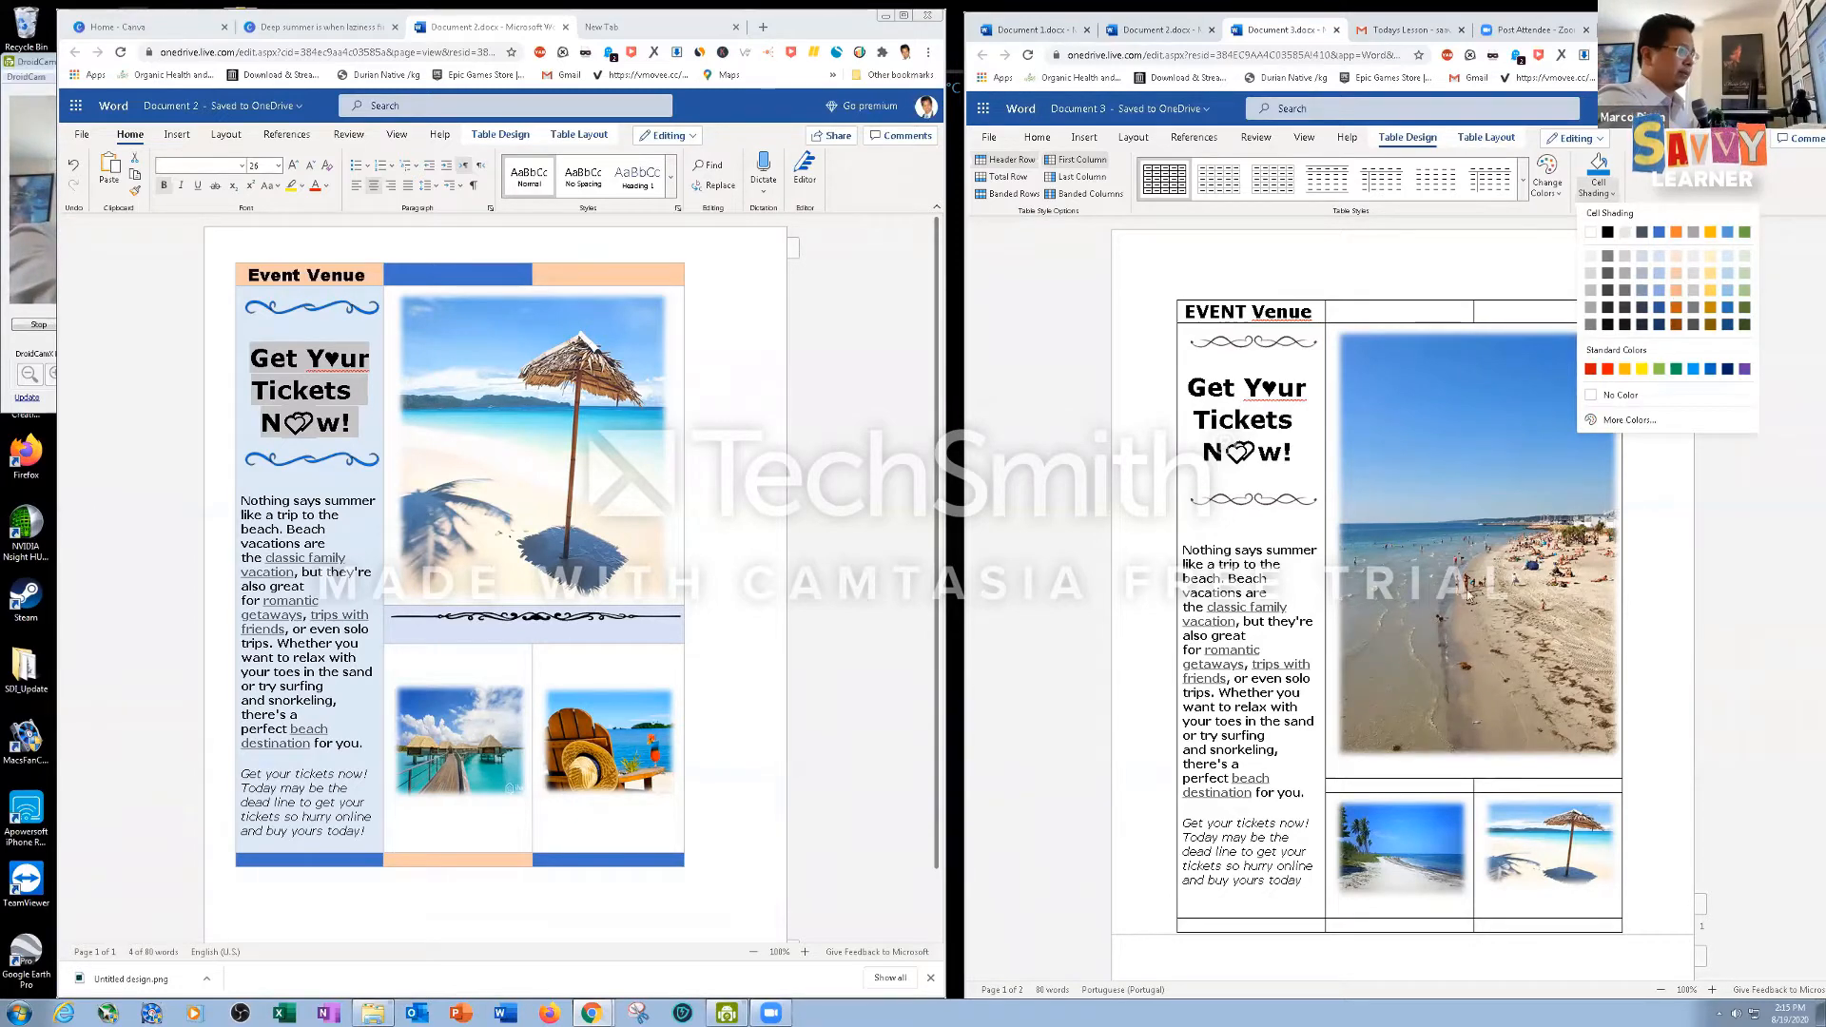
{"action": "left_click", "coordinate": [1693, 276]}
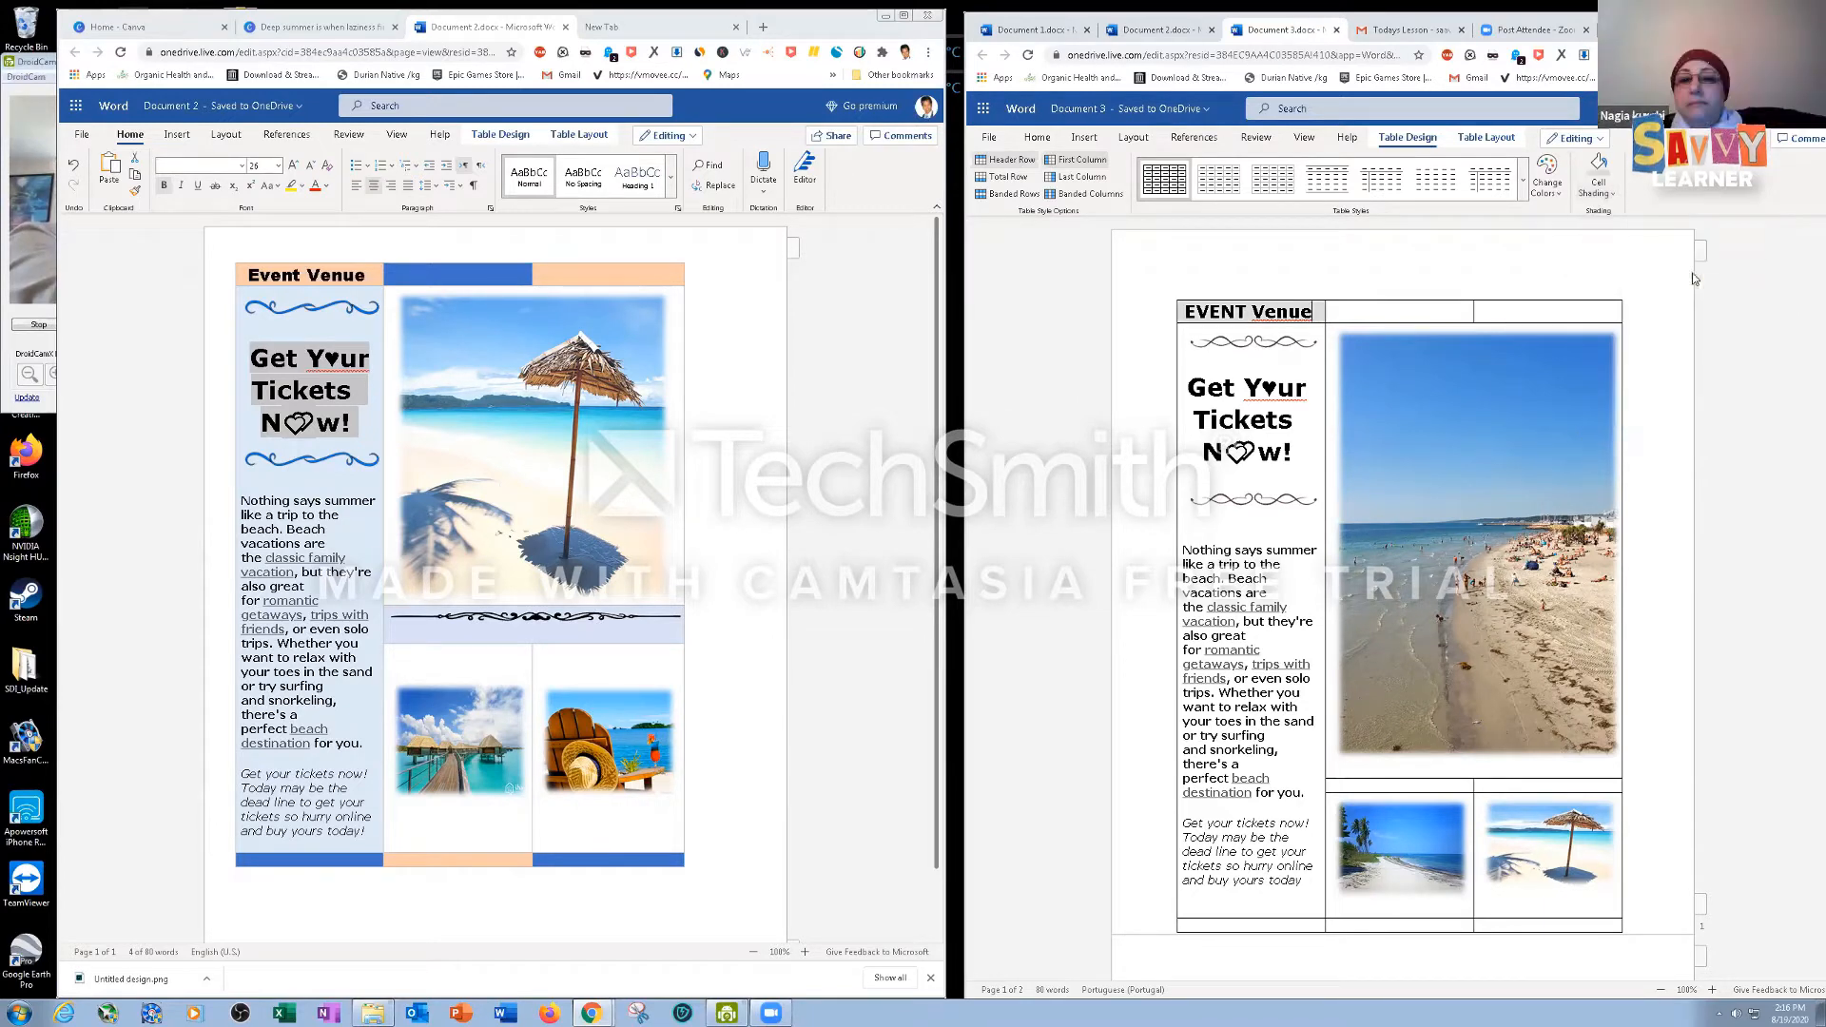
Set the shading of the "EVENT Venue" cell to a custom pink of about RGB 237, 140, 229
{"action": "left_click", "coordinate": [1606, 195]}
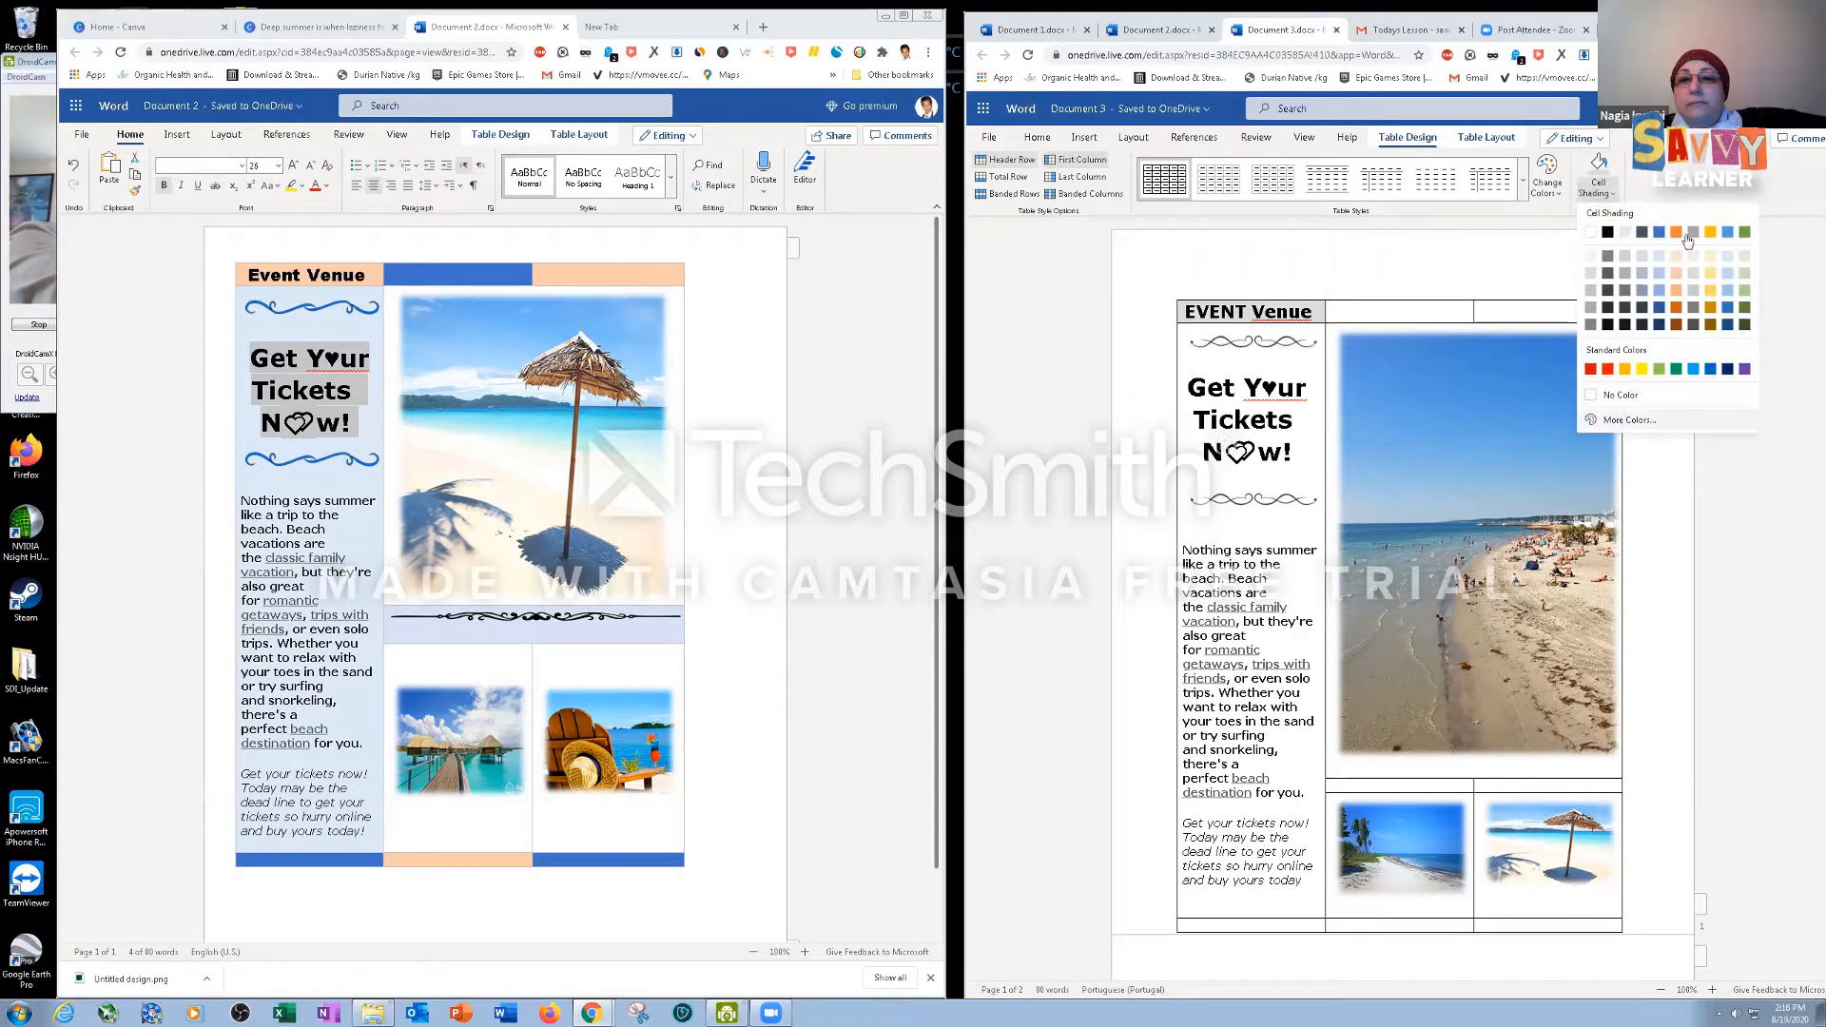
{"action": "left_click", "coordinate": [1643, 426]}
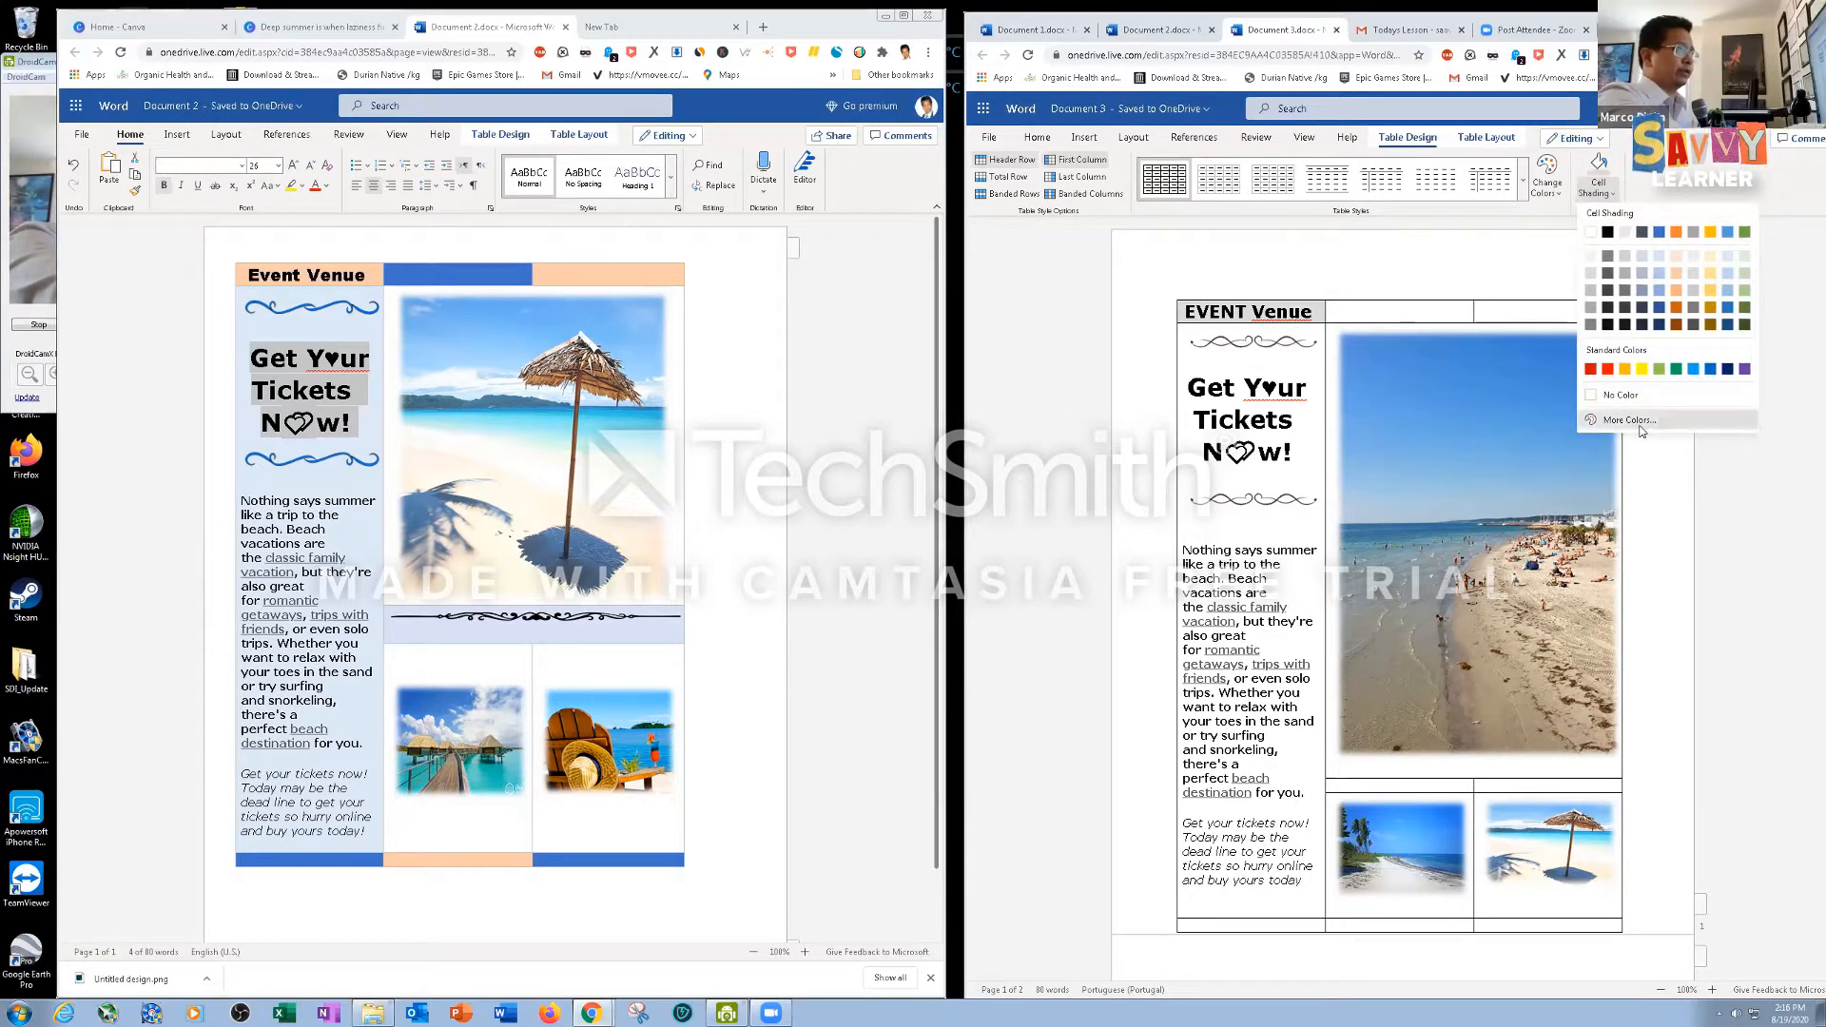
{"action": "left_click_drag", "start_coordinate": [1300, 612], "coordinate": [1455, 618]}
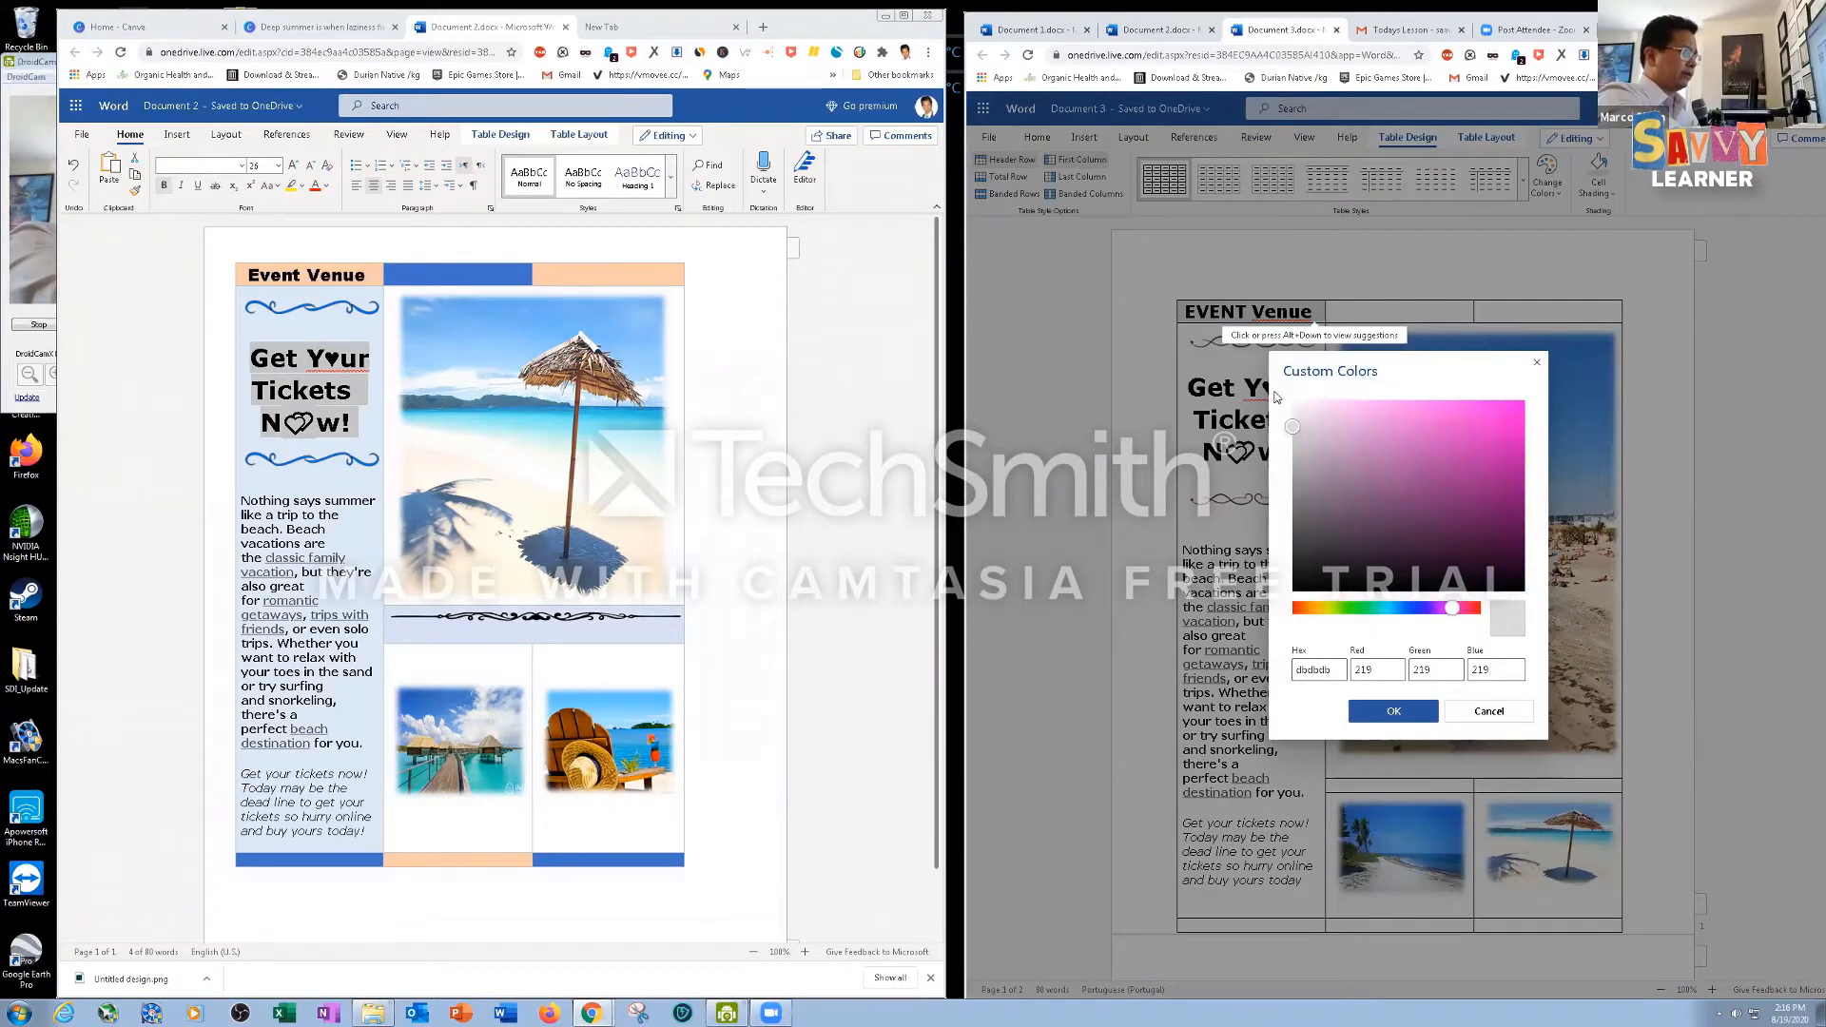
{"action": "left_click_drag", "start_coordinate": [1290, 433], "coordinate": [1390, 413]}
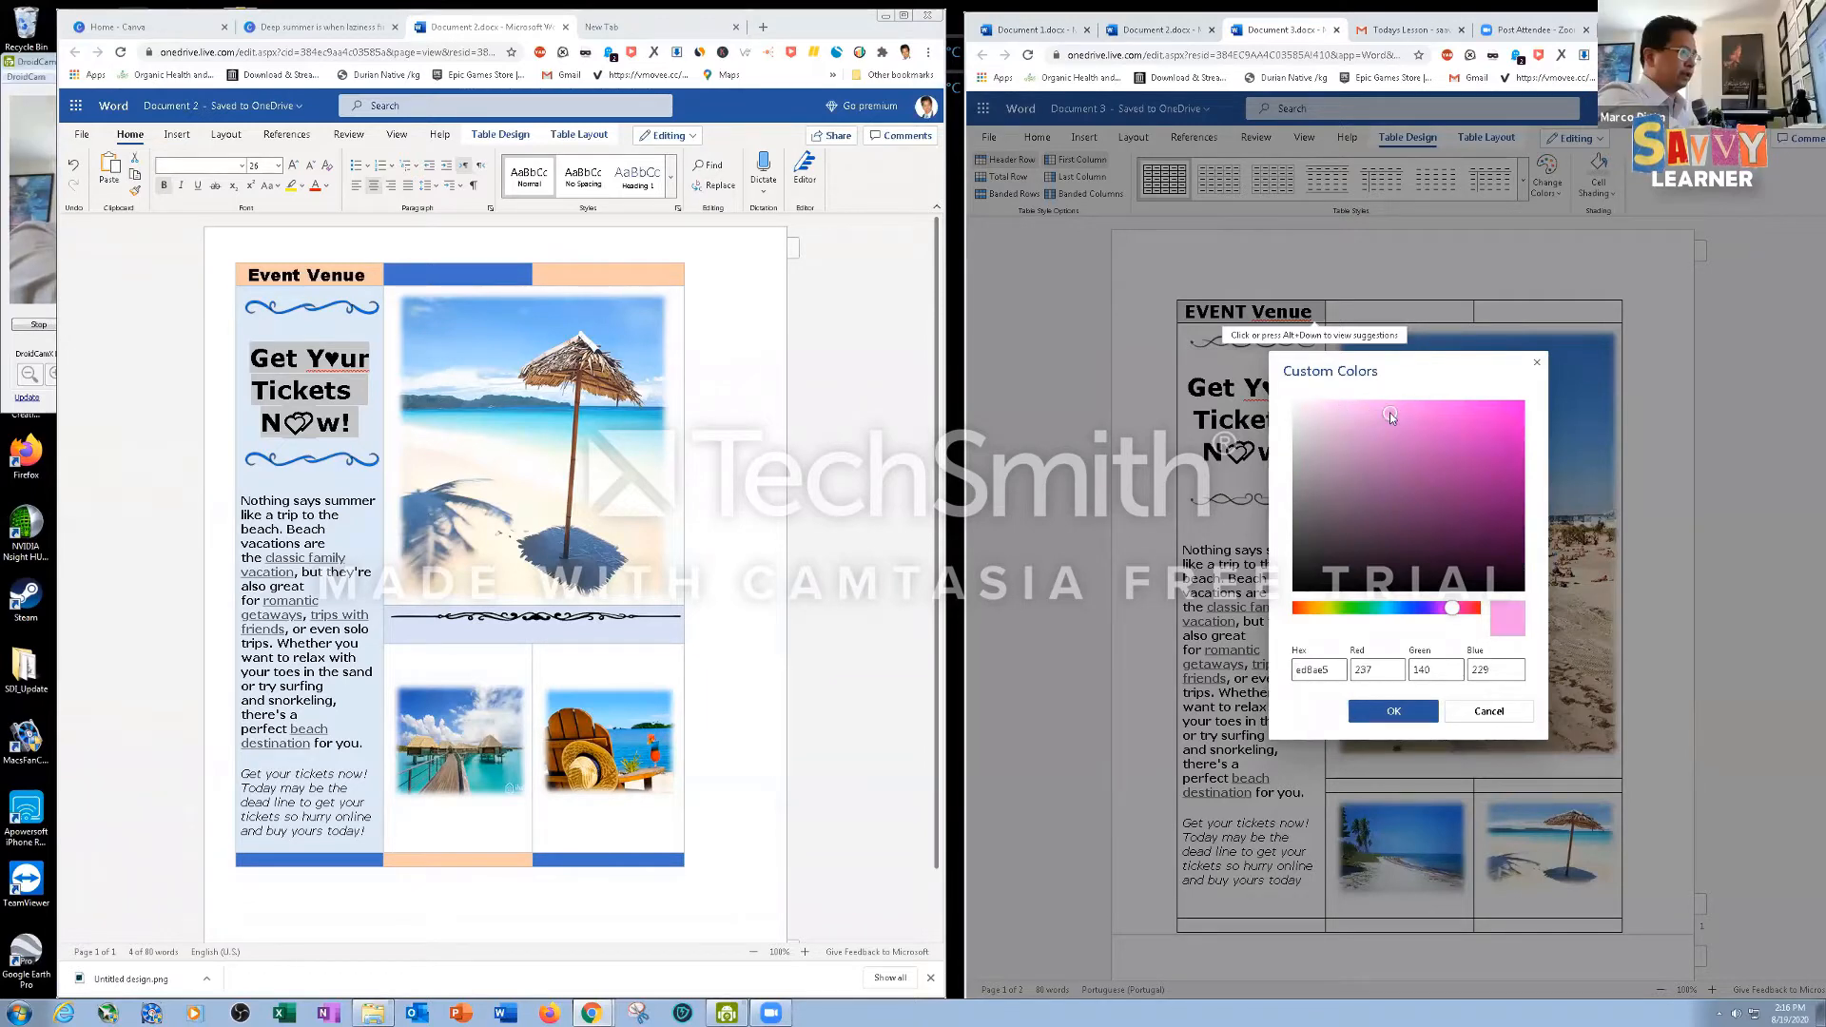
{"action": "left_click", "coordinate": [1393, 712]}
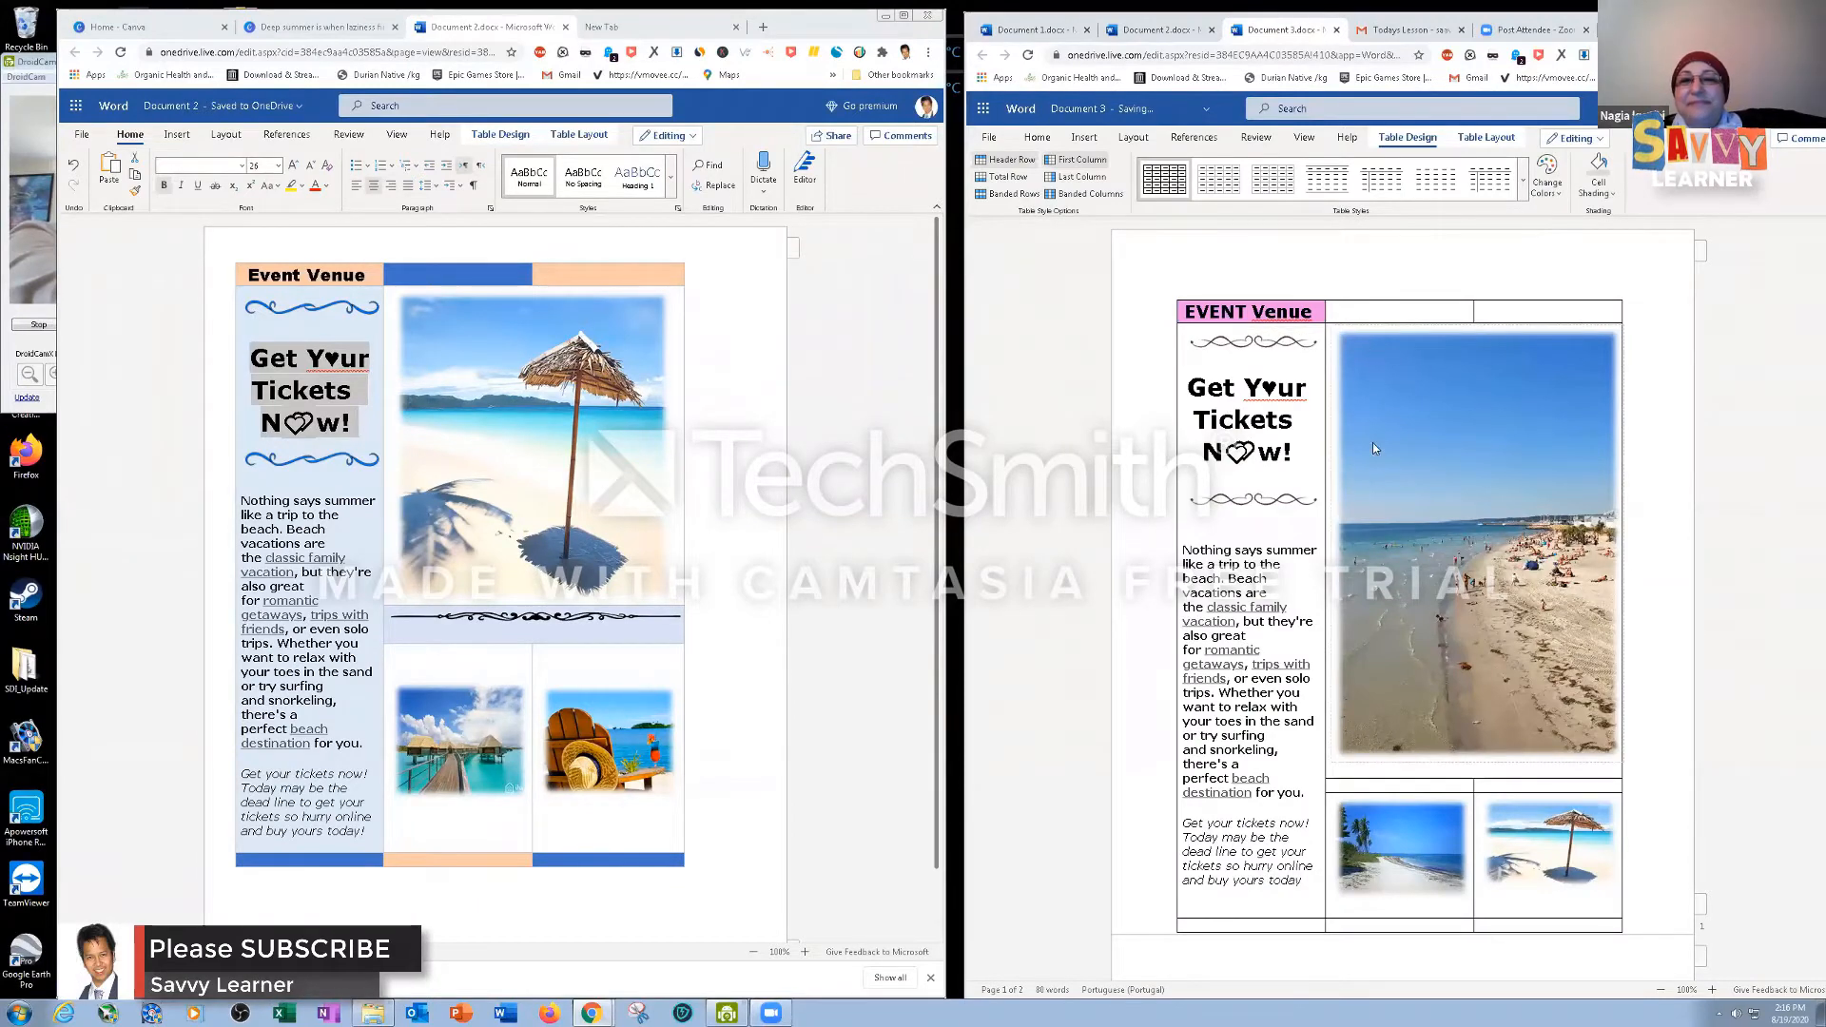
Shade the middle cell of the first row a custom light green of about RGB 213, 242, 172, and reuse that green for the tall text cell
{"action": "left_click", "coordinate": [1613, 198]}
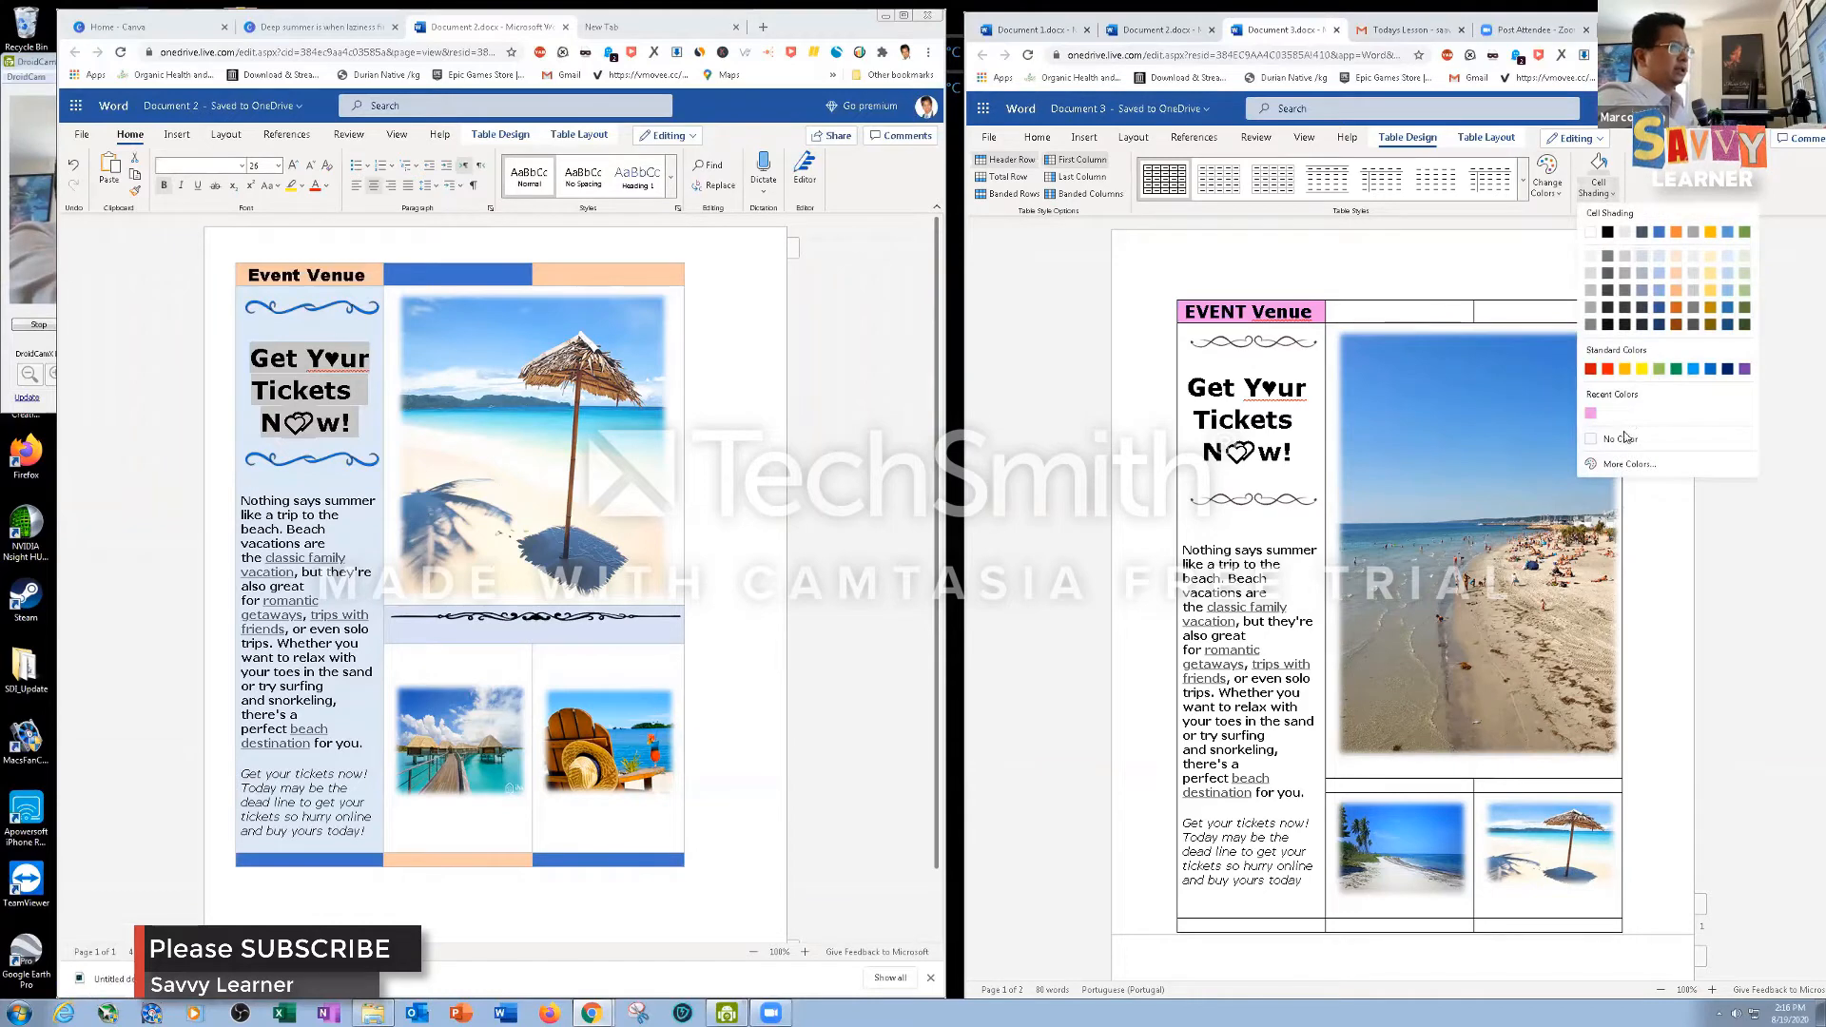
{"action": "left_click", "coordinate": [1629, 463]}
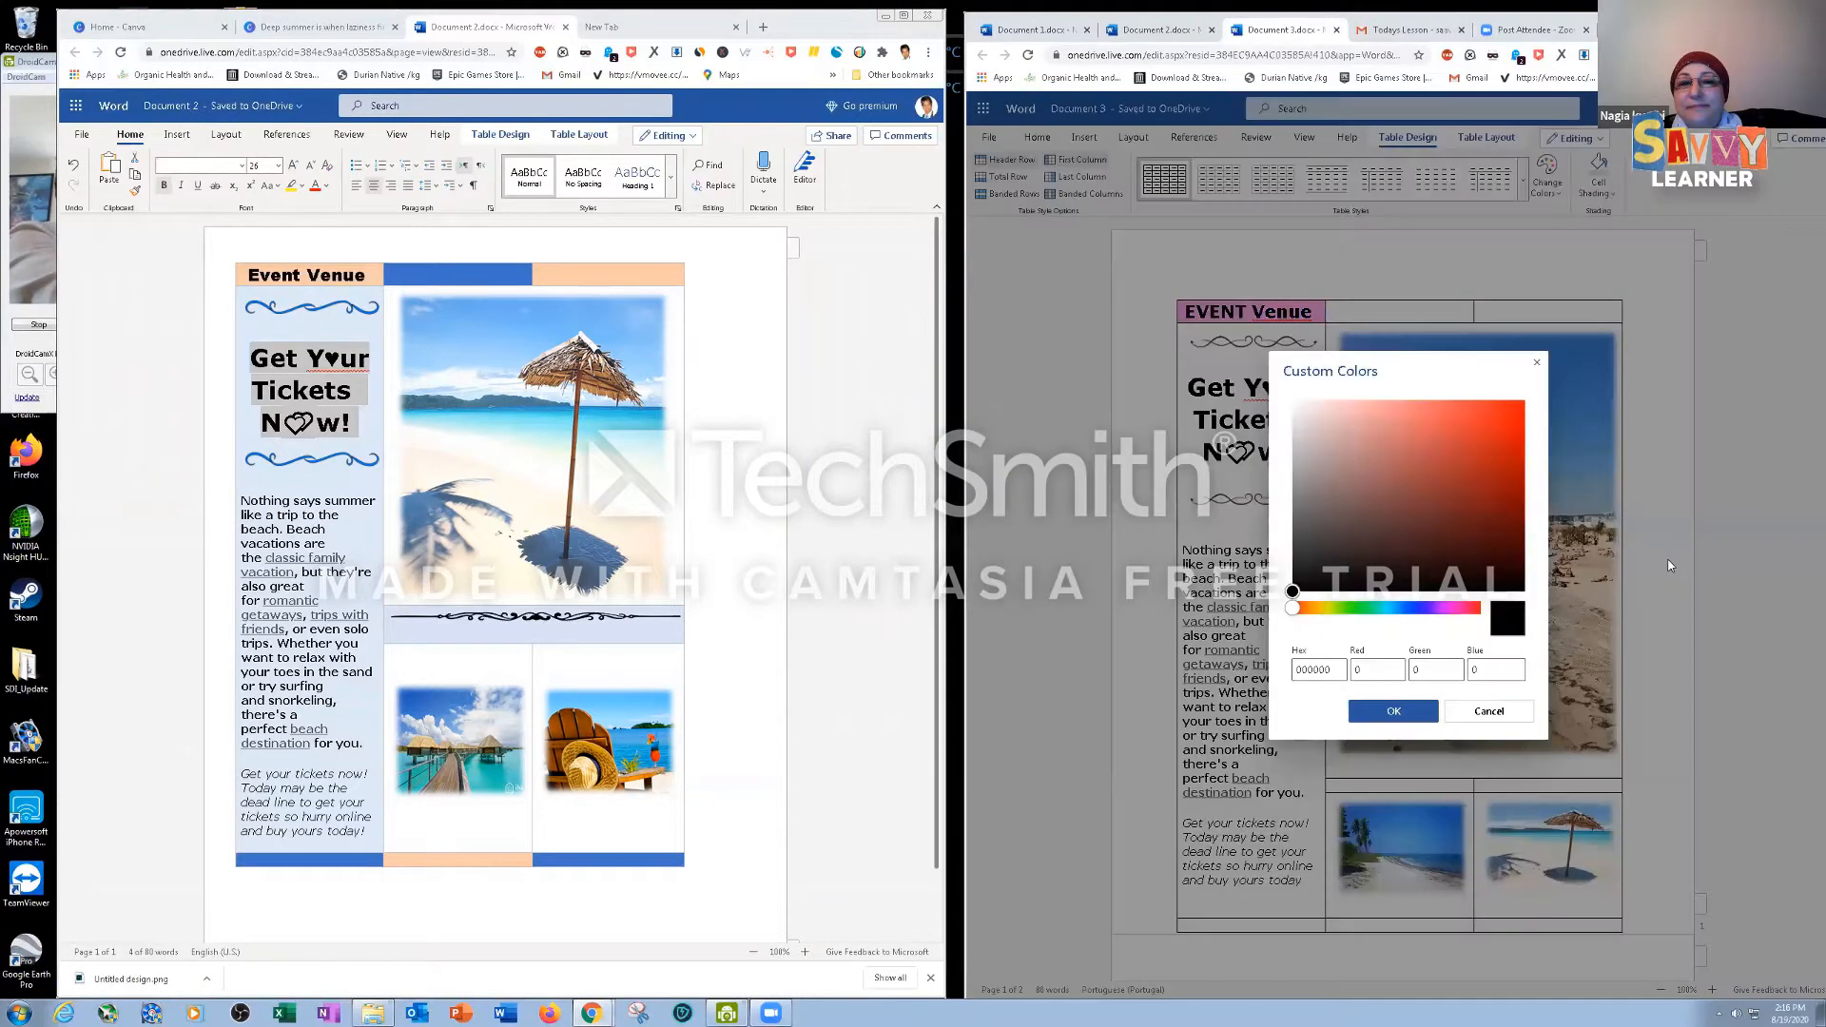
{"action": "mouse_move", "coordinate": [1368, 612]}
{"action": "left_mouse_down"}
{"action": "mouse_move", "coordinate": [1439, 612]}
{"action": "mouse_move", "coordinate": [1339, 611]}
{"action": "left_mouse_up"}
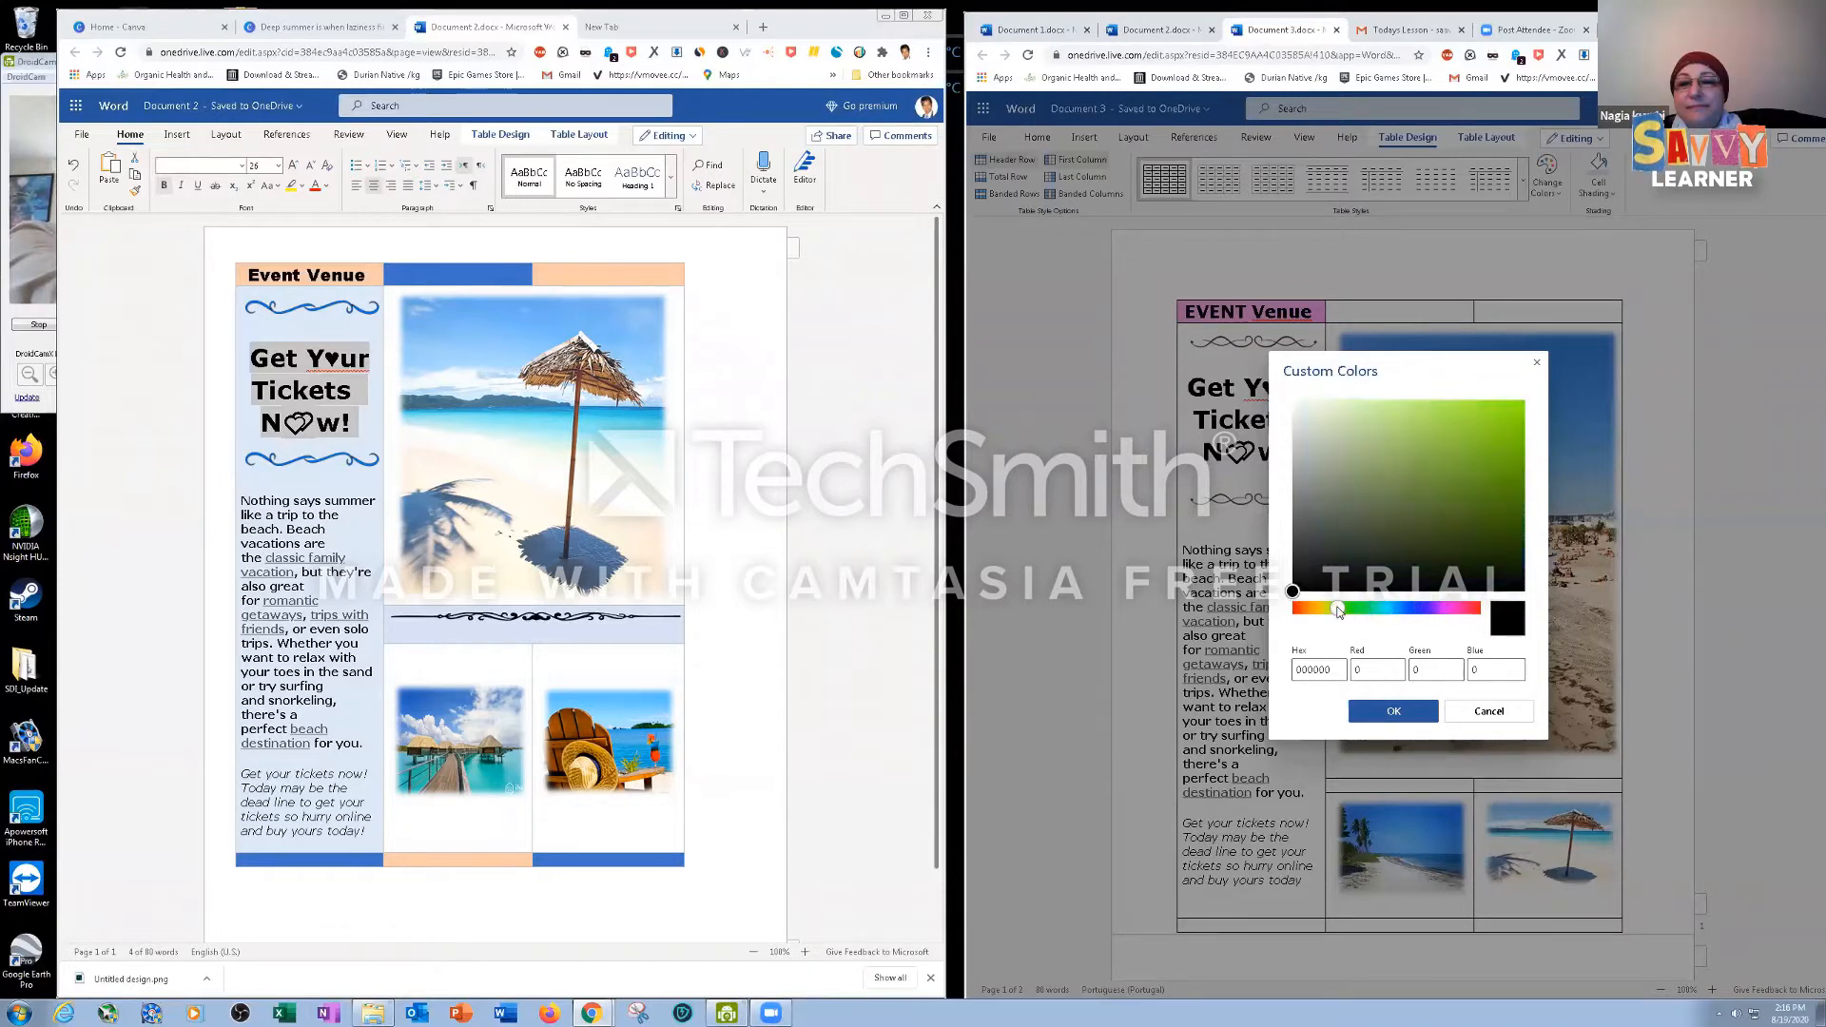
{"action": "left_click", "coordinate": [1361, 425]}
{"action": "left_click_drag", "start_coordinate": [1358, 424], "coordinate": [1367, 407]}
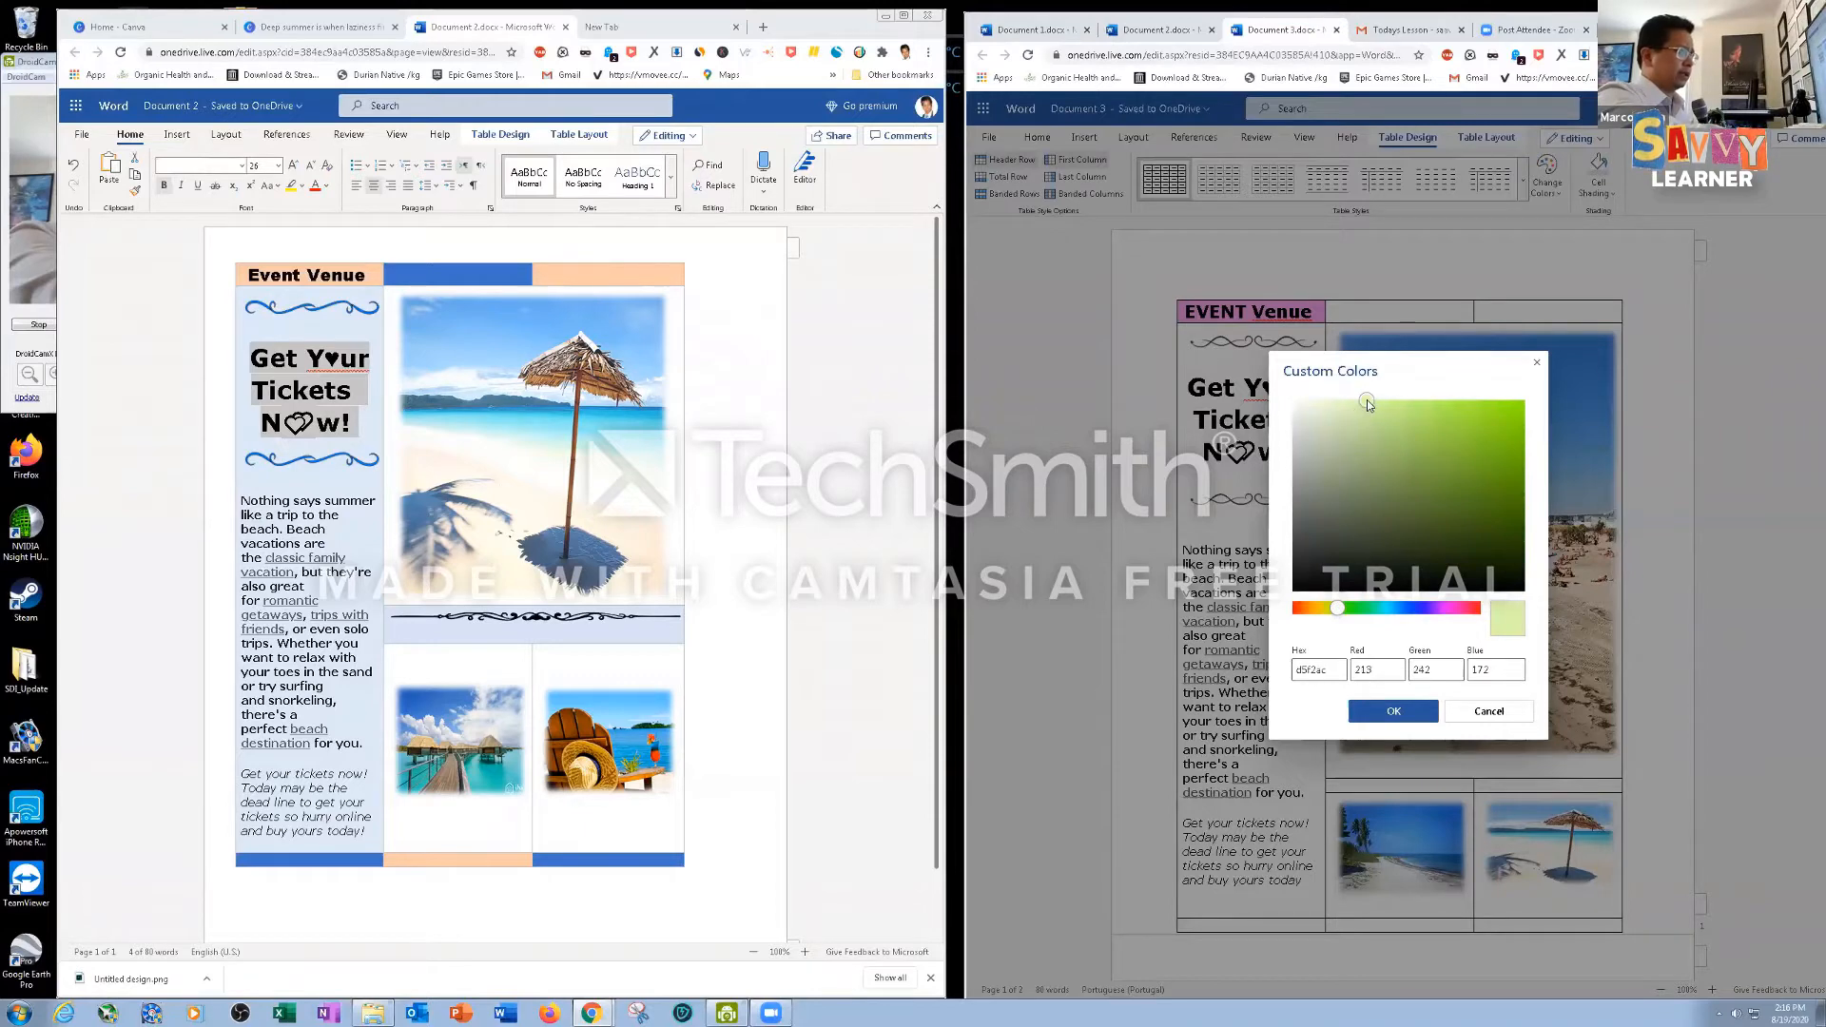
{"action": "key", "text": "Return"}
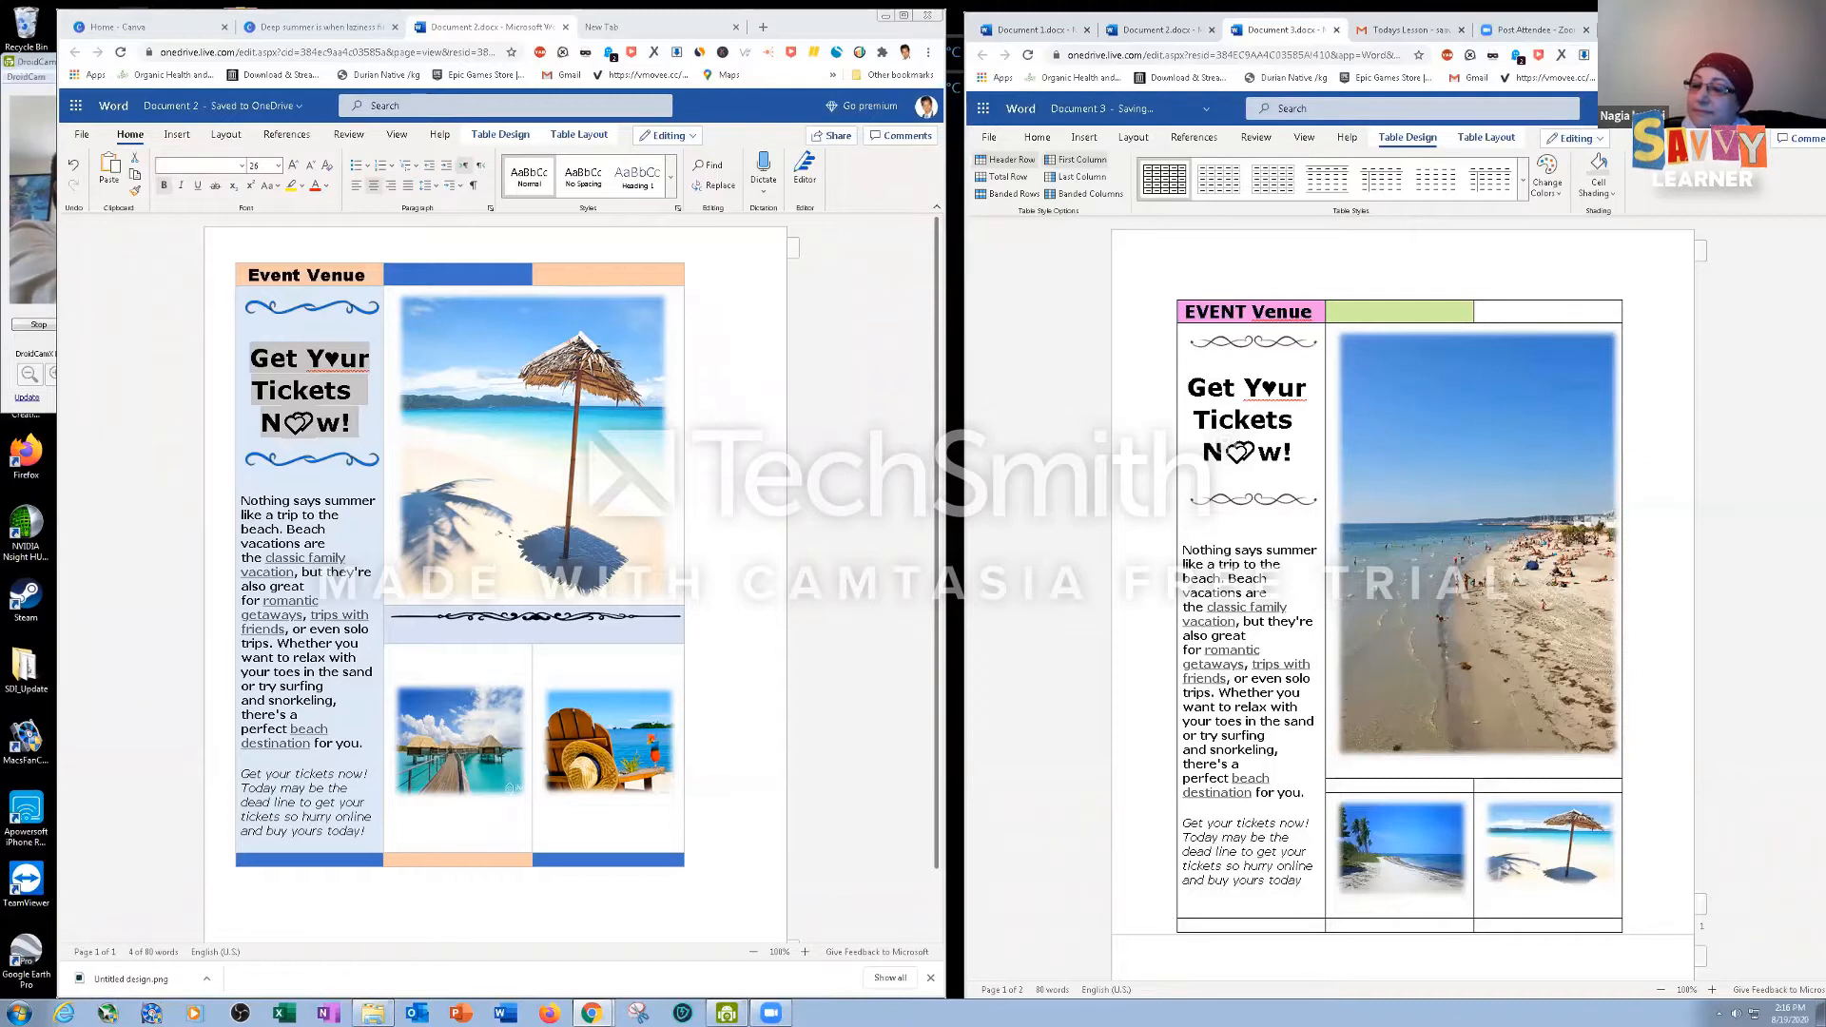
{"action": "left_click", "coordinate": [1609, 198]}
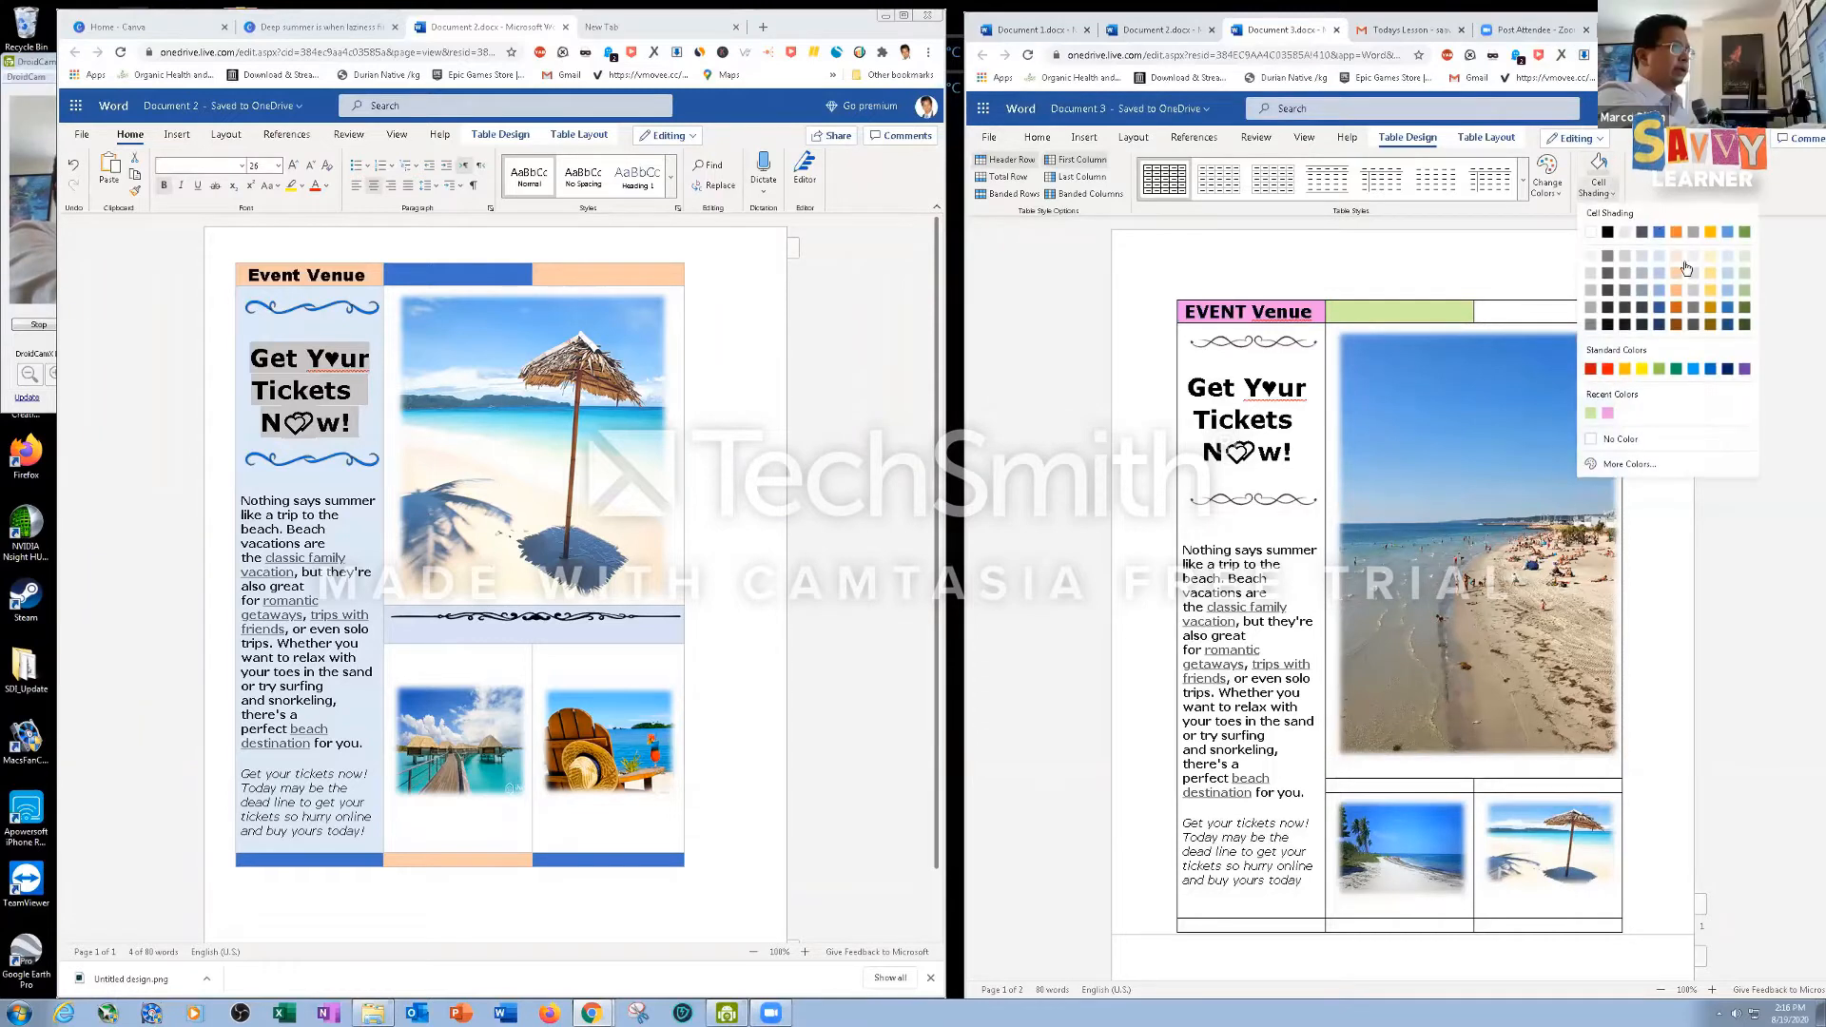
{"action": "left_click", "coordinate": [1590, 415]}
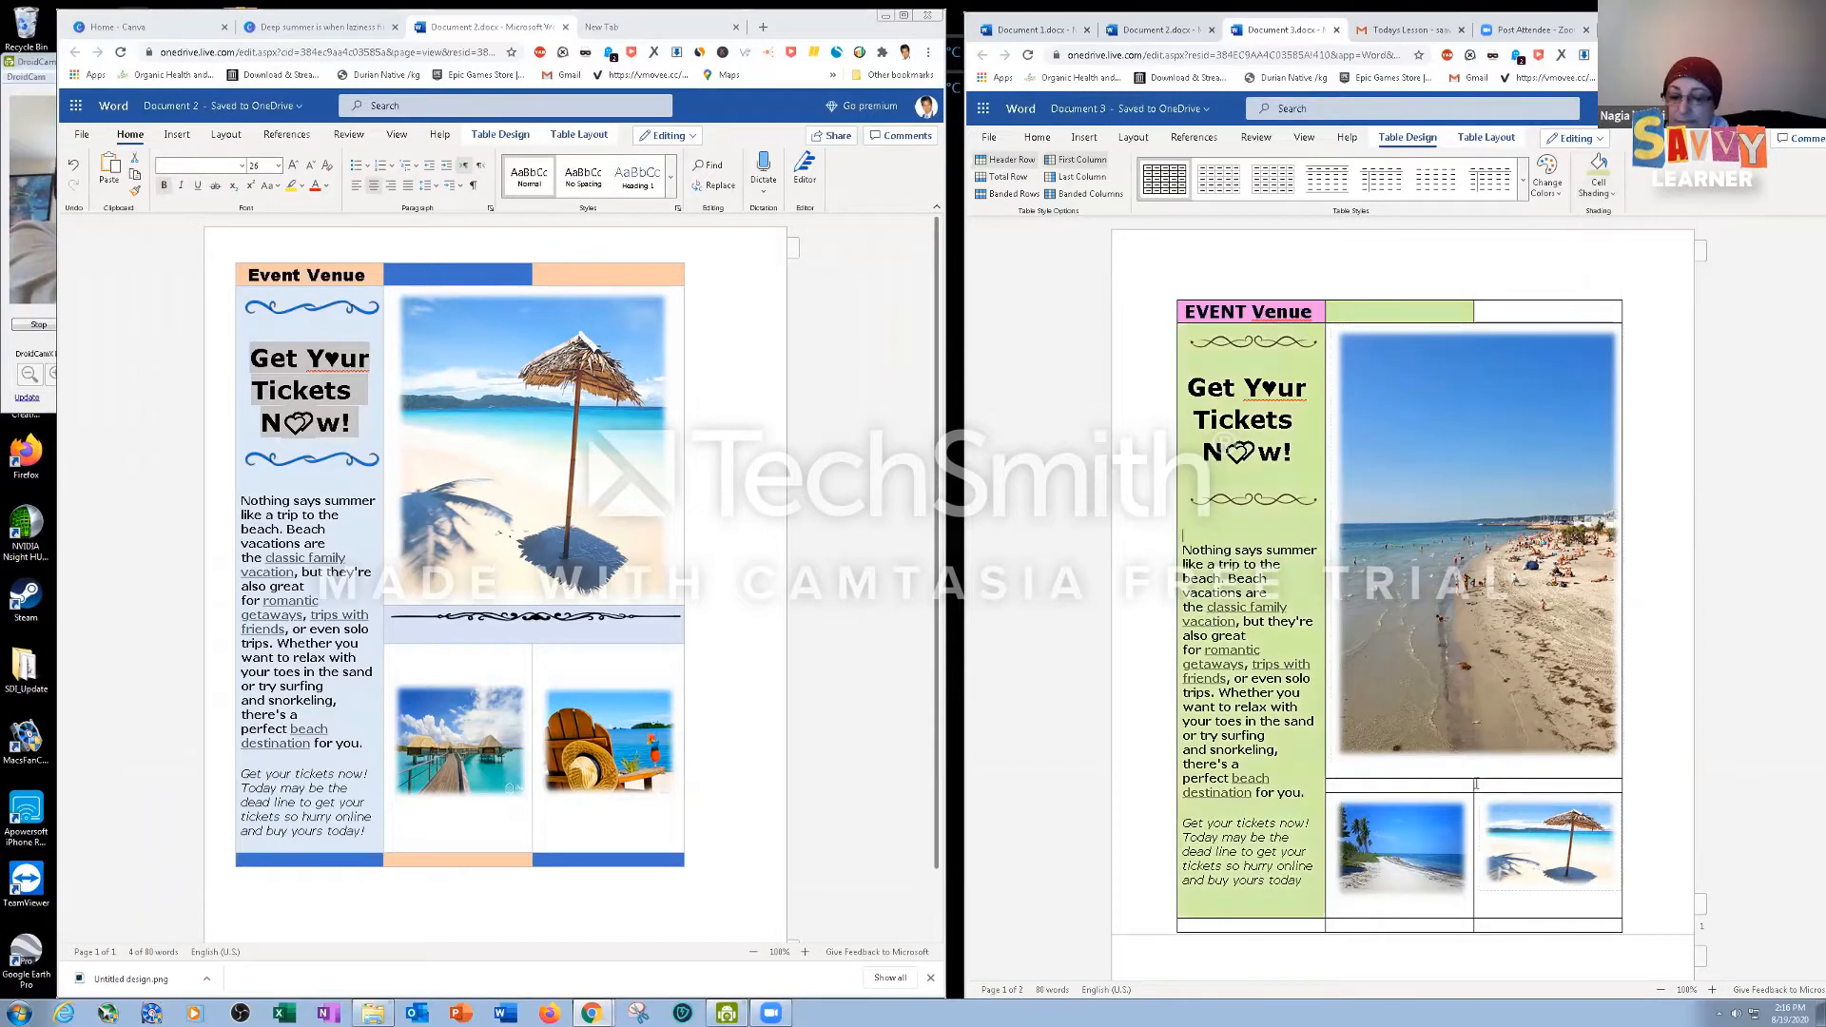
In the narrow row below the shoreline picture, shade the first empty cell with the recent pink and the cell beside it light green
{"action": "left_click", "coordinate": [1592, 185]}
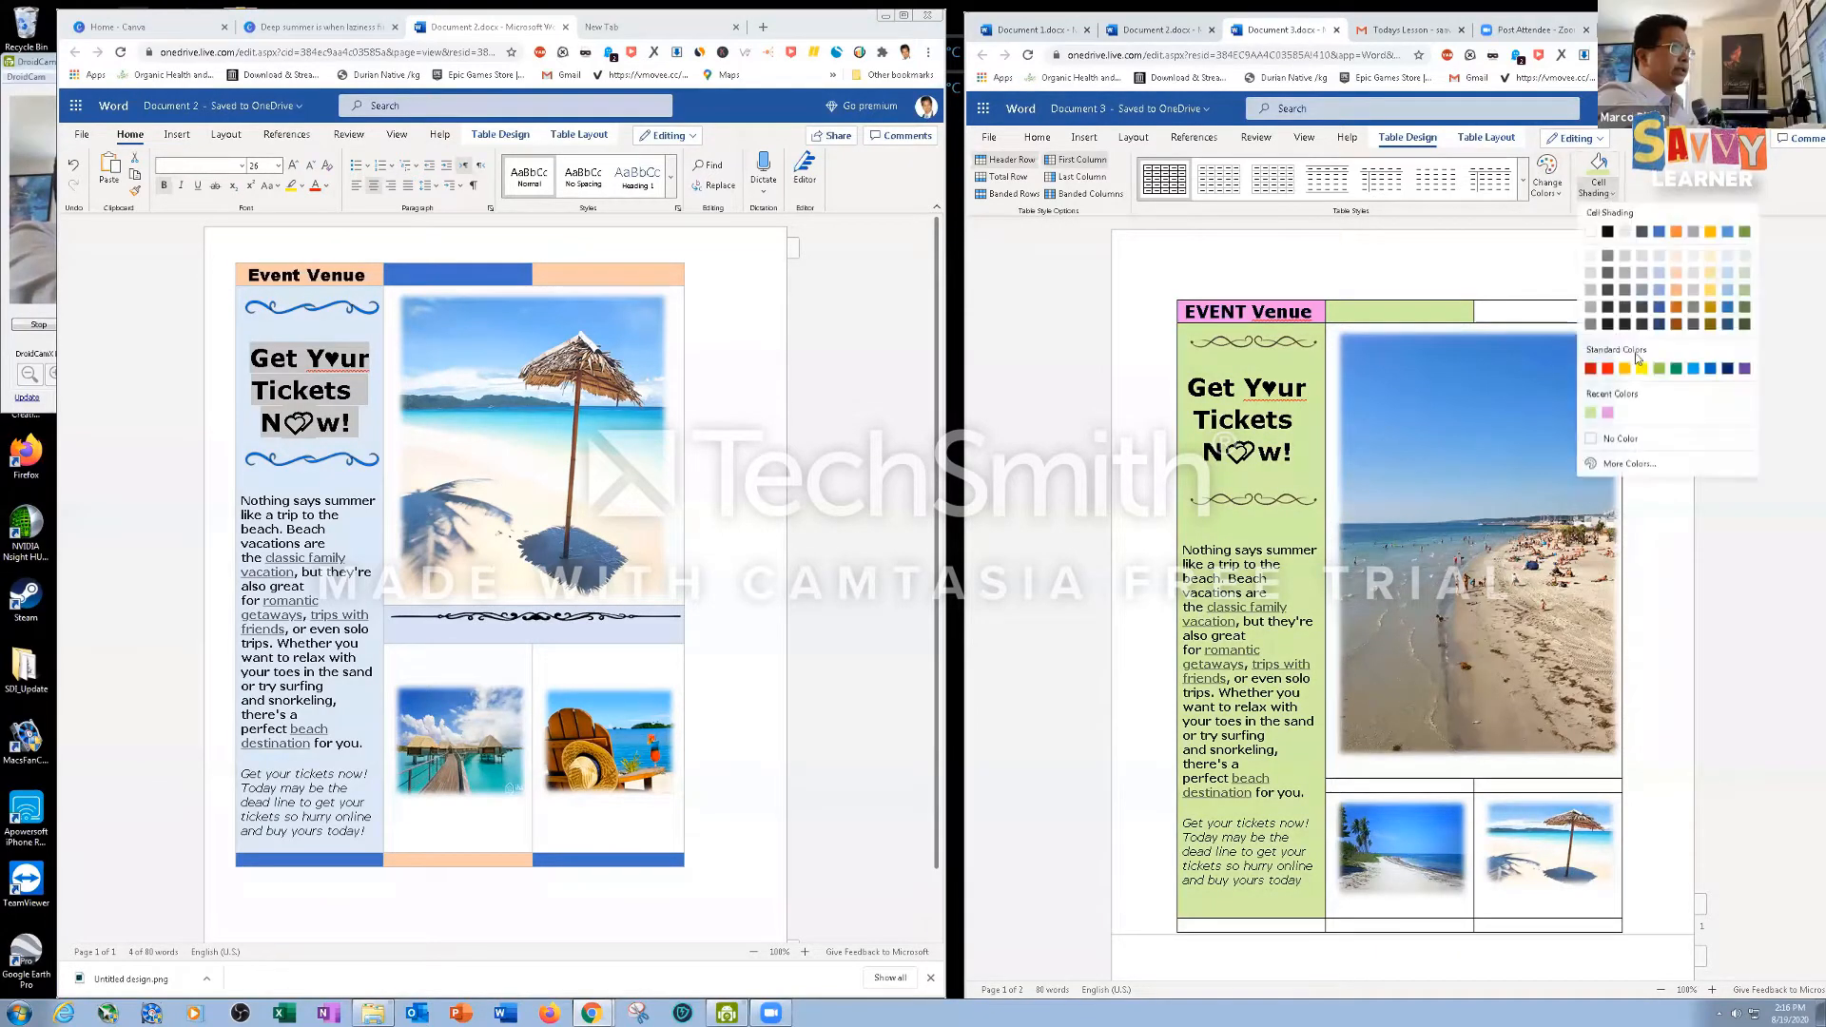
{"action": "left_click", "coordinate": [1608, 414]}
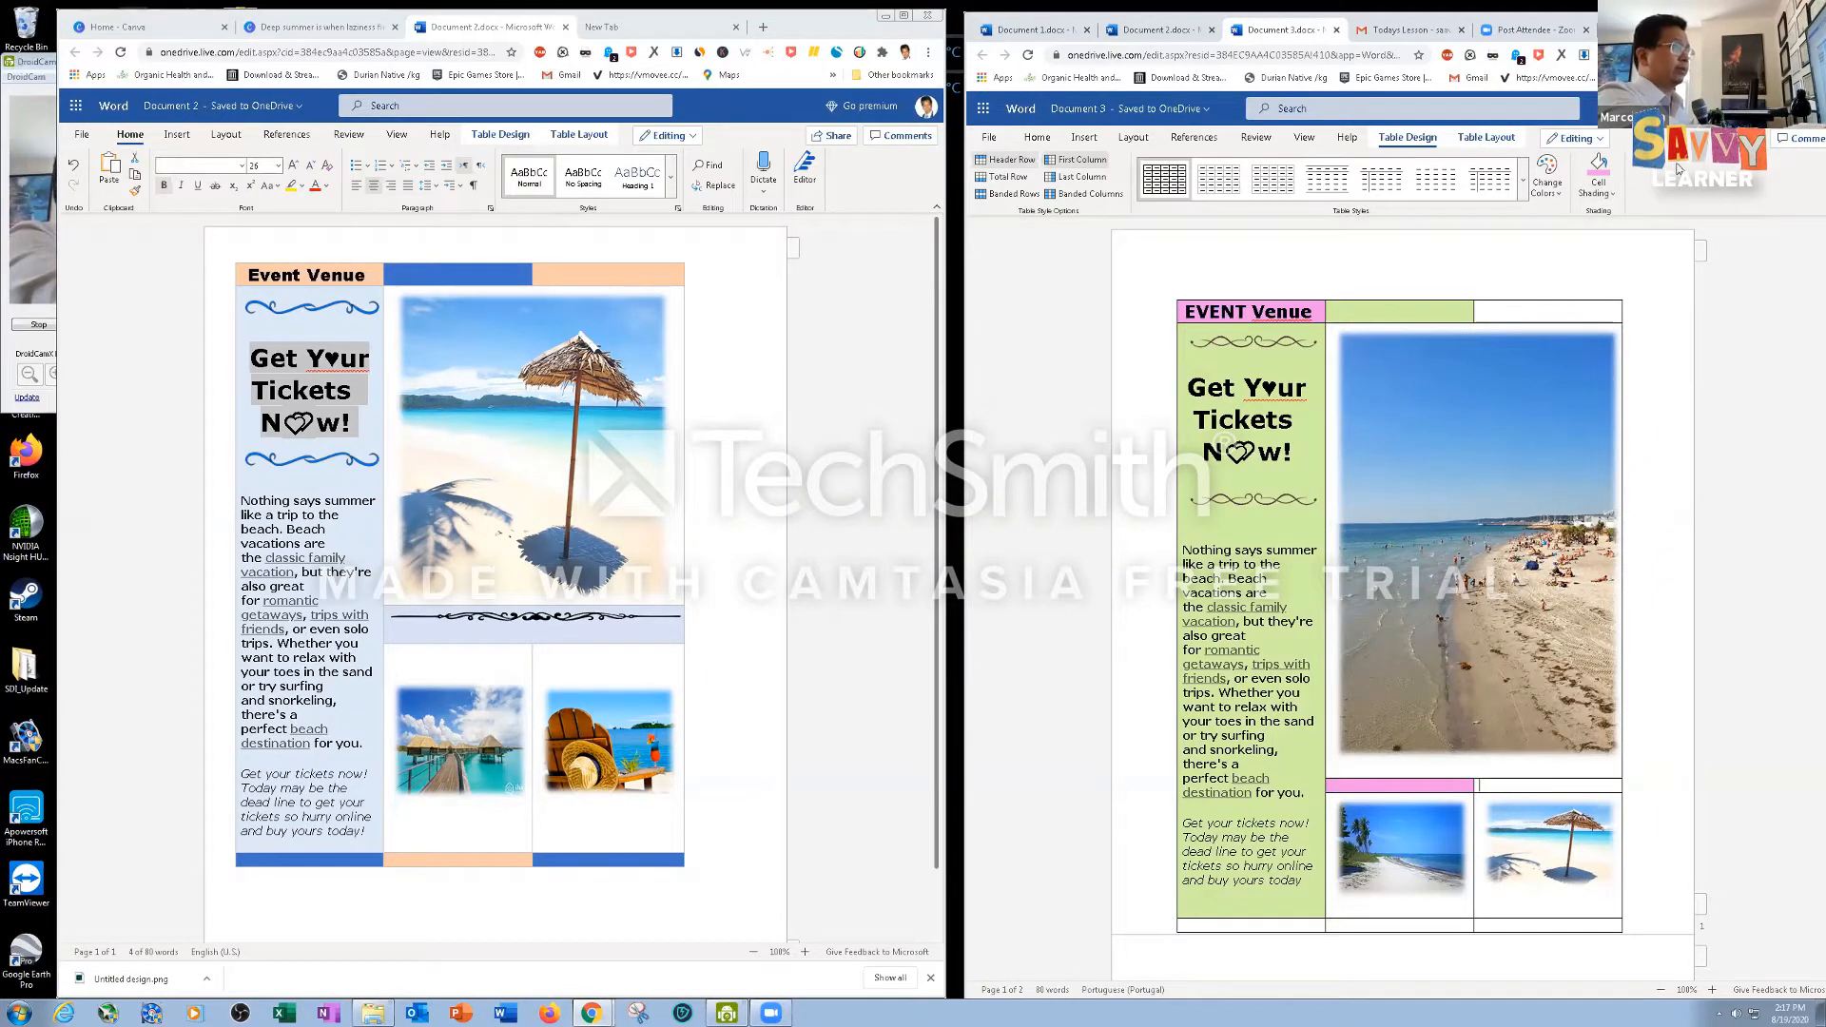
{"action": "left_click", "coordinate": [1614, 198]}
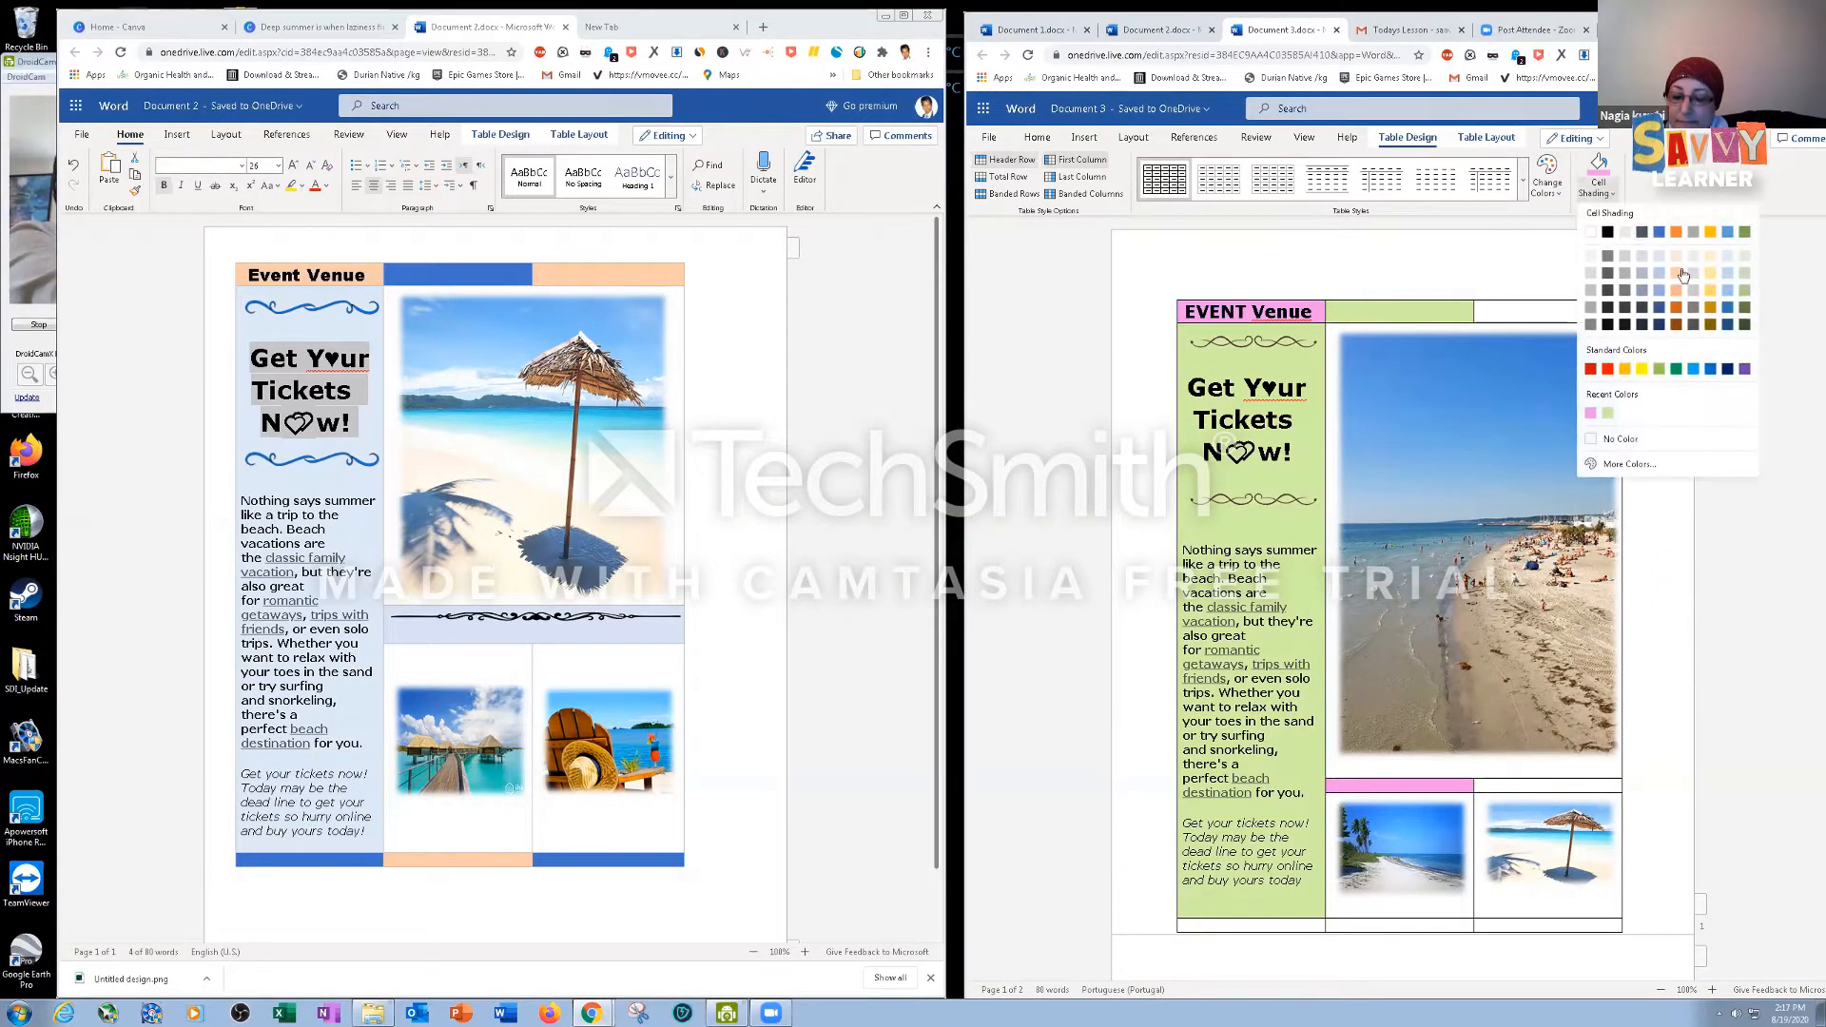
{"action": "left_click", "coordinate": [1609, 415]}
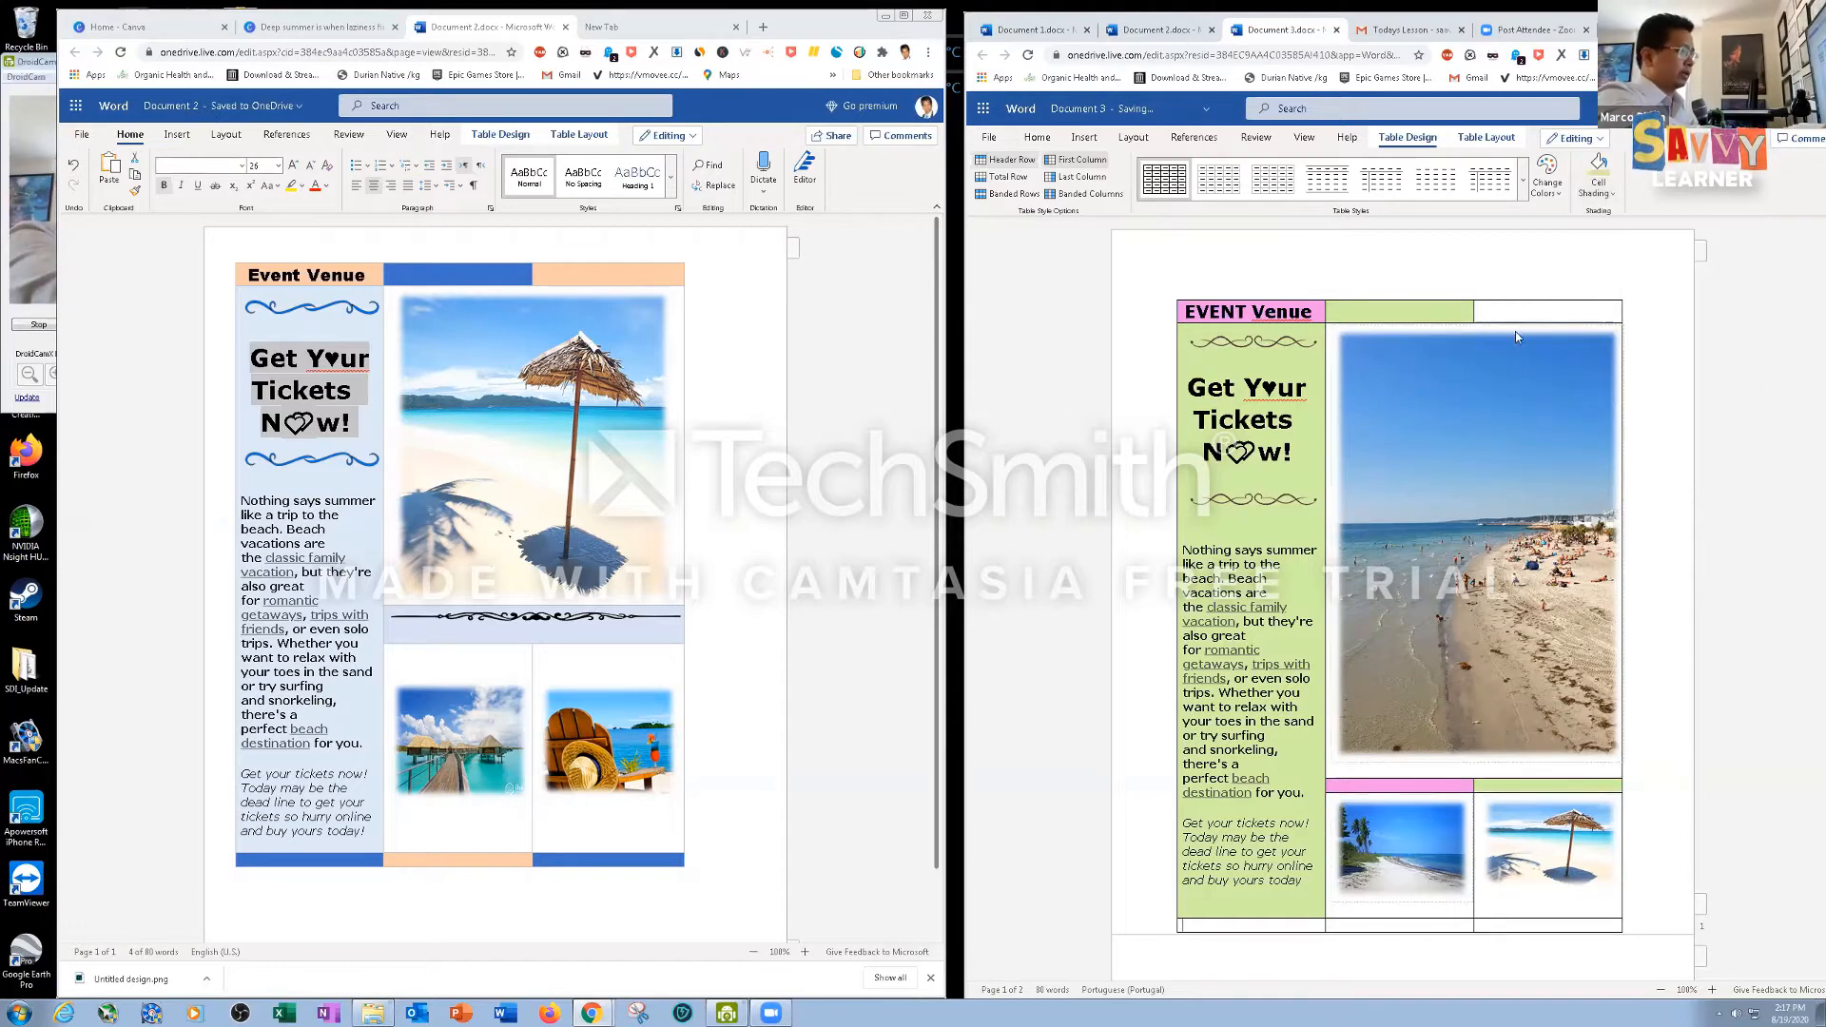
In the last table row, shade the first cell with the recent pink and the middle cell with the recent light green
{"action": "left_click", "coordinate": [1598, 181]}
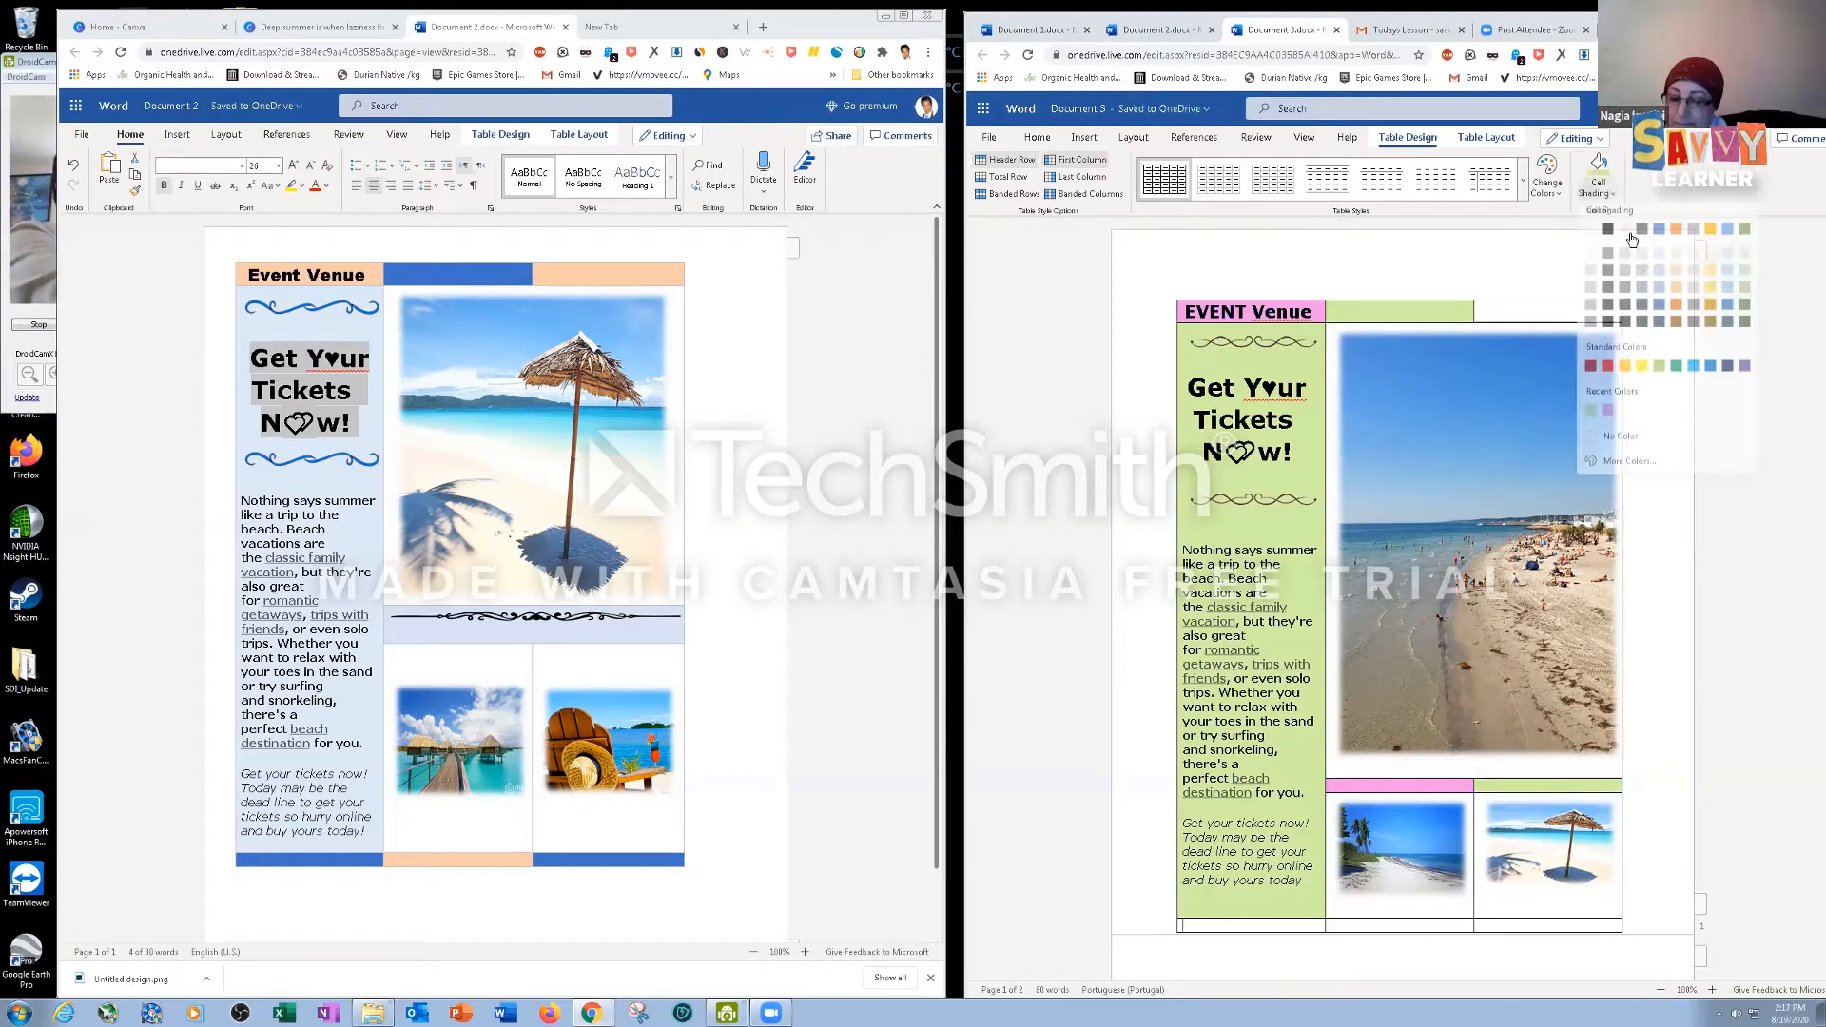
{"action": "left_click", "coordinate": [1607, 413]}
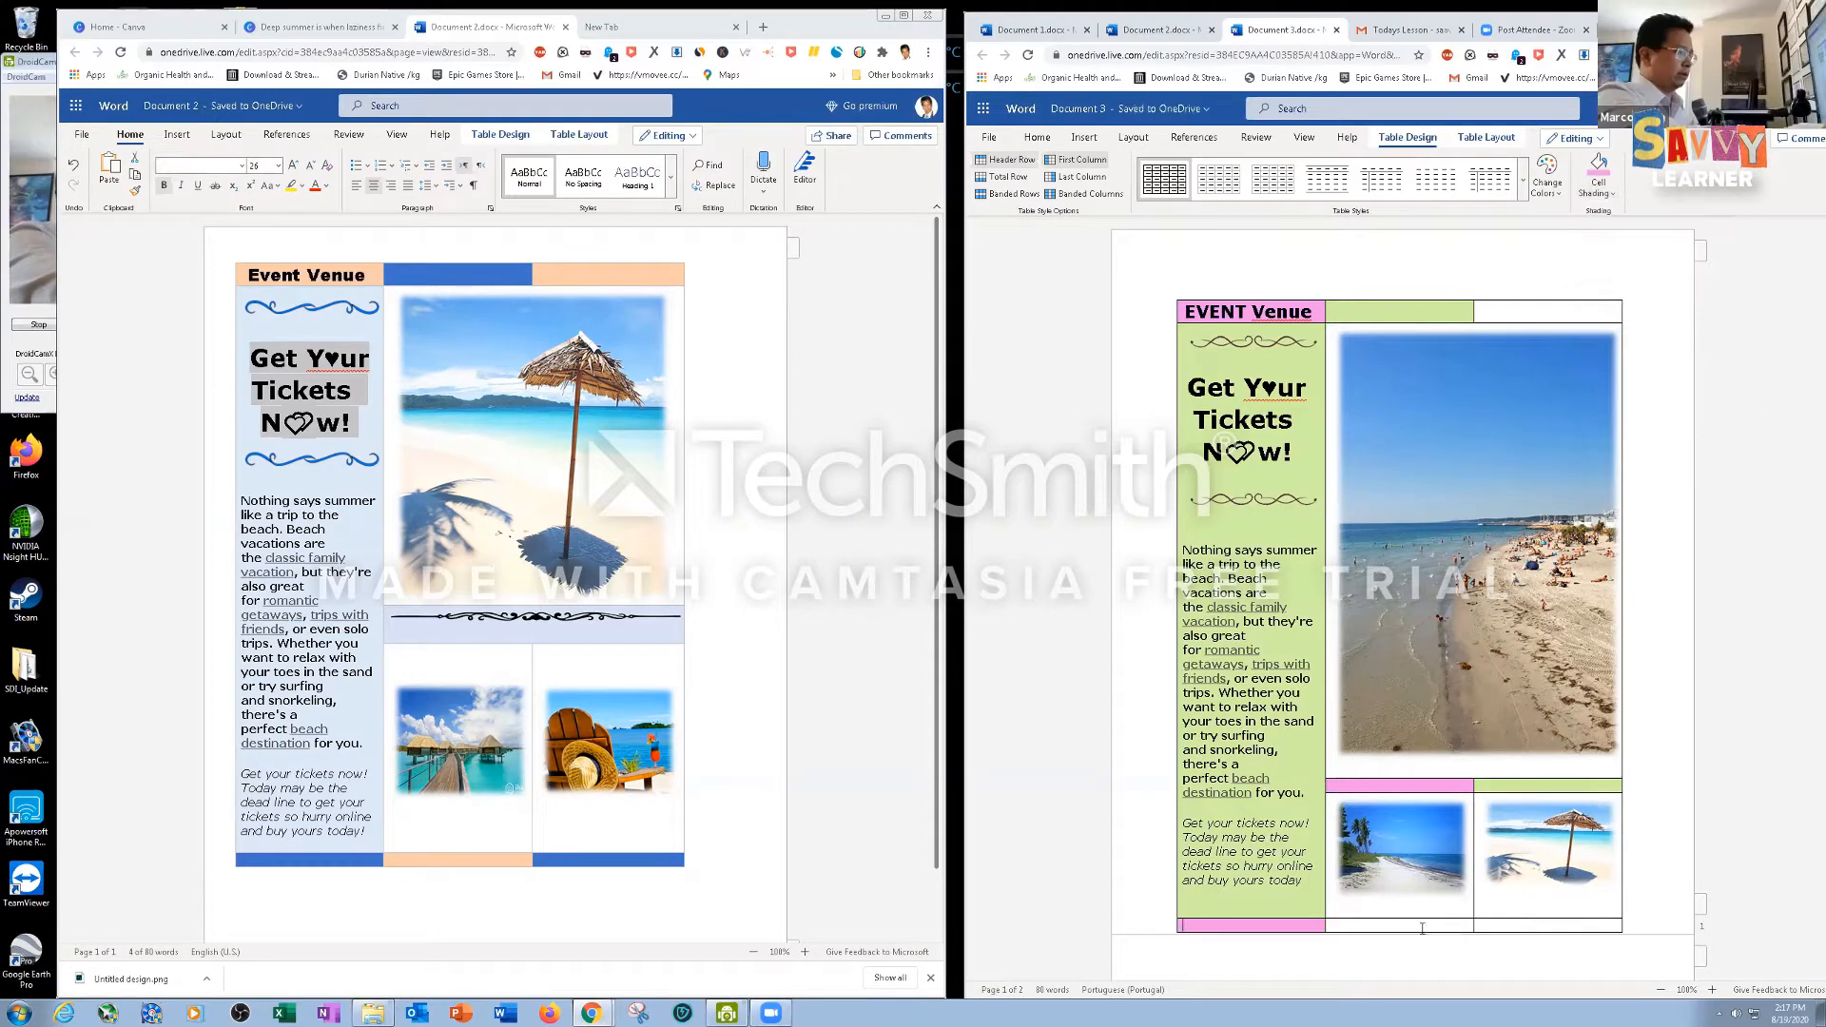
{"action": "left_click", "coordinate": [1616, 194]}
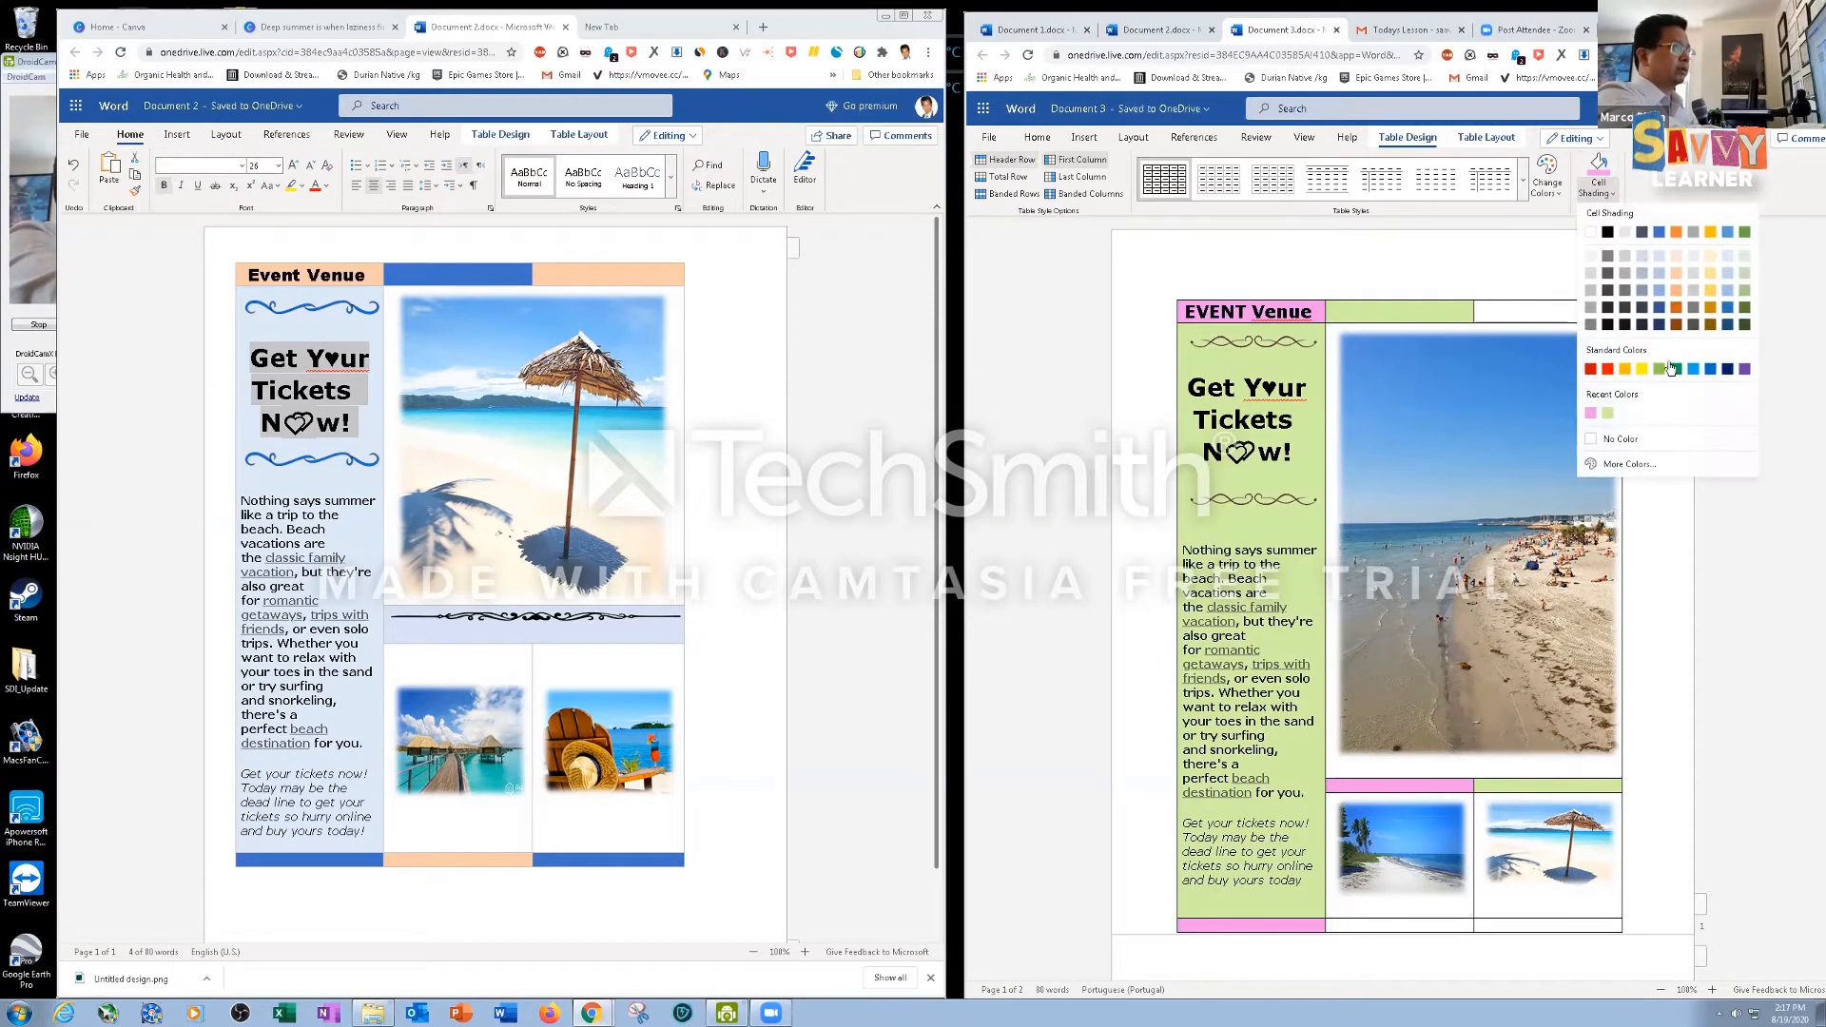
{"action": "left_click", "coordinate": [1608, 414]}
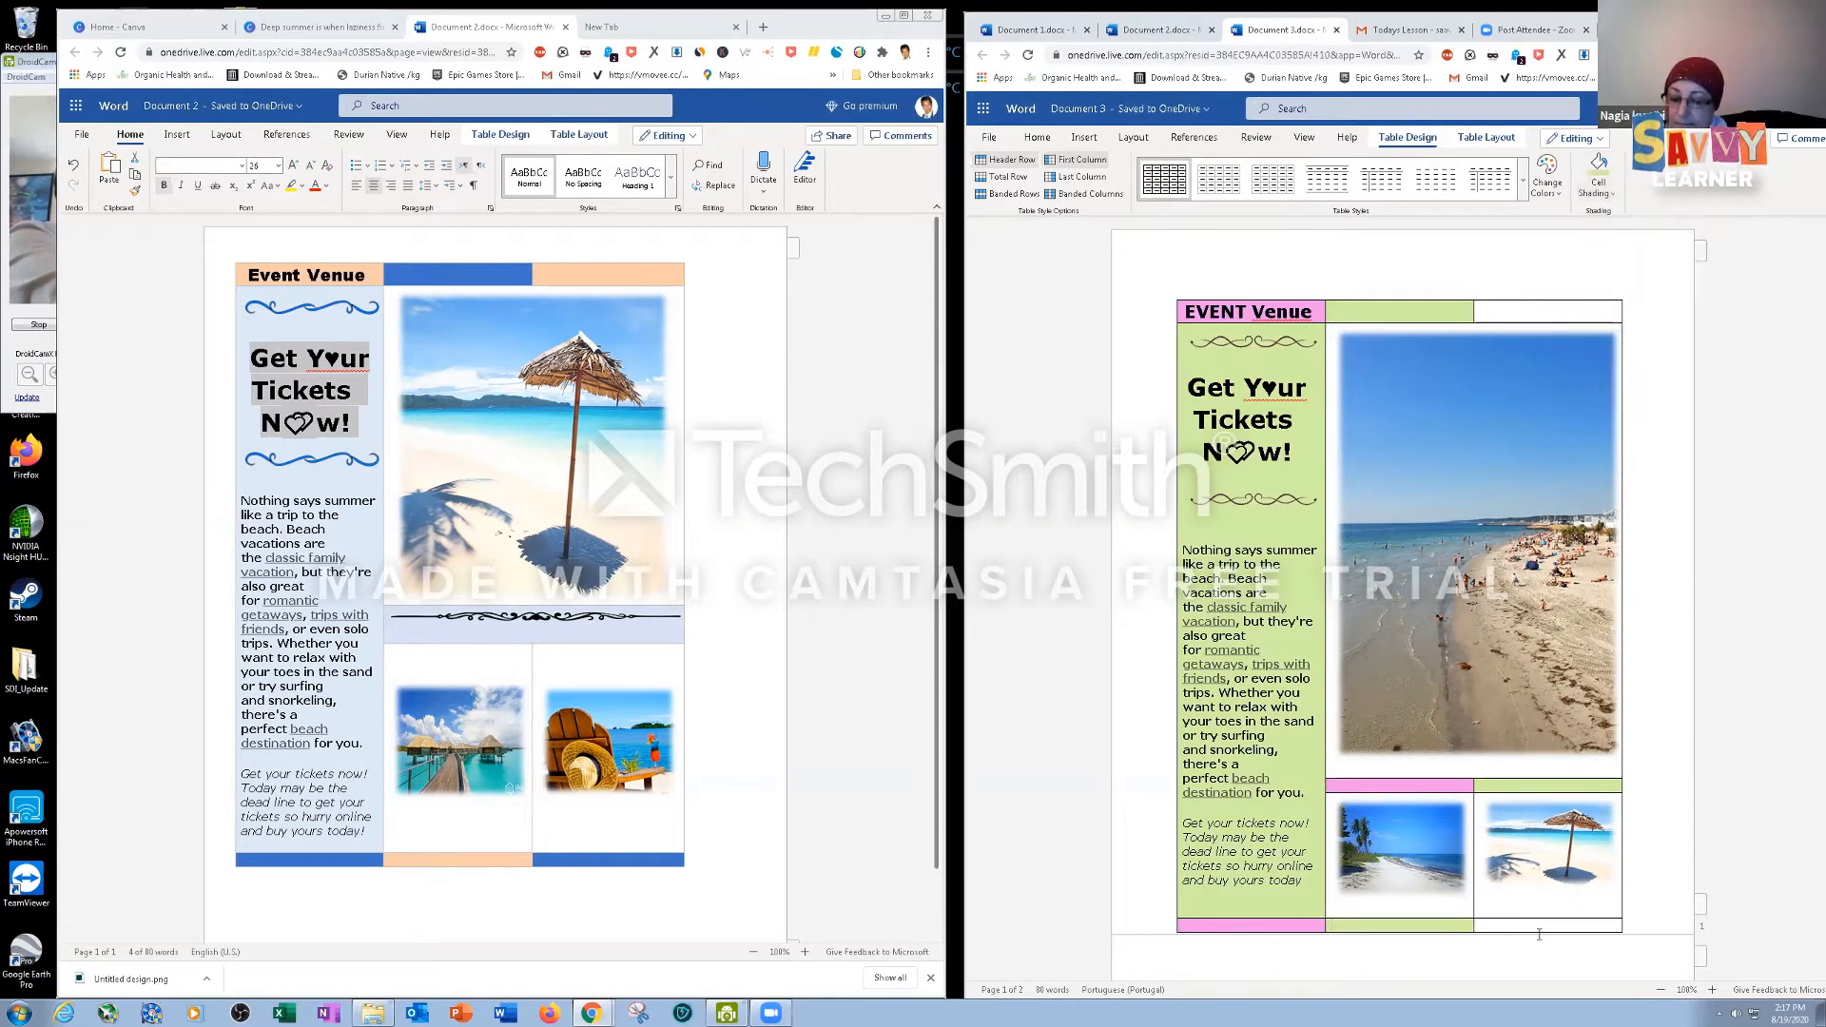
Shade the last cell of the bottom row and the last cell of the first row with the recent pink
{"action": "left_click", "coordinate": [1618, 197]}
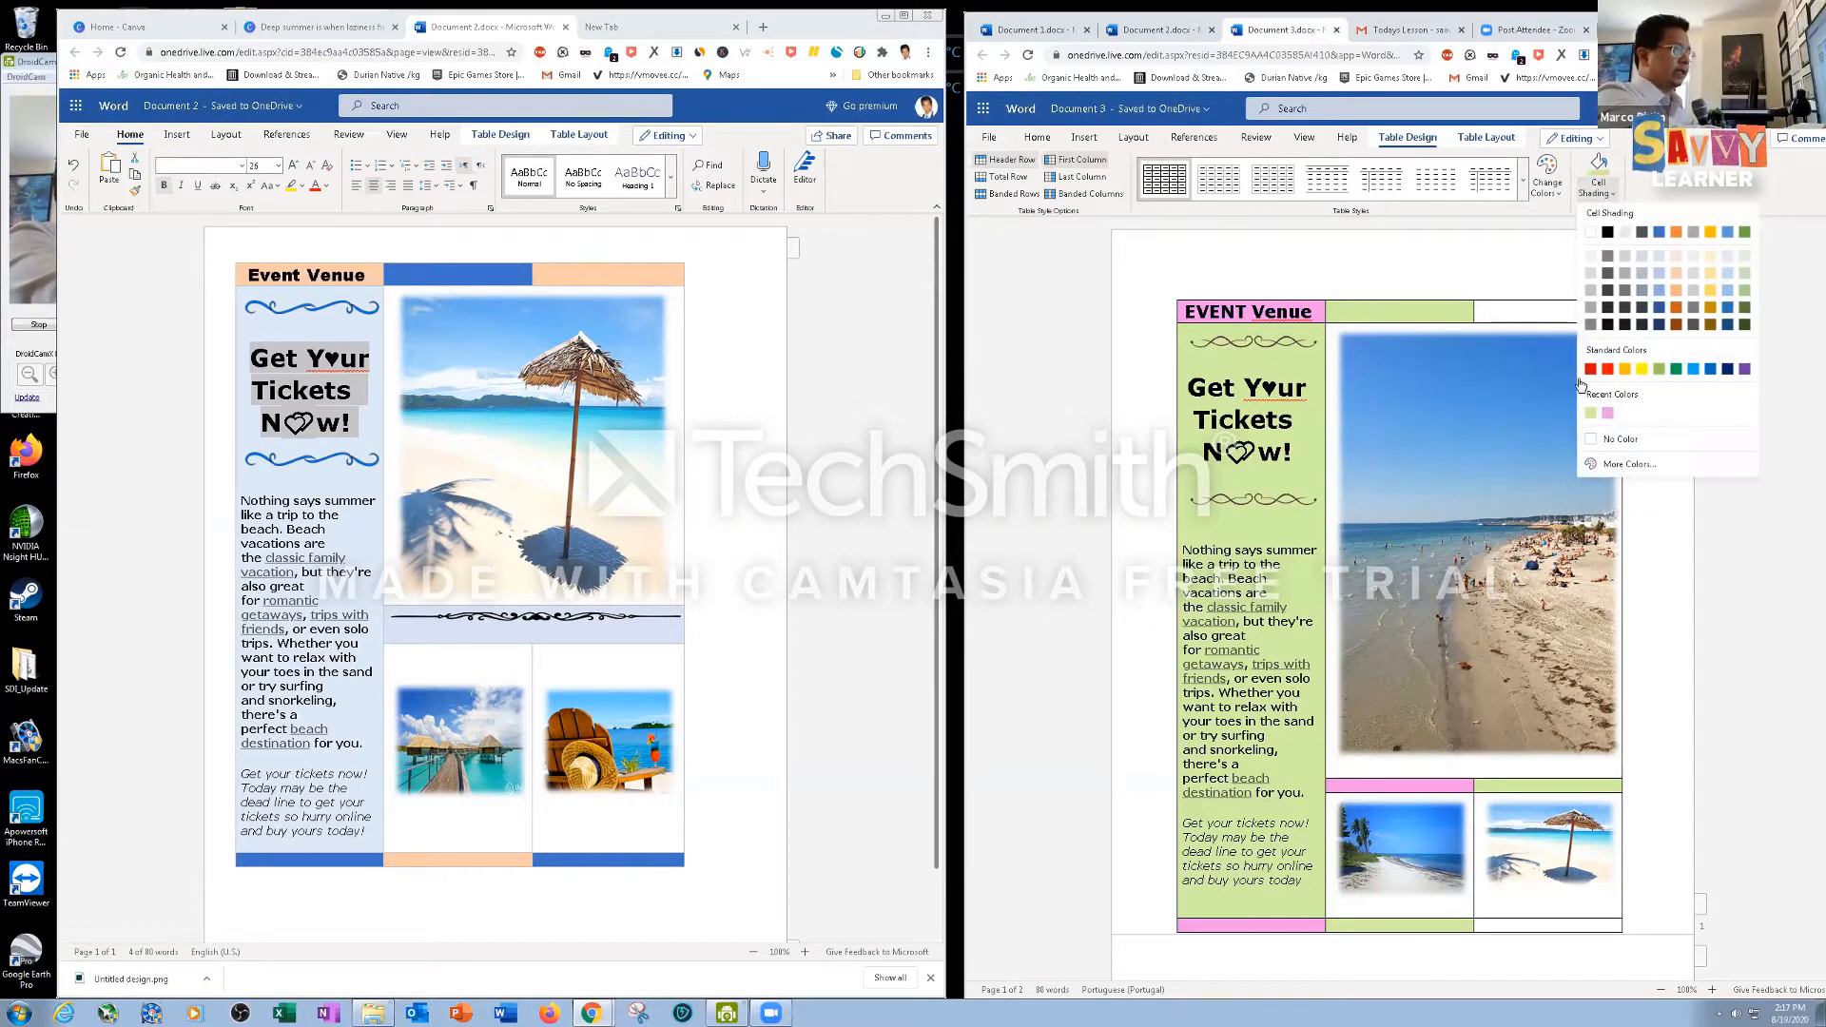
{"action": "left_click", "coordinate": [1607, 412]}
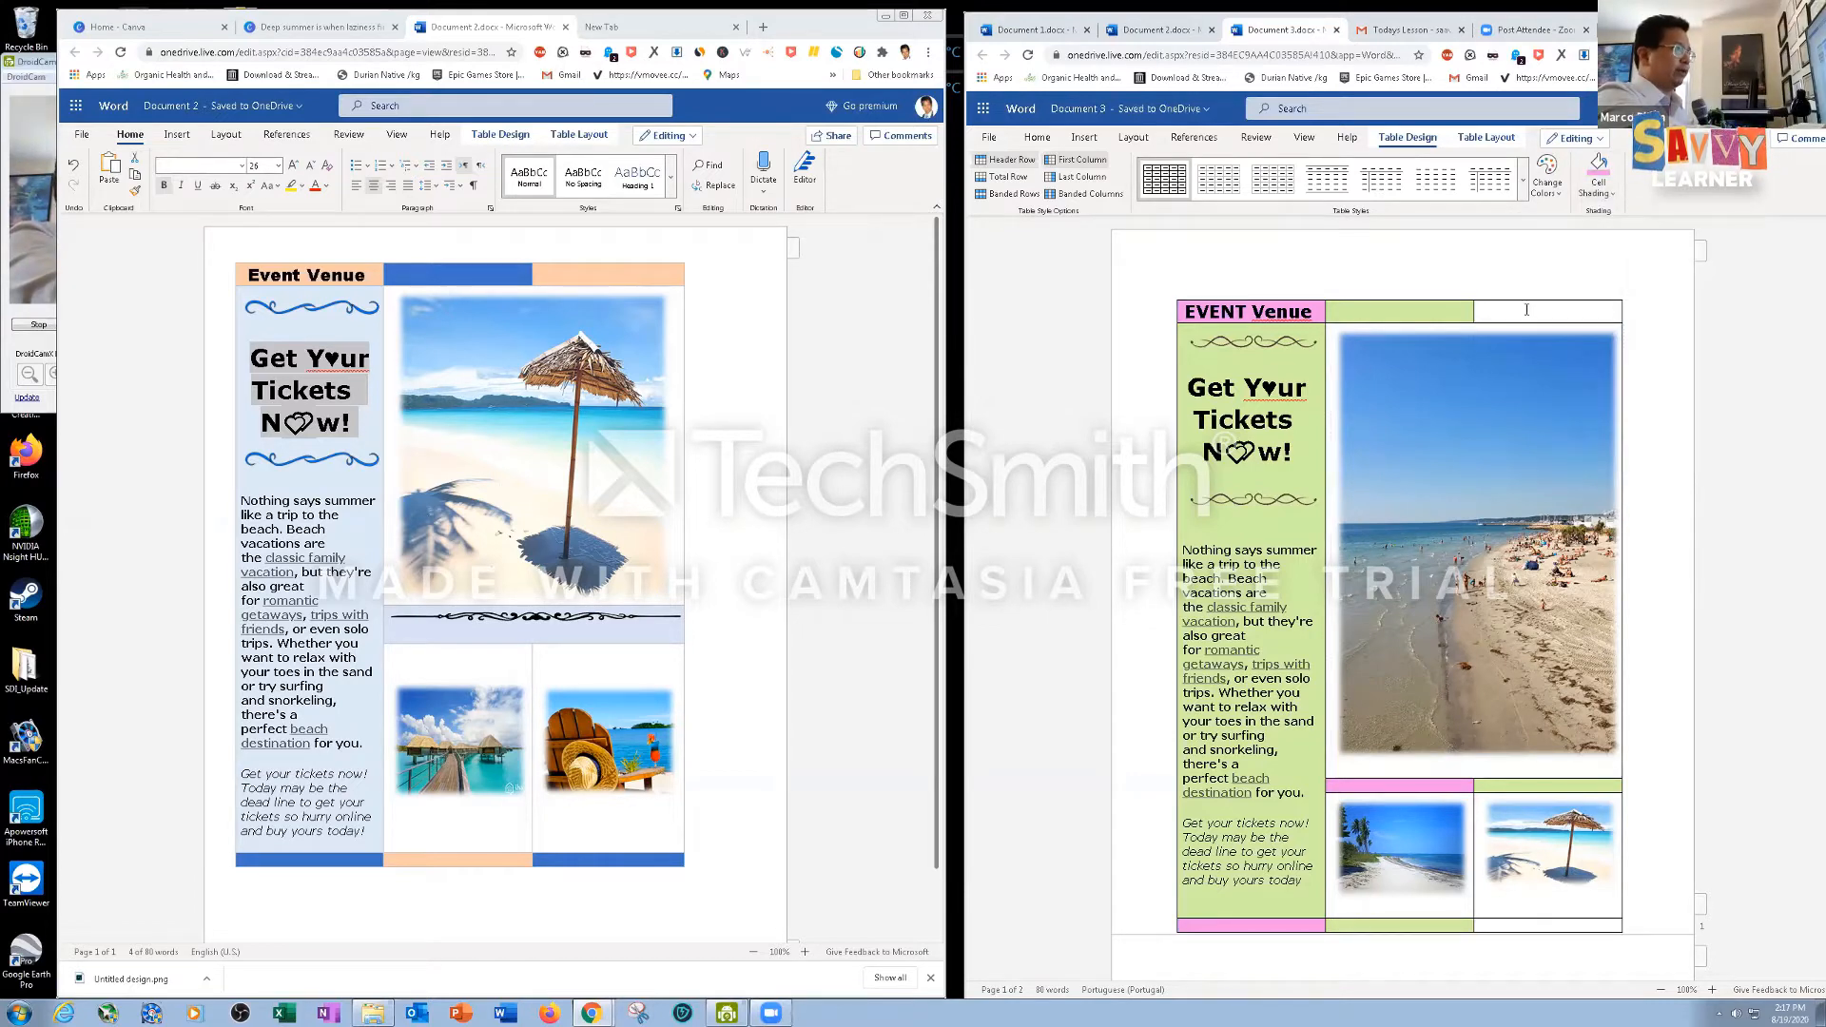
{"action": "left_click", "coordinate": [1594, 182]}
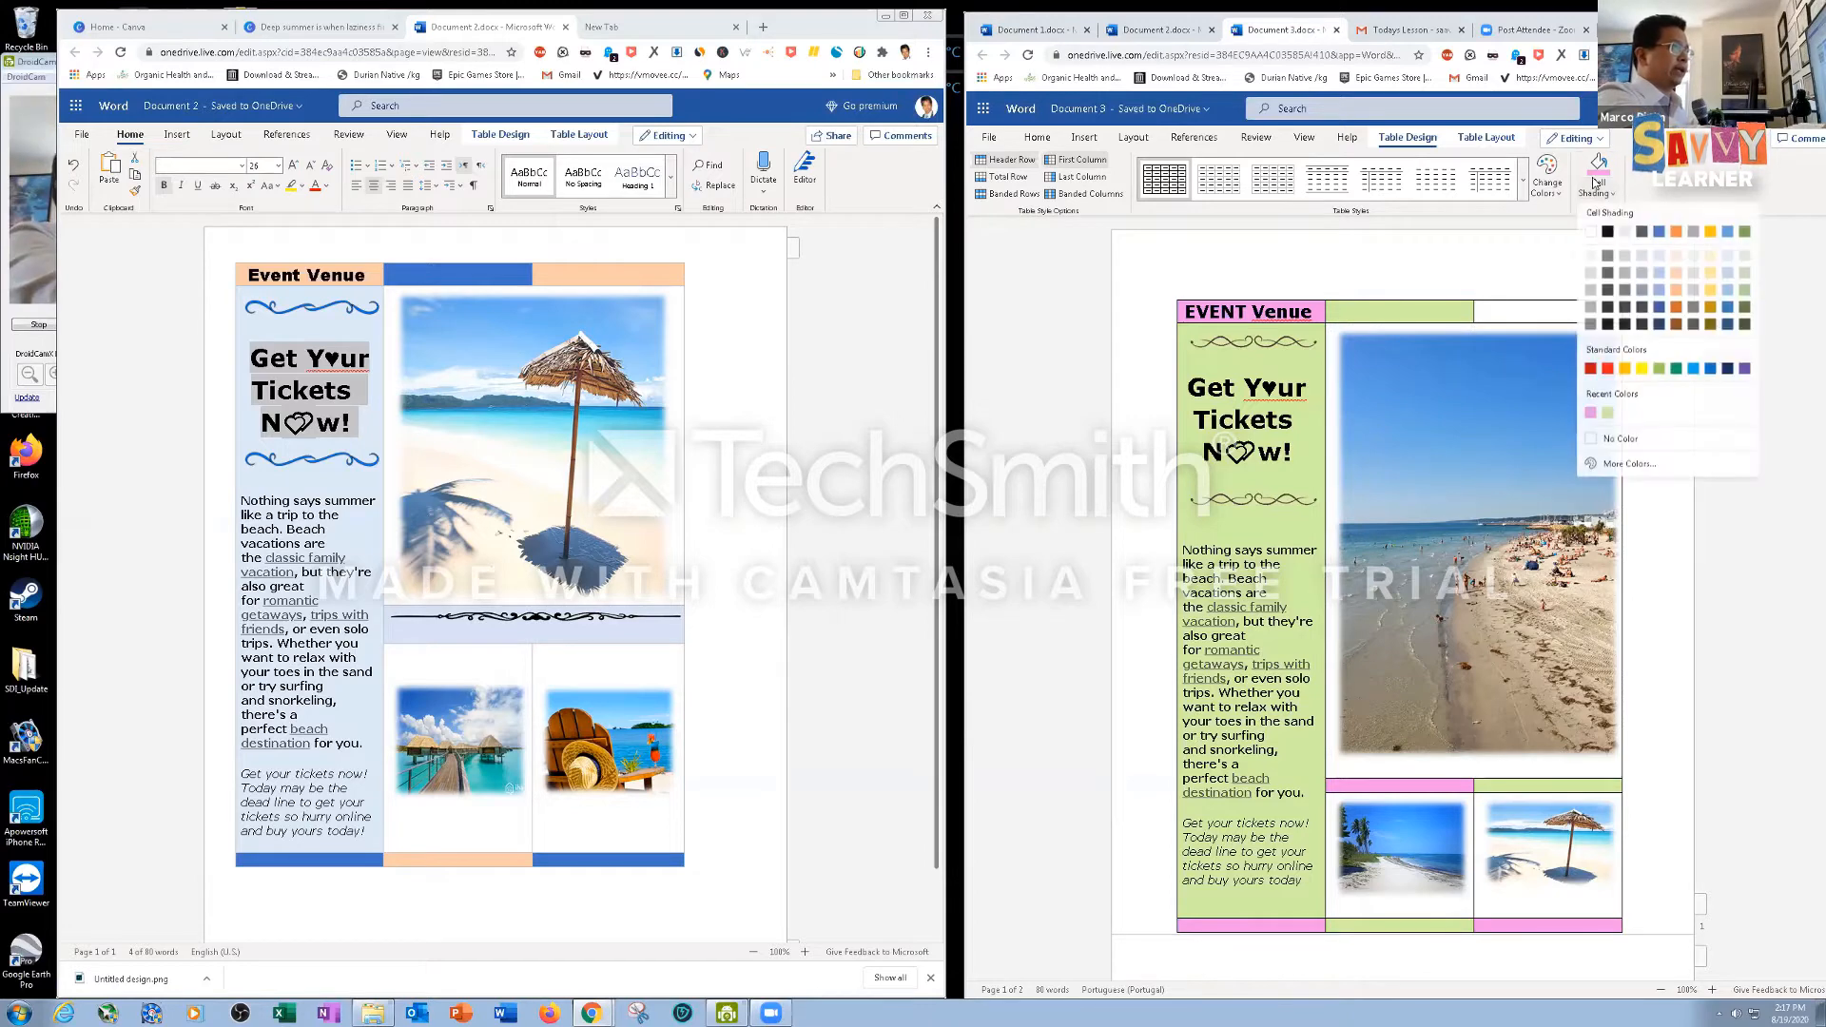
{"action": "left_click", "coordinate": [1591, 414]}
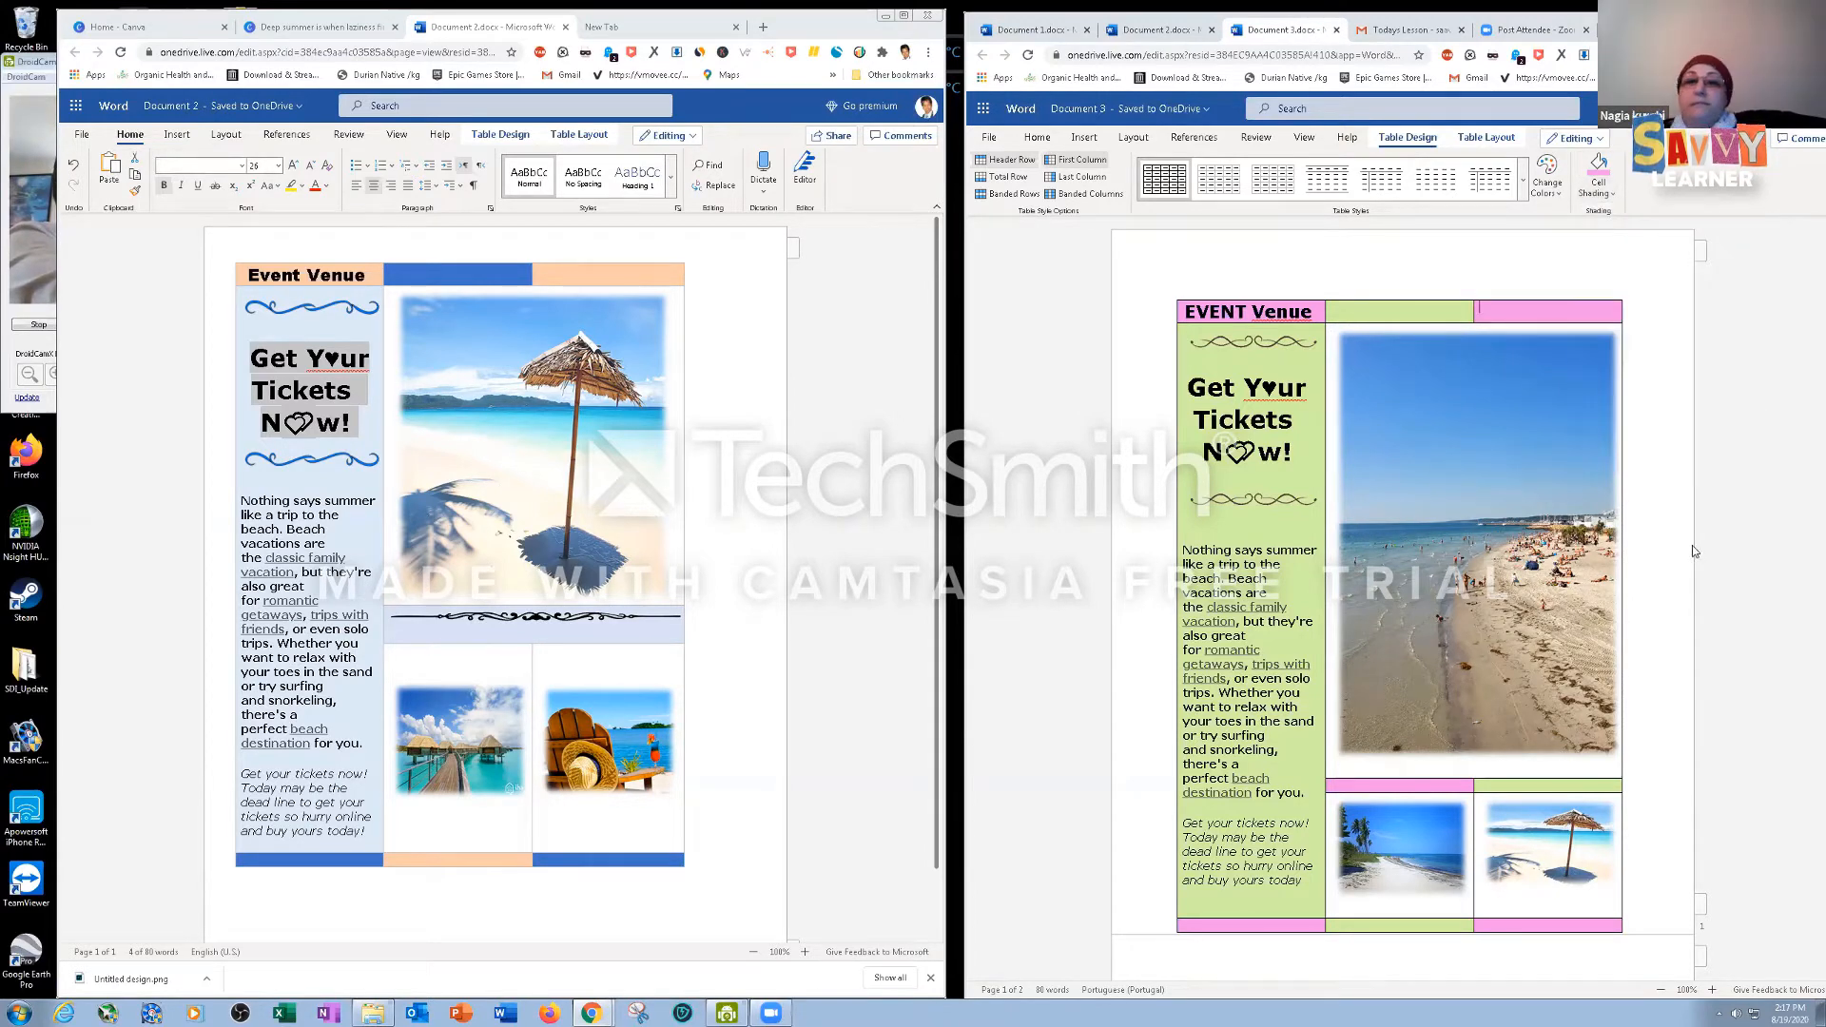
Shade the cell behind the large shoreline picture with a custom very pale pink
{"action": "left_click", "coordinate": [1386, 772]}
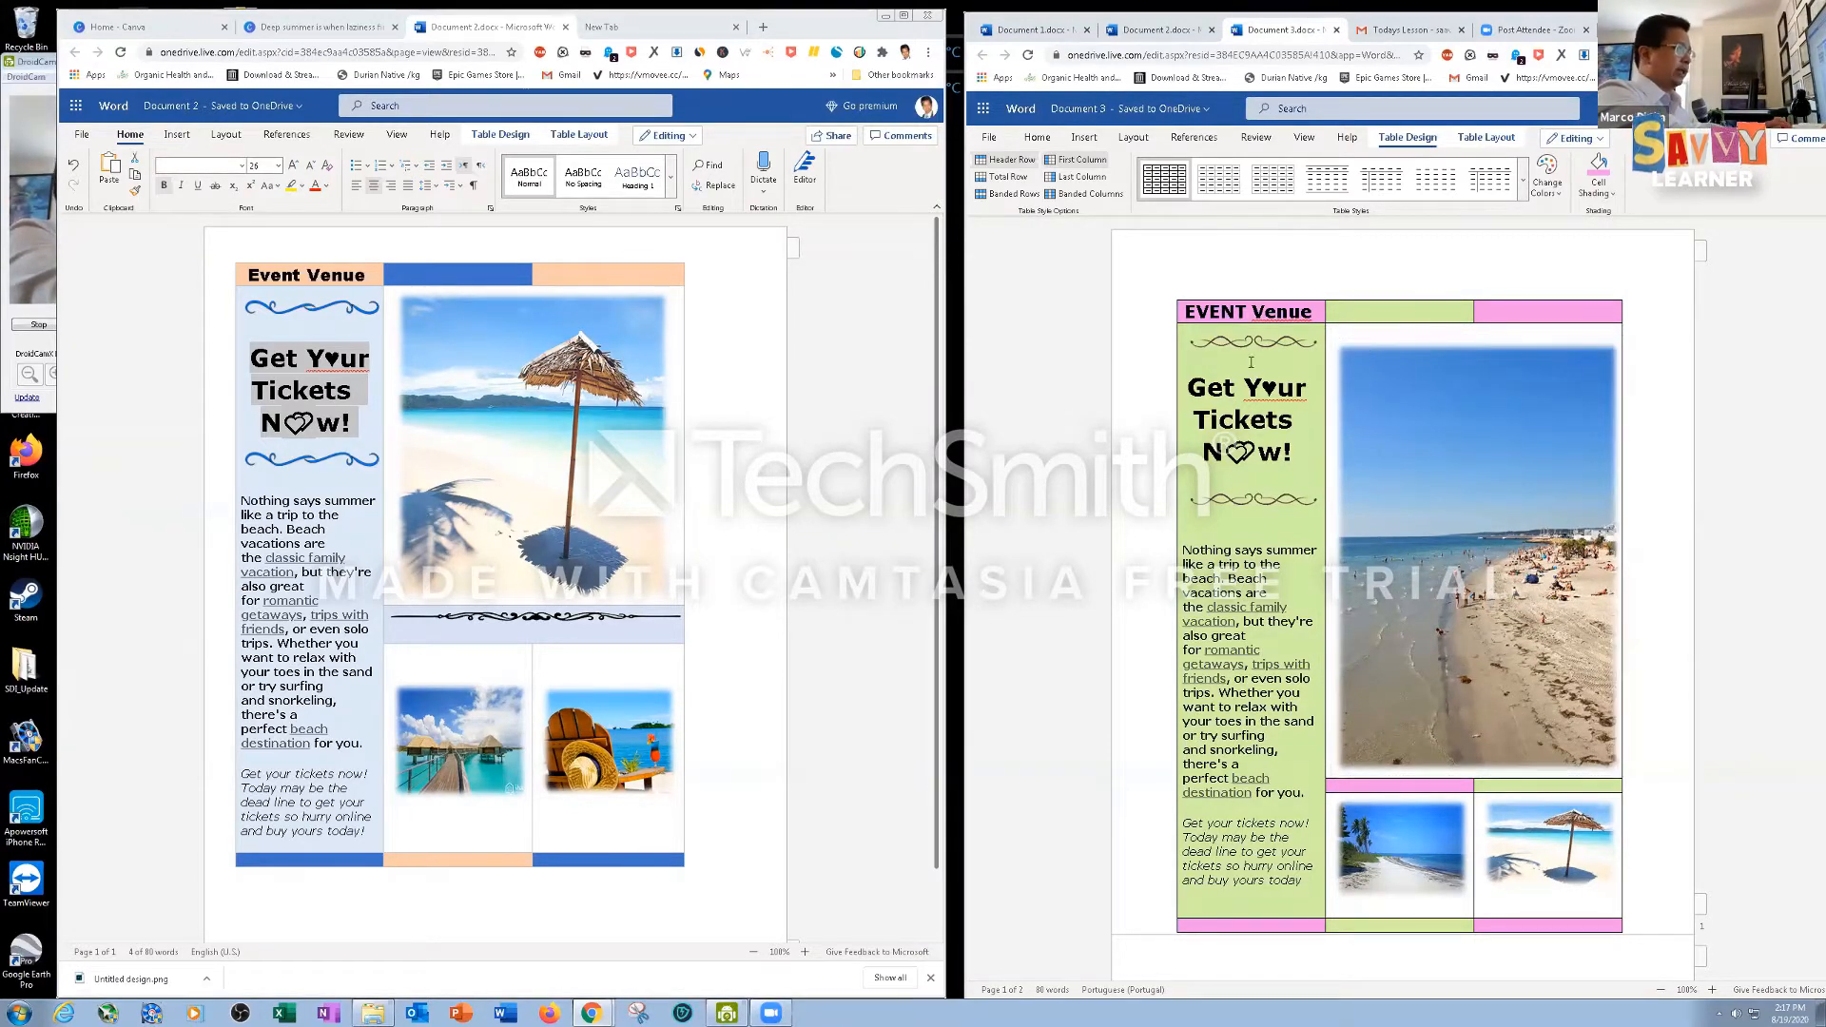
{"action": "left_click", "coordinate": [1599, 183]}
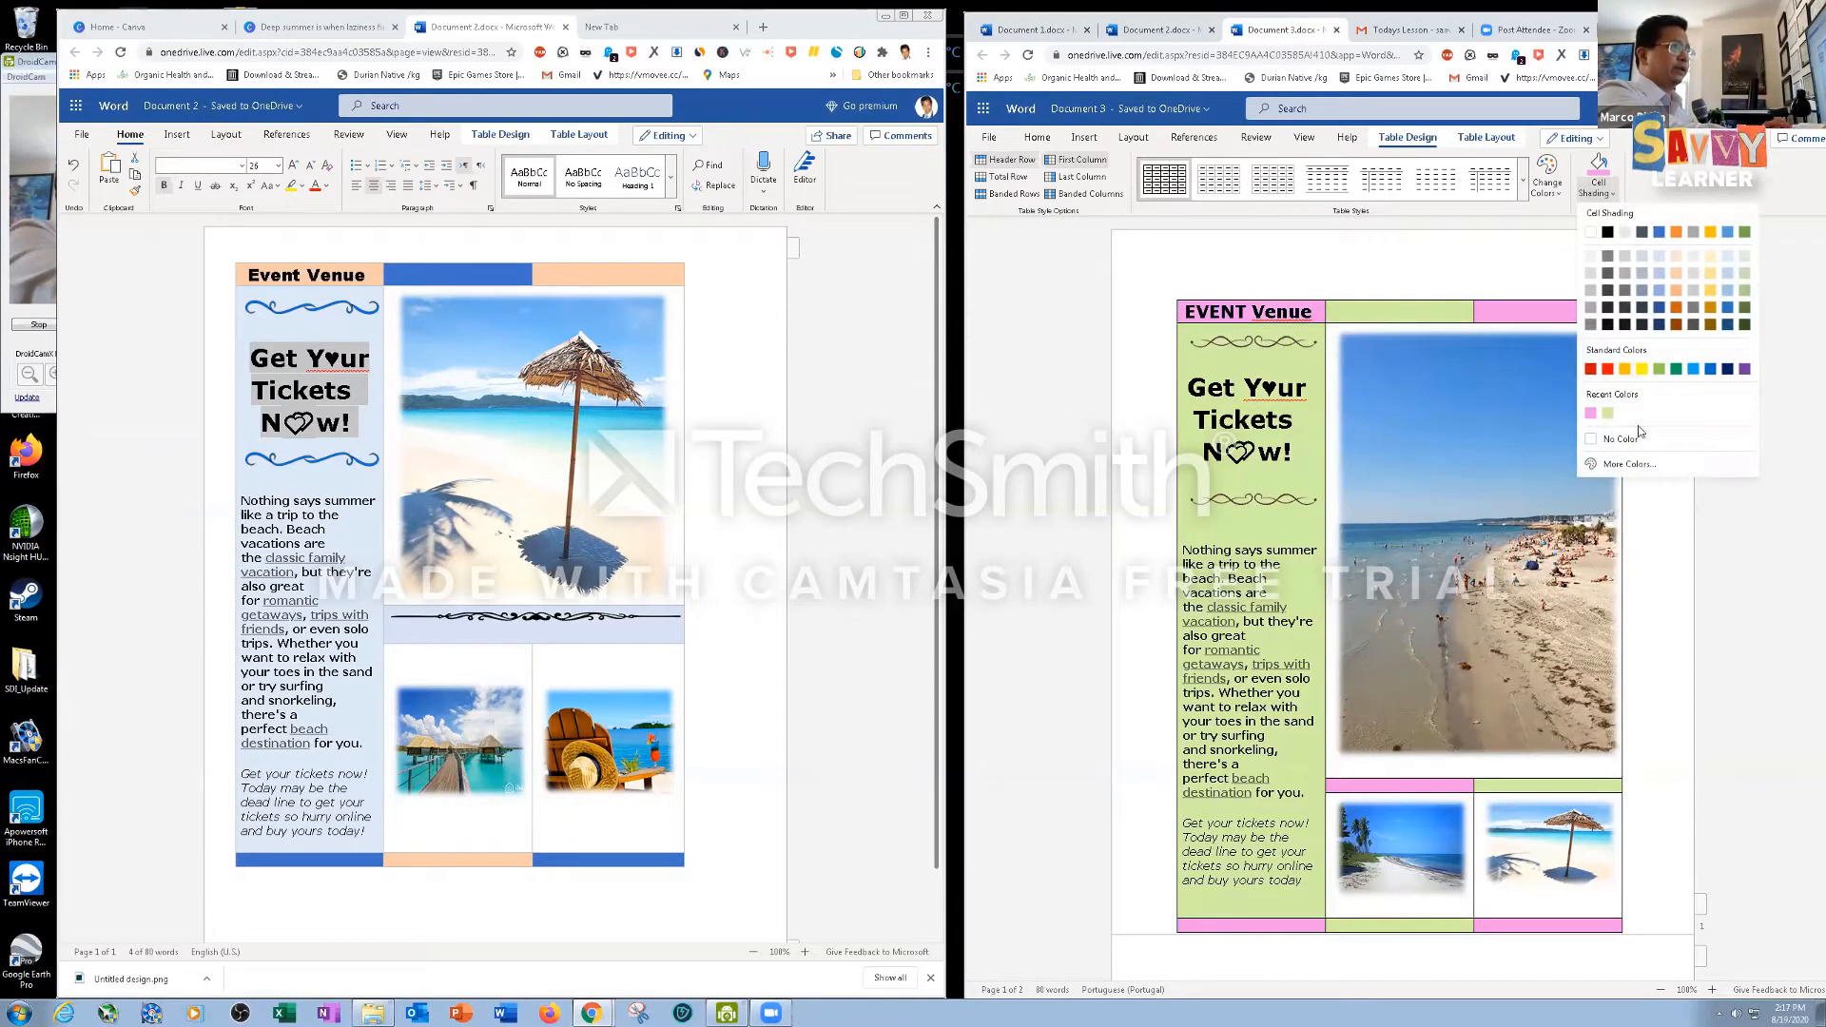
{"action": "left_click", "coordinate": [1628, 464]}
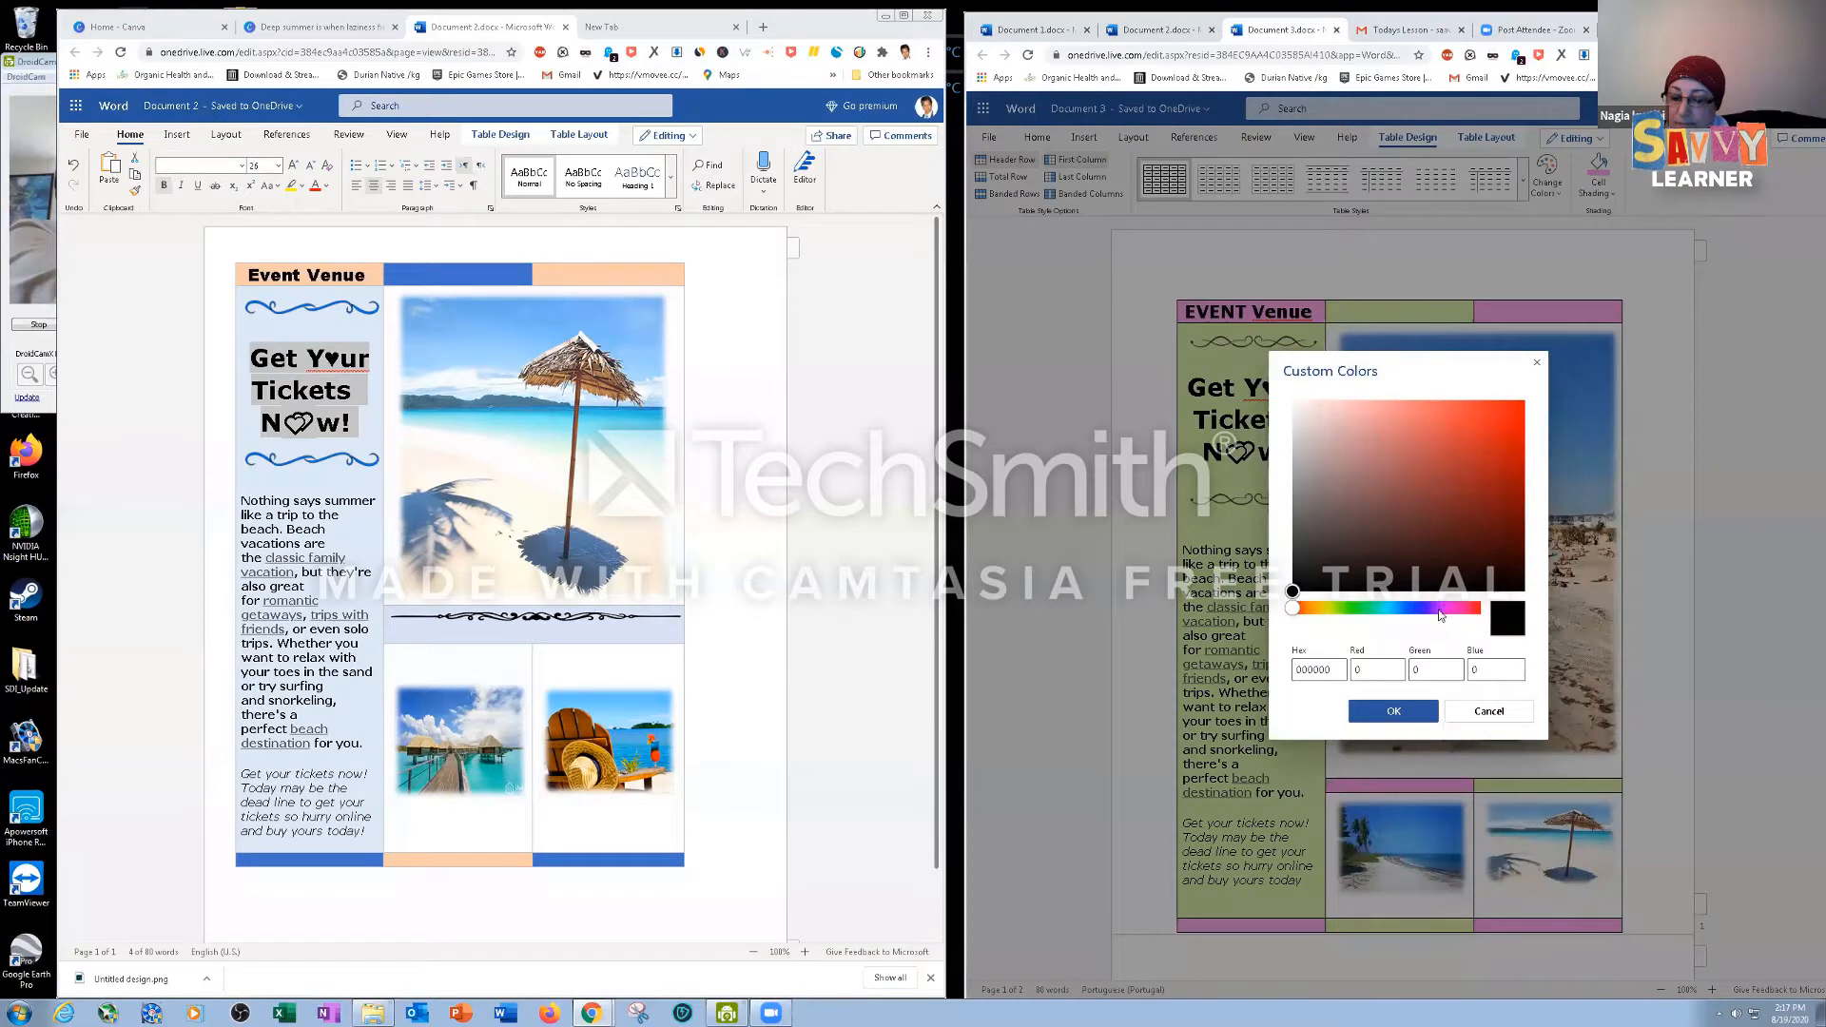
{"action": "left_click", "coordinate": [1445, 607]}
{"action": "left_click", "coordinate": [1332, 404]}
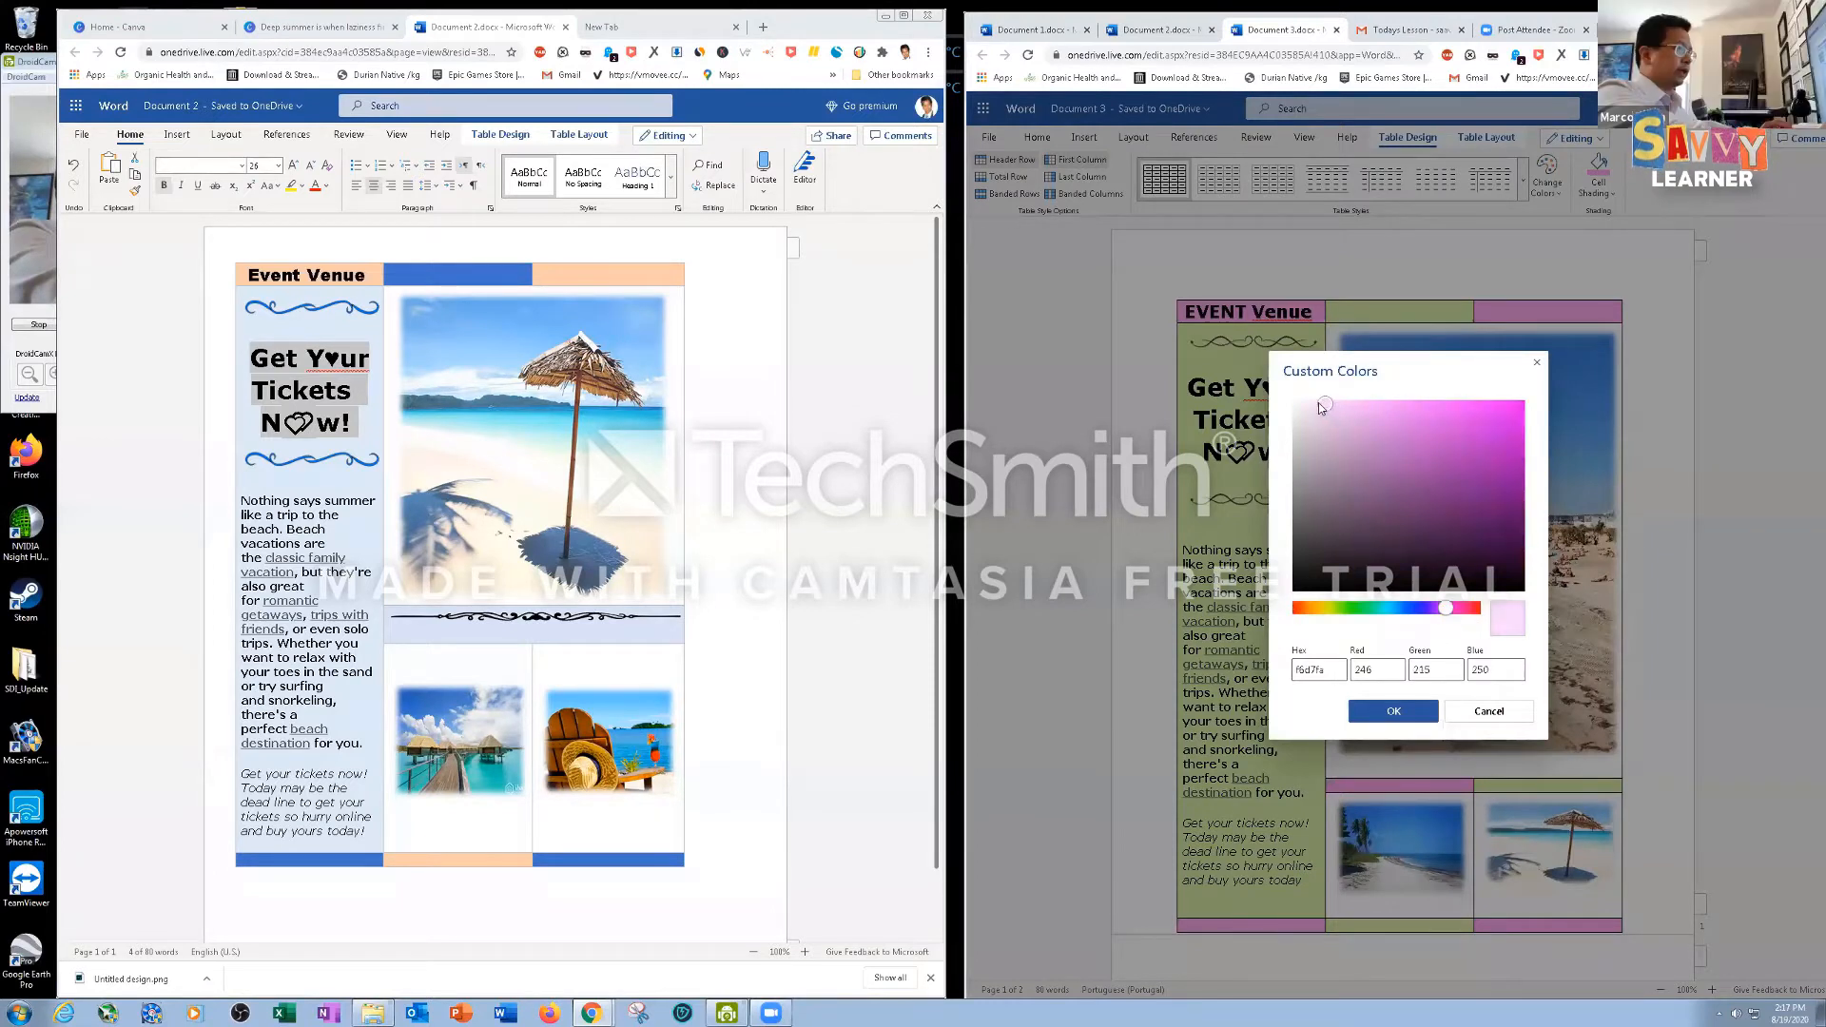
{"action": "left_click", "coordinate": [1309, 407]}
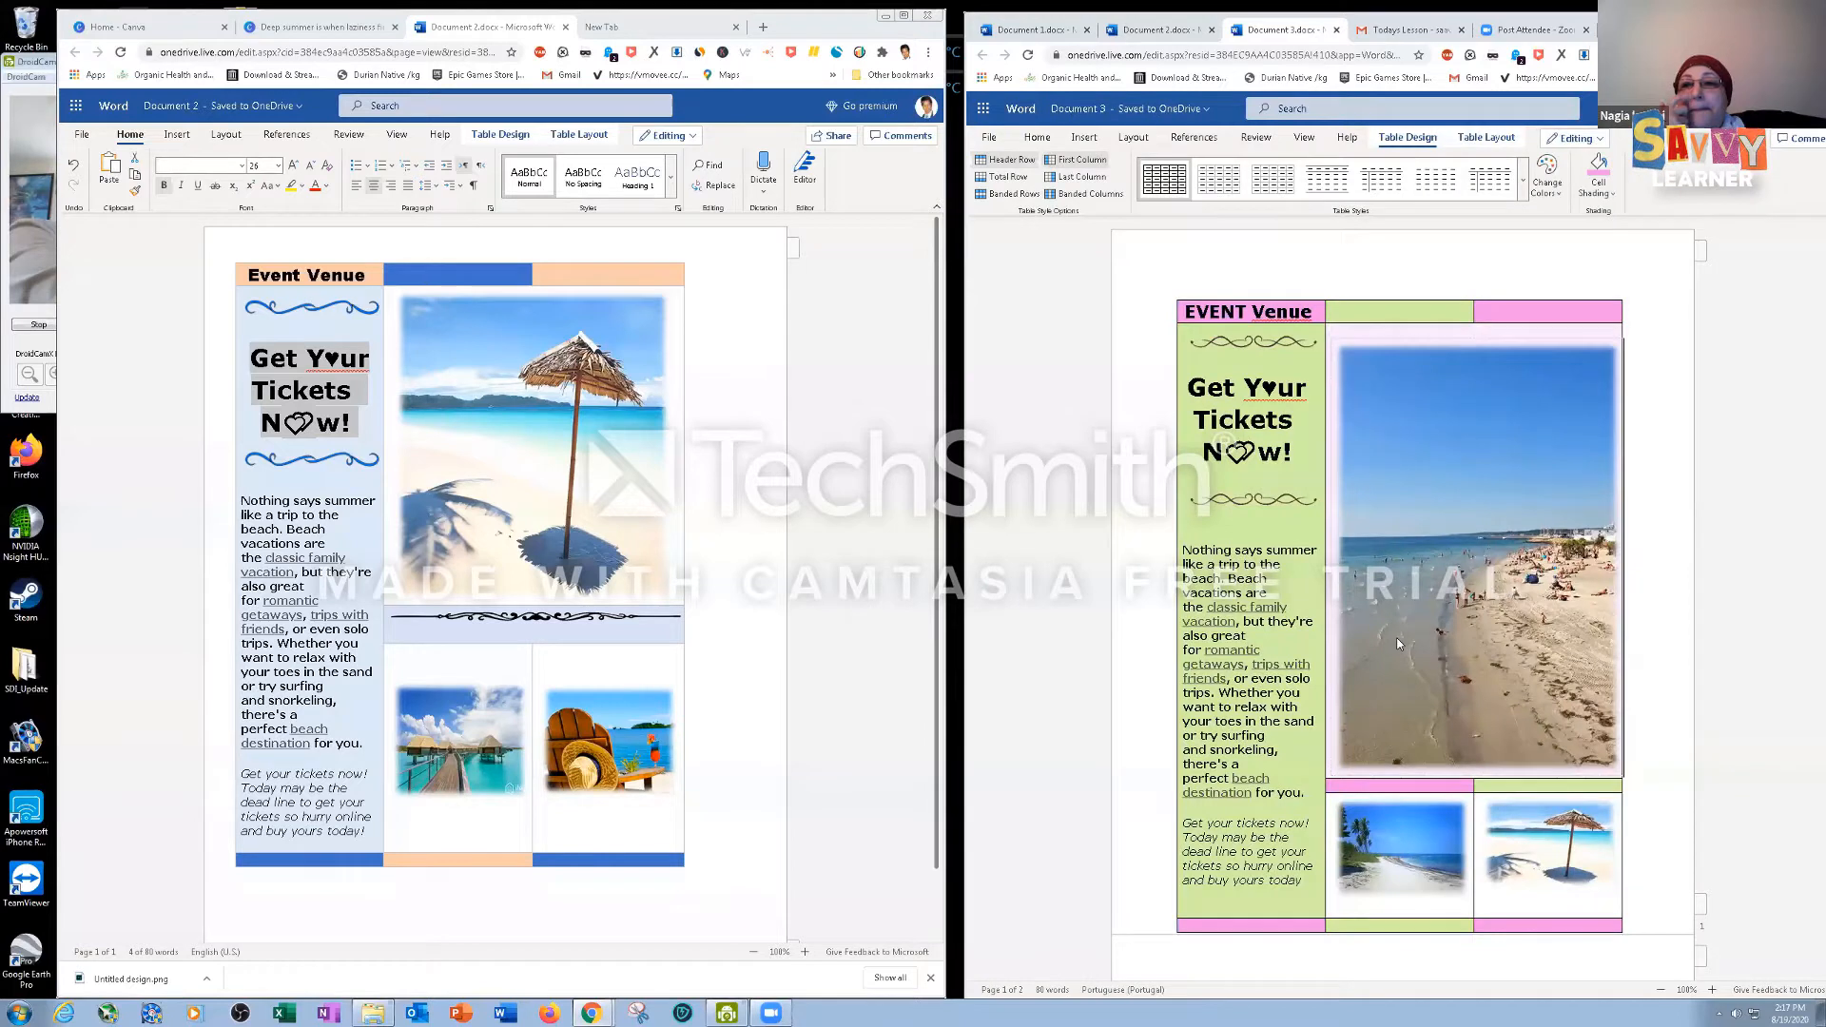
{"action": "left_click", "coordinate": [1393, 711]}
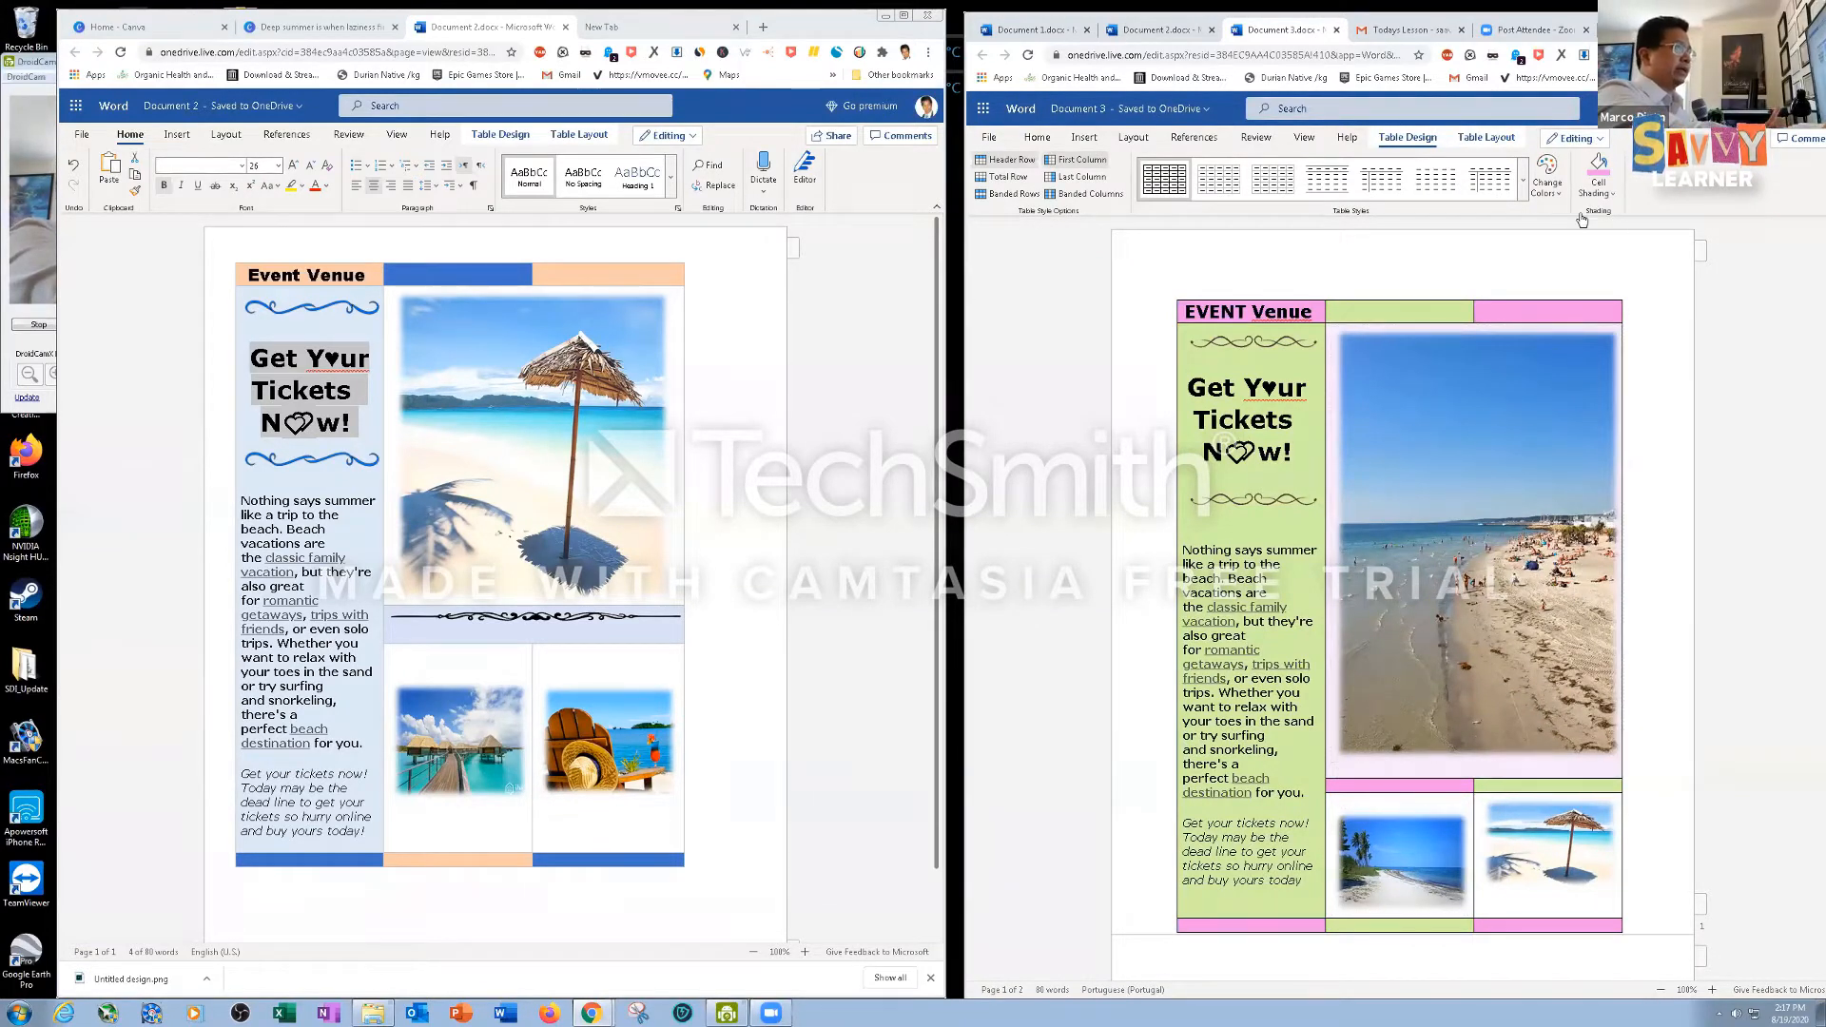
Shade the palm beach picture's cell a custom pale yellow and reuse that colour for the umbrella picture's cell
{"action": "left_click", "coordinate": [1614, 193]}
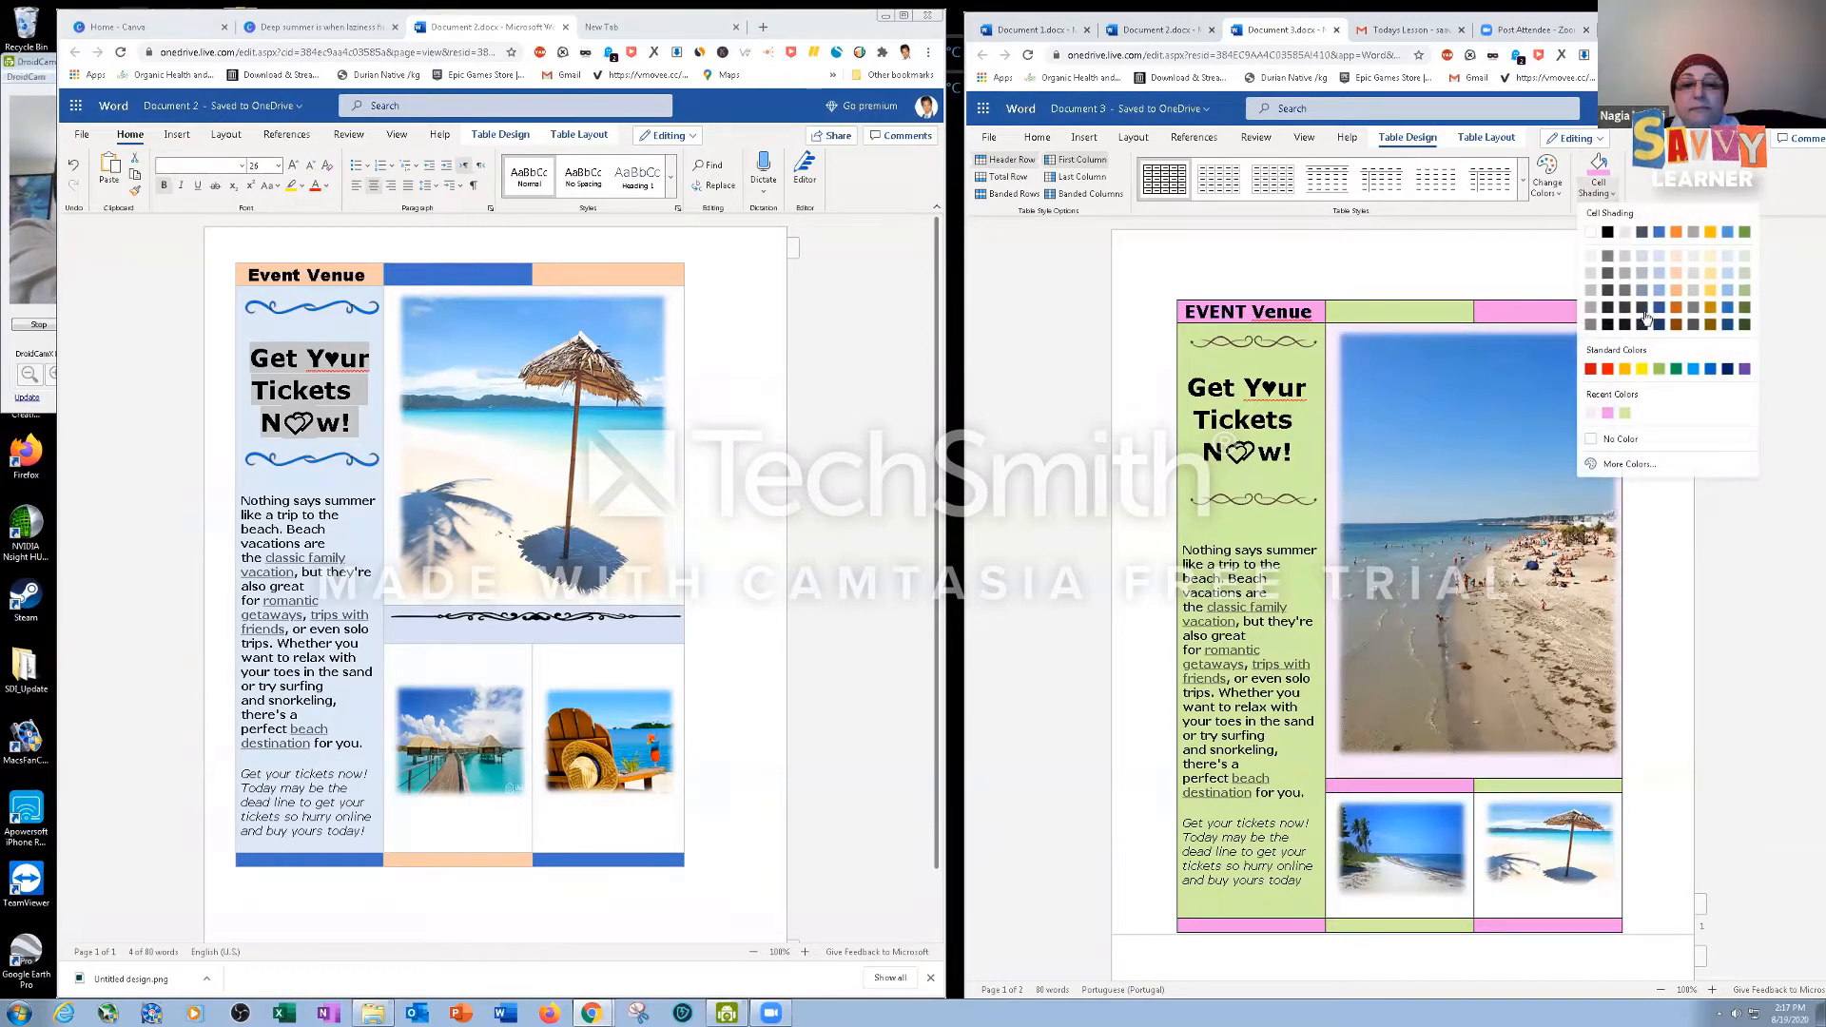
{"action": "left_click", "coordinate": [1629, 464]}
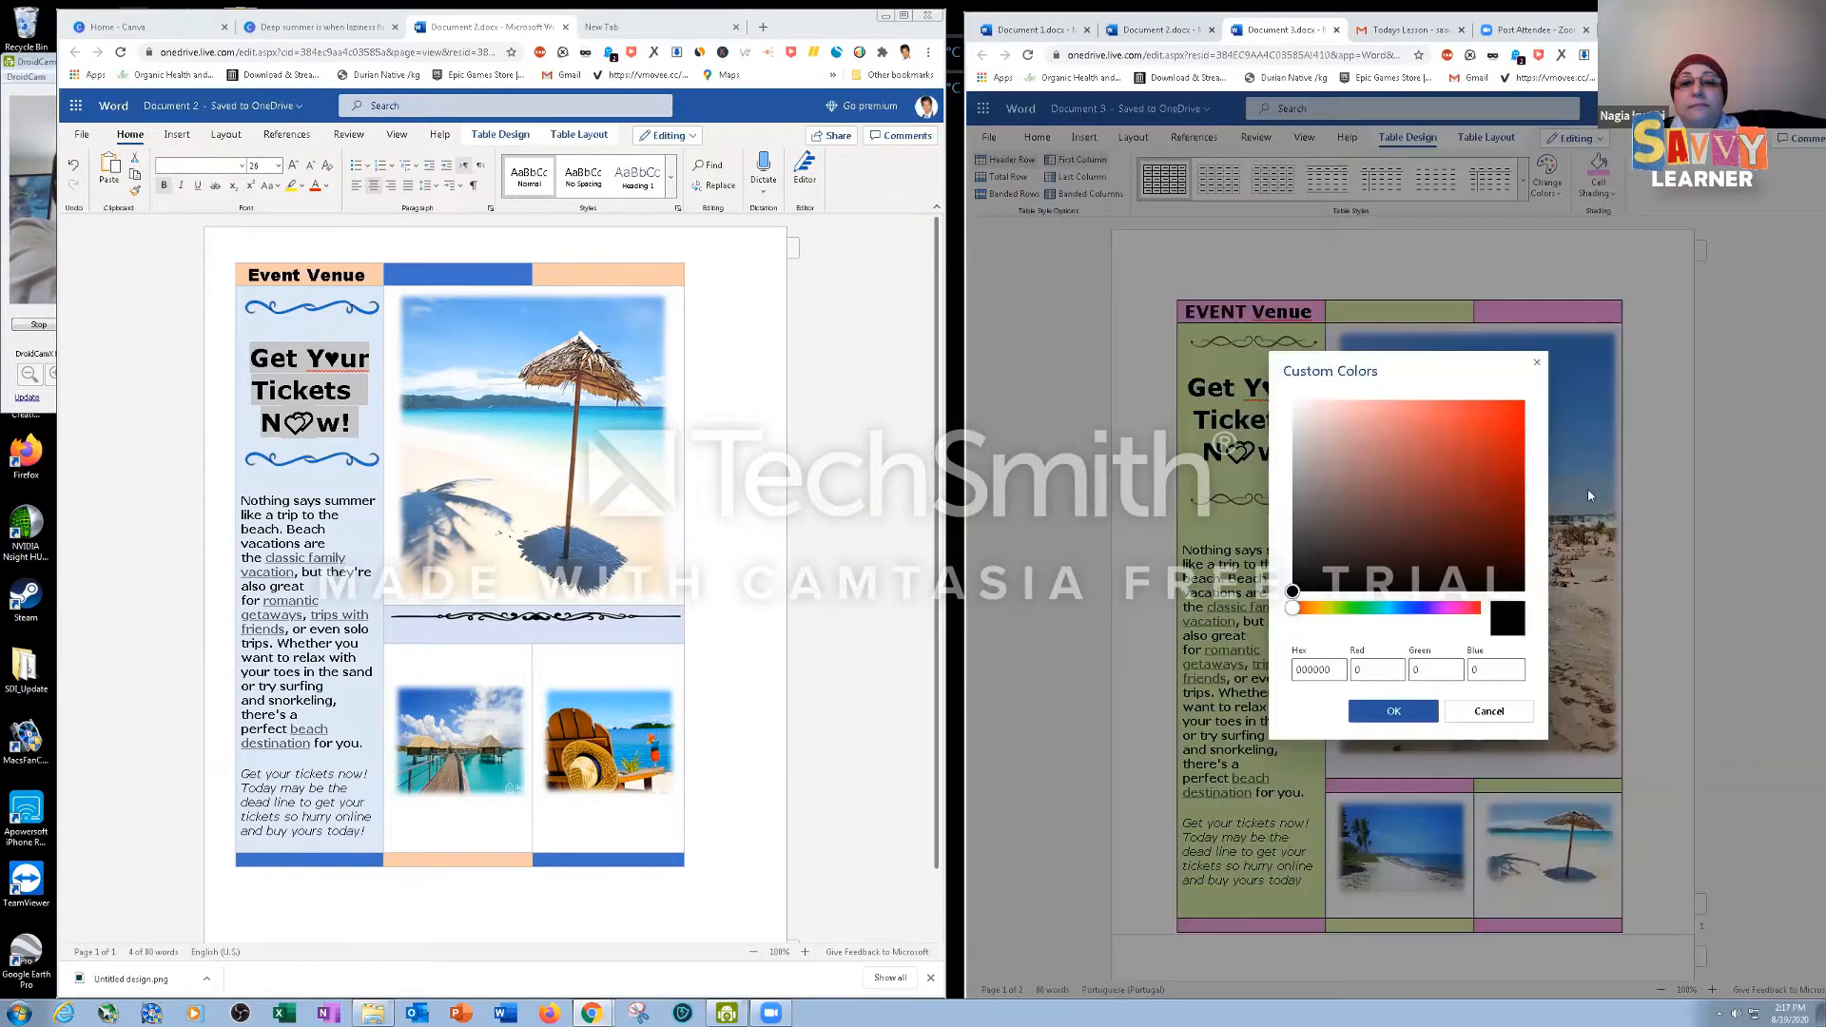
{"action": "left_click_drag", "start_coordinate": [1359, 432], "coordinate": [1336, 400]}
{"action": "left_click", "coordinate": [1394, 712]}
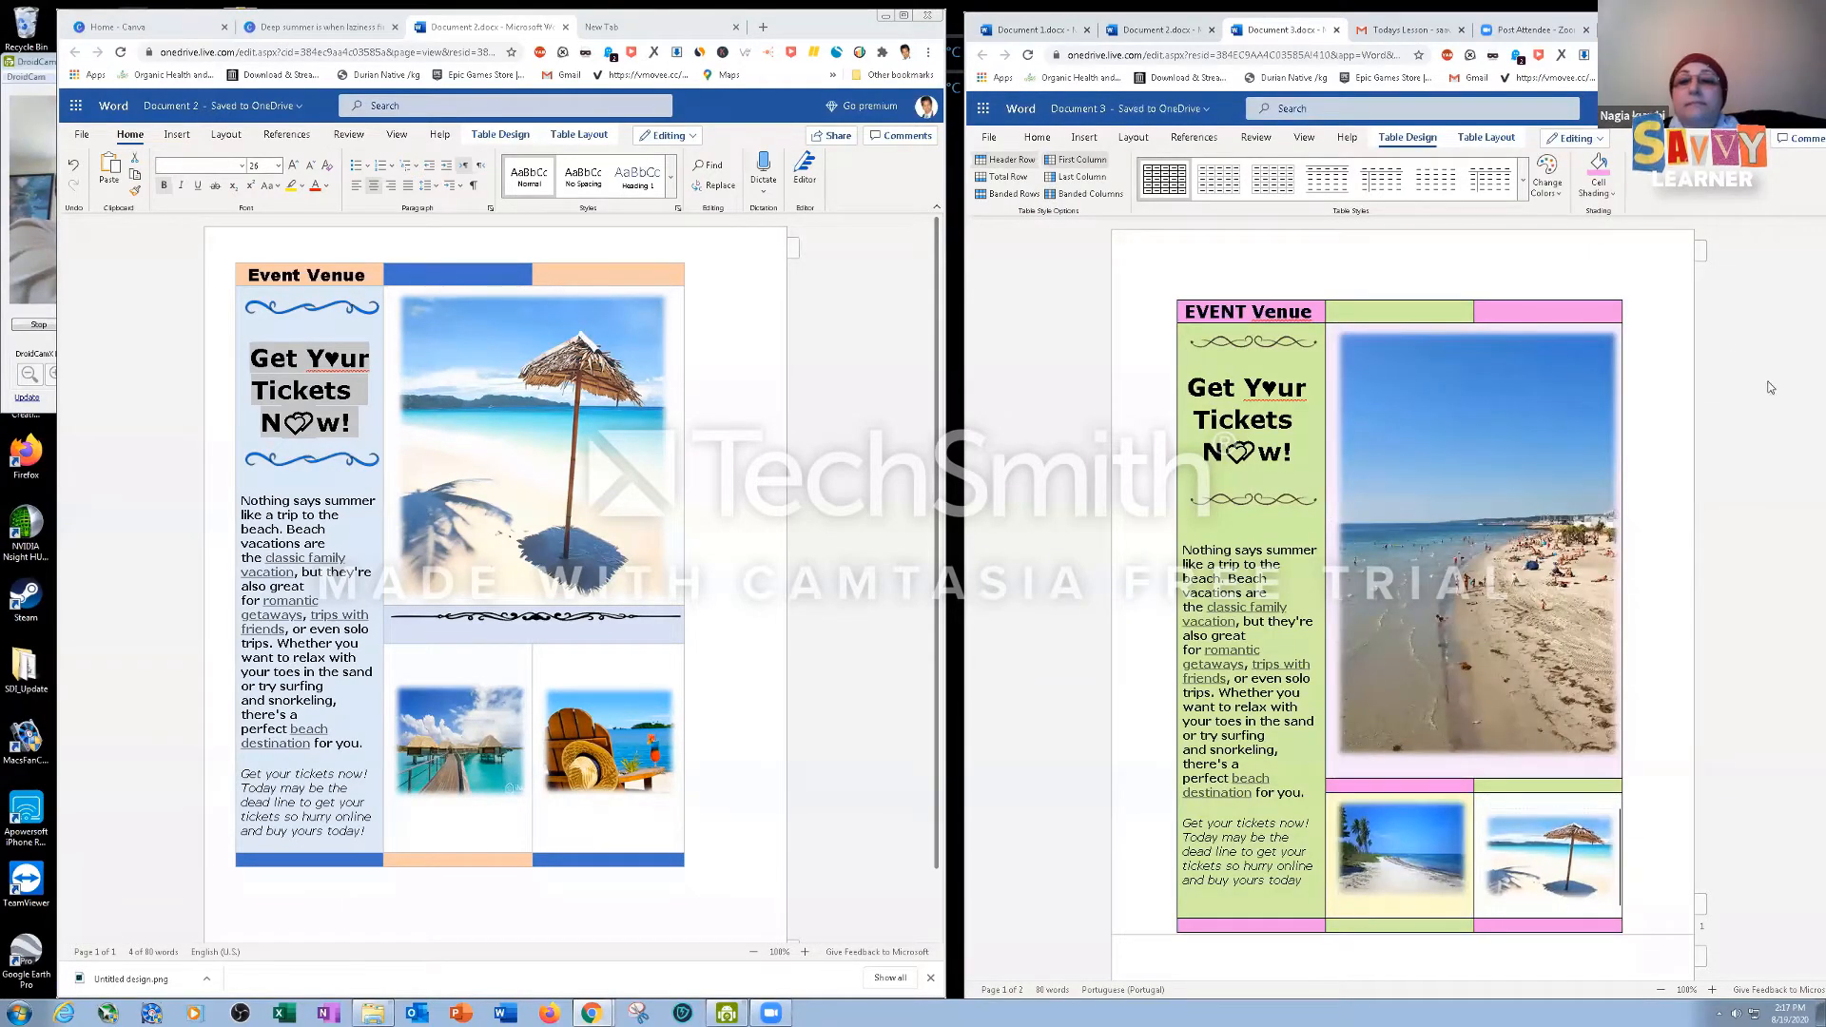
{"action": "left_click", "coordinate": [1615, 200]}
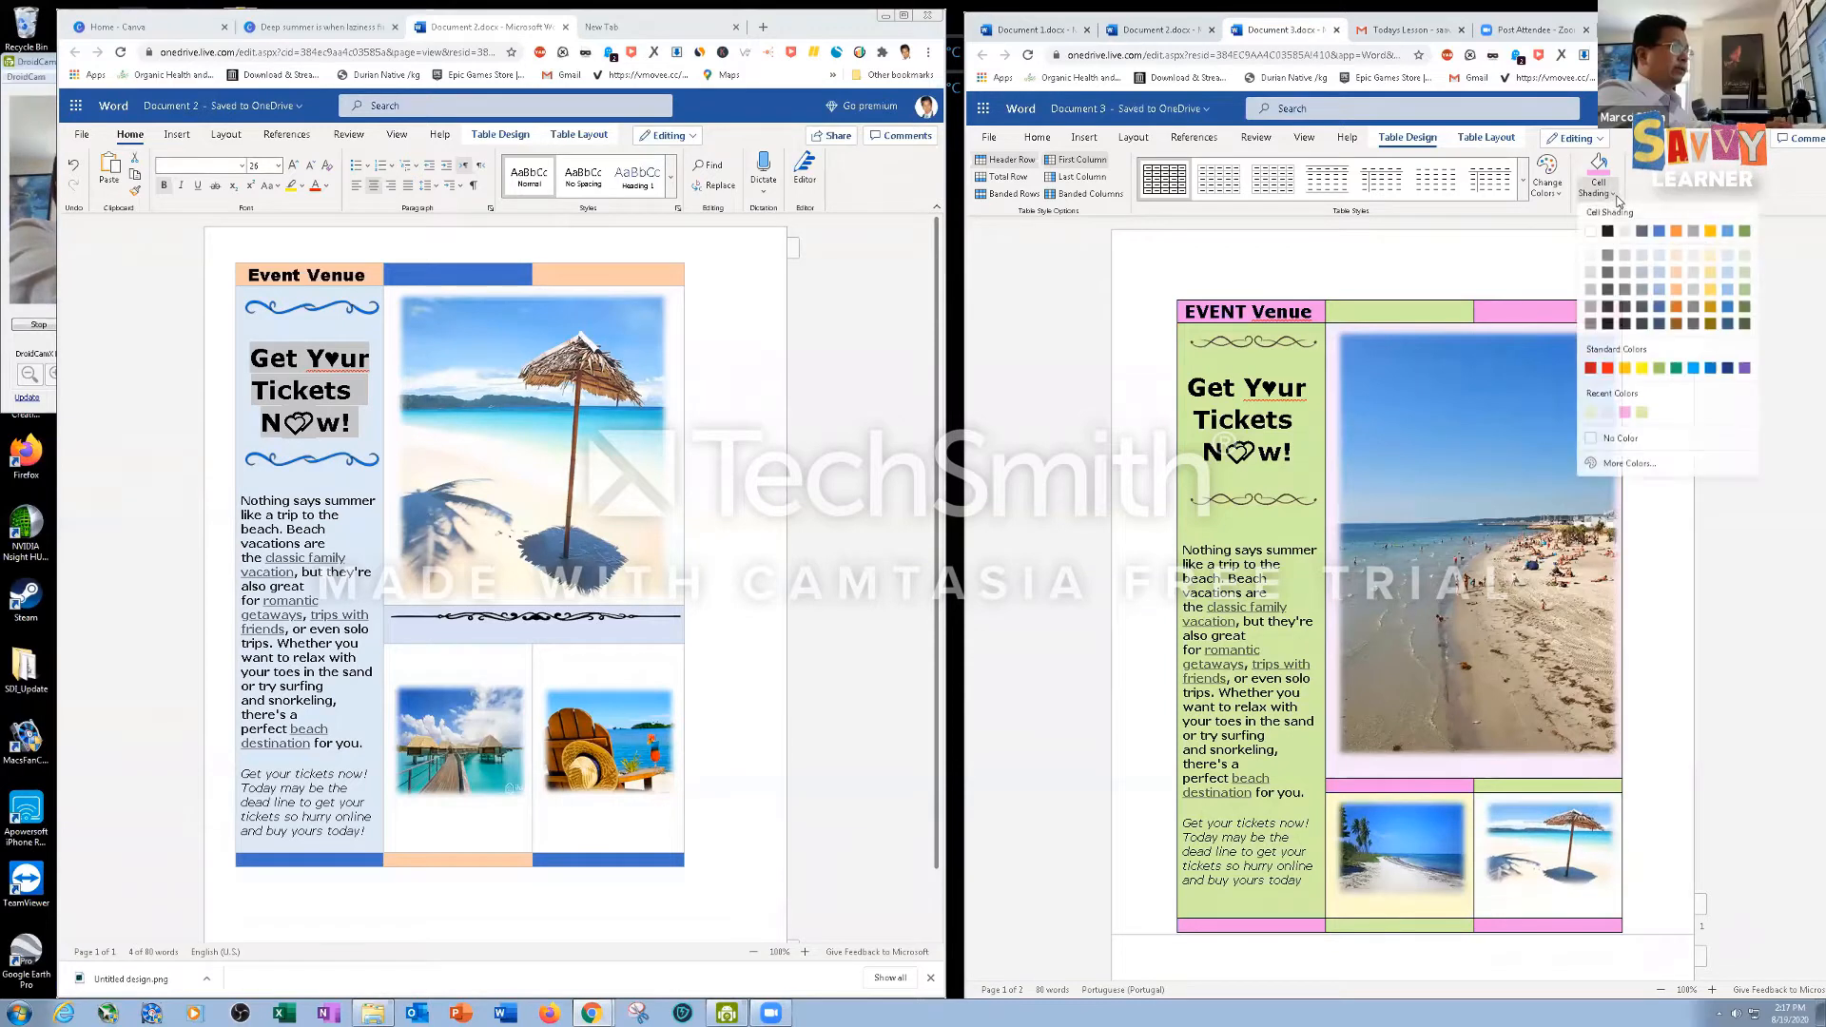
{"action": "left_click", "coordinate": [1591, 416]}
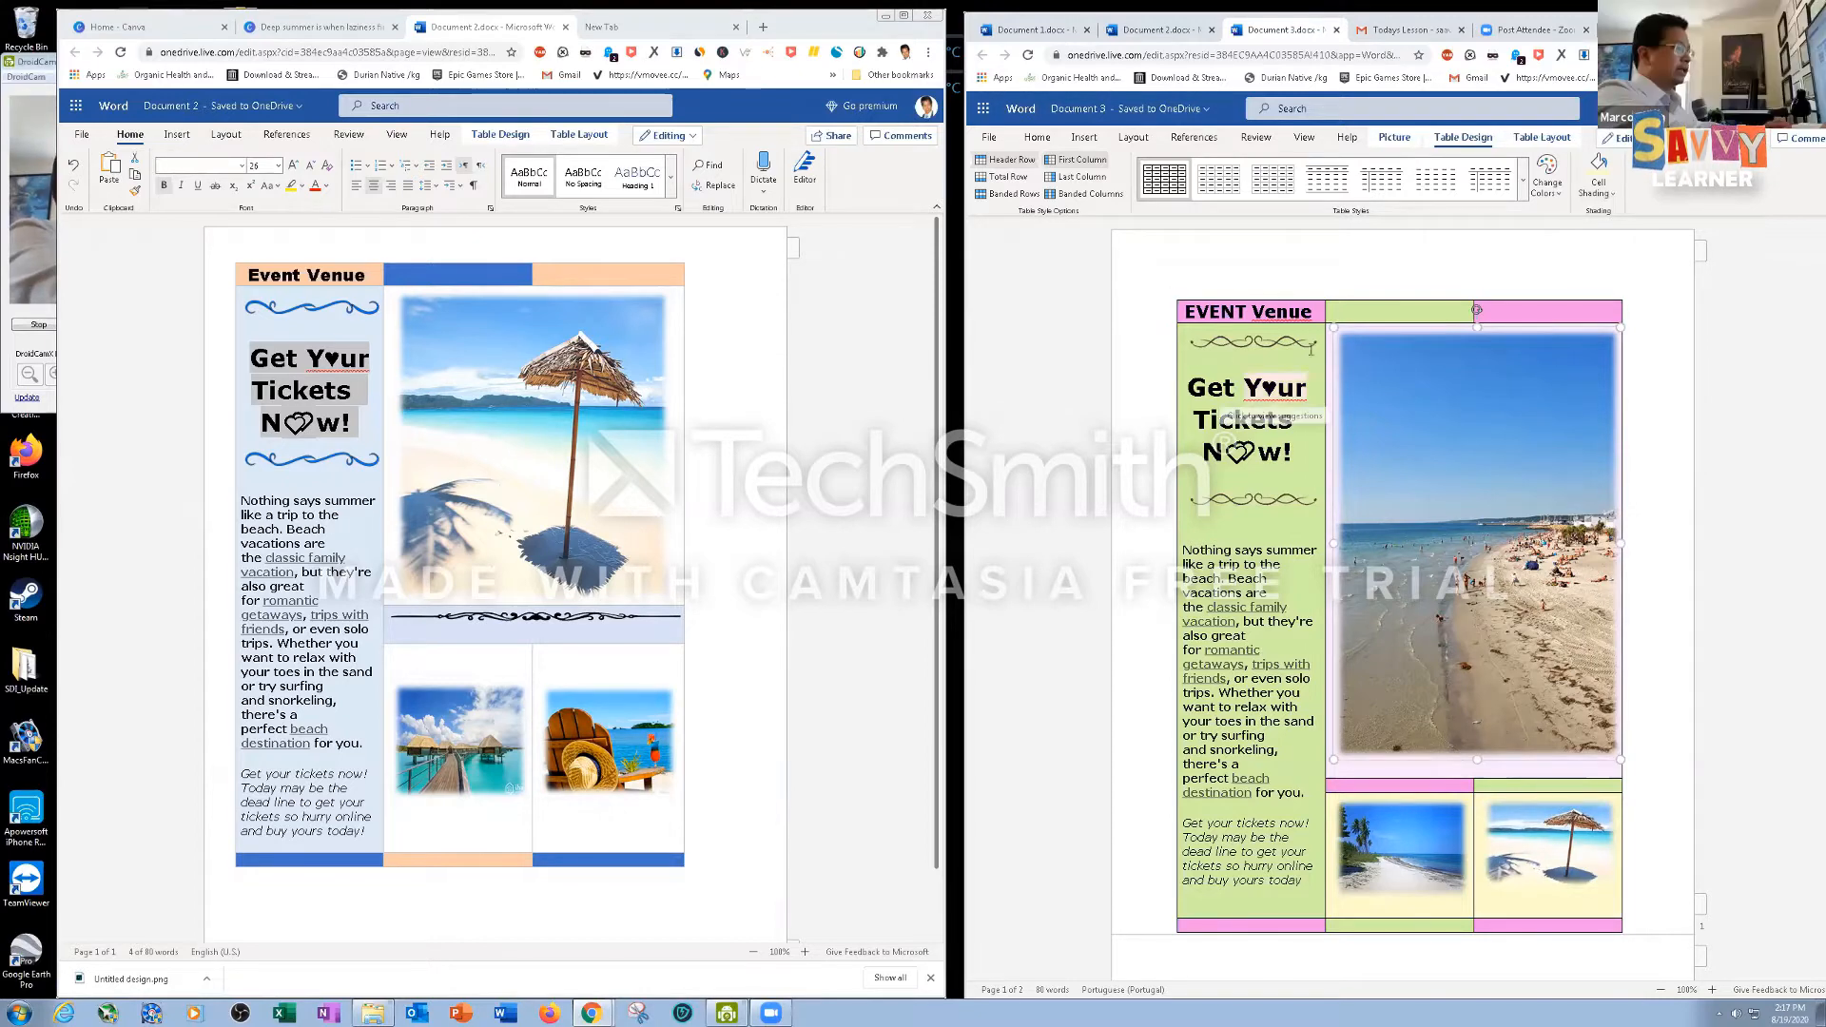
{"action": "left_click", "coordinate": [1343, 296]}
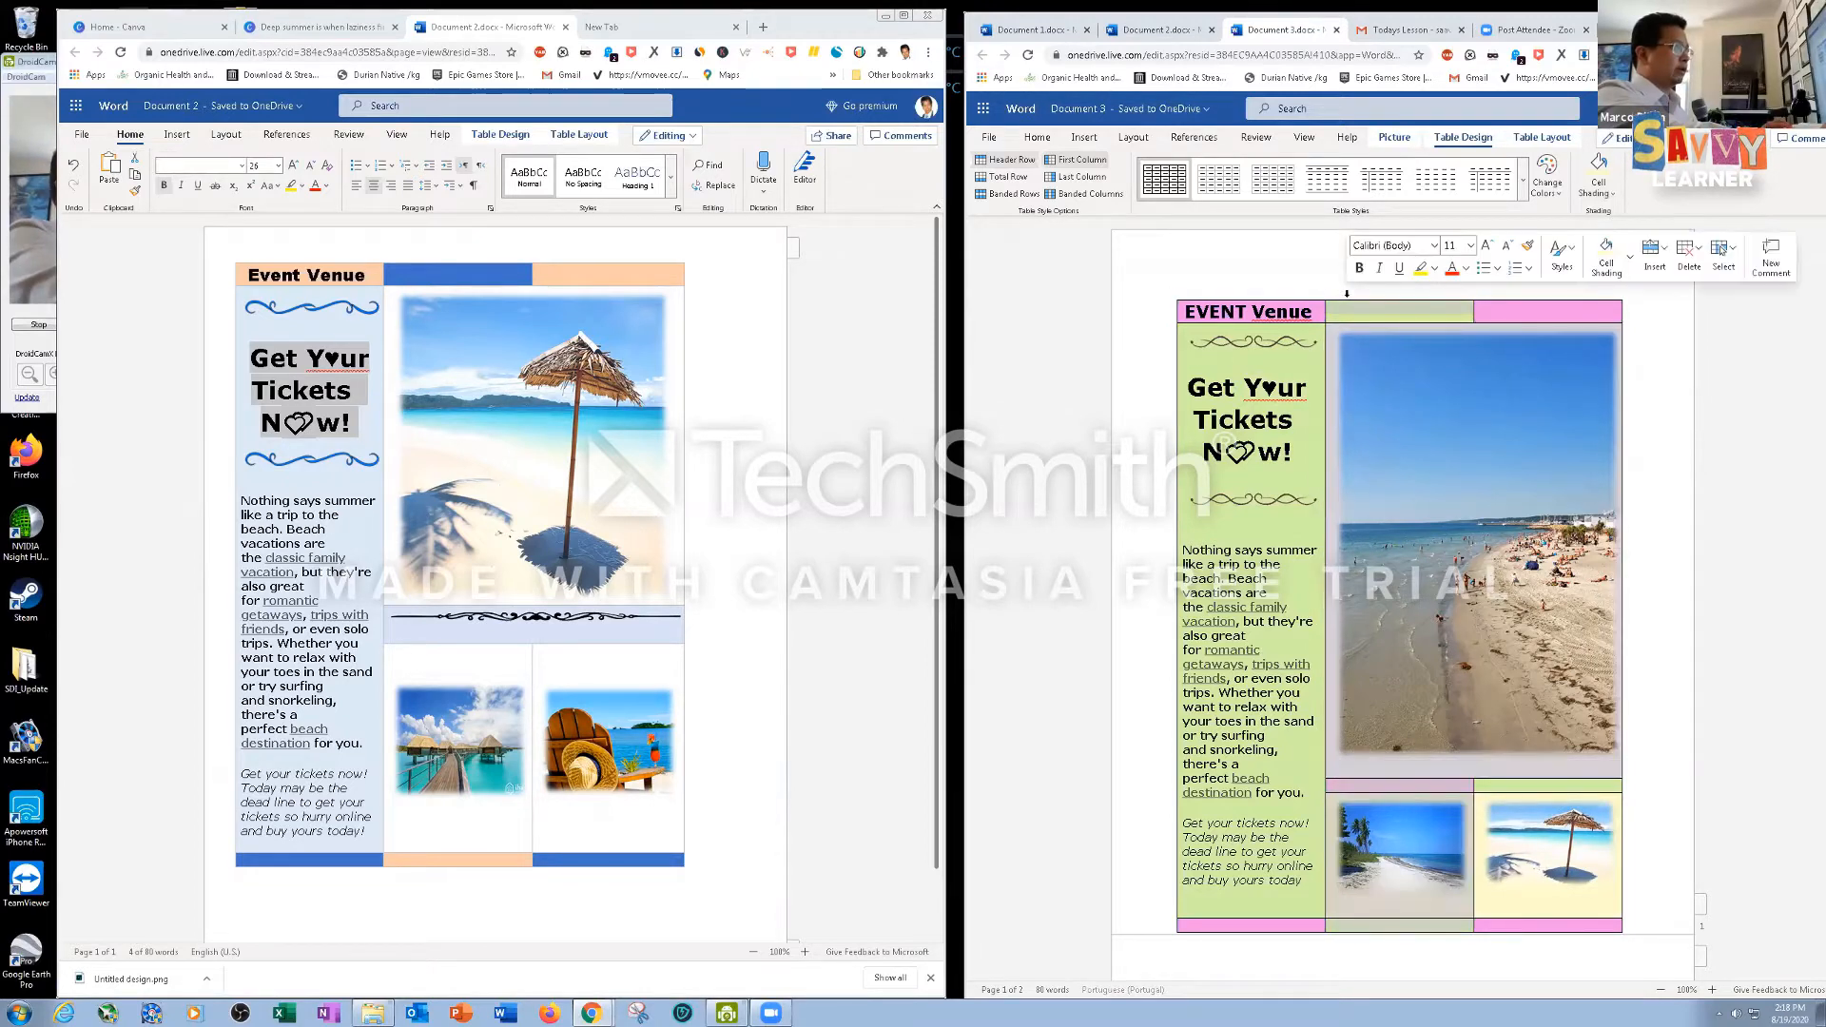
{"action": "left_click", "coordinate": [1180, 303]}
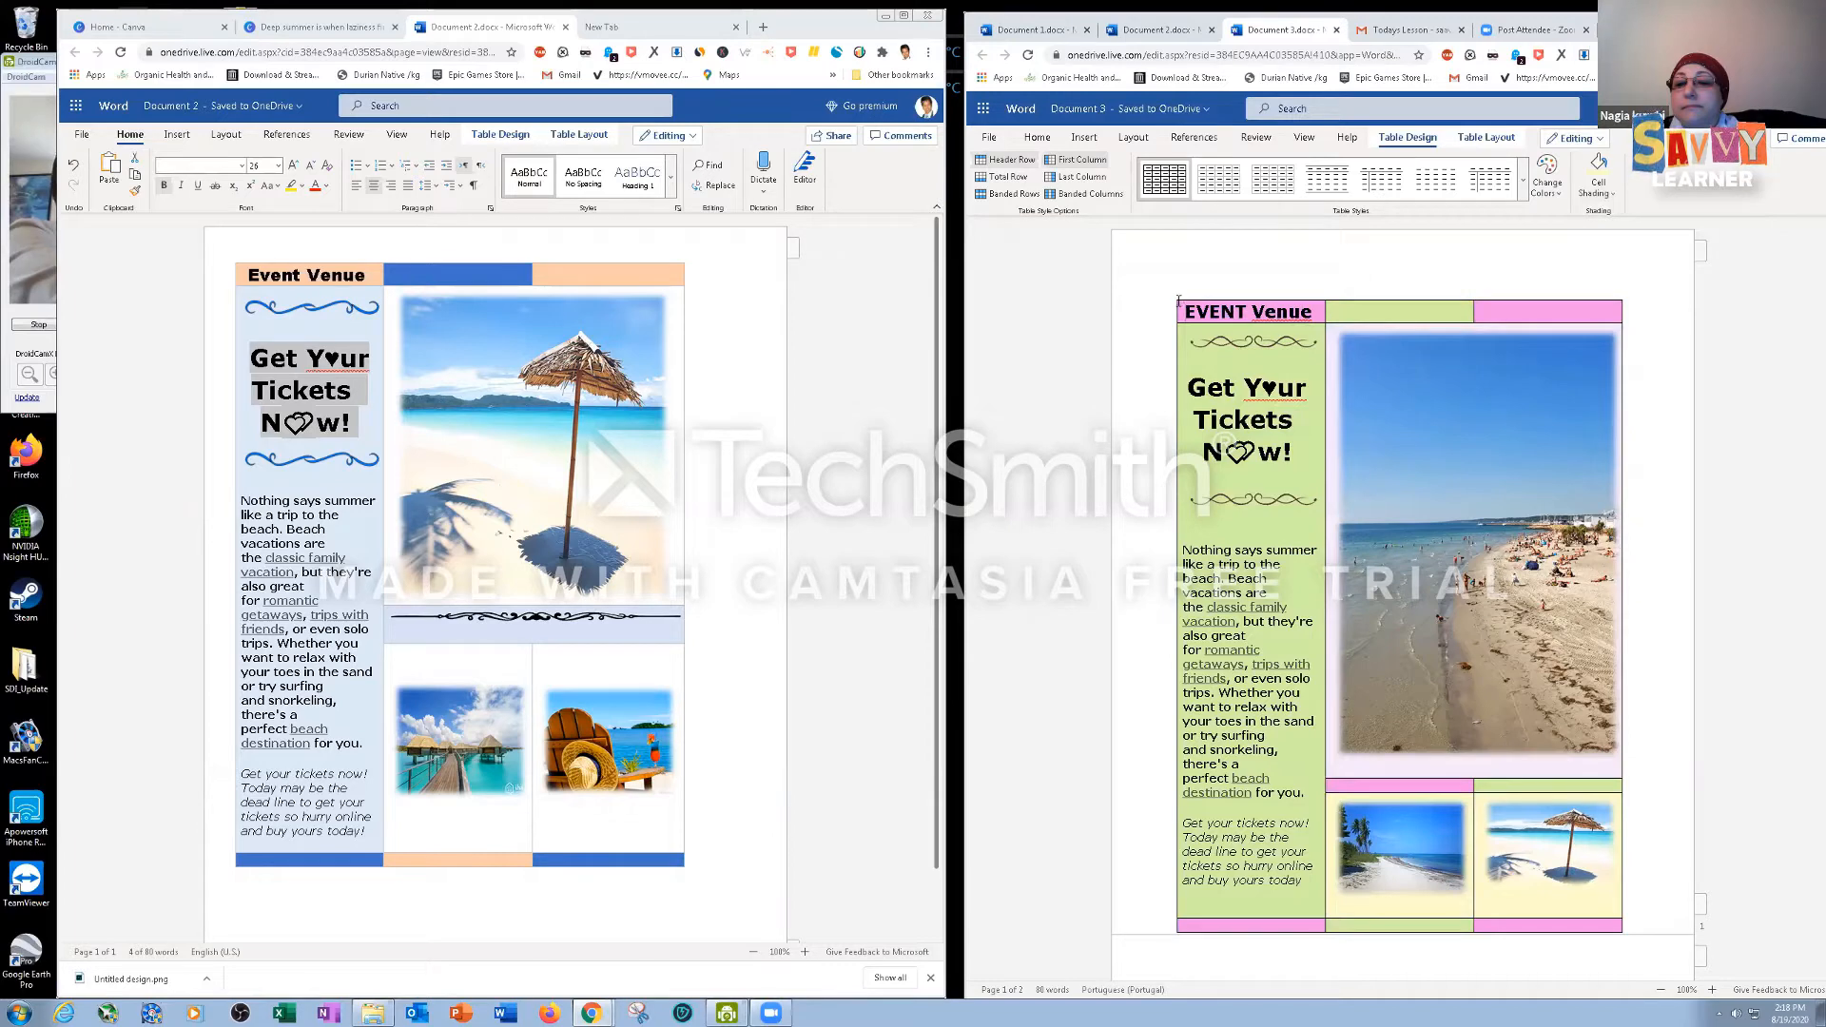
{"action": "mouse_move", "coordinate": [1175, 302]}
{"action": "left_mouse_down"}
{"action": "mouse_move", "coordinate": [1655, 963]}
{"action": "mouse_move", "coordinate": [1727, 970]}
{"action": "mouse_move", "coordinate": [1806, 701]}
{"action": "left_mouse_up"}
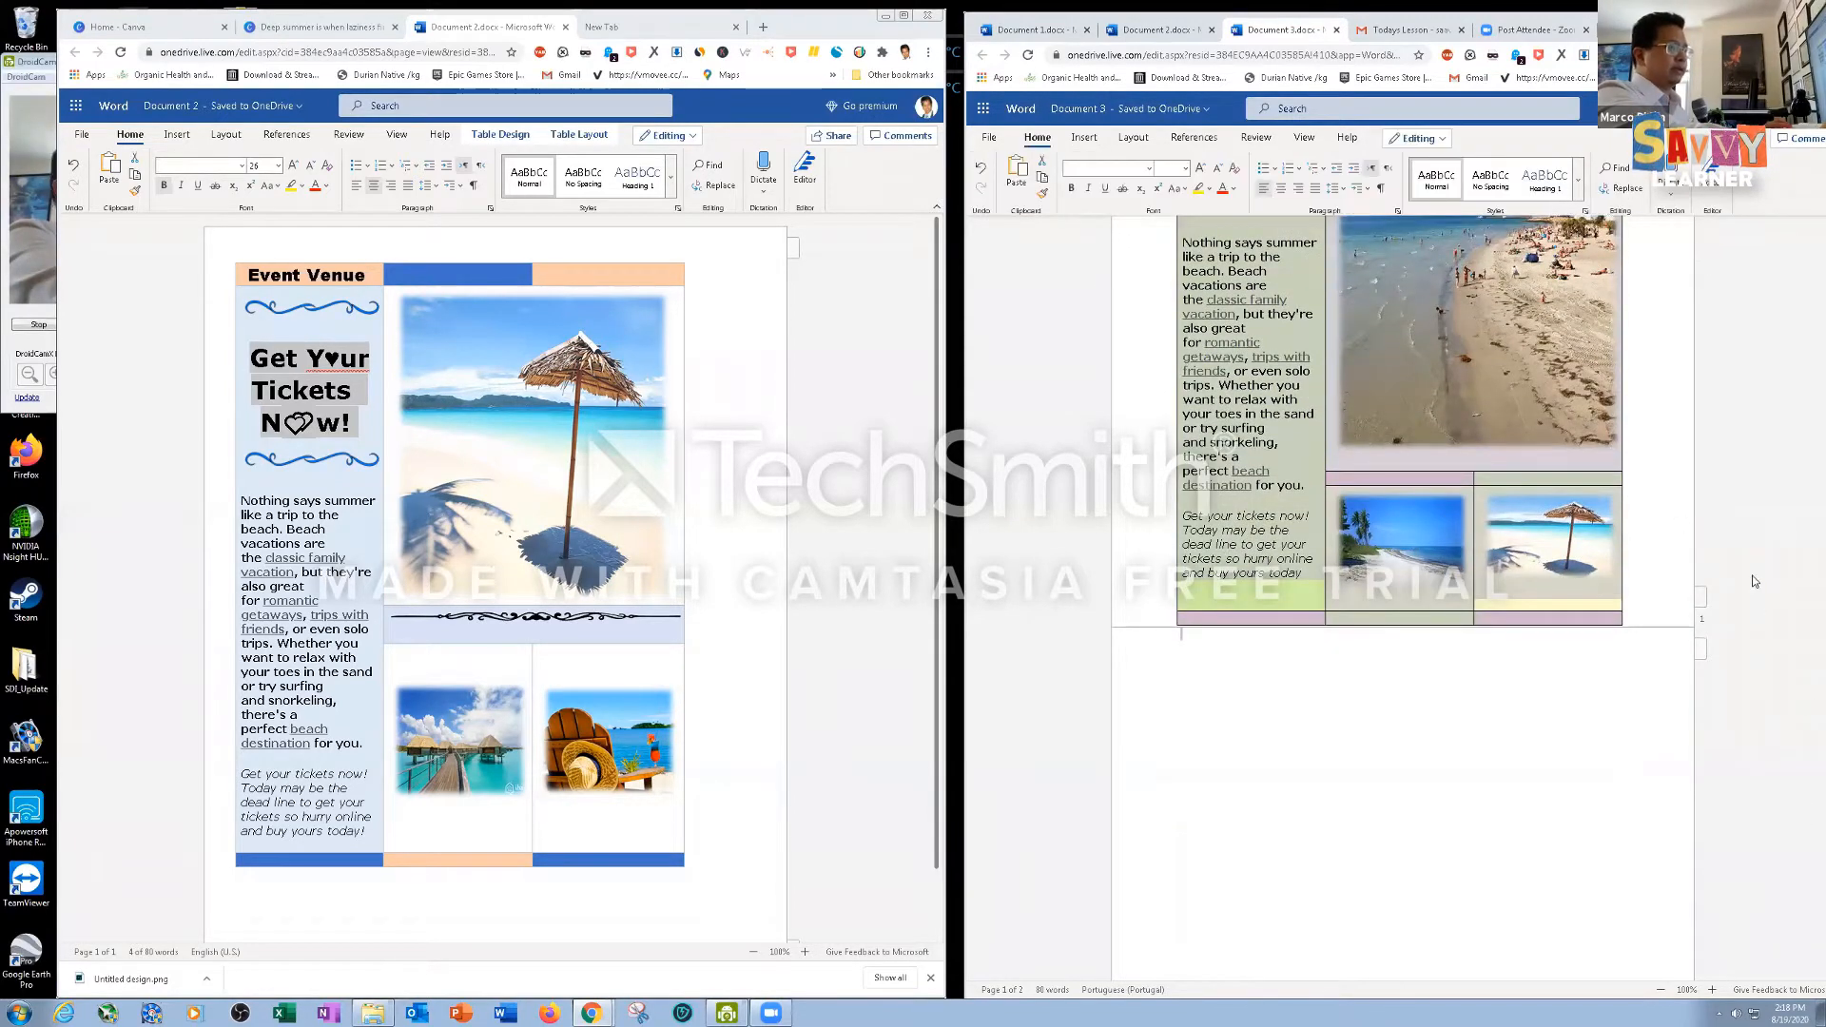
{"action": "scroll", "coordinate": [1427, 523], "scroll_direction": "up", "scroll_amount": 3}
{"action": "left_click", "coordinate": [1235, 304]}
{"action": "left_click", "coordinate": [1176, 267]}
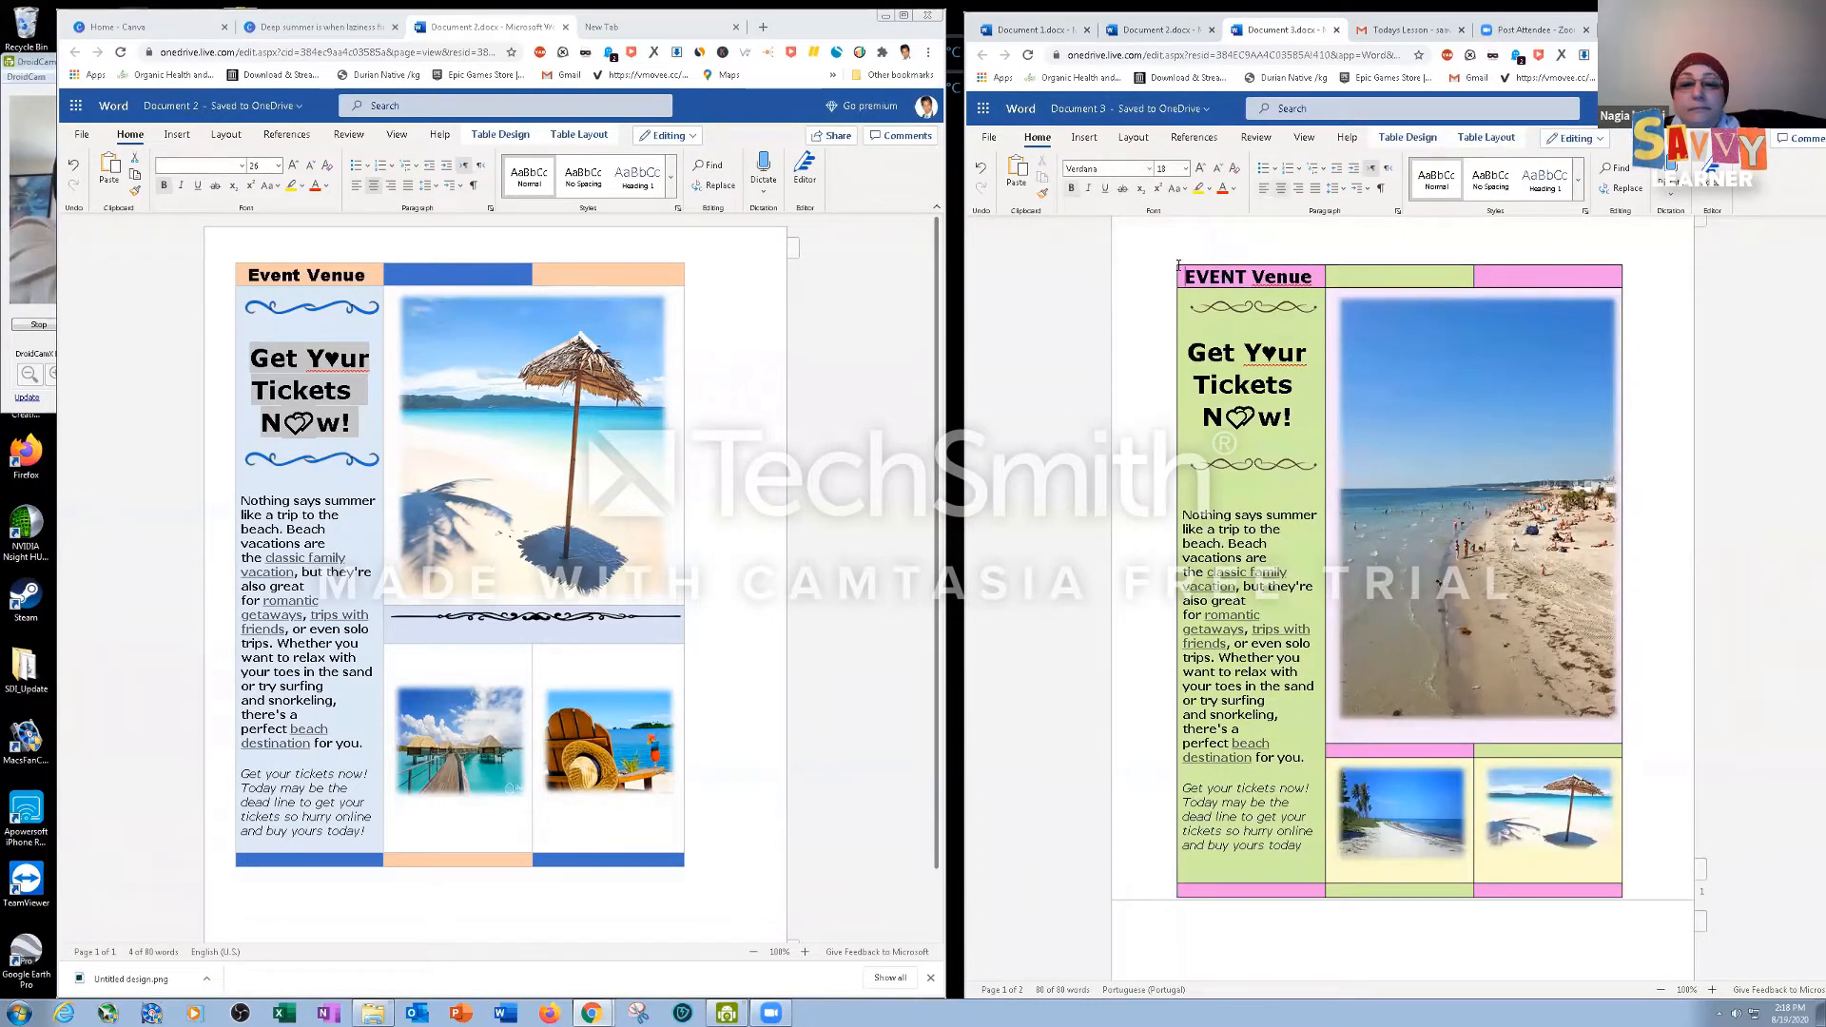
Try Plain Table 4 and another plain style on the flyer table, undoing both style changes
{"action": "left_click", "coordinate": [1486, 137]}
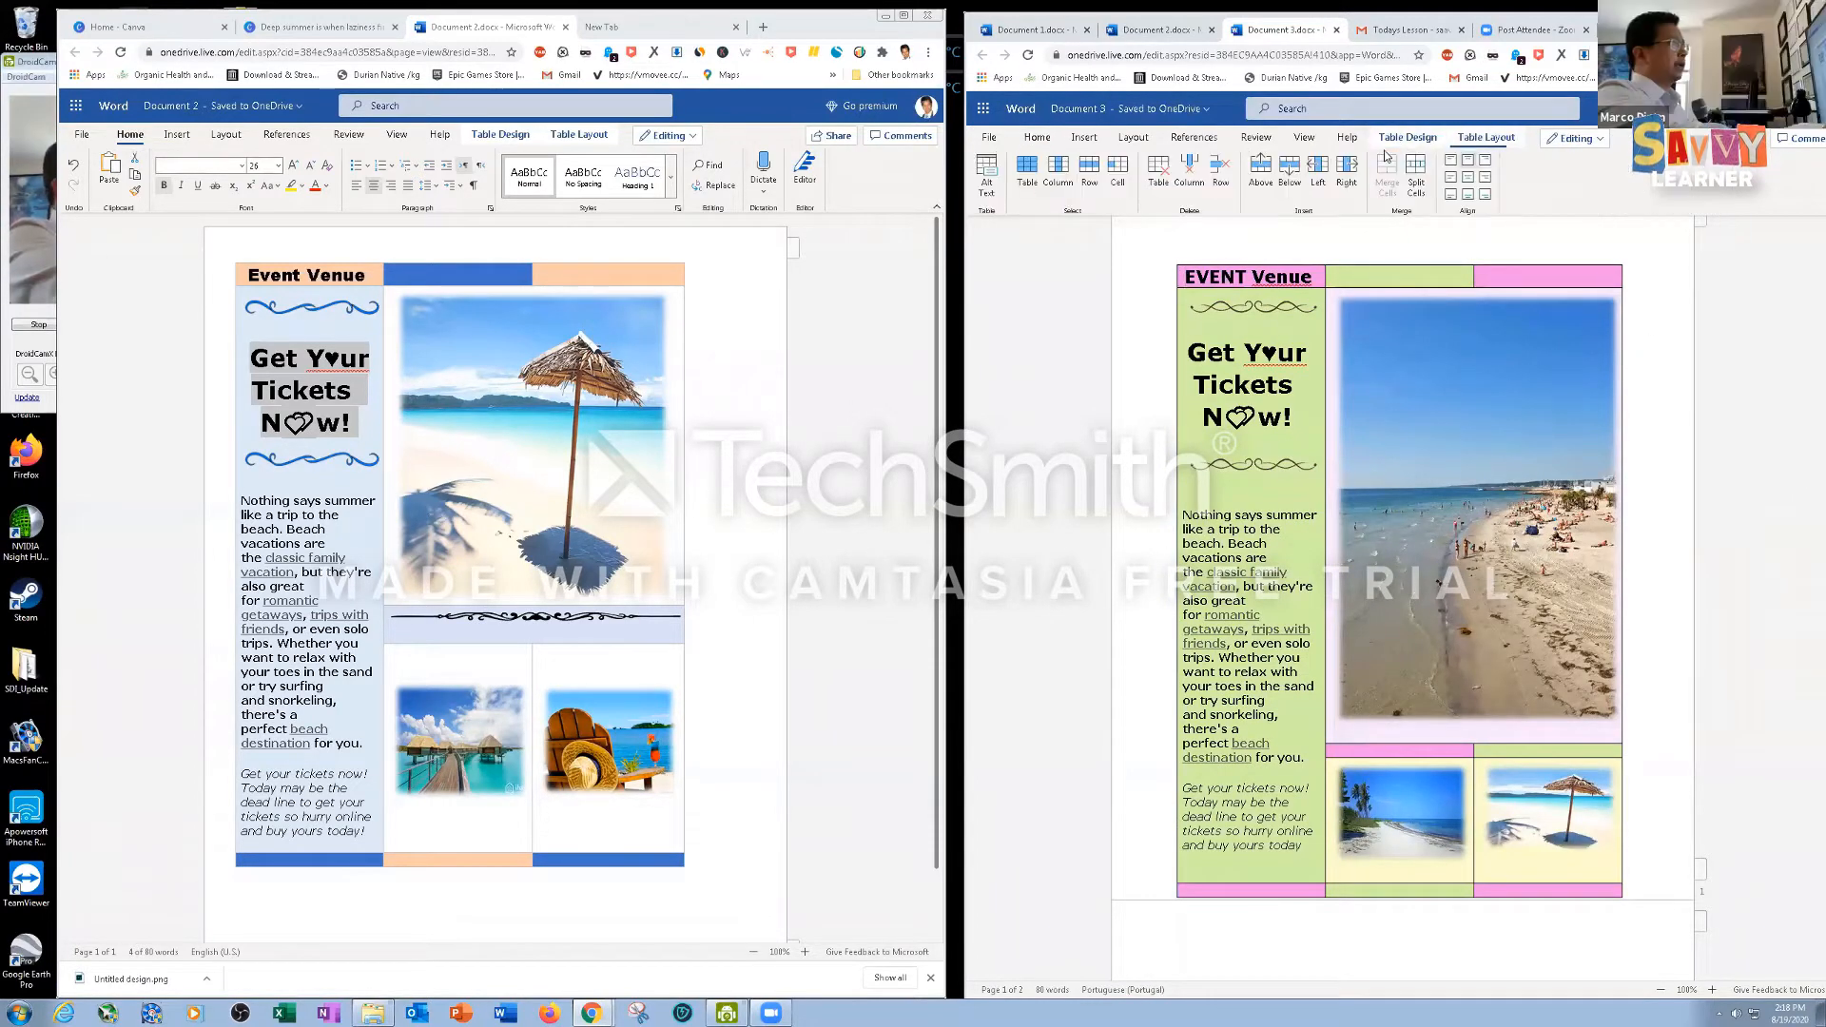
{"action": "left_click", "coordinate": [1417, 142]}
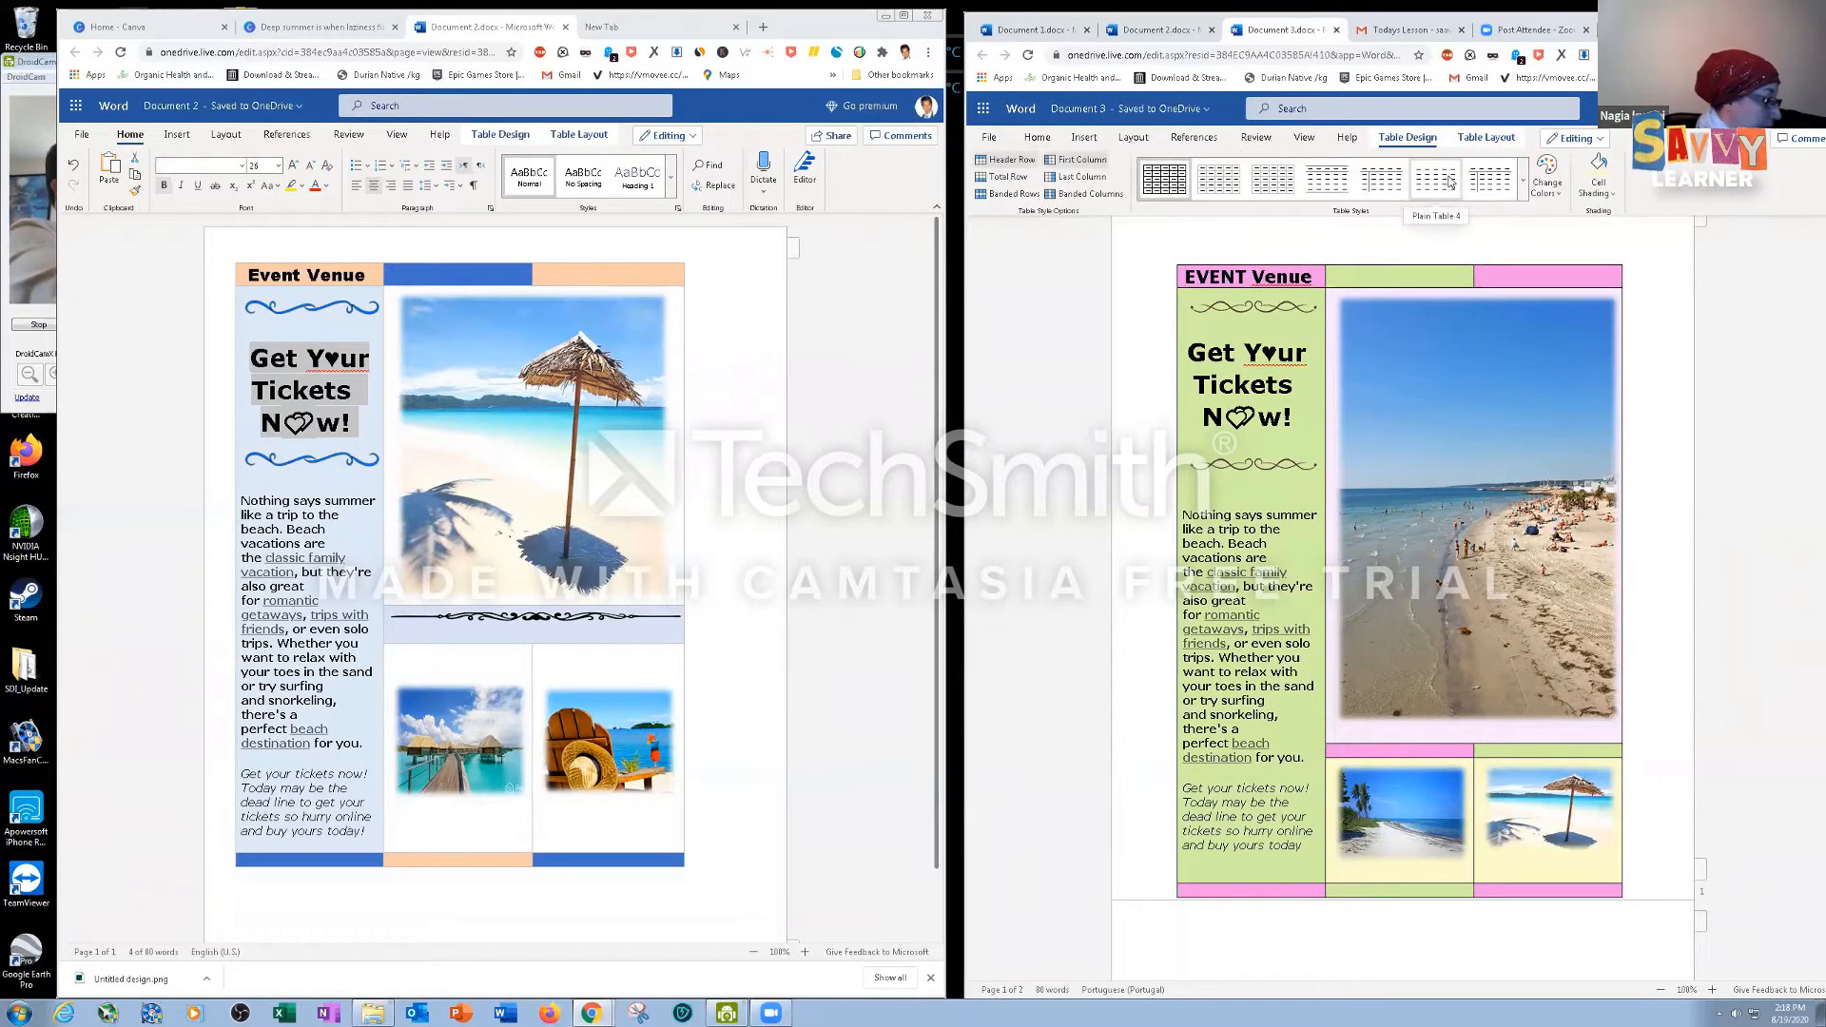
{"action": "left_click", "coordinate": [1436, 179]}
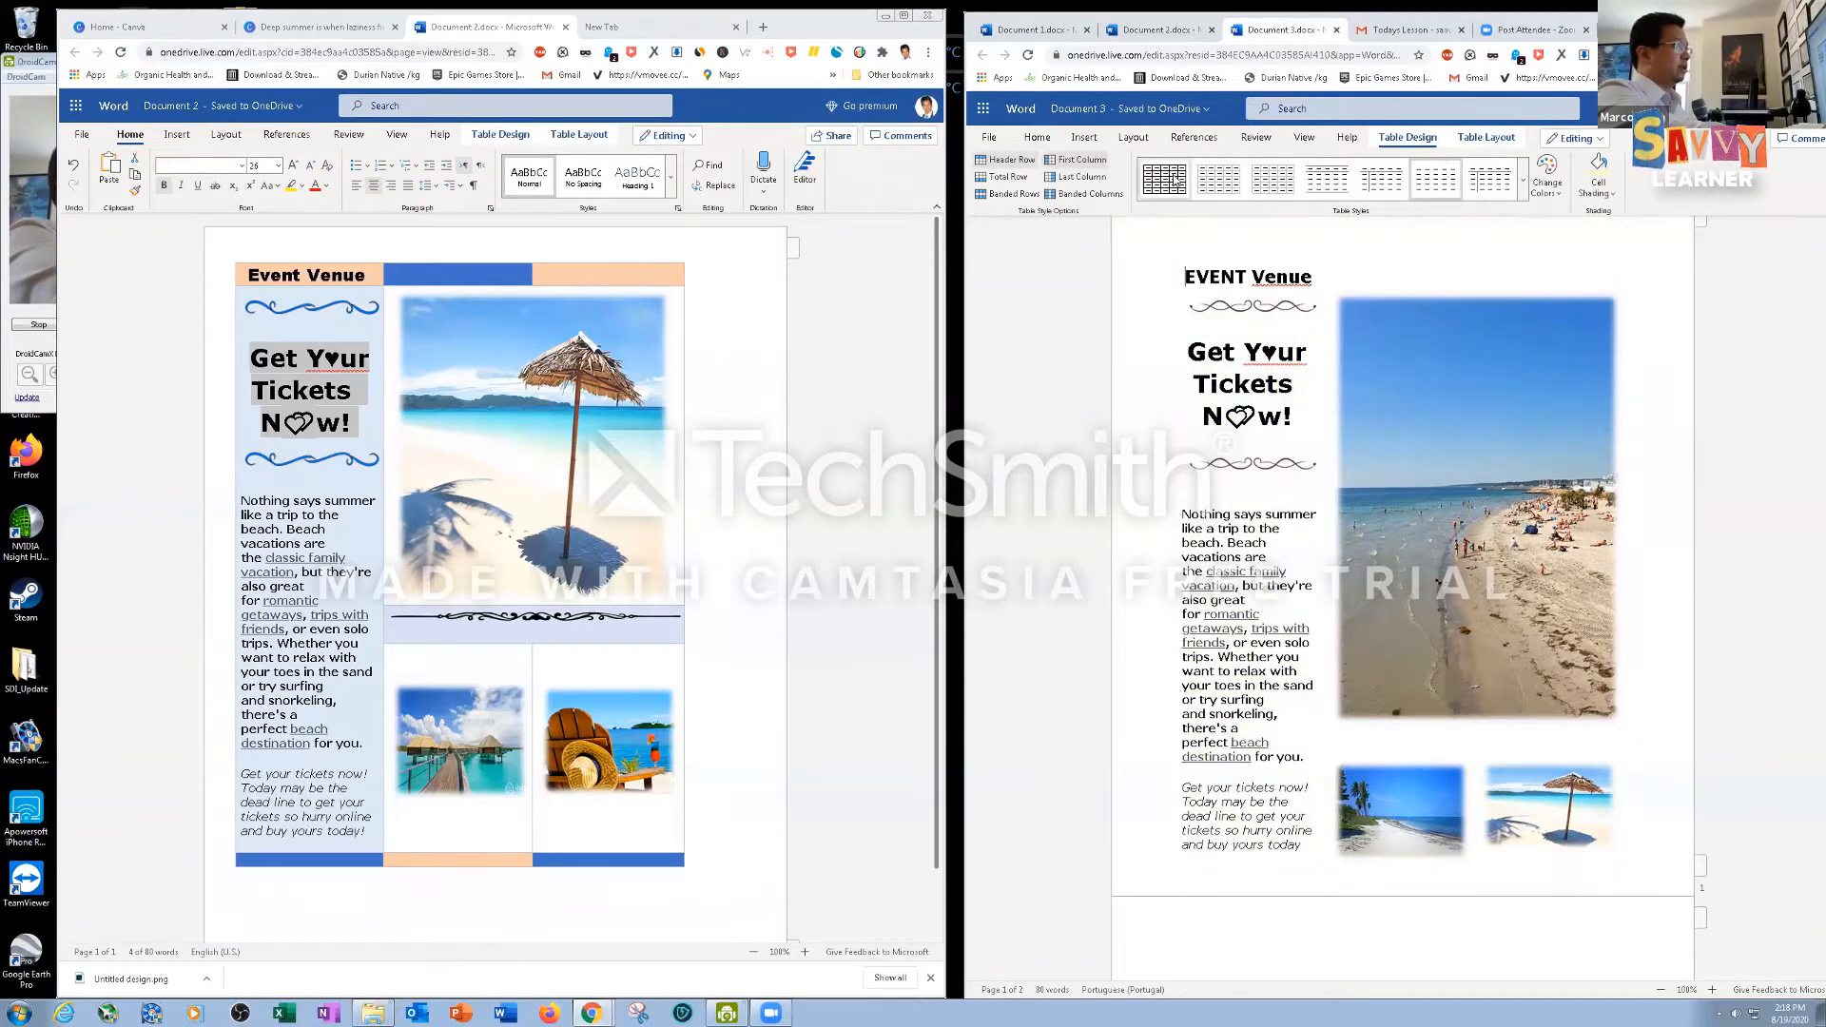
{"action": "key", "text": "ctrl+z"}
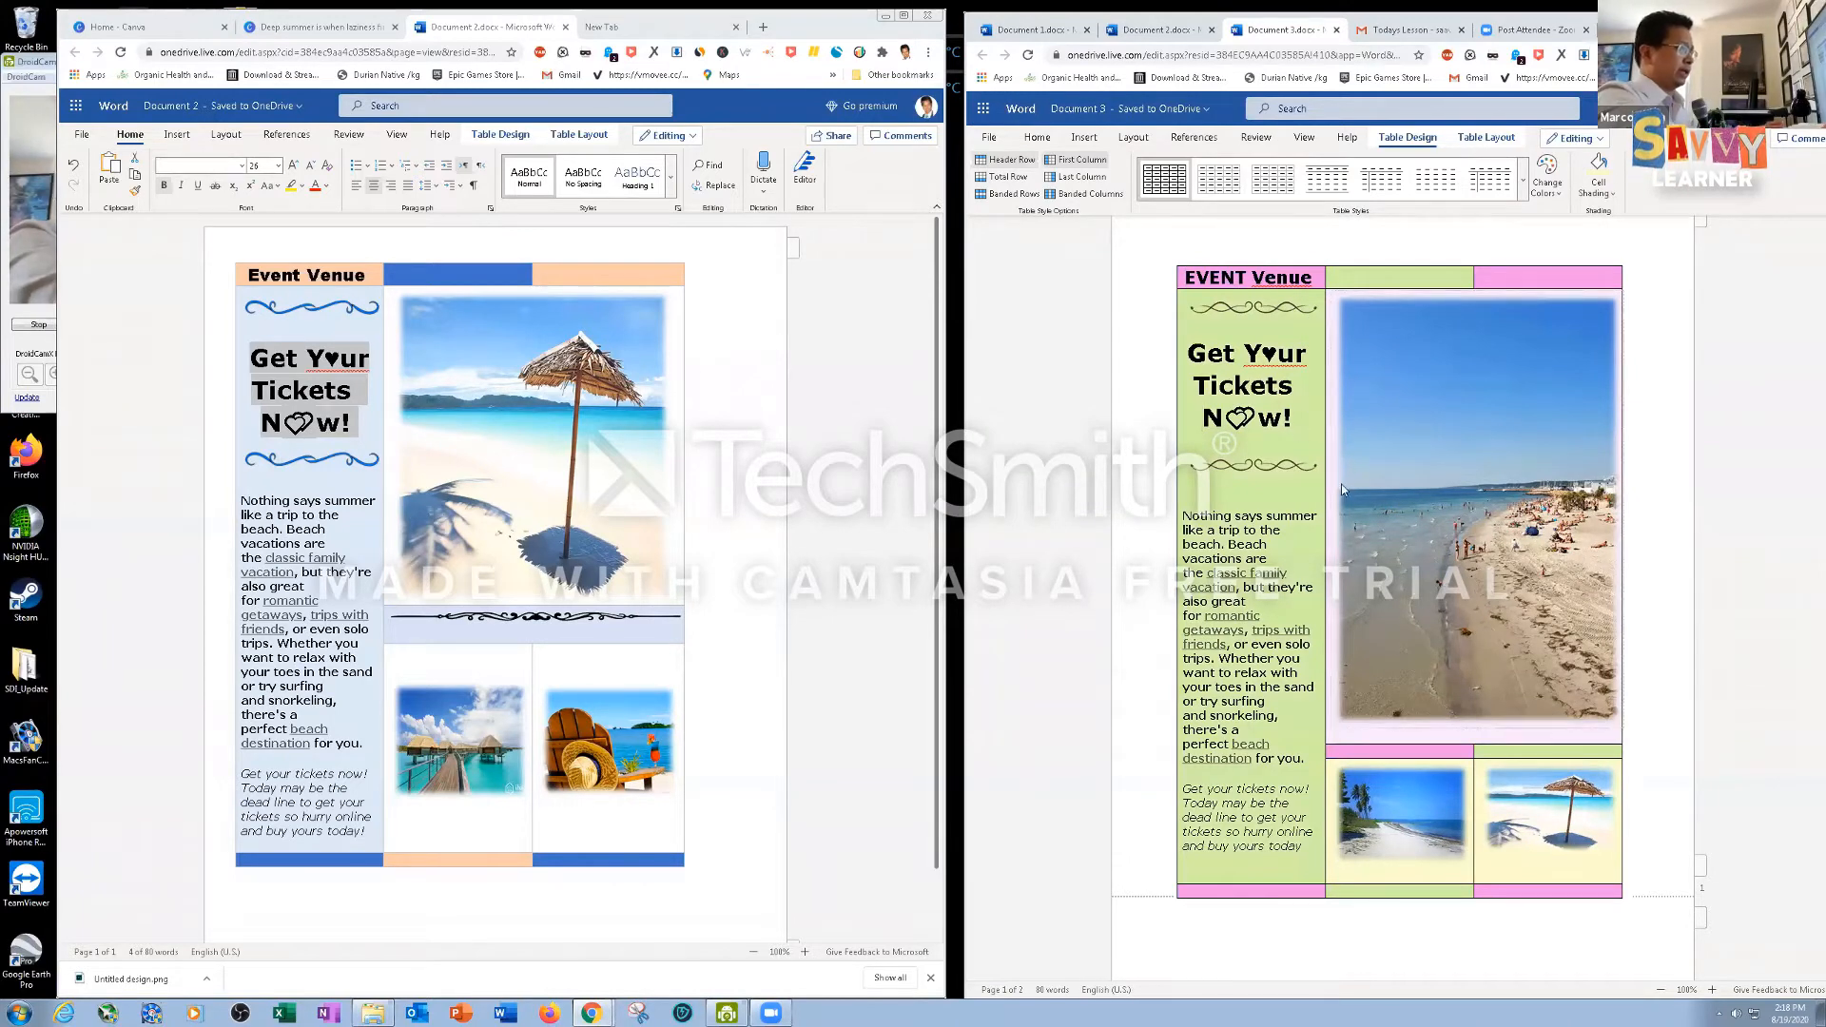
{"action": "left_click", "coordinate": [1274, 187]}
{"action": "key", "text": "ctrl+z"}
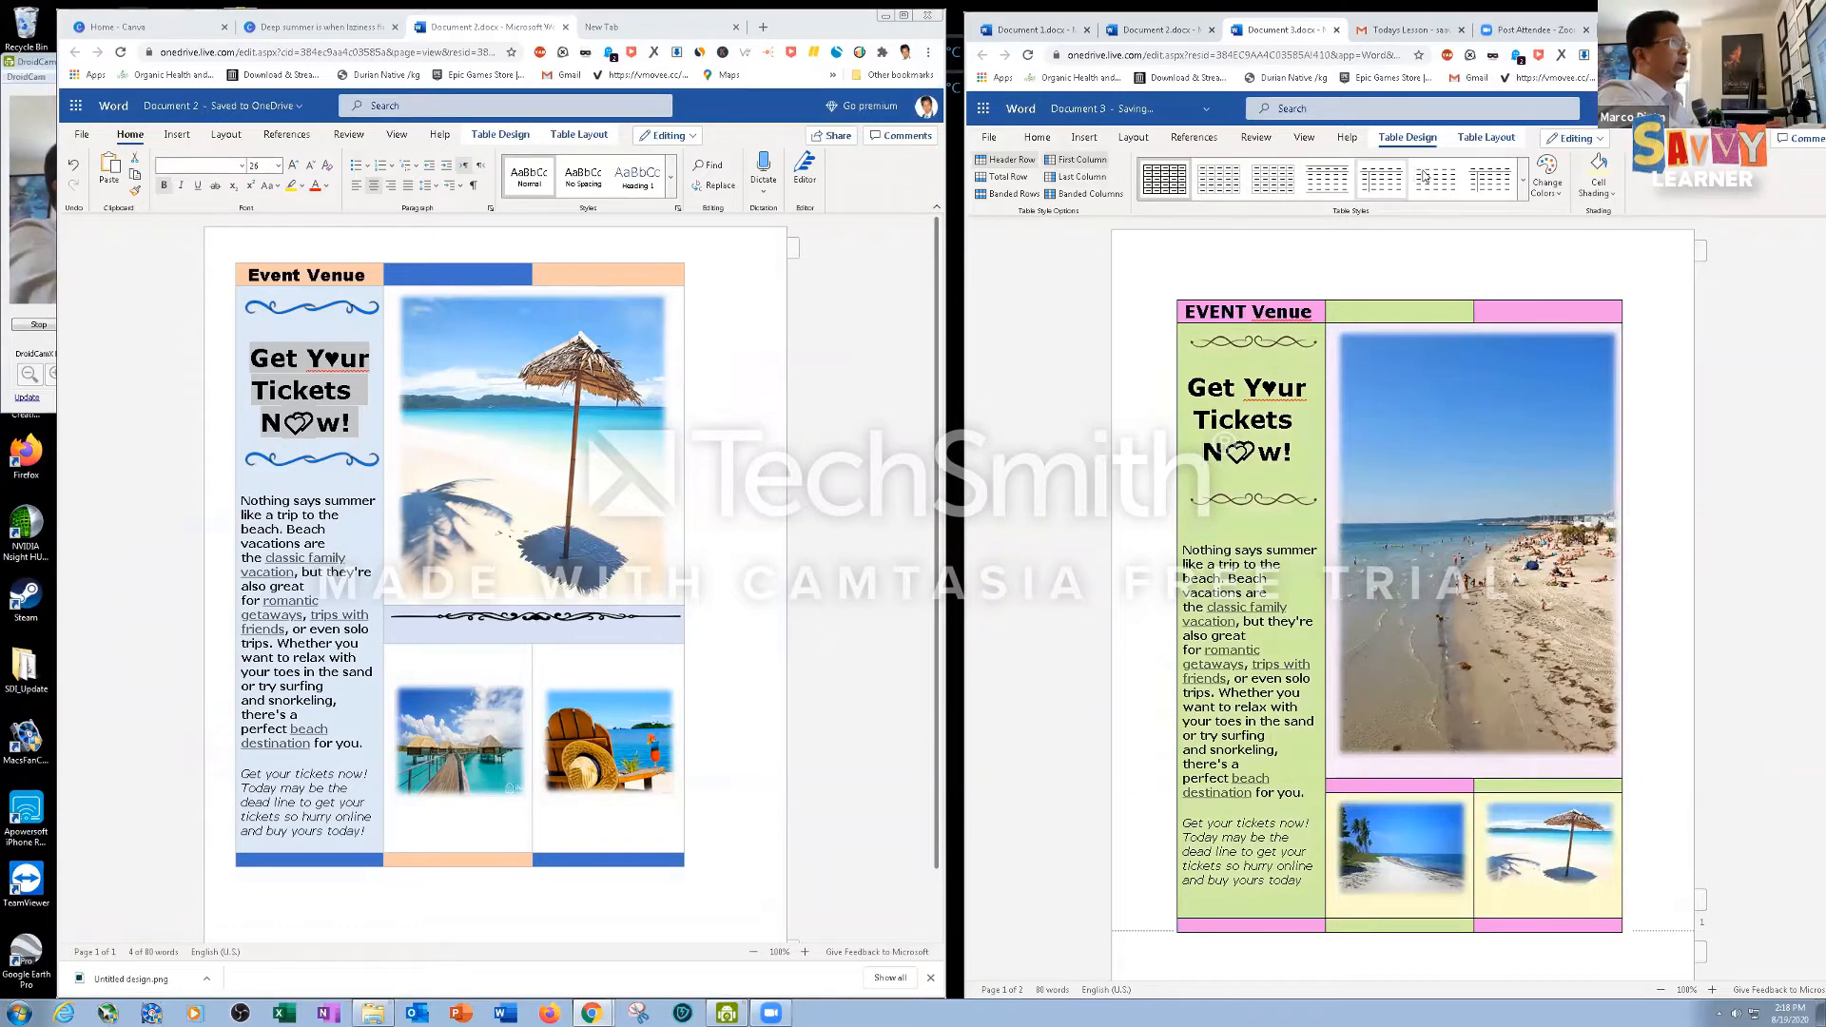
{"action": "left_click", "coordinate": [1491, 139]}
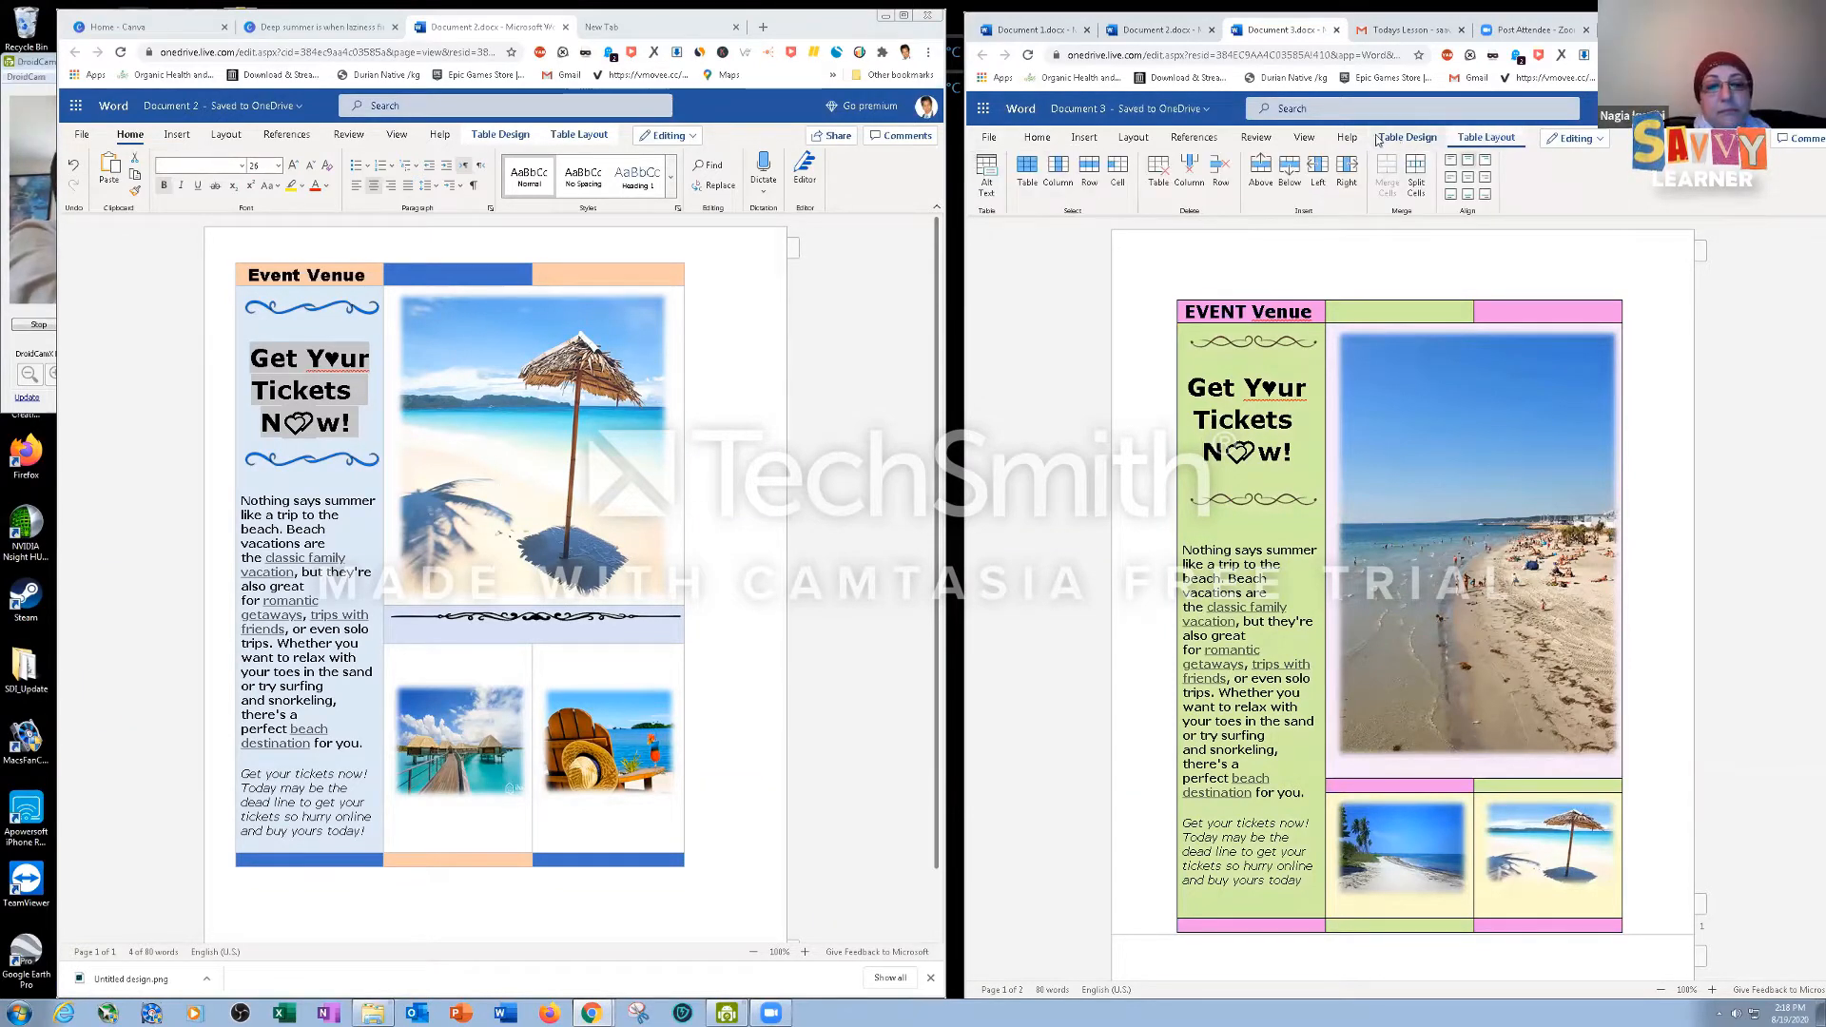
{"action": "left_click", "coordinate": [1404, 141]}
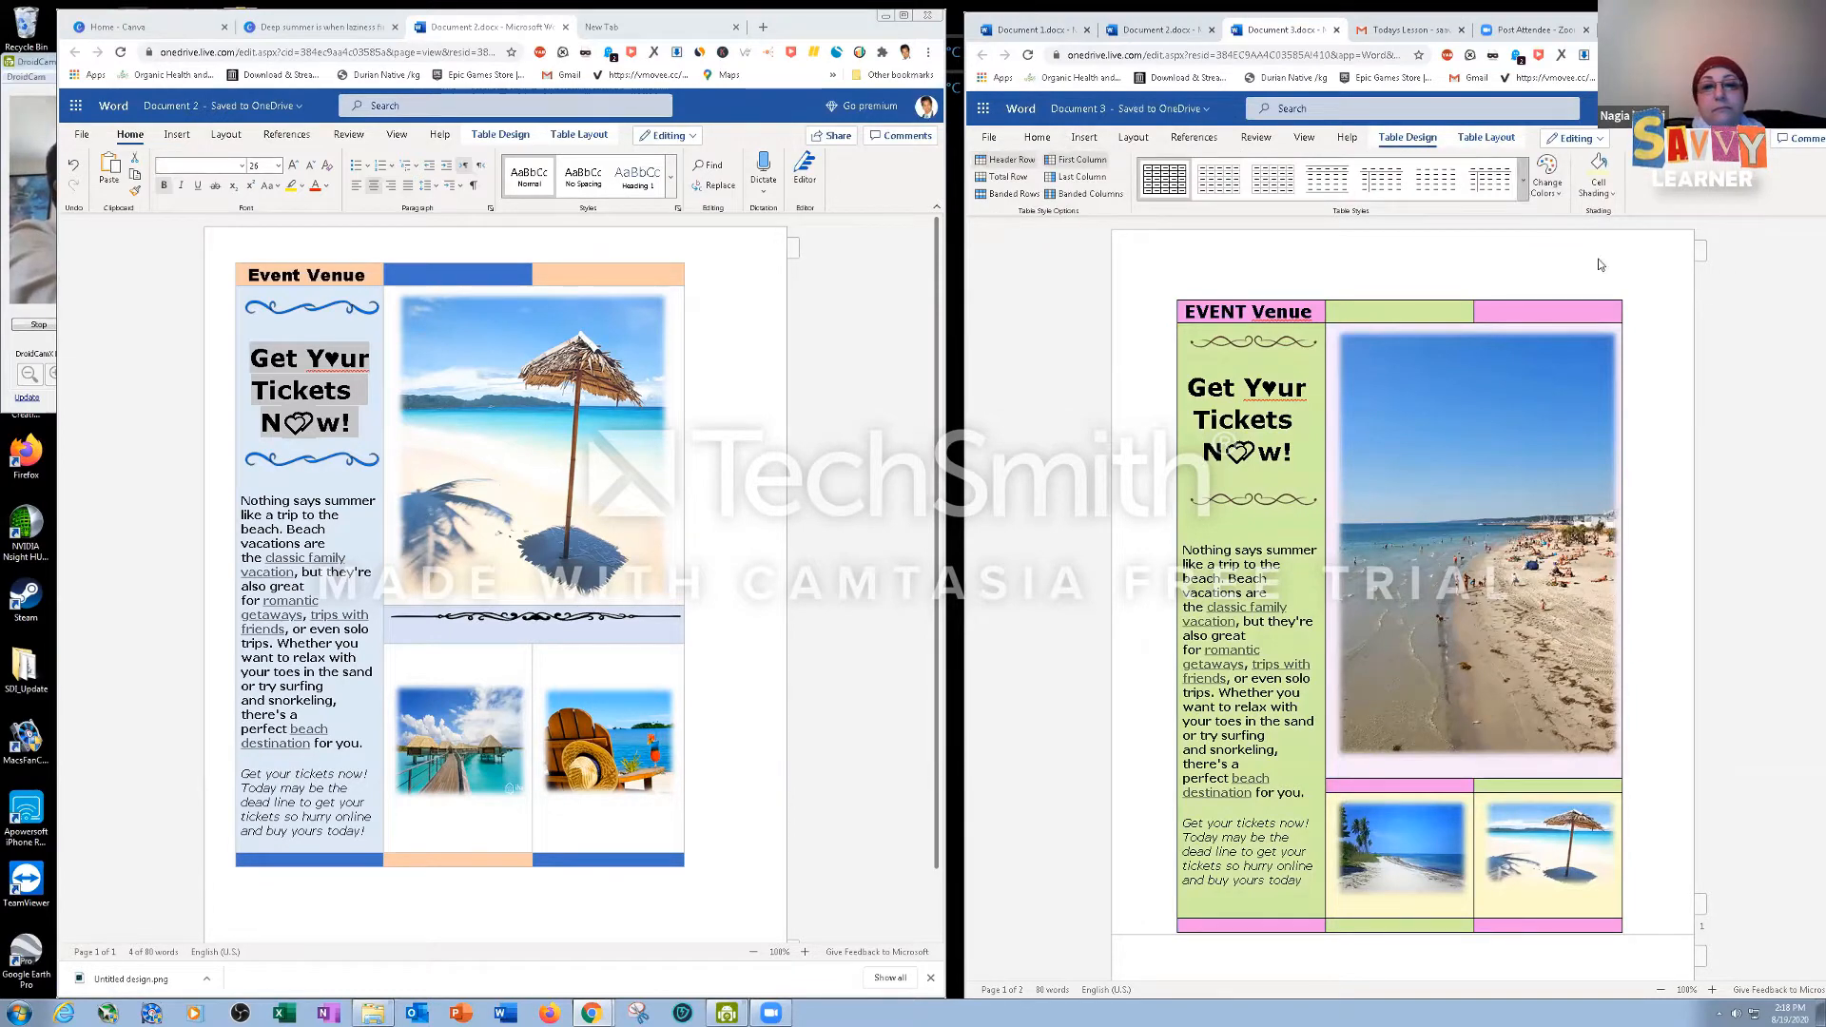
{"action": "left_click", "coordinate": [1523, 191]}
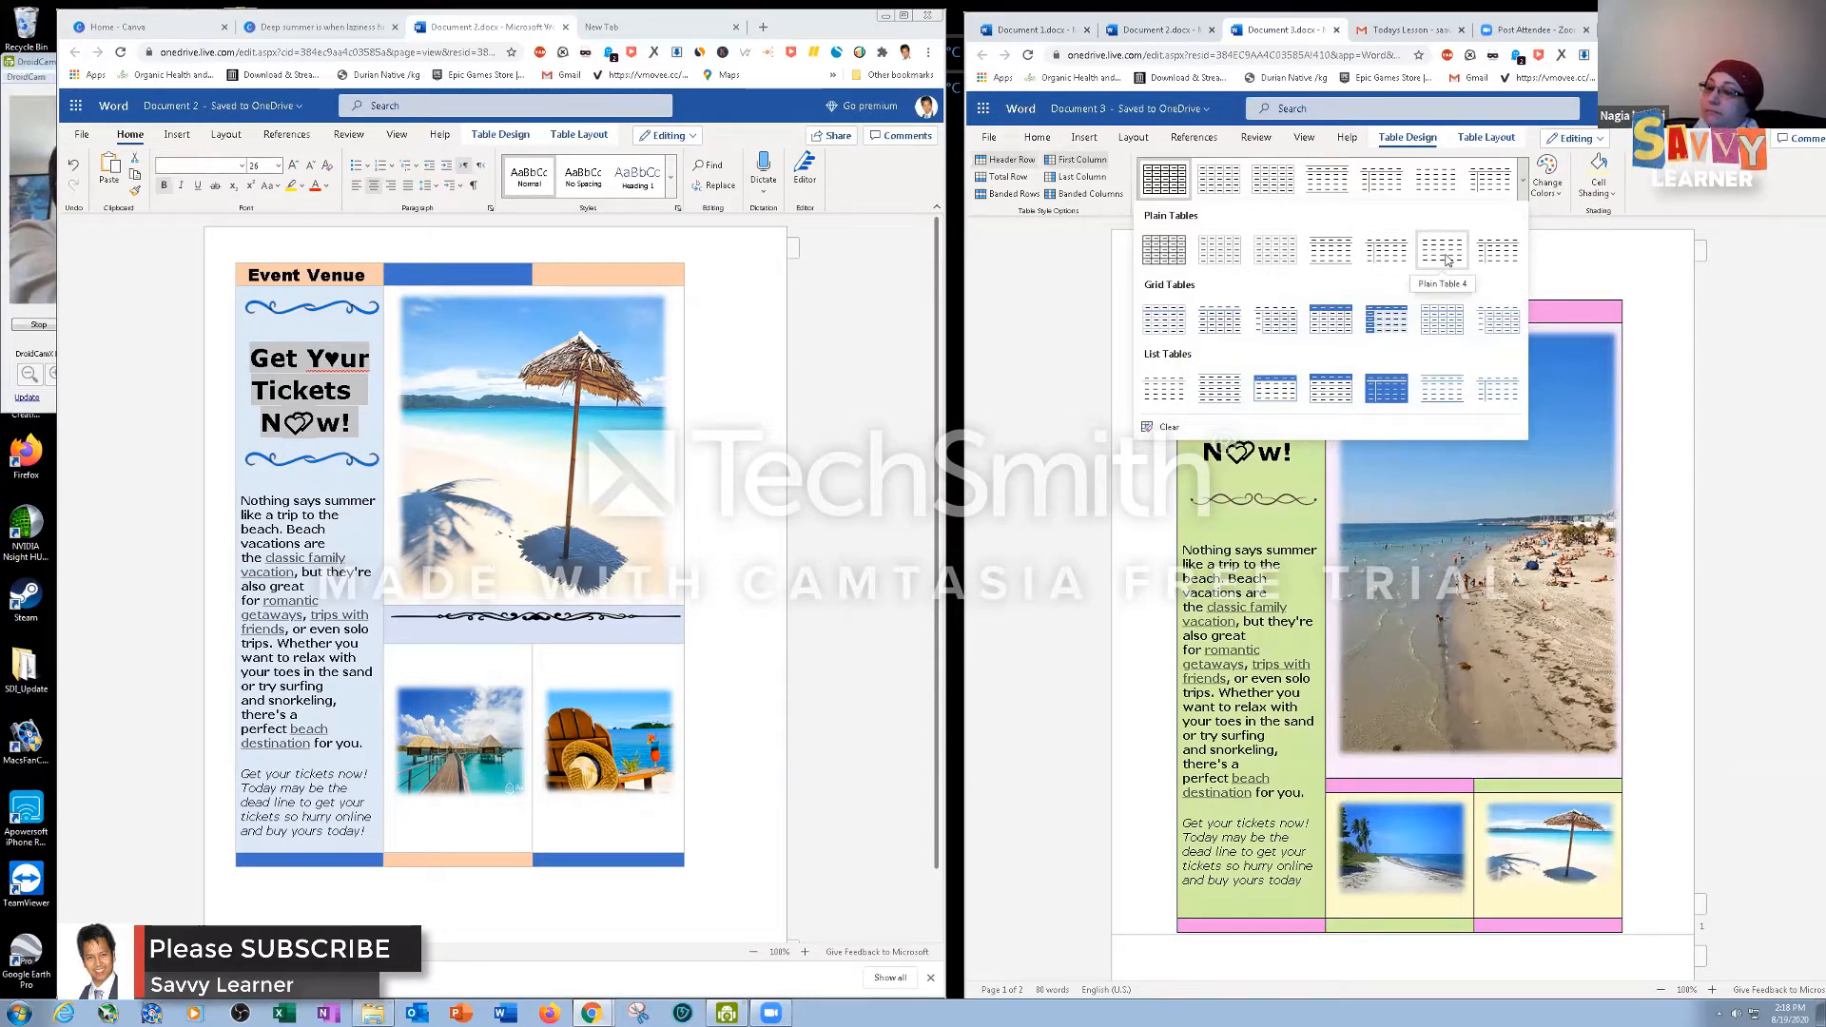
{"action": "left_click", "coordinate": [1630, 246]}
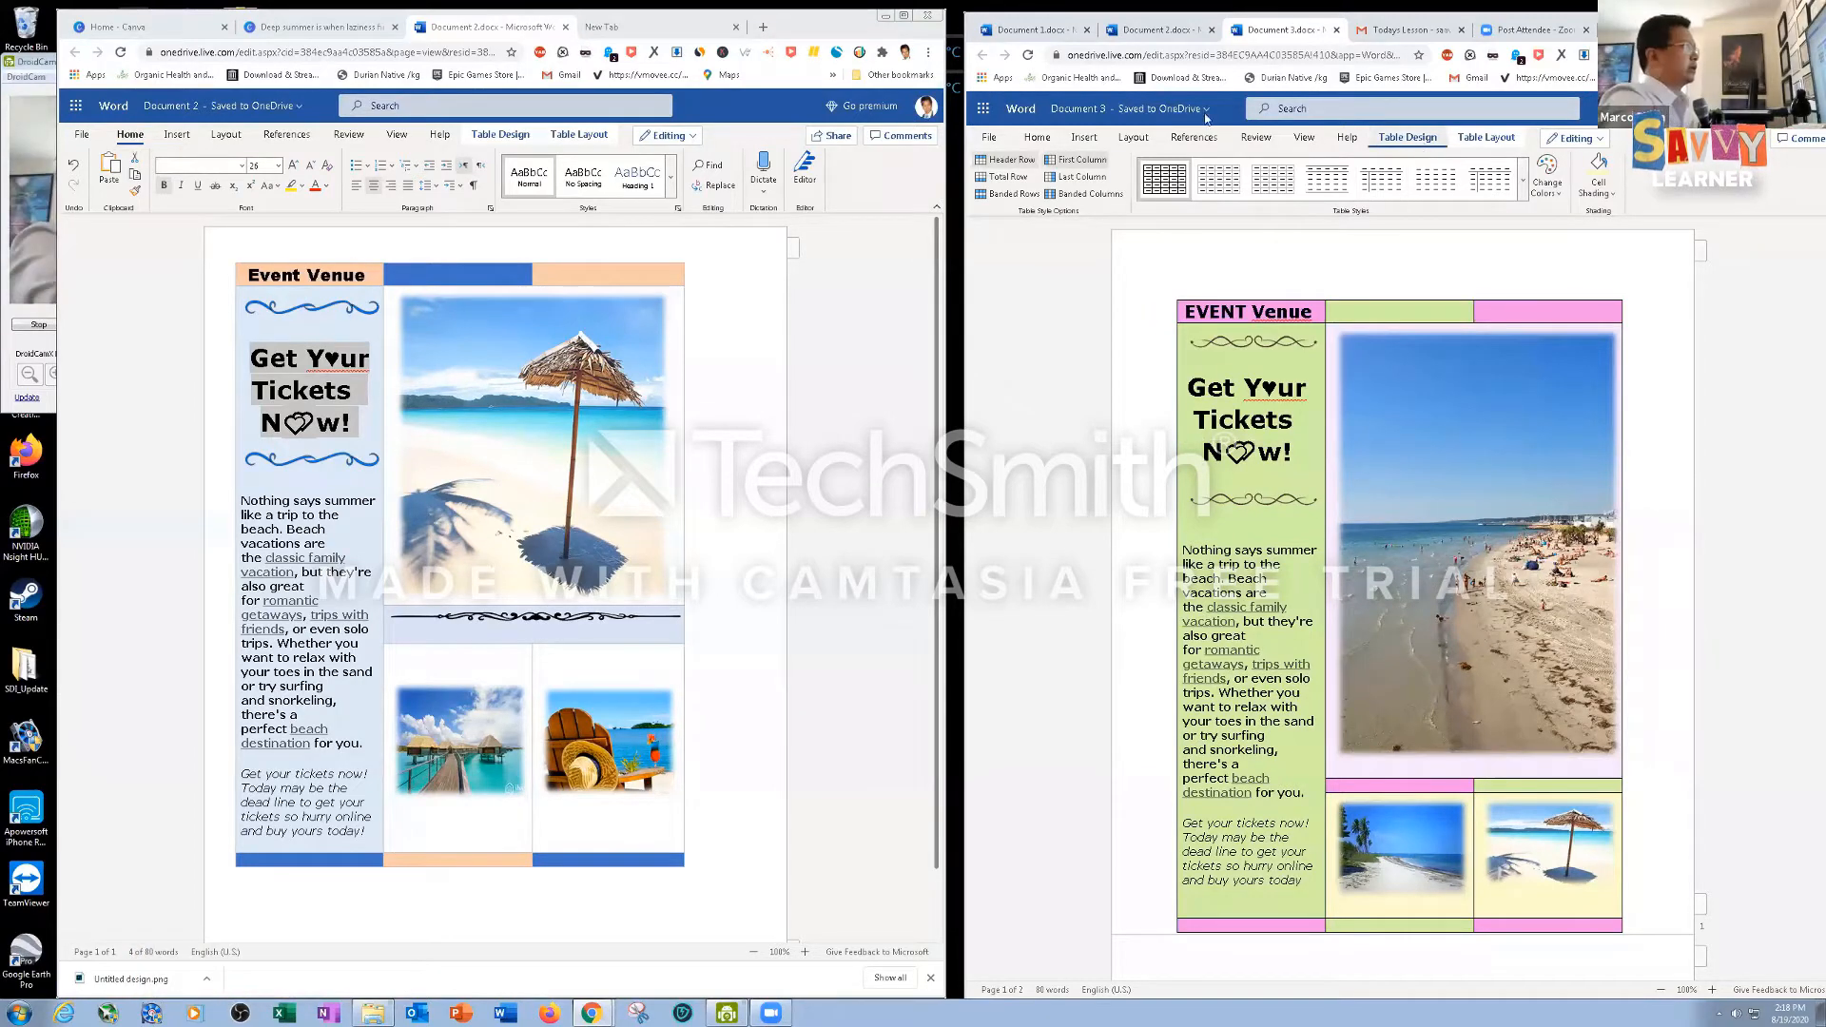
{"action": "left_click", "coordinate": [1039, 138]}
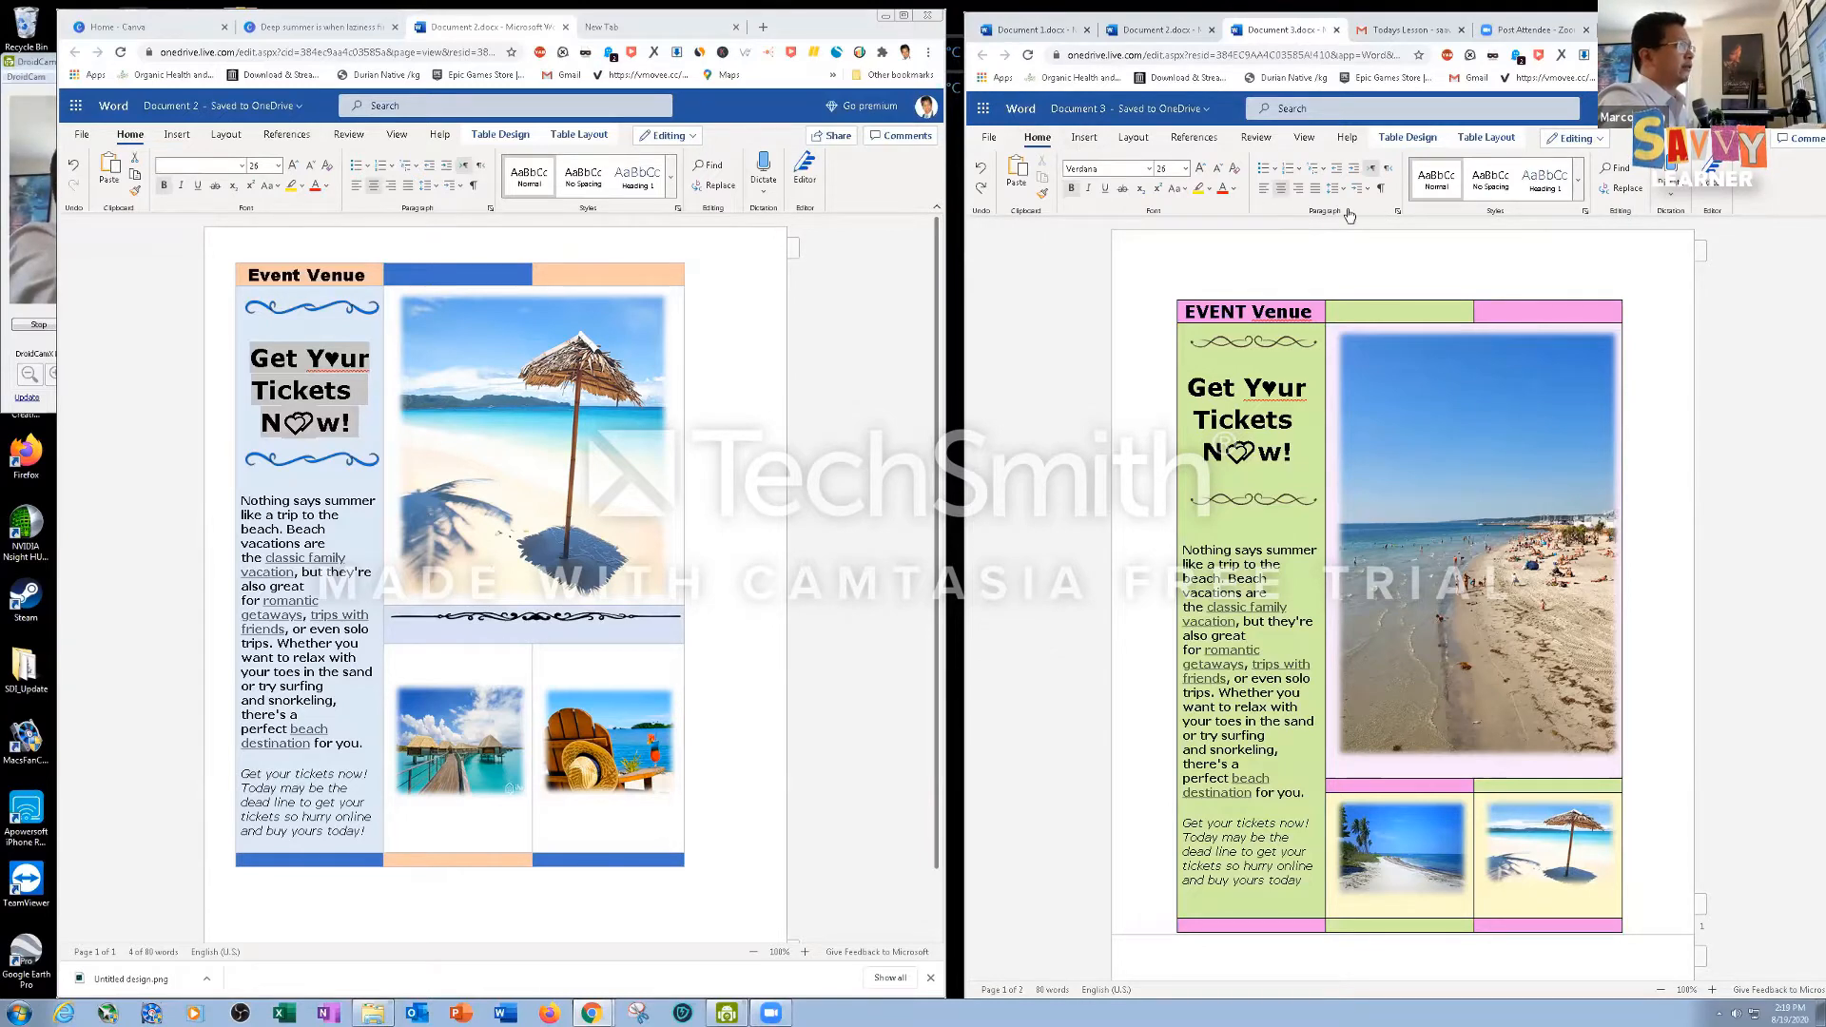
{"action": "left_click", "coordinate": [1084, 137]}
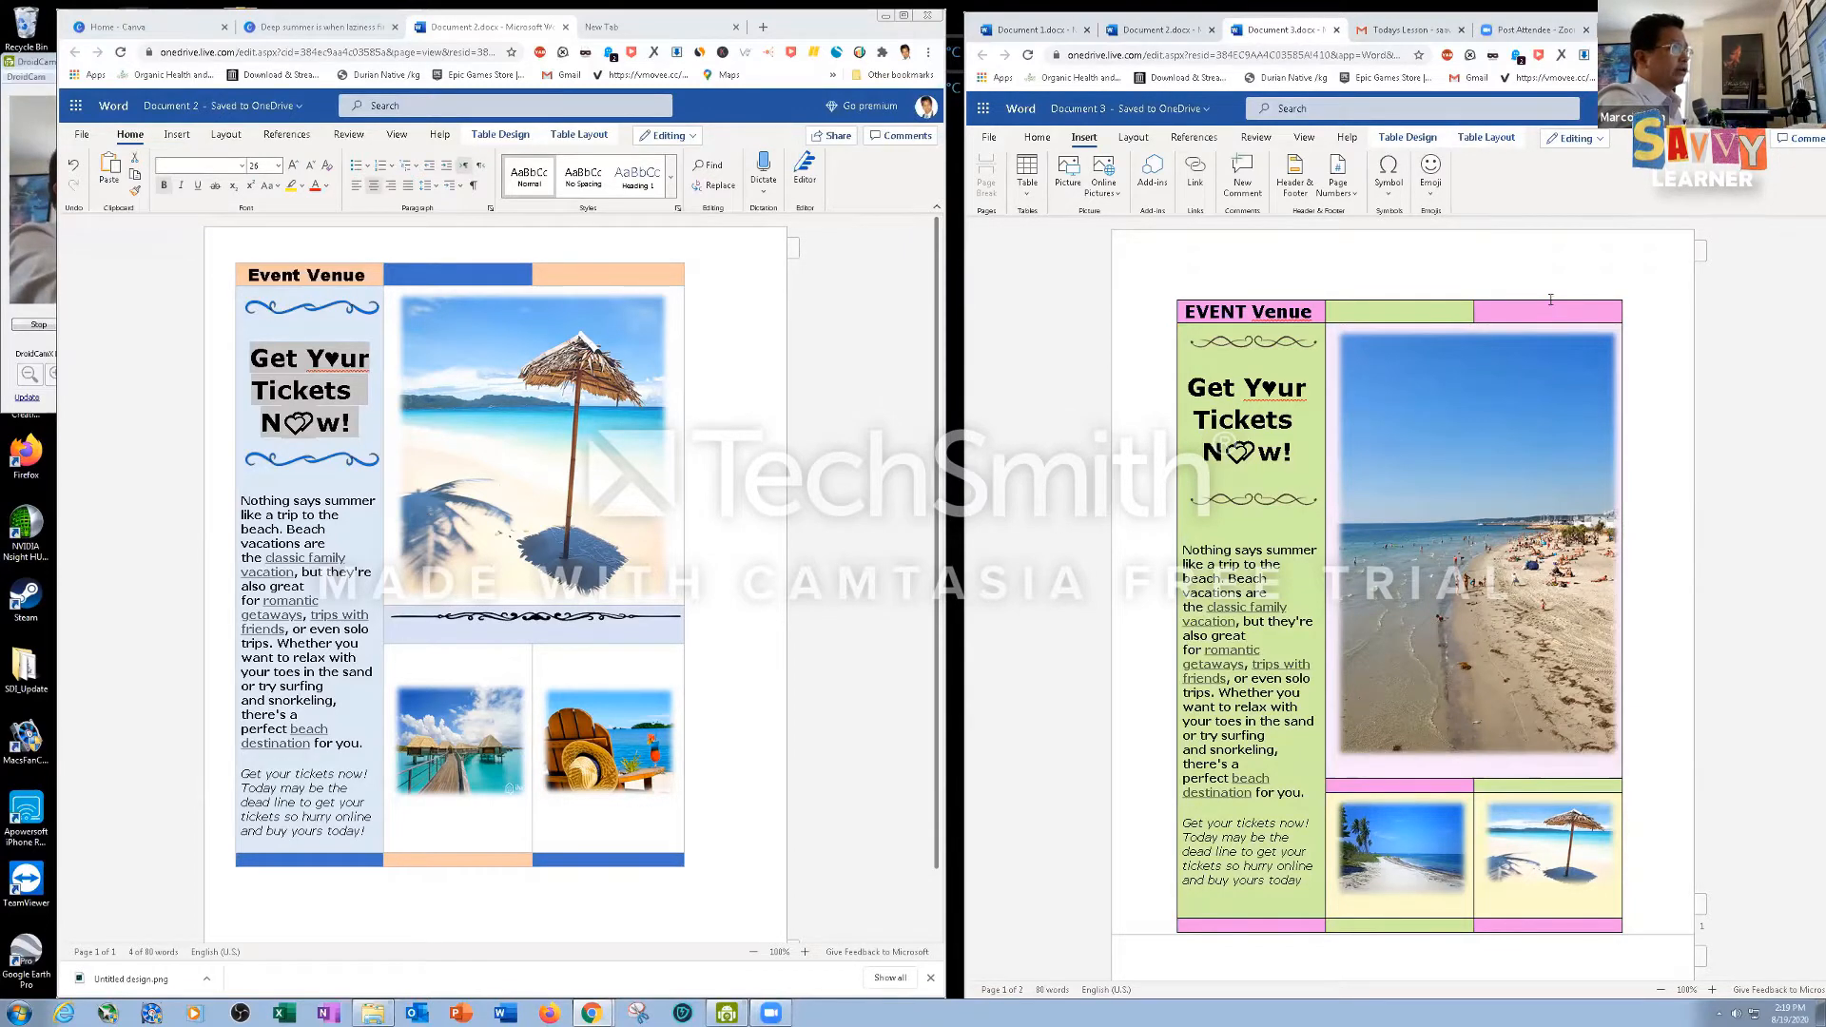
{"action": "left_click_drag", "start_coordinate": [1516, 301], "coordinate": [1398, 847]}
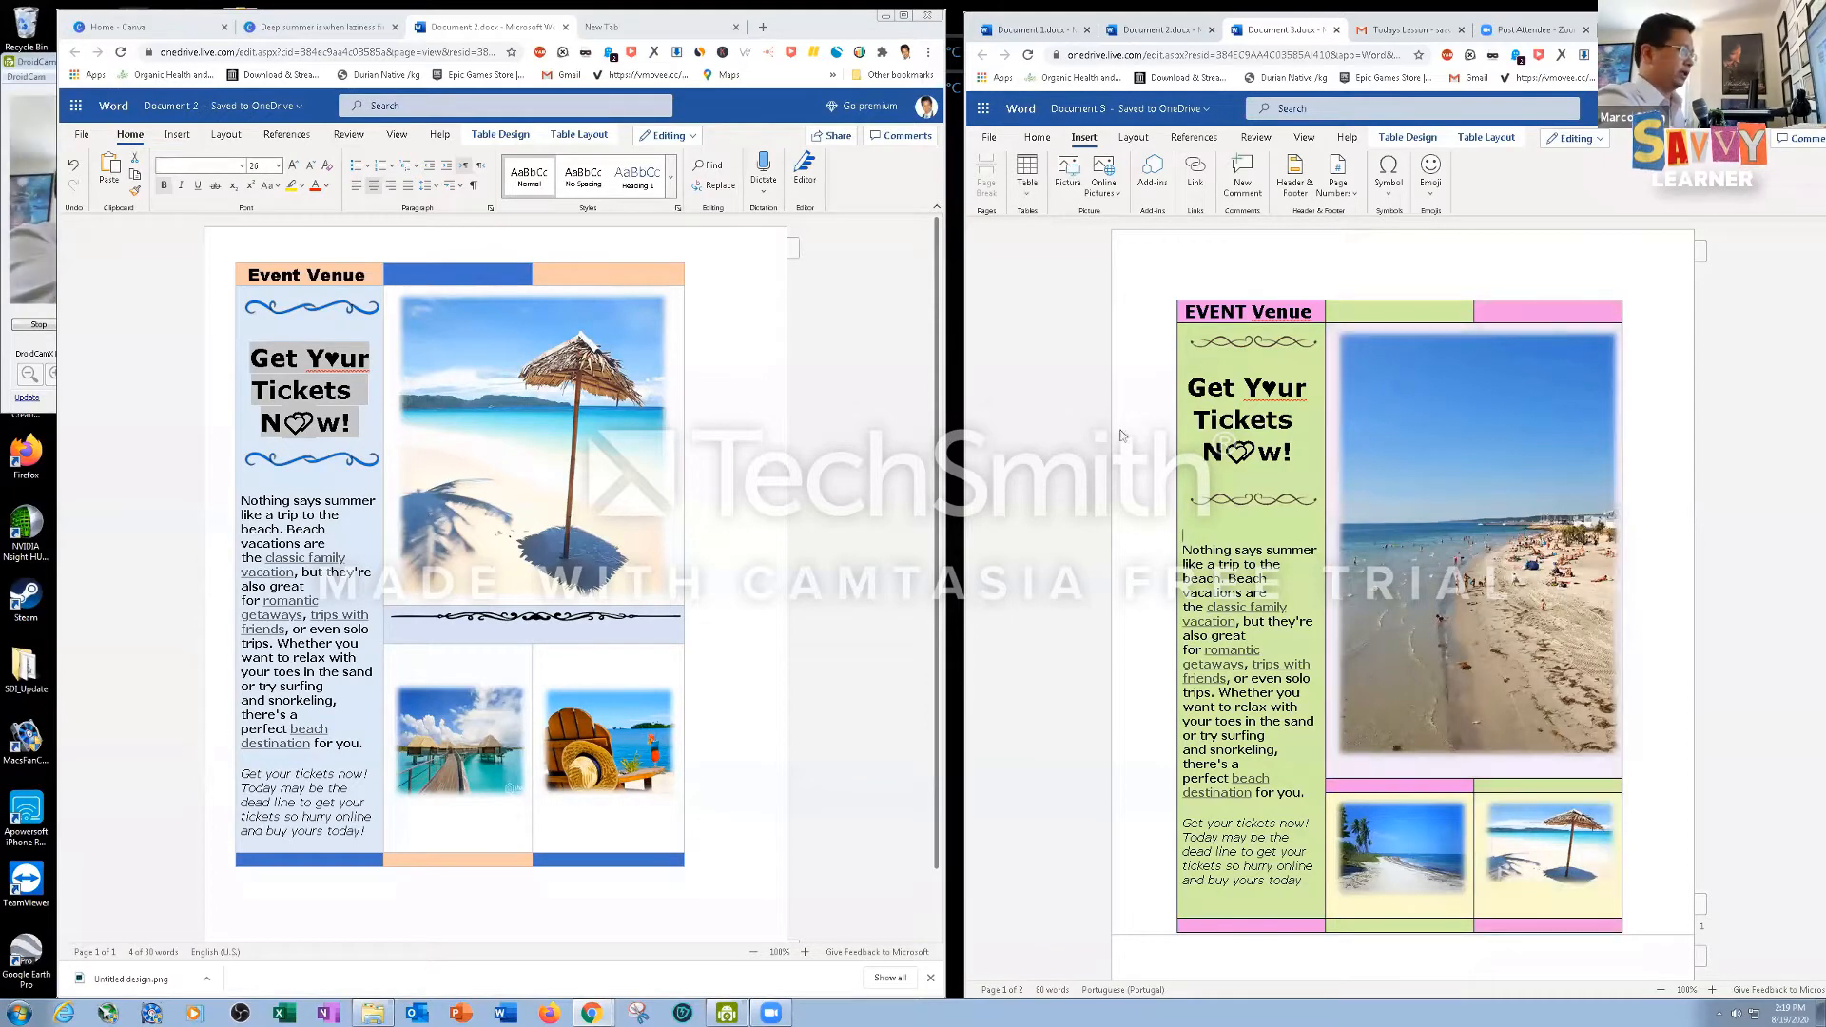
{"action": "left_click", "coordinate": [1178, 298]}
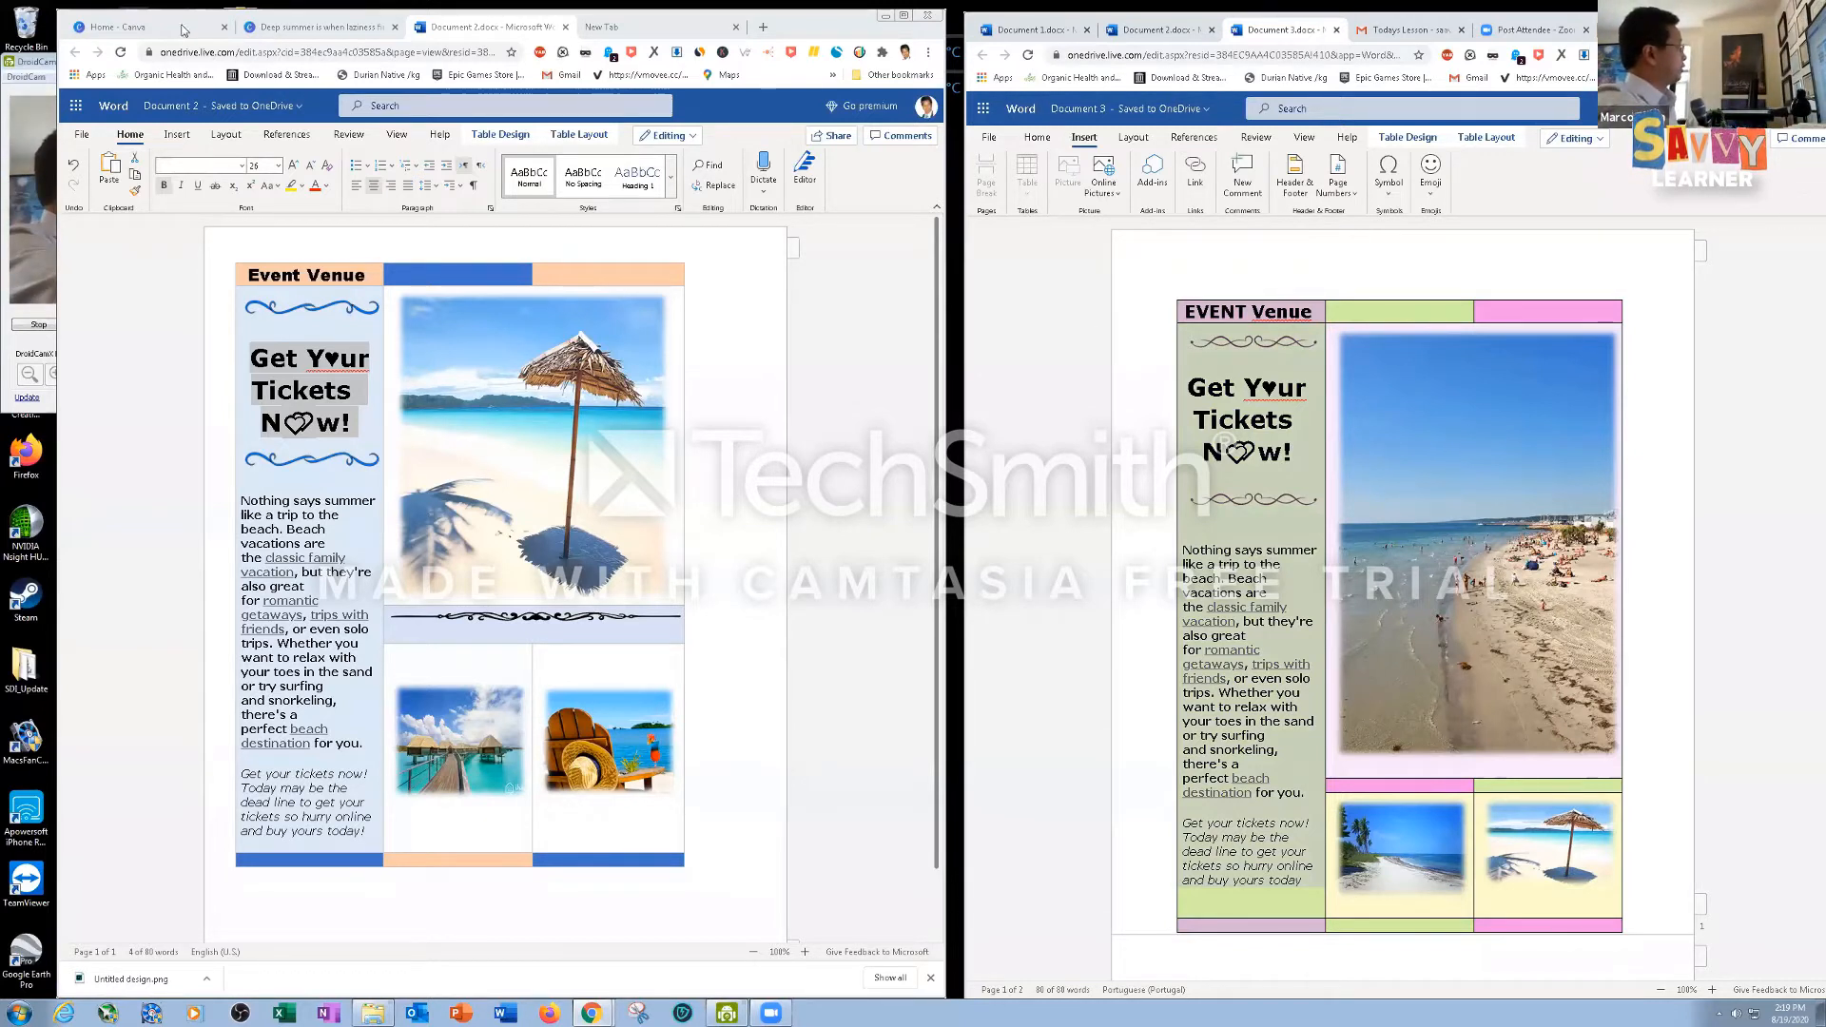
{"action": "left_click", "coordinate": [1050, 360]}
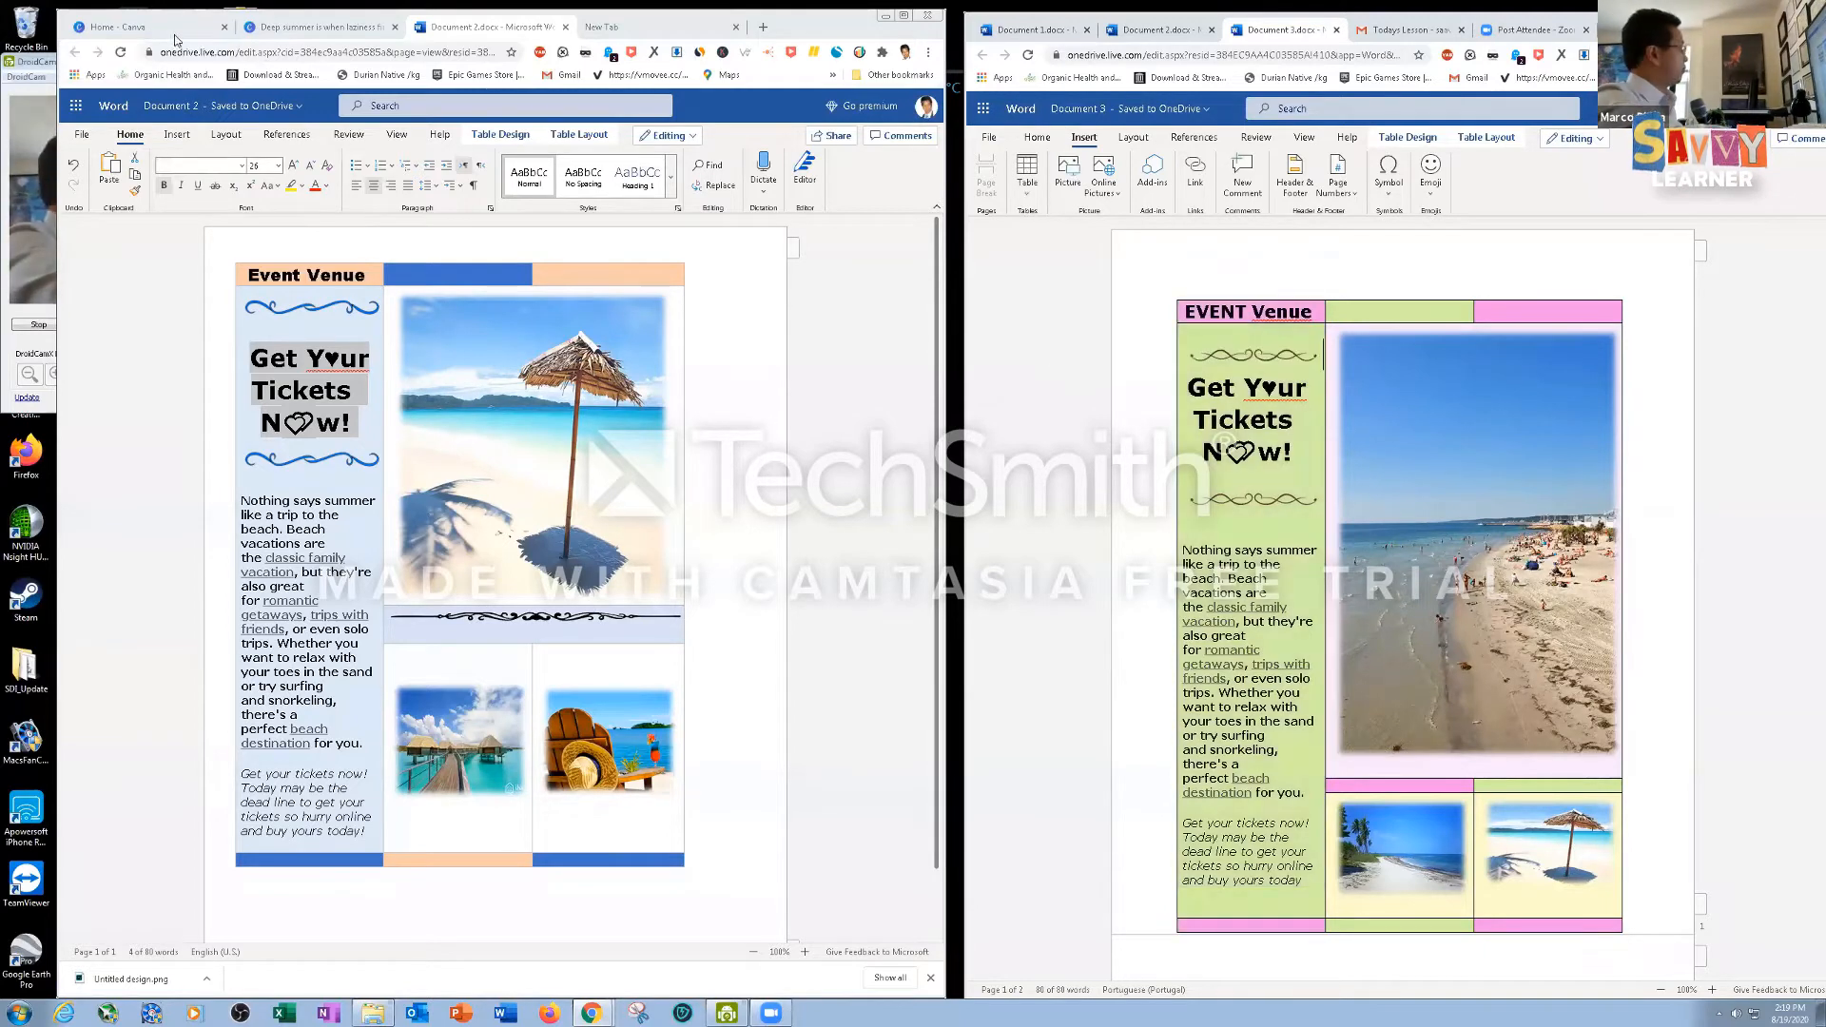
Switch to the Canva home page in the other browser window and maximize that window
{"action": "left_click", "coordinate": [118, 26]}
{"action": "left_click_drag", "start_coordinate": [826, 29], "coordinate": [835, 55]}
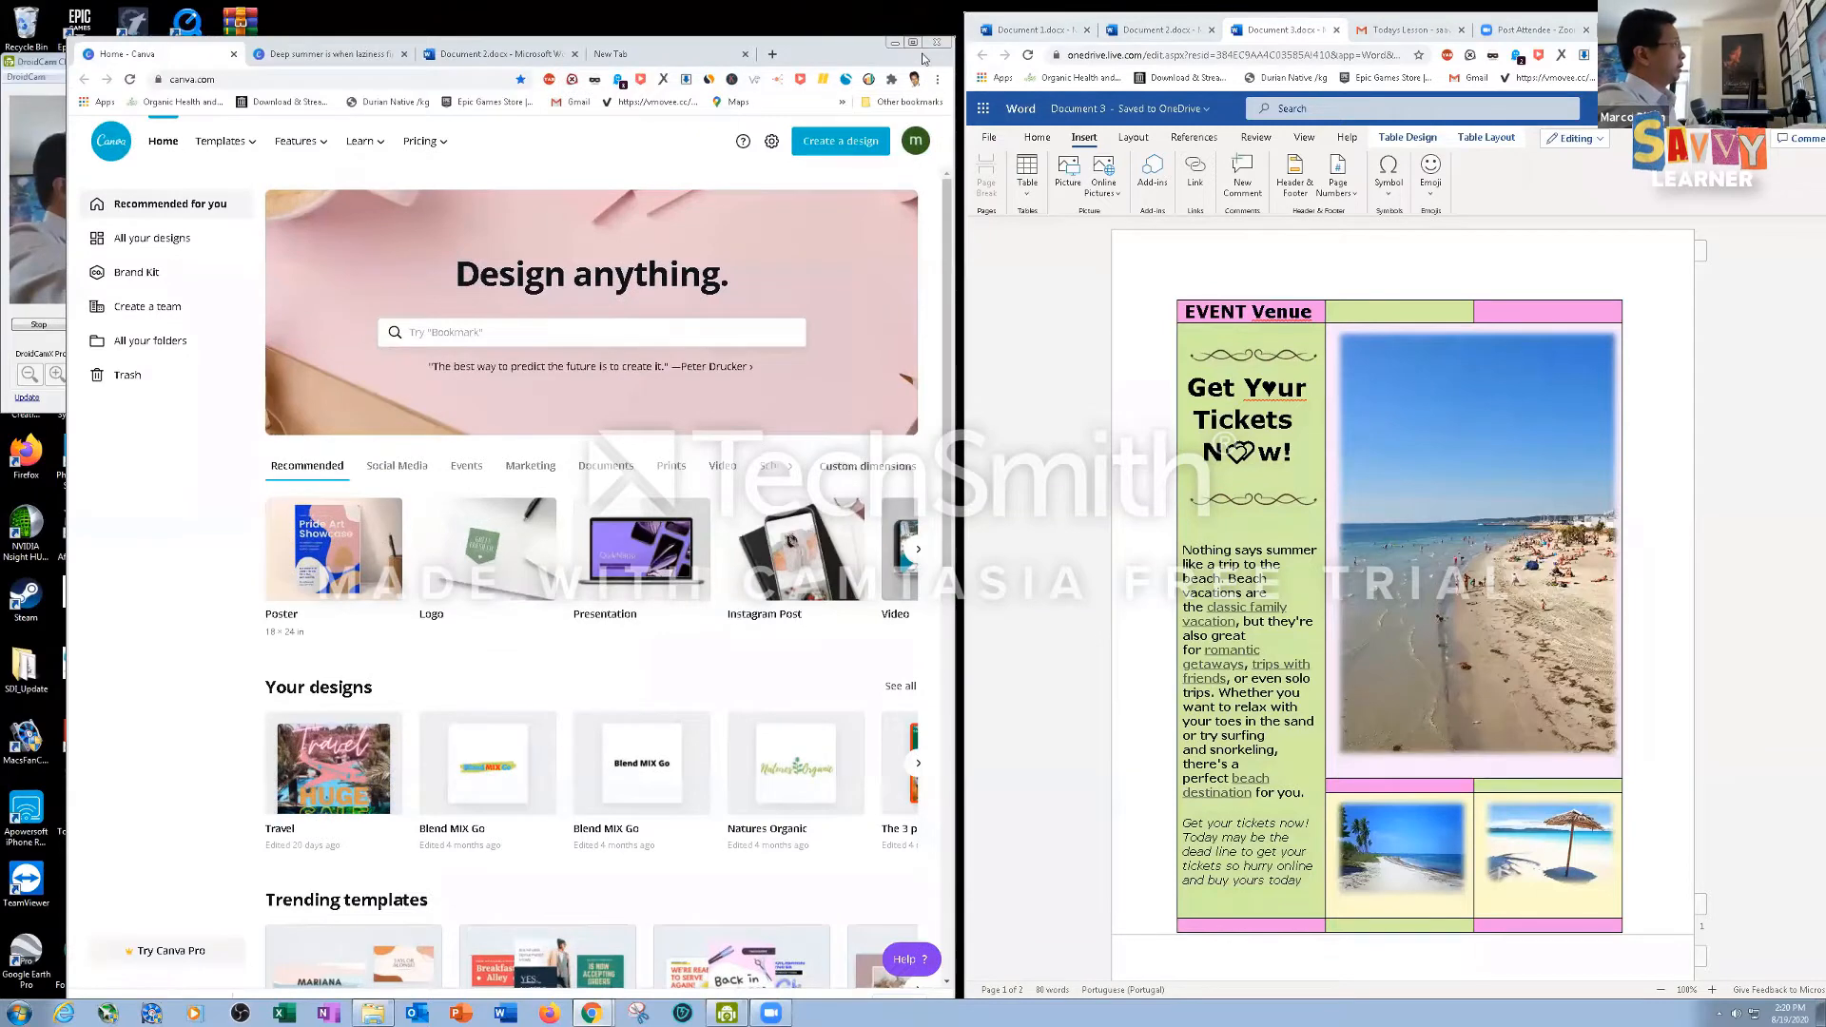
{"action": "left_click", "coordinate": [915, 41]}
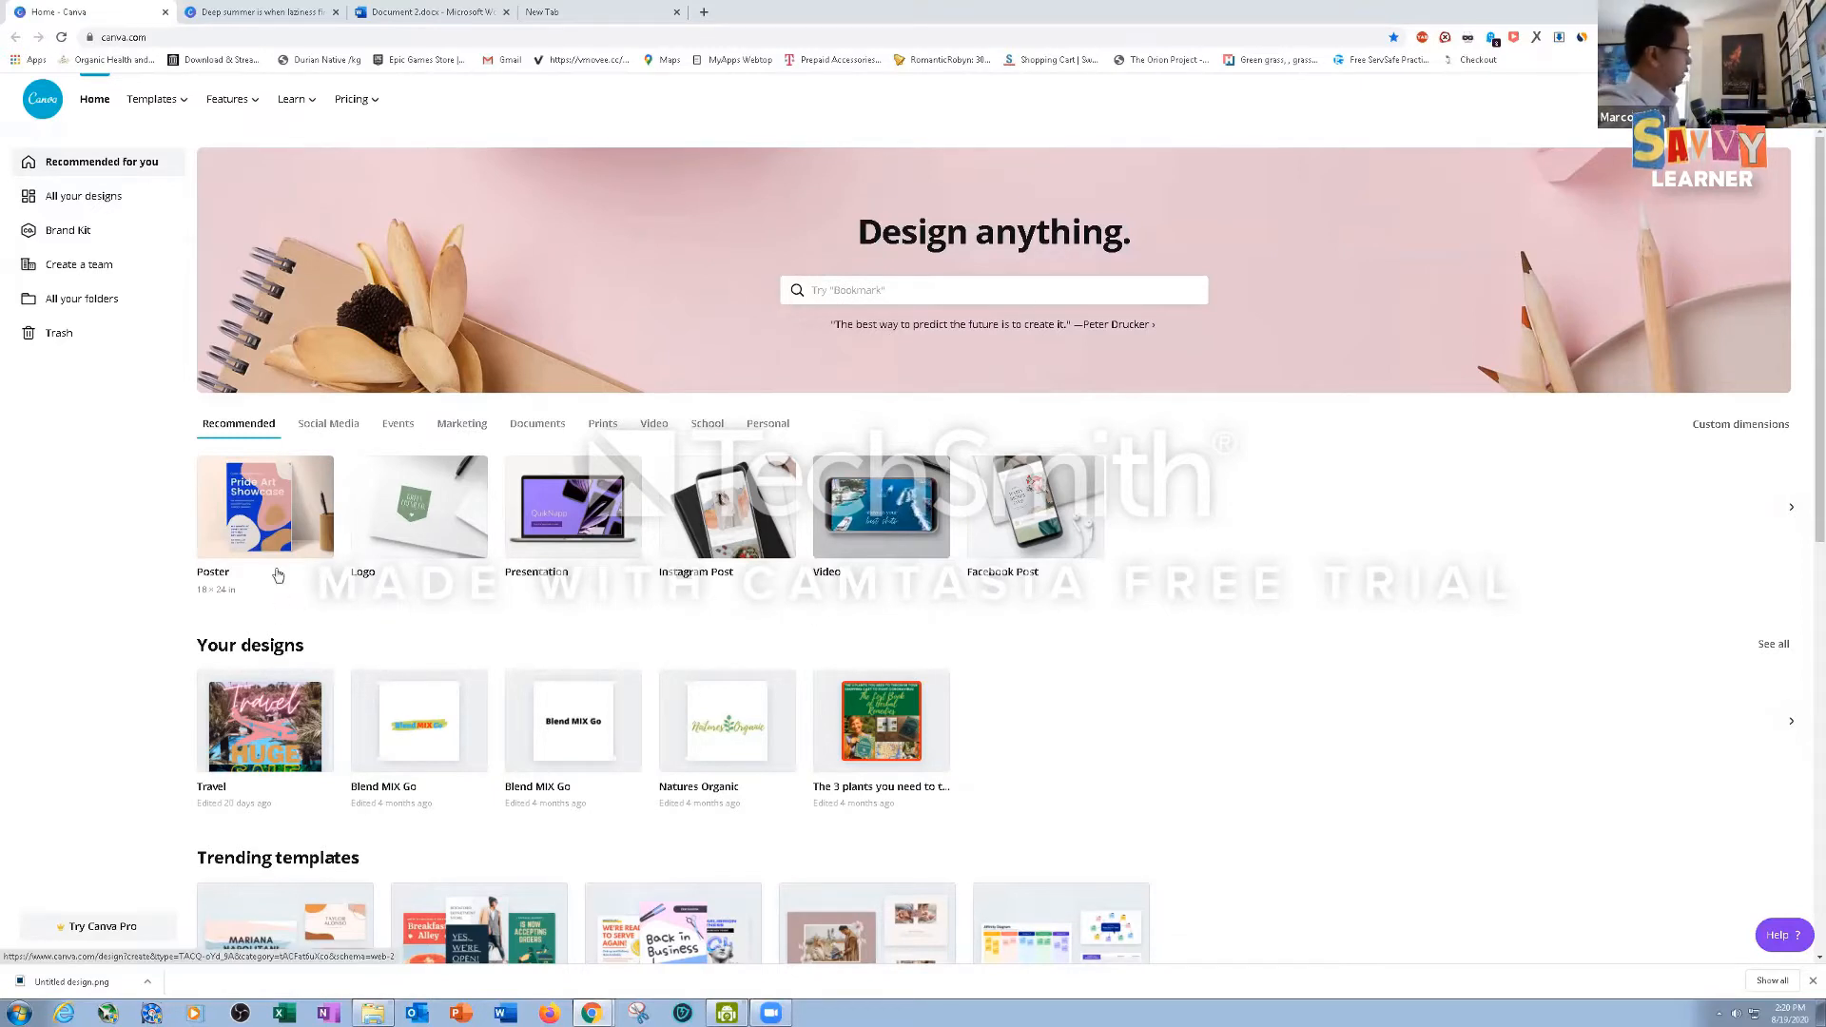
Create a blank Poster design and arrange the two browser windows side by side
{"action": "left_click", "coordinate": [255, 511]}
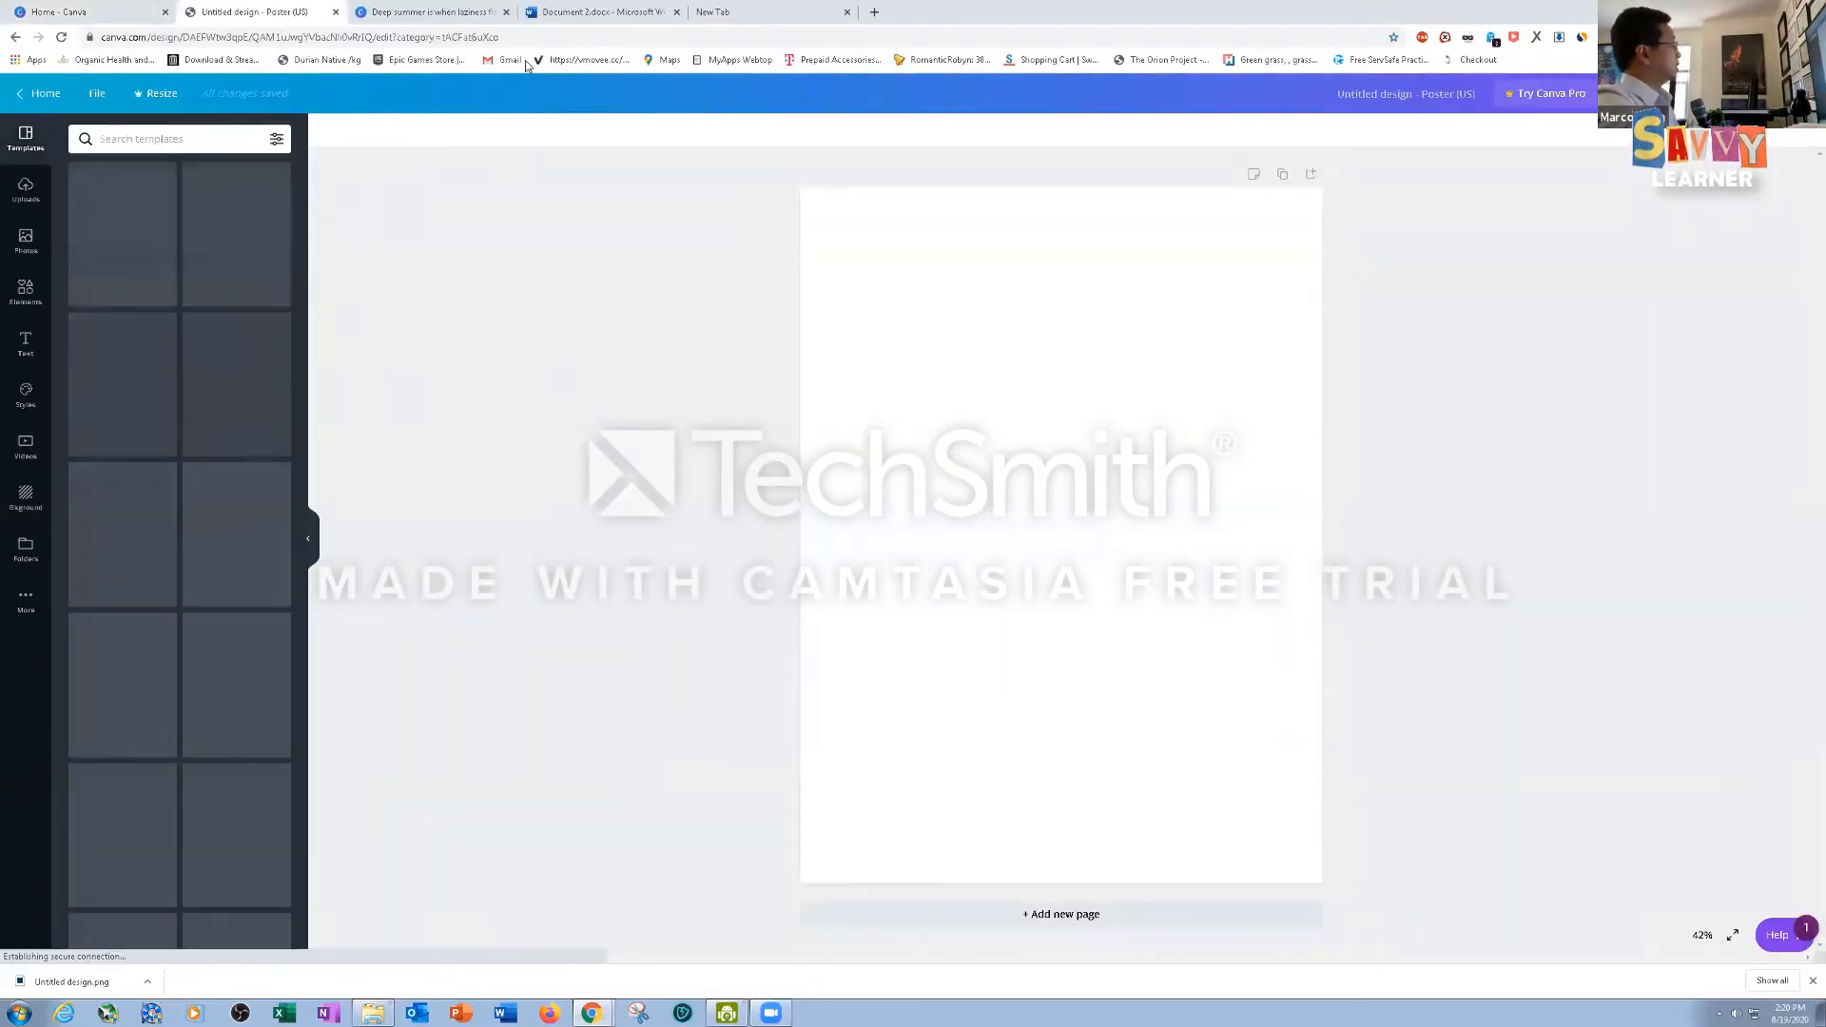
{"action": "left_click", "coordinate": [391, 13]}
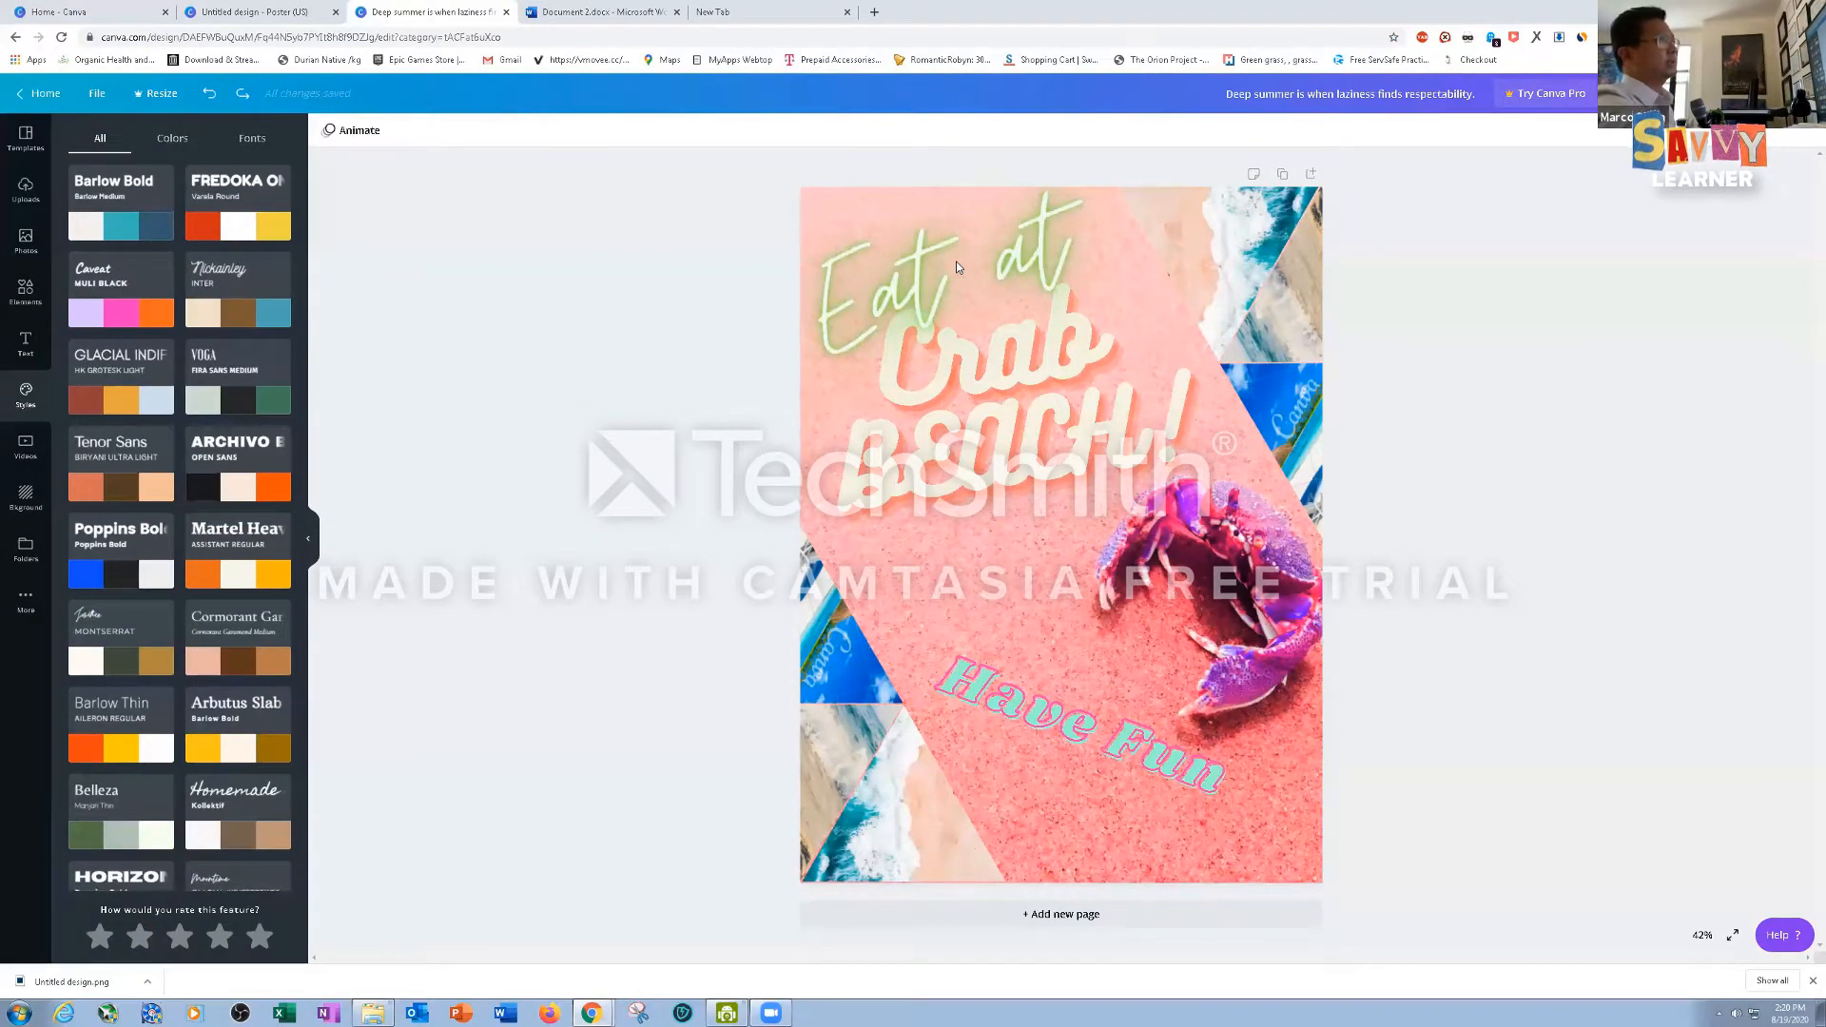
{"action": "left_click_drag", "start_coordinate": [894, 13], "coordinate": [843, 48]}
{"action": "left_click_drag", "start_coordinate": [261, 49], "coordinate": [1236, 31]}
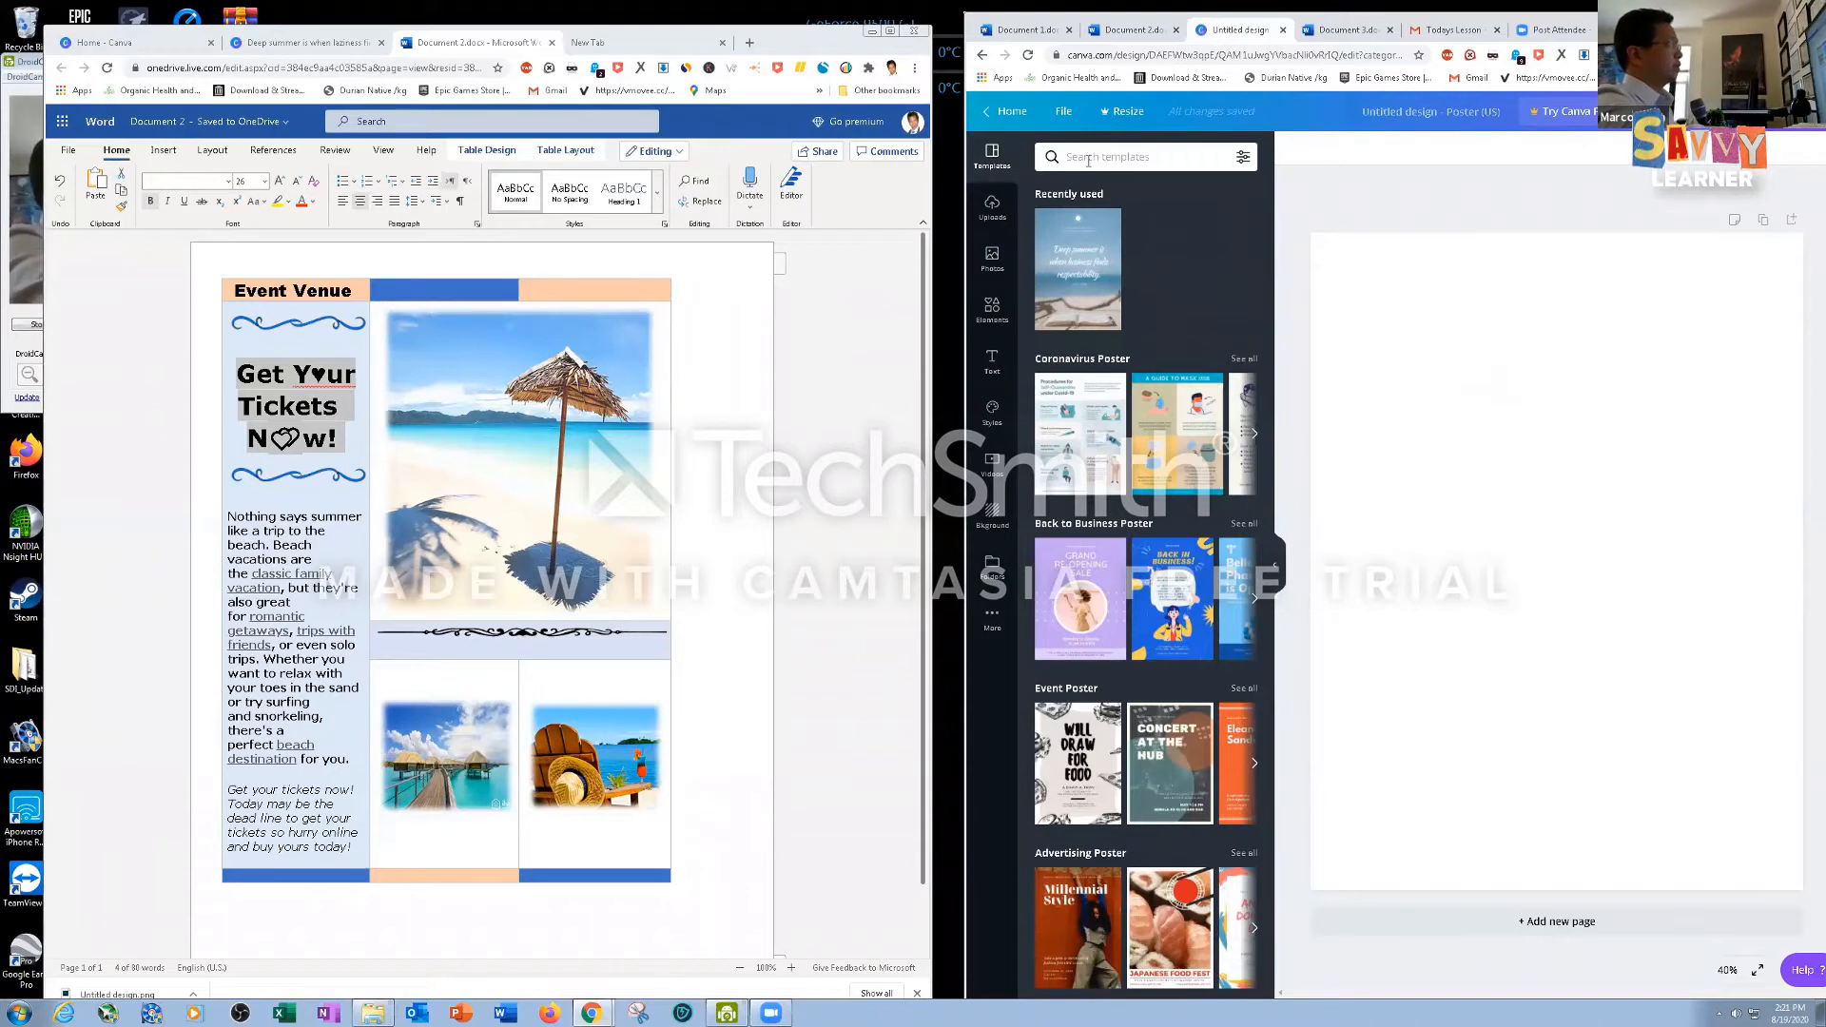
Bring up the finished crab beach poster in the other window as a reference beside the blank poster
{"action": "left_click", "coordinate": [1065, 114]}
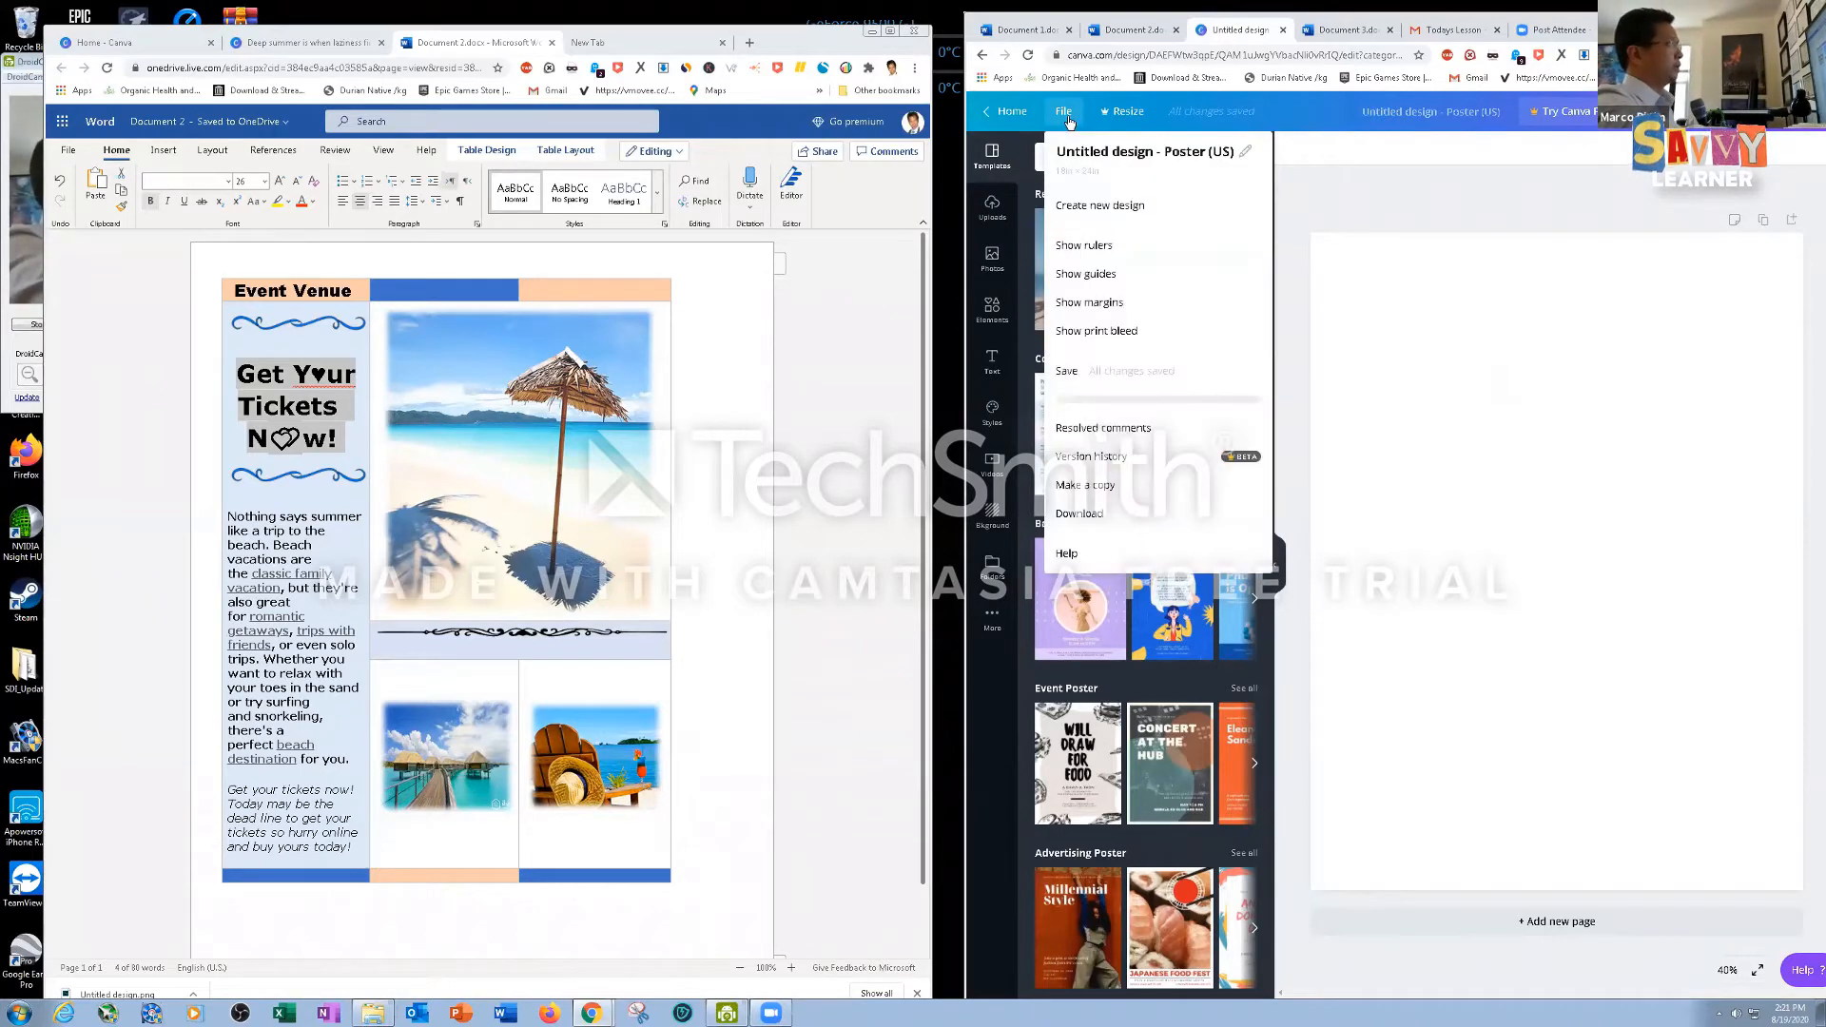
{"action": "left_click", "coordinate": [1069, 121]}
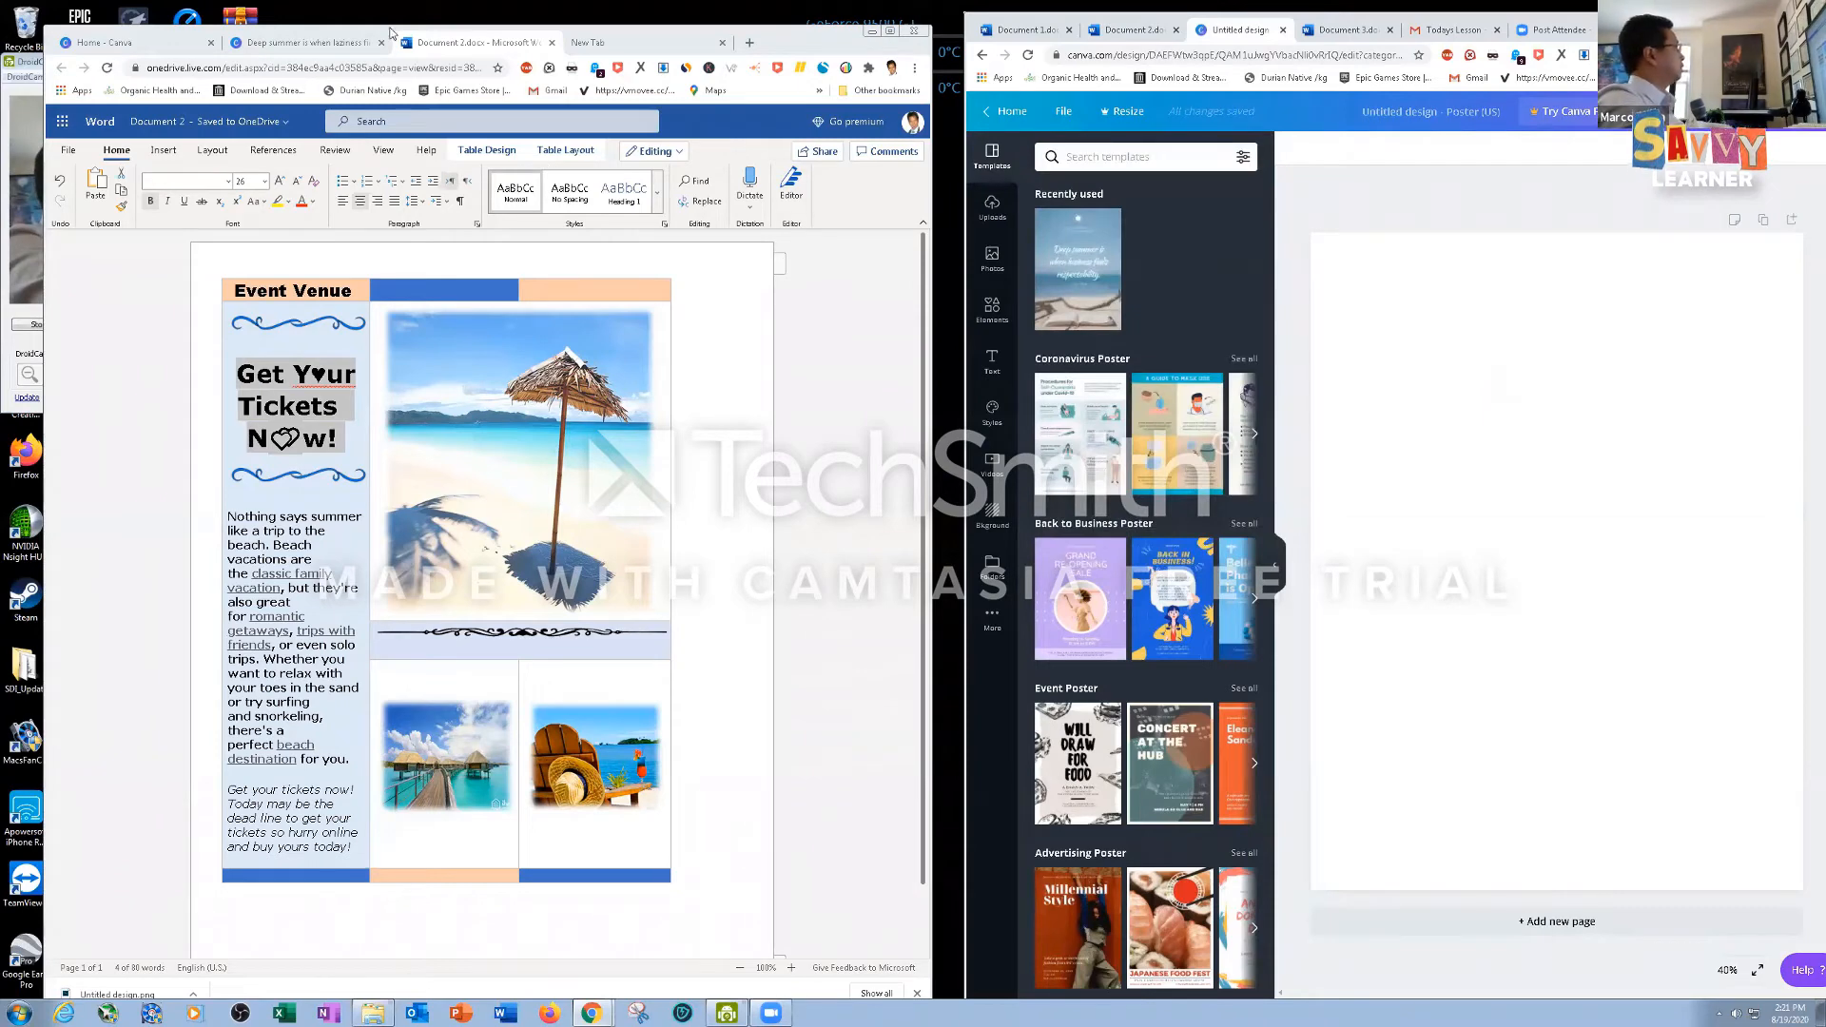
{"action": "left_click", "coordinate": [321, 45]}
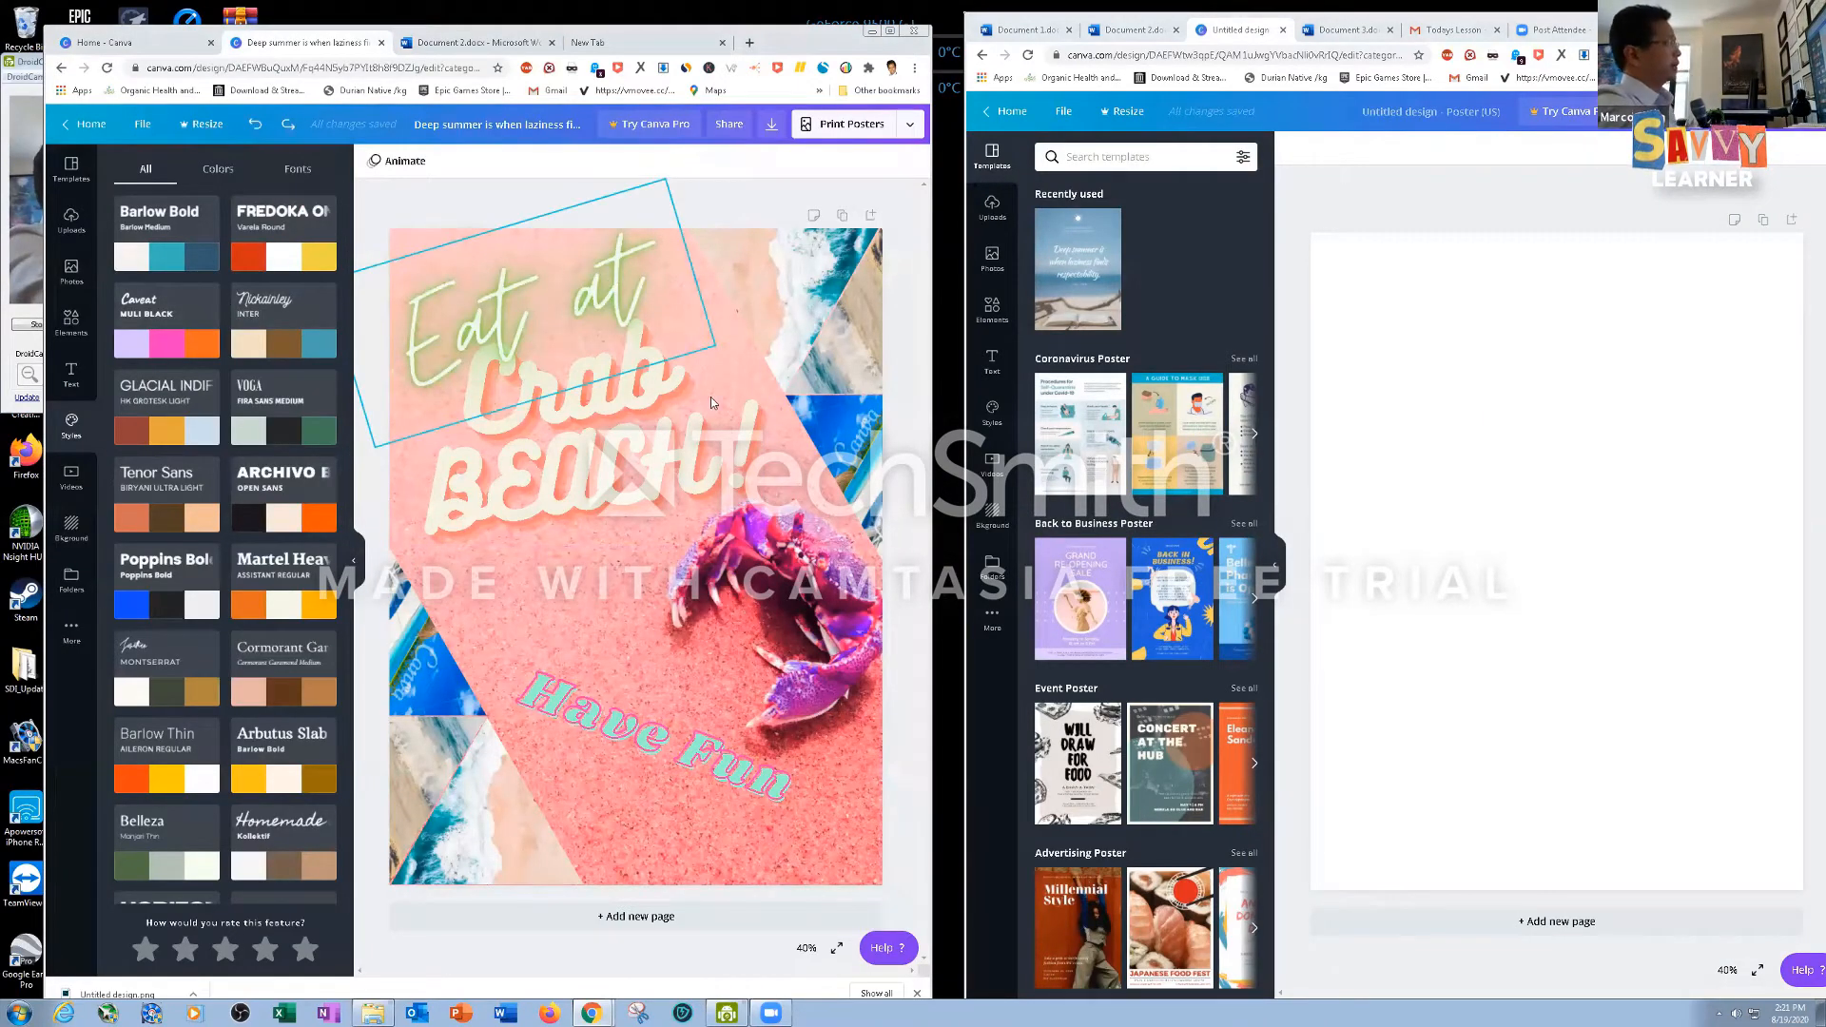
Look through the background gallery for images that could suit the blank poster
{"action": "left_click", "coordinate": [995, 516]}
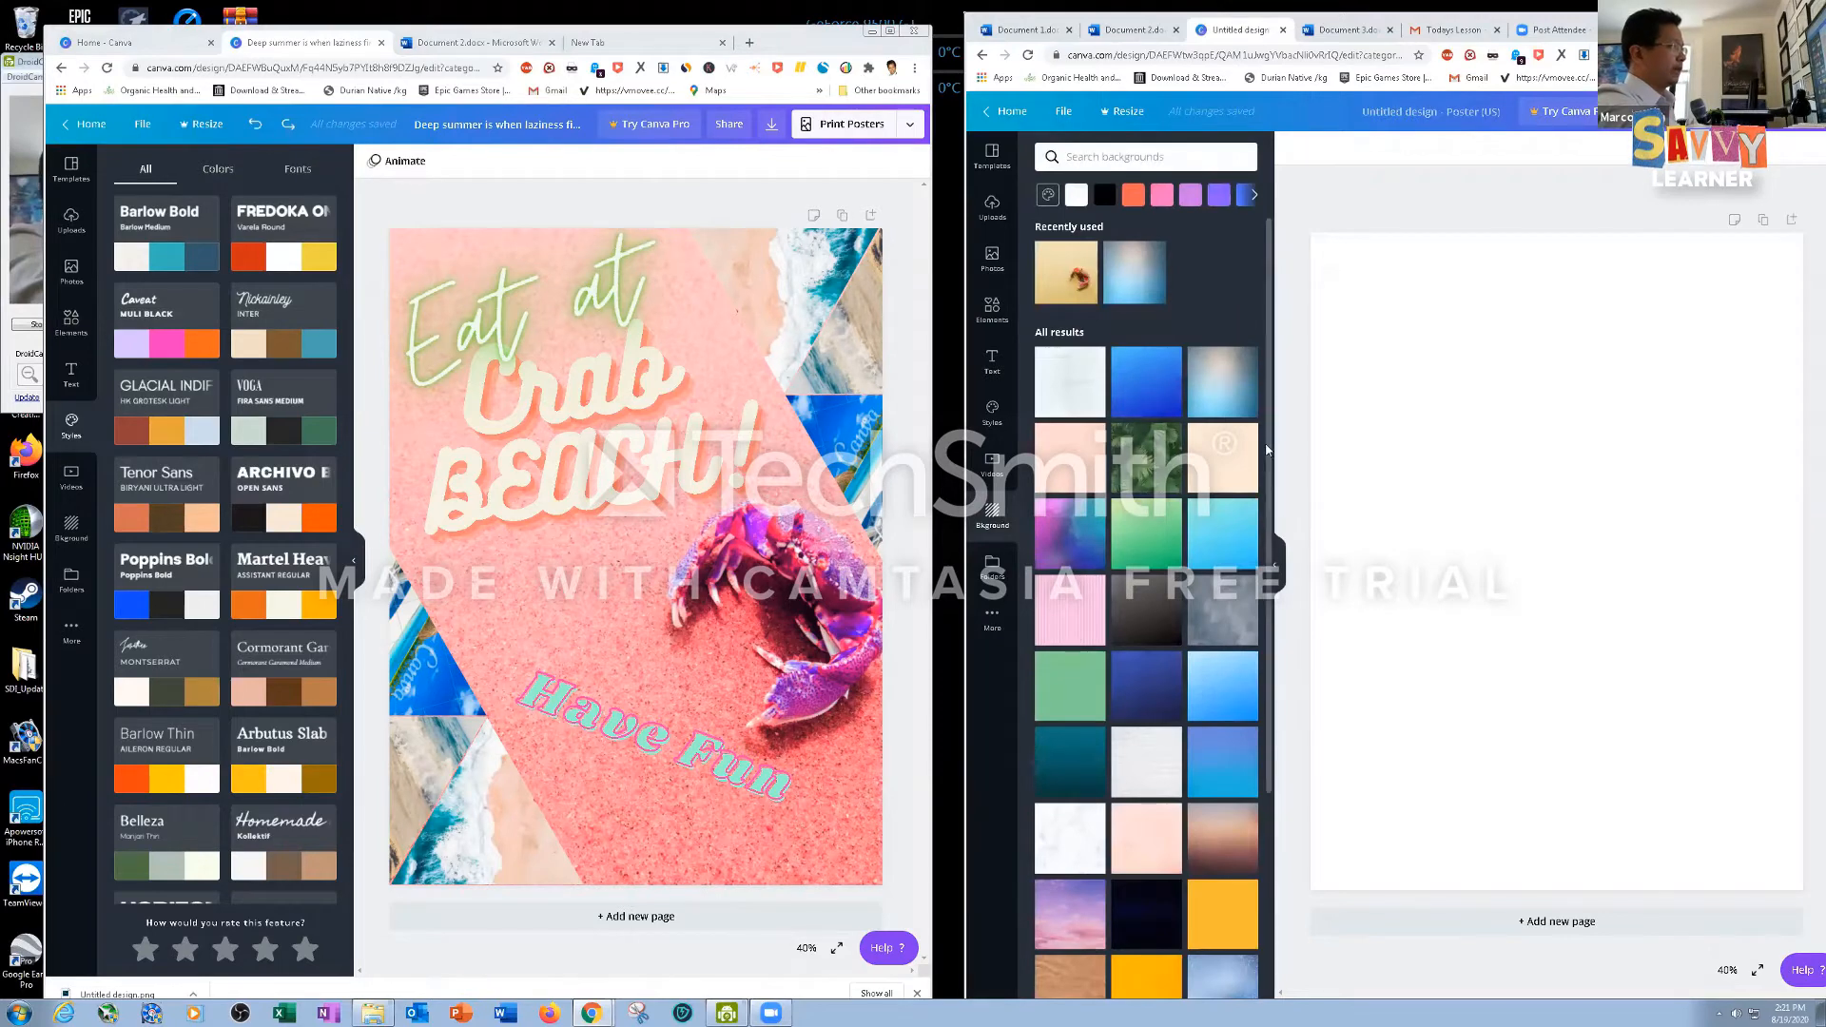
{"action": "scroll", "coordinate": [1272, 666], "scroll_direction": "down", "scroll_amount": 8}
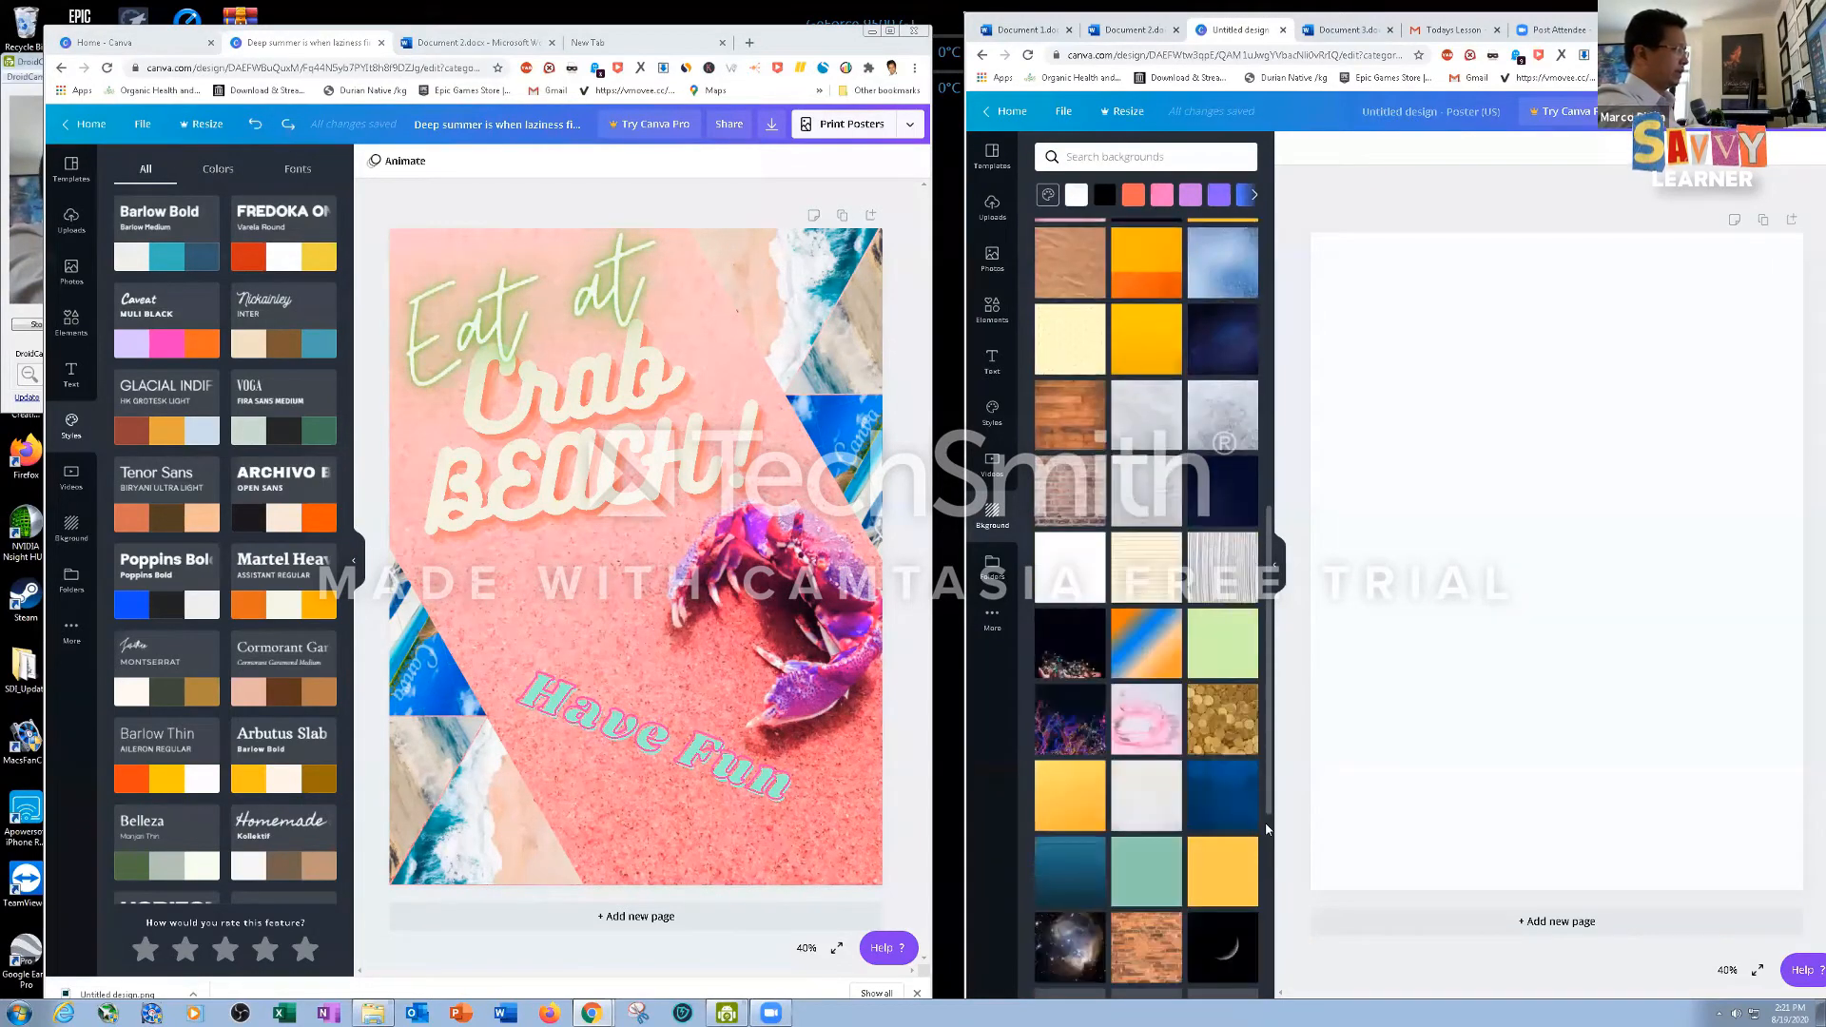
{"action": "scroll", "coordinate": [1267, 830], "scroll_direction": "down", "scroll_amount": 5}
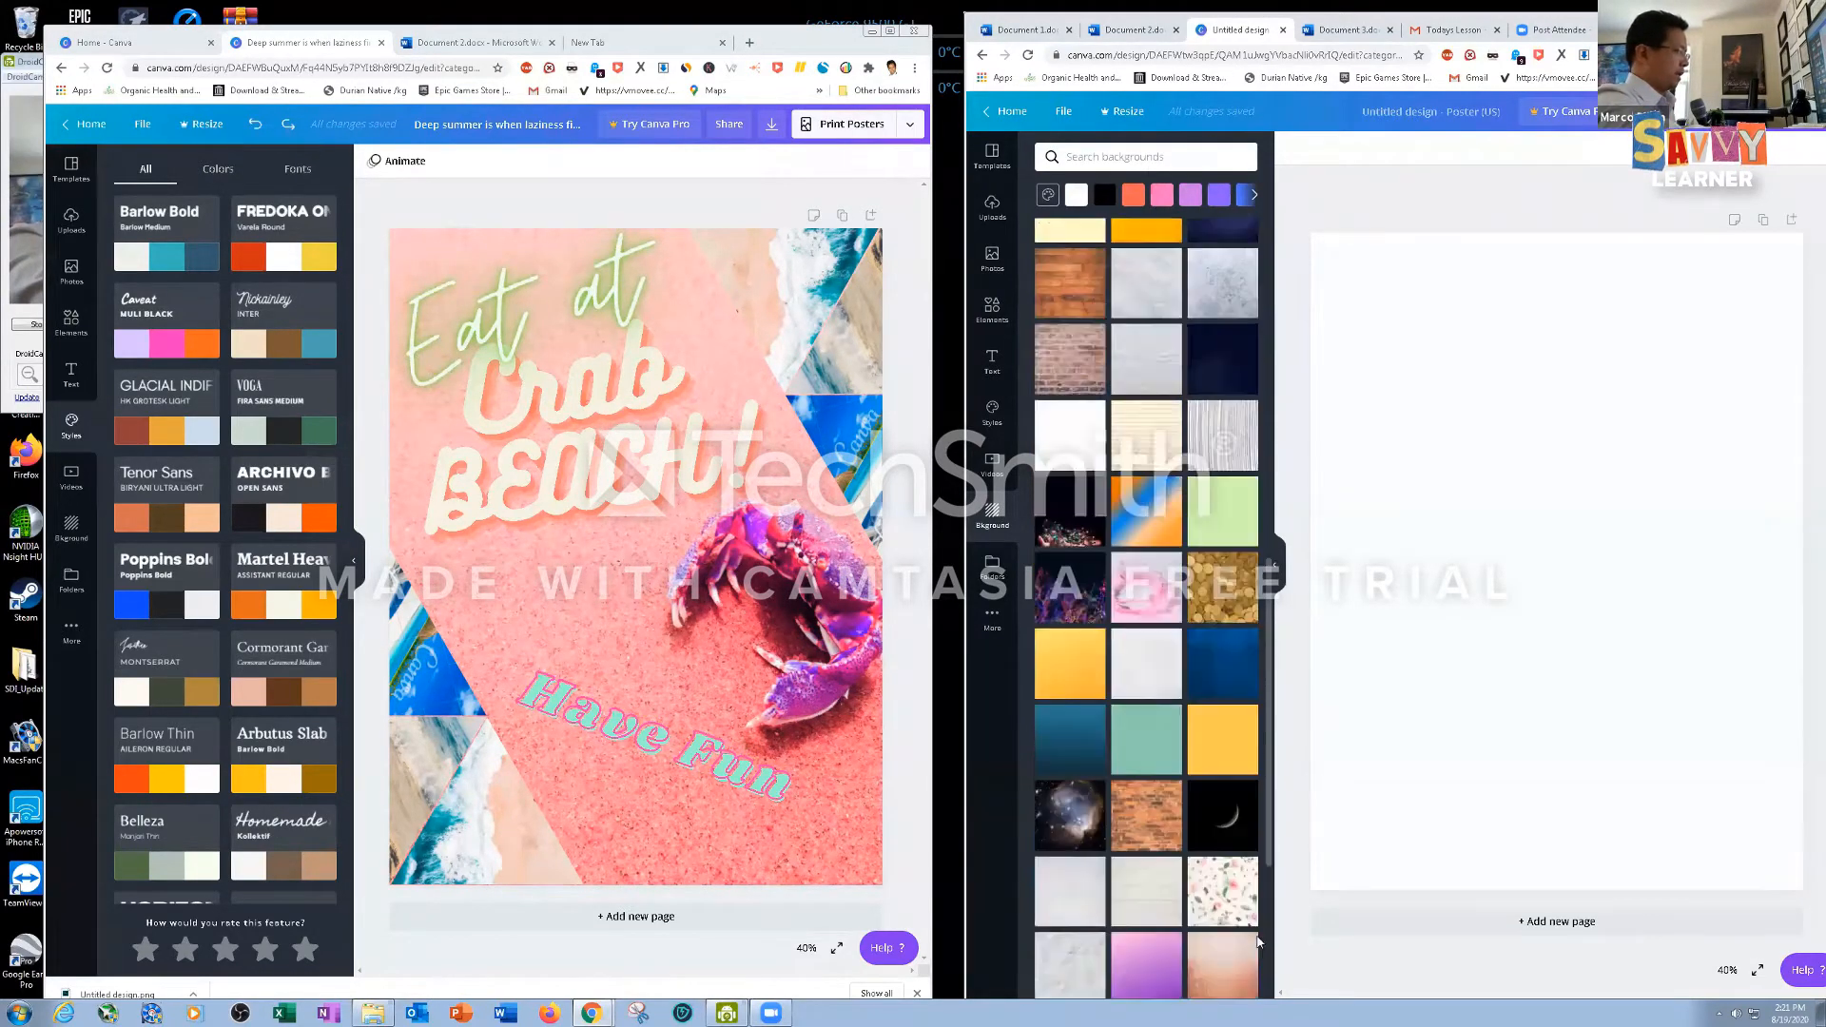
{"action": "scroll", "coordinate": [1256, 993], "scroll_direction": "down", "scroll_amount": 1}
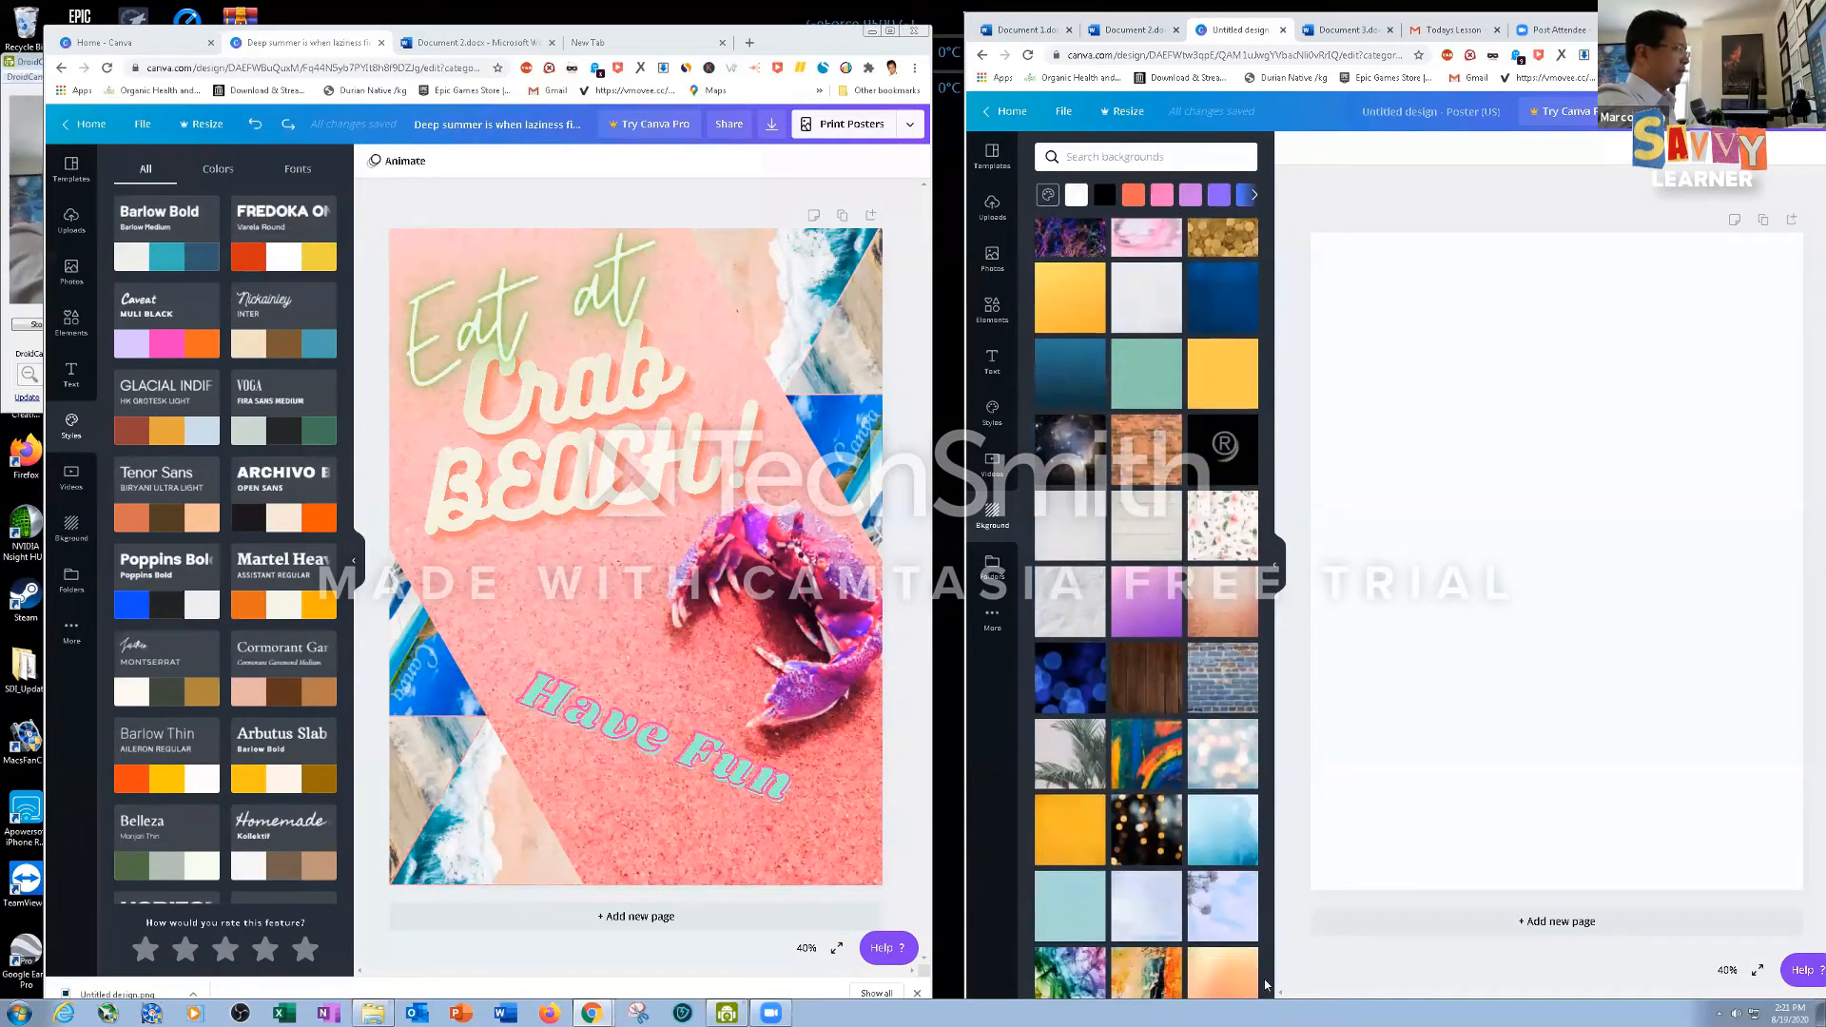
{"action": "scroll", "coordinate": [1271, 913], "scroll_direction": "down", "scroll_amount": 4}
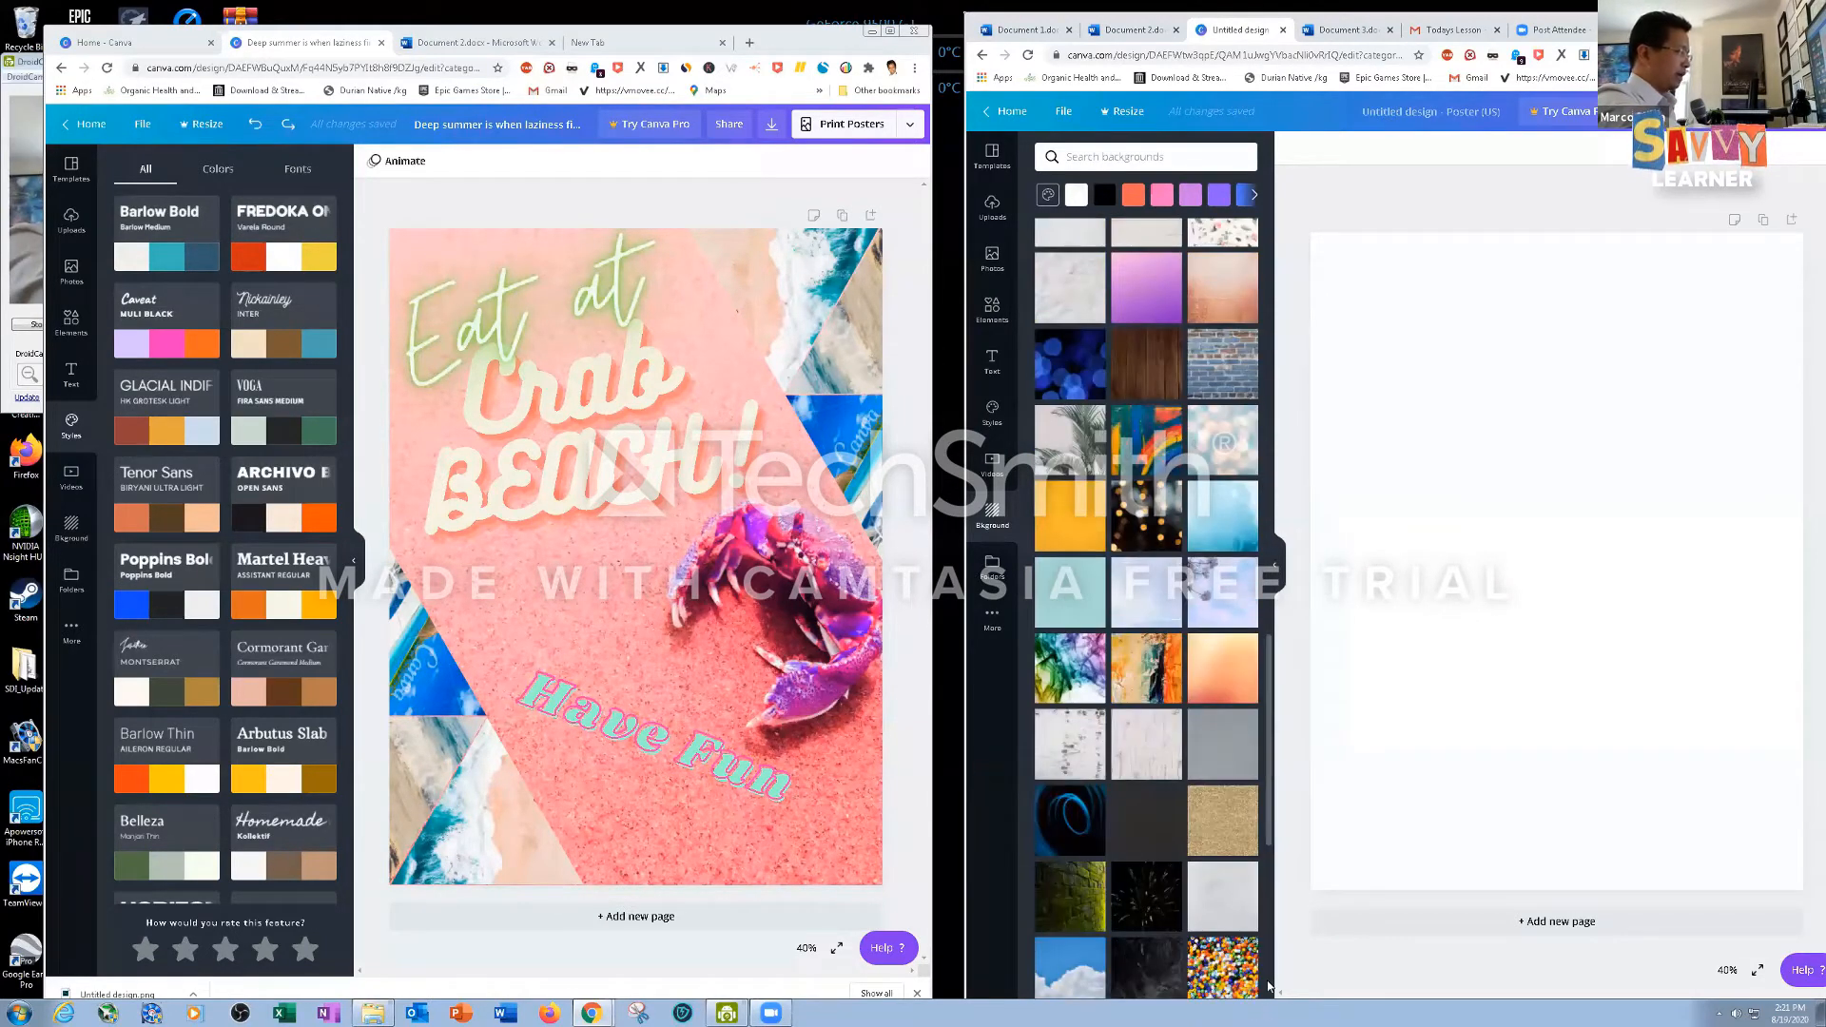
{"action": "scroll", "coordinate": [1268, 988], "scroll_direction": "down", "scroll_amount": 3}
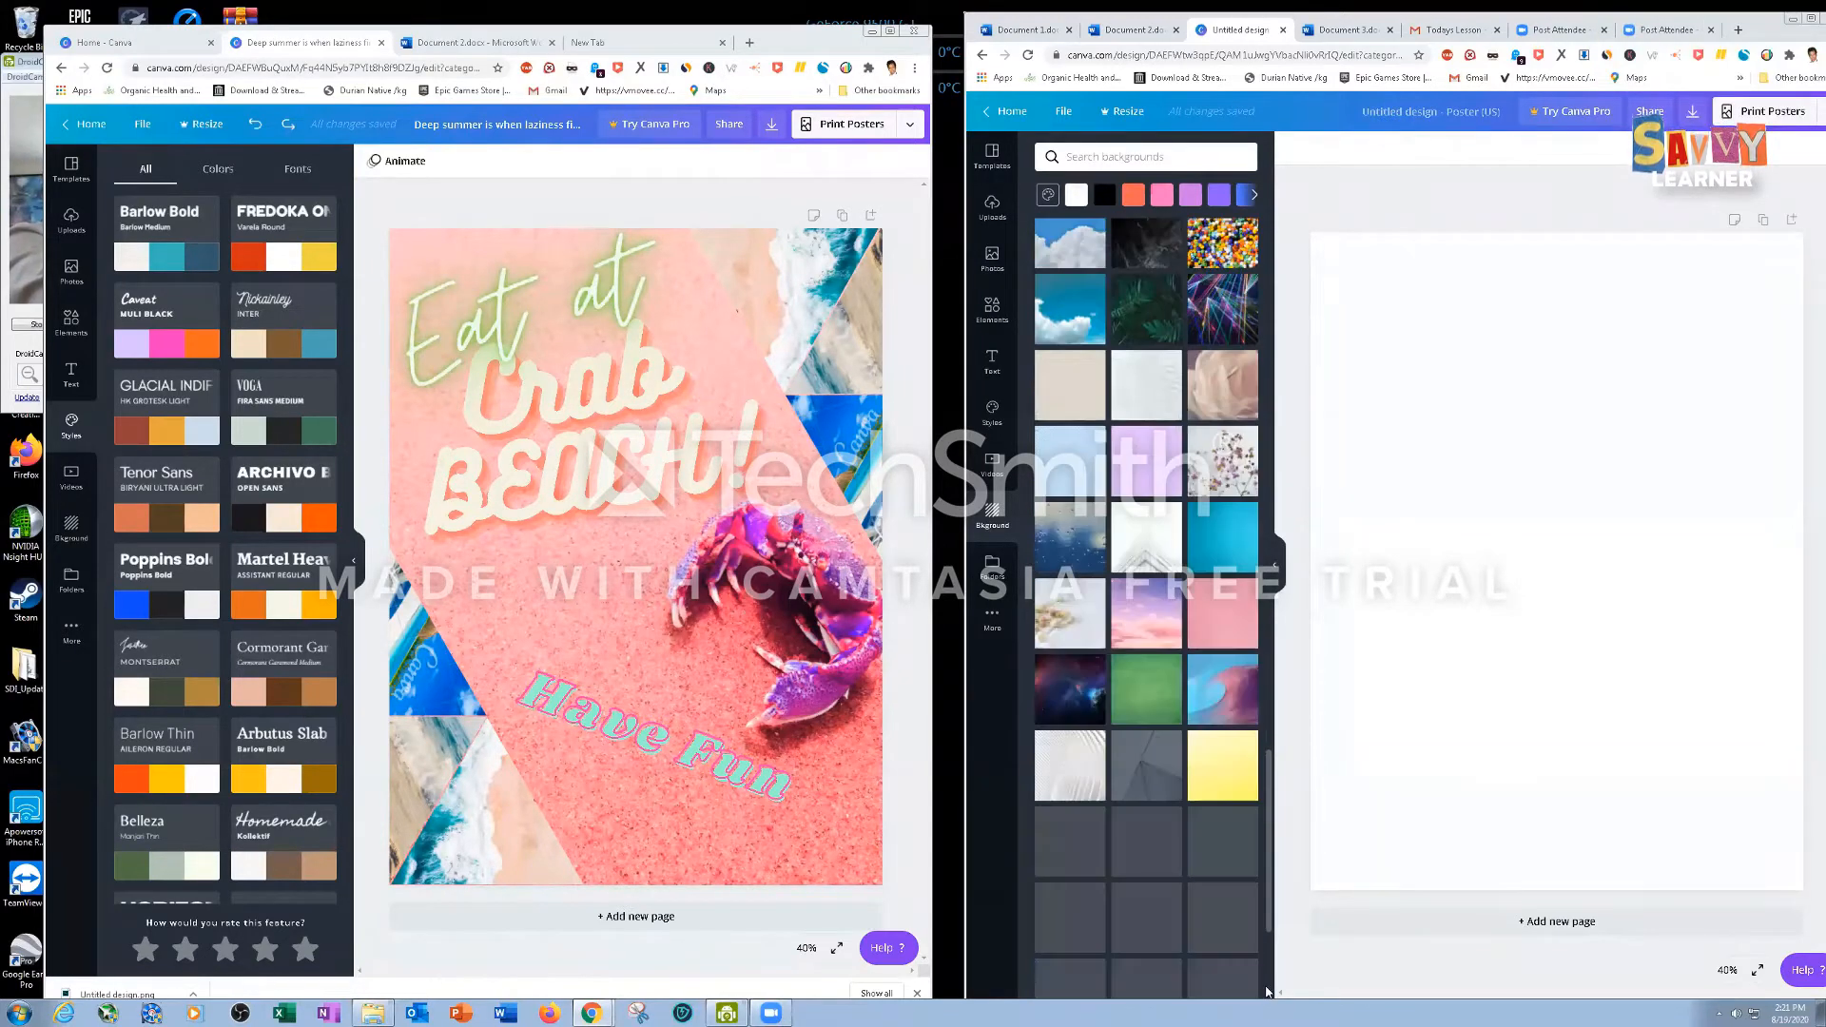
{"action": "scroll", "coordinate": [1267, 956], "scroll_direction": "down", "scroll_amount": 6}
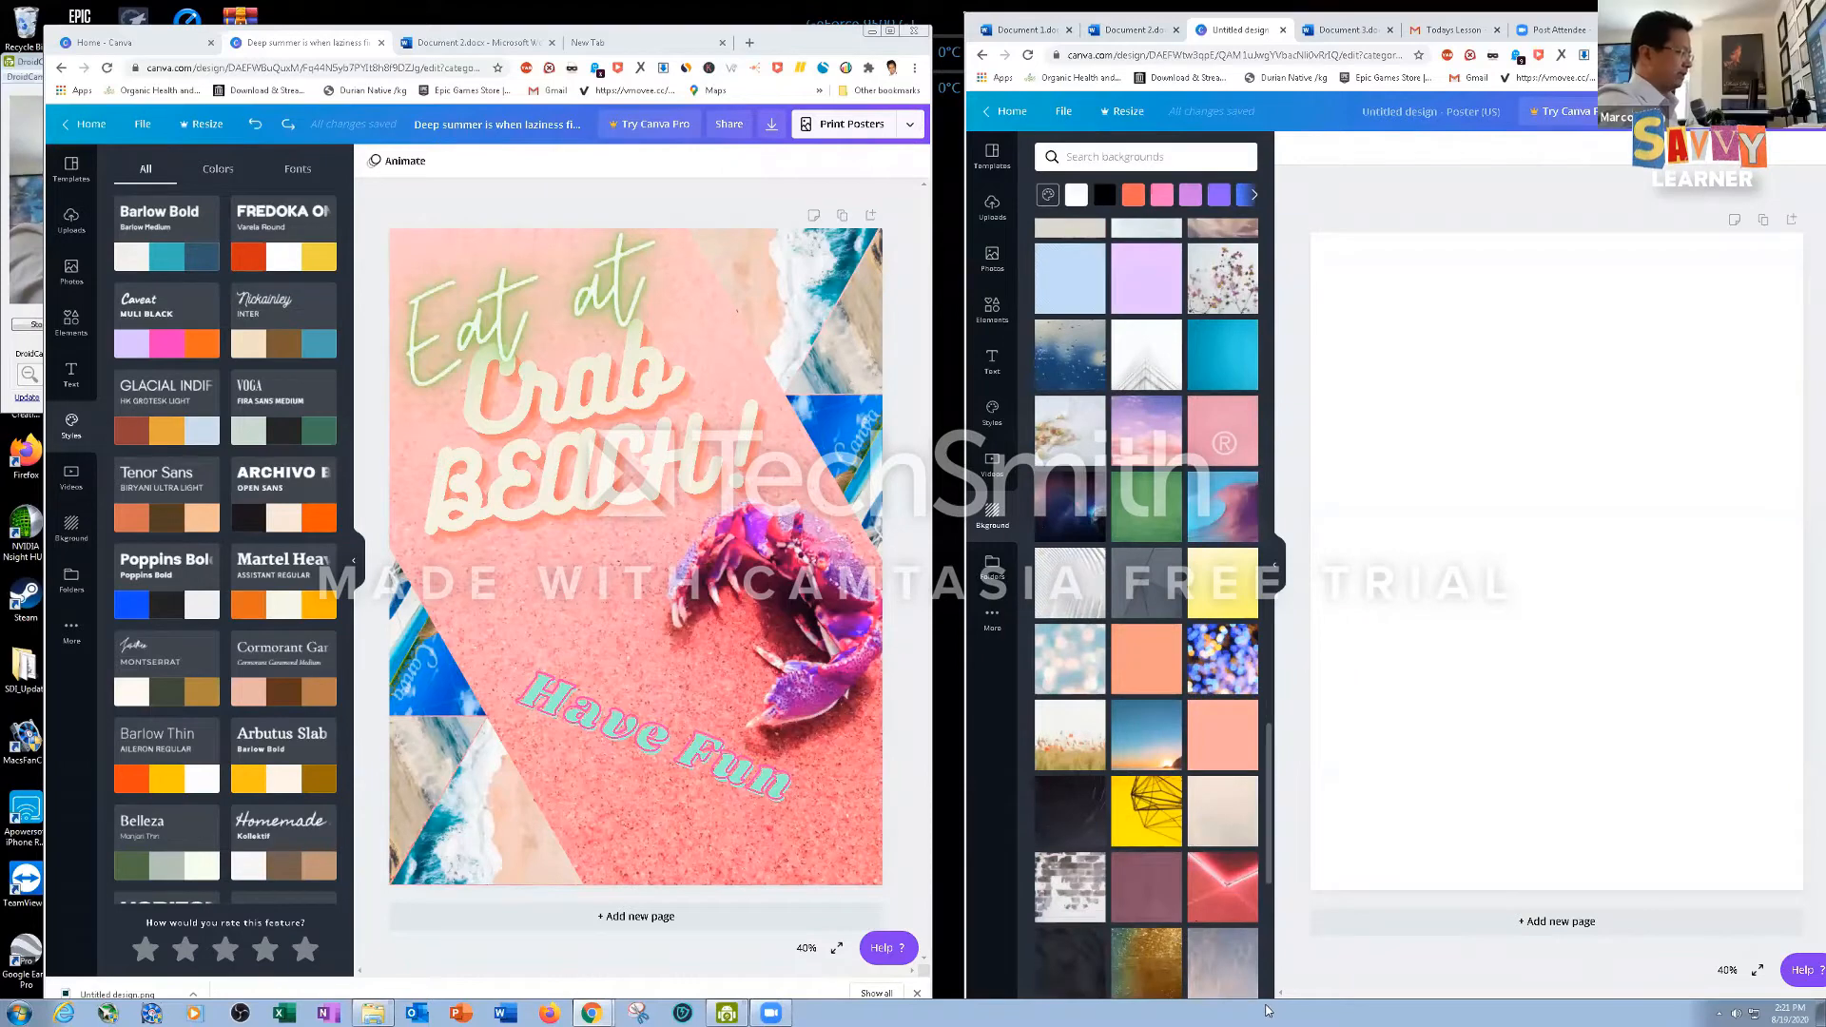
{"action": "scroll", "coordinate": [1272, 899], "scroll_direction": "down", "scroll_amount": 5}
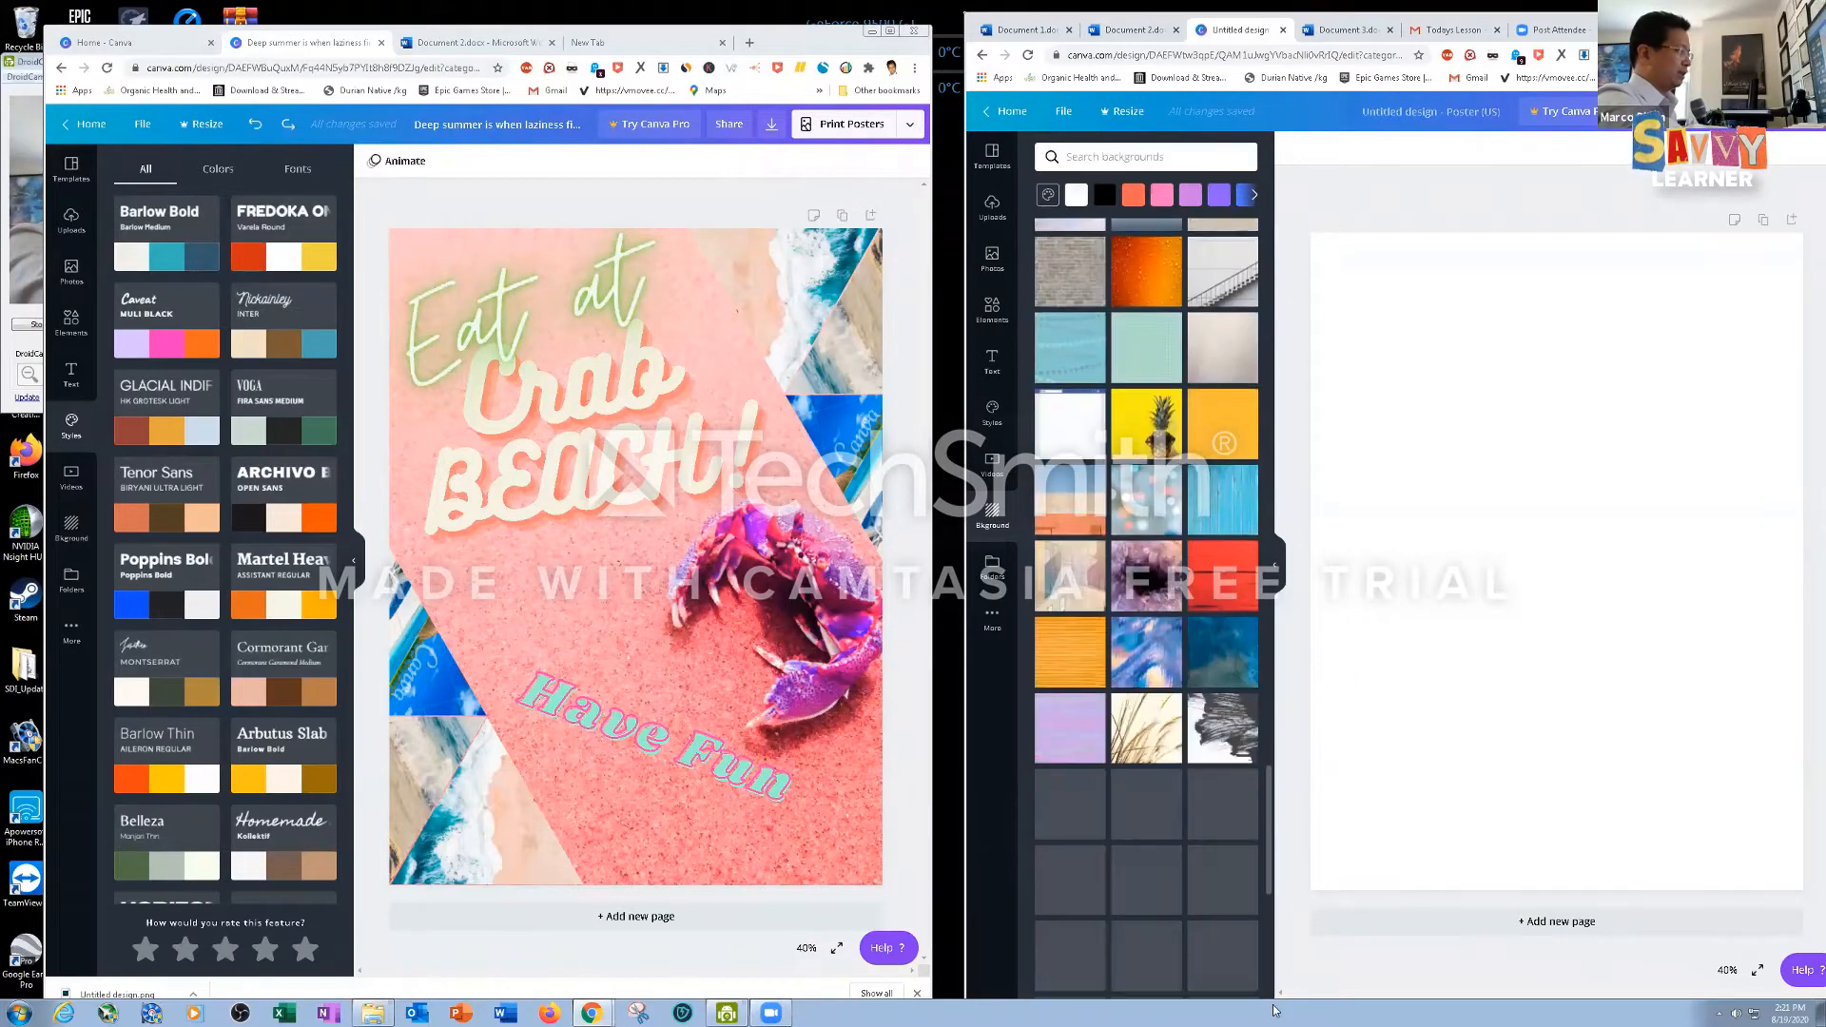
{"action": "left_click_drag", "start_coordinate": [1274, 677], "coordinate": [1260, 223]}
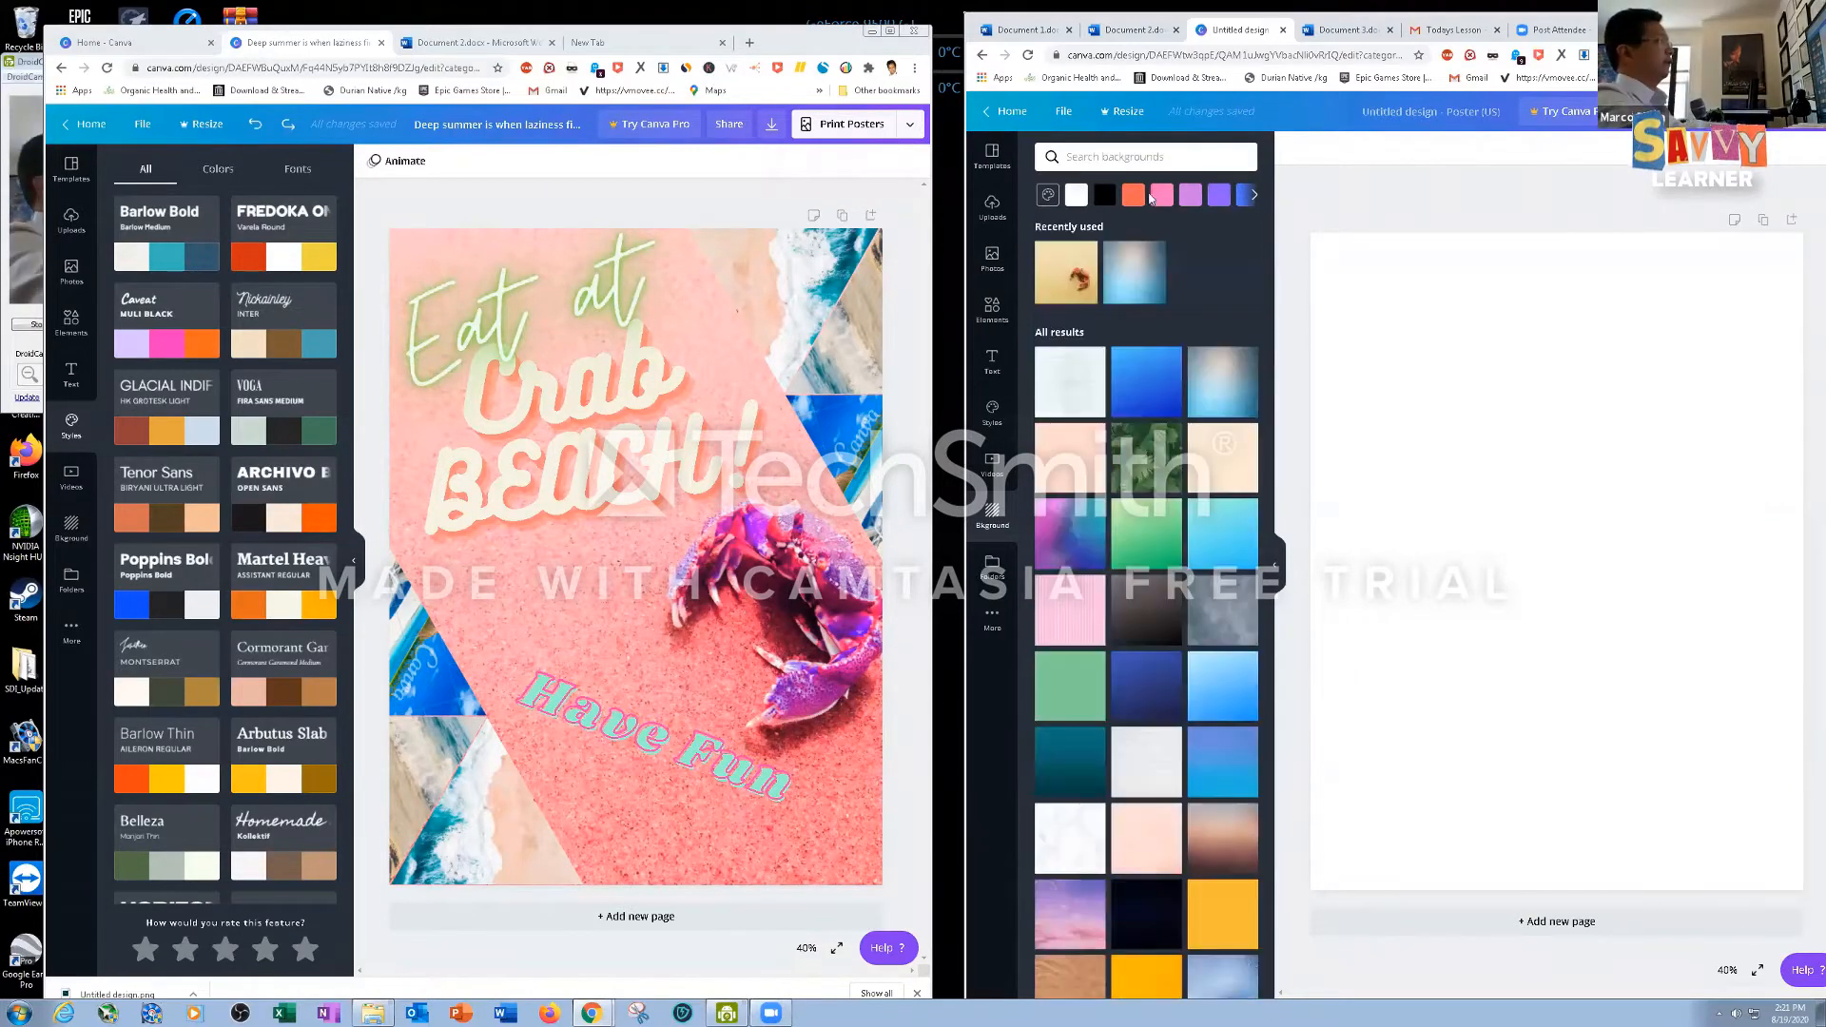
Search the backgrounds for "beach"
{"action": "left_click", "coordinate": [1094, 157]}
{"action": "type", "text": "beach"}
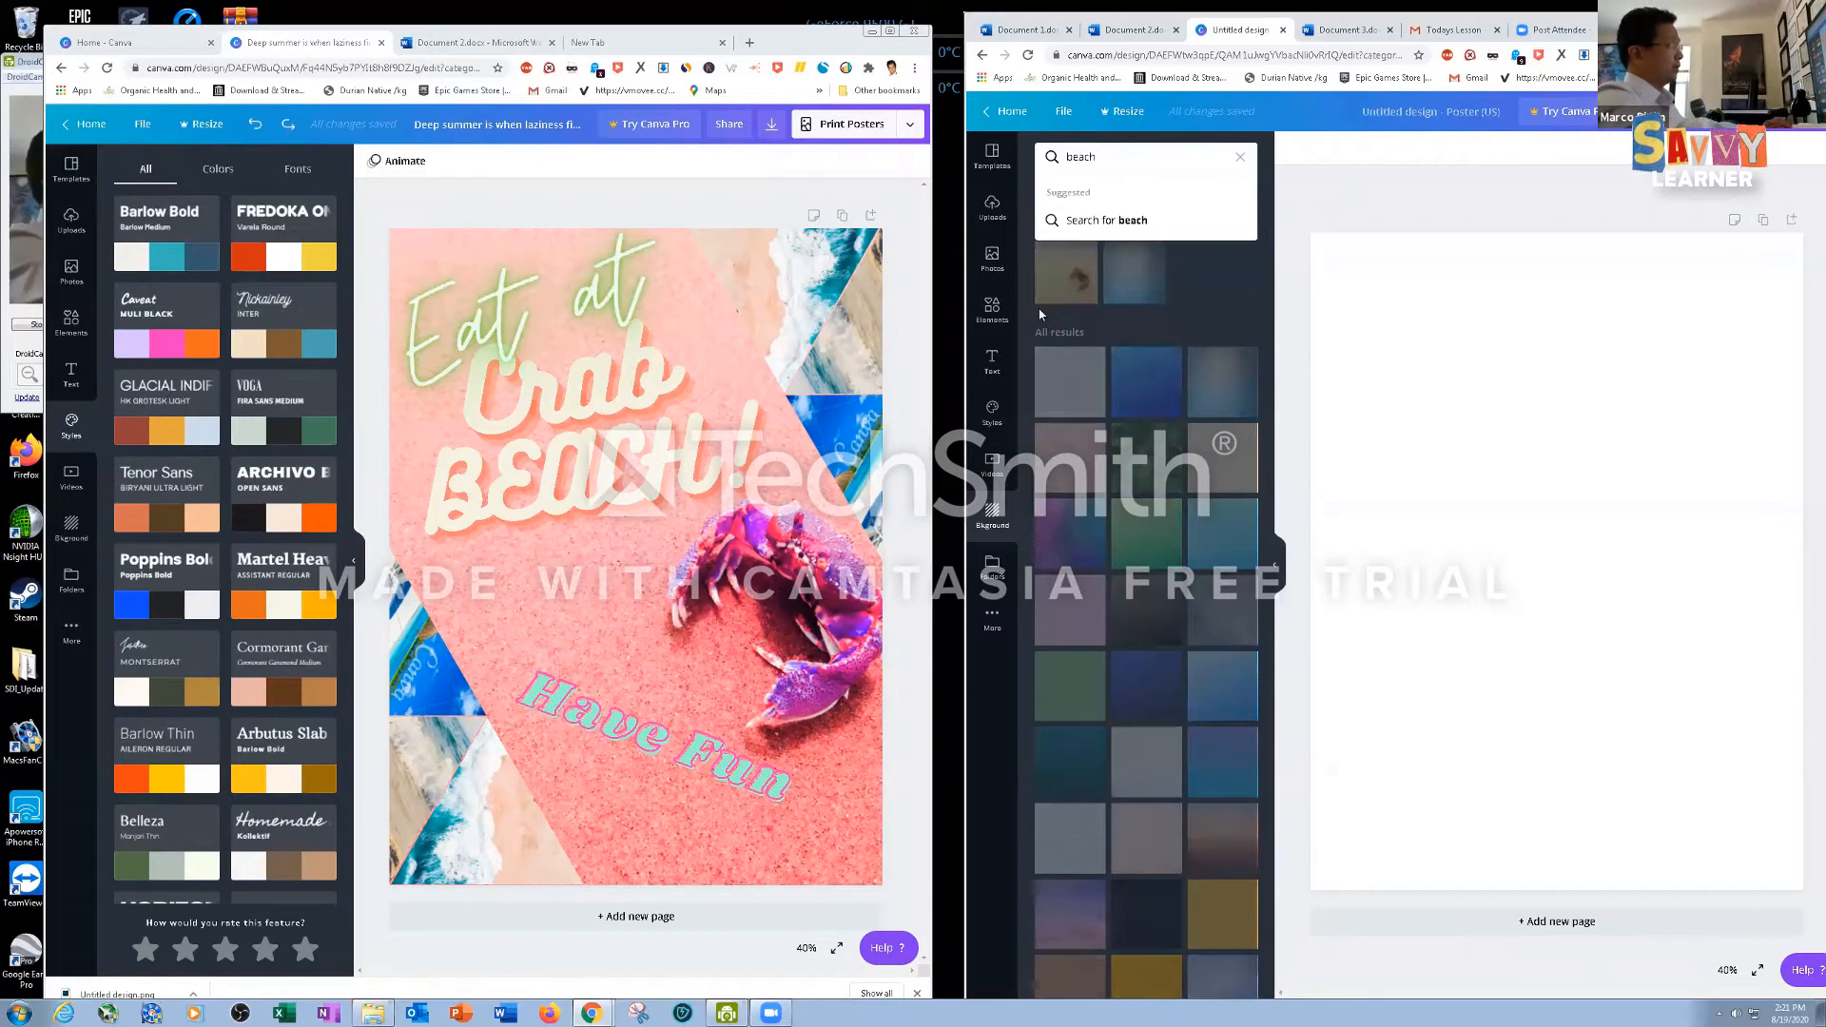
{"action": "key", "text": "Return"}
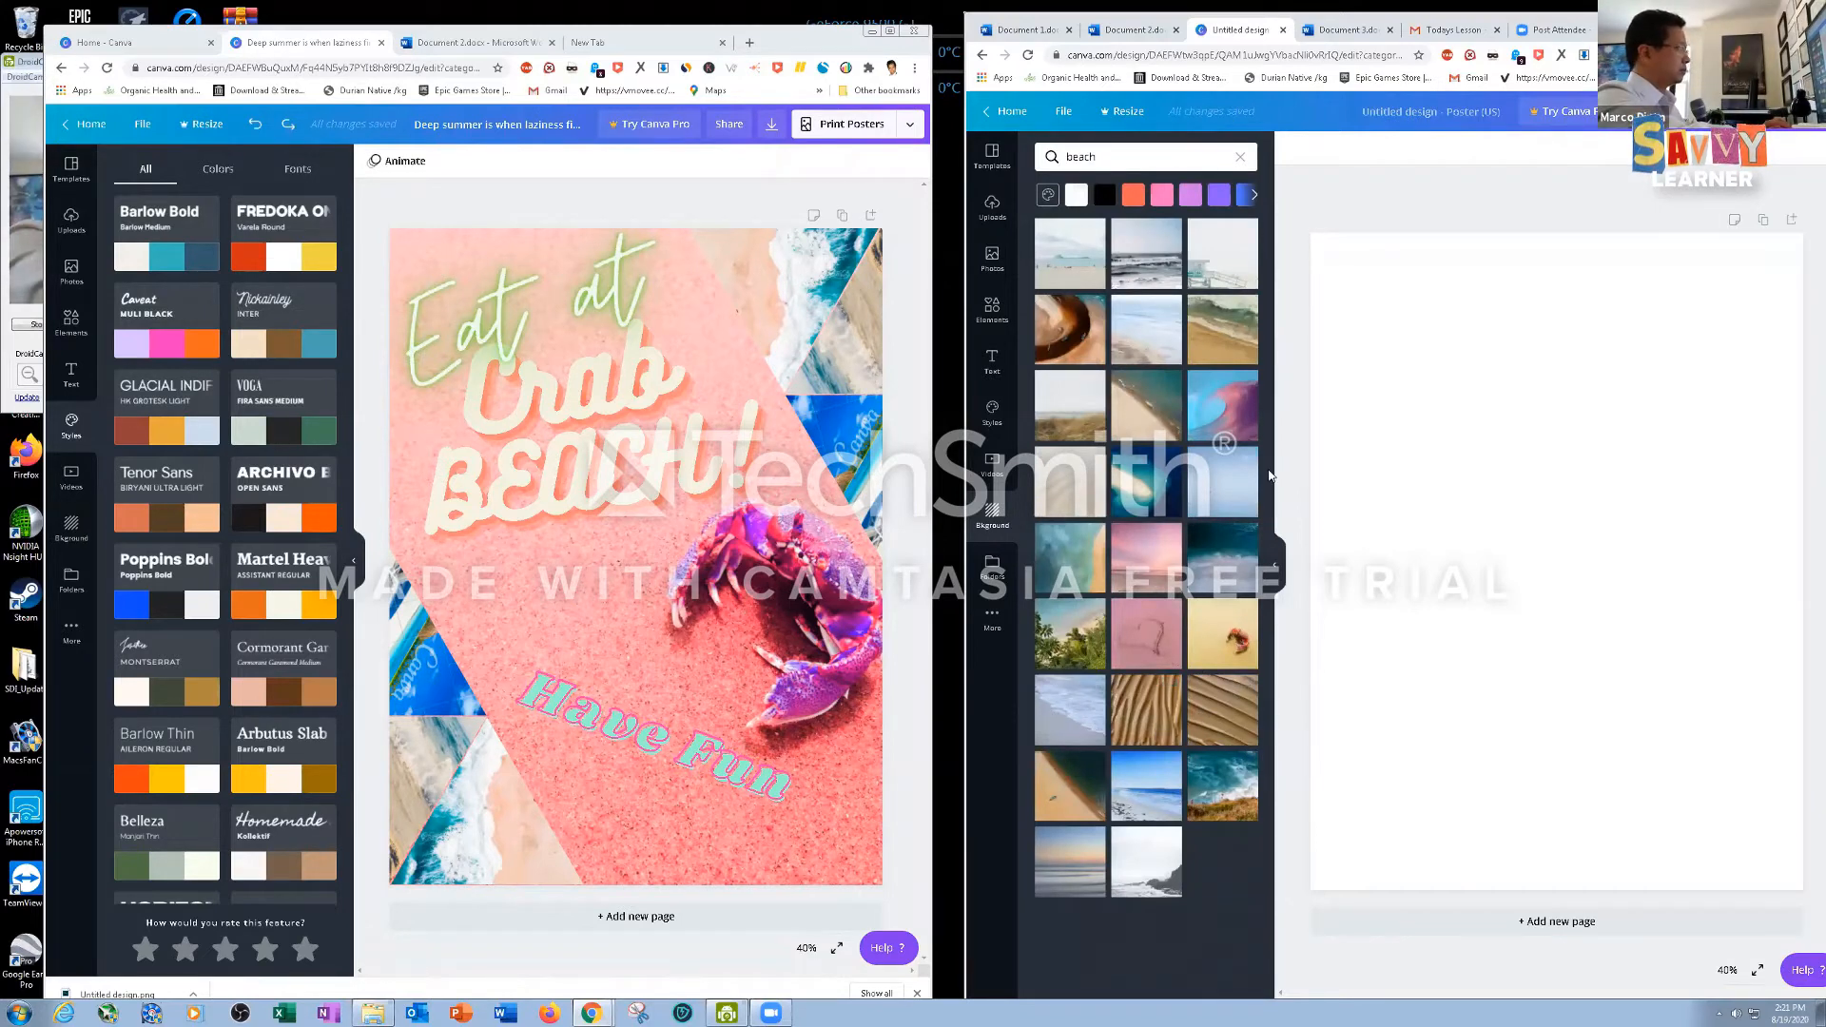
Search the backgrounds for "sand" and apply the image of a crab on sand as the blank poster's background
{"action": "left_click", "coordinate": [1094, 156]}
{"action": "type", "text": "sand"}
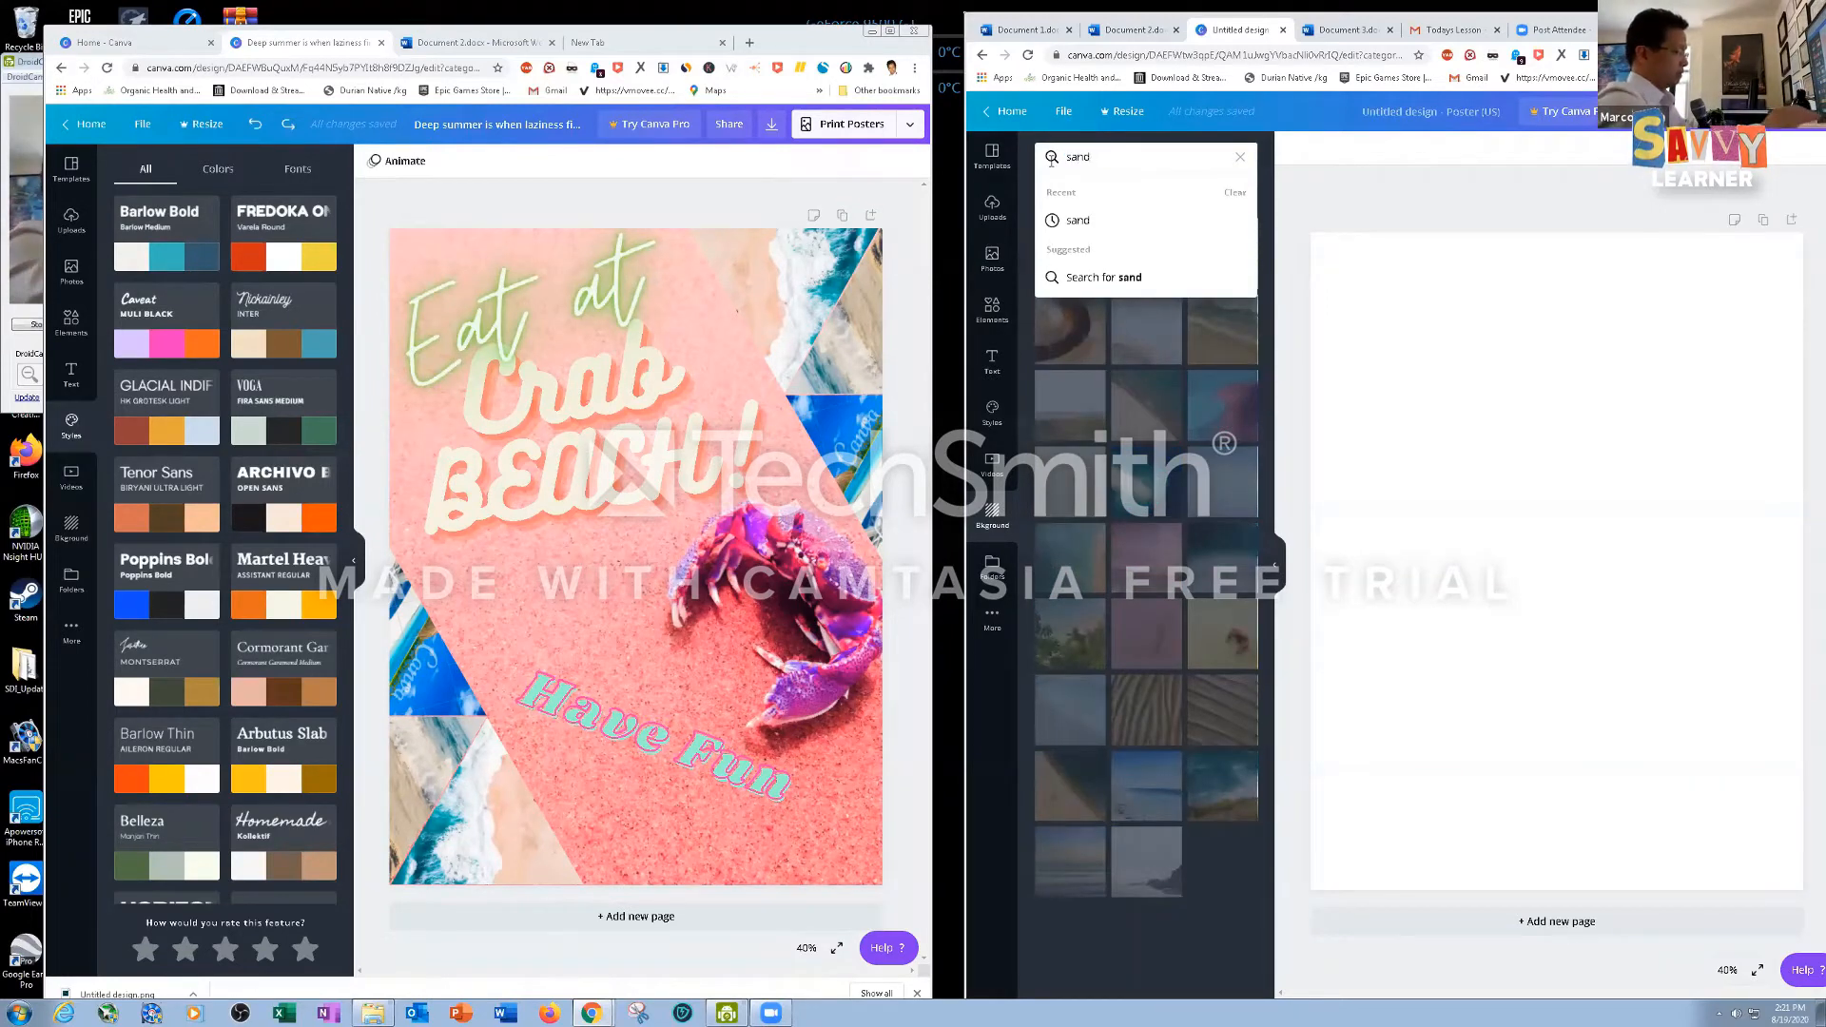
{"action": "key", "text": "Return"}
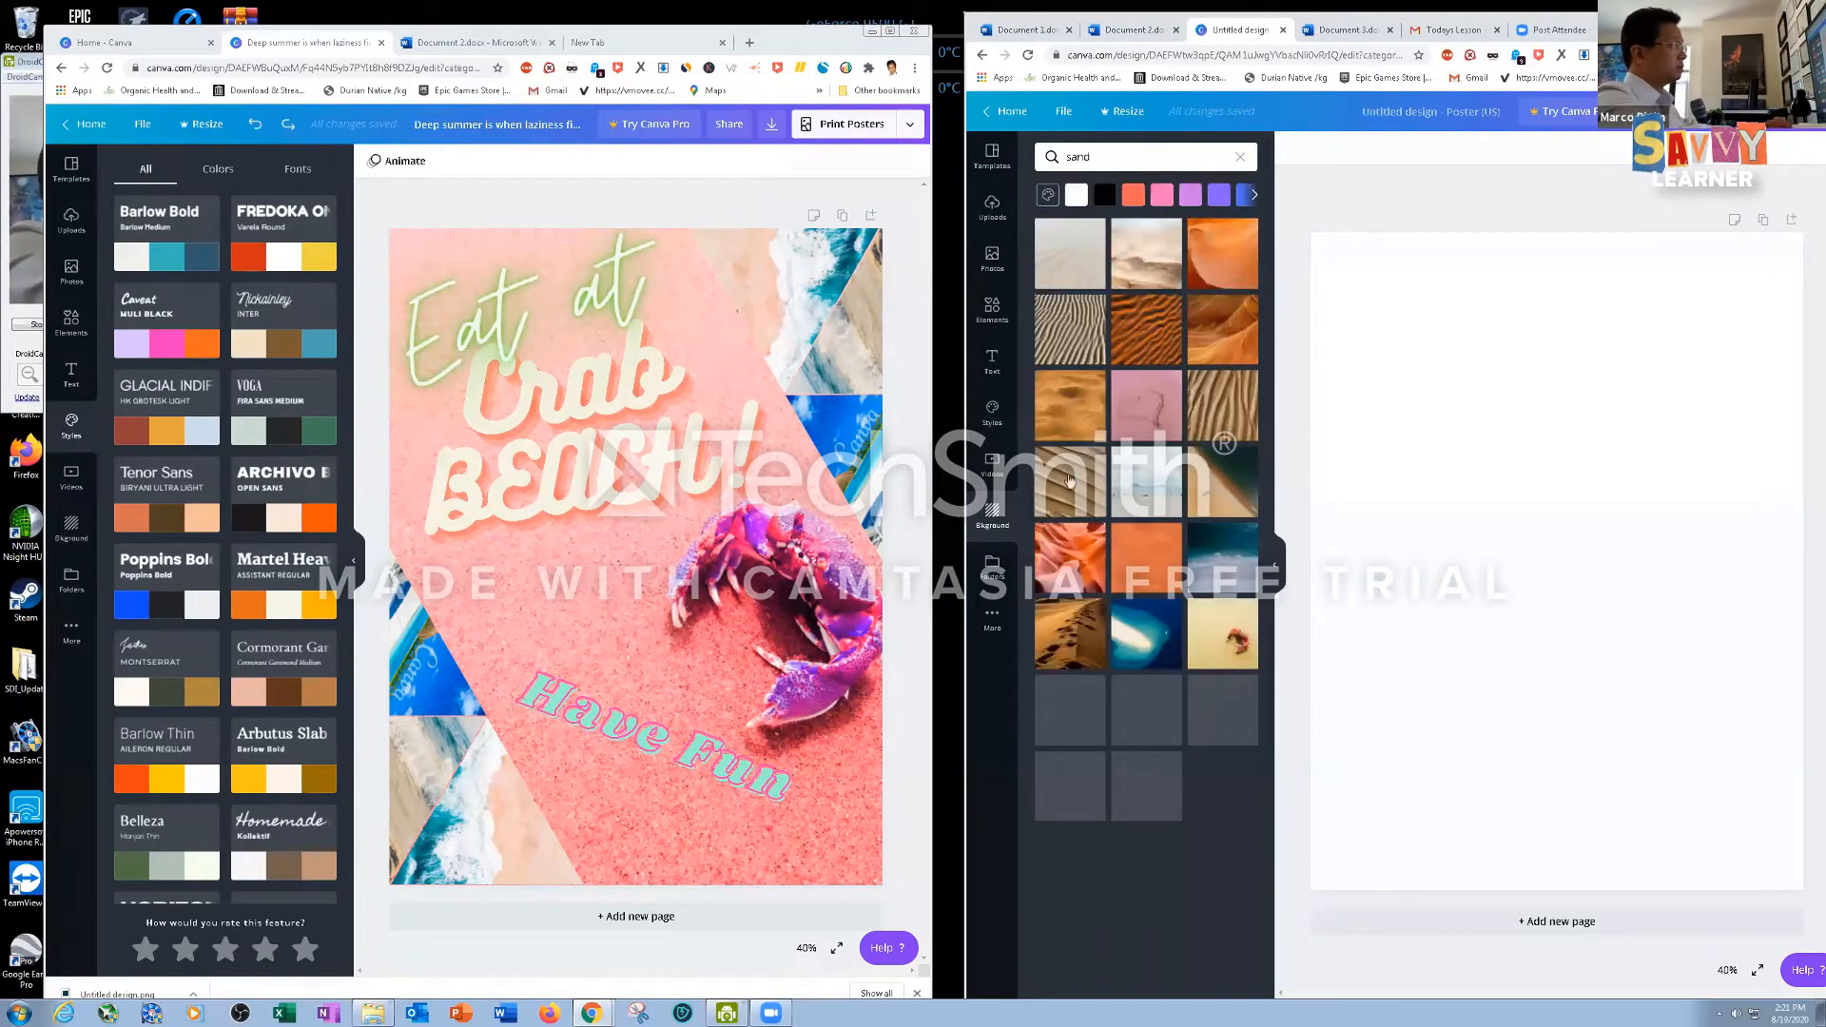
{"action": "left_click_drag", "start_coordinate": [1220, 645], "coordinate": [1463, 433]}
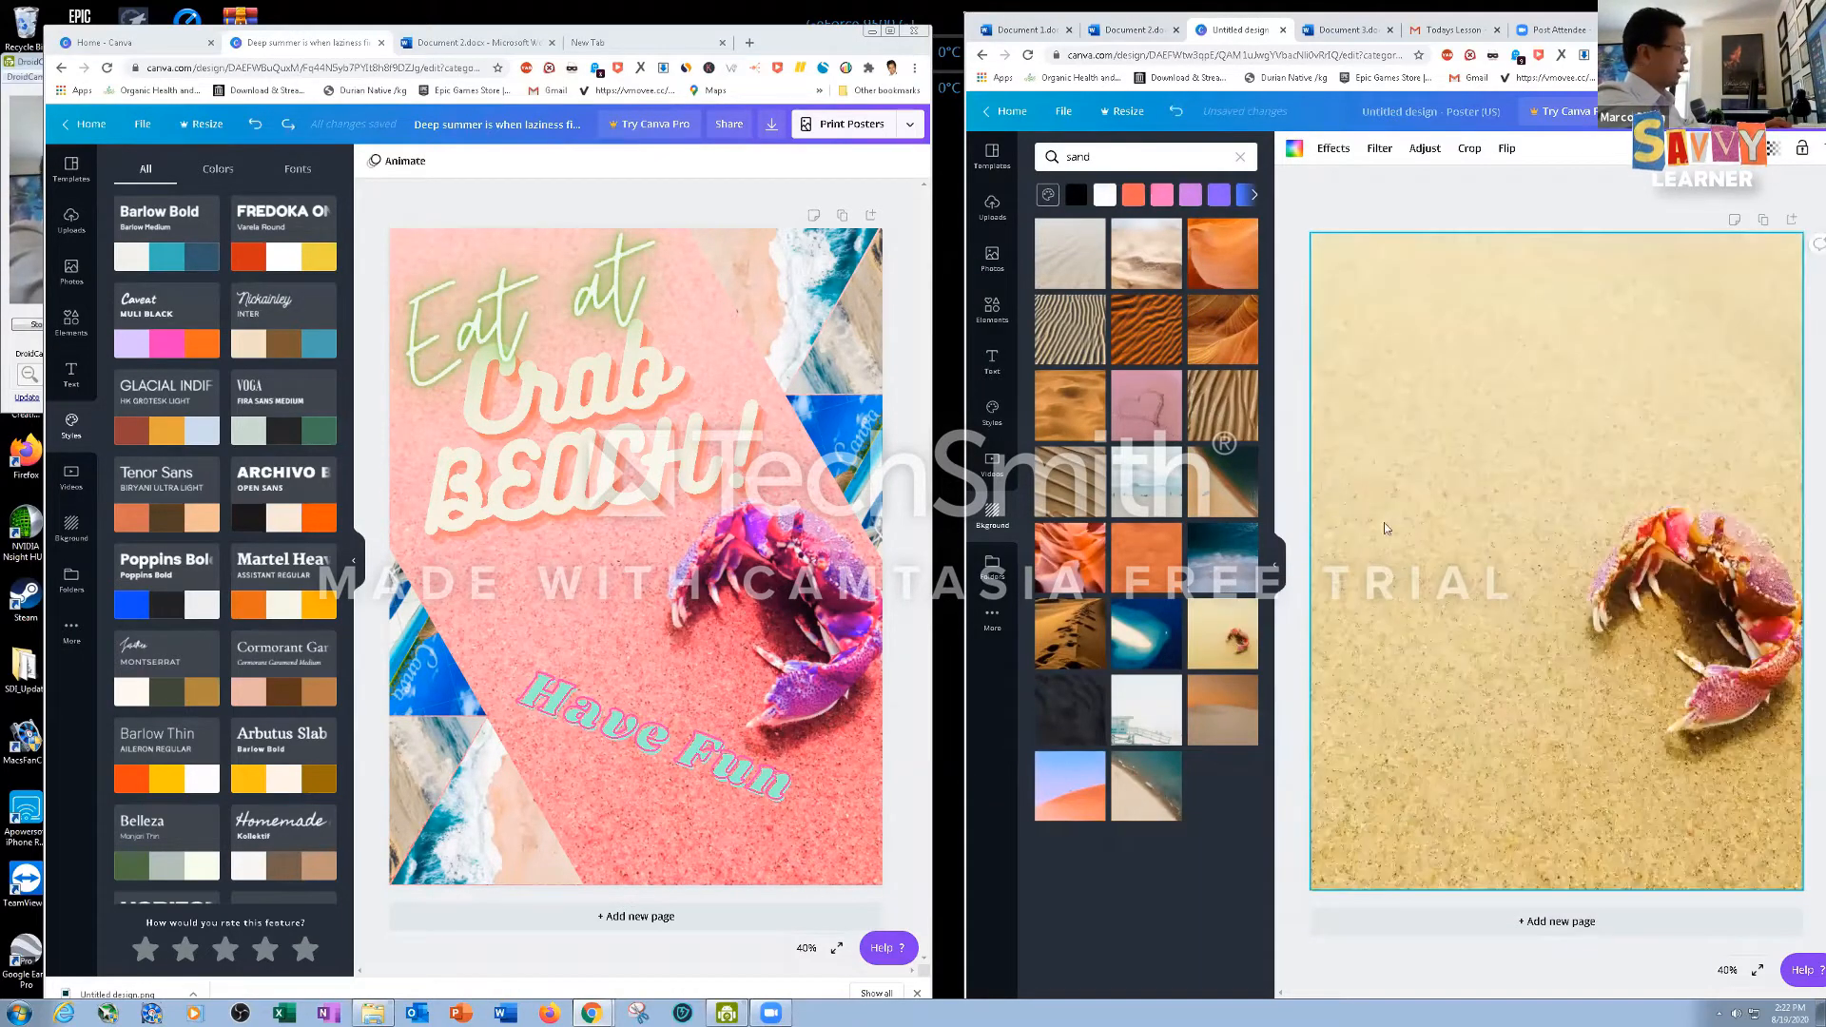
{"action": "left_click_drag", "start_coordinate": [1548, 522], "coordinate": [1523, 521]}
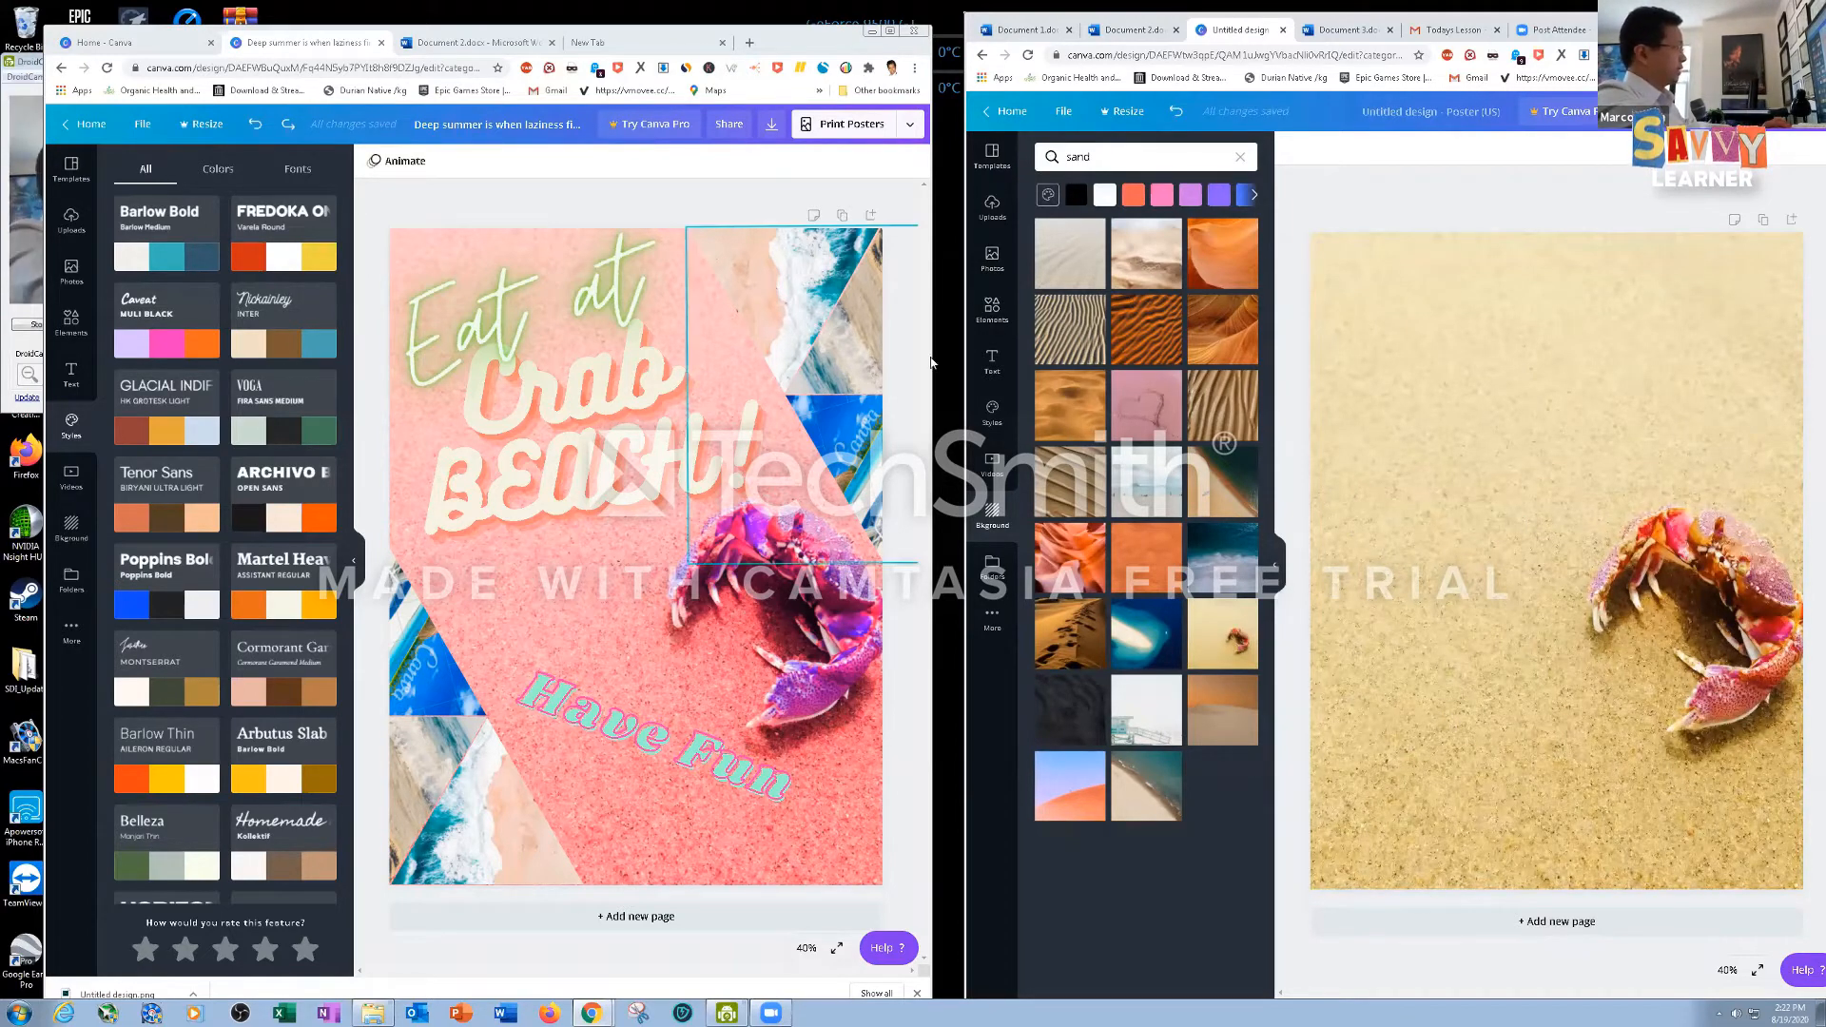
Open the full Frames collection among the elements and look through its shape and letter frames
{"action": "left_click", "coordinate": [992, 309]}
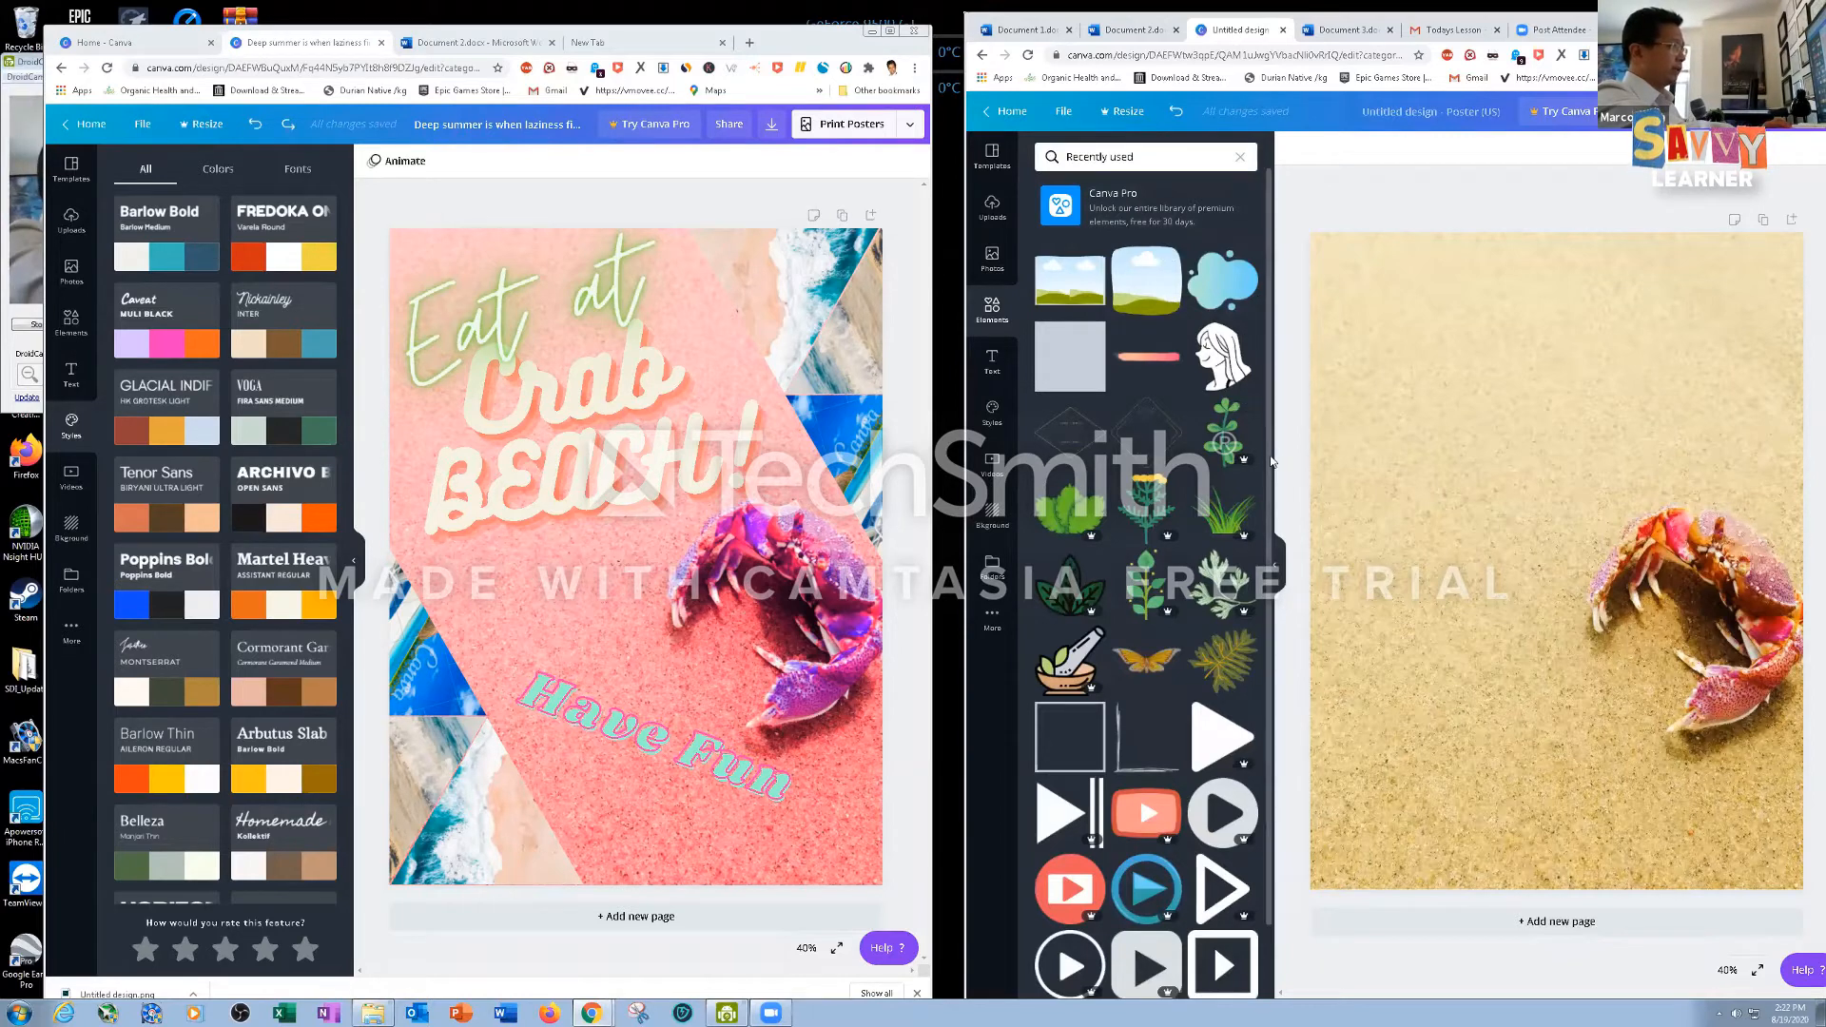
{"action": "scroll", "coordinate": [1272, 475], "scroll_direction": "down", "scroll_amount": 1}
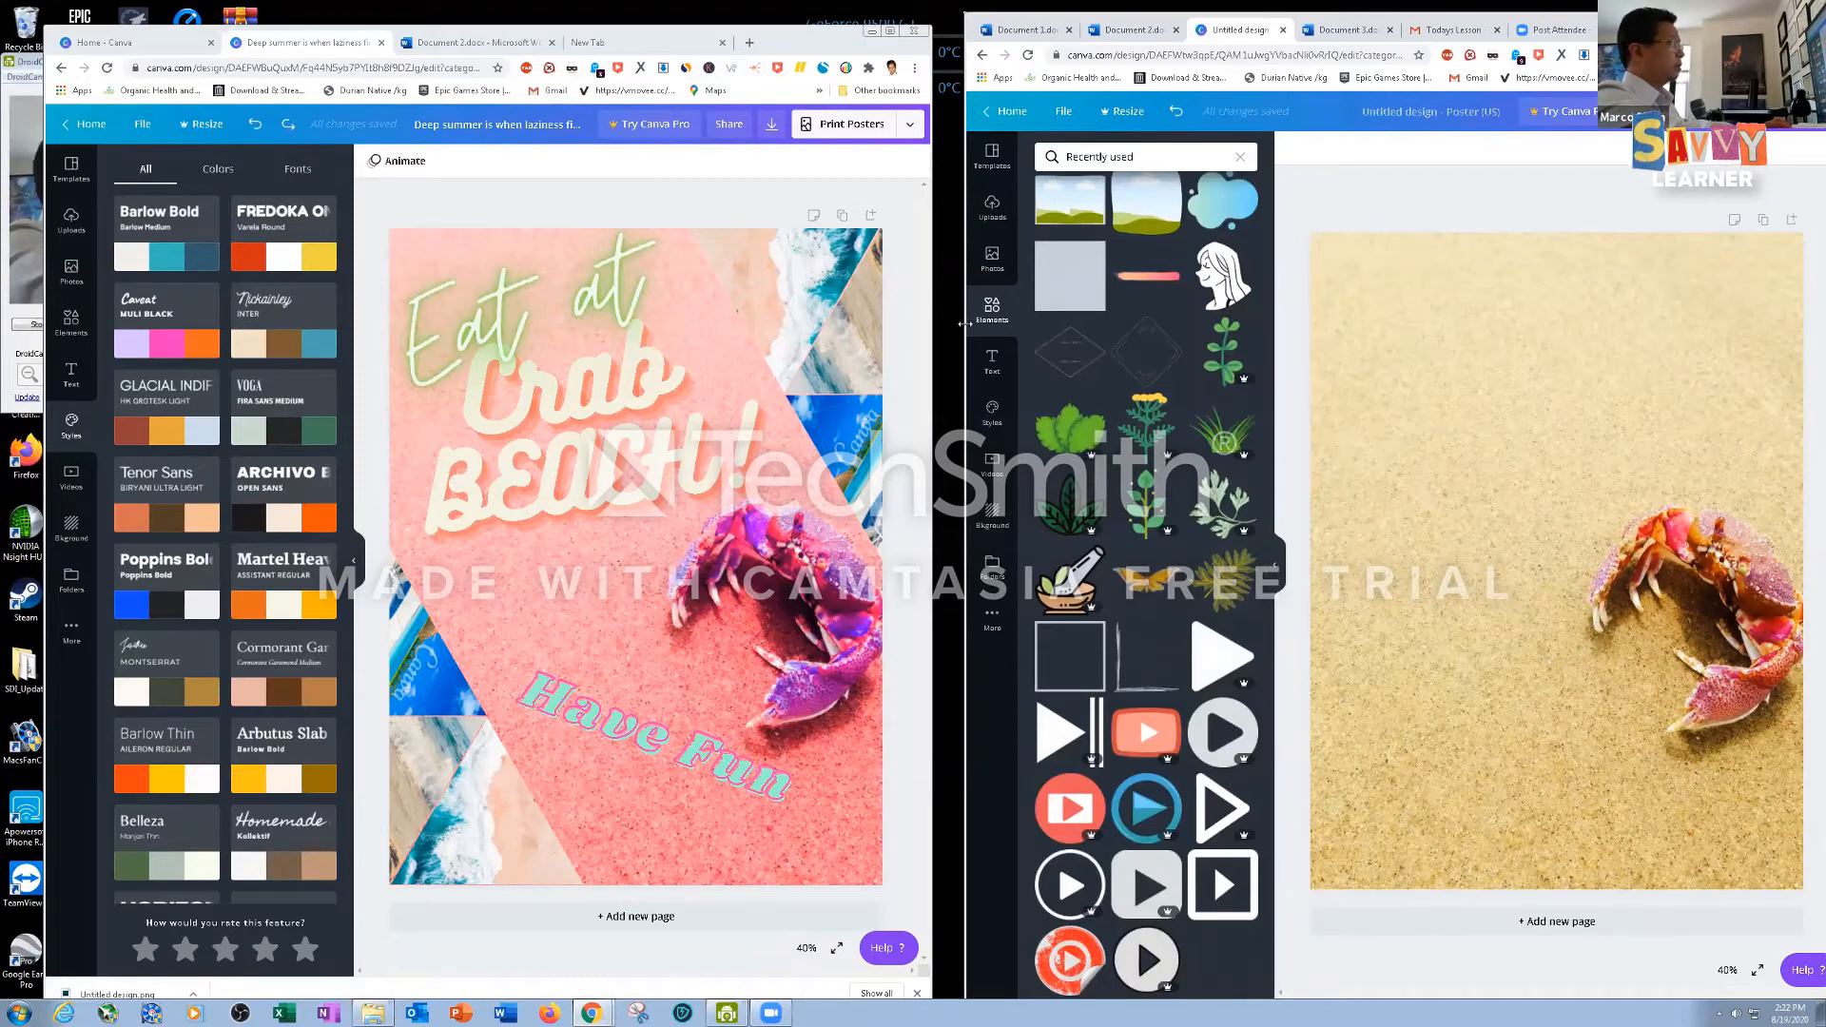
{"action": "left_click", "coordinate": [991, 309]}
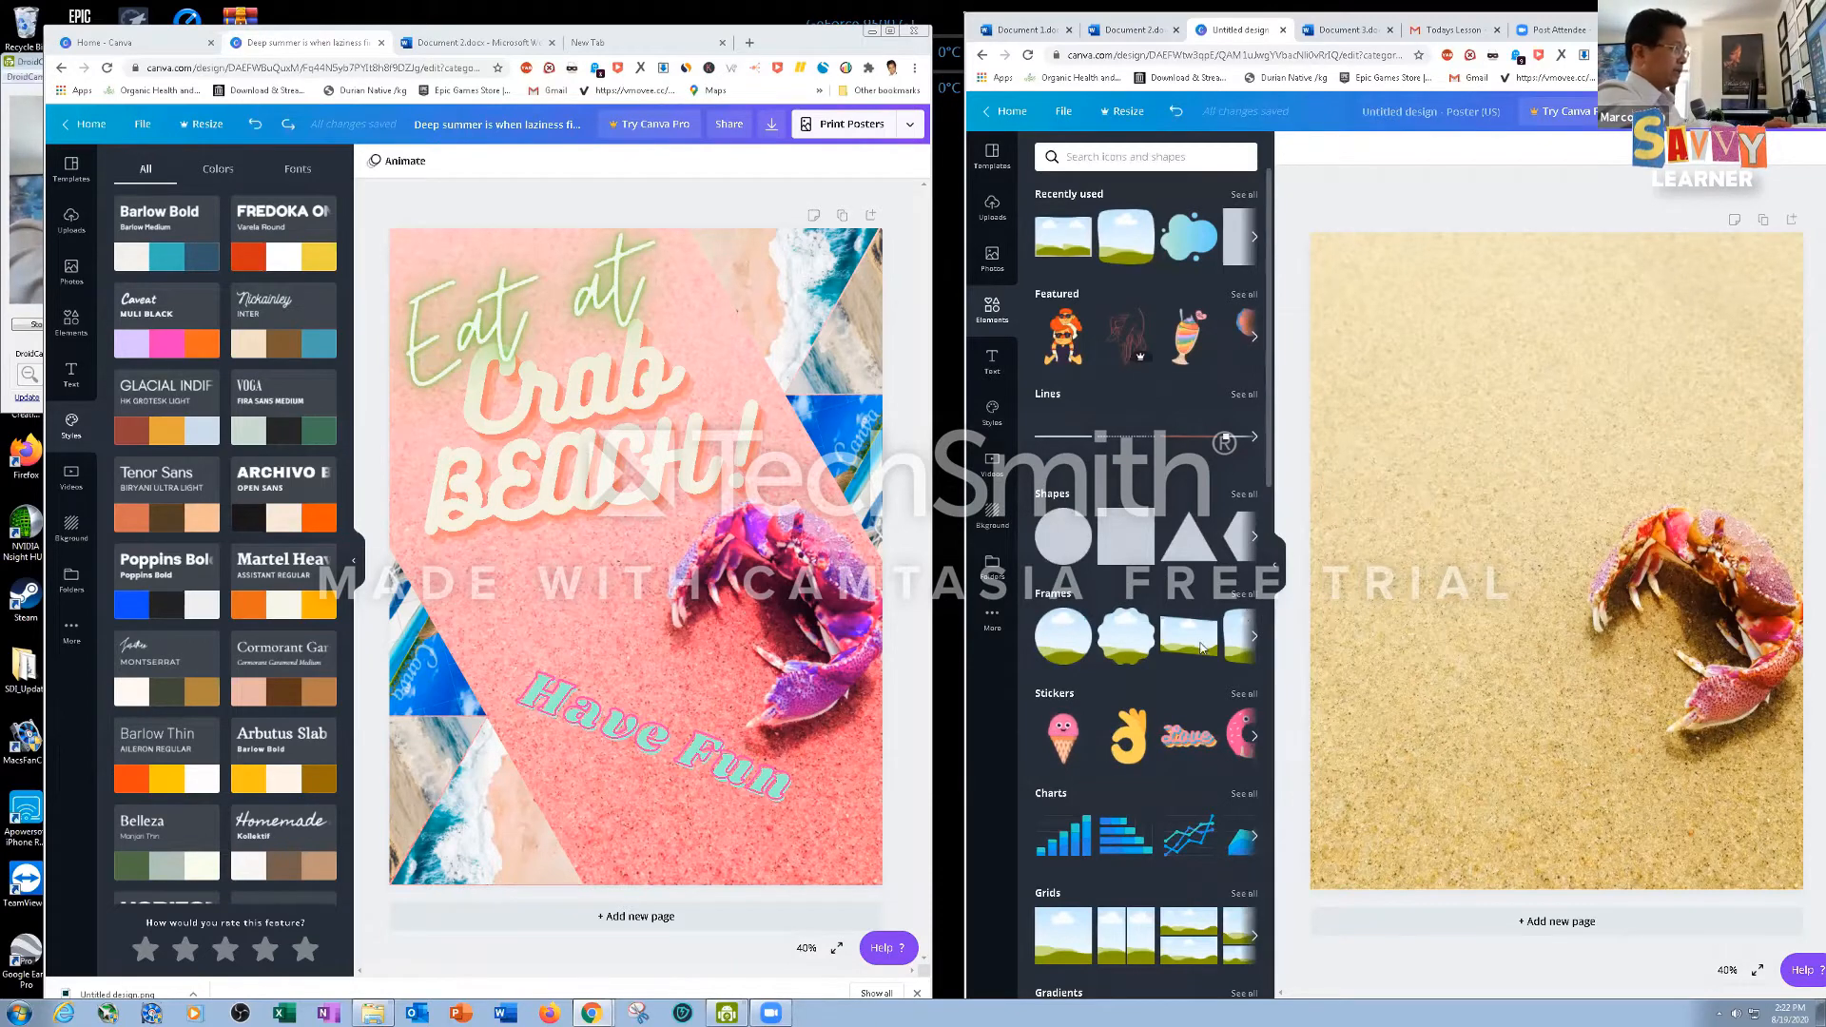
{"action": "left_click", "coordinate": [1243, 593]}
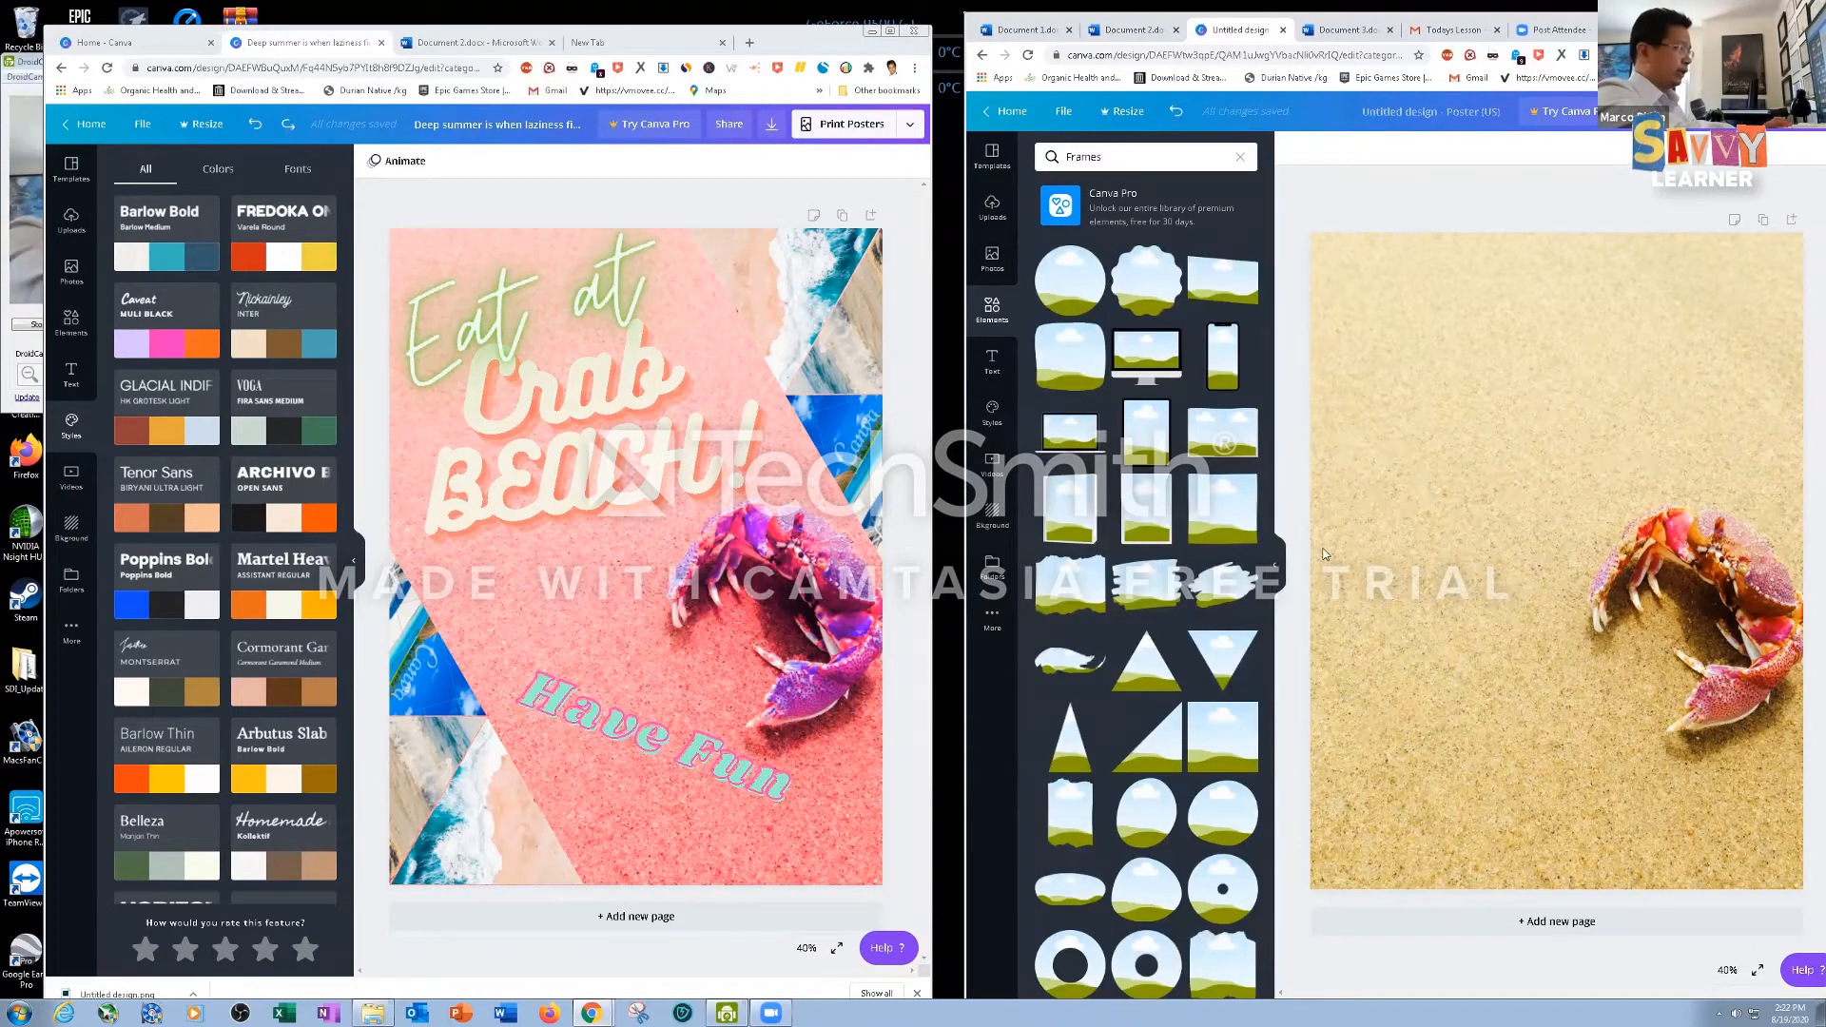
{"action": "scroll", "coordinate": [1251, 935], "scroll_direction": "down", "scroll_amount": 5}
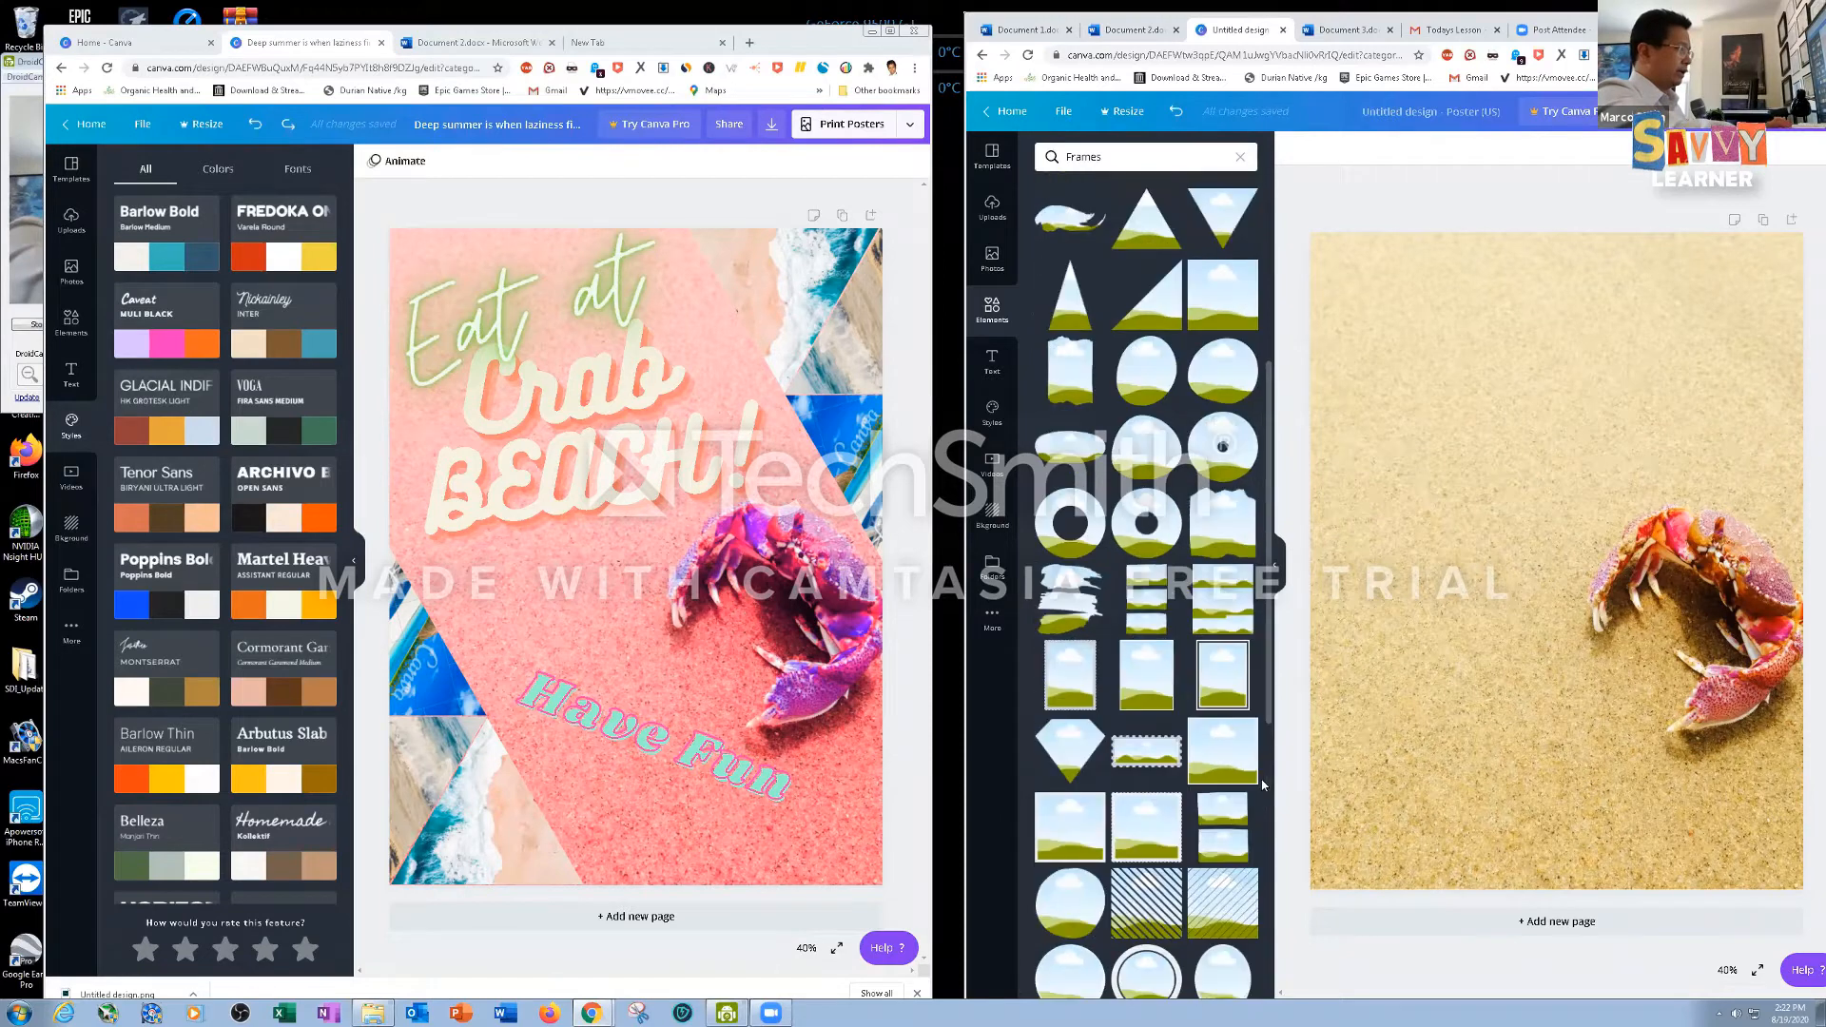
{"action": "scroll", "coordinate": [1252, 935], "scroll_direction": "down", "scroll_amount": 6}
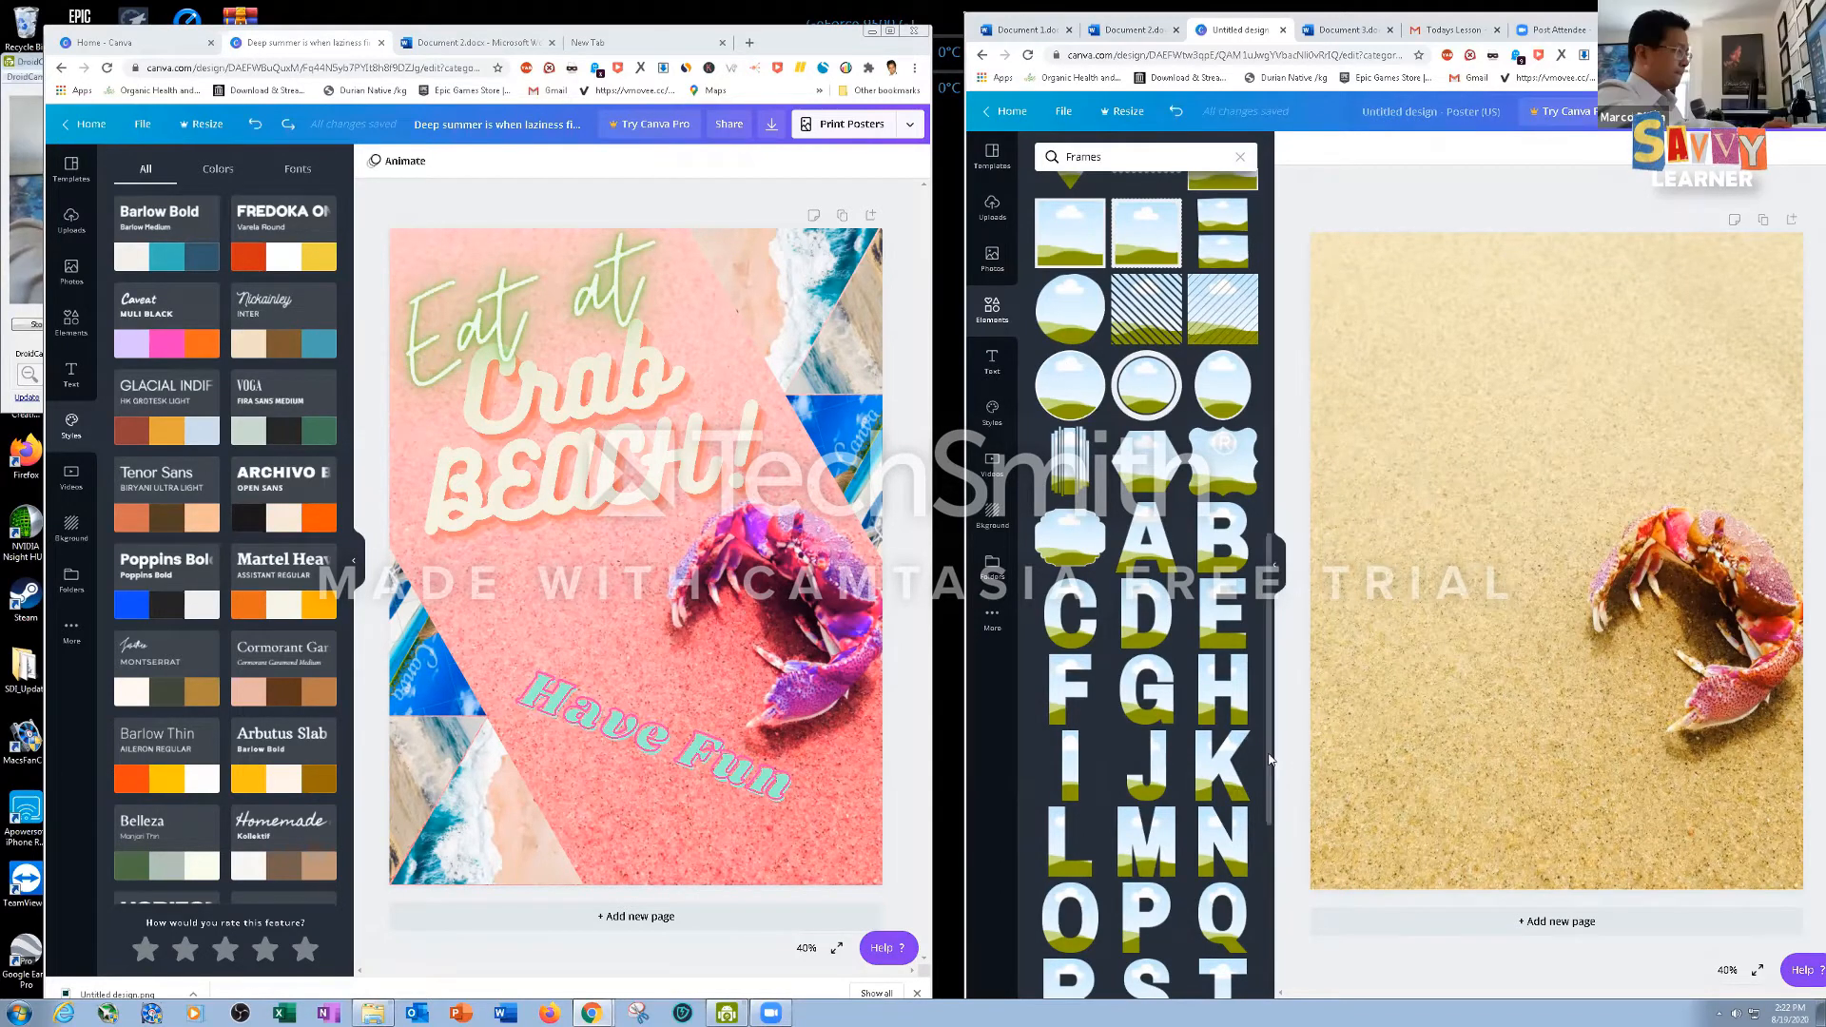
{"action": "left_click_drag", "start_coordinate": [1270, 759], "coordinate": [1268, 795]}
{"action": "scroll", "coordinate": [1266, 854], "scroll_direction": "down", "scroll_amount": 3}
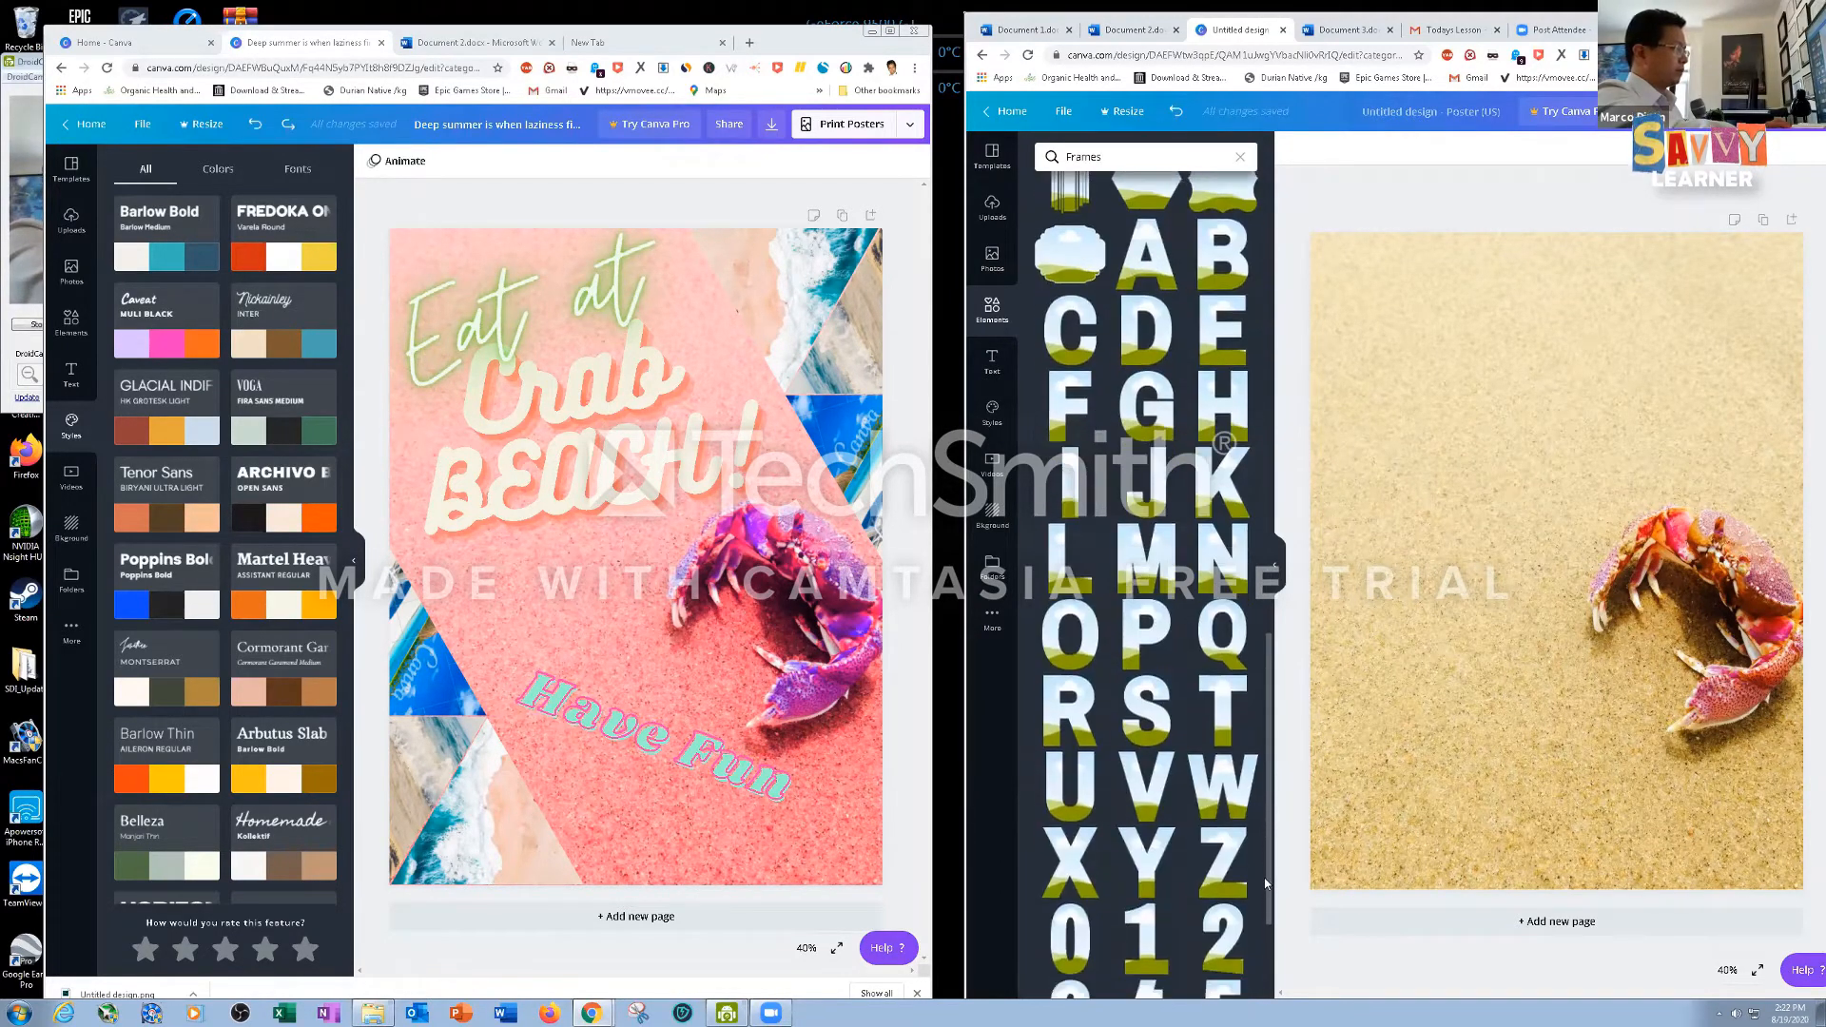
{"action": "scroll", "coordinate": [1266, 831], "scroll_direction": "up", "scroll_amount": 3}
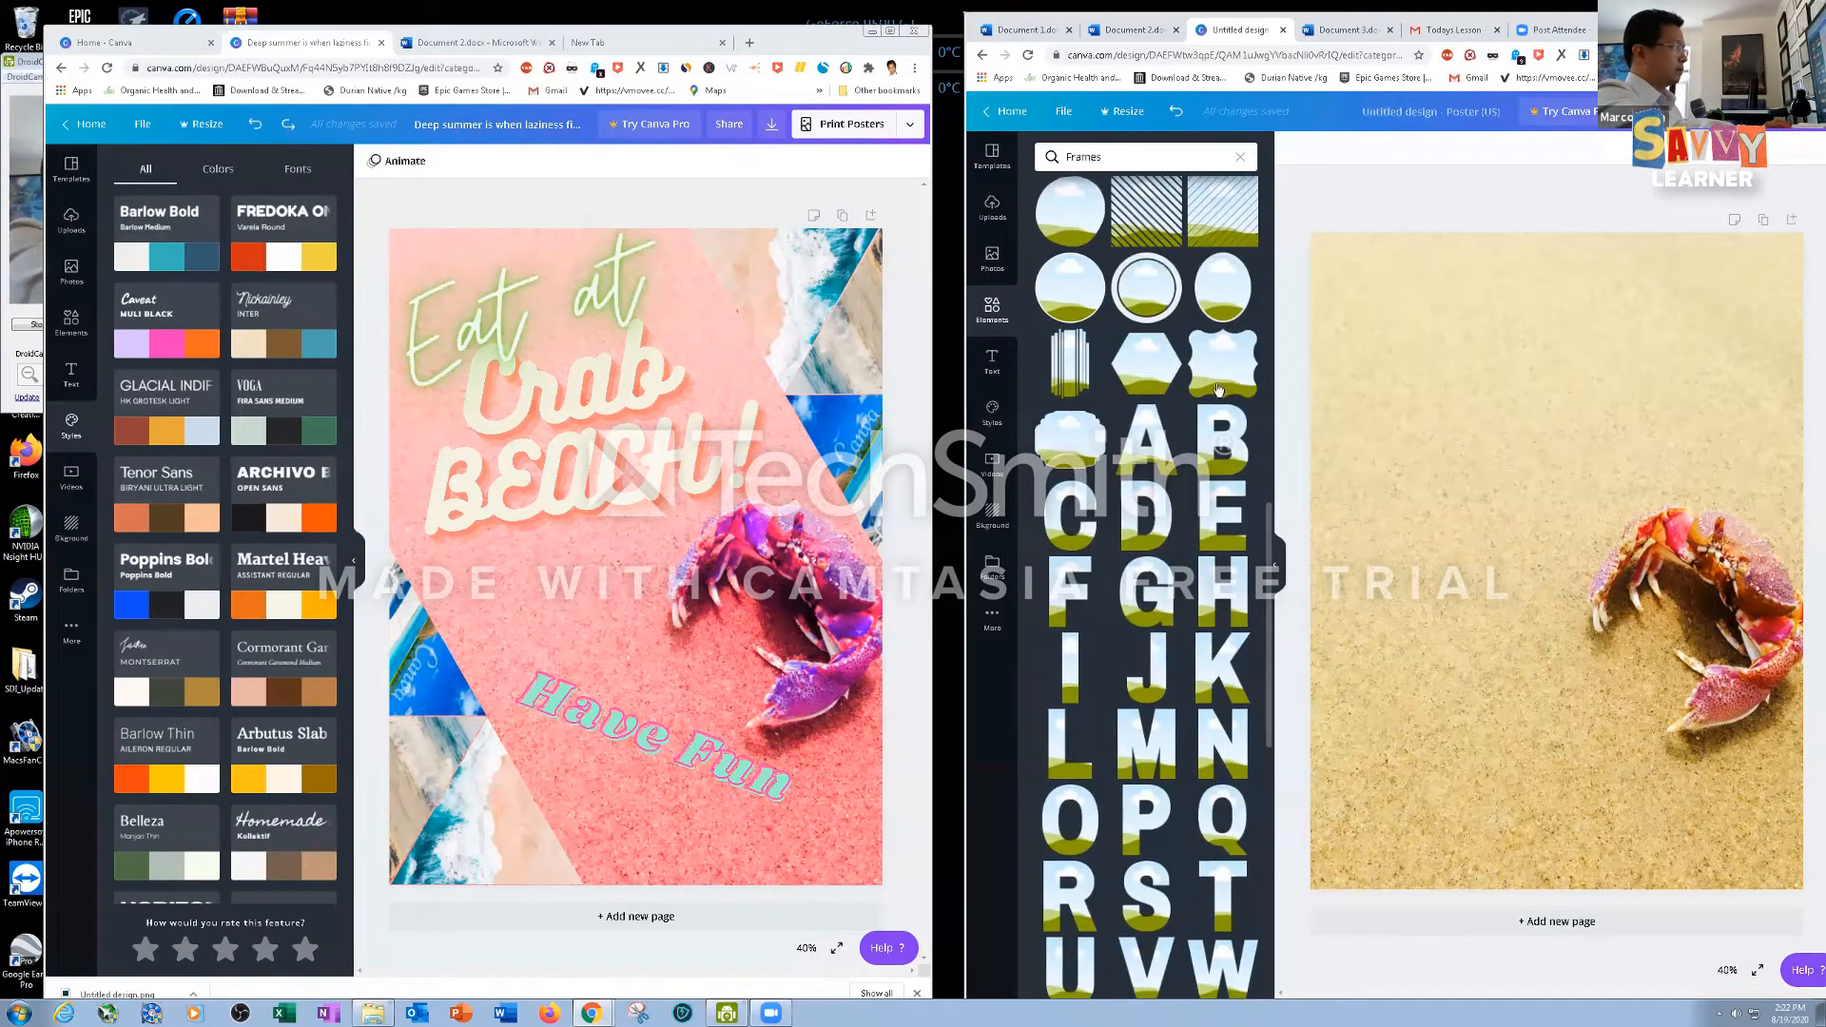
Place a letter B frame in the poster's upper-left area and fill it with the photo of the woman shading her face
{"action": "left_click_drag", "start_coordinate": [1310, 412], "coordinate": [1427, 447]}
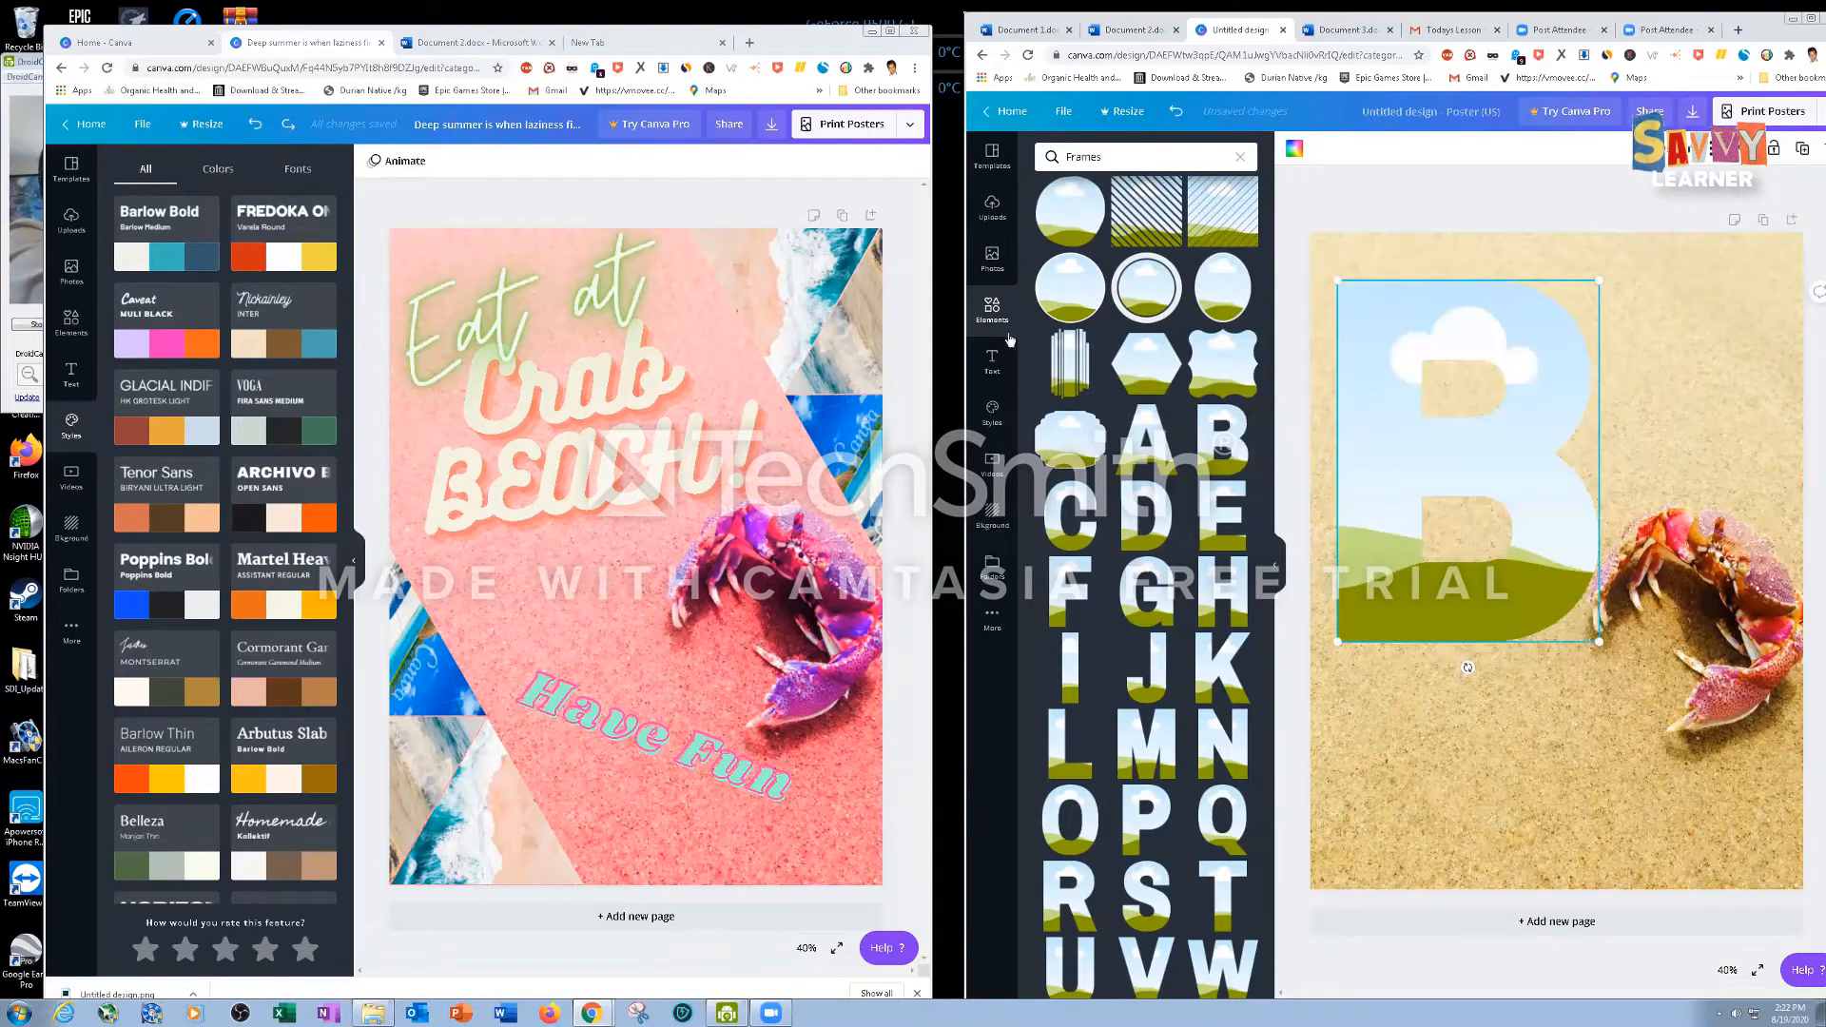
{"action": "left_click", "coordinate": [992, 258]}
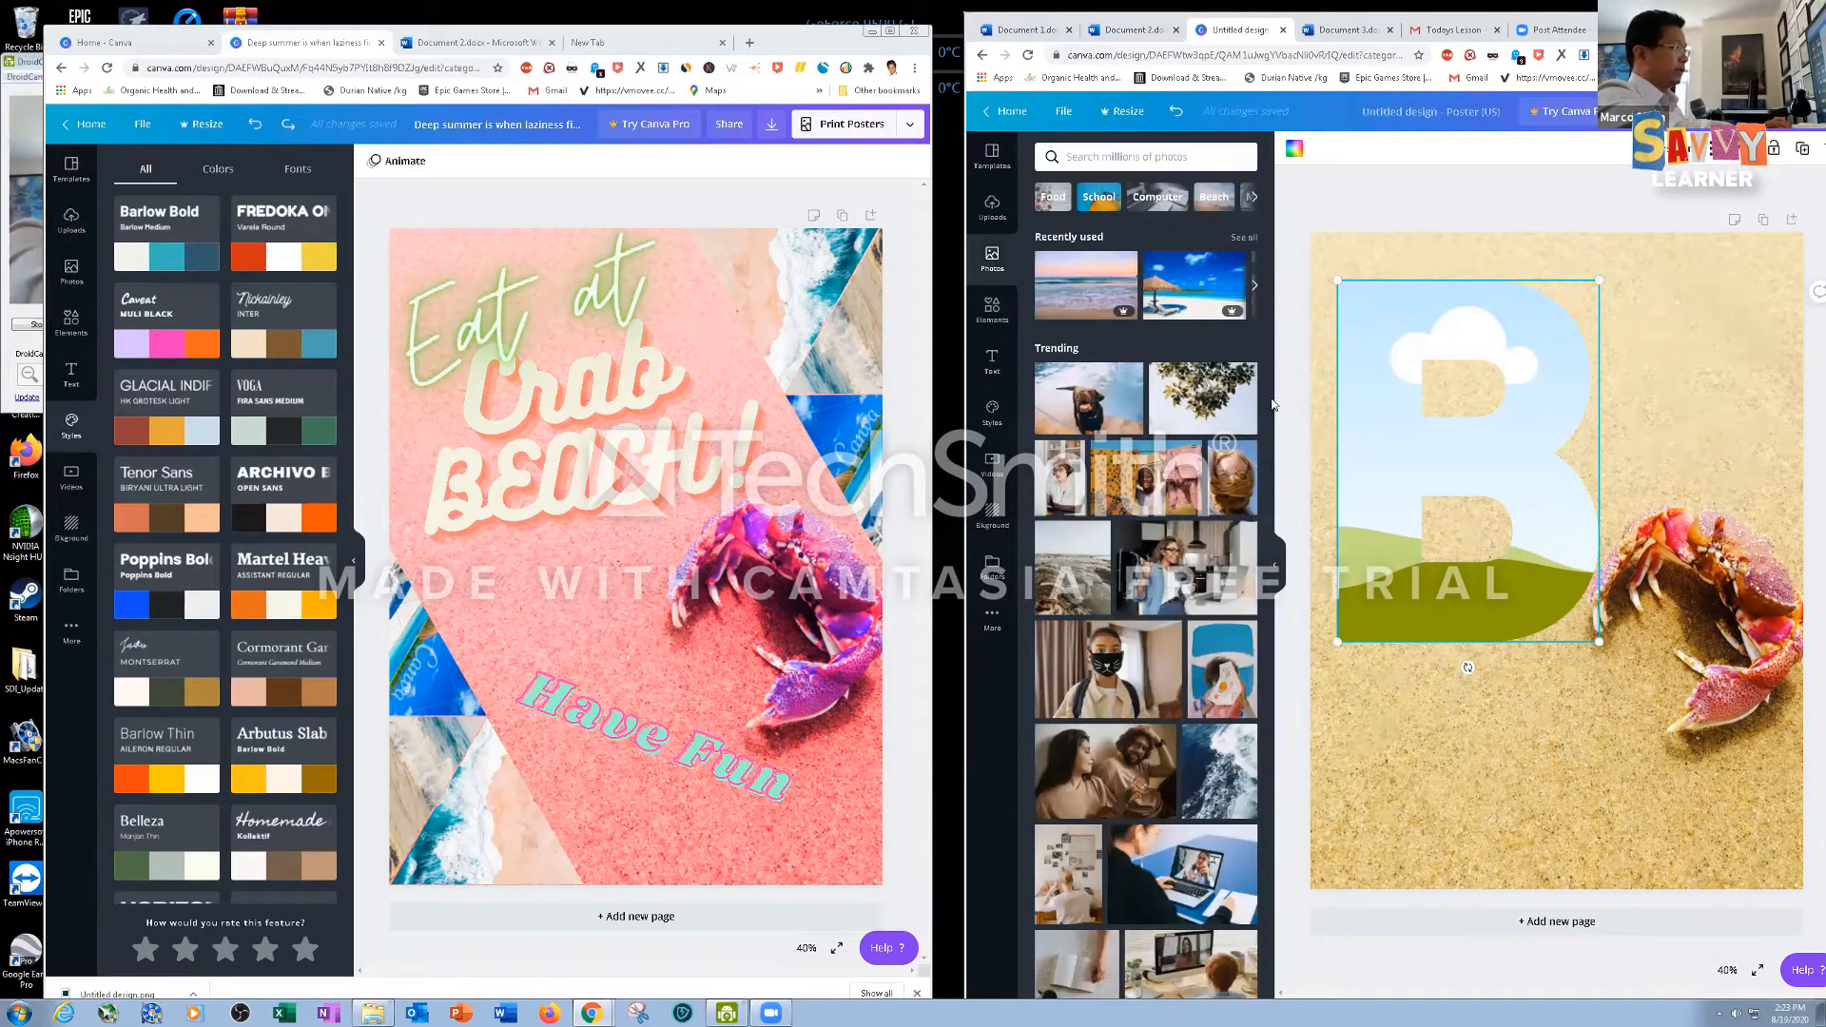
{"action": "left_click_drag", "start_coordinate": [1267, 413], "coordinate": [1269, 932]}
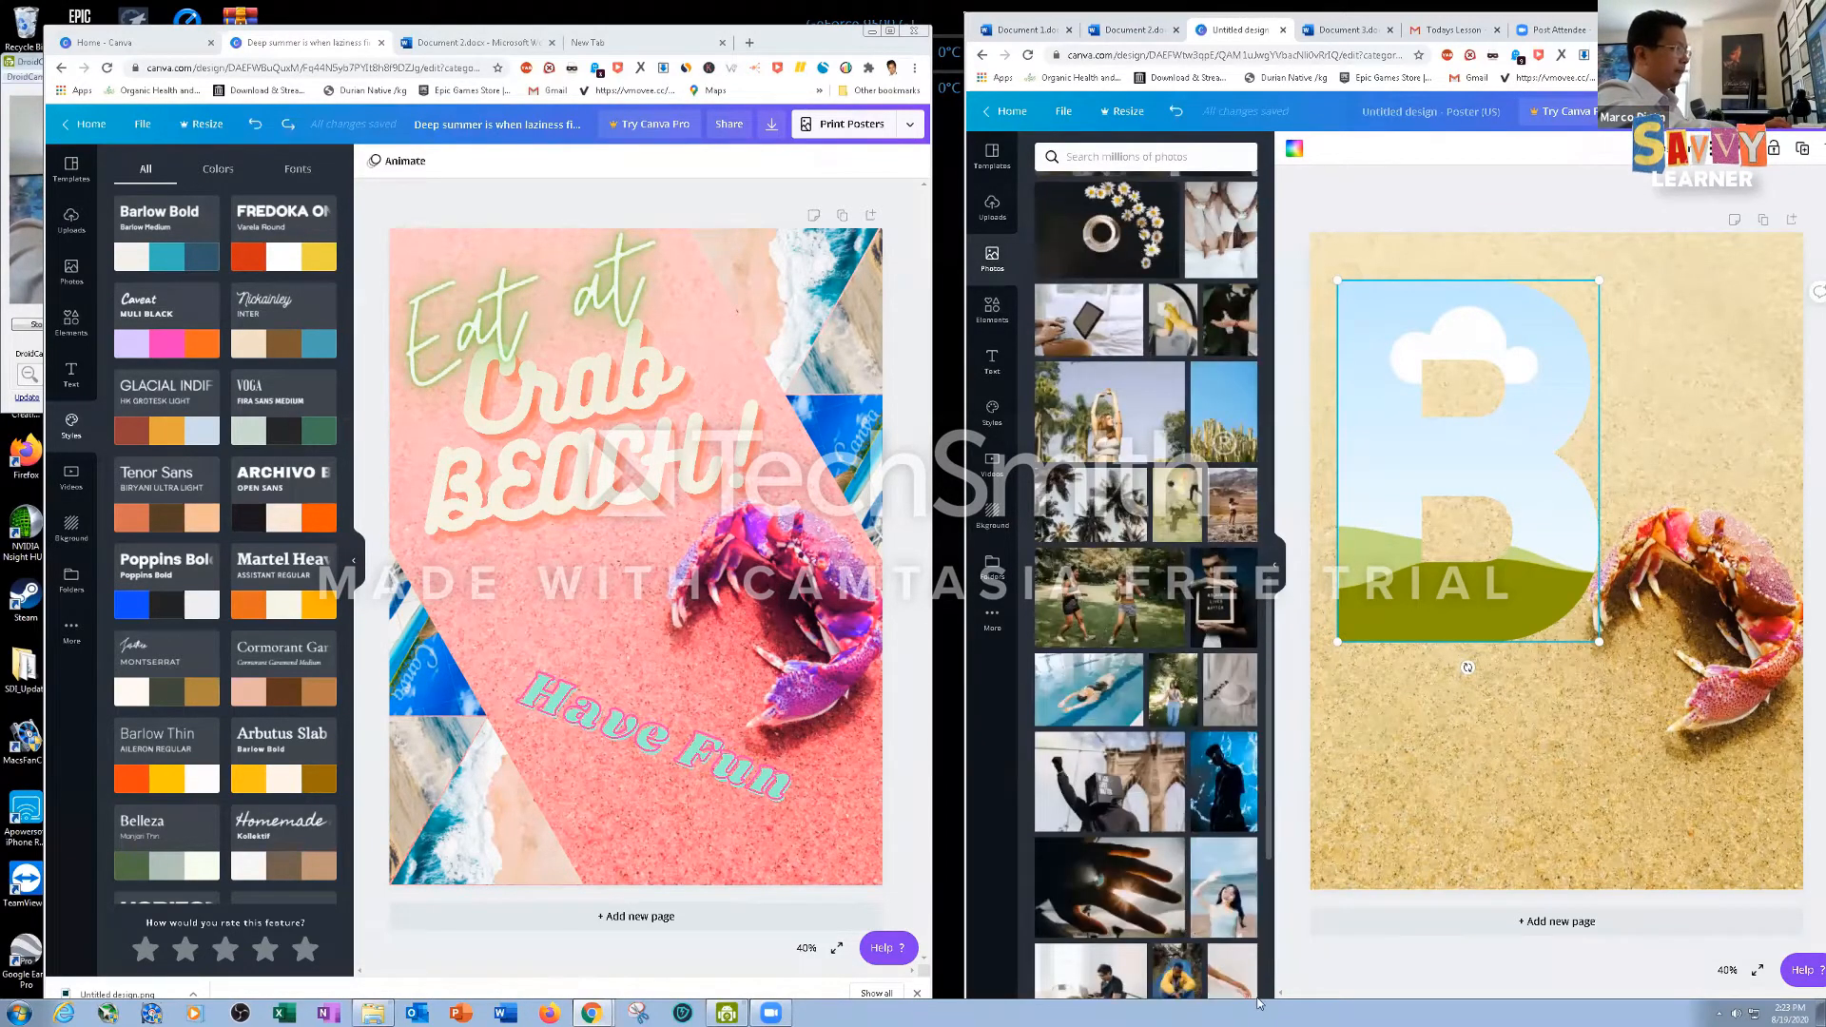
{"action": "left_click_drag", "start_coordinate": [1227, 680], "coordinate": [1497, 465]}
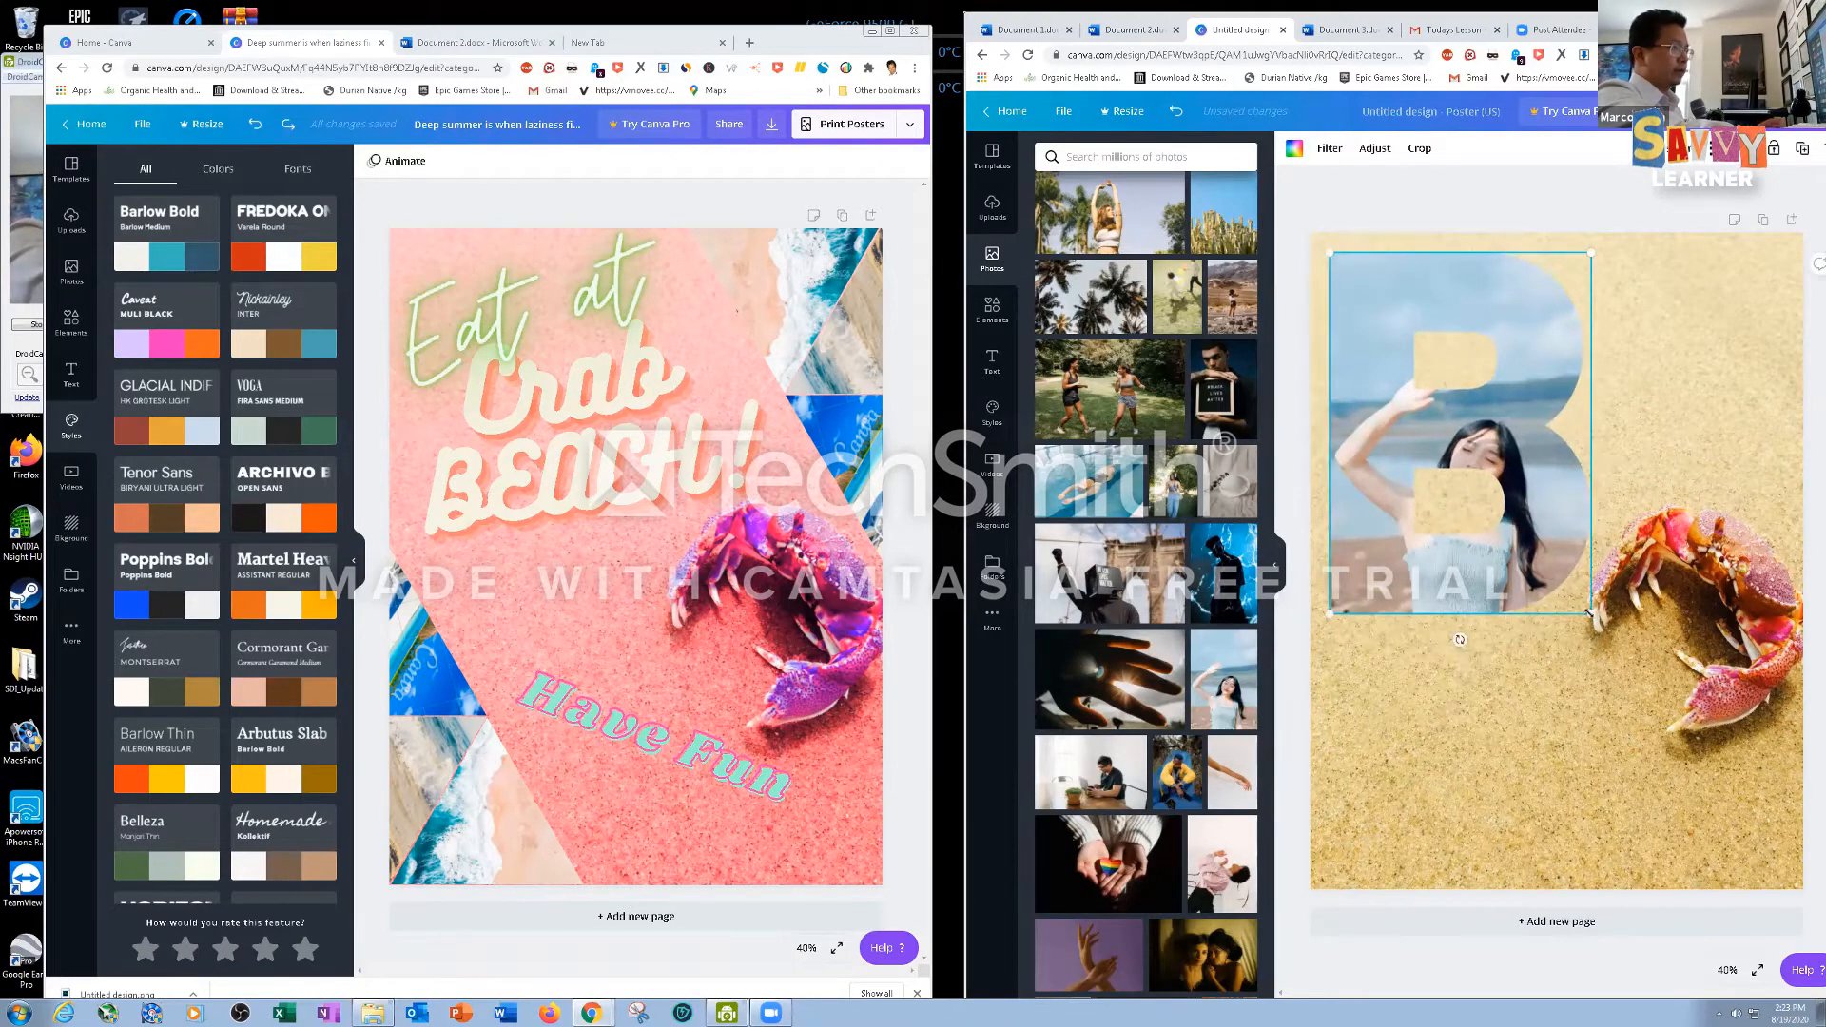
Shrink the photo-filled letter B to a small letter in the poster's upper-left corner
{"action": "left_click_drag", "start_coordinate": [1586, 612], "coordinate": [1475, 445]}
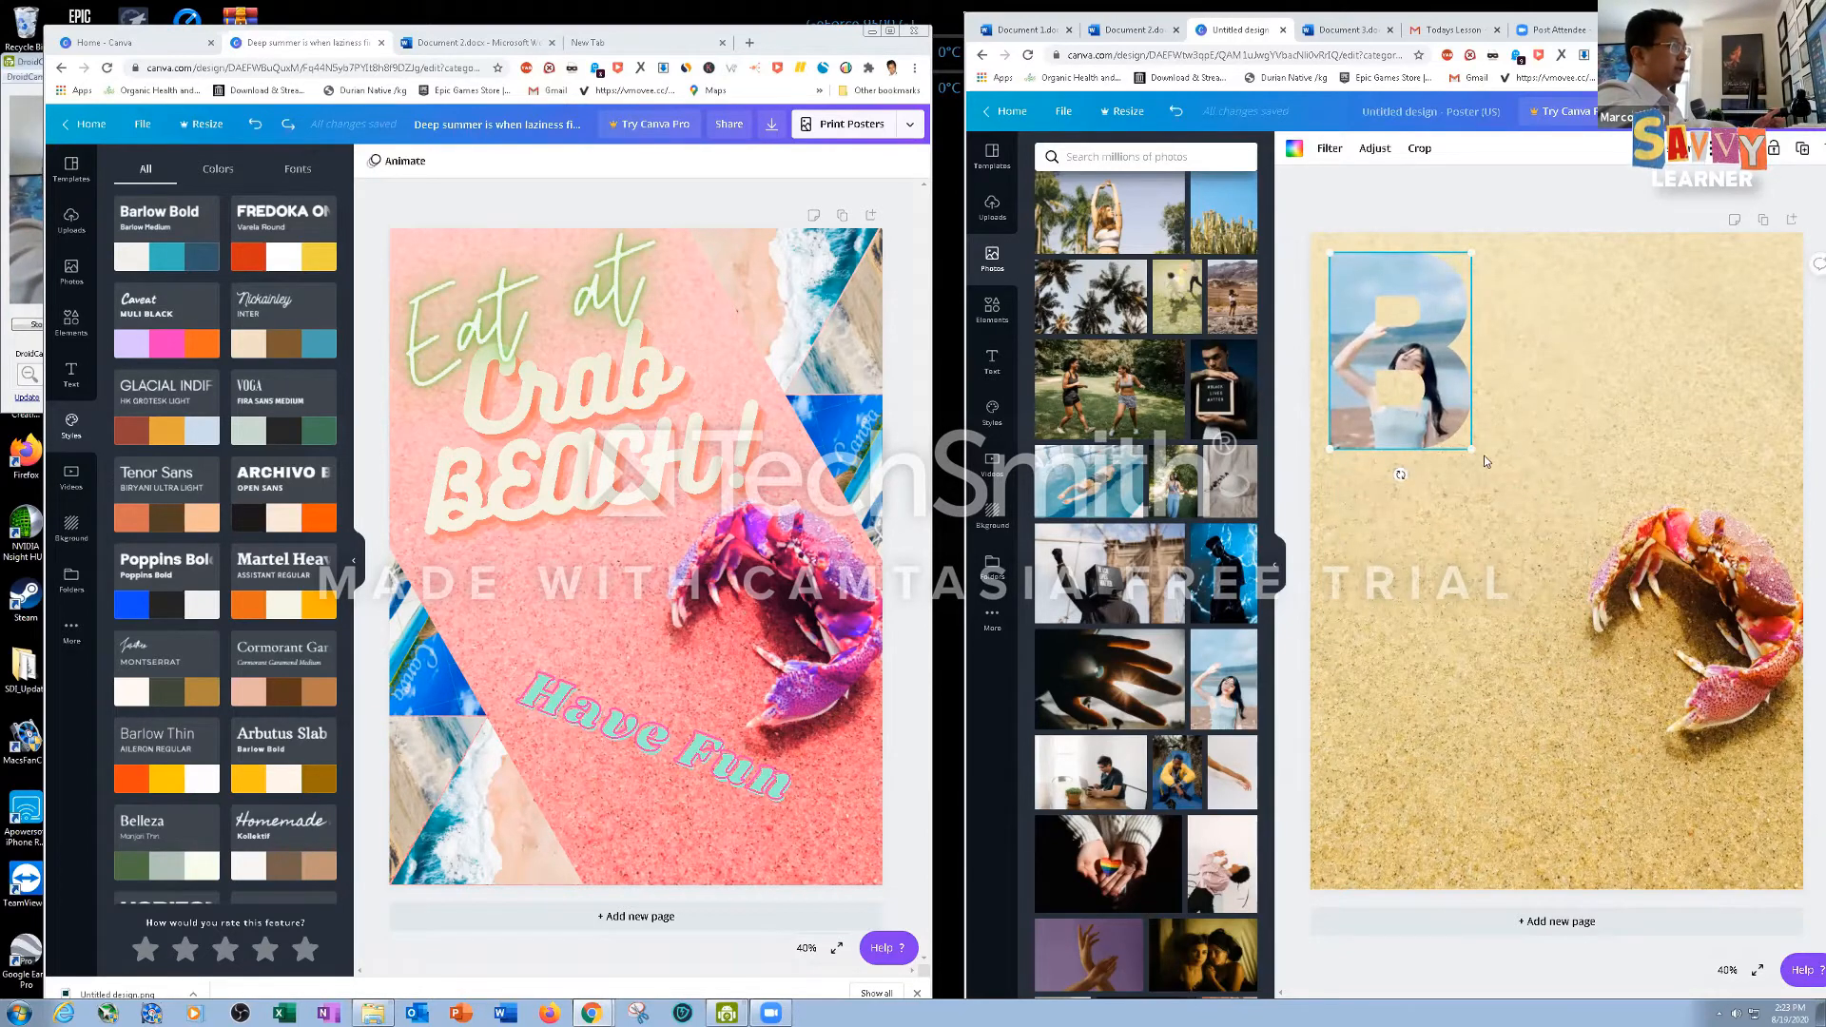
{"action": "left_click_drag", "start_coordinate": [1514, 531], "coordinate": [1450, 440]}
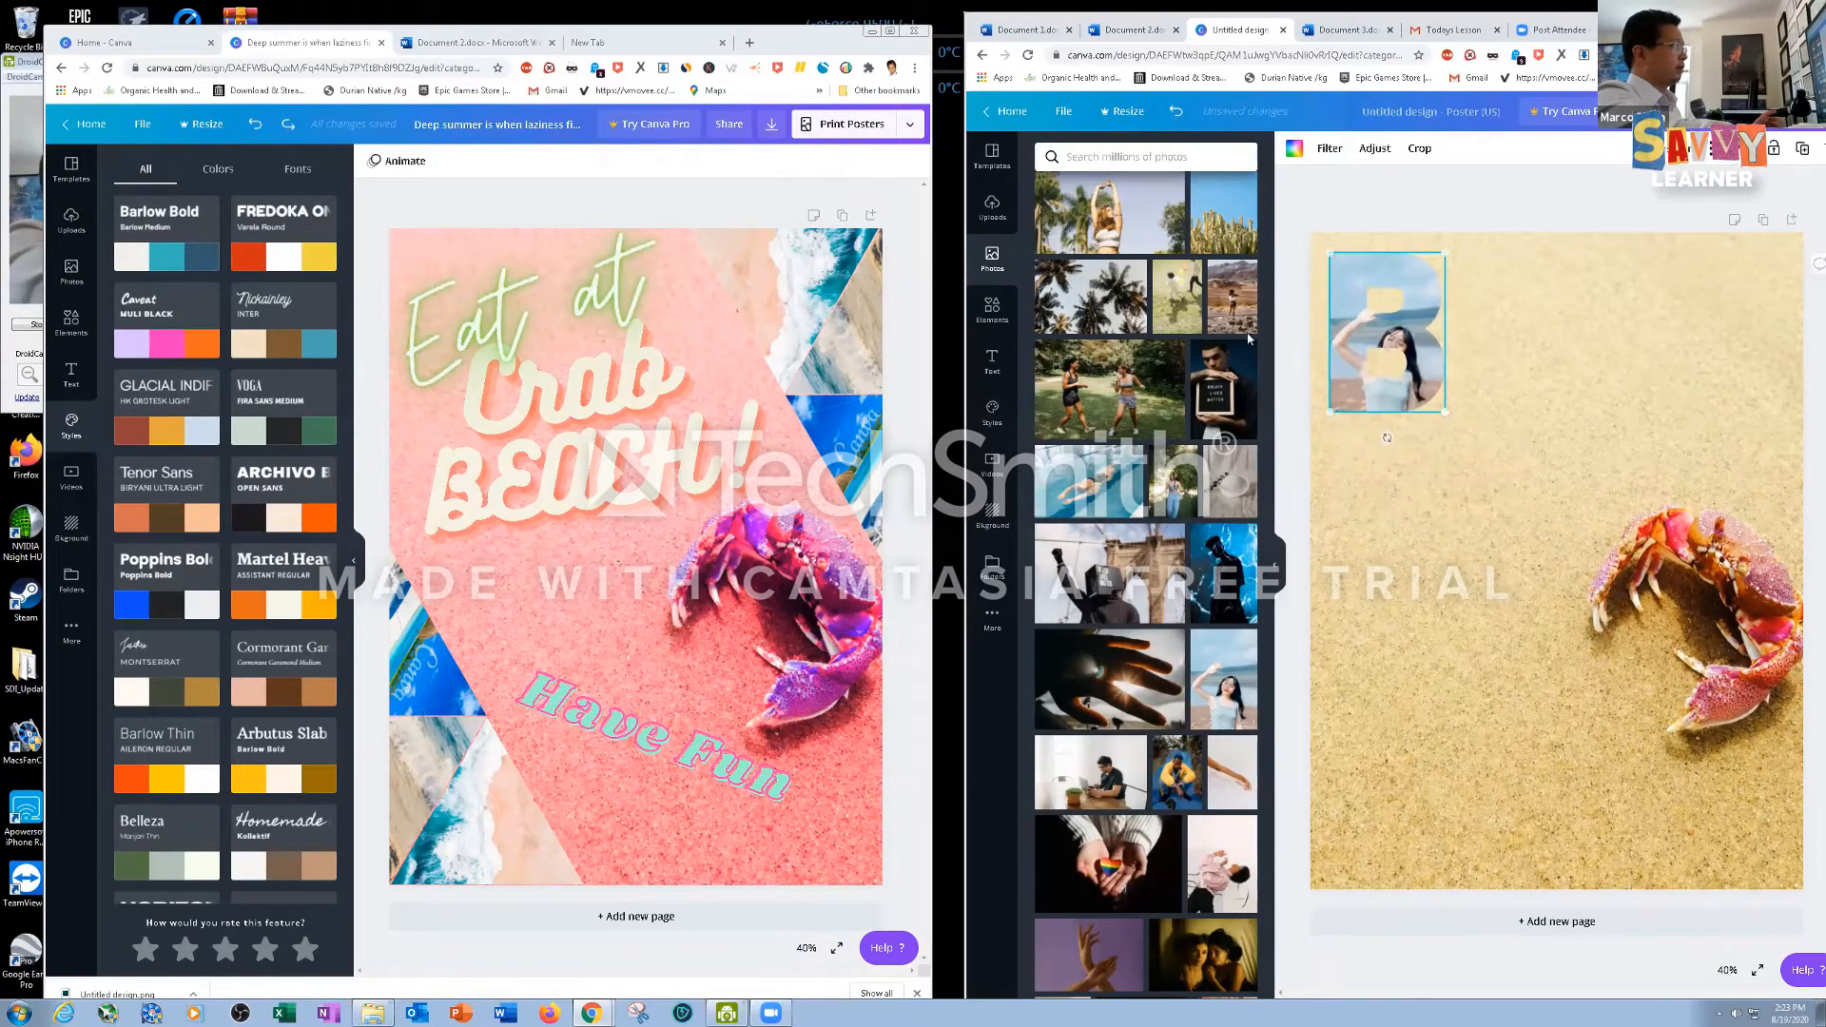
Place a letter E frame directly to the right of the small B on the poster
{"action": "left_click", "coordinate": [988, 364]}
{"action": "left_click", "coordinate": [992, 307]}
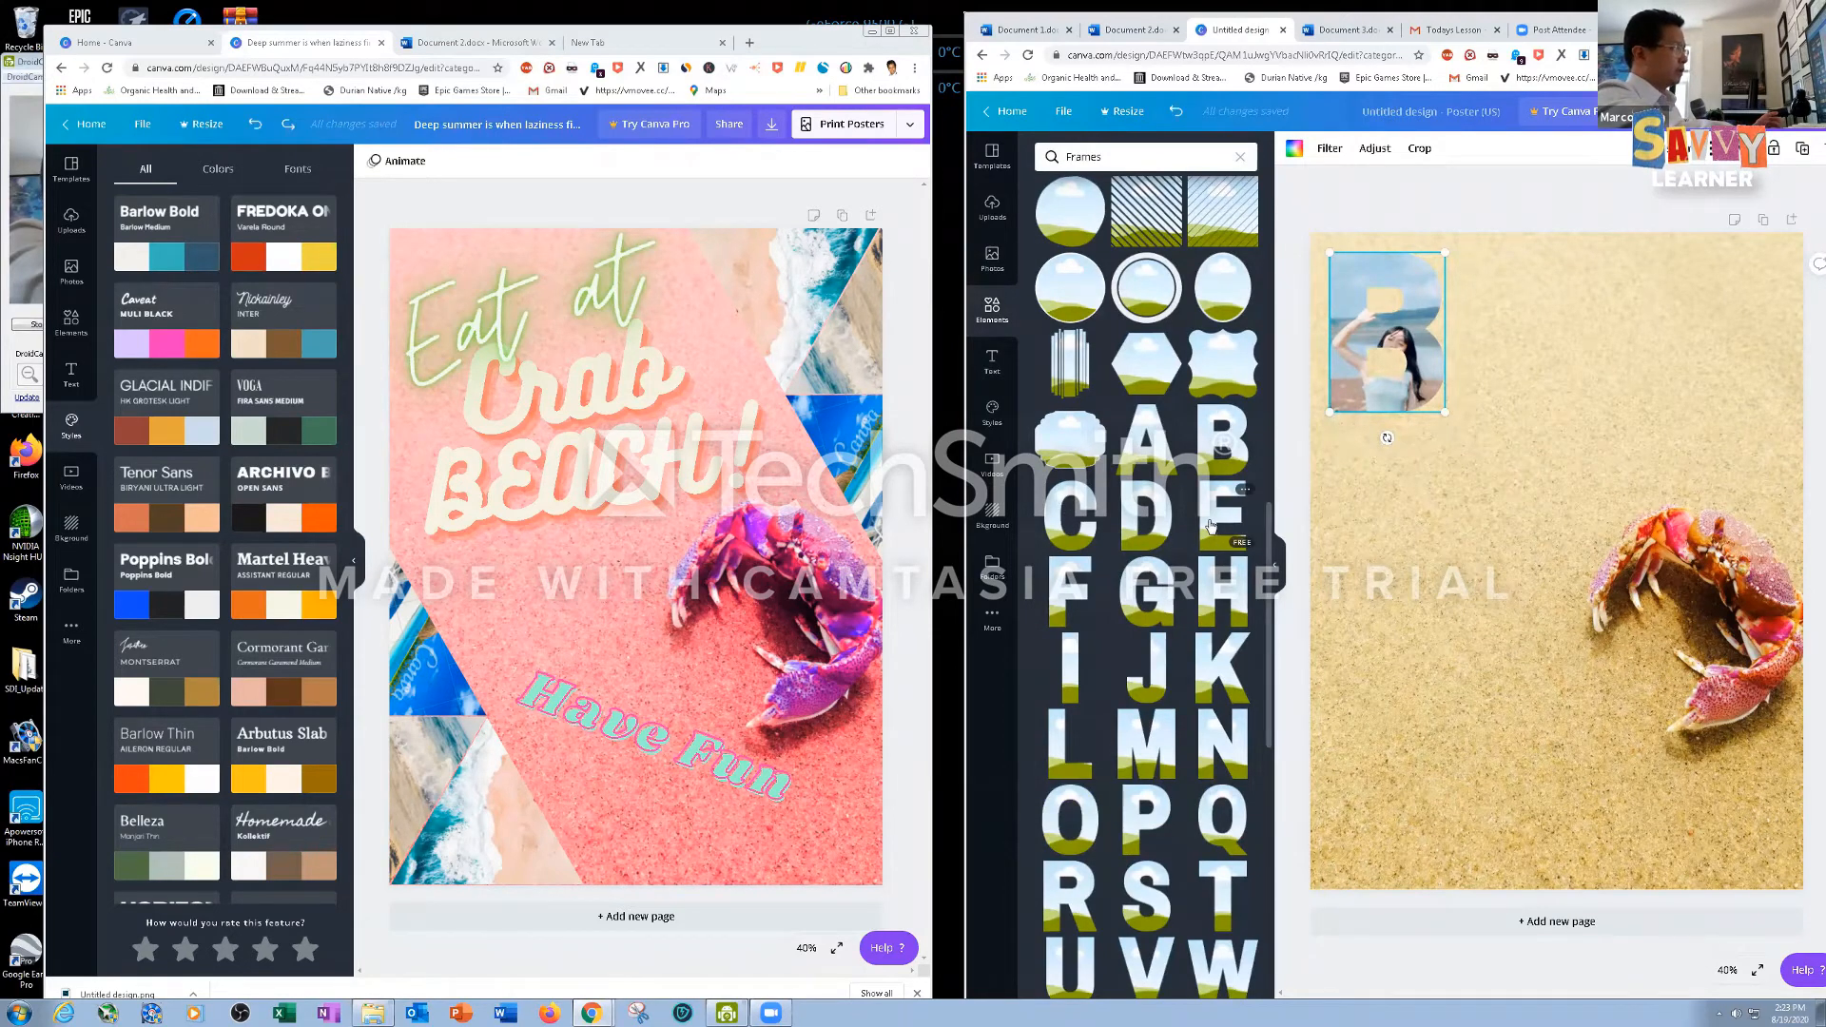
{"action": "left_click_drag", "start_coordinate": [1210, 526], "coordinate": [1479, 324]}
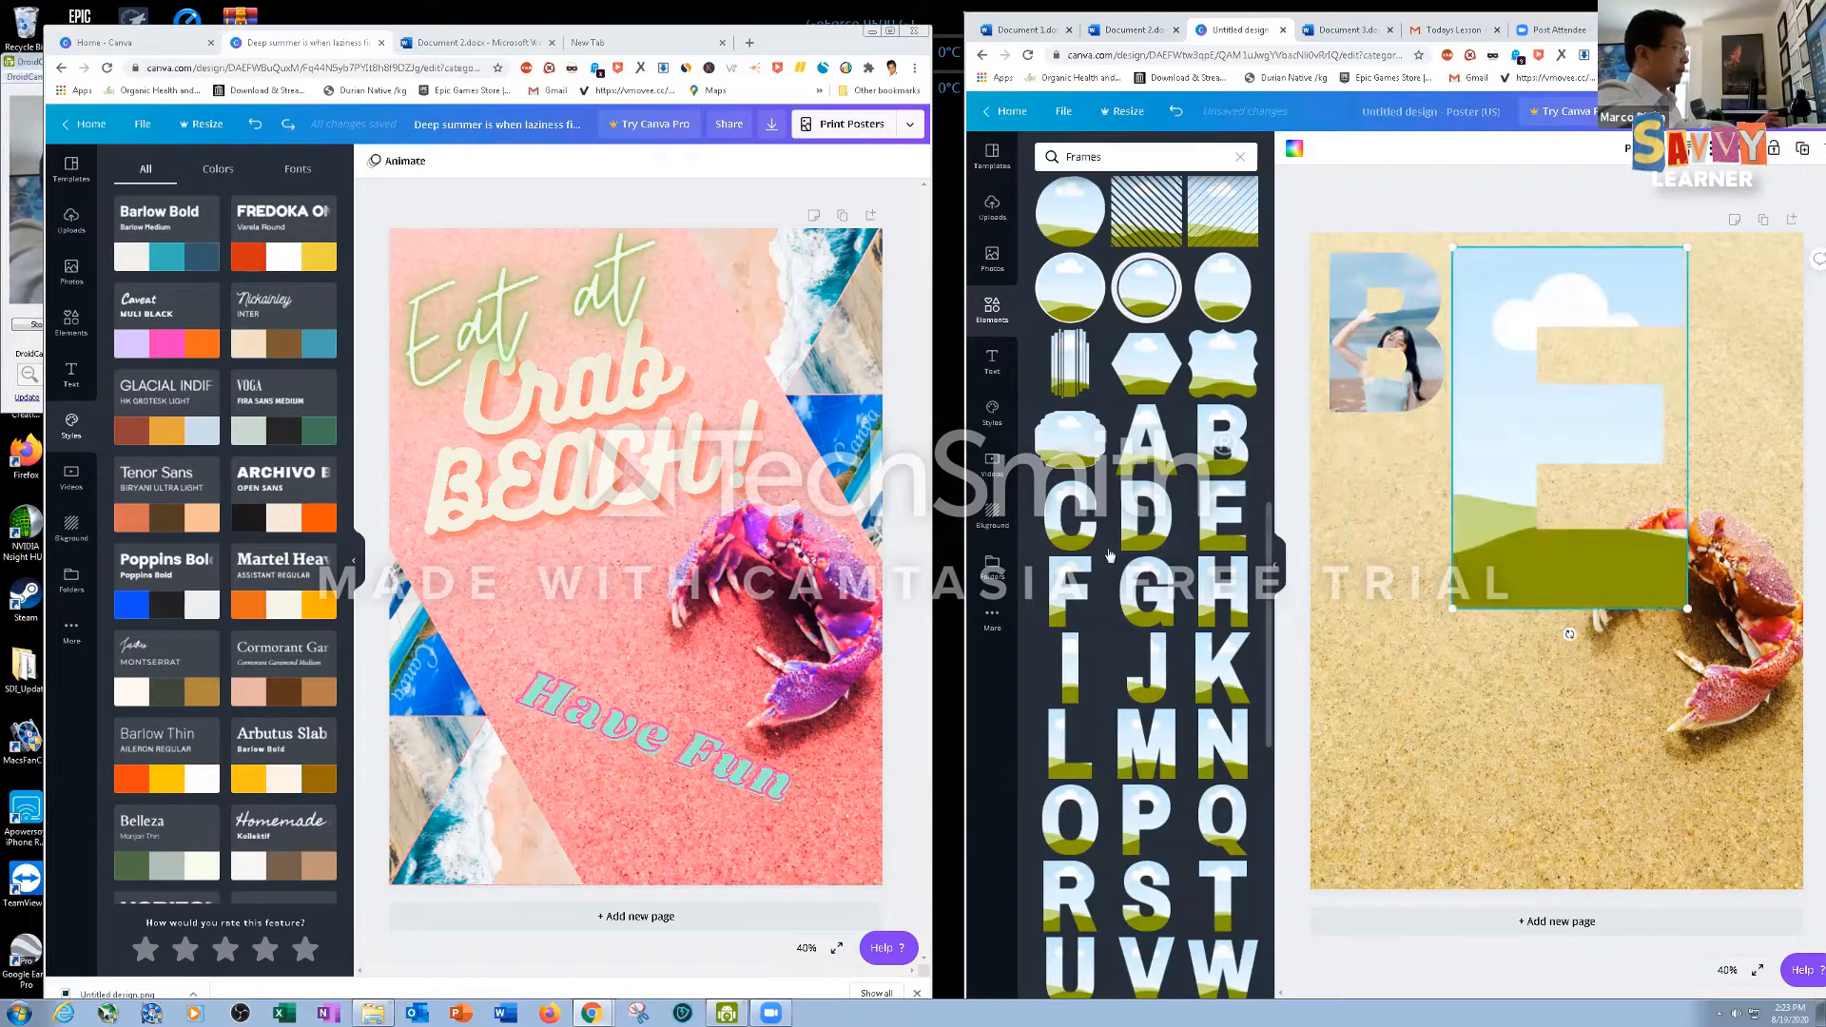
Search the photos for "beach", fill the E frame with the pale beach sunset photo, and shrink the letter to match the B's height
{"action": "left_click", "coordinate": [987, 271]}
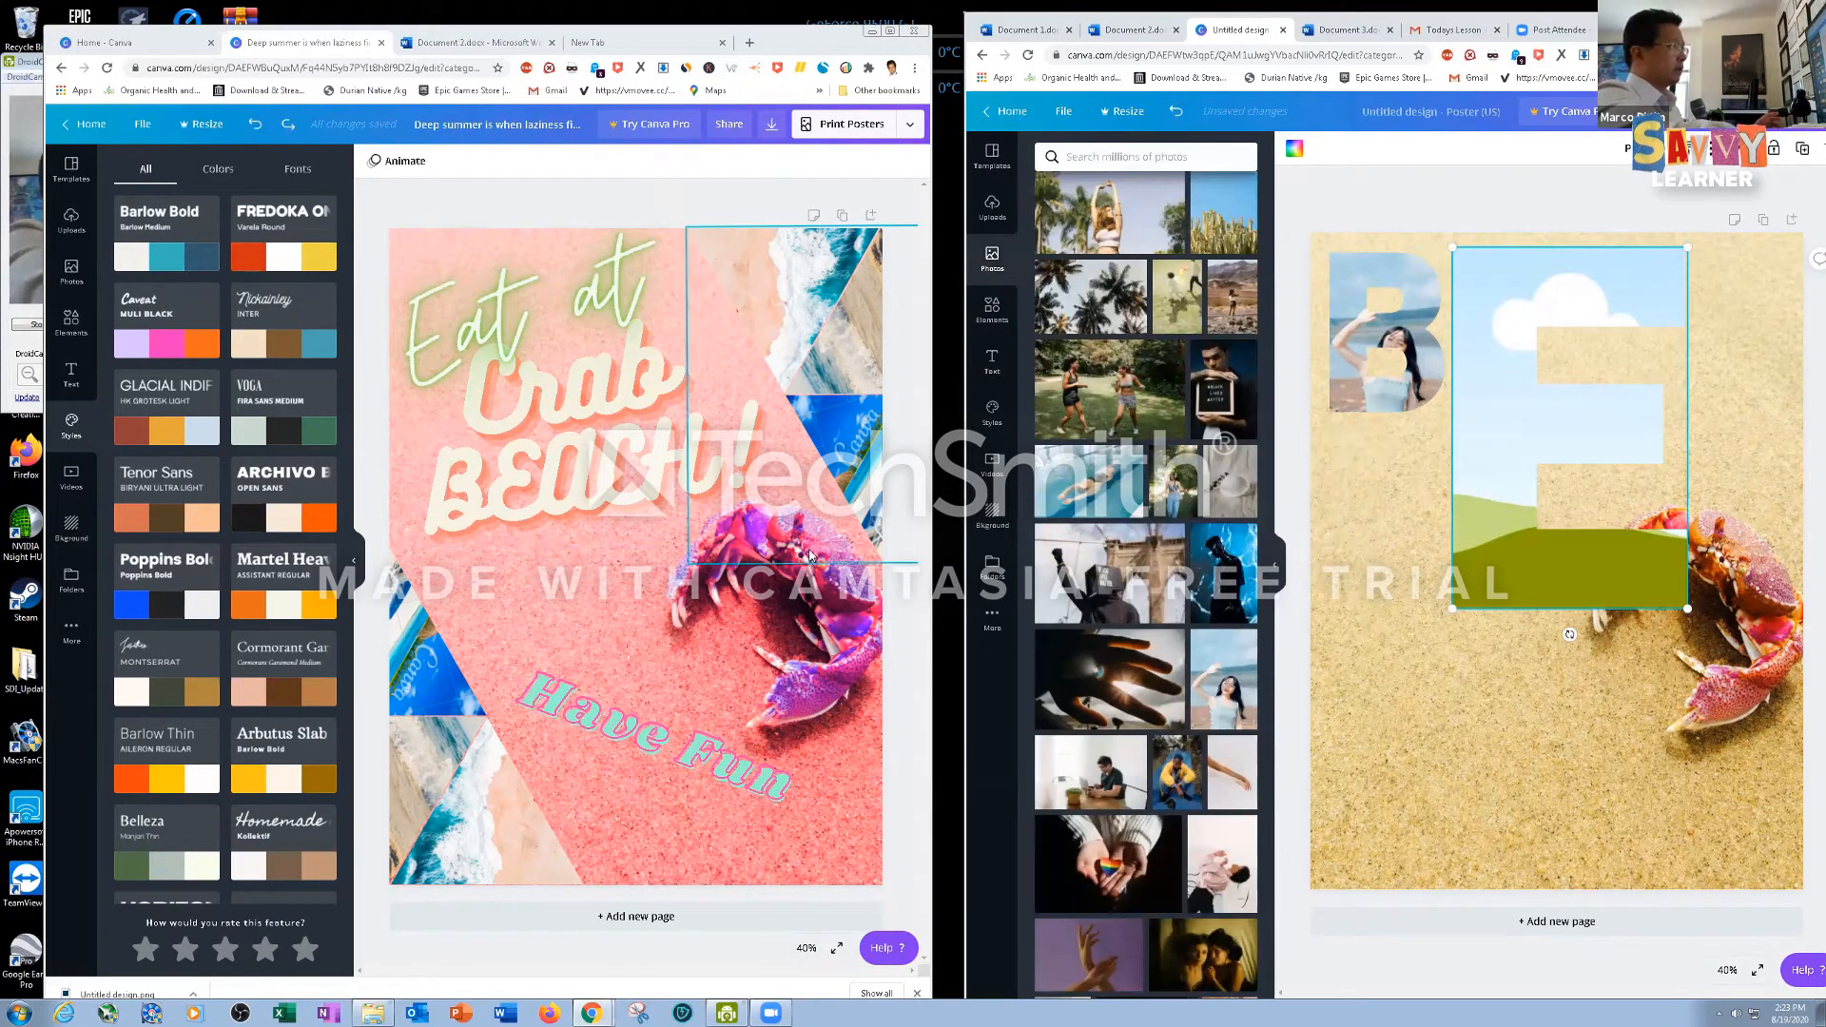
{"action": "left_click", "coordinate": [1121, 158]}
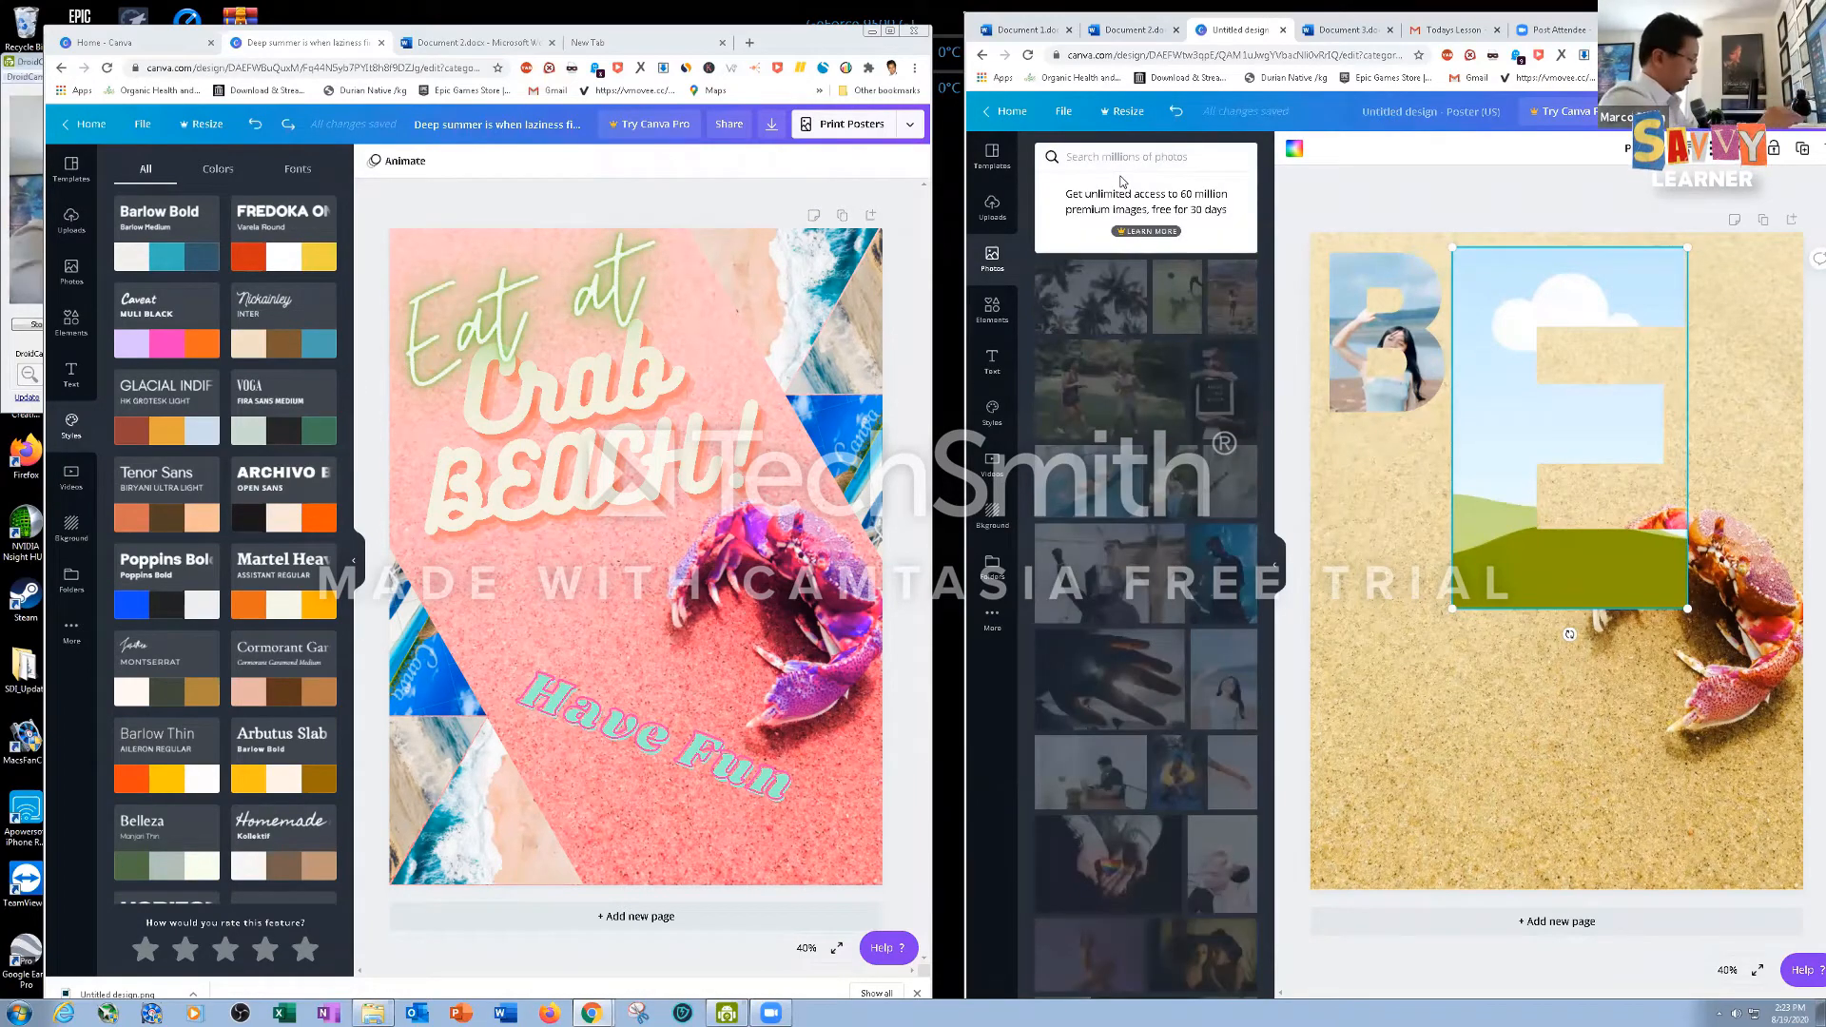
{"action": "type", "text": "beach"}
{"action": "key", "text": "Return"}
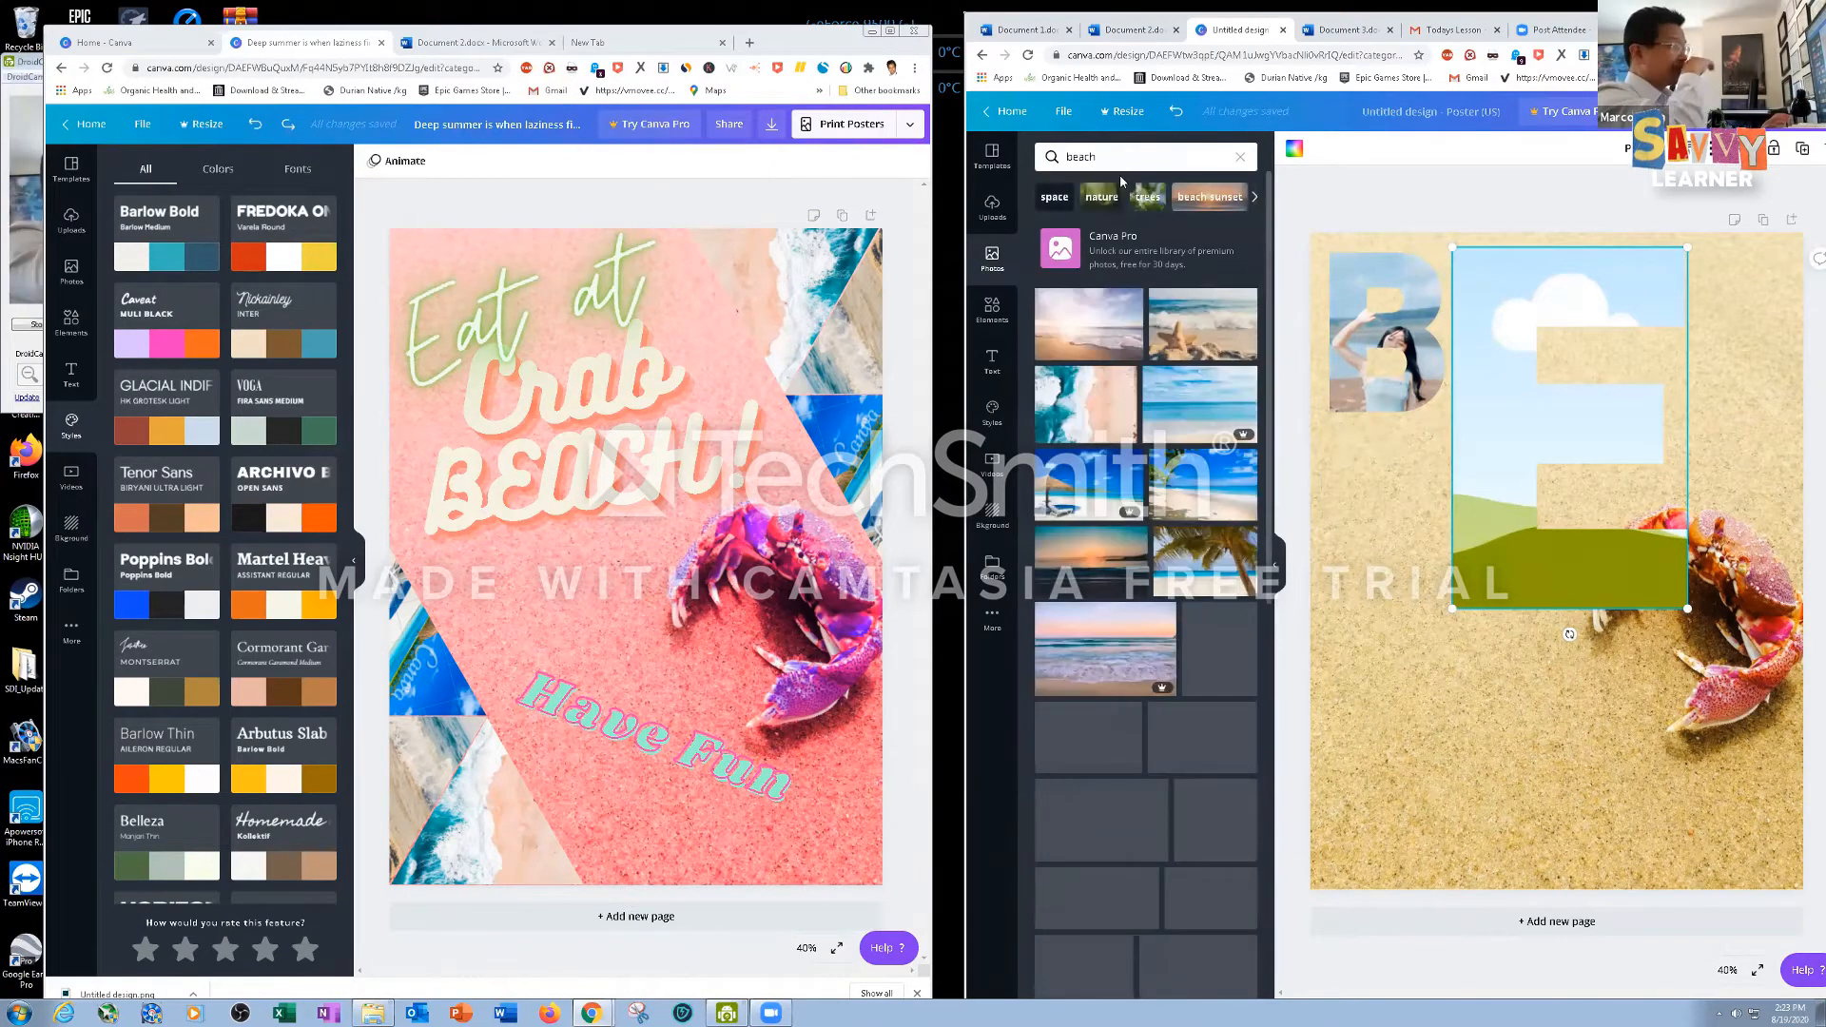
{"action": "left_click_drag", "start_coordinate": [1086, 323], "coordinate": [1481, 384]}
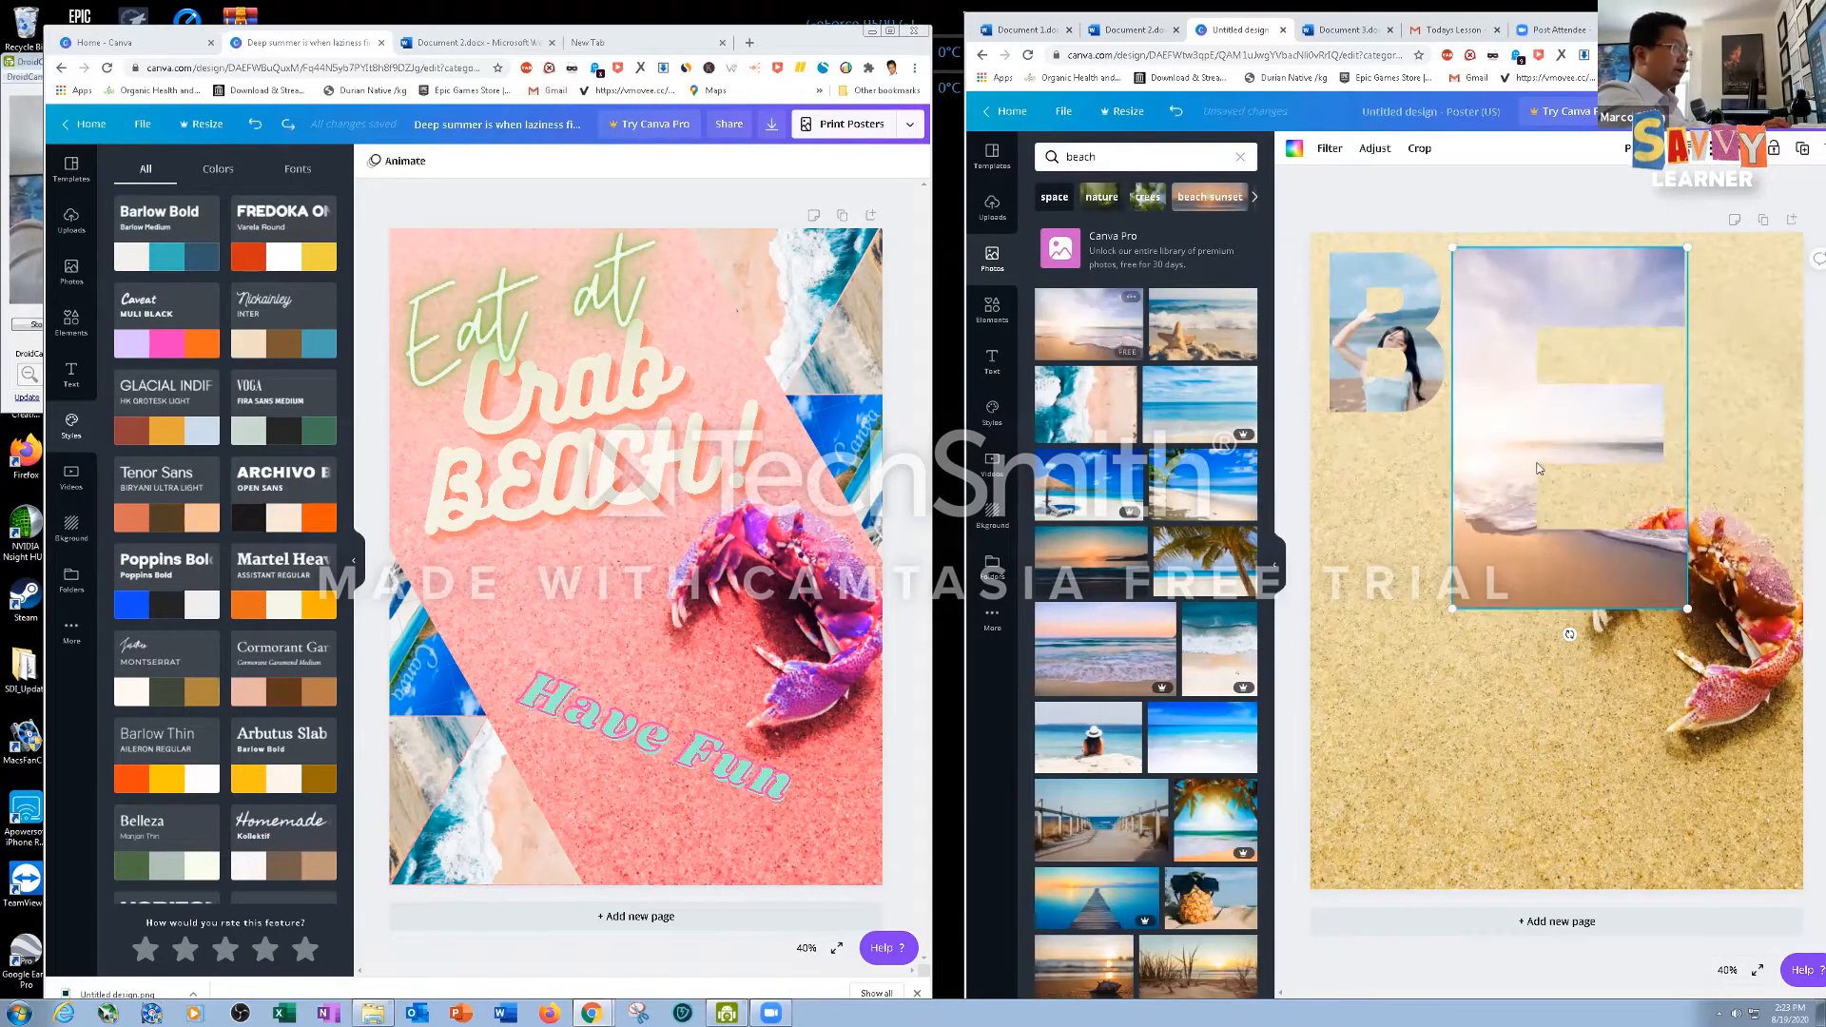
{"action": "left_click_drag", "start_coordinate": [1687, 608], "coordinate": [1547, 422]}
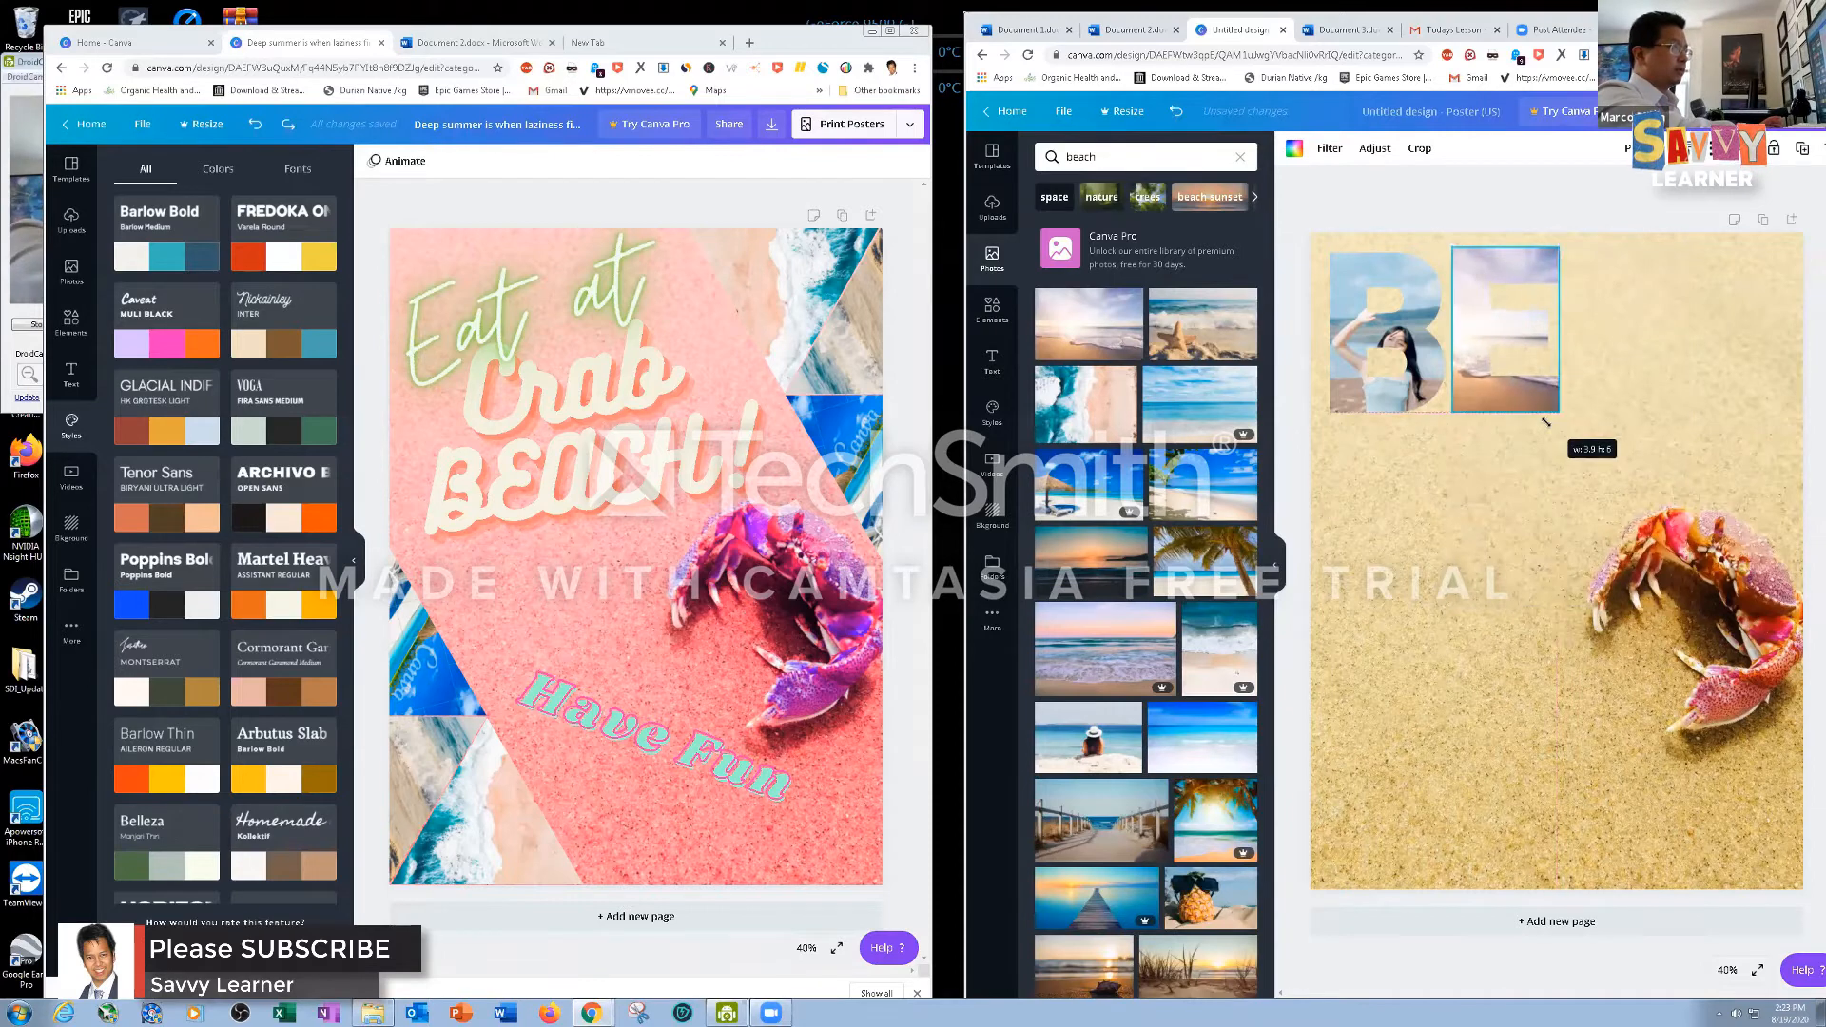
{"action": "left_click", "coordinate": [1472, 556]}
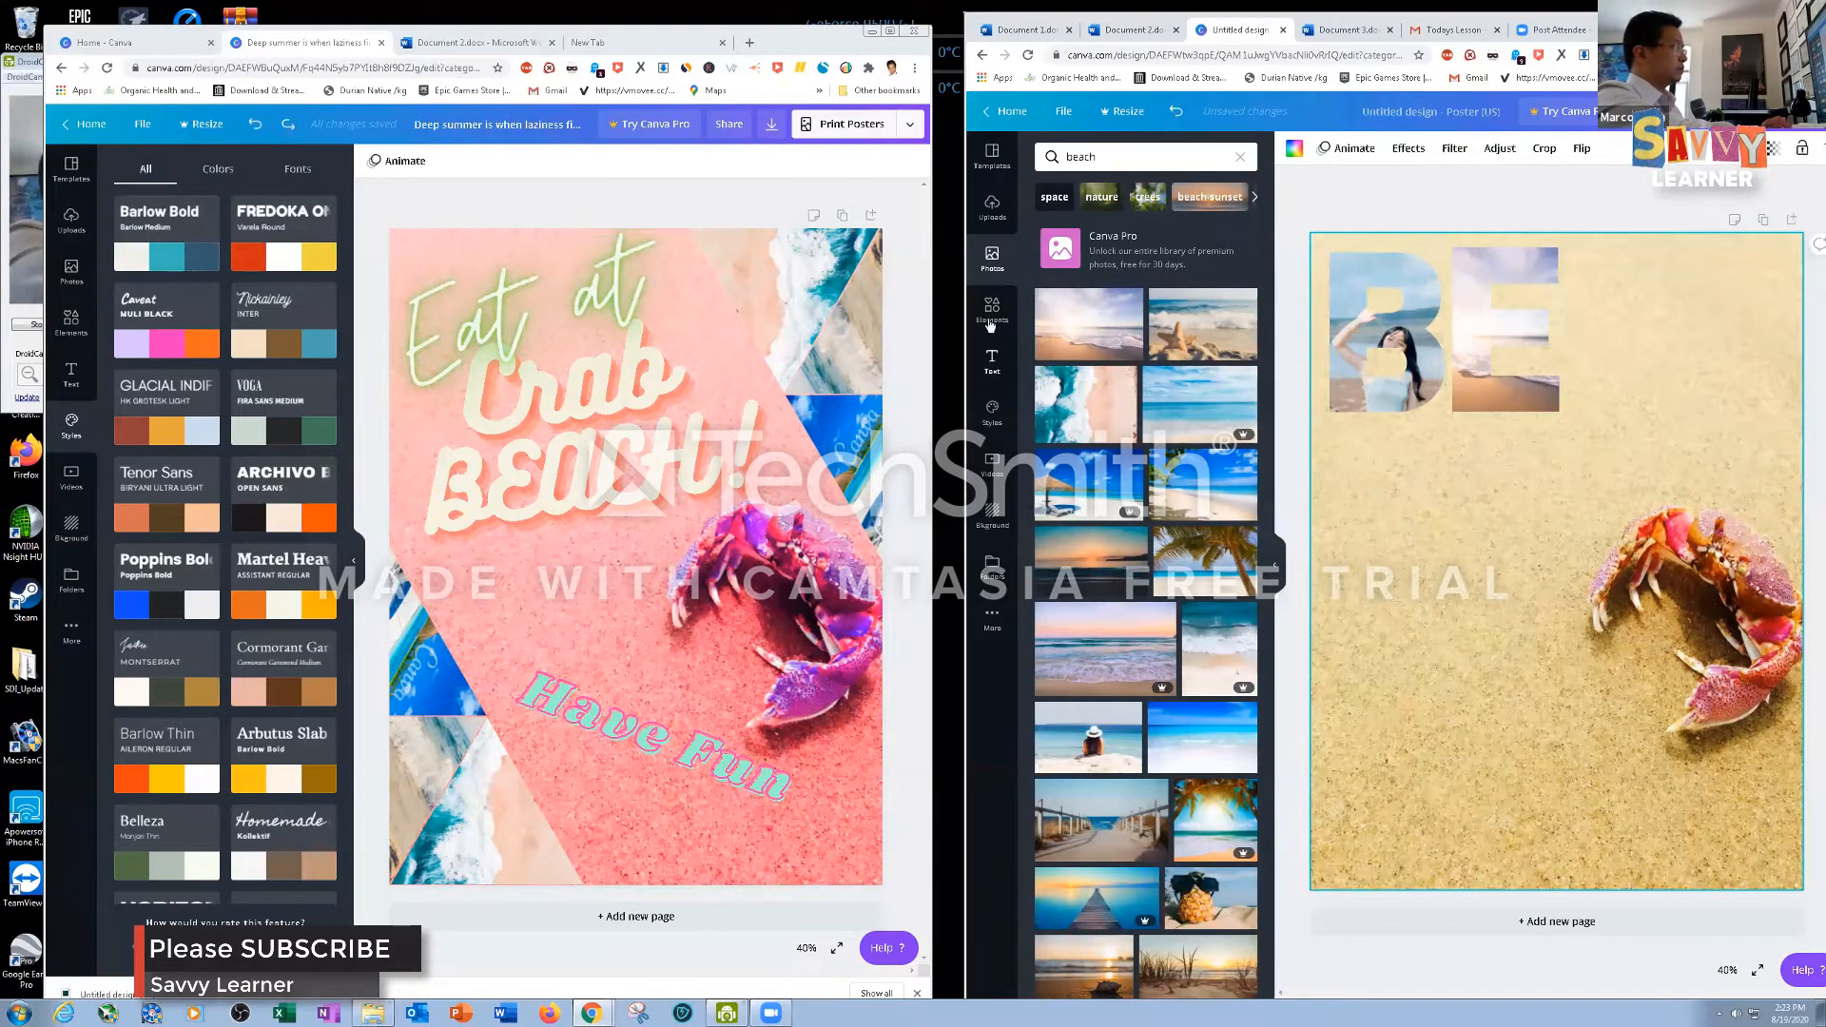
Place a letter A frame to the right of the E at the top of the poster
{"action": "left_click", "coordinate": [992, 361]}
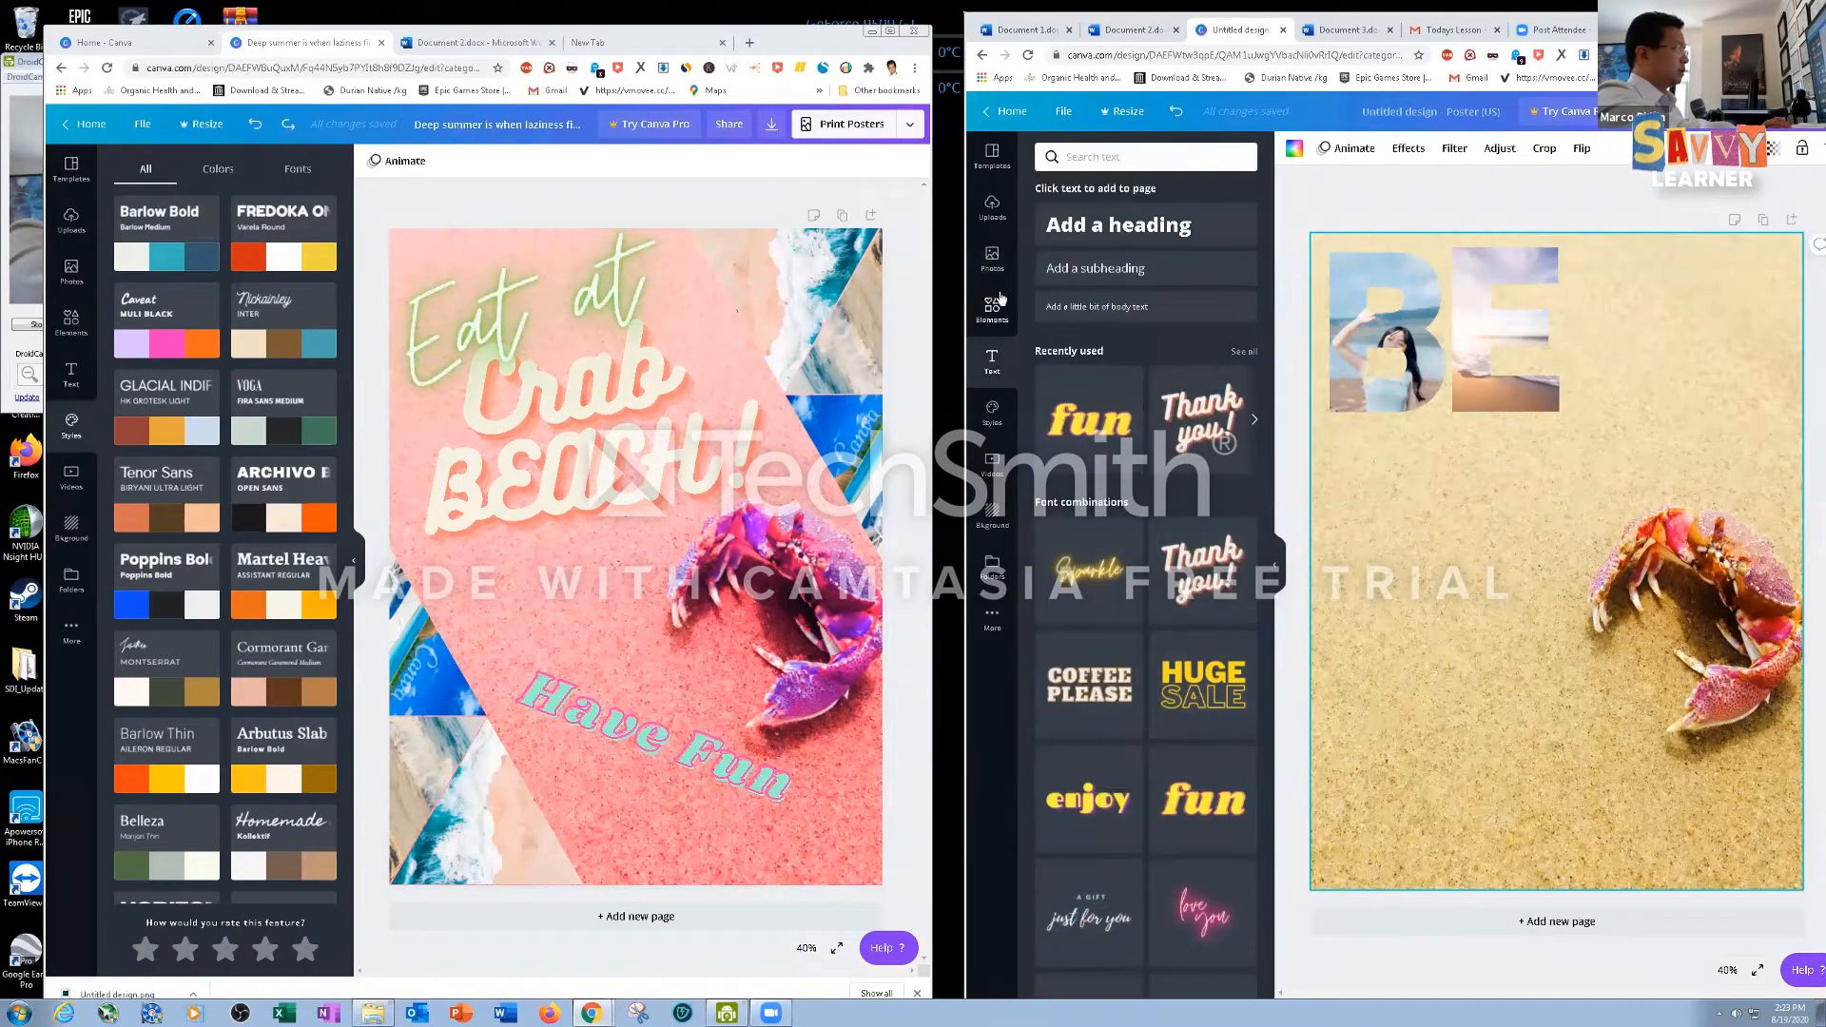
{"action": "left_click", "coordinate": [1001, 329]}
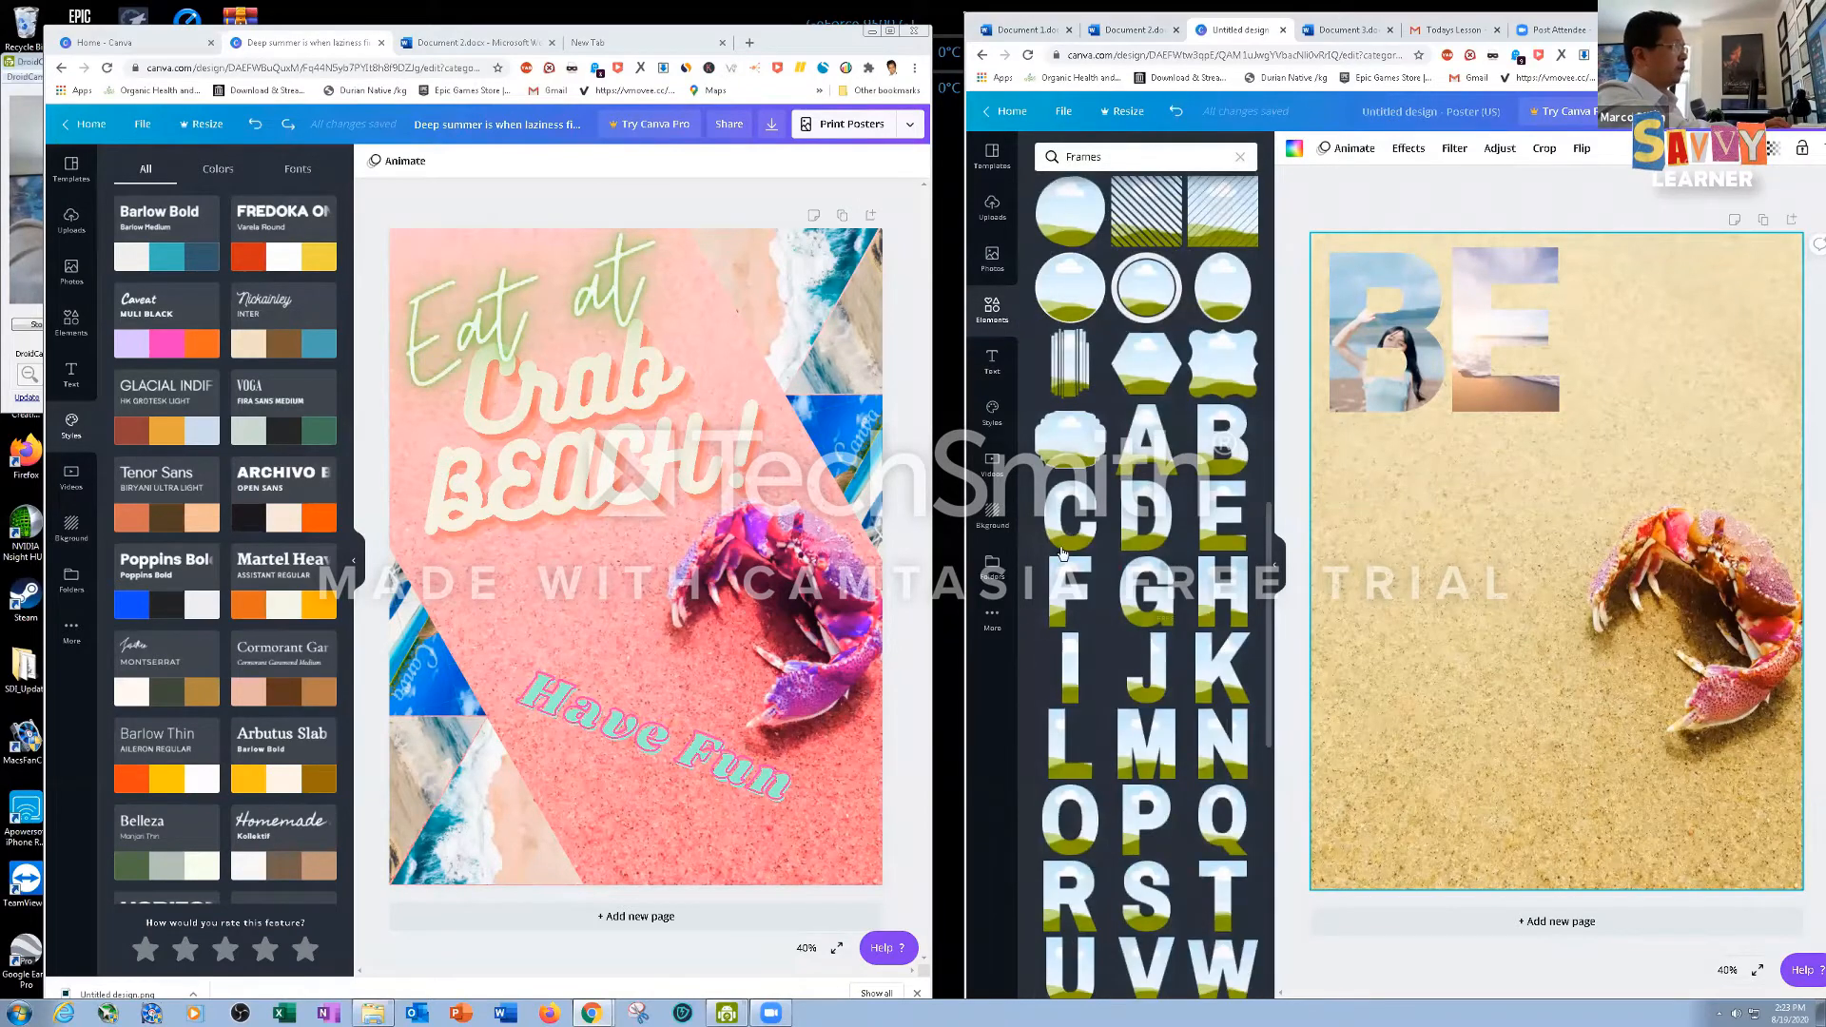
{"action": "left_click_drag", "start_coordinate": [1268, 552], "coordinate": [1272, 169]}
{"action": "left_click_drag", "start_coordinate": [1272, 239], "coordinate": [1269, 572]}
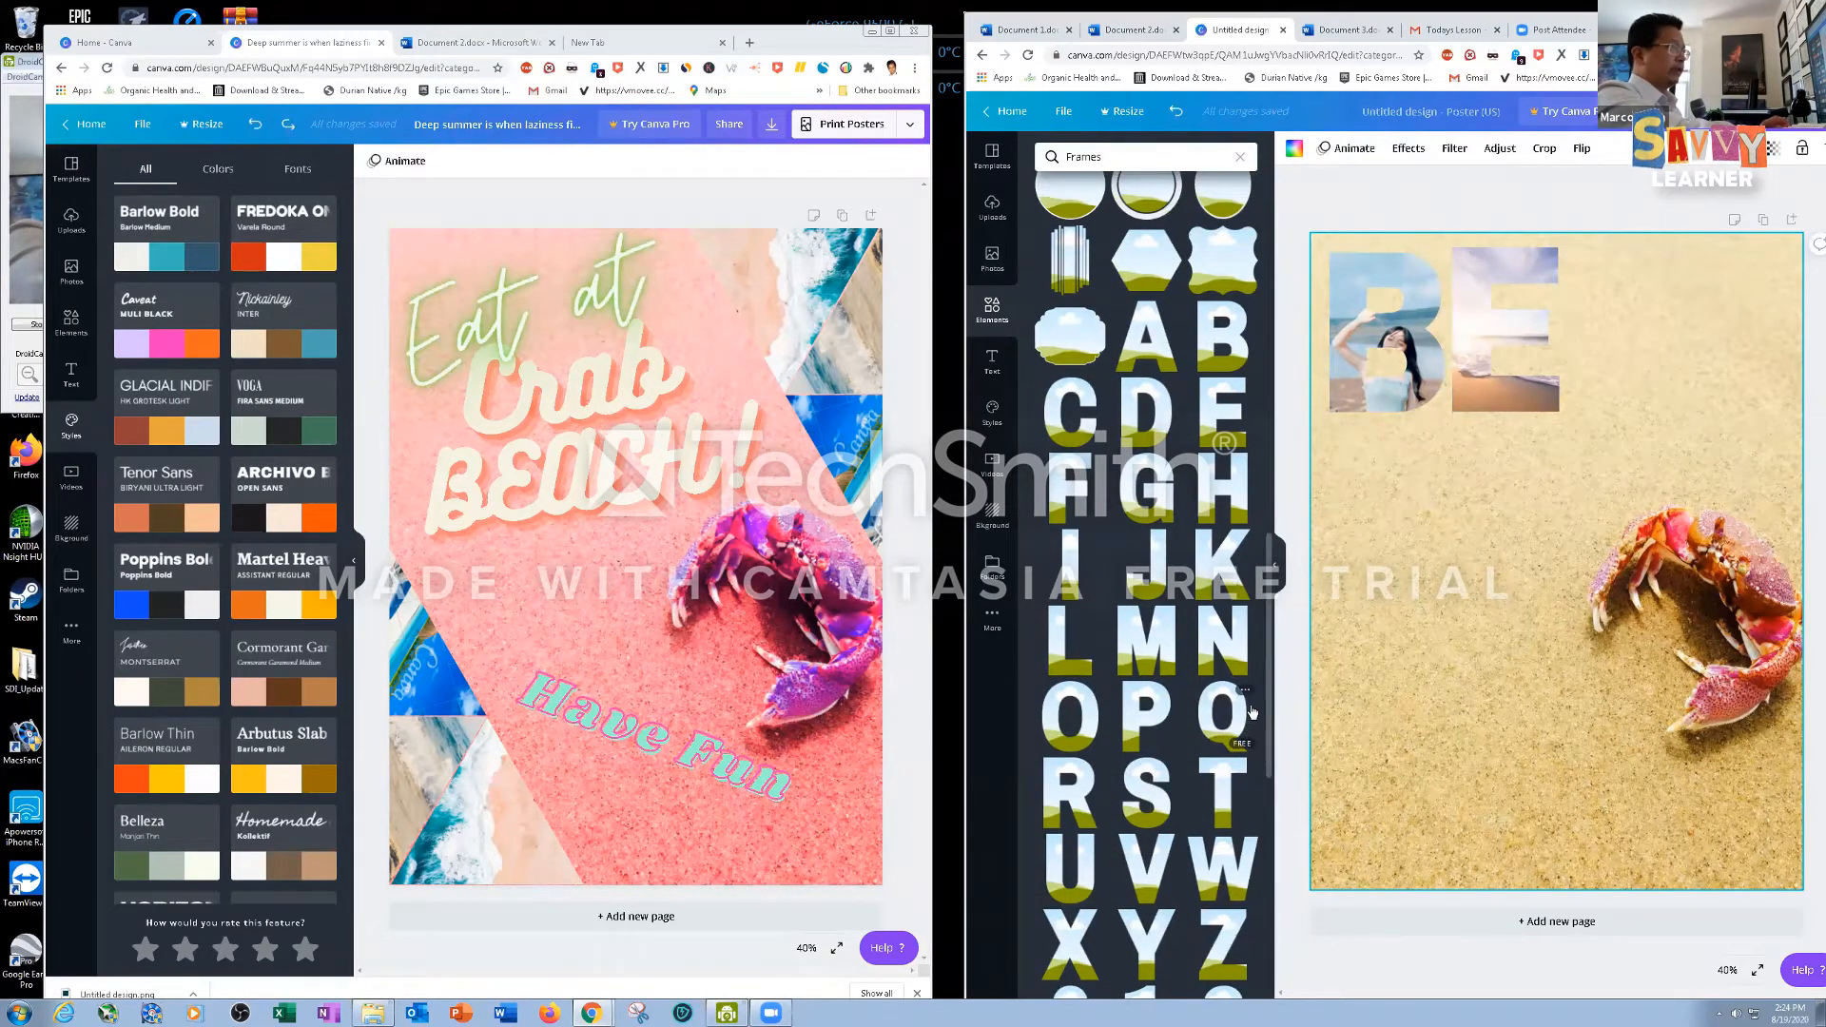
{"action": "left_click_drag", "start_coordinate": [1564, 316], "coordinate": [1564, 317]}
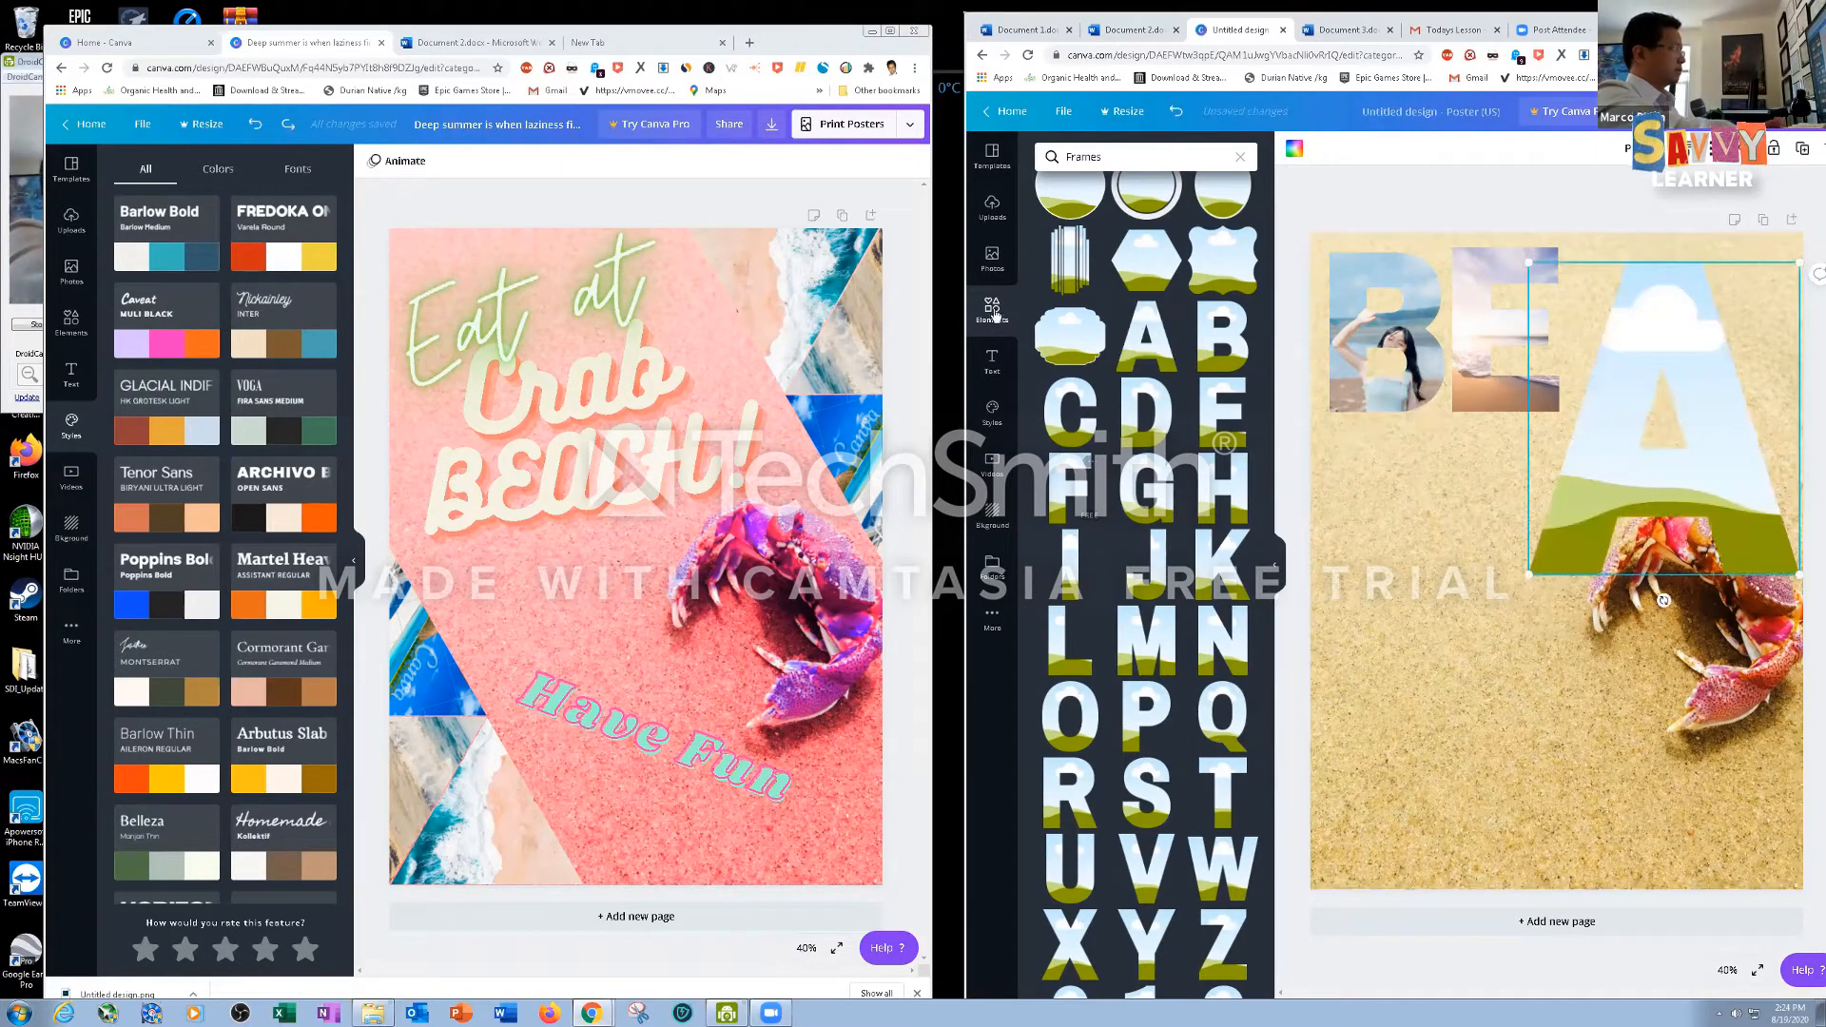
Fill the letter A frame with the light blue shoreline photo from the beach results and view its watermark removal offer
{"action": "left_click", "coordinate": [992, 257]}
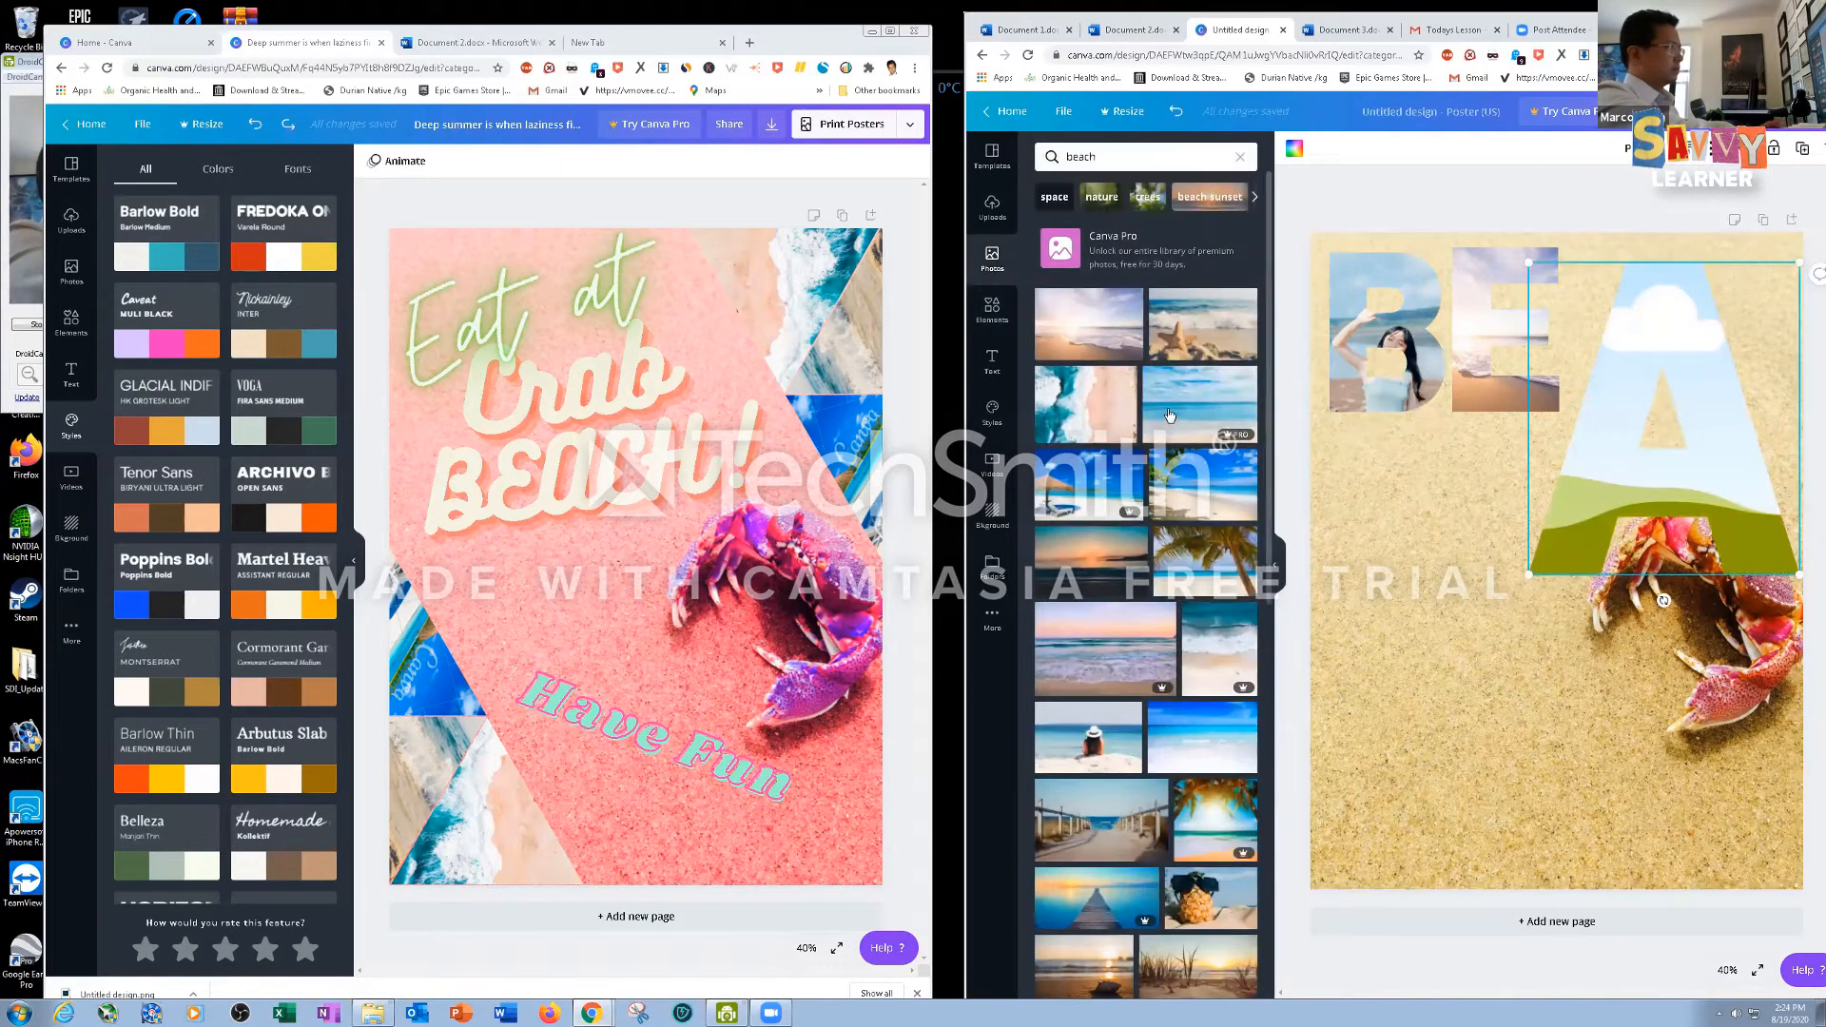
{"action": "left_click_drag", "start_coordinate": [1170, 416], "coordinate": [1616, 494]}
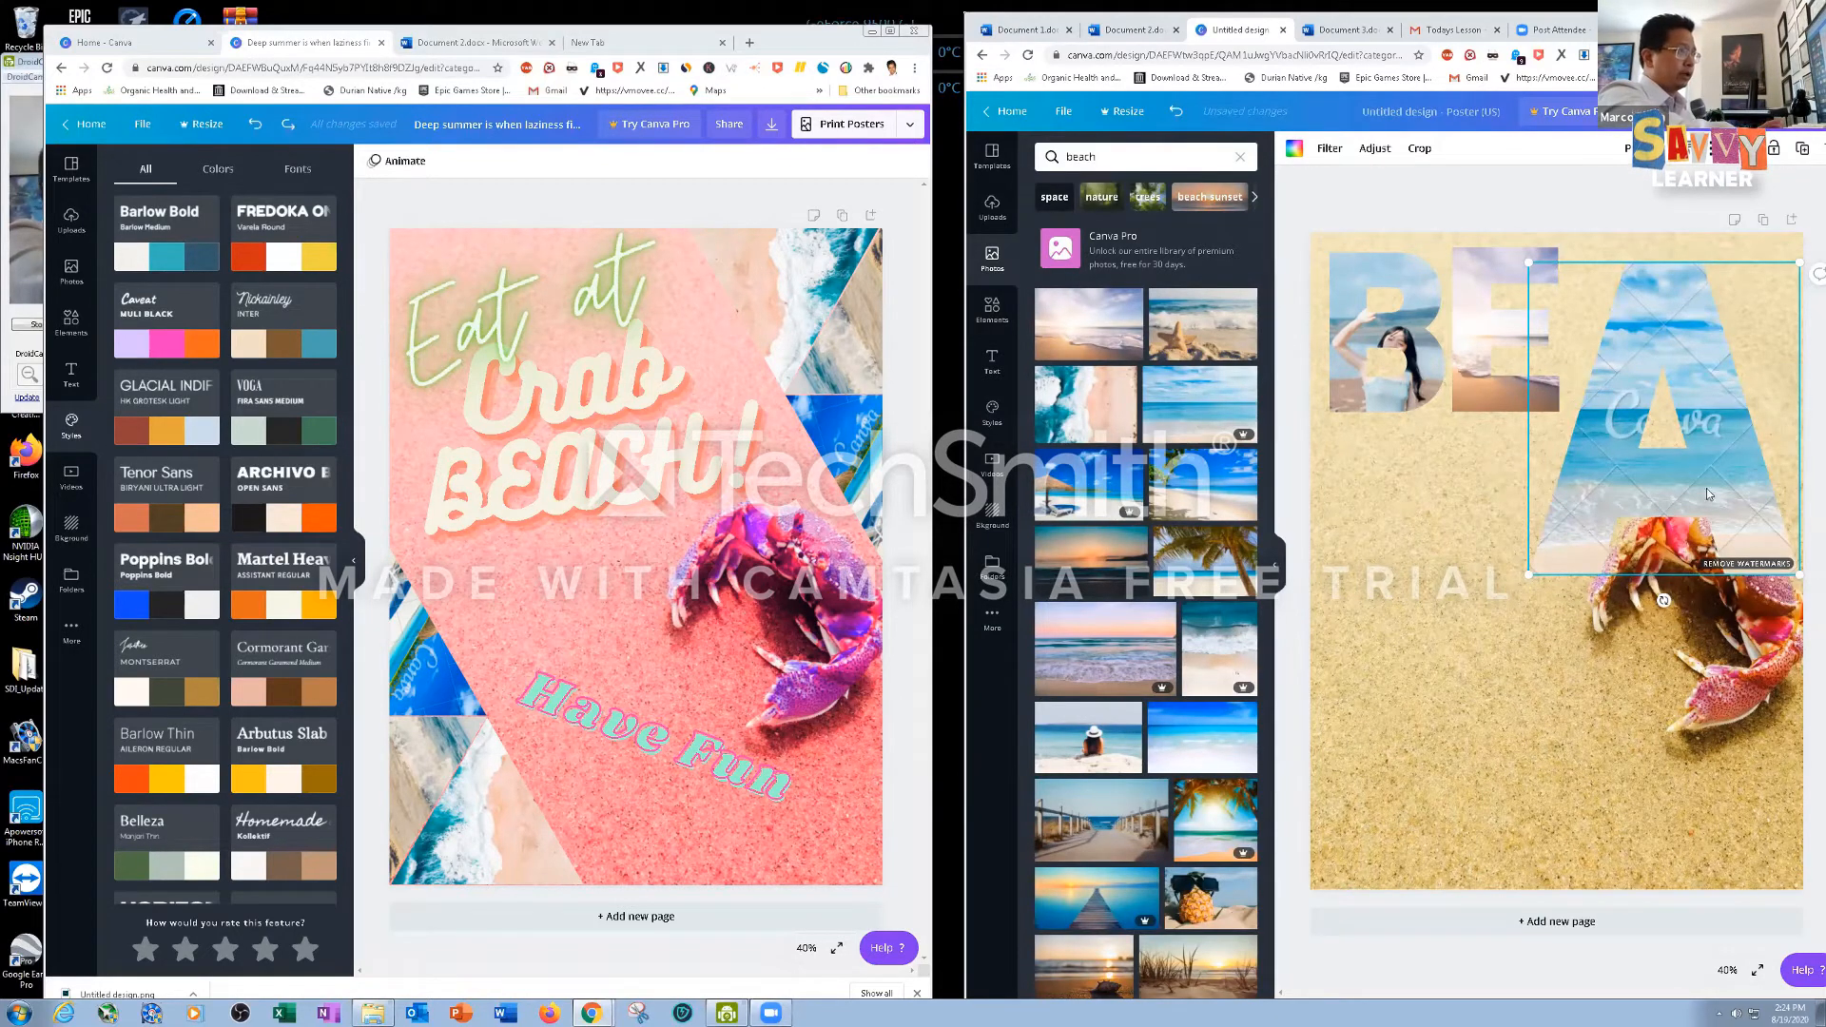
{"action": "left_click", "coordinate": [1753, 564]}
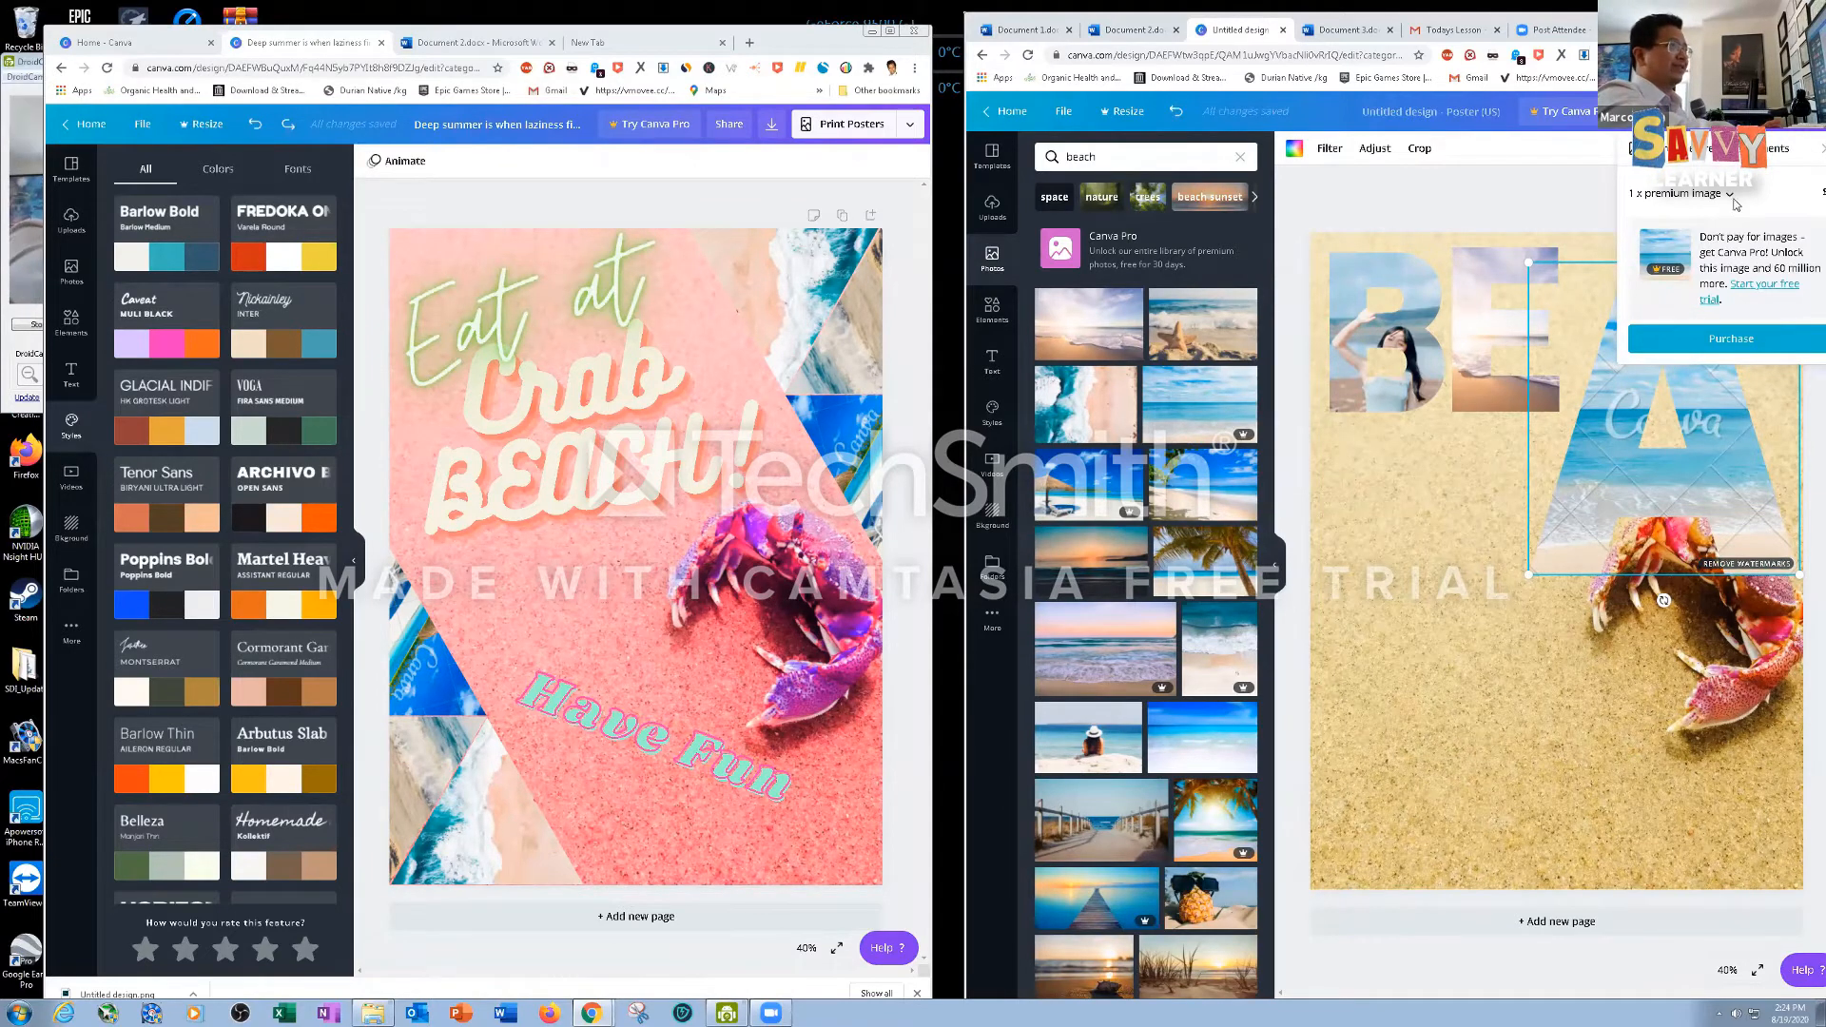
{"action": "left_click", "coordinate": [1455, 512]}
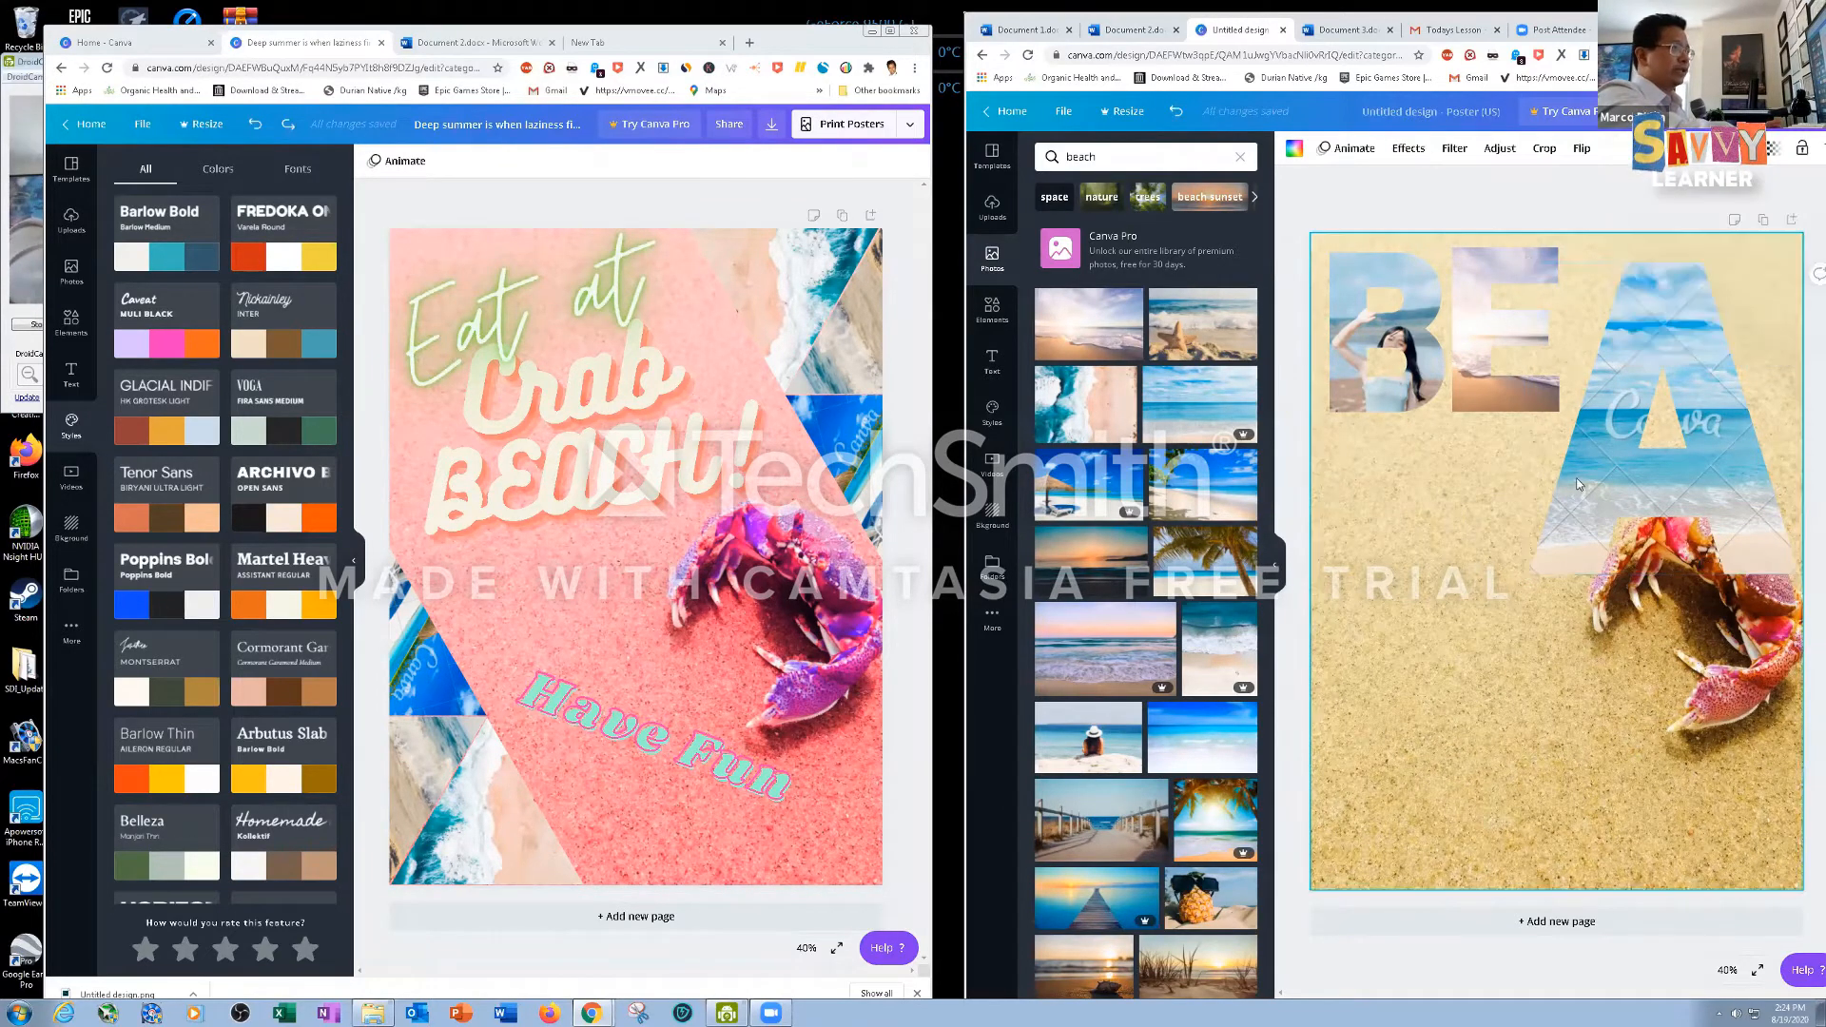
Shrink the letter A to the height of the E and align it directly beside the E
{"action": "left_click", "coordinate": [1774, 541]}
{"action": "left_click_drag", "start_coordinate": [1712, 441], "coordinate": [1674, 428]}
{"action": "left_click_drag", "start_coordinate": [1661, 345], "coordinate": [1660, 356]}
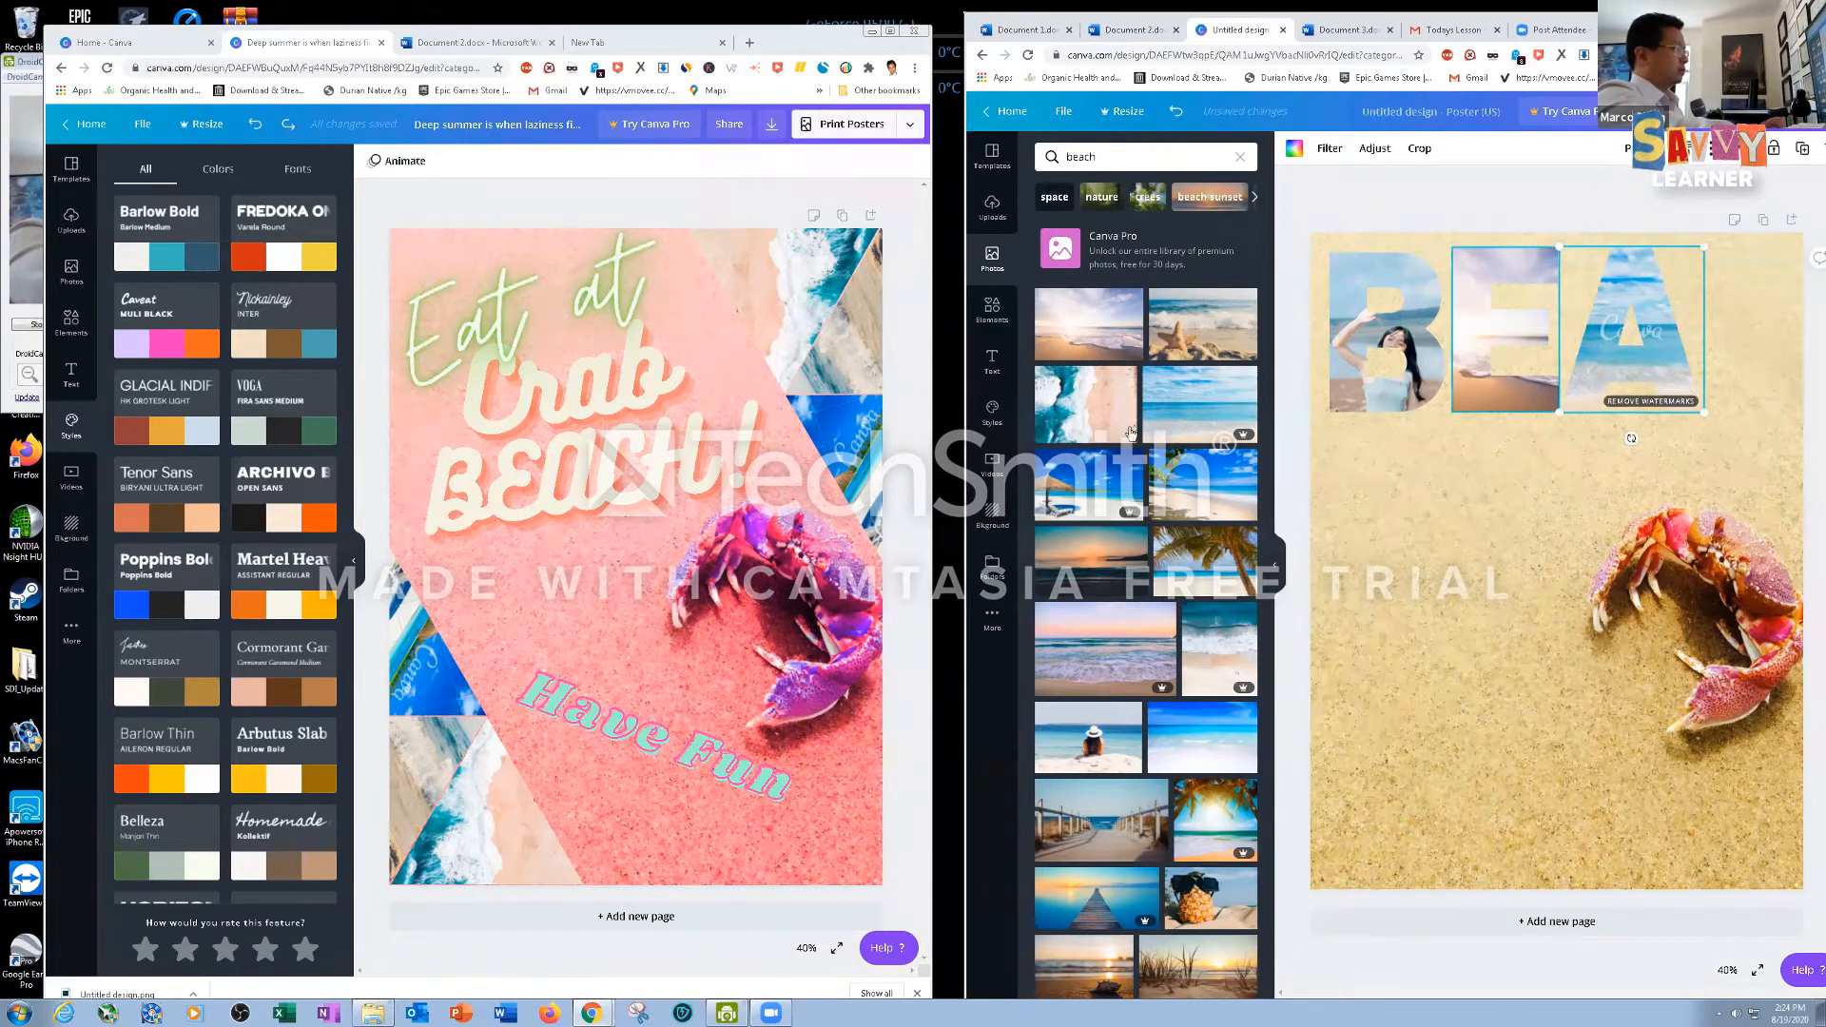
Place a letter C frame on the poster below the BEA row
{"action": "left_click", "coordinate": [1469, 334]}
{"action": "left_click", "coordinate": [989, 312]}
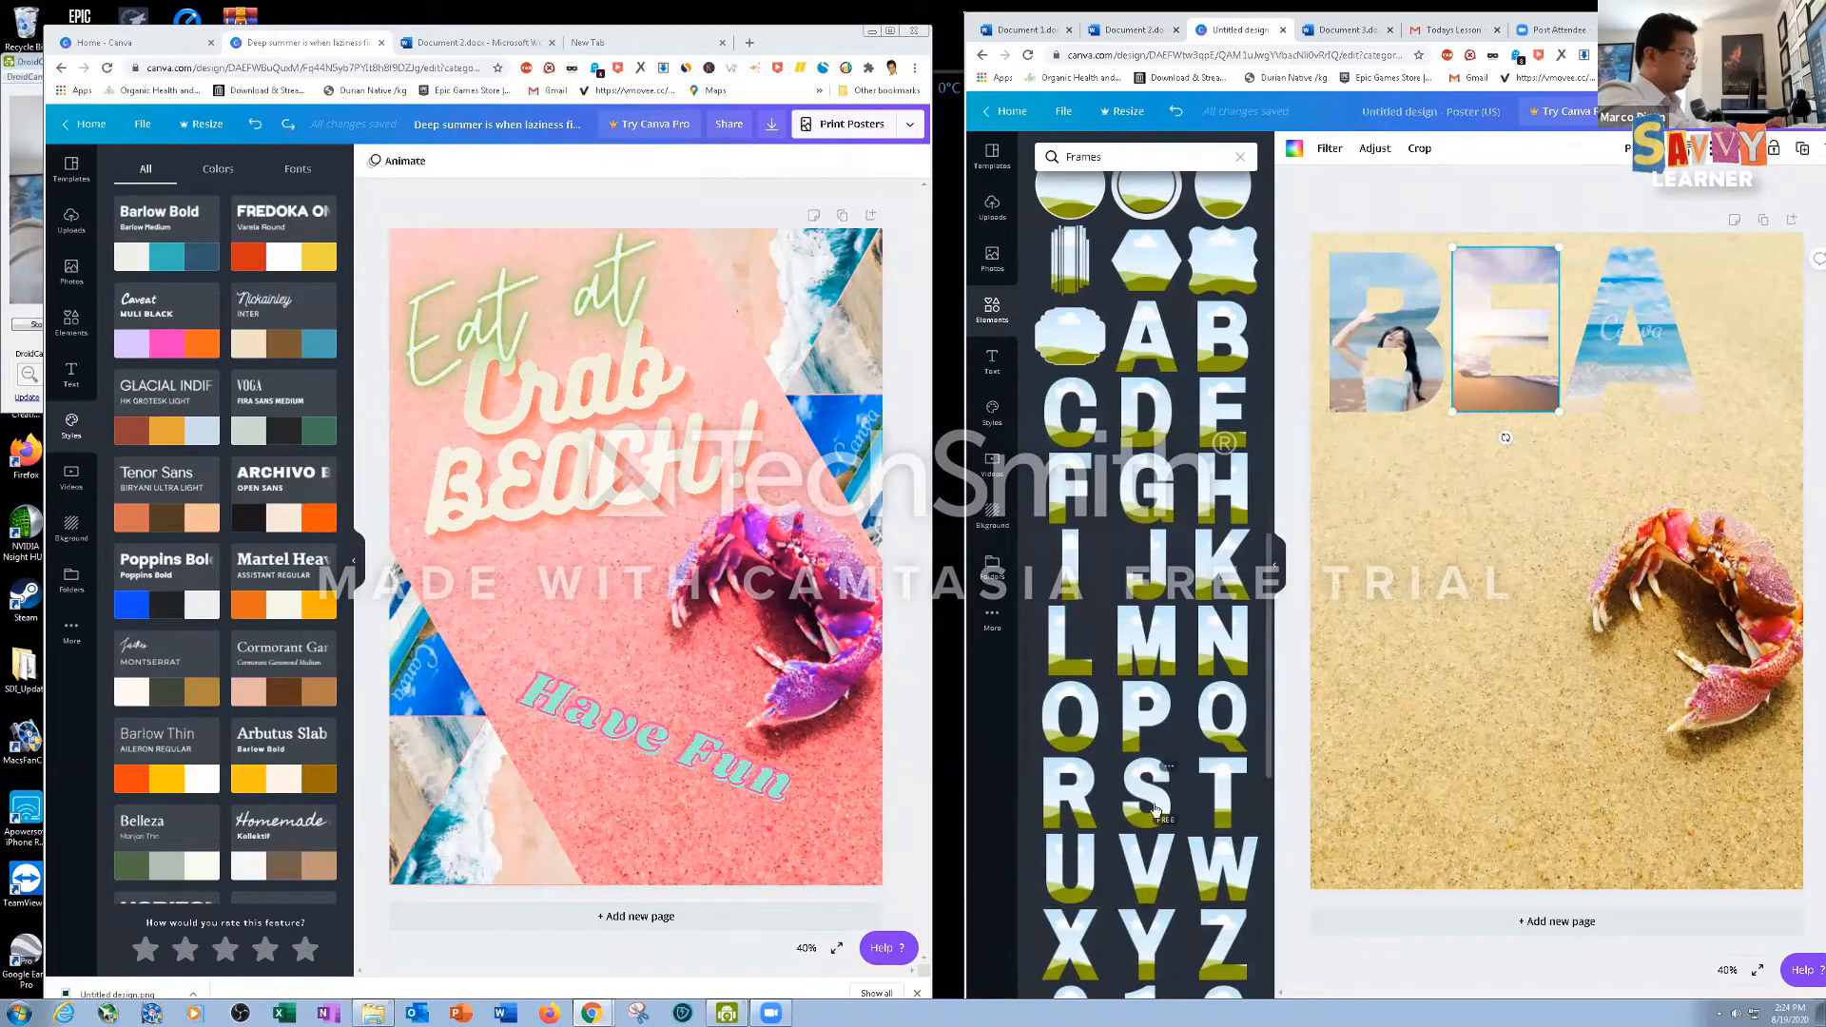
{"action": "left_click_drag", "start_coordinate": [1178, 433], "coordinate": [1395, 477]}
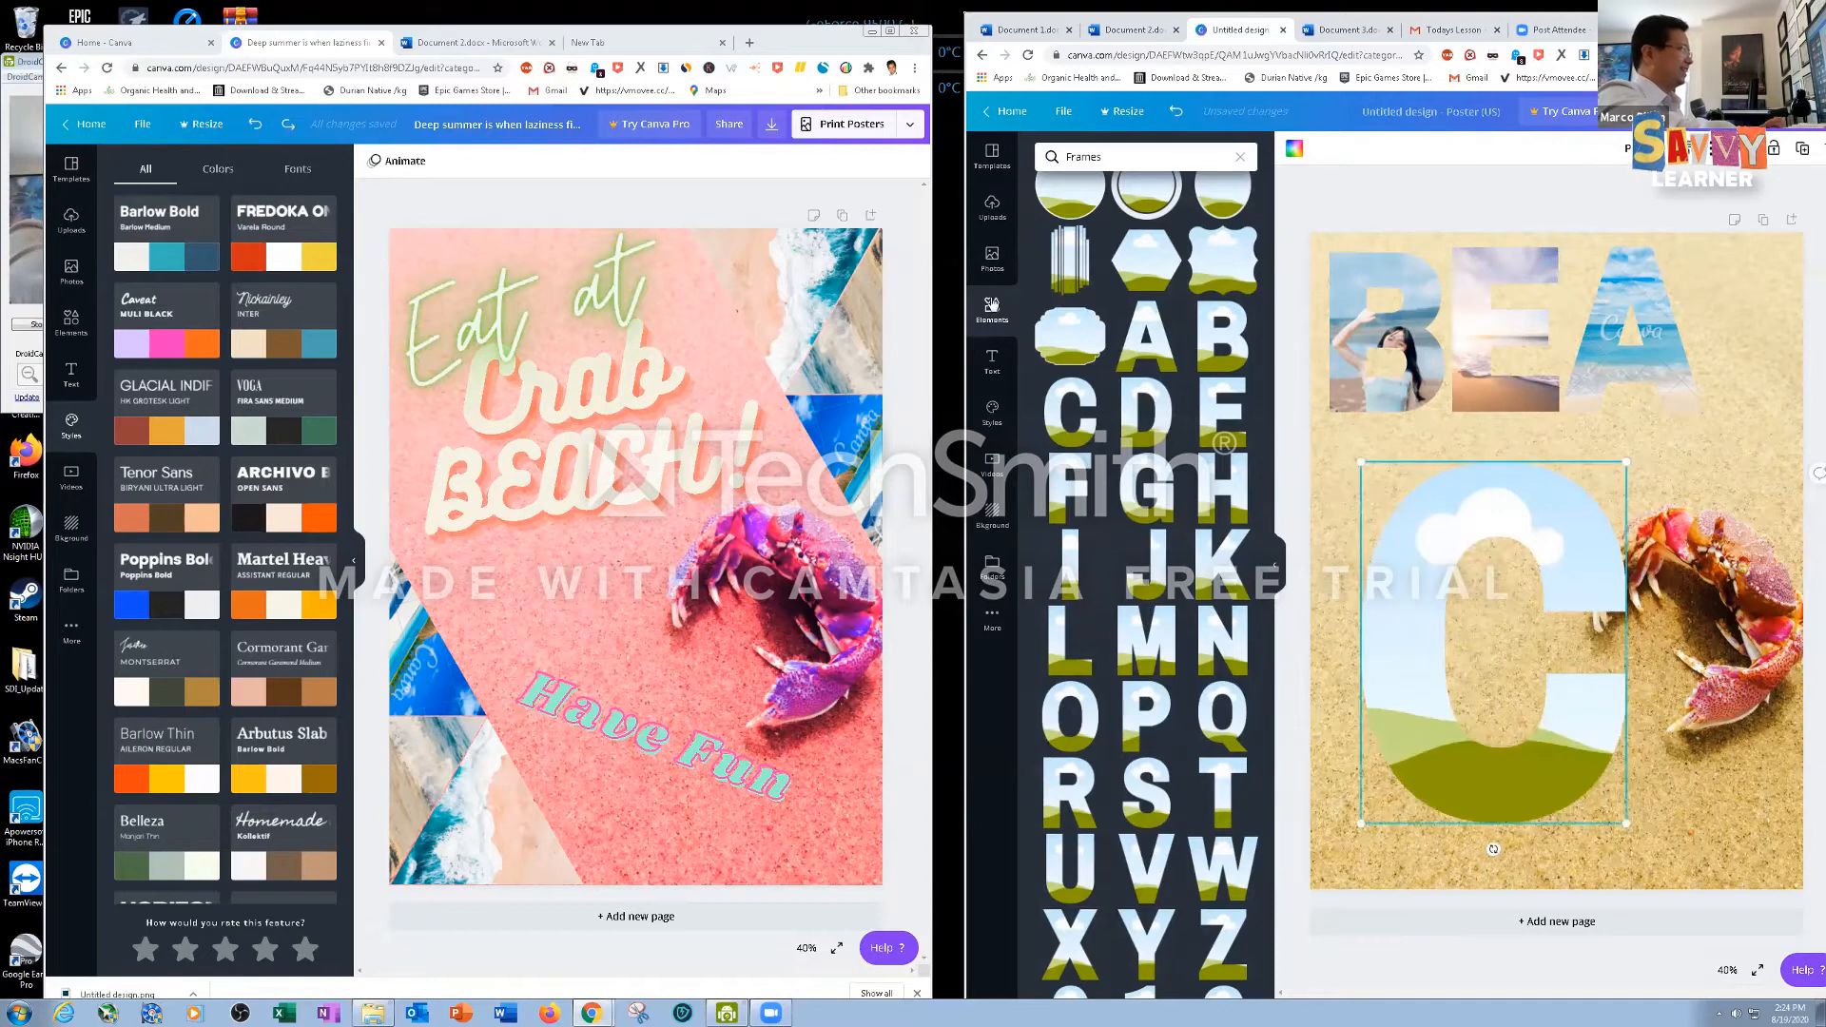
Fill the letter C frame with the tropical beach photo with the deep blue sky and shrink it to a small letter
{"action": "left_click", "coordinate": [992, 260]}
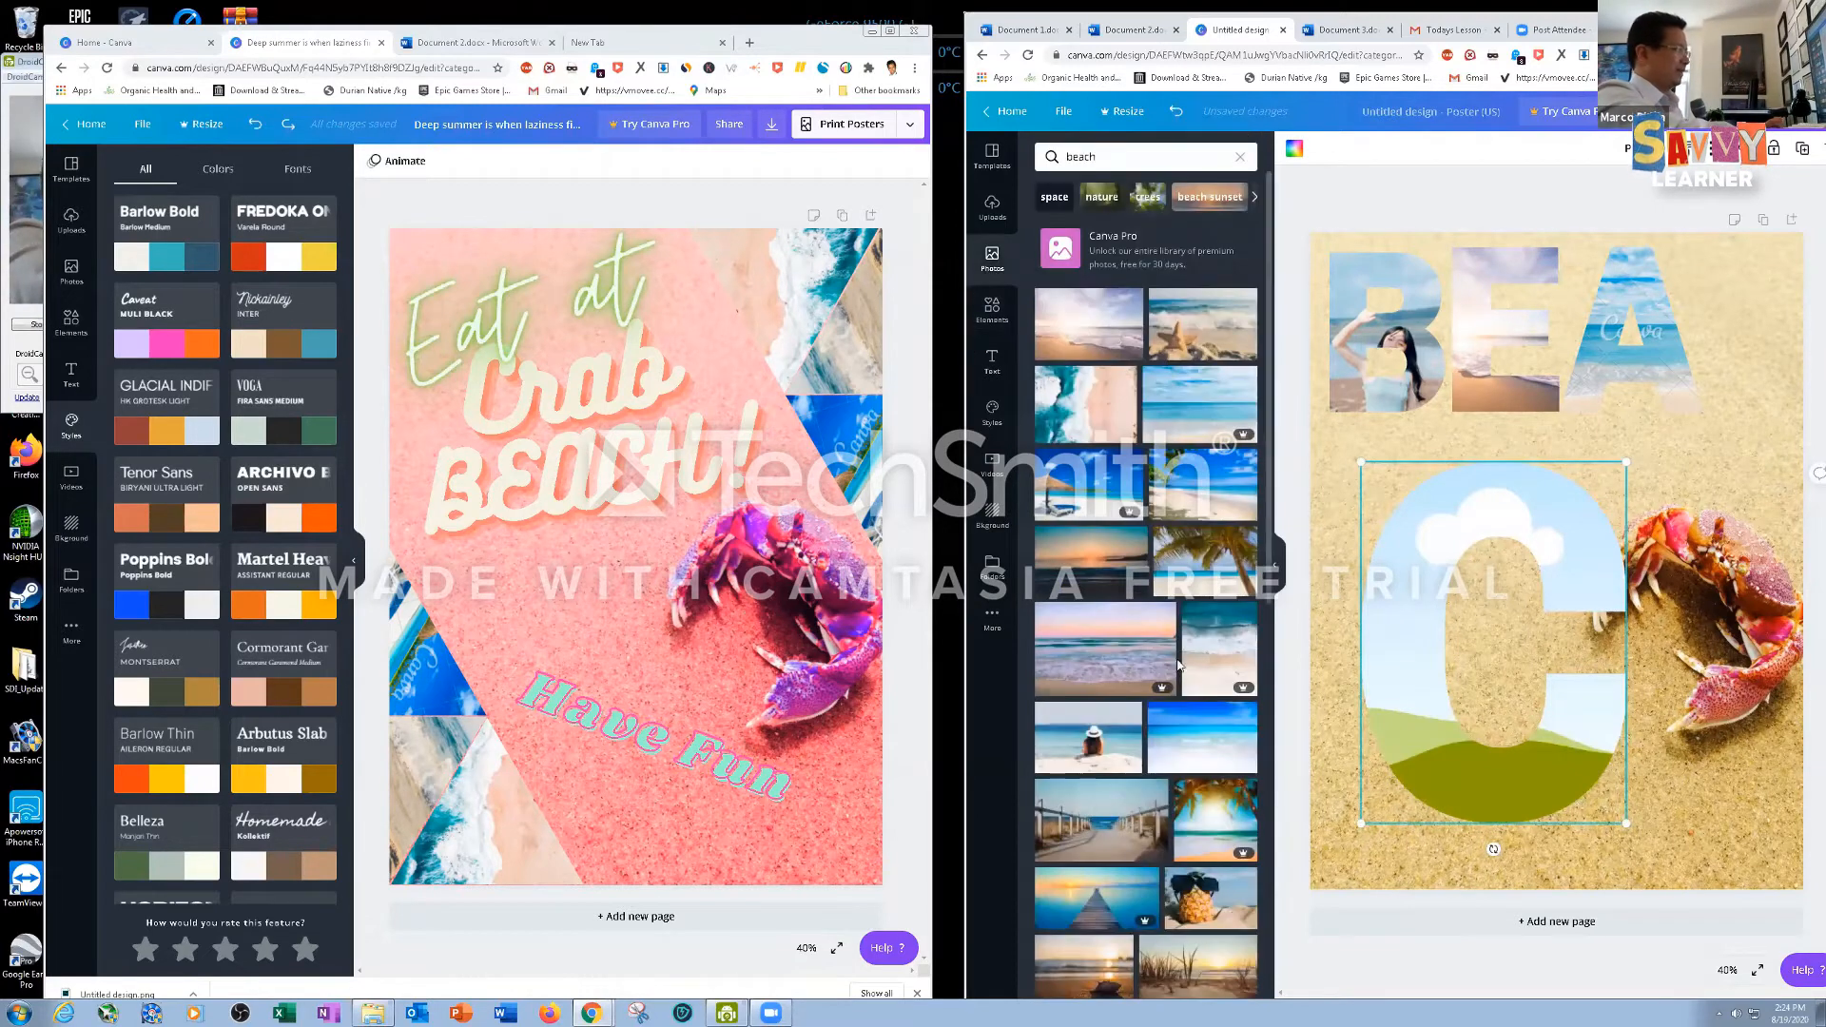
{"action": "left_click_drag", "start_coordinate": [1087, 487], "coordinate": [1438, 603]}
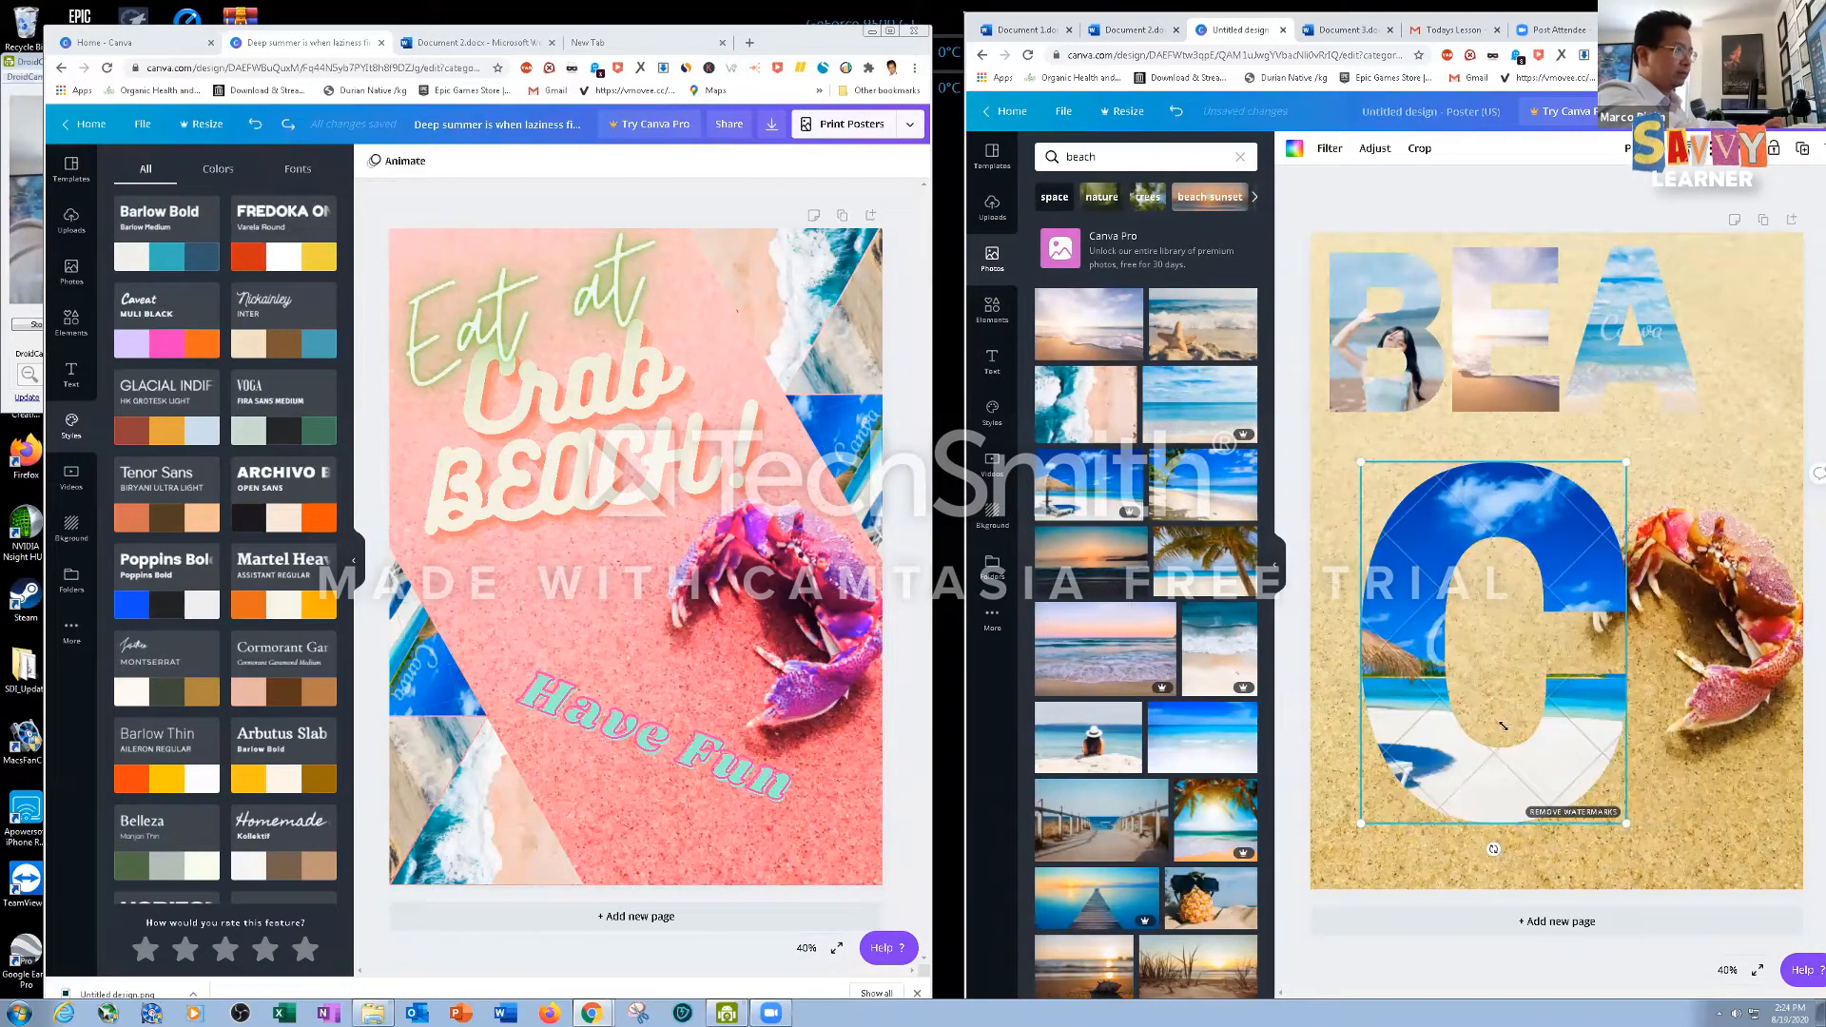
{"action": "left_click_drag", "start_coordinate": [1502, 726], "coordinate": [1468, 690]}
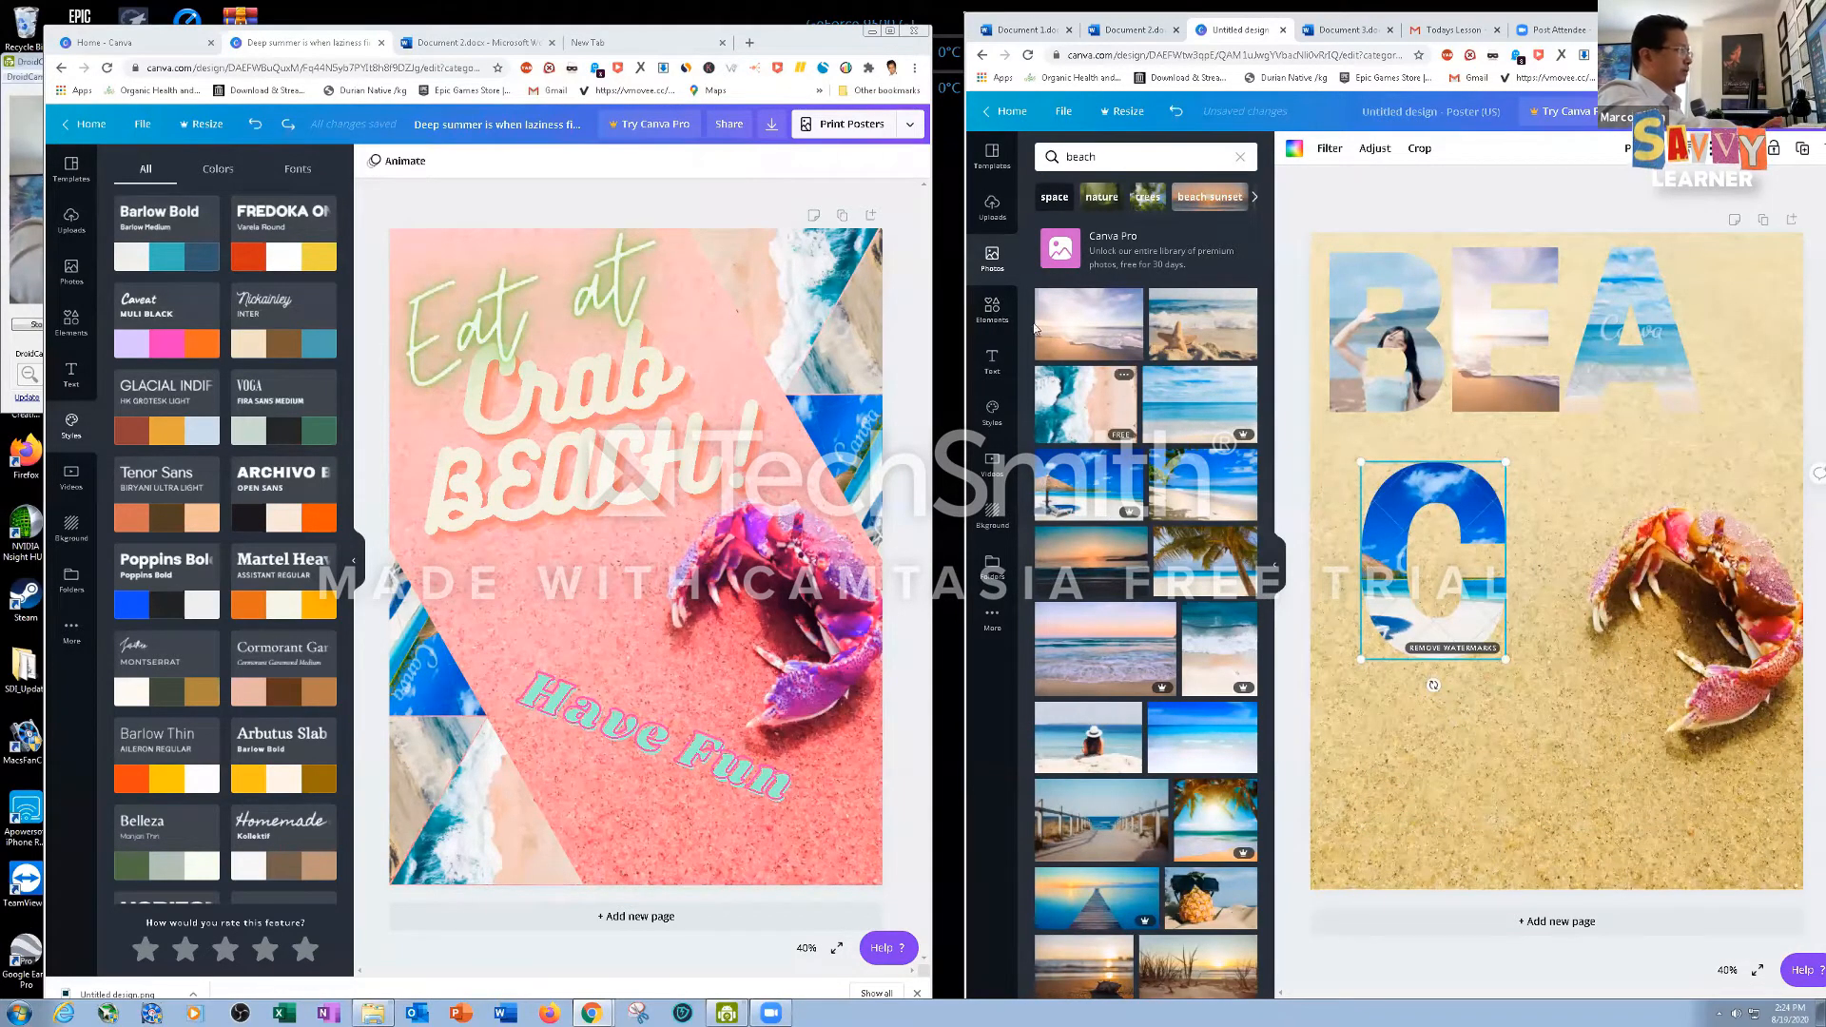
Place a letter H frame to the right of the C and fill it with the "beach" search photo of the woman in a sun hat
{"action": "left_click", "coordinate": [992, 309]}
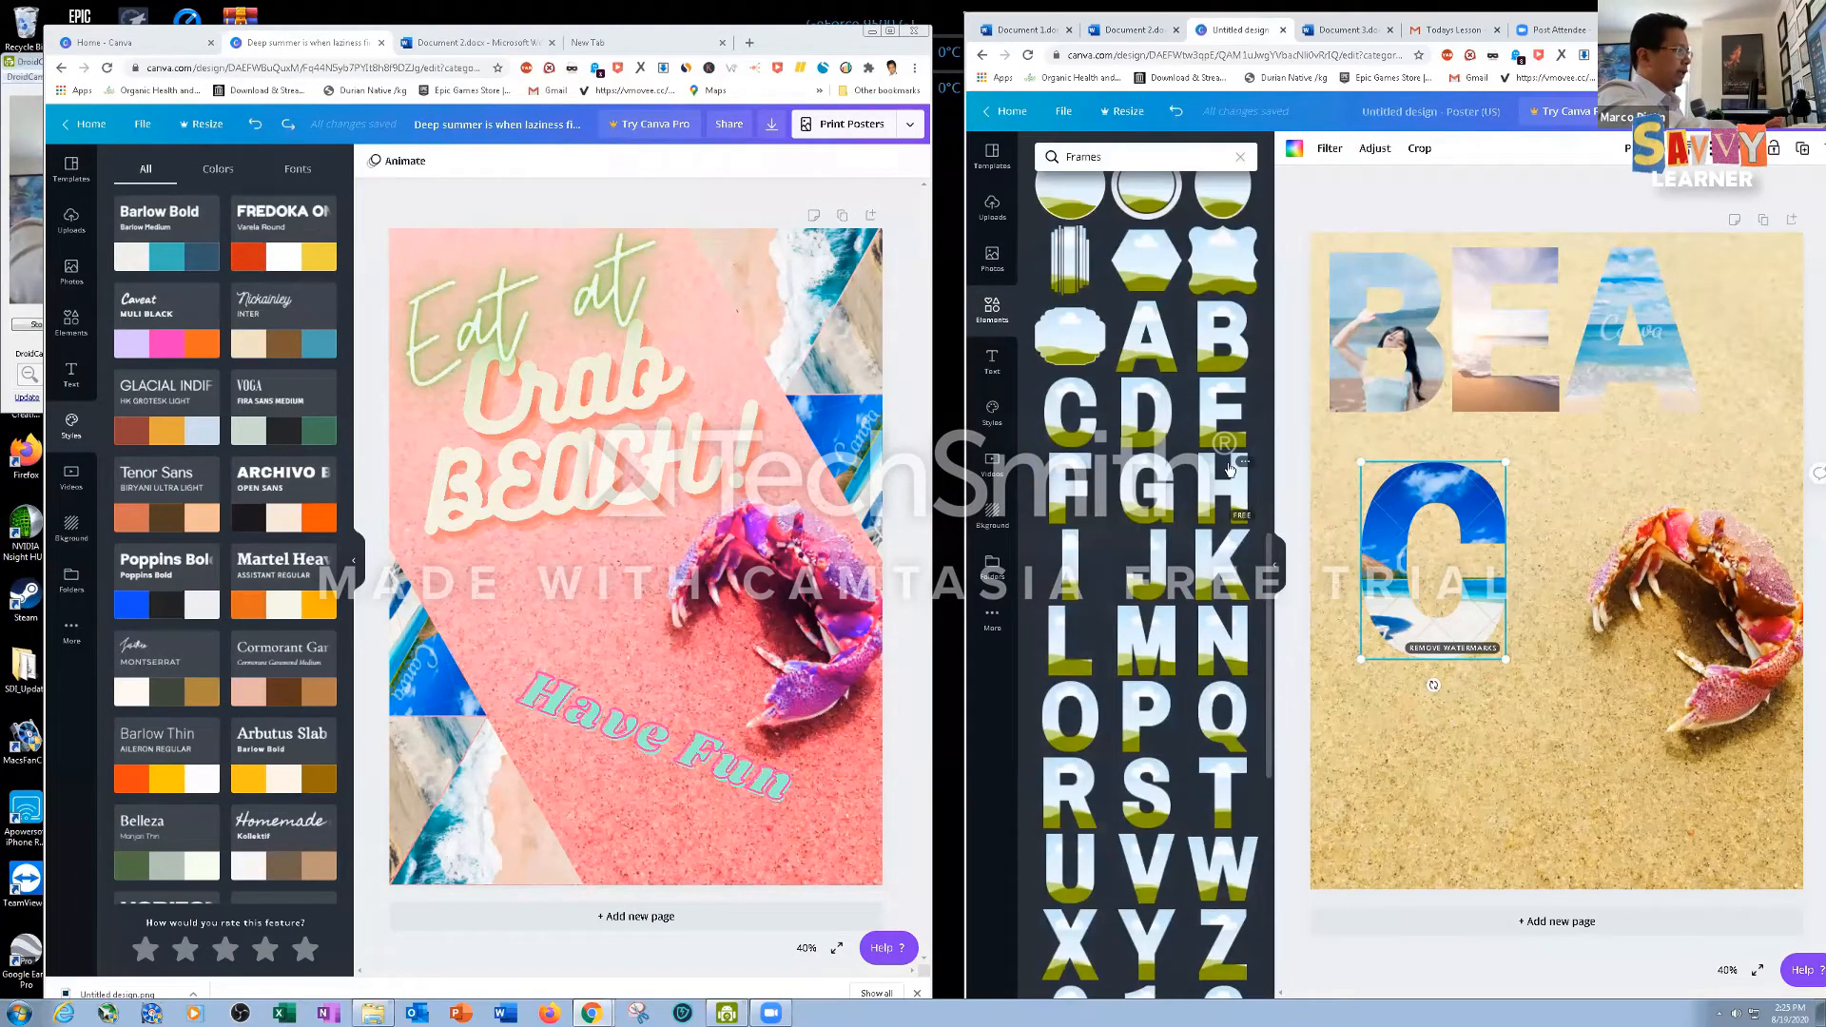
{"action": "left_click_drag", "start_coordinate": [1543, 550], "coordinate": [1583, 454]}
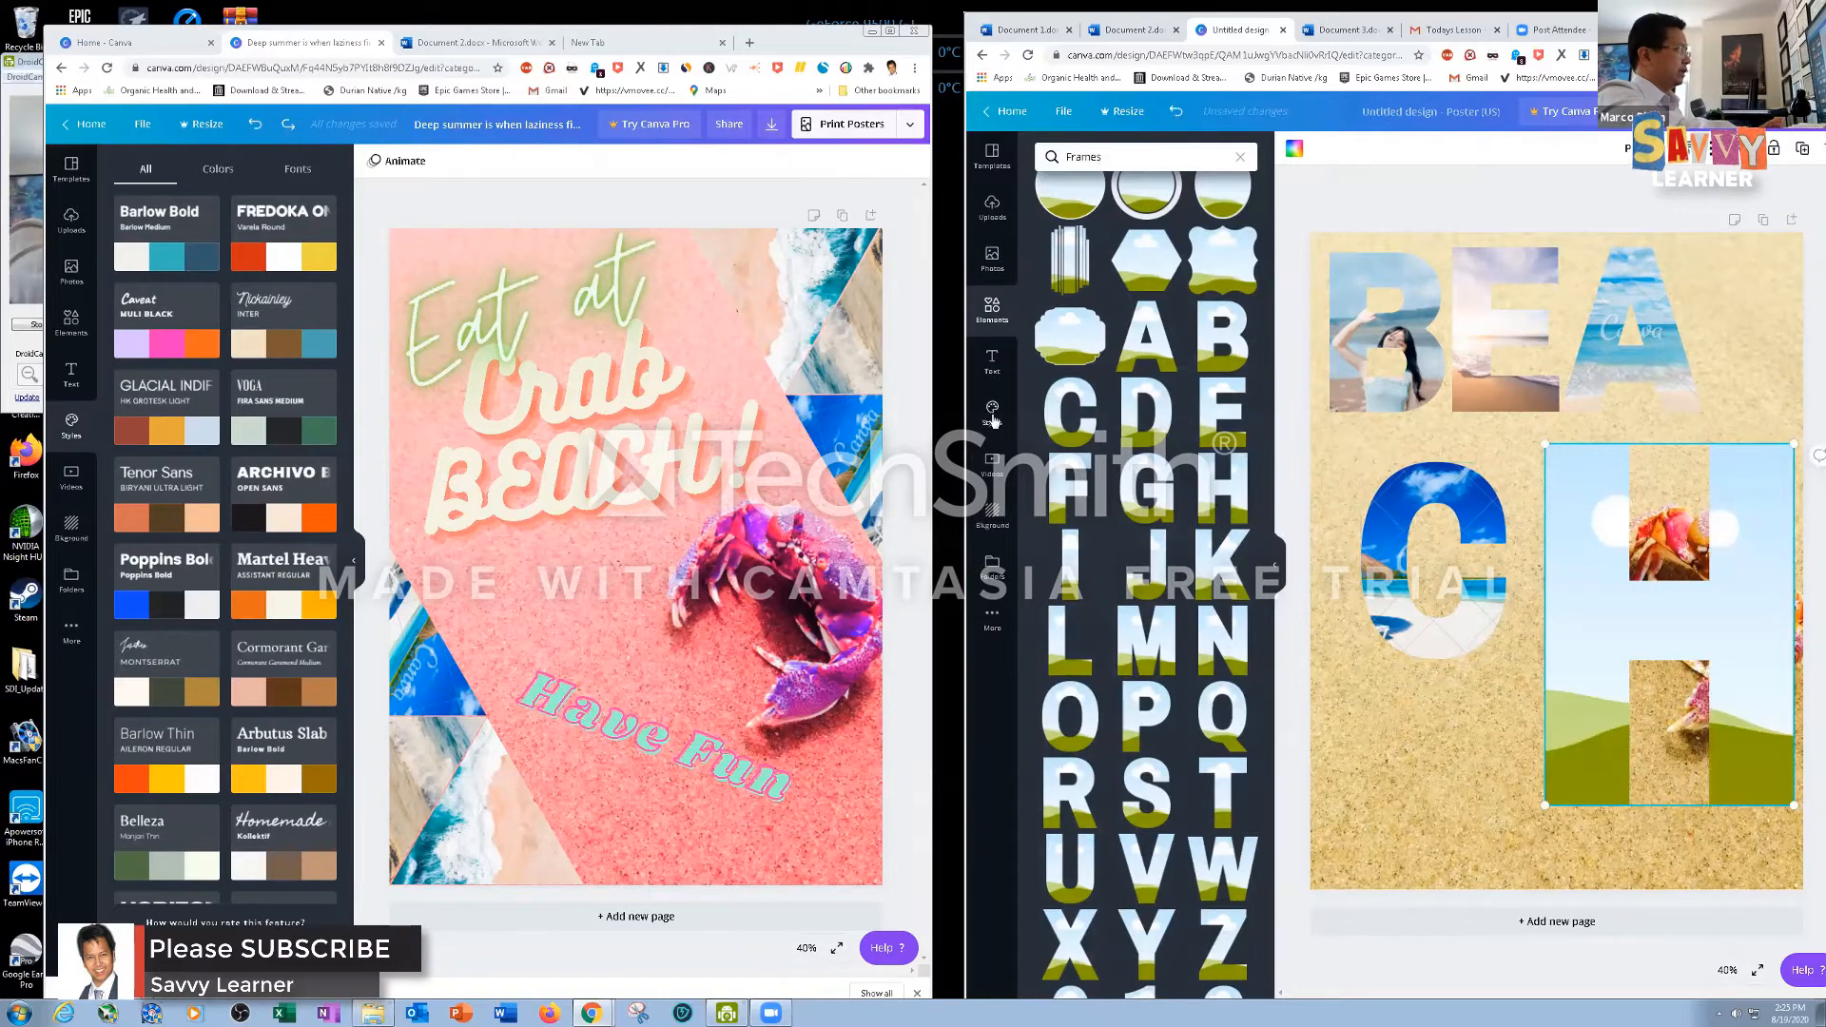
{"action": "left_click", "coordinate": [991, 258]}
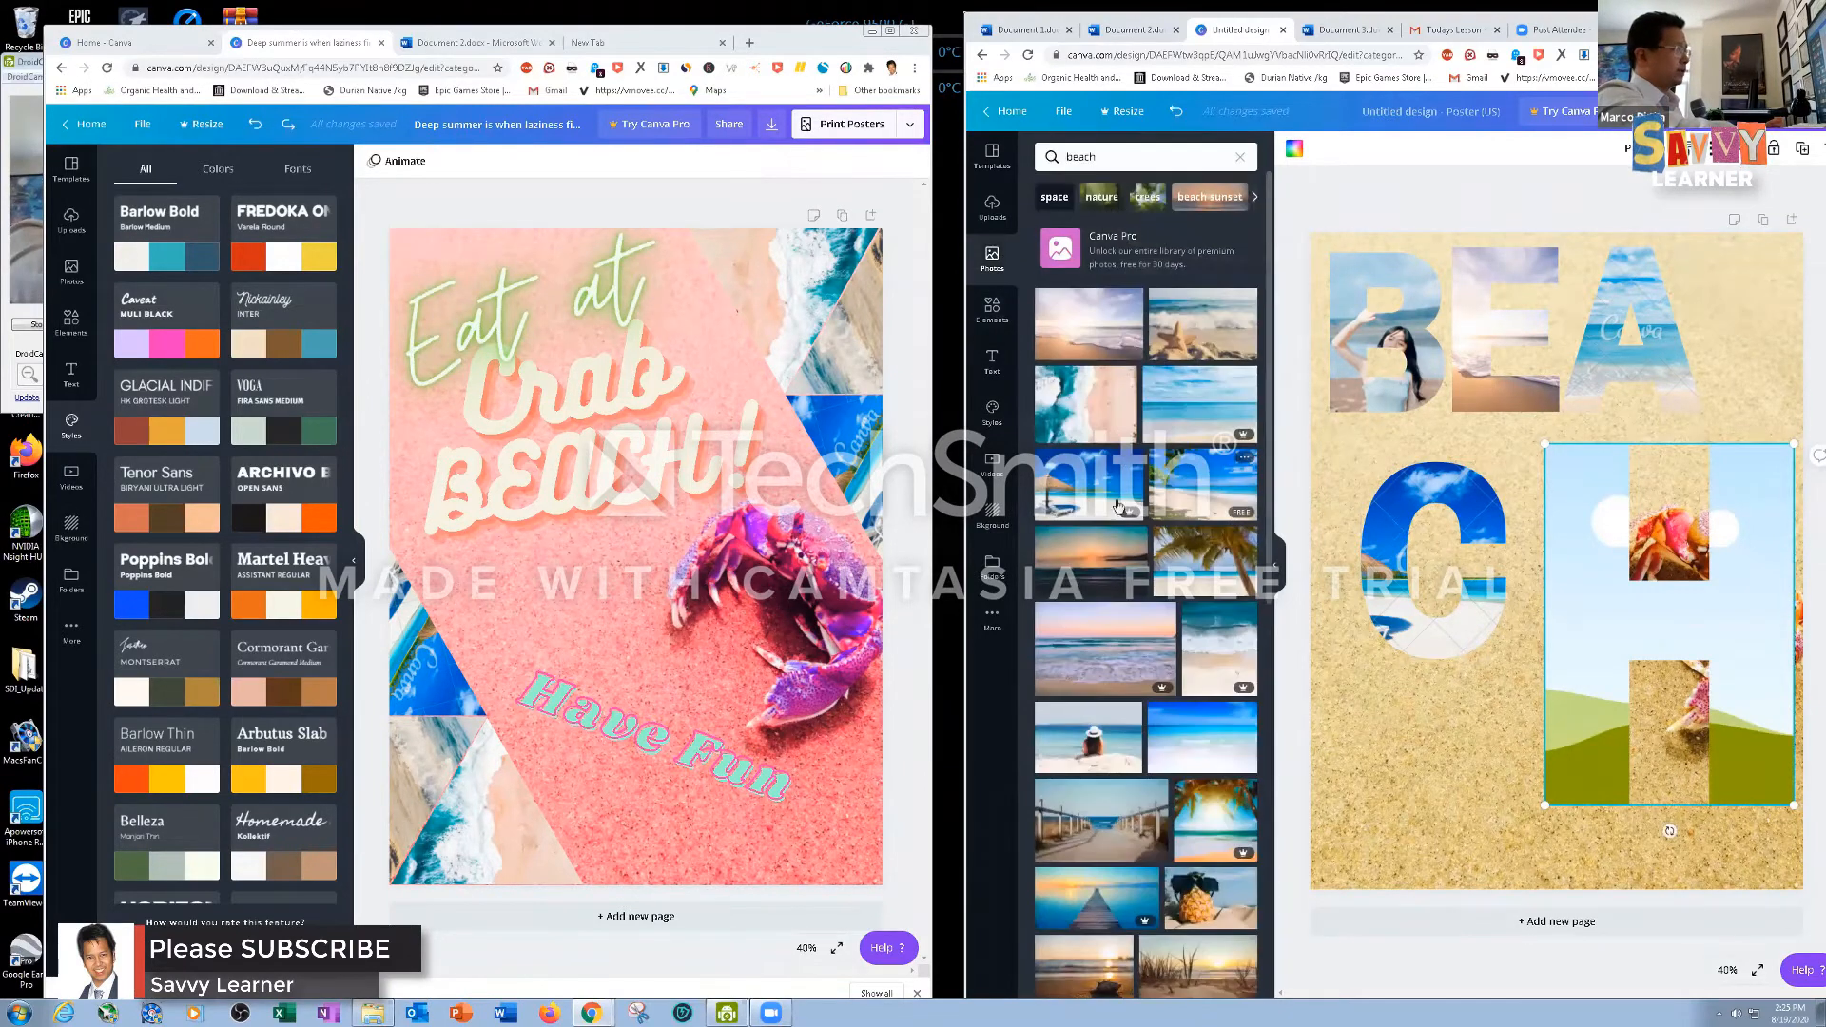
{"action": "left_click", "coordinate": [1078, 164]}
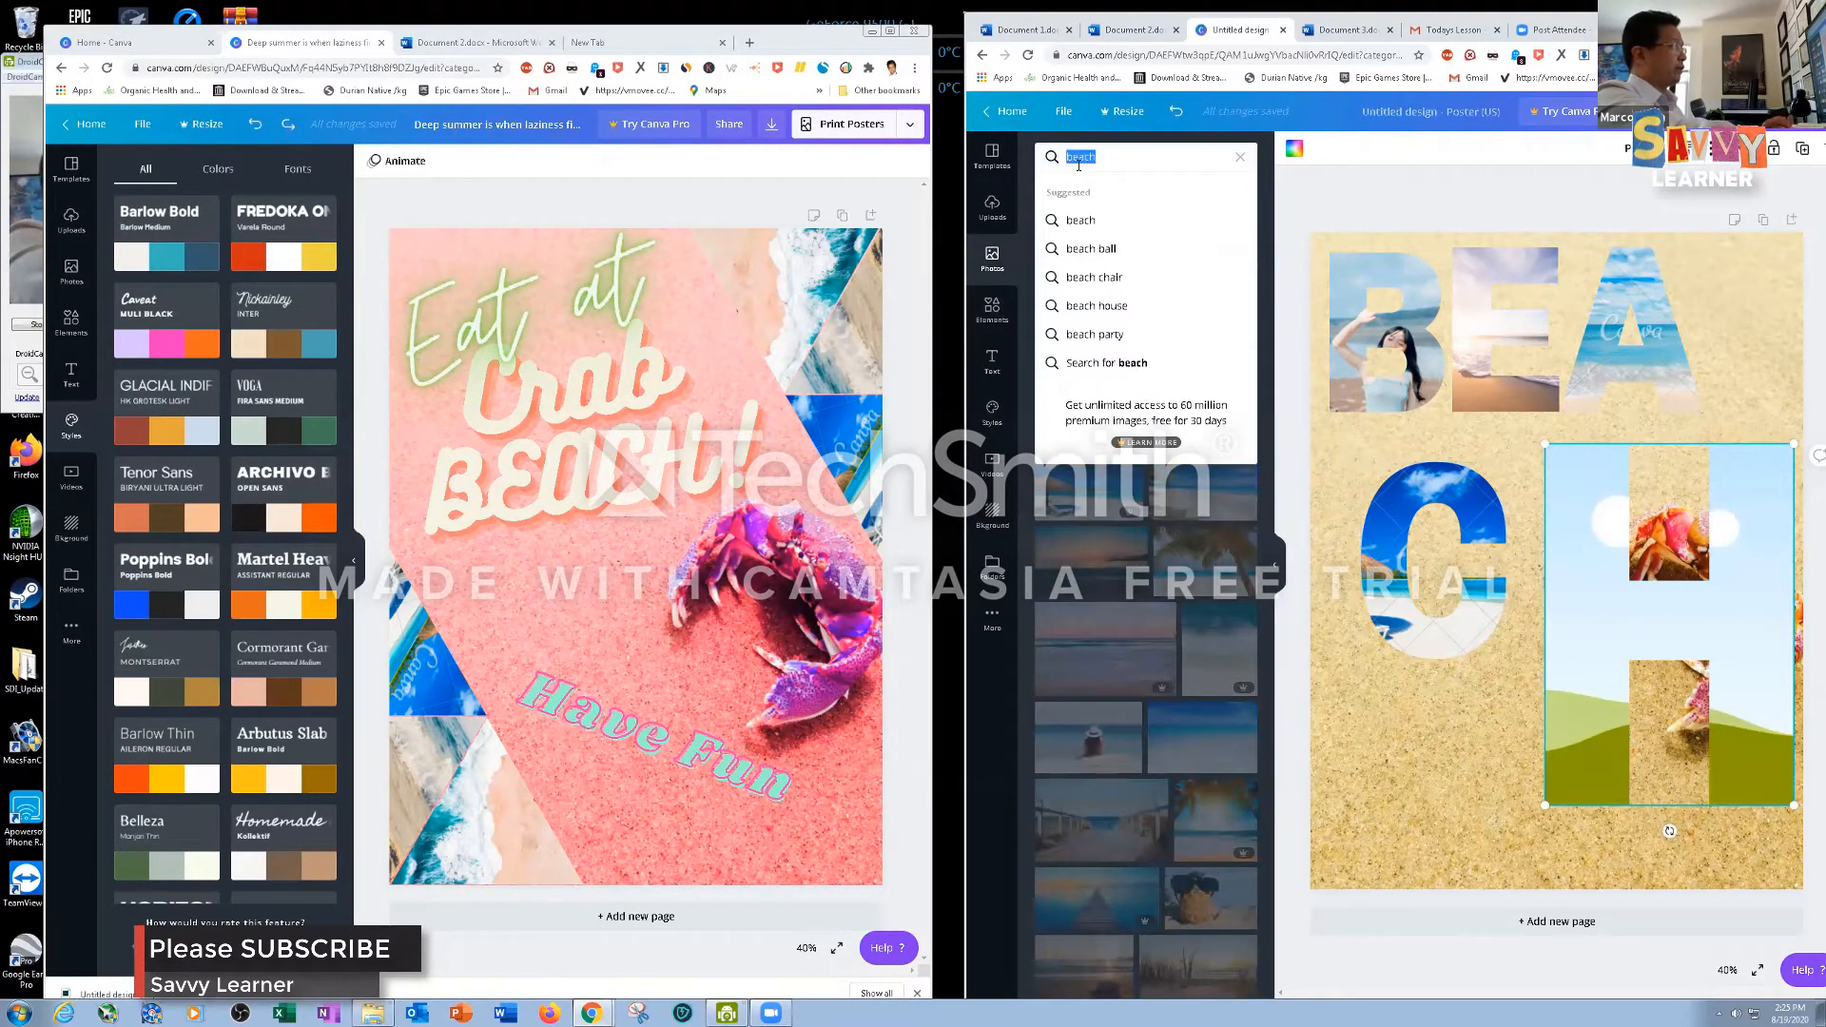
{"action": "type", "text": "beach"}
{"action": "key", "text": "Return"}
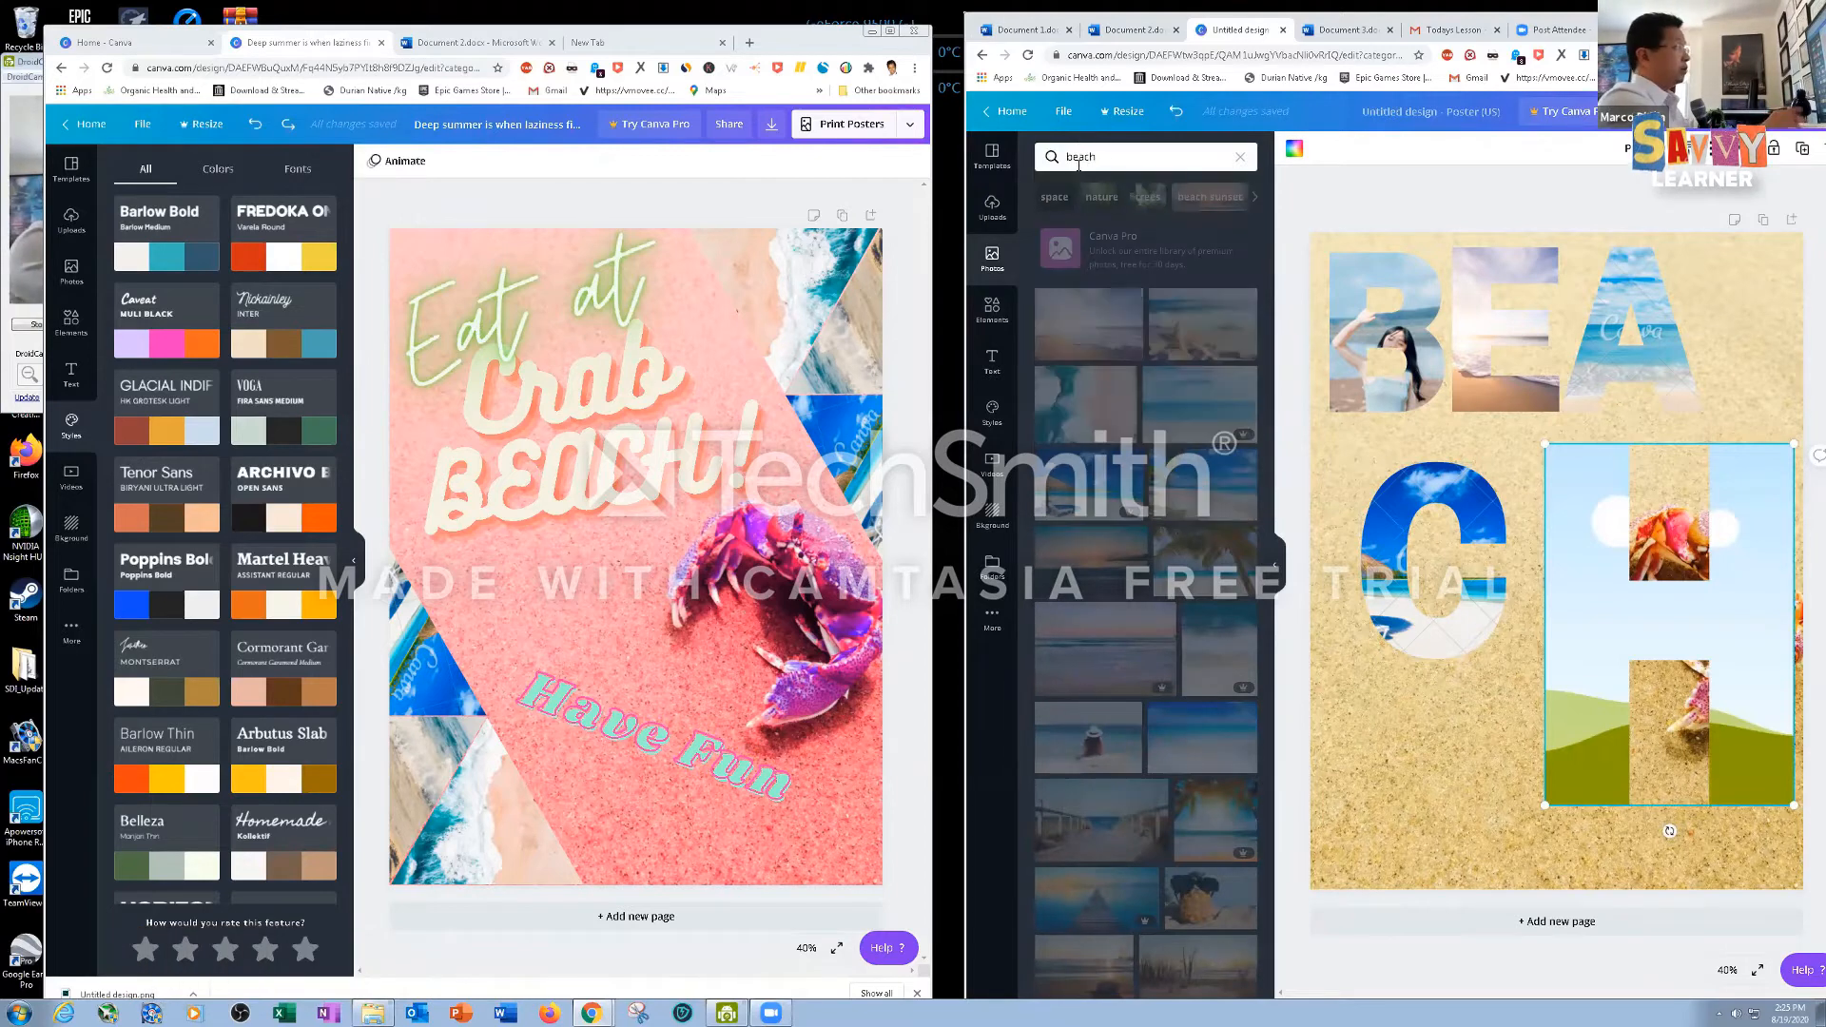
{"action": "left_click_drag", "start_coordinate": [1106, 764], "coordinate": [1620, 672]}
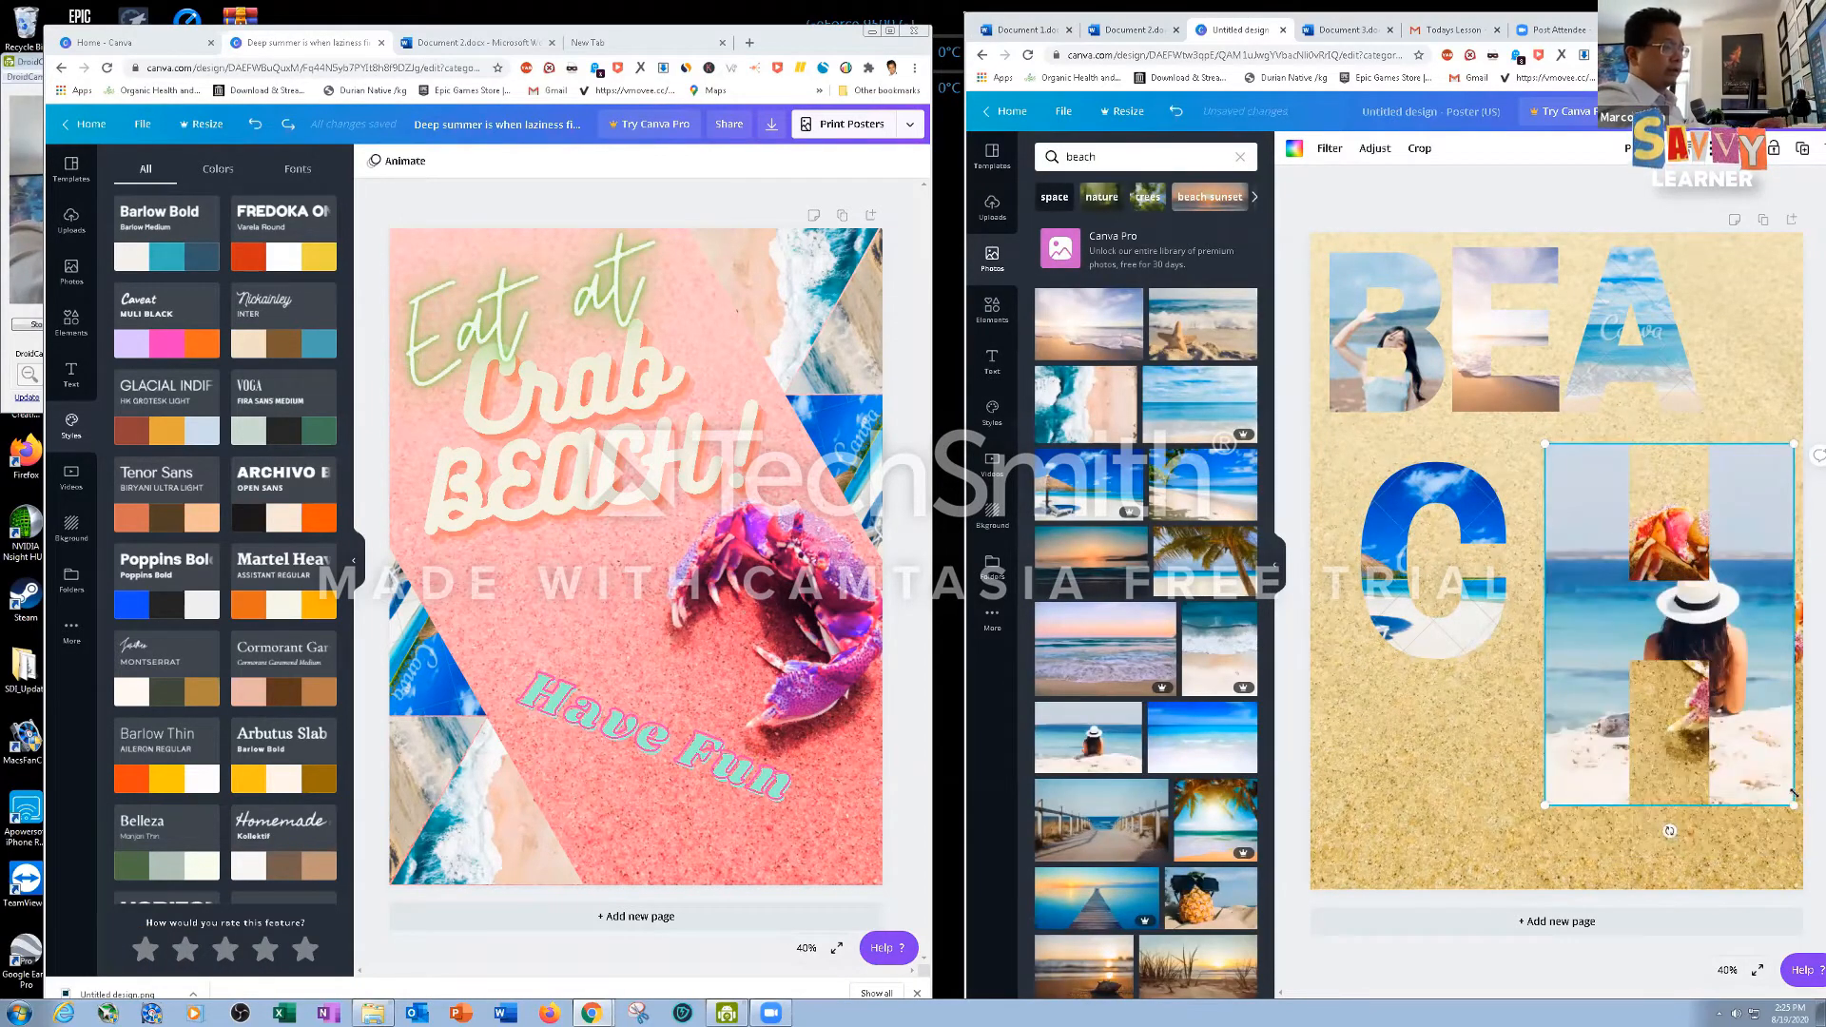
Shrink the letter H and move it below and slightly right of the C, near the poster's bottom edge
{"action": "left_click_drag", "start_coordinate": [1793, 805], "coordinate": [1684, 618]}
{"action": "left_click_drag", "start_coordinate": [1655, 513], "coordinate": [1633, 738]}
{"action": "left_click", "coordinate": [1519, 590]}
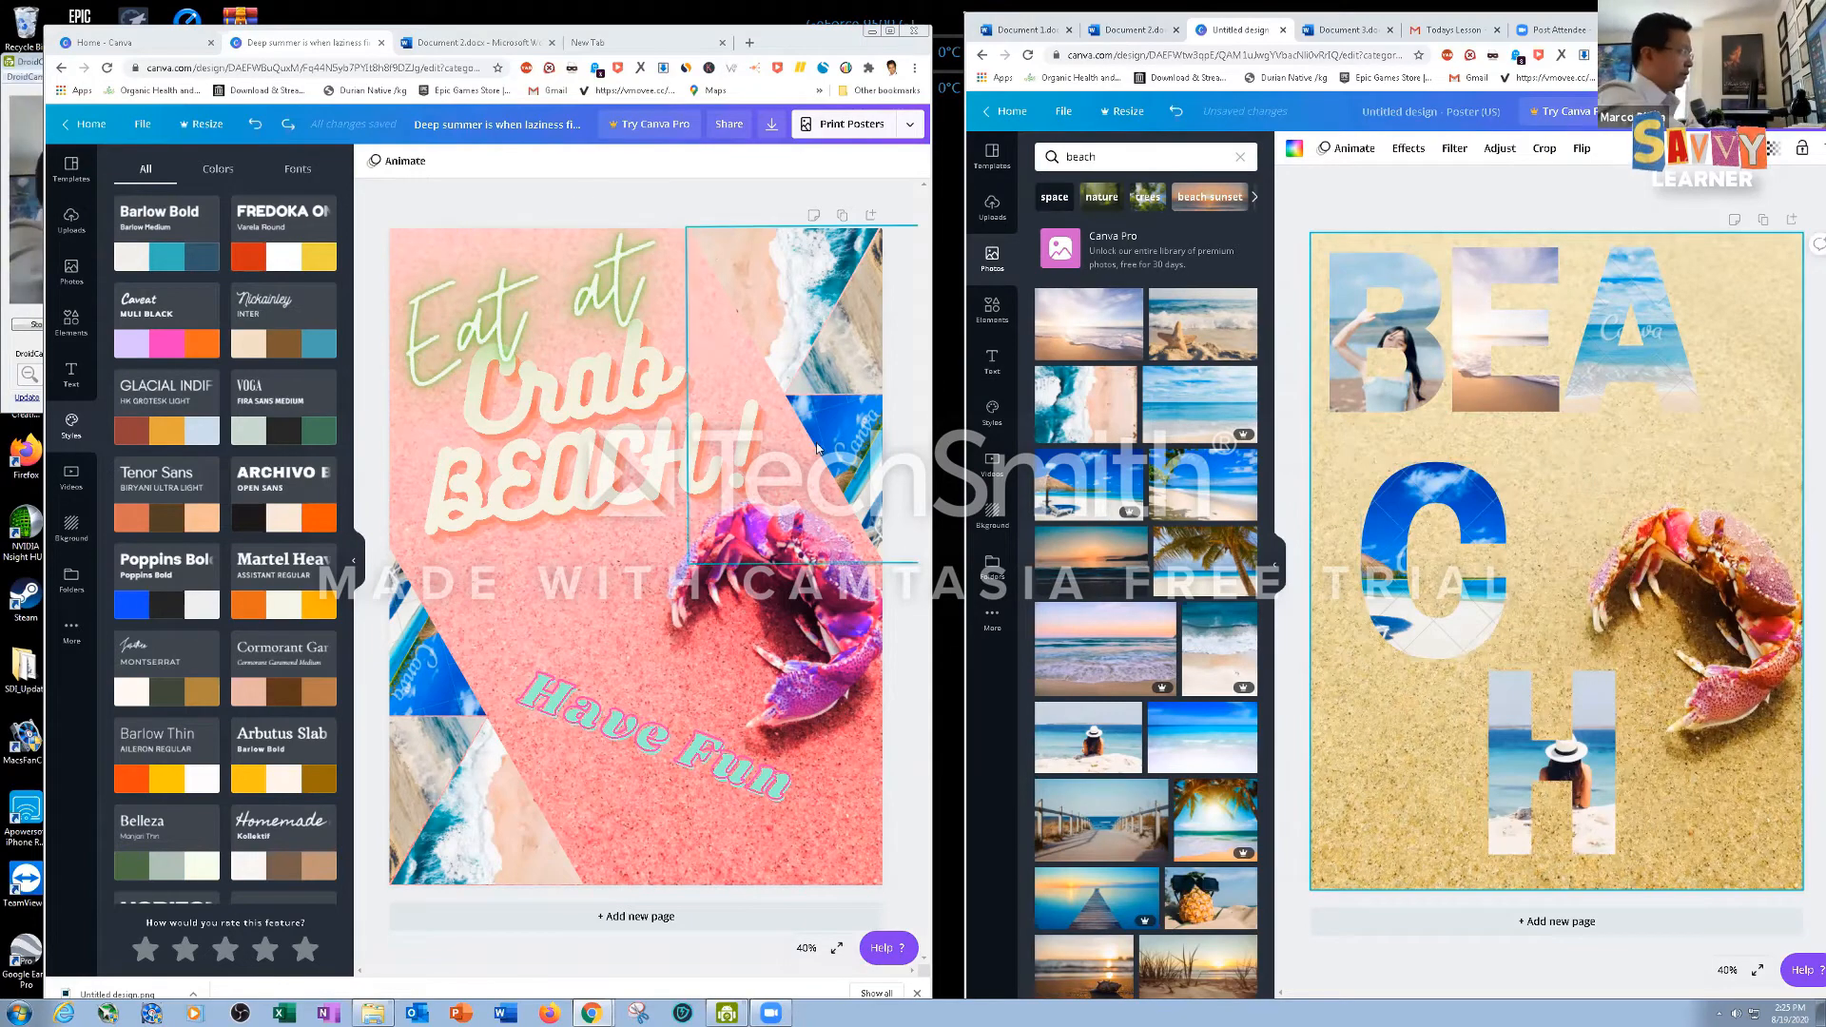
Search the backgrounds for "beach" and apply the pink-sky beach photo as the poster background
{"action": "left_click", "coordinate": [1082, 145]}
{"action": "type", "text": "beach"}
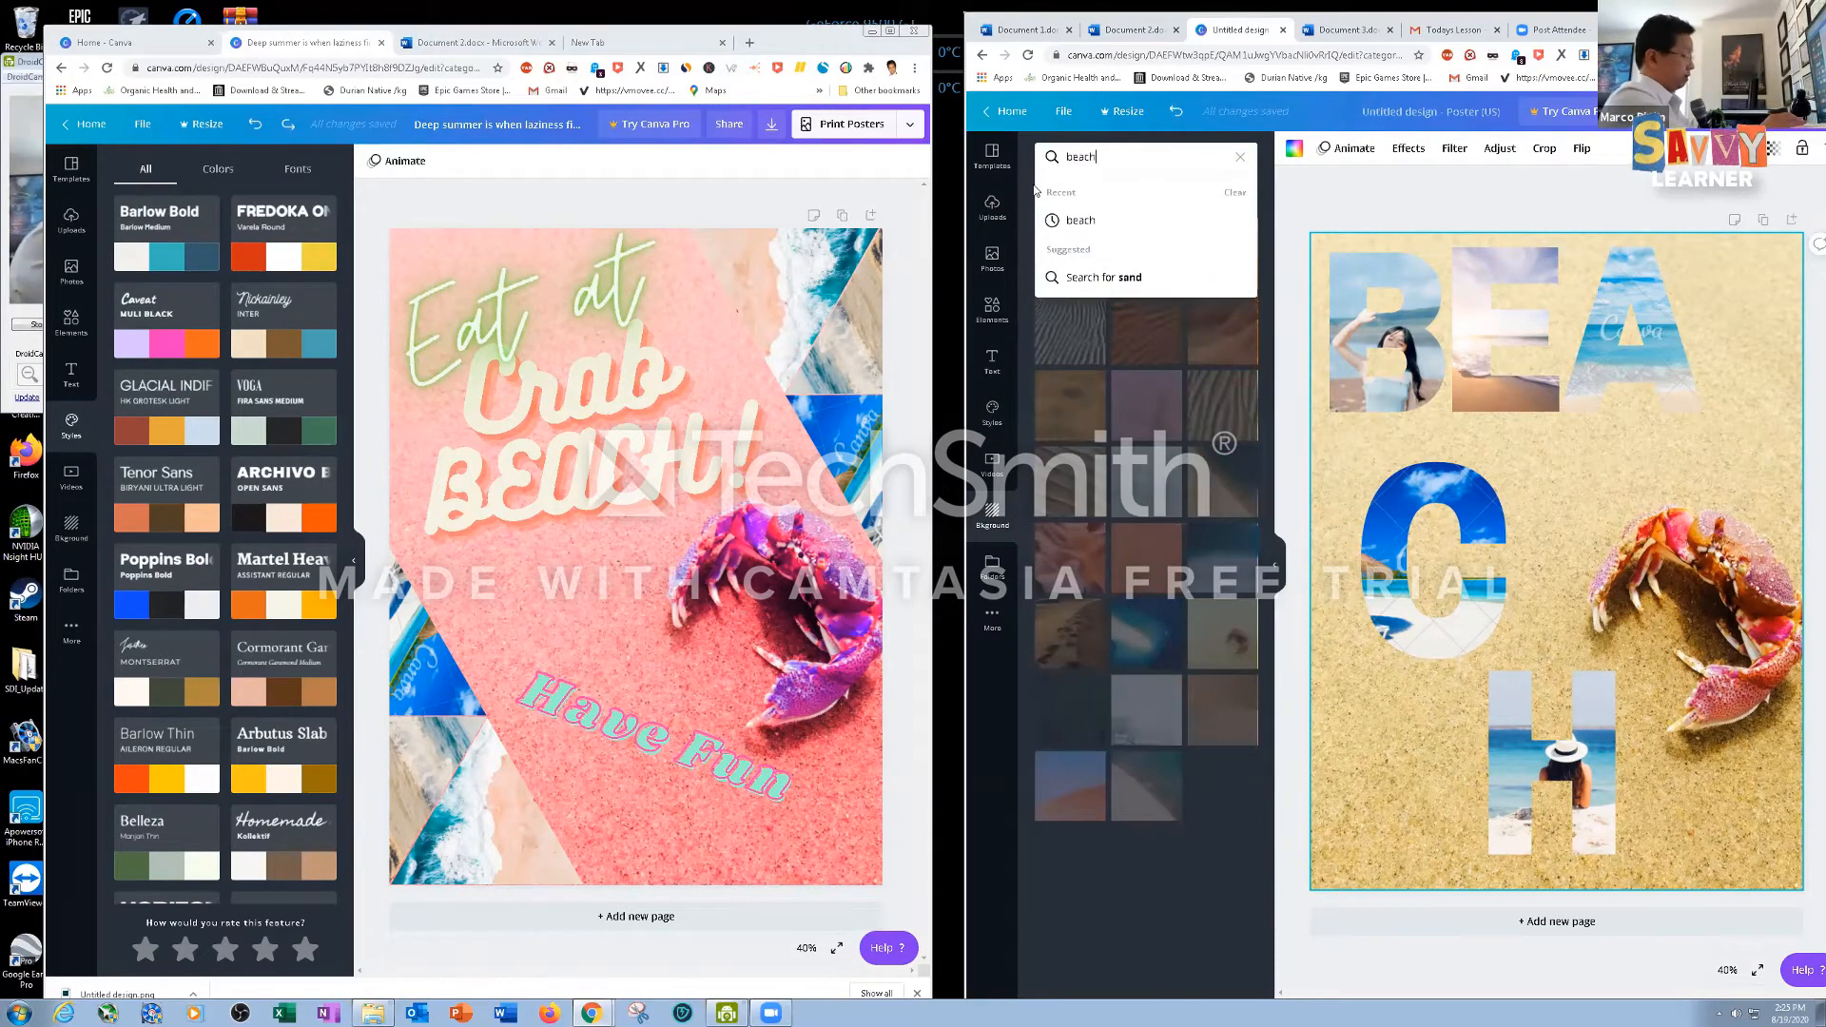
{"action": "key", "text": "Return"}
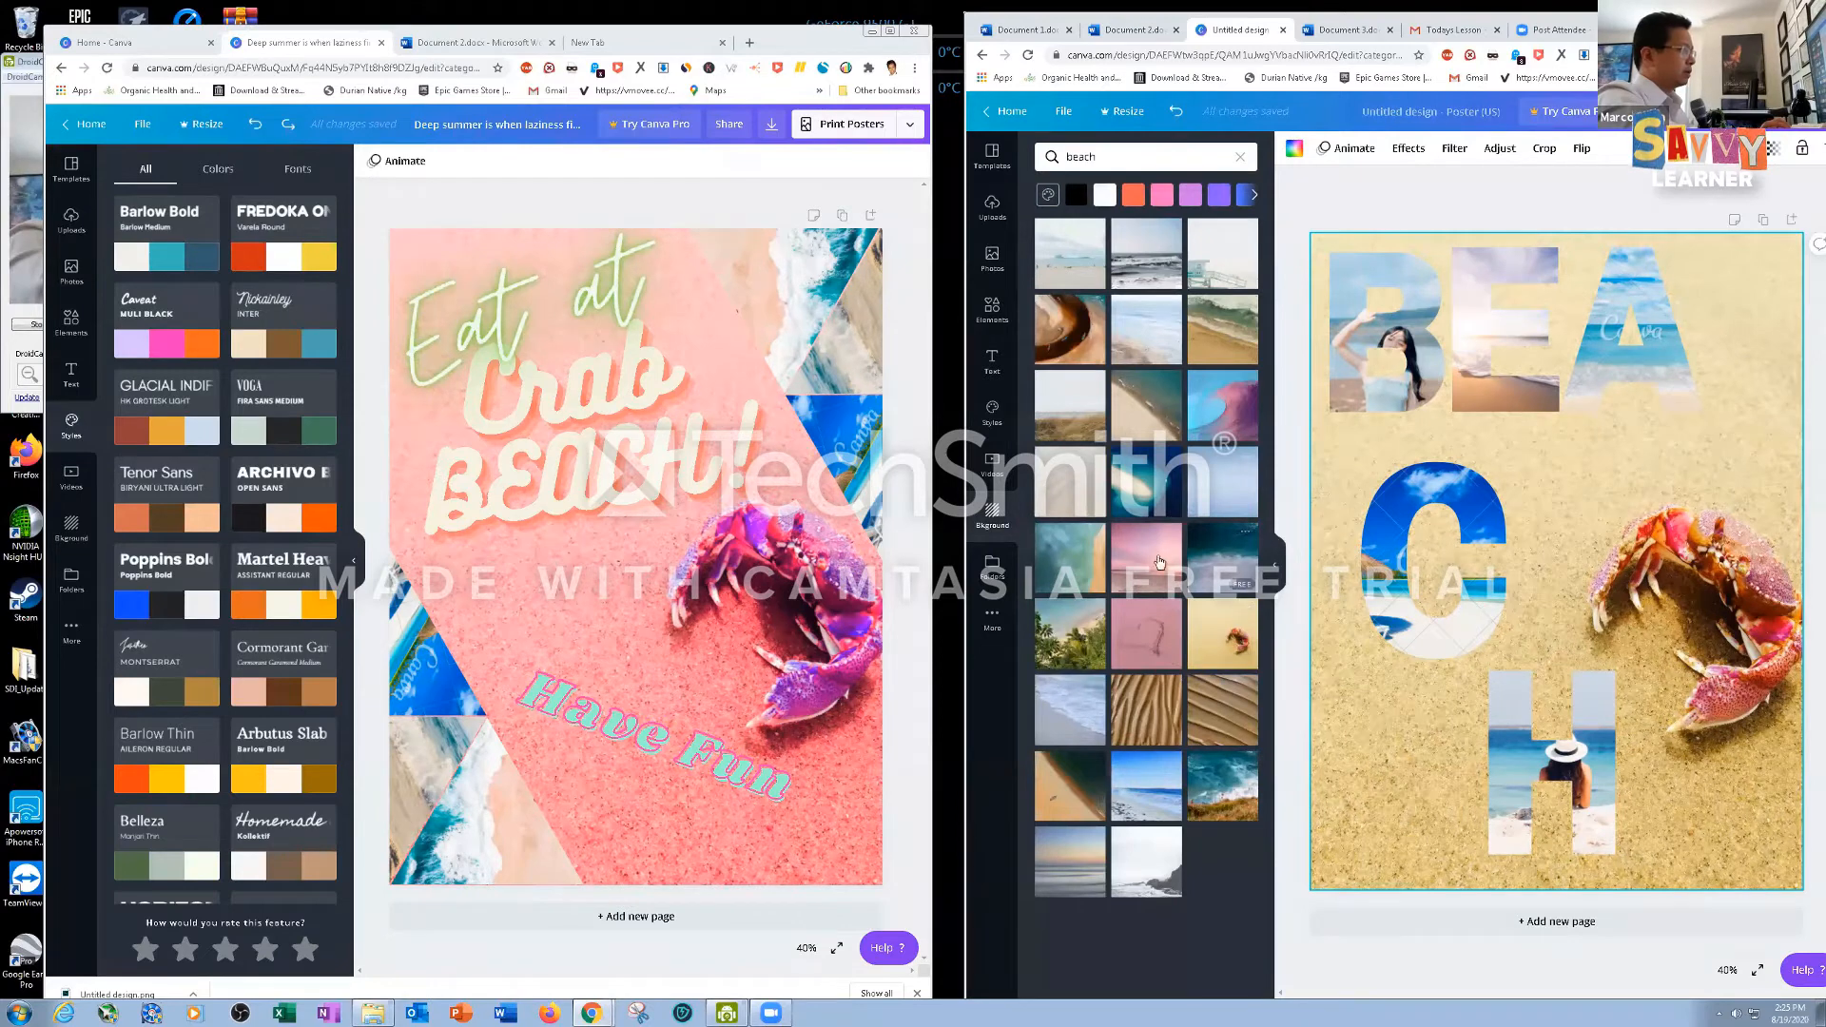
{"action": "left_click_drag", "start_coordinate": [1141, 560], "coordinate": [1506, 434]}
Shift the C slightly up and left and the E right, and move the A down to the right of the C
{"action": "left_click", "coordinate": [1474, 521]}
{"action": "left_click_drag", "start_coordinate": [1466, 562], "coordinate": [1447, 544]}
{"action": "left_click_drag", "start_coordinate": [1483, 331], "coordinate": [1534, 333]}
{"action": "left_click_drag", "start_coordinate": [1663, 360], "coordinate": [1733, 562]}
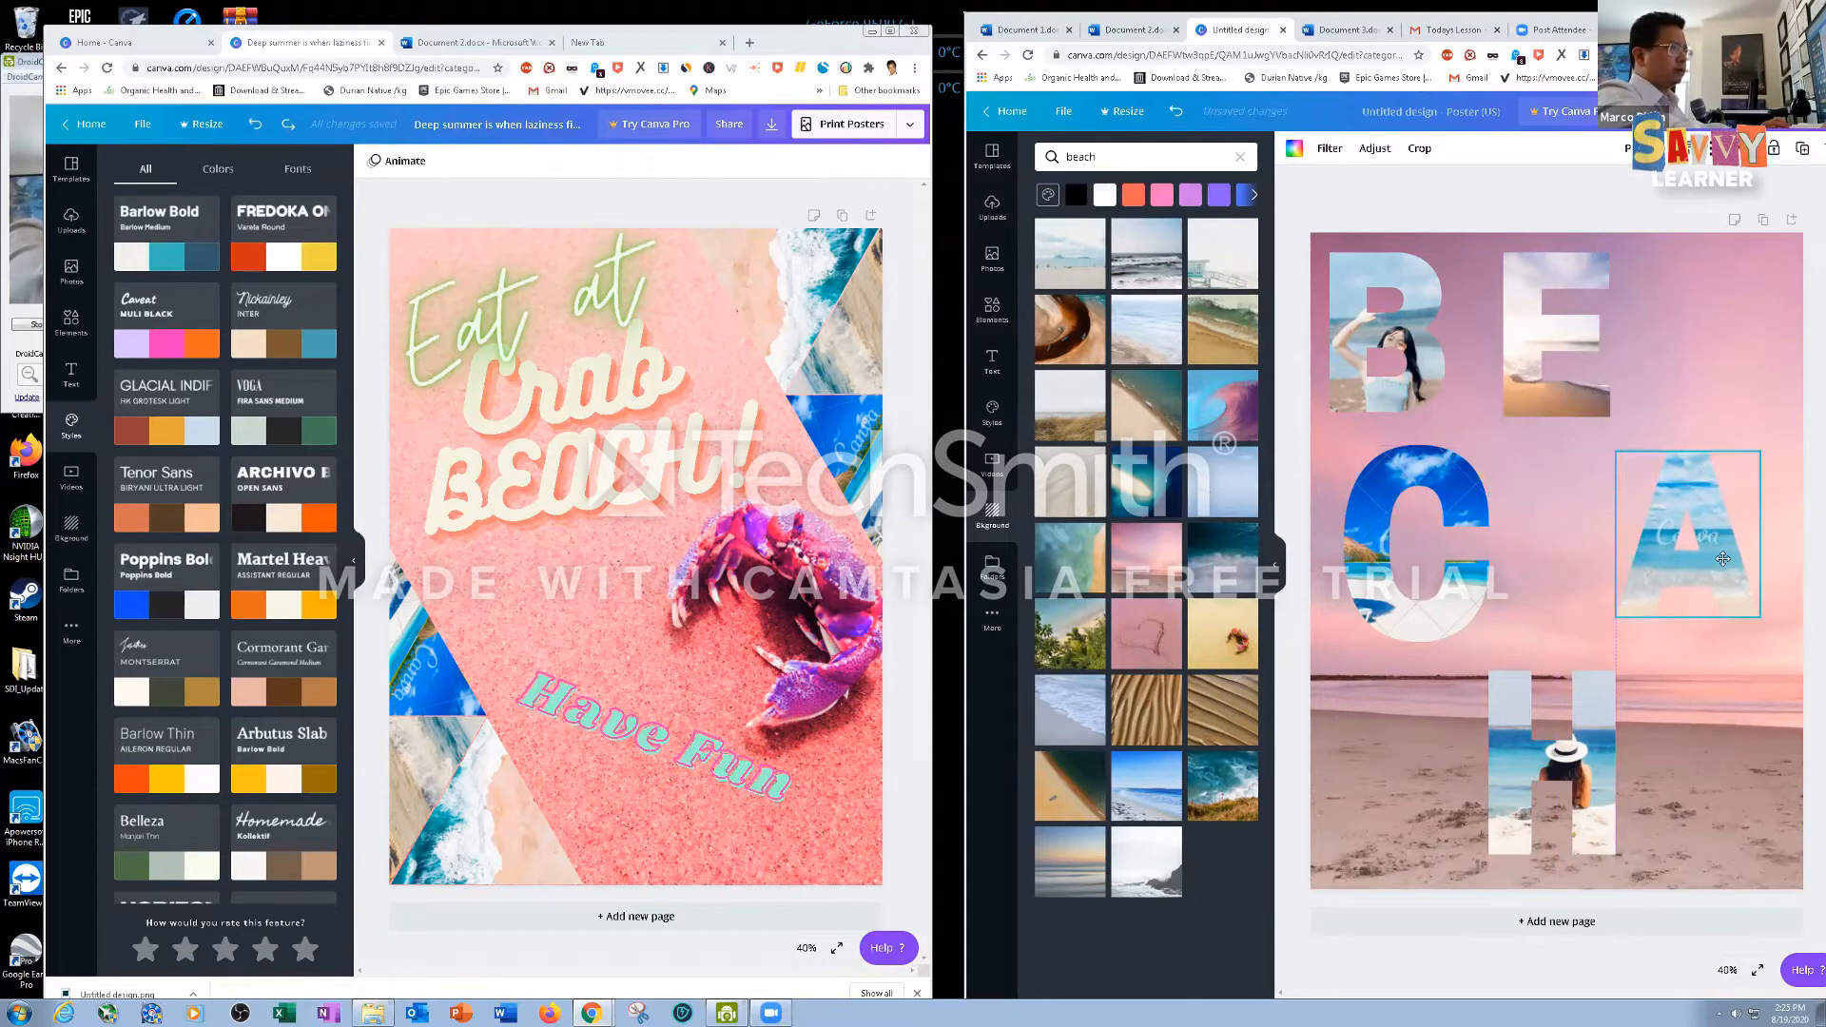
Space out and enlarge the B, E and C, making the B about 6.7 by 9.3 and the C below it about 7.1 by 9.7
{"action": "mouse_move", "coordinate": [1424, 325]}
{"action": "left_mouse_down"}
{"action": "mouse_move", "coordinate": [1444, 323]}
{"action": "mouse_move", "coordinate": [1416, 320]}
{"action": "left_mouse_up"}
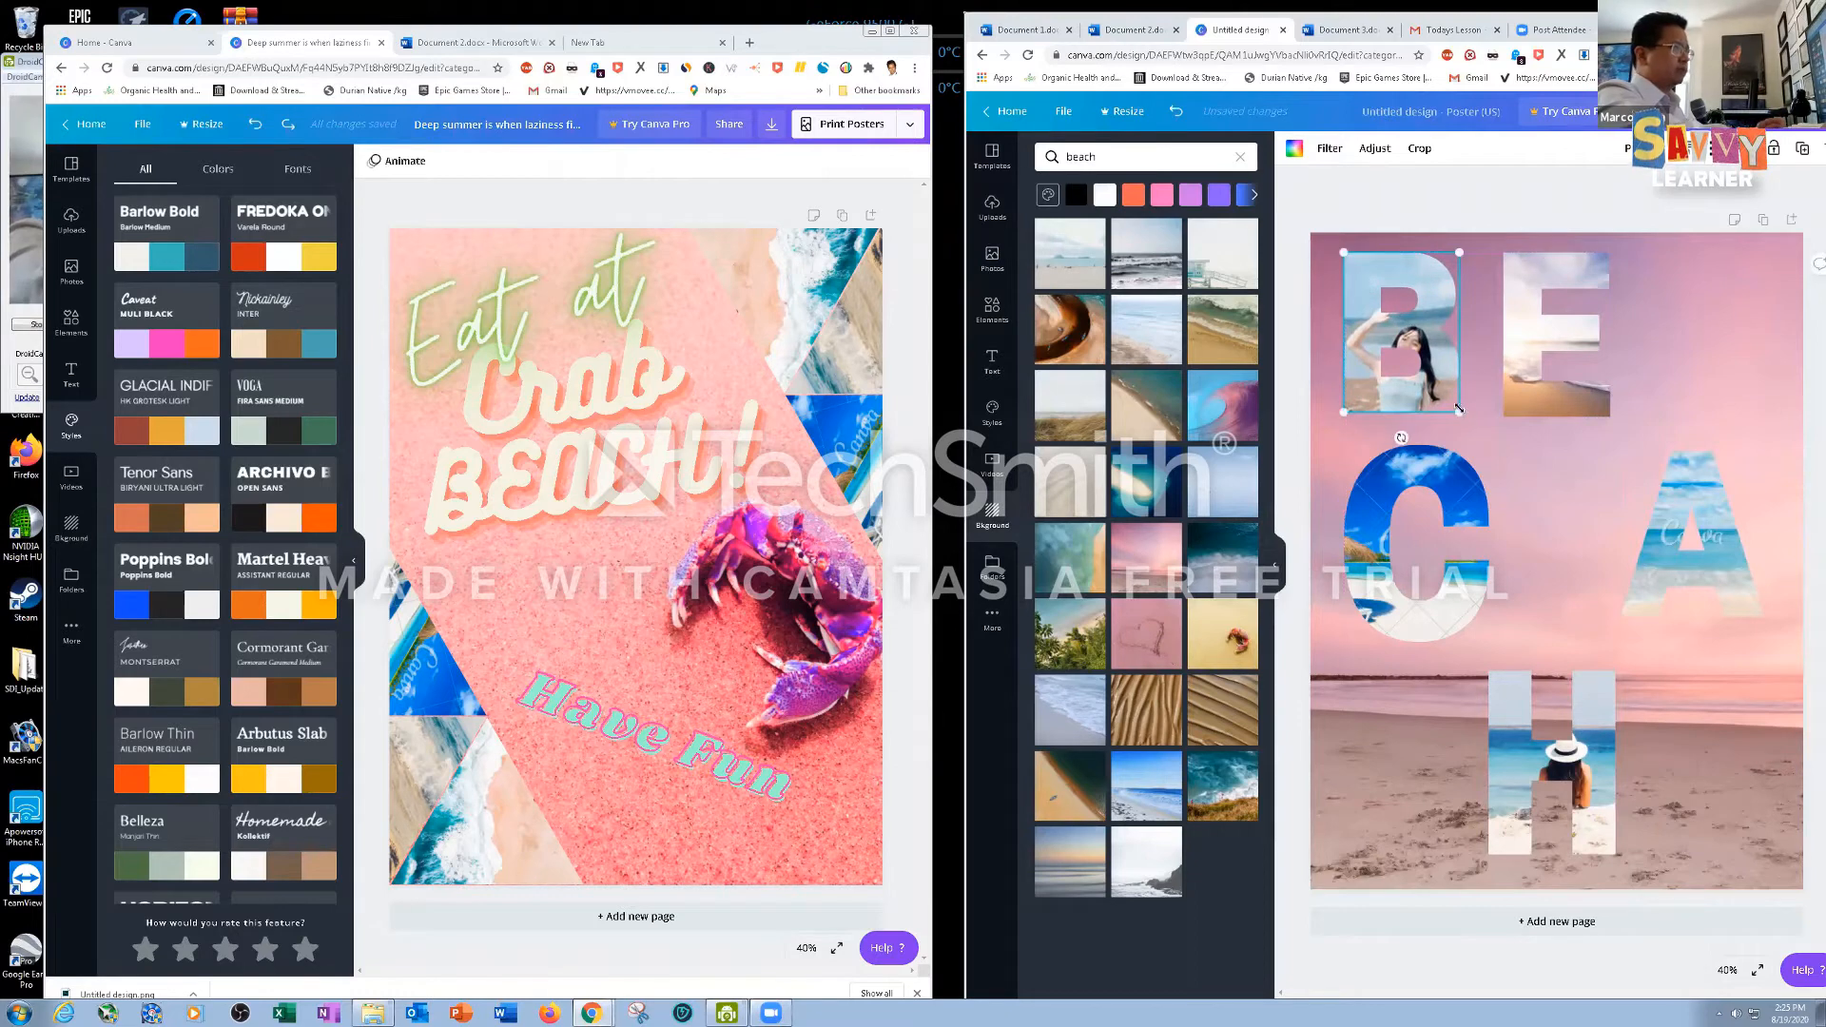
{"action": "mouse_move", "coordinate": [1515, 472]}
{"action": "left_mouse_down"}
{"action": "mouse_move", "coordinate": [1550, 535]}
{"action": "mouse_move", "coordinate": [1527, 505]}
{"action": "left_mouse_up"}
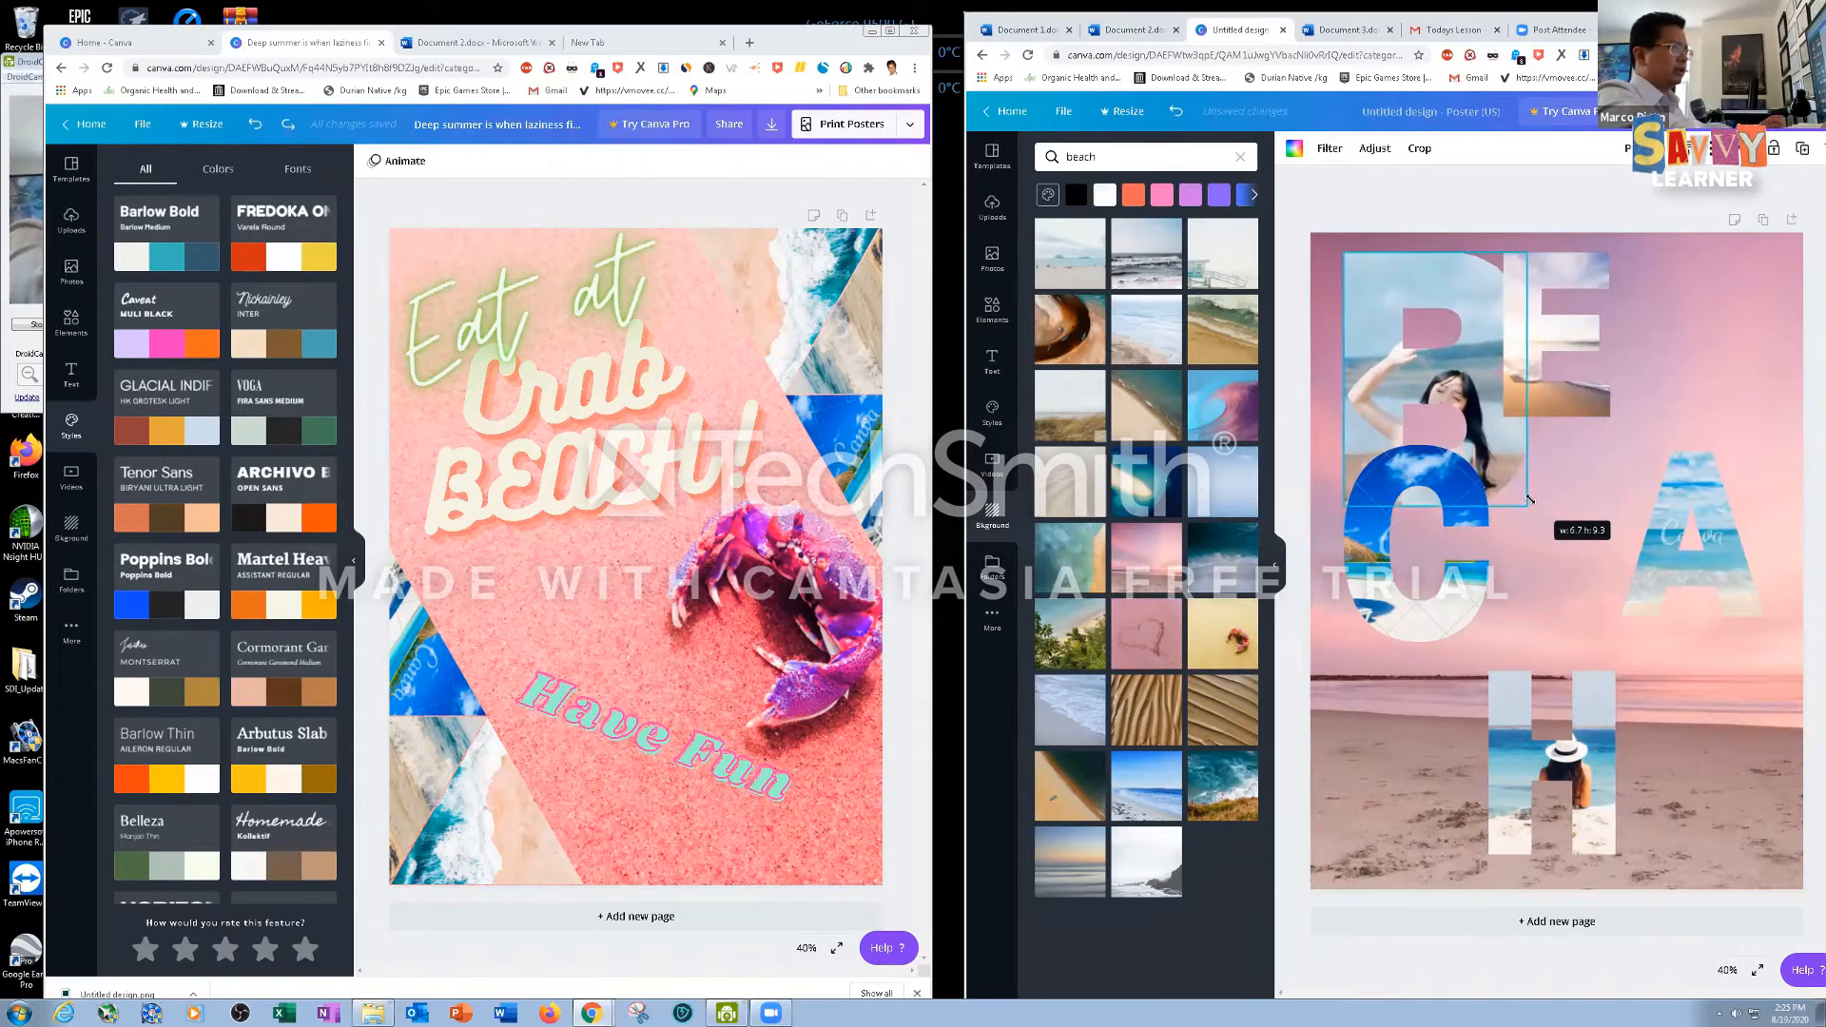
{"action": "mouse_move", "coordinate": [1564, 385]}
{"action": "left_mouse_down"}
{"action": "mouse_move", "coordinate": [1636, 425]}
{"action": "mouse_move", "coordinate": [1594, 383]}
{"action": "left_mouse_up"}
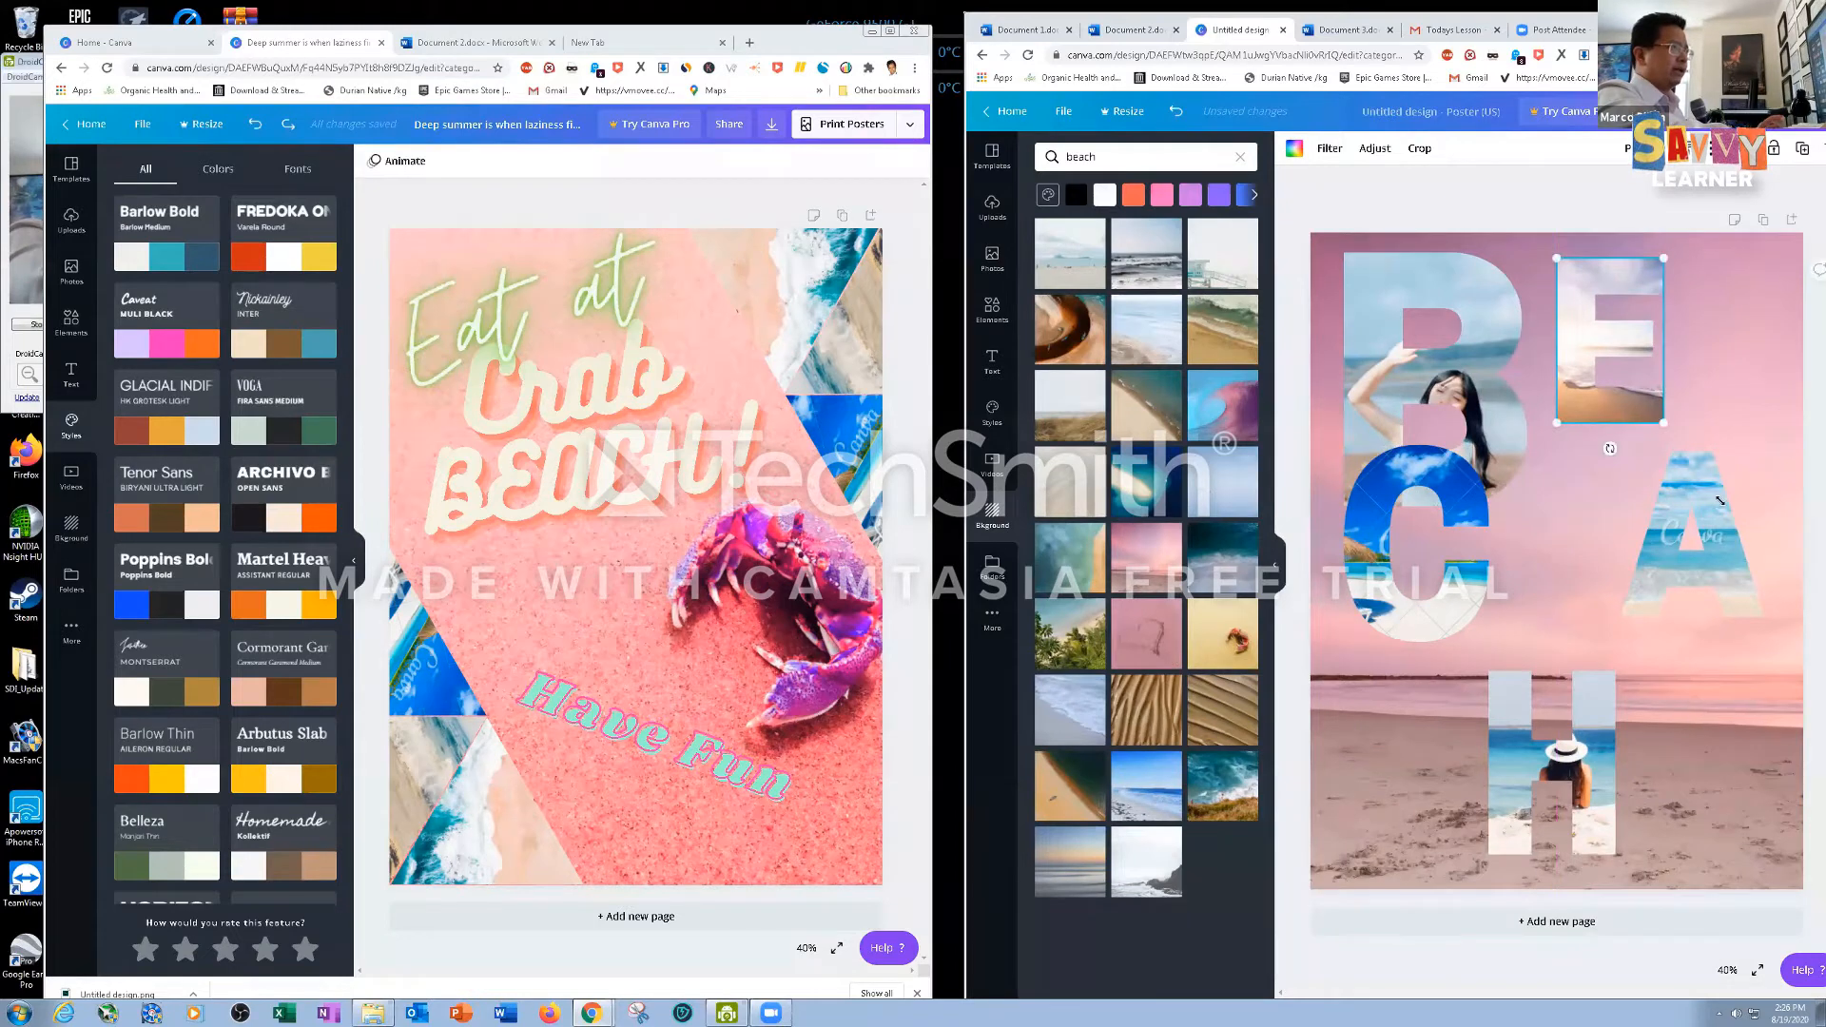
{"action": "left_click_drag", "start_coordinate": [1720, 500], "coordinate": [1725, 508]}
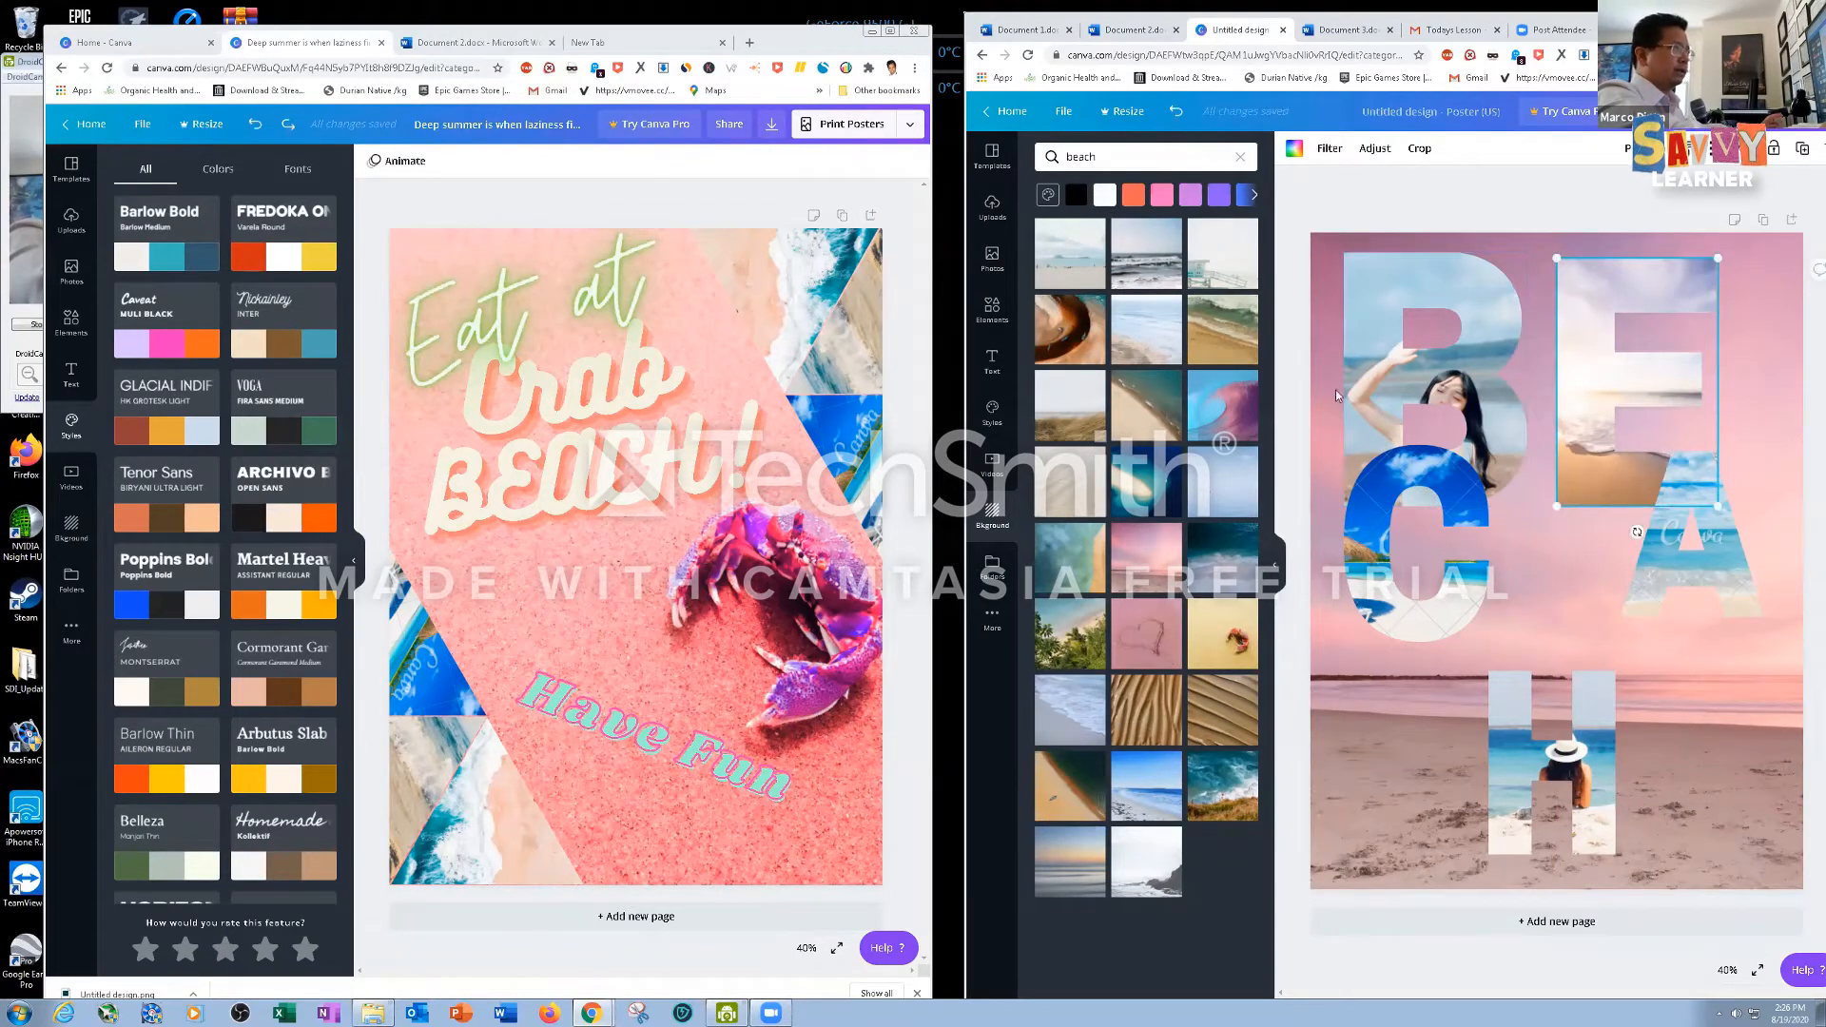
{"action": "left_click_drag", "start_coordinate": [1417, 609], "coordinate": [1417, 690]}
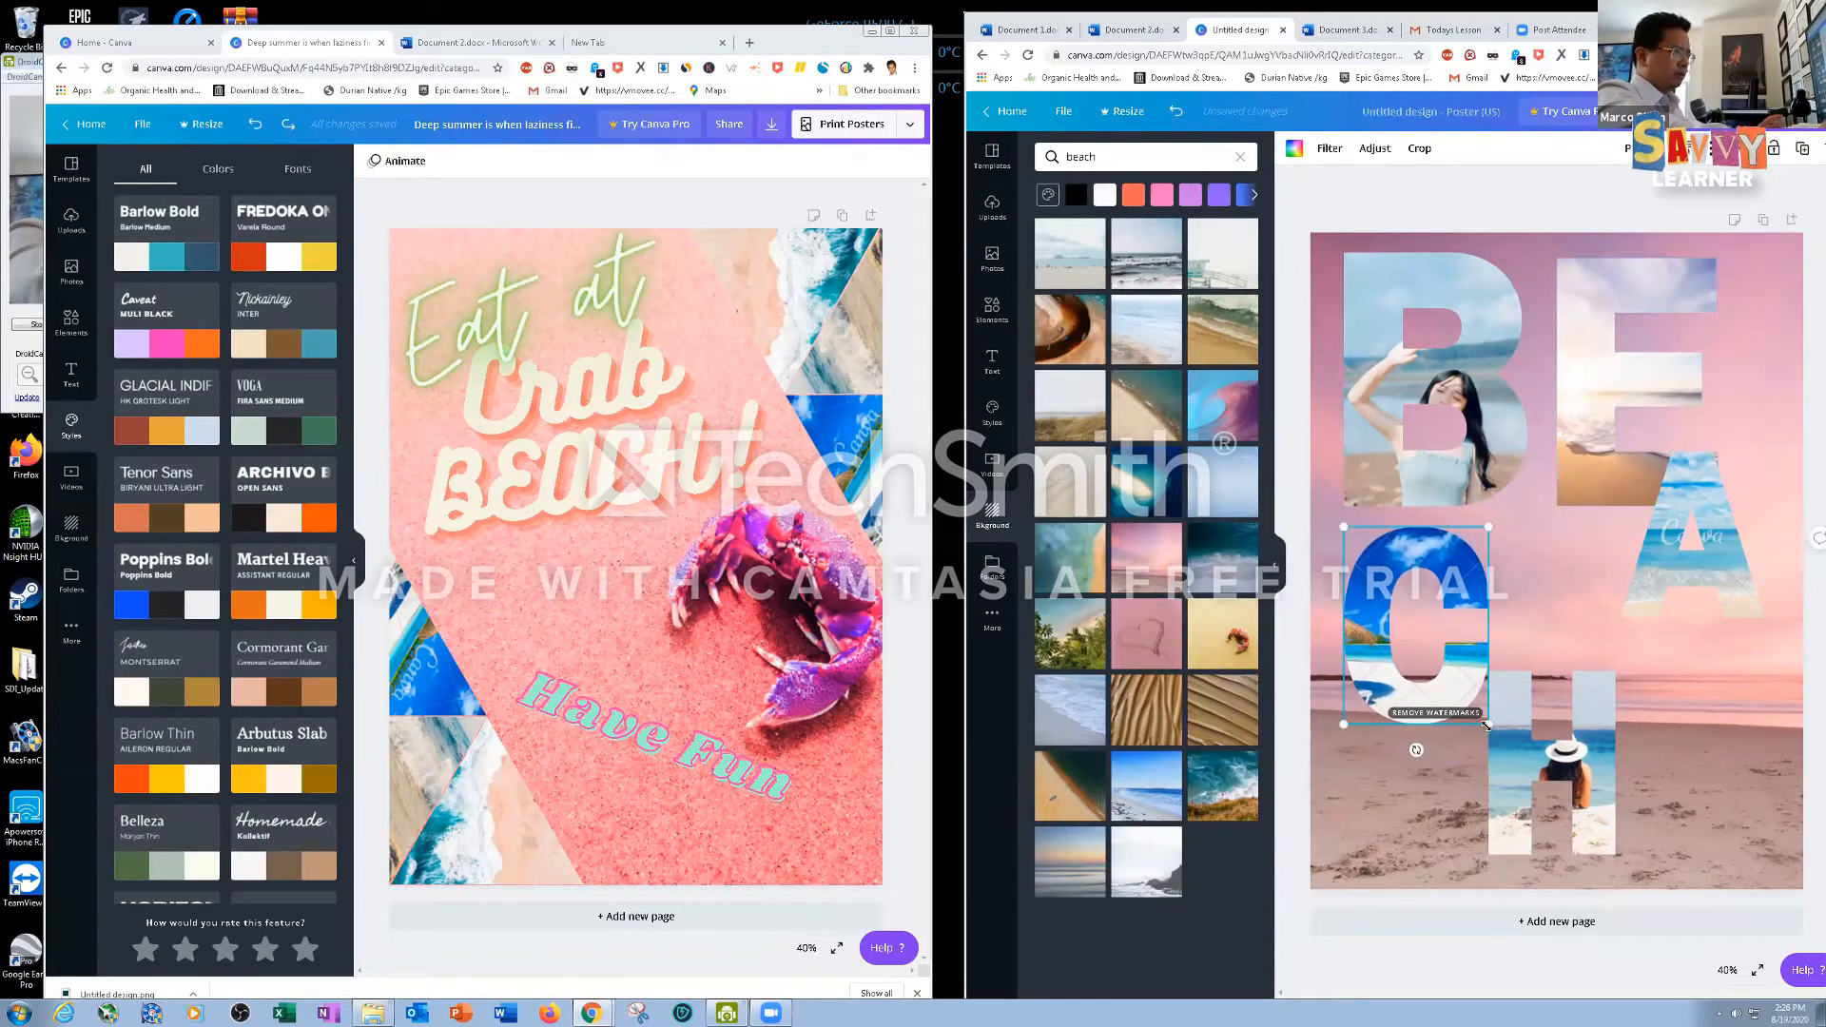
{"action": "left_click_drag", "start_coordinate": [1541, 799], "coordinate": [1538, 793]}
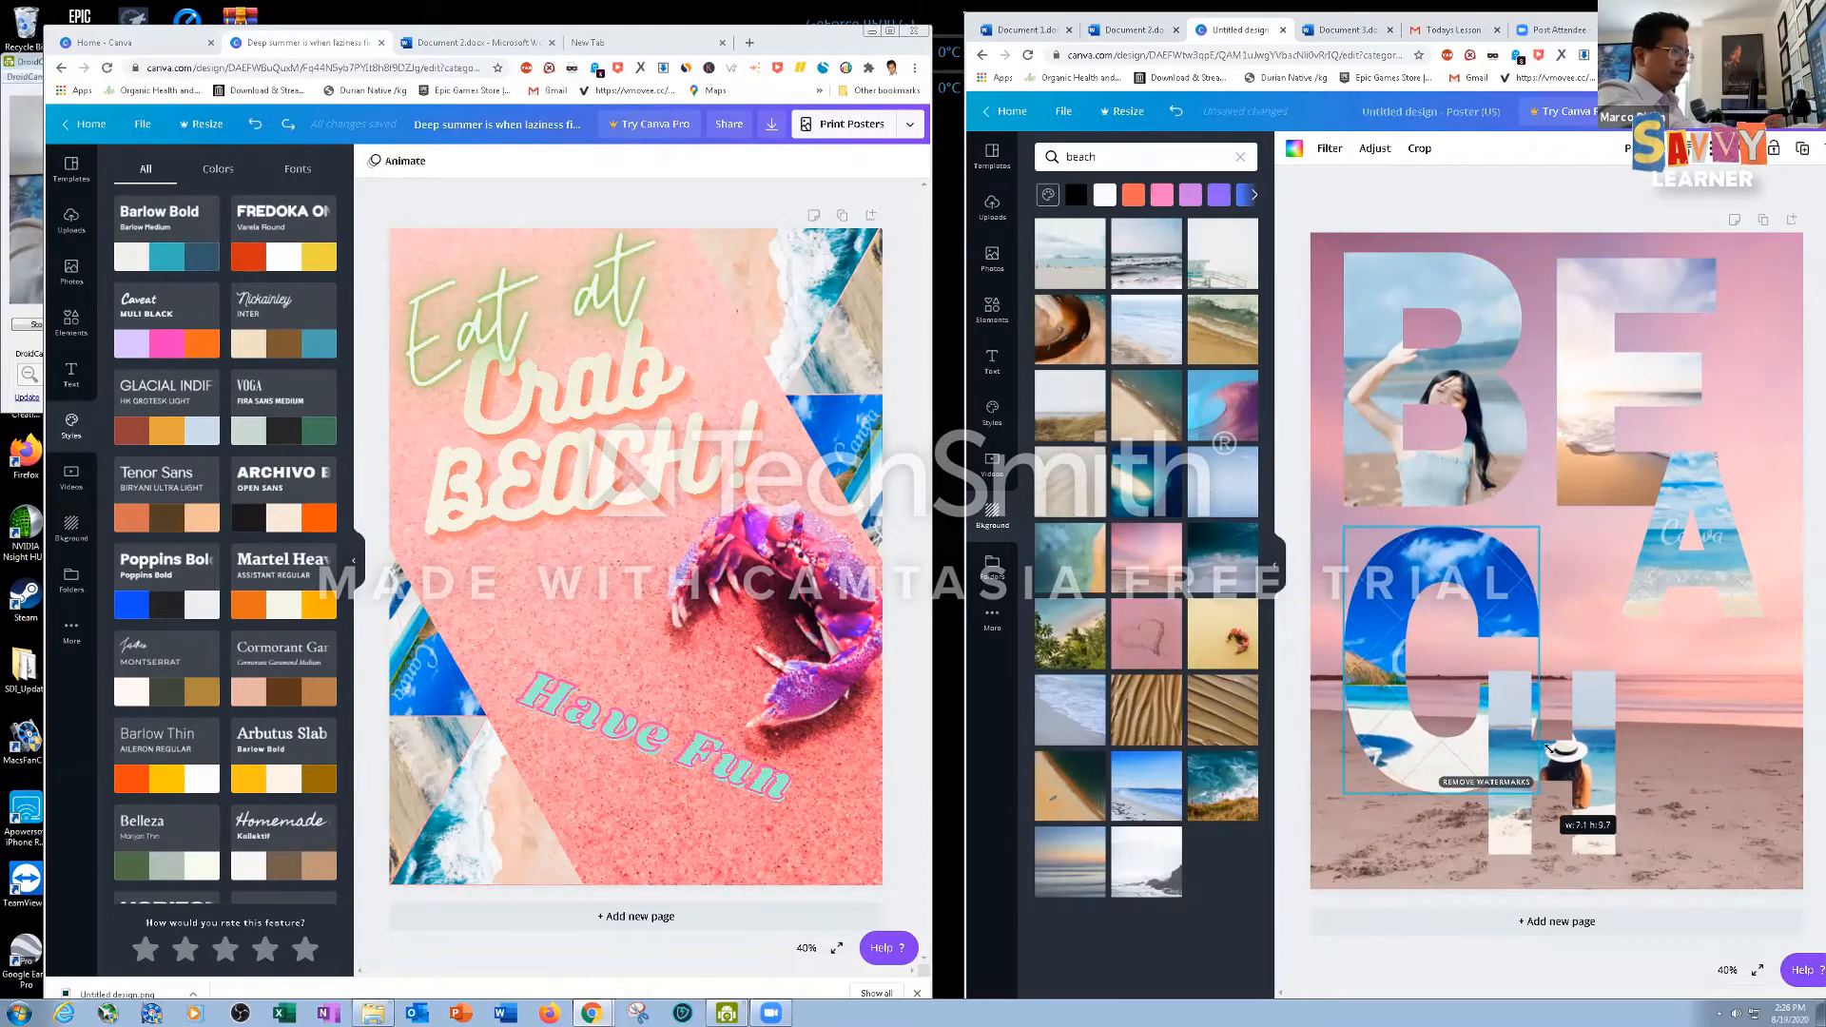
Enlarge the A and place it below the B, and move the C to its right below the E
{"action": "left_click", "coordinate": [1651, 601]}
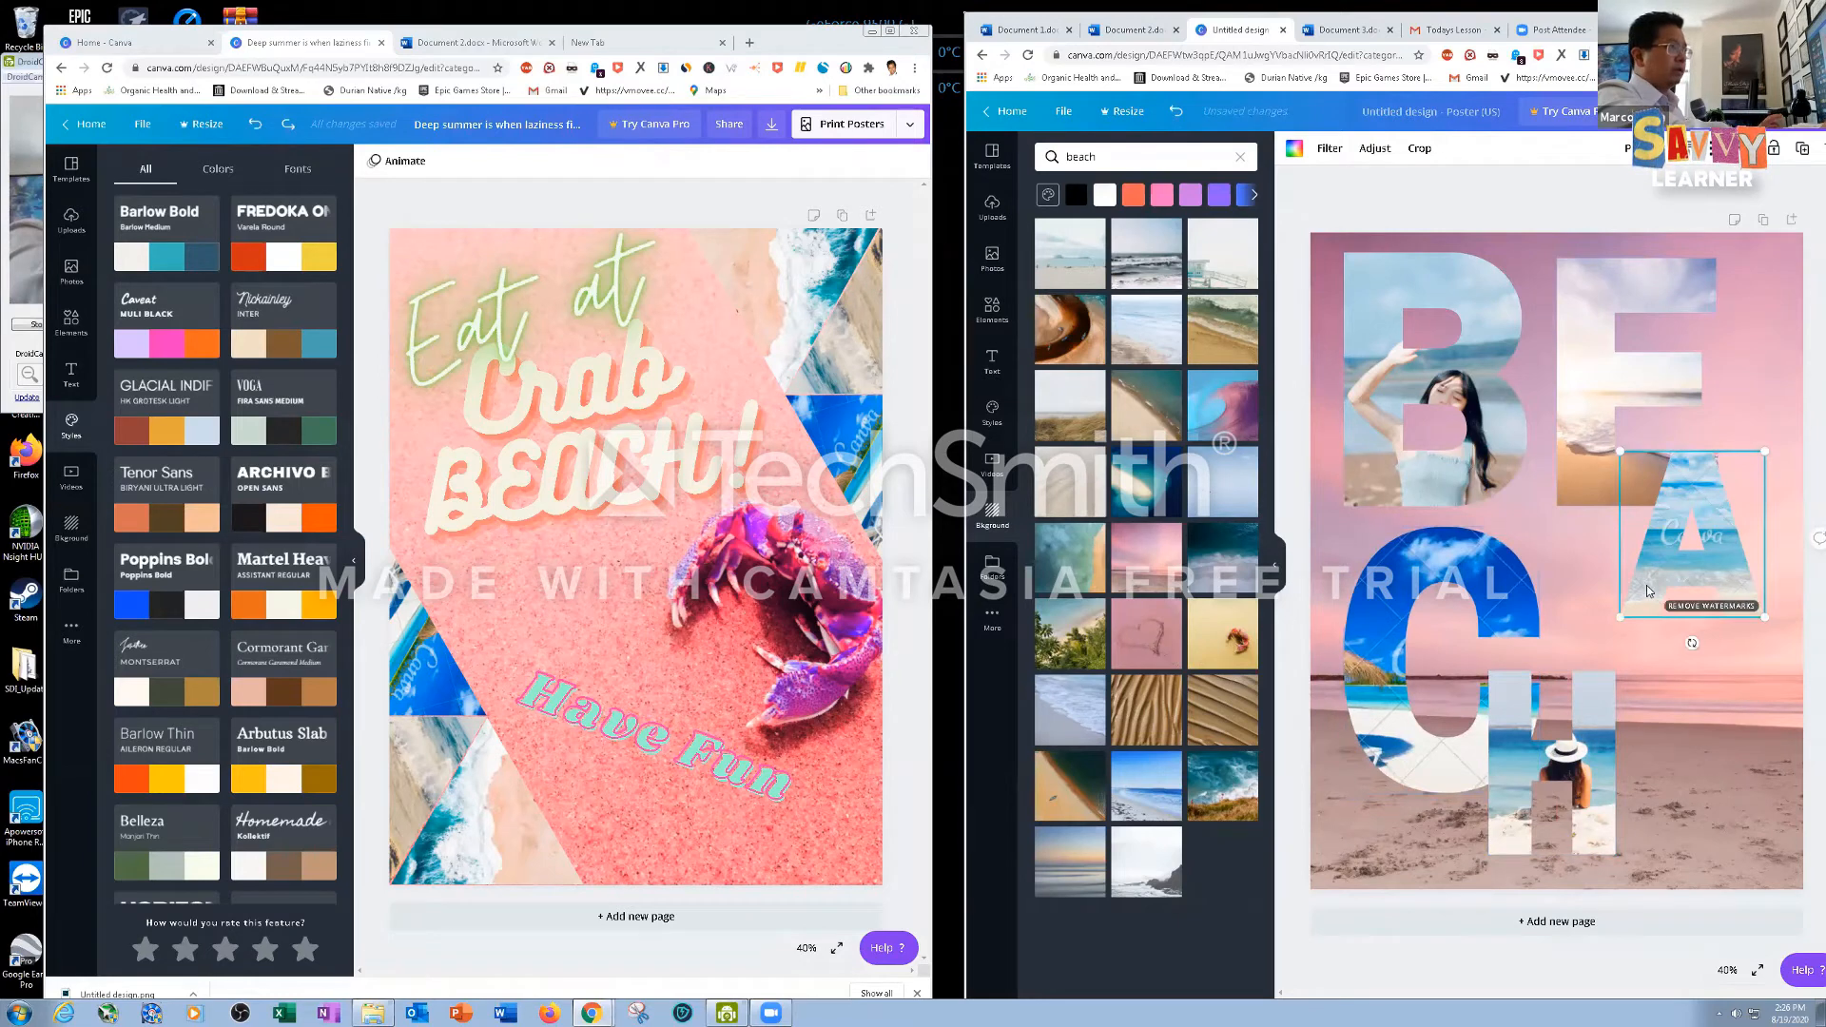
{"action": "left_click_drag", "start_coordinate": [1648, 590], "coordinate": [1370, 716]}
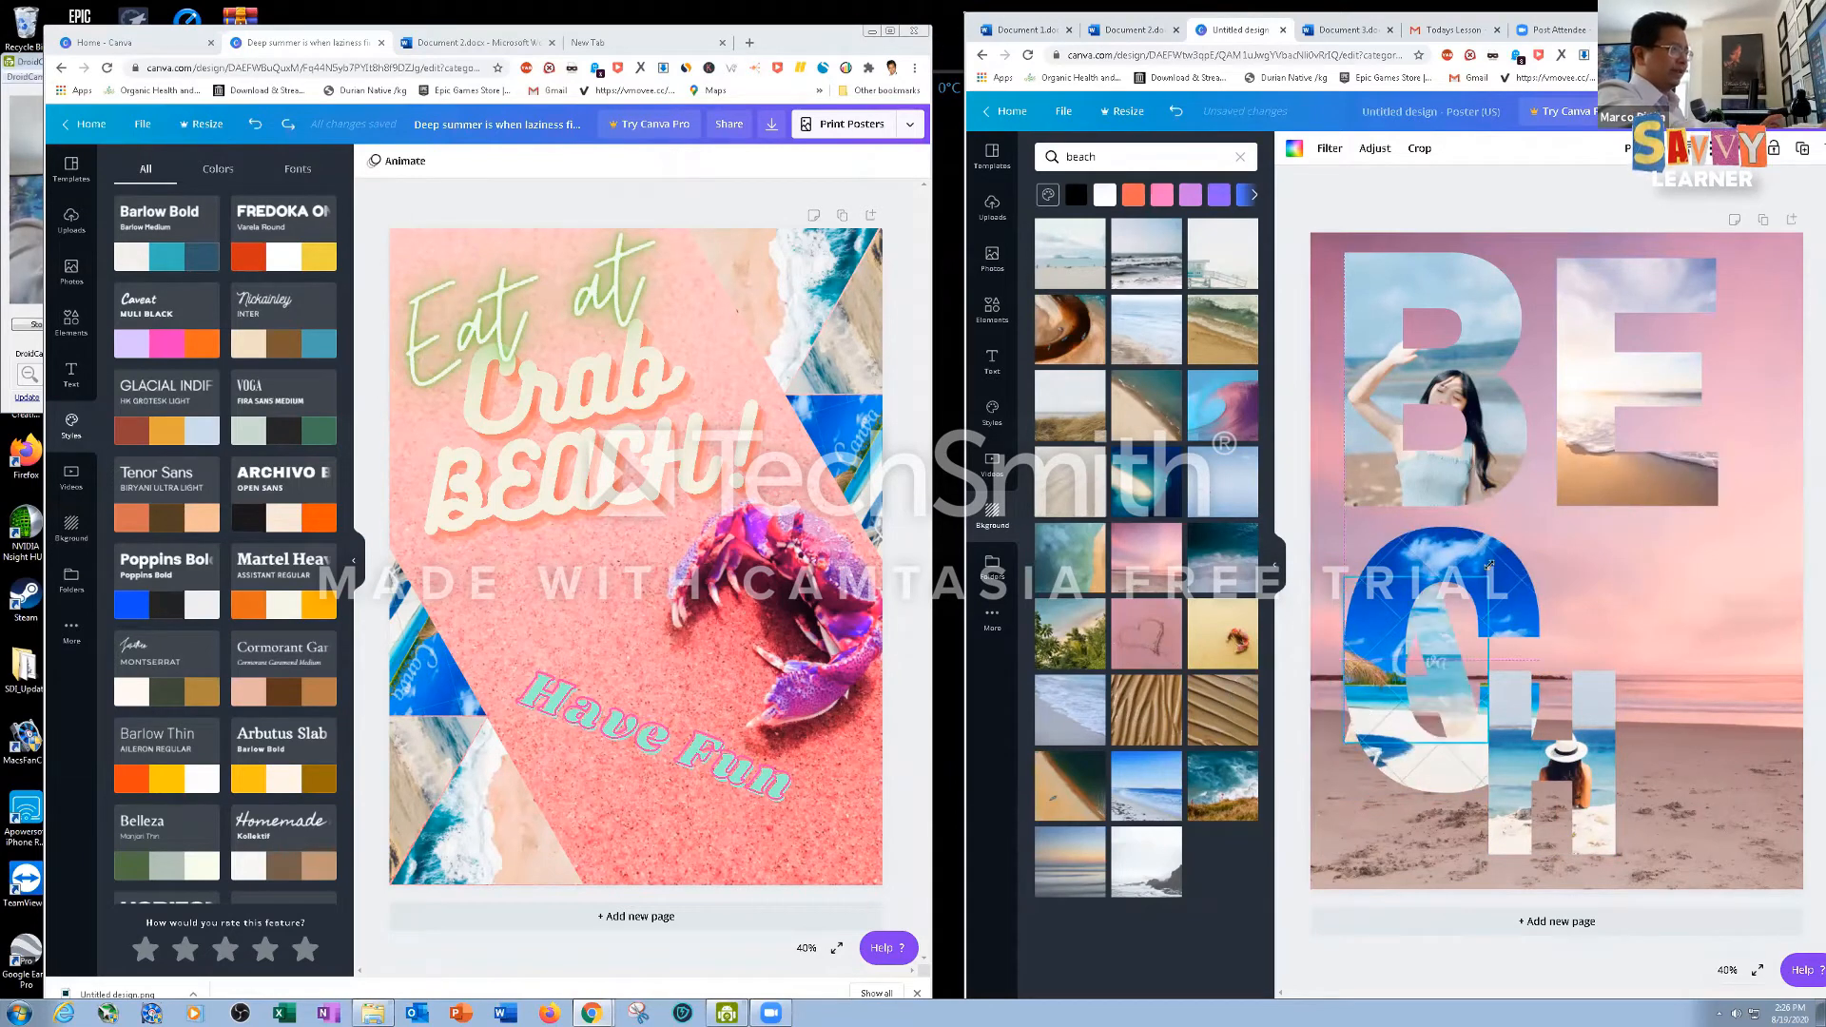
{"action": "left_click_drag", "start_coordinate": [1488, 577], "coordinate": [1614, 572]}
{"action": "left_click_drag", "start_coordinate": [1490, 562], "coordinate": [1713, 563]}
{"action": "left_click_drag", "start_coordinate": [1453, 587], "coordinate": [1441, 572]}
{"action": "left_click", "coordinate": [1672, 568]}
{"action": "left_click_drag", "start_coordinate": [1656, 550], "coordinate": [1659, 544]}
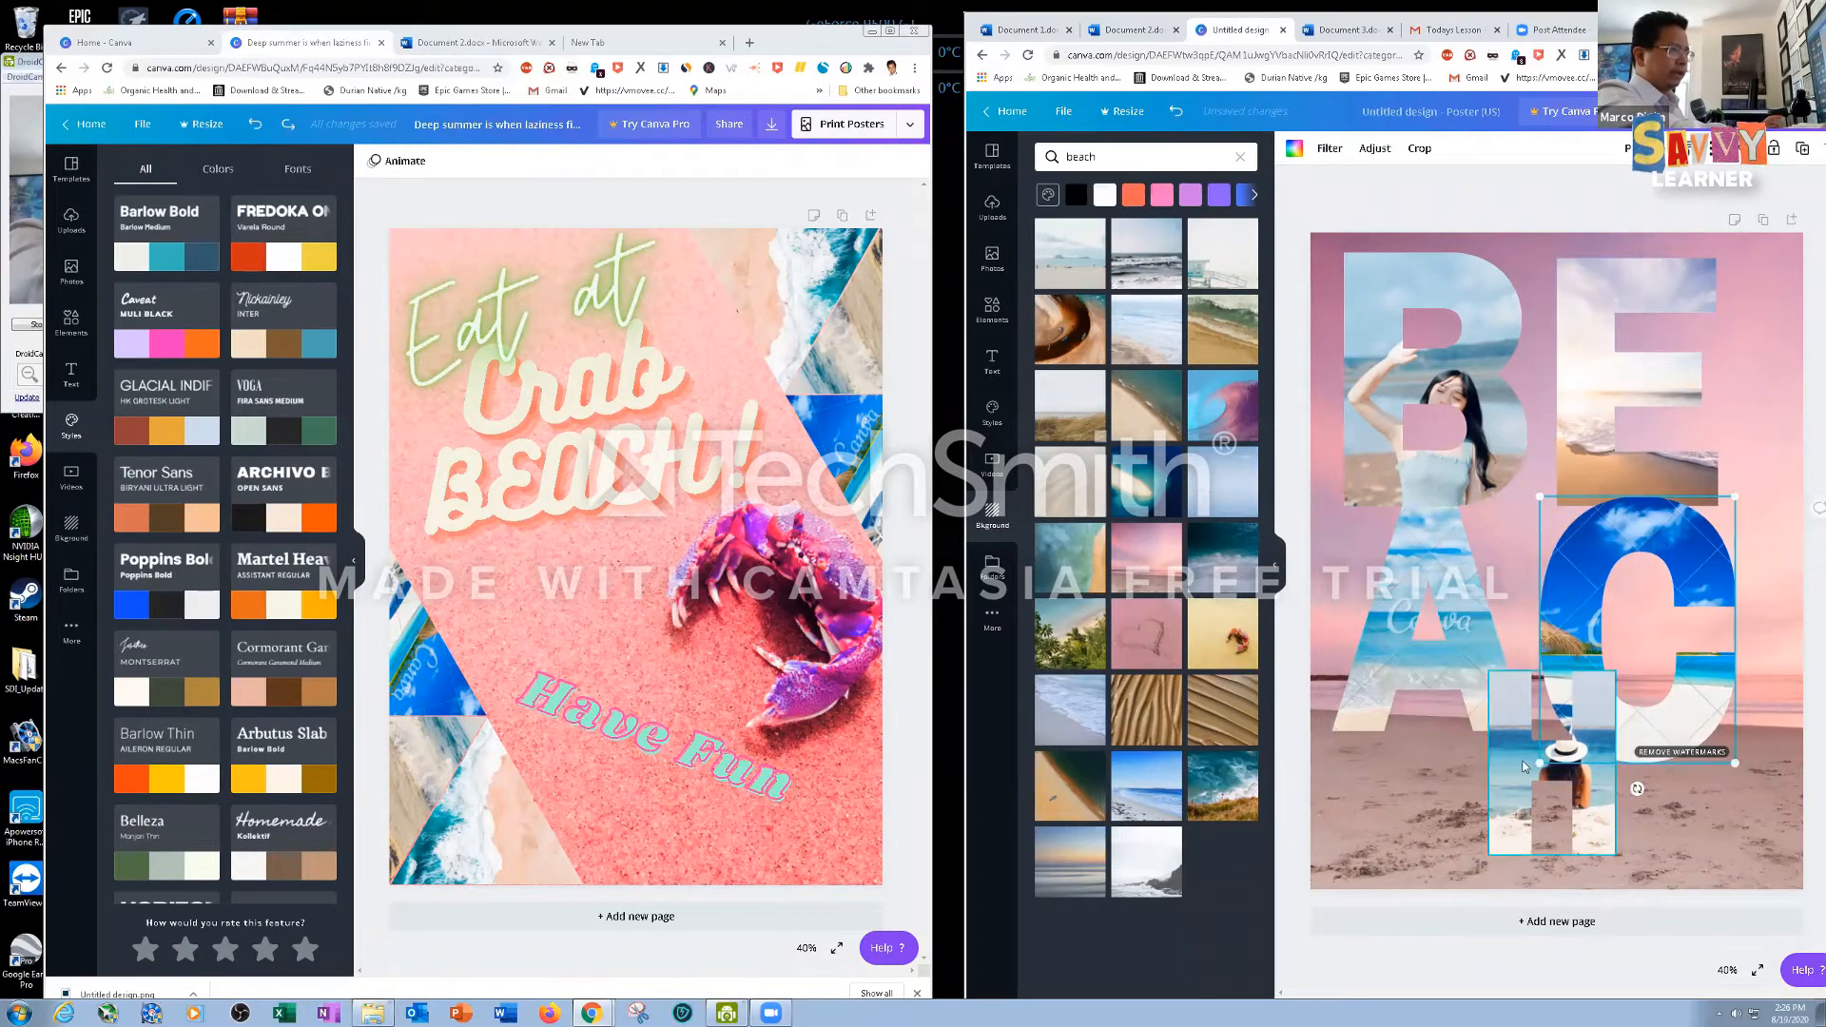
Enlarge the H and place it below the E, shifting the C left between the A and the H
{"action": "left_click_drag", "start_coordinate": [1540, 757], "coordinate": [1687, 679]}
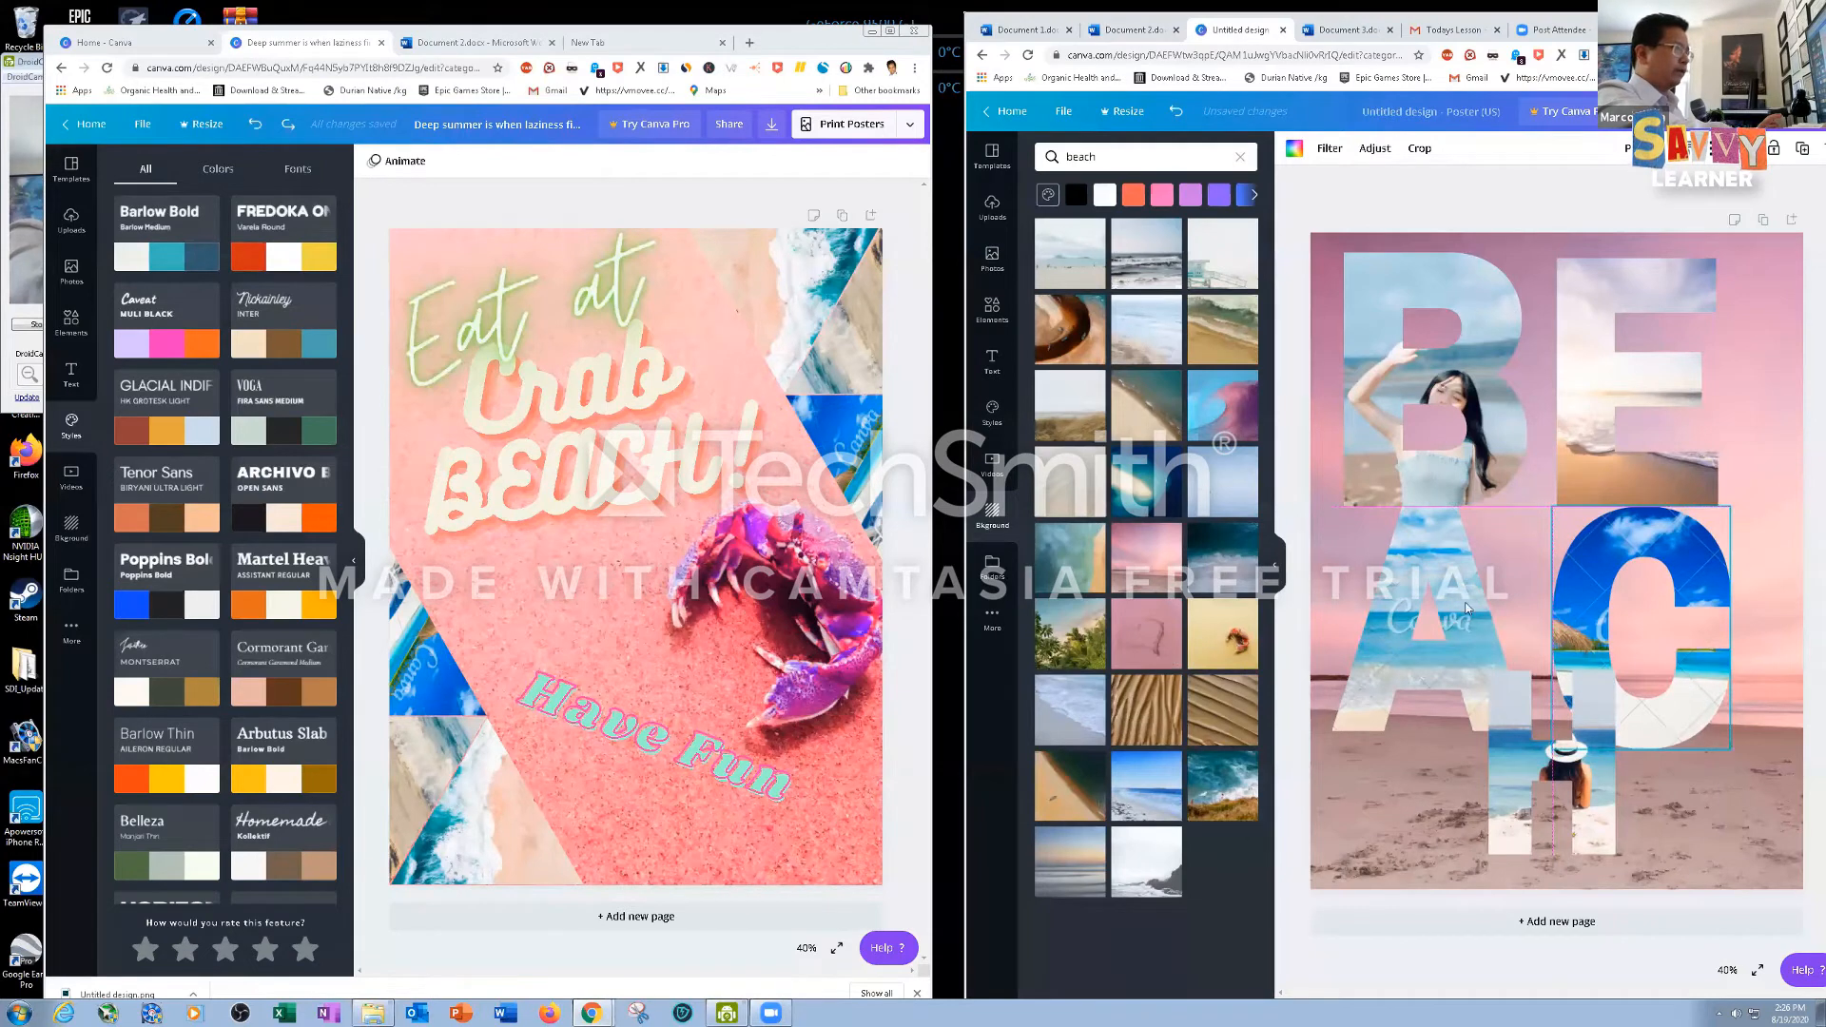
{"action": "left_click_drag", "start_coordinate": [1444, 593], "coordinate": [1443, 601]}
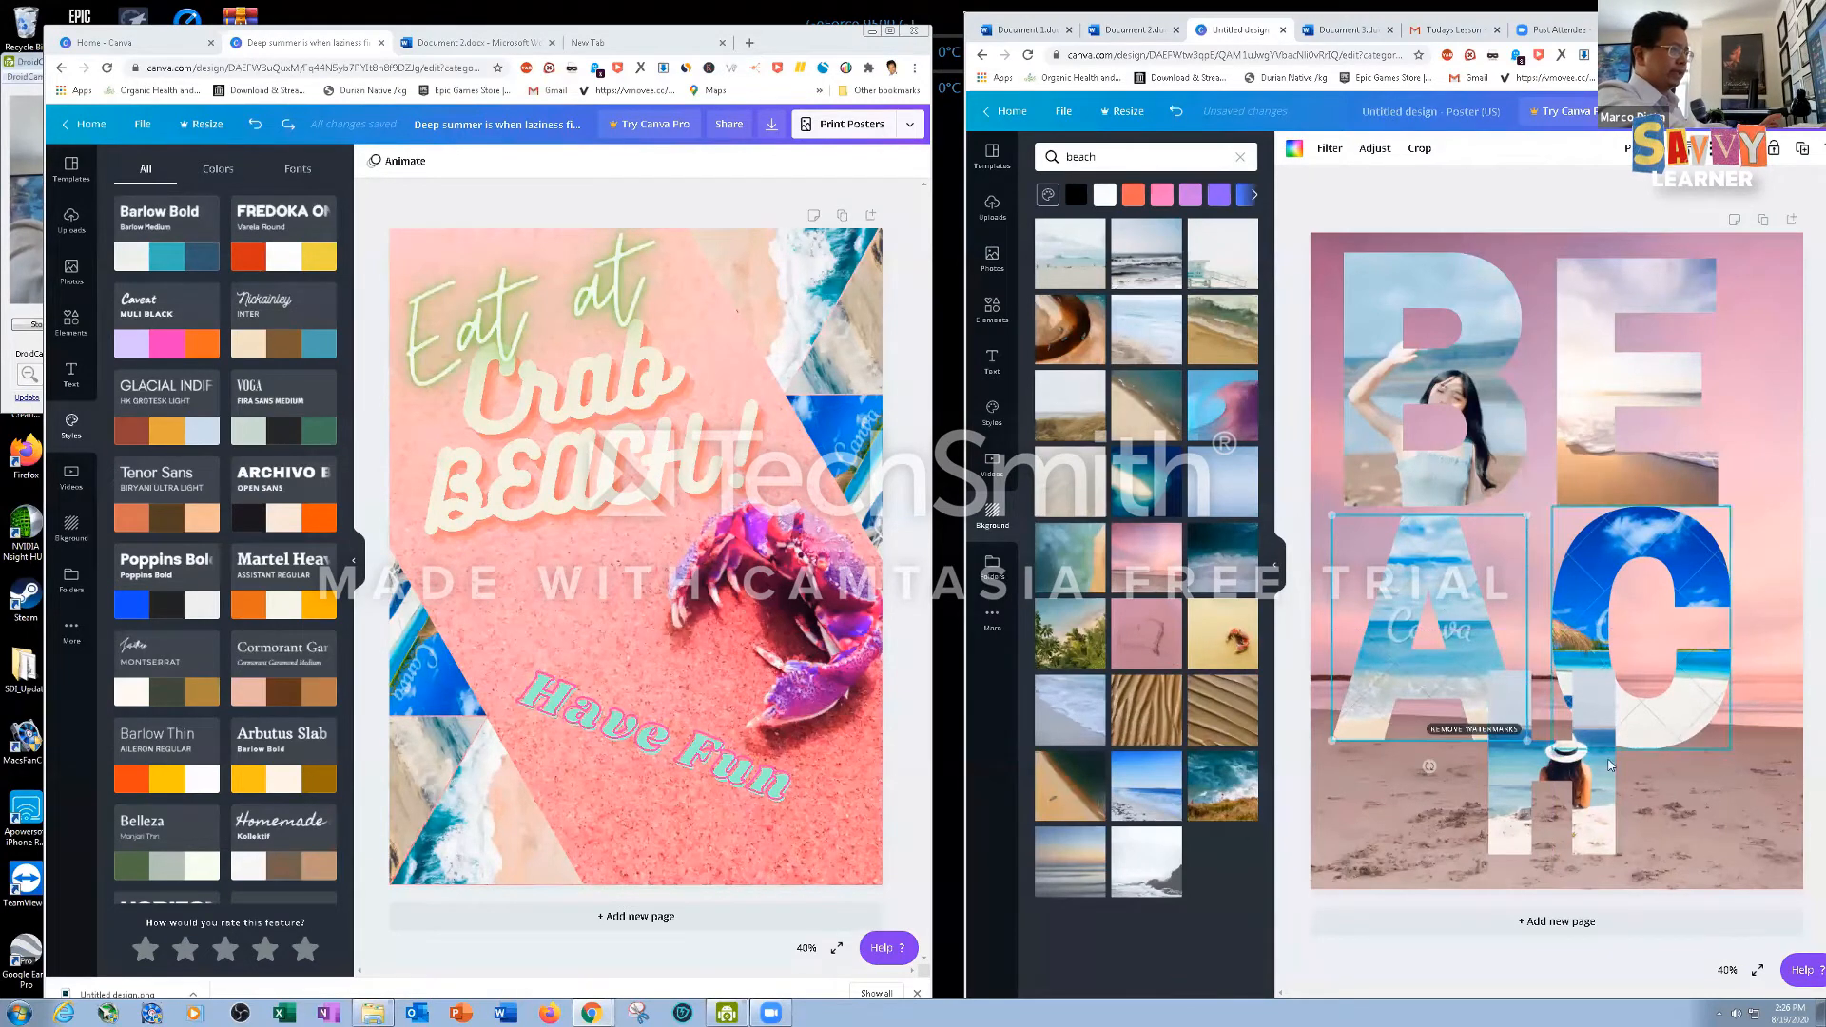
{"action": "left_click_drag", "start_coordinate": [1534, 778], "coordinate": [1598, 776]}
{"action": "left_click_drag", "start_coordinate": [1595, 662], "coordinate": [1502, 543]}
{"action": "left_click_drag", "start_coordinate": [1631, 612], "coordinate": [1723, 530]}
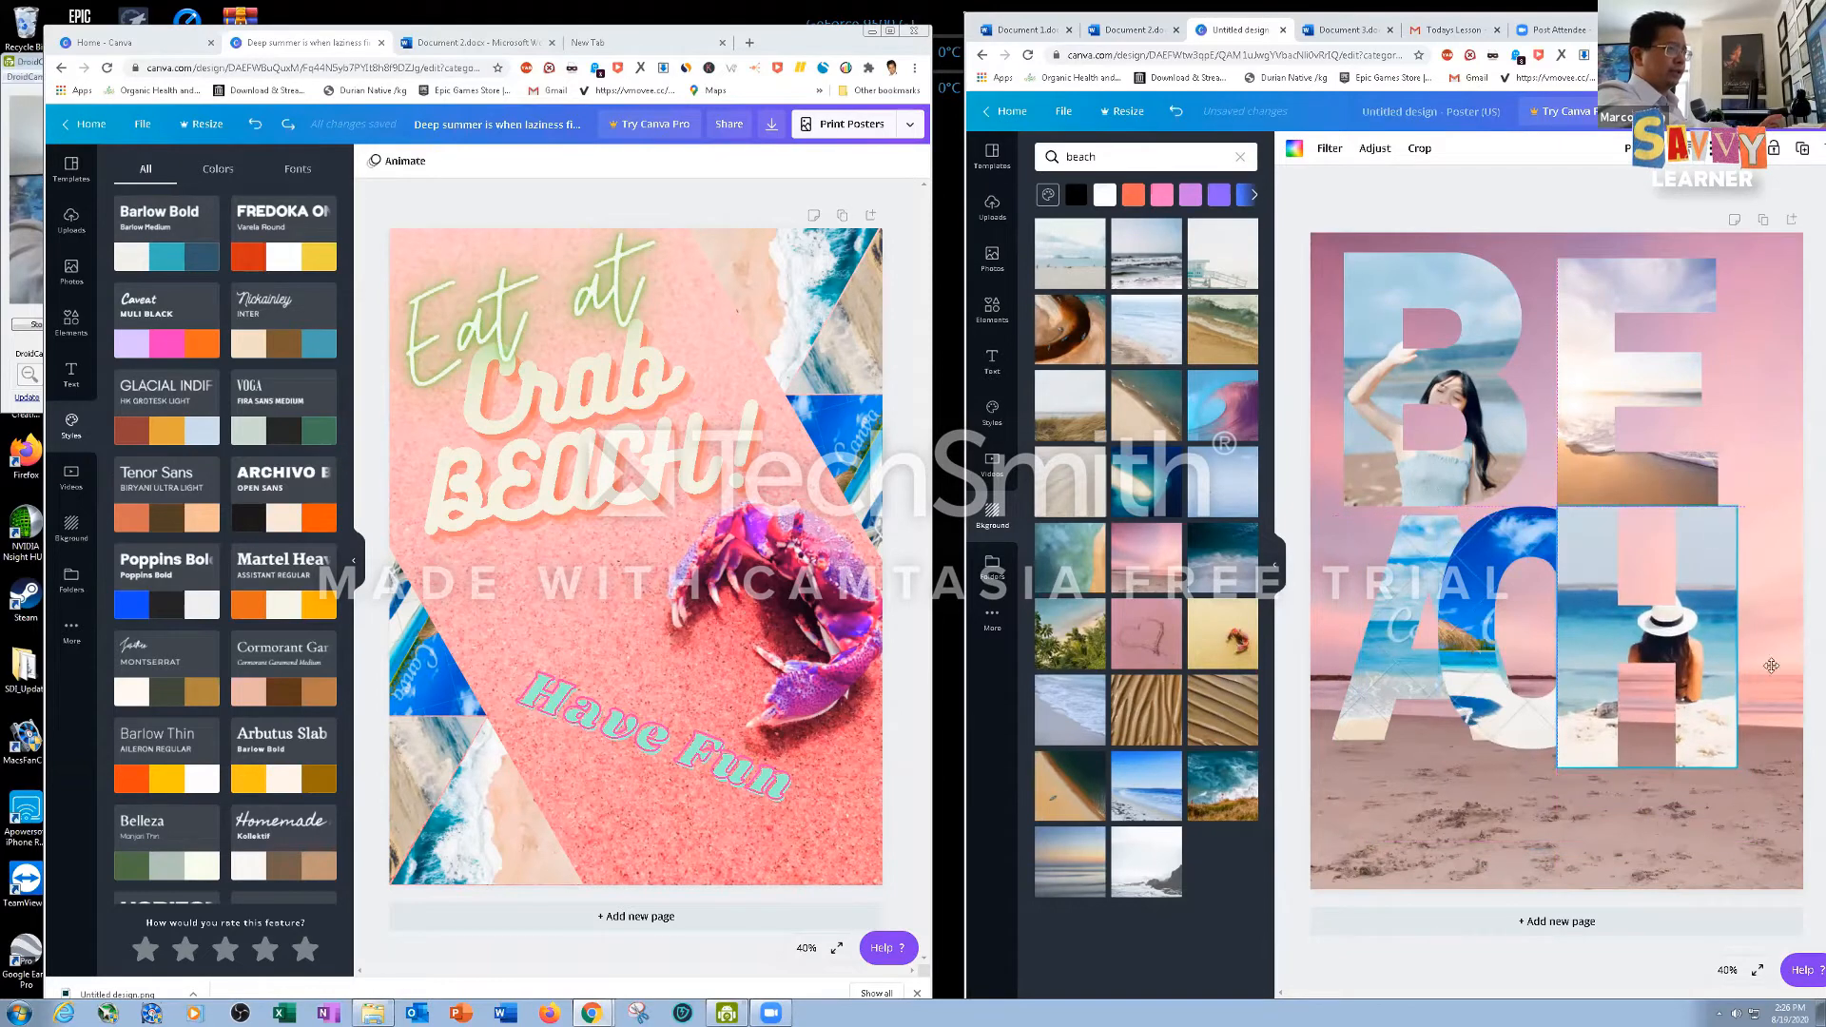
{"action": "left_click_drag", "start_coordinate": [1699, 733], "coordinate": [1718, 754]}
Bring the C forward so it overlaps in front of the H
{"action": "left_click", "coordinate": [1522, 533]}
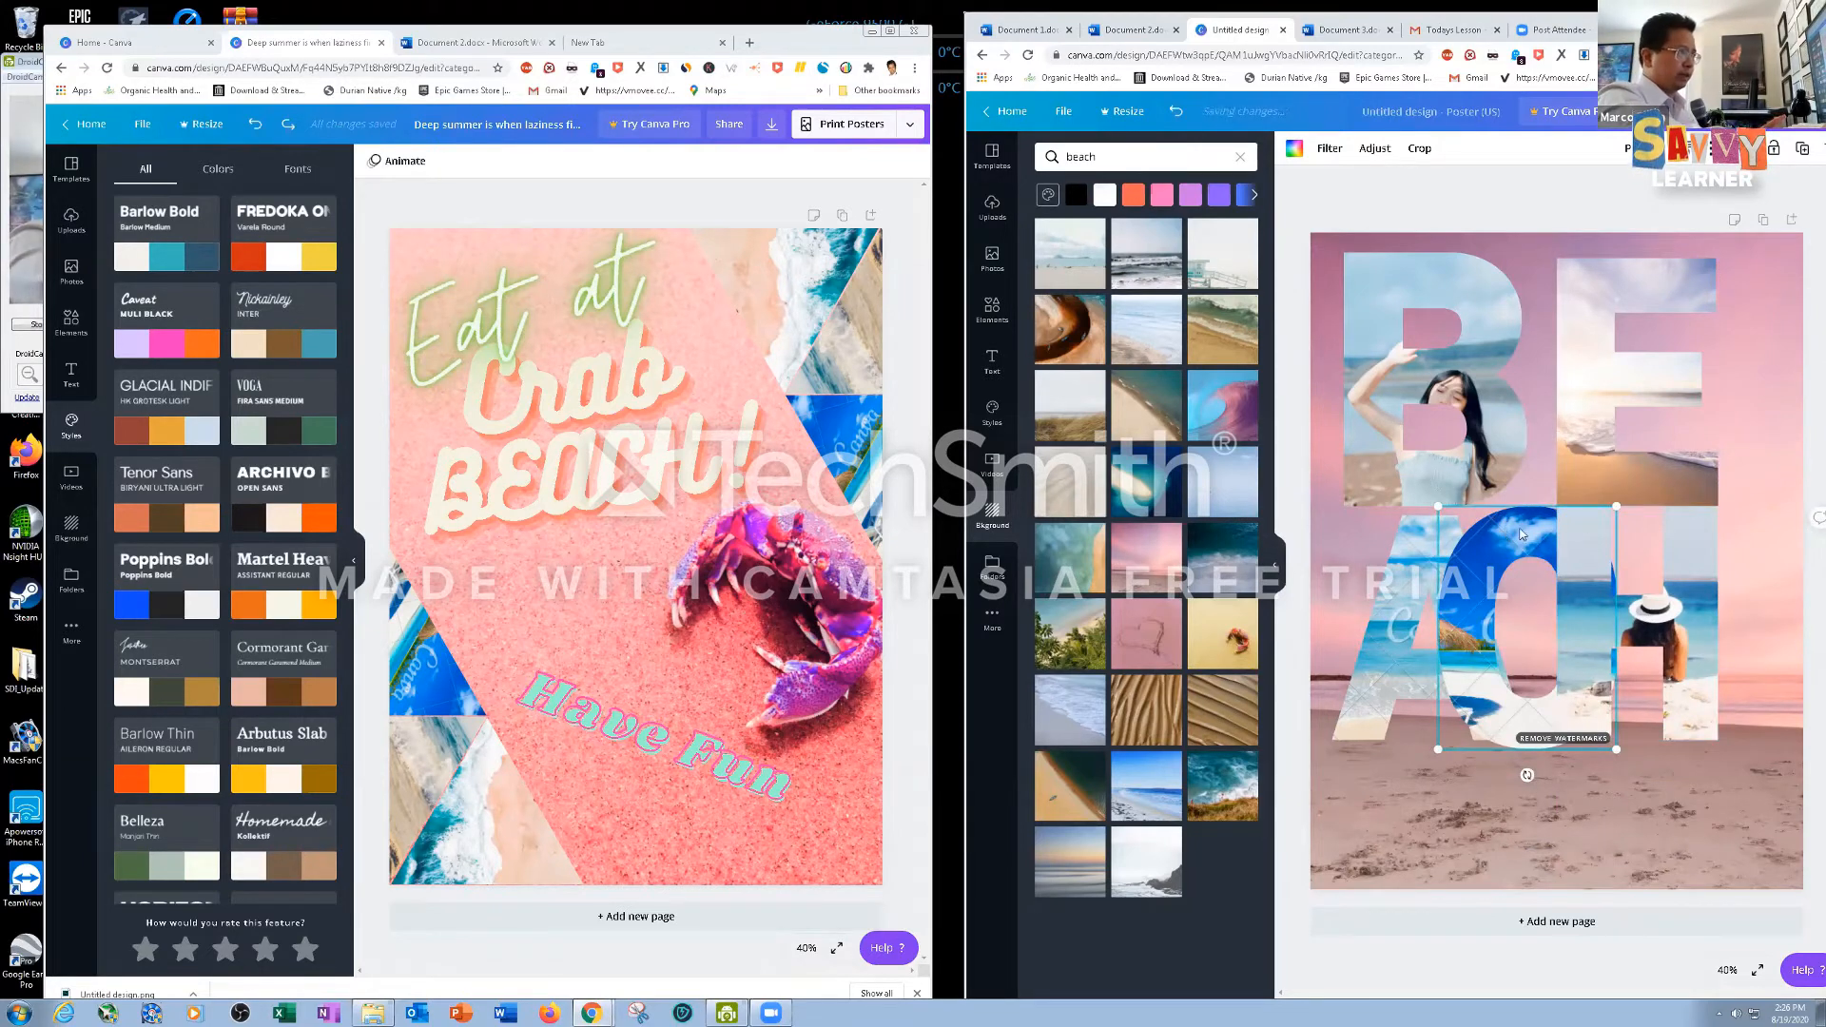
{"action": "right_click", "coordinate": [1533, 537]}
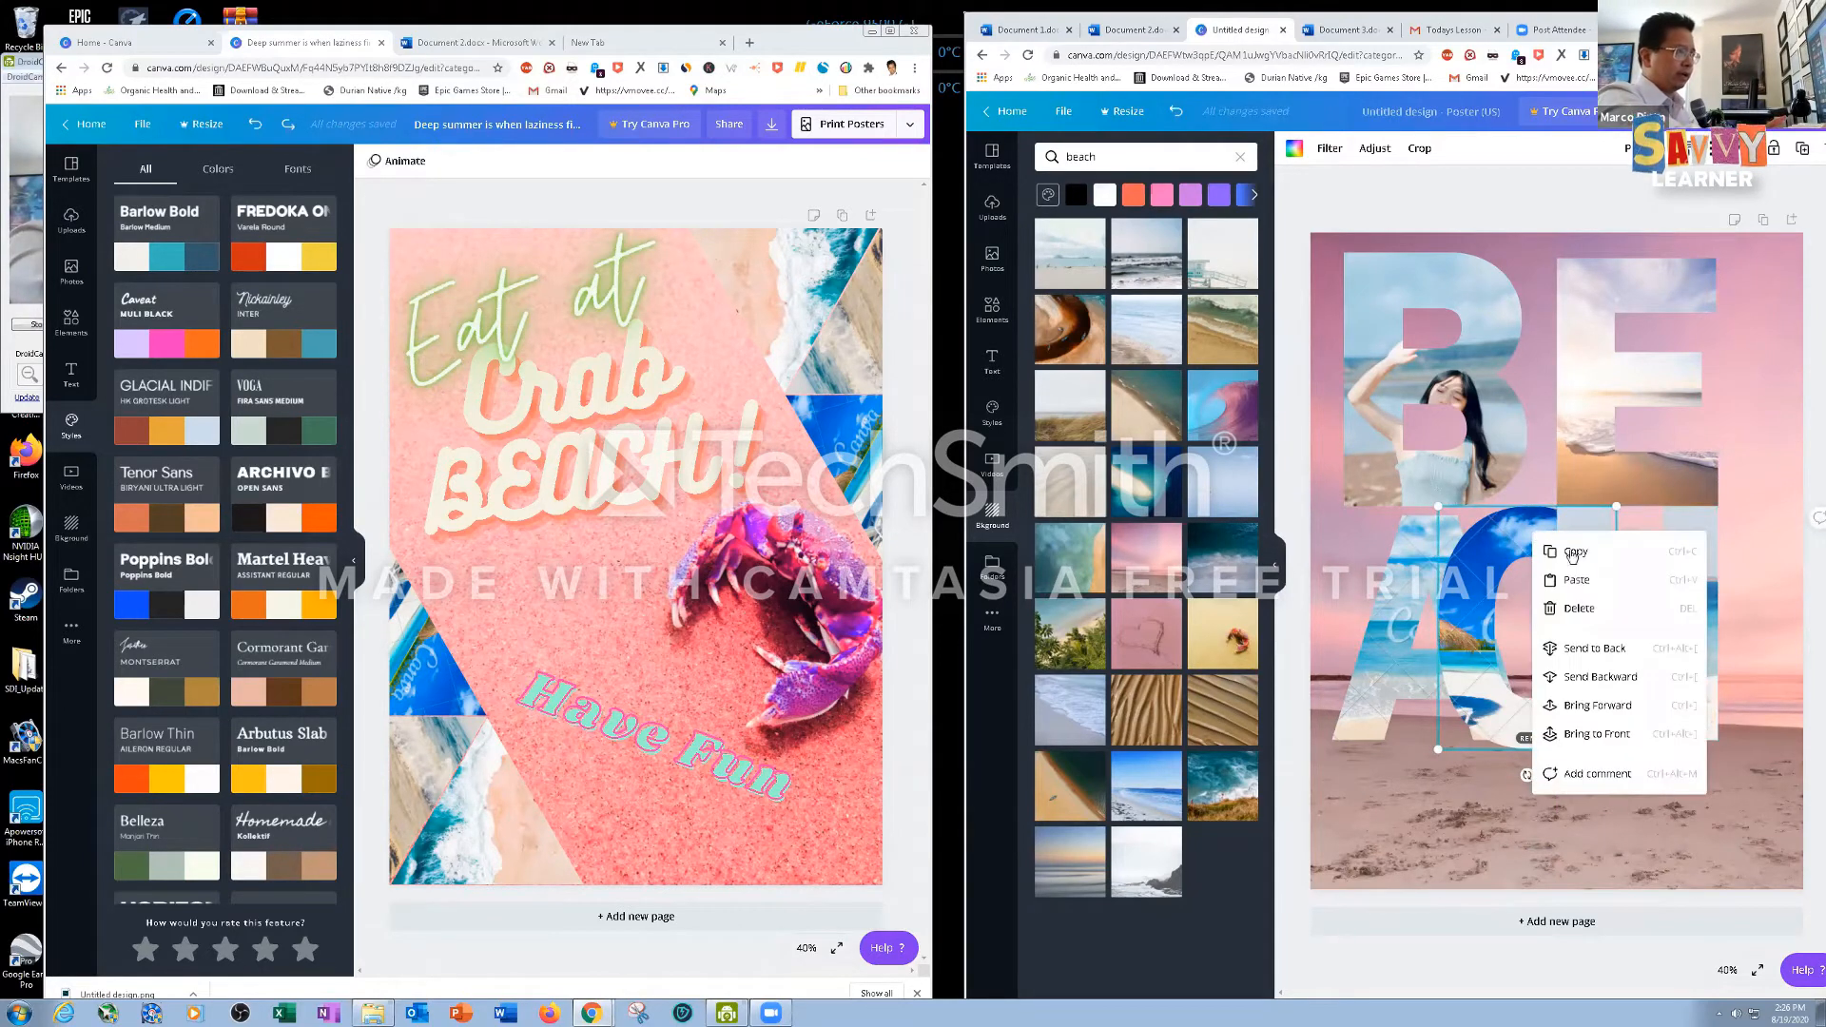
{"action": "left_click", "coordinate": [1588, 708]}
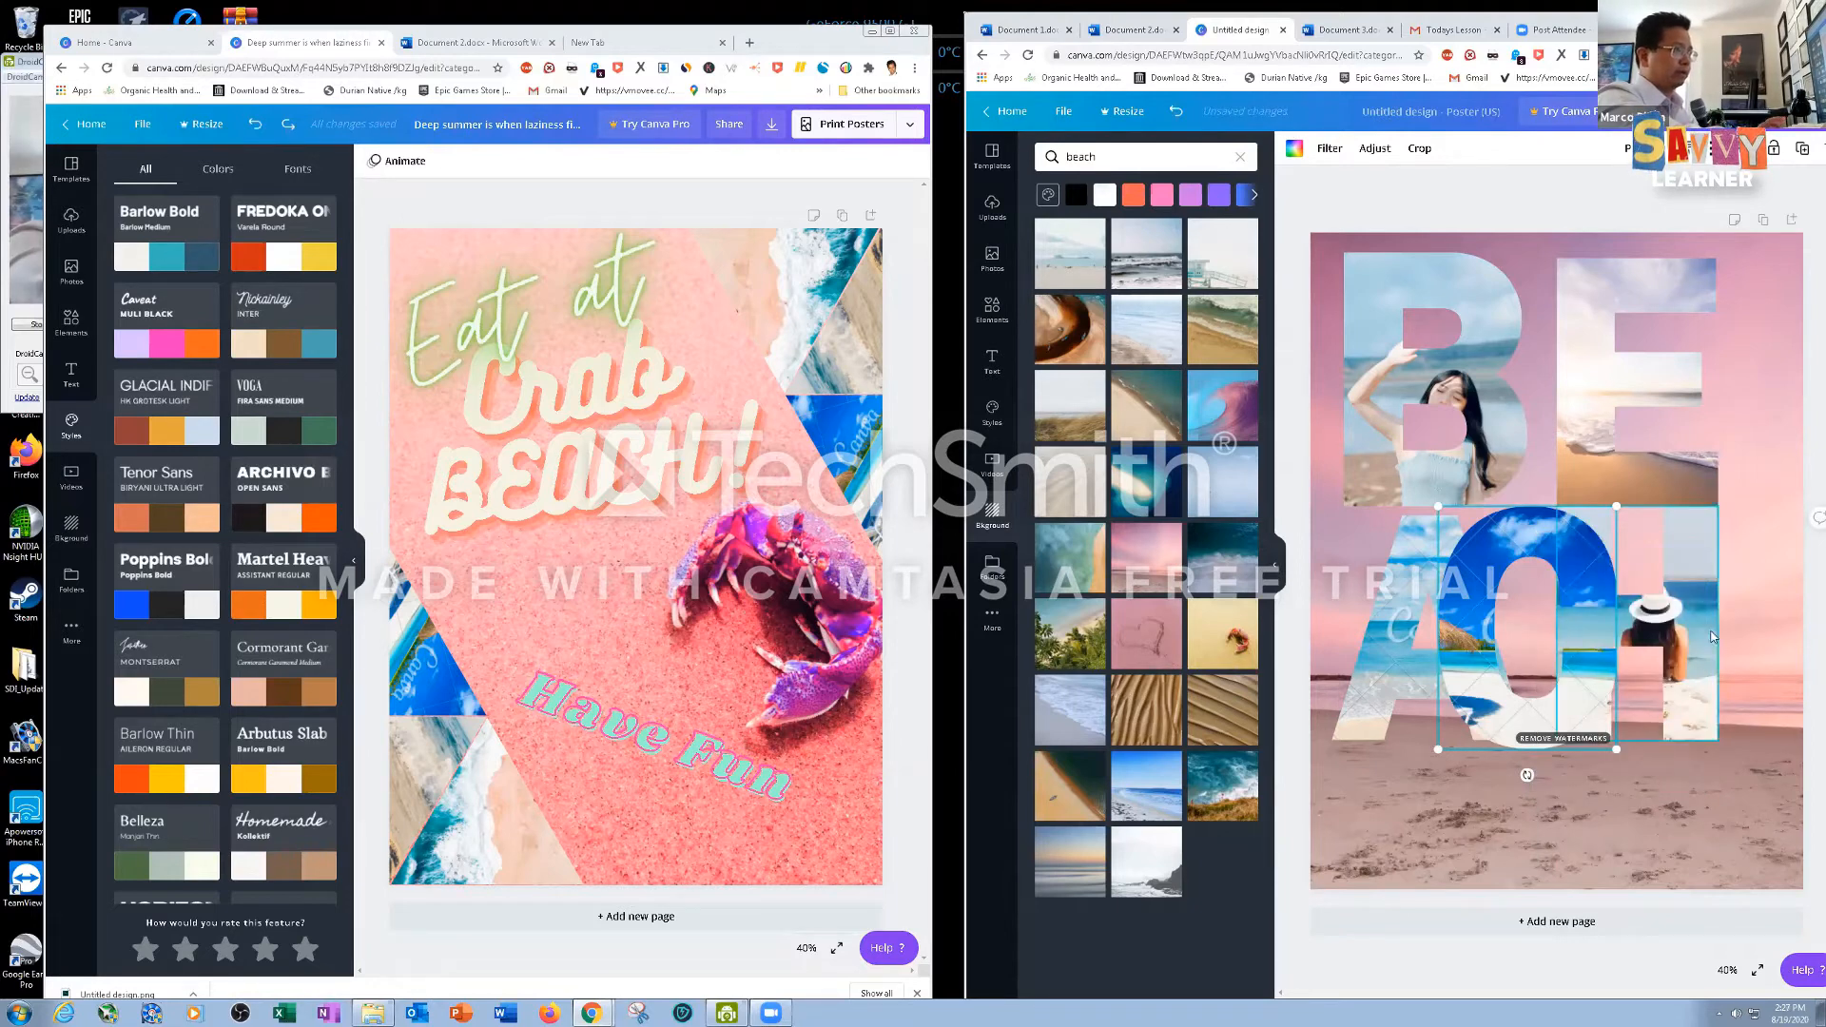
{"action": "left_click", "coordinate": [1404, 568]}
{"action": "left_click", "coordinate": [1412, 559]}
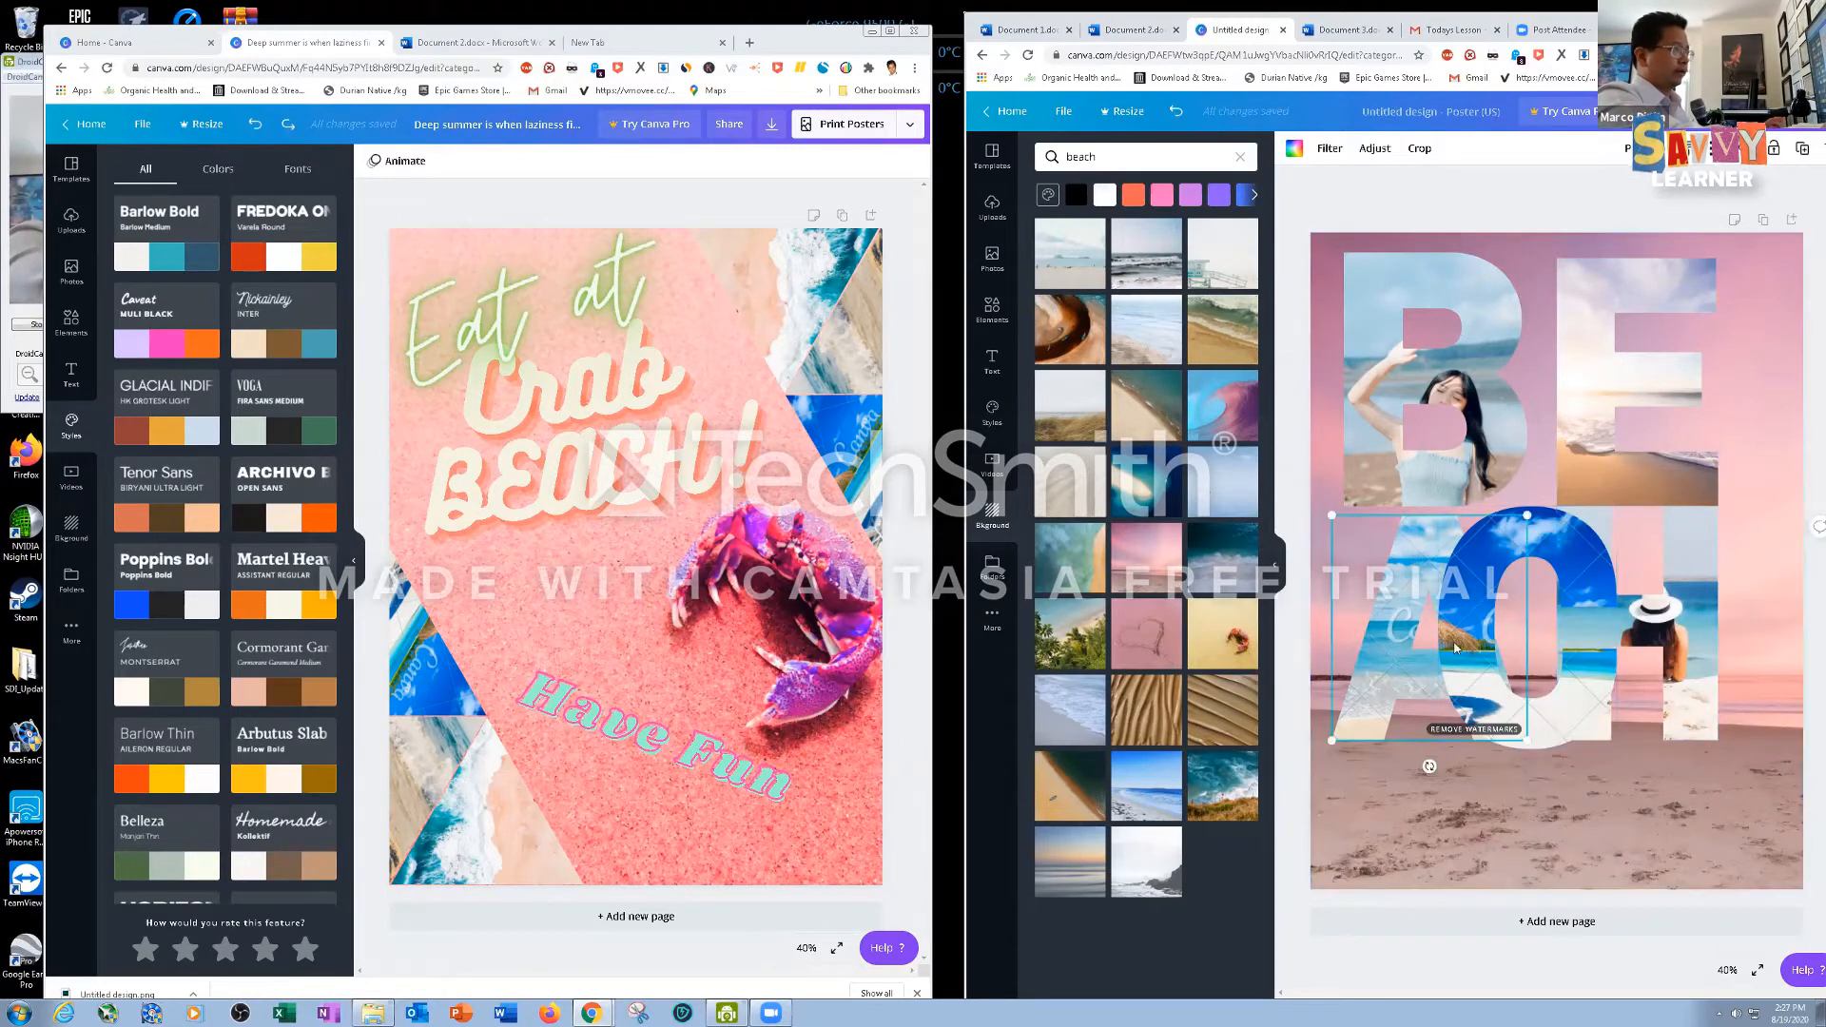
{"action": "left_click", "coordinate": [1525, 731]}
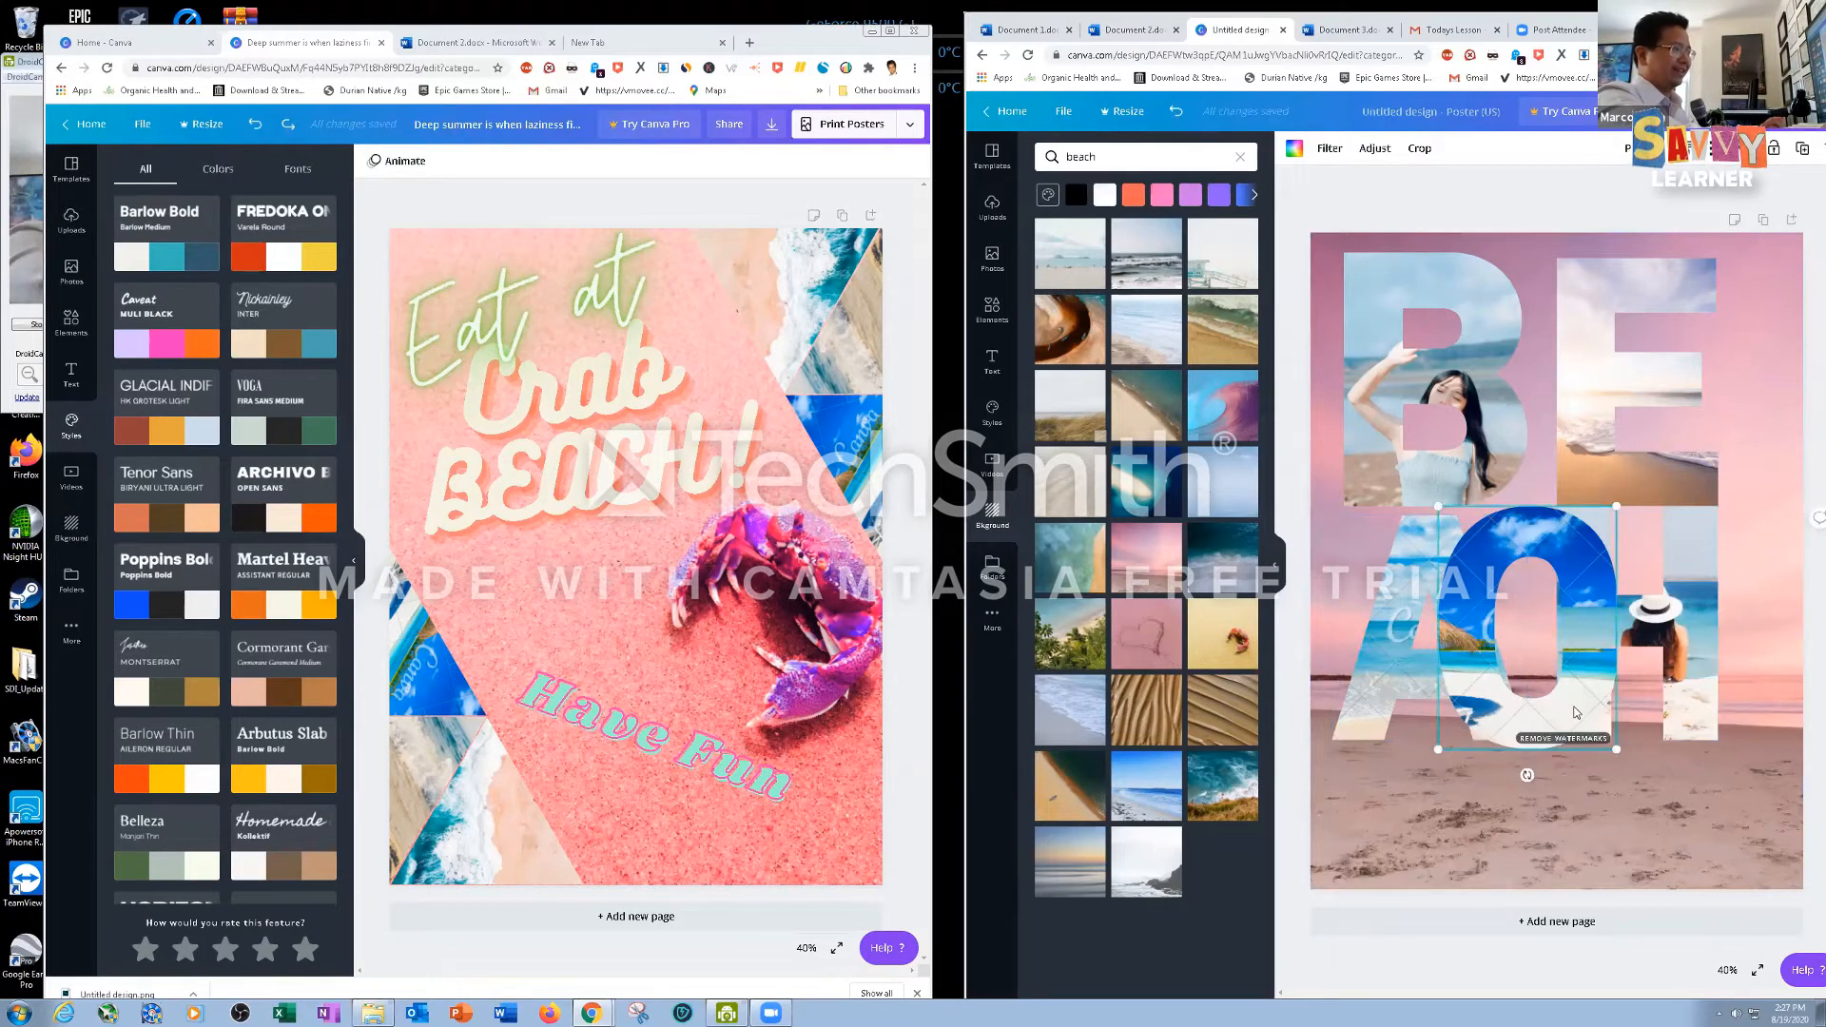
Nudge the E slightly left, and move the B toward the poster's upper-left corner and shrink it
{"action": "left_click", "coordinate": [1698, 354]}
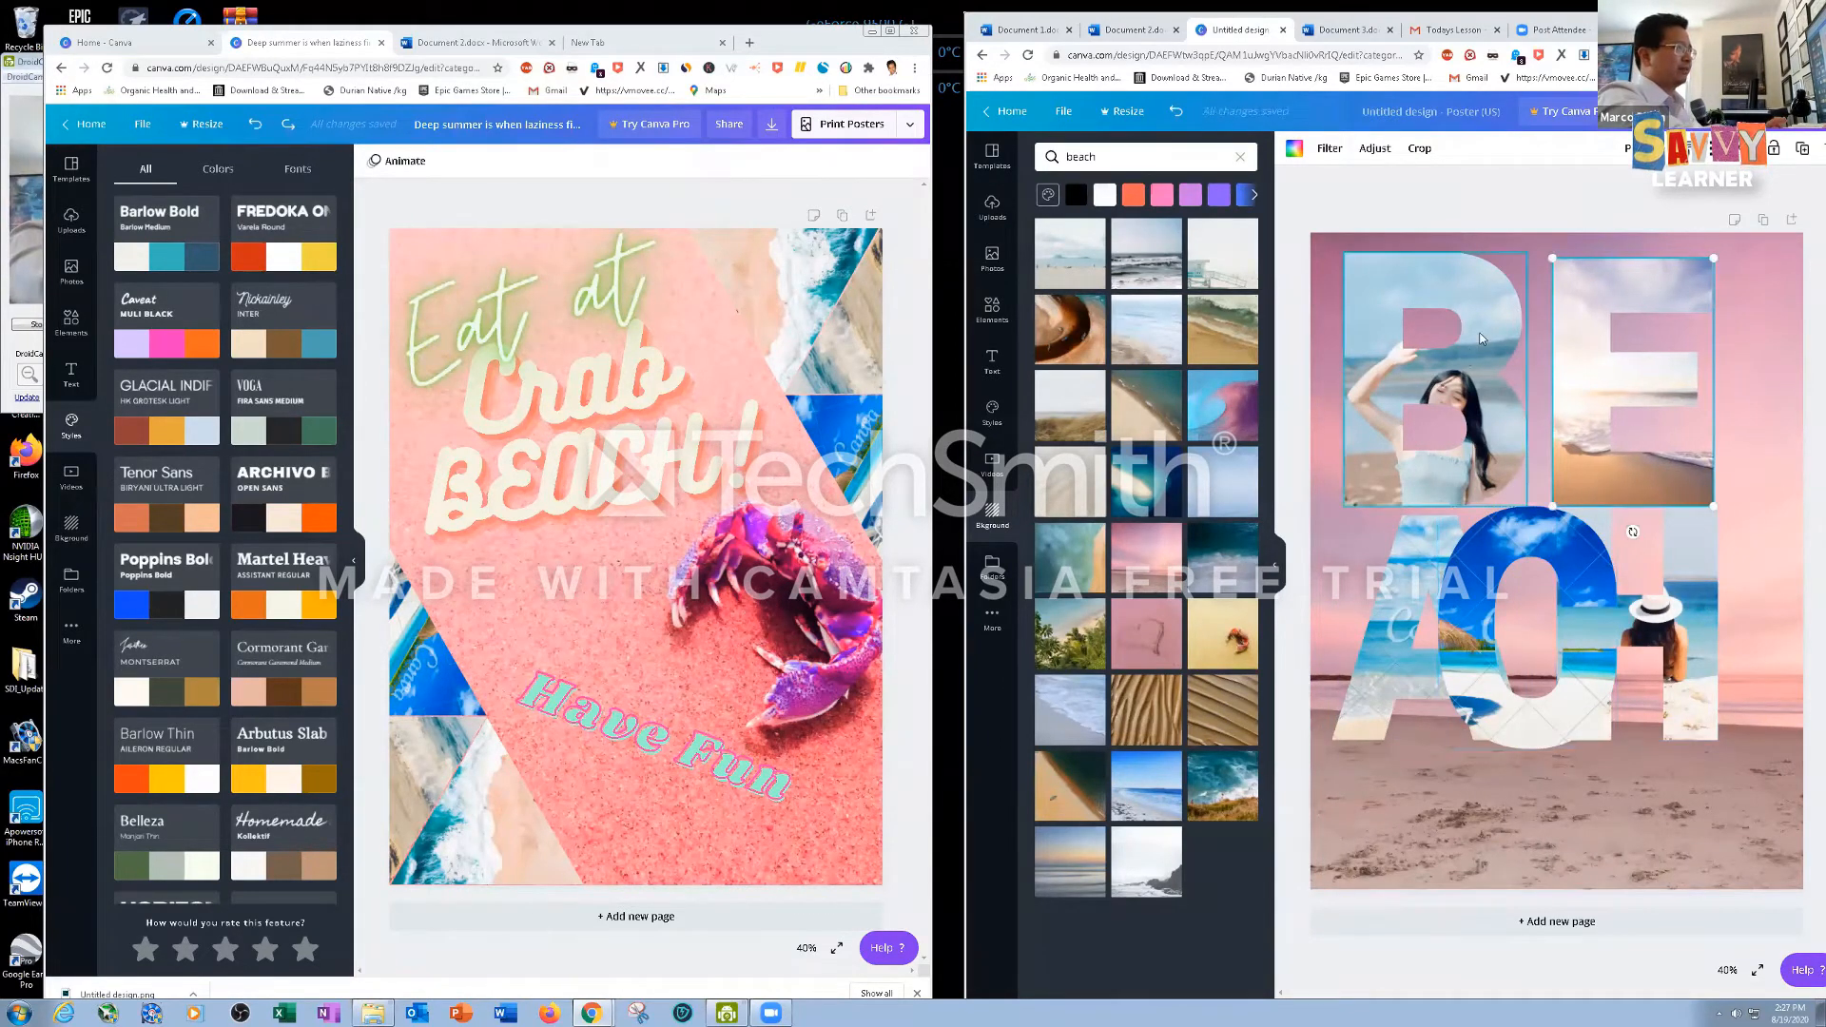
{"action": "mouse_move", "coordinate": [1484, 340]}
{"action": "left_mouse_down"}
{"action": "mouse_move", "coordinate": [1447, 333]}
{"action": "mouse_move", "coordinate": [1465, 326]}
{"action": "left_mouse_up"}
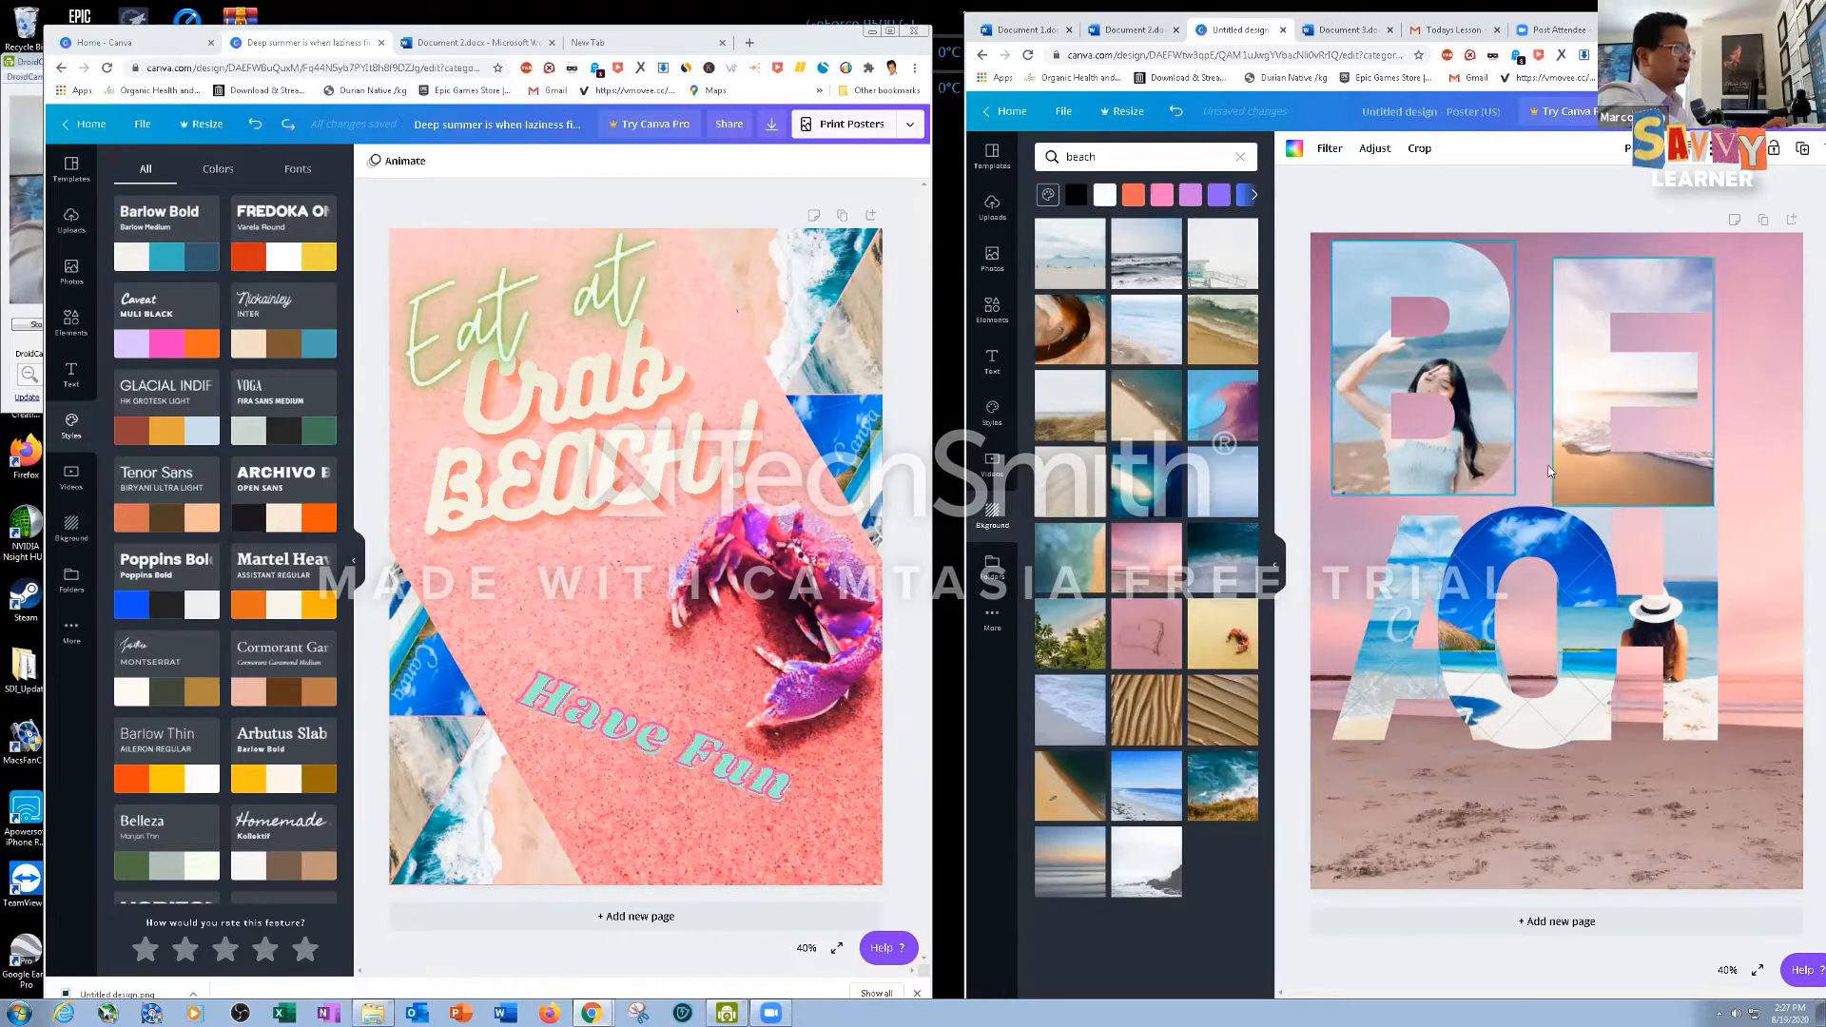
{"action": "left_click_drag", "start_coordinate": [1475, 452], "coordinate": [1441, 407]}
Shrink the E, place it directly right of the B, and adjust its size to match the B's height
{"action": "left_click", "coordinate": [1576, 416]}
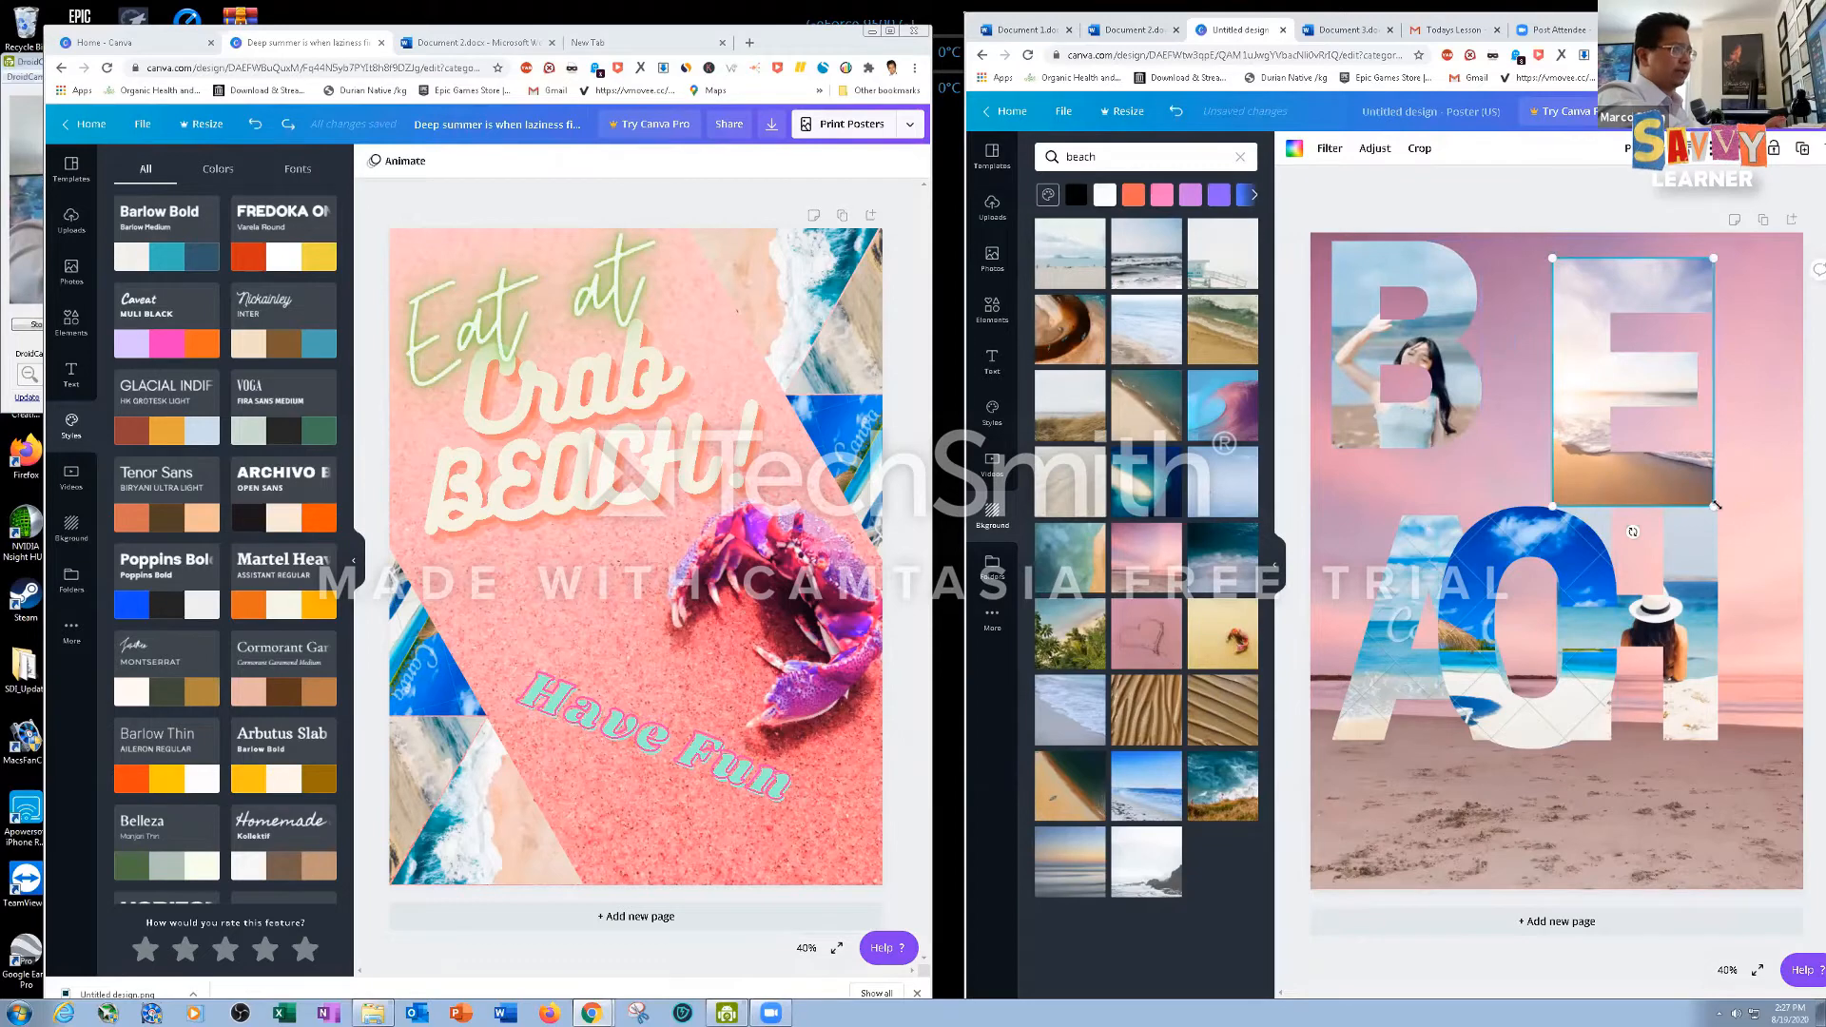
{"action": "left_click_drag", "start_coordinate": [1713, 505], "coordinate": [1670, 465]}
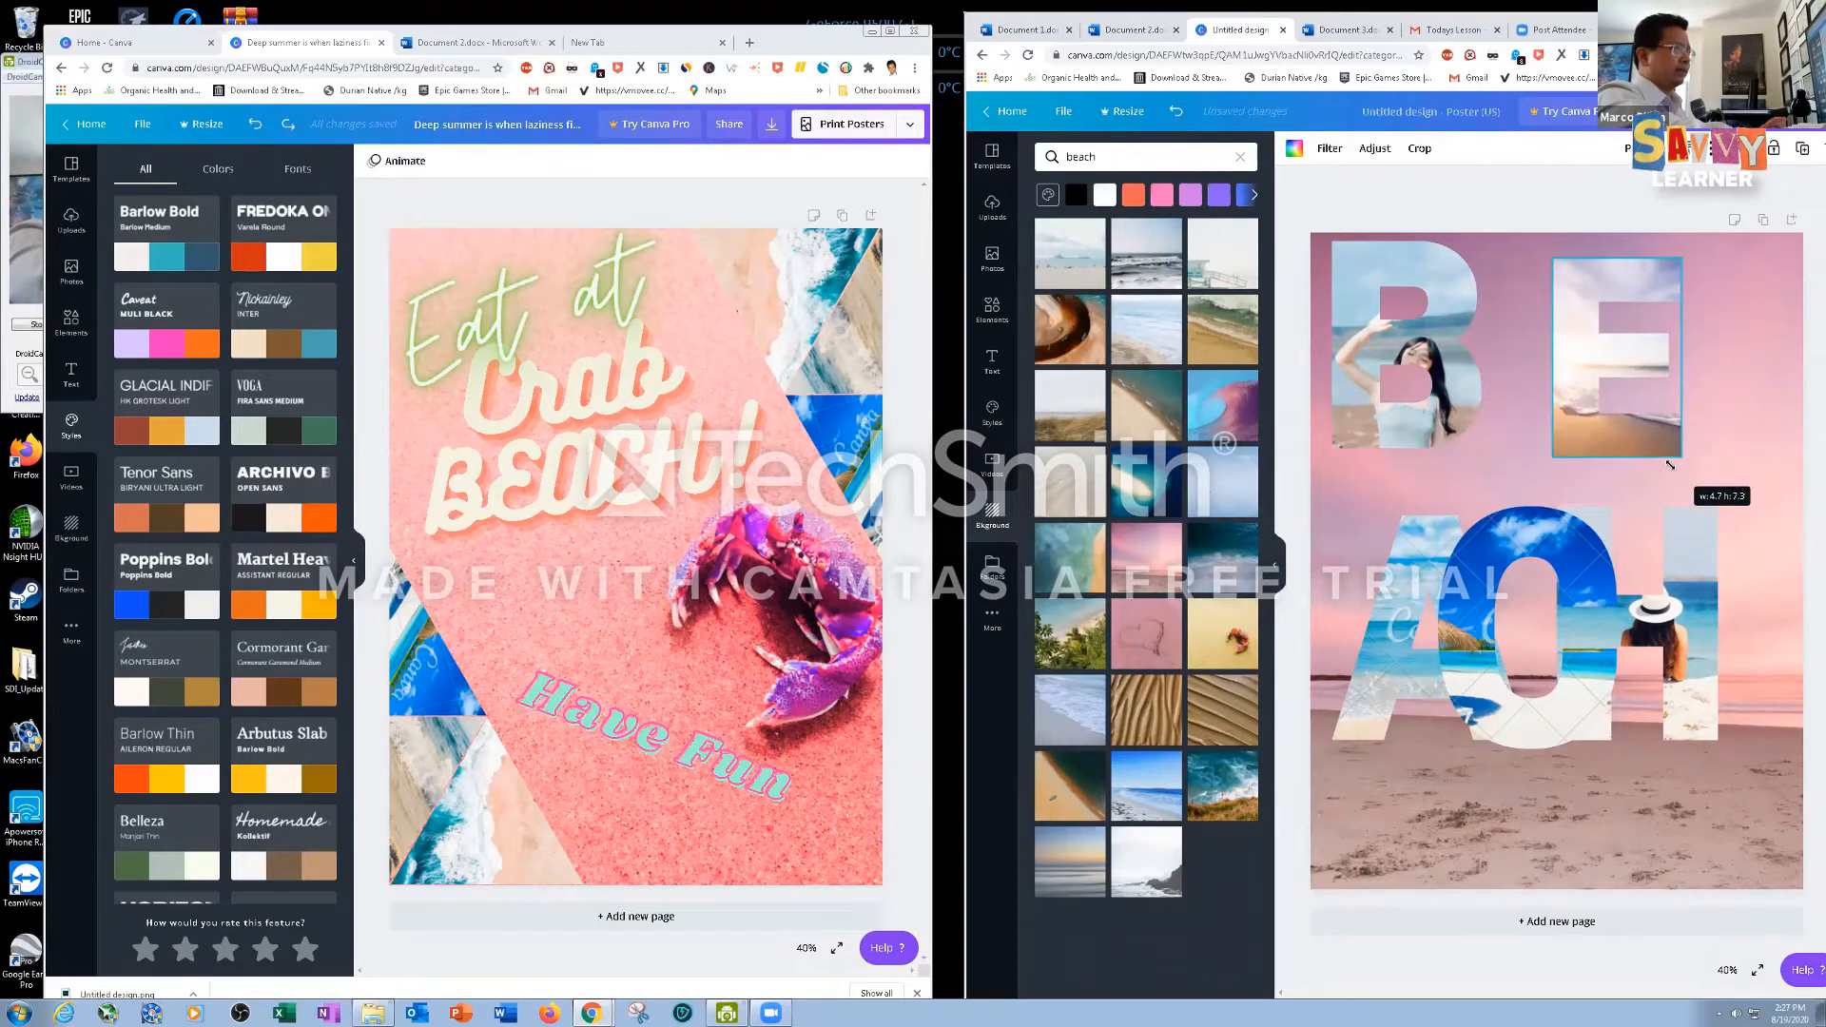
{"action": "left_click_drag", "start_coordinate": [1532, 358], "coordinate": [1522, 366]}
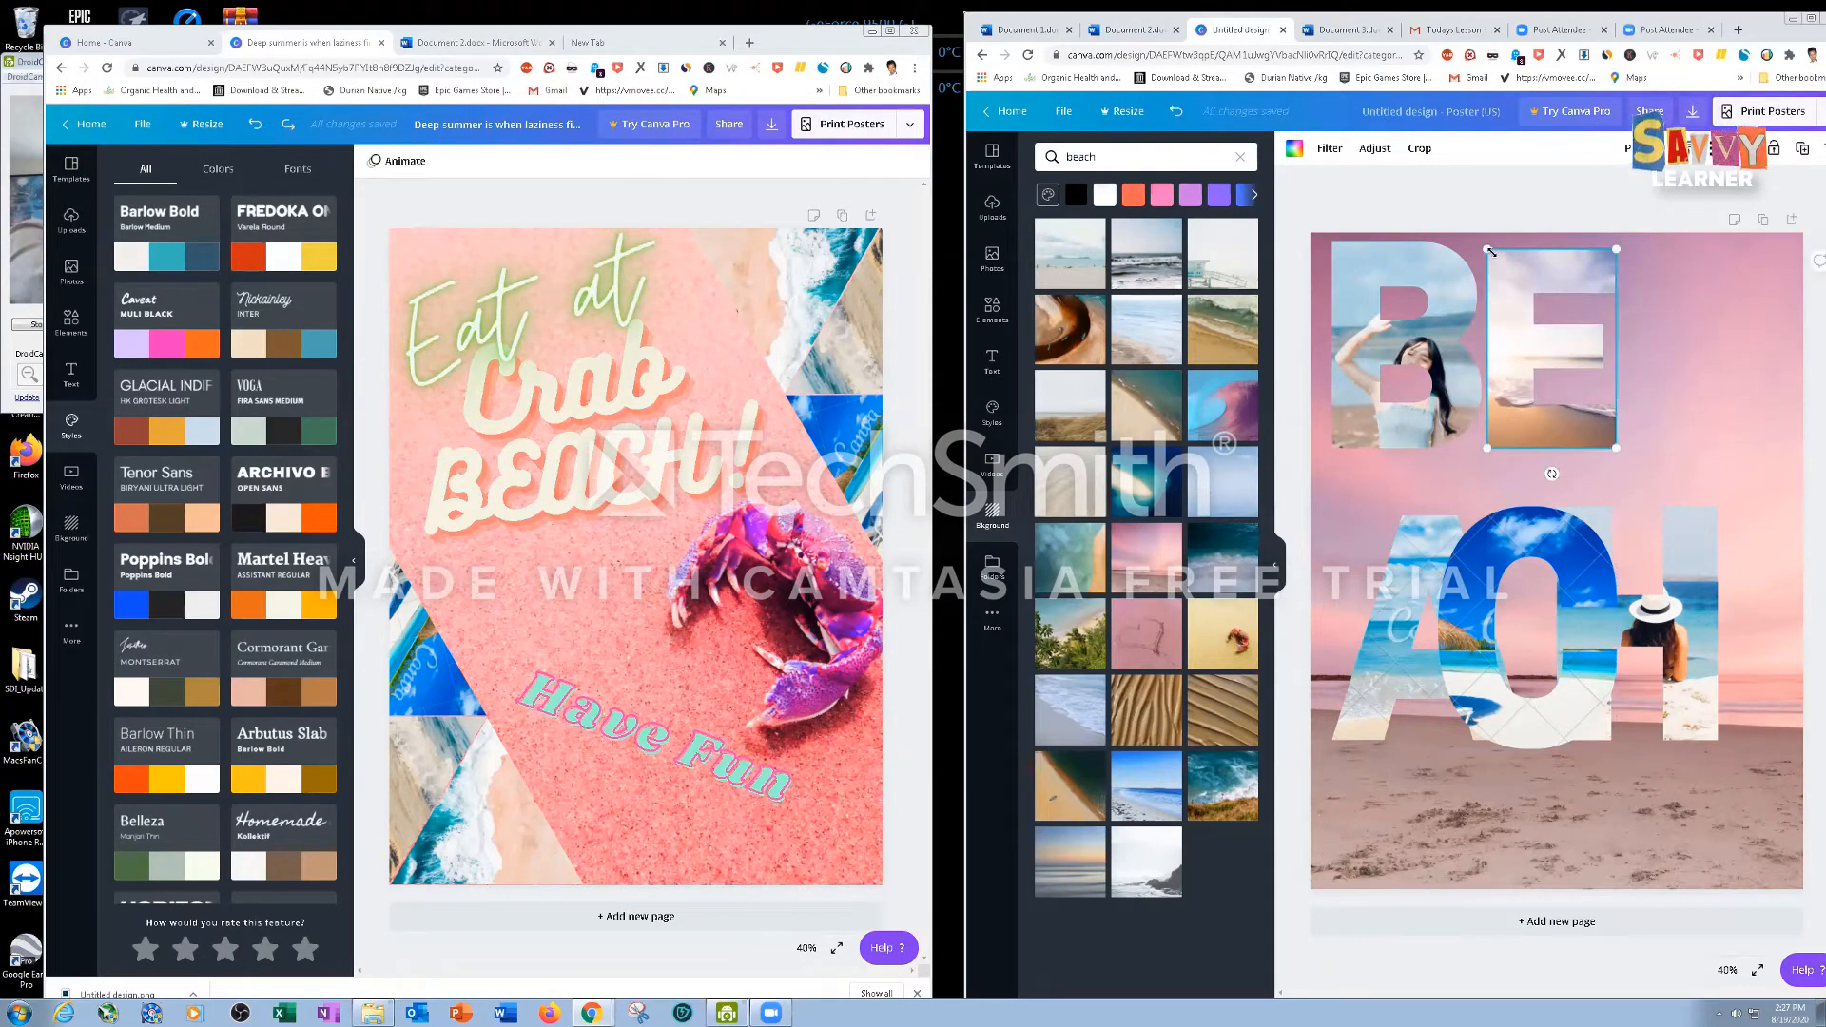
{"action": "left_click_drag", "start_coordinate": [1487, 244], "coordinate": [1485, 242]}
{"action": "left_click_drag", "start_coordinate": [1565, 316], "coordinate": [1564, 316]}
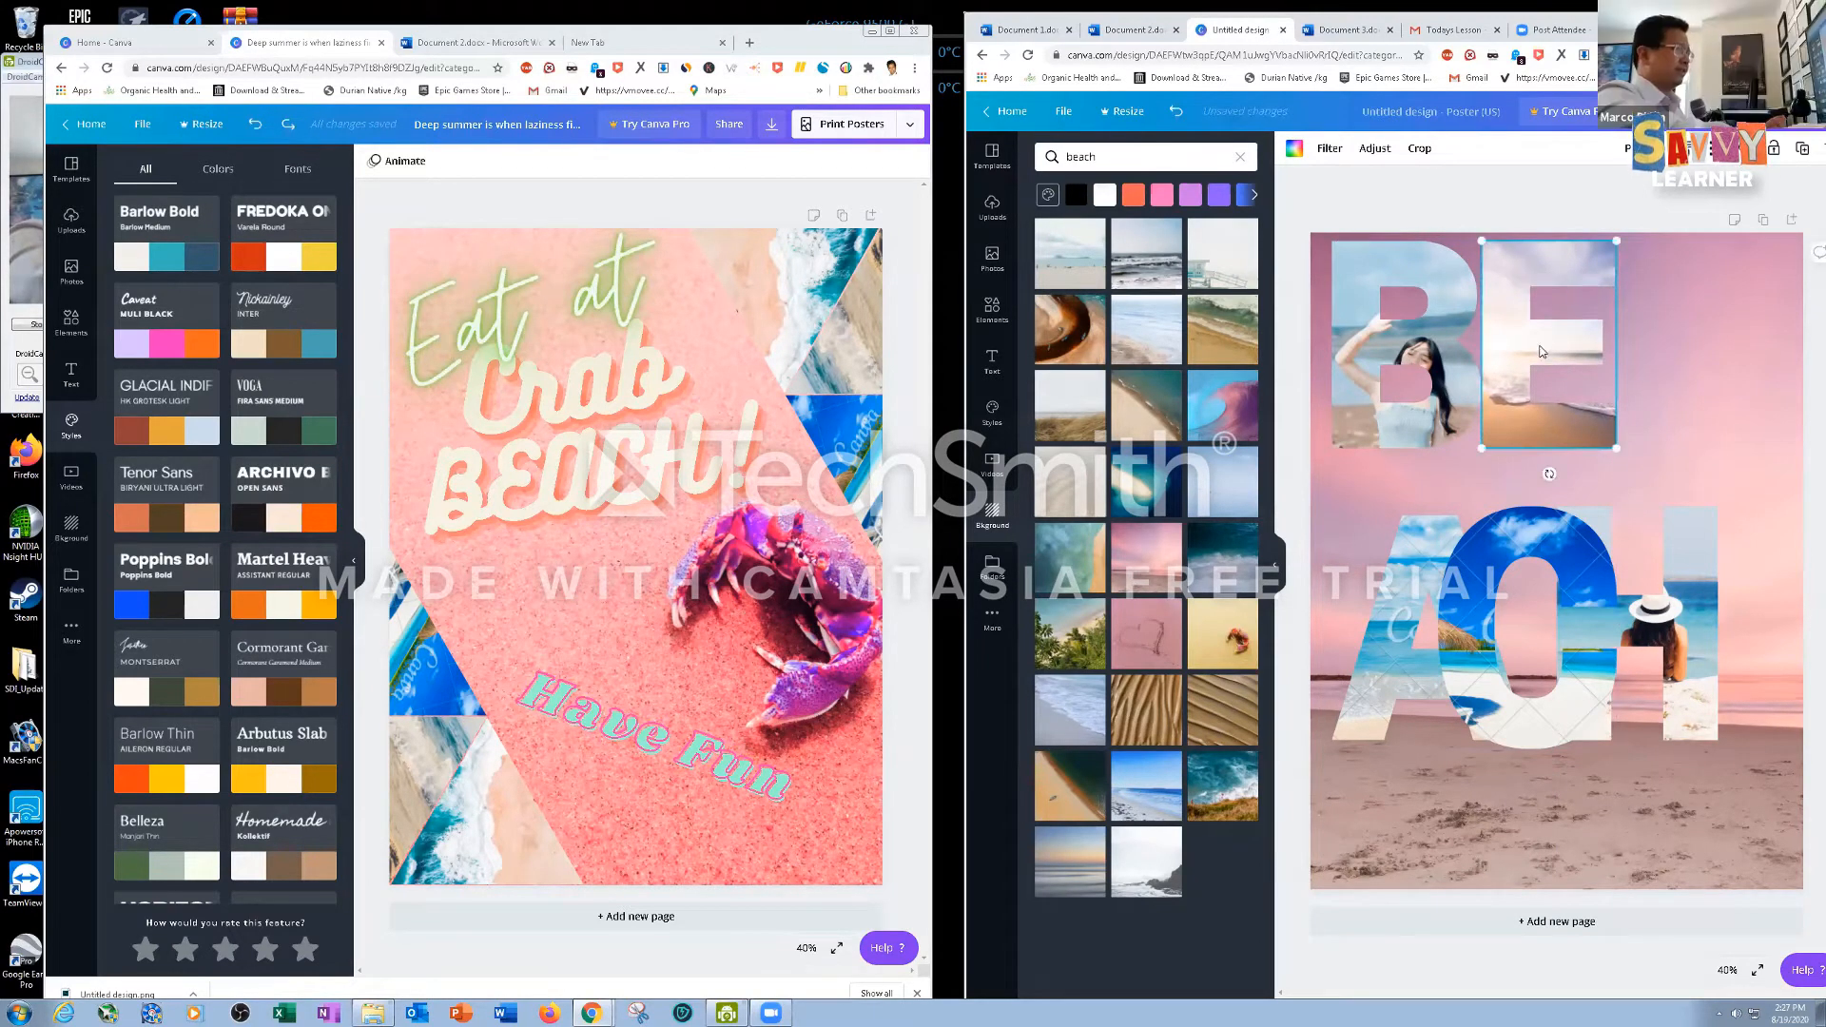
Move the A to the right of the E and shrink it to about 6.6 by 7.6
{"action": "left_click_drag", "start_coordinate": [1404, 563], "coordinate": [1682, 283]}
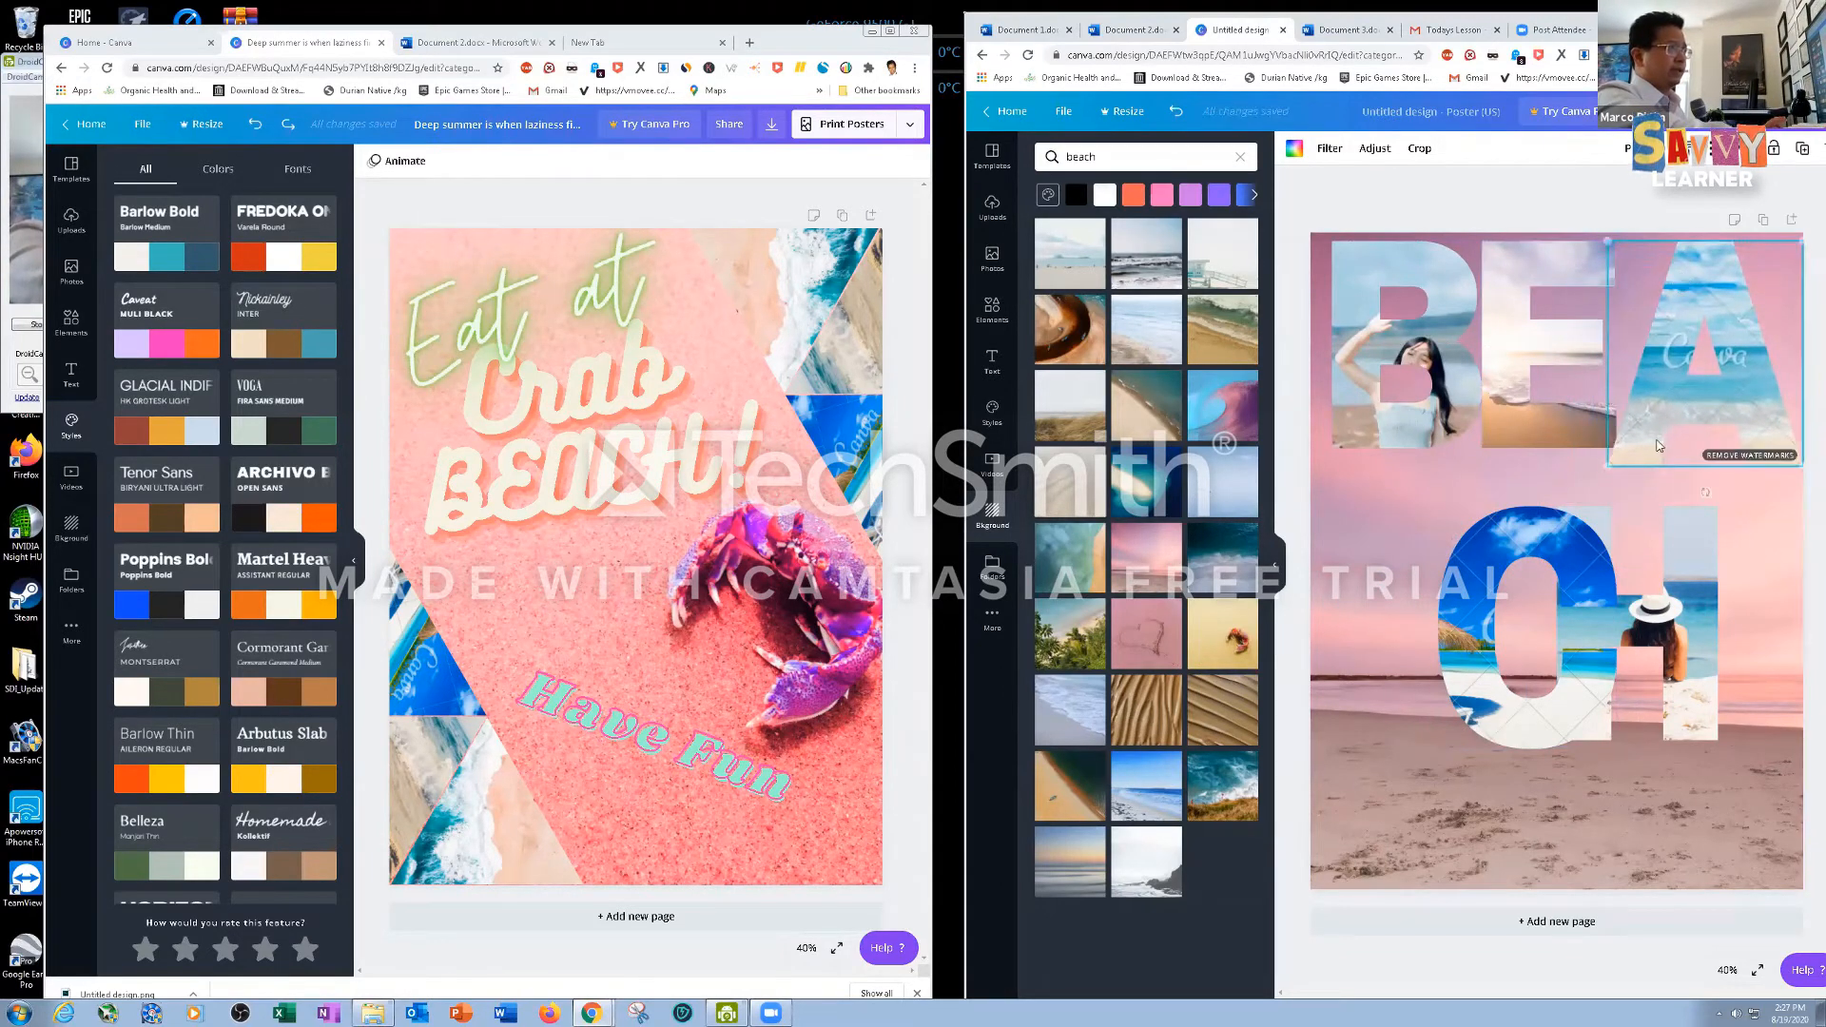
{"action": "left_click_drag", "start_coordinate": [1627, 436], "coordinate": [1620, 442]}
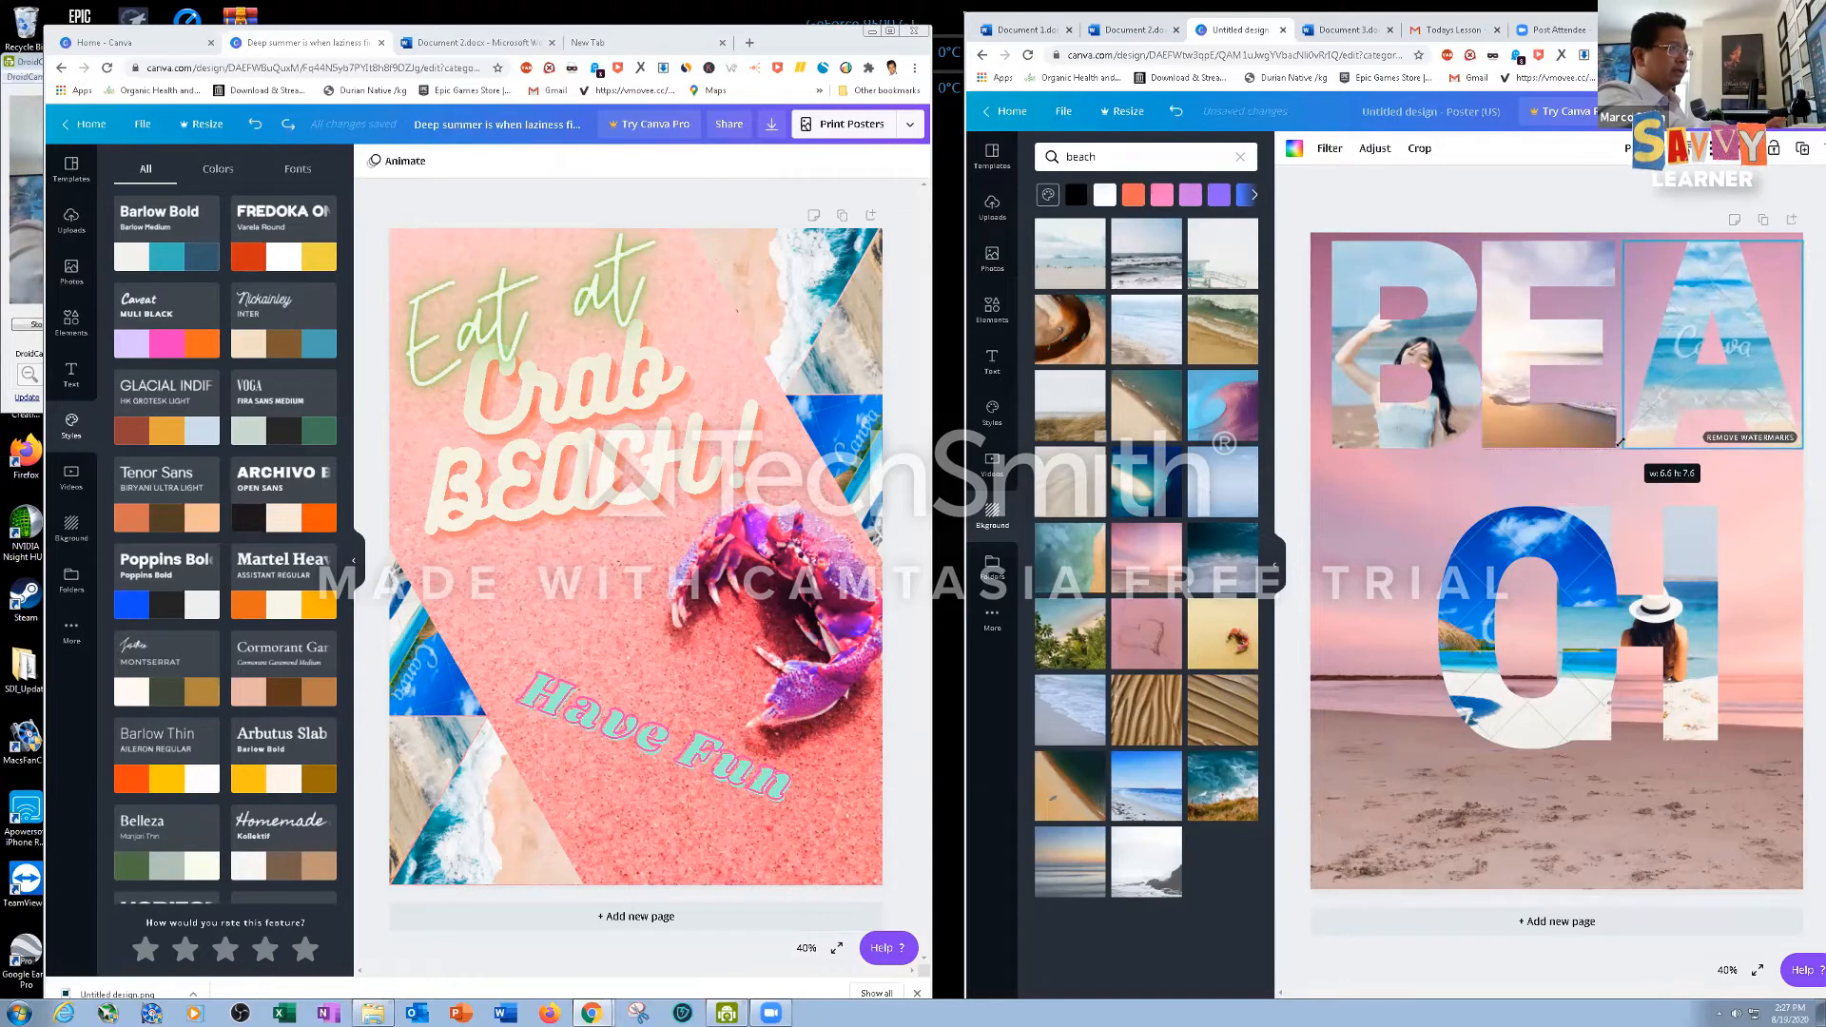
{"action": "left_click", "coordinate": [1495, 531]}
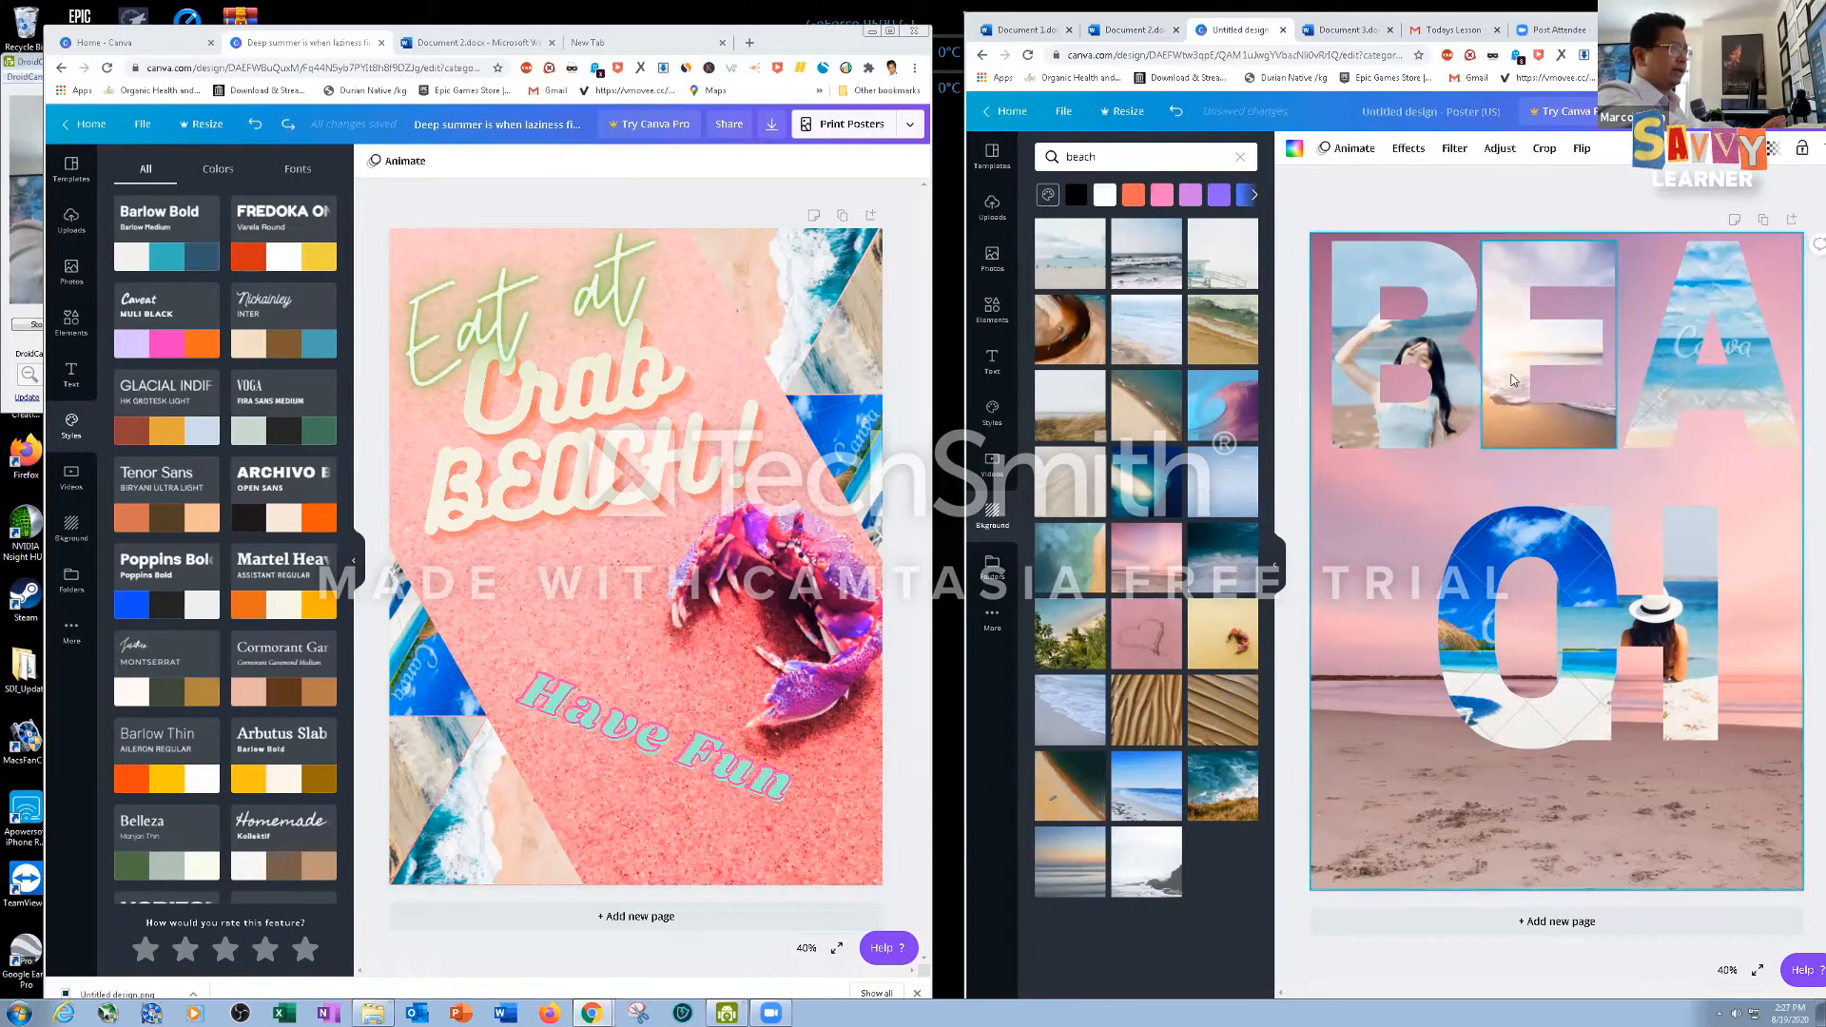
Move the C directly below the B and the H directly below the A to form the second row
{"action": "left_click_drag", "start_coordinate": [1495, 531], "coordinate": [1394, 468]}
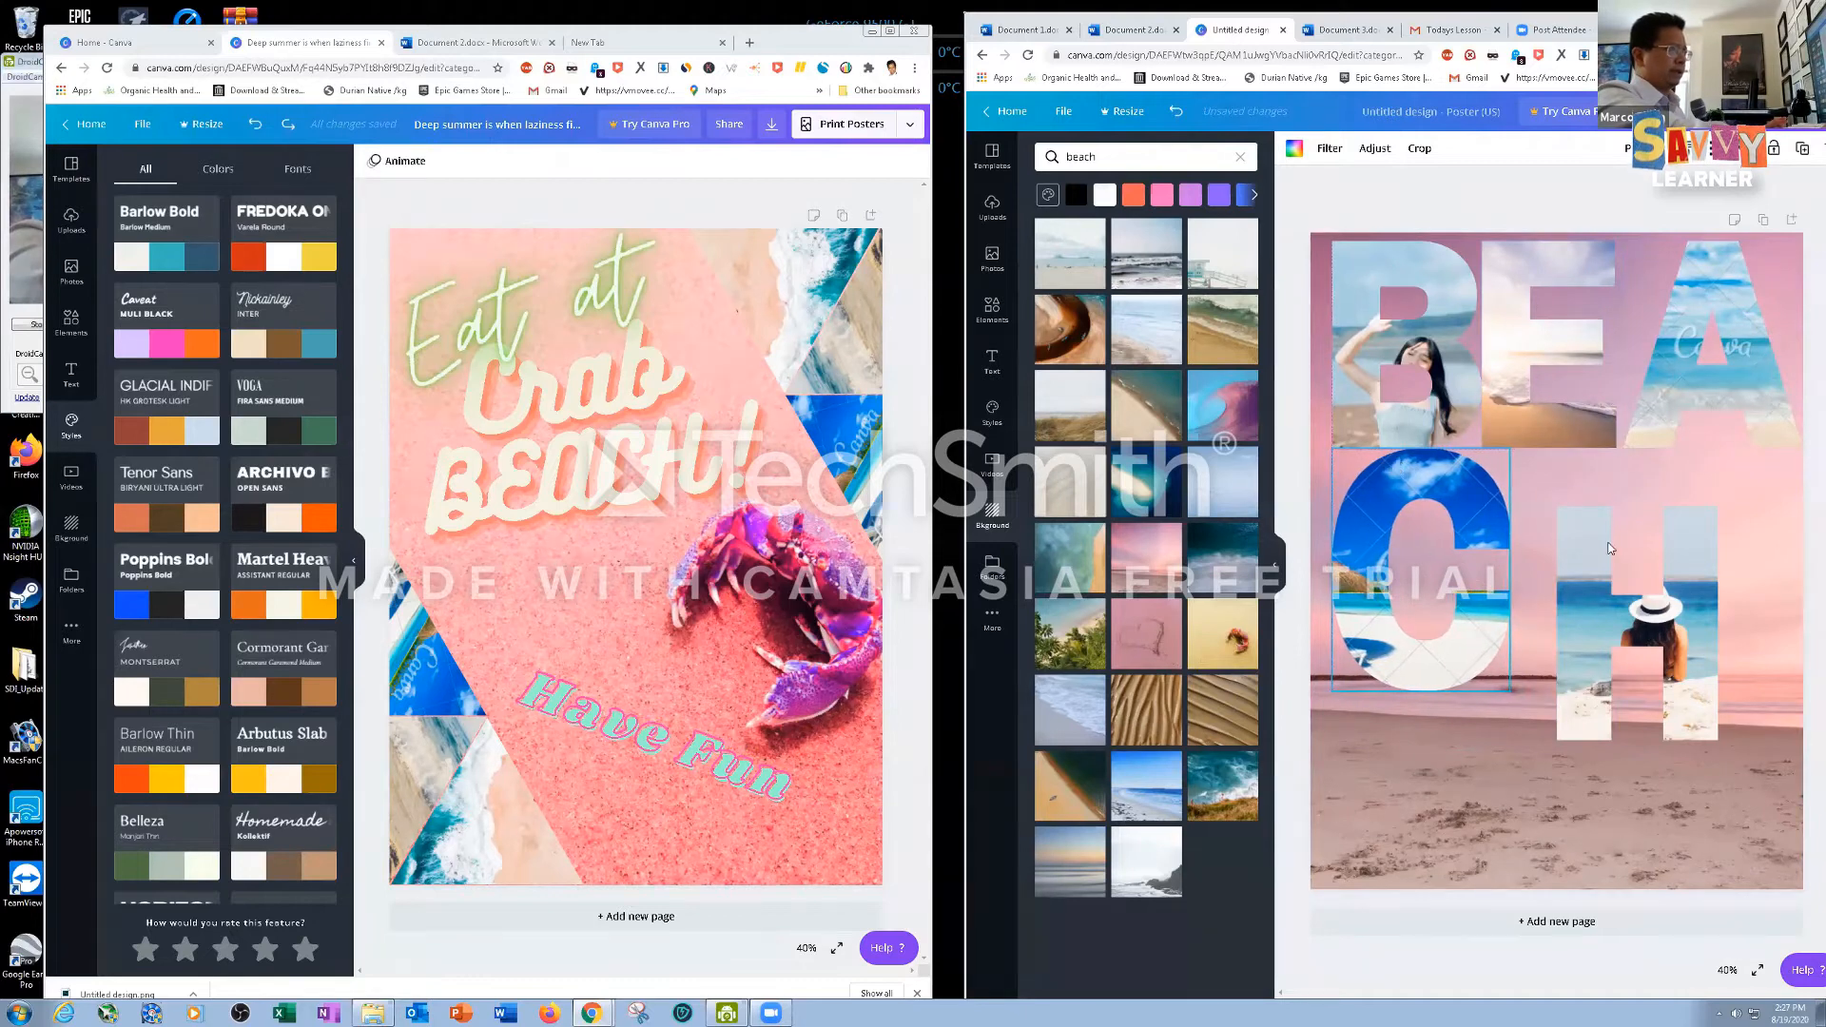
{"action": "left_click_drag", "start_coordinate": [1586, 540], "coordinate": [1667, 491]}
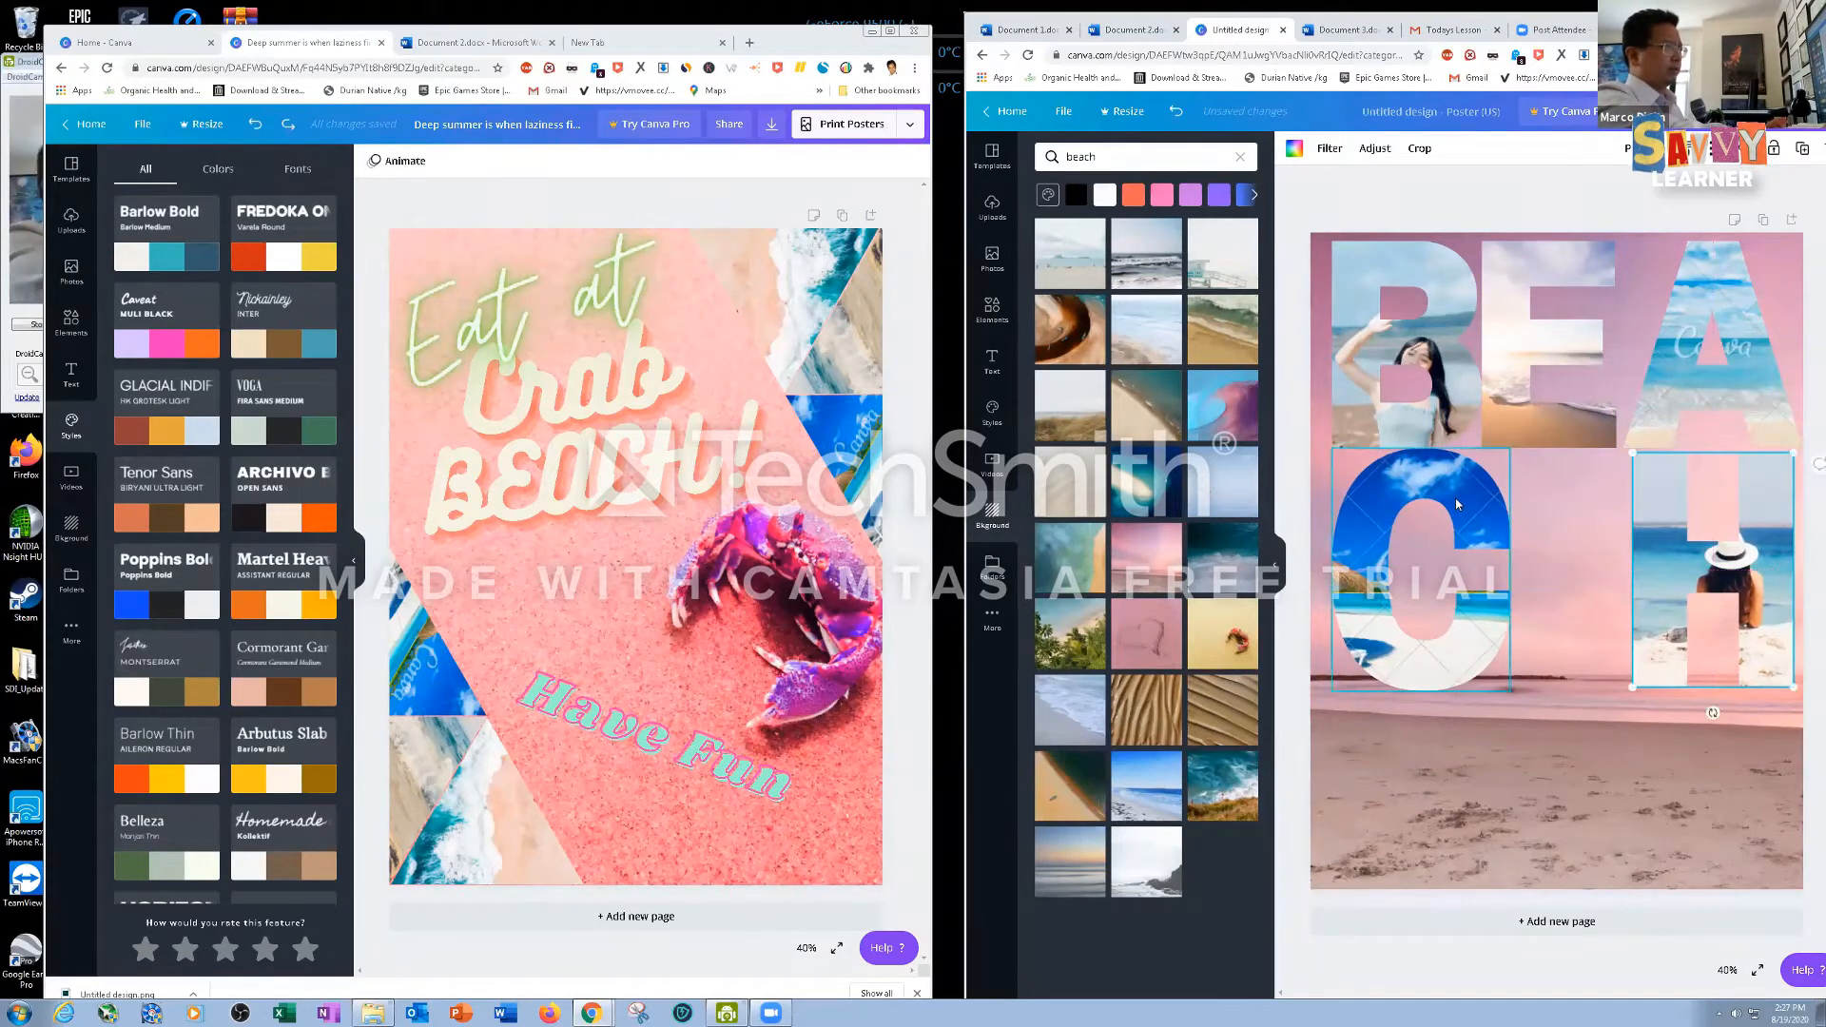
{"action": "left_click", "coordinate": [1468, 532]}
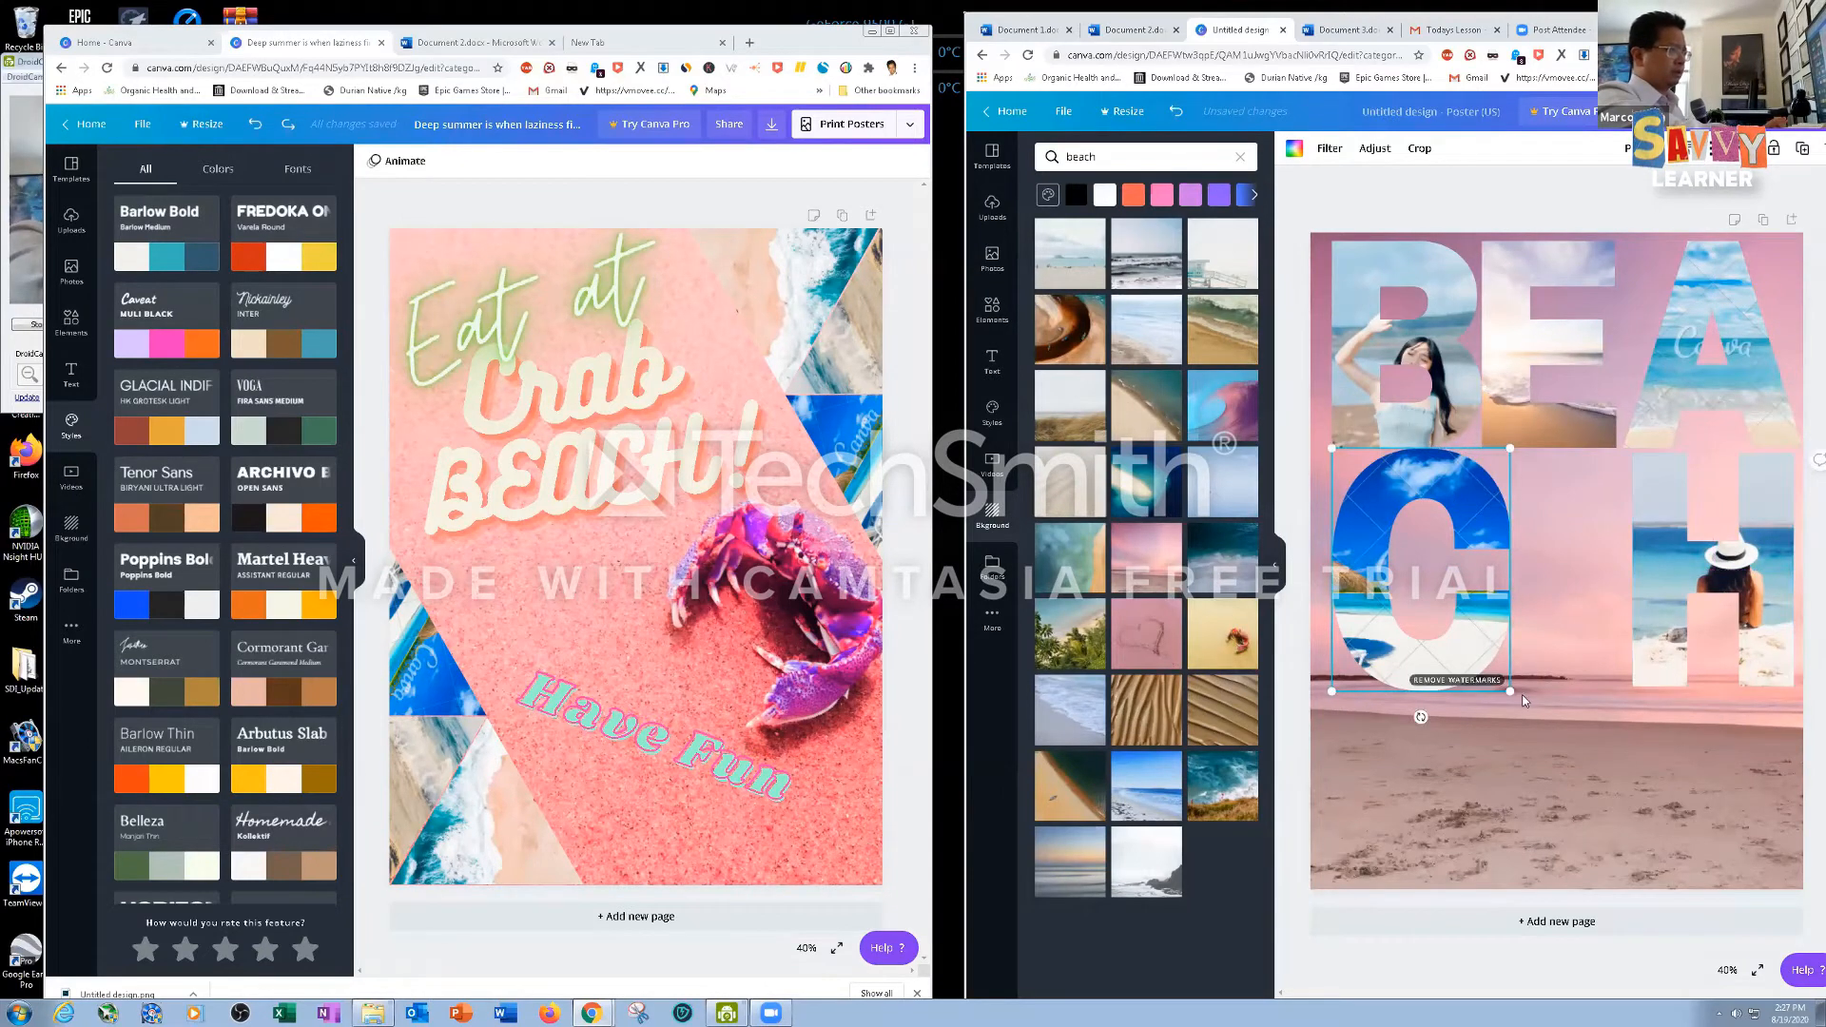
{"action": "left_click", "coordinate": [1573, 635]}
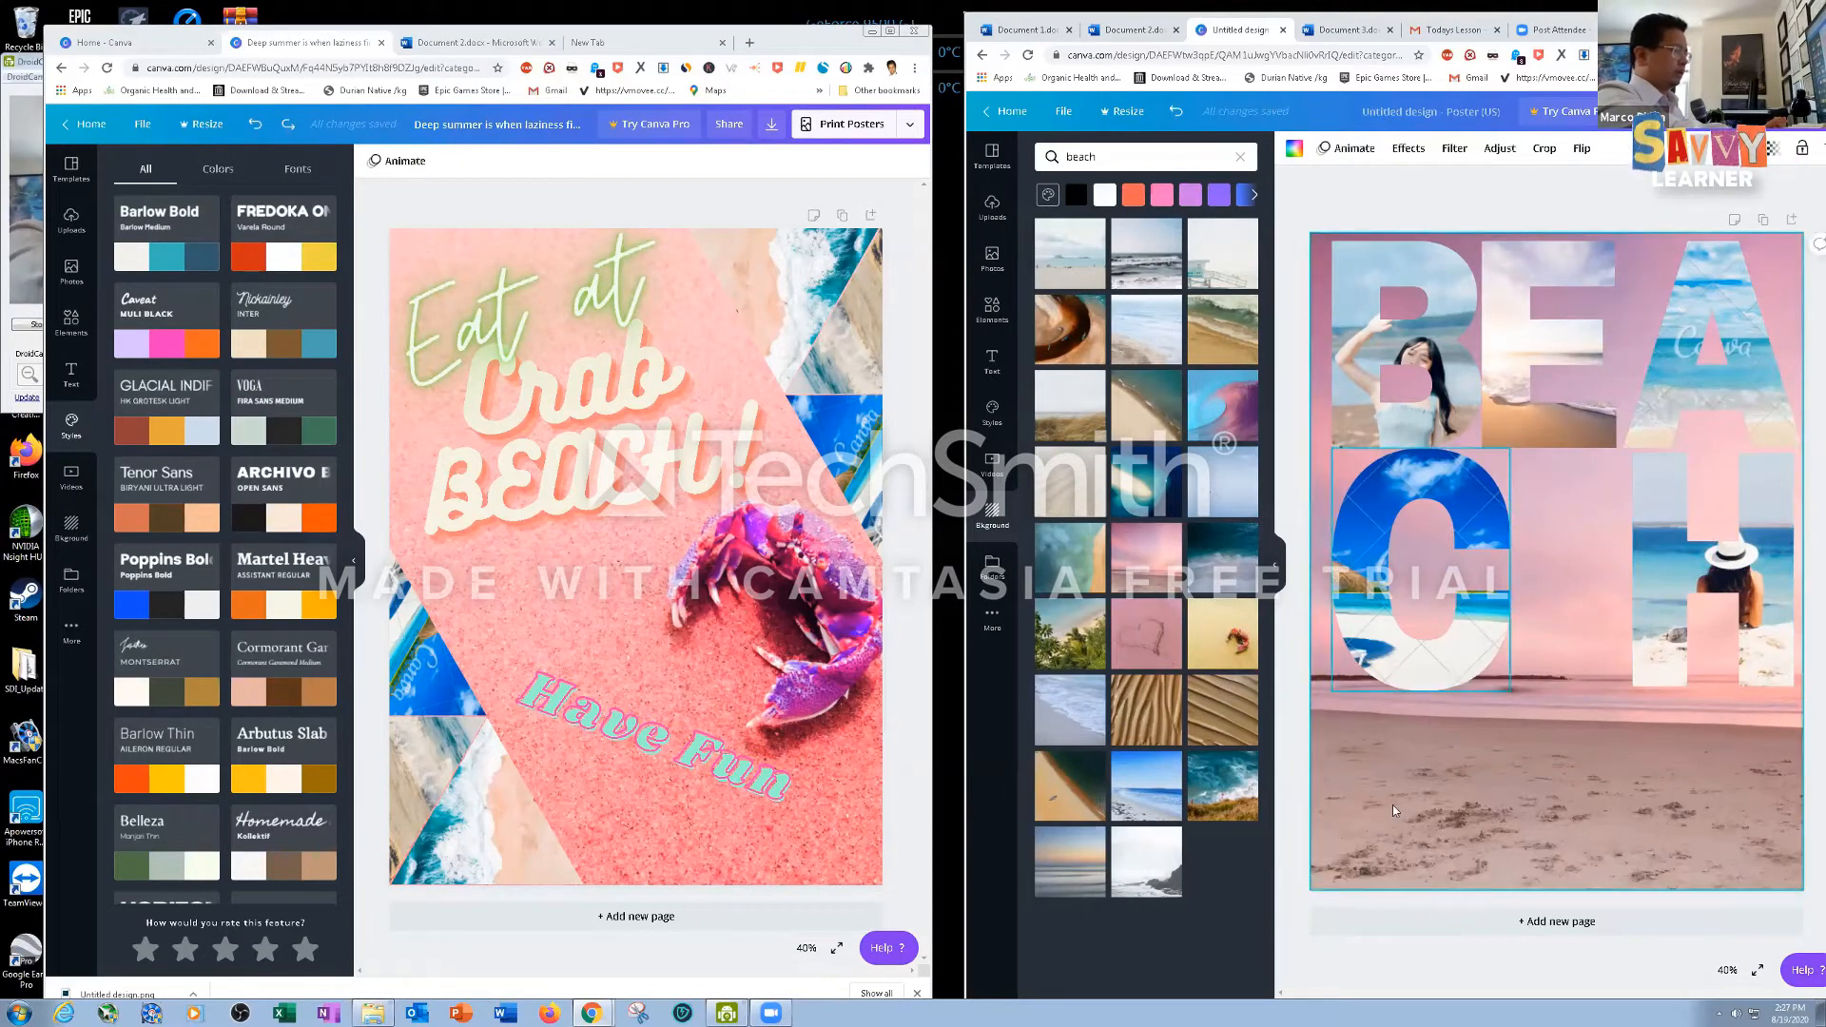
{"action": "left_click", "coordinate": [1663, 523]}
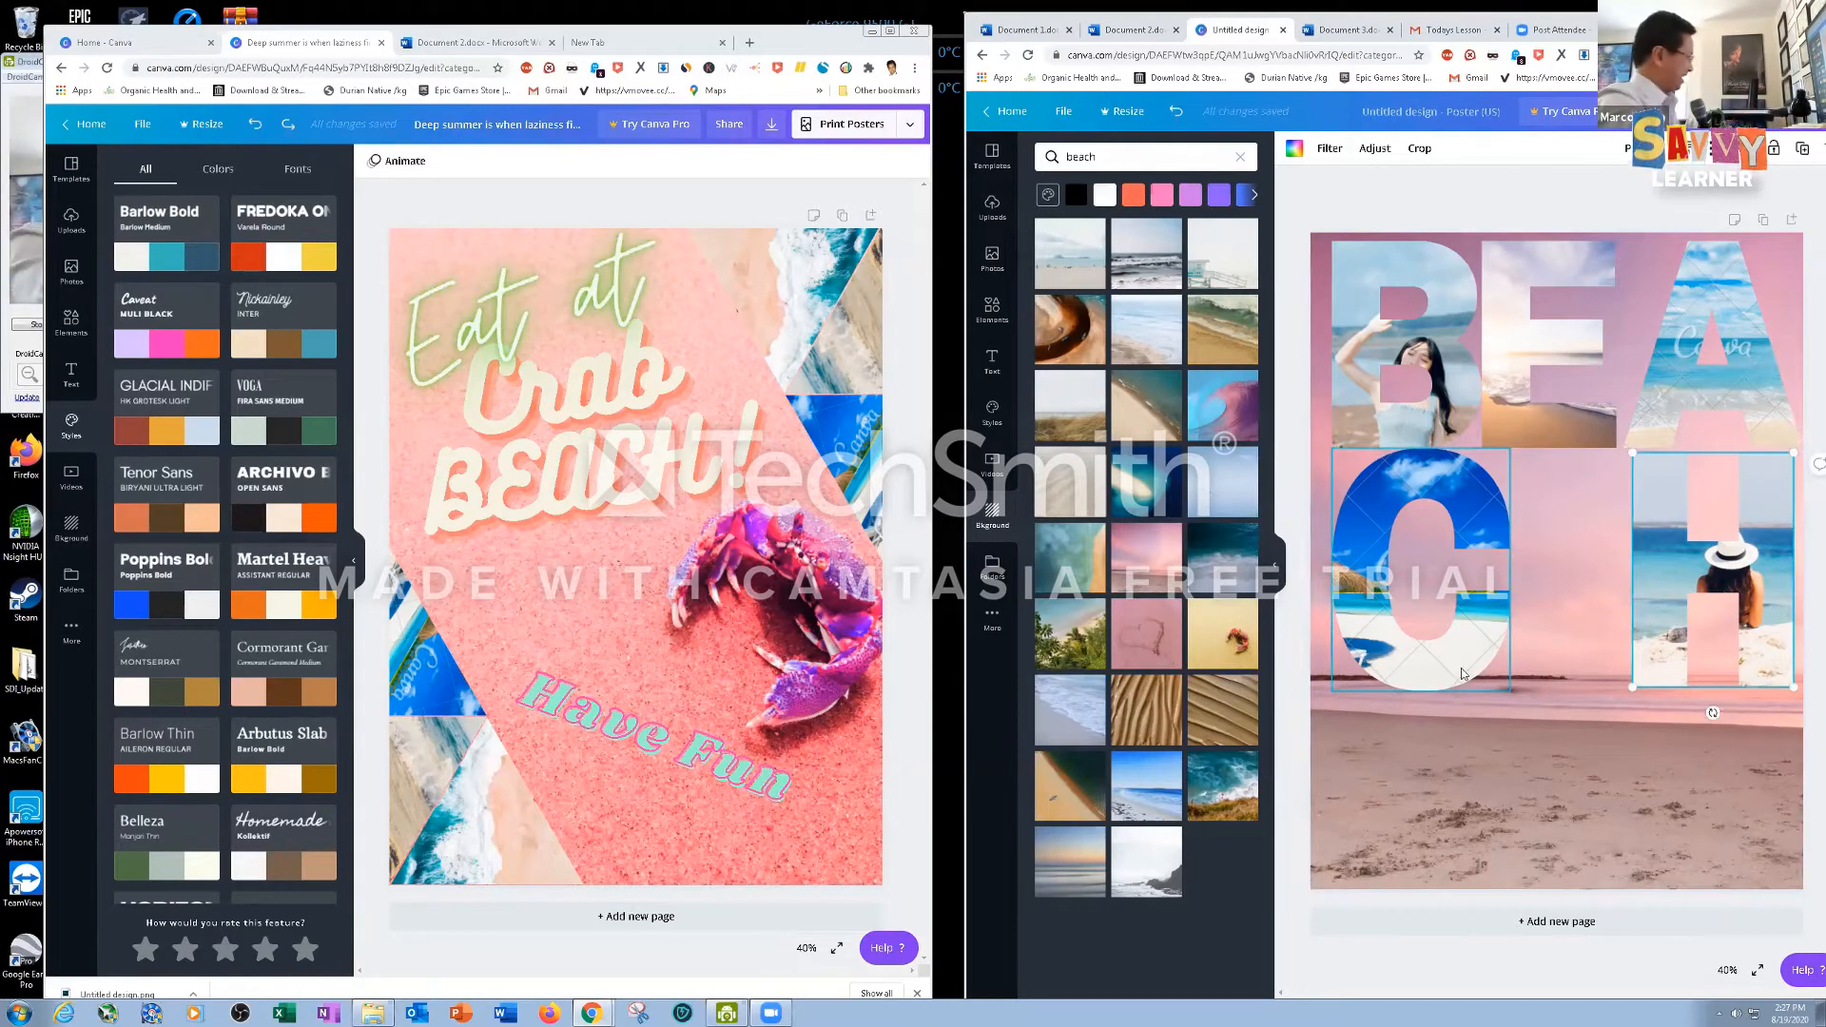
Browse the font combinations and add the "Thank you!" one over the second row of letters
{"action": "left_click", "coordinate": [991, 362]}
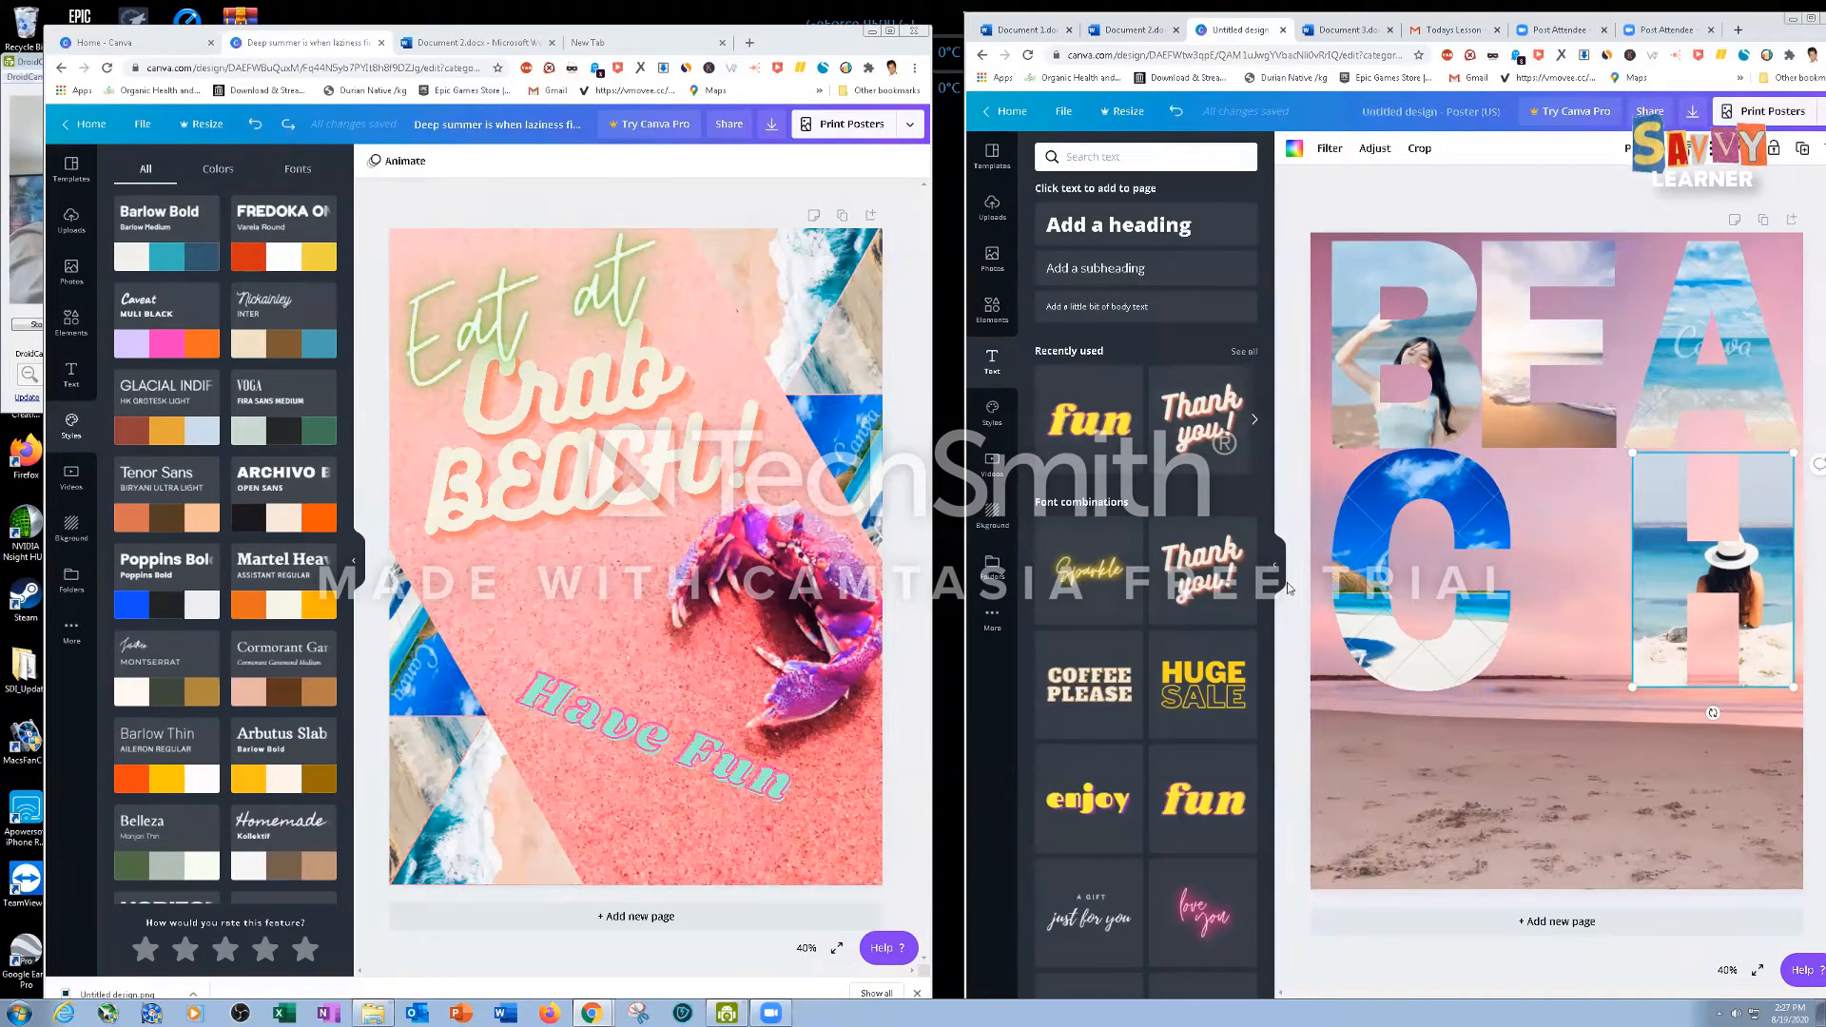
{"action": "scroll", "coordinate": [1268, 654], "scroll_direction": "down", "scroll_amount": 10}
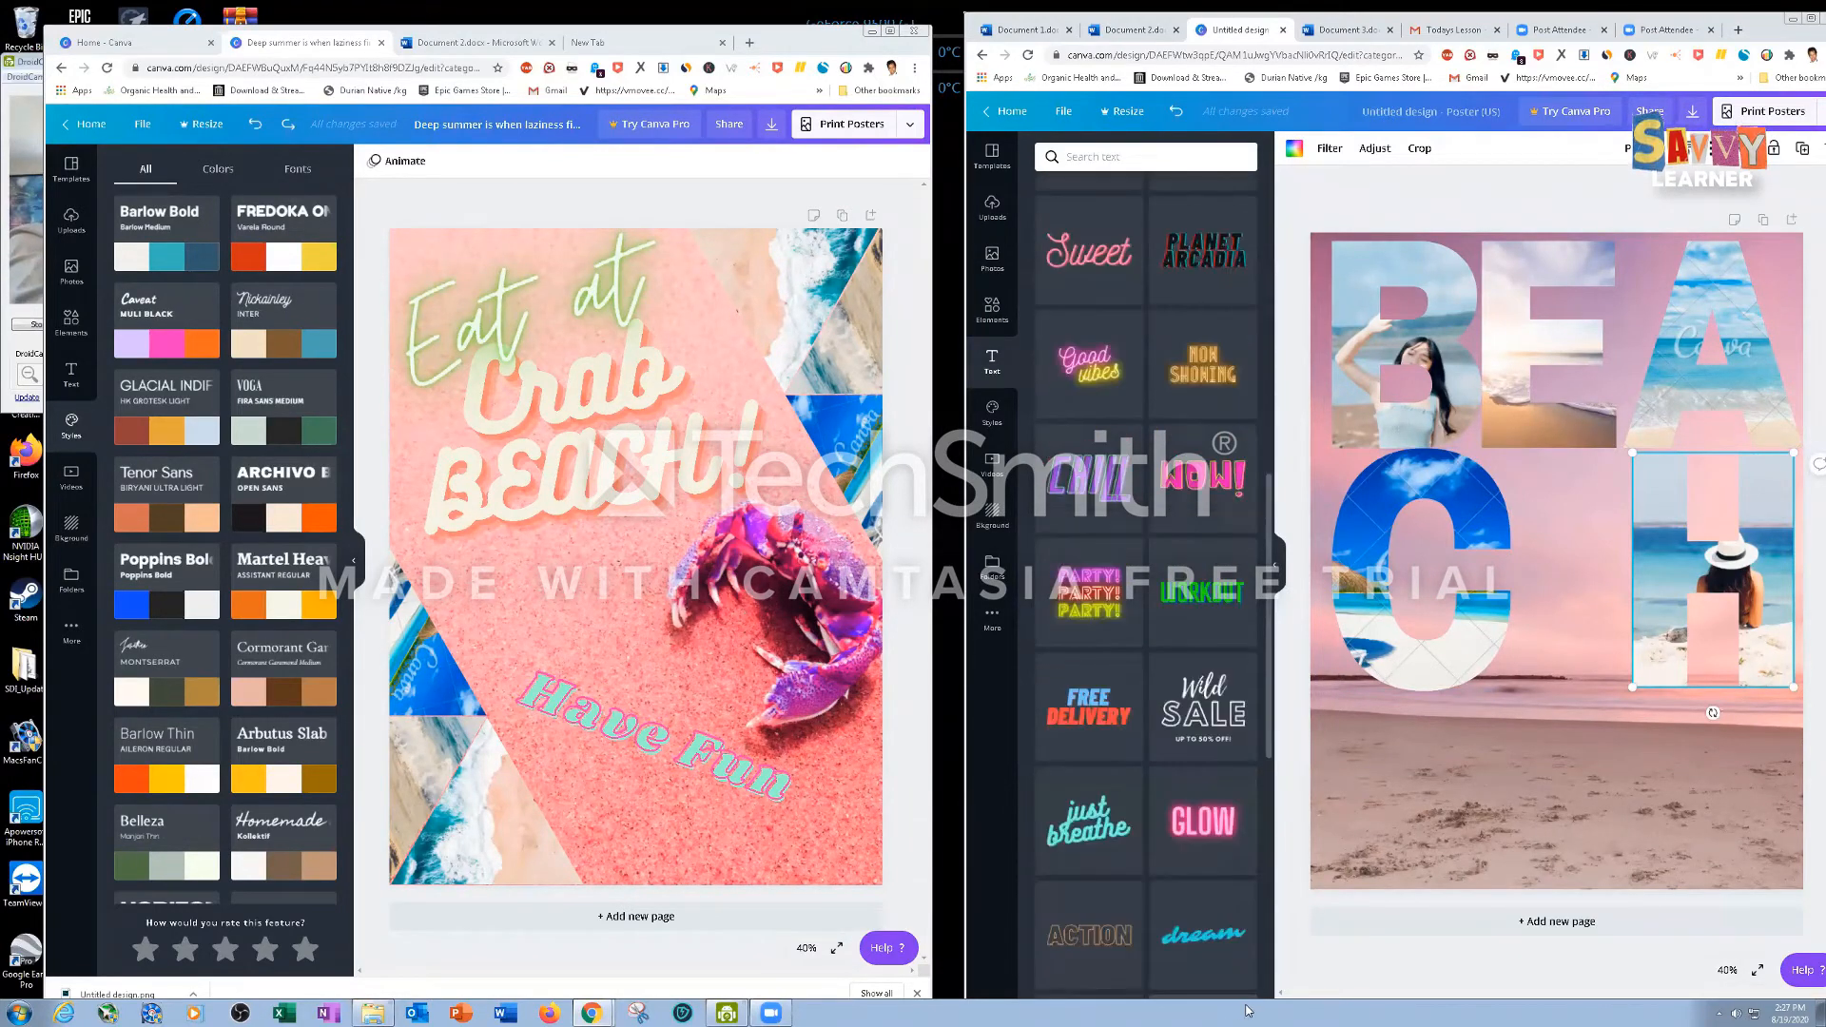
{"action": "scroll", "coordinate": [1265, 951], "scroll_direction": "up", "scroll_amount": 4}
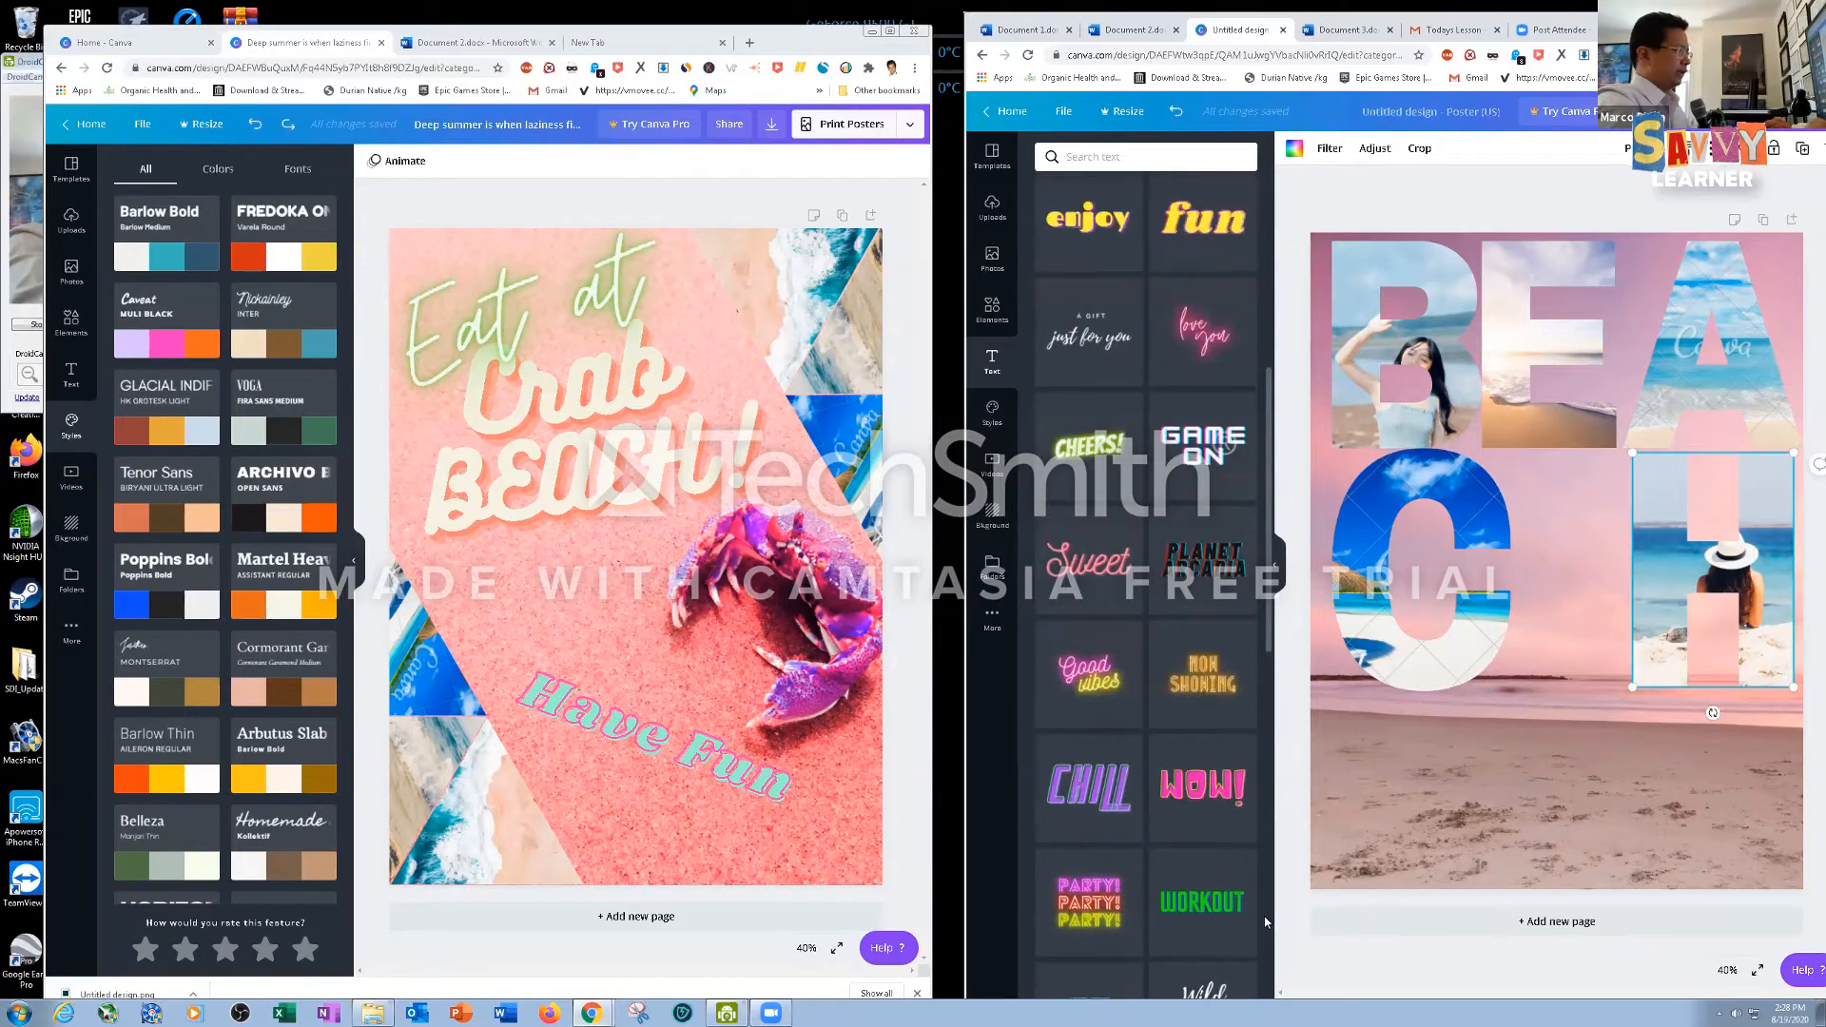
{"action": "scroll", "coordinate": [1265, 873], "scroll_direction": "up", "scroll_amount": 5}
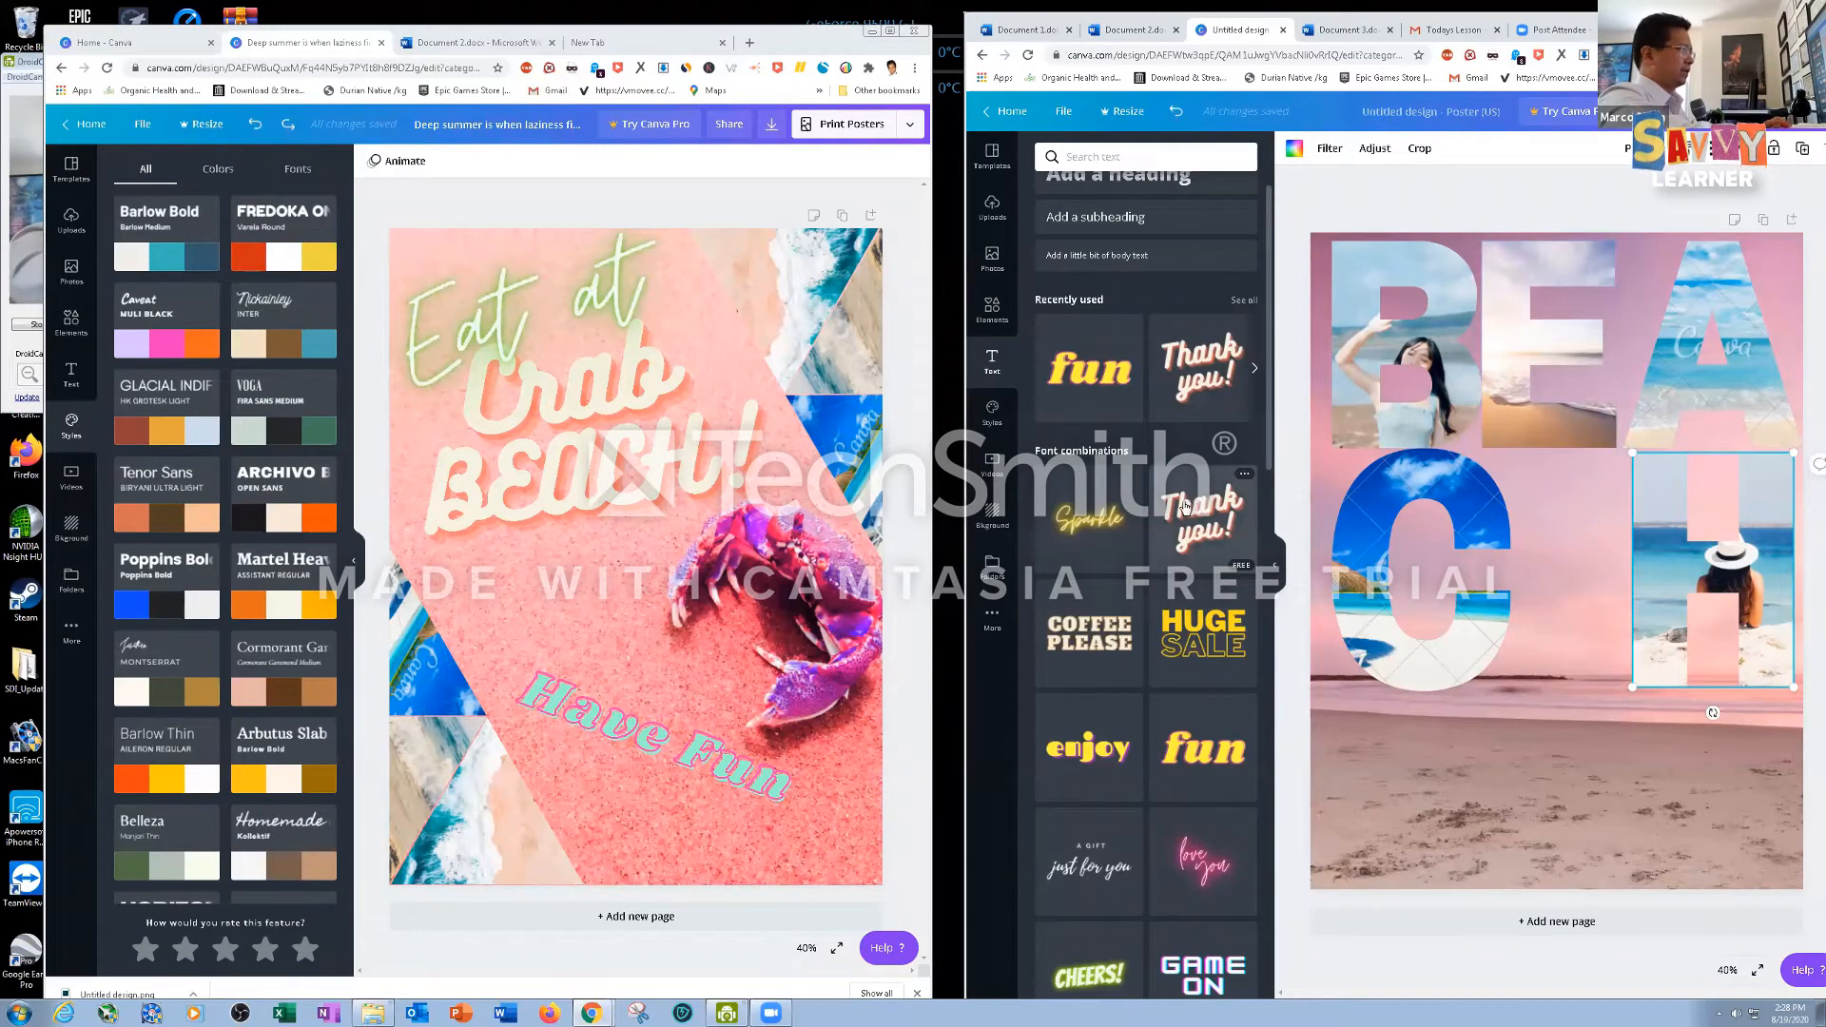
{"action": "left_click_drag", "start_coordinate": [1185, 509], "coordinate": [1438, 607]}
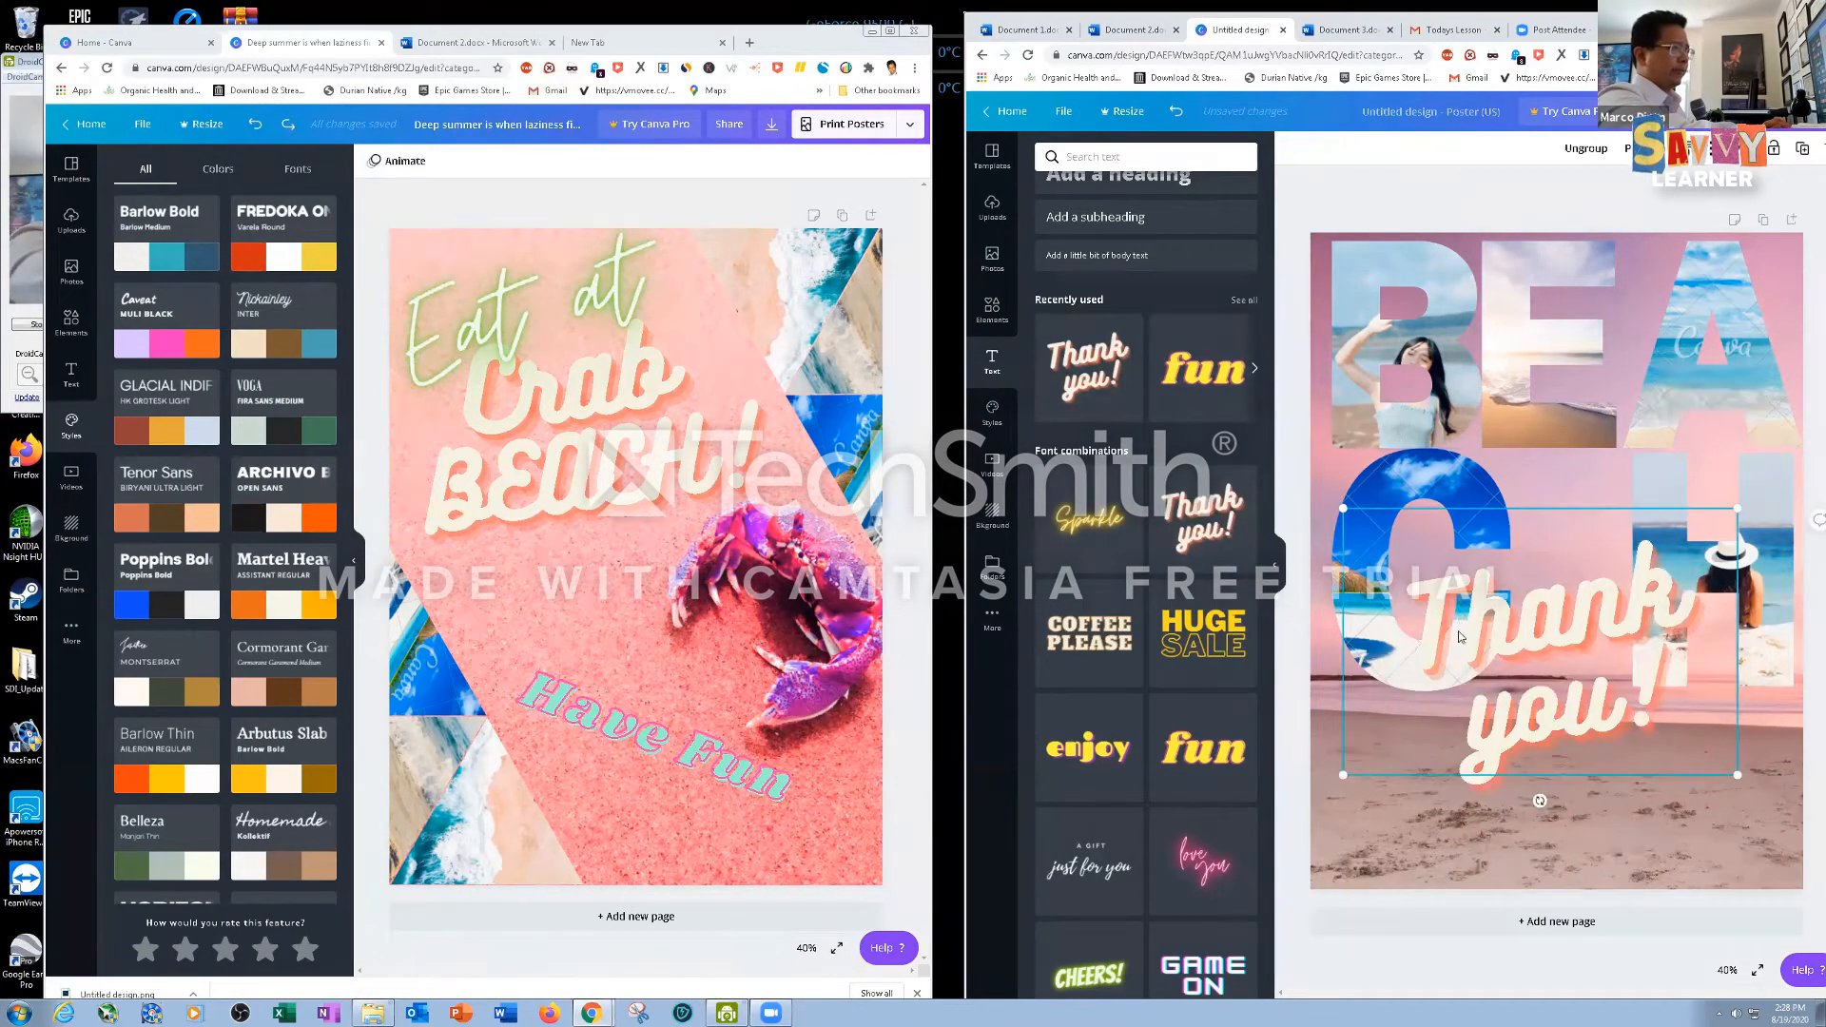
Replace the wording "Thank" with "Live" and "you" with "the" in the added text group
{"action": "left_click", "coordinate": [1427, 623]}
{"action": "left_click_drag", "start_coordinate": [1426, 620], "coordinate": [1686, 605]}
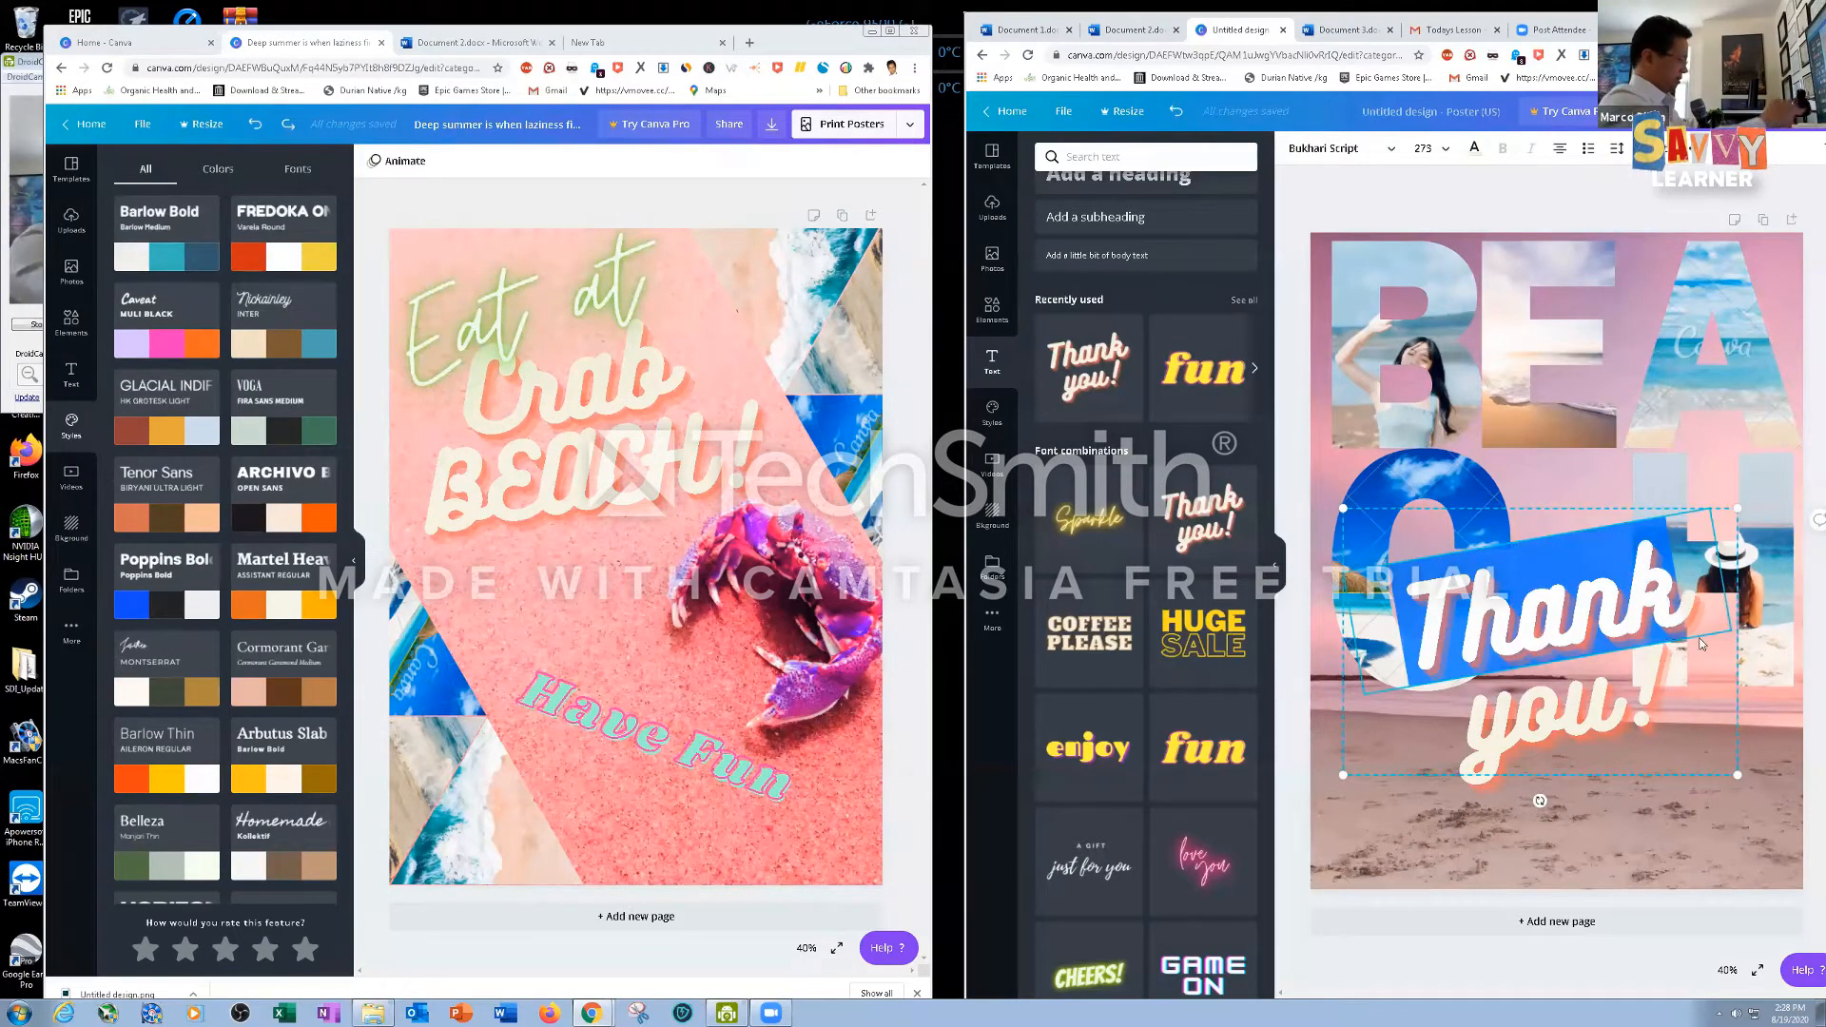
{"action": "type", "text": "Live"}
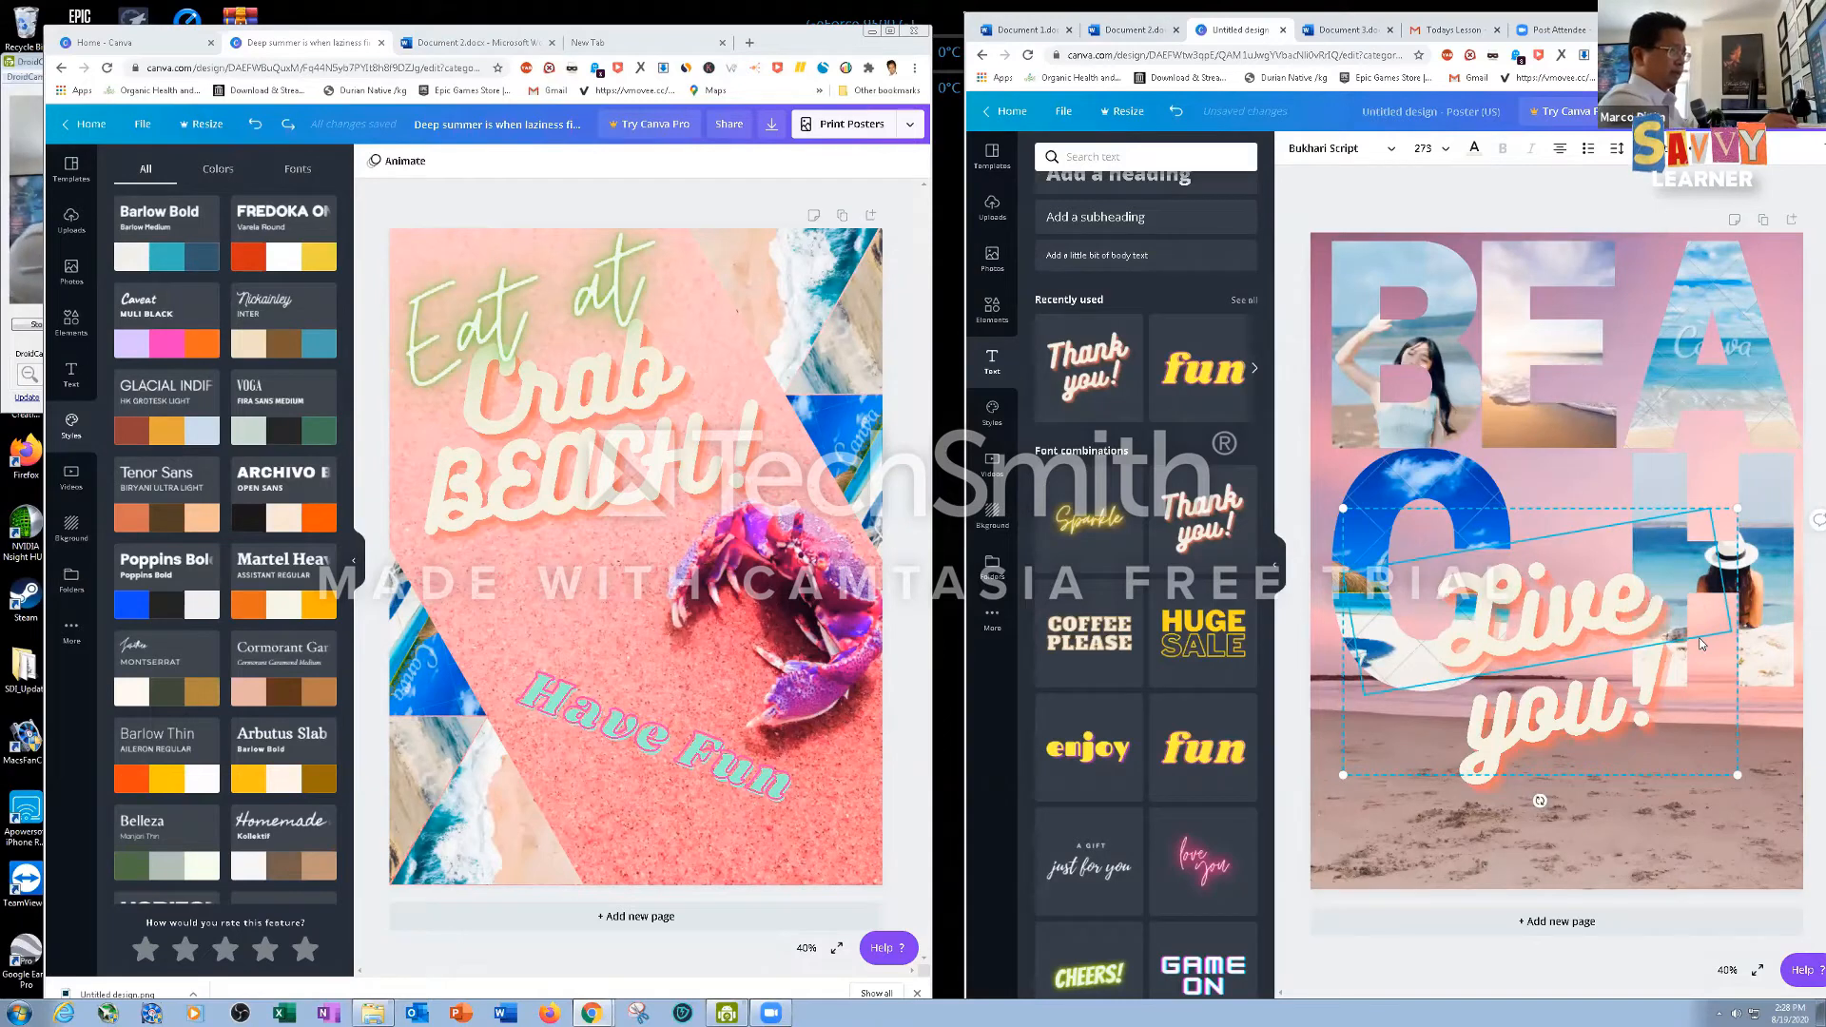
{"action": "type", "text": " the"}
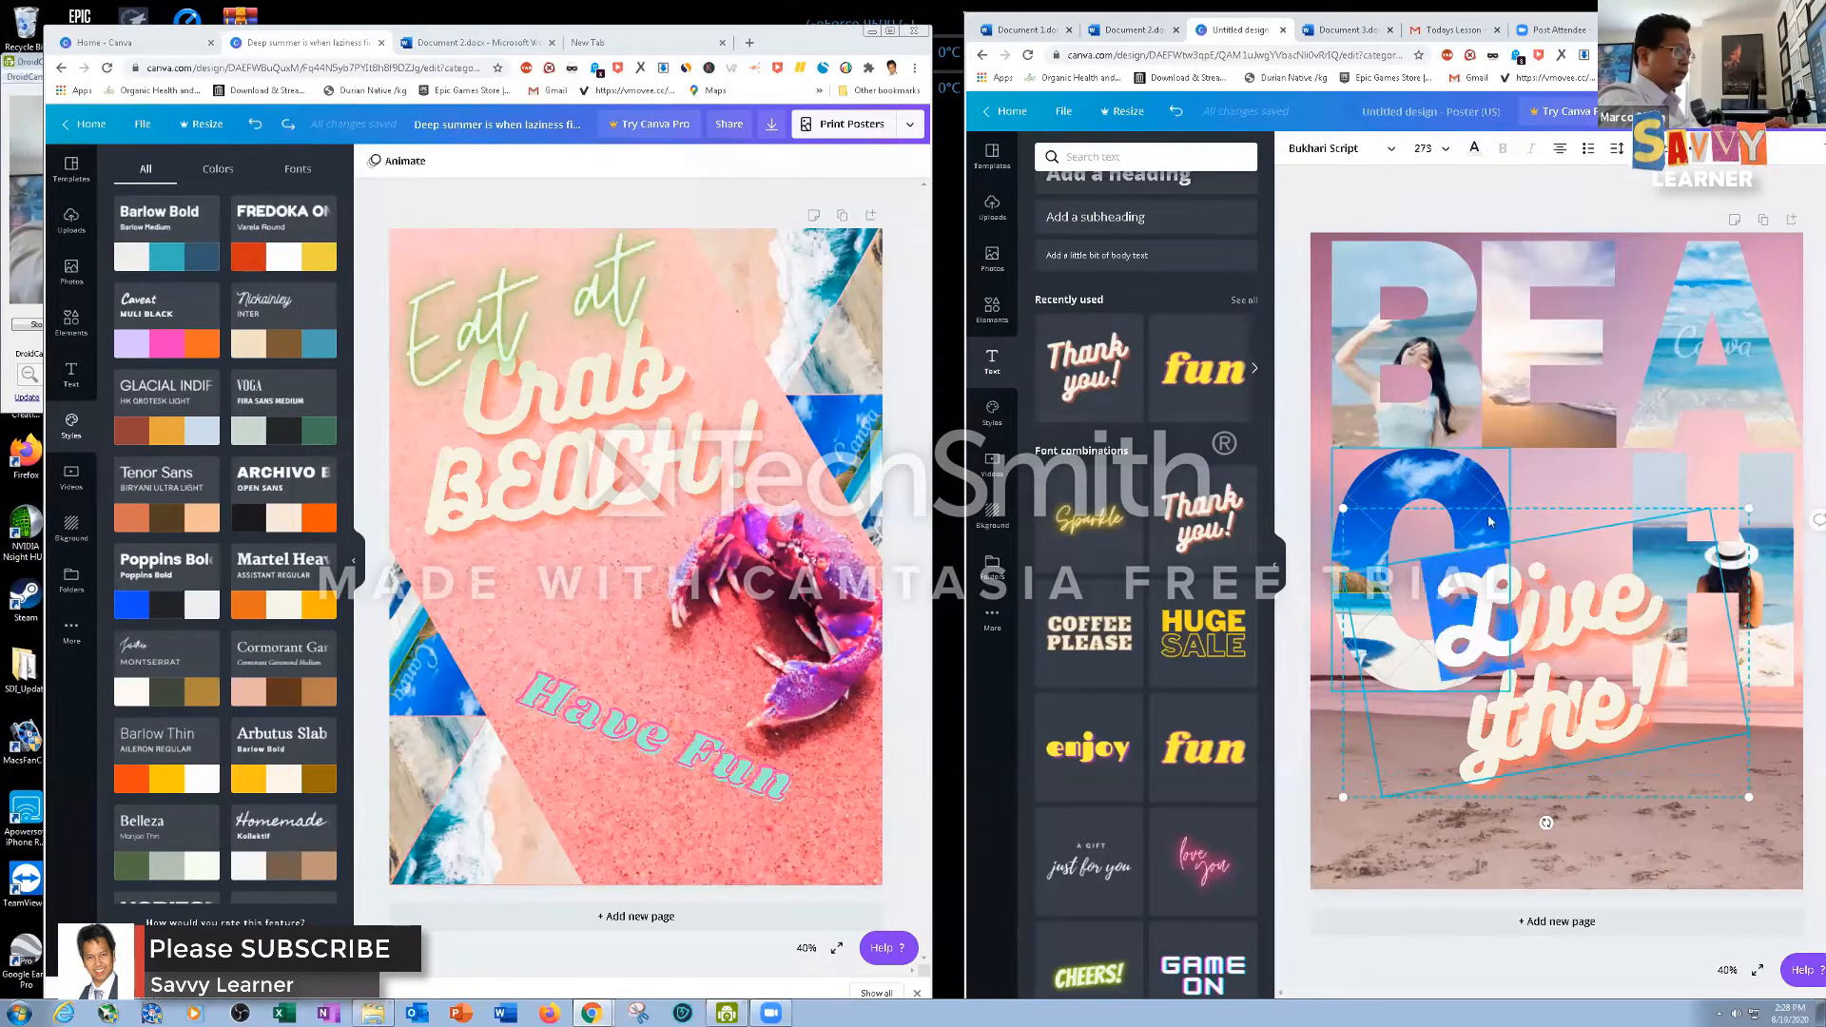
Nudge the text group slightly up and change its two lines to "Liv" and "you!"
{"action": "left_click_drag", "start_coordinate": [1551, 596], "coordinate": [1579, 627]}
{"action": "left_click", "coordinate": [1578, 628]}
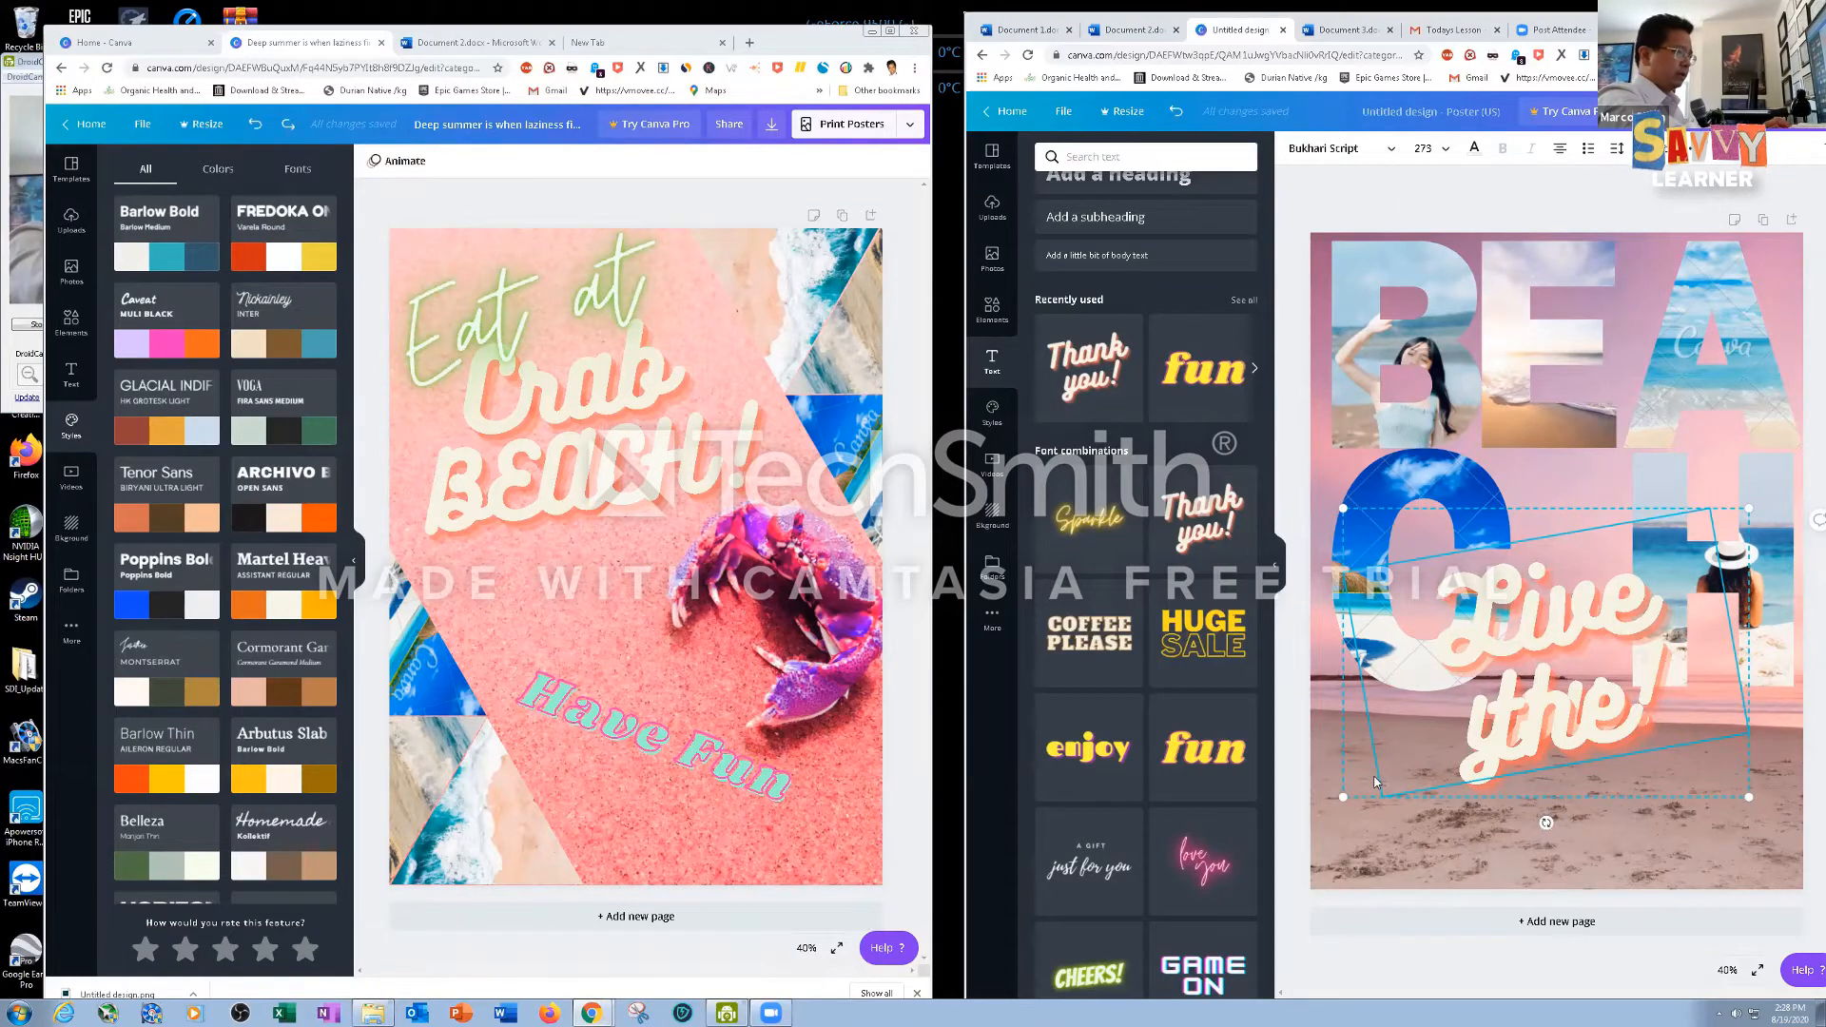
{"action": "left_click_drag", "start_coordinate": [1376, 759], "coordinate": [1480, 731]}
{"action": "double_click", "coordinate": [1481, 731]}
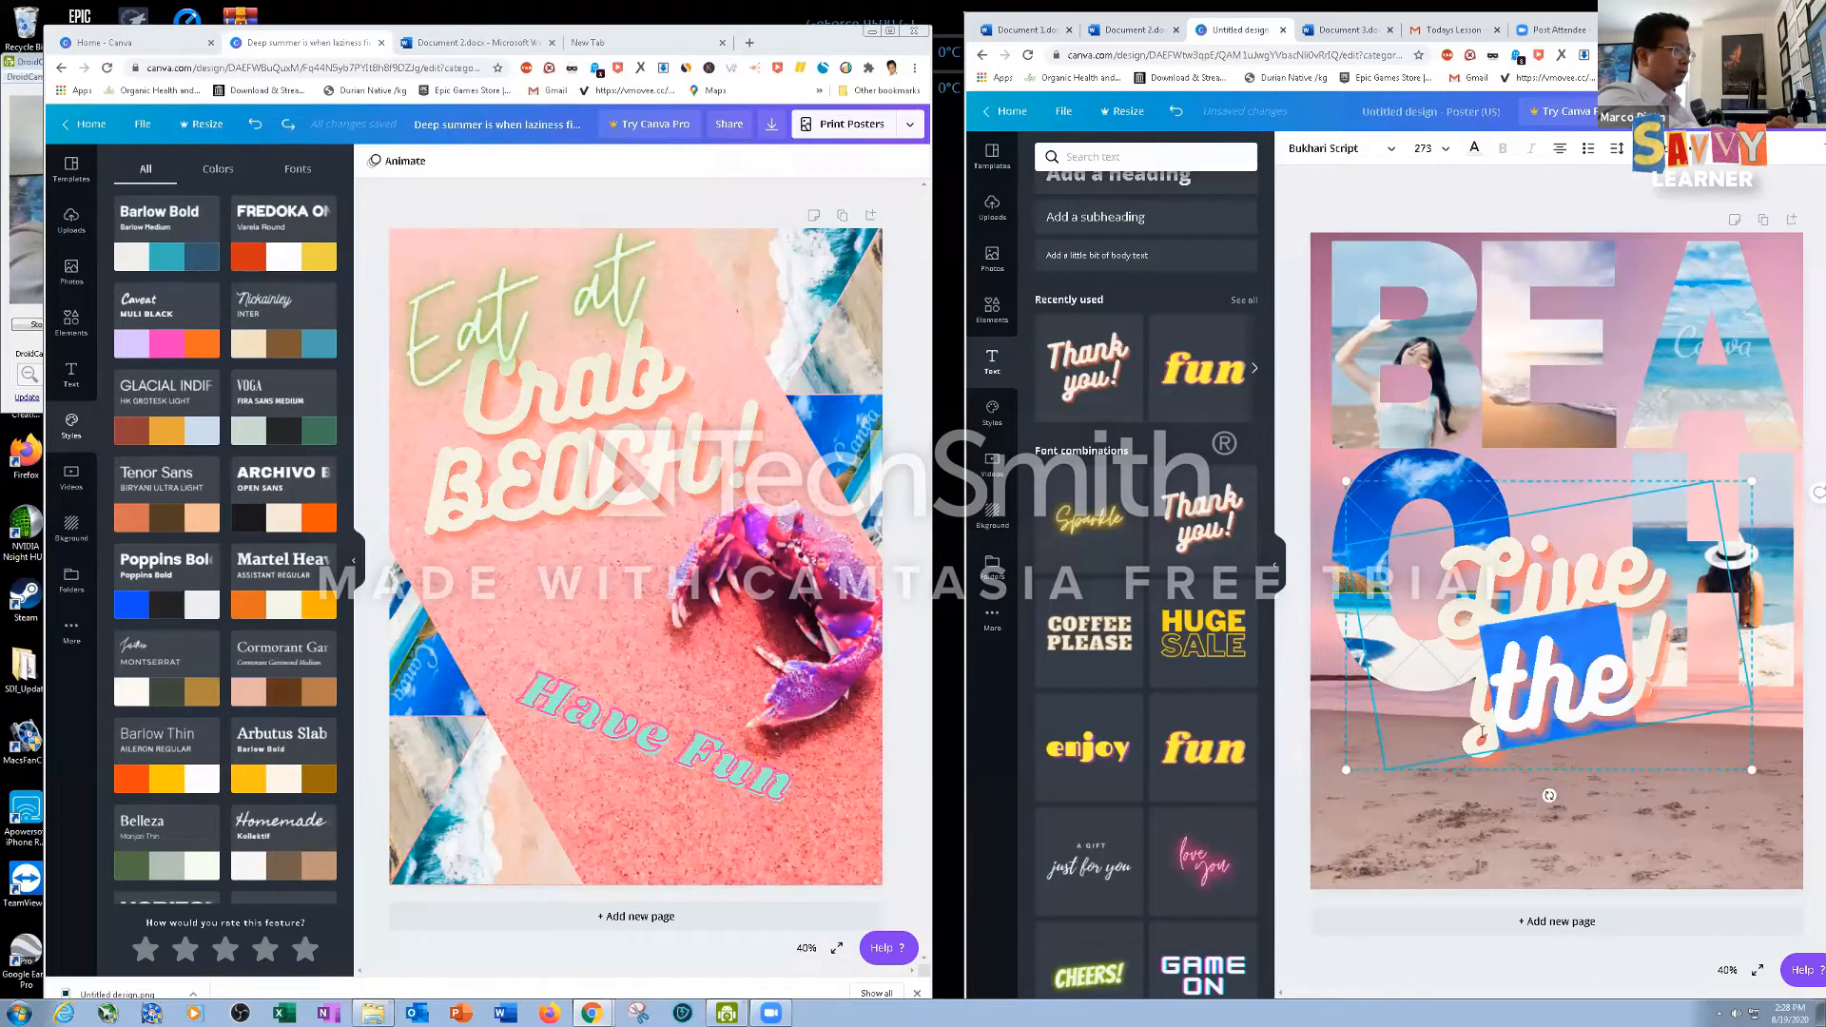
{"action": "type", "text": "you!"}
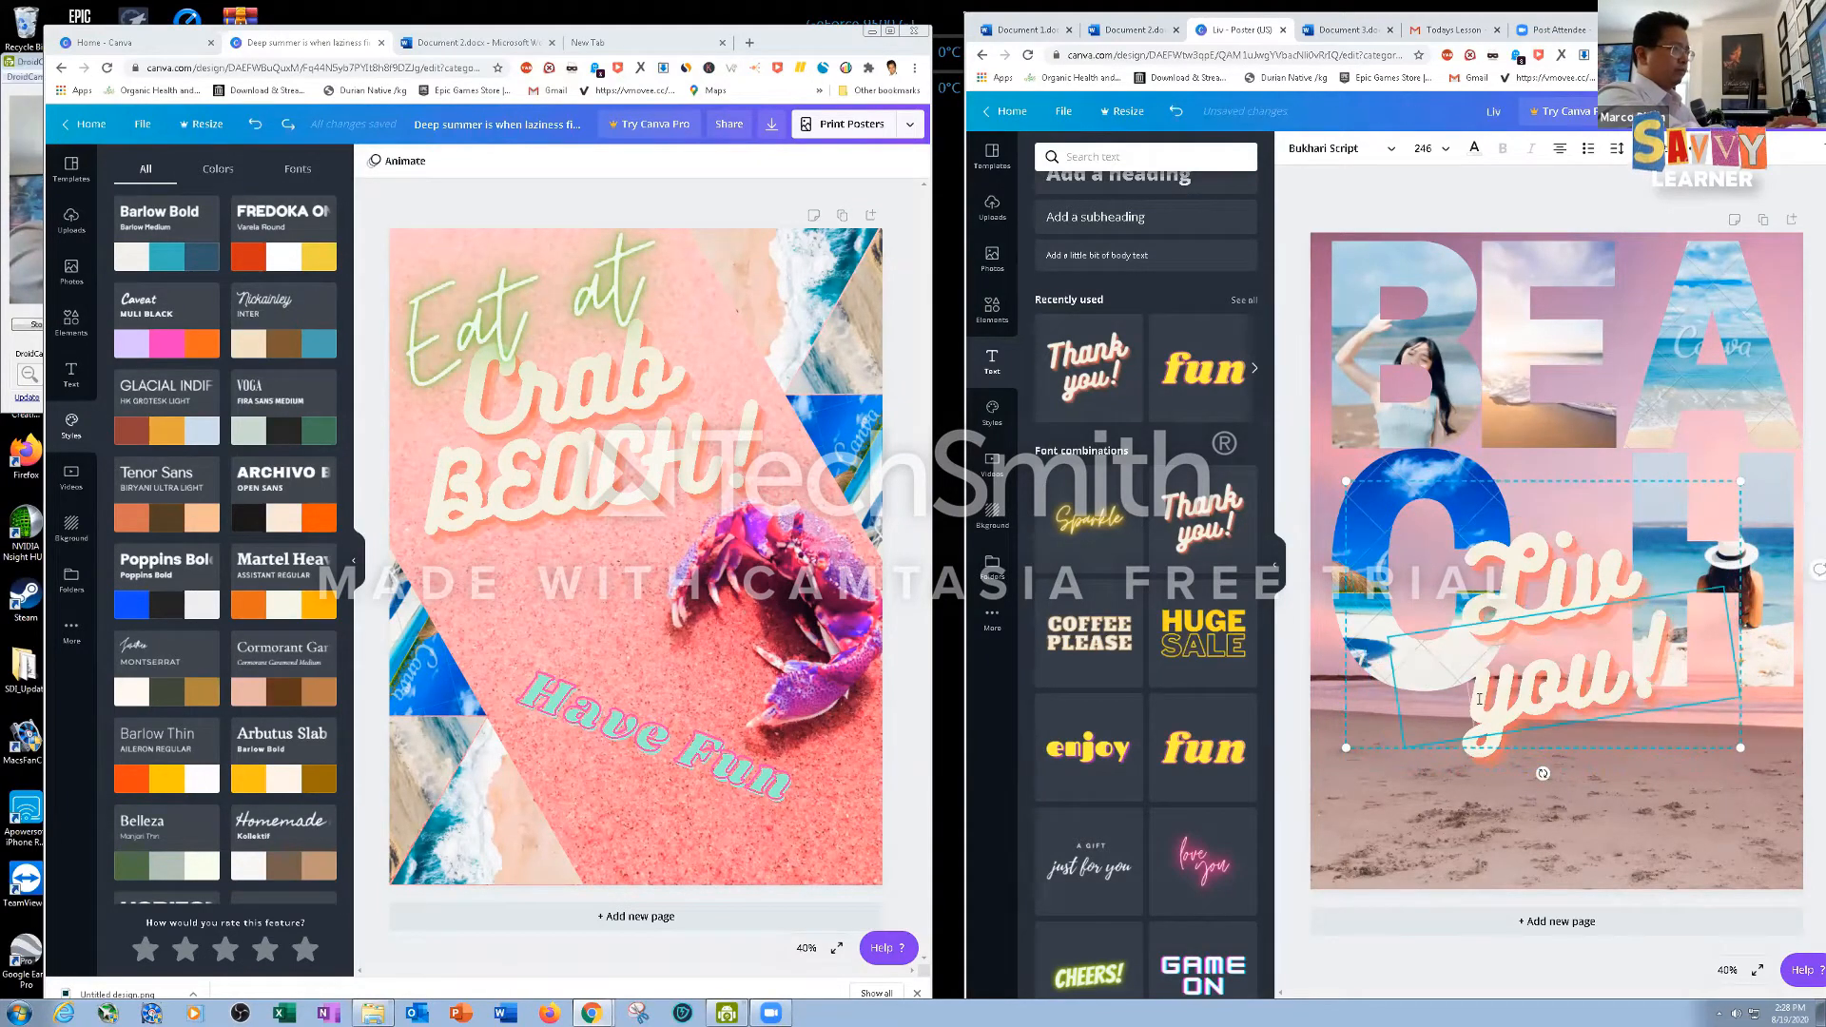
Replace the second line with "Life!" and move the text group up between the C and the H
{"action": "double_click", "coordinate": [1479, 703]}
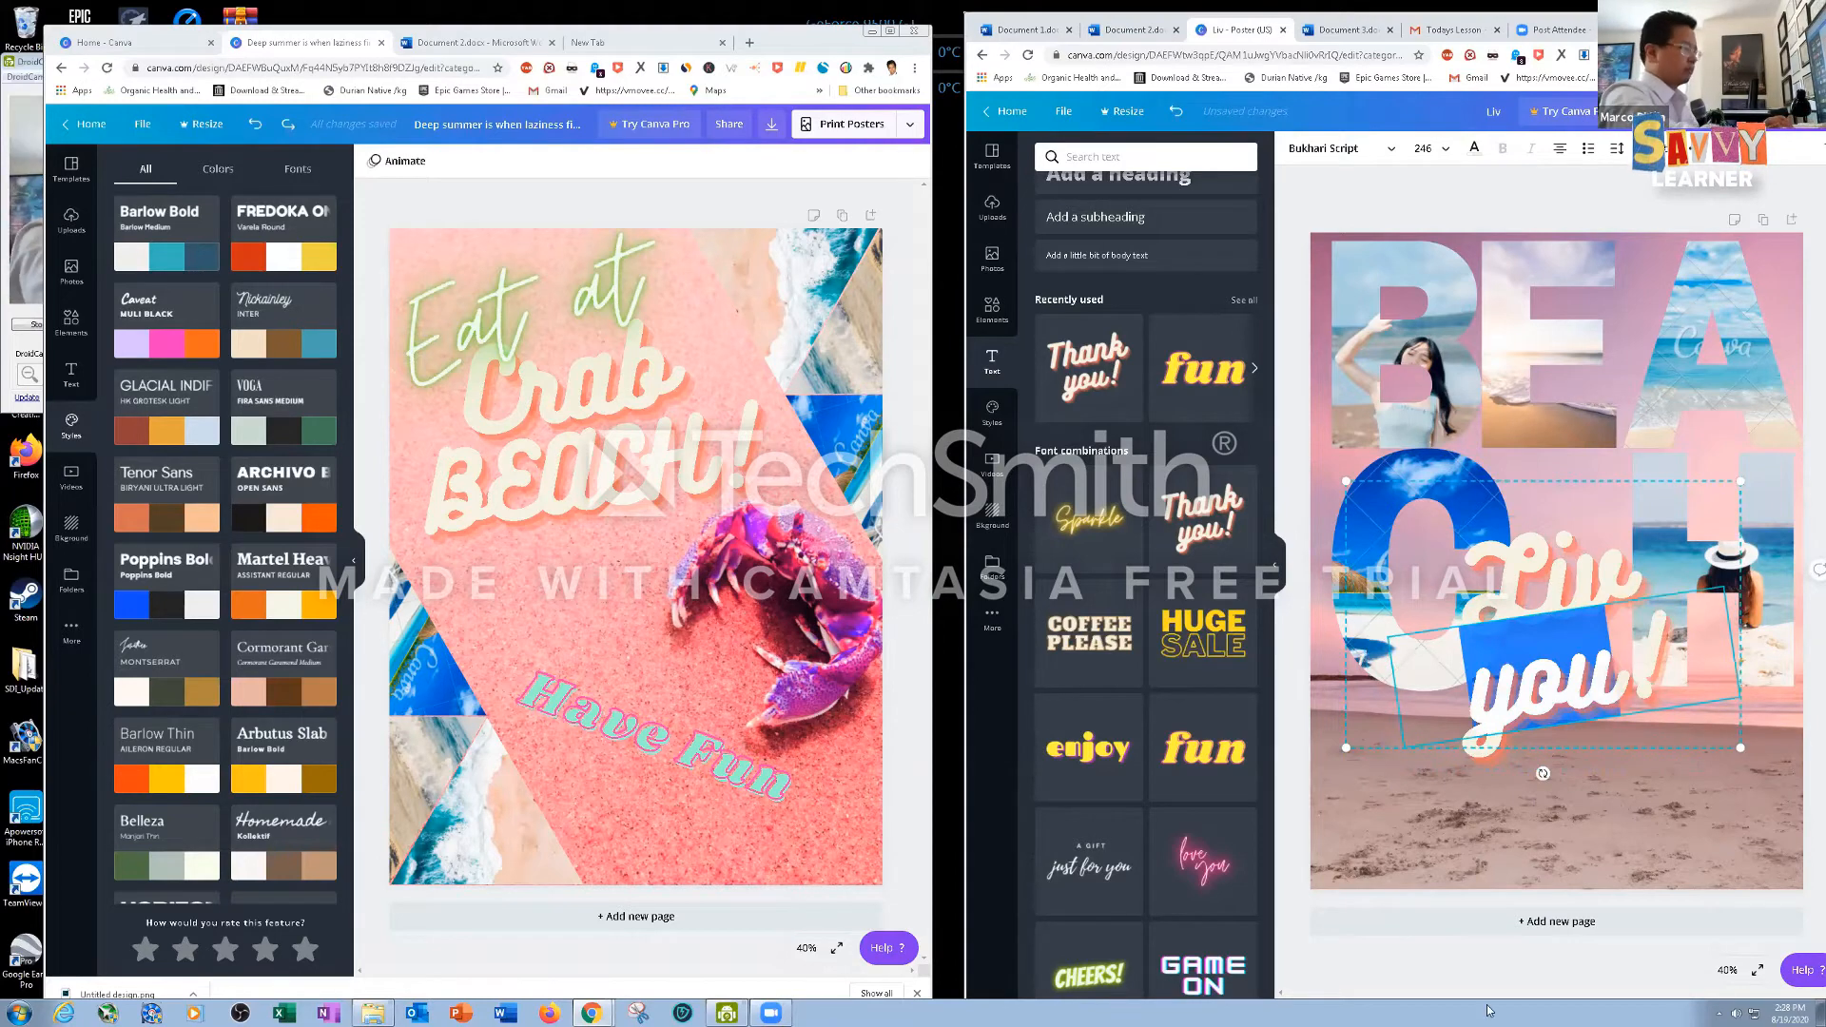
{"action": "type", "text": "LIFE!"}
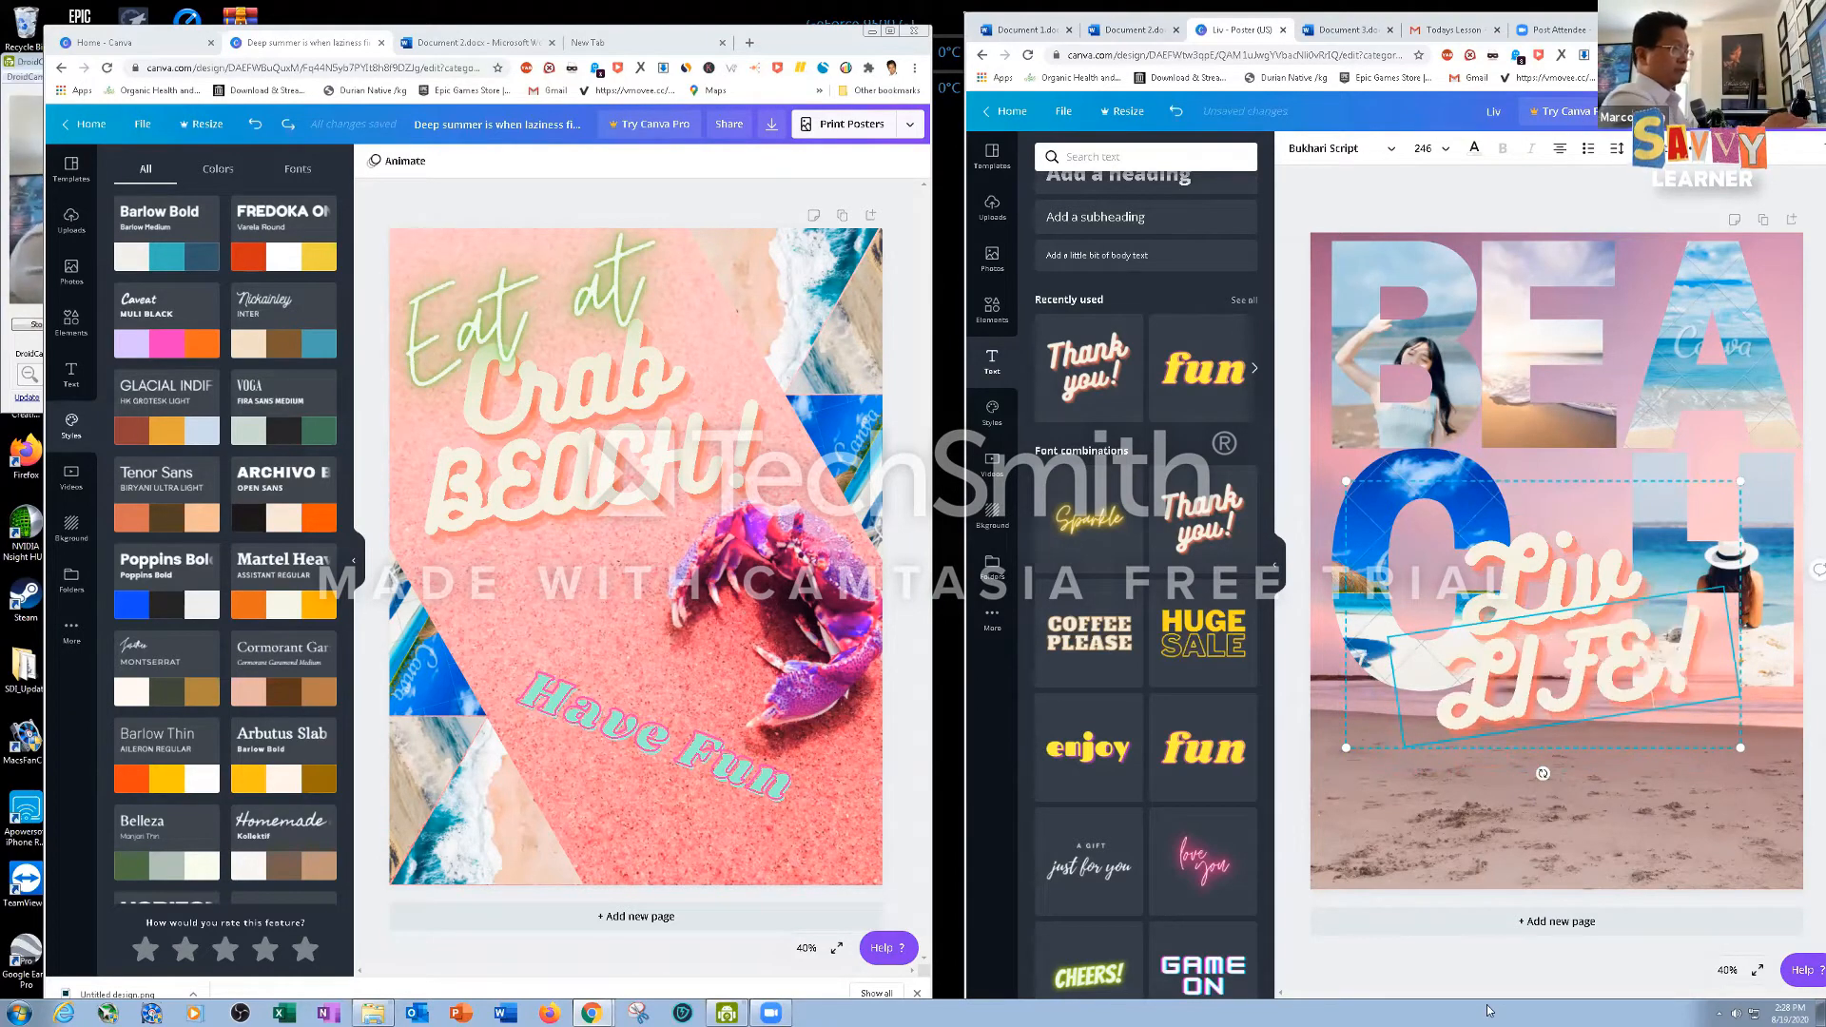
{"action": "key", "text": "BackSpace"}
{"action": "key", "text": "BackSpace"}
{"action": "key", "text": "BackSpace"}
{"action": "type", "text": "ife!"}
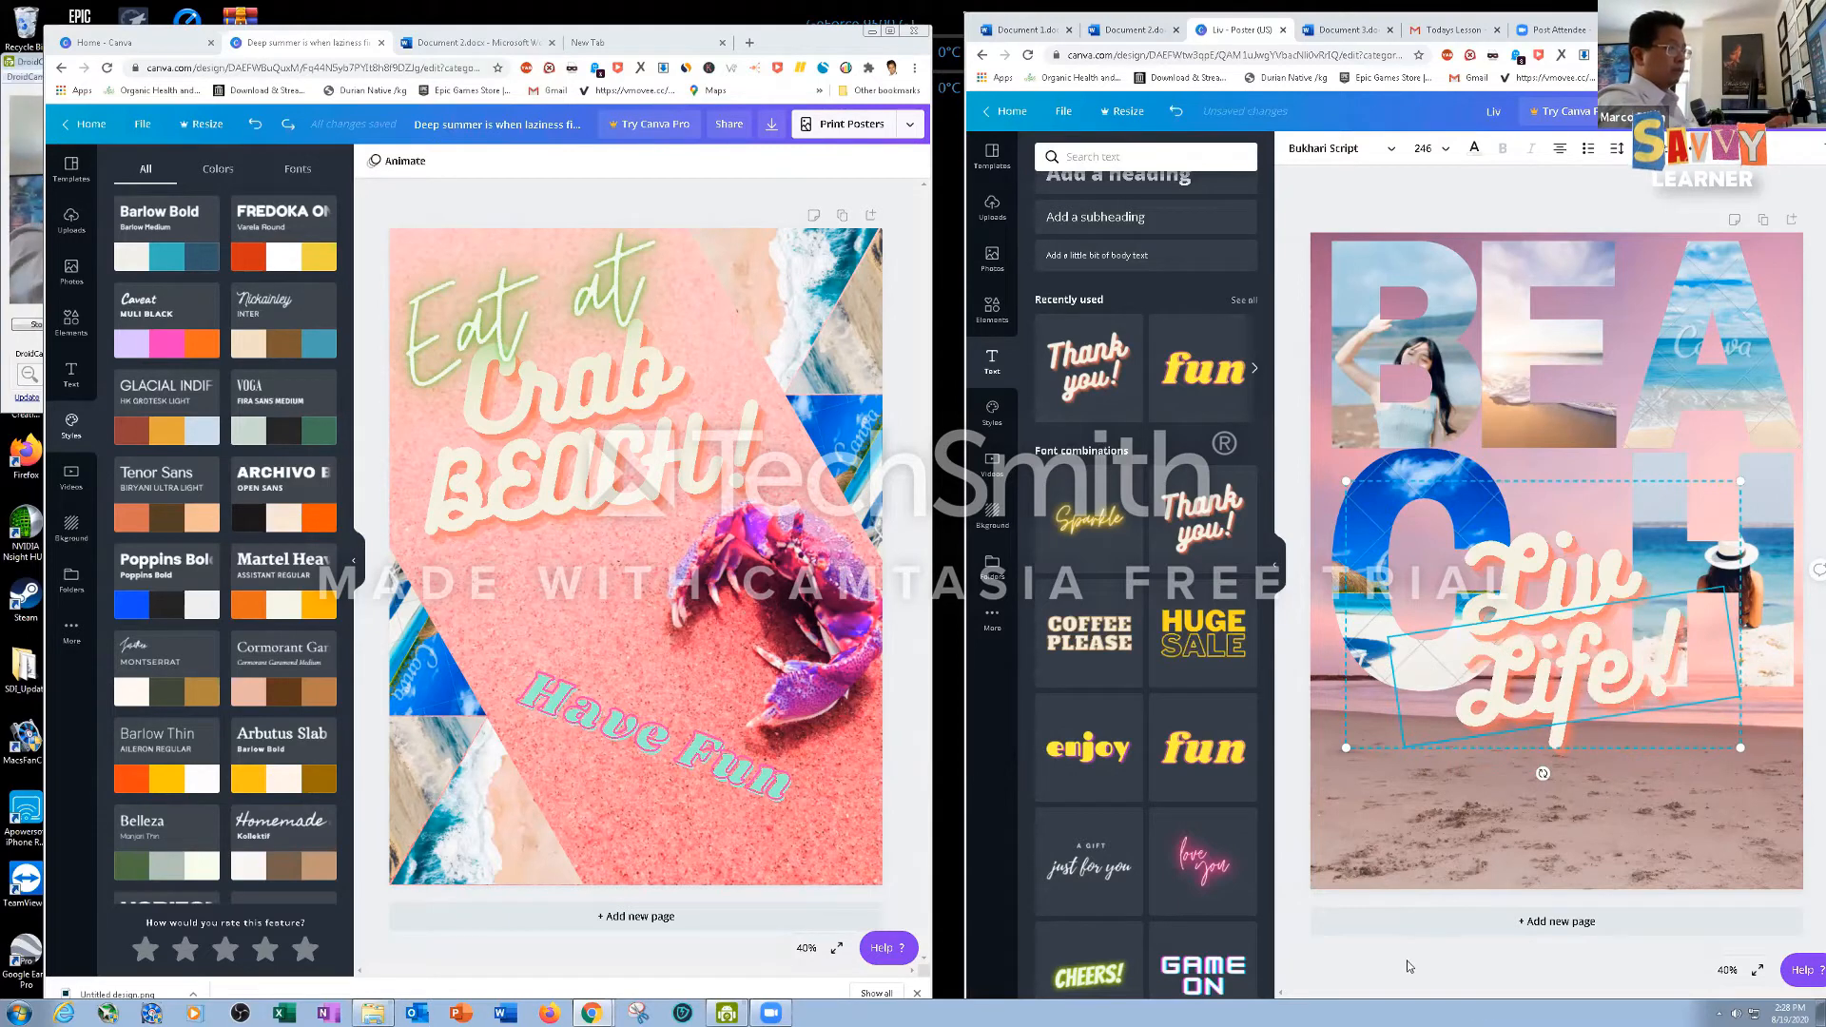
{"action": "left_click", "coordinate": [1507, 815]}
{"action": "left_click_drag", "start_coordinate": [1561, 574], "coordinate": [1560, 505]}
Apply the Festive filter to the background photo after trying Retro and Afterglow, and set its brightness to 34
{"action": "left_click", "coordinate": [1607, 808]}
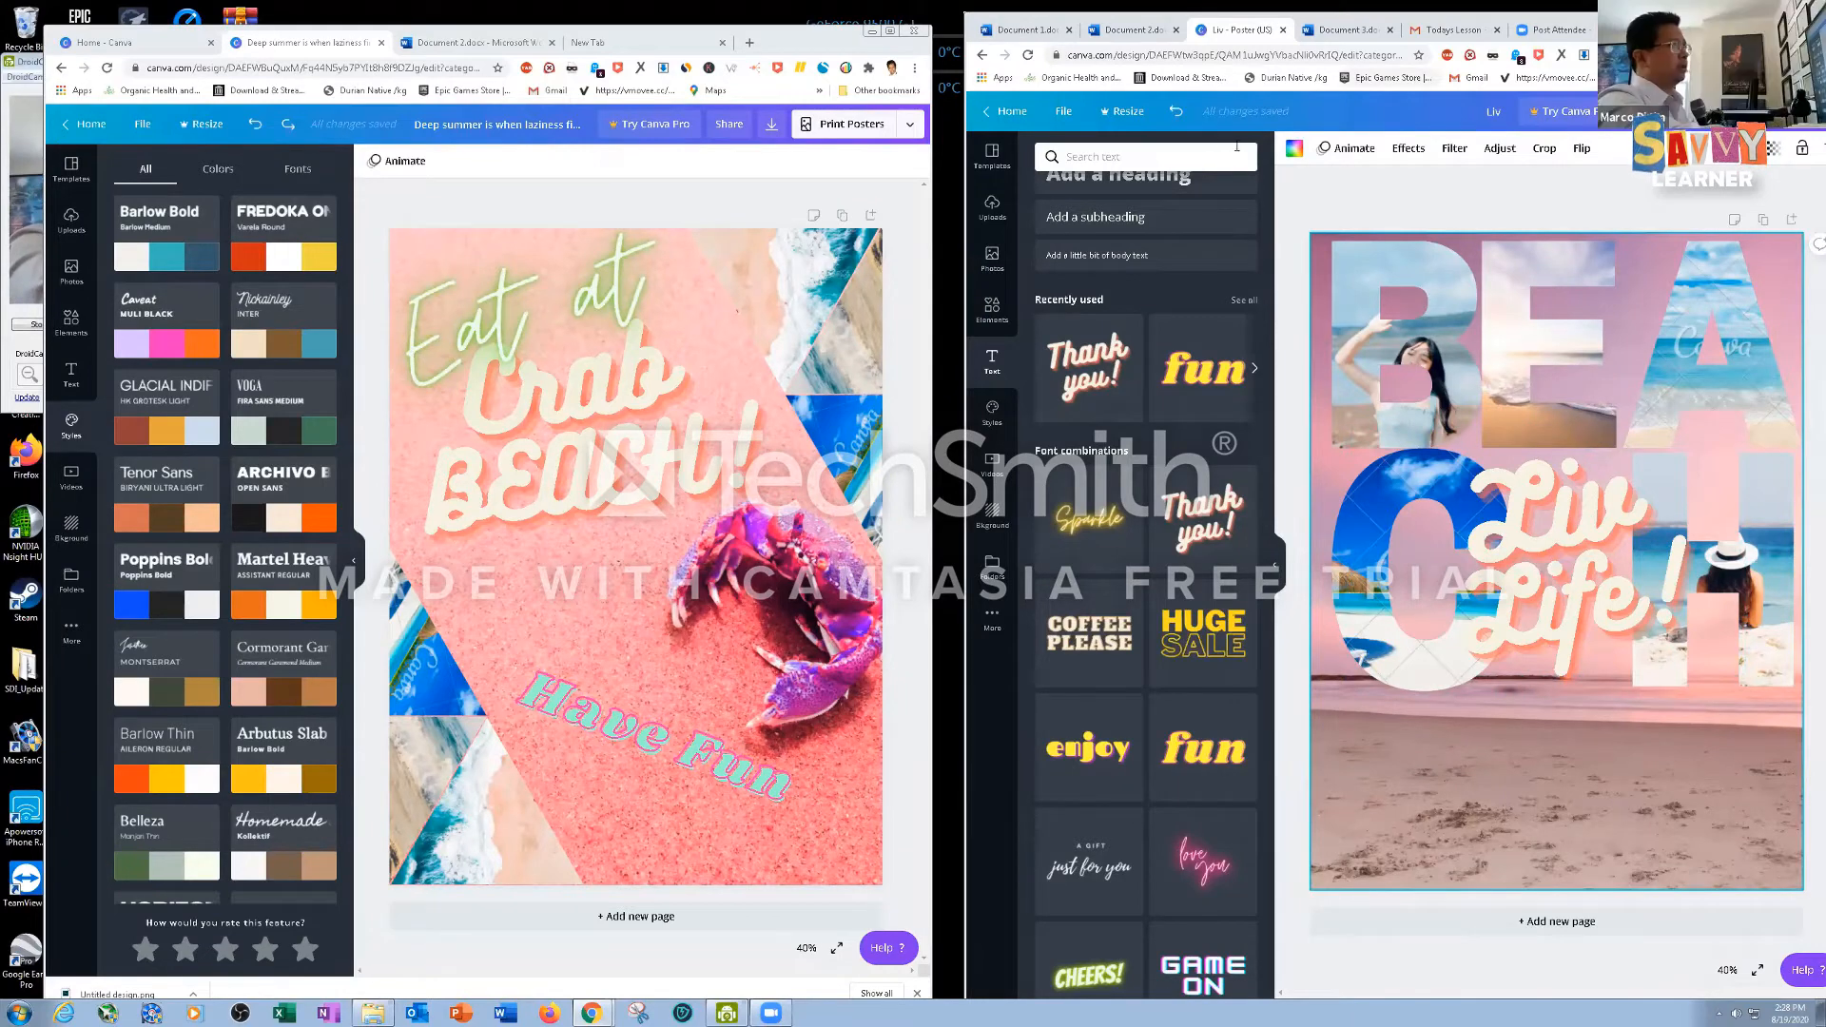
{"action": "left_click", "coordinate": [1405, 150]}
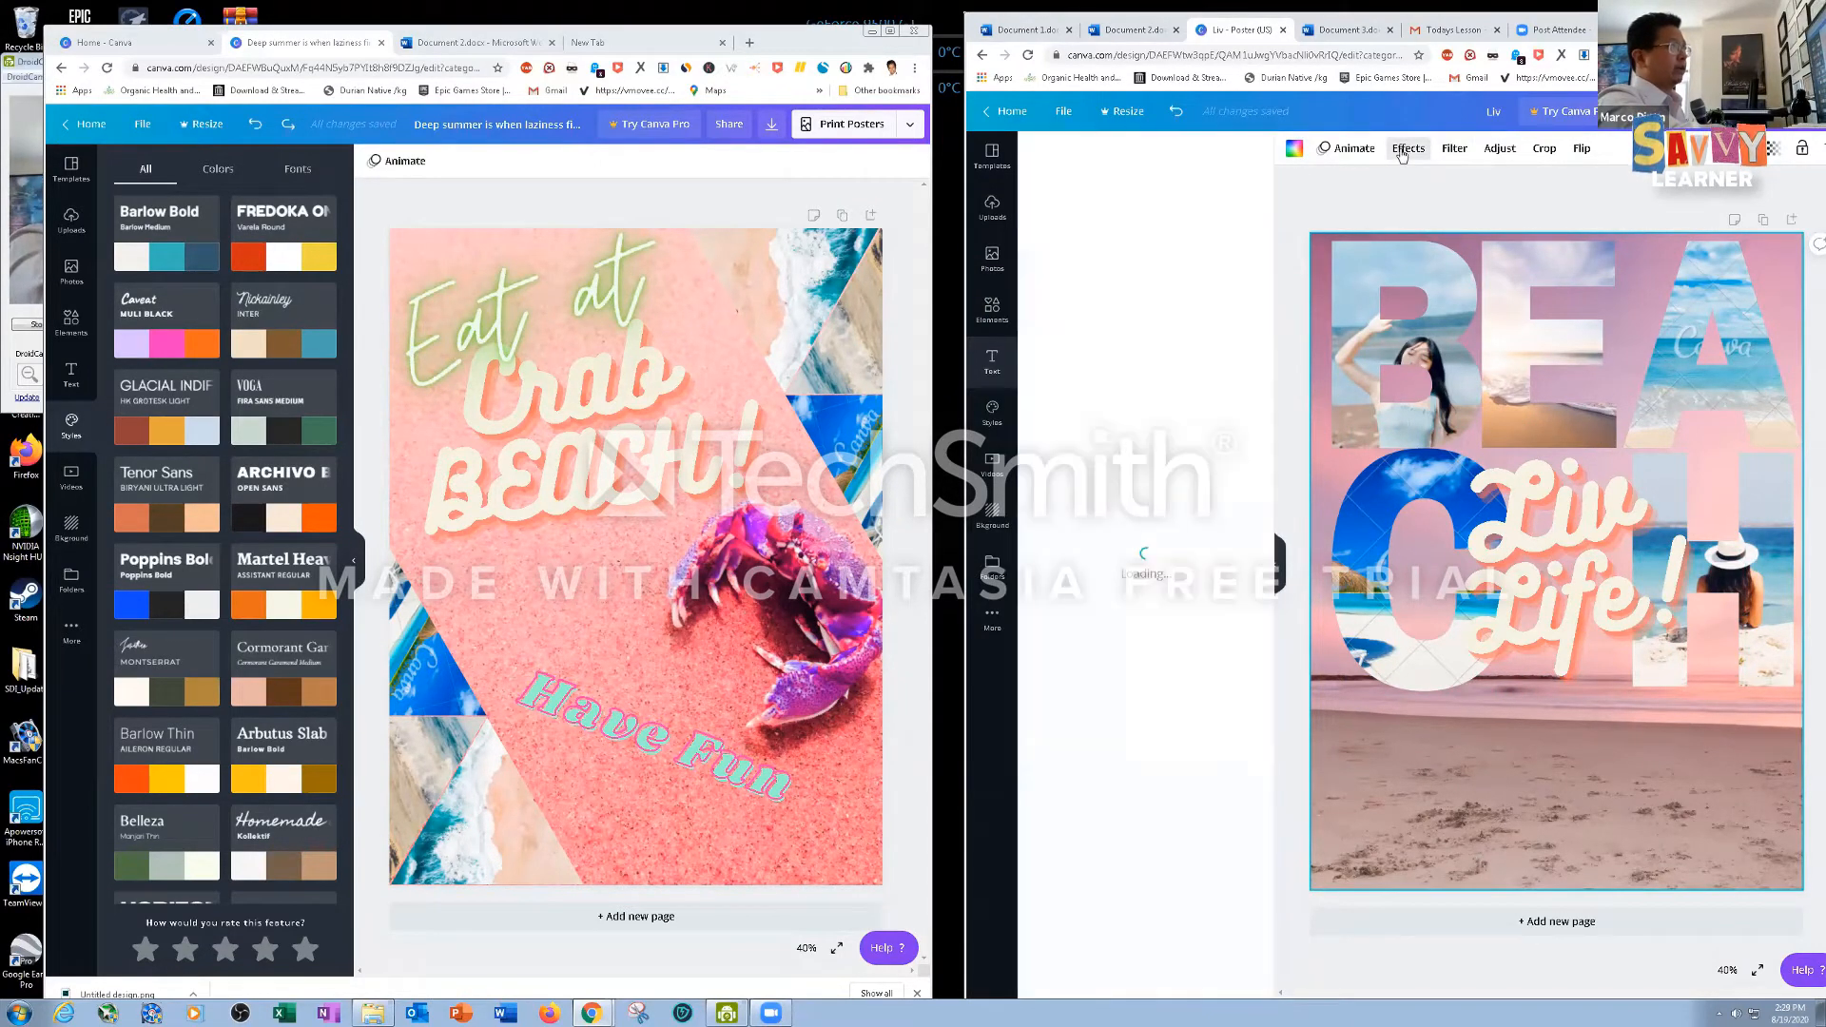
{"action": "left_click", "coordinate": [1455, 149]}
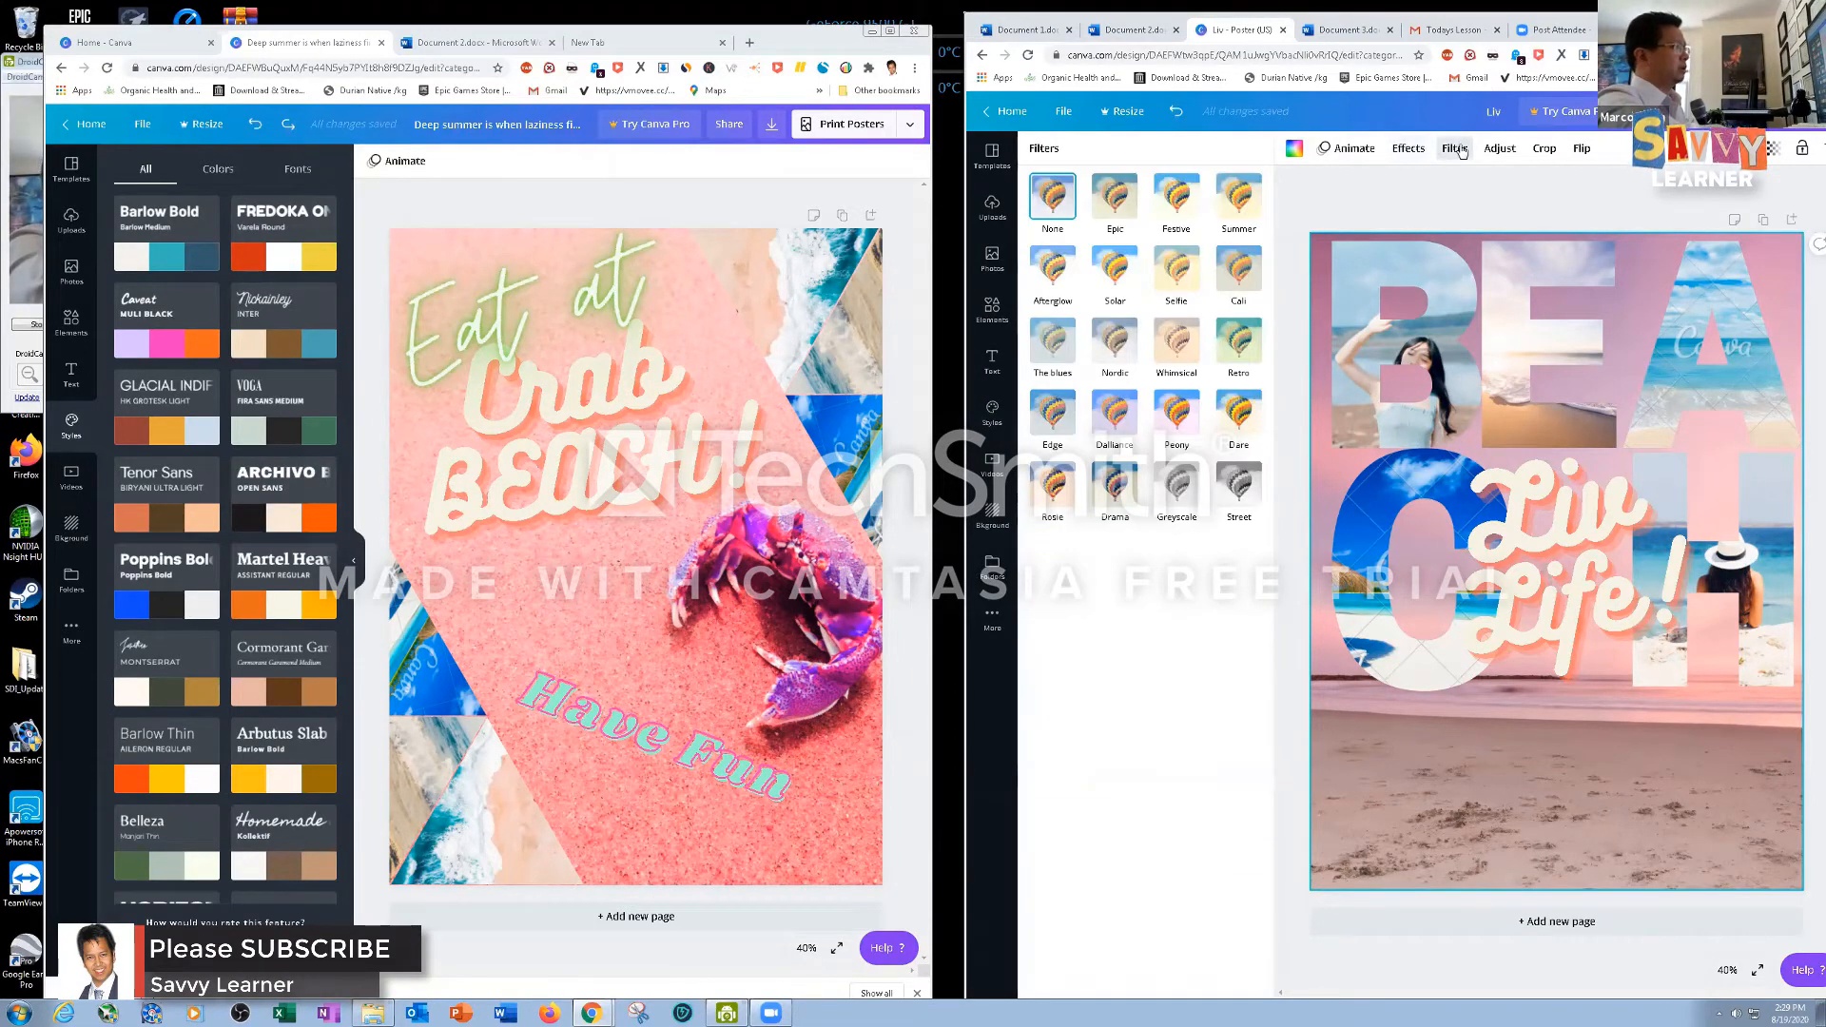
{"action": "left_click", "coordinate": [1234, 363]}
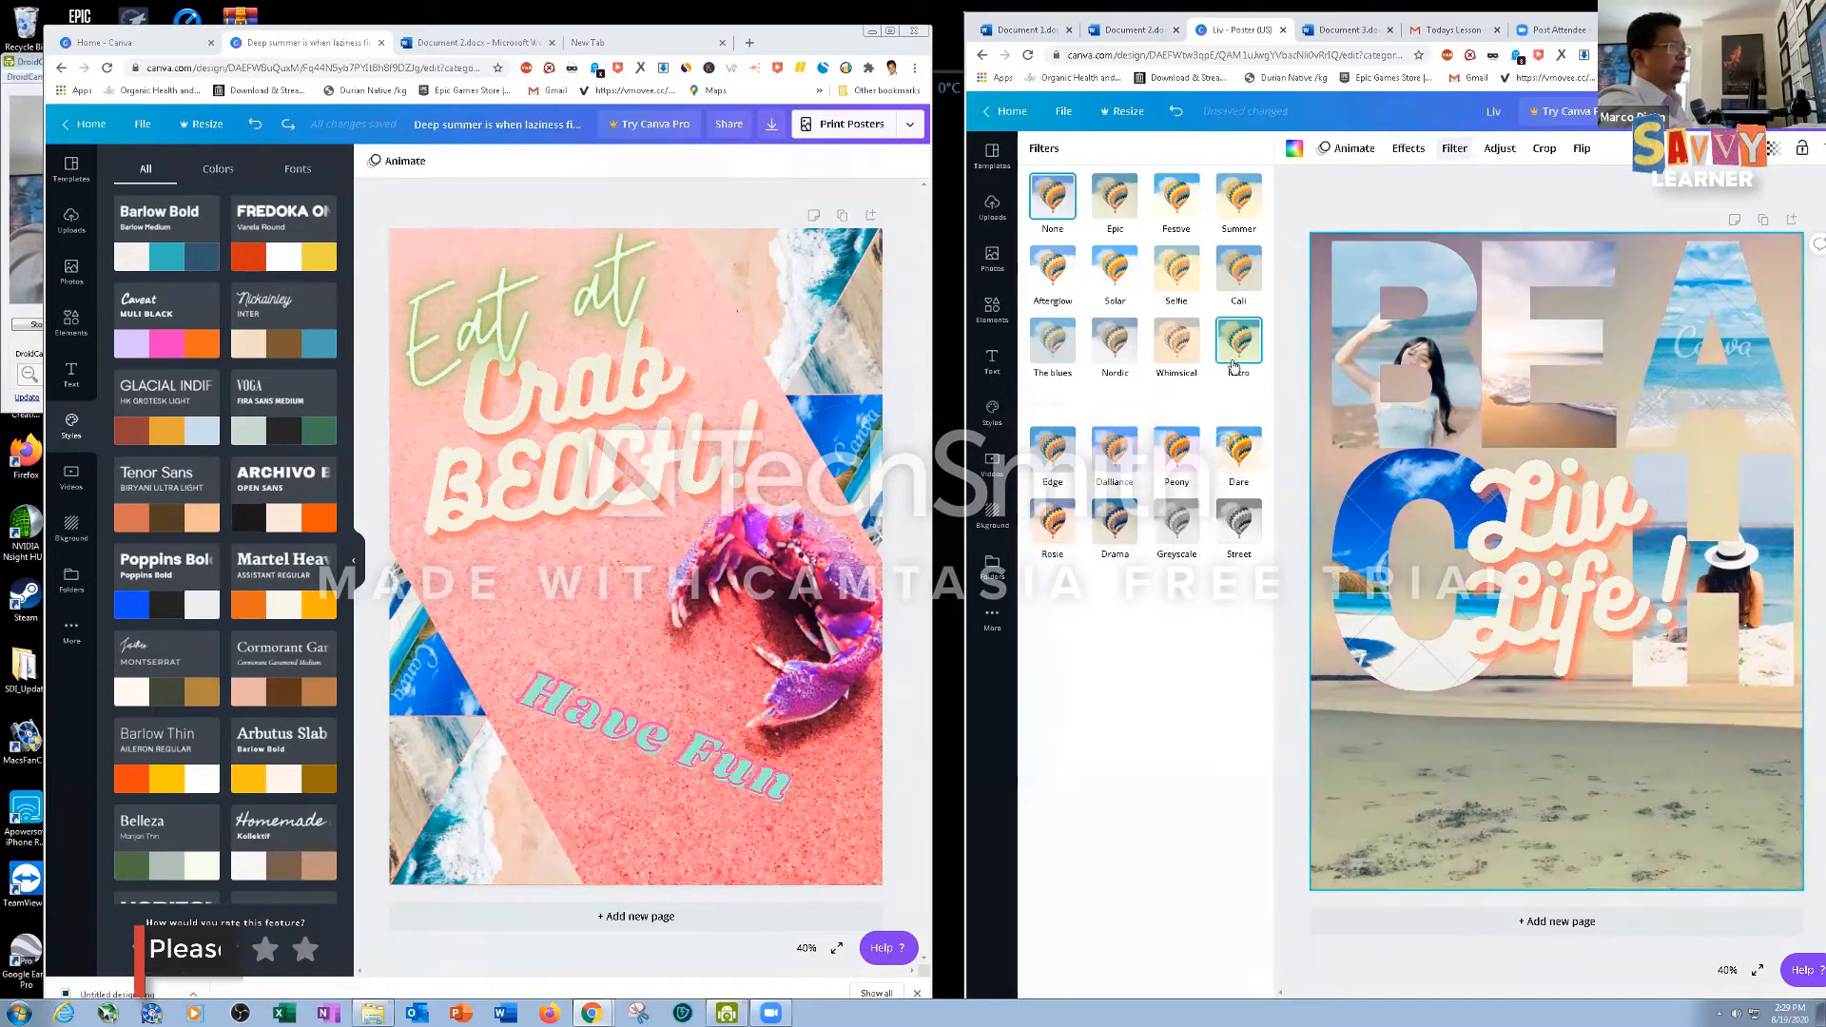
{"action": "left_click", "coordinate": [1234, 365]}
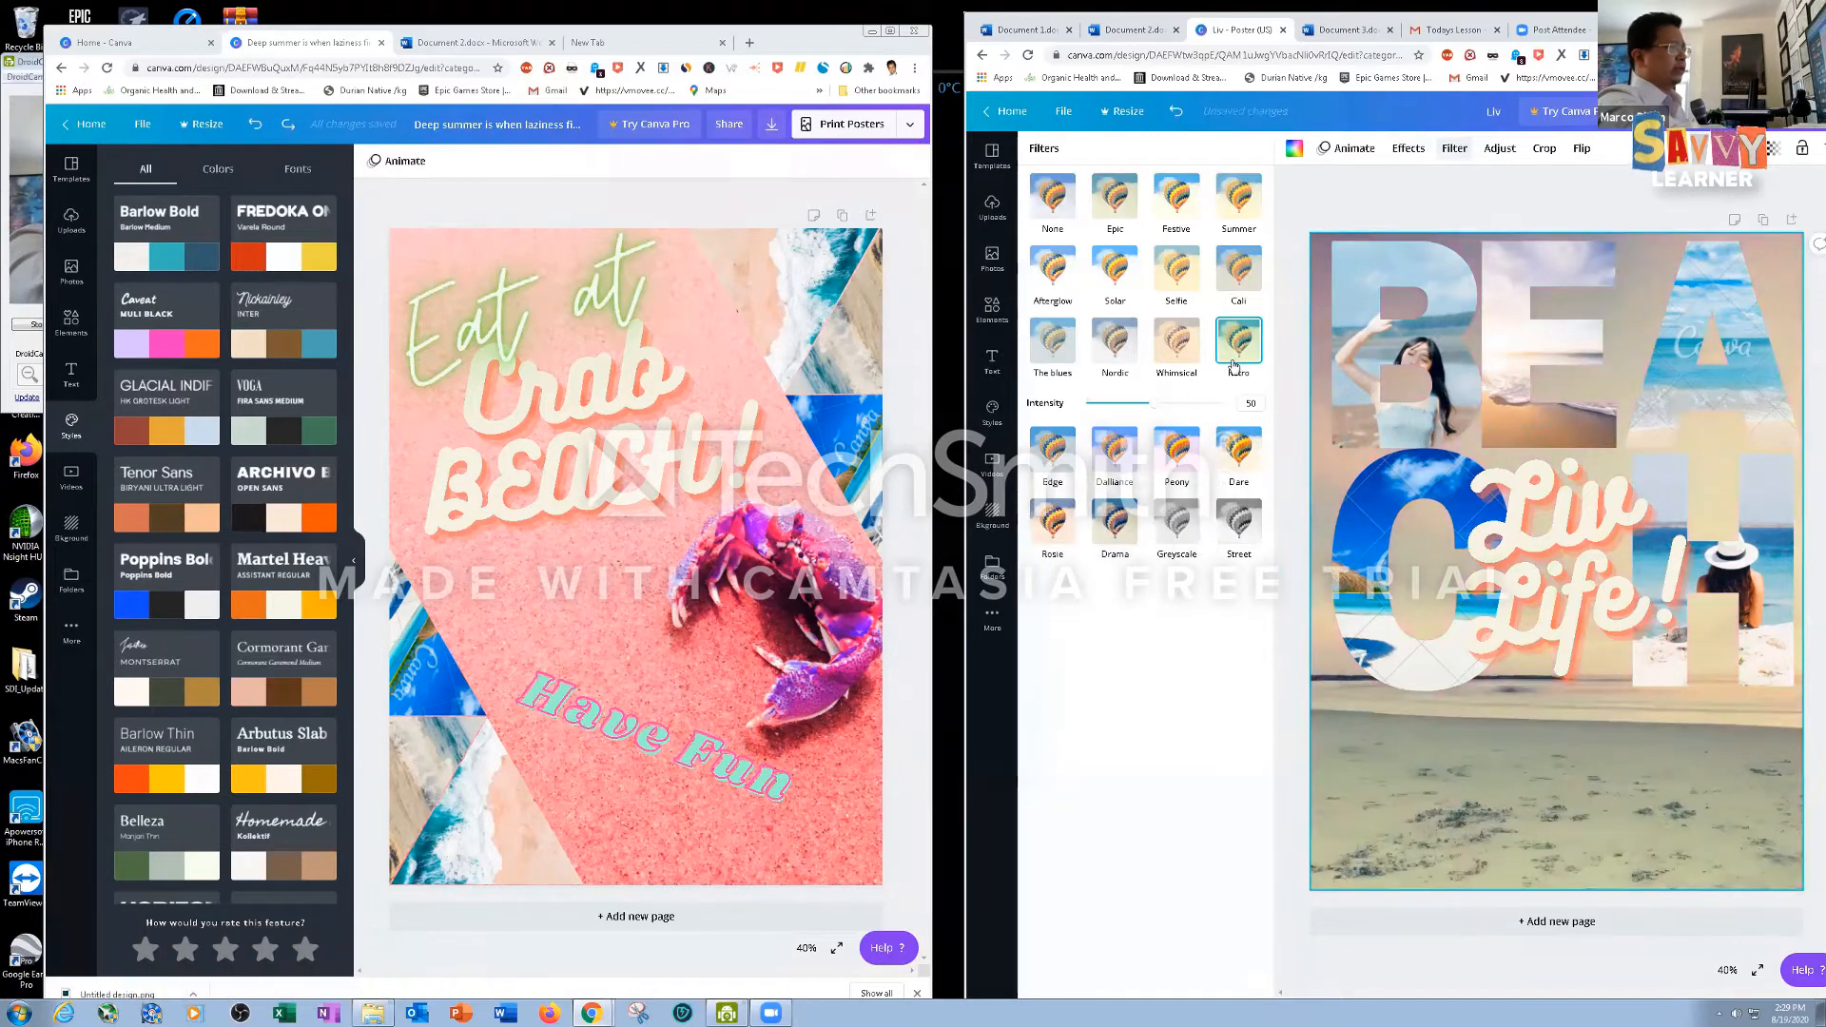
{"action": "left_click", "coordinate": [1044, 270]}
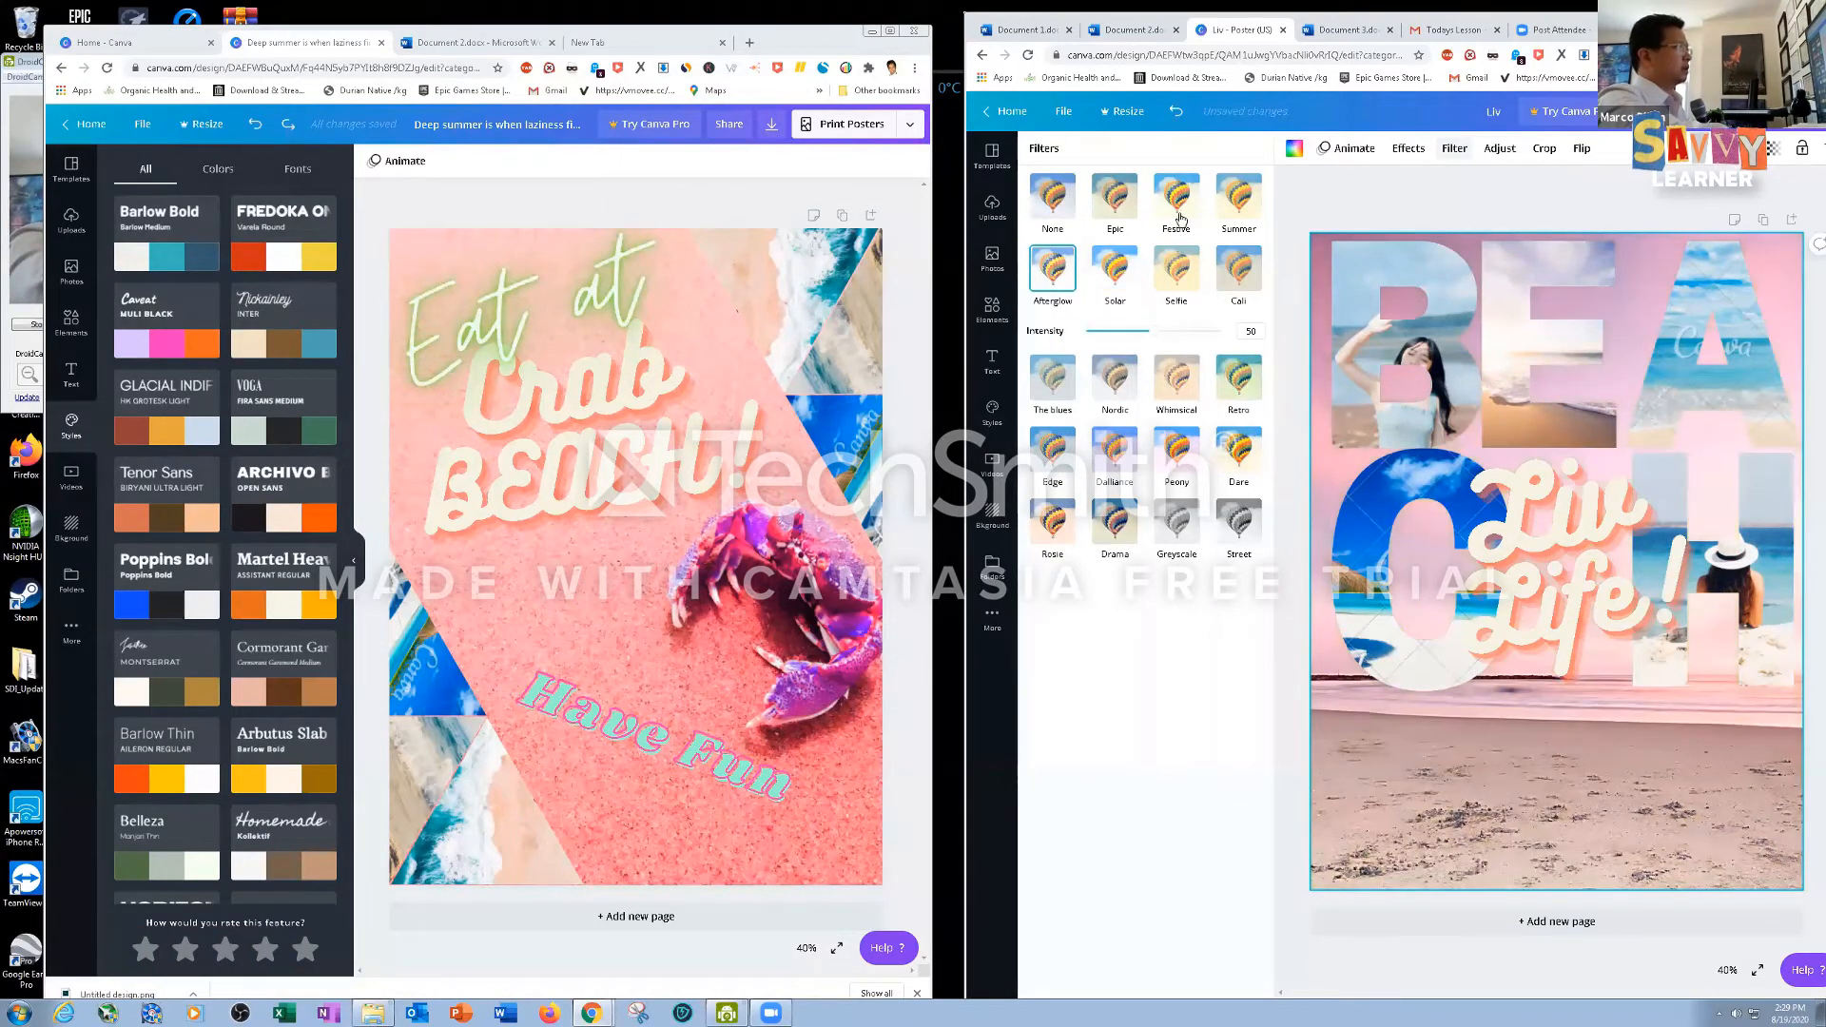
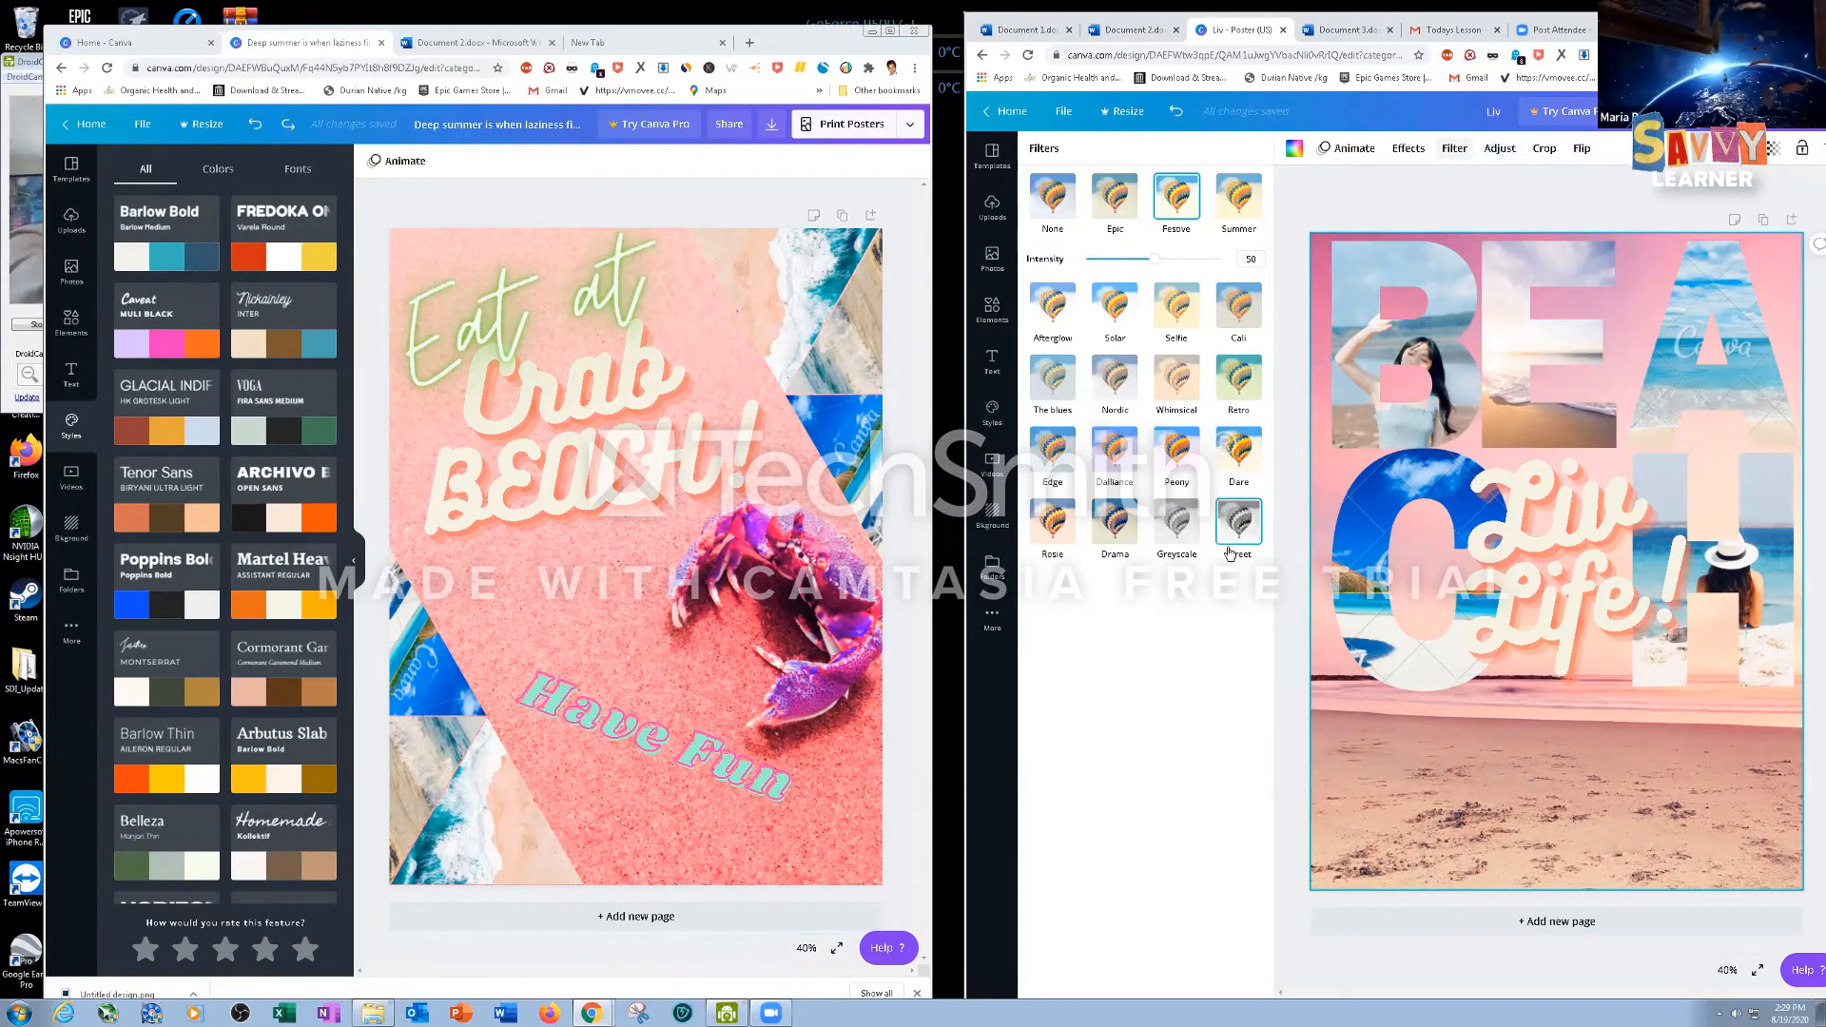
{"action": "left_click", "coordinate": [1493, 149]}
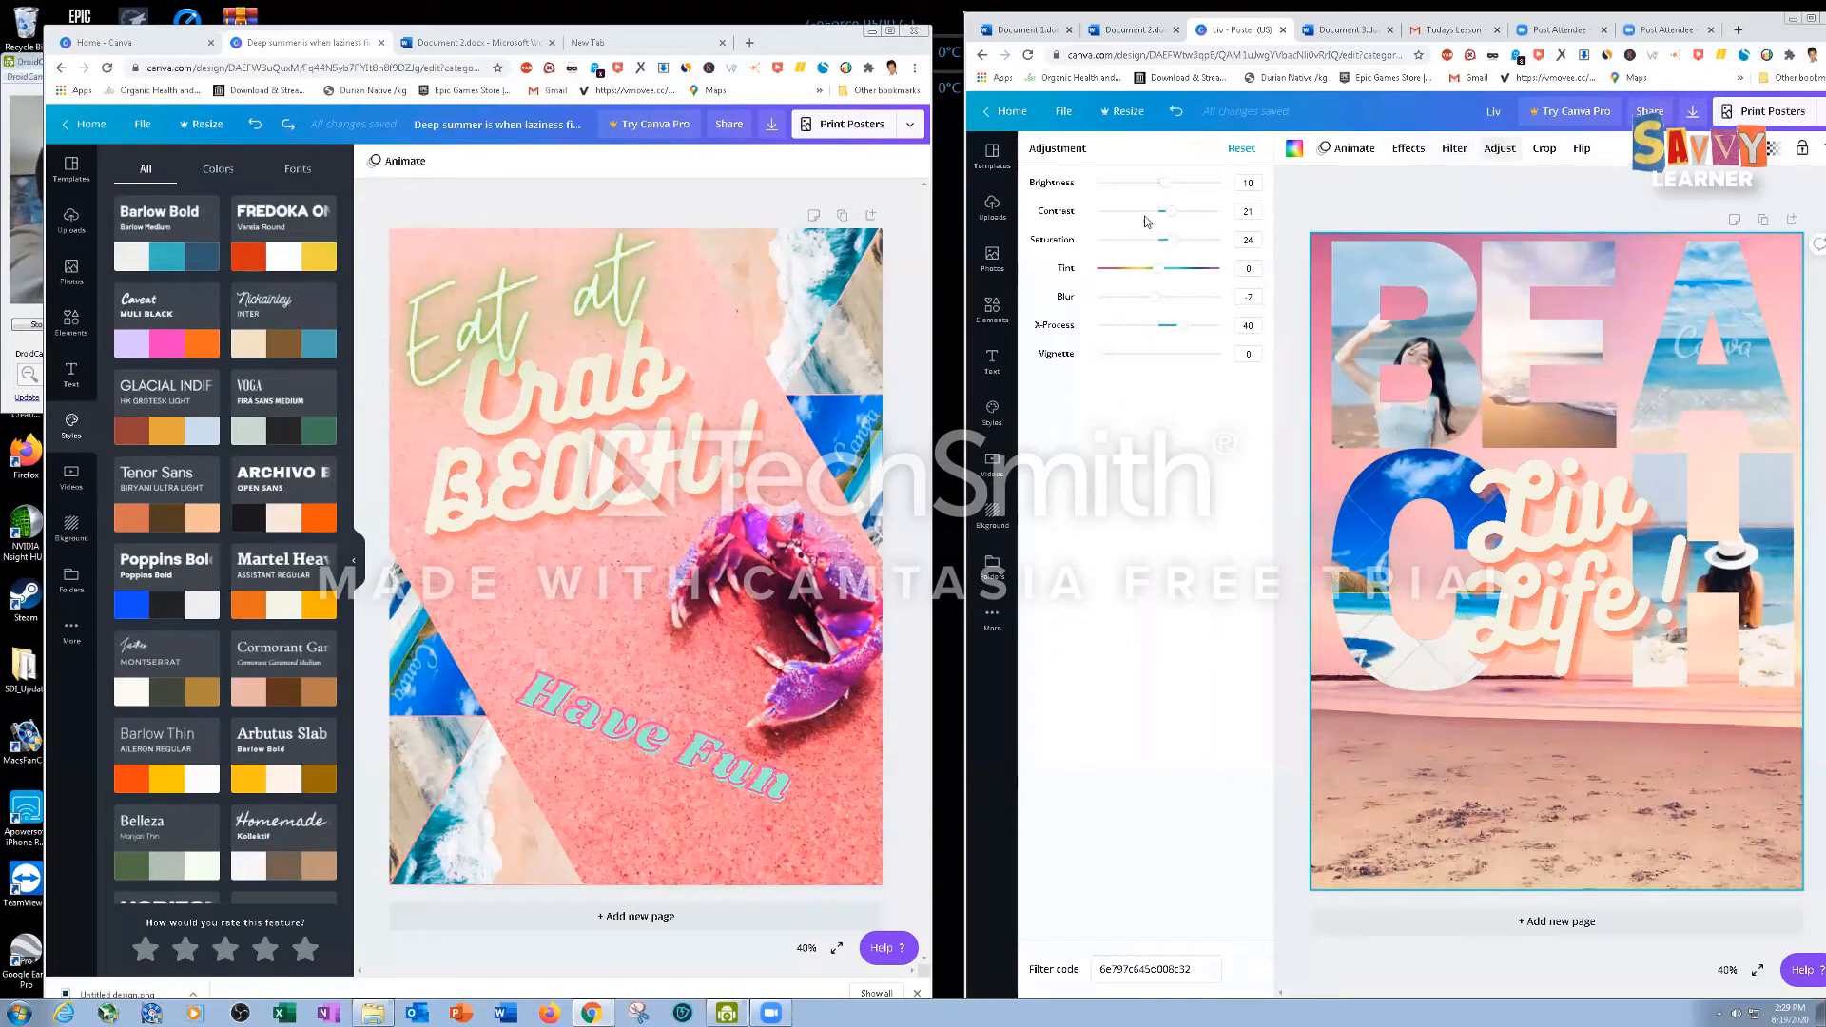
{"action": "left_click_drag", "start_coordinate": [1168, 190], "coordinate": [1179, 190]}
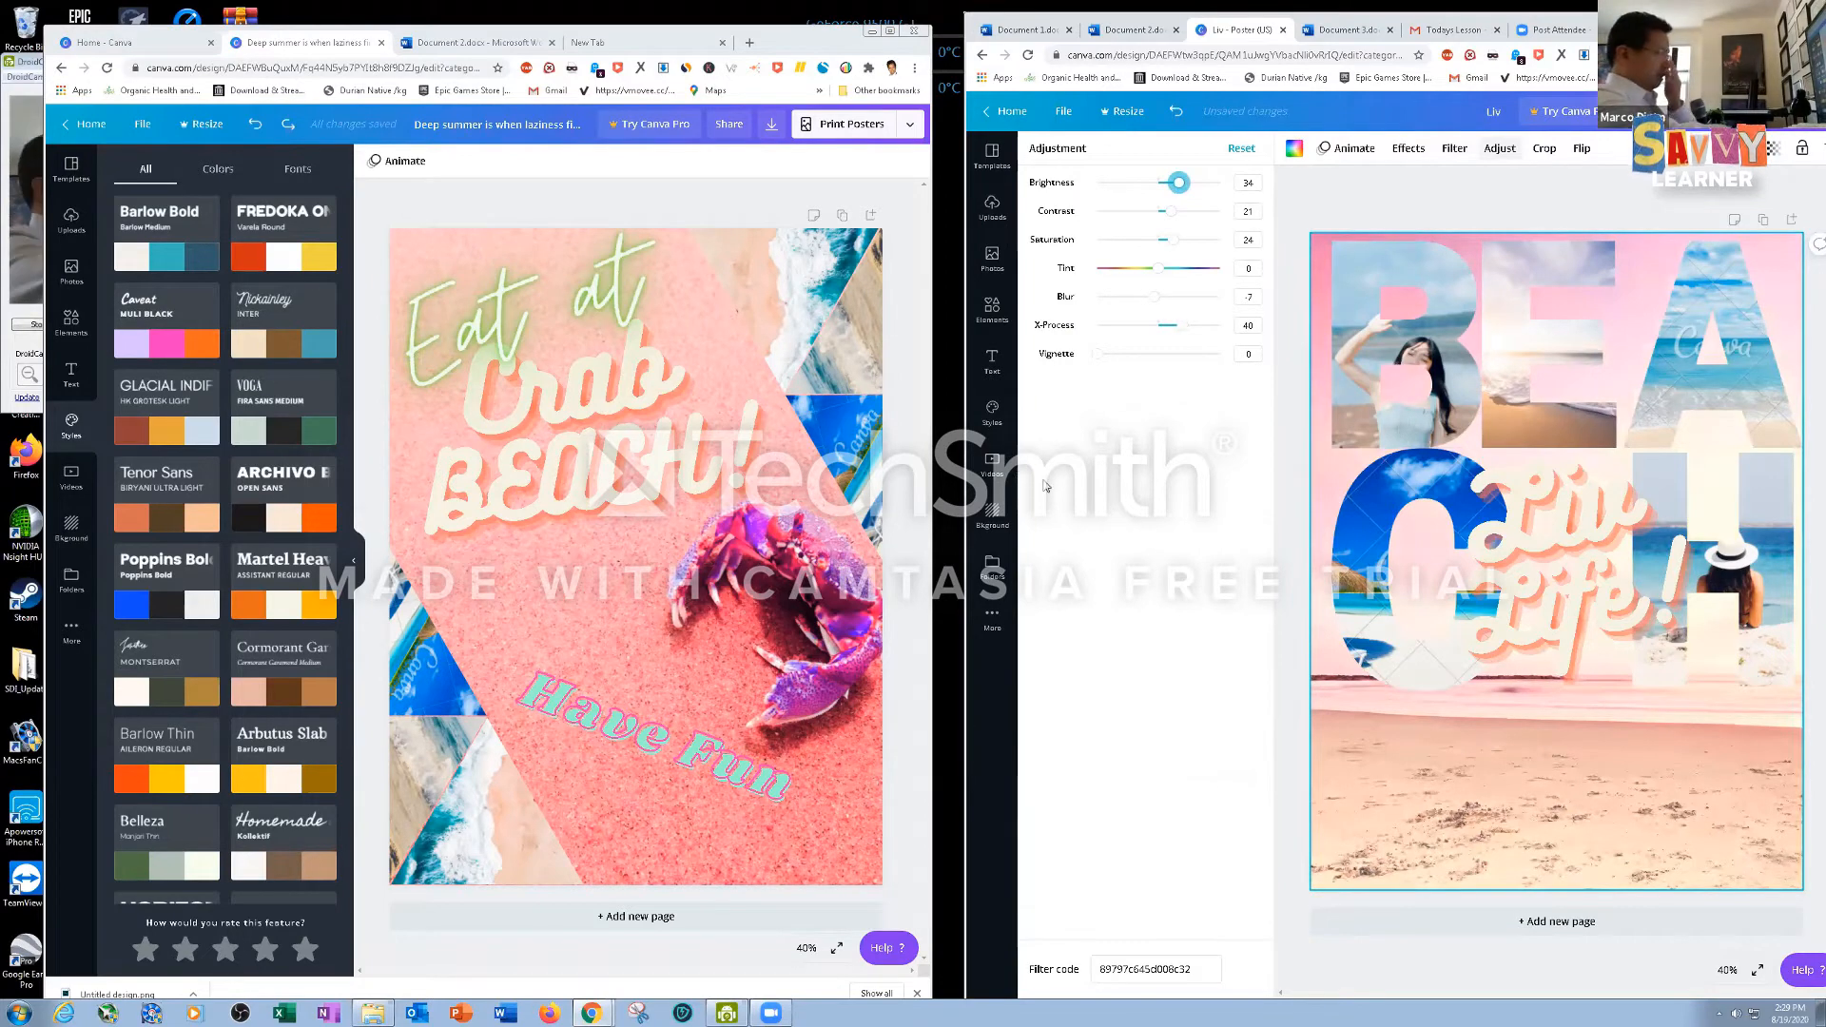
Enlarge the "Liv Life!" text group to about 16.8 by 11.4 and move it down over the lower part of the C and H
{"action": "left_click", "coordinate": [1534, 587]}
{"action": "left_click_drag", "start_coordinate": [1643, 480], "coordinate": [1657, 492]}
{"action": "left_click_drag", "start_coordinate": [1746, 408], "coordinate": [1813, 363]}
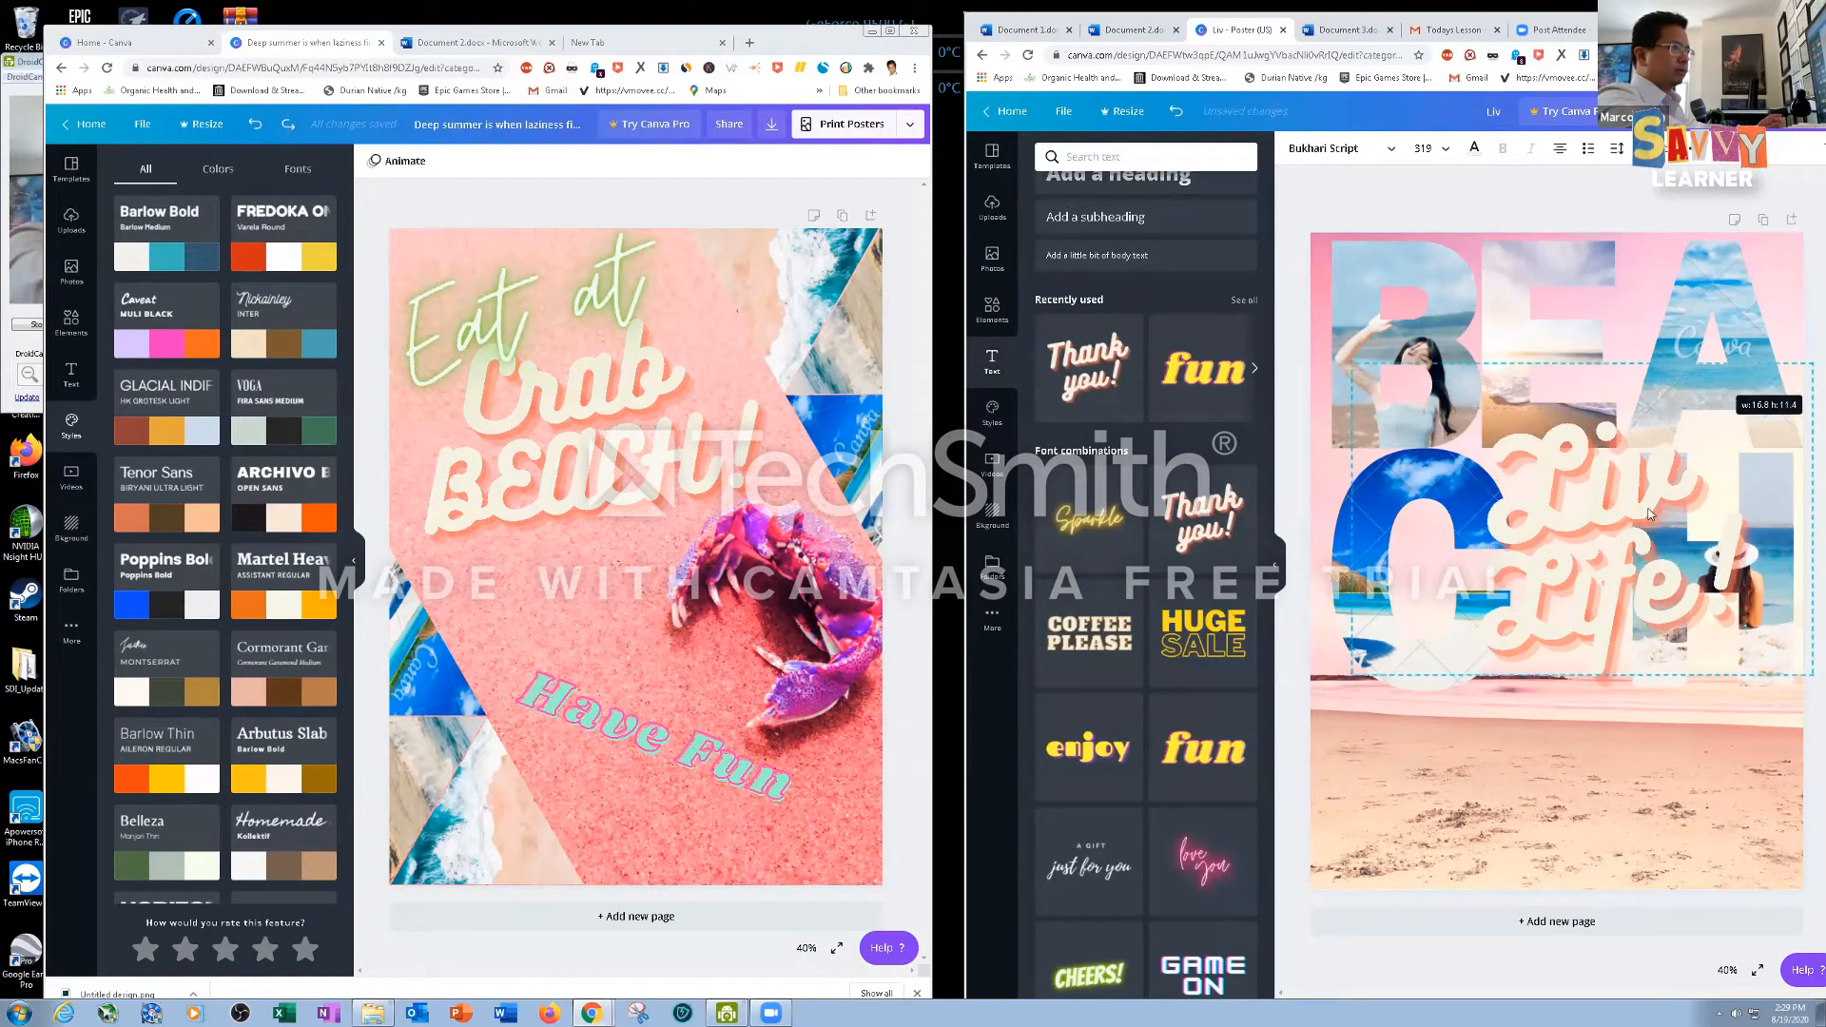
{"action": "left_click_drag", "start_coordinate": [1581, 522], "coordinate": [1567, 591]}
{"action": "left_click", "coordinate": [1712, 837]}
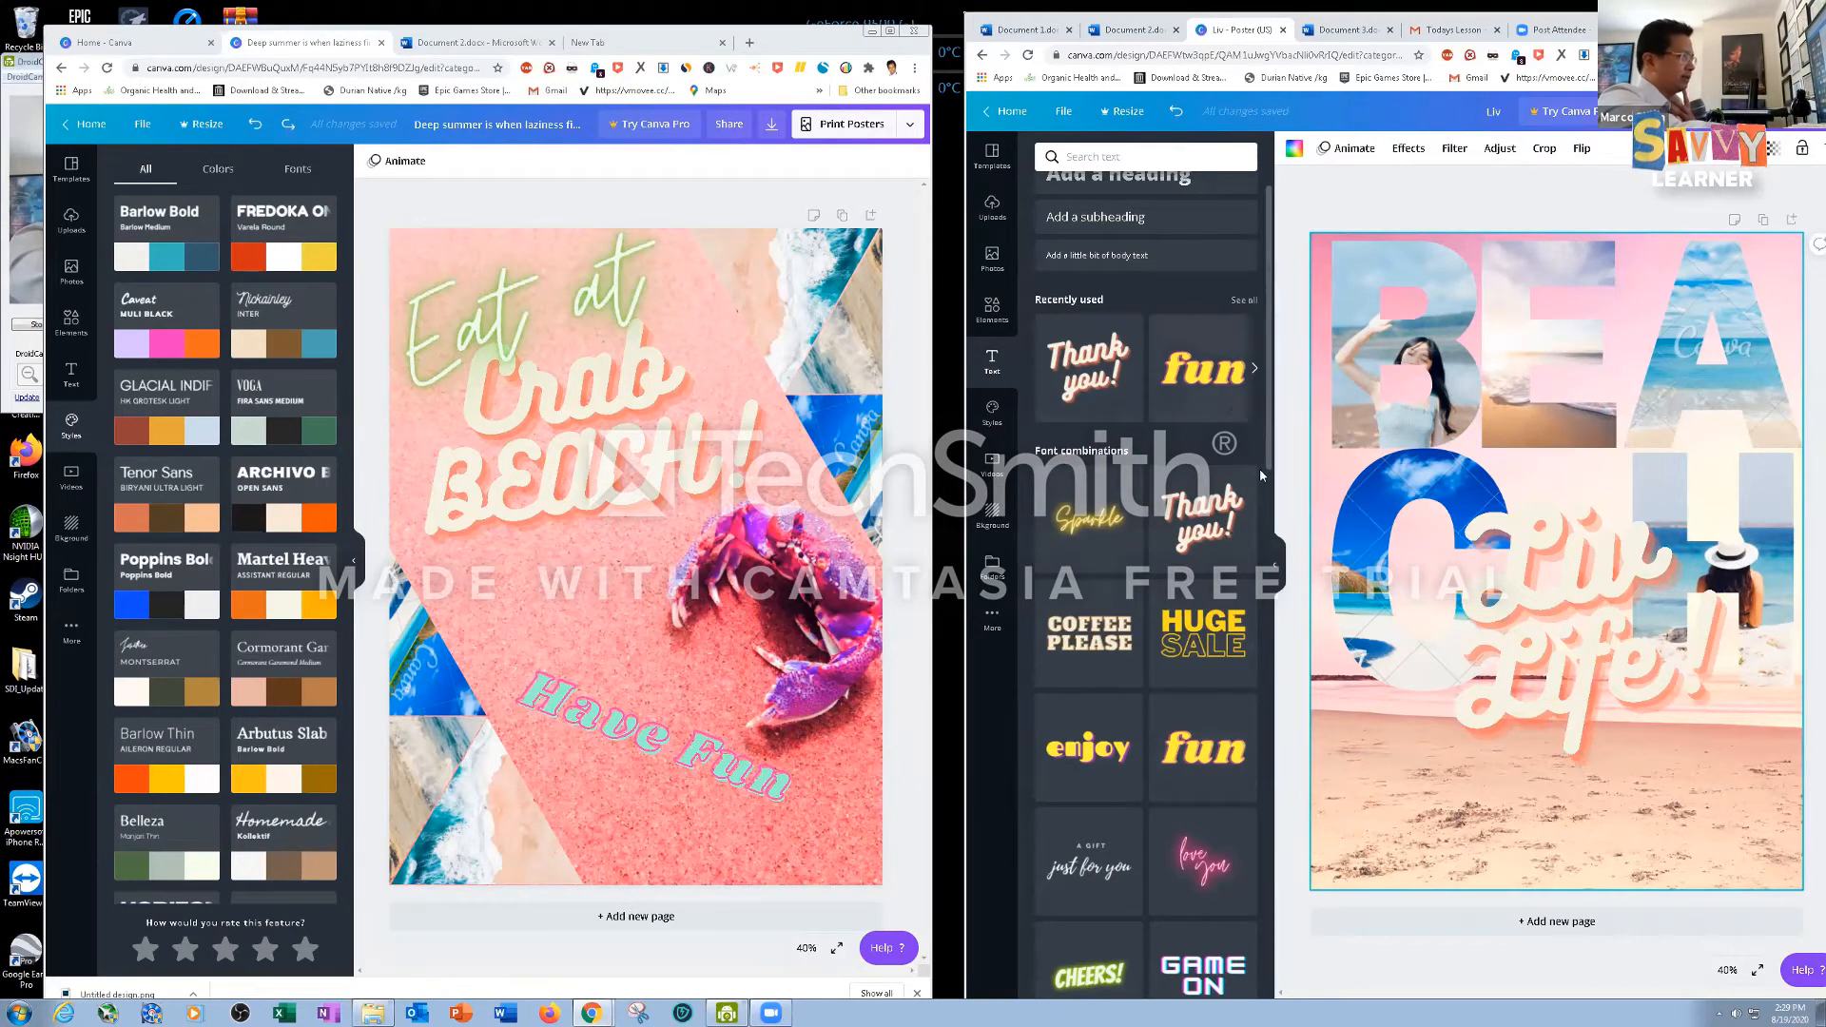
Enlarge the H slightly to align it under the A, and nudge the "Liv Life!" text slightly down and left
{"action": "left_click_drag", "start_coordinate": [1271, 463], "coordinate": [1273, 551]}
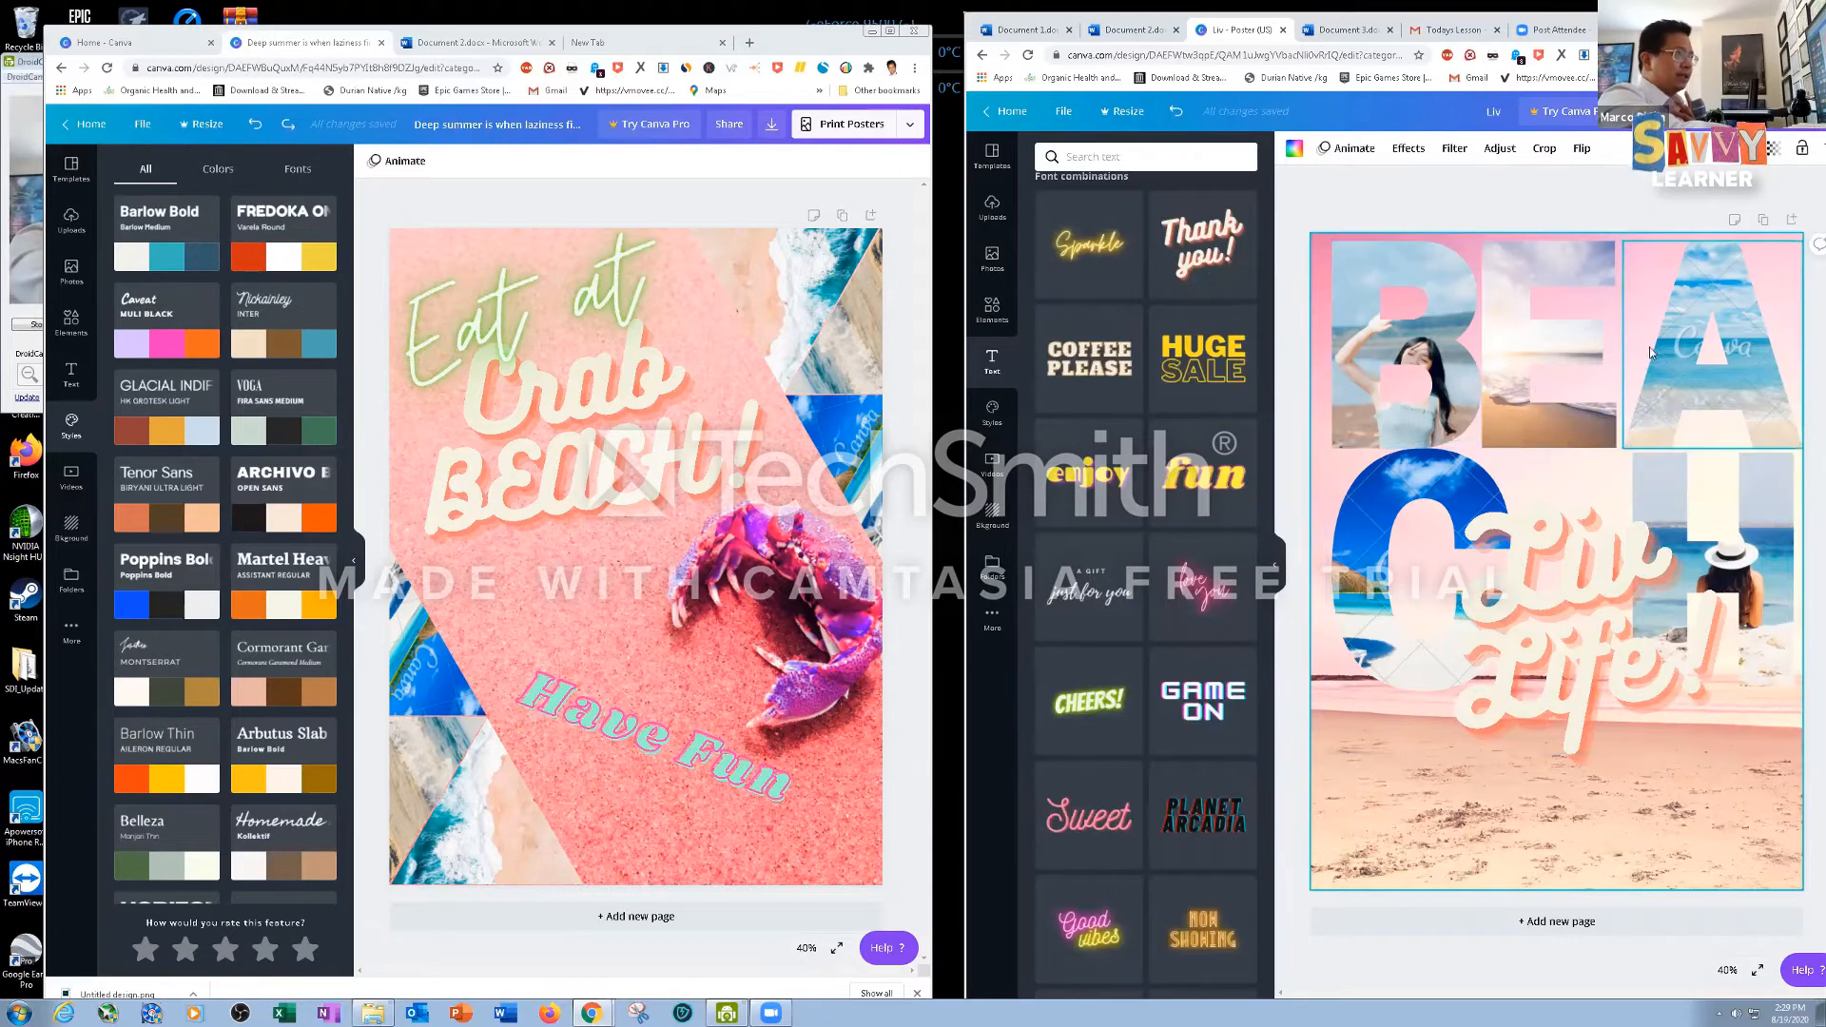
{"action": "left_click", "coordinate": [1780, 470]}
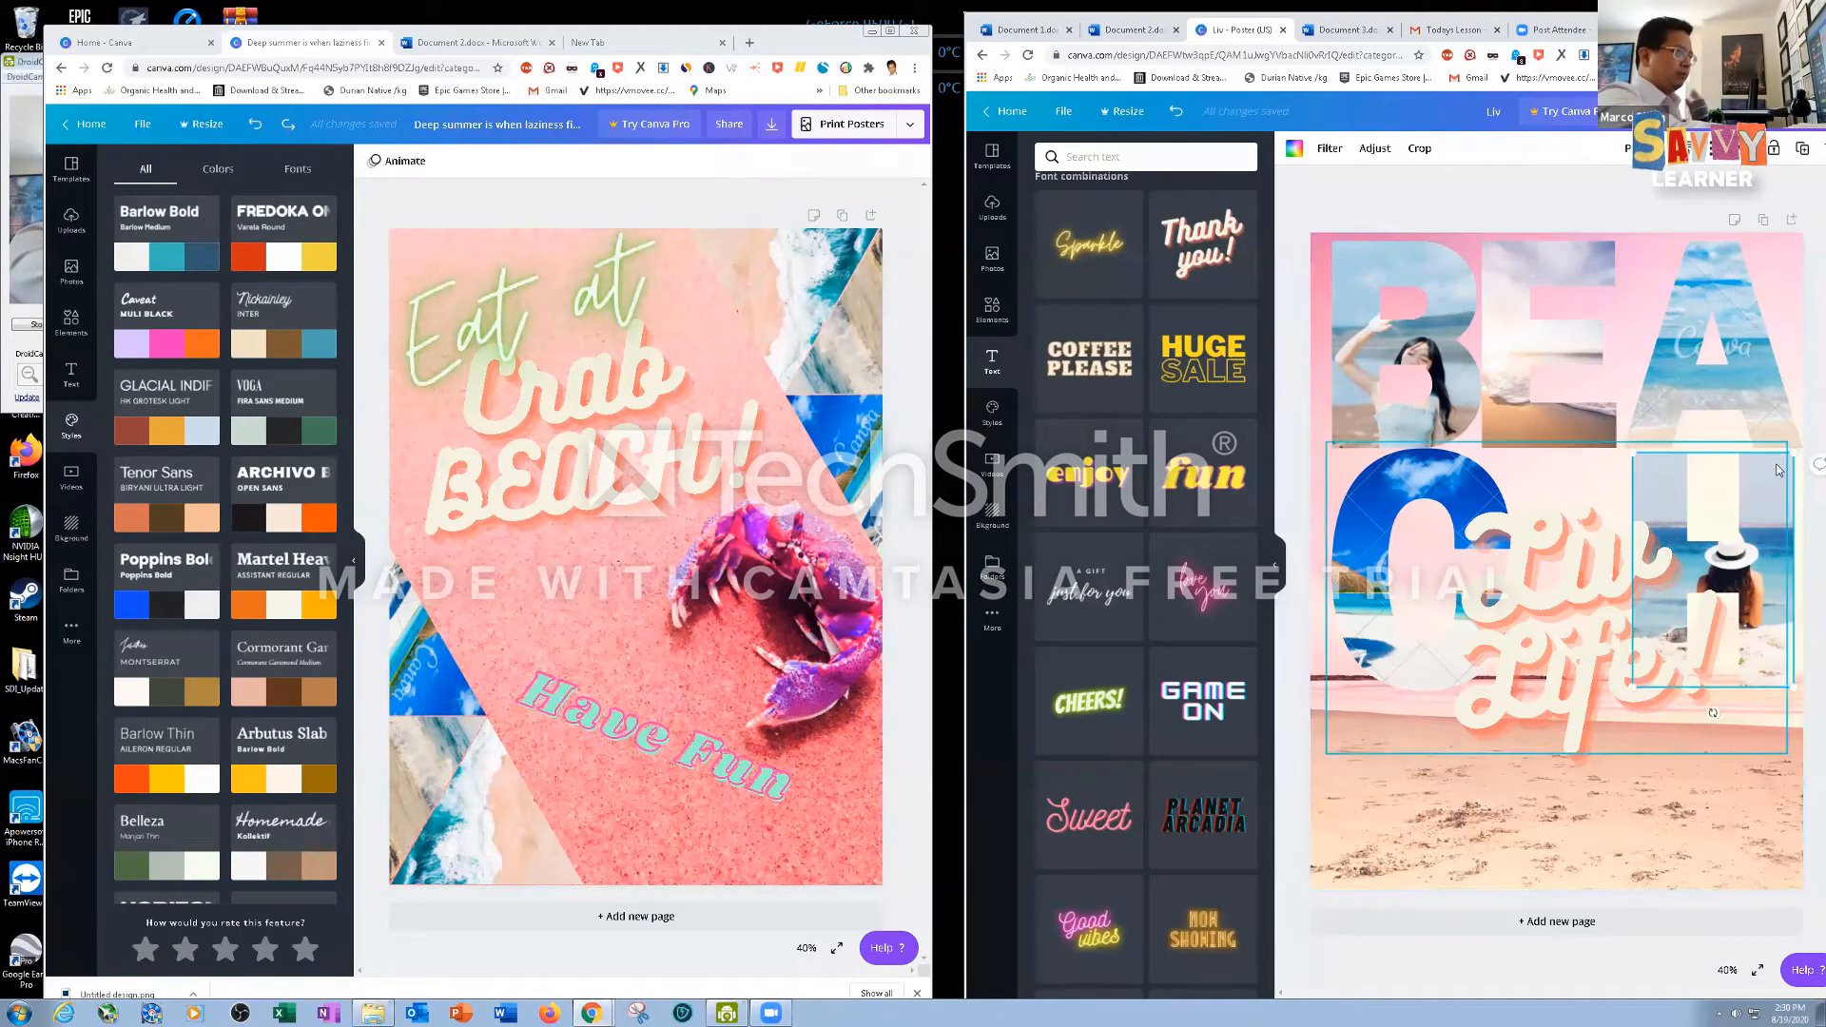
{"action": "left_click_drag", "start_coordinate": [1632, 453], "coordinate": [1624, 445]}
{"action": "left_click_drag", "start_coordinate": [1750, 470], "coordinate": [1785, 455]}
{"action": "left_click", "coordinate": [1773, 506]}
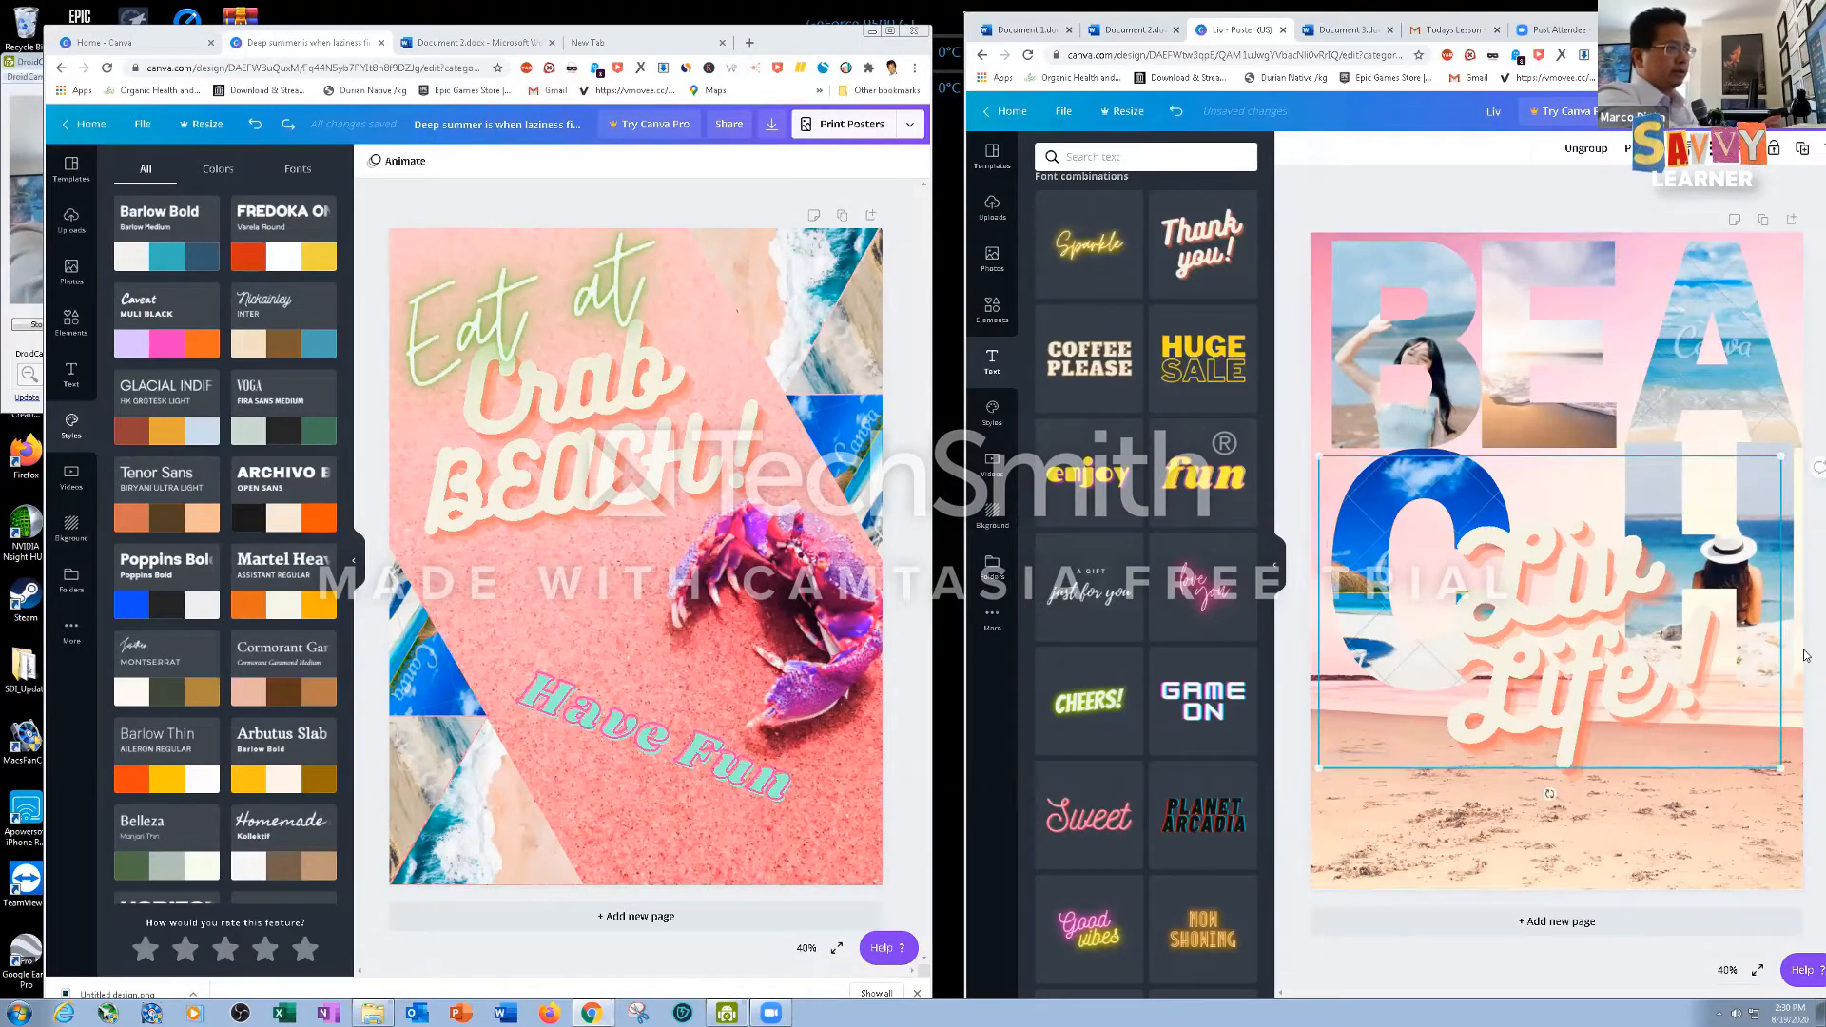
{"action": "left_click", "coordinate": [1795, 675]}
{"action": "left_click_drag", "start_coordinate": [1774, 618], "coordinate": [1779, 627]}
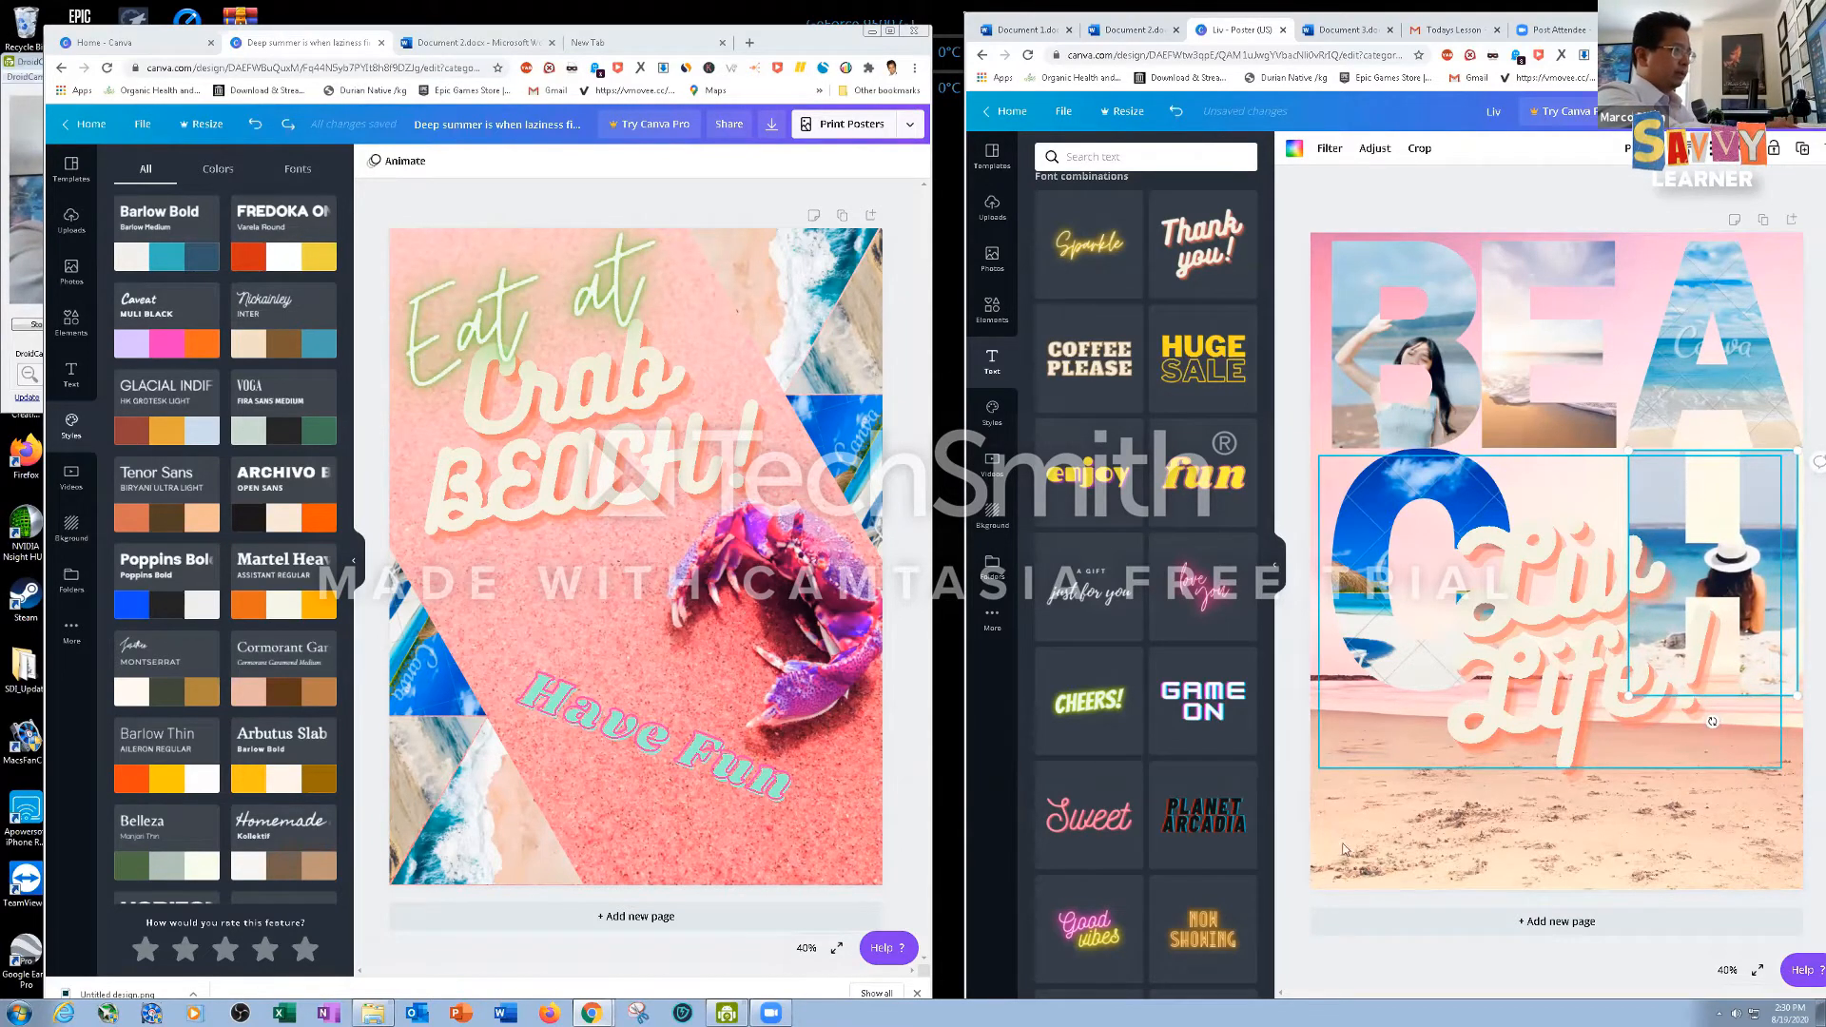
{"action": "left_click", "coordinate": [1423, 733]}
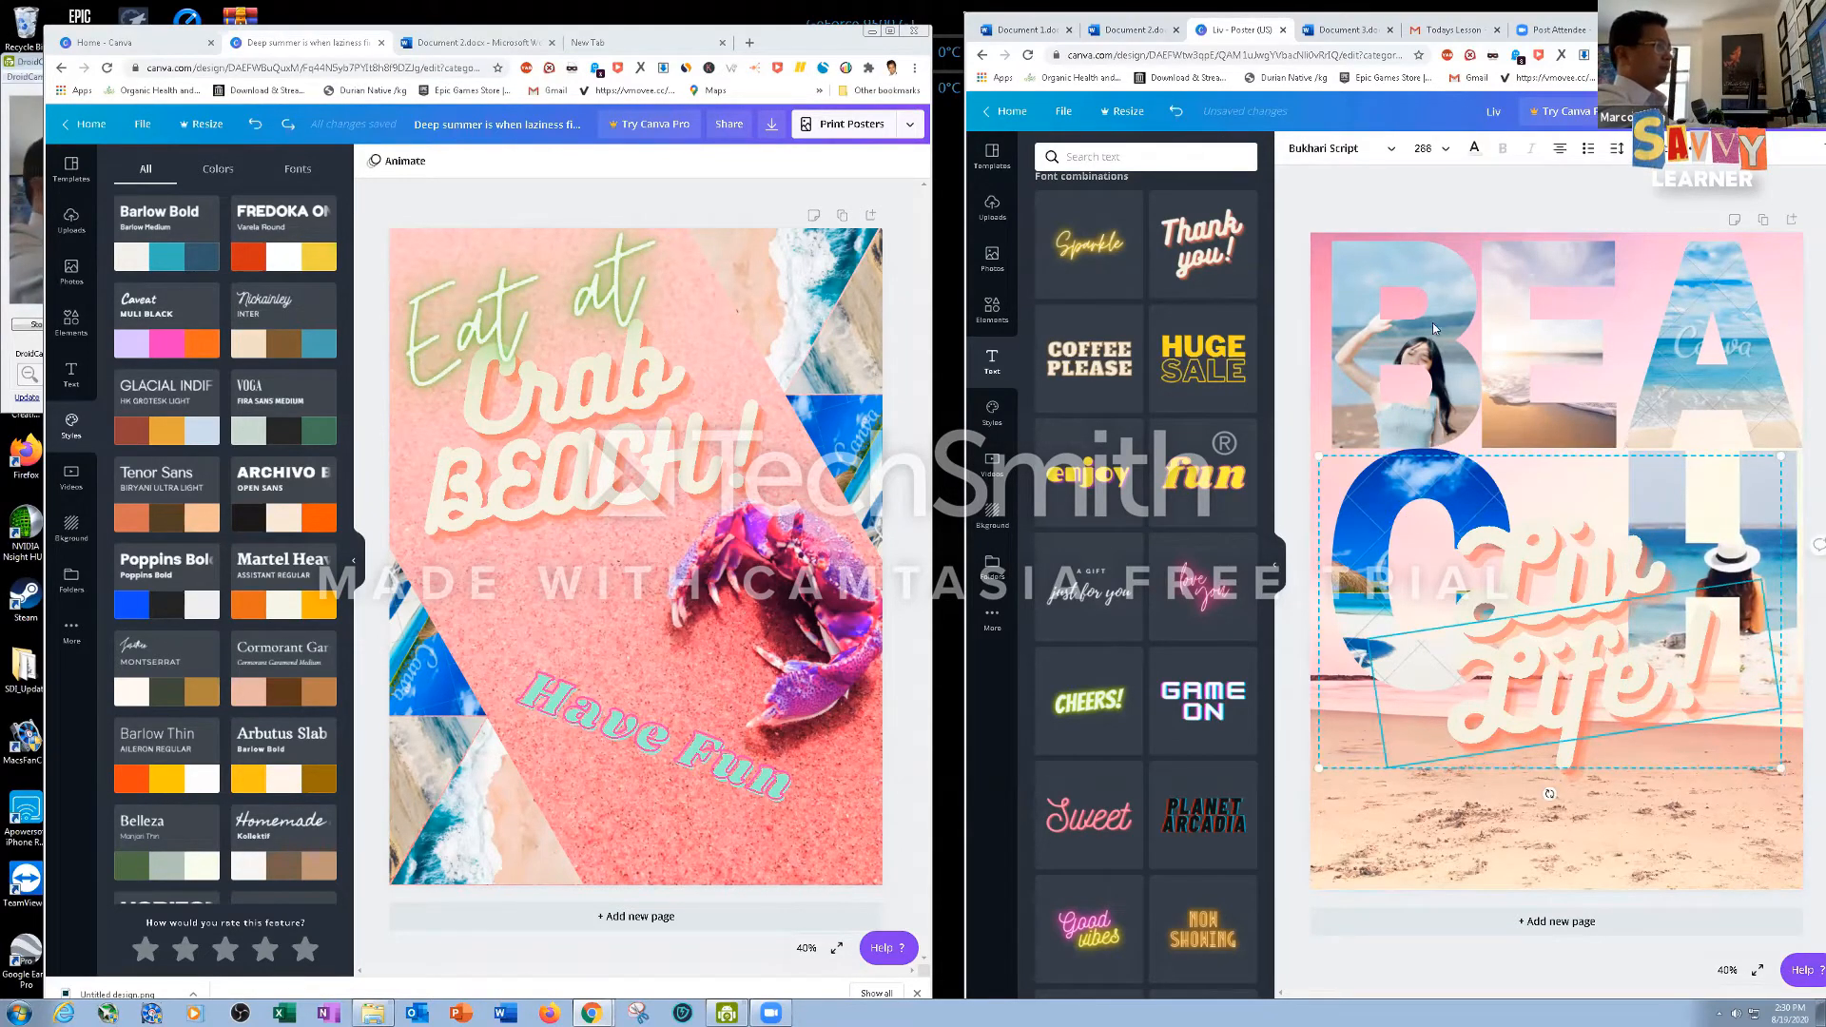
View the image adjustment options for the B's photo, and look through the available styles and beach photos
{"action": "left_click", "coordinate": [1352, 256]}
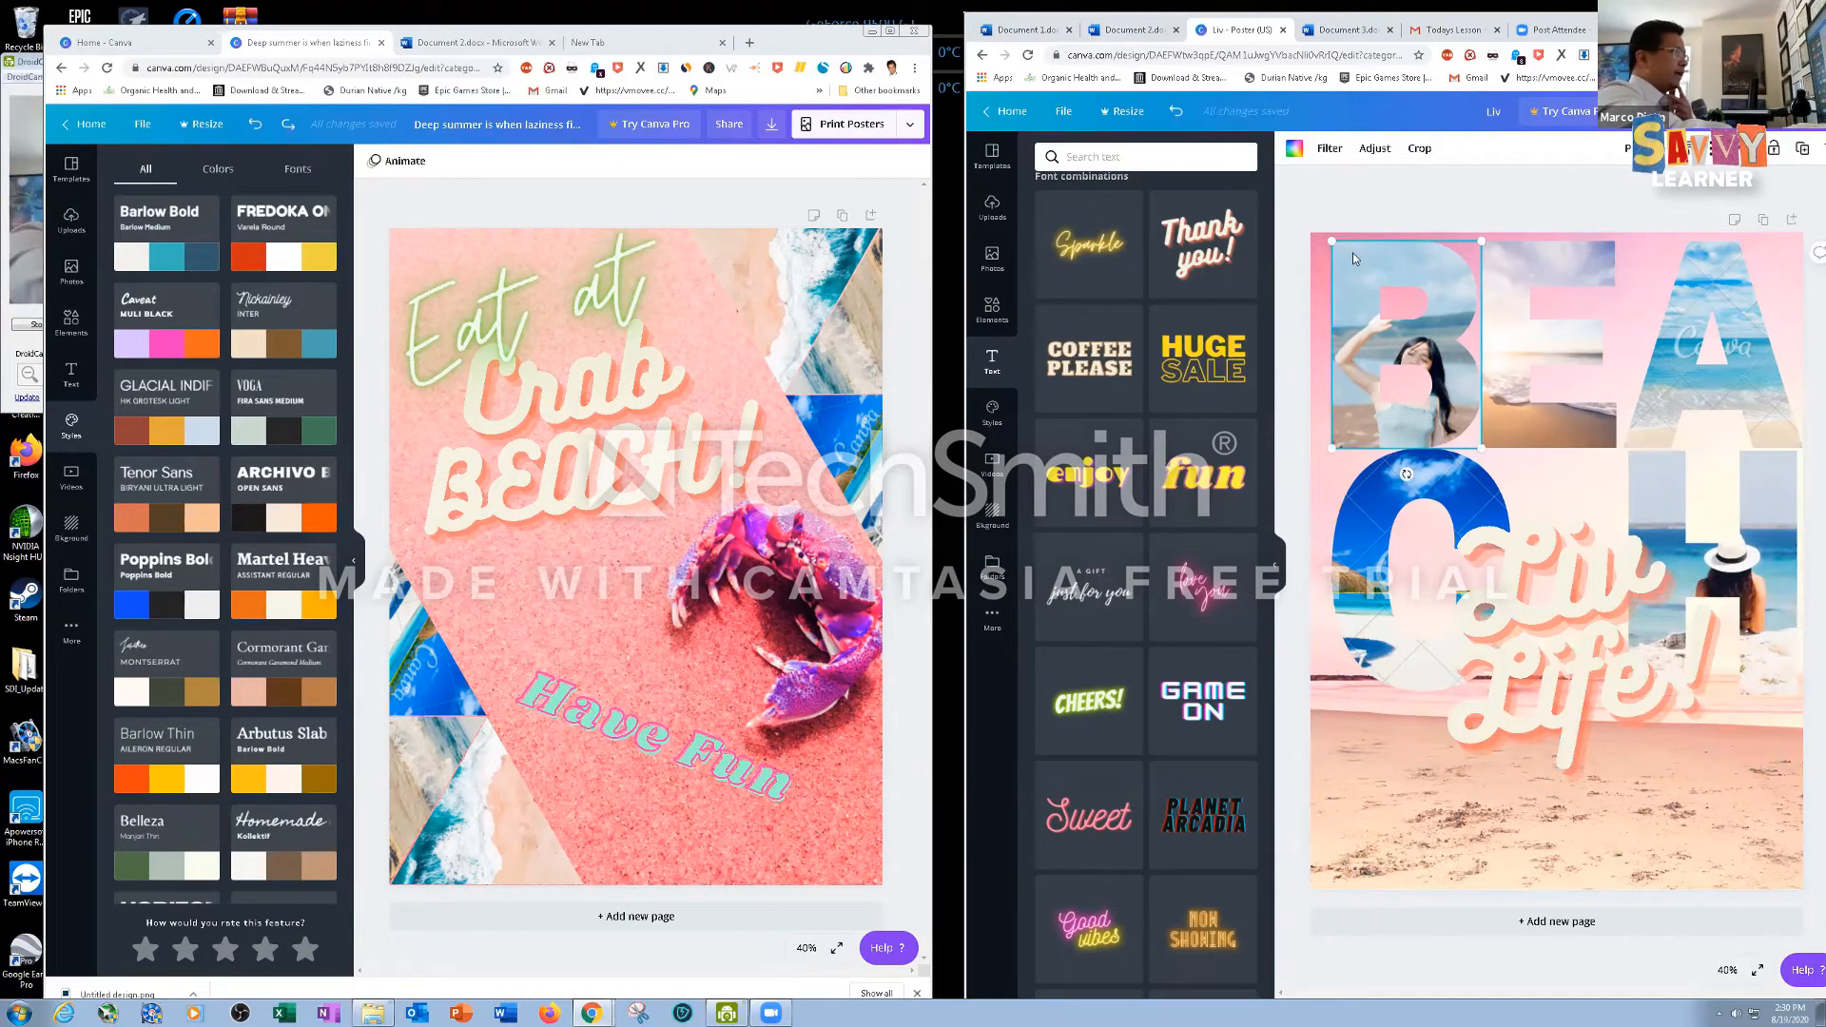
{"action": "left_click", "coordinate": [1376, 149]}
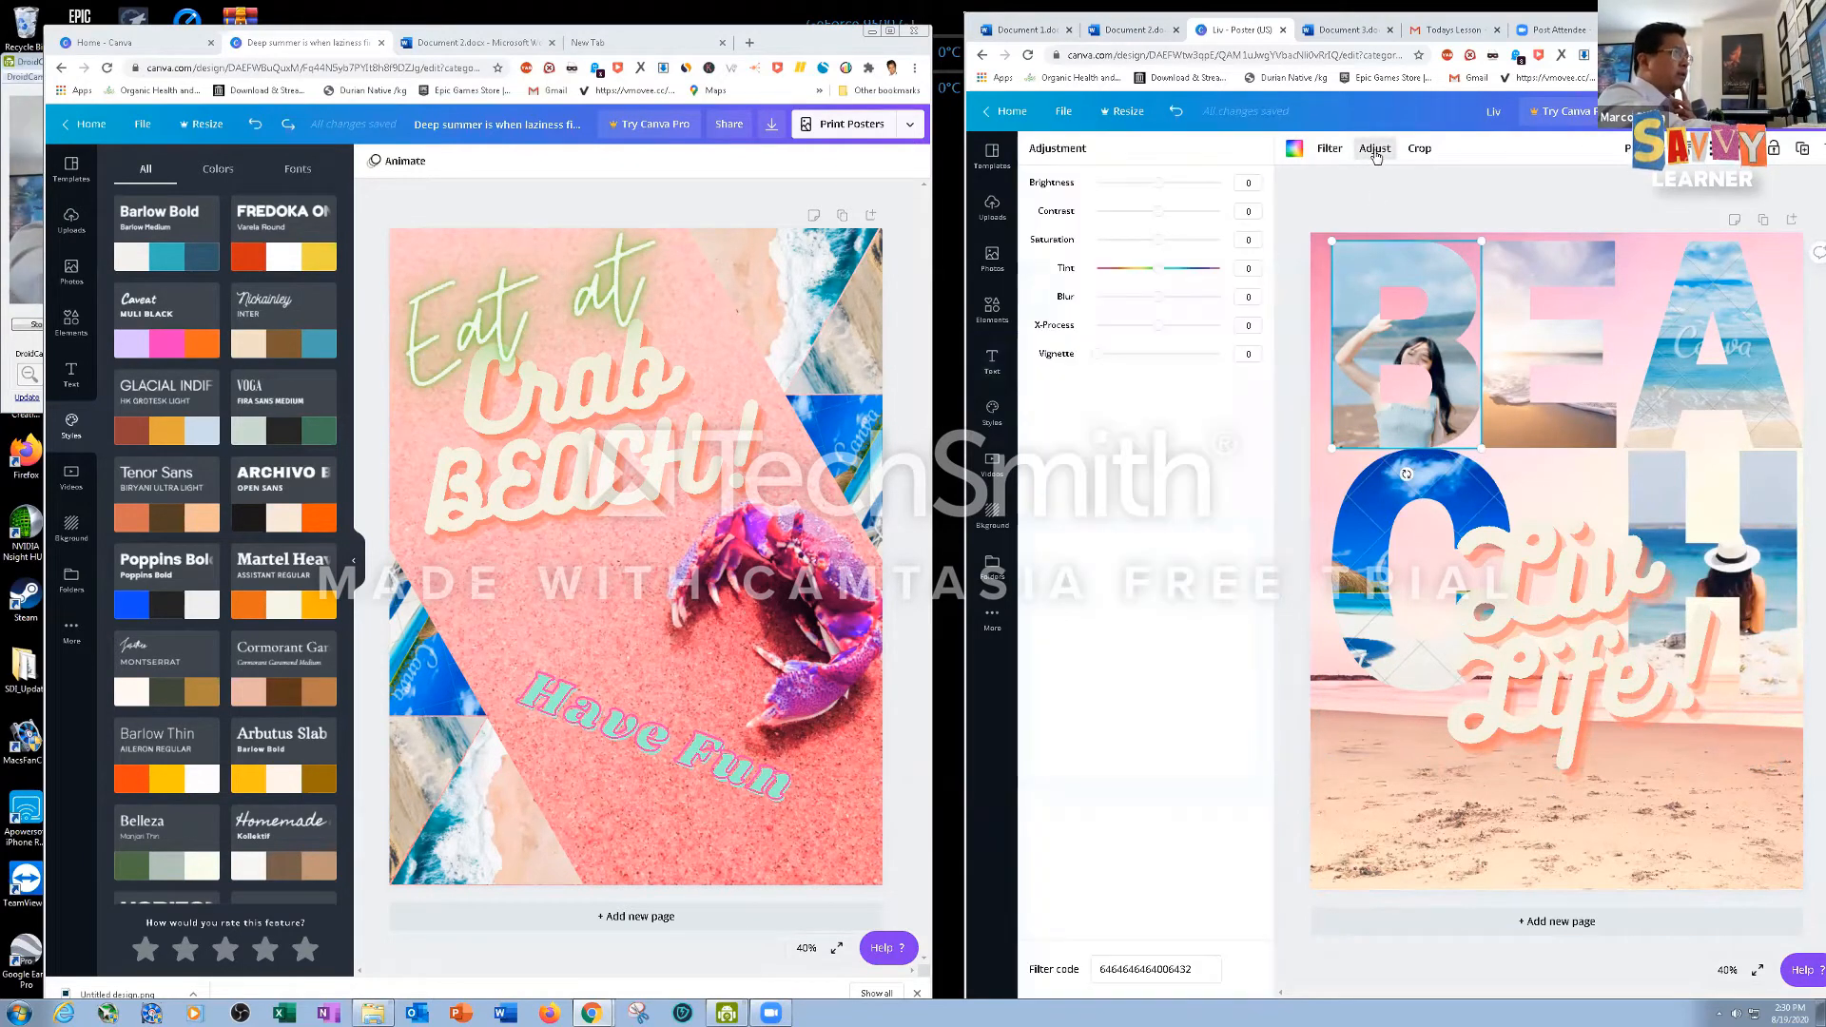
{"action": "left_click", "coordinate": [1379, 150]}
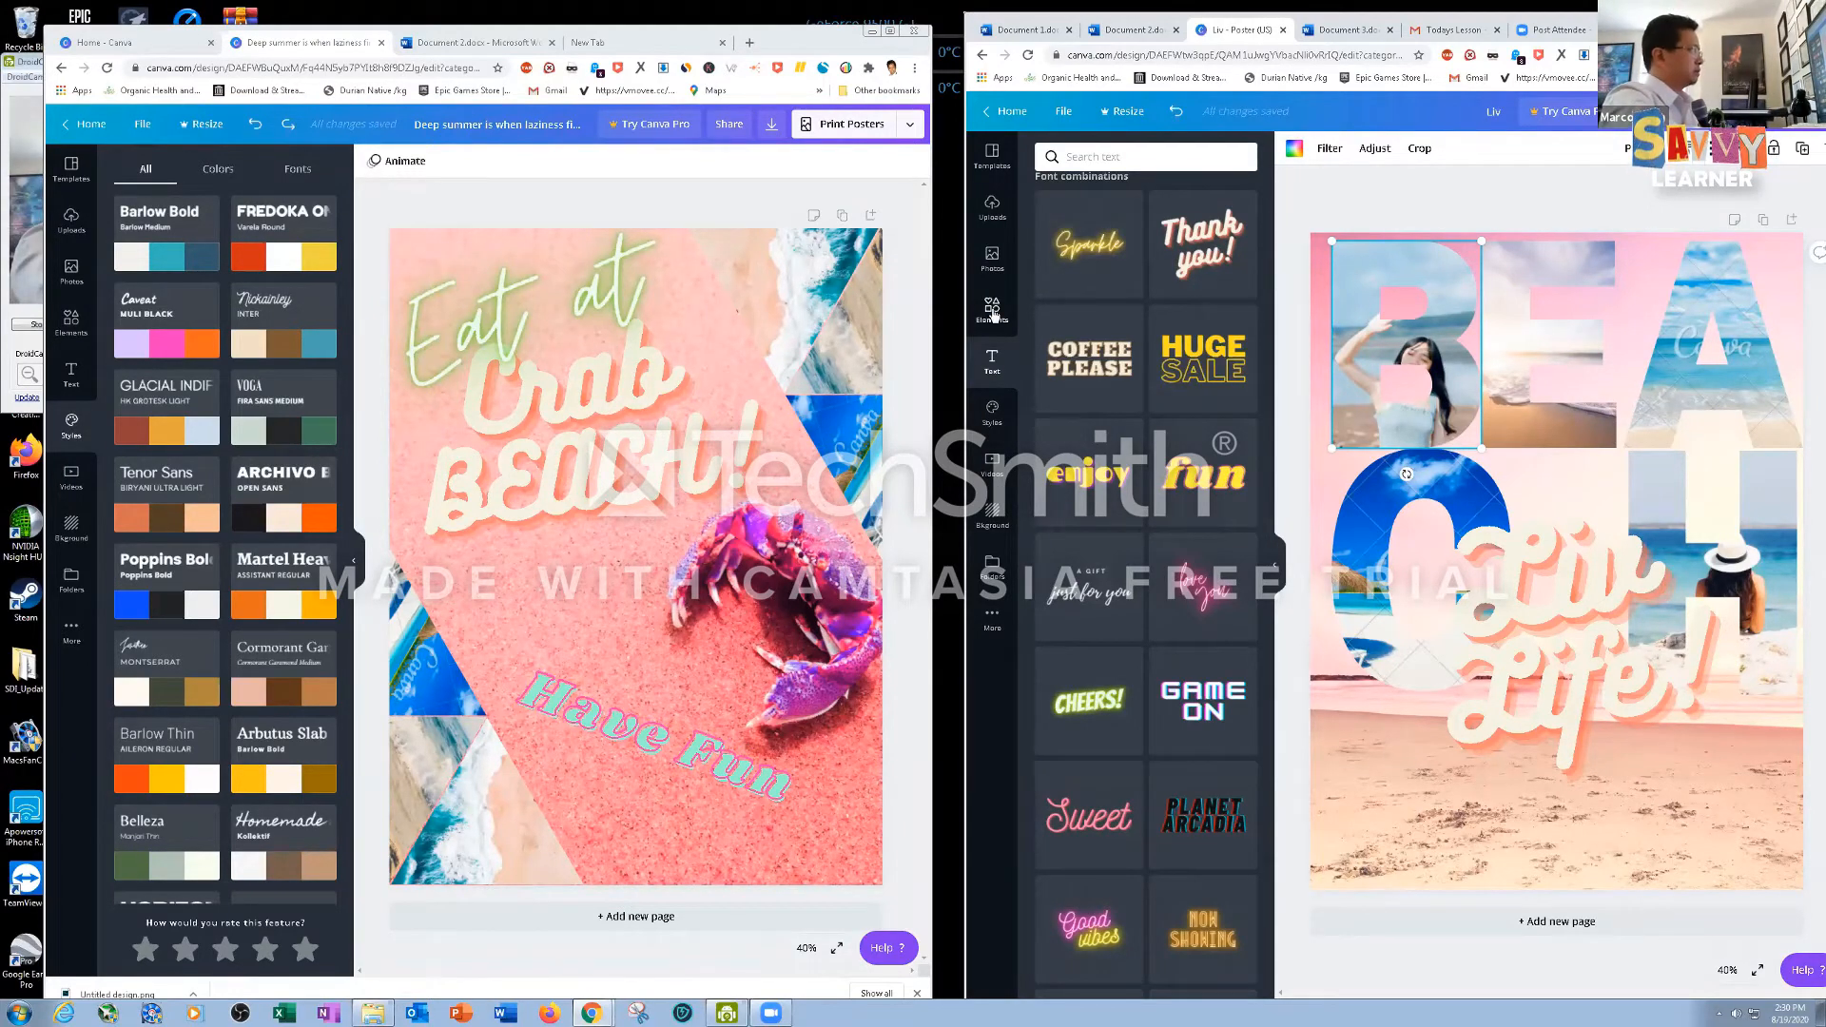
{"action": "left_click", "coordinate": [992, 410]}
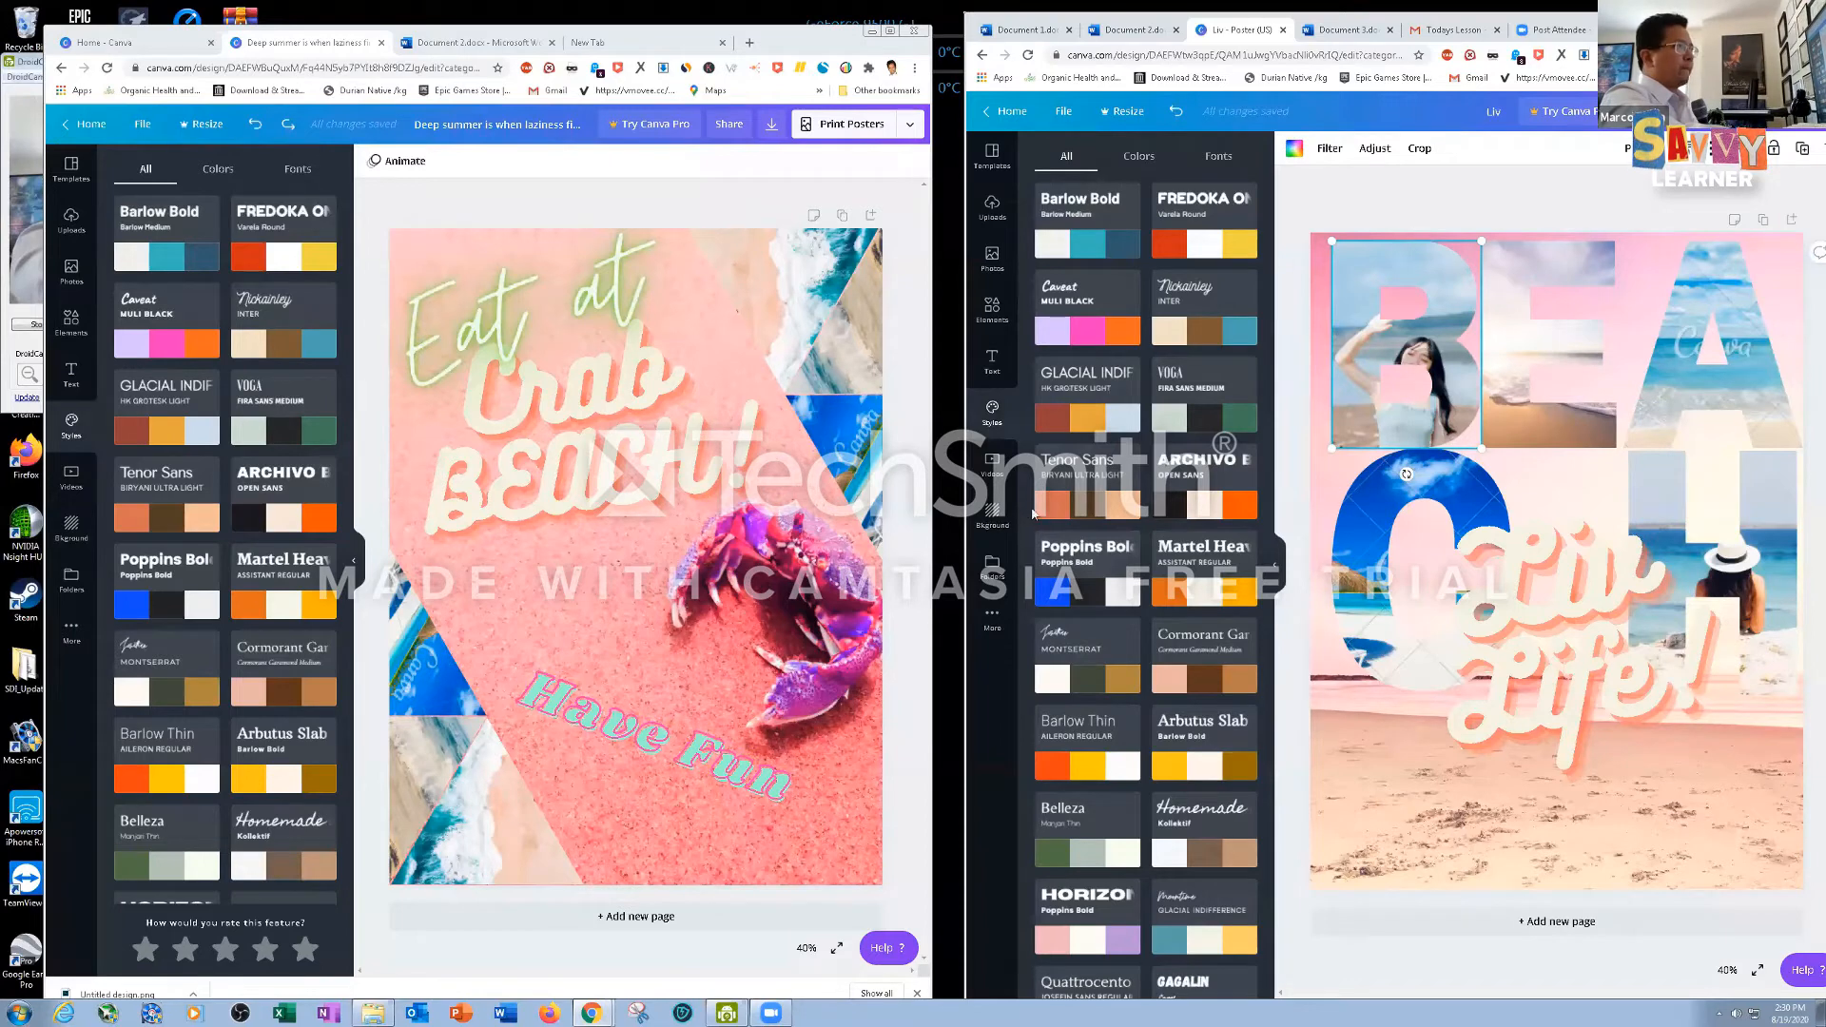
{"action": "left_click", "coordinate": [993, 259]}
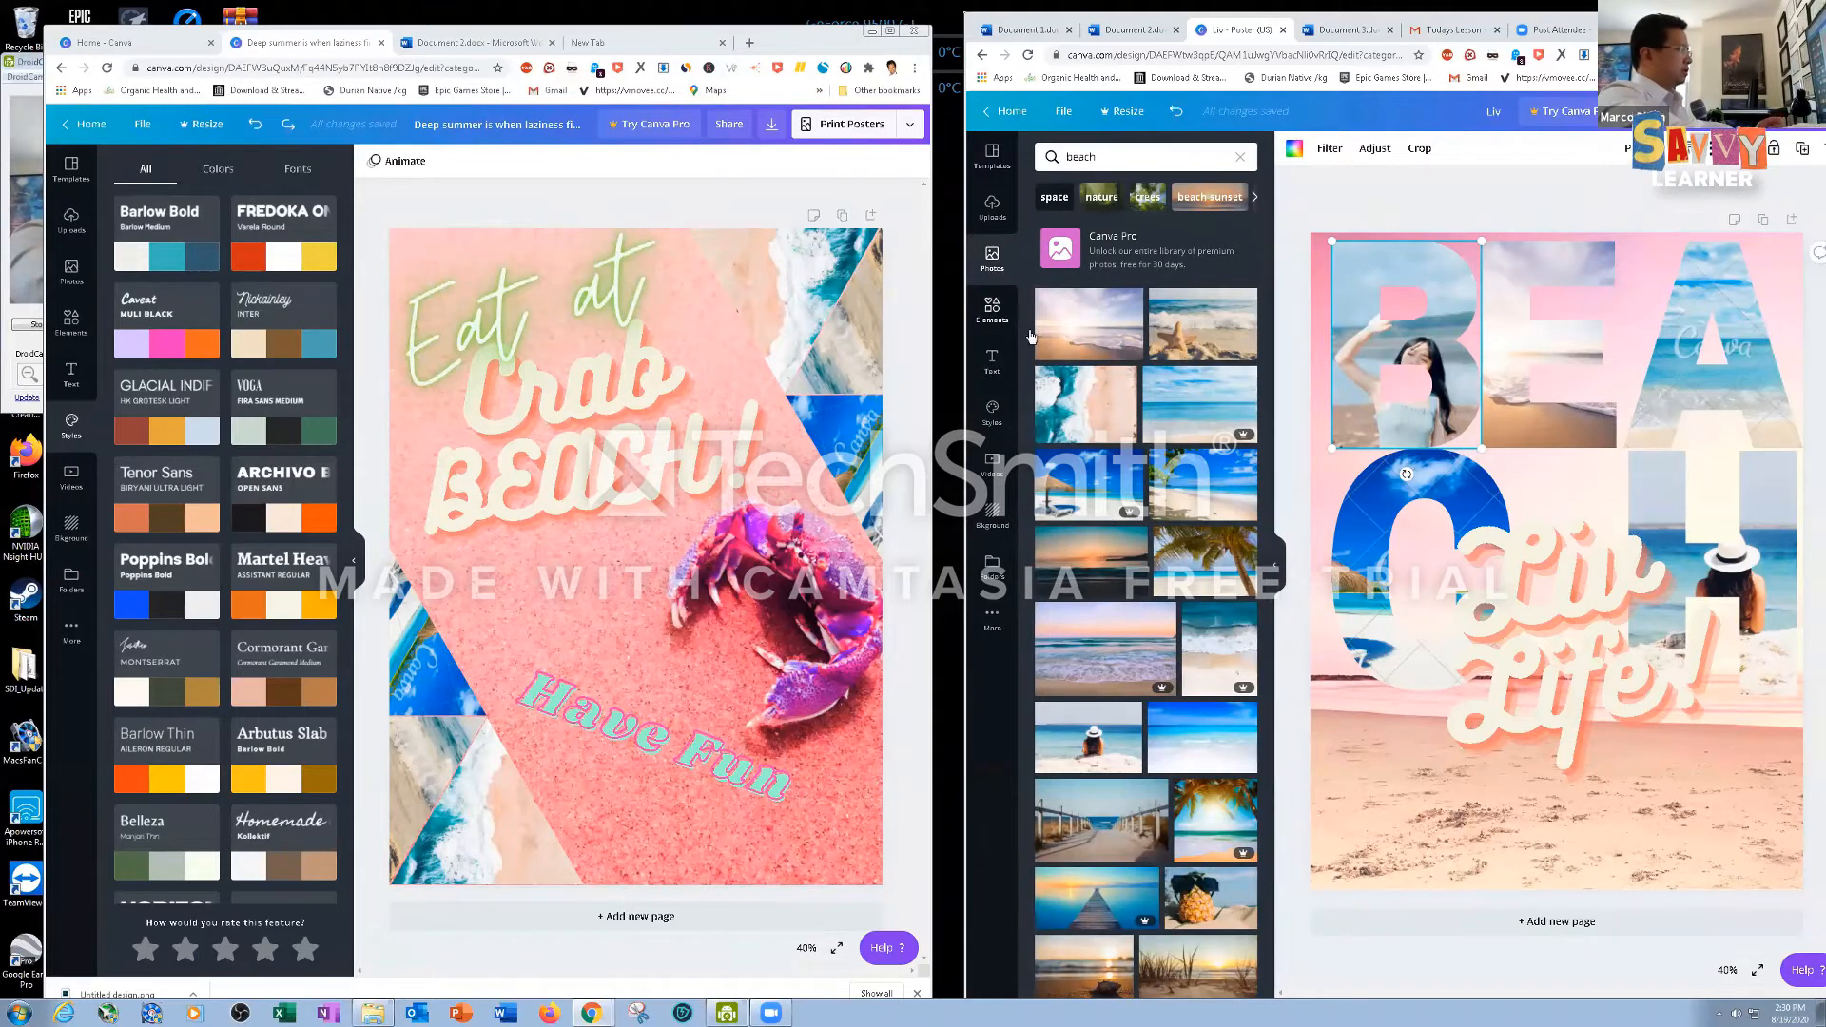
Add the pink-outlined heart frame to the lower part of the poster, below the "Liv Life!" text
{"action": "left_click", "coordinate": [999, 323]}
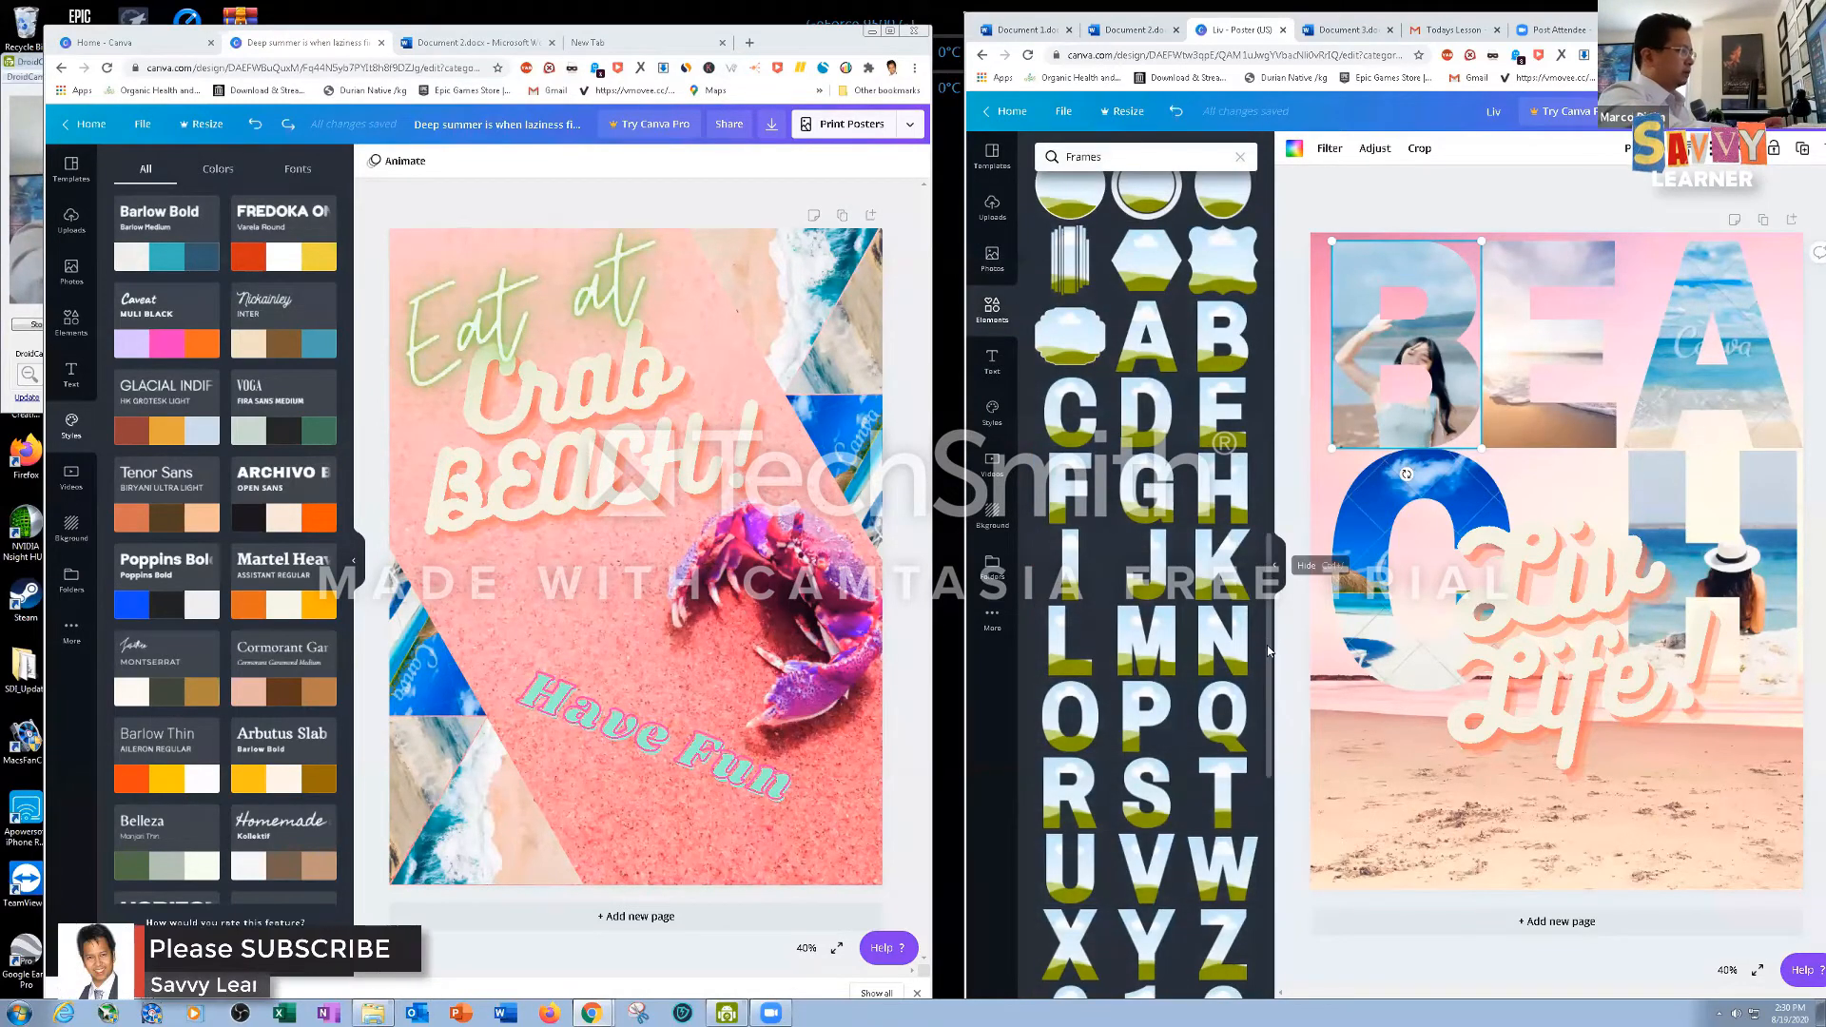
{"action": "left_click_drag", "start_coordinate": [1272, 639], "coordinate": [1310, 833]}
{"action": "left_click_drag", "start_coordinate": [1155, 625], "coordinate": [1524, 712]}
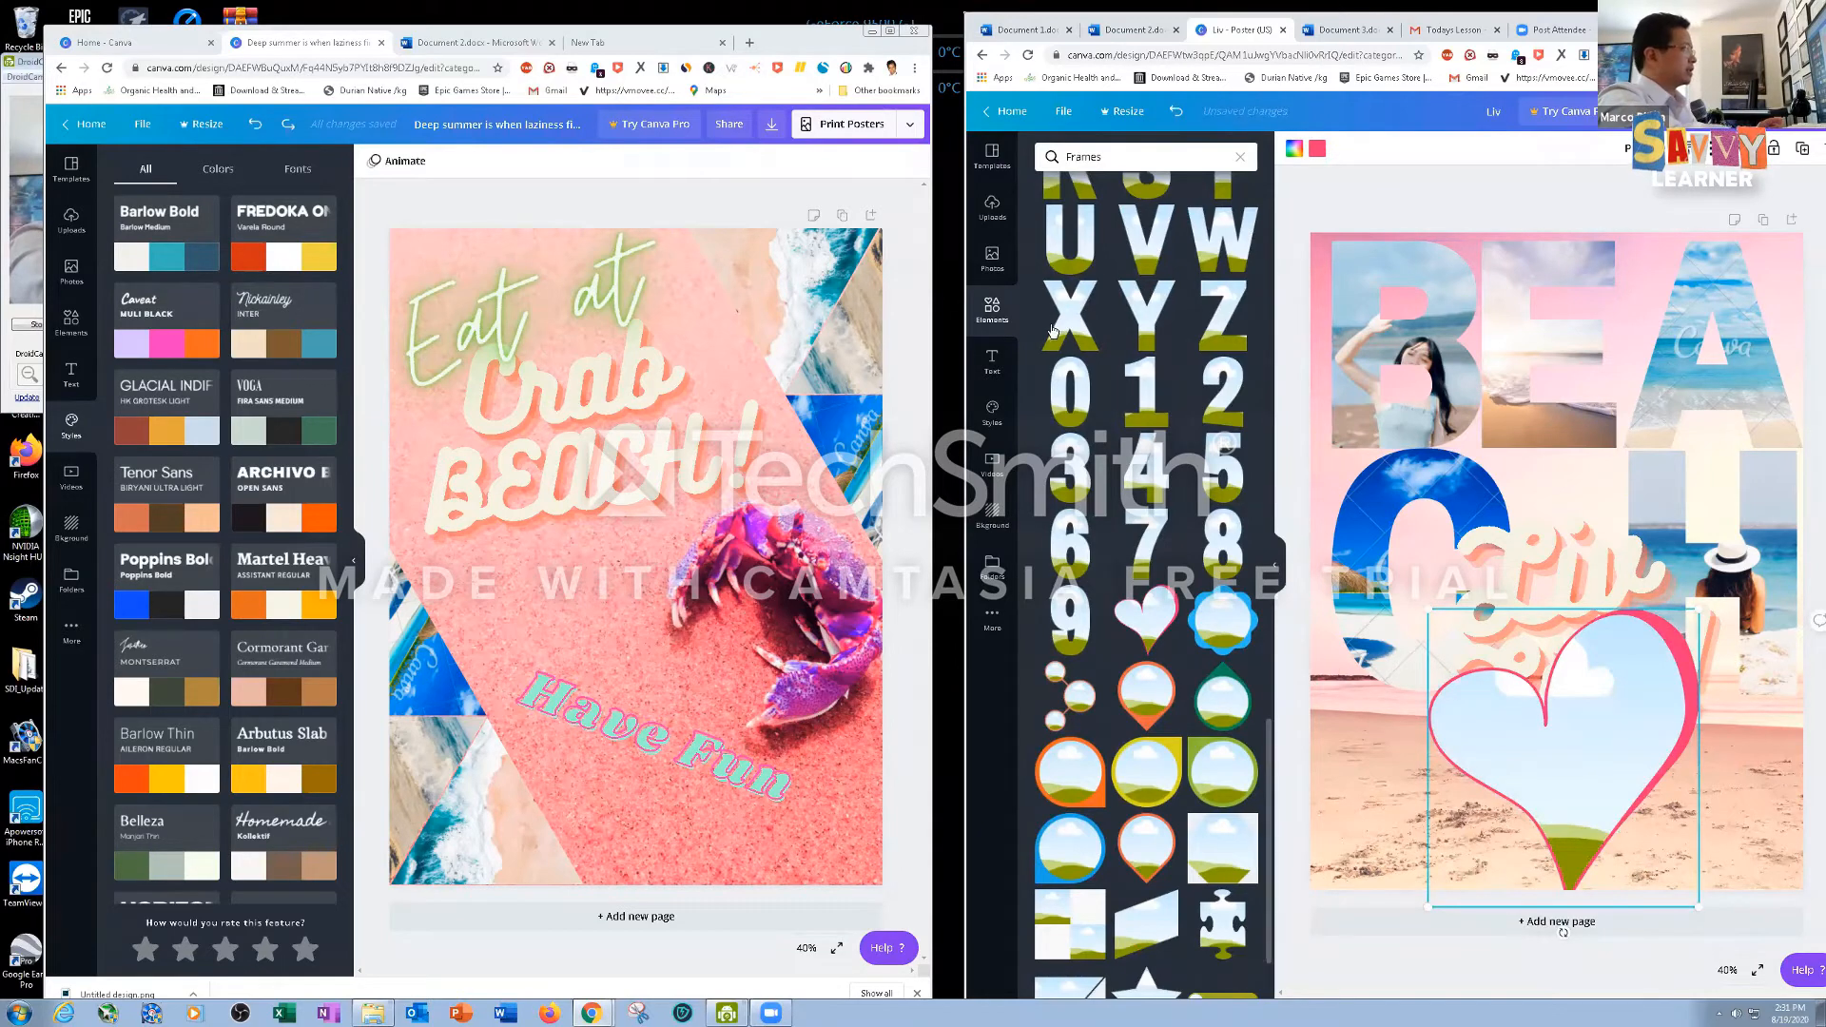
Fill the heart frame with the blue-sky sea and sand photo after trying the hat, sunset town and silhouetted woman photos
{"action": "left_click", "coordinate": [991, 259]}
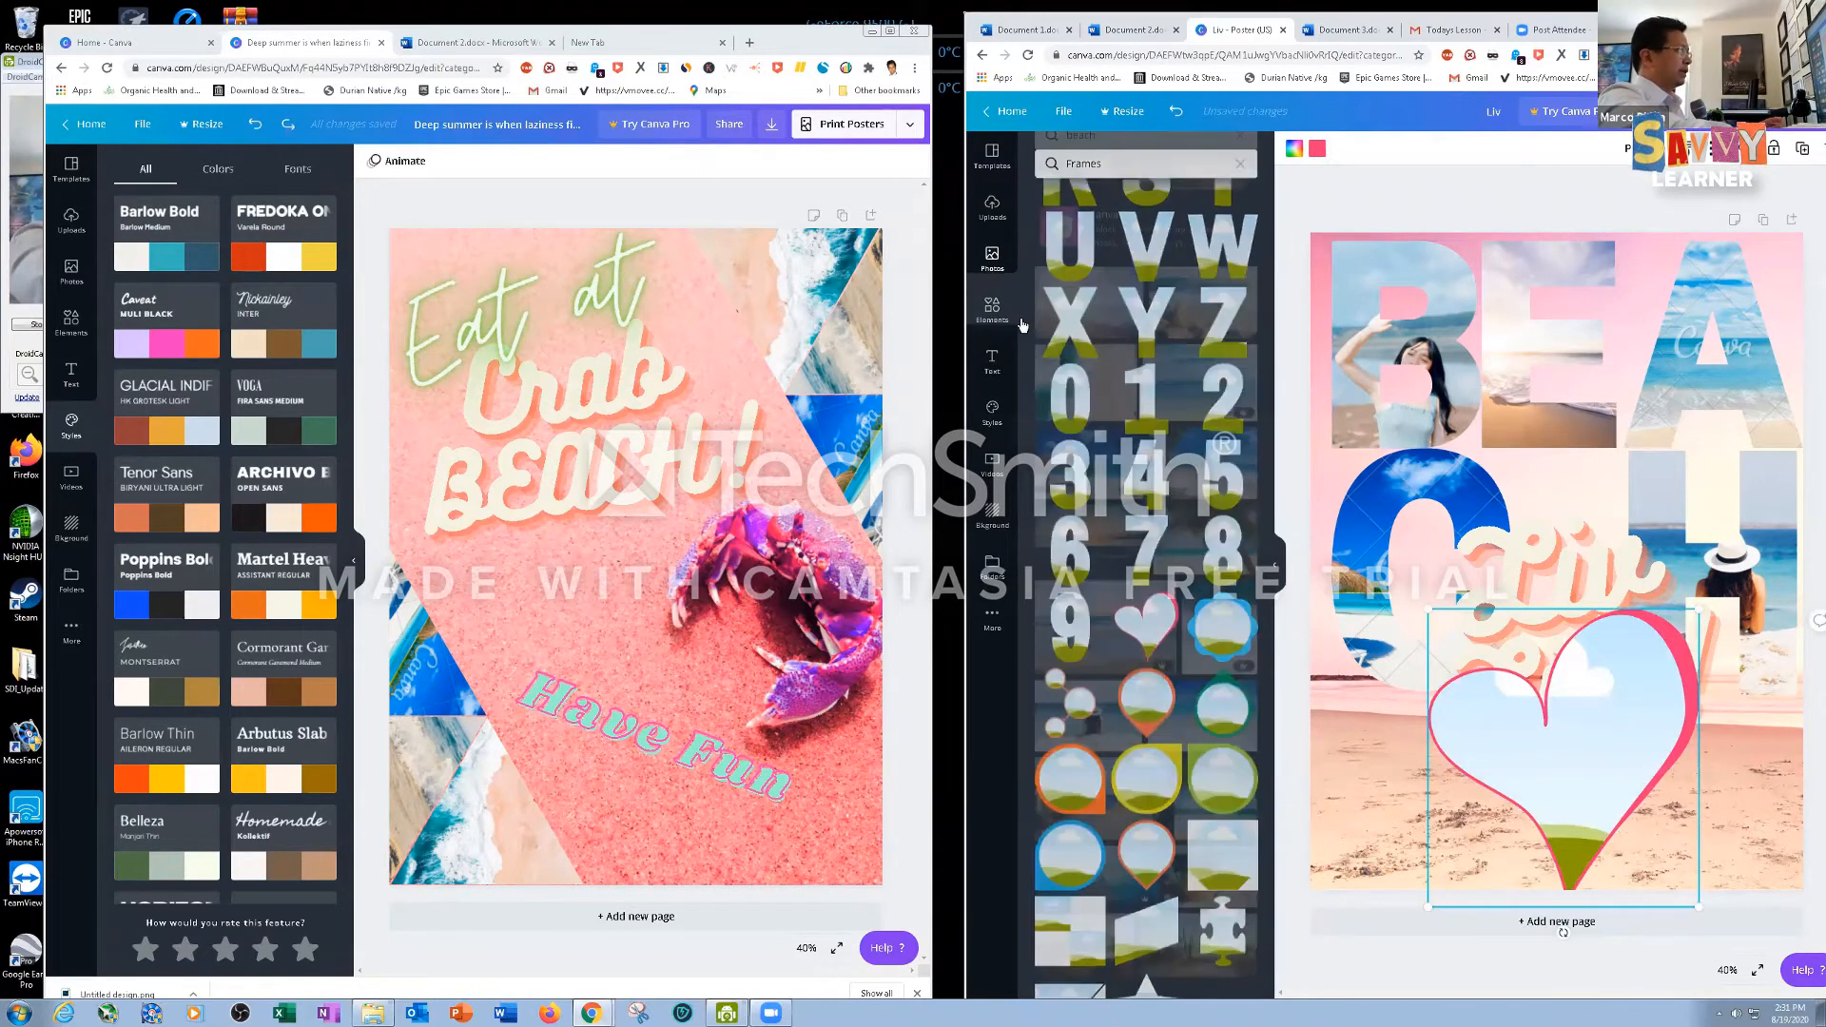
{"action": "scroll", "coordinate": [1270, 927], "scroll_direction": "down", "scroll_amount": 6}
{"action": "scroll", "coordinate": [1270, 927], "scroll_direction": "down", "scroll_amount": 3}
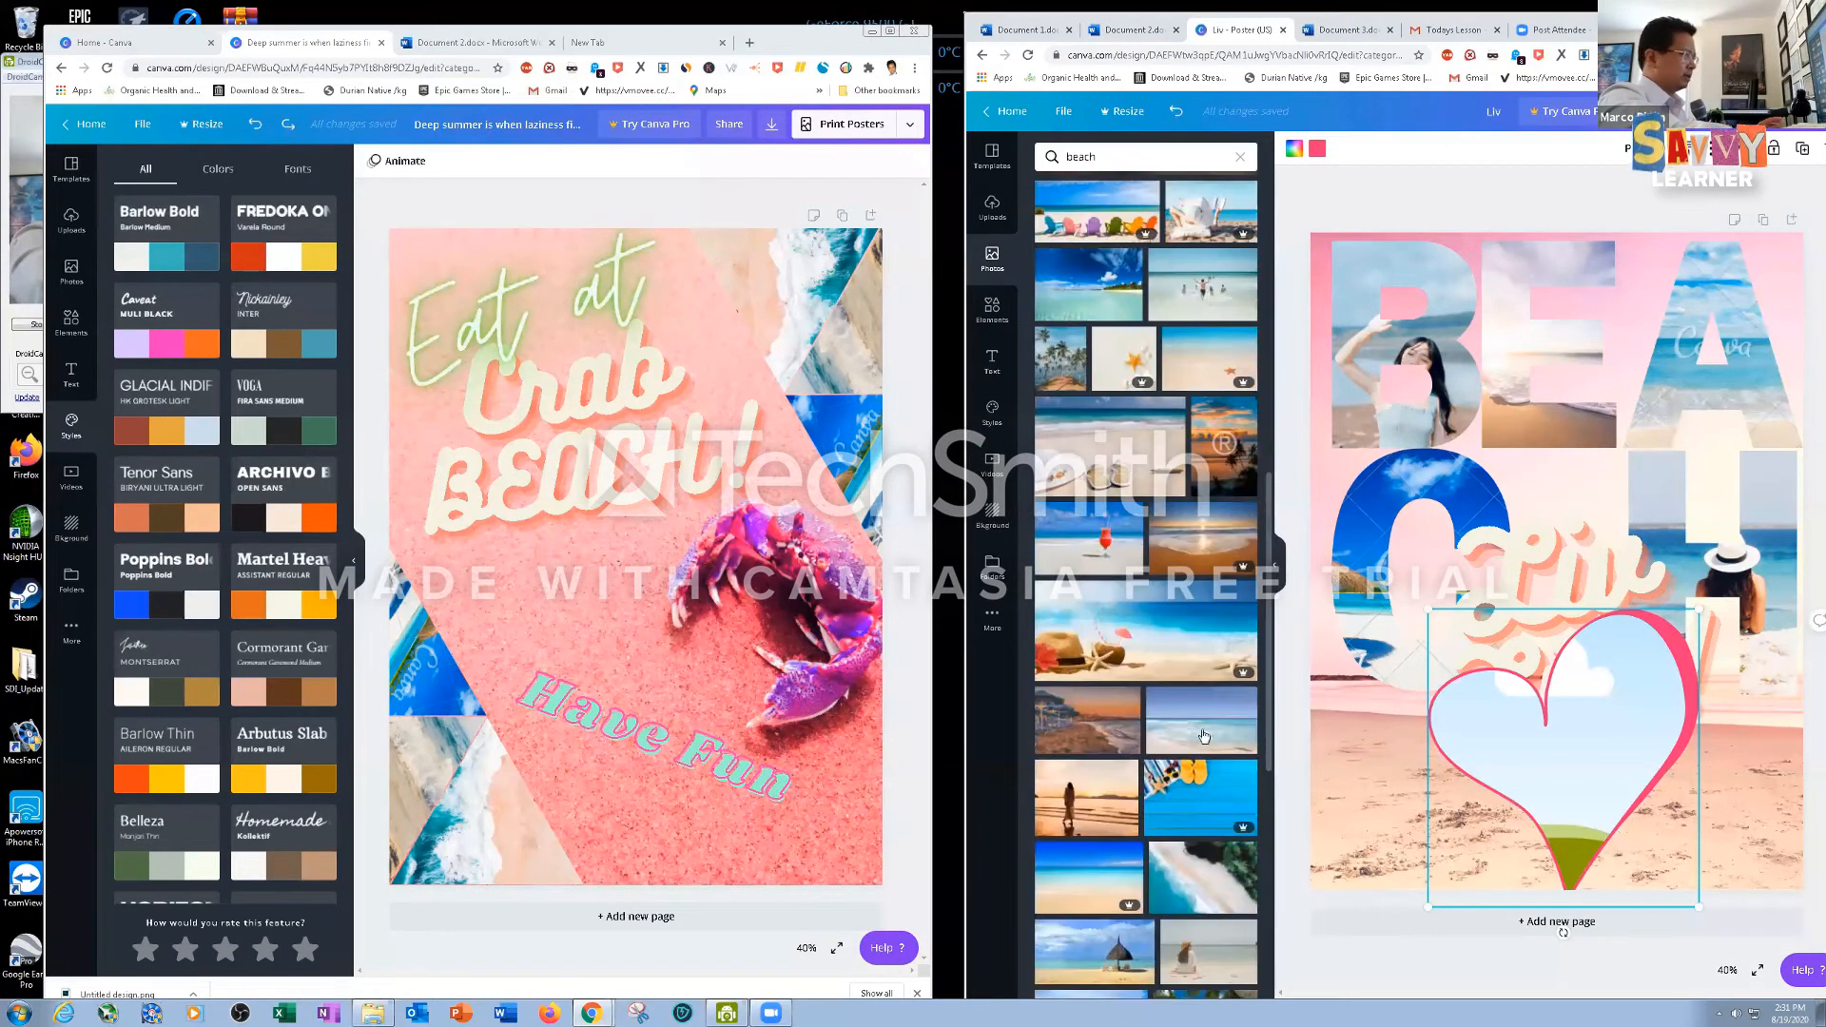
{"action": "left_click_drag", "start_coordinate": [1137, 650], "coordinate": [1600, 734]}
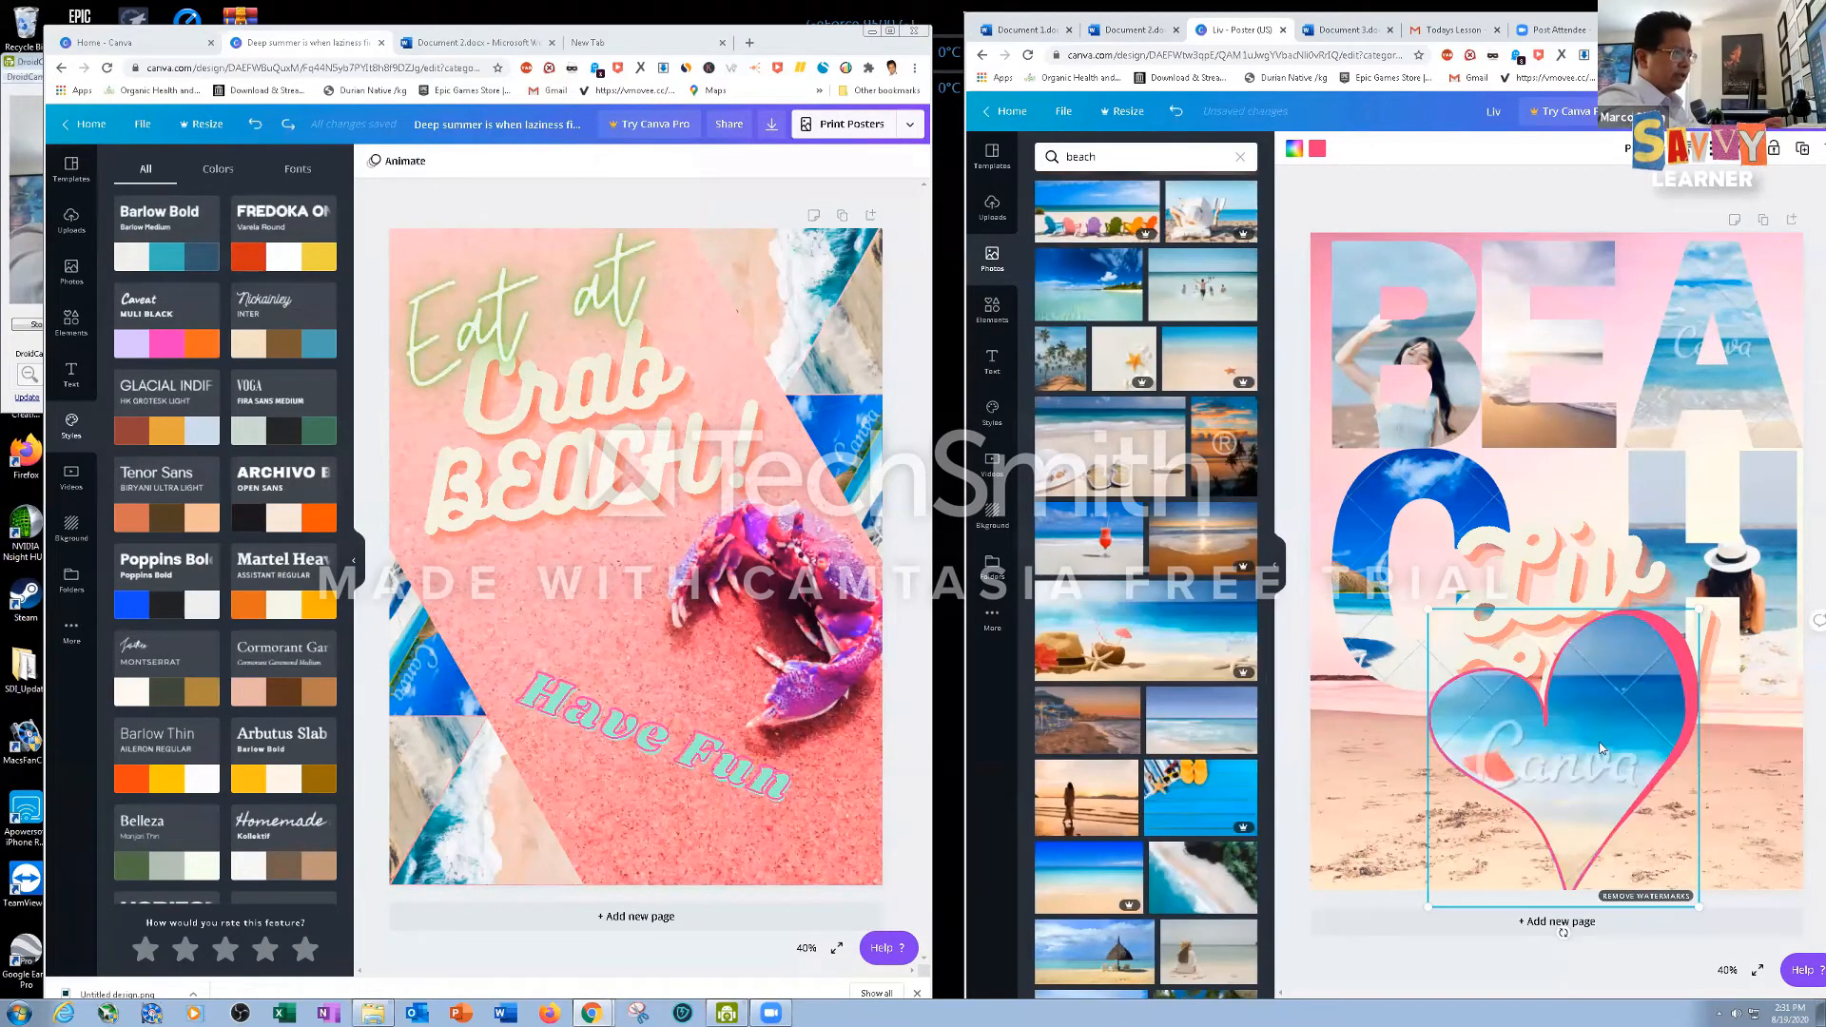
{"action": "left_click_drag", "start_coordinate": [1156, 773], "coordinate": [1590, 780]}
{"action": "left_click_drag", "start_coordinate": [1087, 719], "coordinate": [1599, 752]}
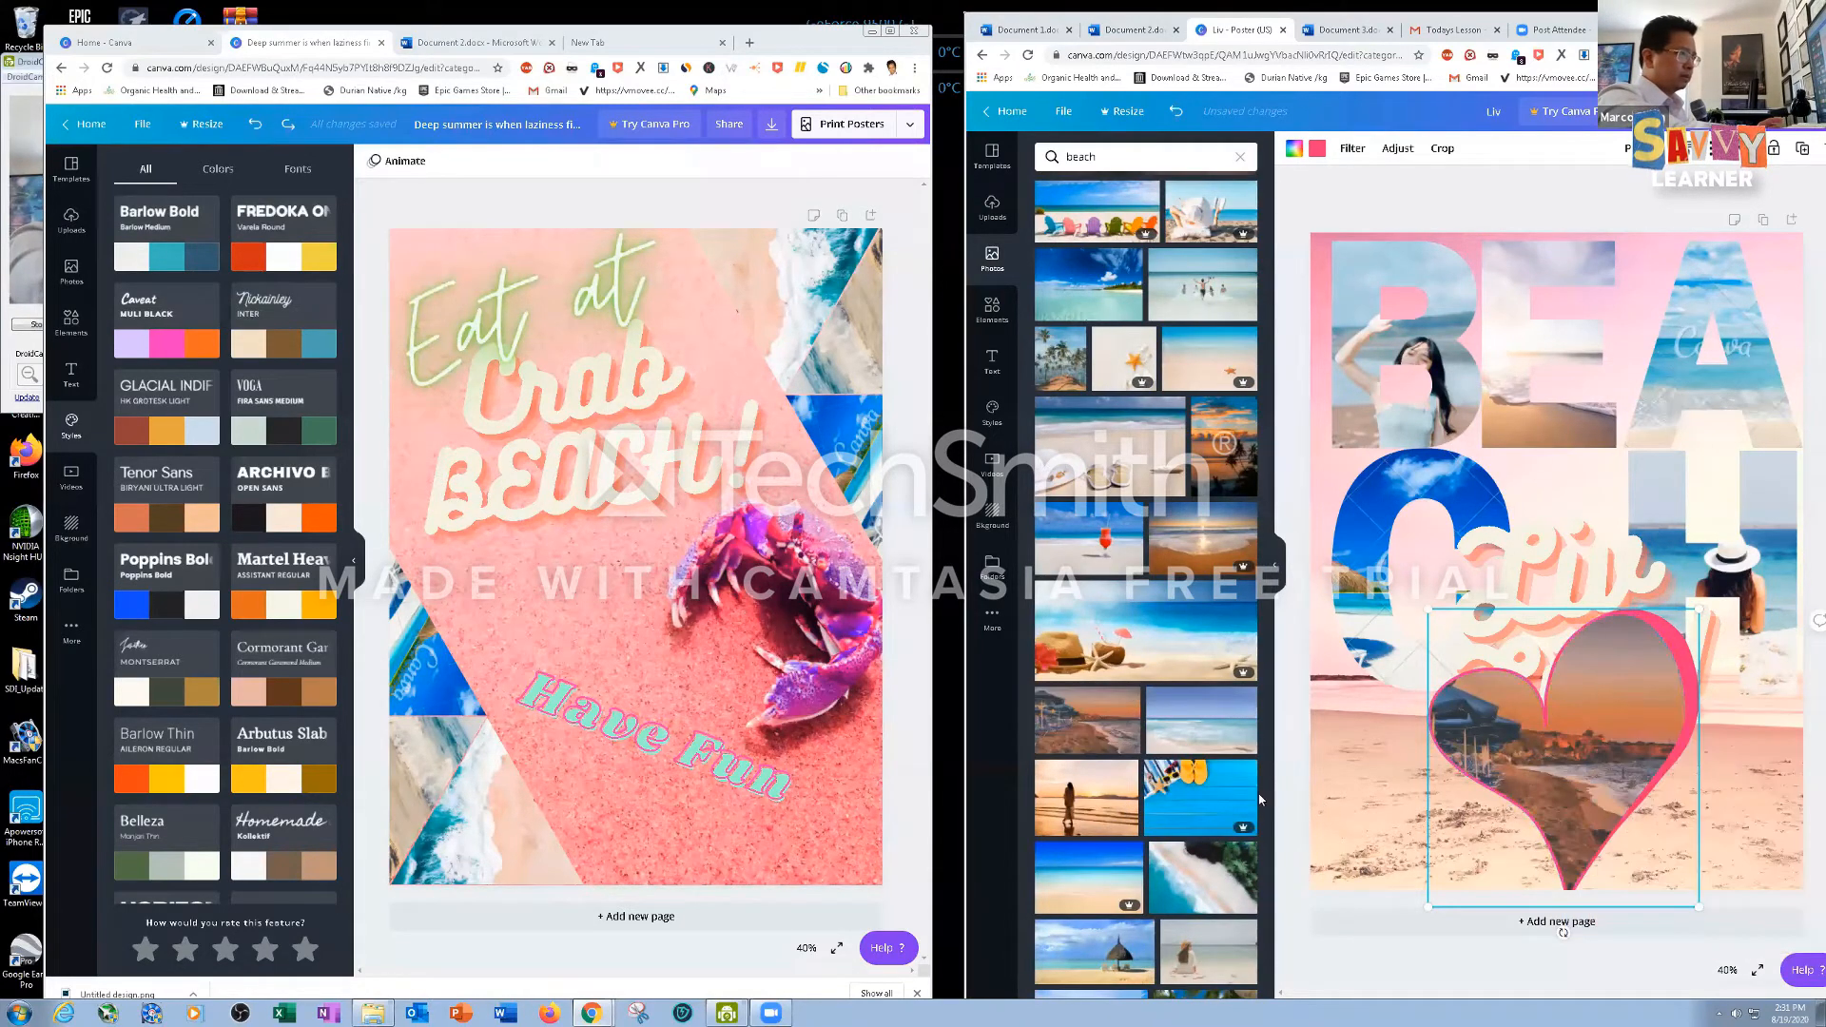
{"action": "left_click_drag", "start_coordinate": [1056, 797], "coordinate": [1471, 756]}
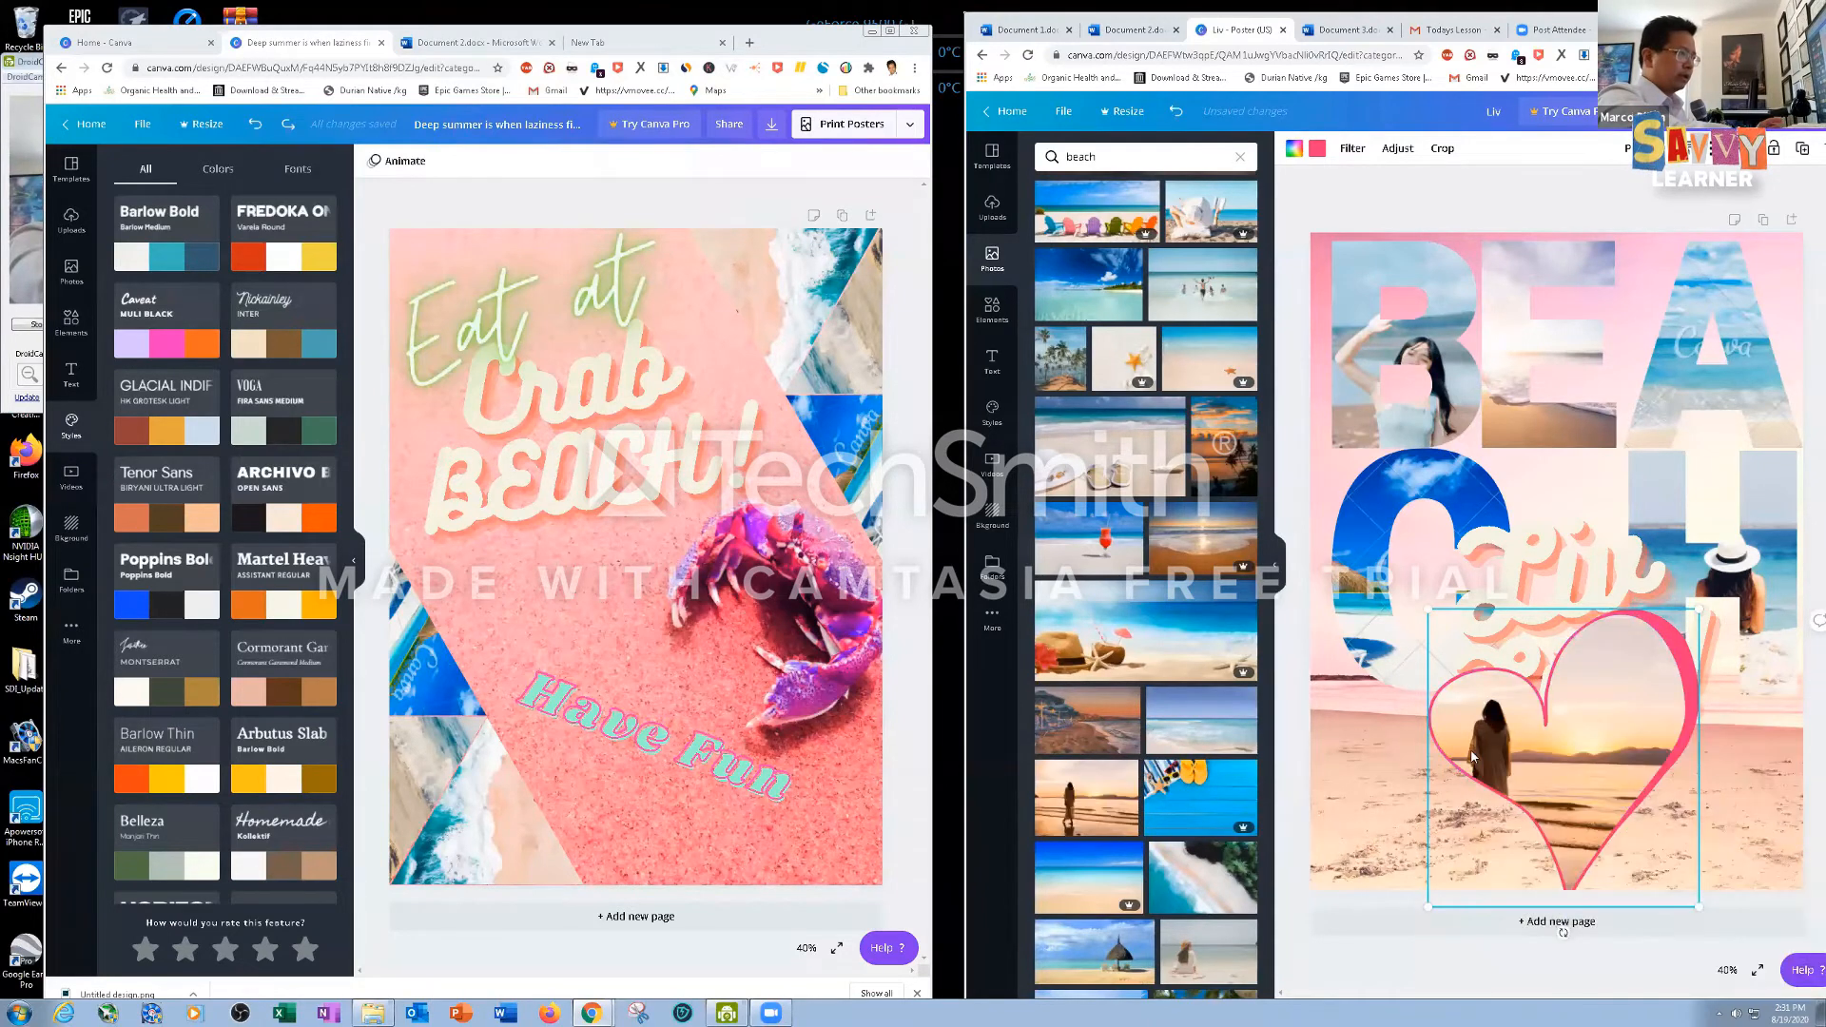
{"action": "left_click_drag", "start_coordinate": [1084, 875], "coordinate": [1543, 825]}
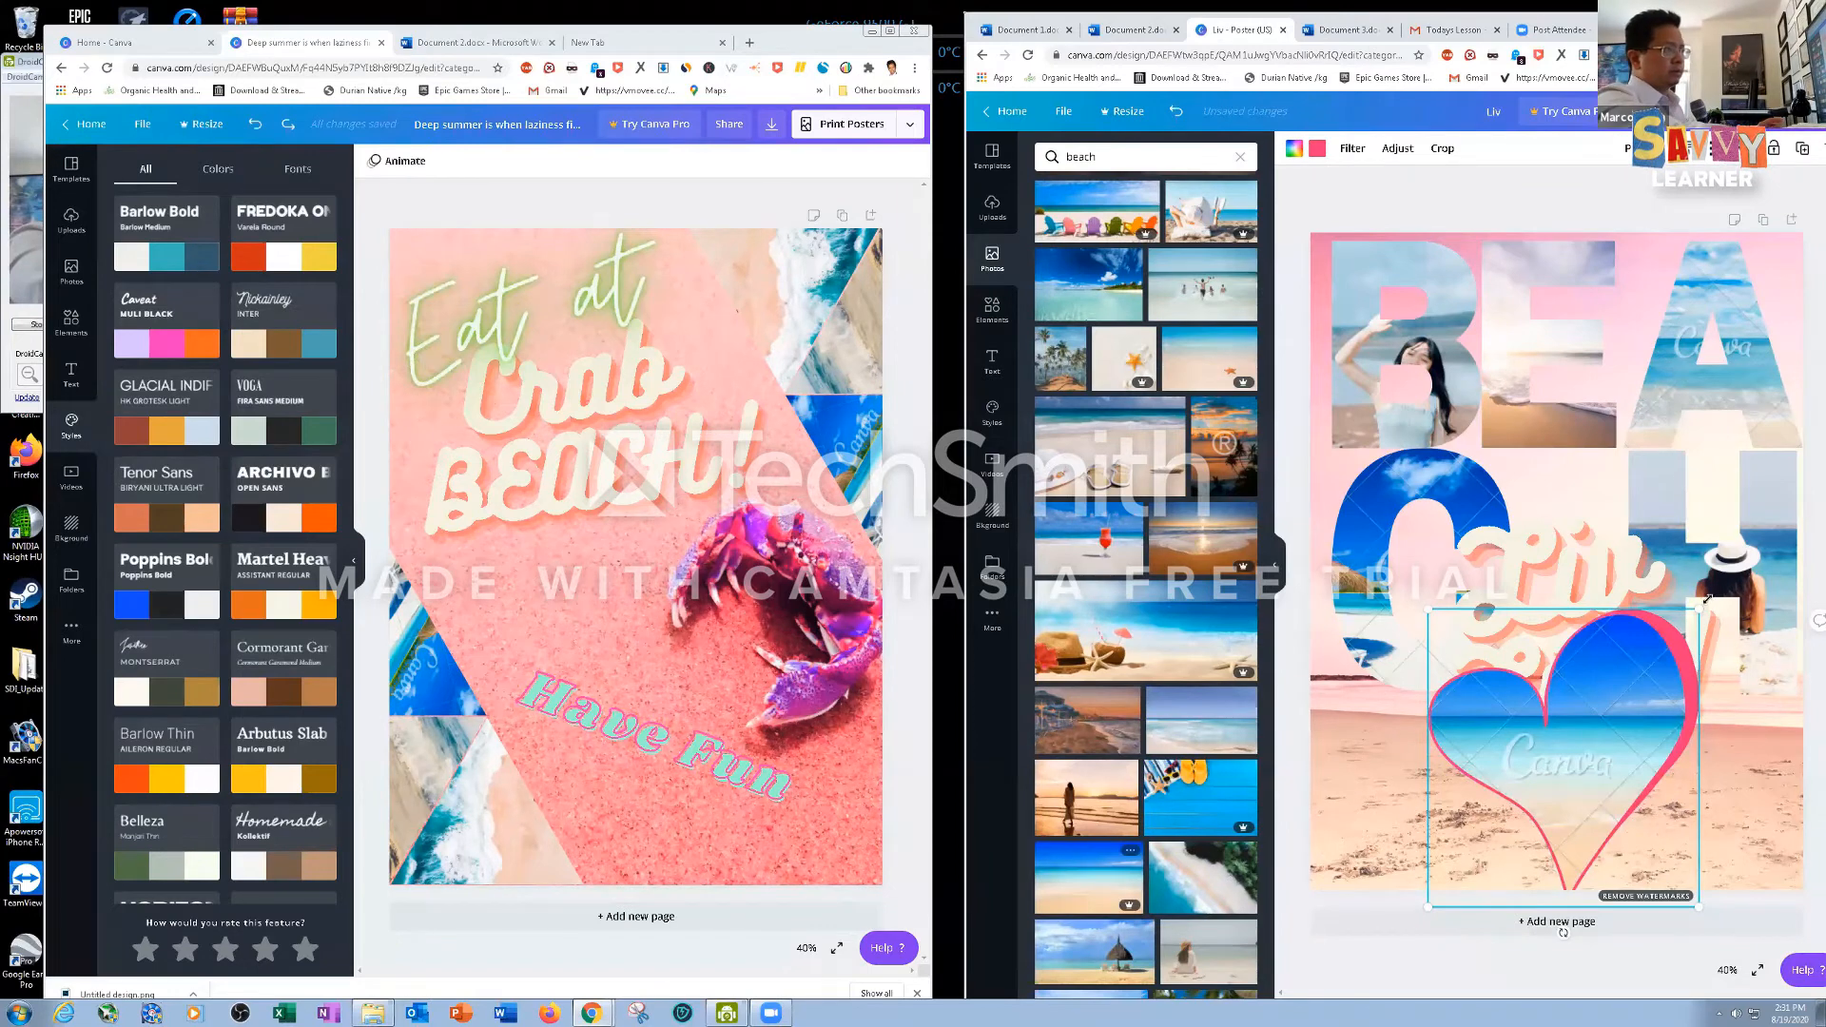
Shrink the heart frame to about 6 by 6.6 and move it over the lower part of the E, just above "Liv"
{"action": "left_click_drag", "start_coordinate": [1613, 679], "coordinate": [1574, 711]}
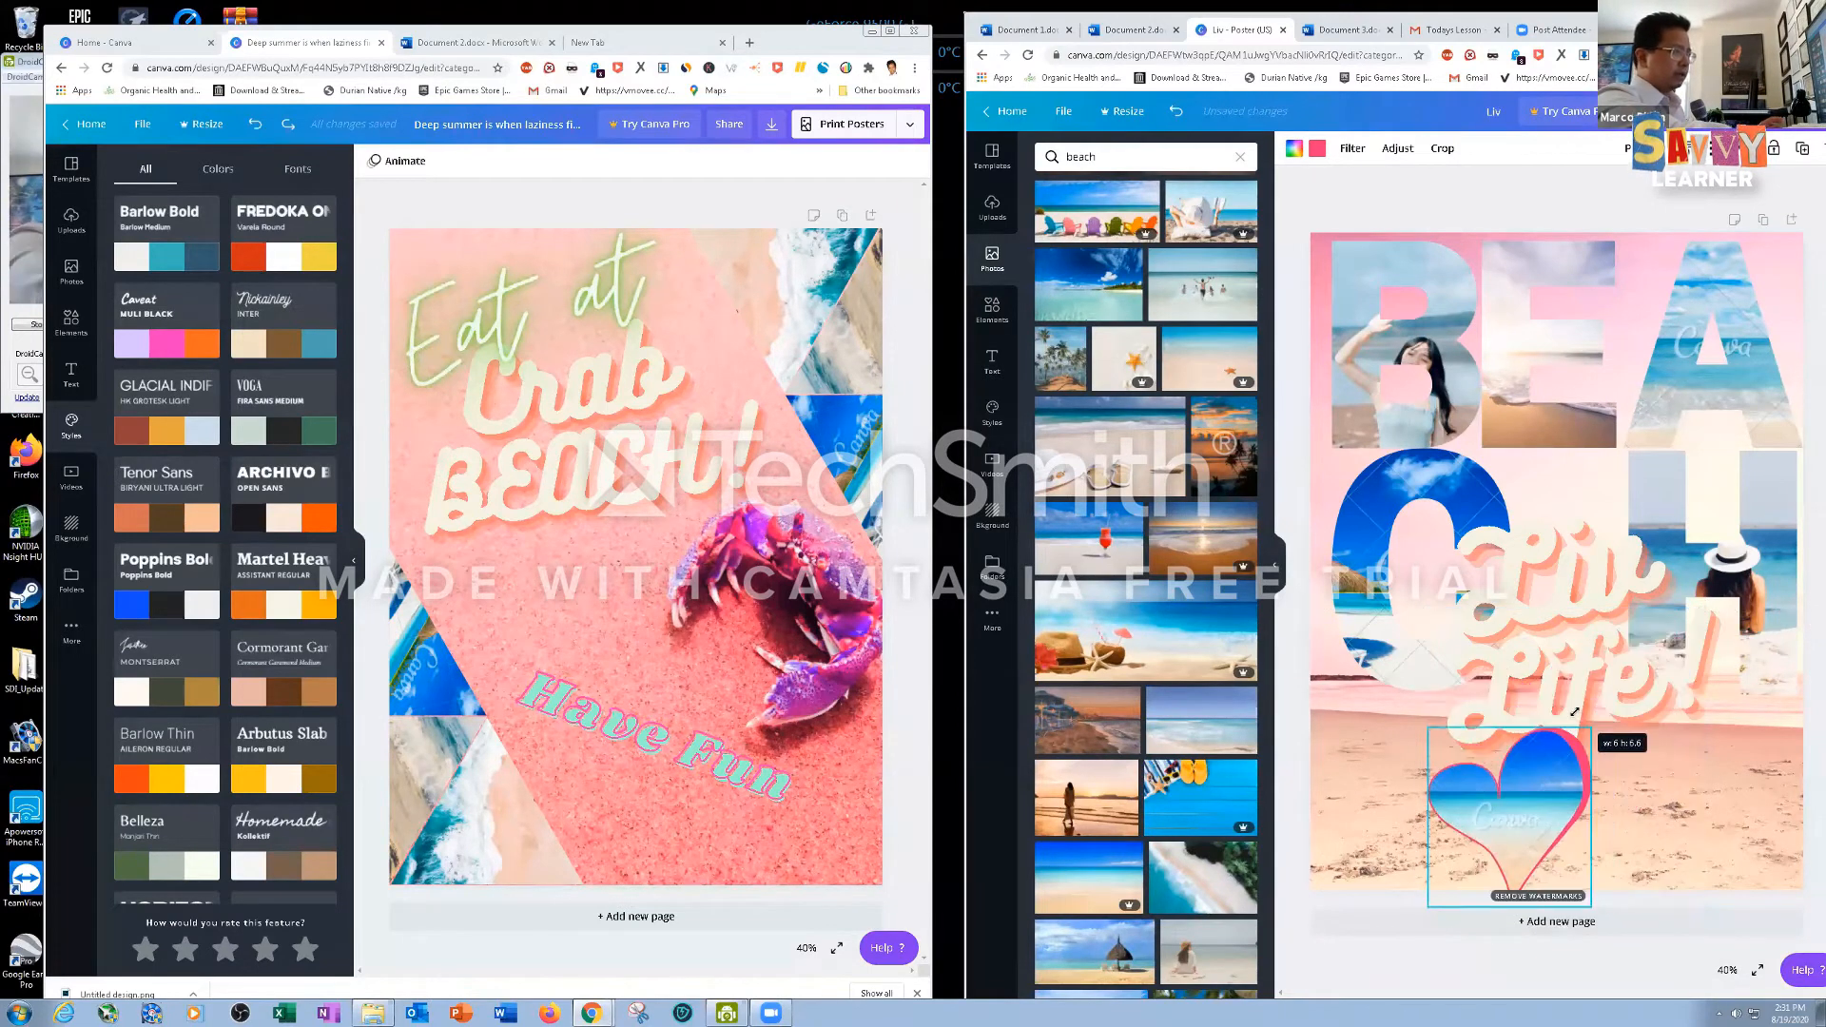
{"action": "left_click_drag", "start_coordinate": [1546, 774], "coordinate": [1616, 377]}
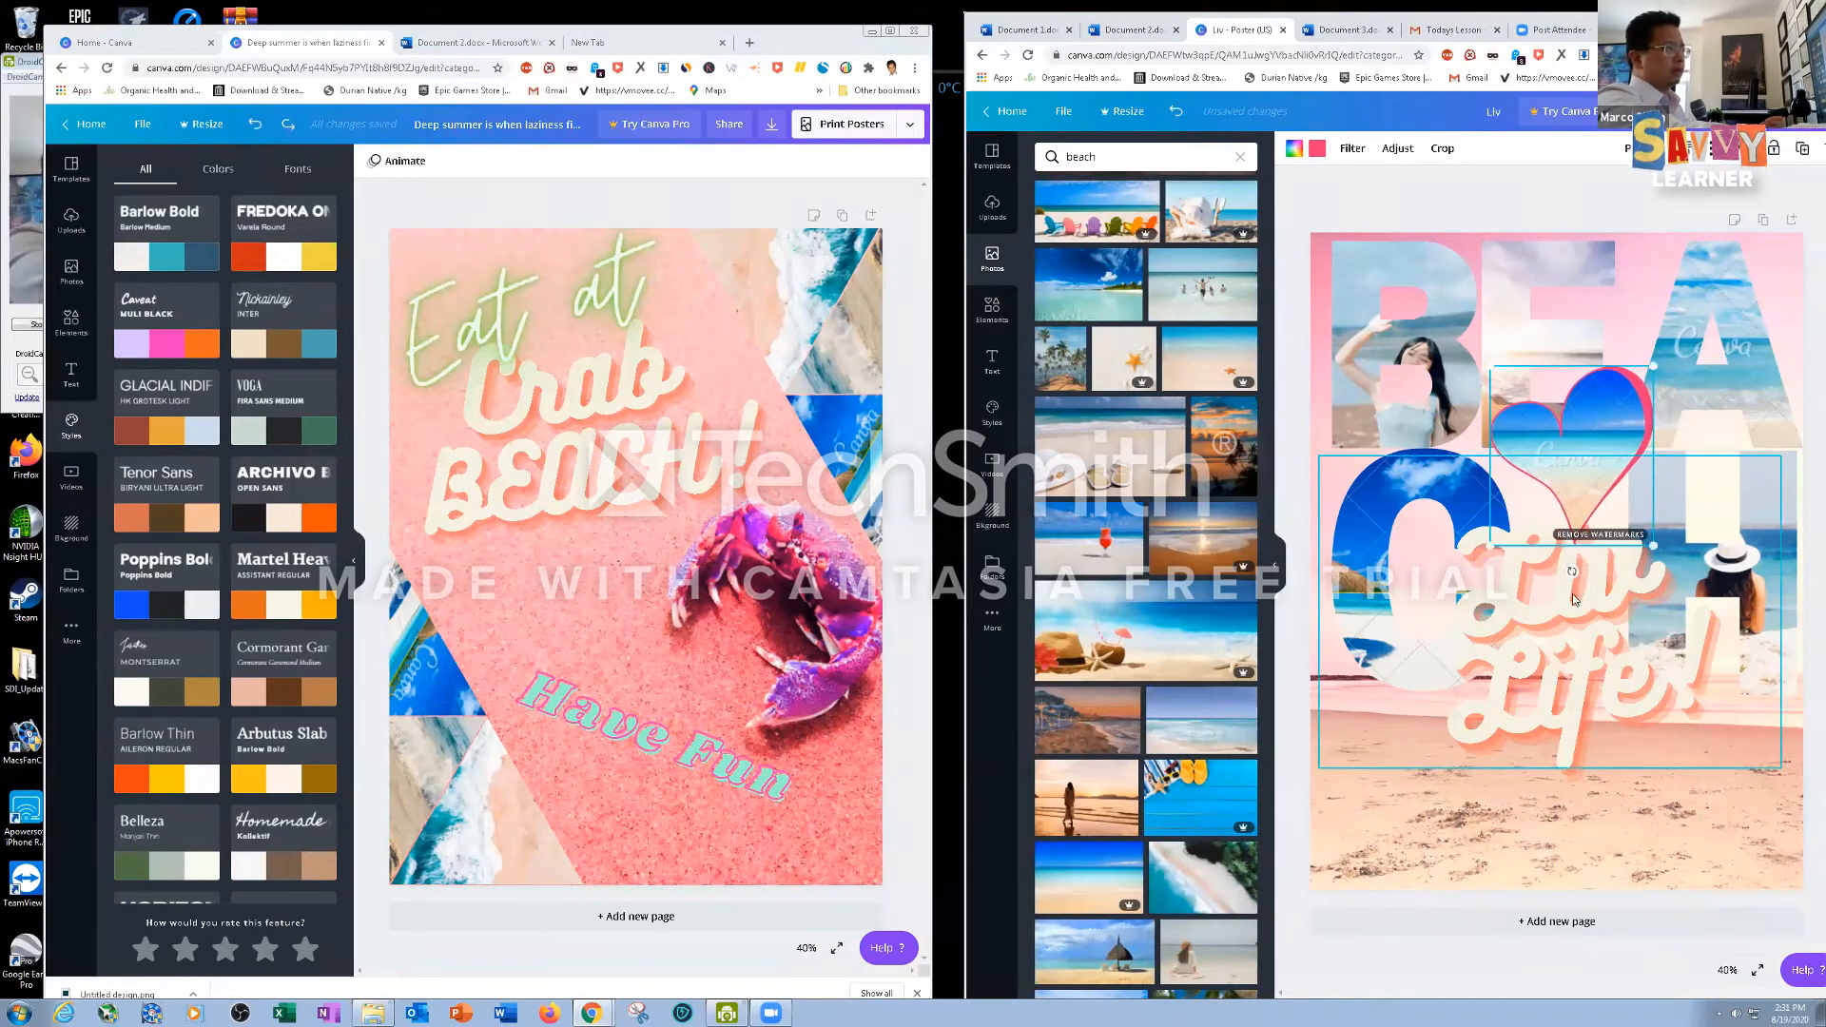
Try adding the pink neon "love you" text on the sand, and delete the copy placed there
{"action": "left_click", "coordinate": [1548, 694]}
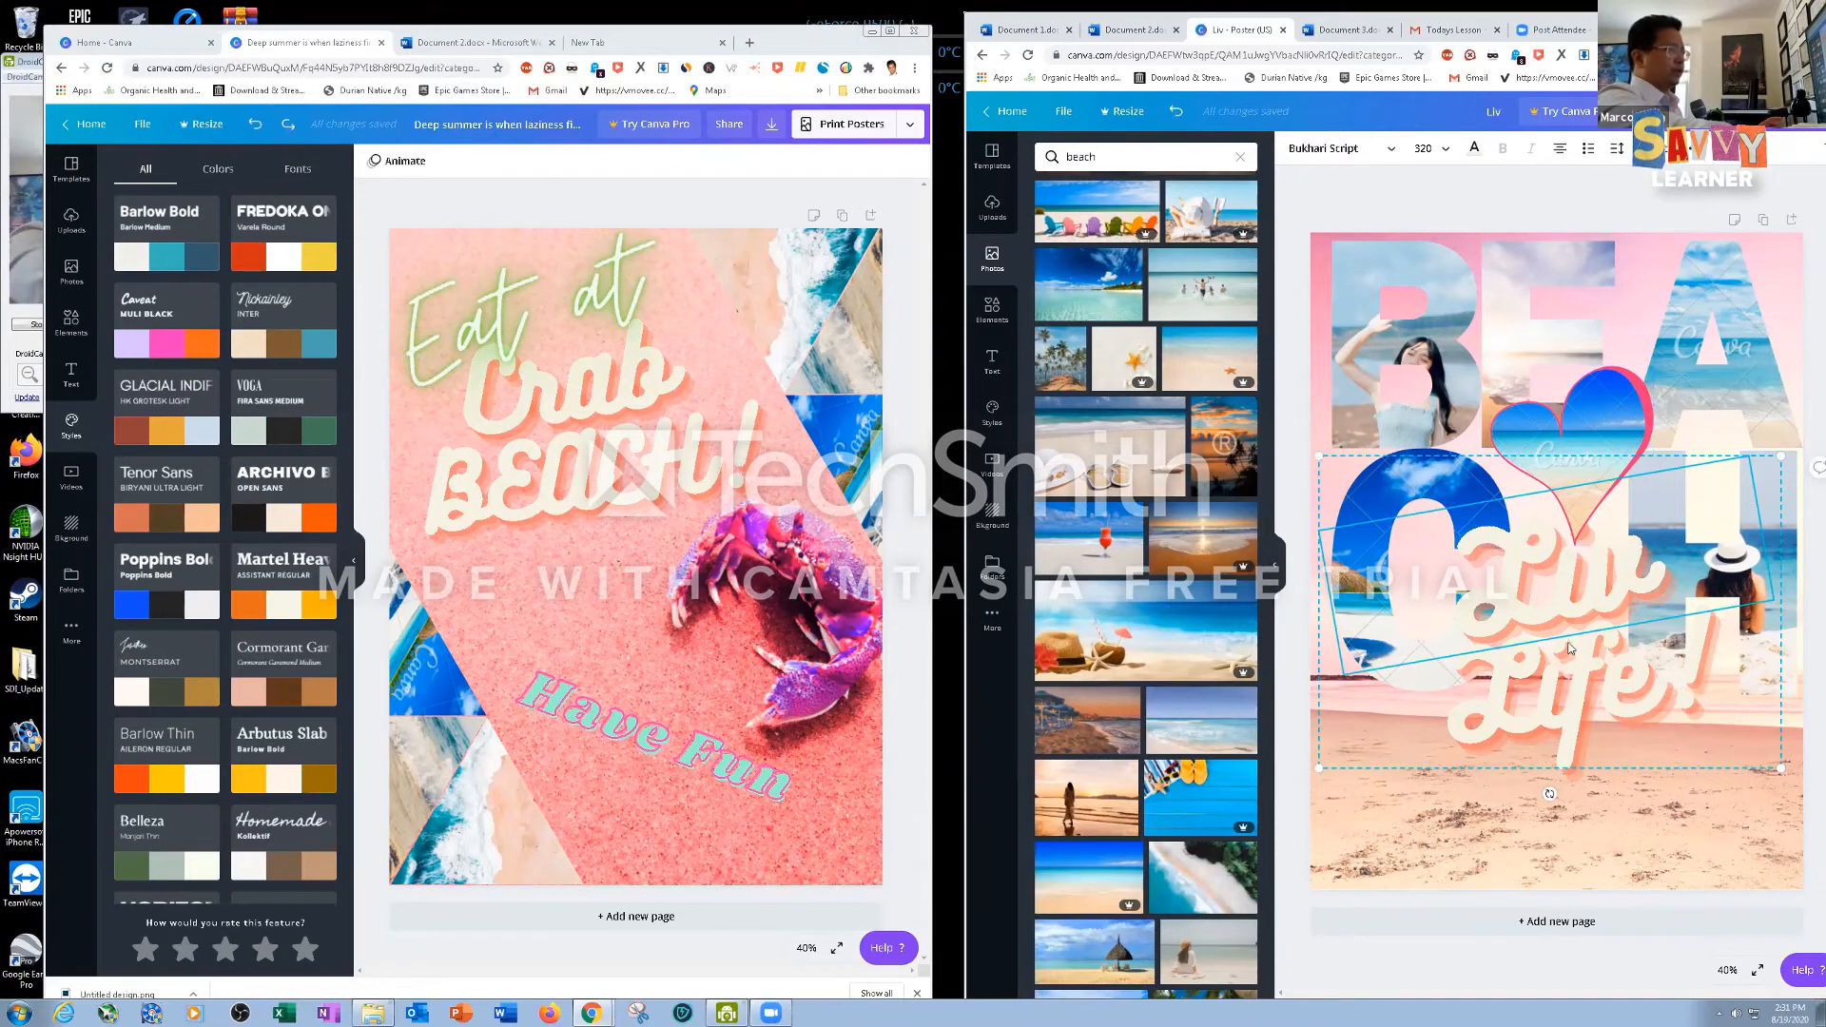
{"action": "double_click", "coordinate": [1517, 616]}
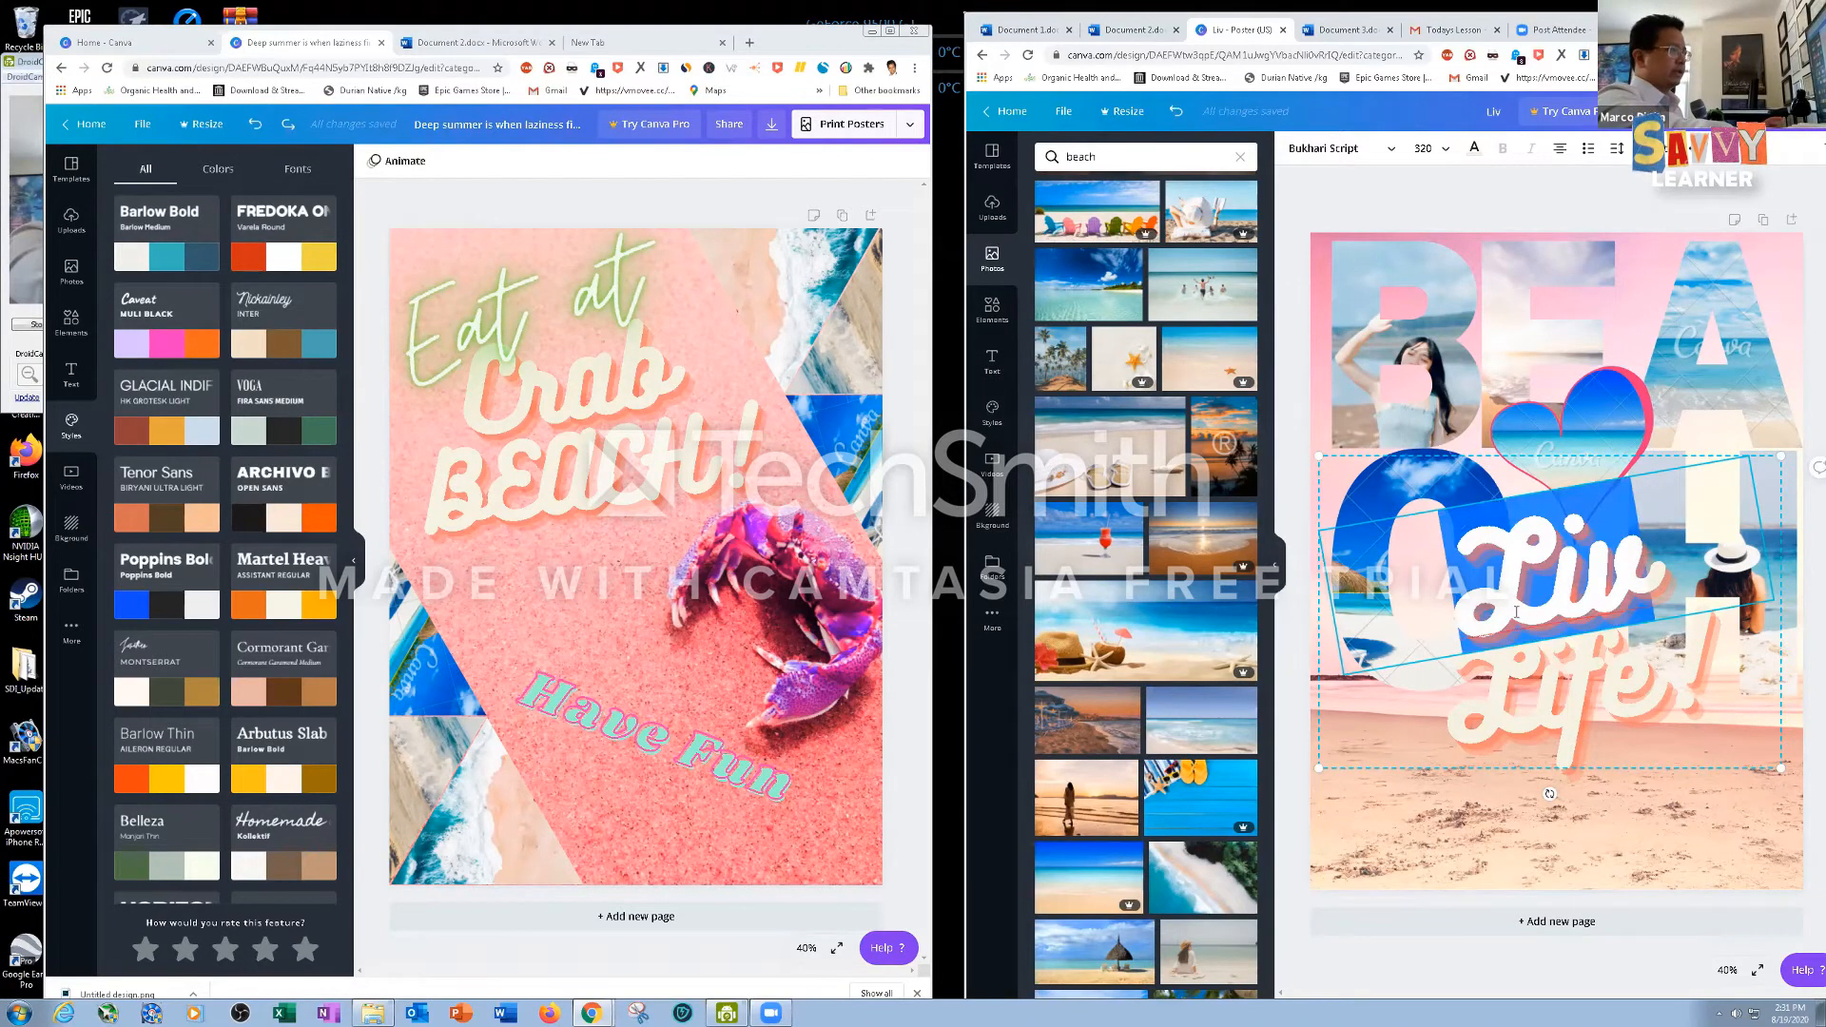
{"action": "left_click", "coordinate": [996, 373]}
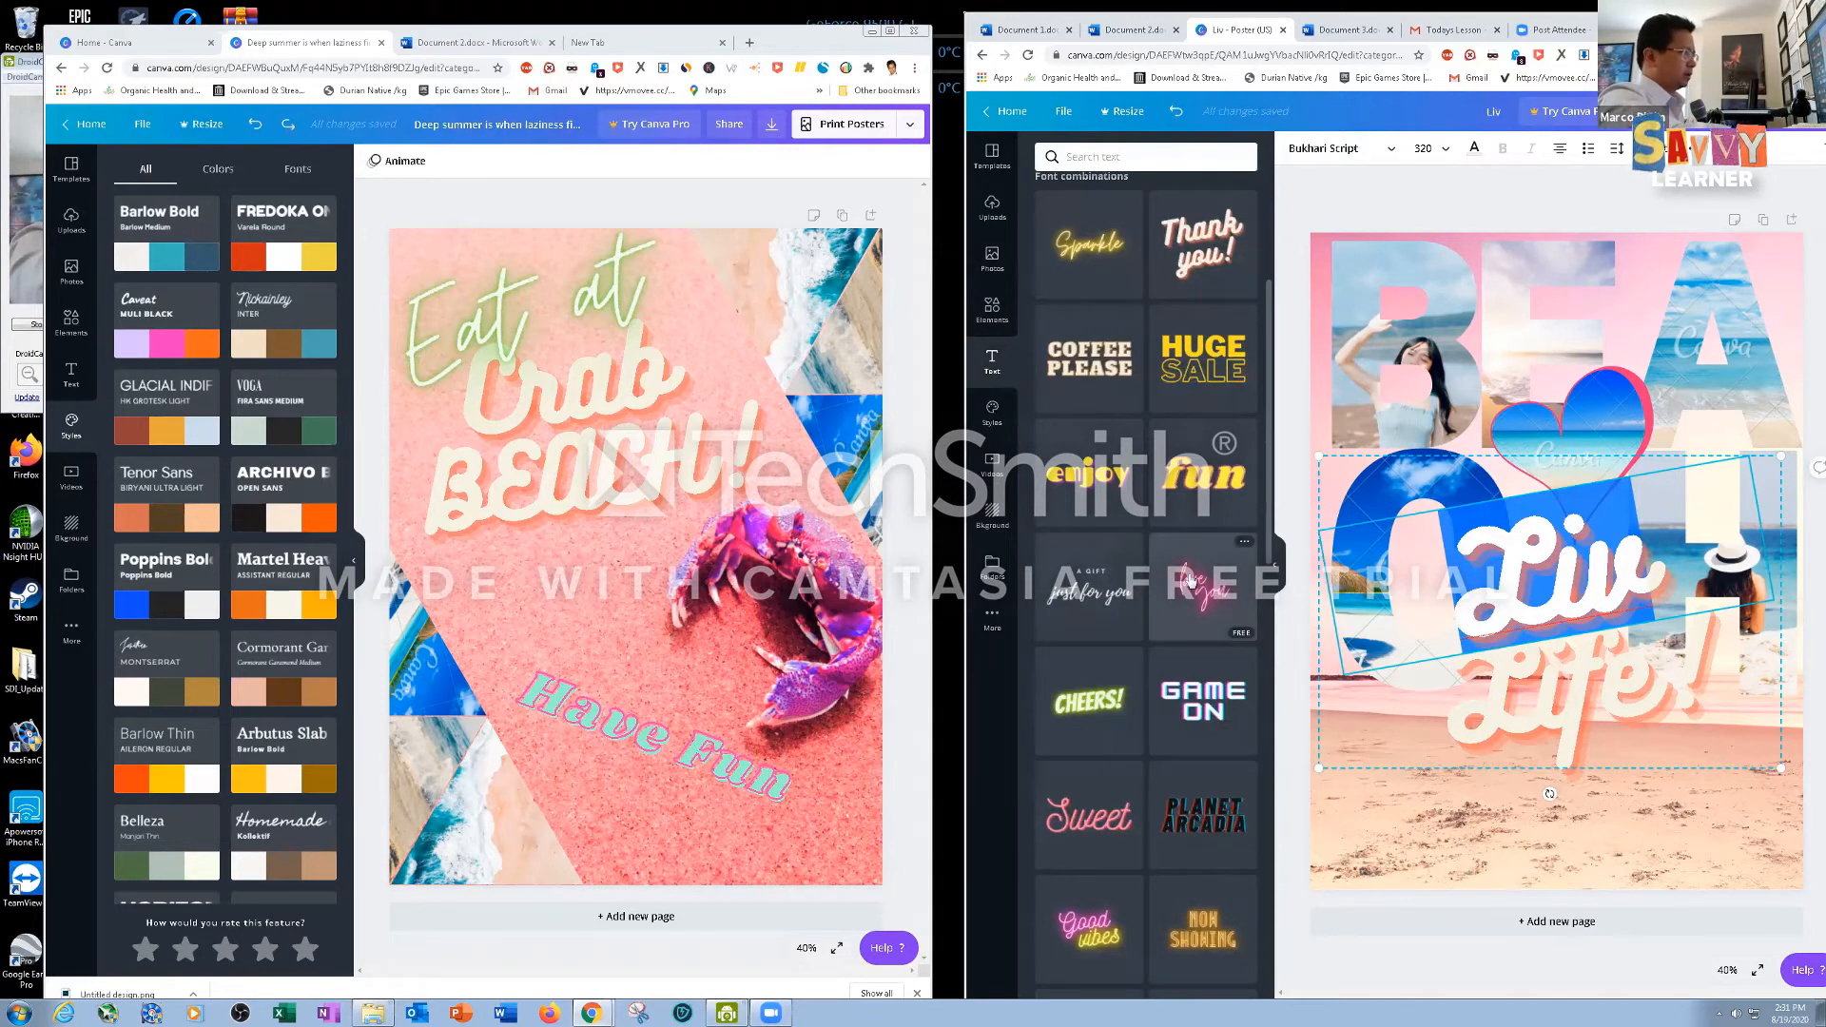
{"action": "left_click_drag", "start_coordinate": [1424, 785], "coordinate": [1449, 815]}
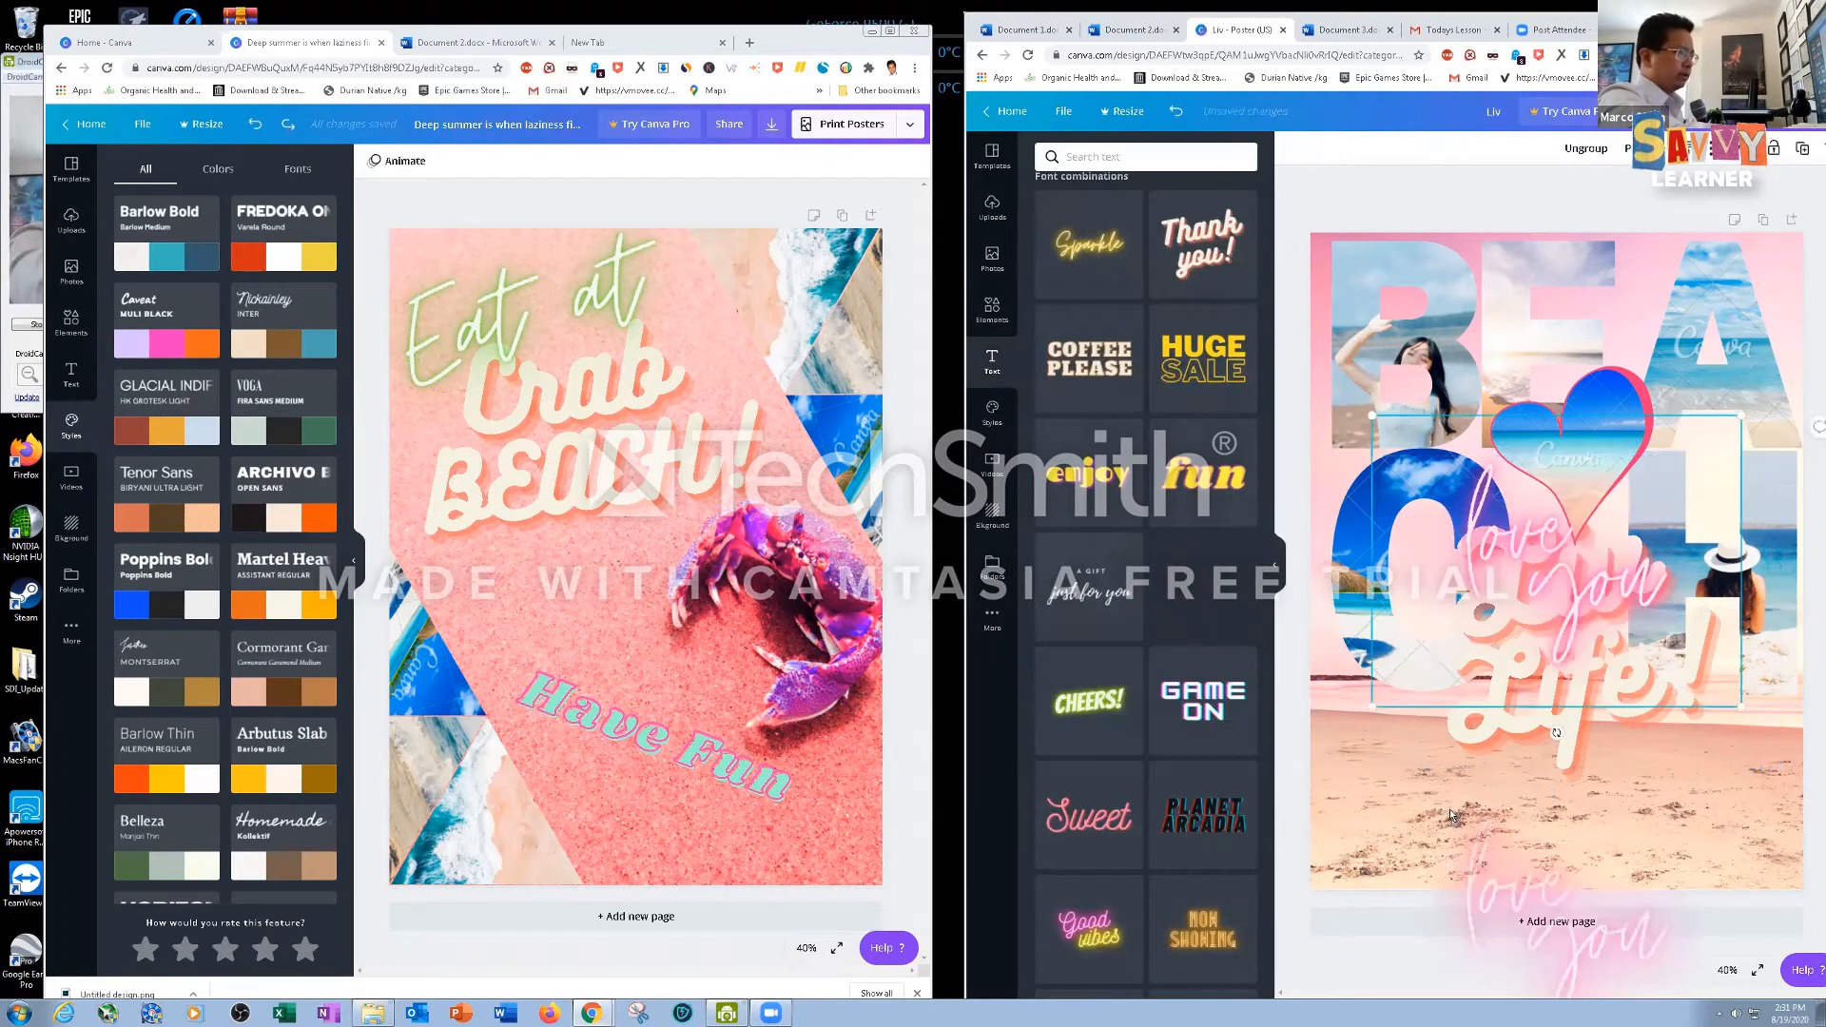
{"action": "left_click_drag", "start_coordinate": [1401, 735], "coordinate": [1461, 778]}
{"action": "left_click", "coordinate": [1439, 772]}
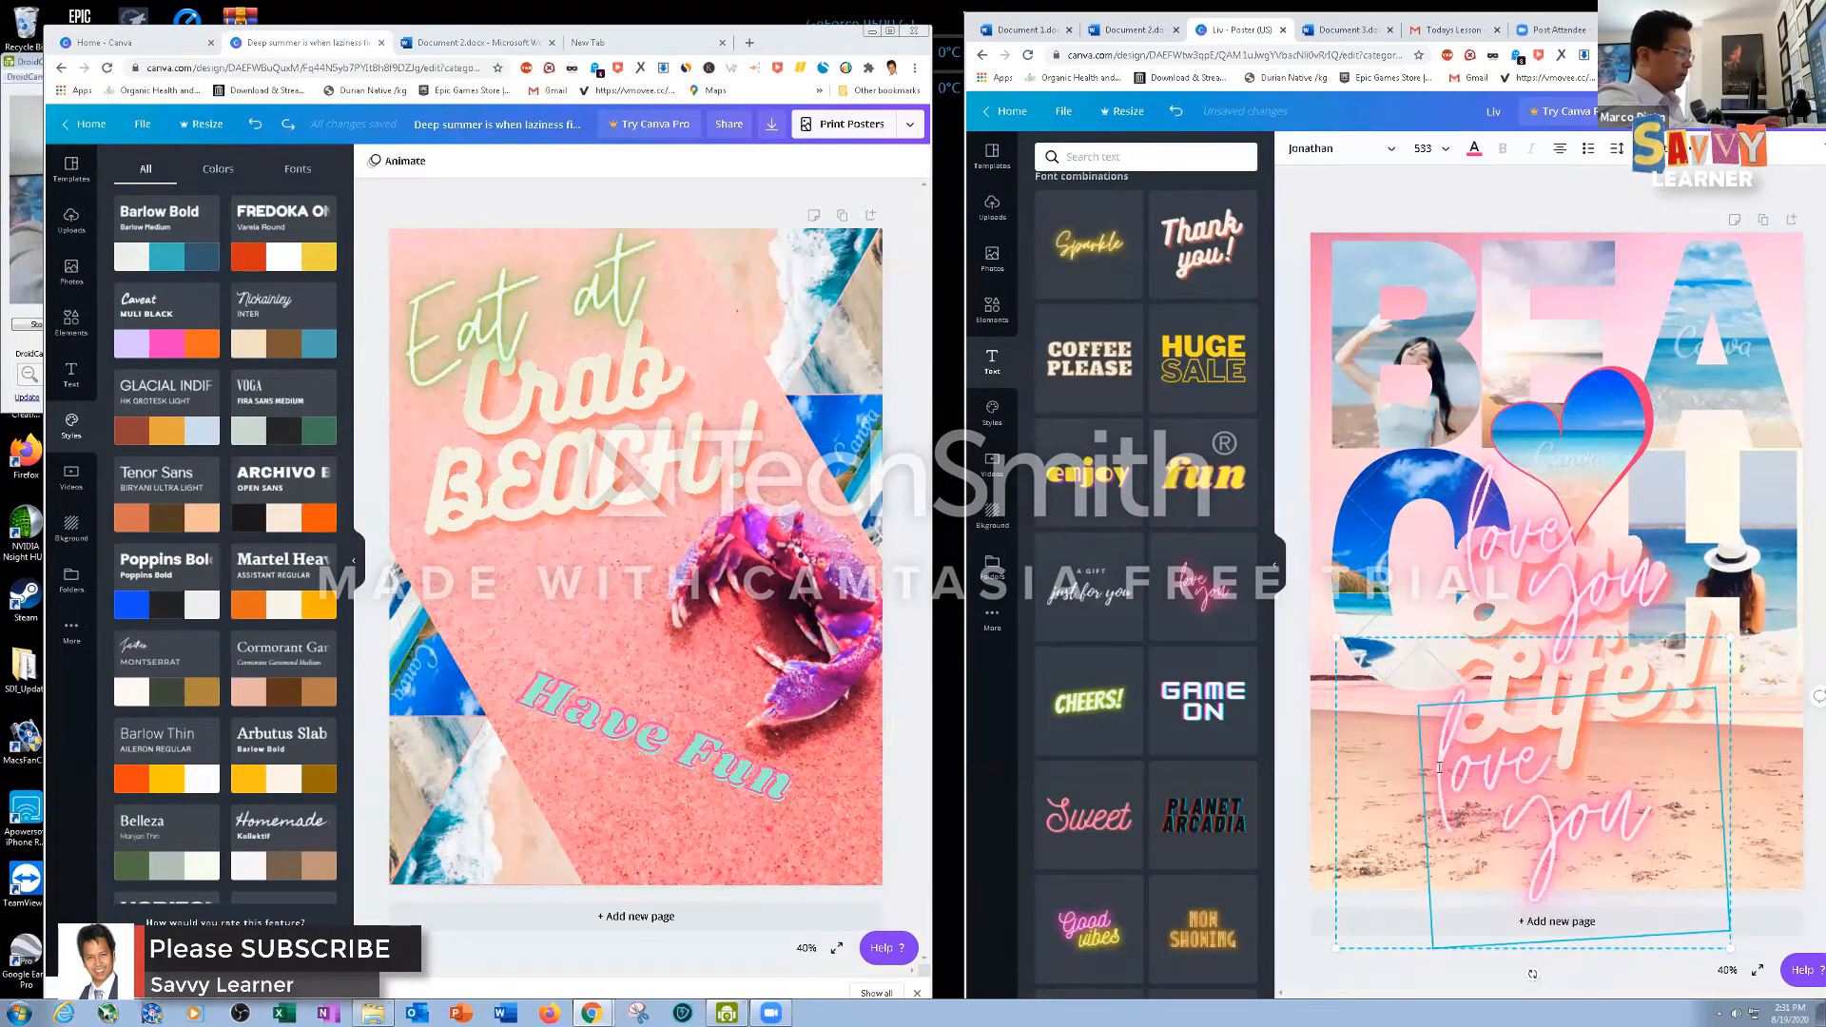
{"action": "key", "text": "Delete"}
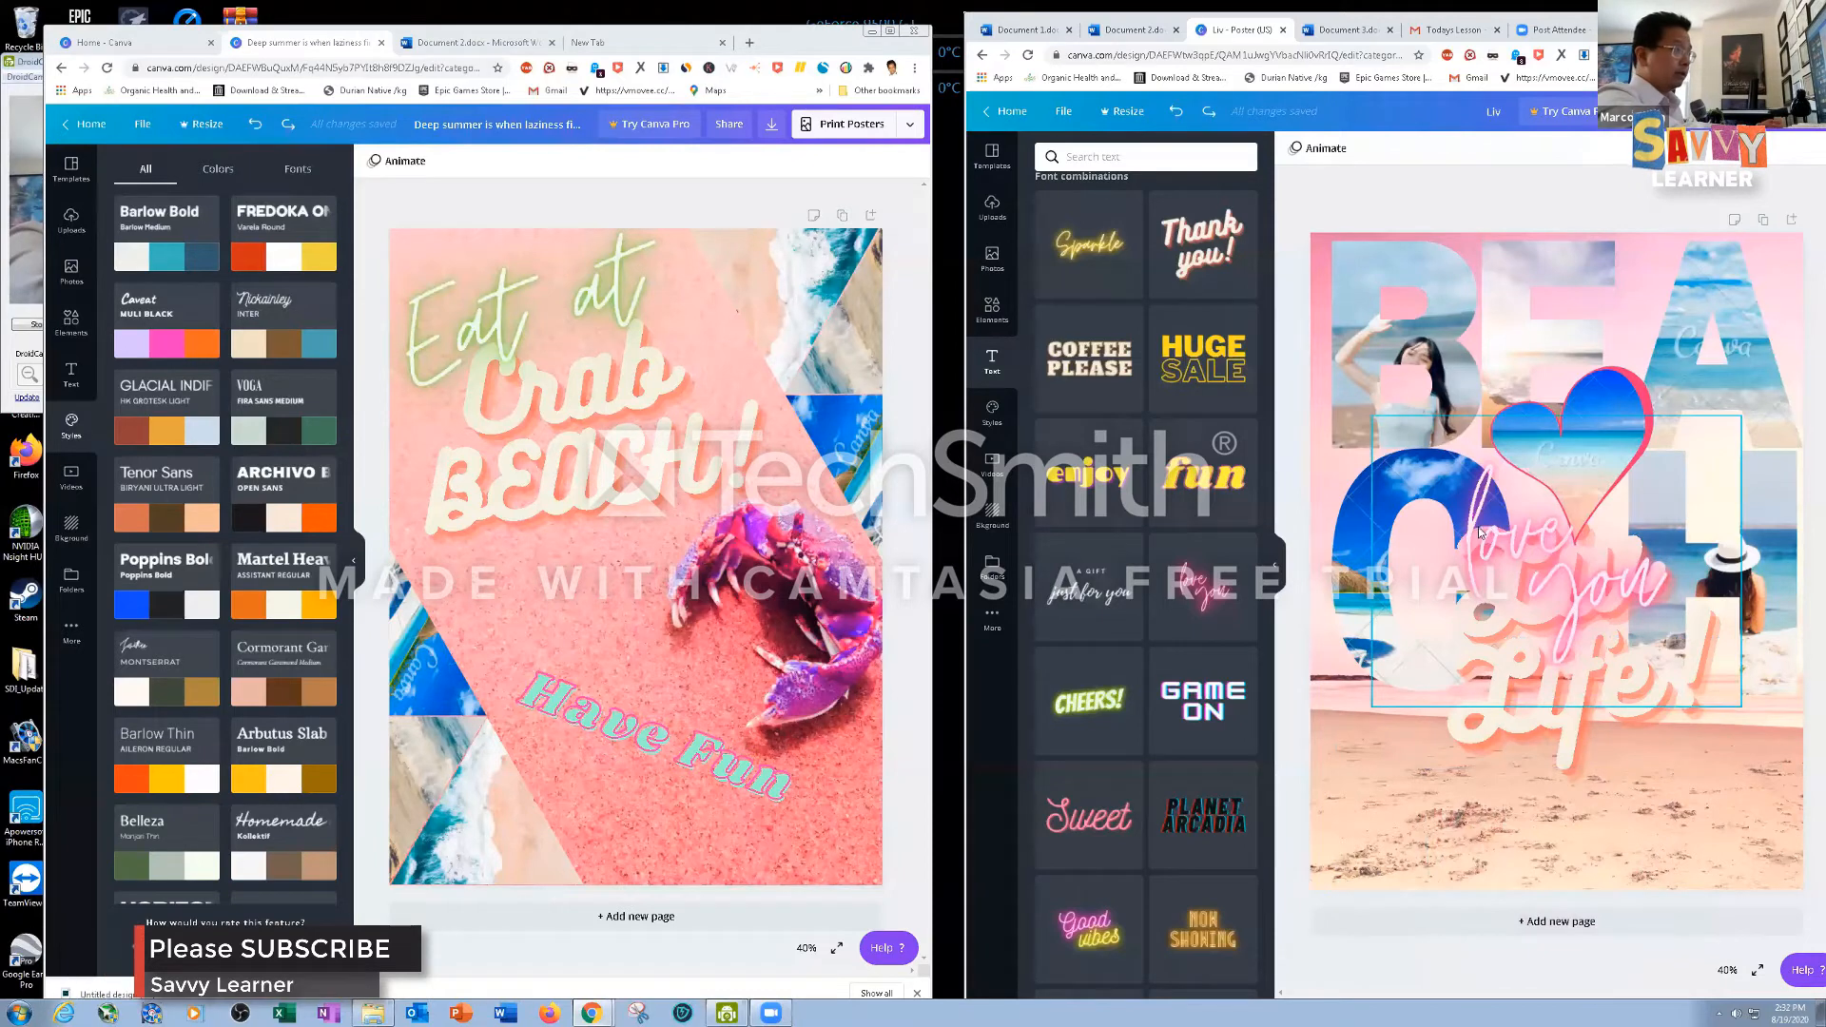
Try the neon "love you" text on the sand again, remove the word "you", and undo the addition
{"action": "left_click_drag", "start_coordinate": [1203, 580], "coordinate": [1404, 772]}
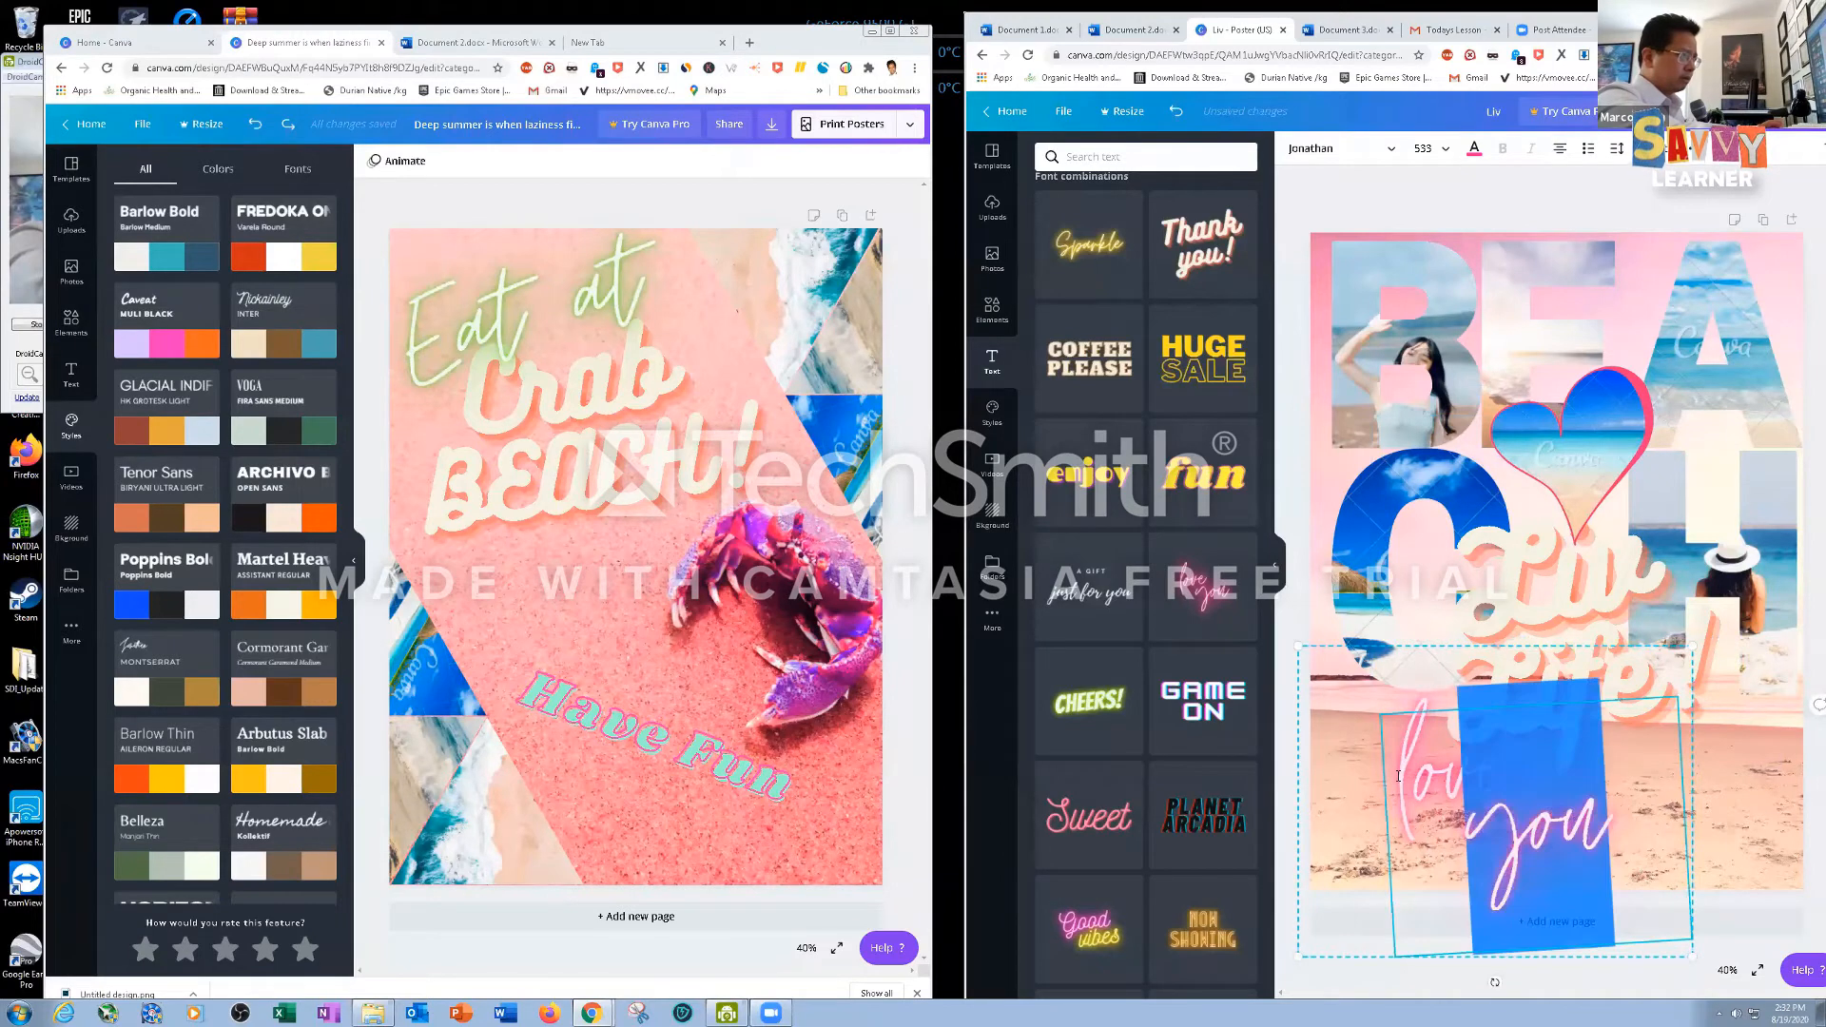
{"action": "key", "text": "BackSpace"}
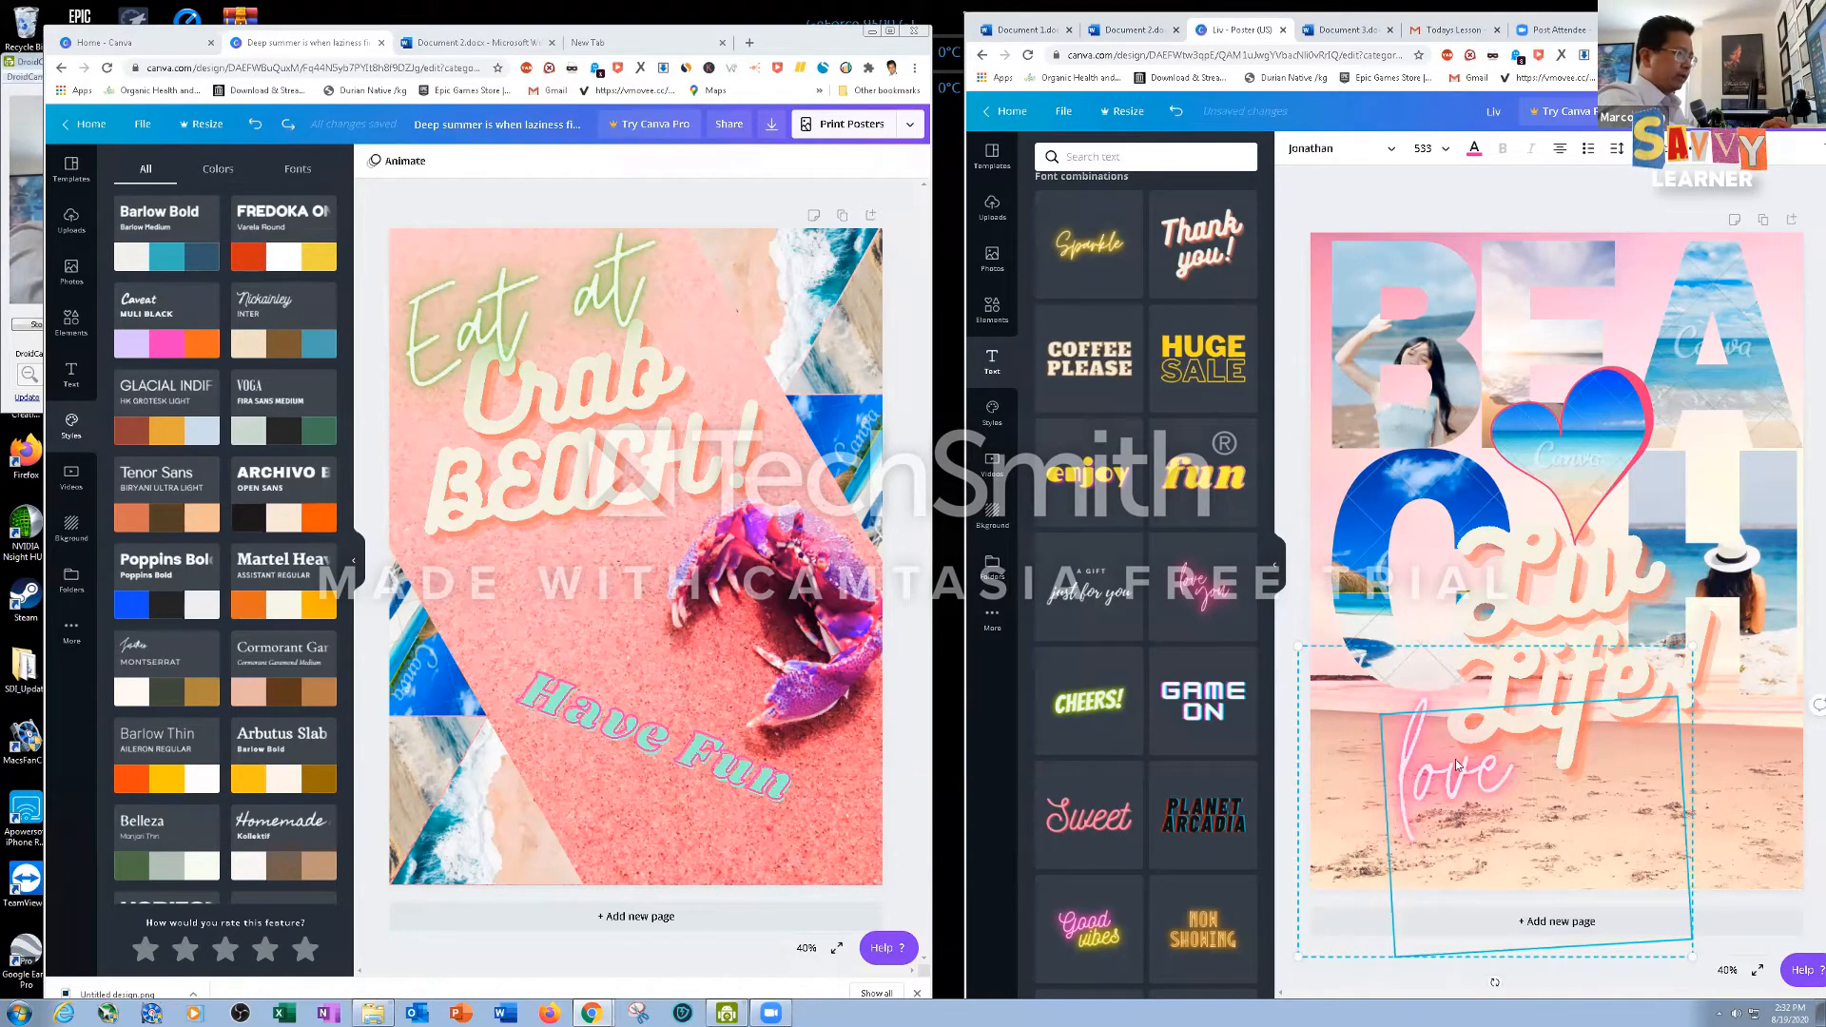
{"action": "key", "text": "ctrl+z"}
{"action": "key", "text": "ctrl+z"}
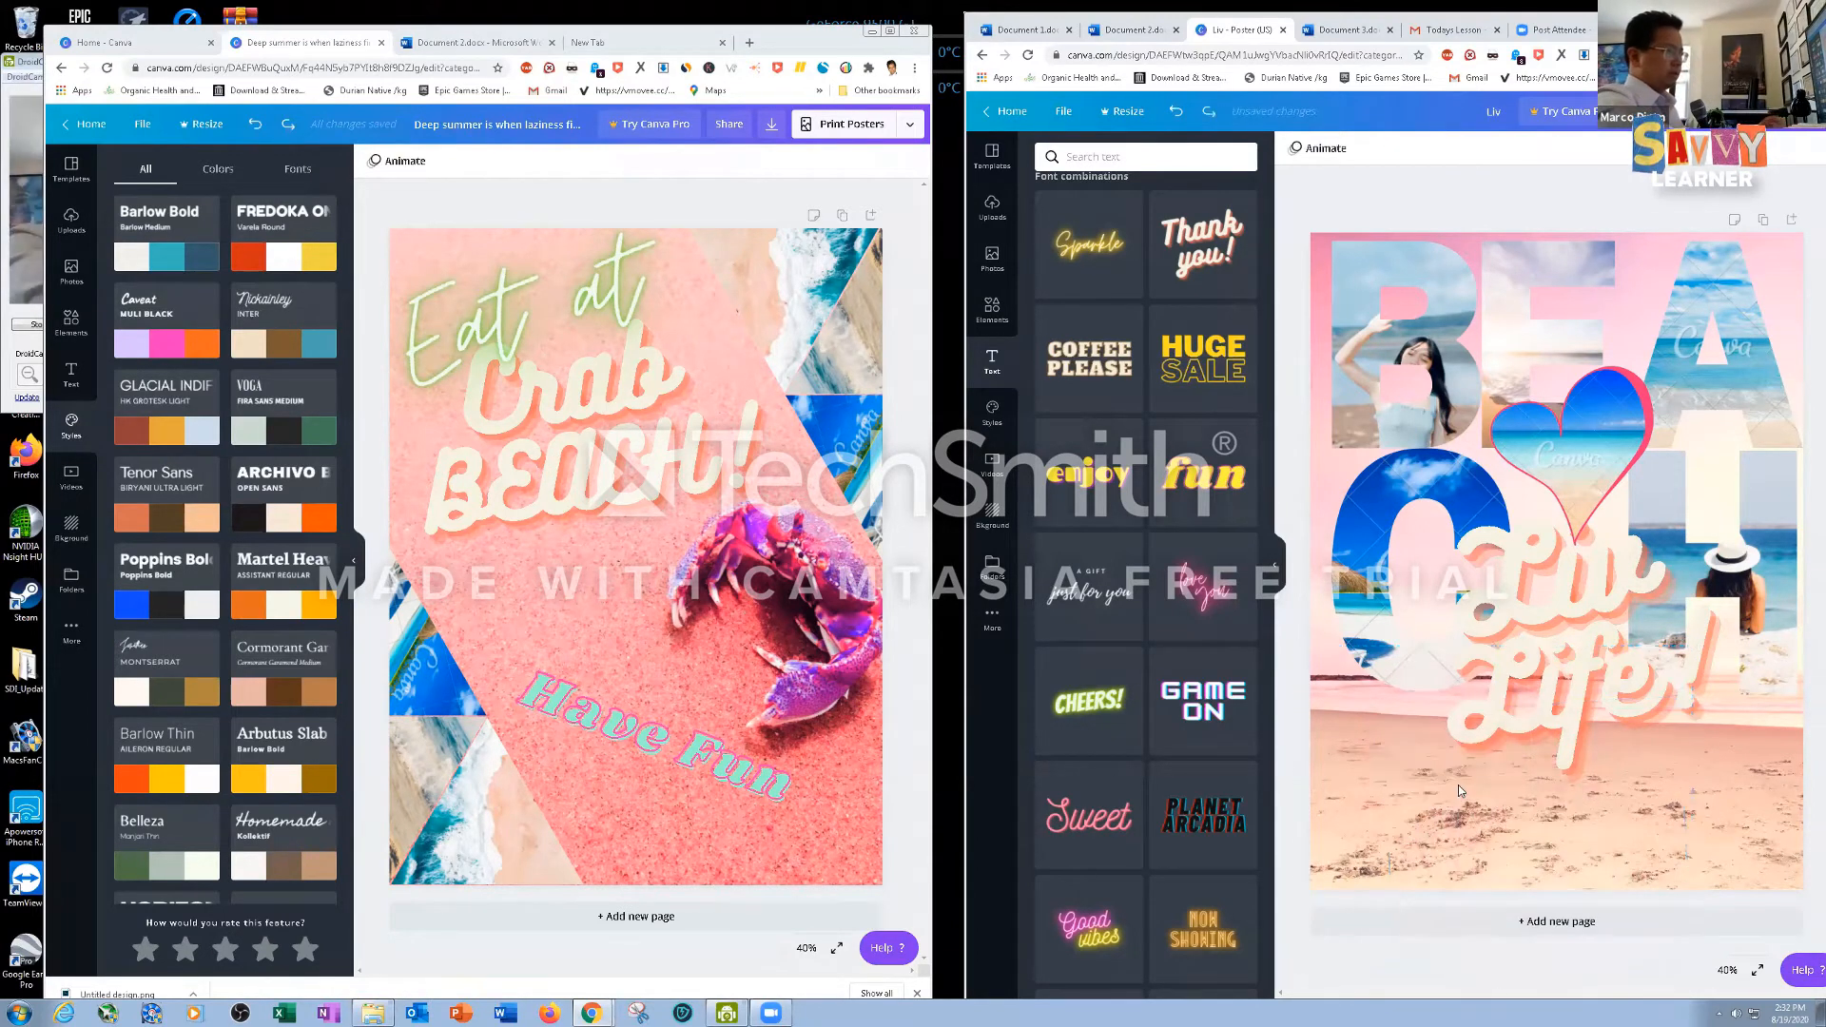
Add the green neon "CHEERS!" text on the sand below "Liv Life!" and change its wording to "NOW!"
{"action": "left_click_drag", "start_coordinate": [1071, 705], "coordinate": [1389, 819]}
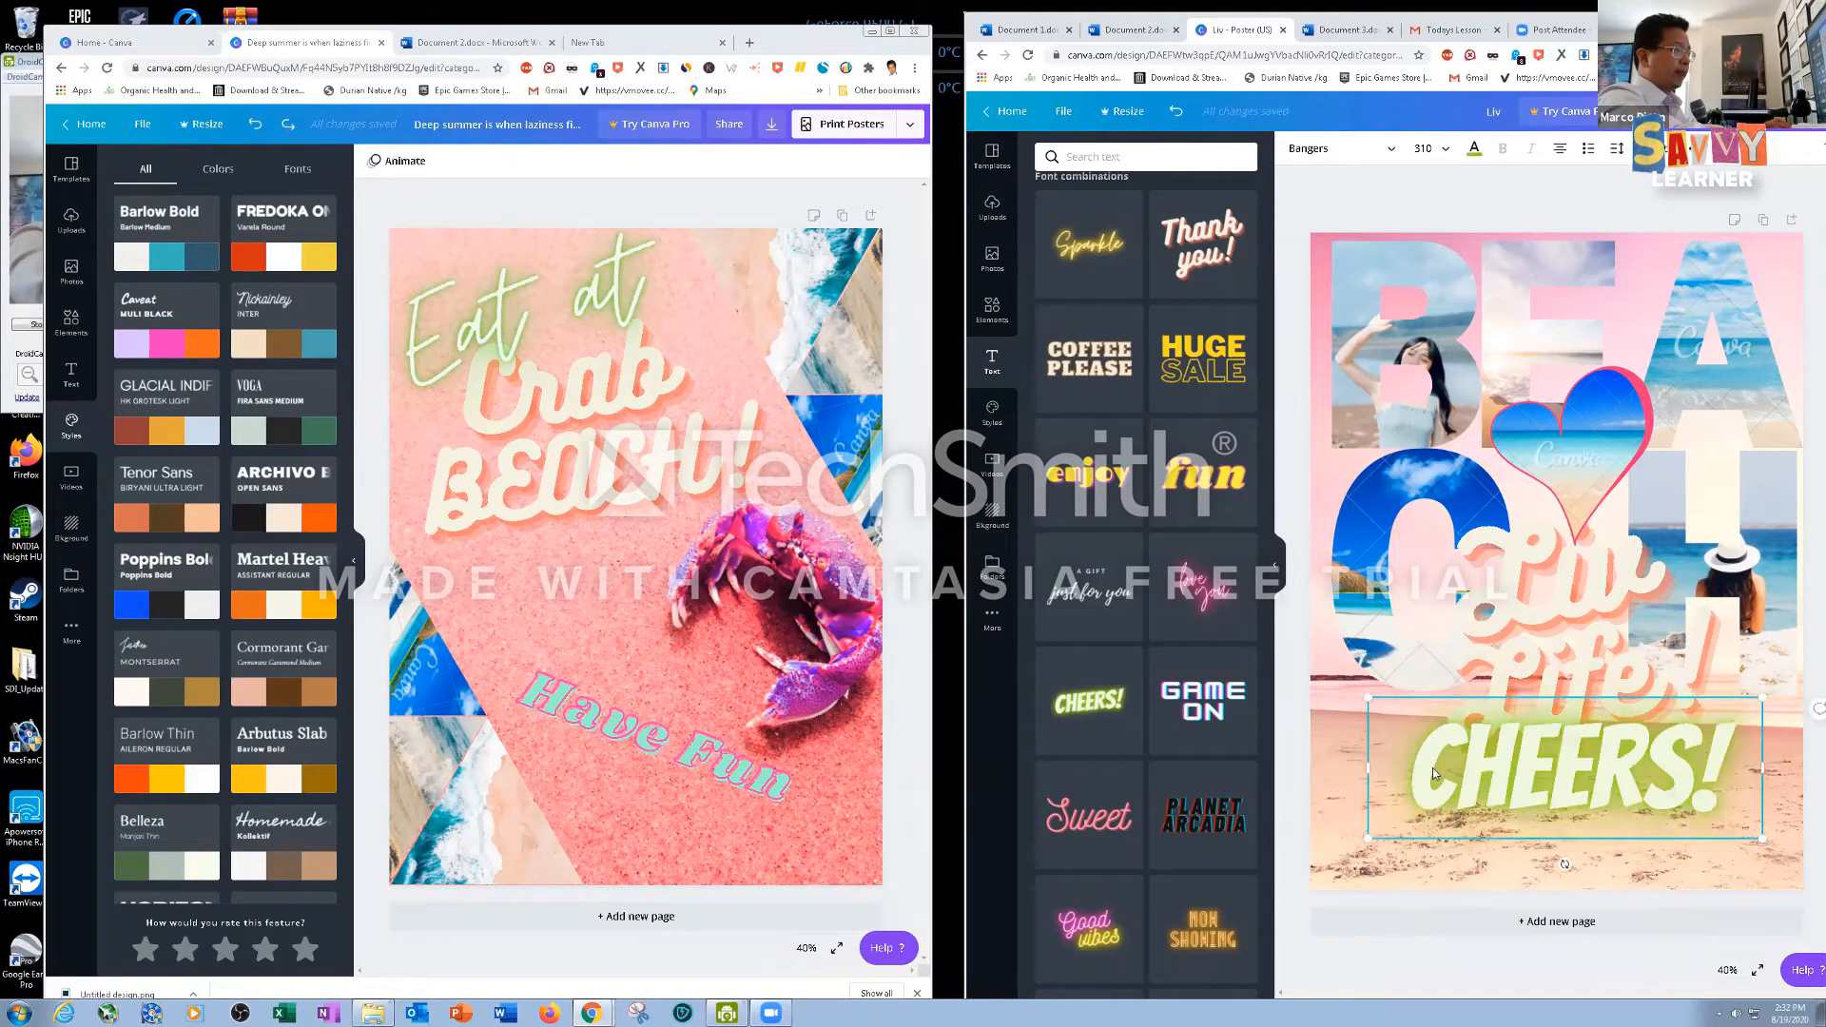
{"action": "double_click", "coordinate": [1417, 769]}
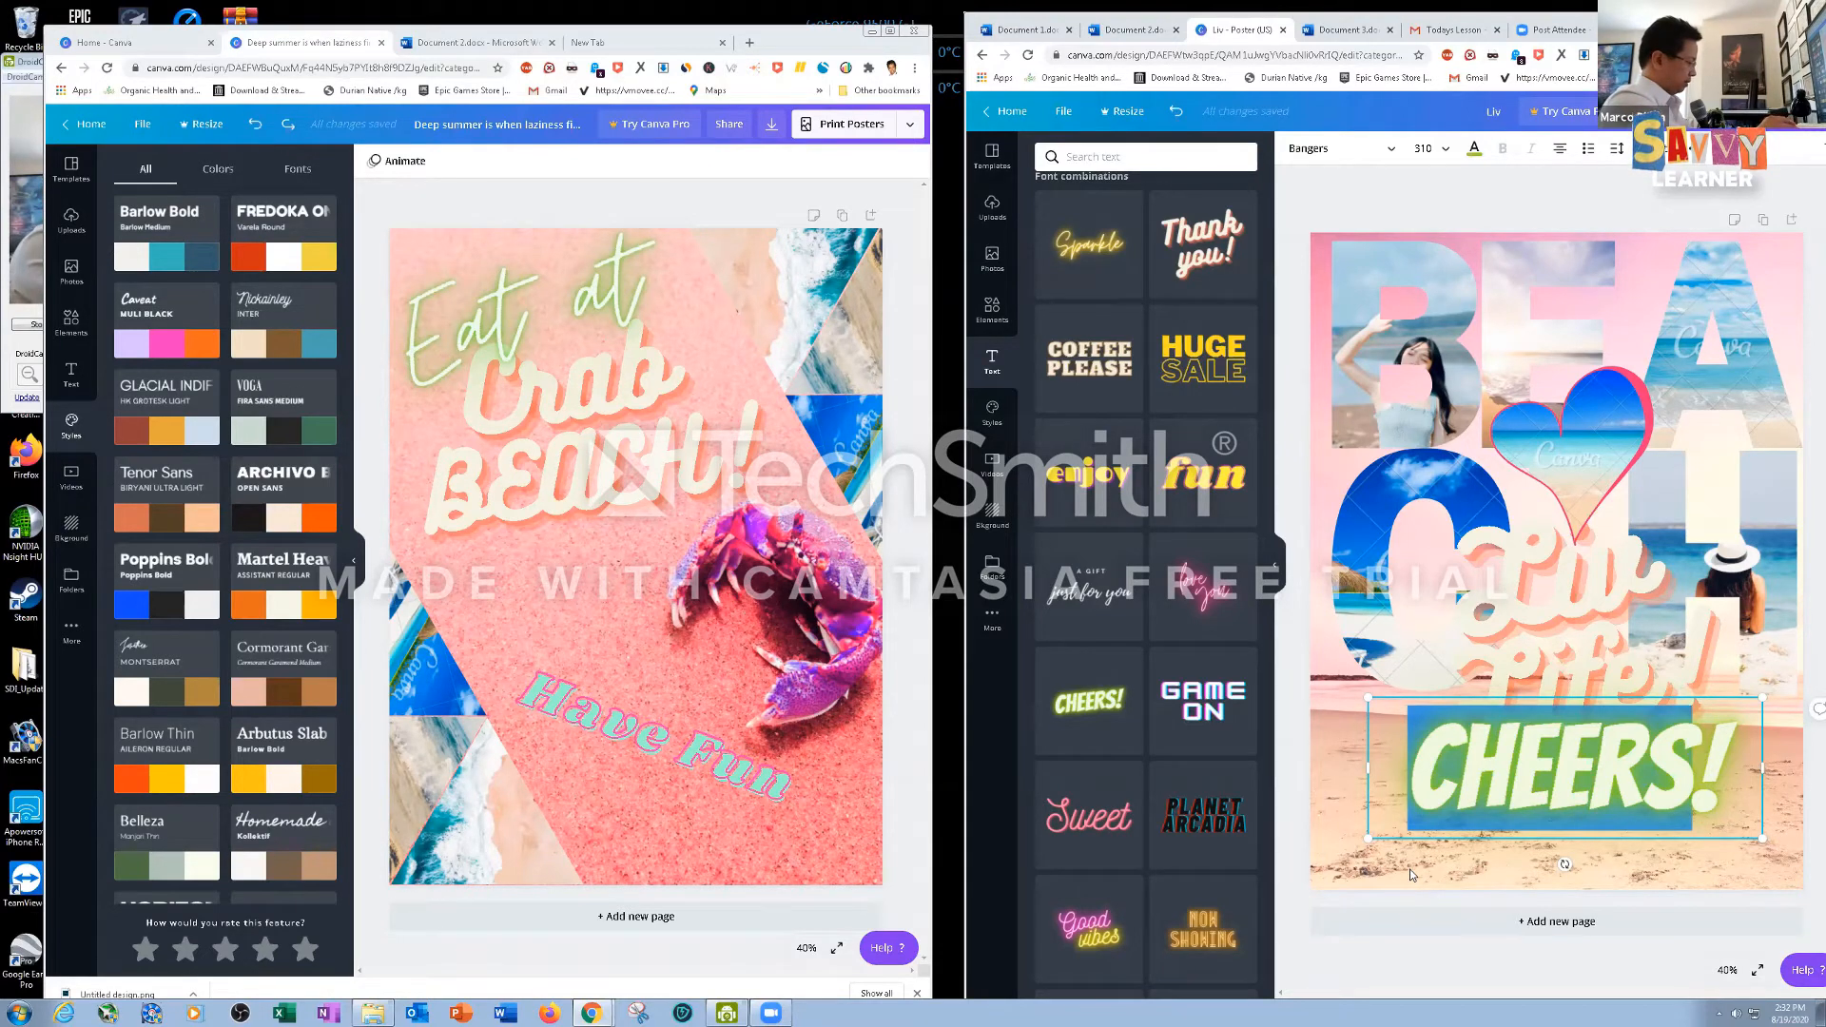
{"action": "type", "text": "NOW!"}
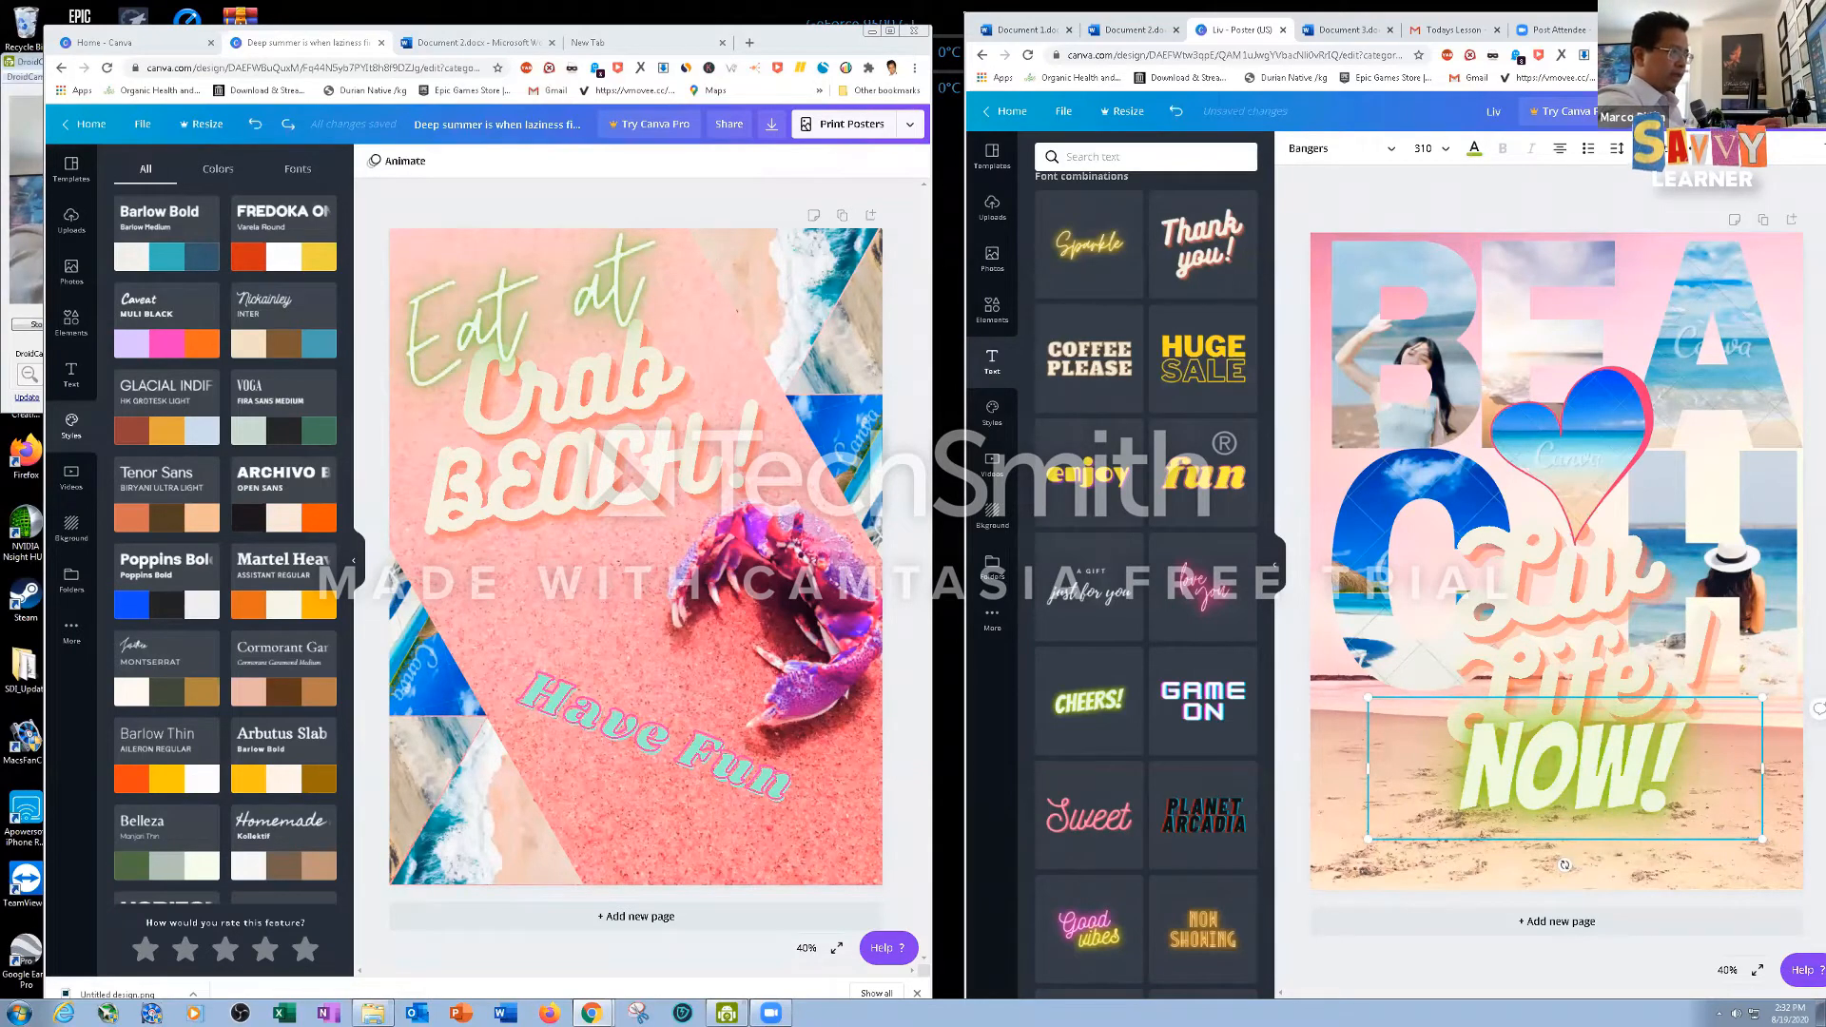
Tilt the "NOW!" text slightly upward to the right and shrink it to font size 268
{"action": "mouse_move", "coordinate": [1564, 864]}
{"action": "left_mouse_down"}
{"action": "mouse_move", "coordinate": [1623, 869]}
{"action": "mouse_move", "coordinate": [1576, 865]}
{"action": "left_mouse_up"}
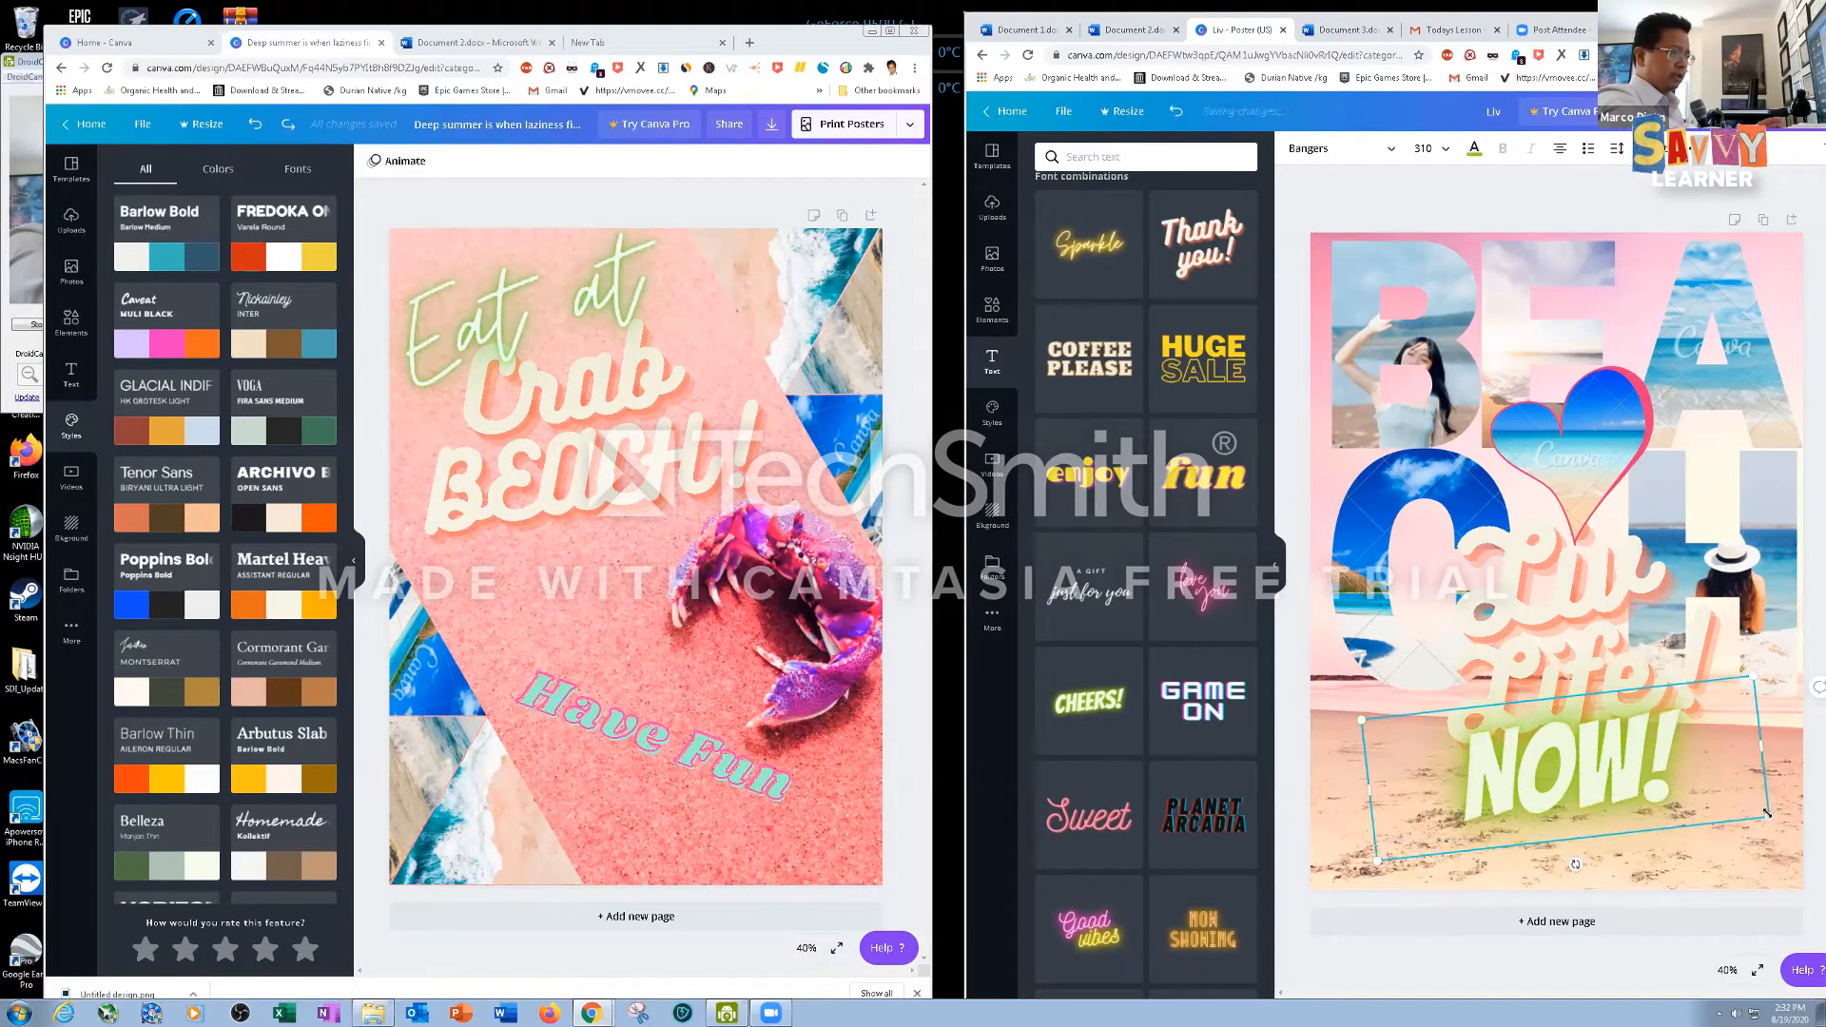
{"action": "left_click_drag", "start_coordinate": [1719, 788], "coordinate": [1664, 776]}
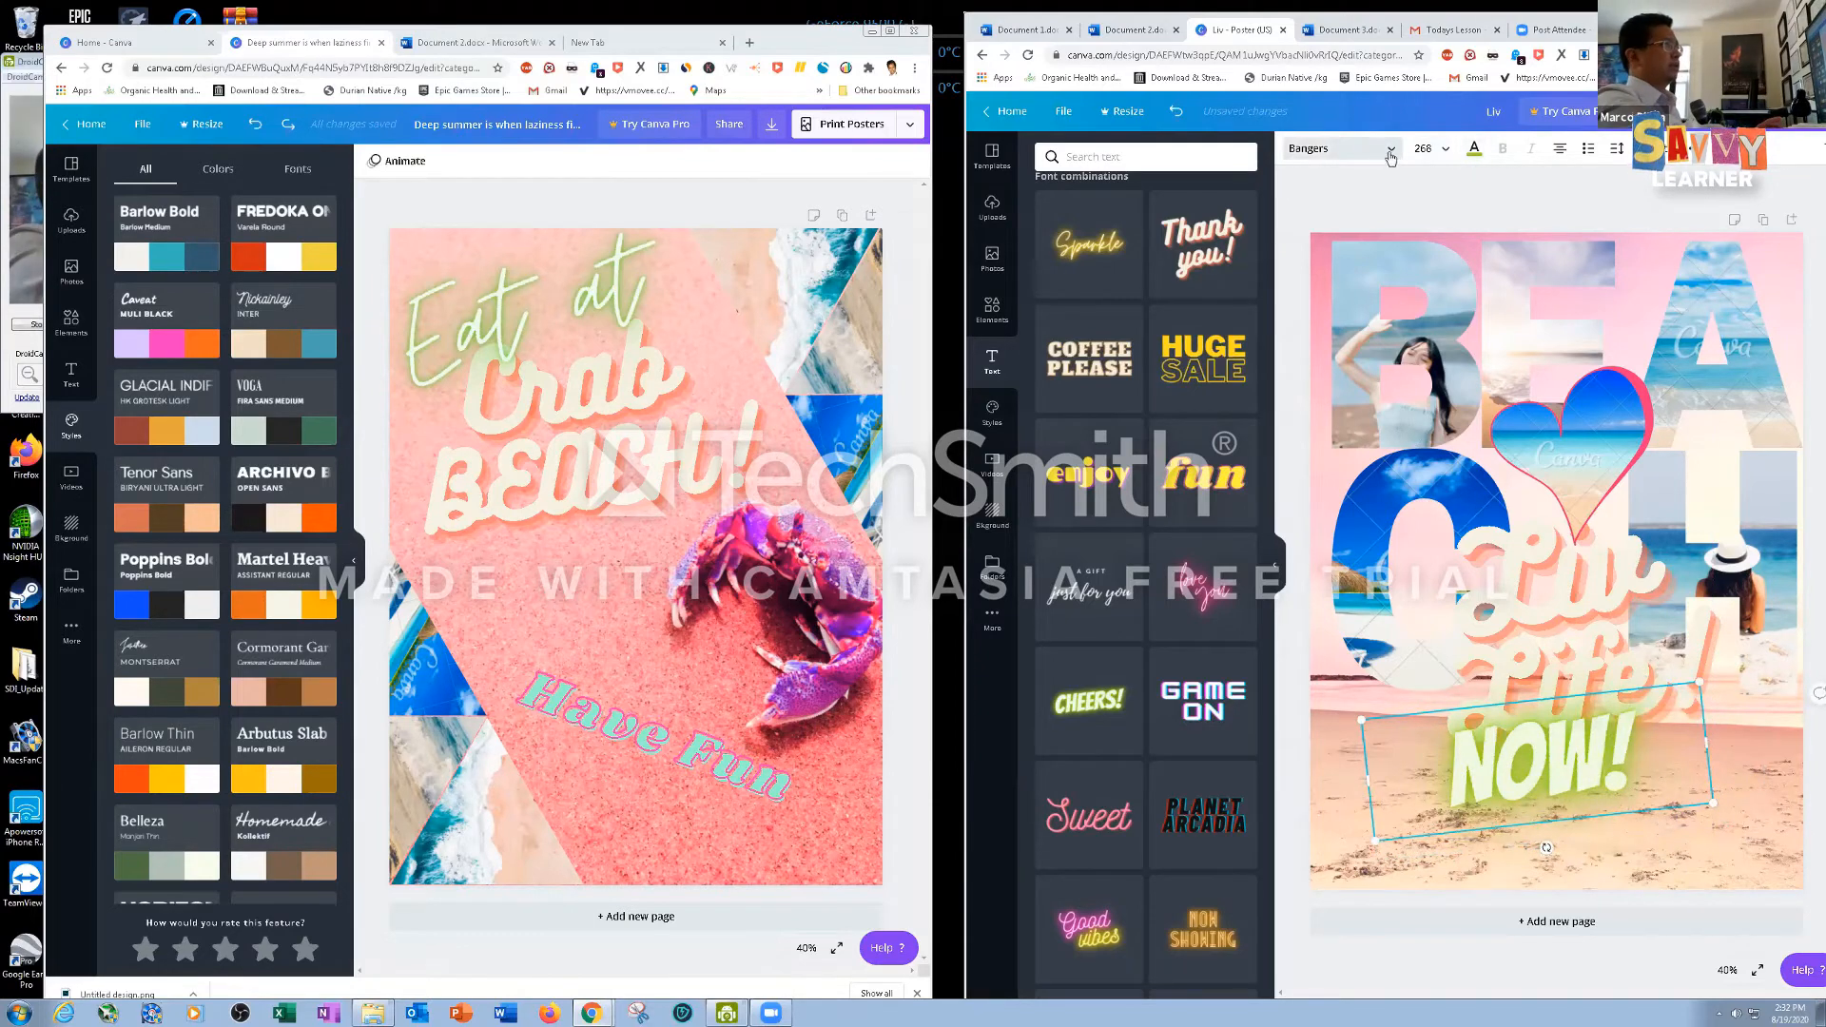
Set the "NOW!" text's font to Nickainley after trying Bukhari Script, Josefin Sans Regular and RoxboroughCF
{"action": "left_click", "coordinate": [1341, 149]}
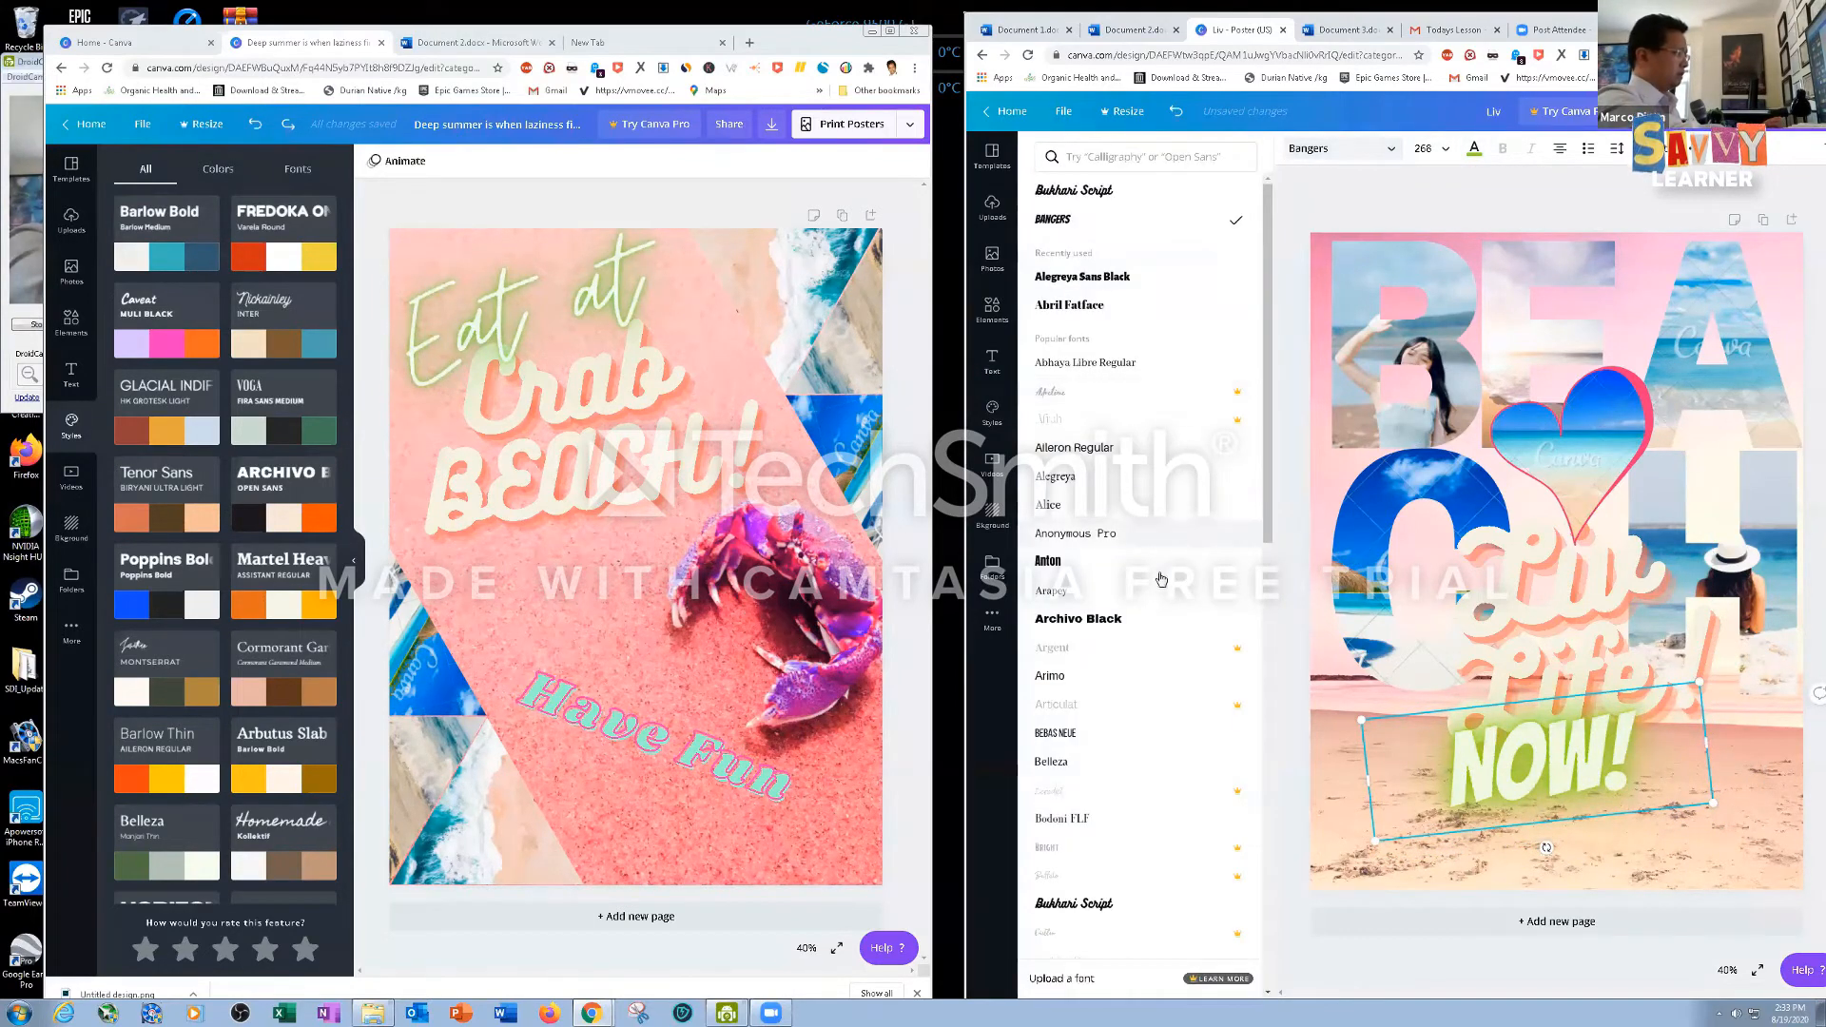
{"action": "left_click", "coordinate": [1084, 908]}
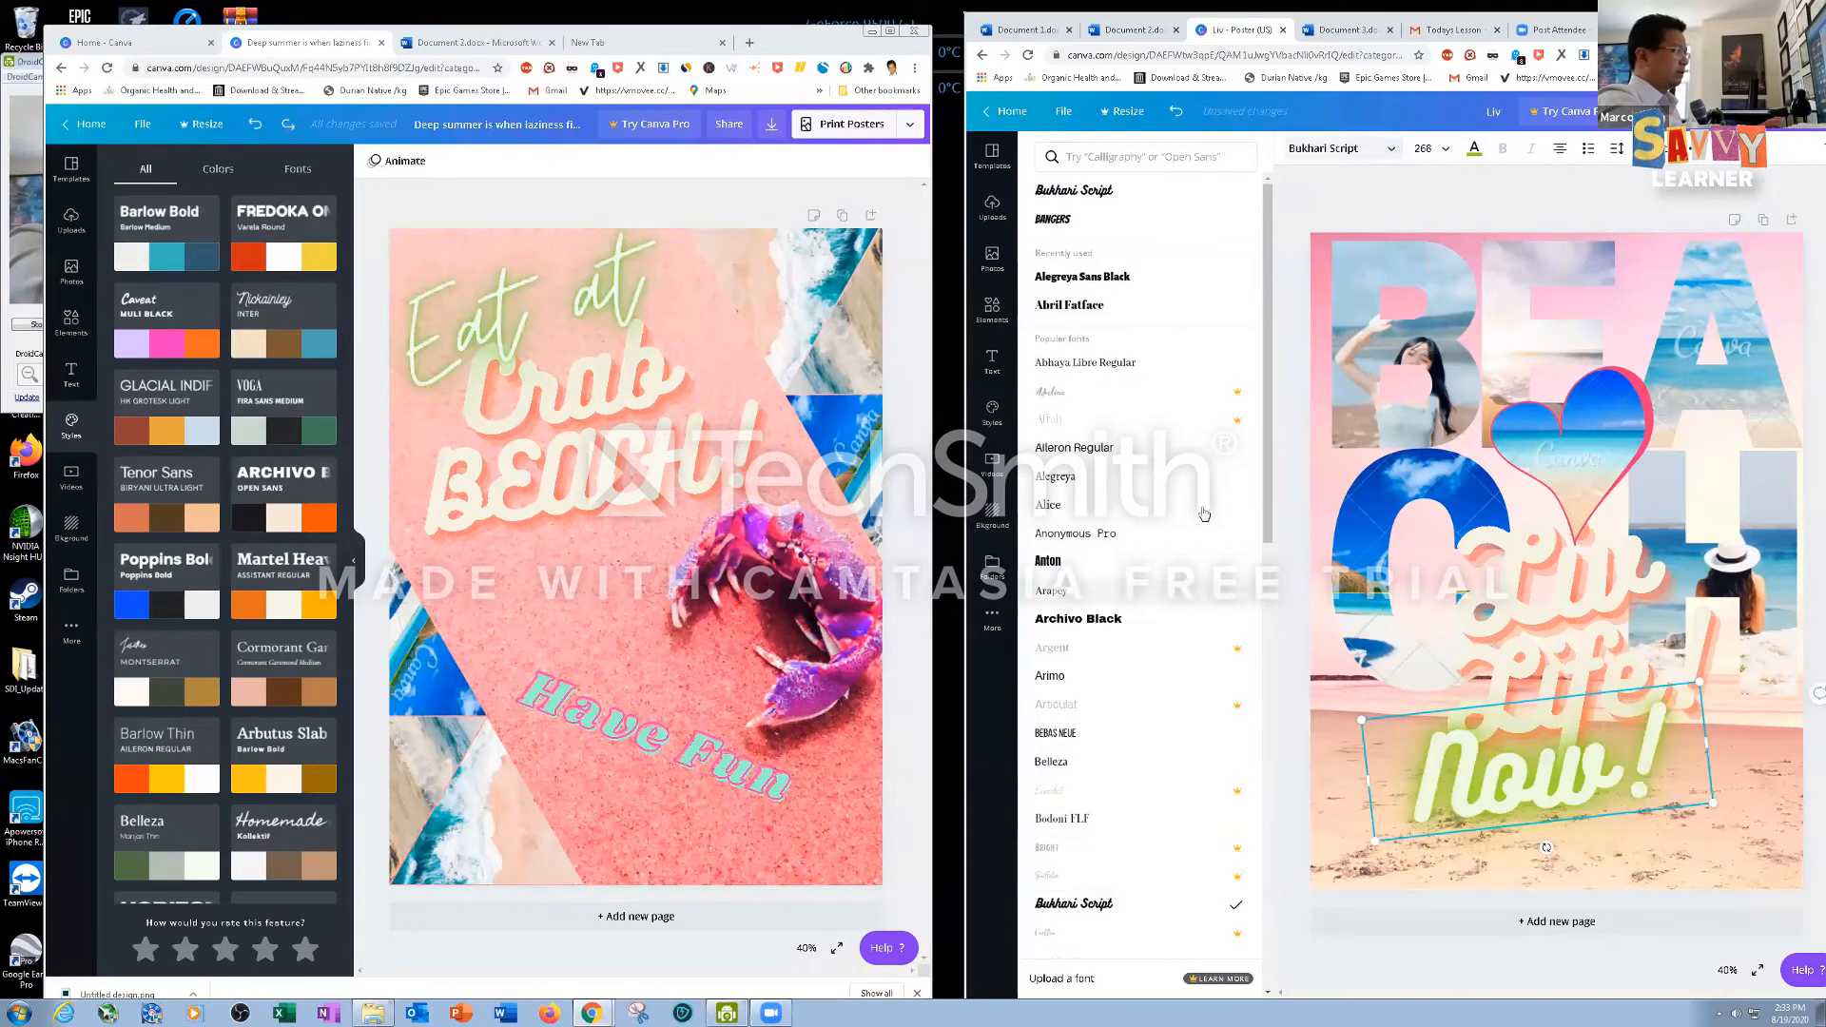
{"action": "scroll", "coordinate": [1267, 481], "scroll_direction": "down", "scroll_amount": 10}
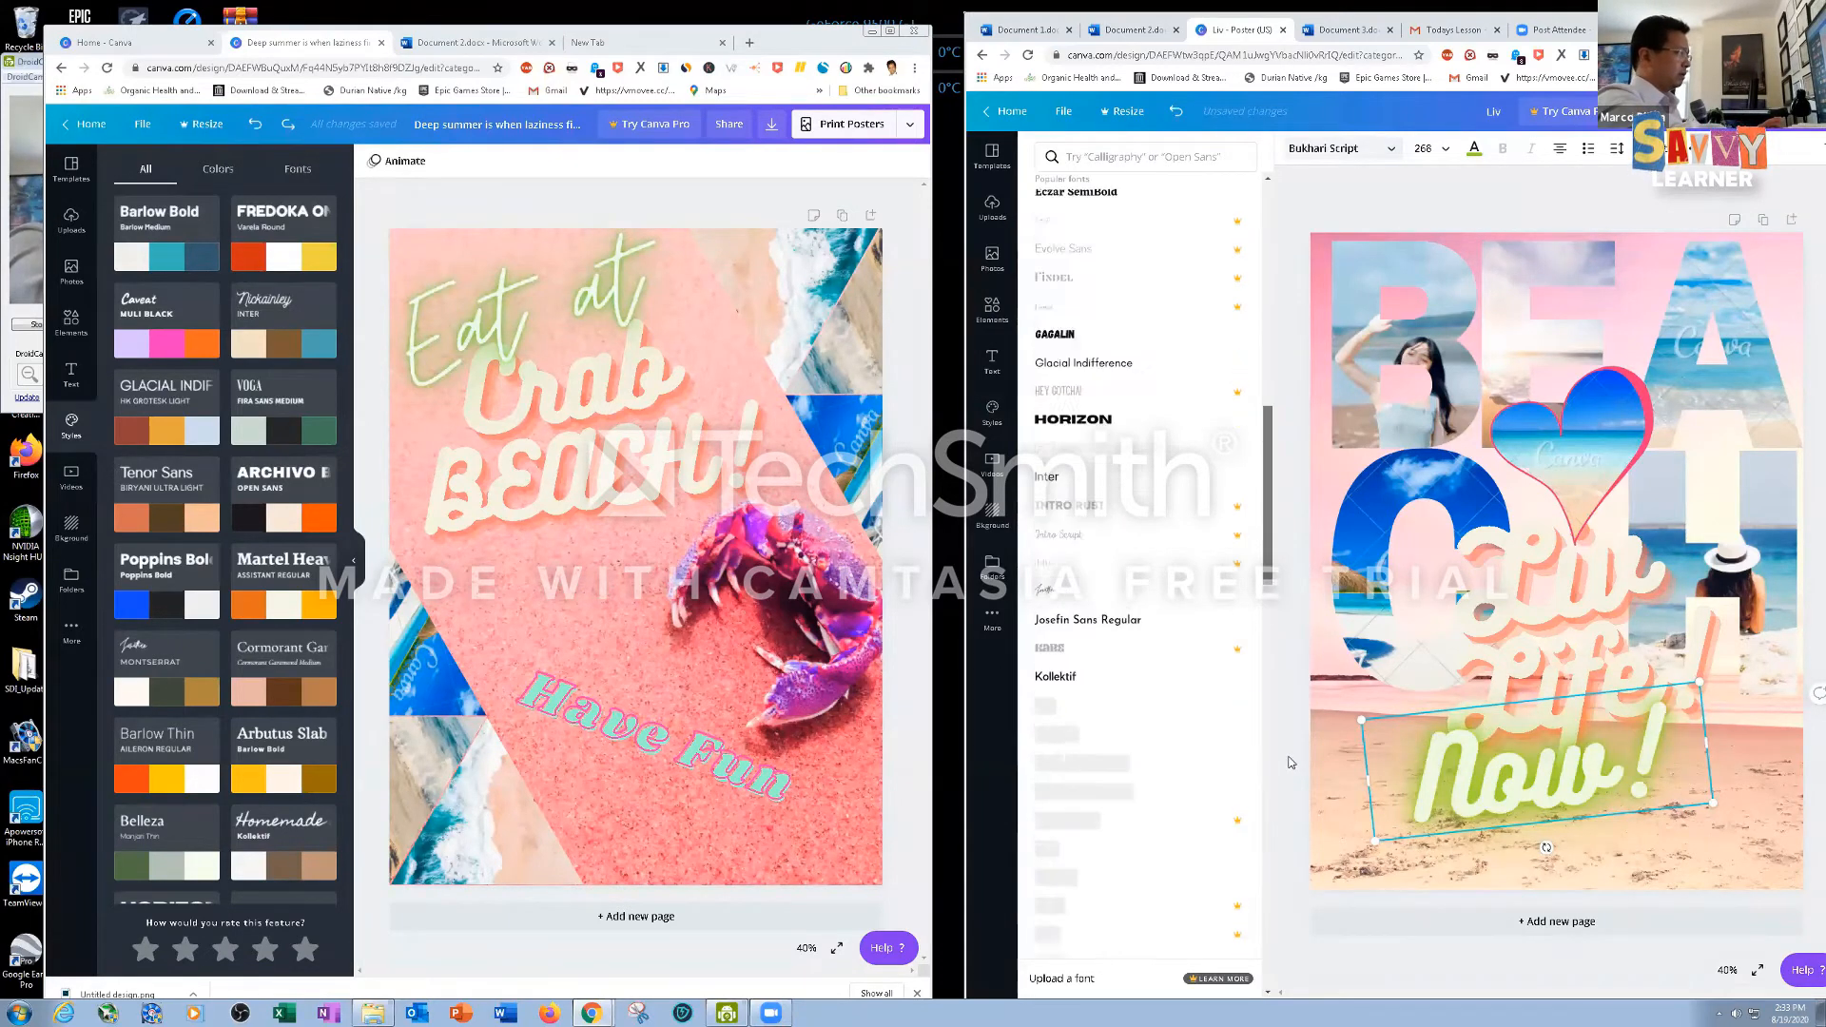
{"action": "scroll", "coordinate": [1188, 741], "scroll_direction": "down", "scroll_amount": 1}
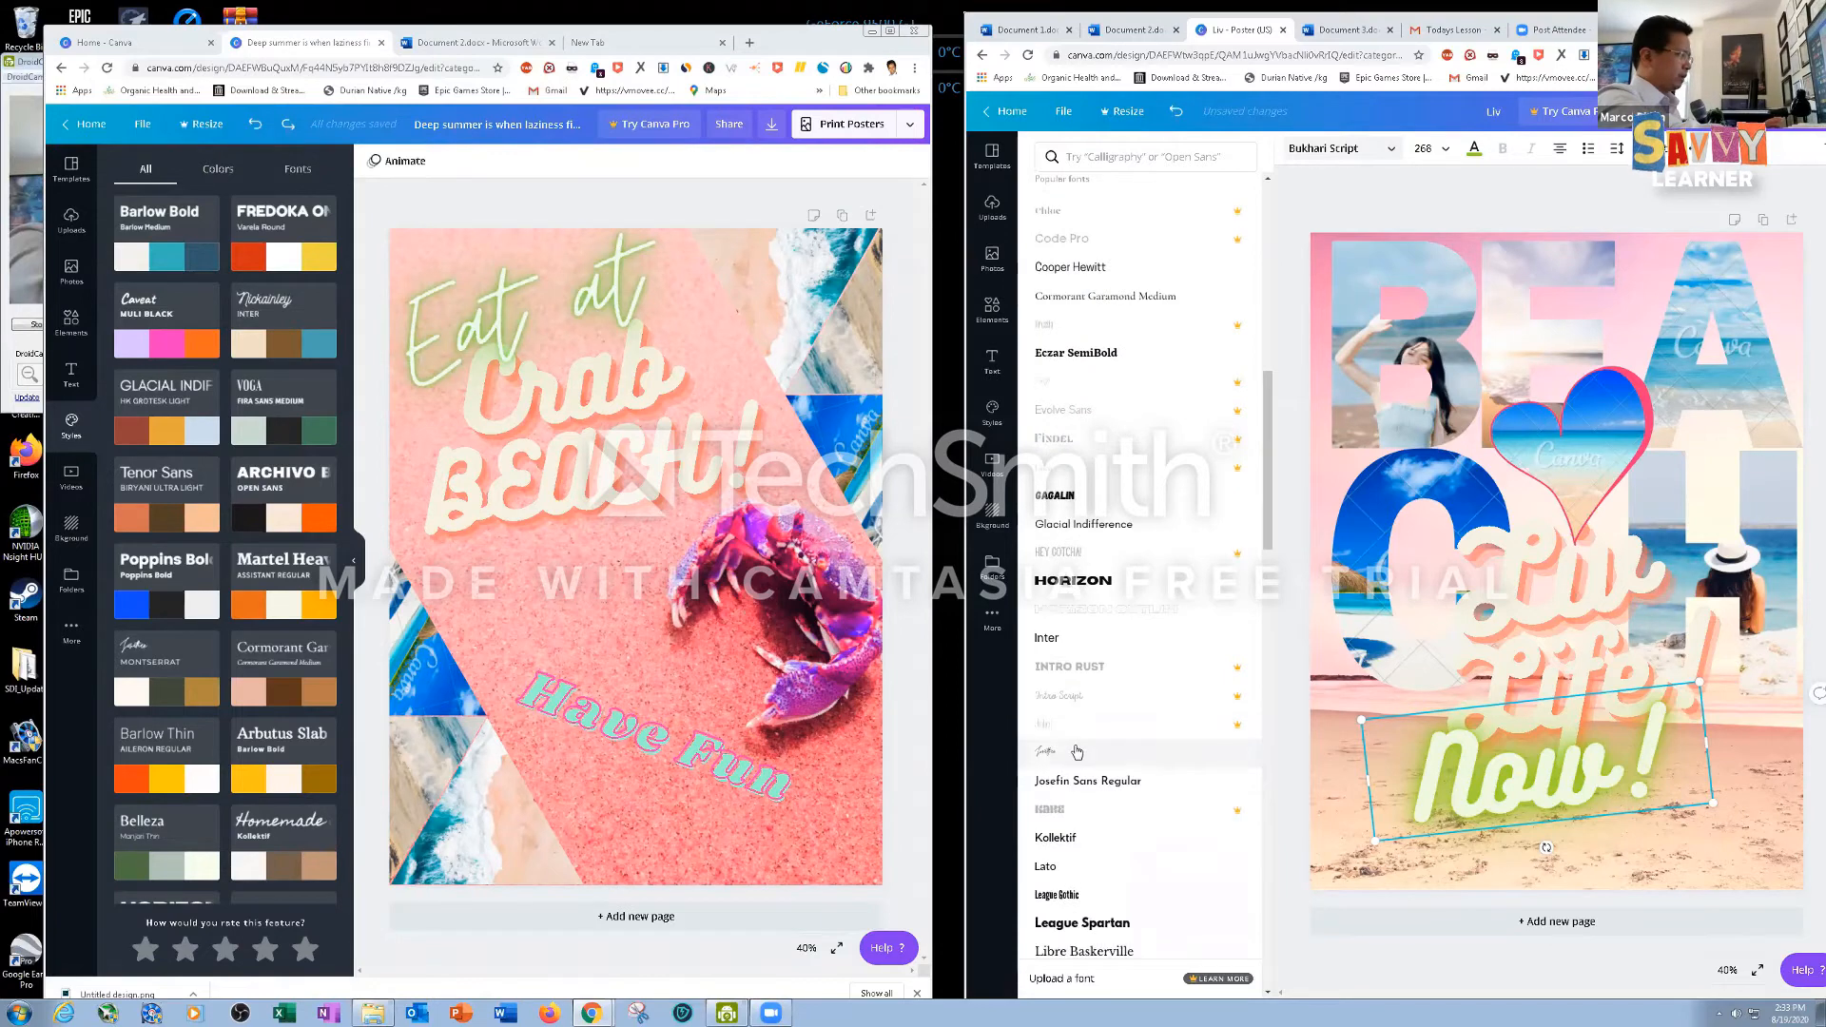
{"action": "left_click", "coordinate": [1156, 754]}
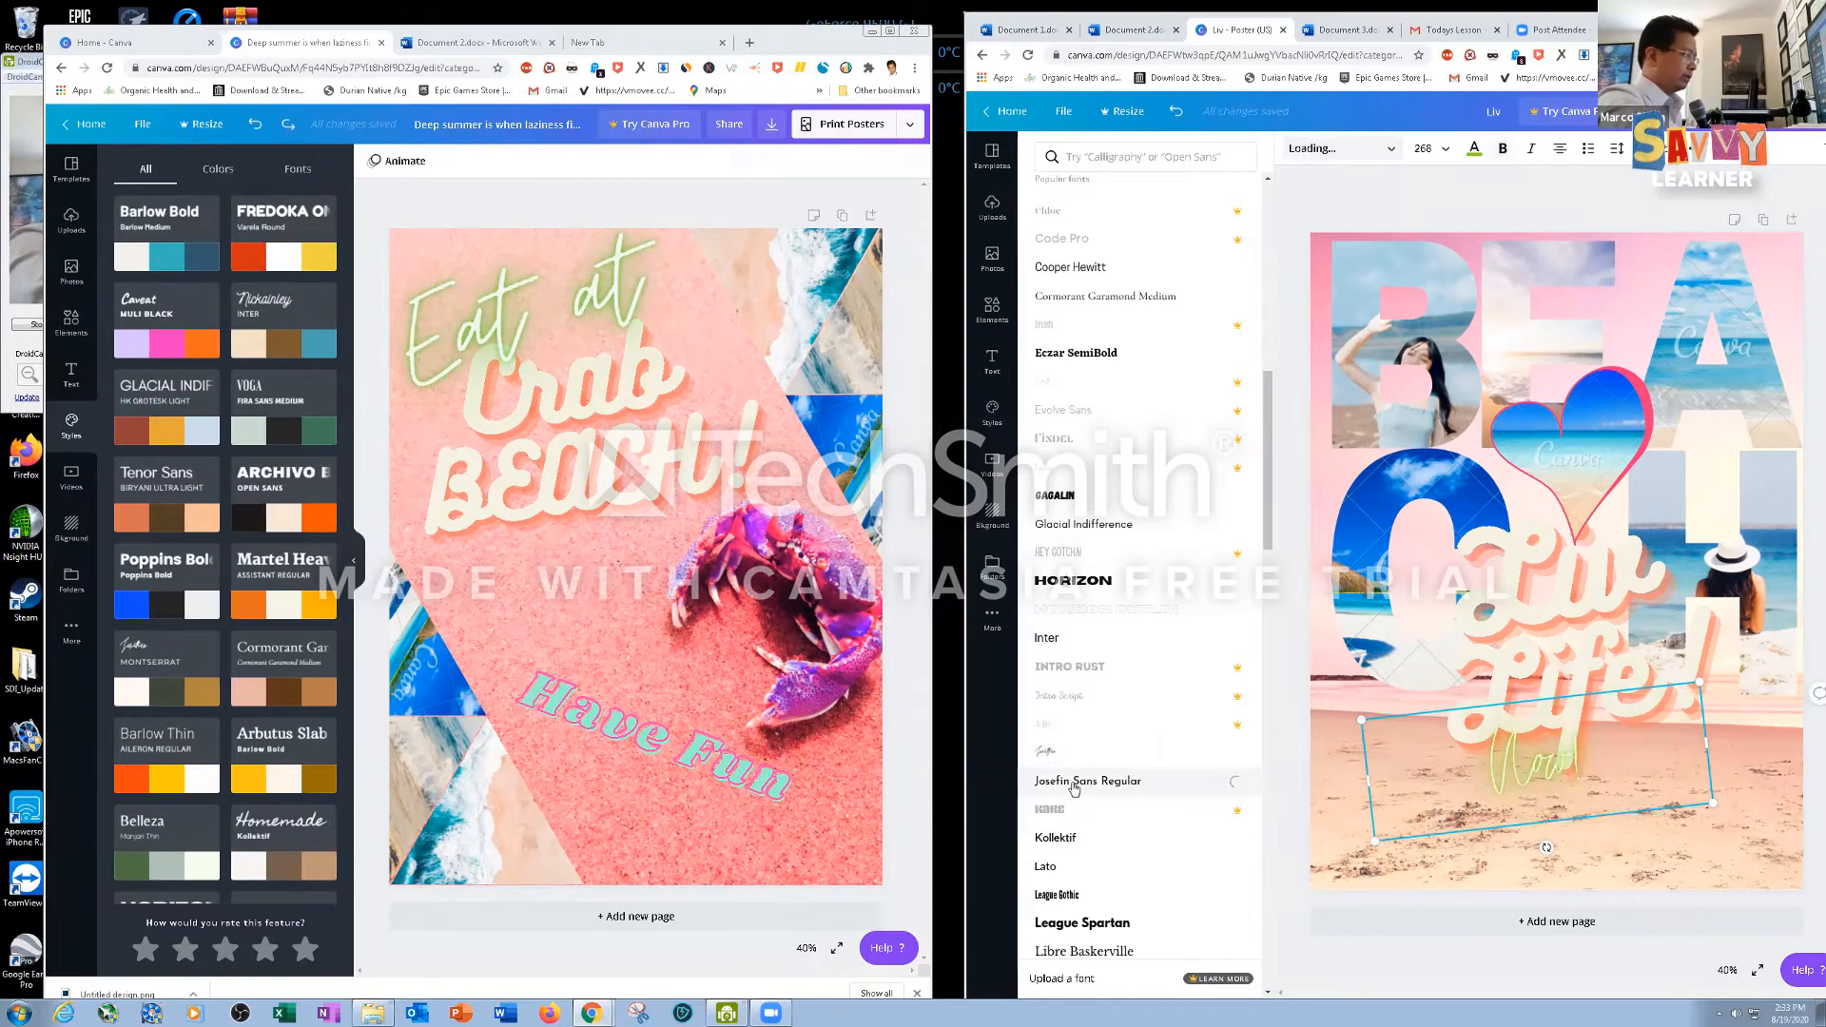
{"action": "left_click_drag", "start_coordinate": [1268, 538], "coordinate": [1270, 786]}
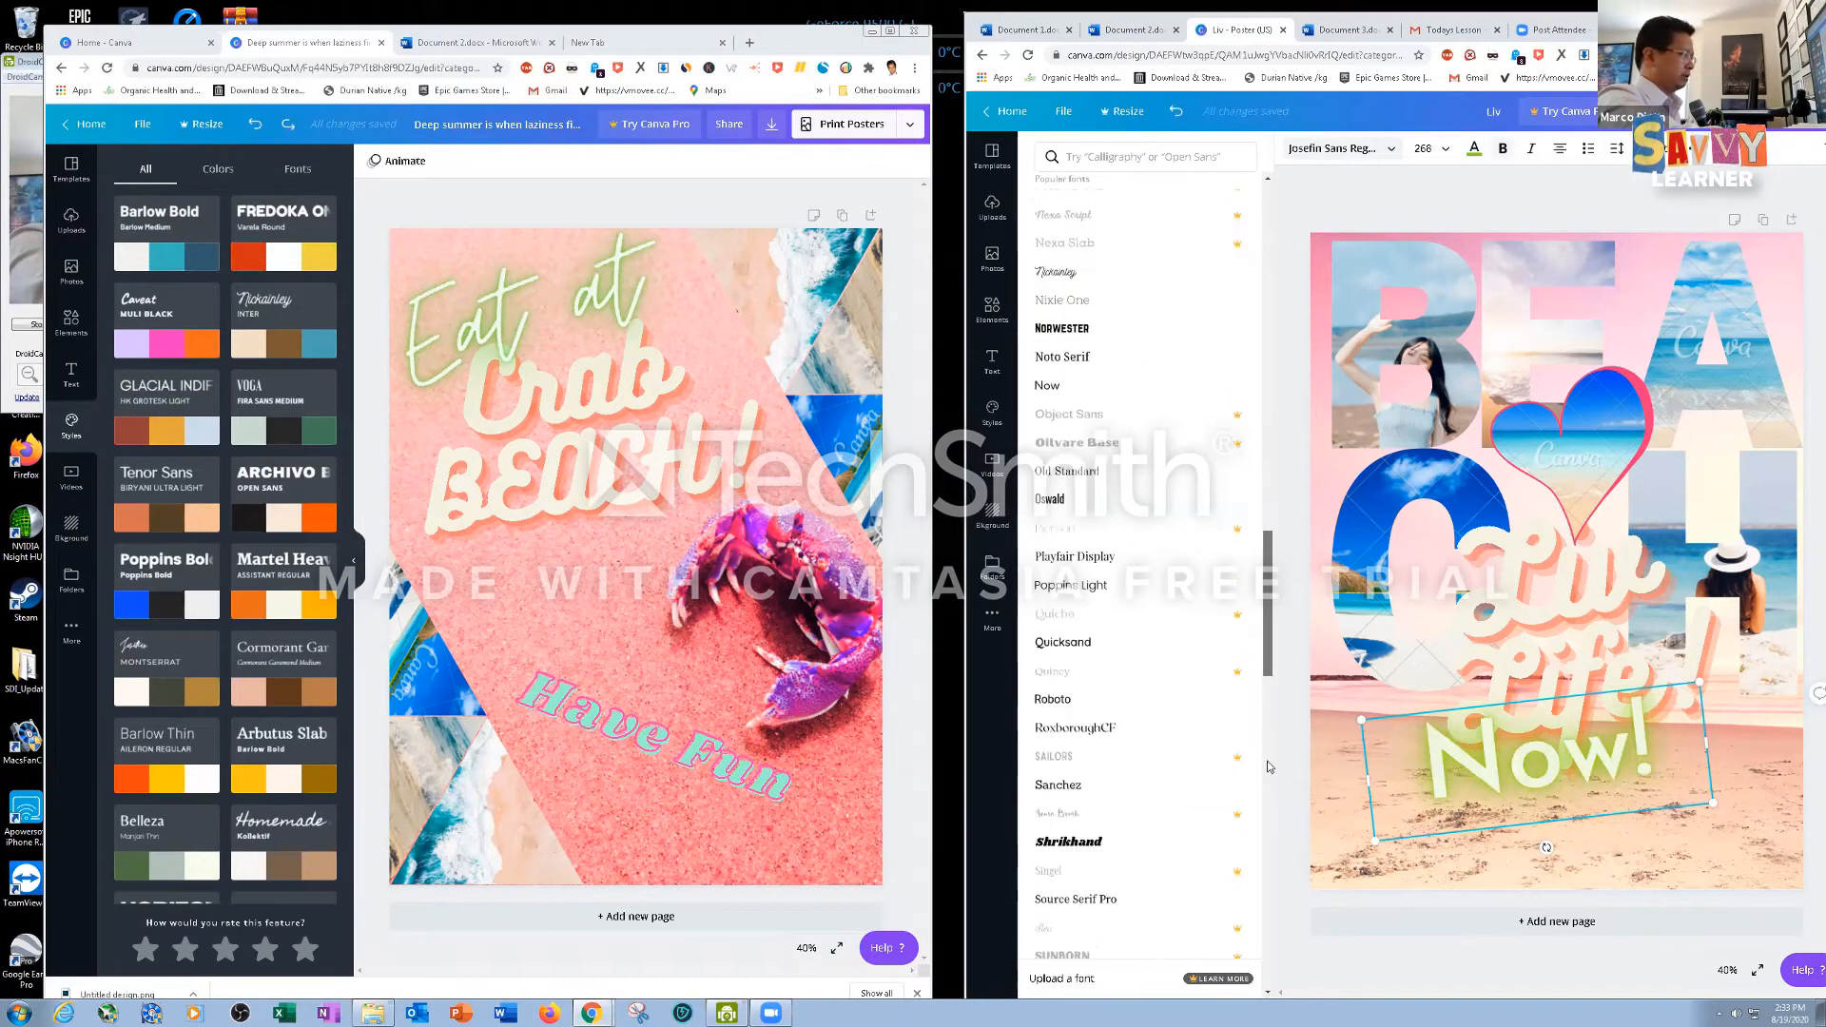
{"action": "left_click", "coordinate": [1084, 730]}
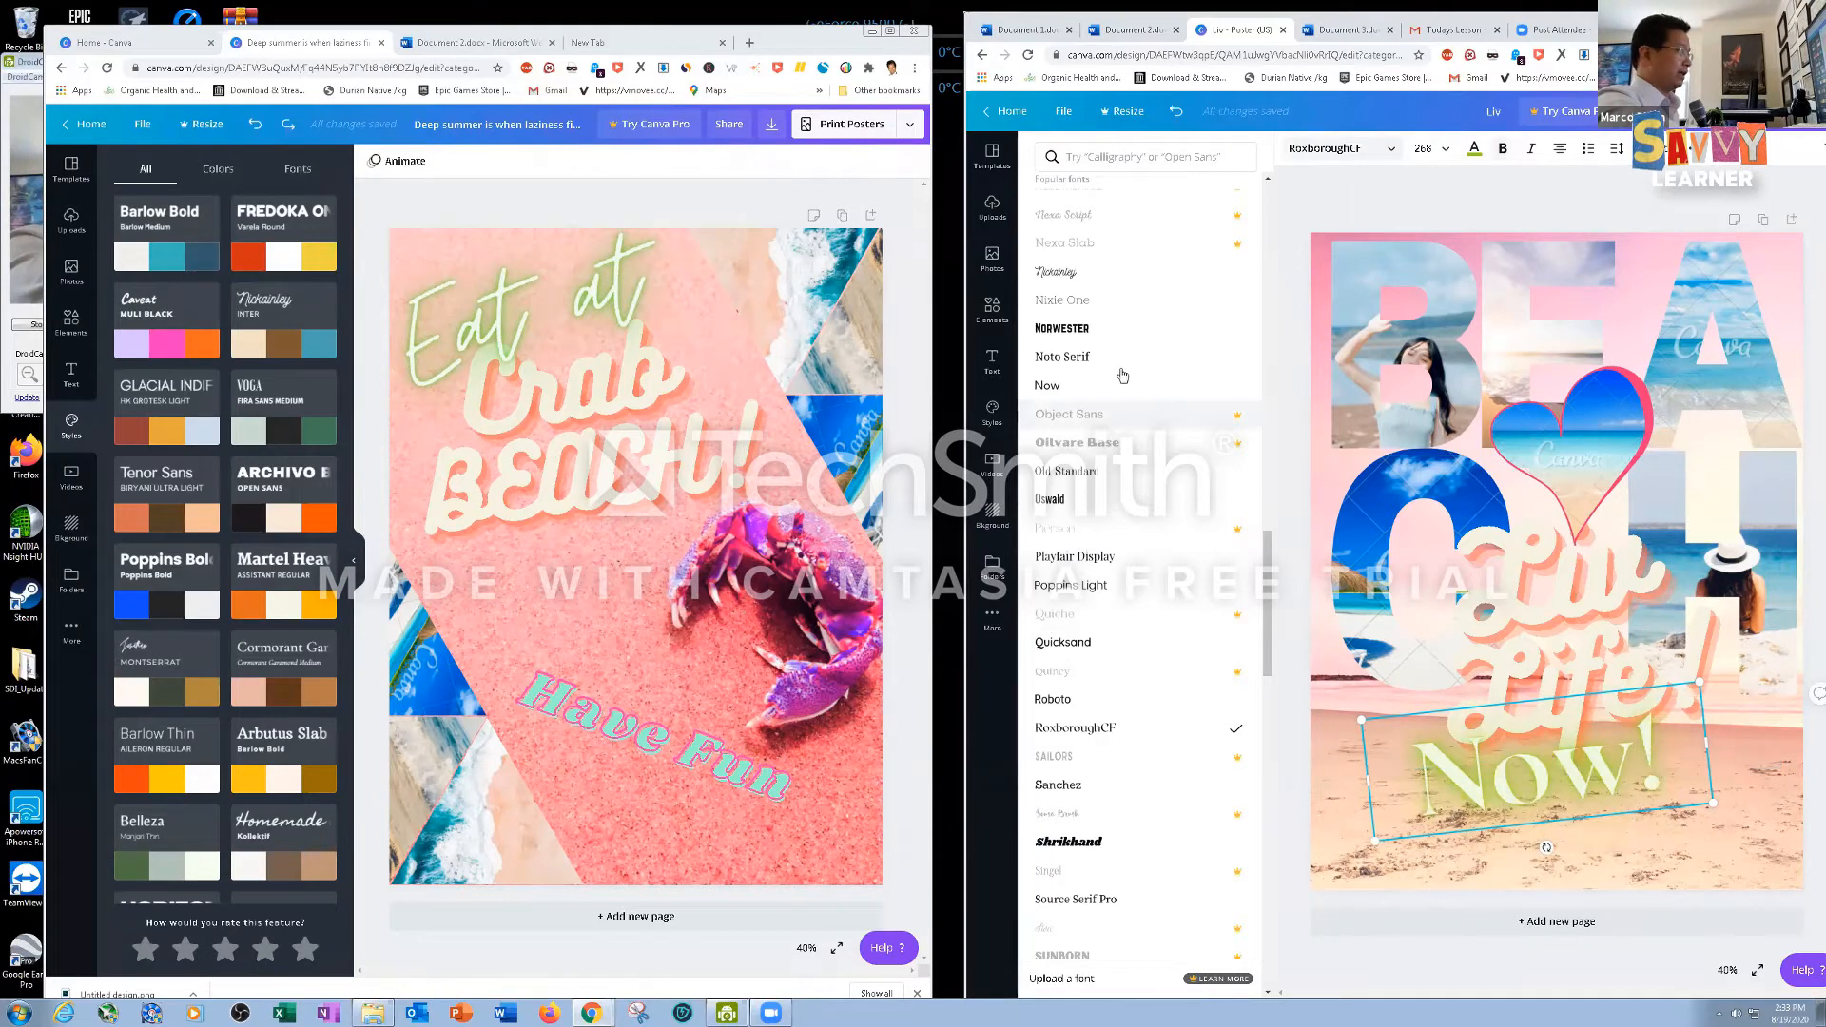
{"action": "left_click", "coordinate": [1061, 274]}
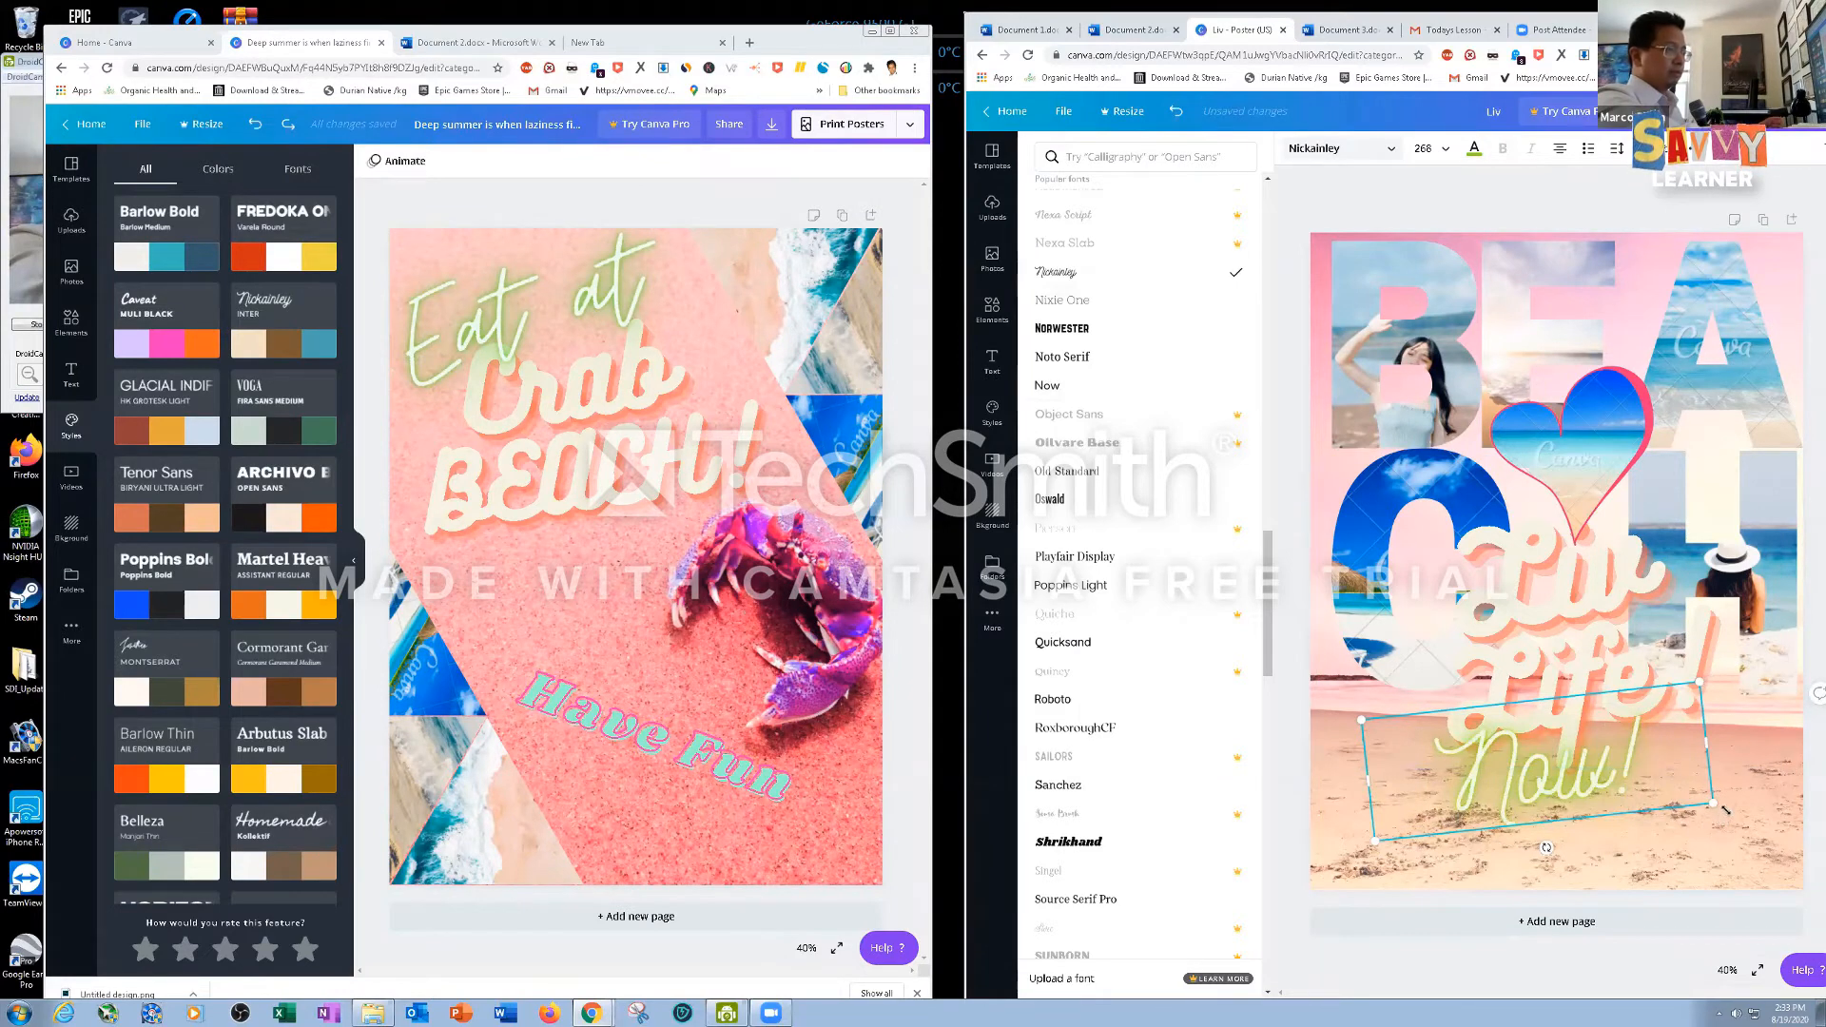
Rotate the "Now!" text to a steeper upward tilt and move it over the C, beside the heart
{"action": "mouse_move", "coordinate": [1546, 847]}
{"action": "left_mouse_down"}
{"action": "mouse_move", "coordinate": [1534, 861]}
{"action": "mouse_move", "coordinate": [1579, 835]}
{"action": "left_mouse_up"}
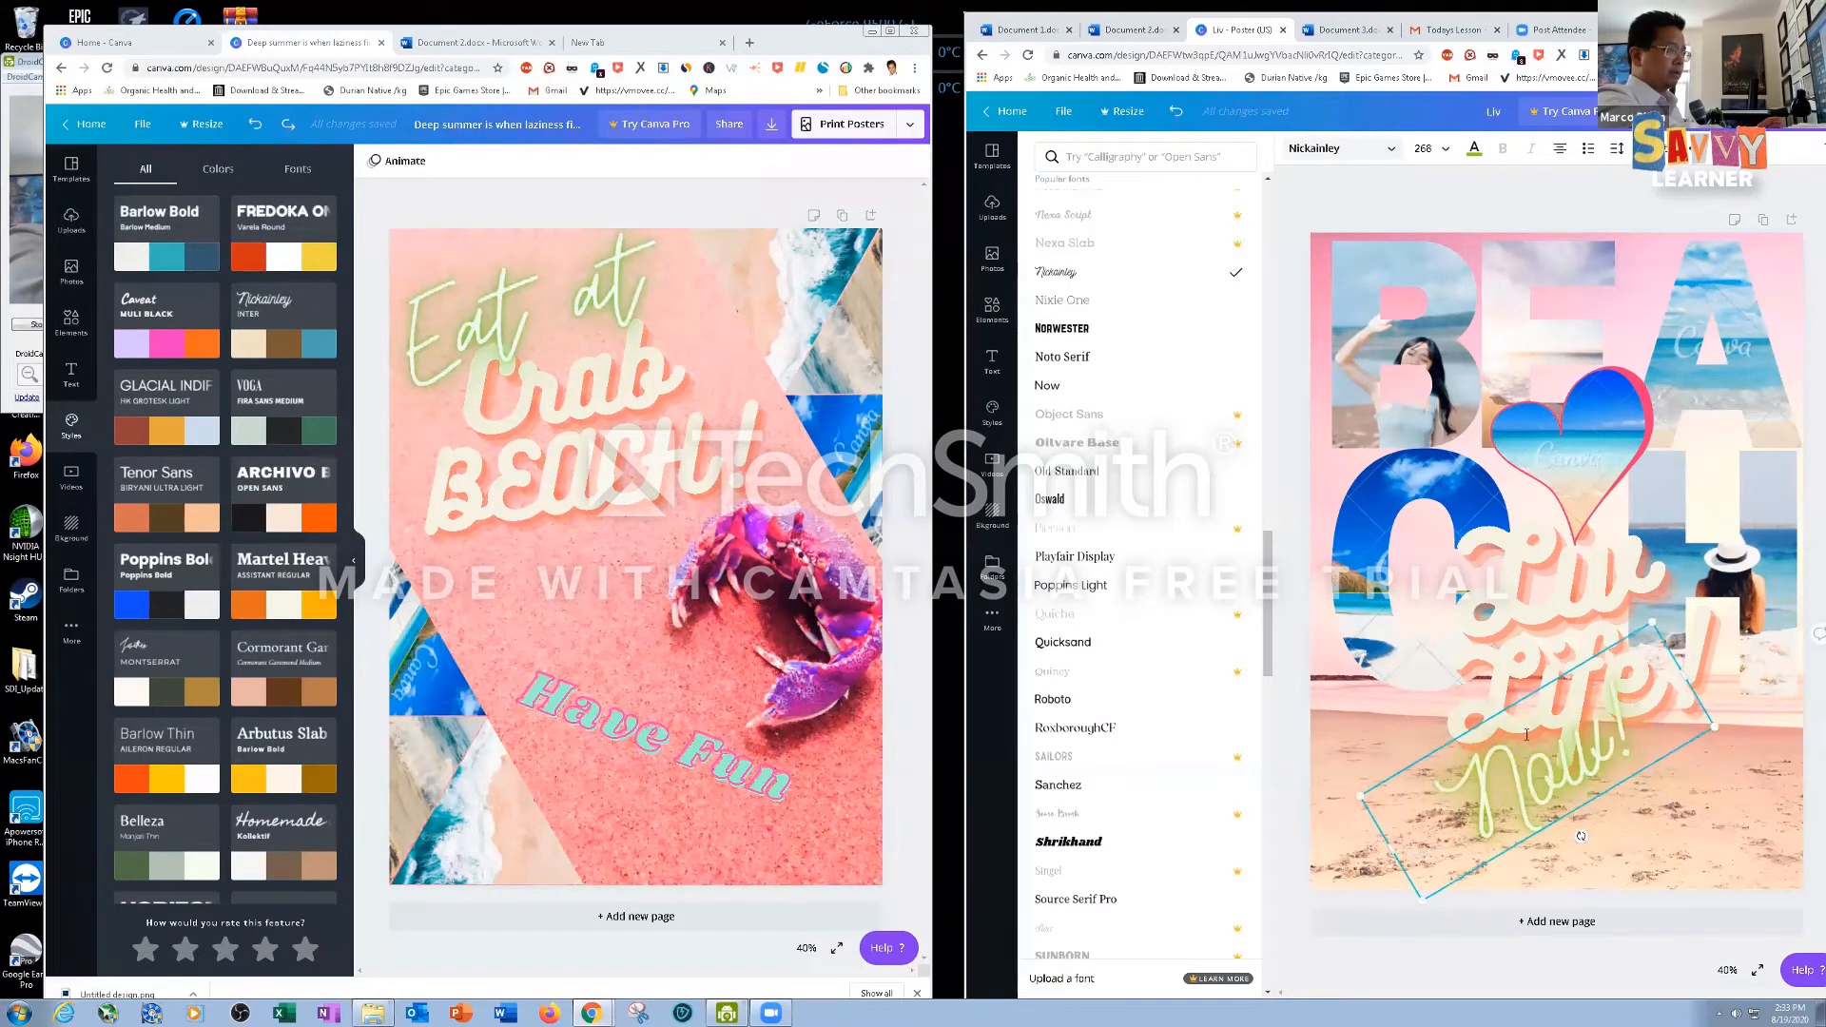
{"action": "left_click_drag", "start_coordinate": [1480, 695], "coordinate": [1417, 485]}
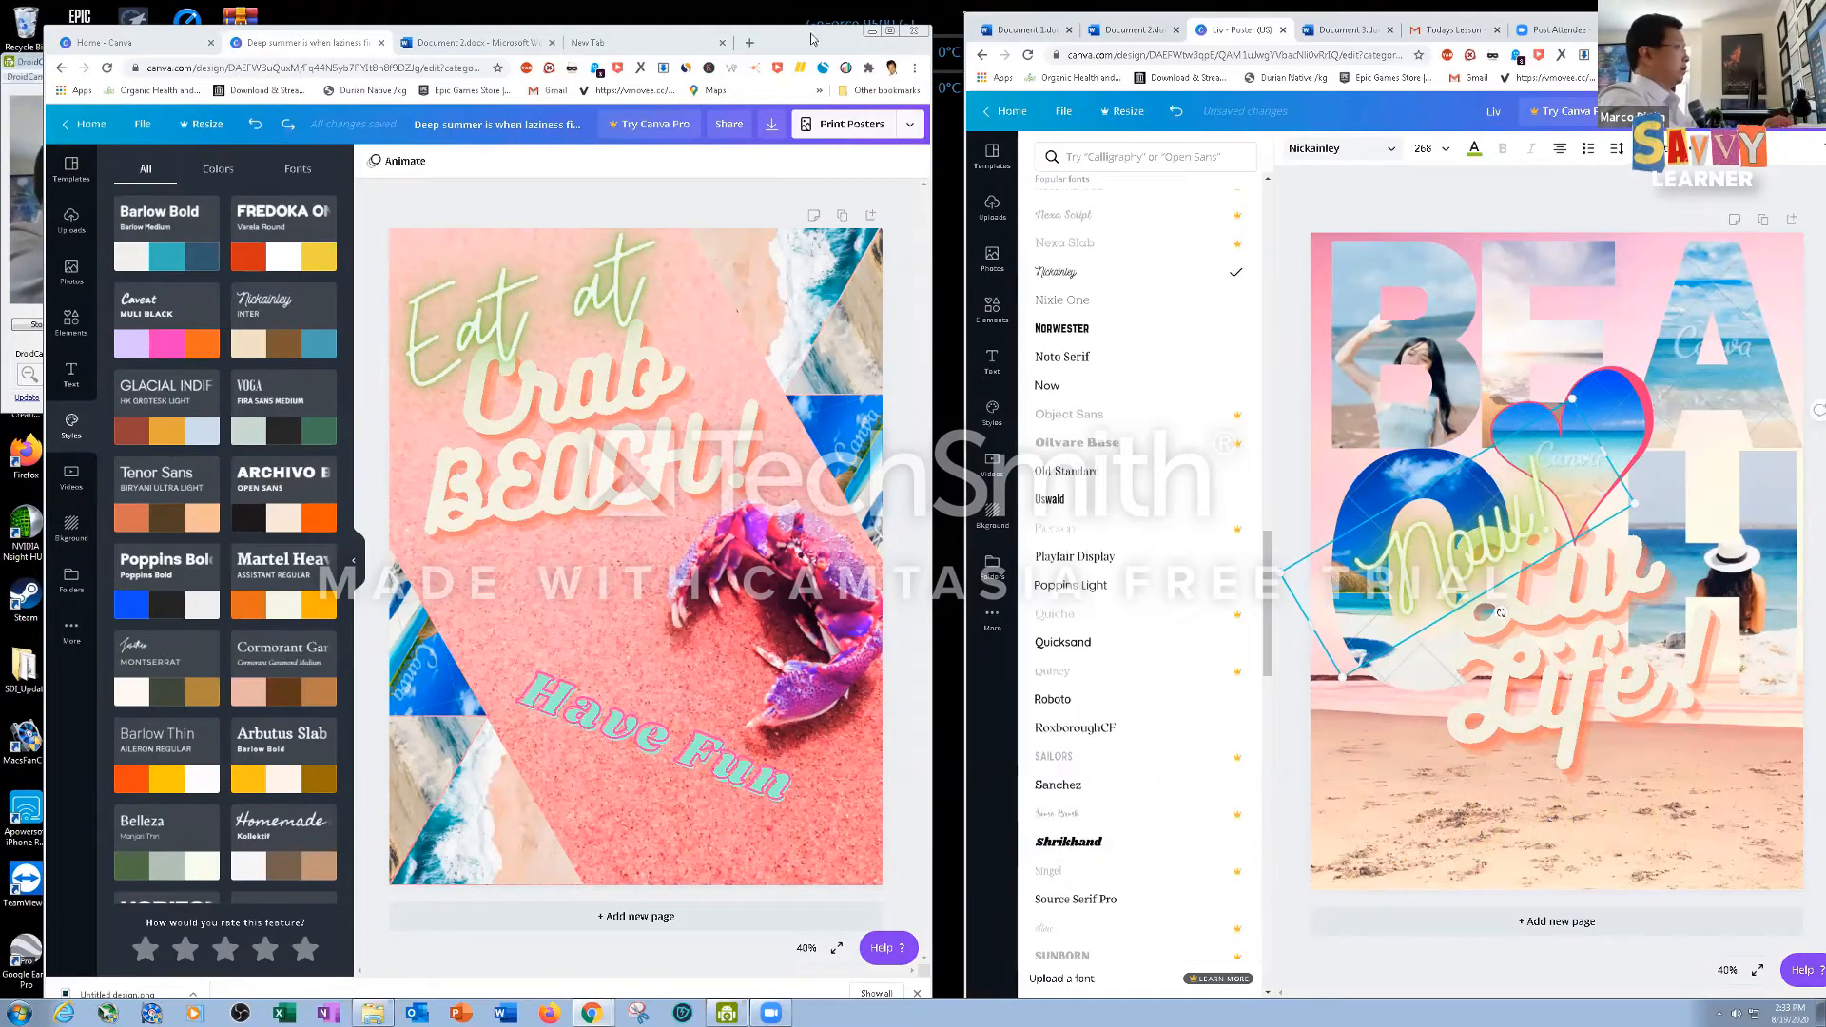
Search Google for "slogan generator" in a new browser tab and open Shopify's free slogan maker
{"action": "key", "text": "ctrl+t"}
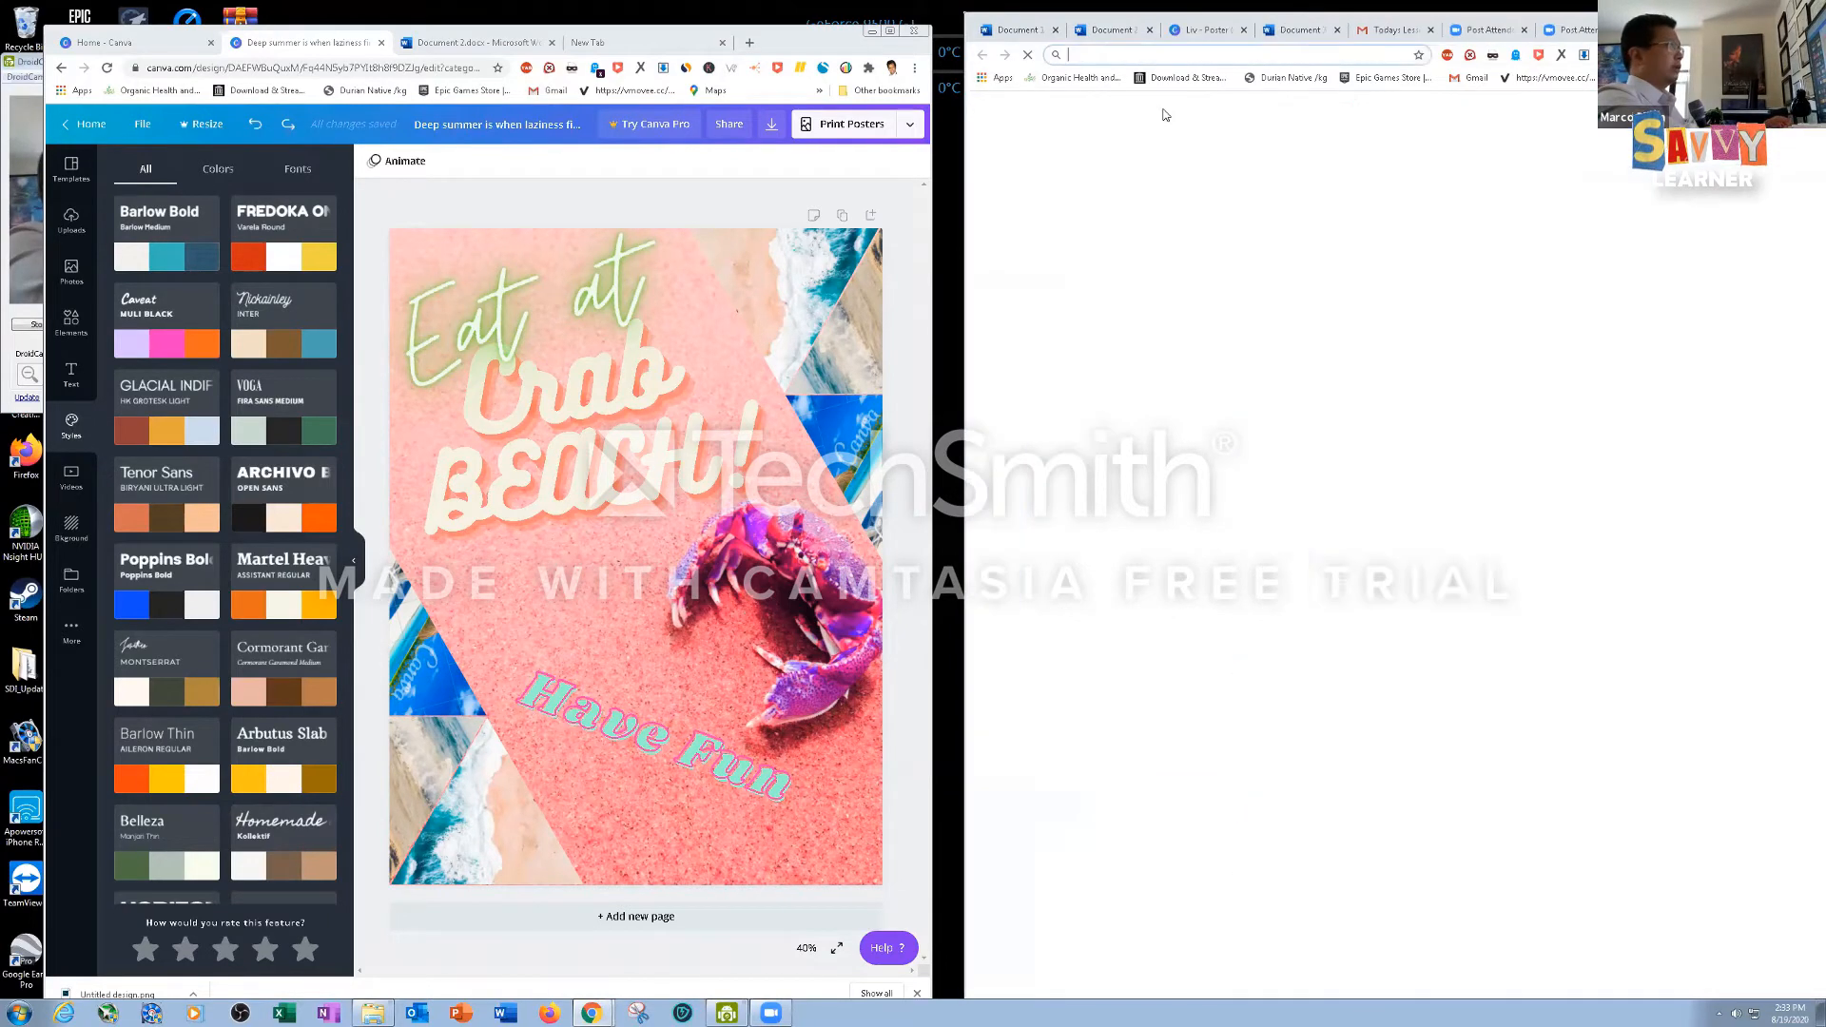
{"action": "left_click", "coordinate": [1298, 469]}
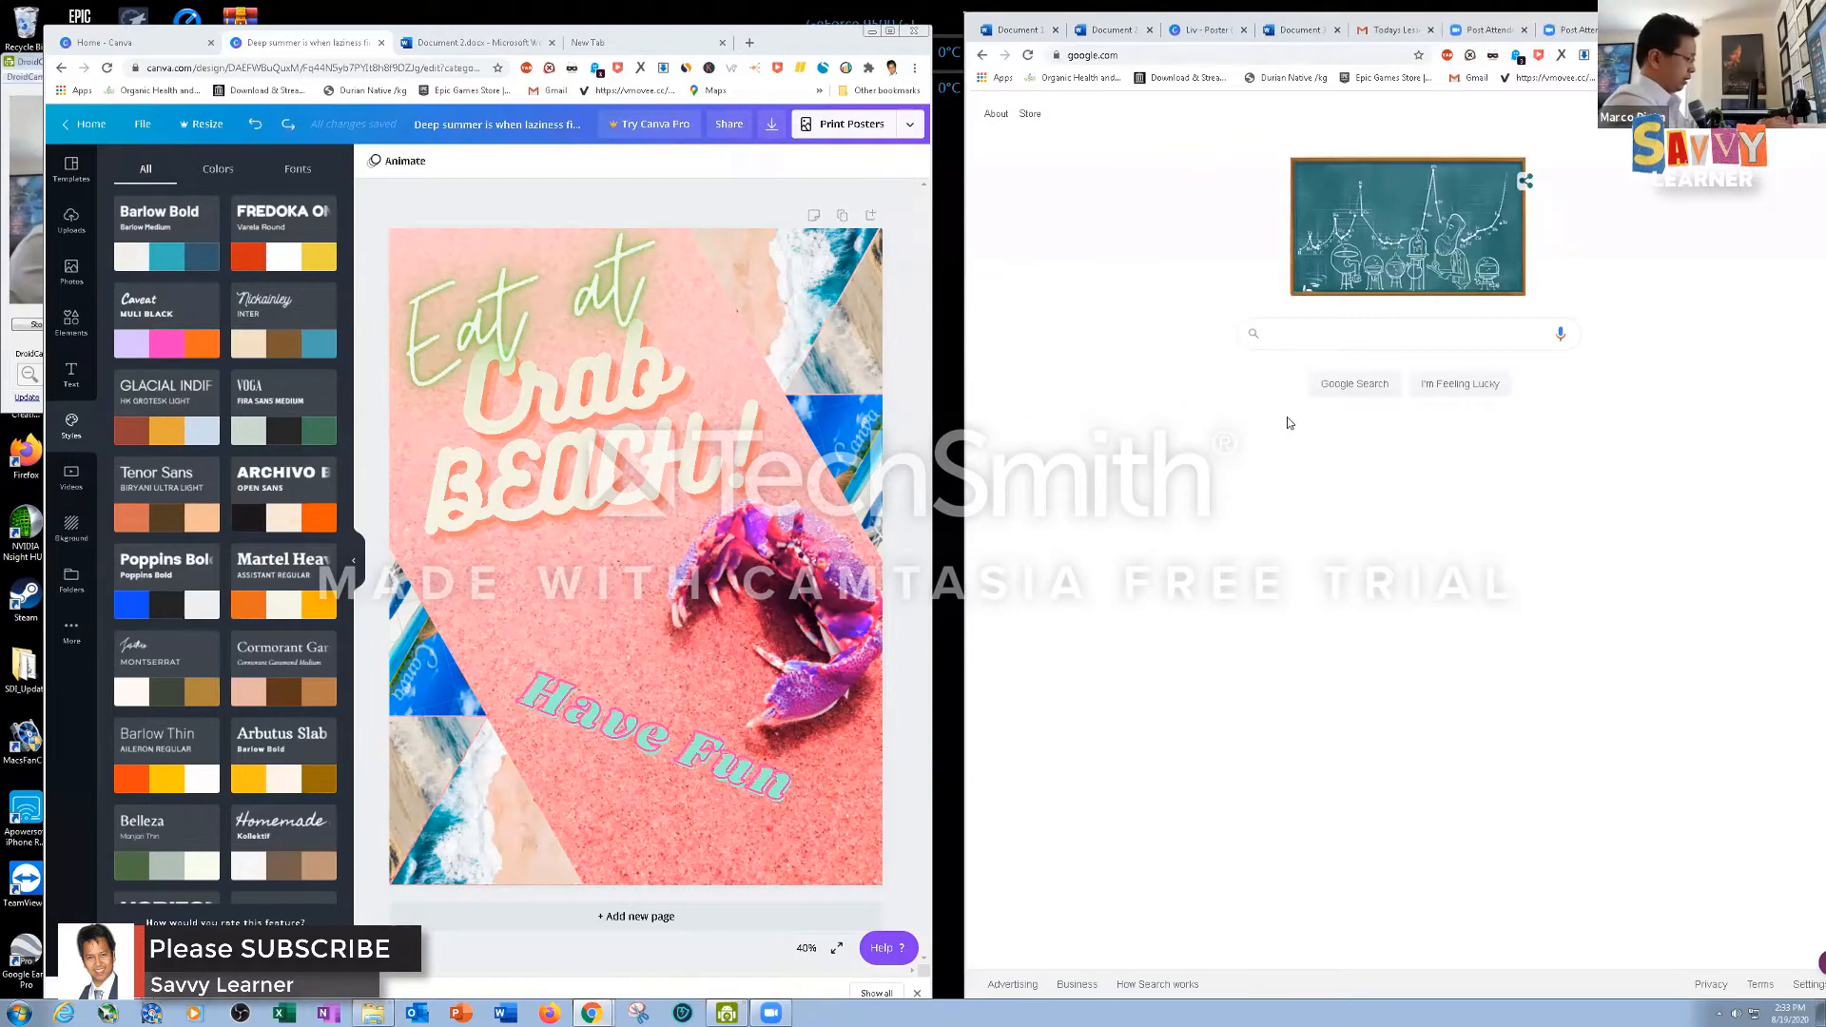
{"action": "type", "text": "slogan "}
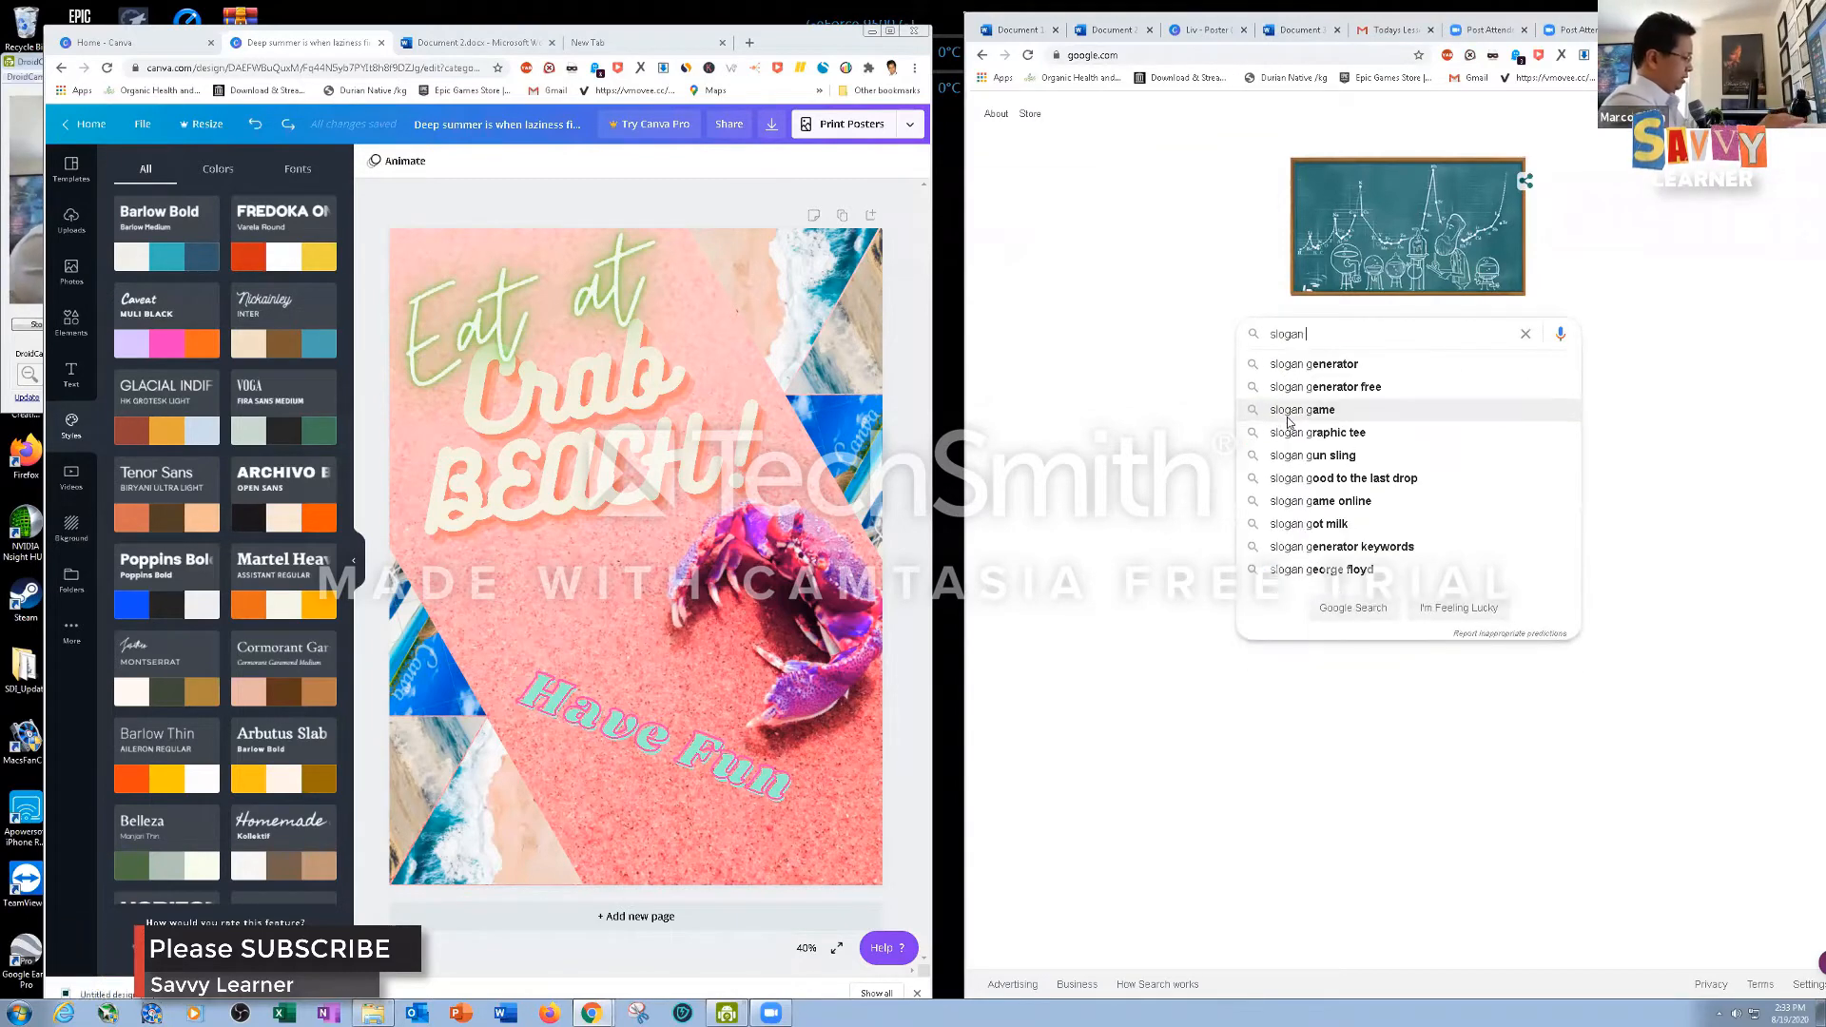
{"action": "type", "text": "generator"}
{"action": "key", "text": "Return"}
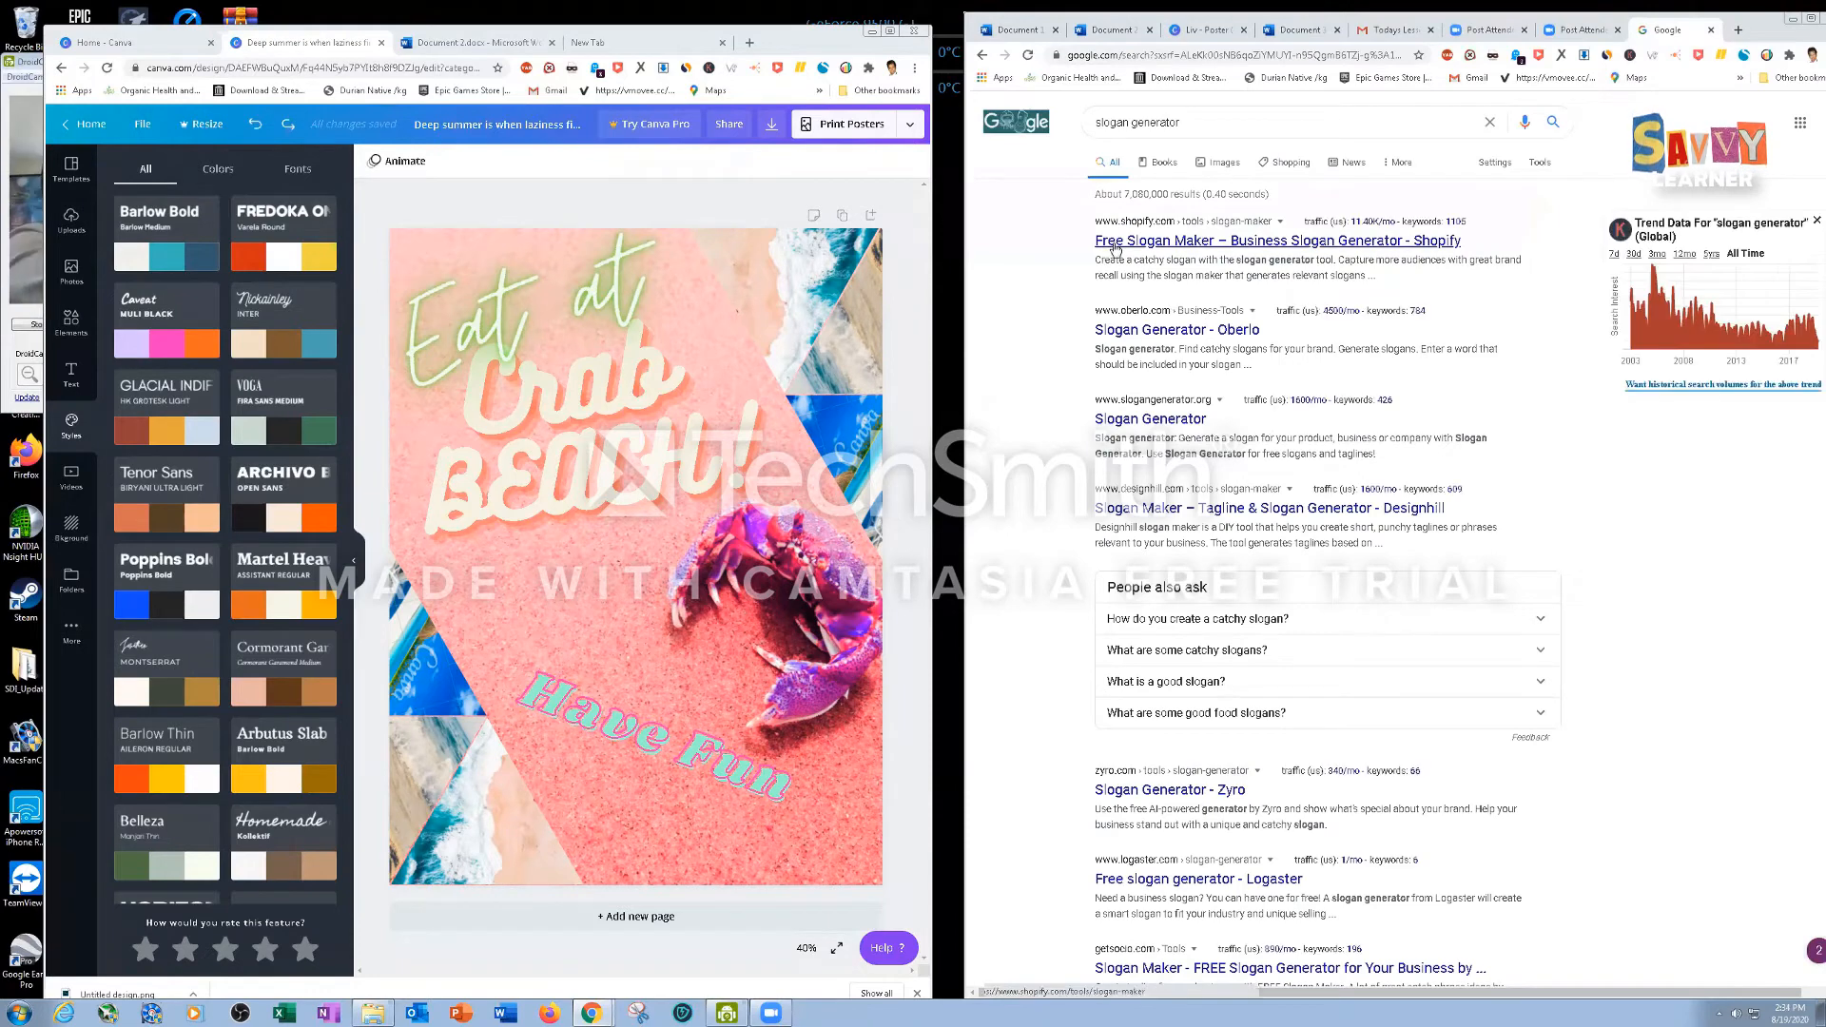
{"action": "left_click", "coordinate": [1103, 250]}
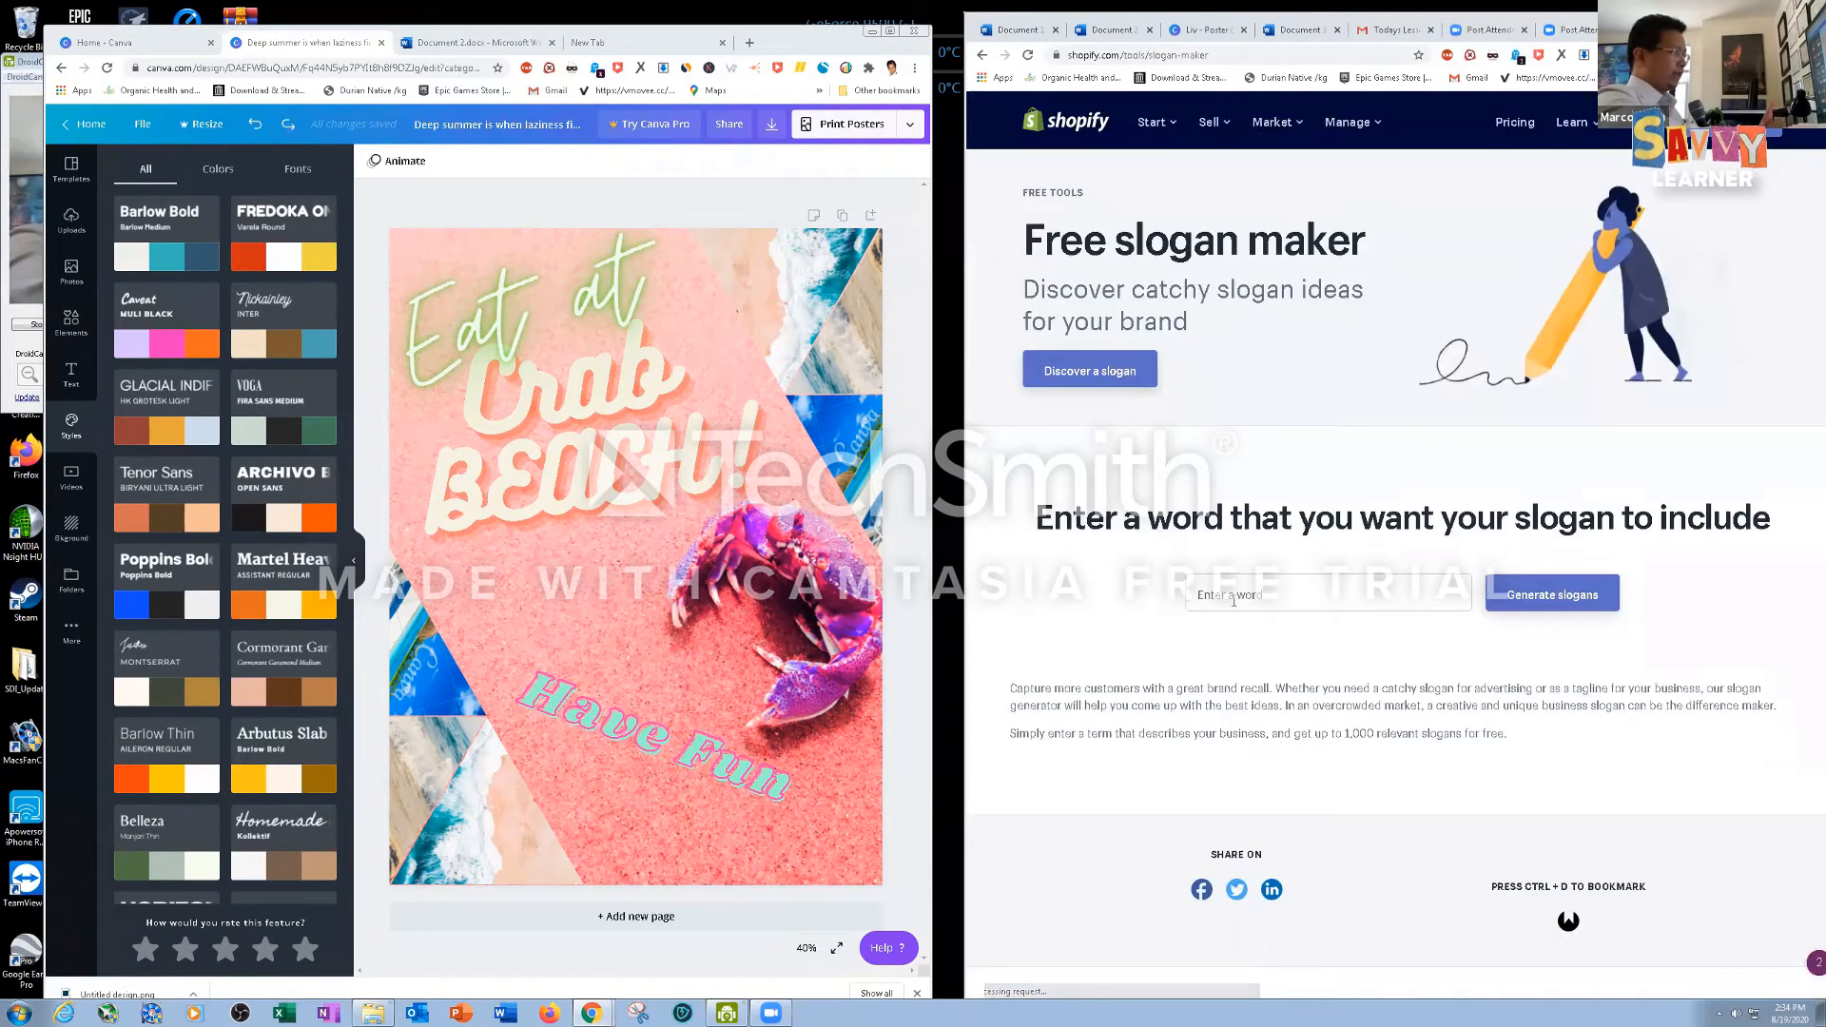
Generate slogans containing the word "beach", look through the list and return to the word entry page
{"action": "left_click", "coordinate": [1236, 596]}
{"action": "type", "text": "beach"}
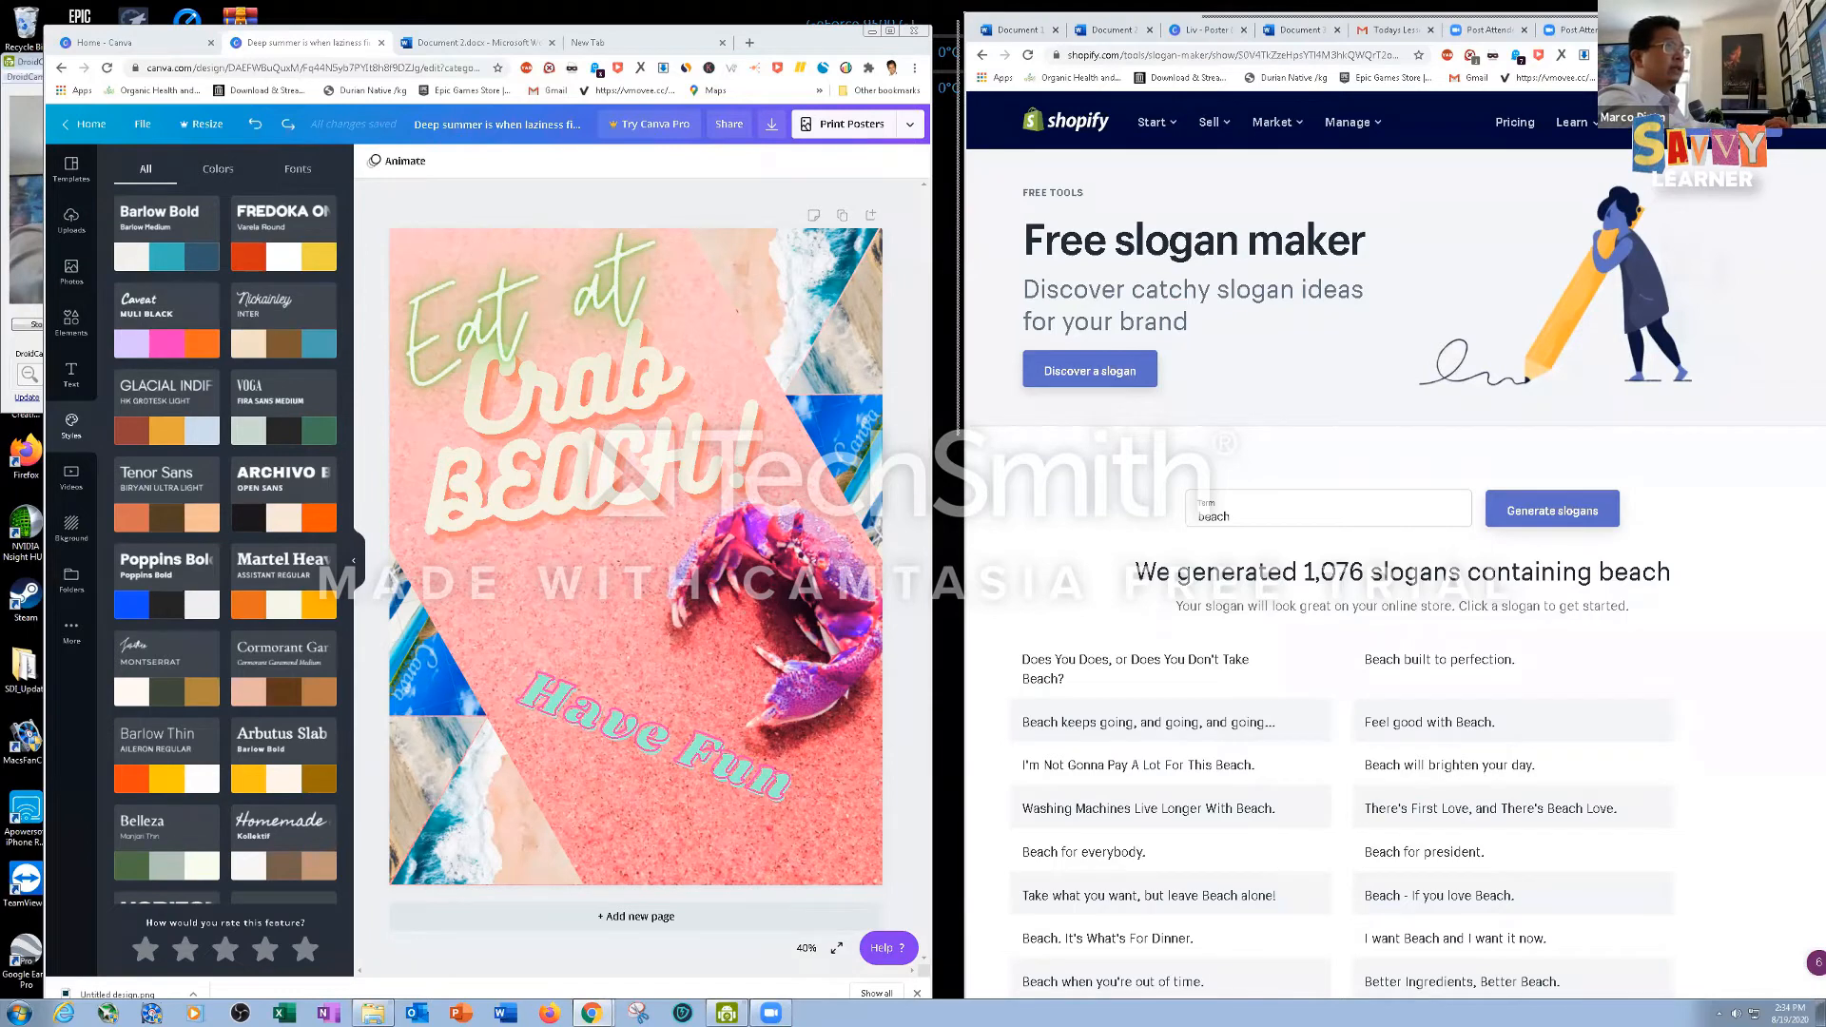
{"action": "scroll", "coordinate": [1772, 344], "scroll_direction": "down", "scroll_amount": 5}
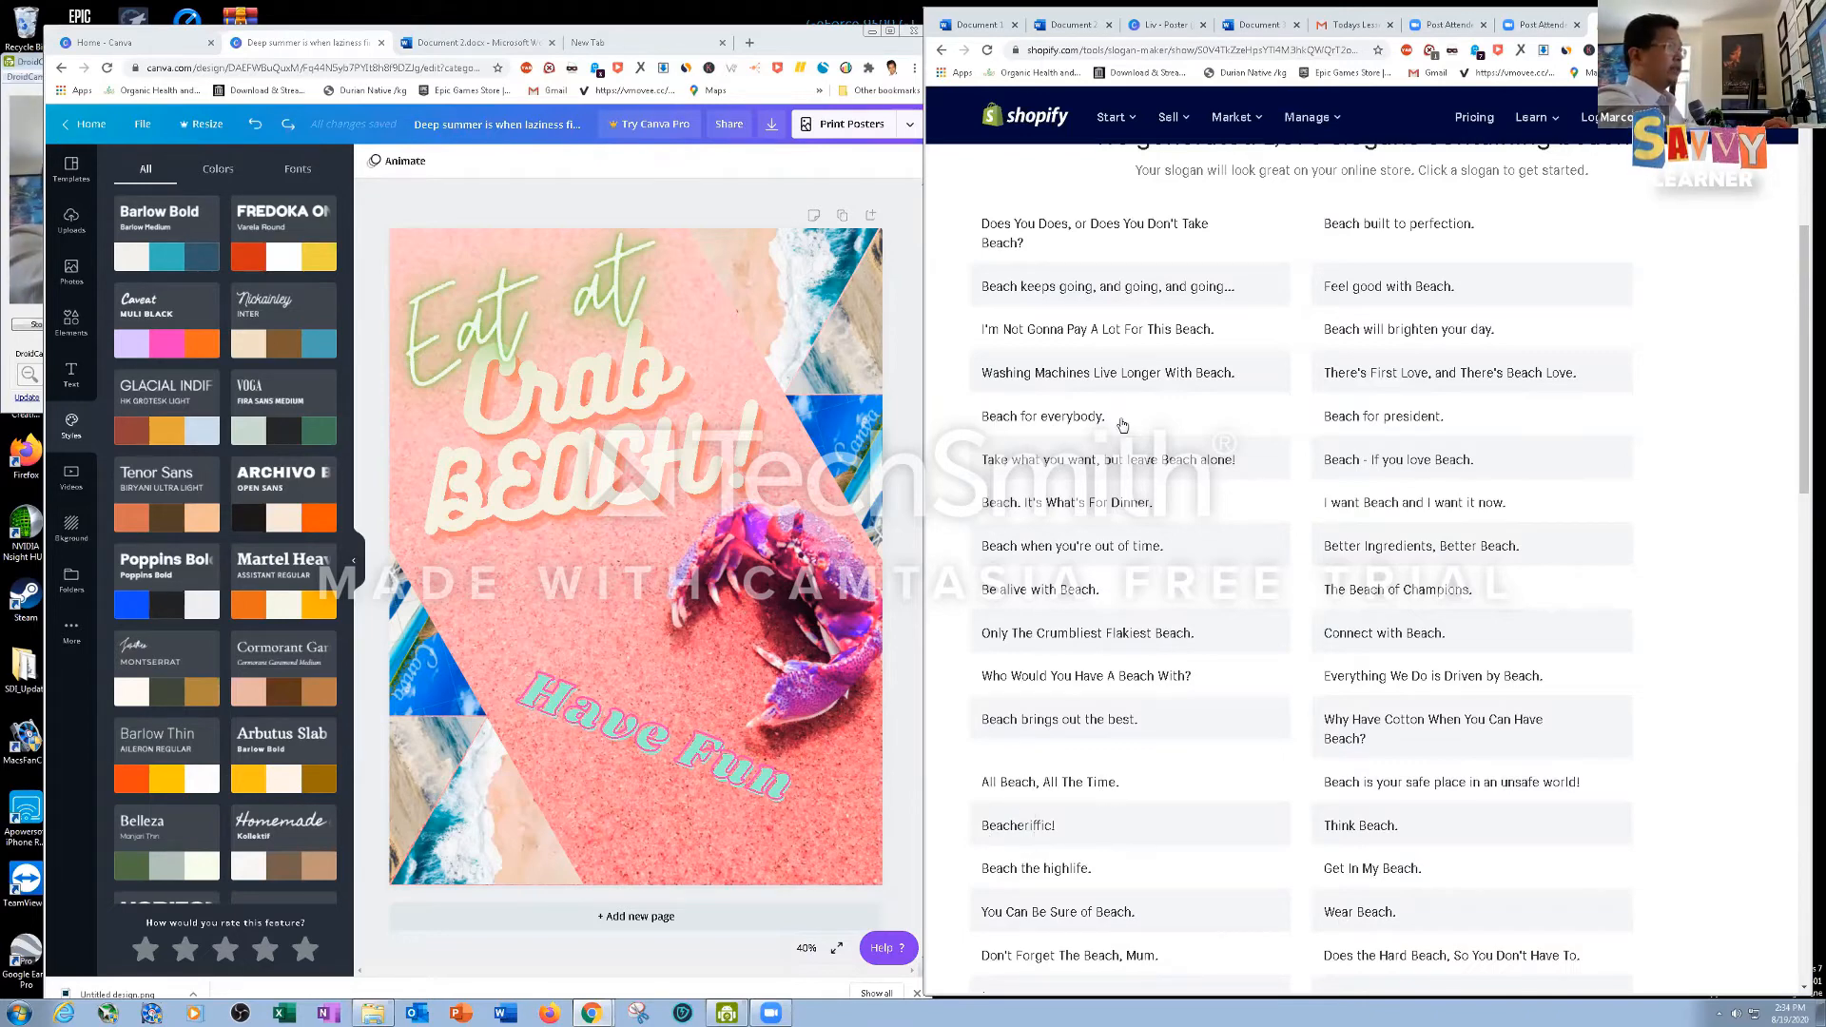
{"action": "left_click_drag", "start_coordinate": [1805, 352], "coordinate": [1805, 207]}
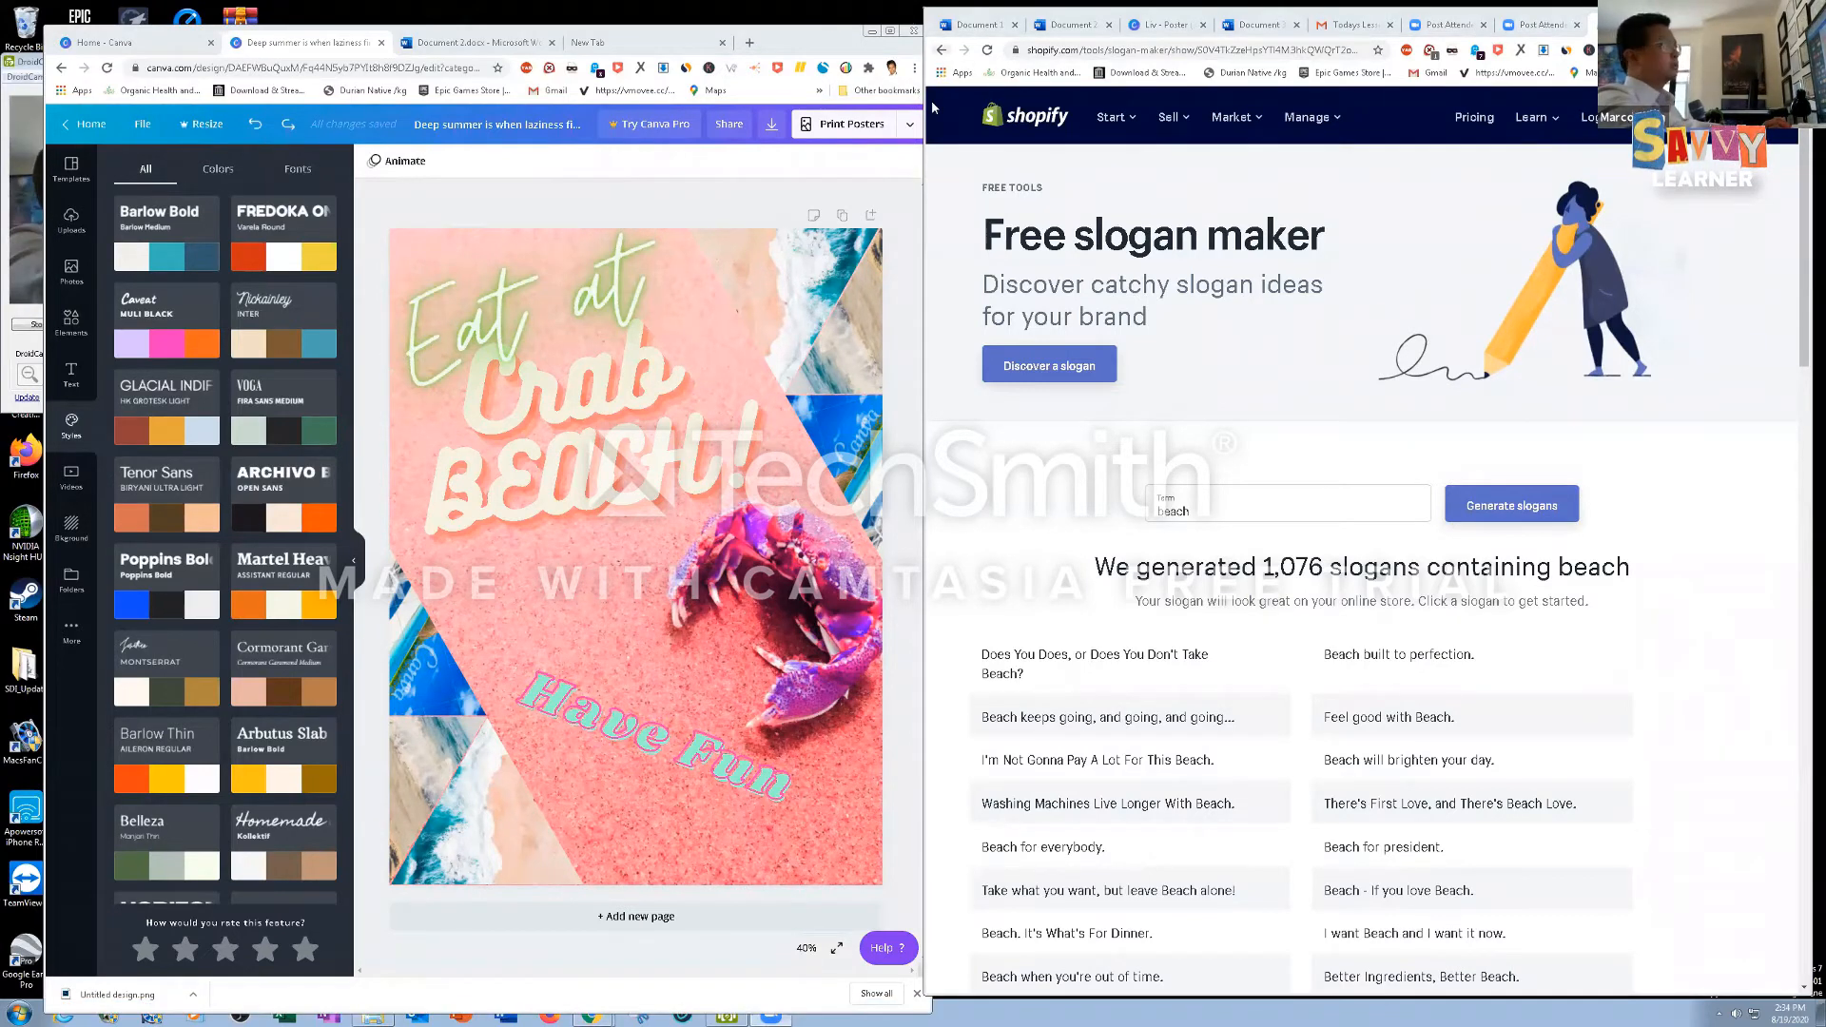
{"action": "left_click", "coordinate": [941, 50]}
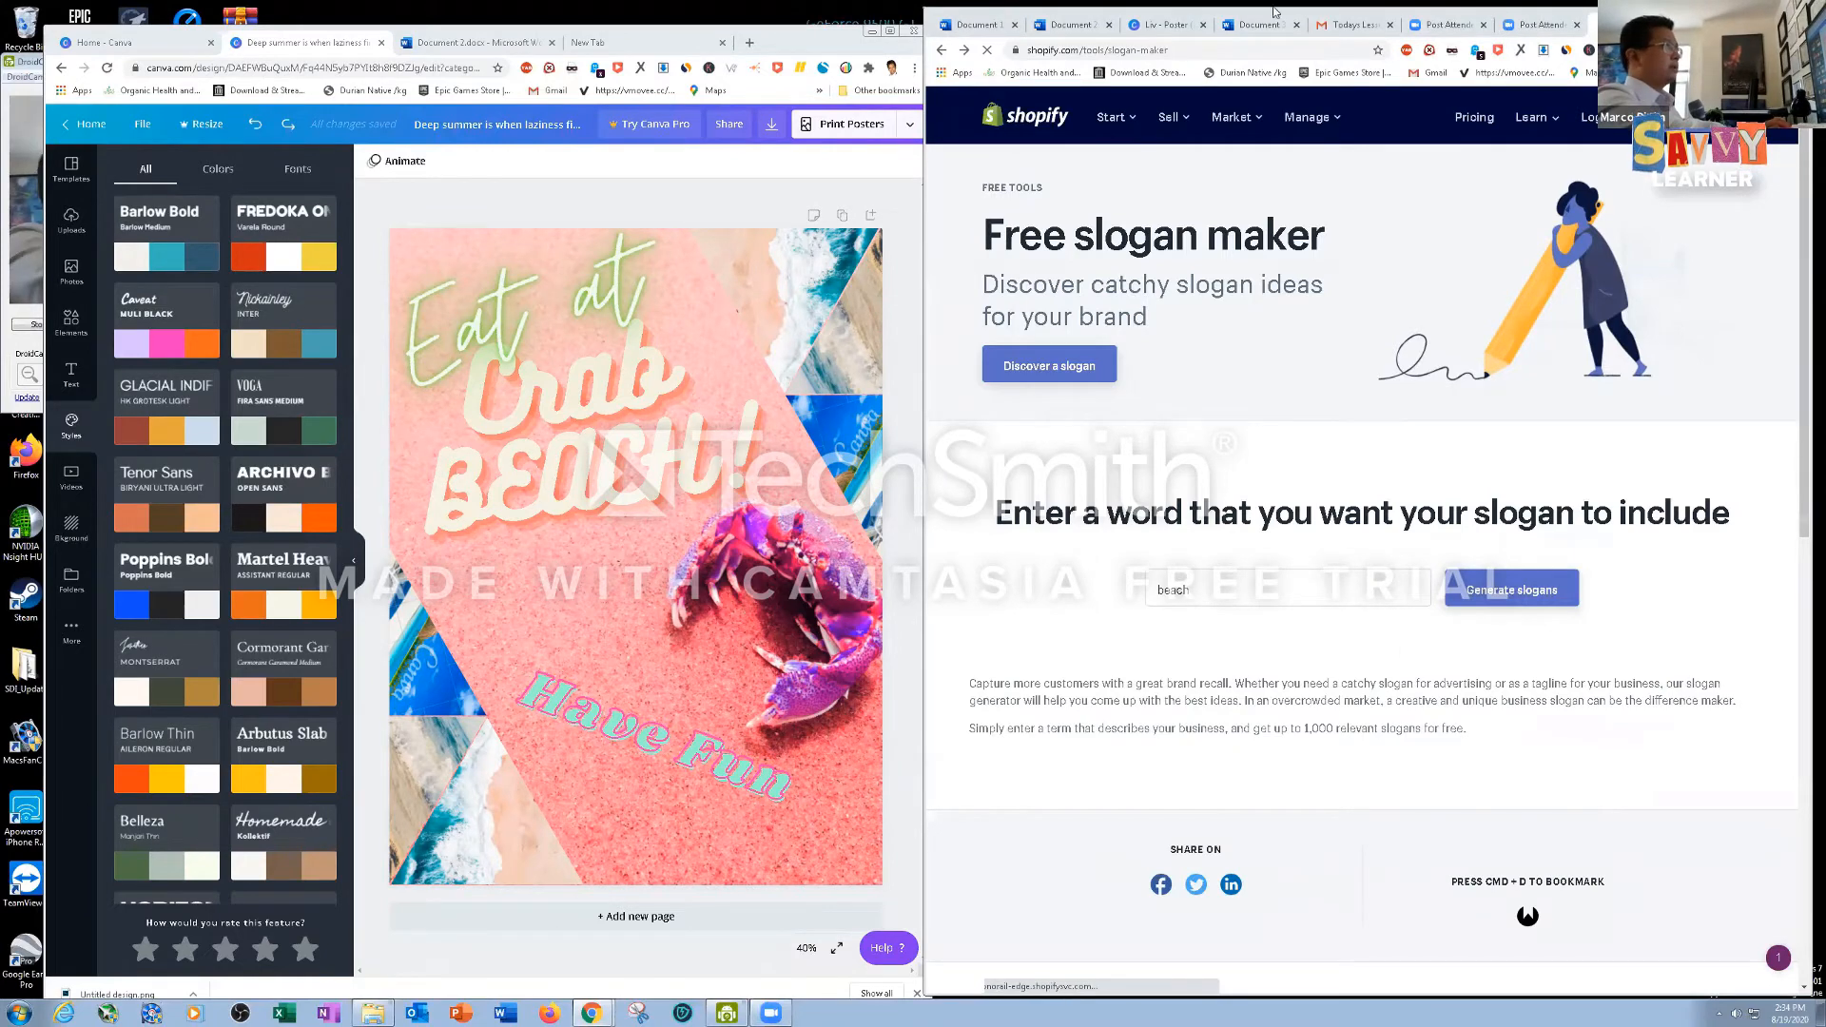
Switch back to the Liv poster in Canva and move the "Now!" text onto the sand below "Liv Life!"
{"action": "left_click", "coordinate": [1503, 21]}
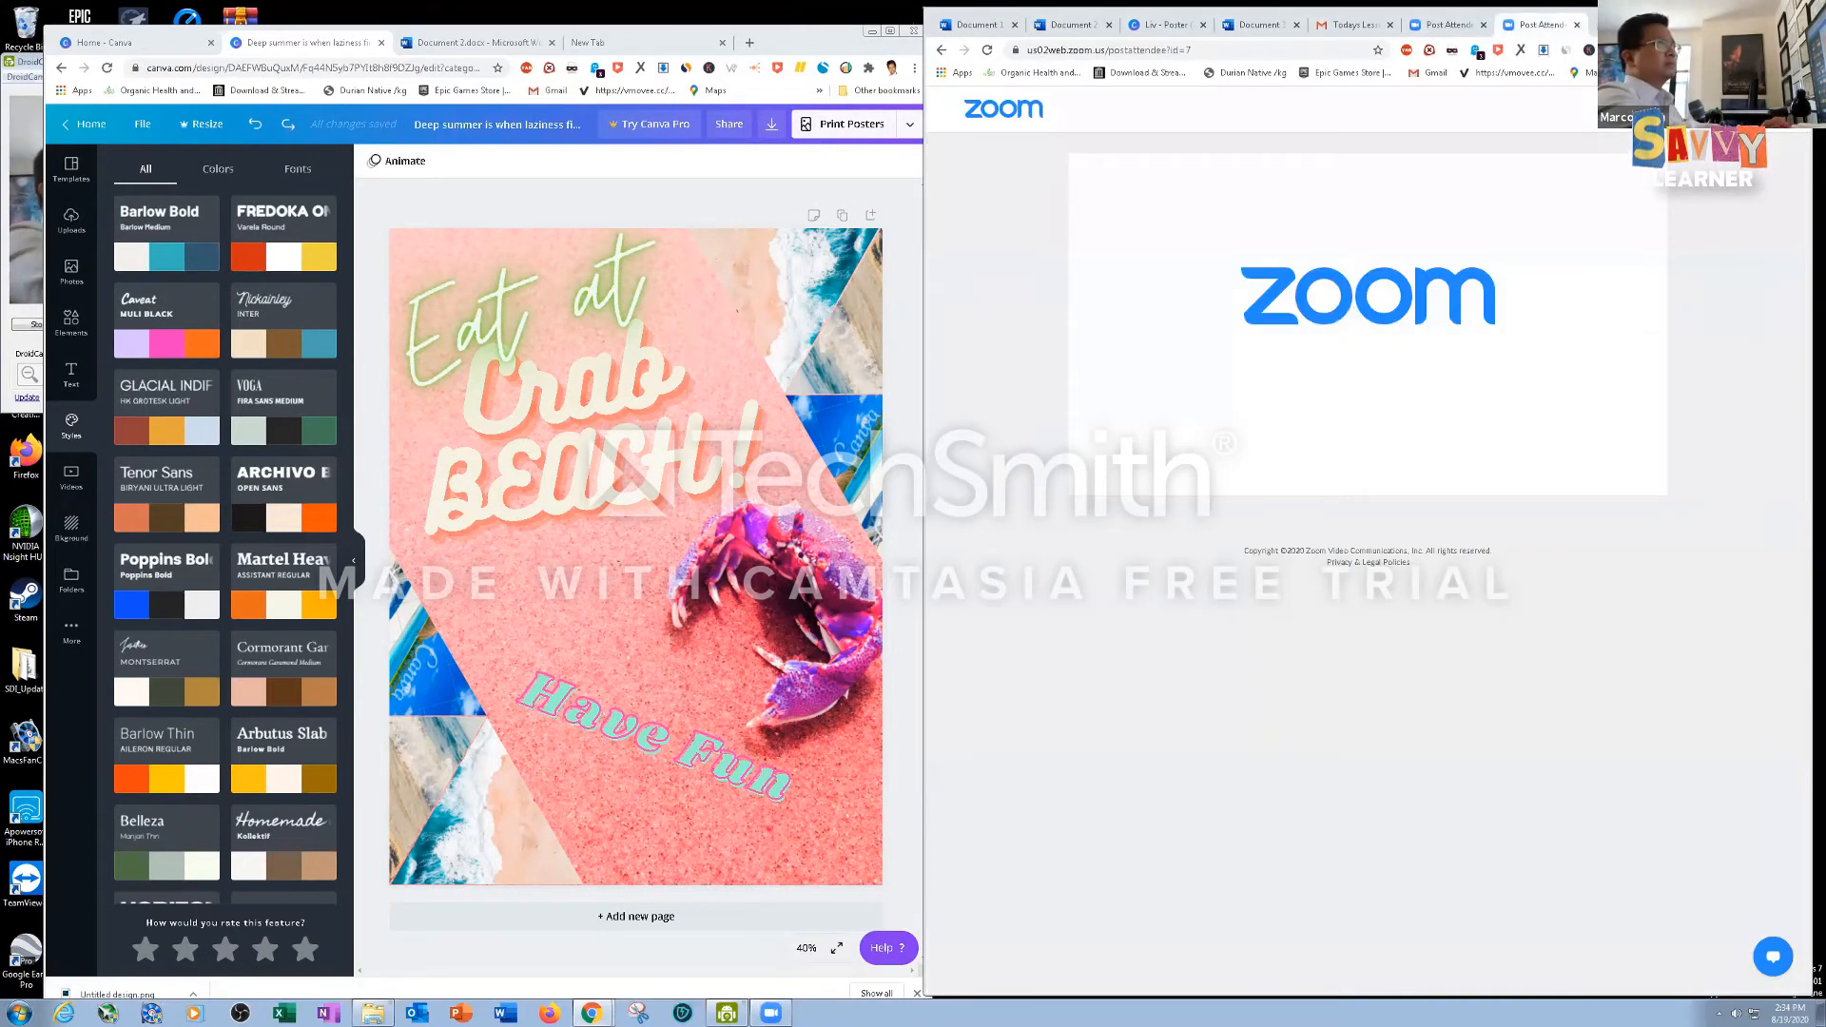
{"action": "left_click", "coordinate": [1218, 25]}
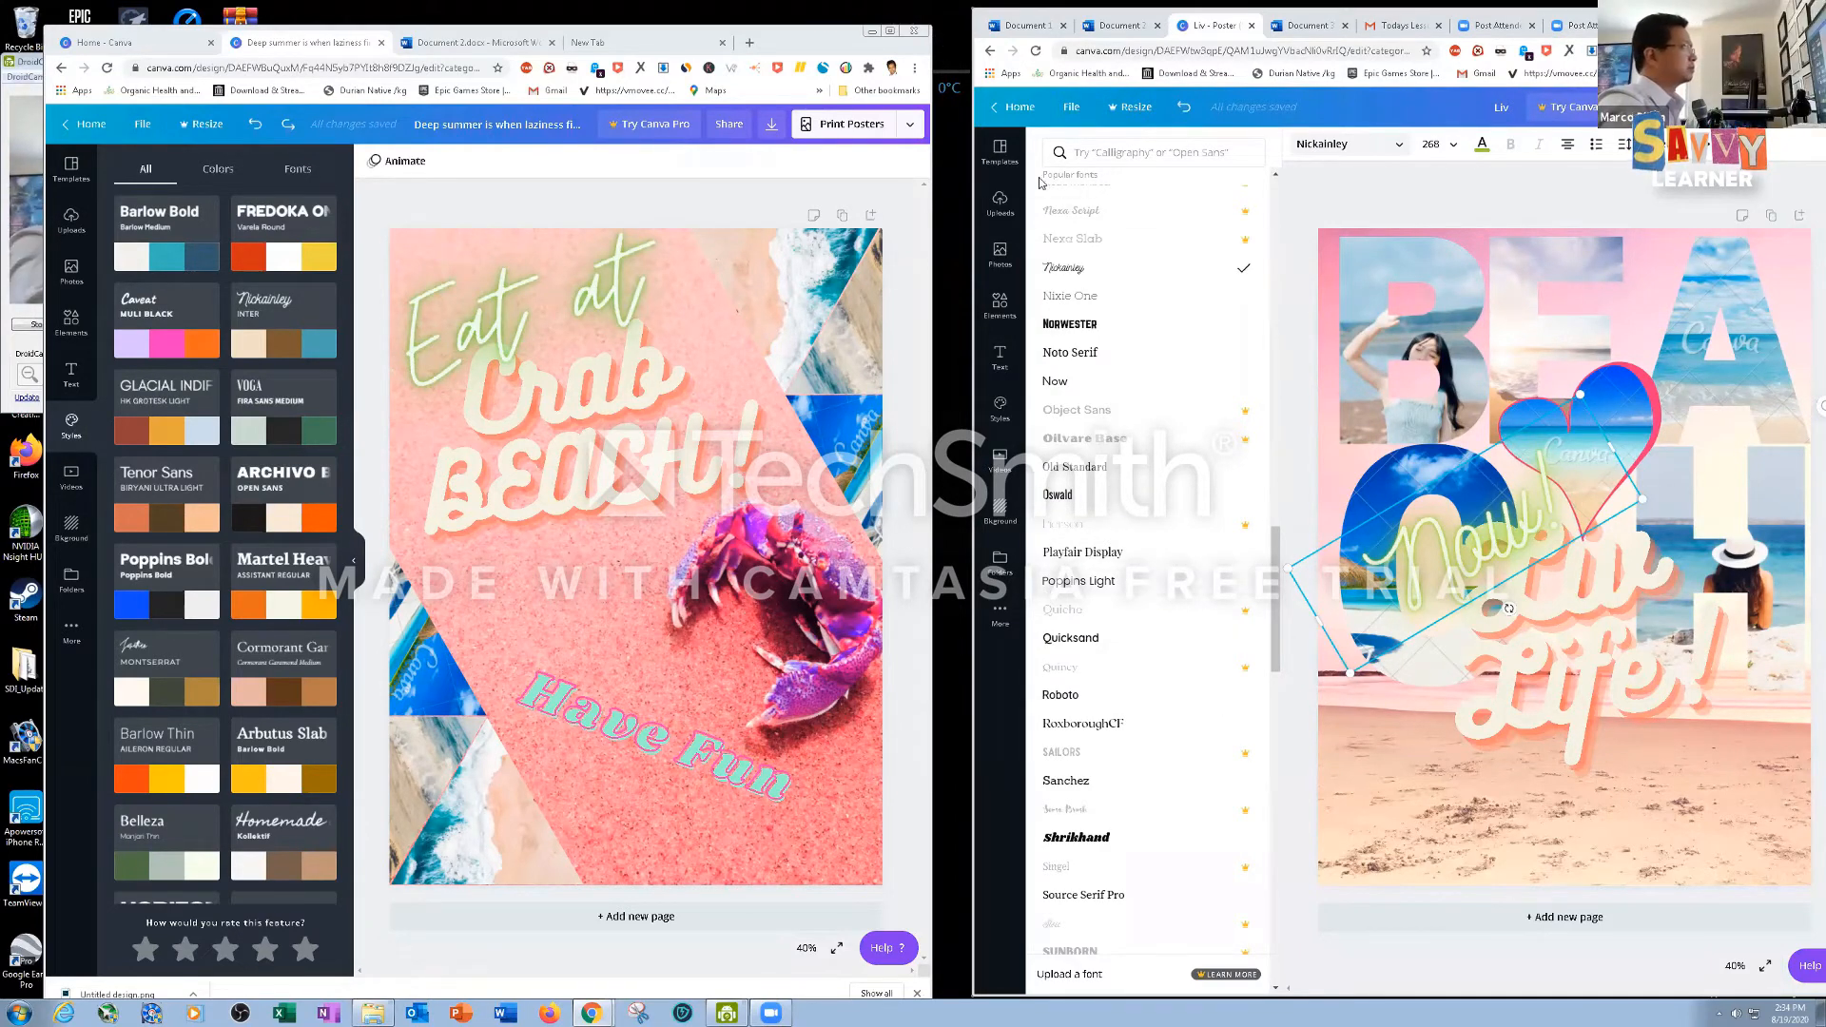
{"action": "left_click_drag", "start_coordinate": [1389, 524], "coordinate": [1500, 749]}
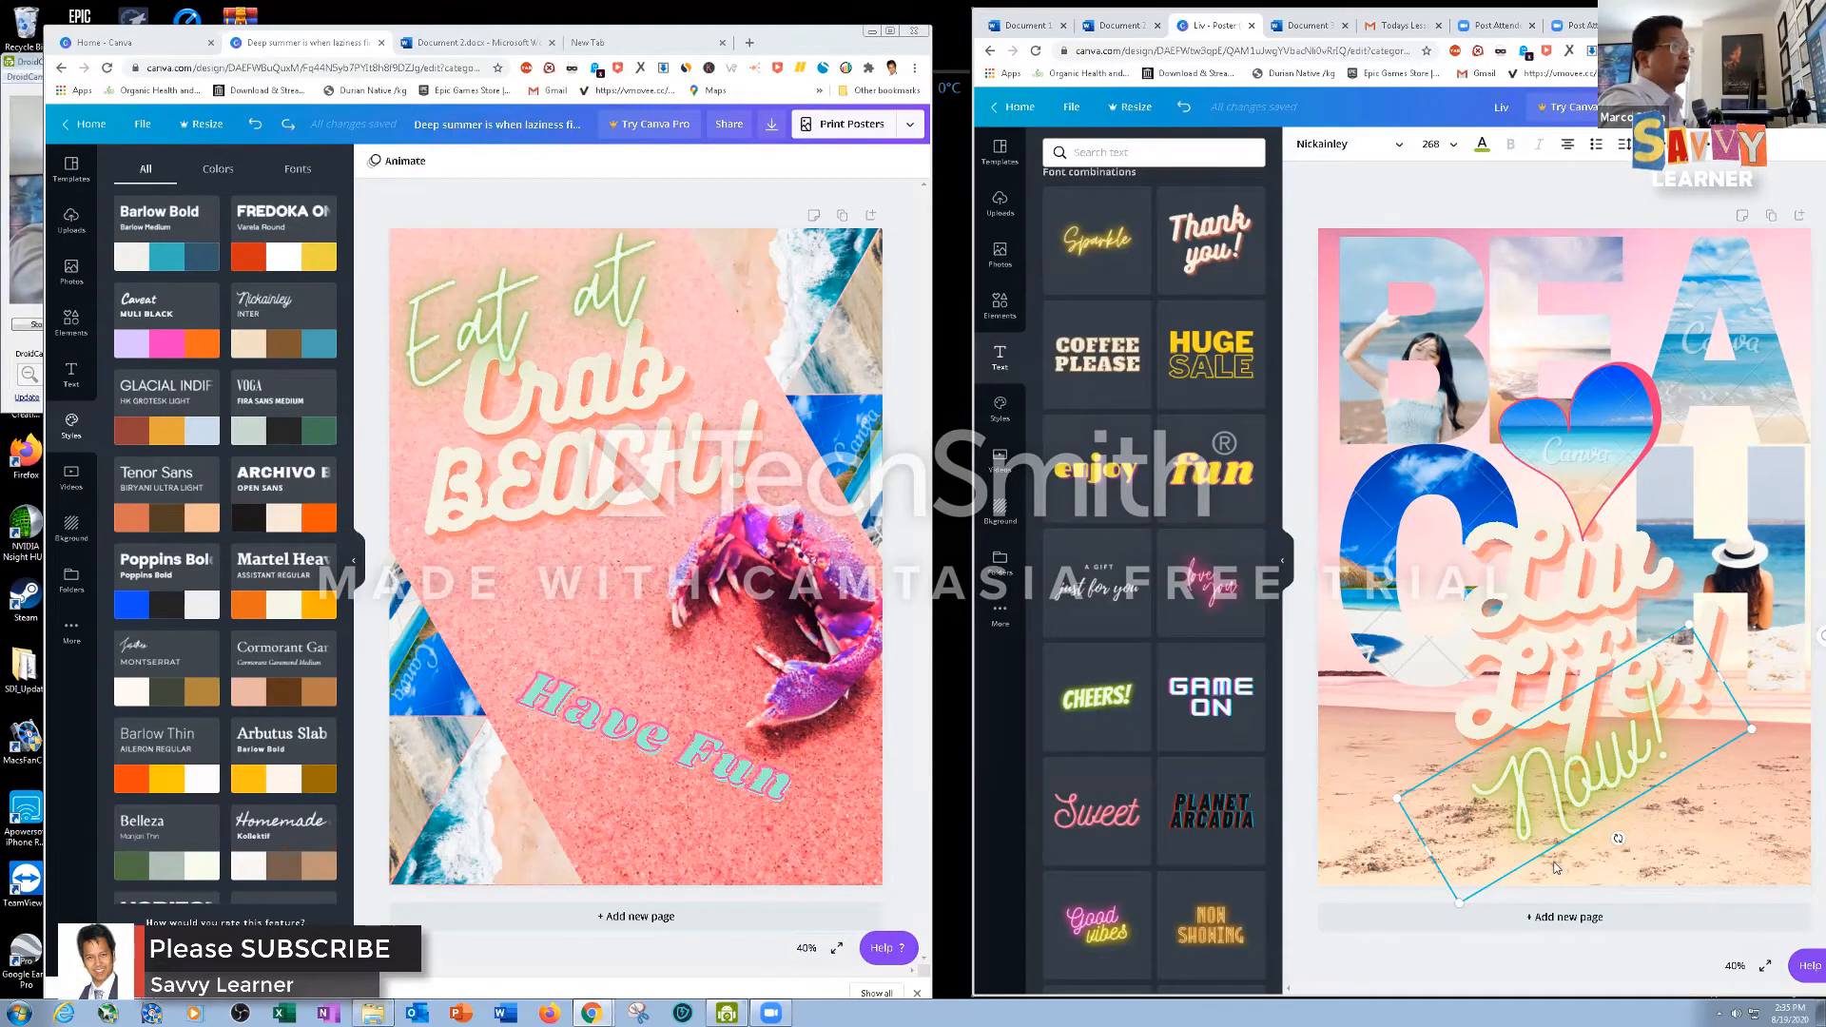
Look at the folders offered for saving the poster and leave without choosing one
{"action": "left_click", "coordinate": [1083, 110]}
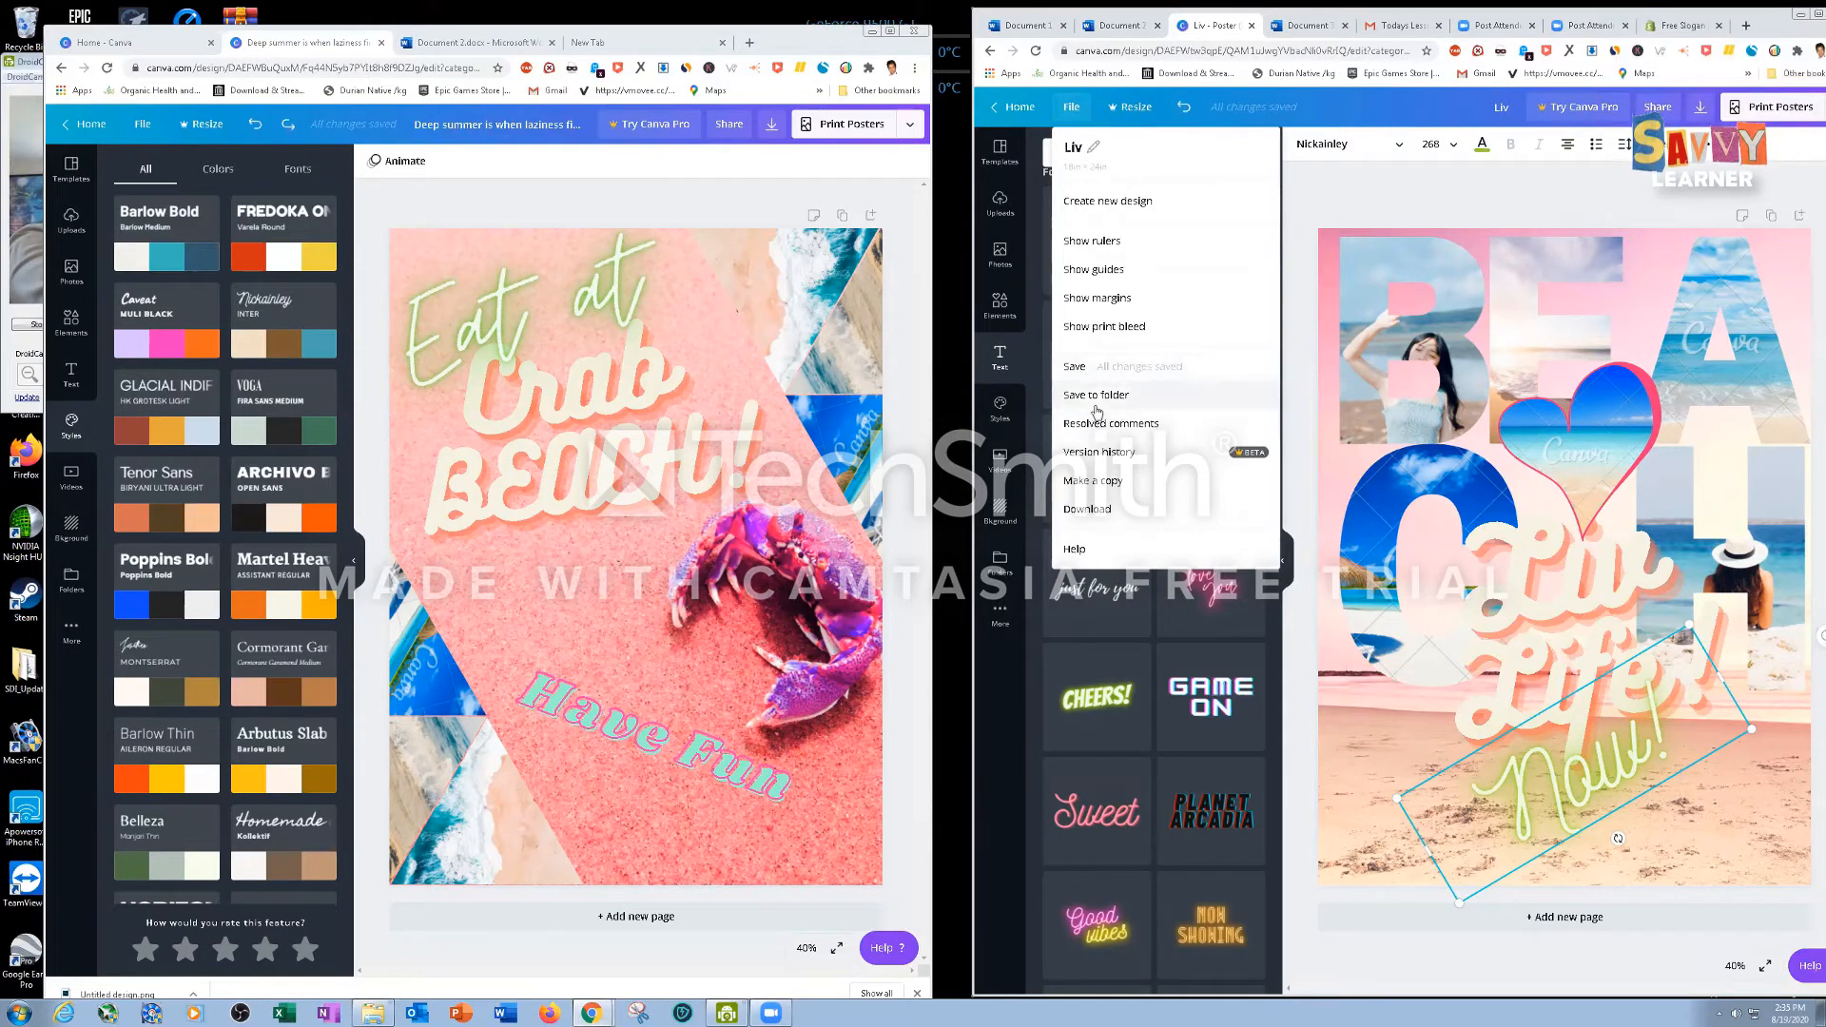
{"action": "left_click", "coordinate": [1128, 402]}
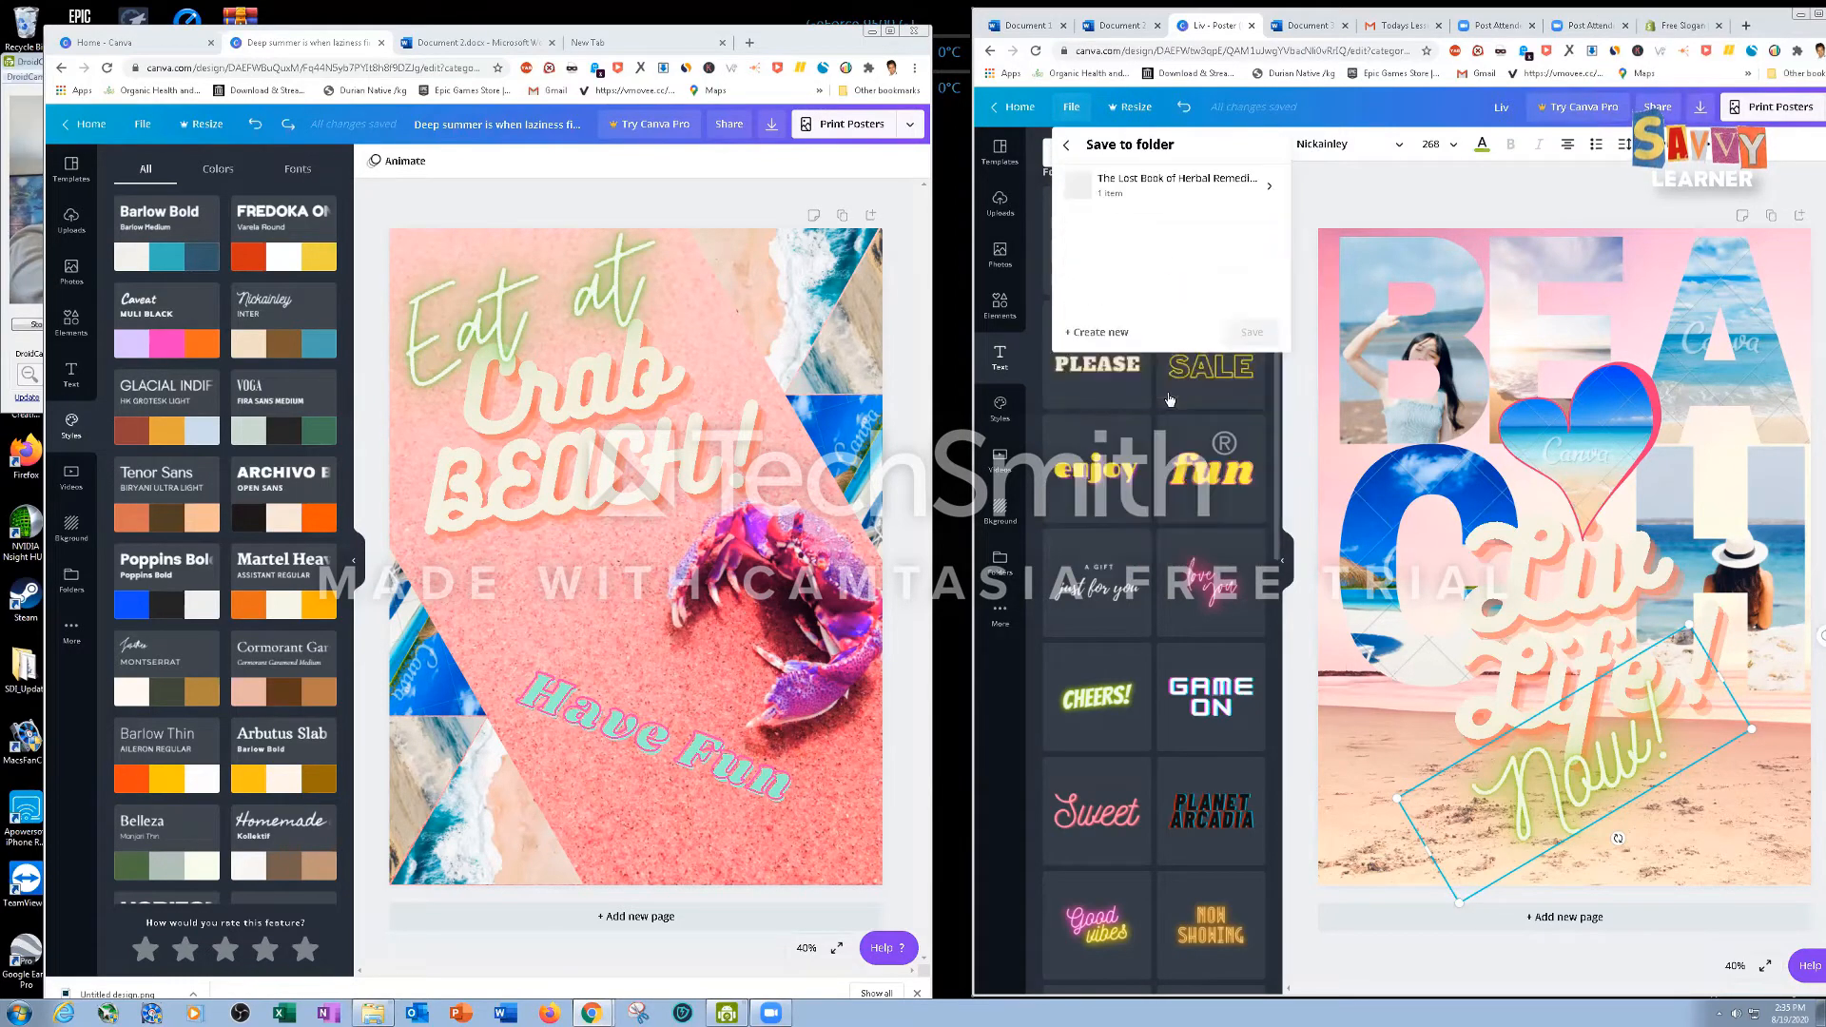
{"action": "left_click", "coordinate": [1069, 146]}
{"action": "left_click", "coordinate": [1788, 408]}
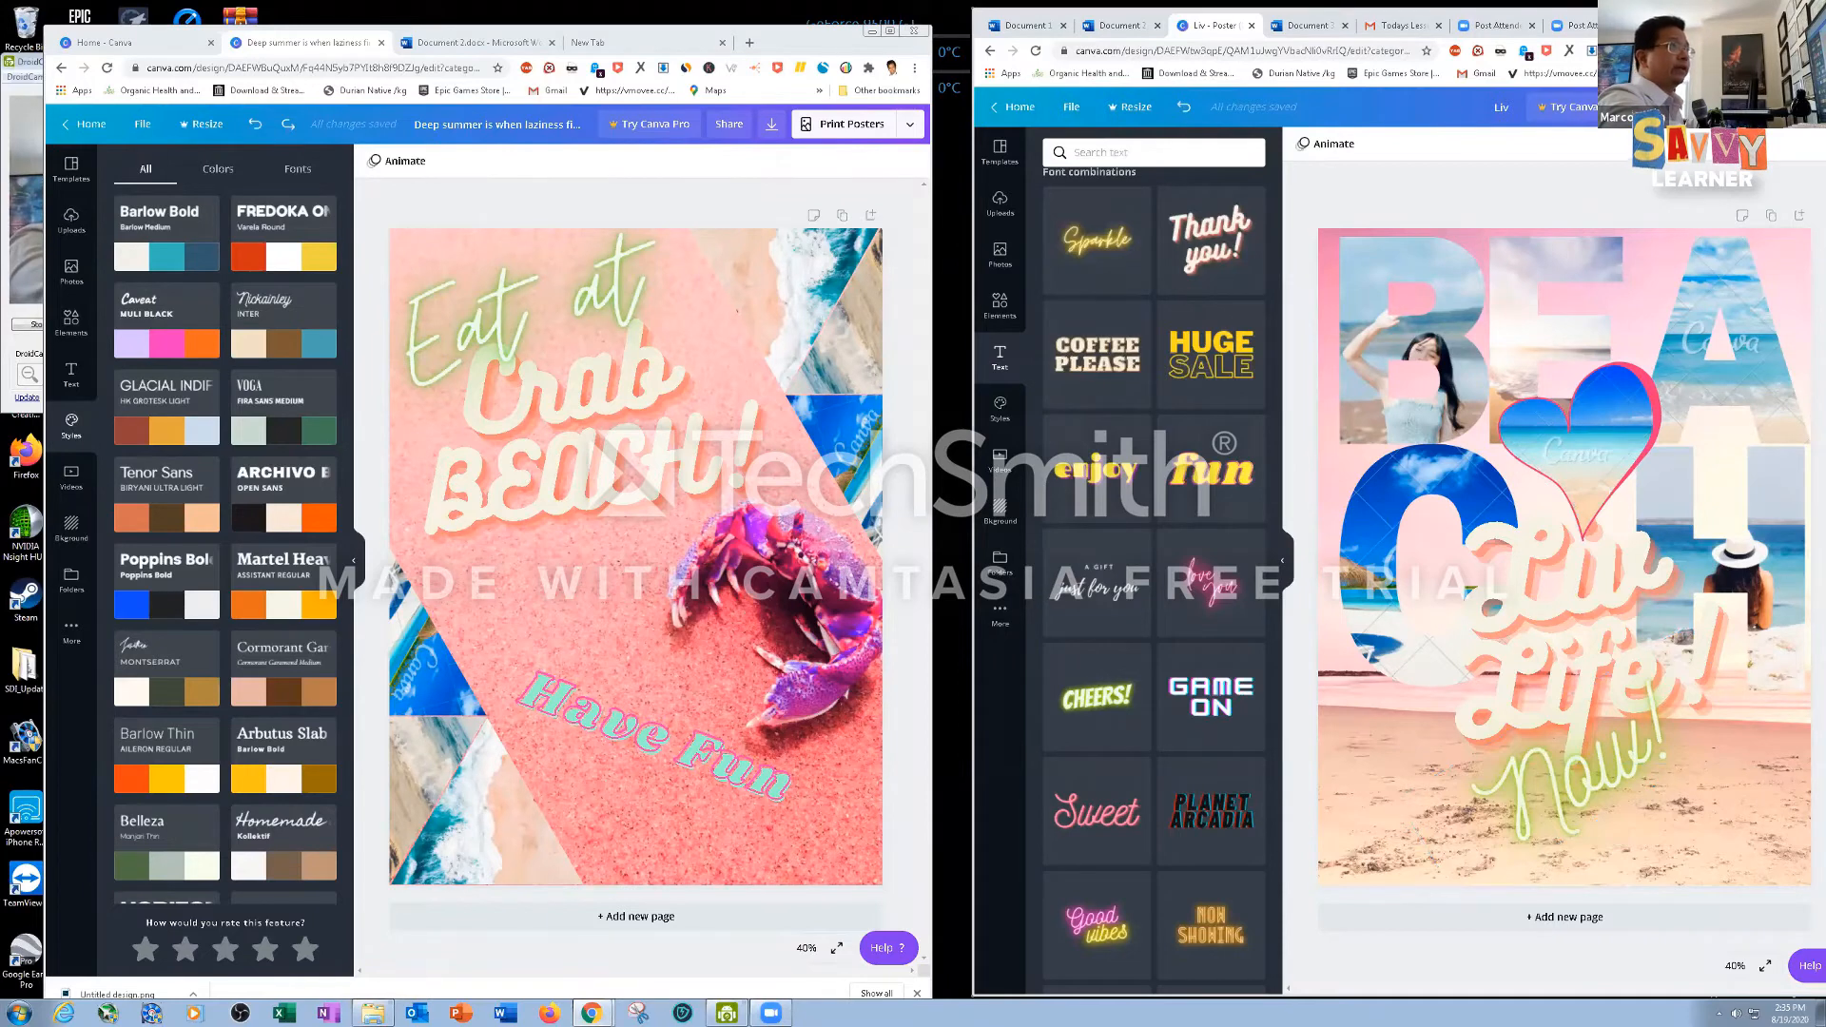
Set the poster's download type to PNG, view the payment form for the premium images and close it
{"action": "left_click", "coordinate": [1699, 106]}
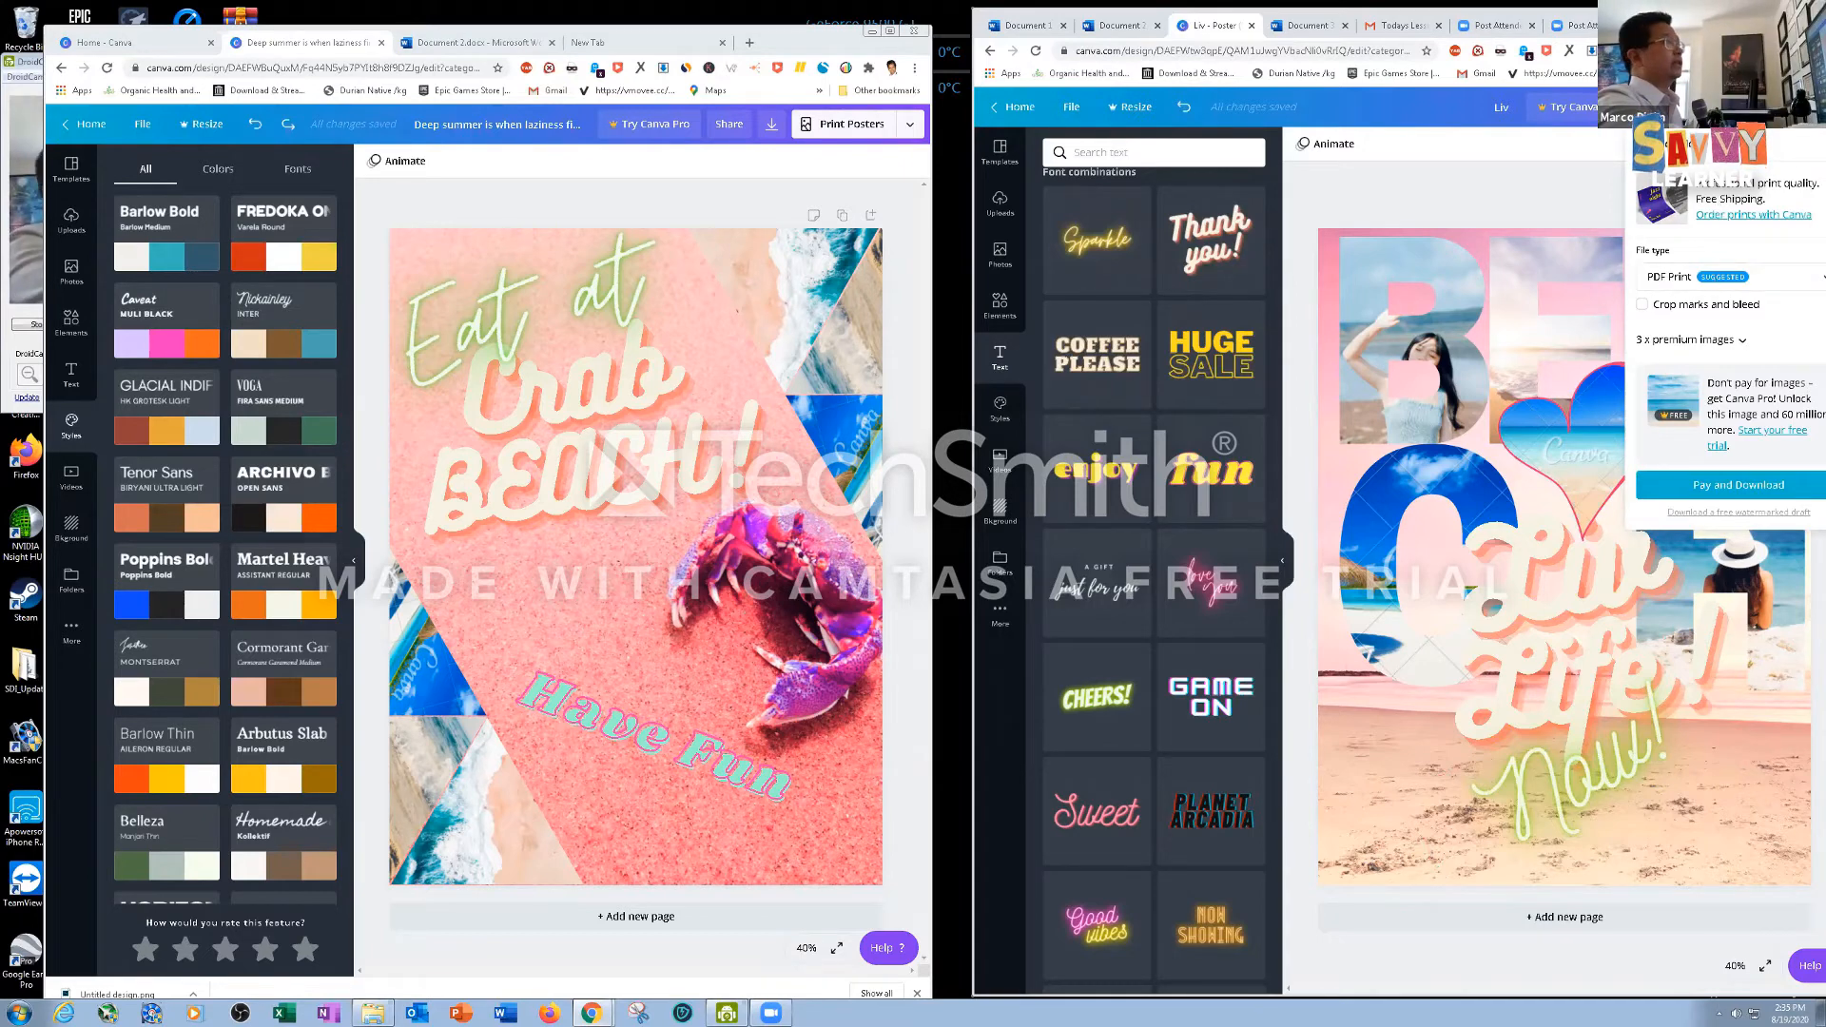
{"action": "left_click_drag", "start_coordinate": [1237, 11], "coordinate": [1086, 14]}
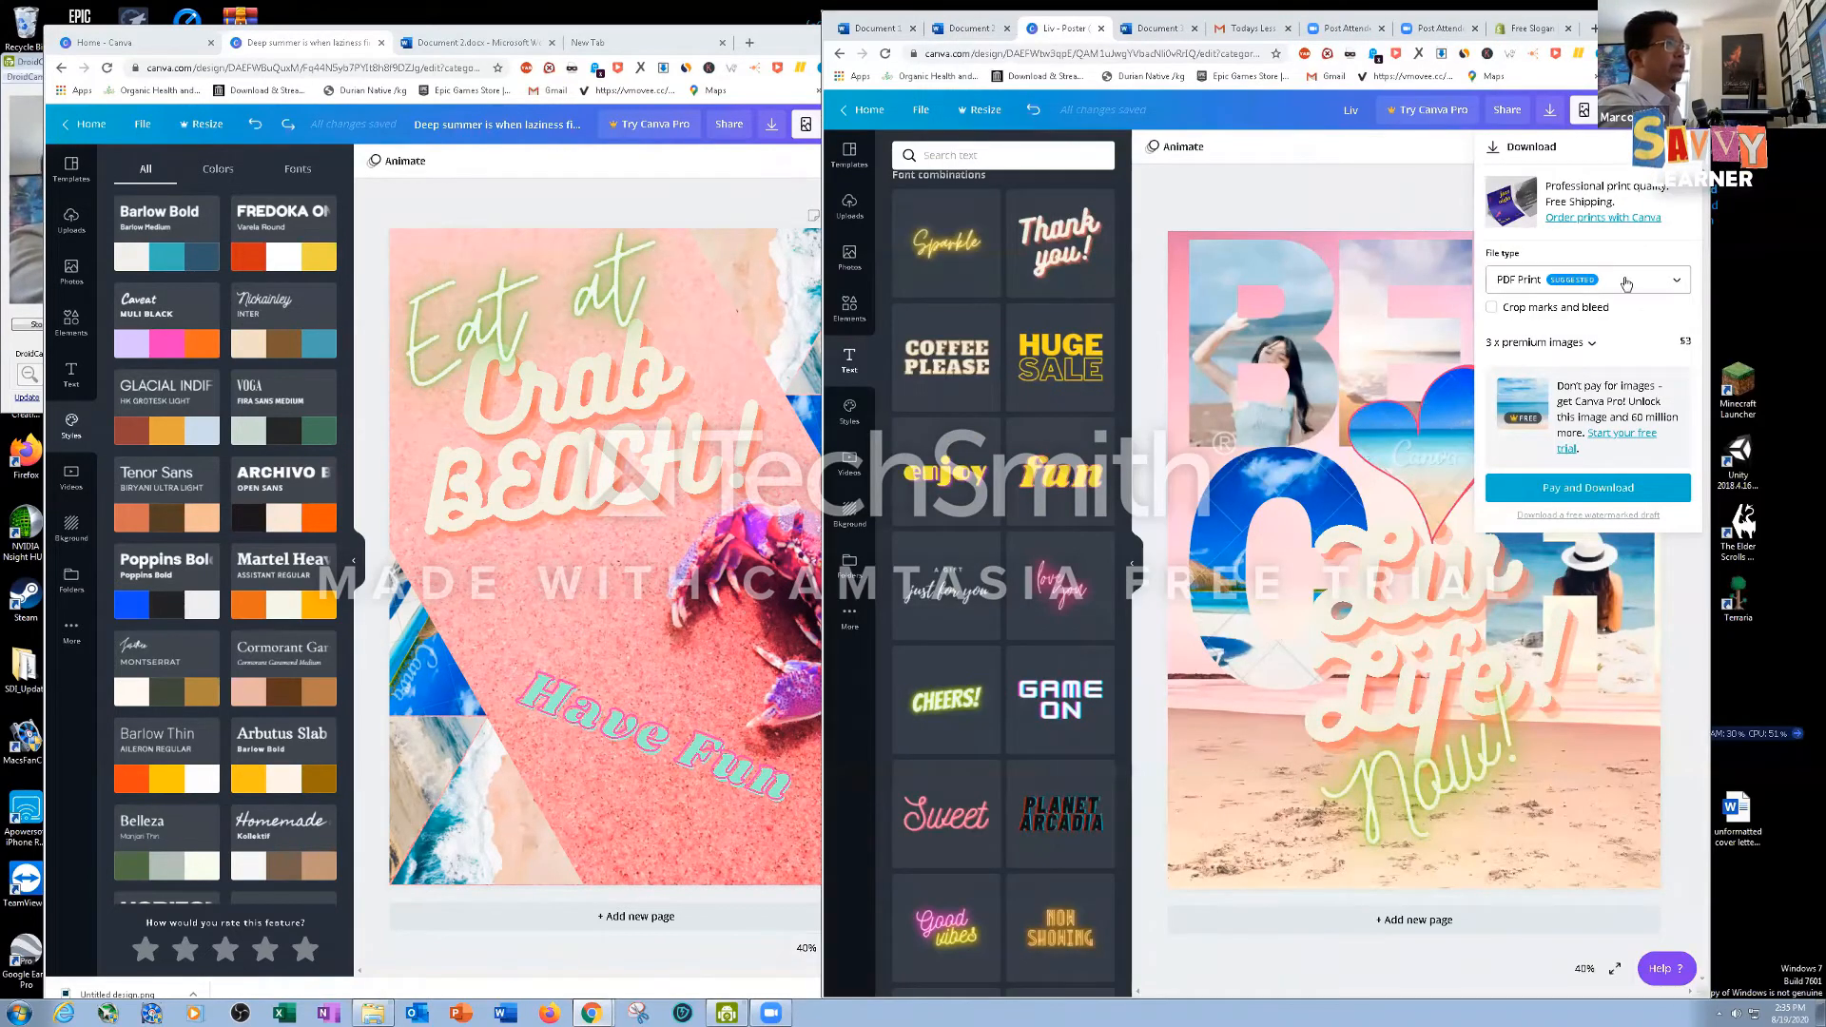
{"action": "left_click", "coordinate": [1676, 283]}
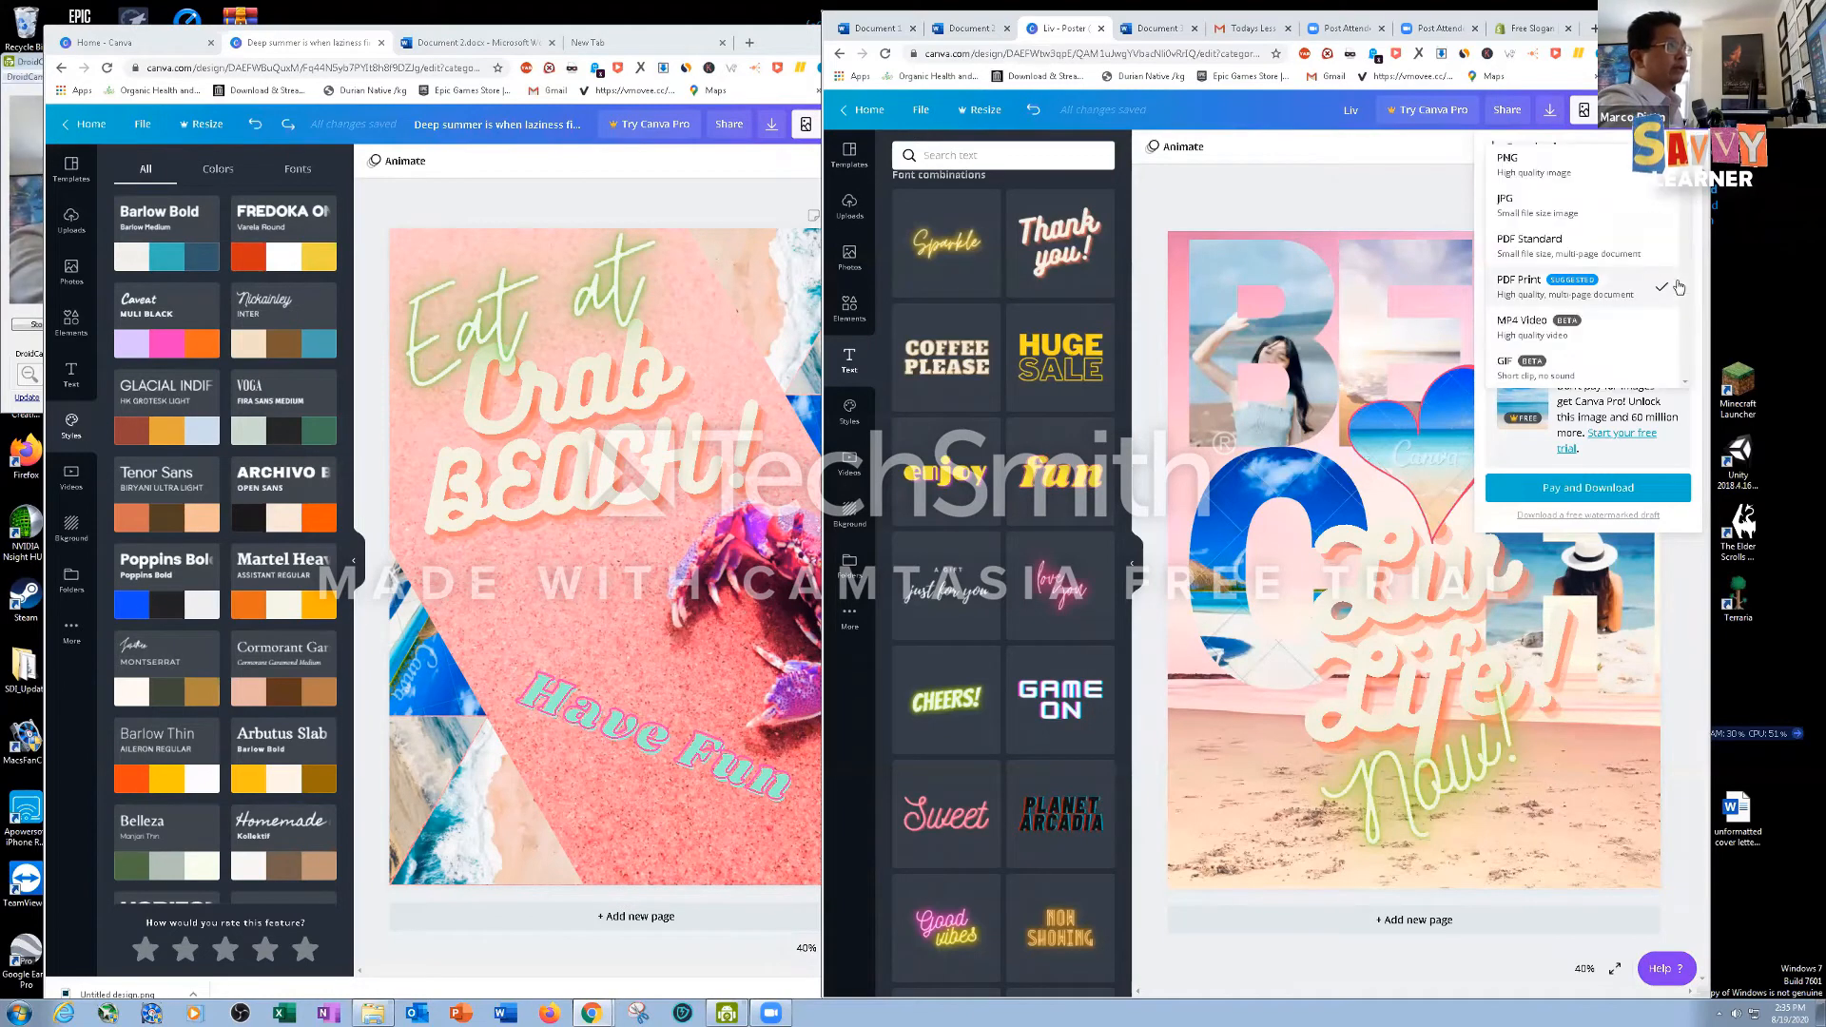
{"action": "left_click", "coordinate": [1578, 174]}
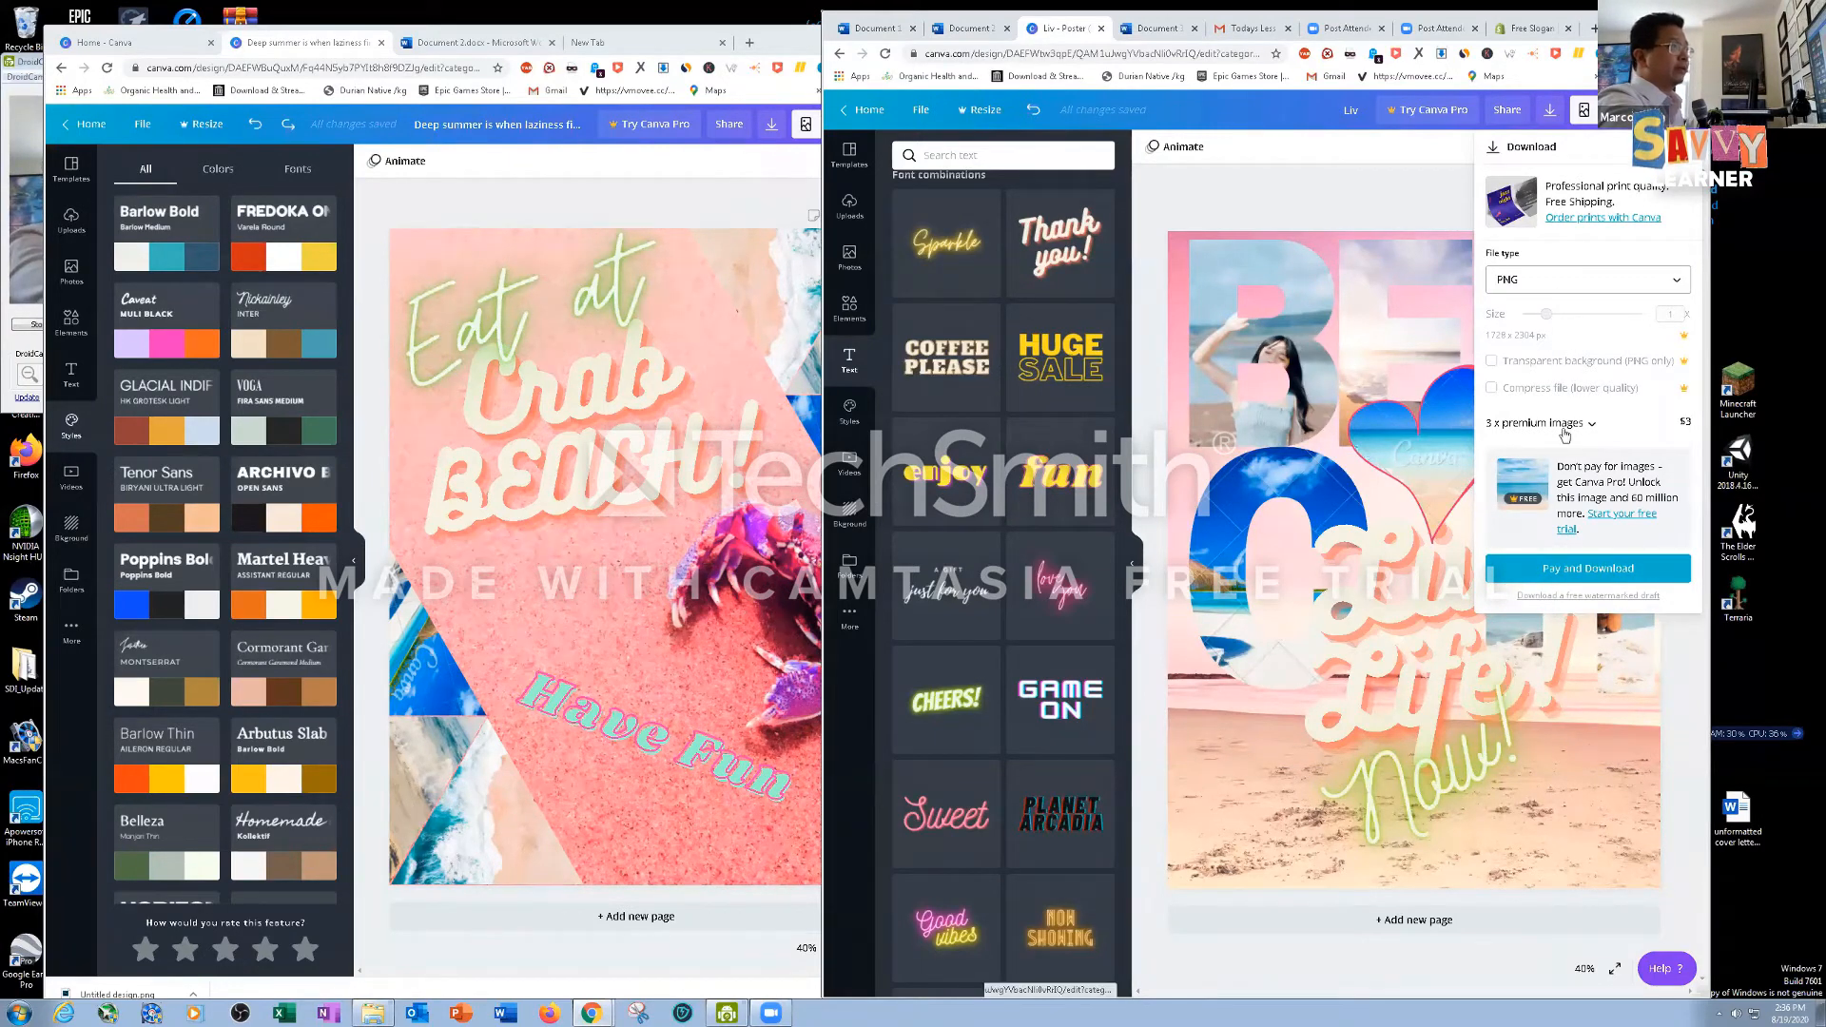
{"action": "left_click", "coordinate": [1568, 576]}
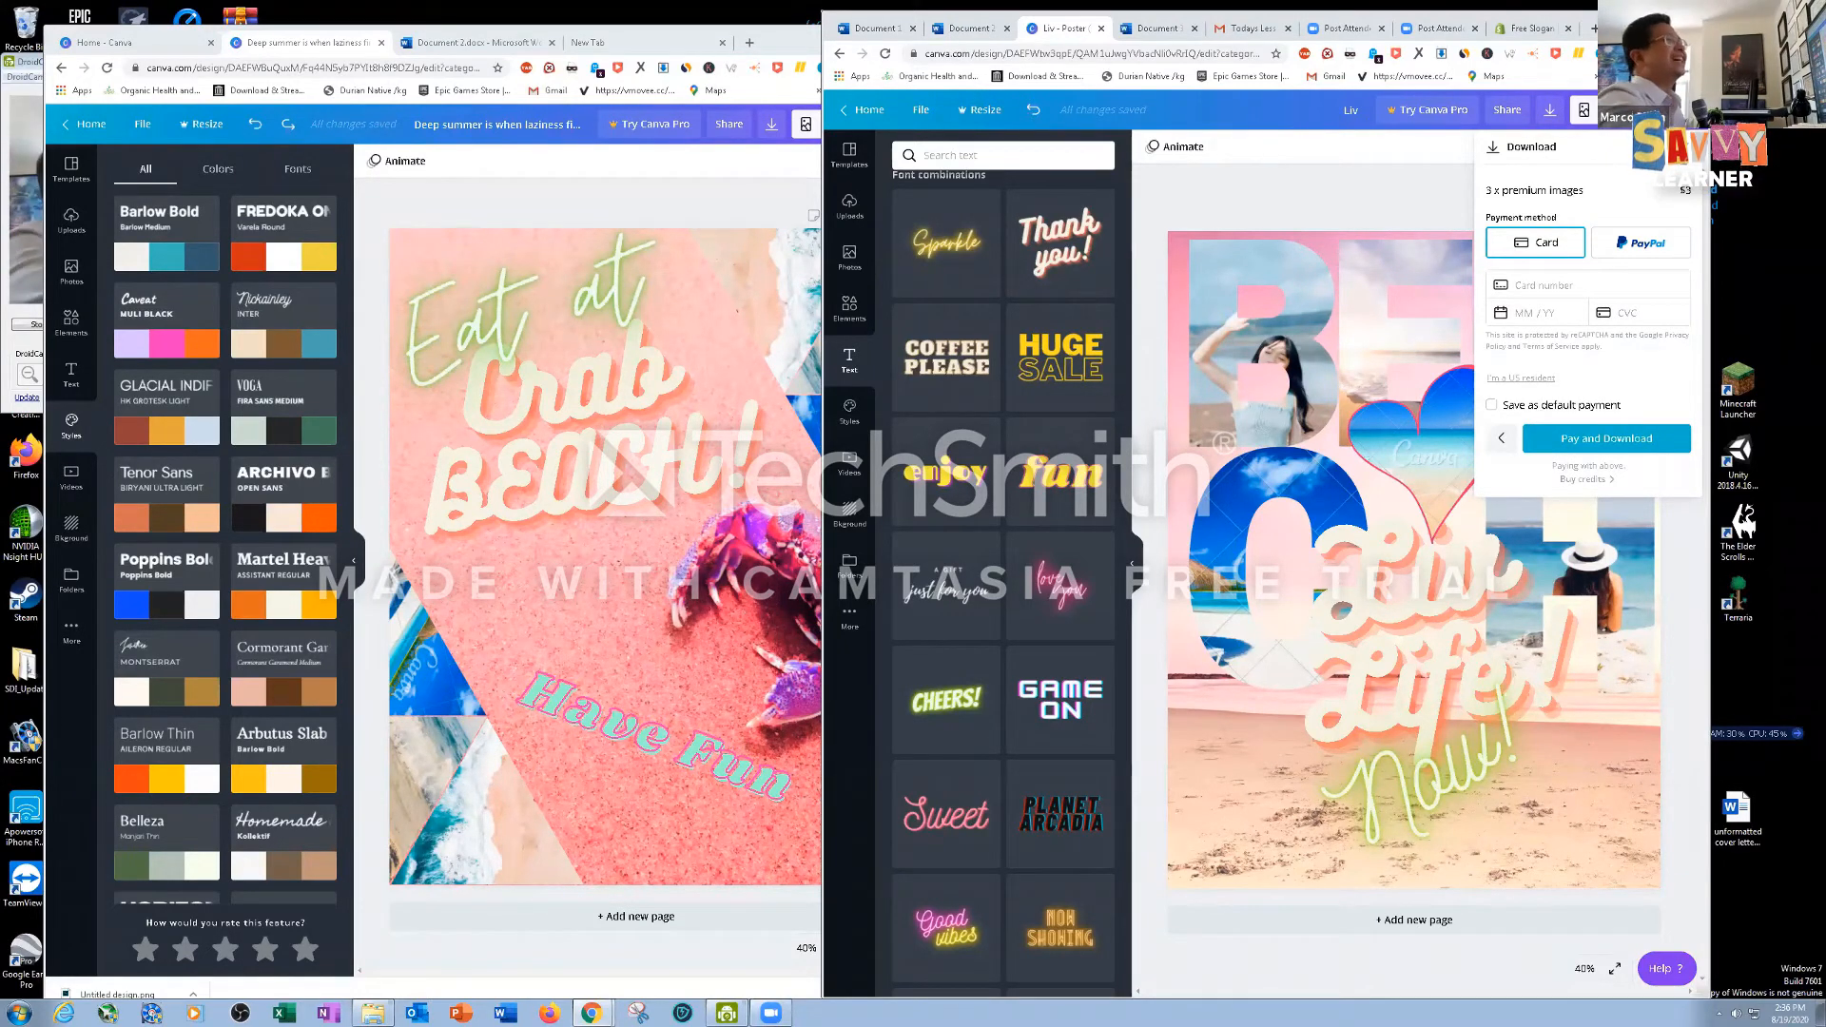
{"action": "left_click", "coordinate": [1547, 111]}
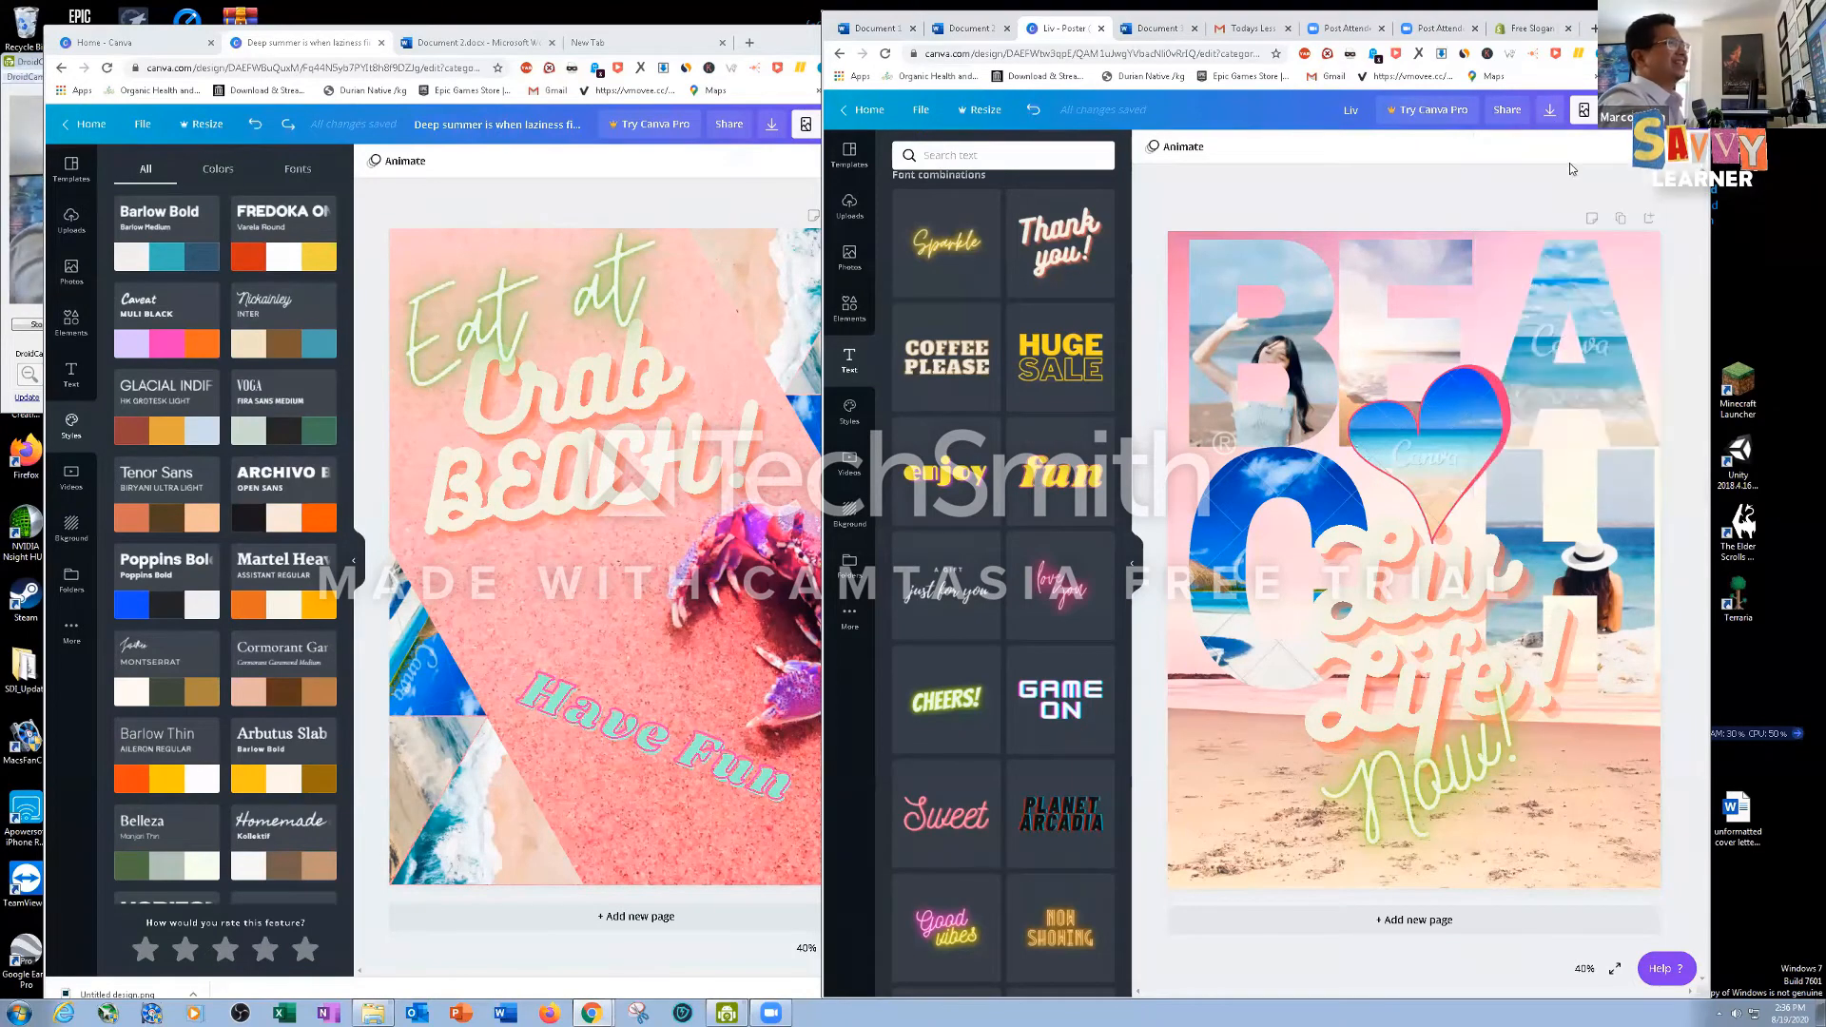
Reopen the download options with PNG as file type and examine the price list of the premium images
{"action": "left_click", "coordinate": [1546, 113]}
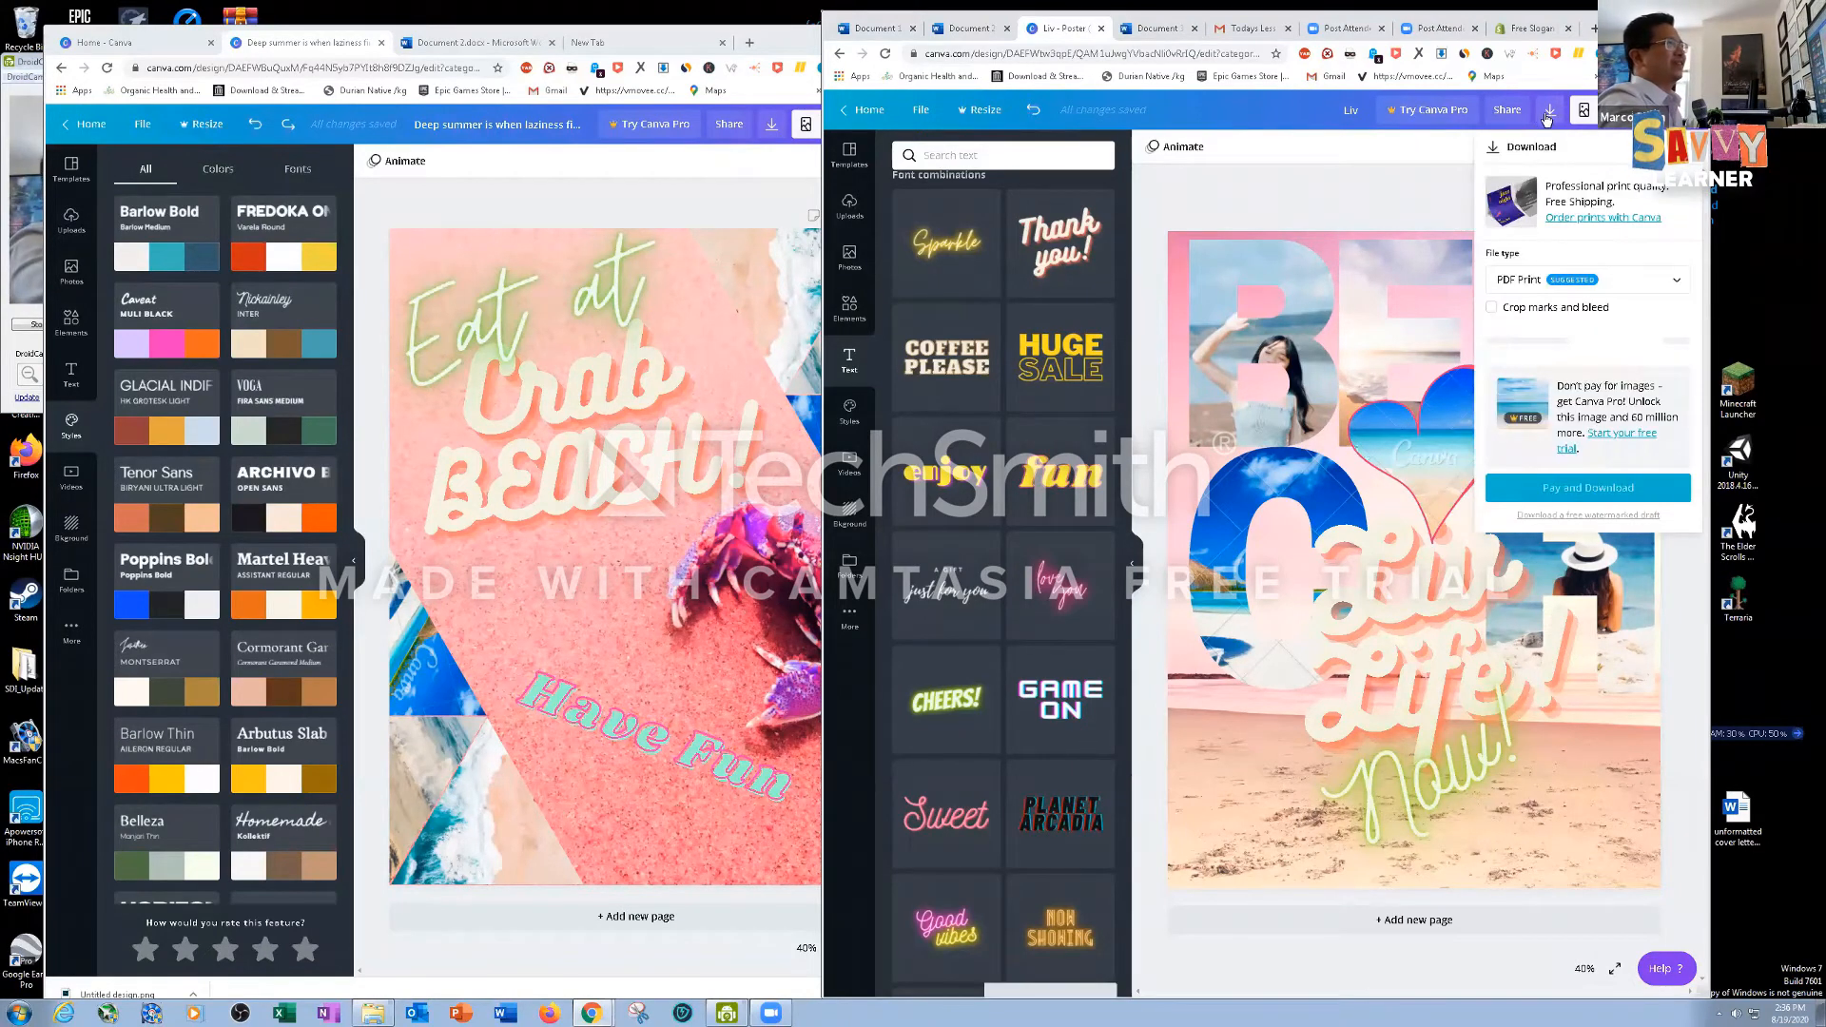
{"action": "left_click", "coordinate": [1624, 286]}
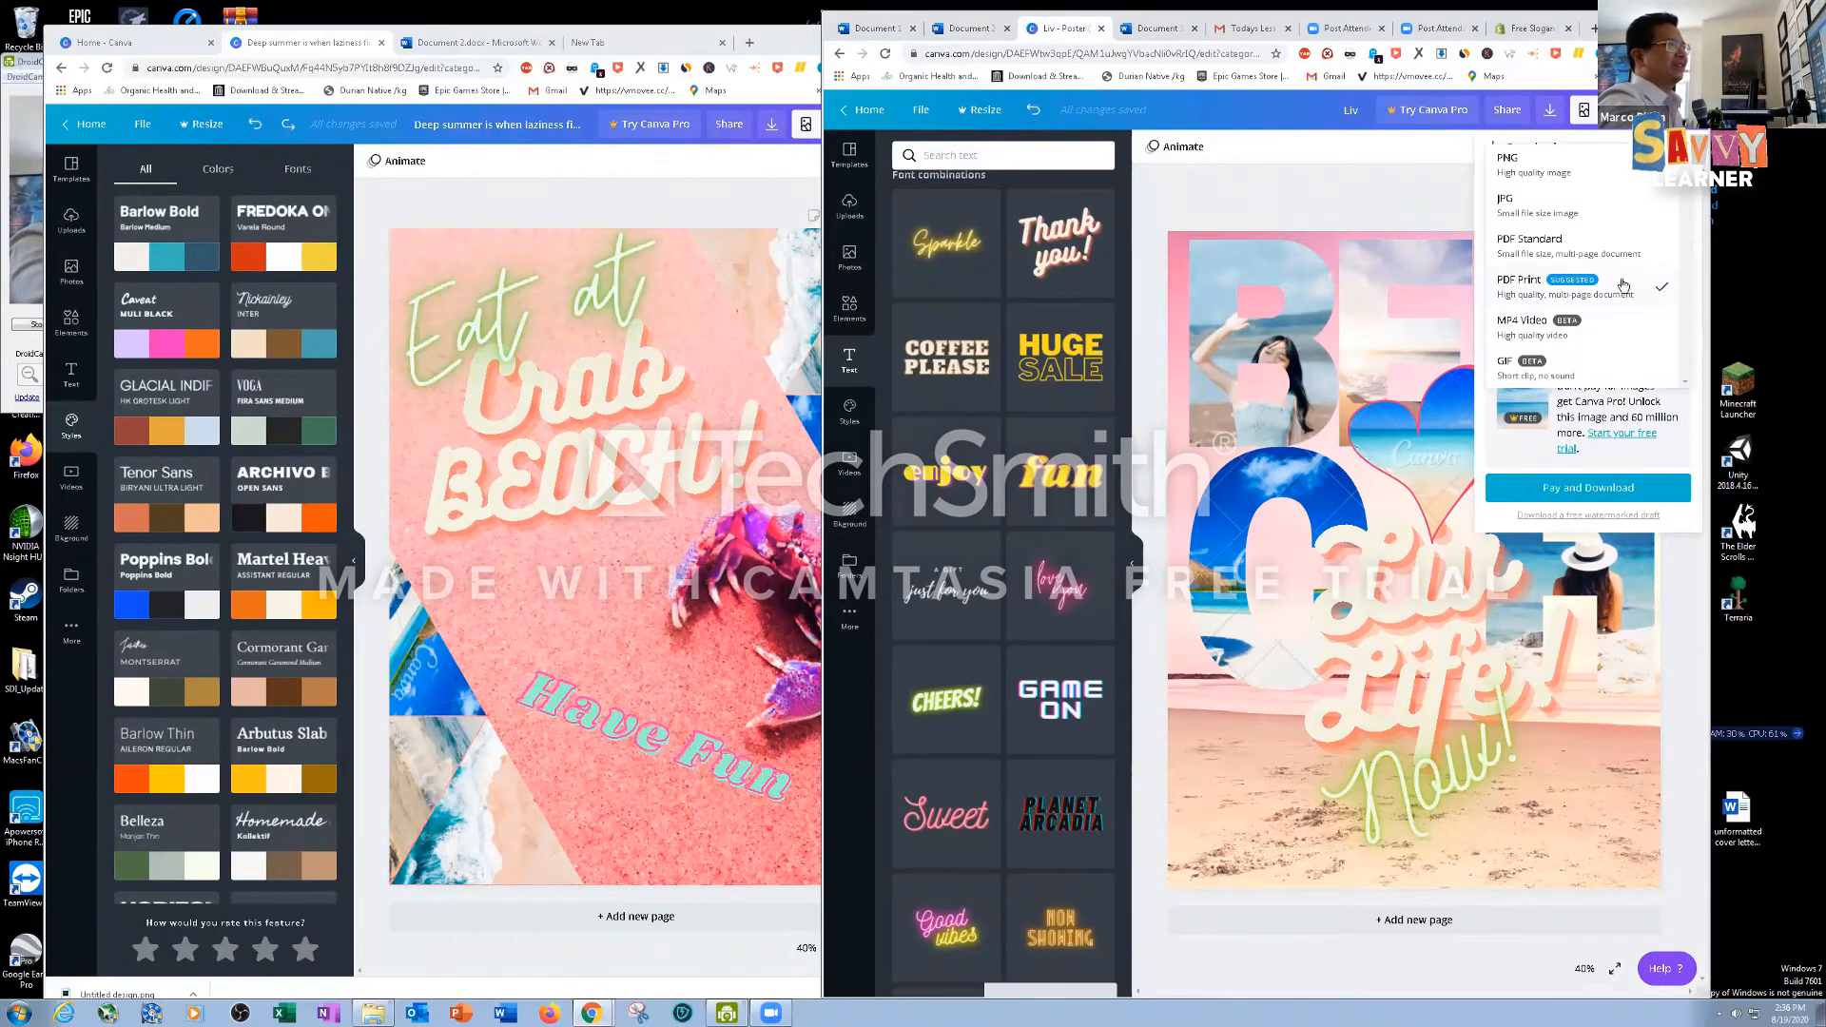
{"action": "left_click", "coordinate": [1521, 164]}
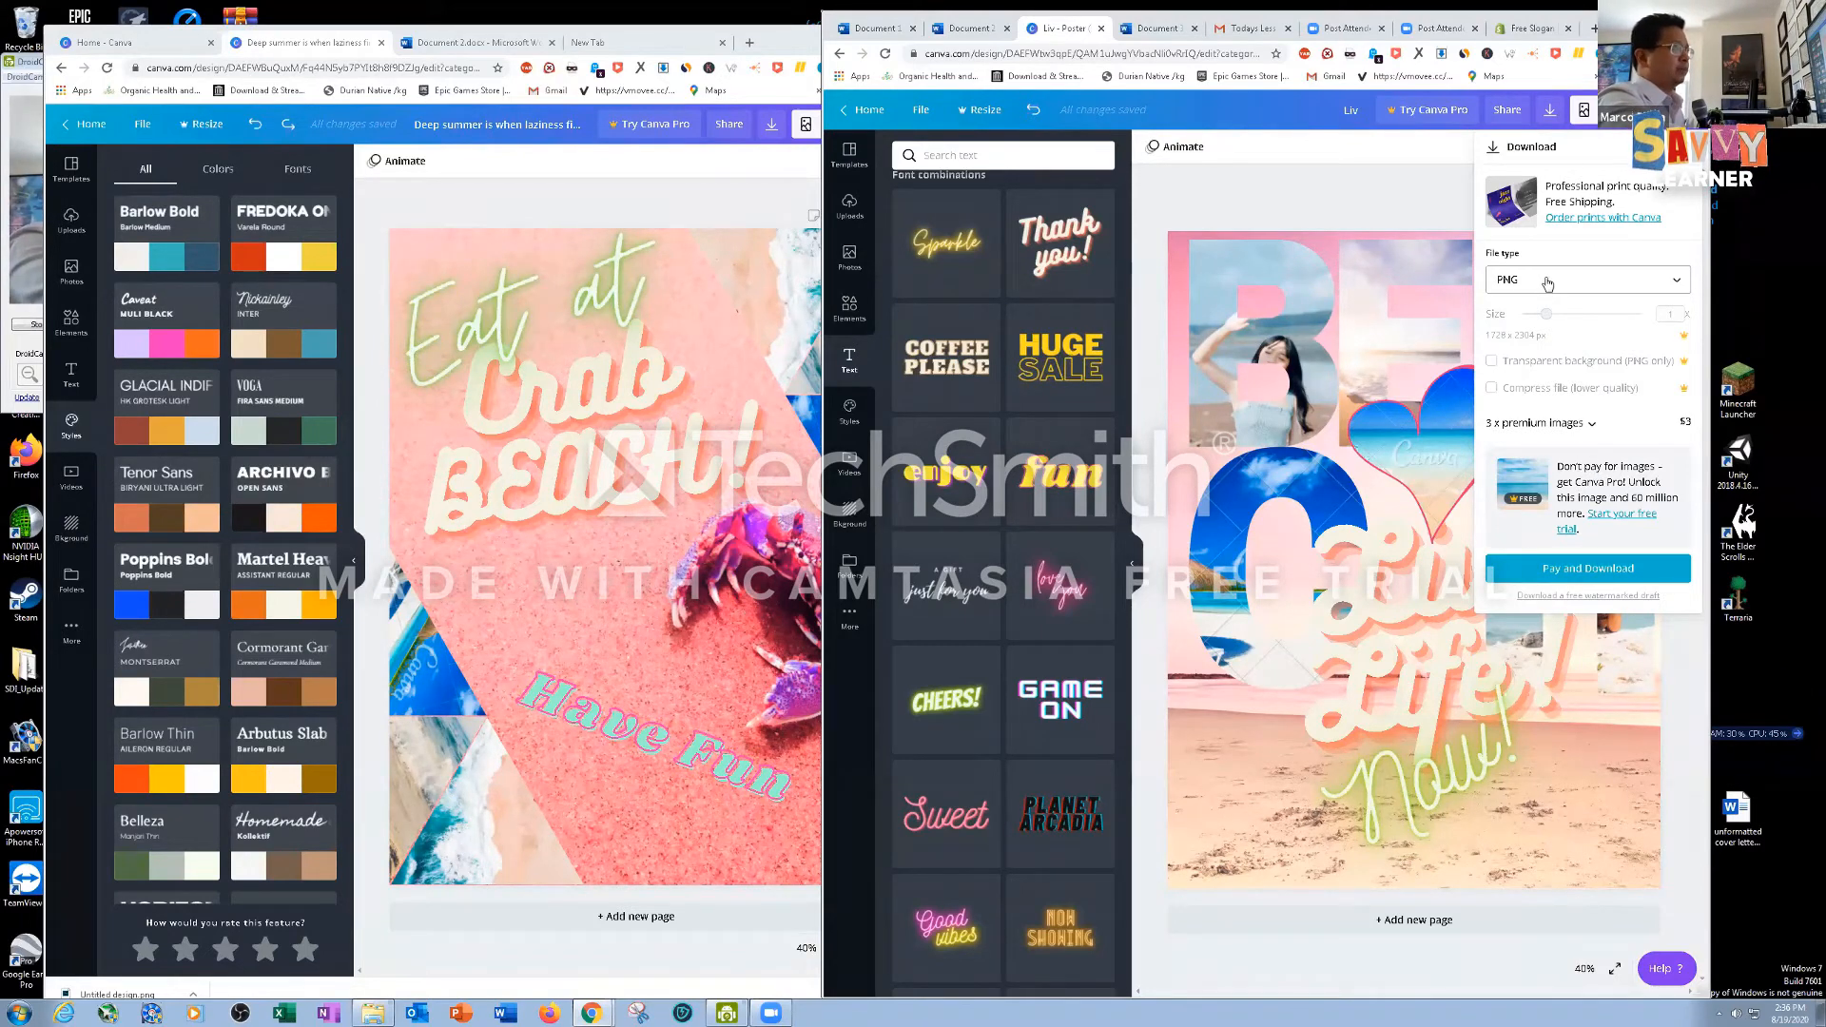
{"action": "left_click", "coordinate": [1593, 426]}
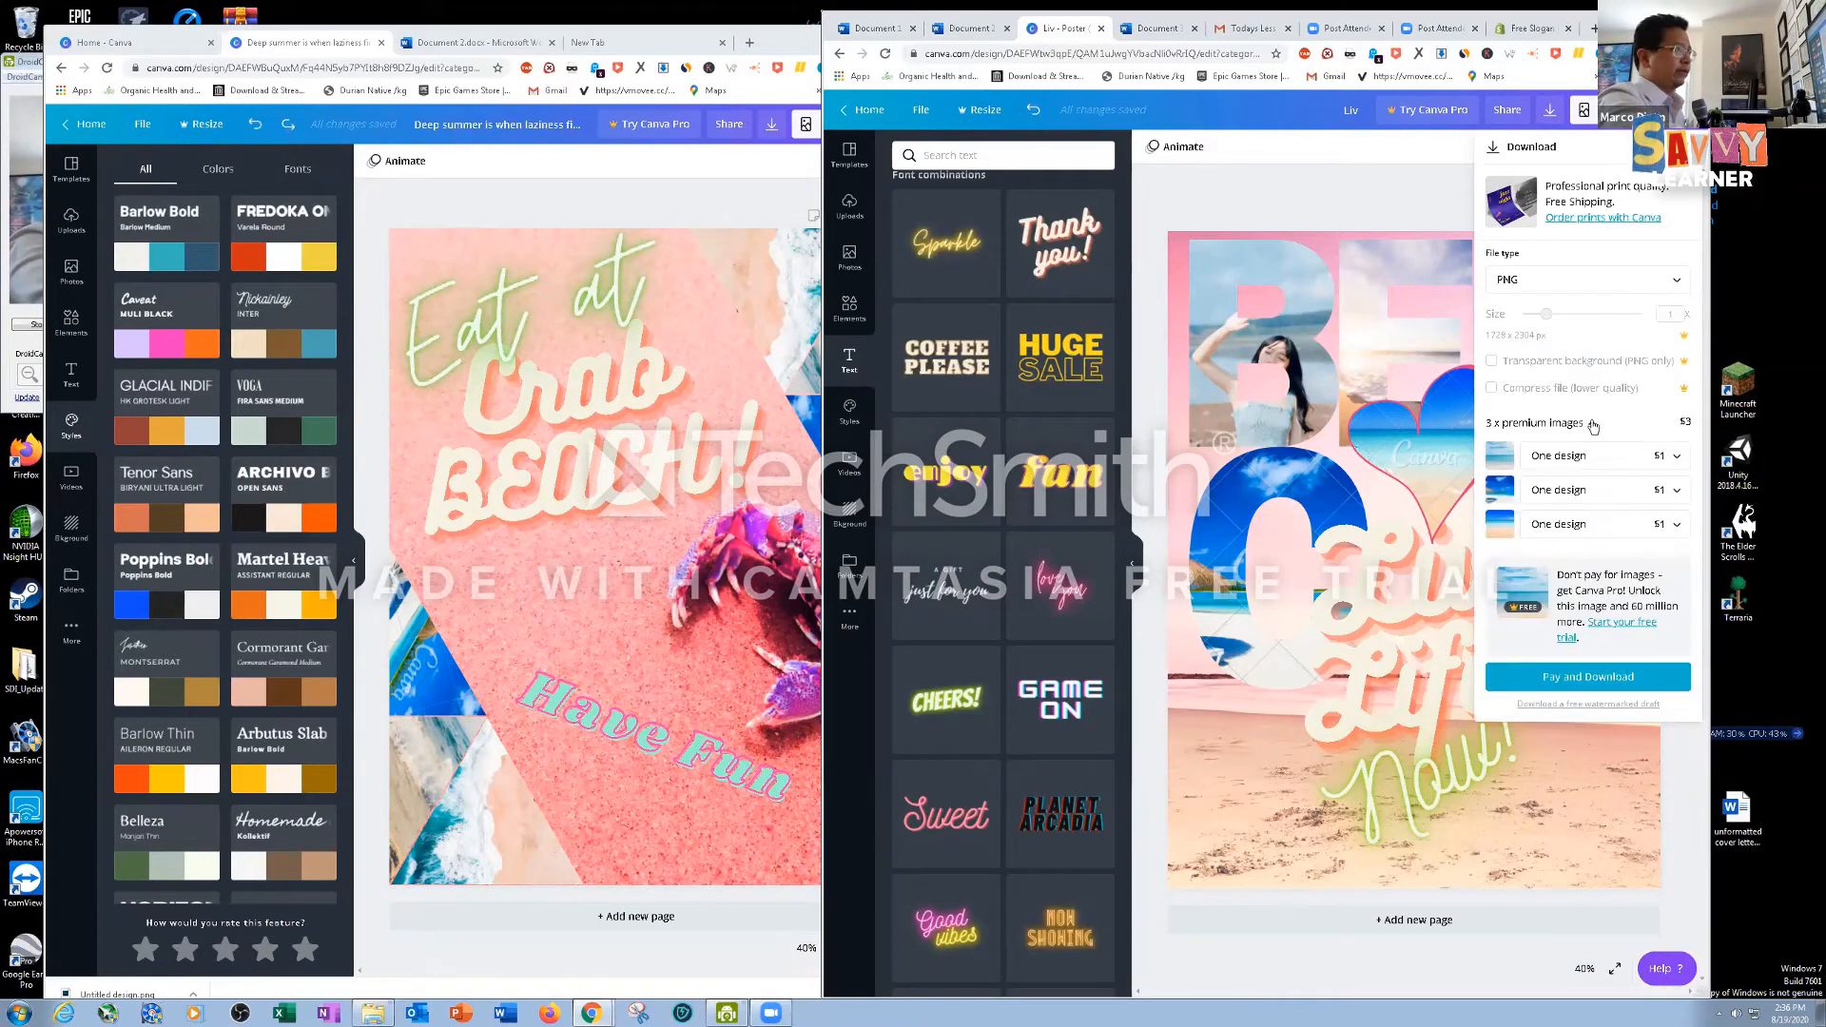
{"action": "left_click", "coordinate": [1373, 158]}
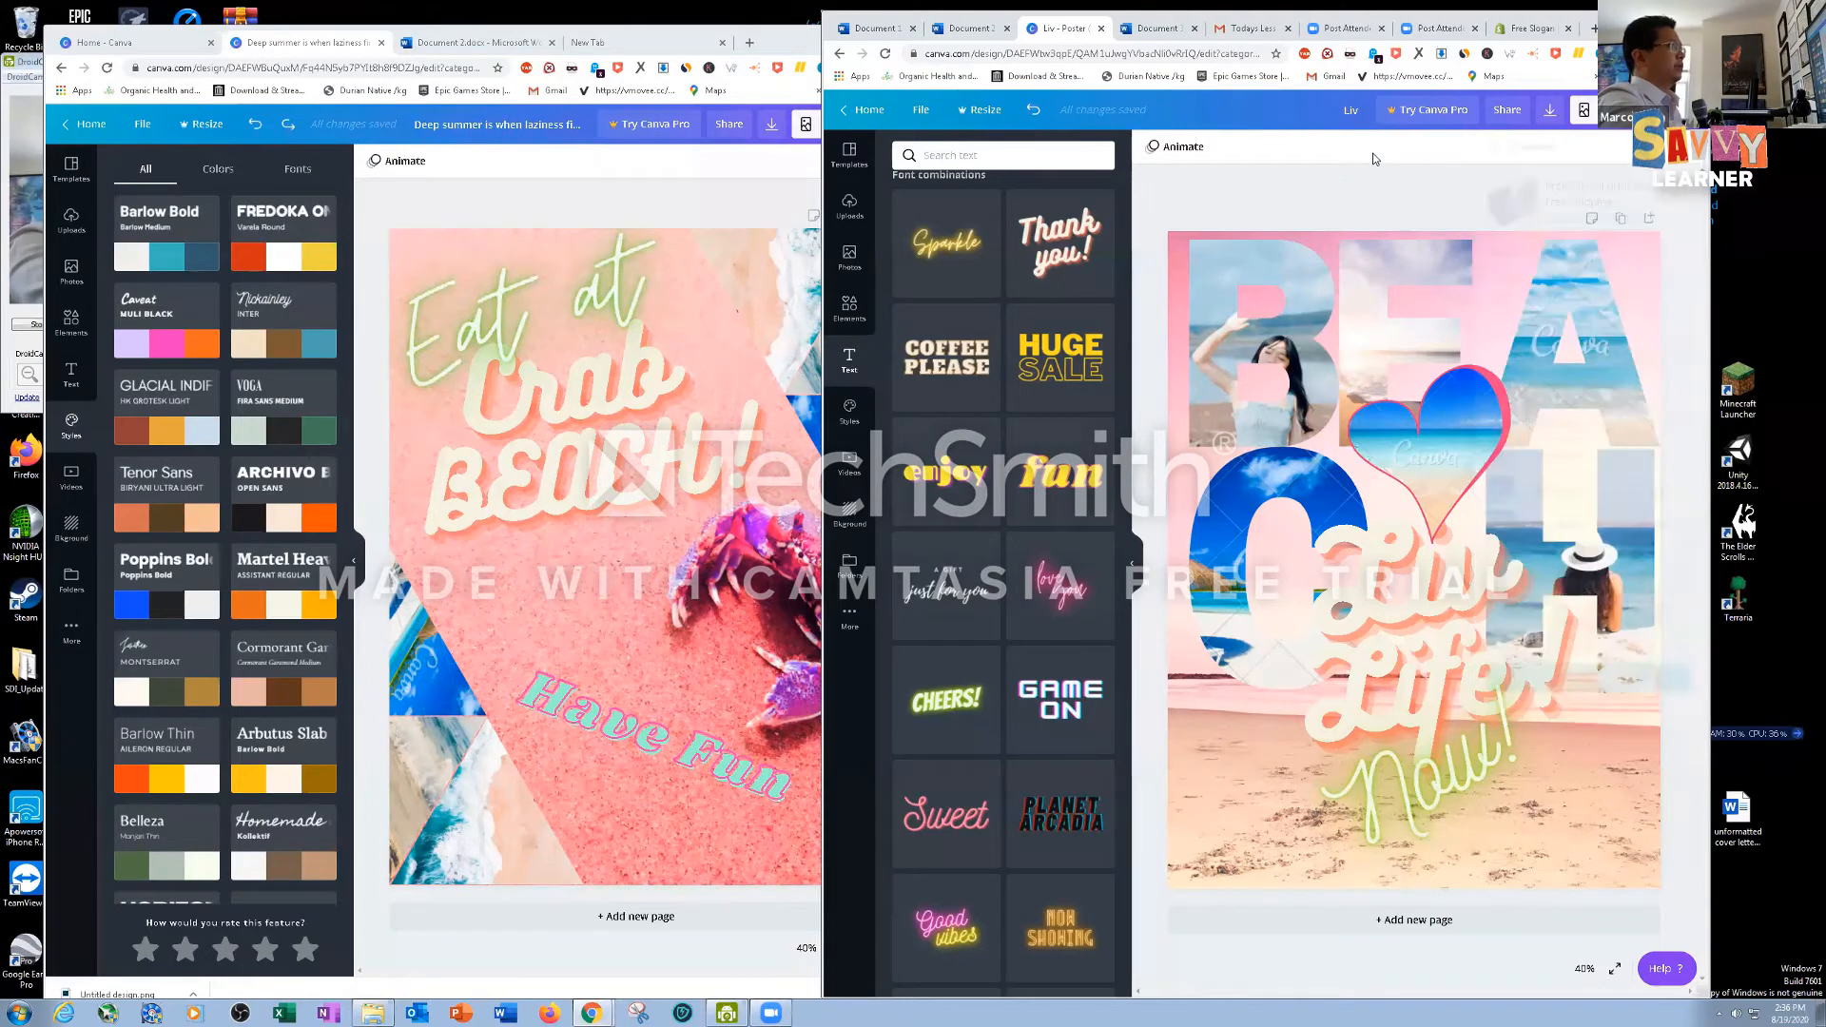
Check the poster's save-to-folder options again and close them without saving
{"action": "left_click", "coordinate": [920, 109]}
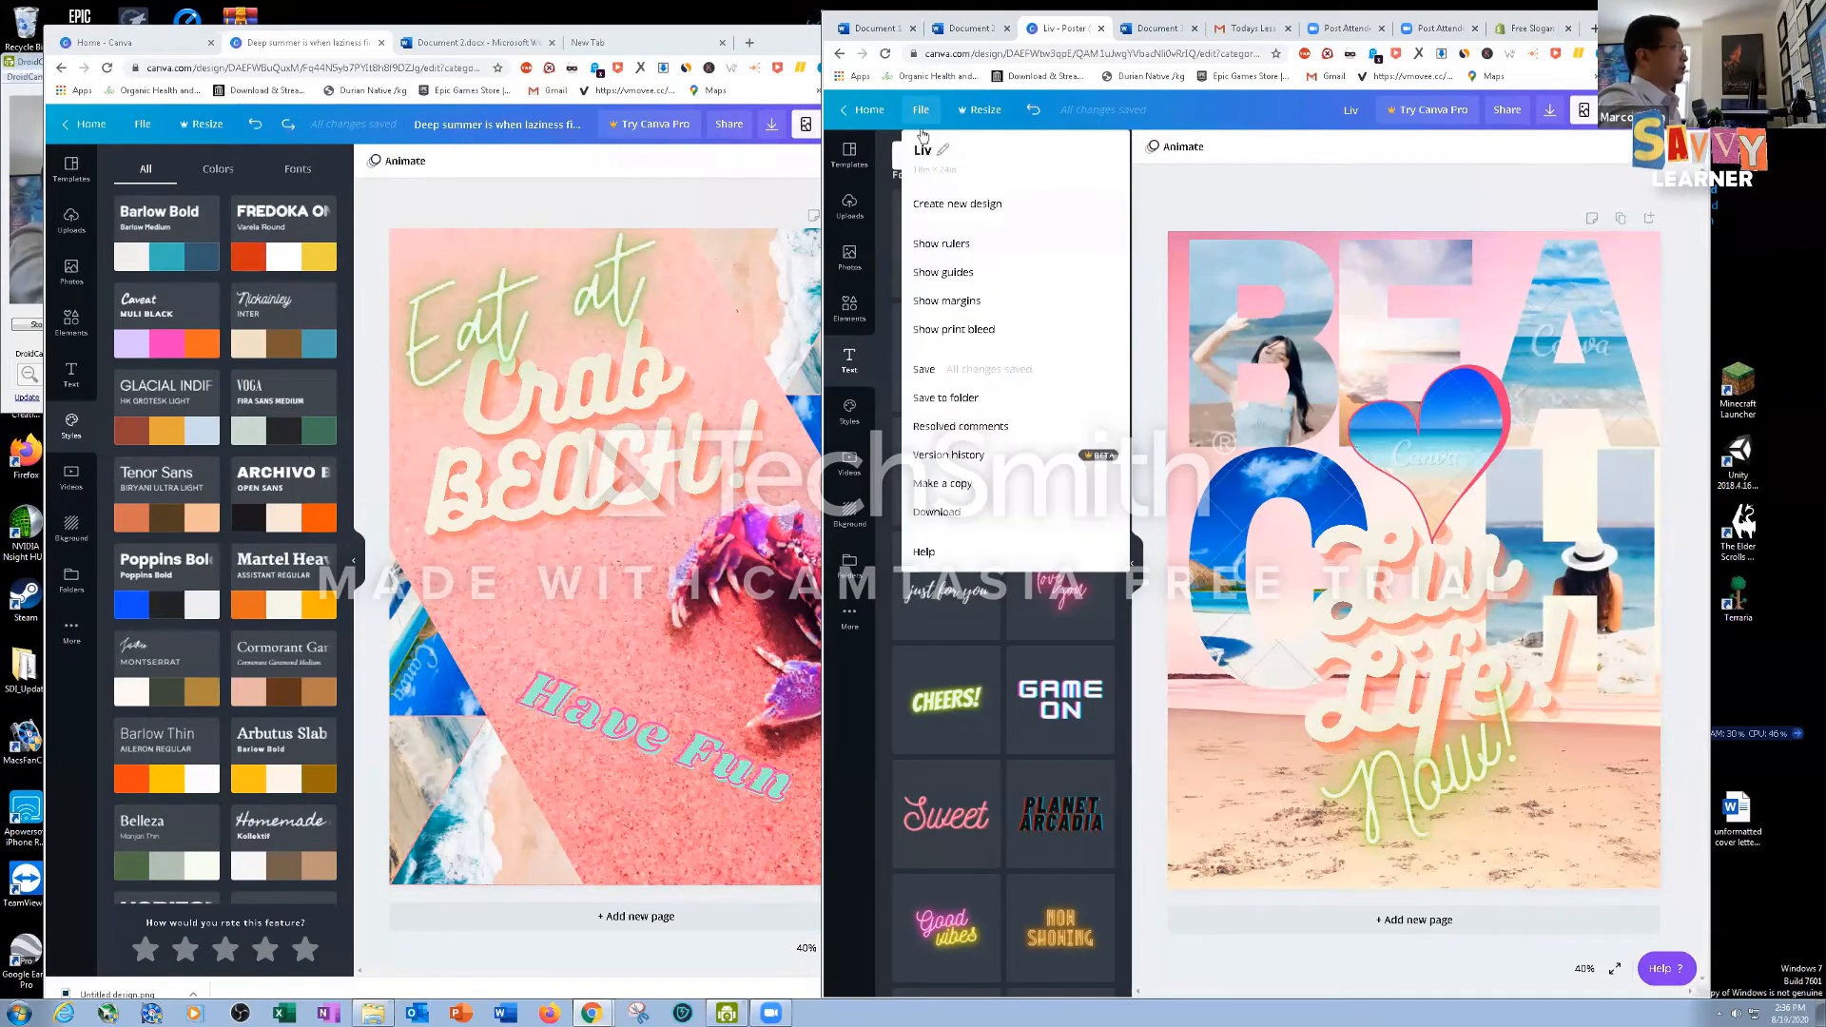
{"action": "left_click", "coordinate": [951, 397]}
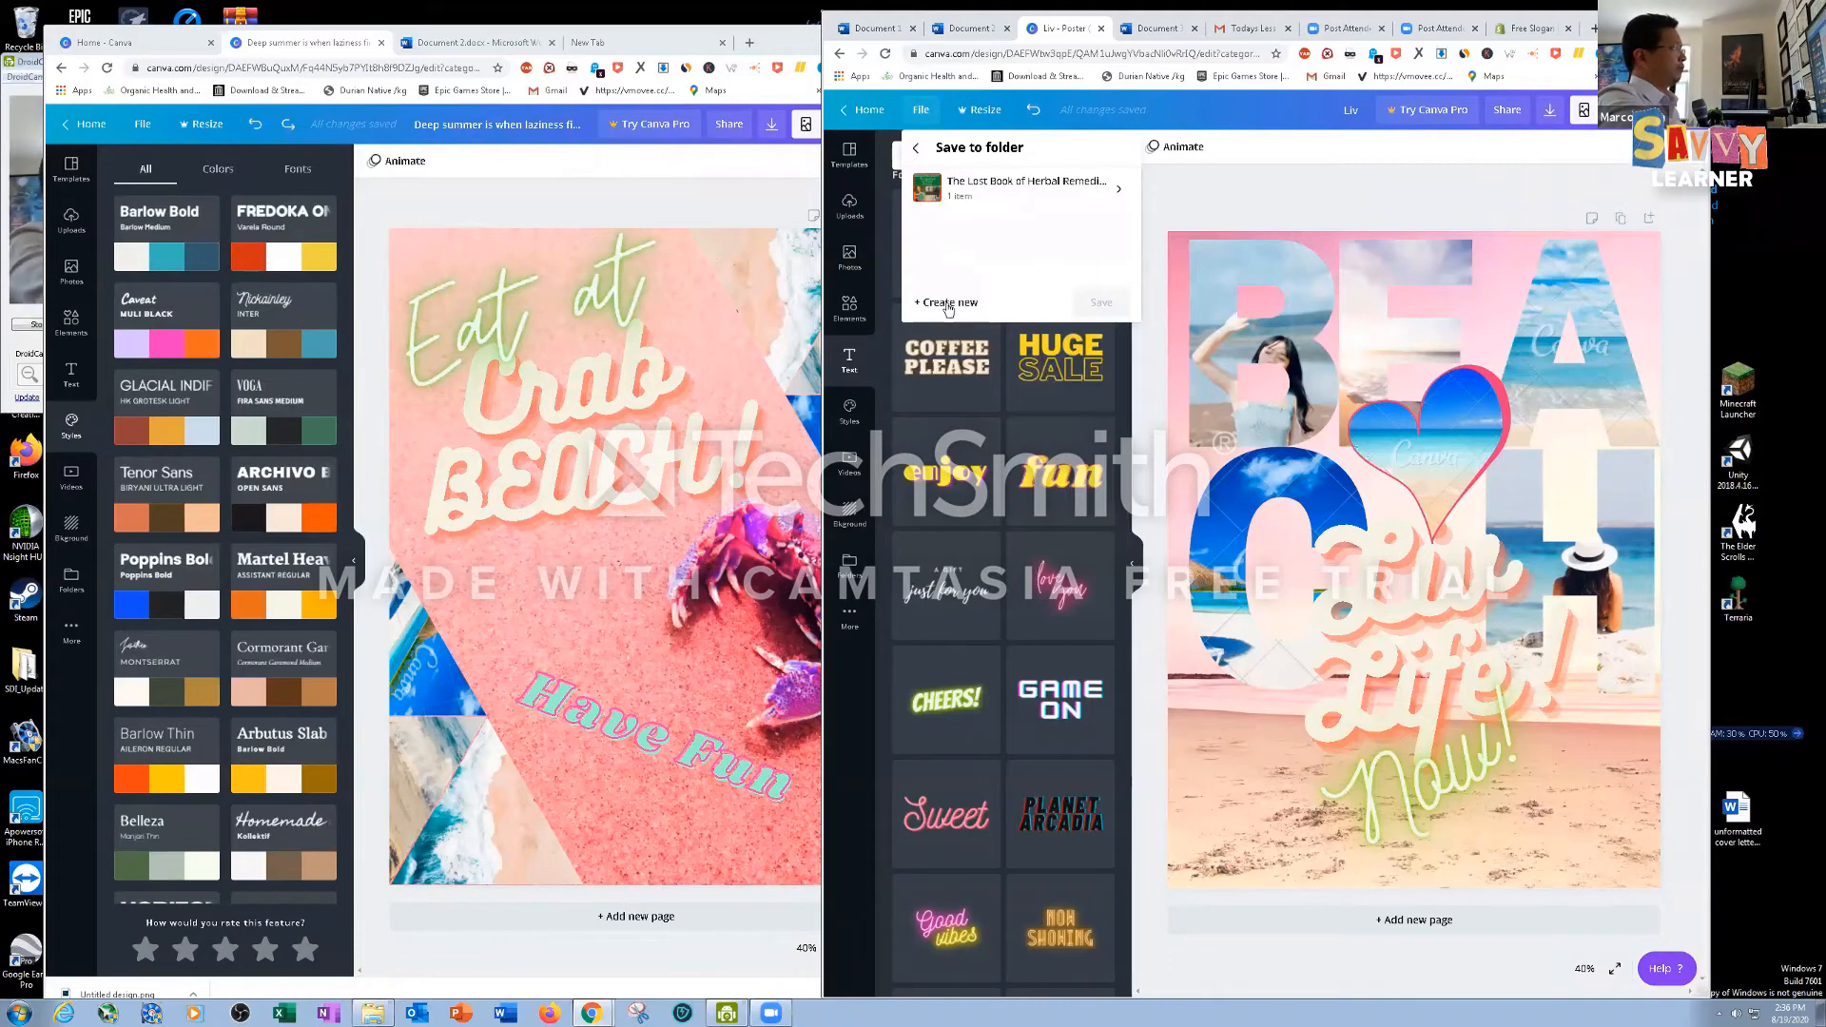
{"action": "left_click", "coordinate": [916, 148]}
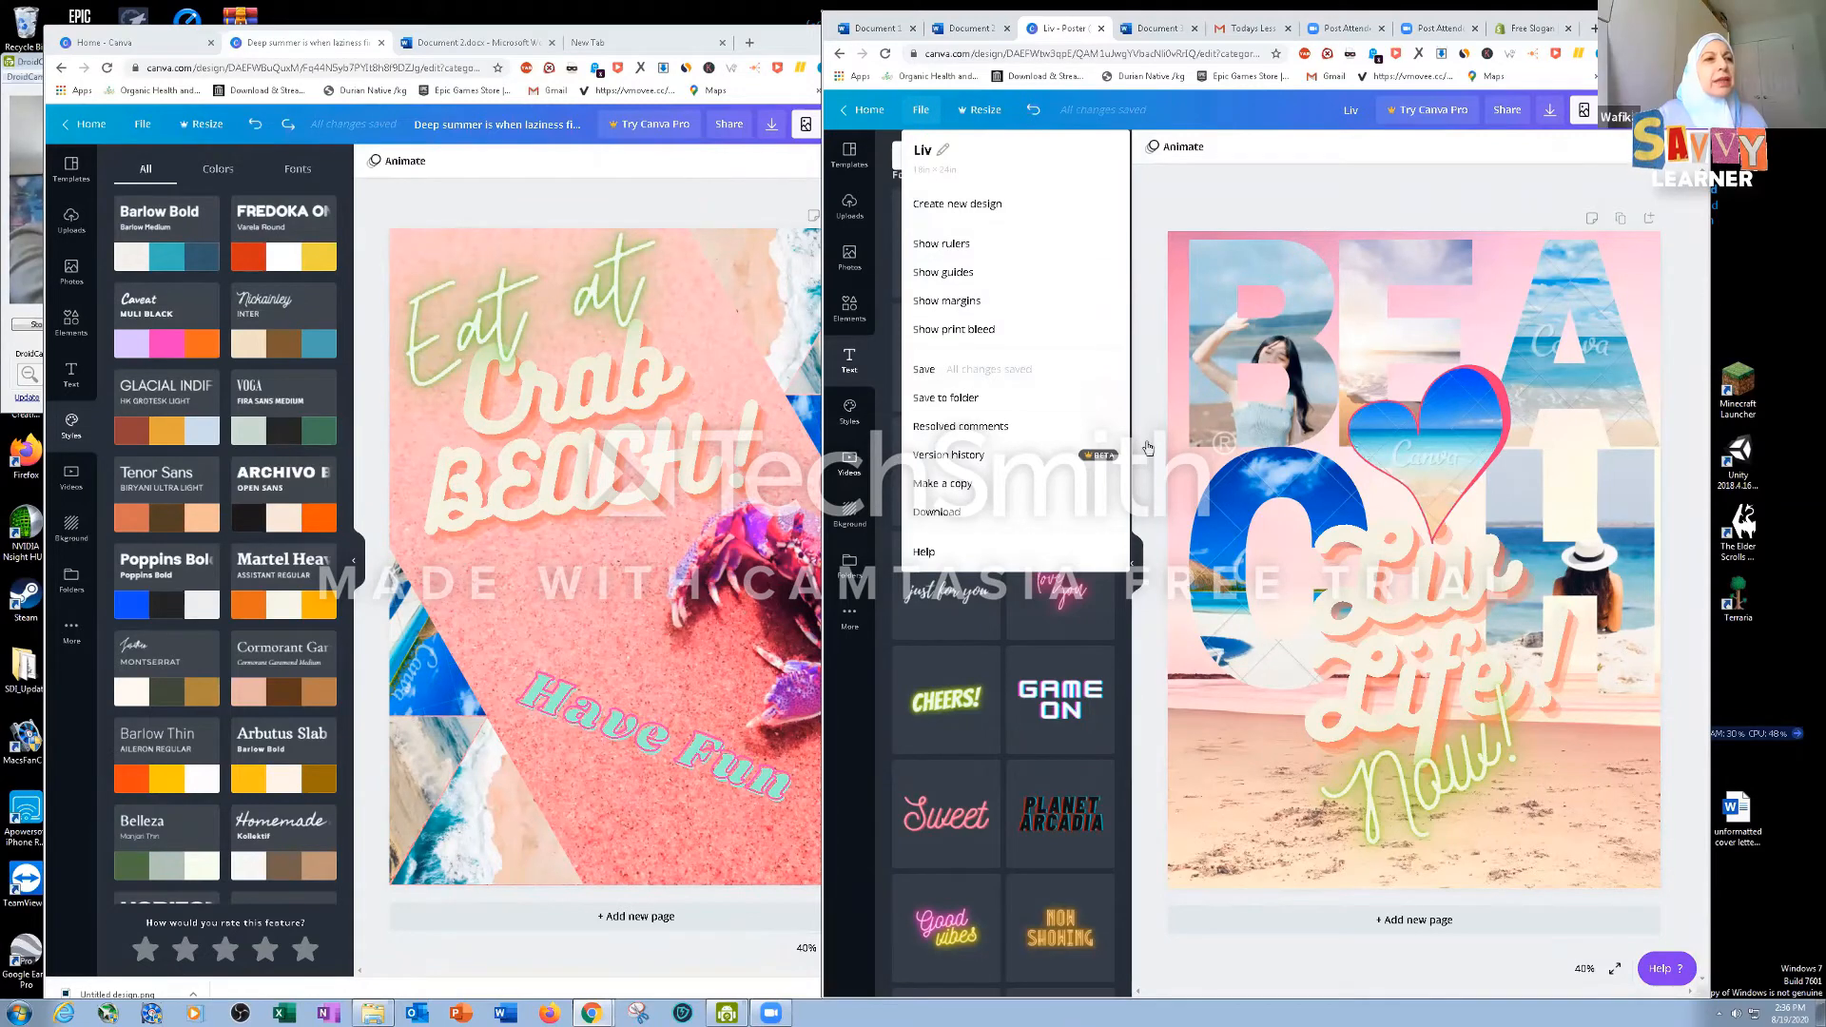
{"action": "left_click", "coordinate": [1222, 430]}
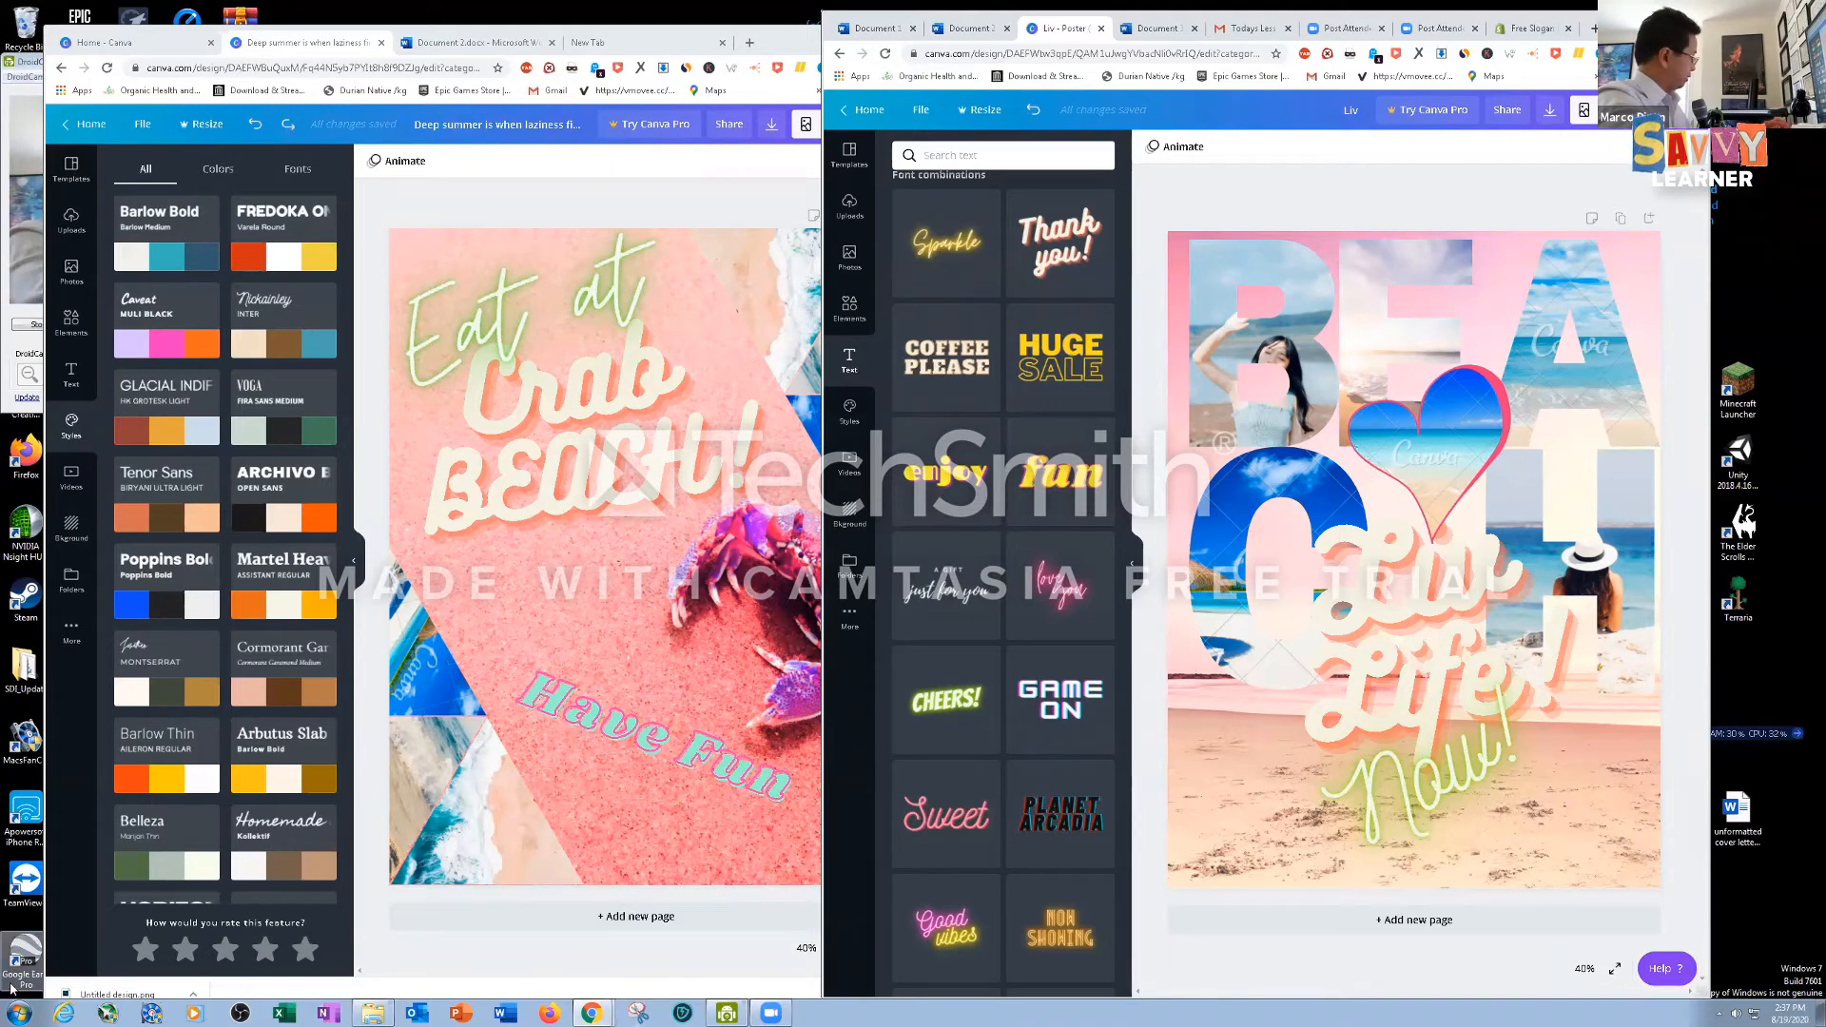
Open Snipping Tool and capture the whole BEACH poster from its upper-left to its lower-right corner
{"action": "left_click", "coordinate": [23, 1011]}
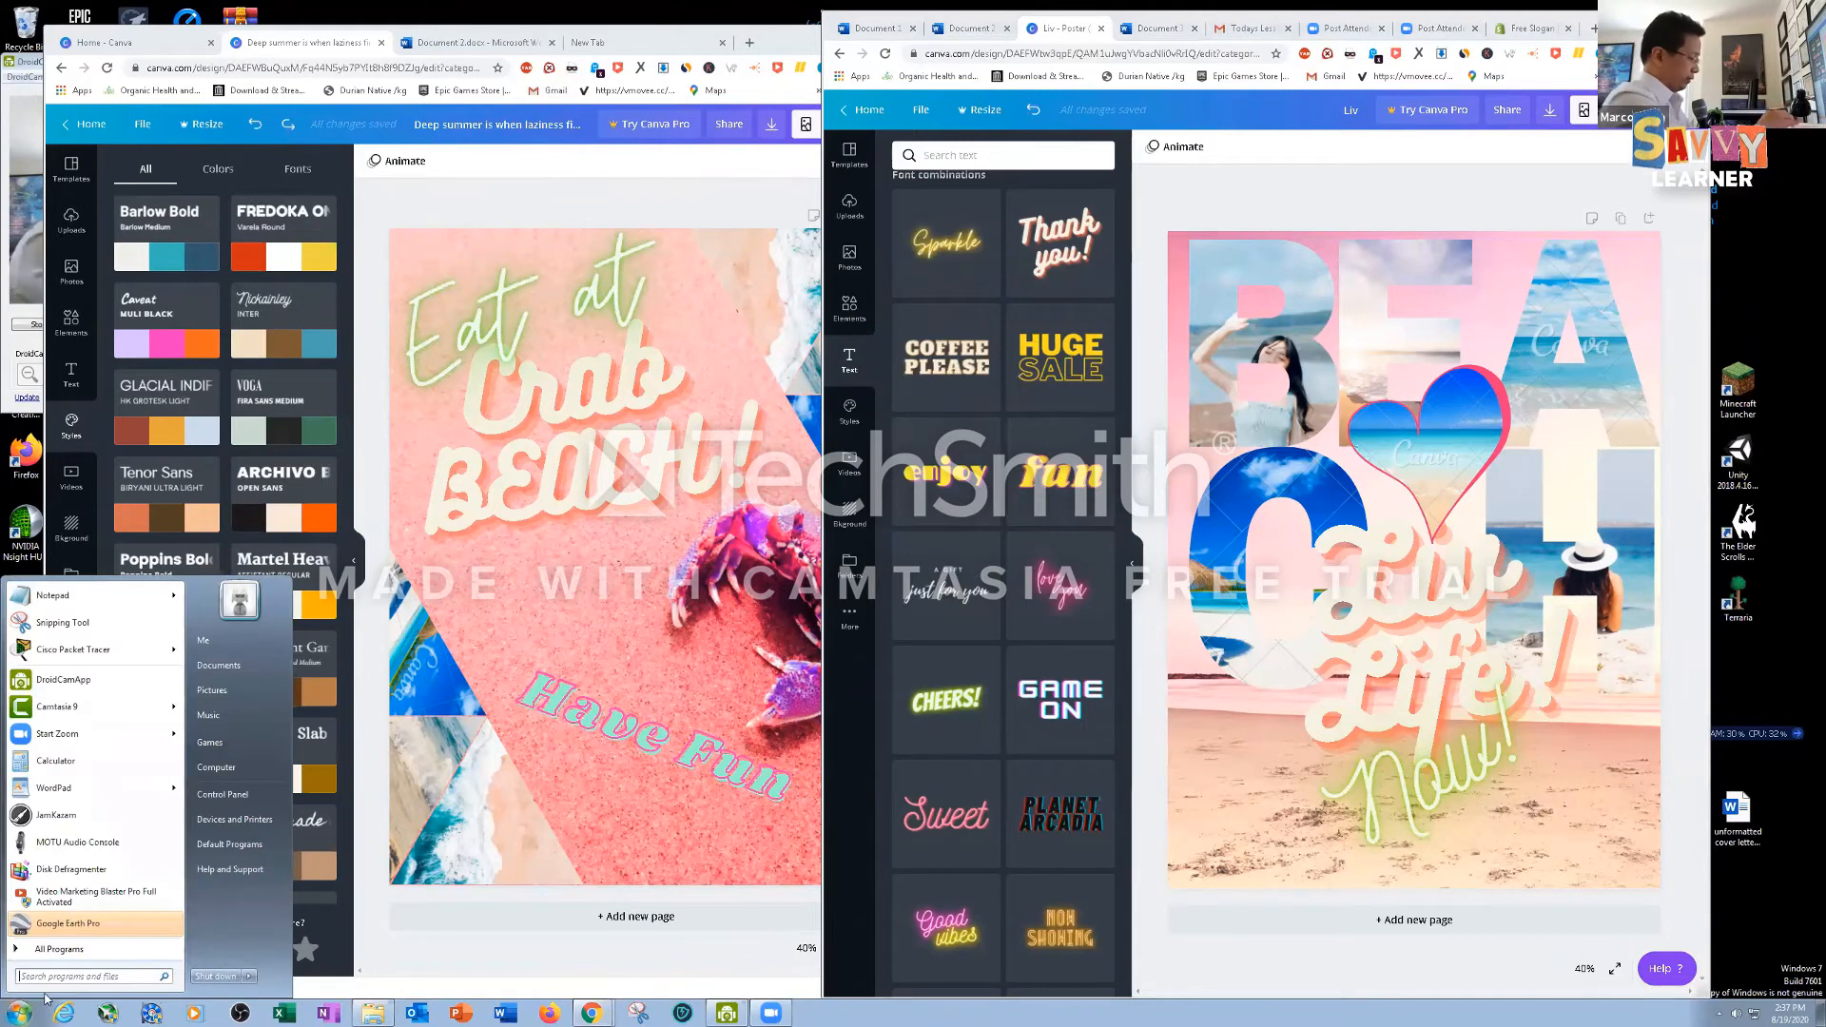
{"action": "type", "text": "sni"}
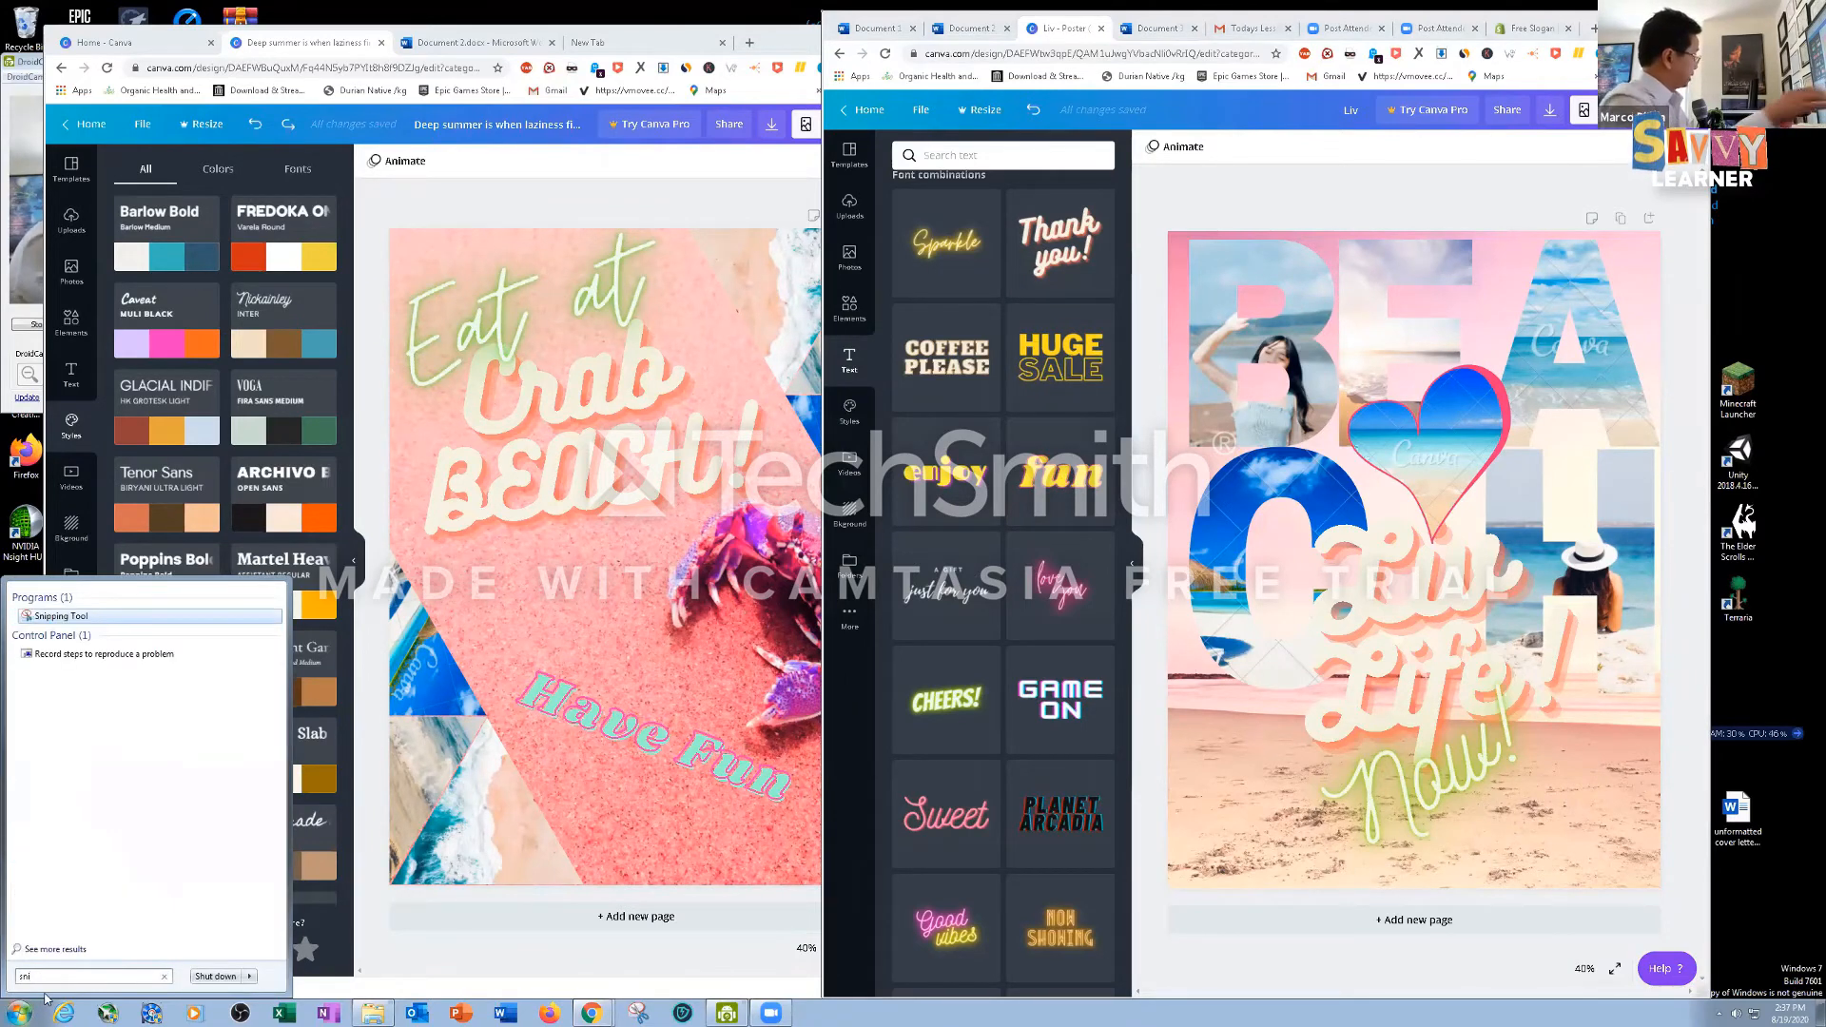
{"action": "left_click", "coordinate": [66, 617]}
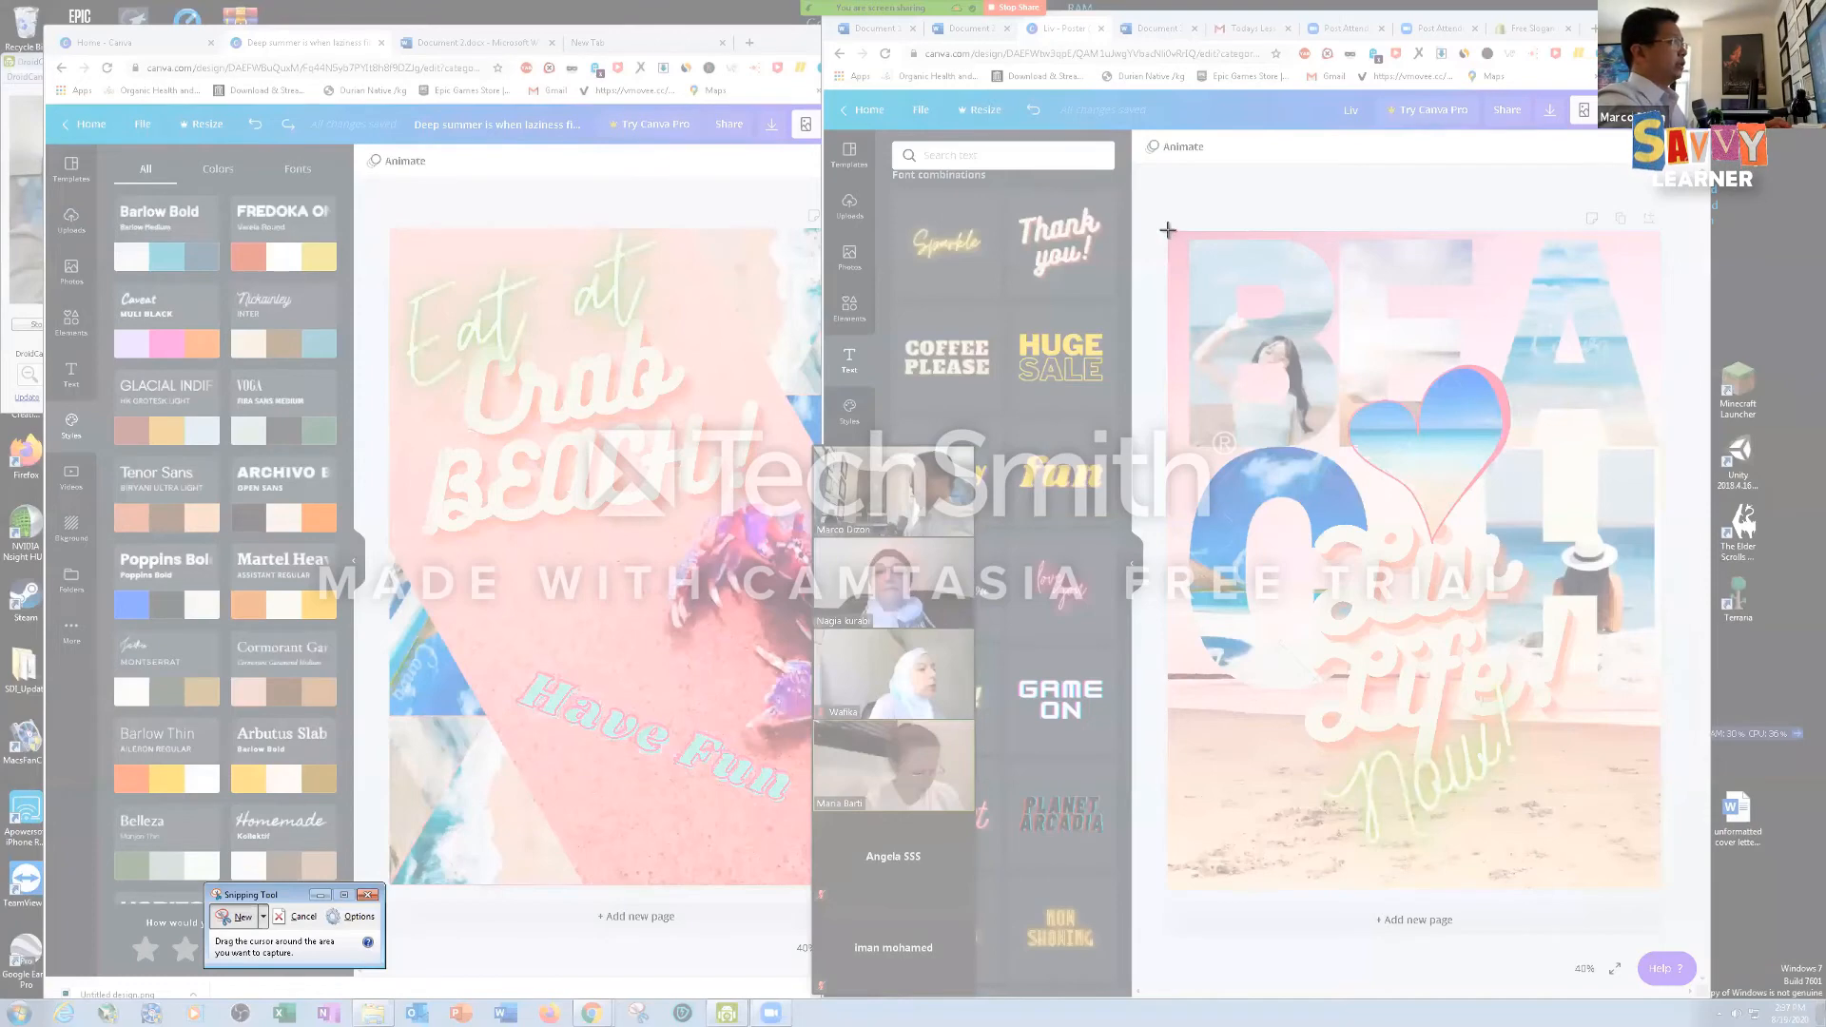
{"action": "left_click_drag", "start_coordinate": [1166, 229], "coordinate": [1660, 888]}
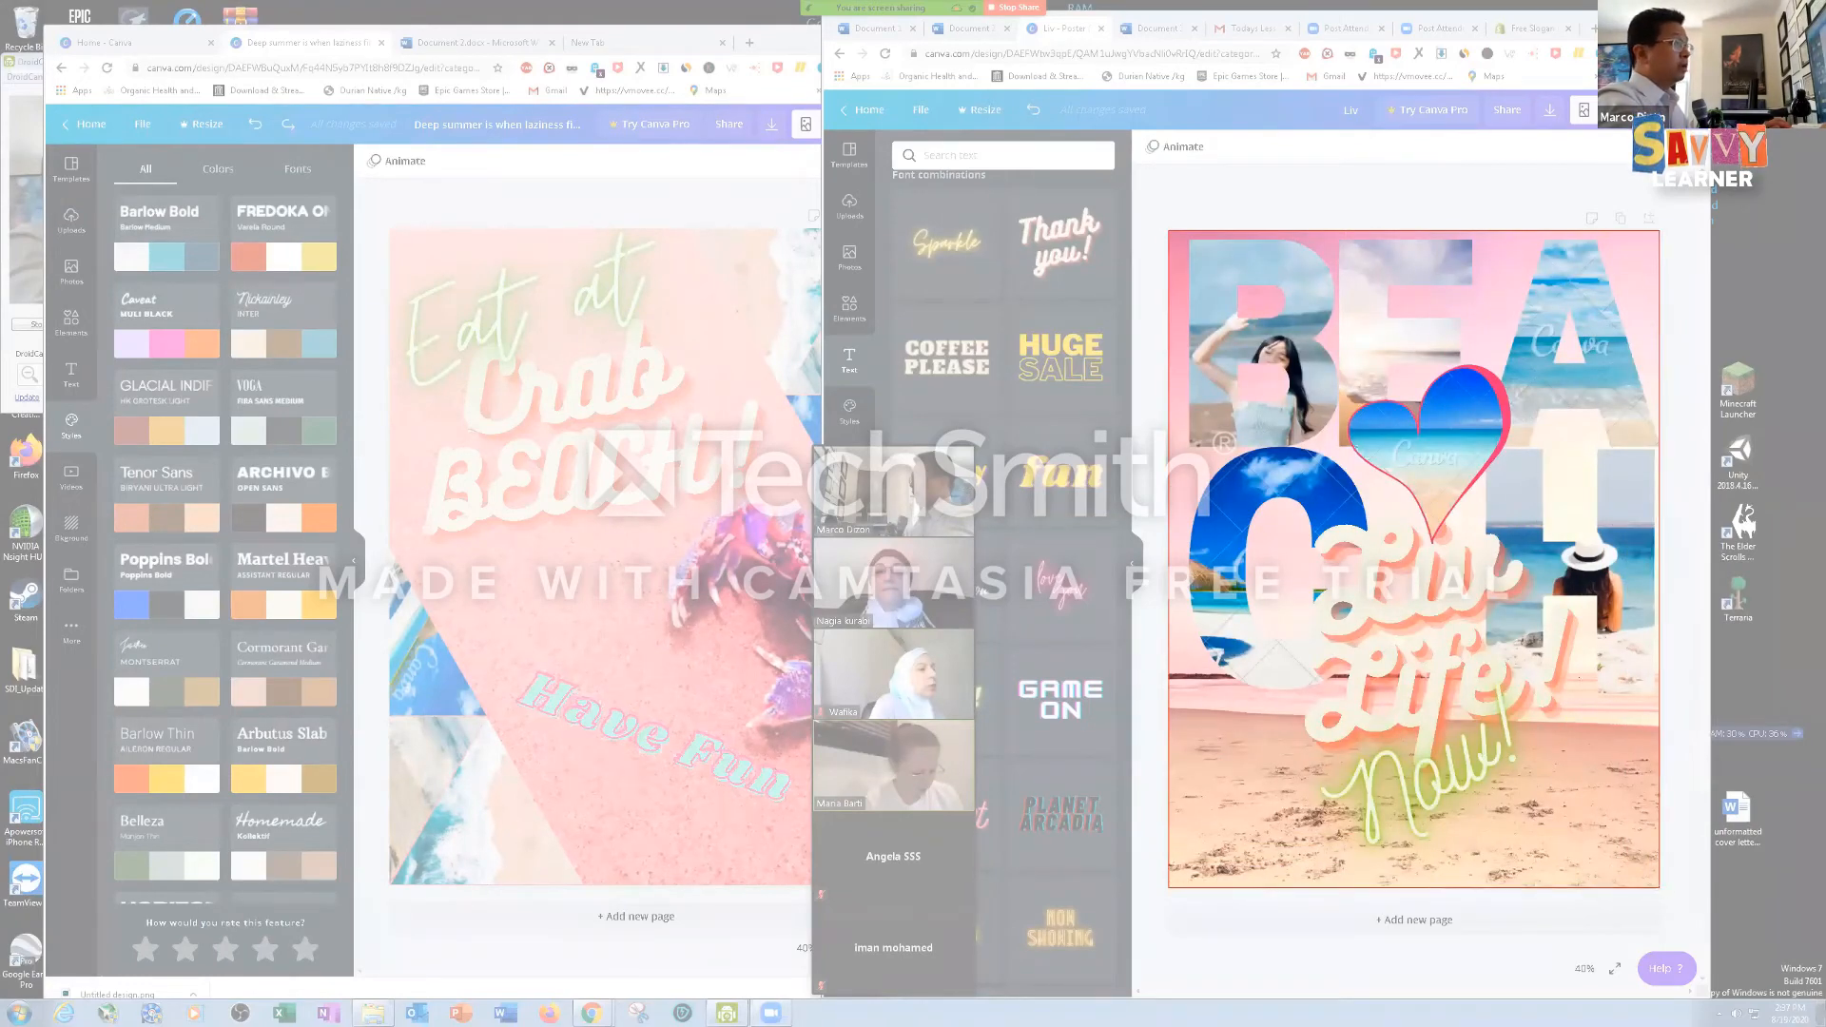
Save the captured poster as a PNG file named test in the Downloads folder
{"action": "key", "text": "ctrl+s"}
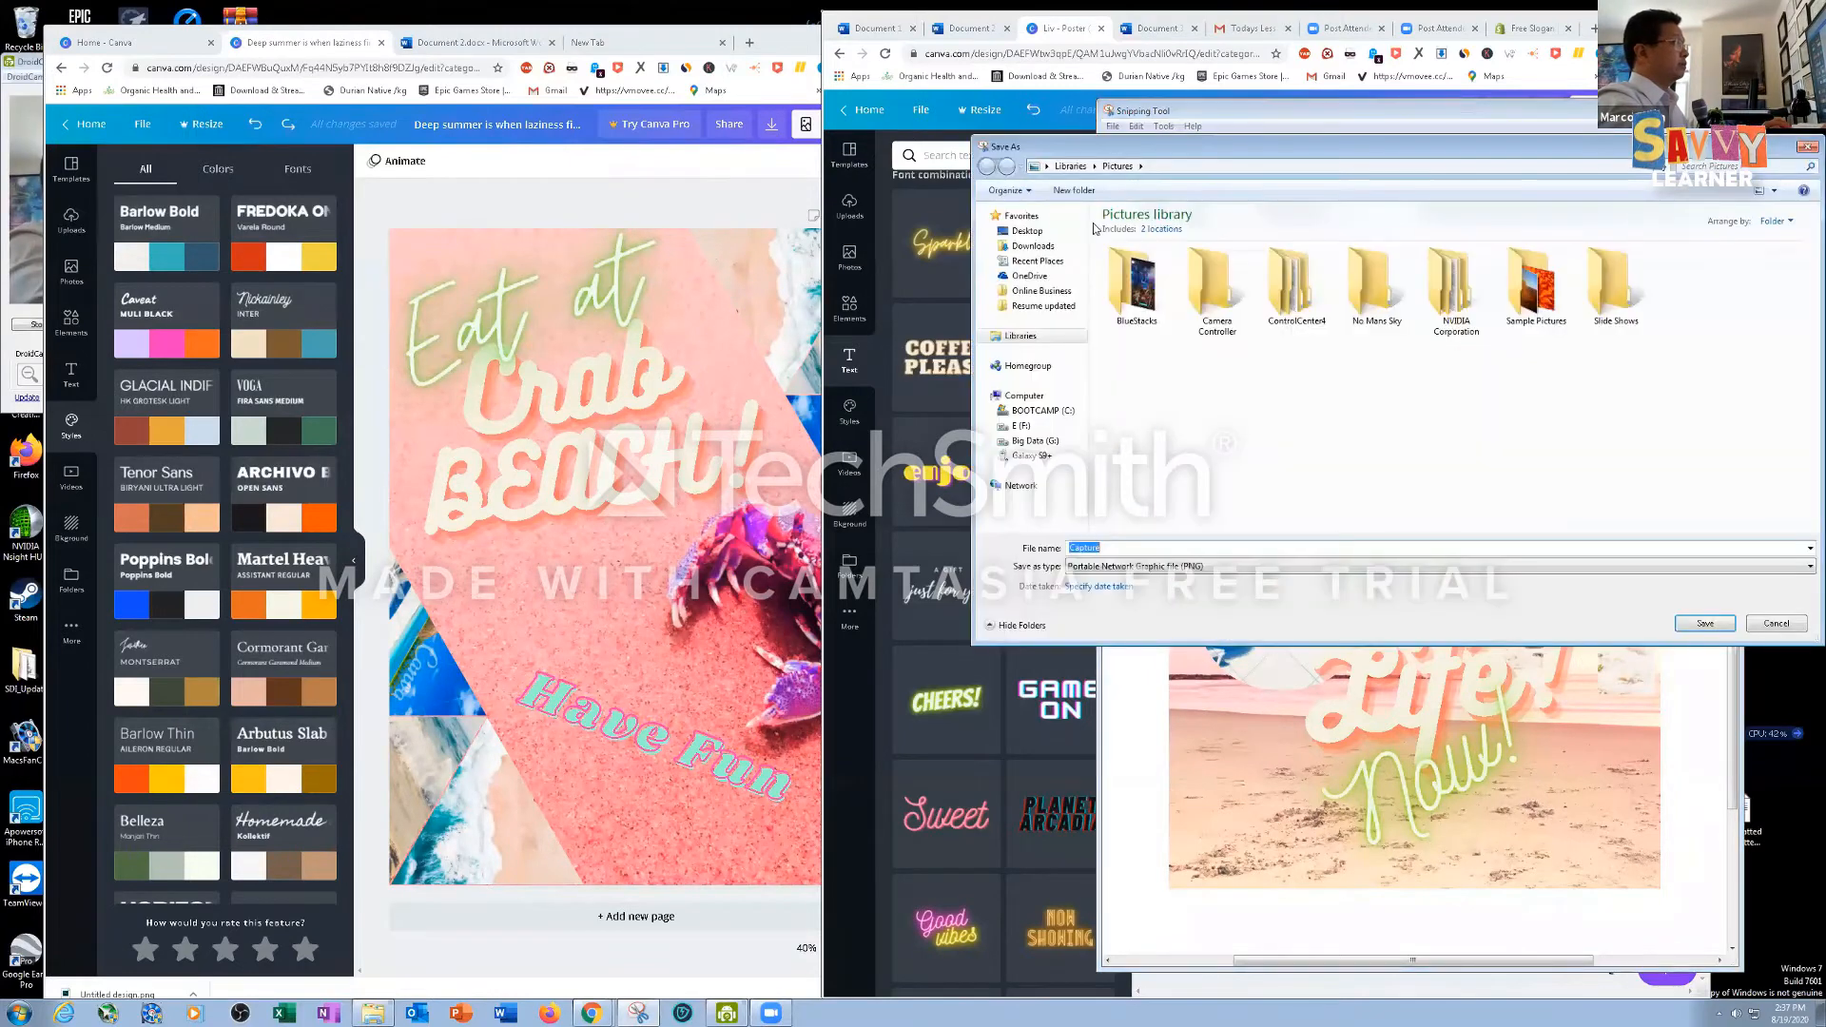
{"action": "left_click", "coordinate": [1033, 245]}
{"action": "left_click_drag", "start_coordinate": [1149, 546], "coordinate": [1050, 552]}
{"action": "type", "text": "tes"}
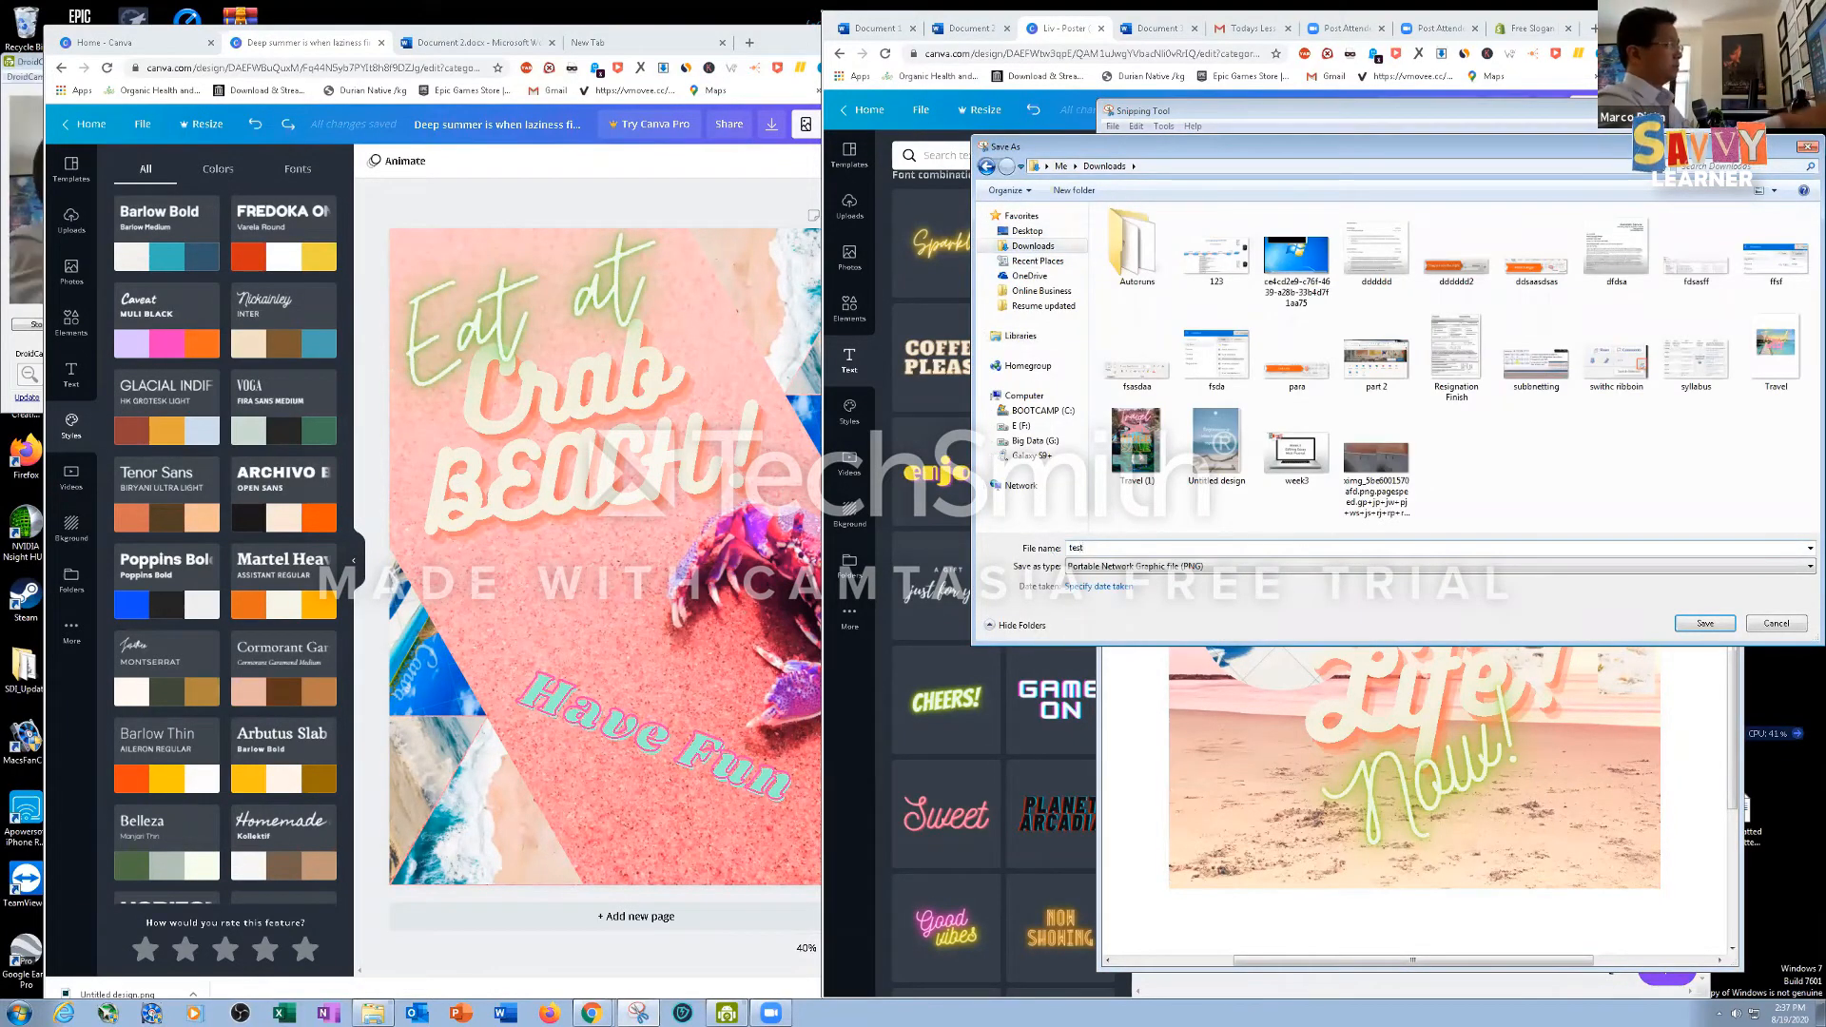
{"action": "type", "text": "t"}
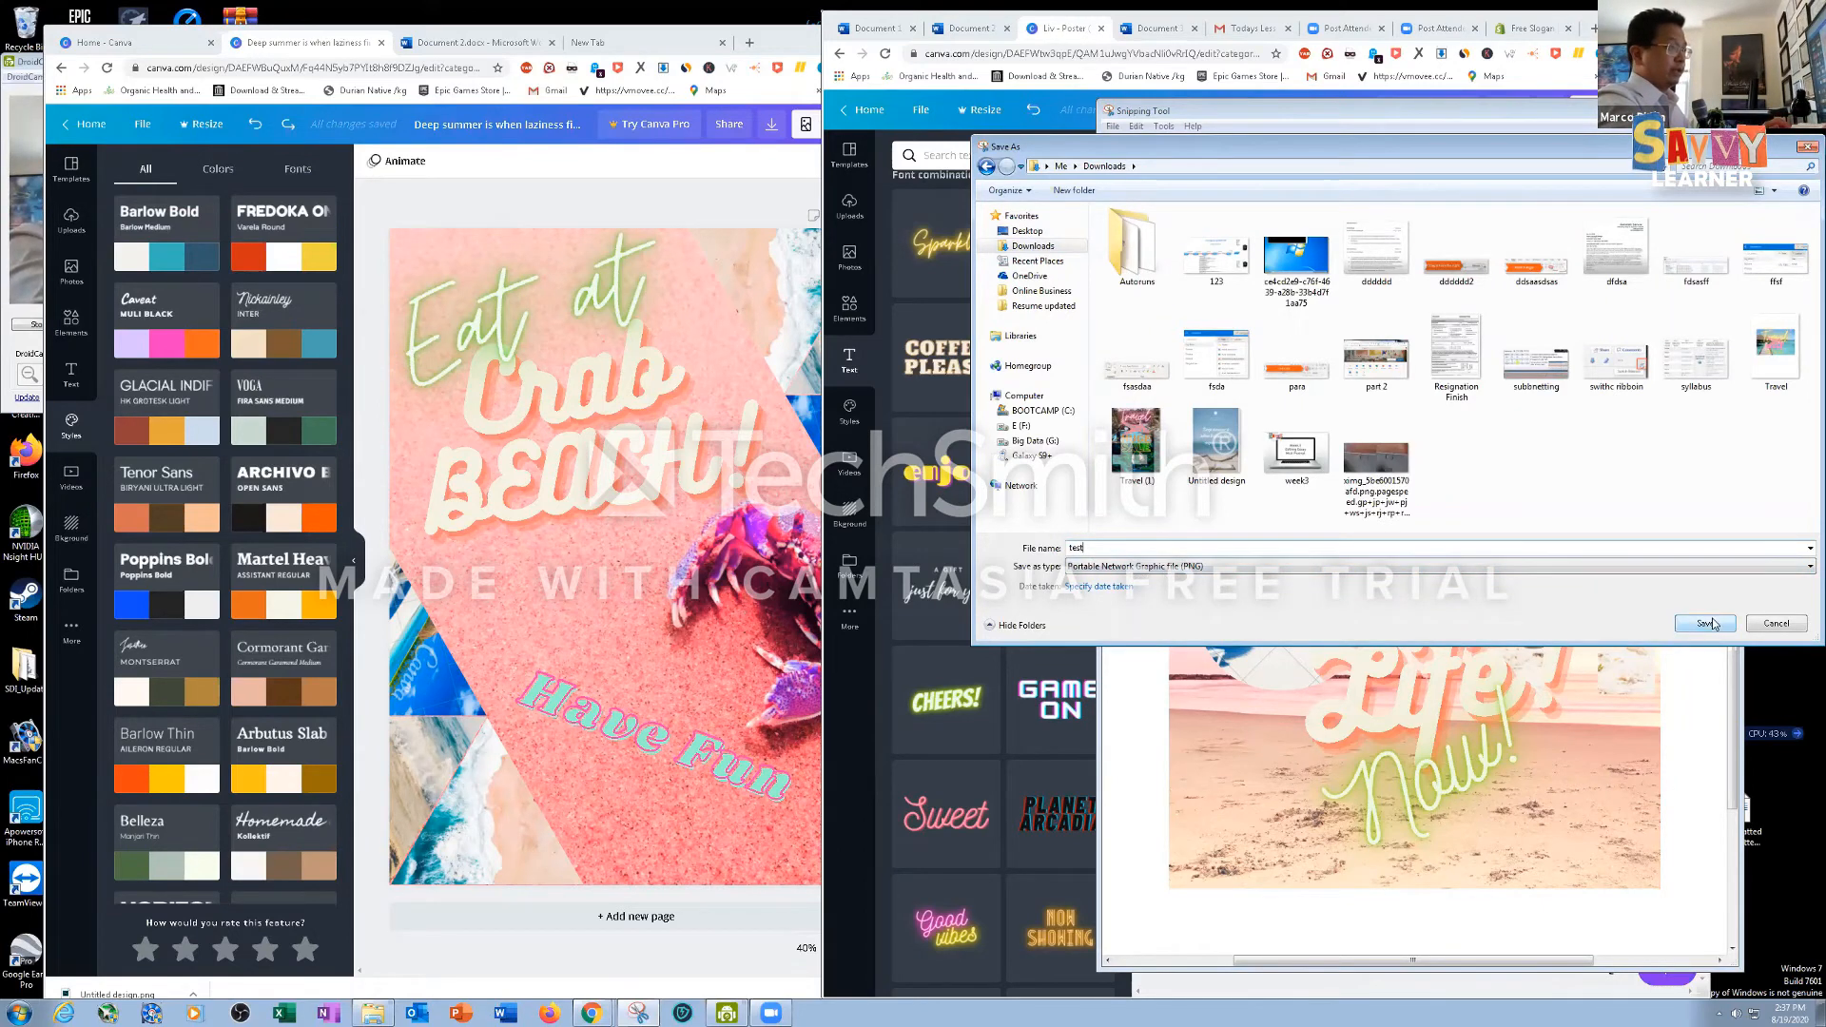
{"action": "left_click", "coordinate": [1728, 568]}
{"action": "left_click", "coordinate": [1728, 579]}
{"action": "left_click", "coordinate": [1705, 624]}
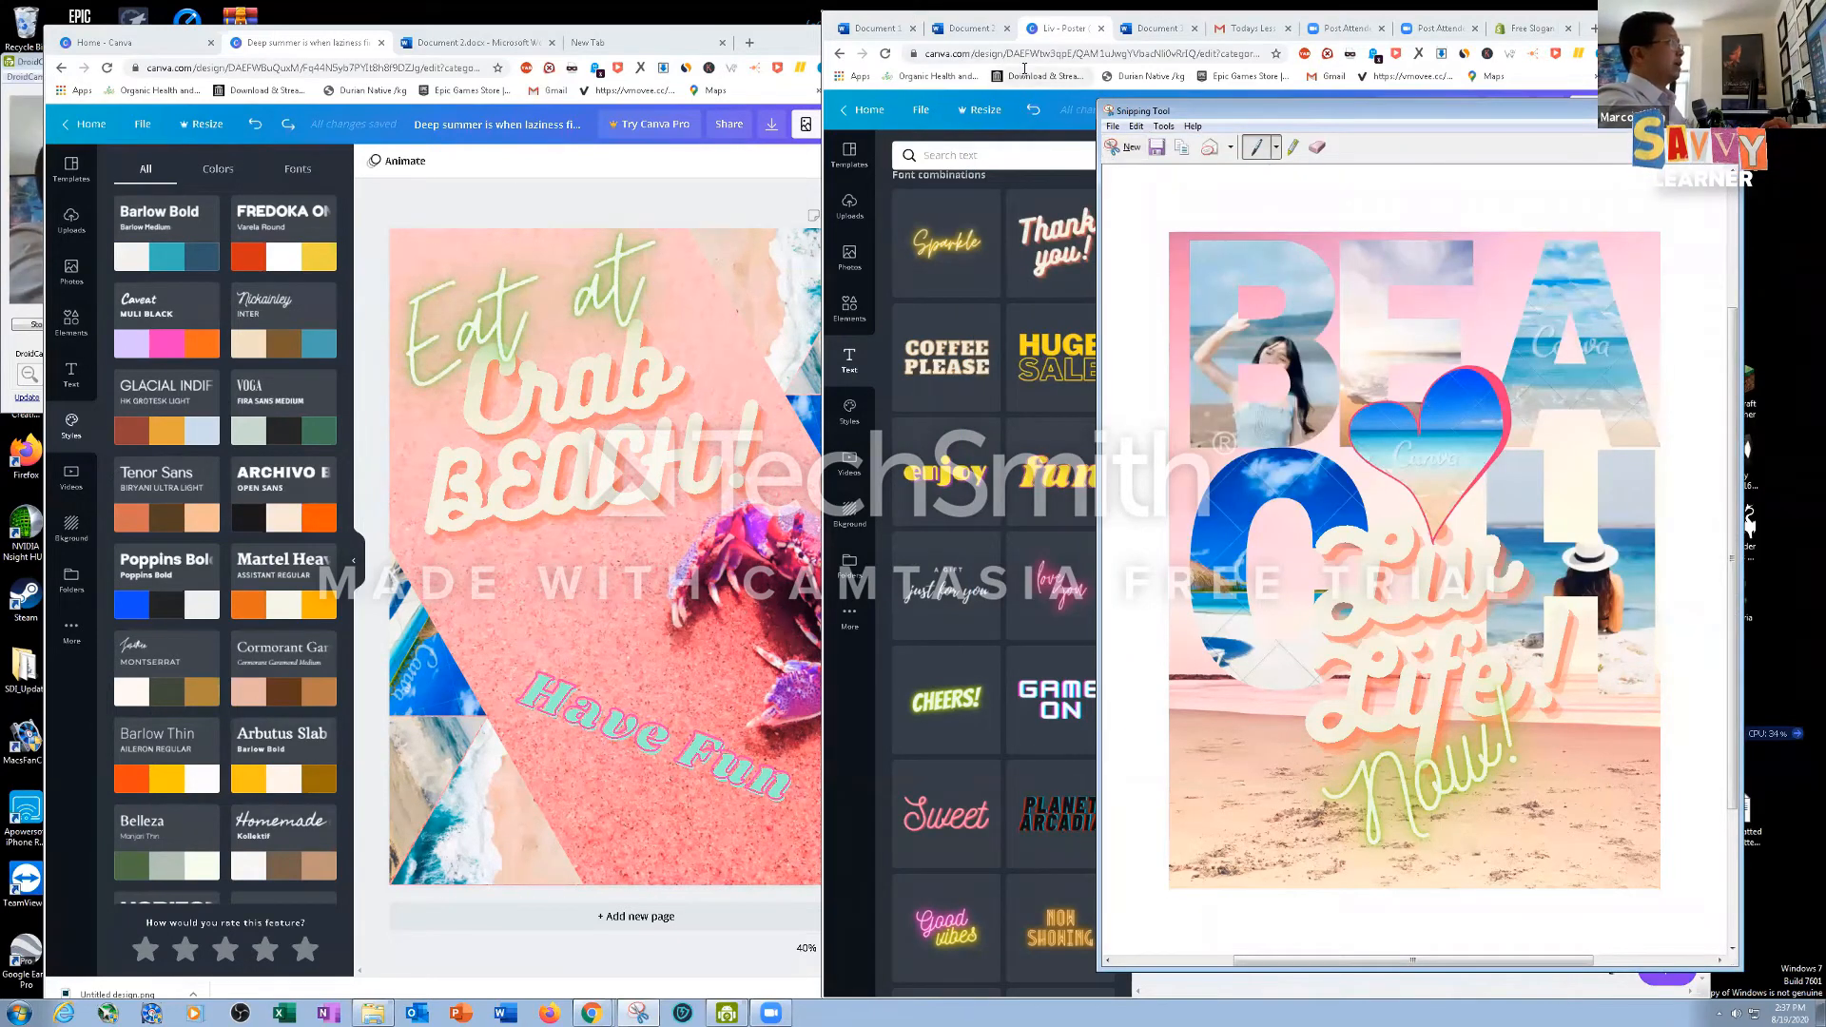
Switch to the Word document with the event venue table and create a new blank document from there
{"action": "left_click", "coordinate": [1341, 13]}
{"action": "left_click", "coordinate": [1436, 27]}
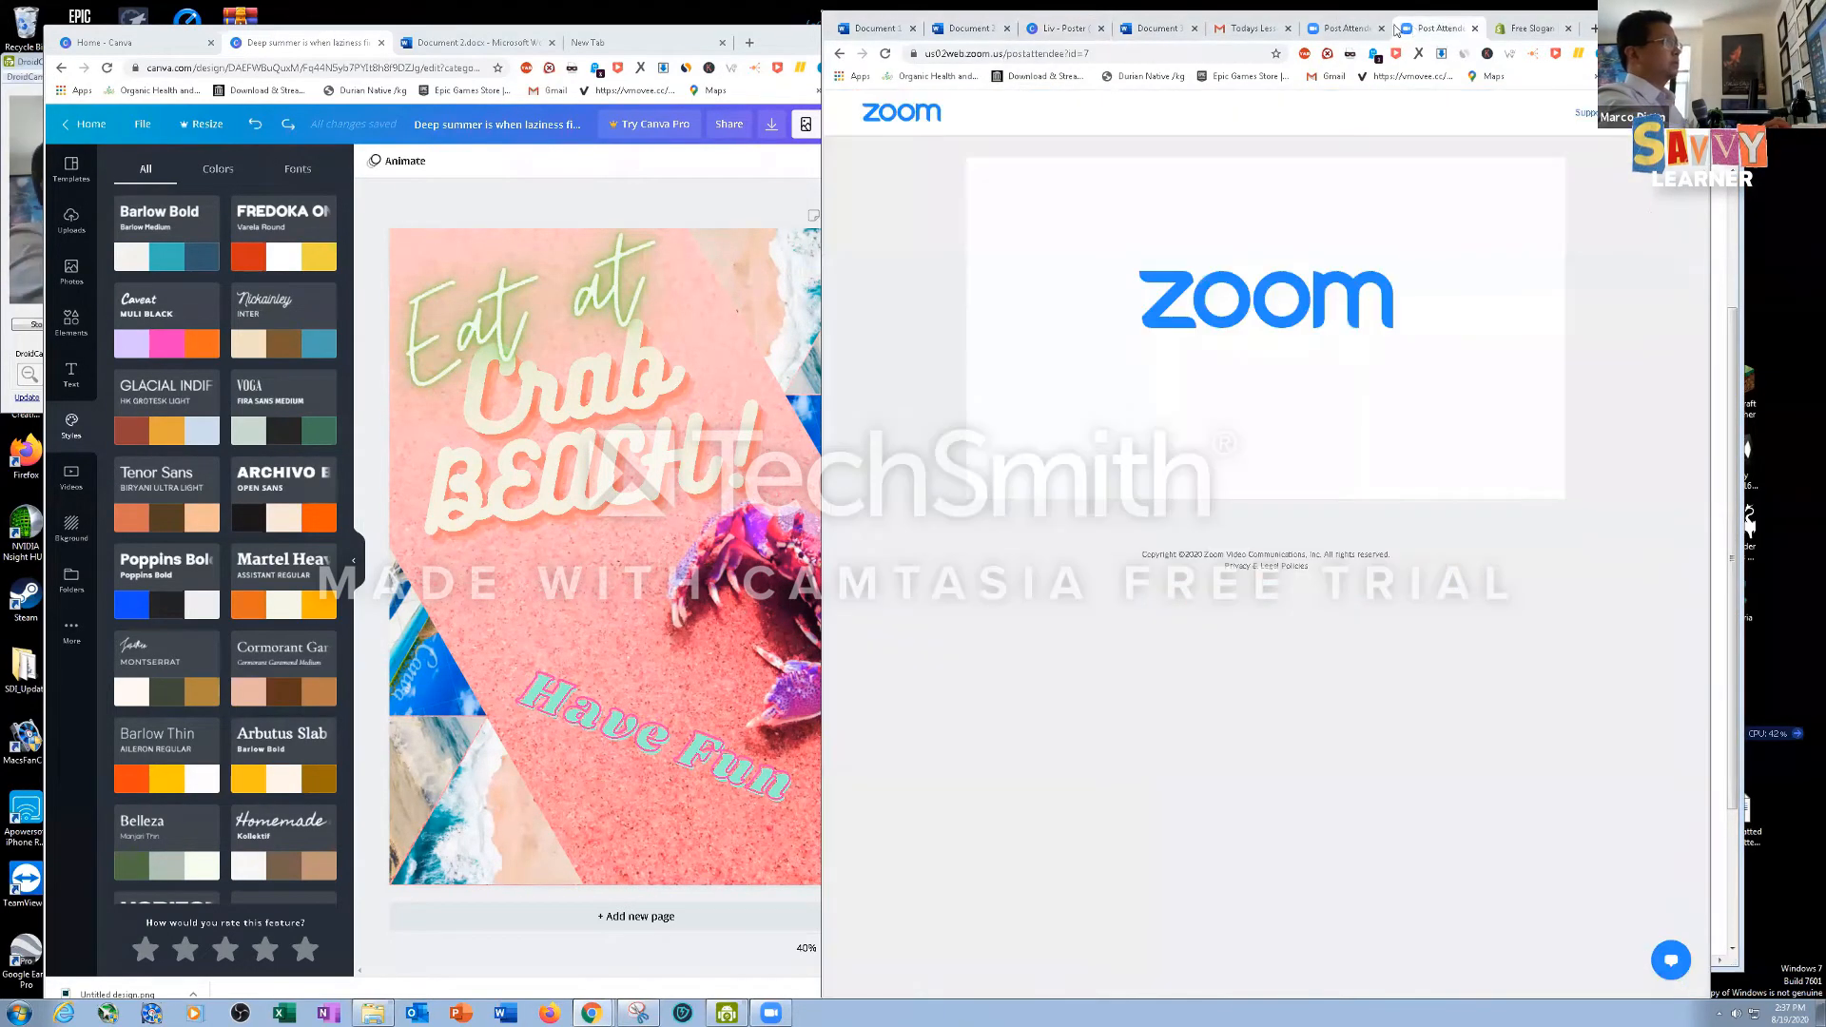
{"action": "left_click", "coordinate": [1152, 28]}
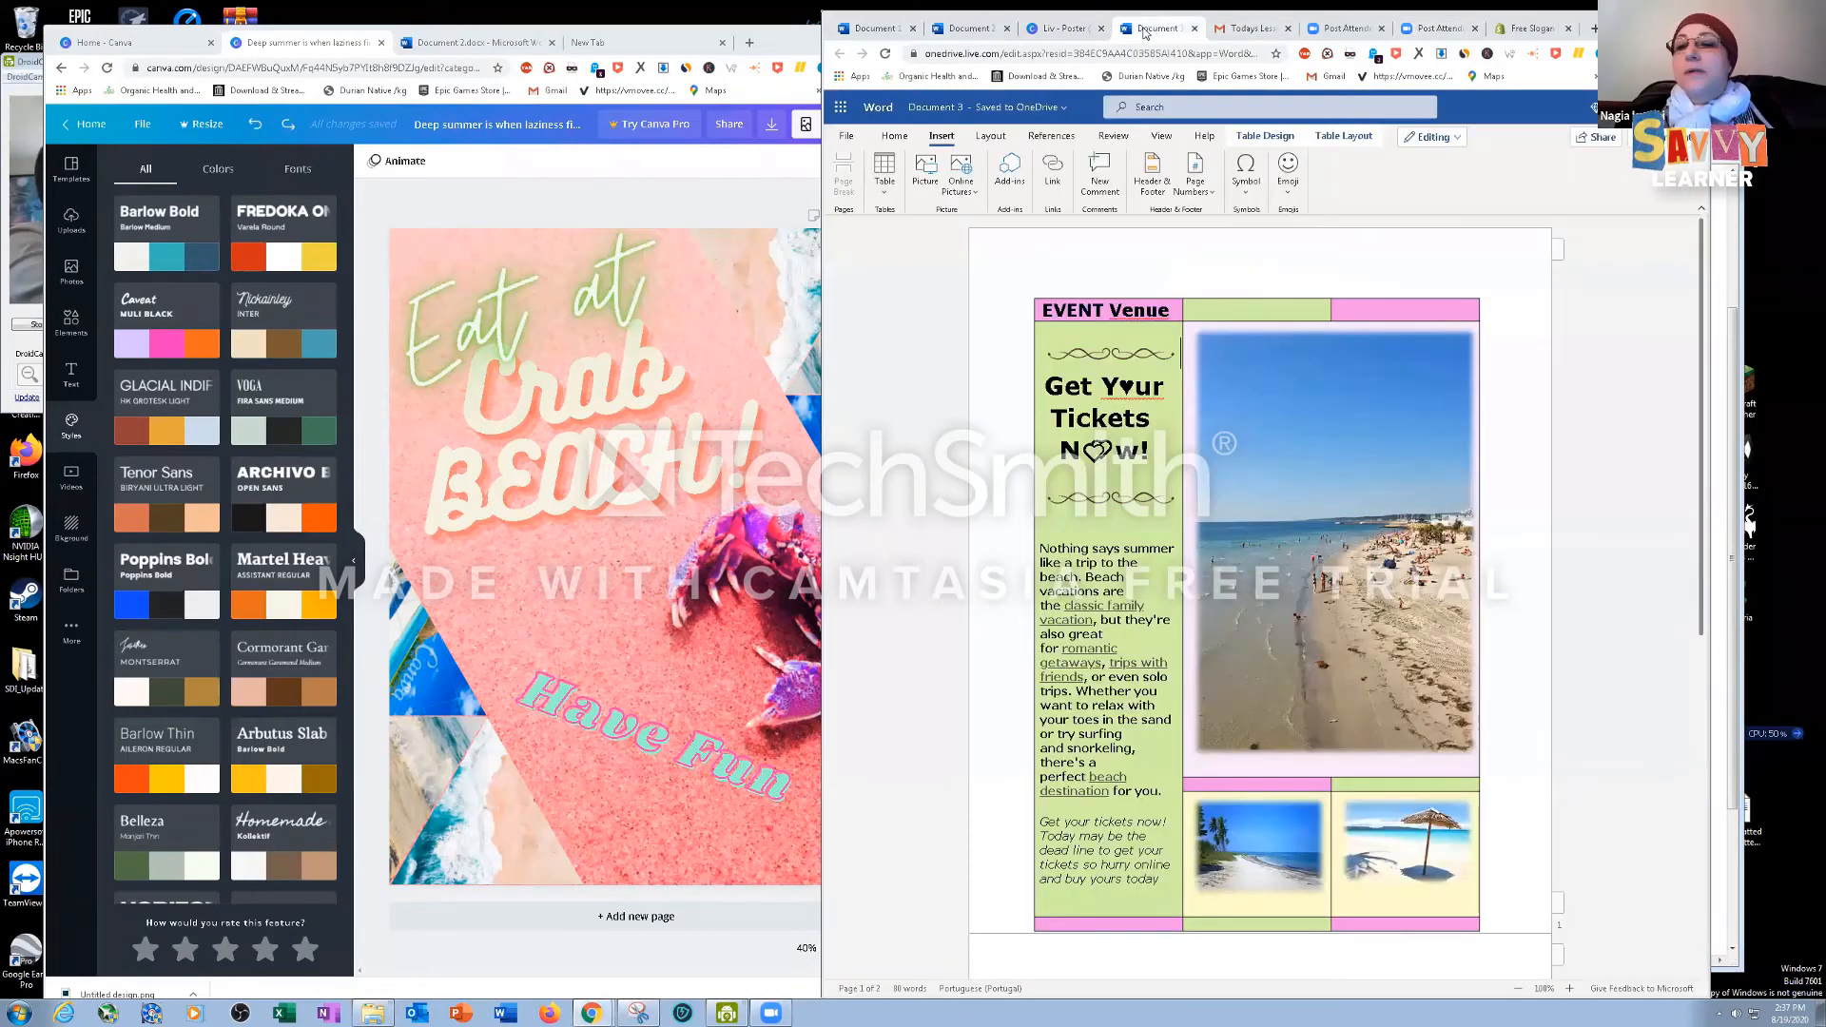
{"action": "left_click", "coordinate": [847, 136]}
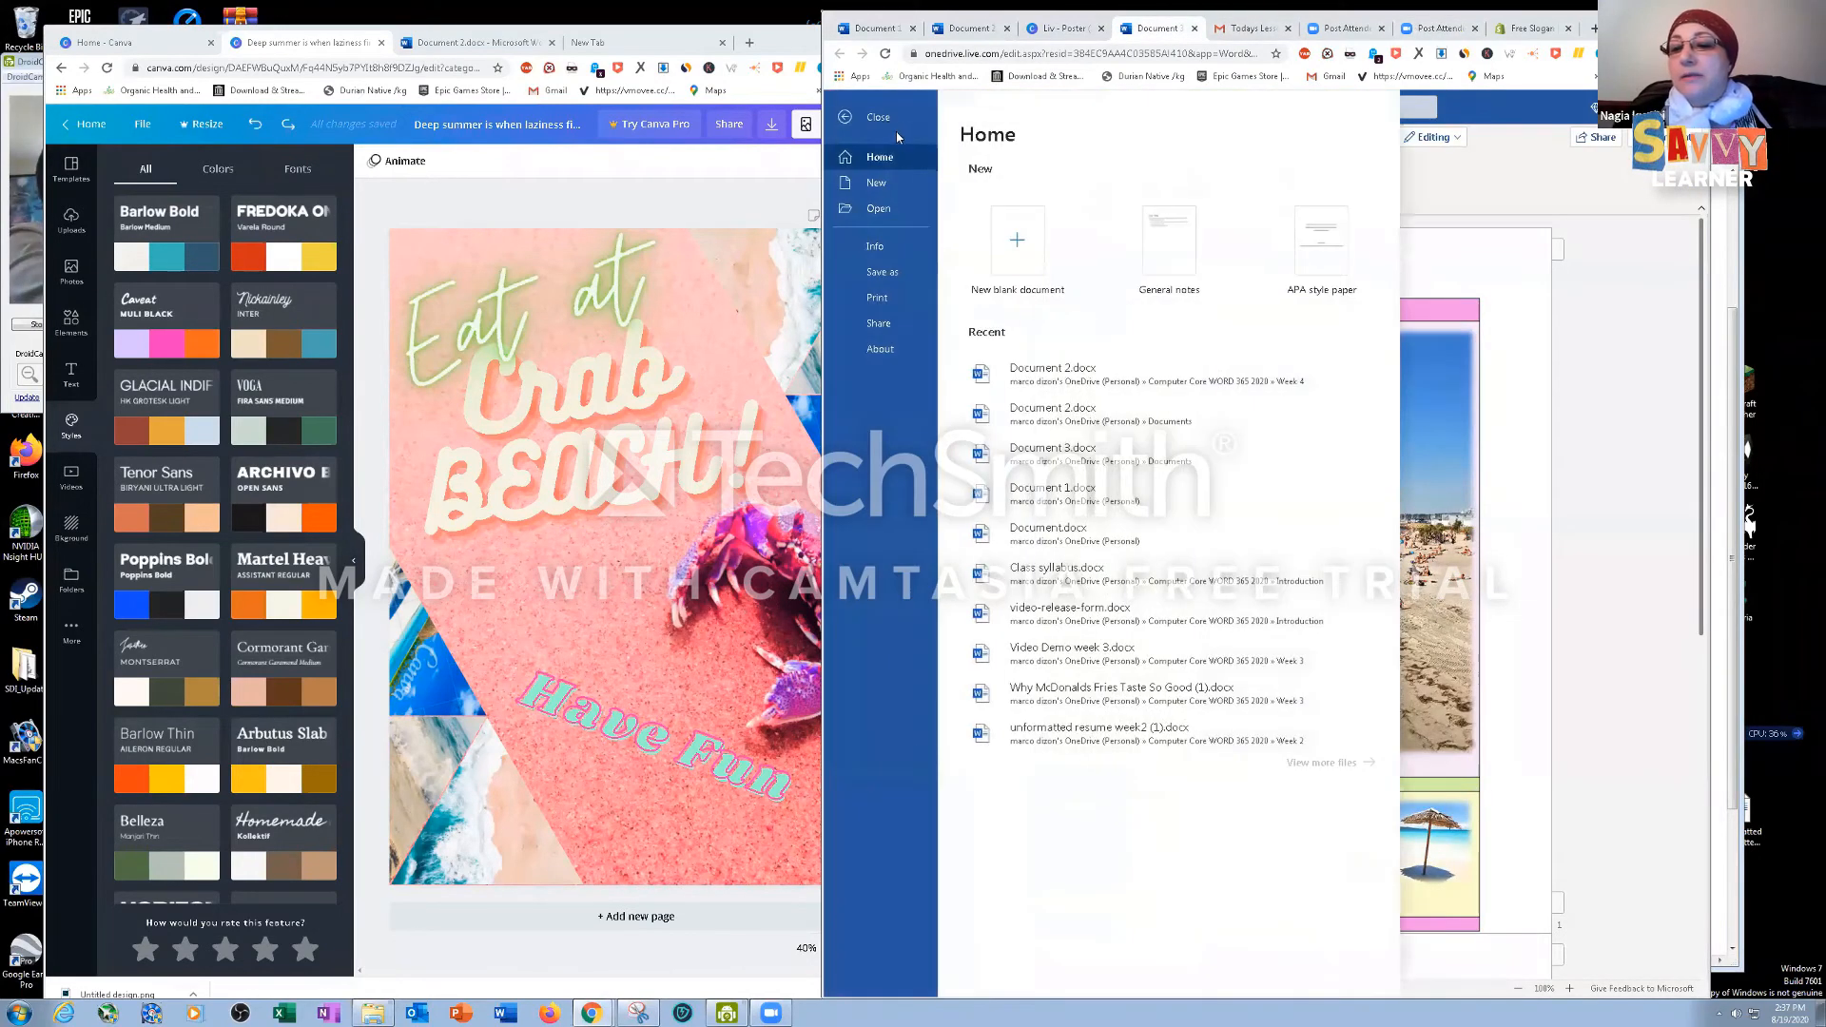
{"action": "left_click", "coordinate": [877, 182]}
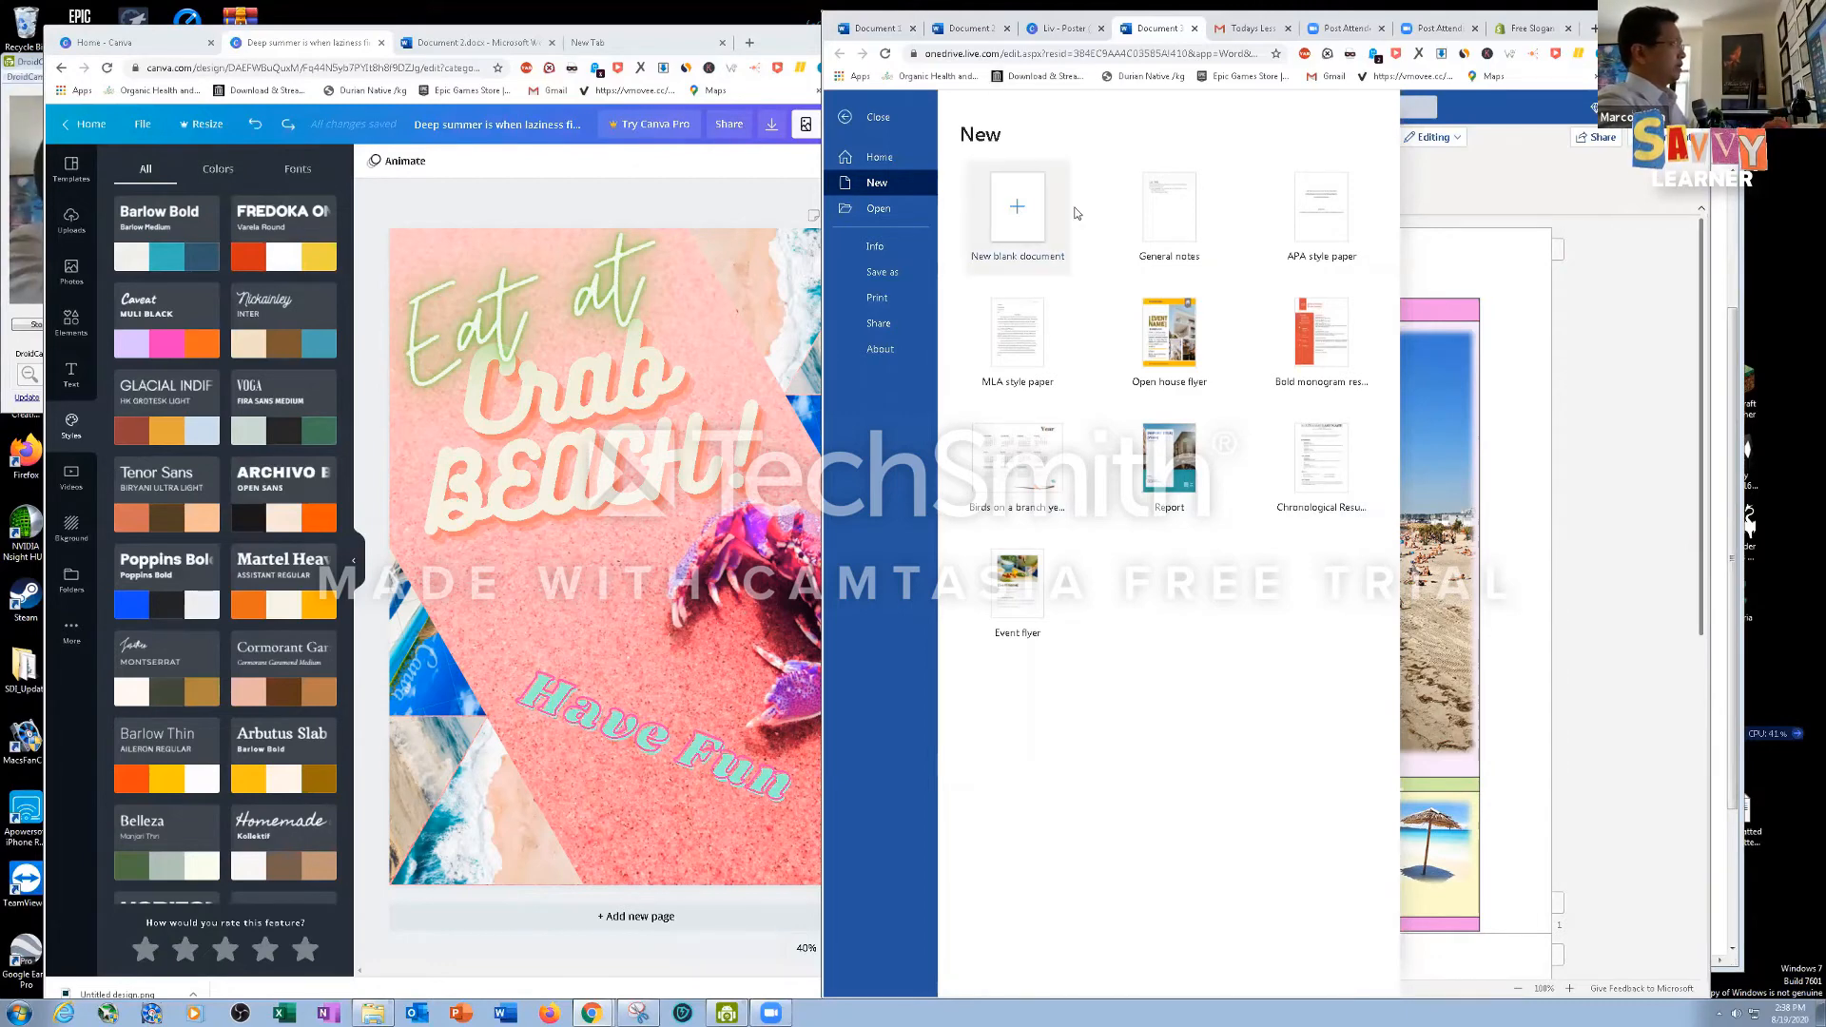
{"action": "left_click", "coordinate": [1012, 219]}
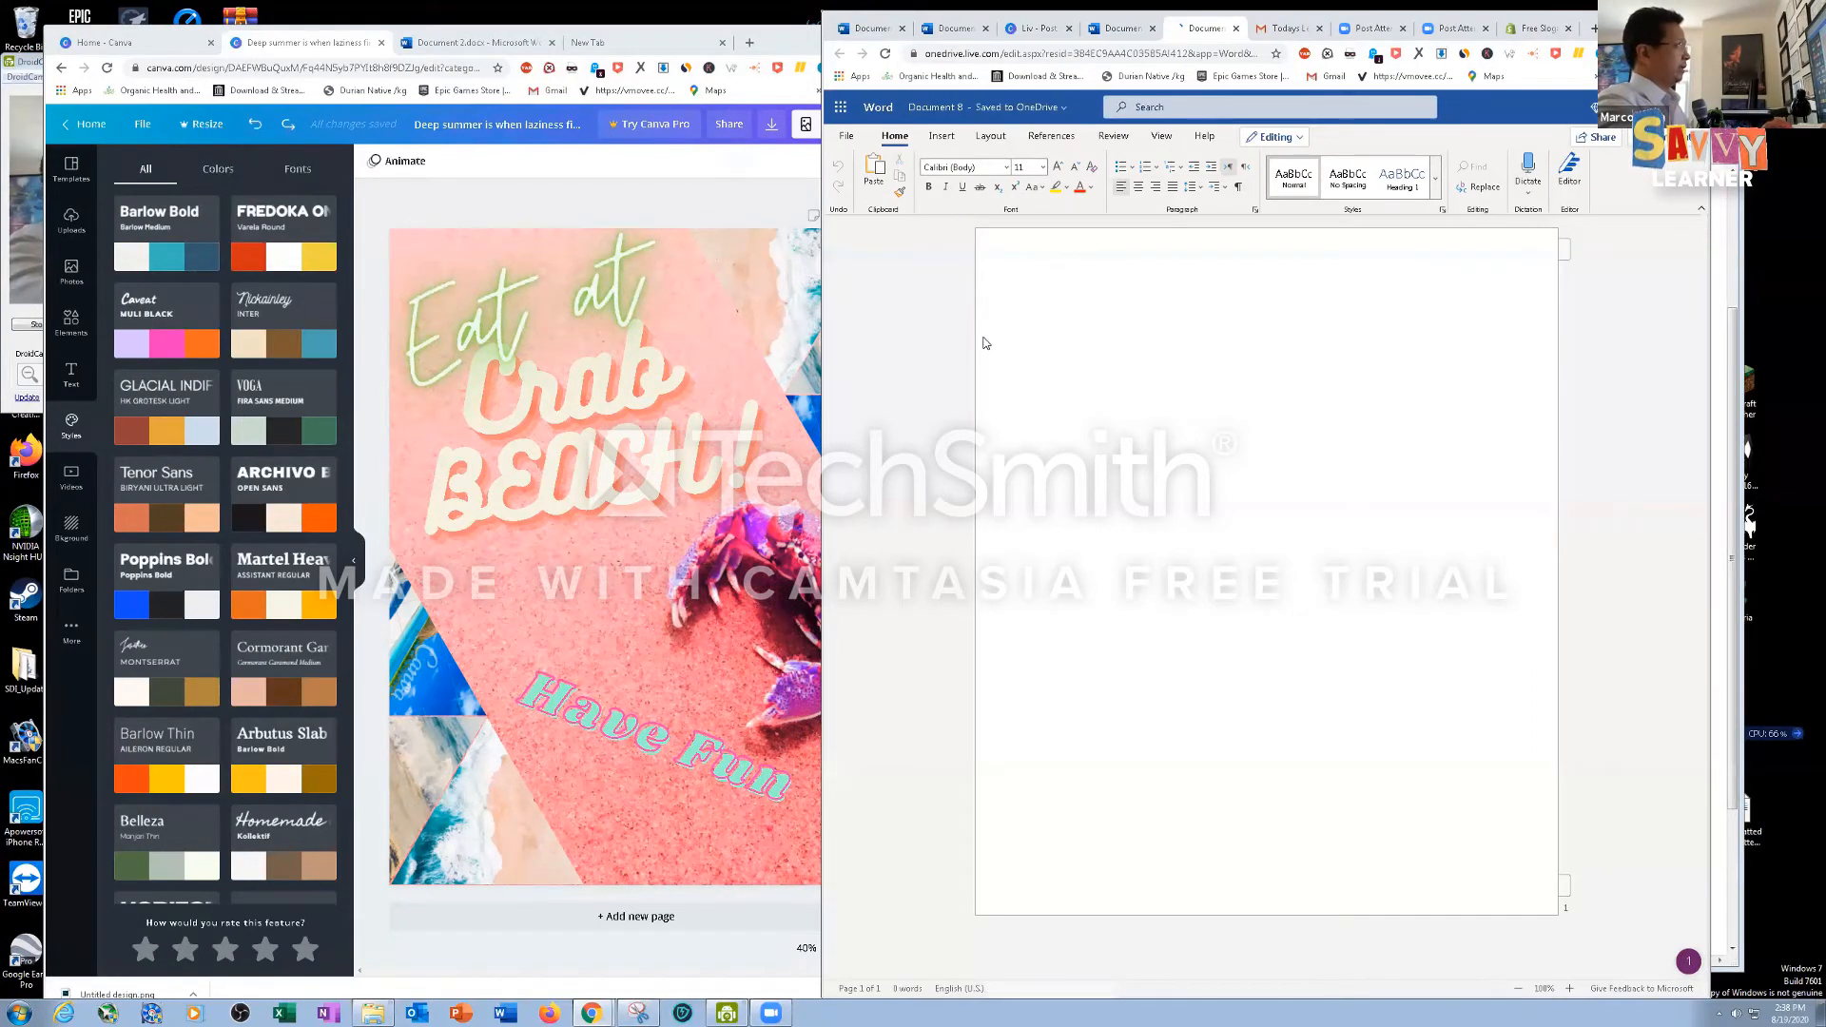
Insert the test picture from Downloads into the blank document and enlarge it to fill the page between the margins
{"action": "left_click", "coordinate": [941, 136]}
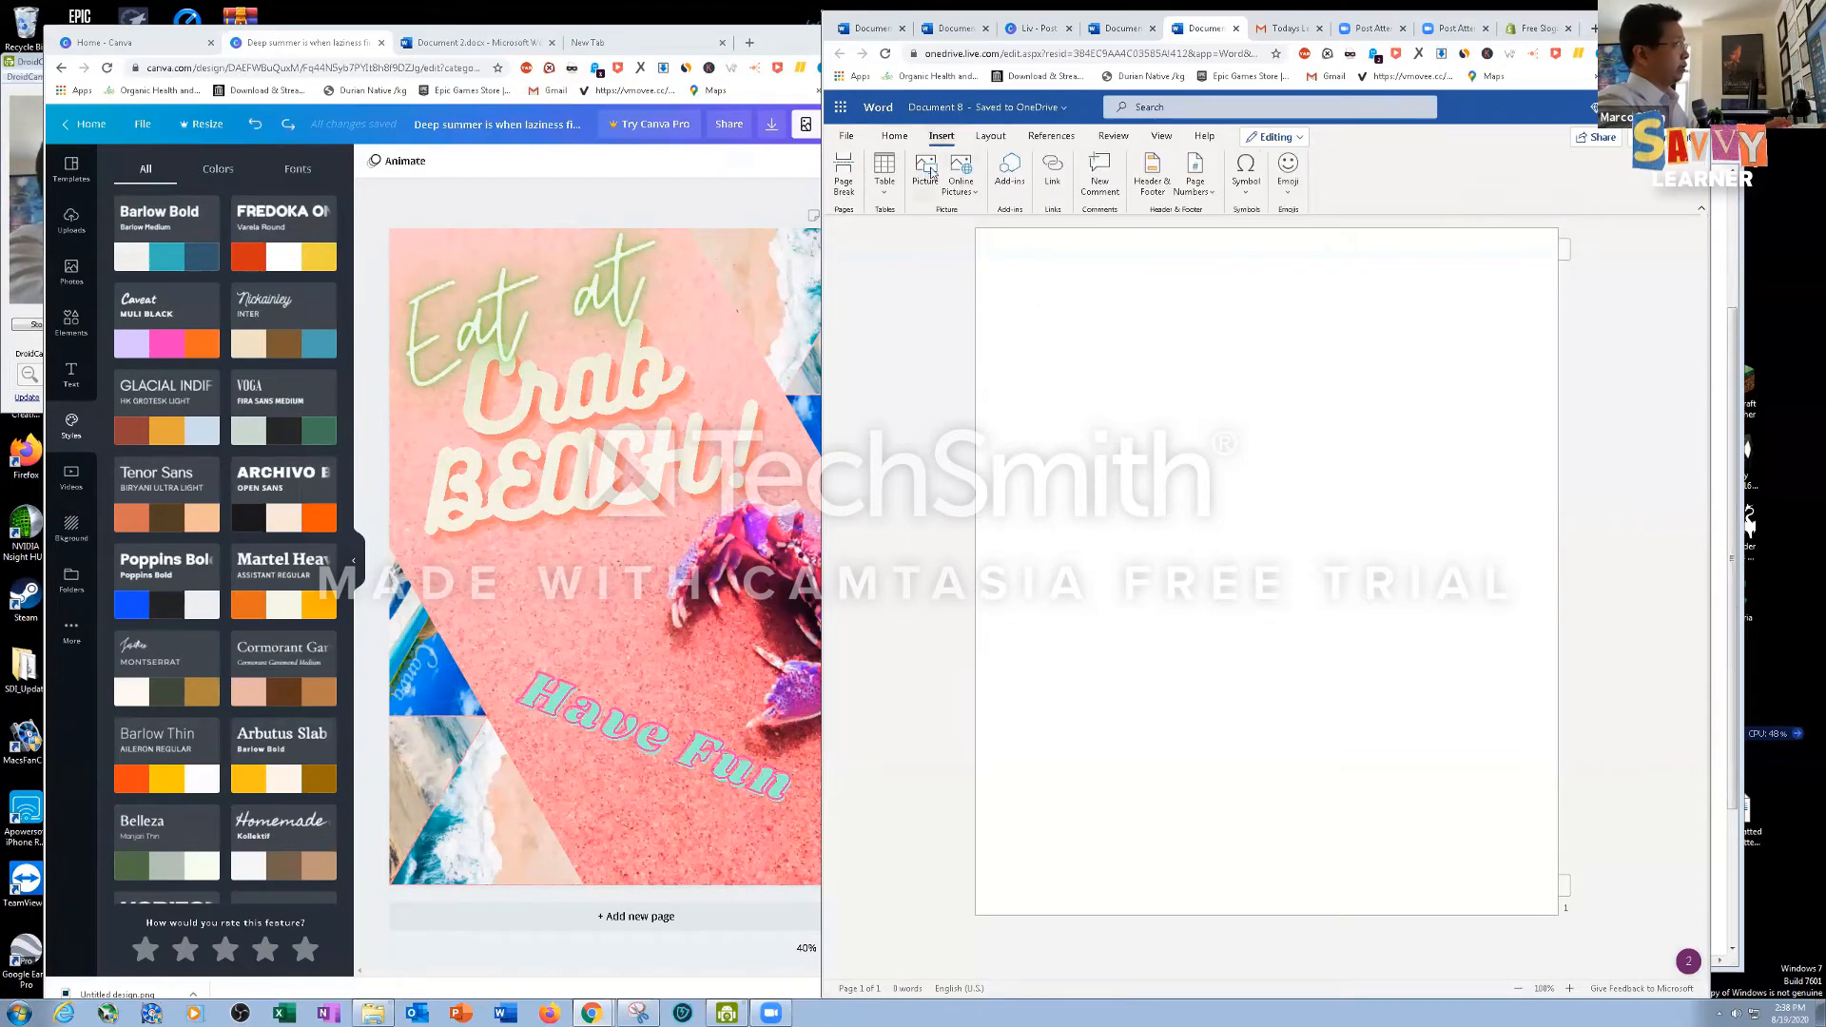
{"action": "left_click", "coordinate": [922, 174]}
{"action": "left_click", "coordinate": [1204, 559]}
{"action": "left_click", "coordinate": [1008, 321]}
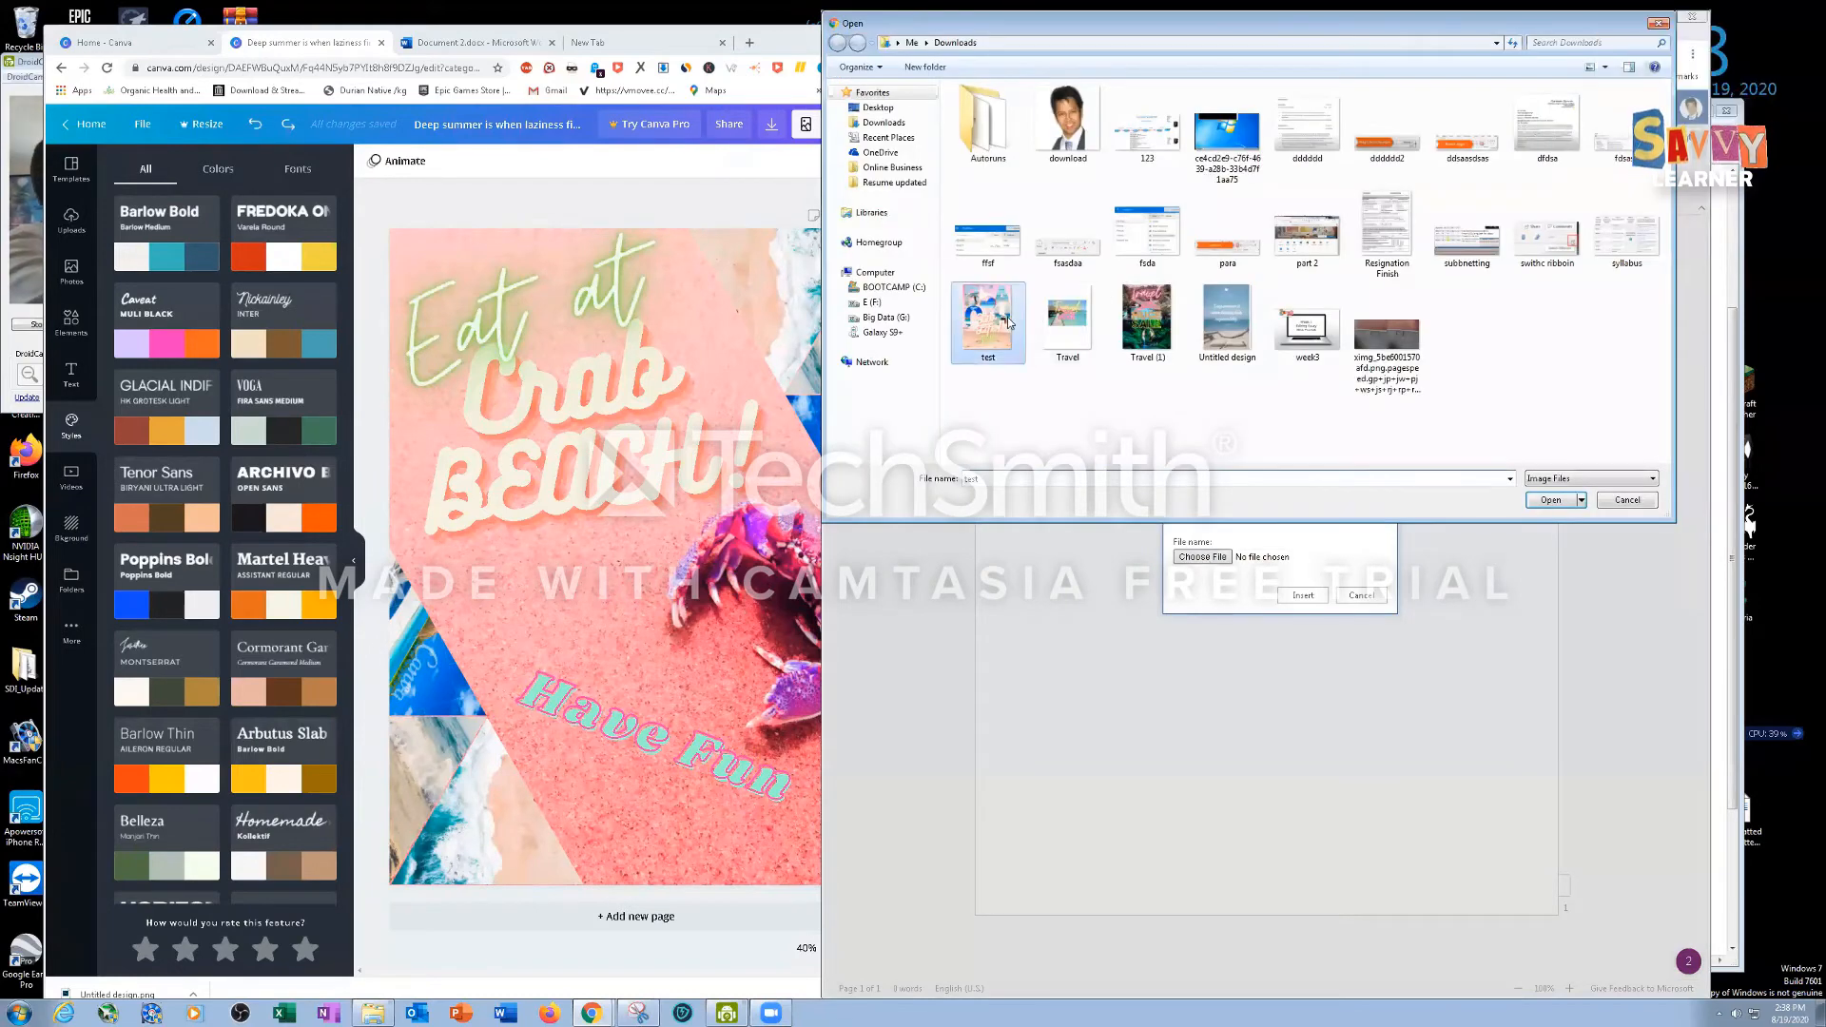
{"action": "double_click", "coordinate": [1008, 321]}
{"action": "left_click", "coordinate": [1302, 595]}
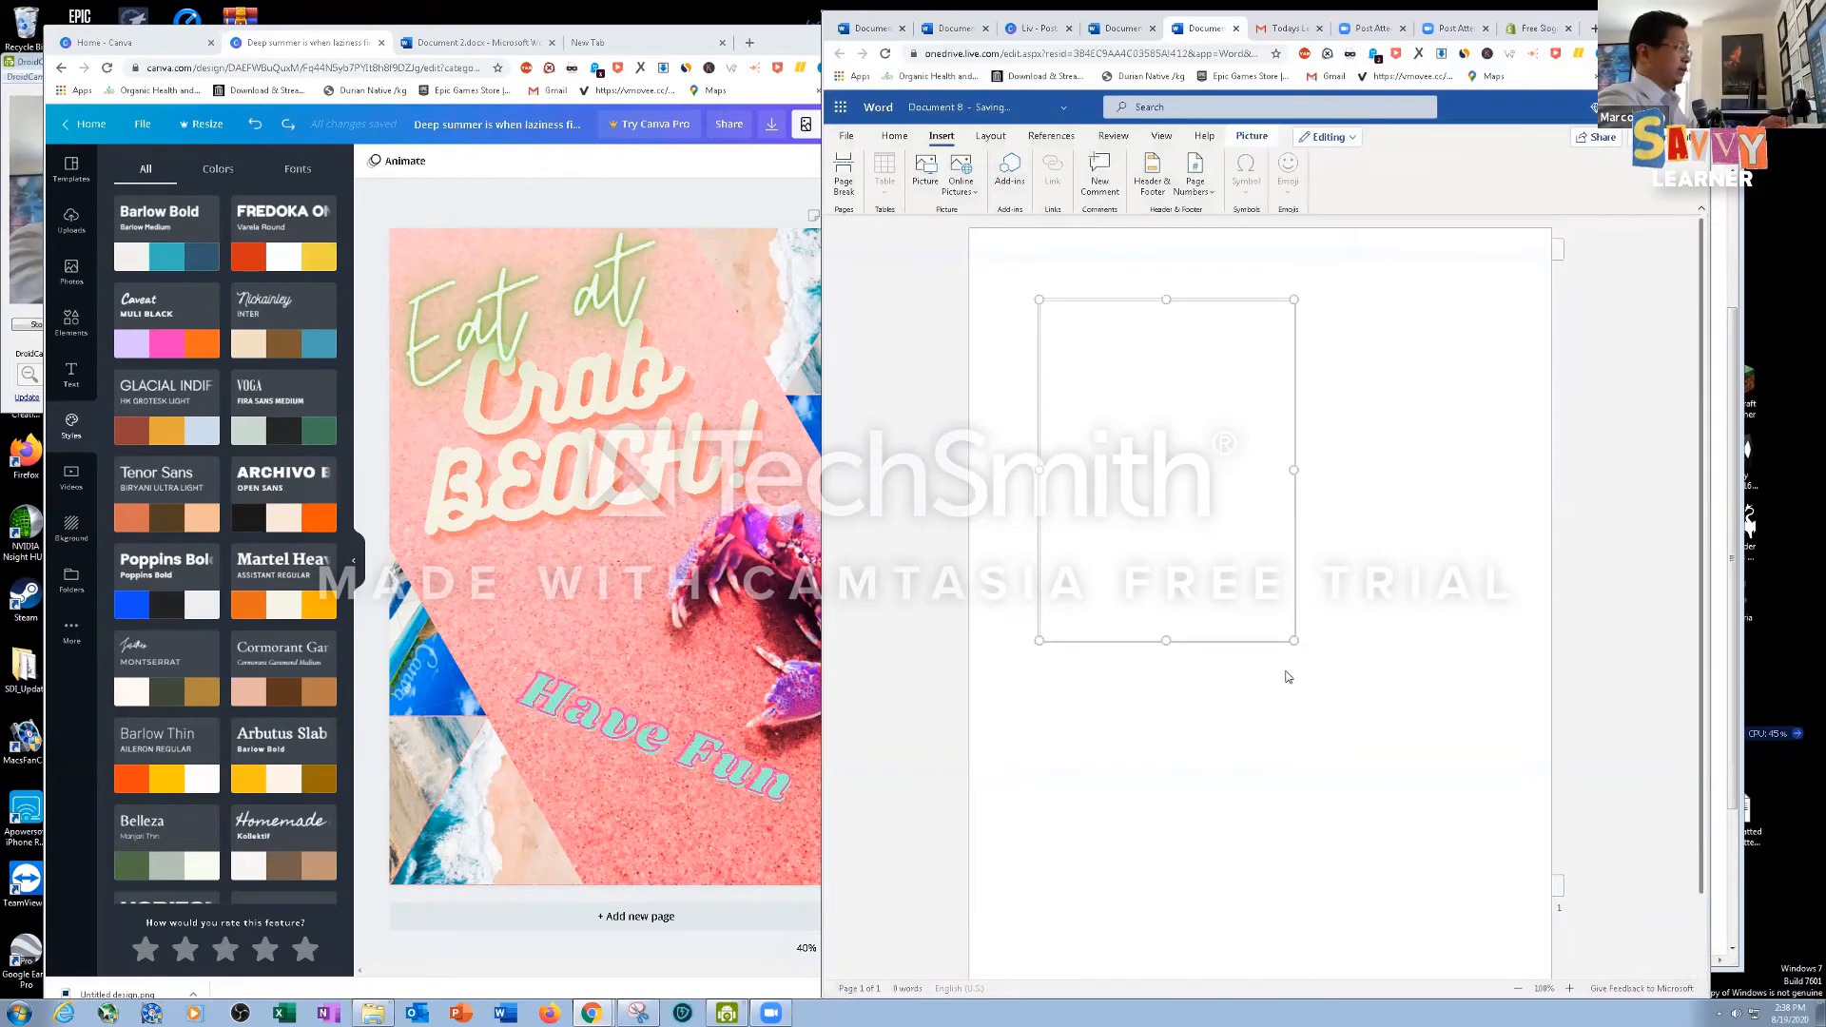
{"action": "left_click_drag", "start_coordinate": [1297, 643], "coordinate": [1538, 1011]}
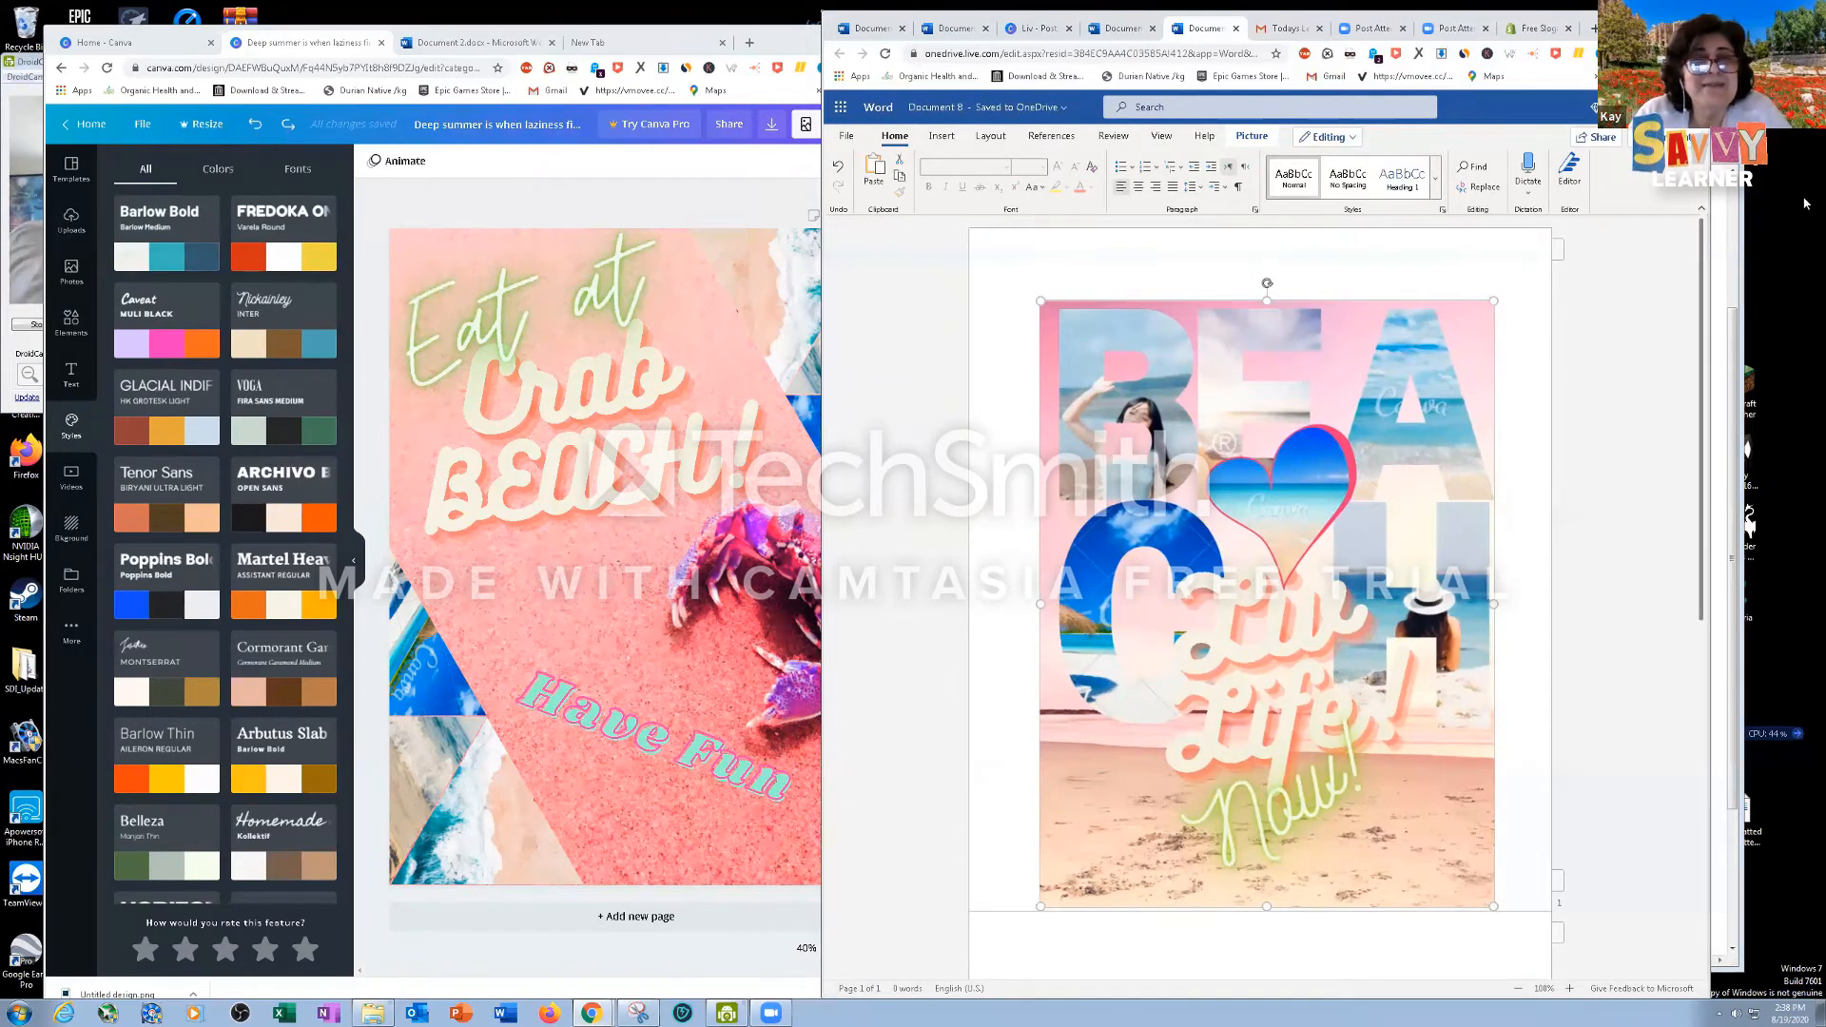
Move the browser window clear of the crab poster and open vistaprint.com in place of the slogan maker page
{"action": "left_click_drag", "start_coordinate": [1628, 20], "coordinate": [1730, 21]}
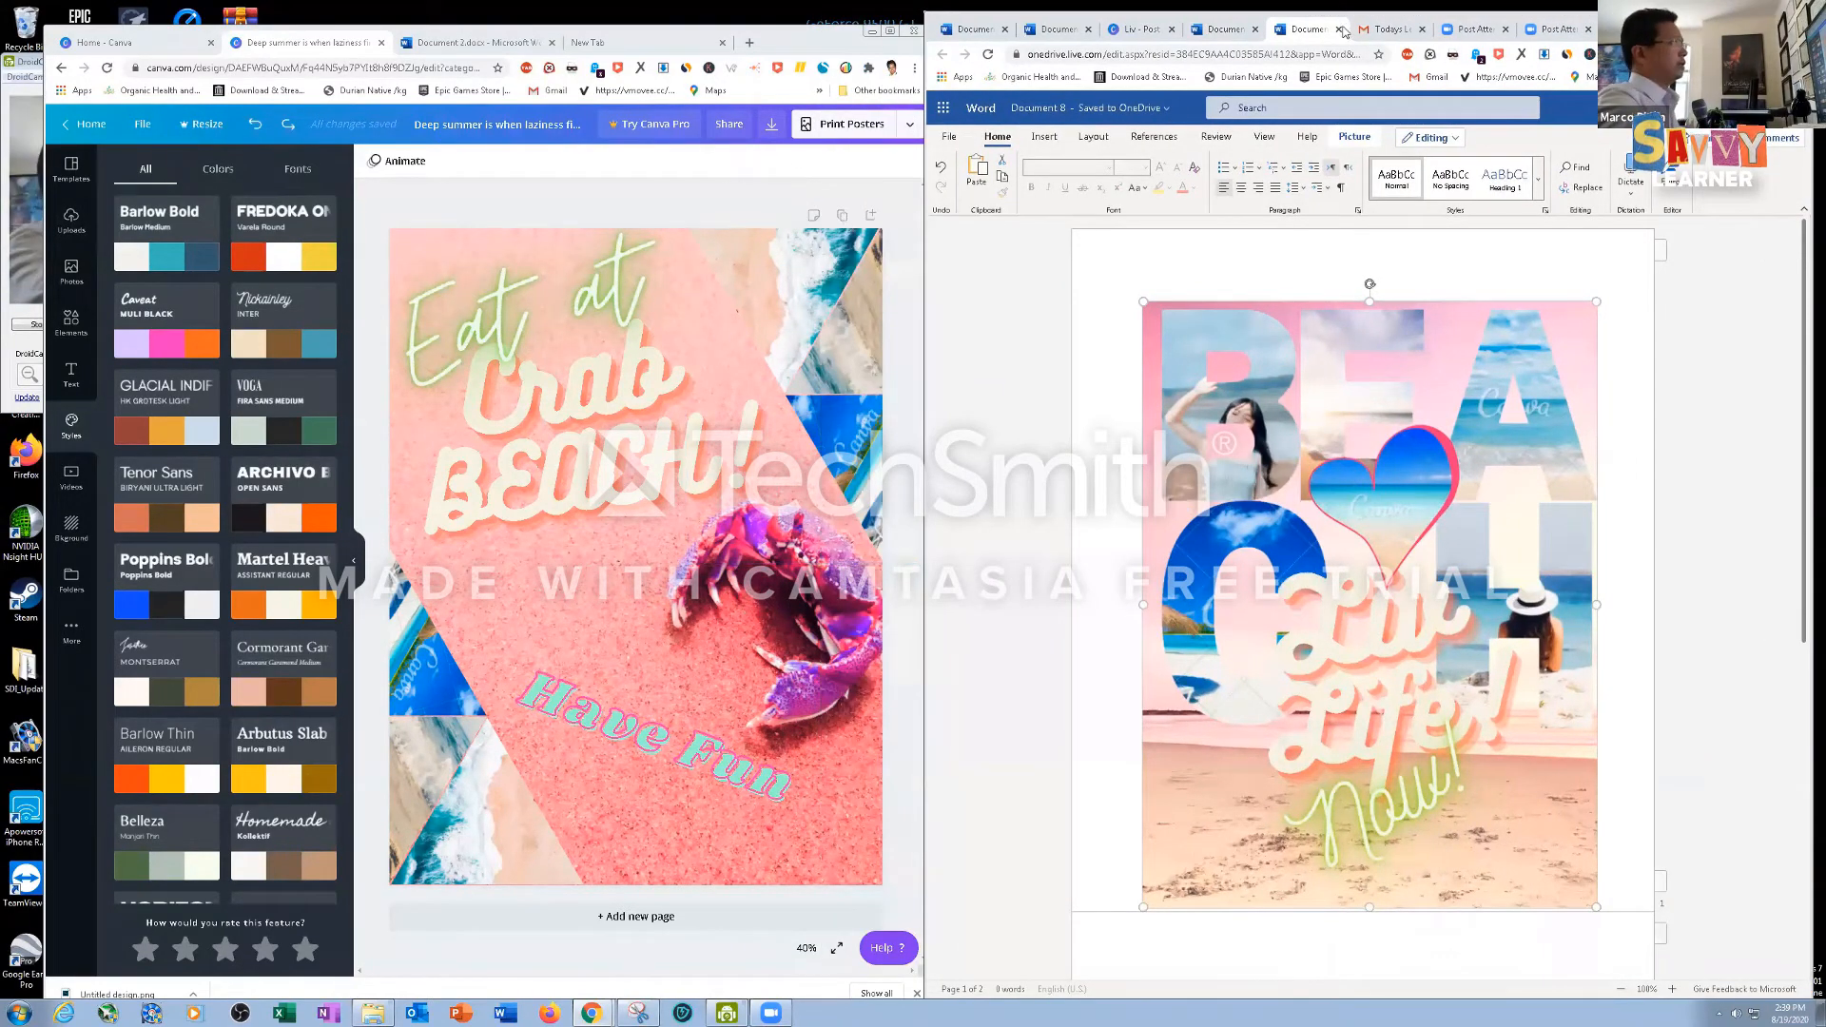
{"action": "left_click", "coordinate": [1638, 29]}
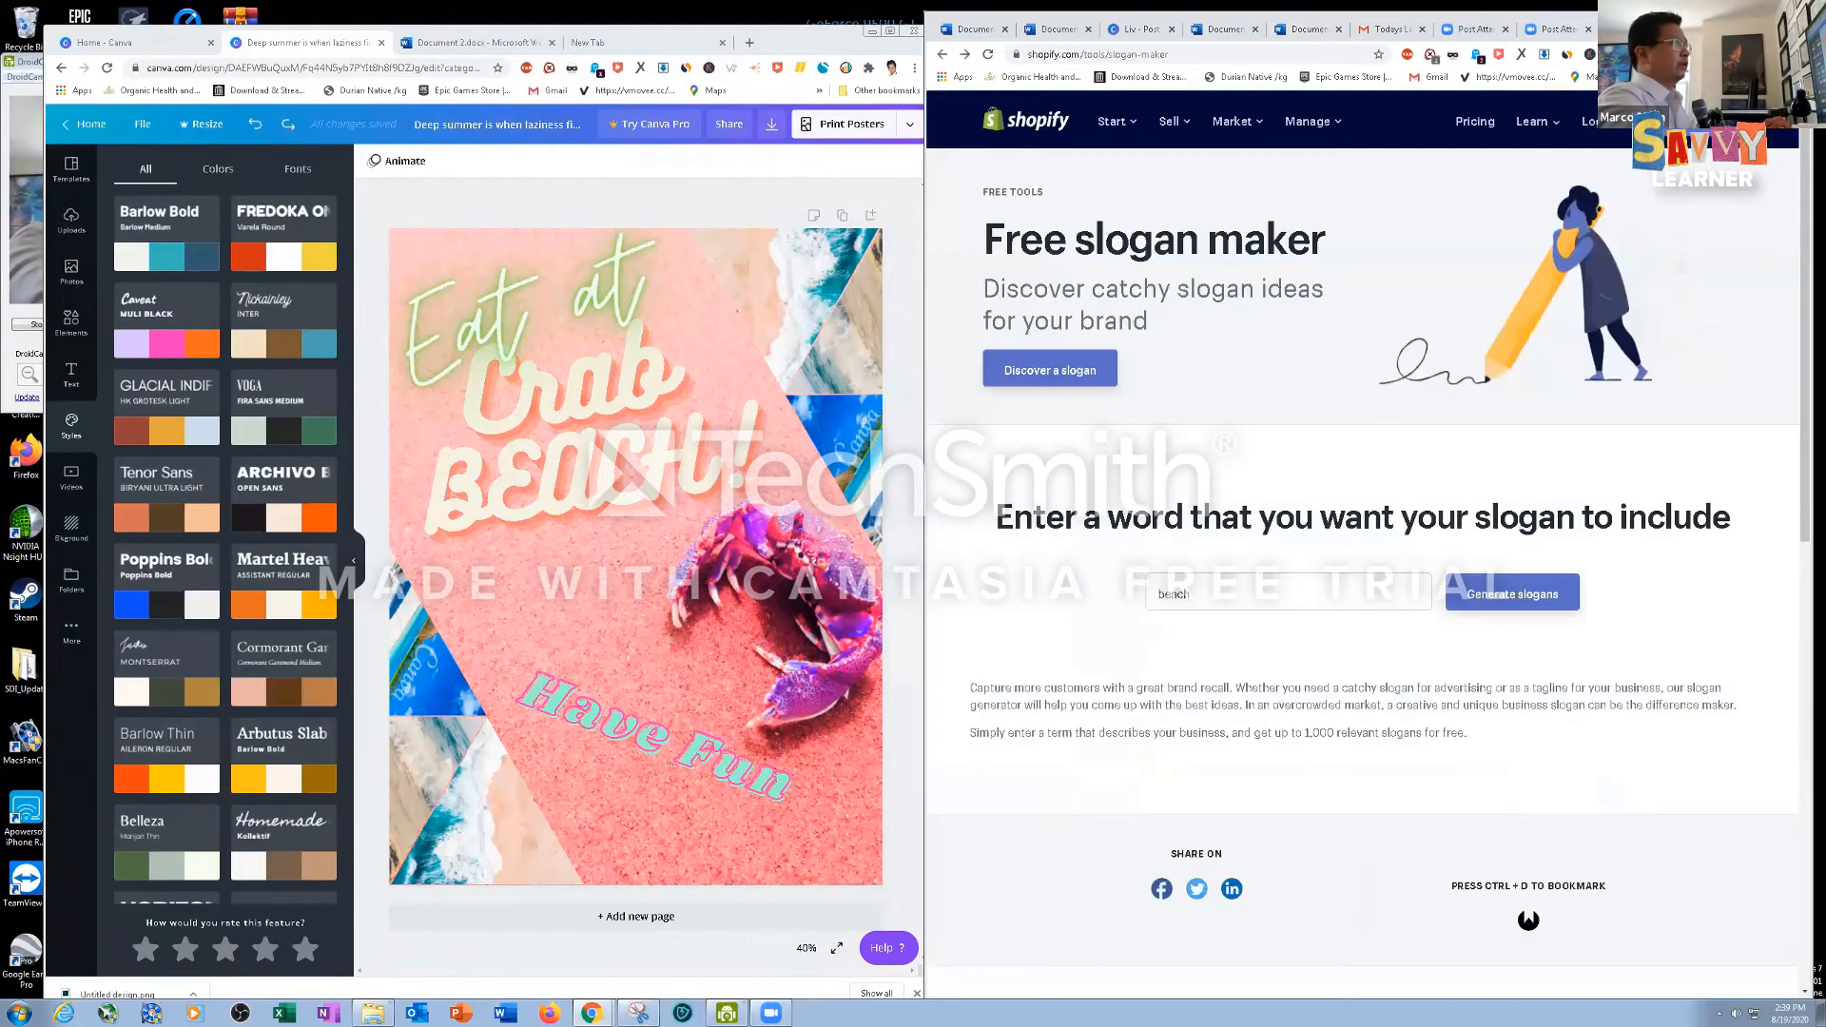
{"action": "left_click", "coordinate": [1119, 56]}
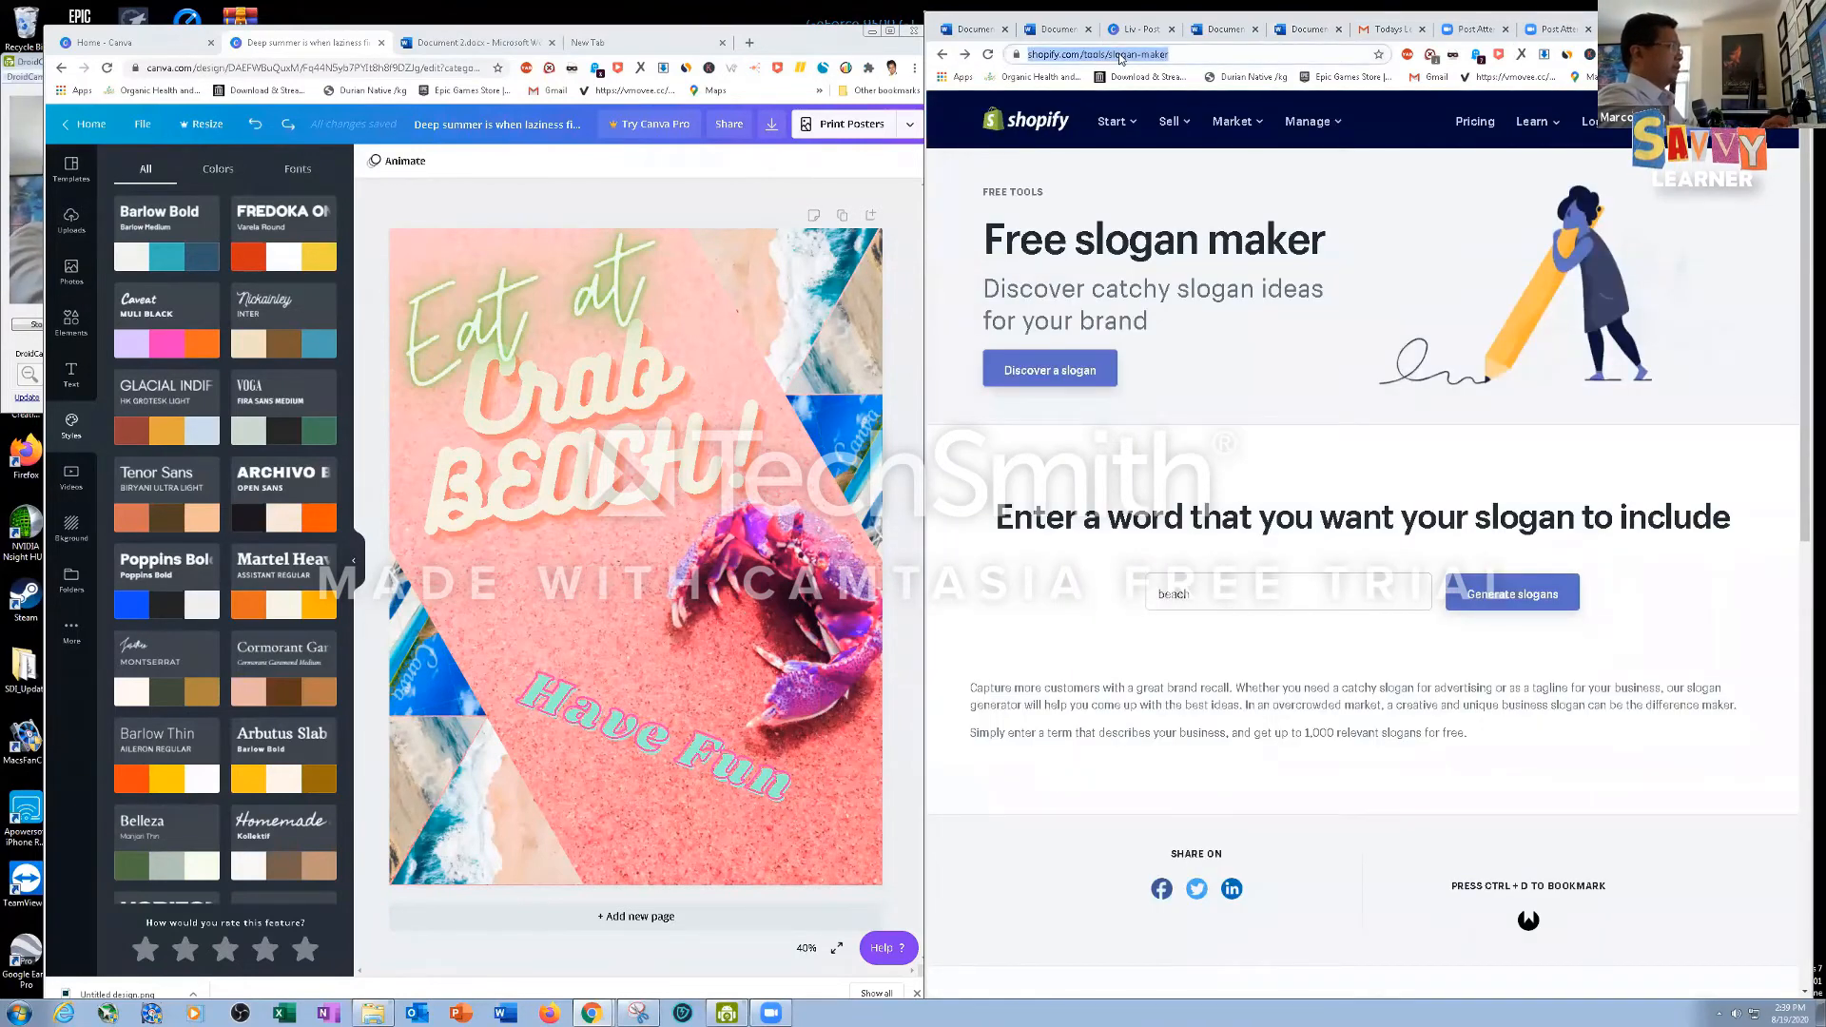
{"action": "type", "text": "vista"}
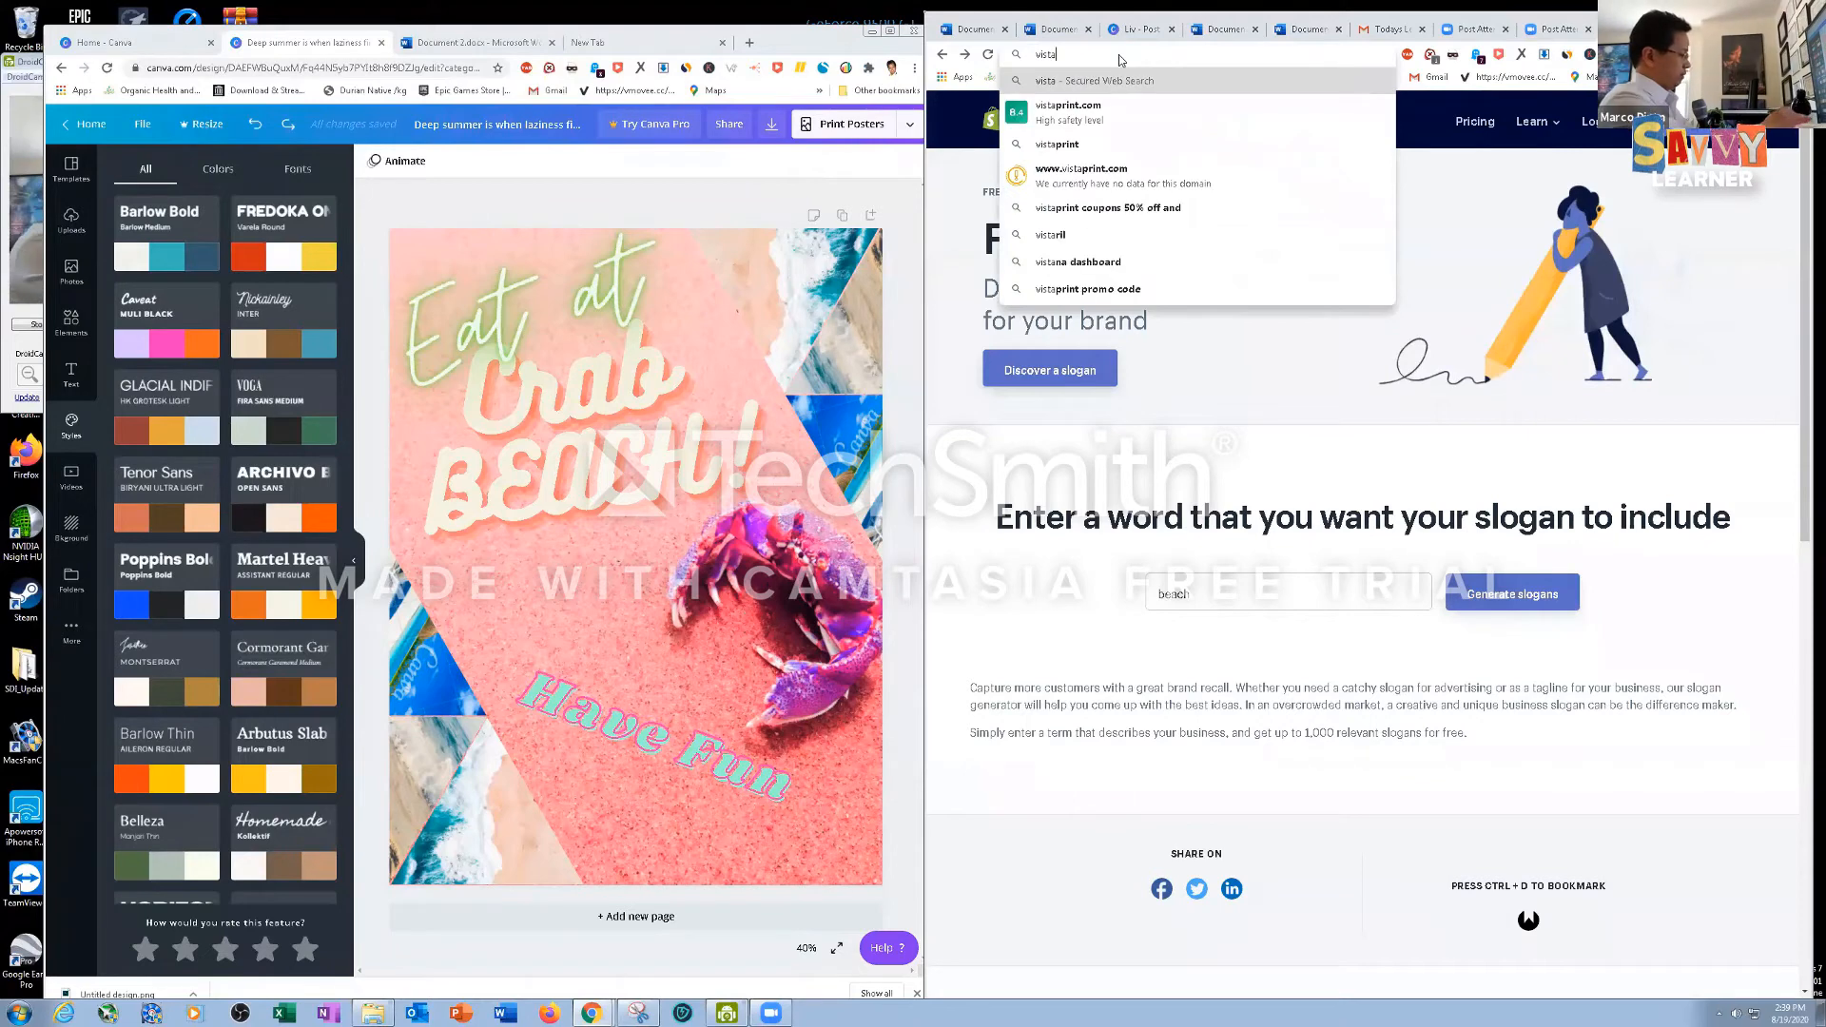
{"action": "key", "text": "Down"}
{"action": "key", "text": "Return"}
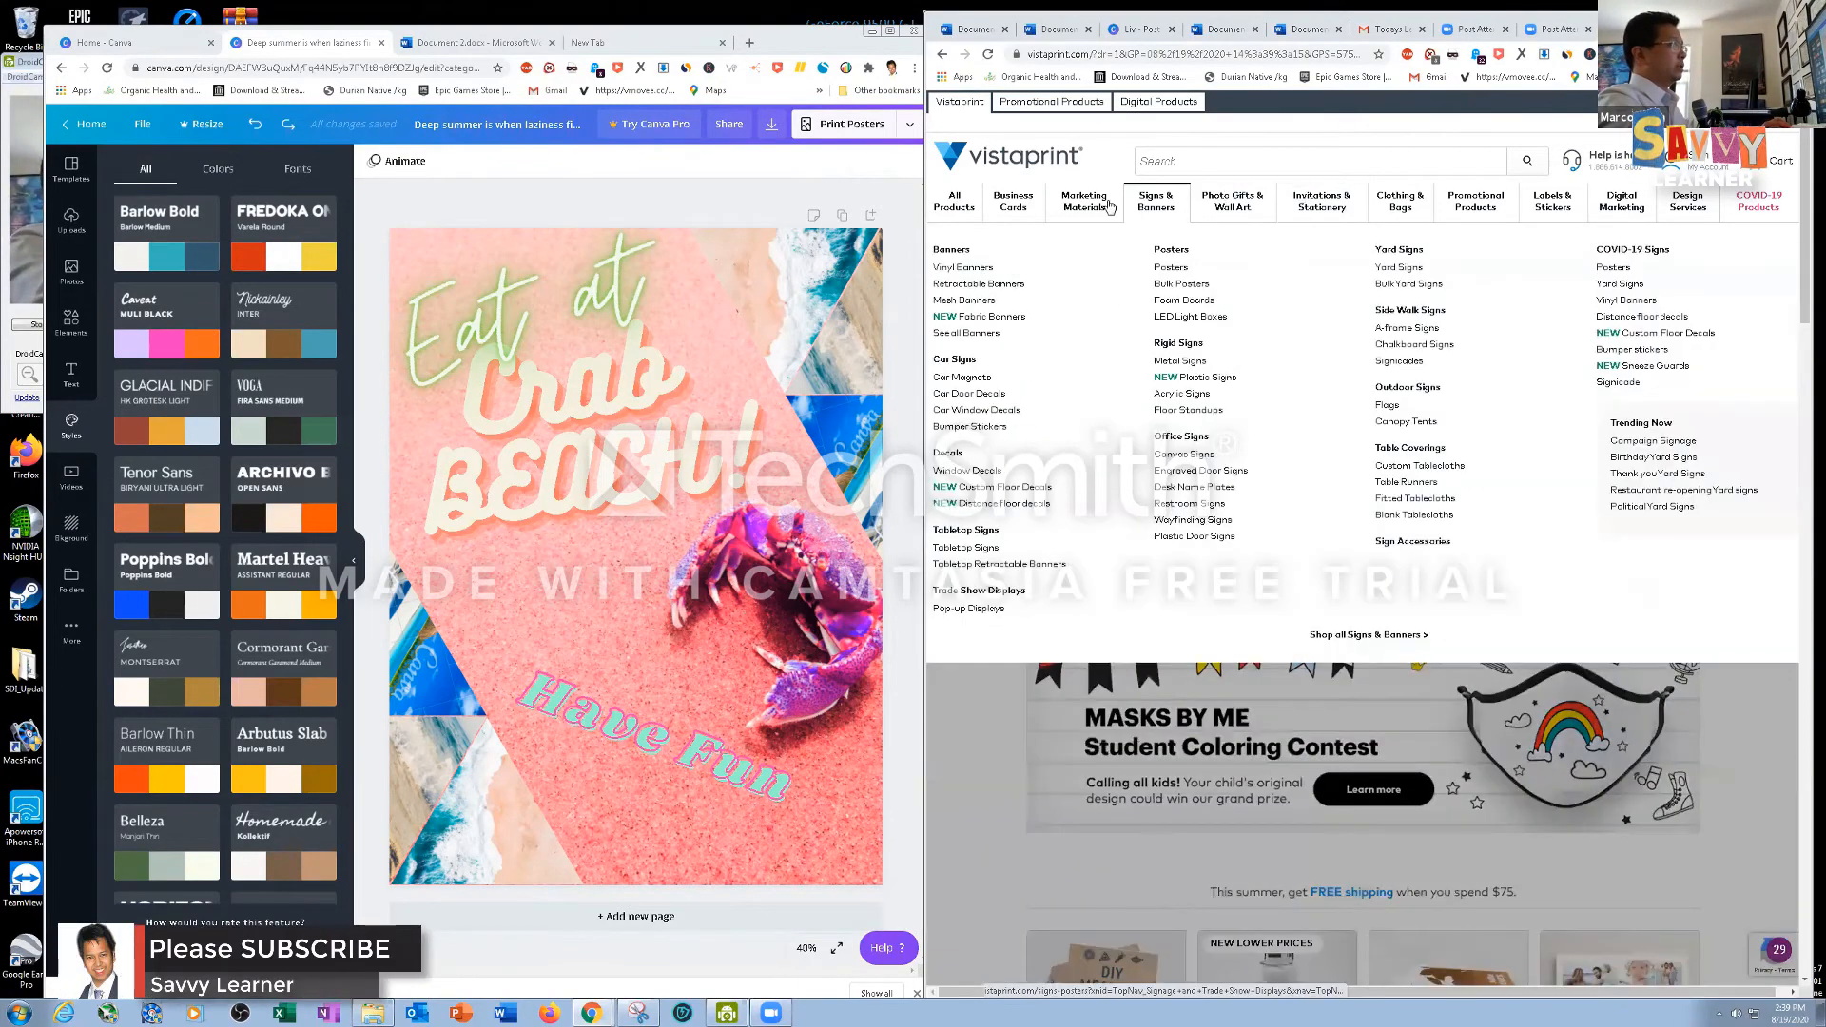
Examine the signs and banners categories and the business card papers, shapes and finishes on offer
{"action": "mouse_move", "coordinate": [1085, 207]}
{"action": "mouse_move", "coordinate": [1153, 209]}
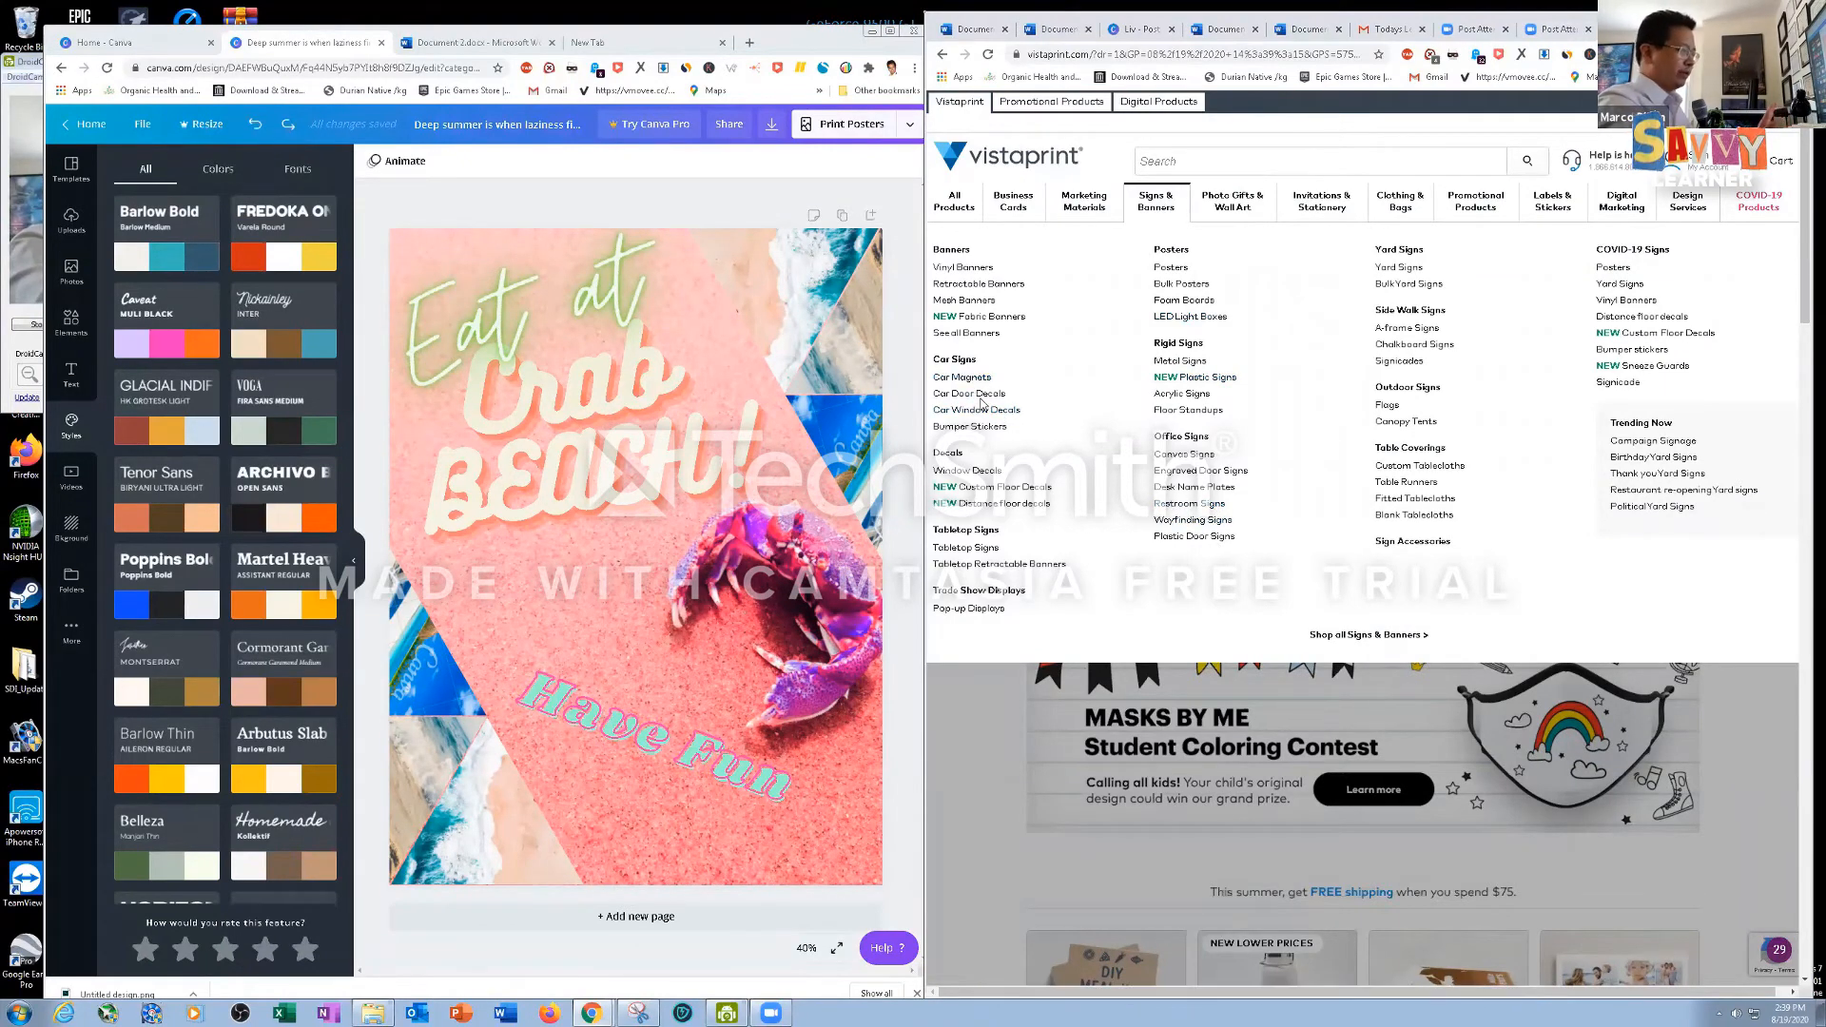
{"action": "left_click", "coordinate": [1022, 217]}
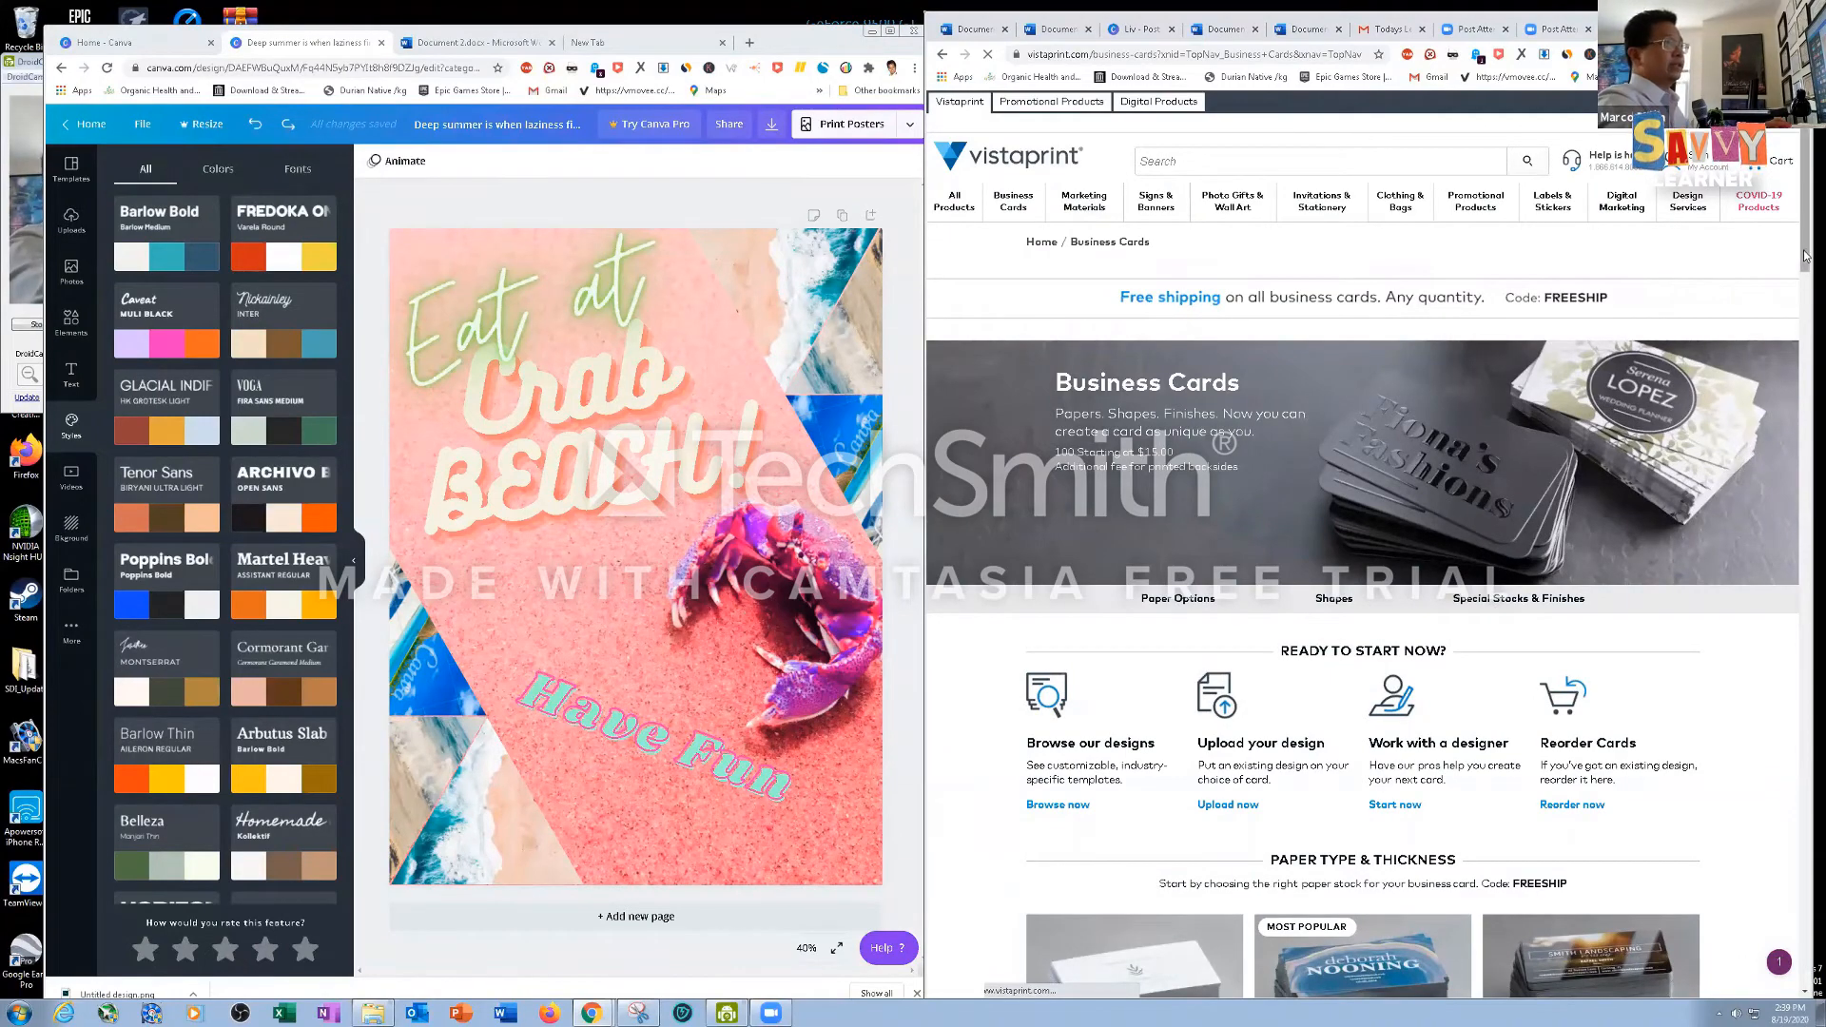
{"action": "scroll", "coordinate": [1805, 356], "scroll_direction": "down", "scroll_amount": 15}
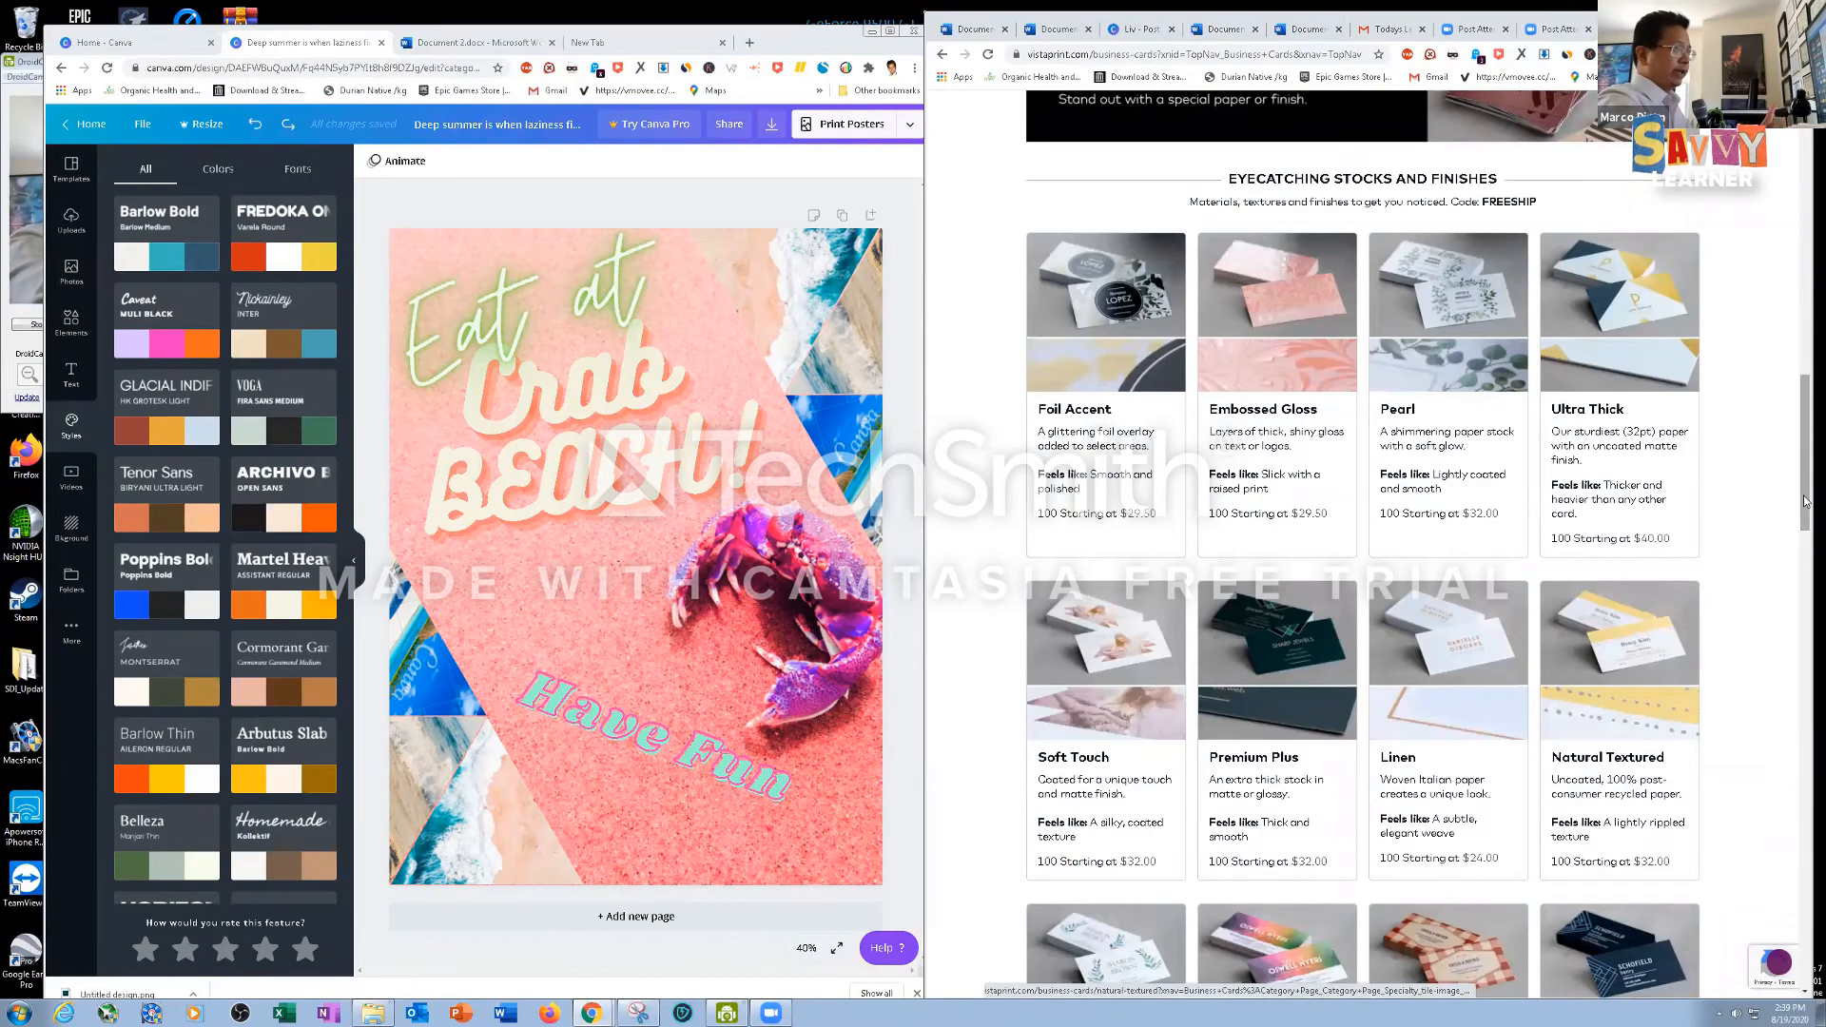
{"action": "scroll", "coordinate": [1805, 584], "scroll_direction": "up", "scroll_amount": 15}
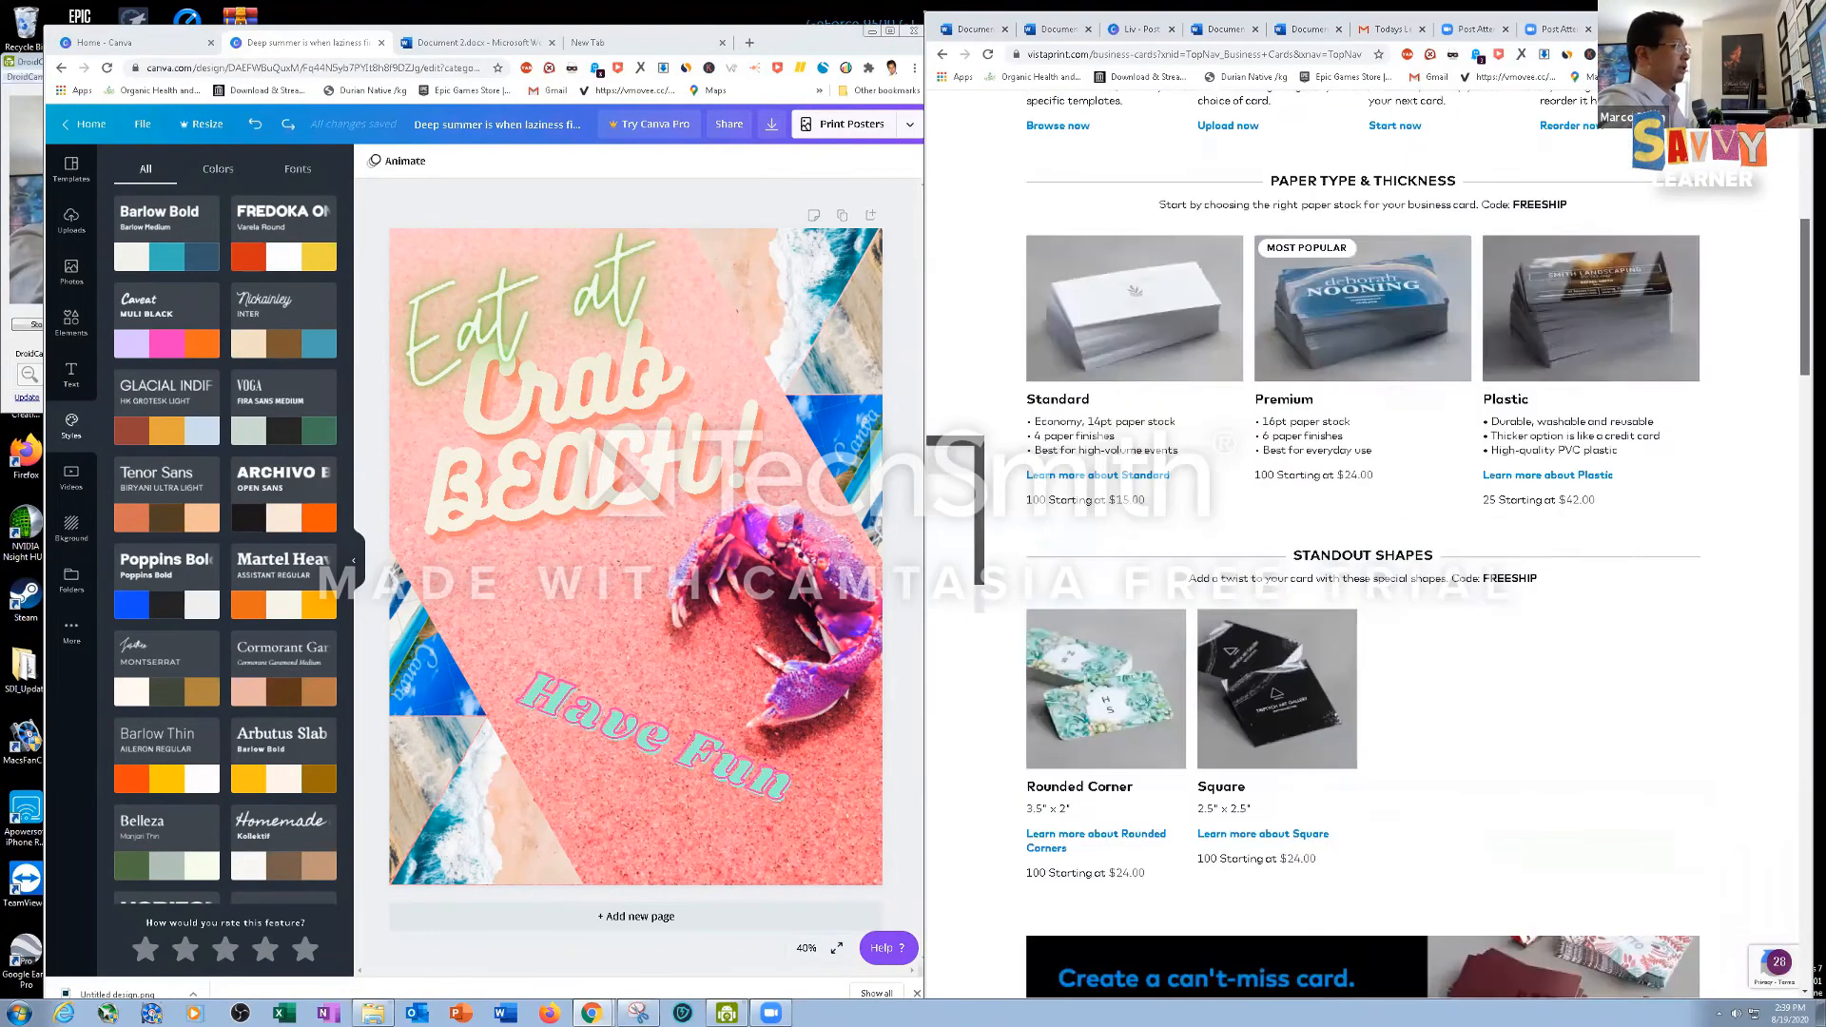
{"action": "mouse_move", "coordinate": [1497, 217]}
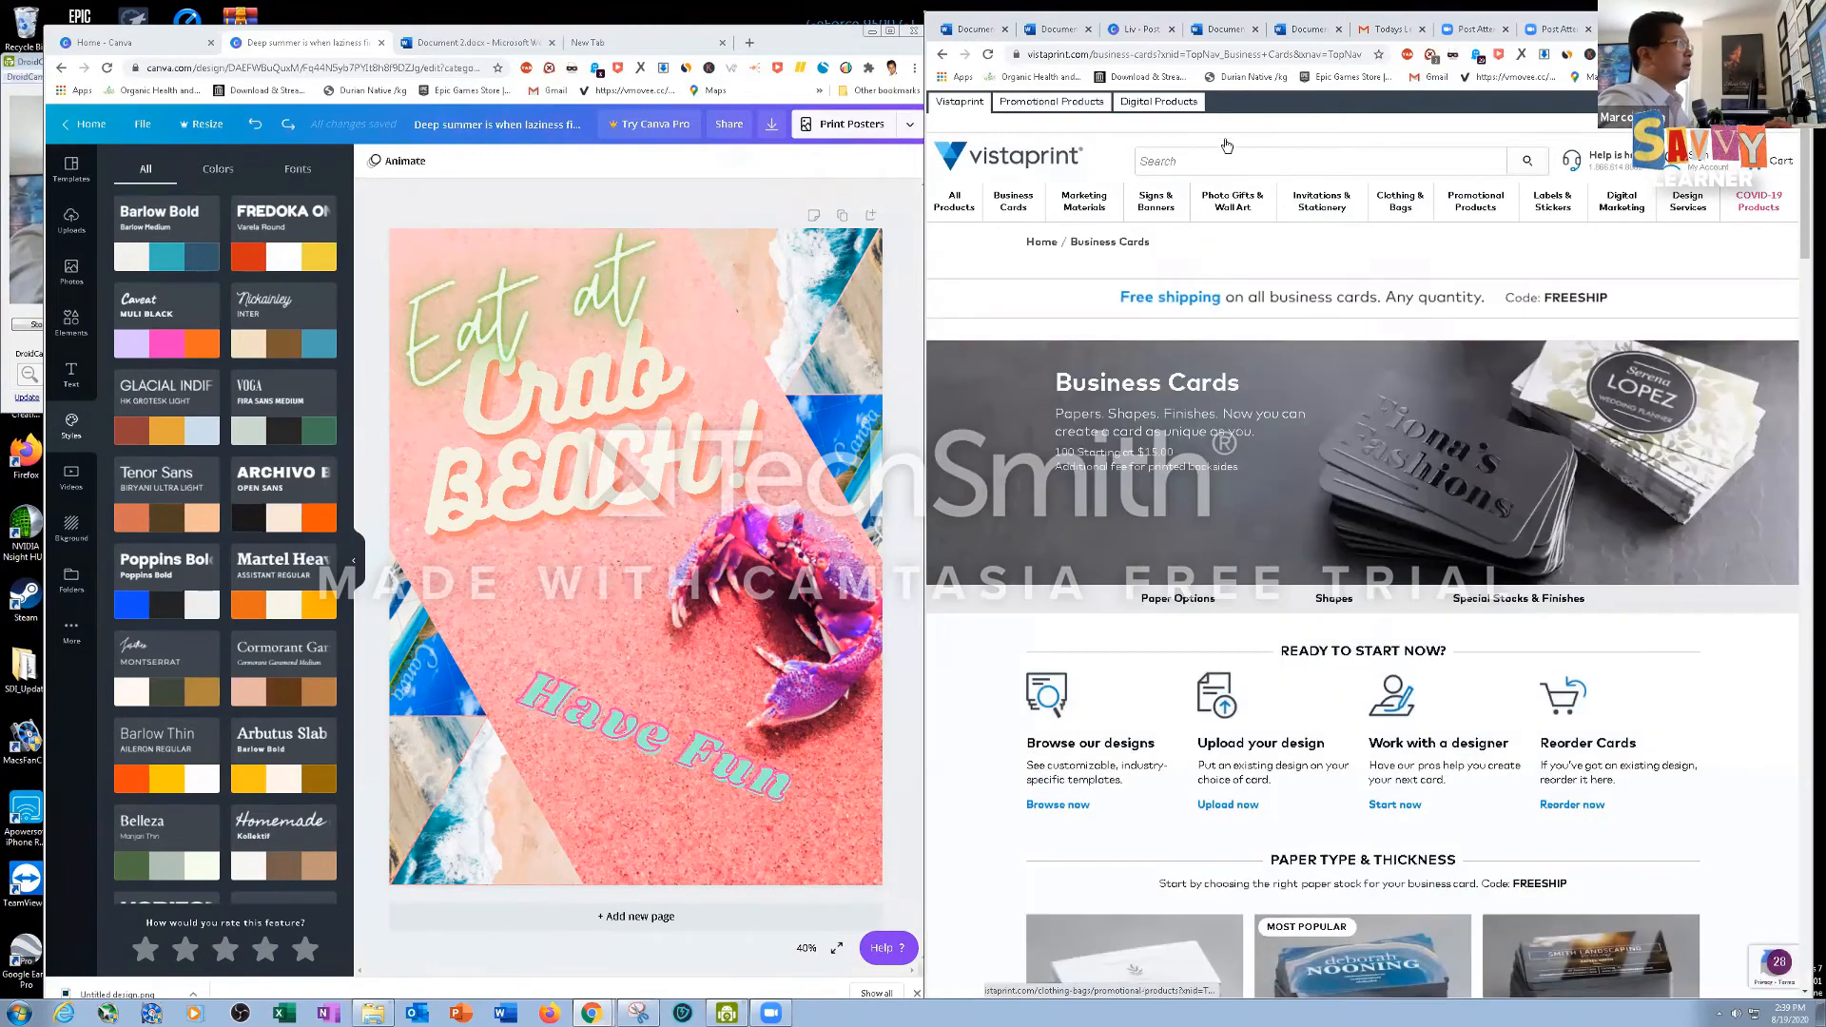
Search Vistaprint for posters and look through result pages 2, 3 and 4
{"action": "left_click", "coordinate": [1193, 159]}
{"action": "type", "text": "pos"}
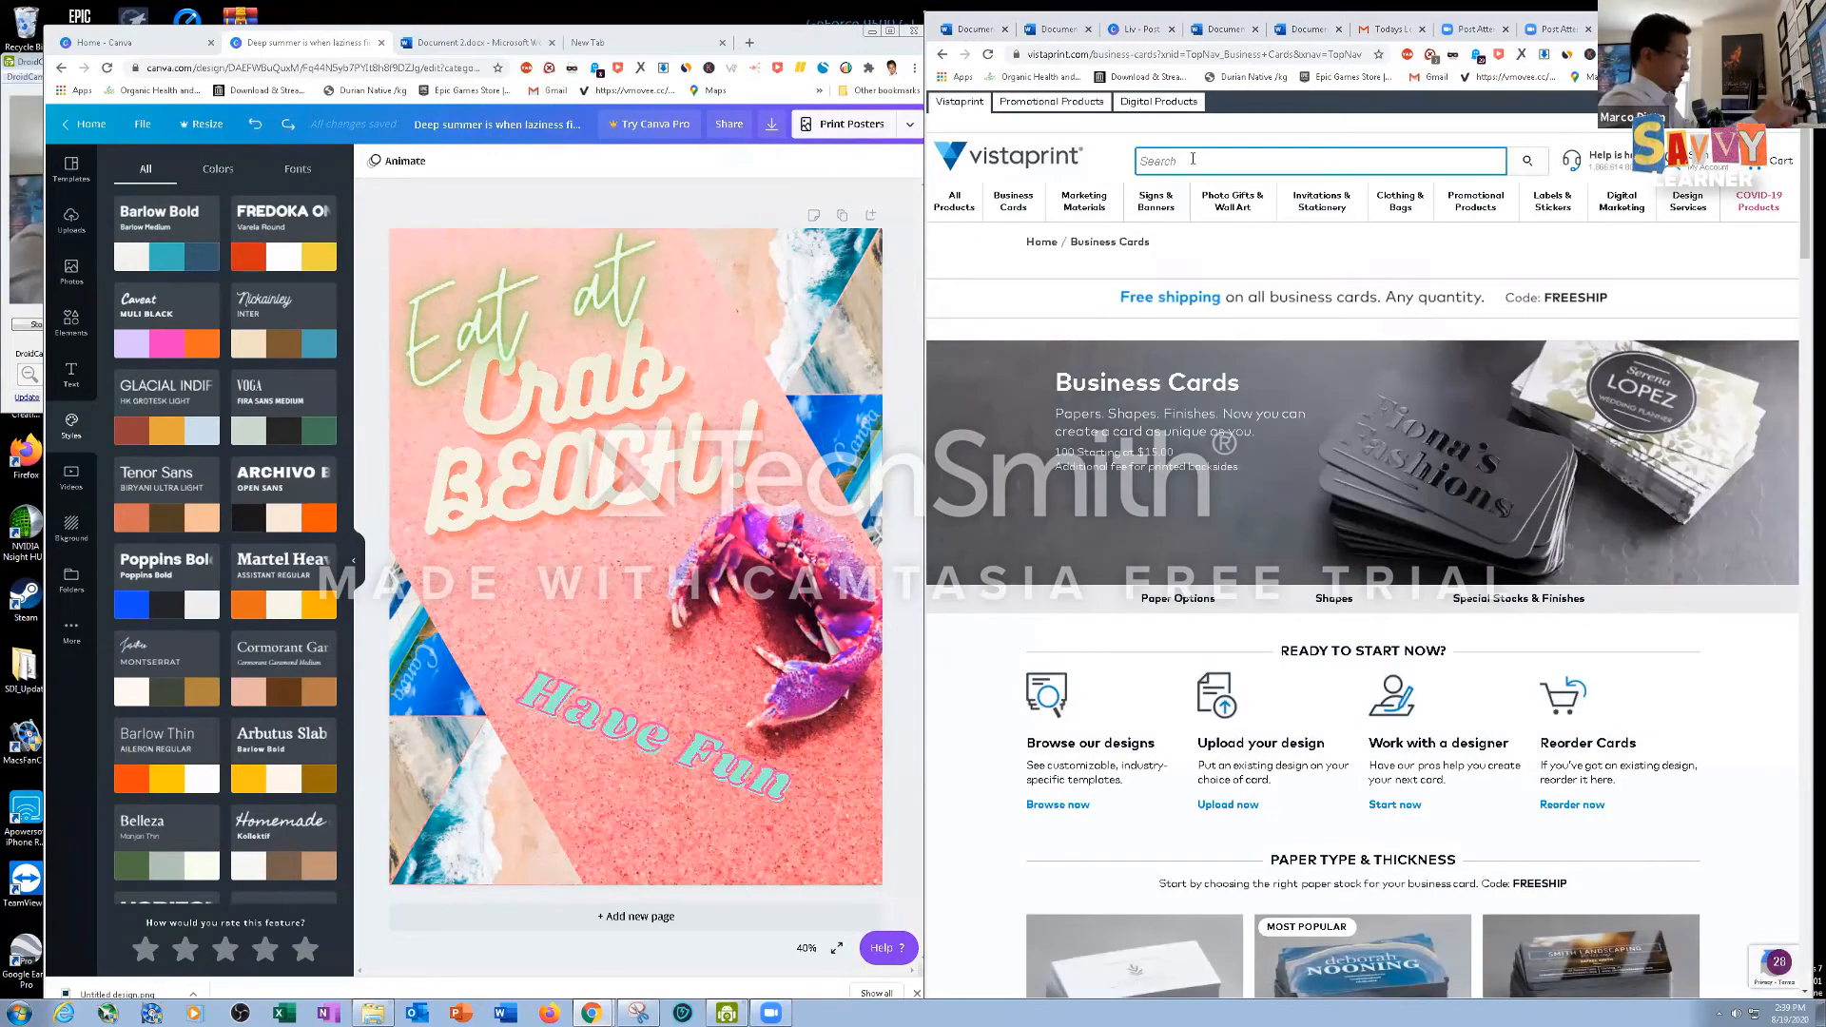
{"action": "type", "text": "ters"}
{"action": "key", "text": "Return"}
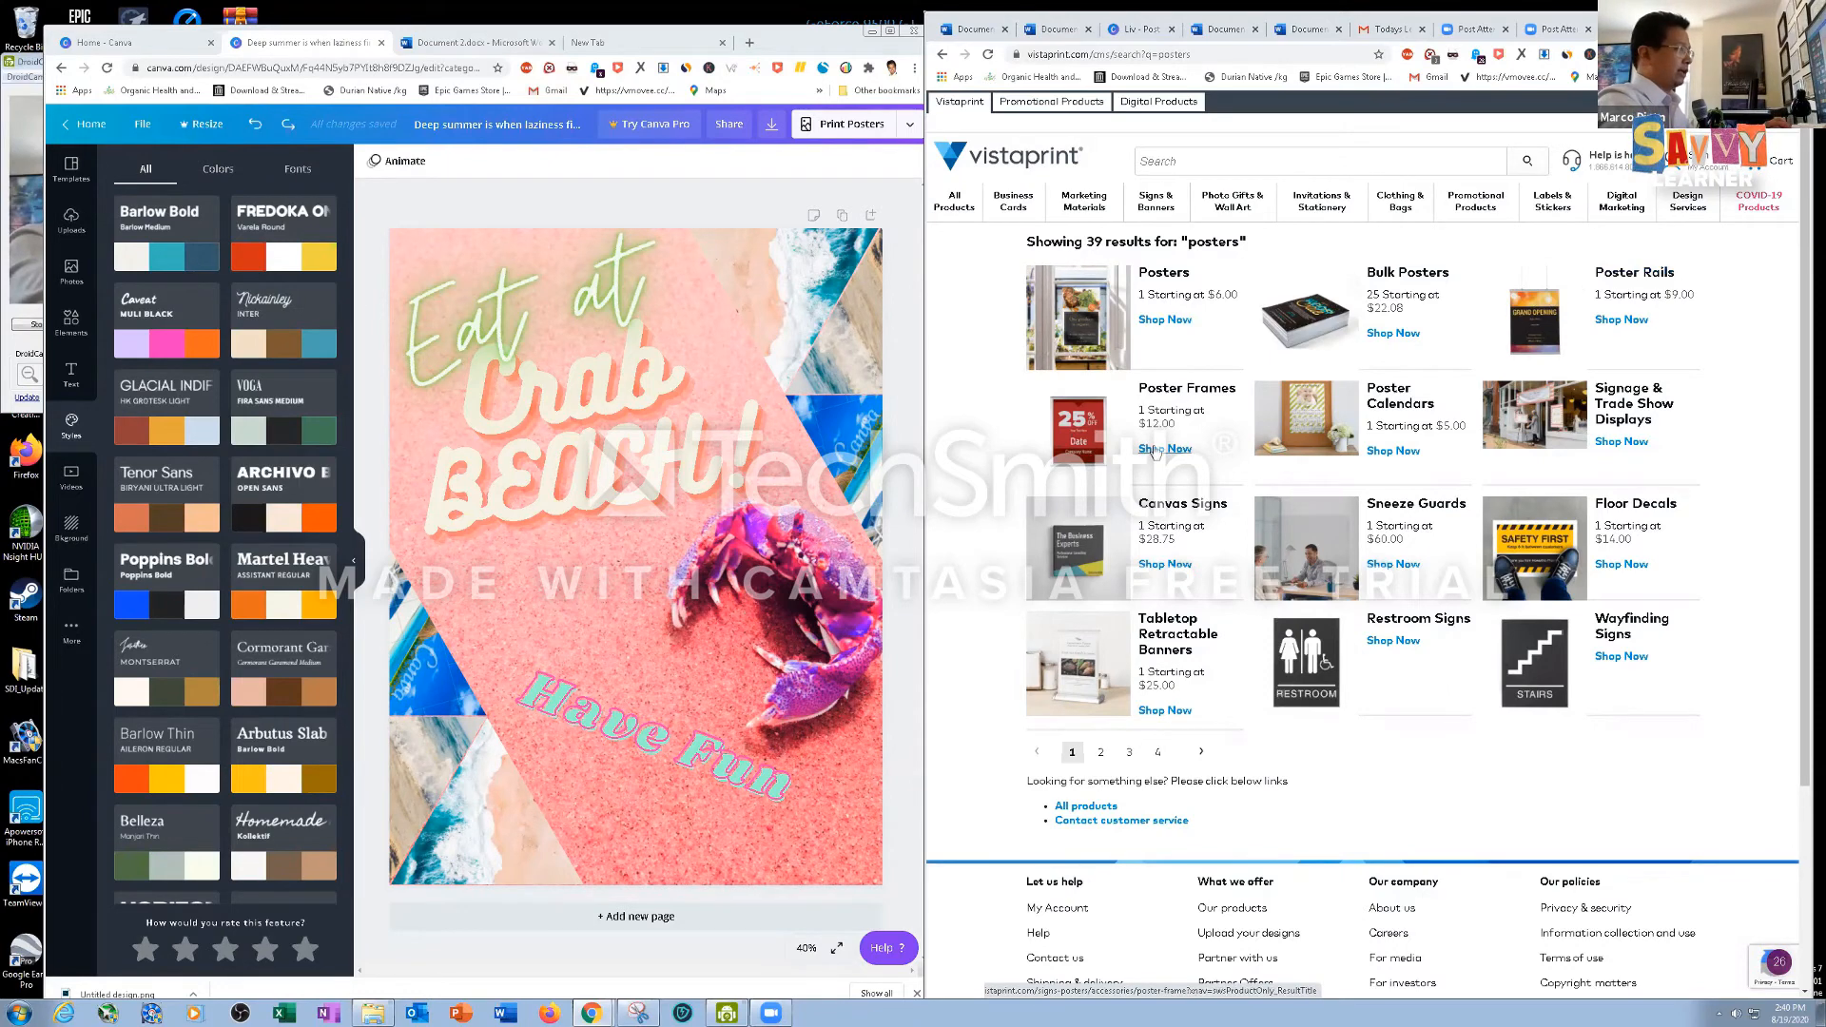
{"action": "left_click", "coordinate": [1100, 753]}
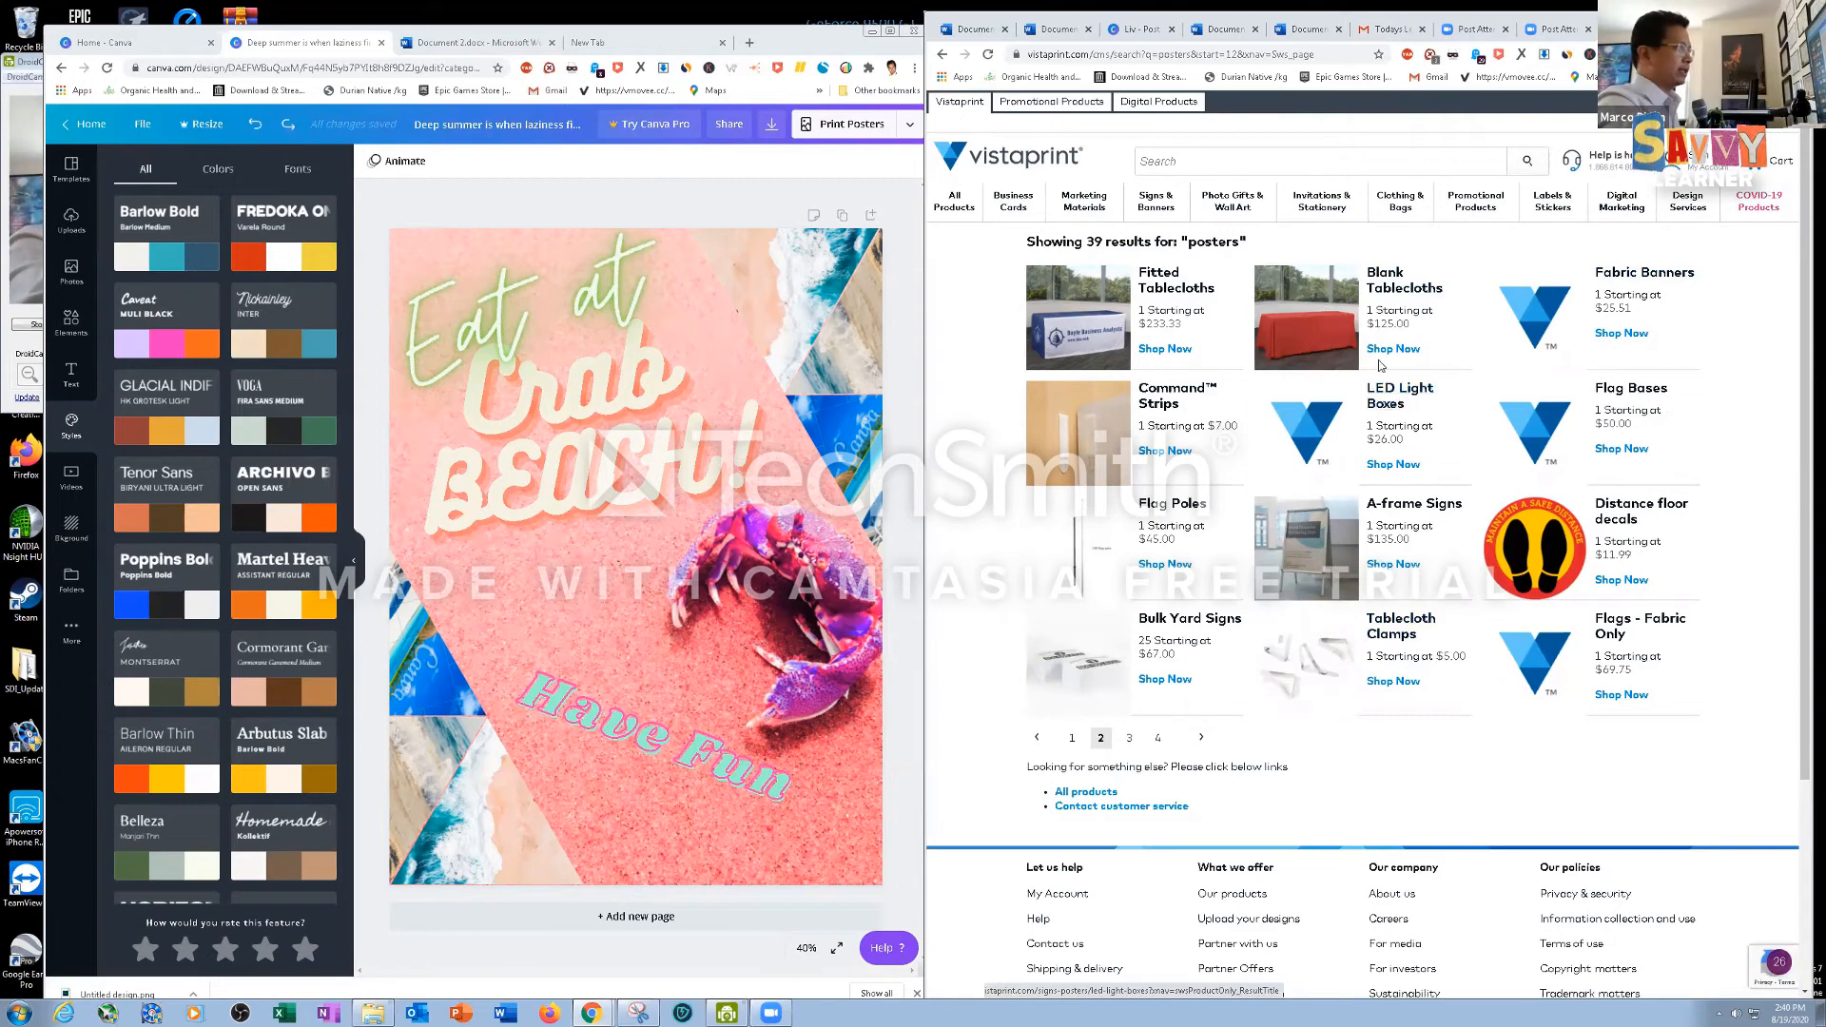
{"action": "left_click", "coordinate": [1125, 742]}
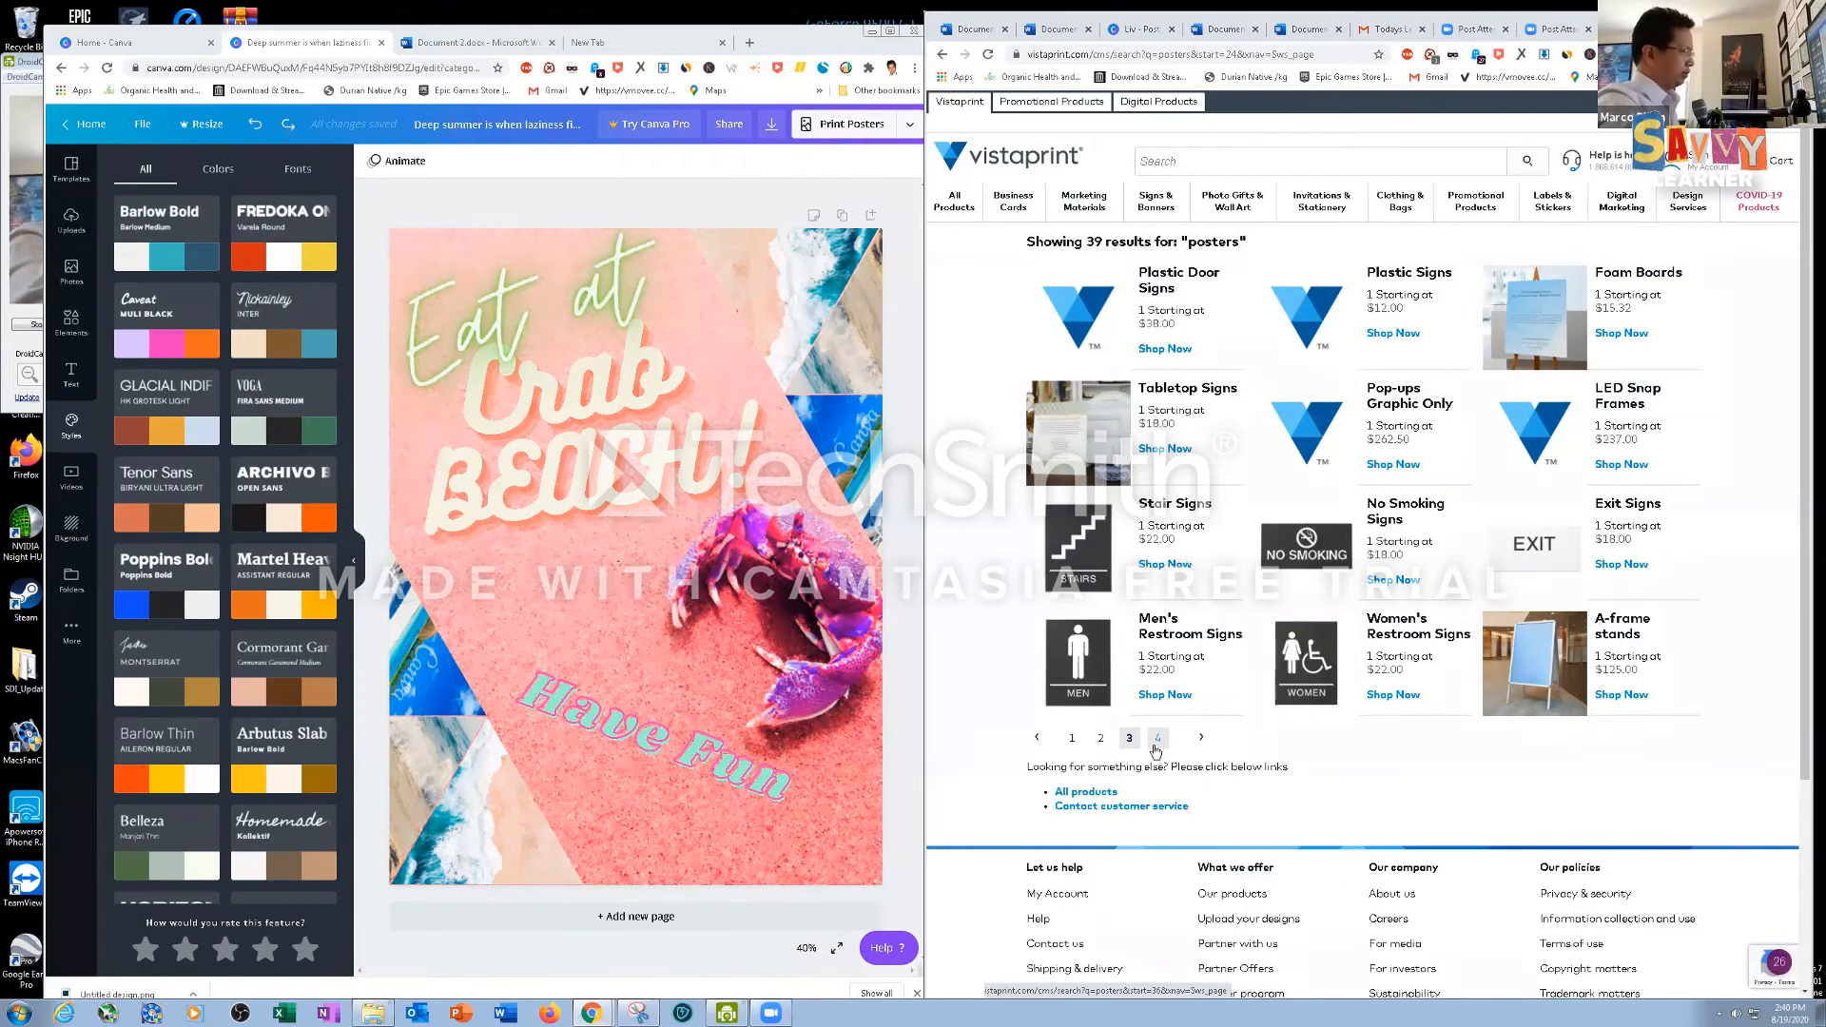
{"action": "left_click", "coordinate": [1157, 739]}
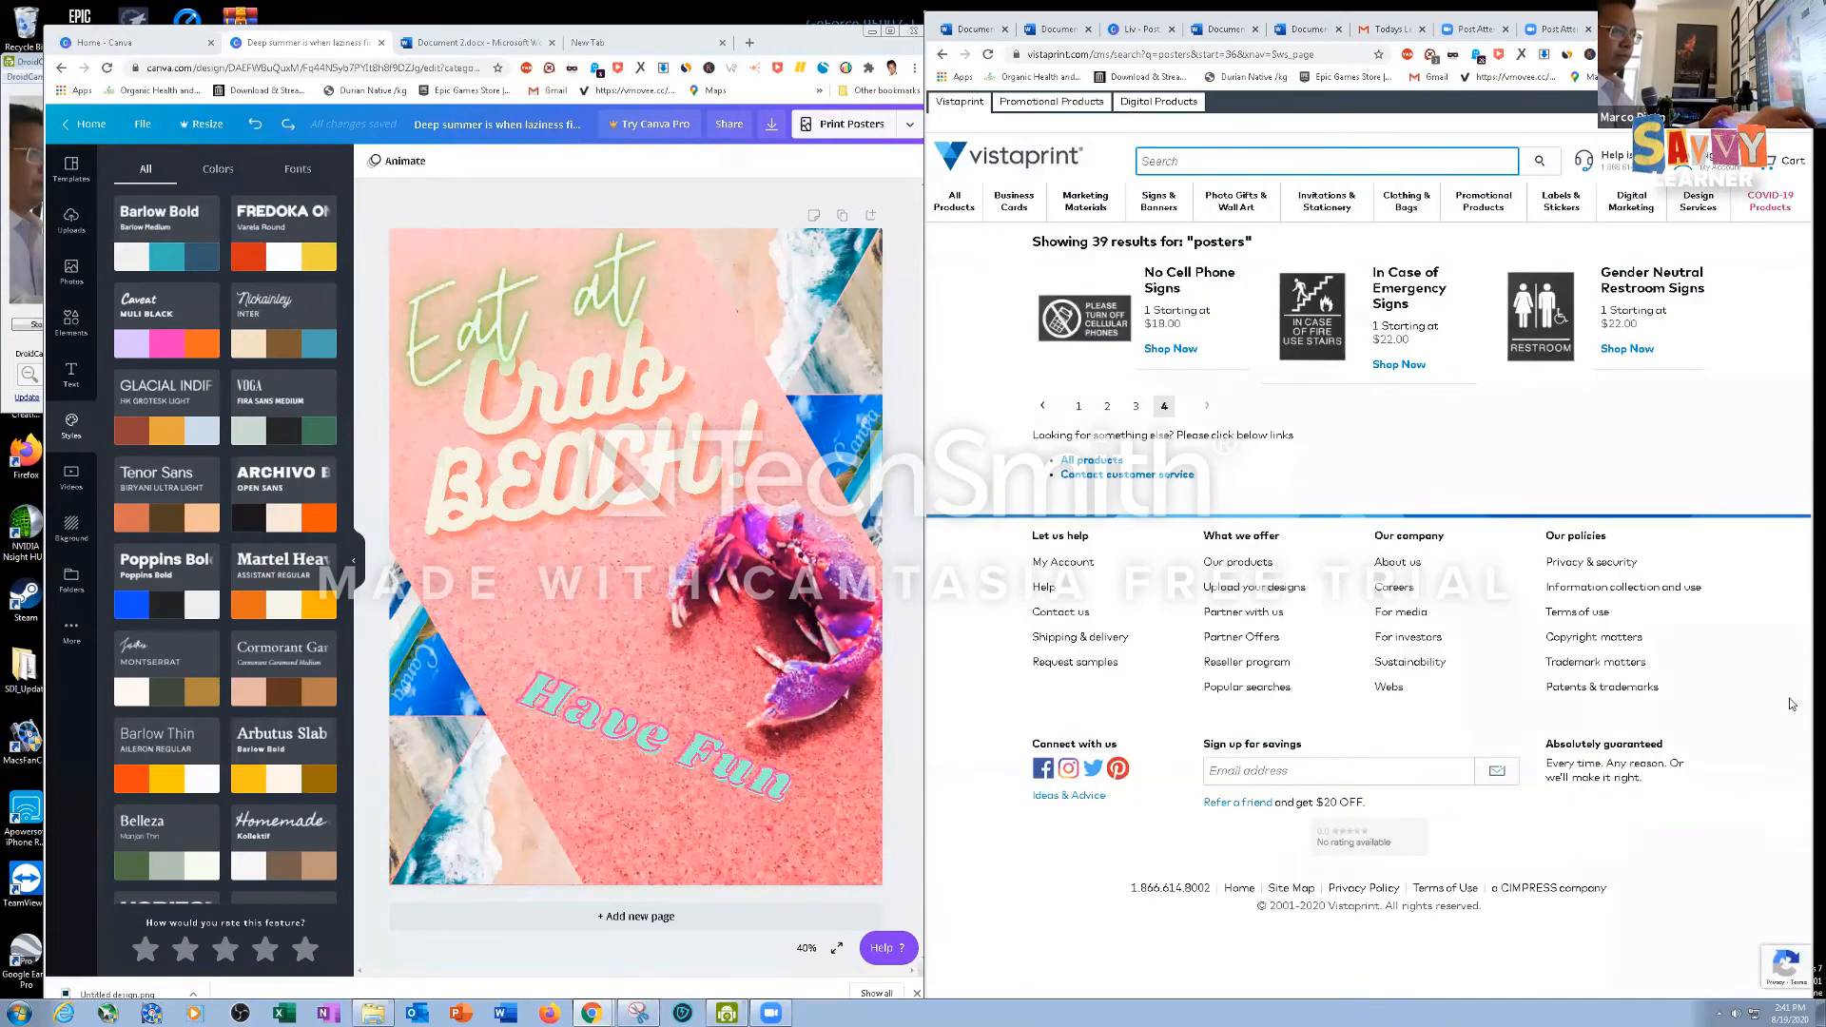
{"action": "left_click", "coordinate": [1737, 428]}
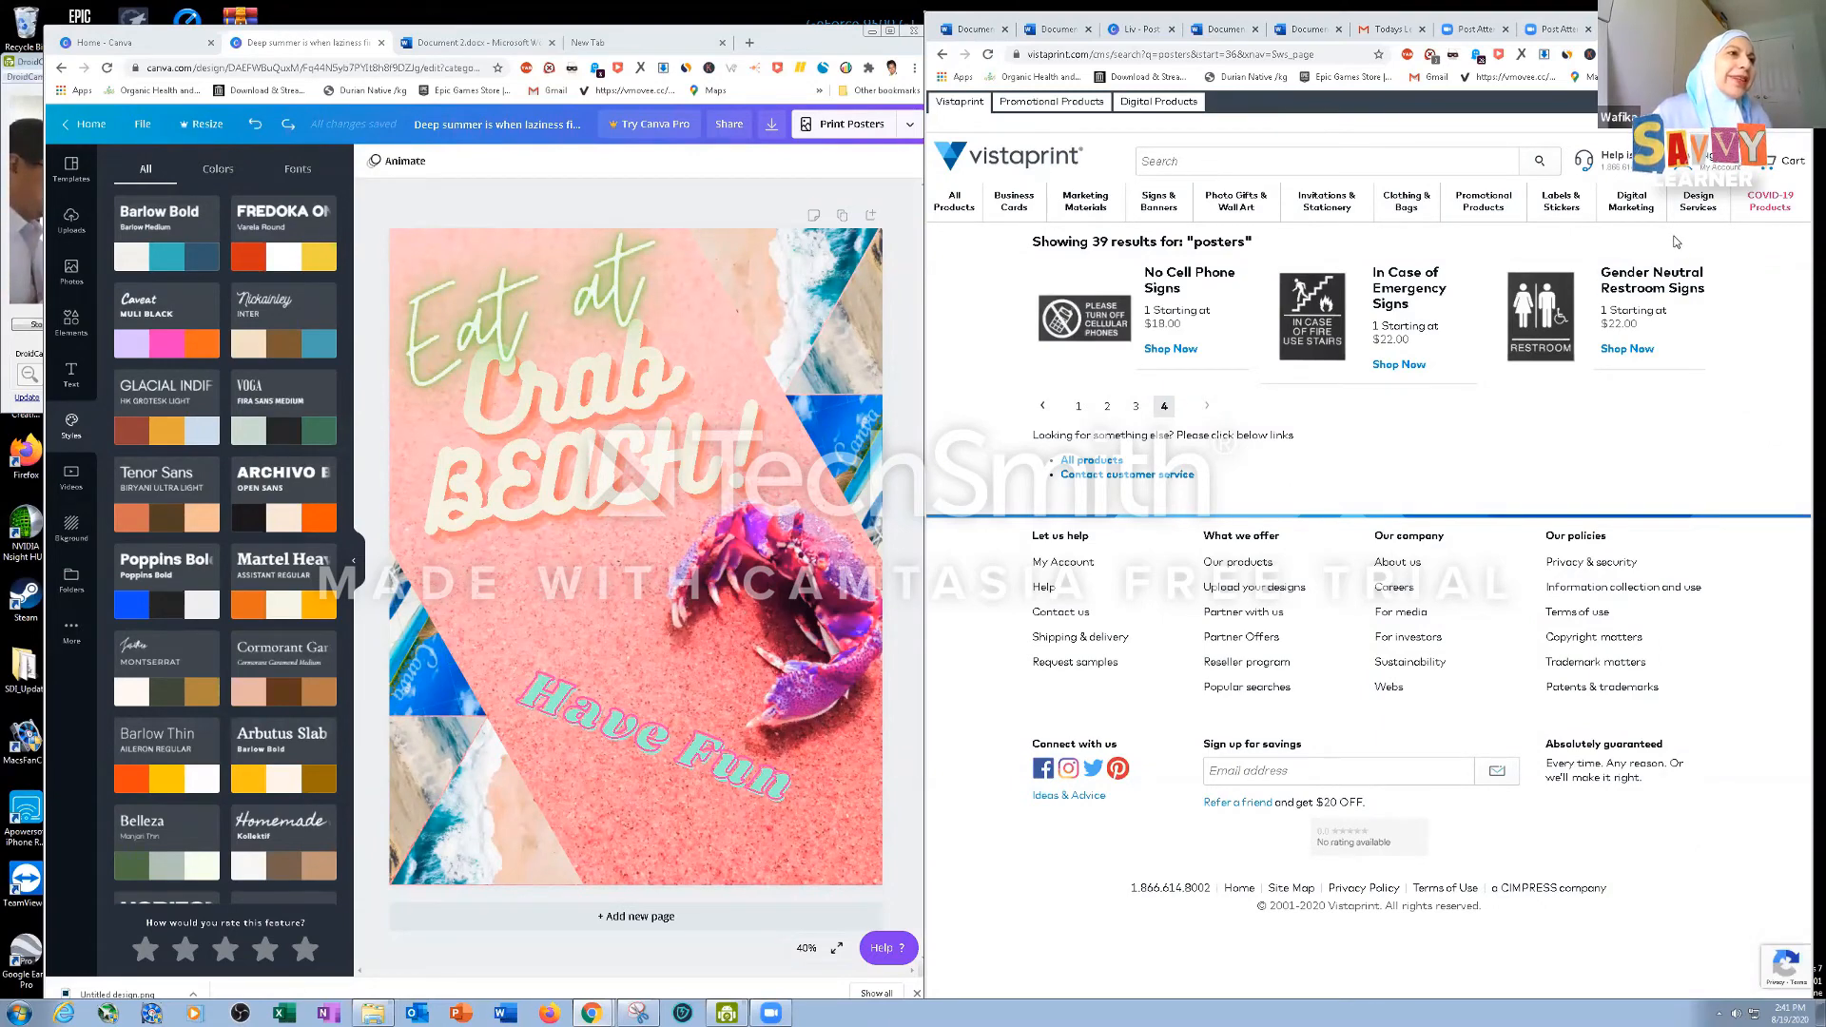
{"action": "left_click", "coordinate": [1370, 160]}
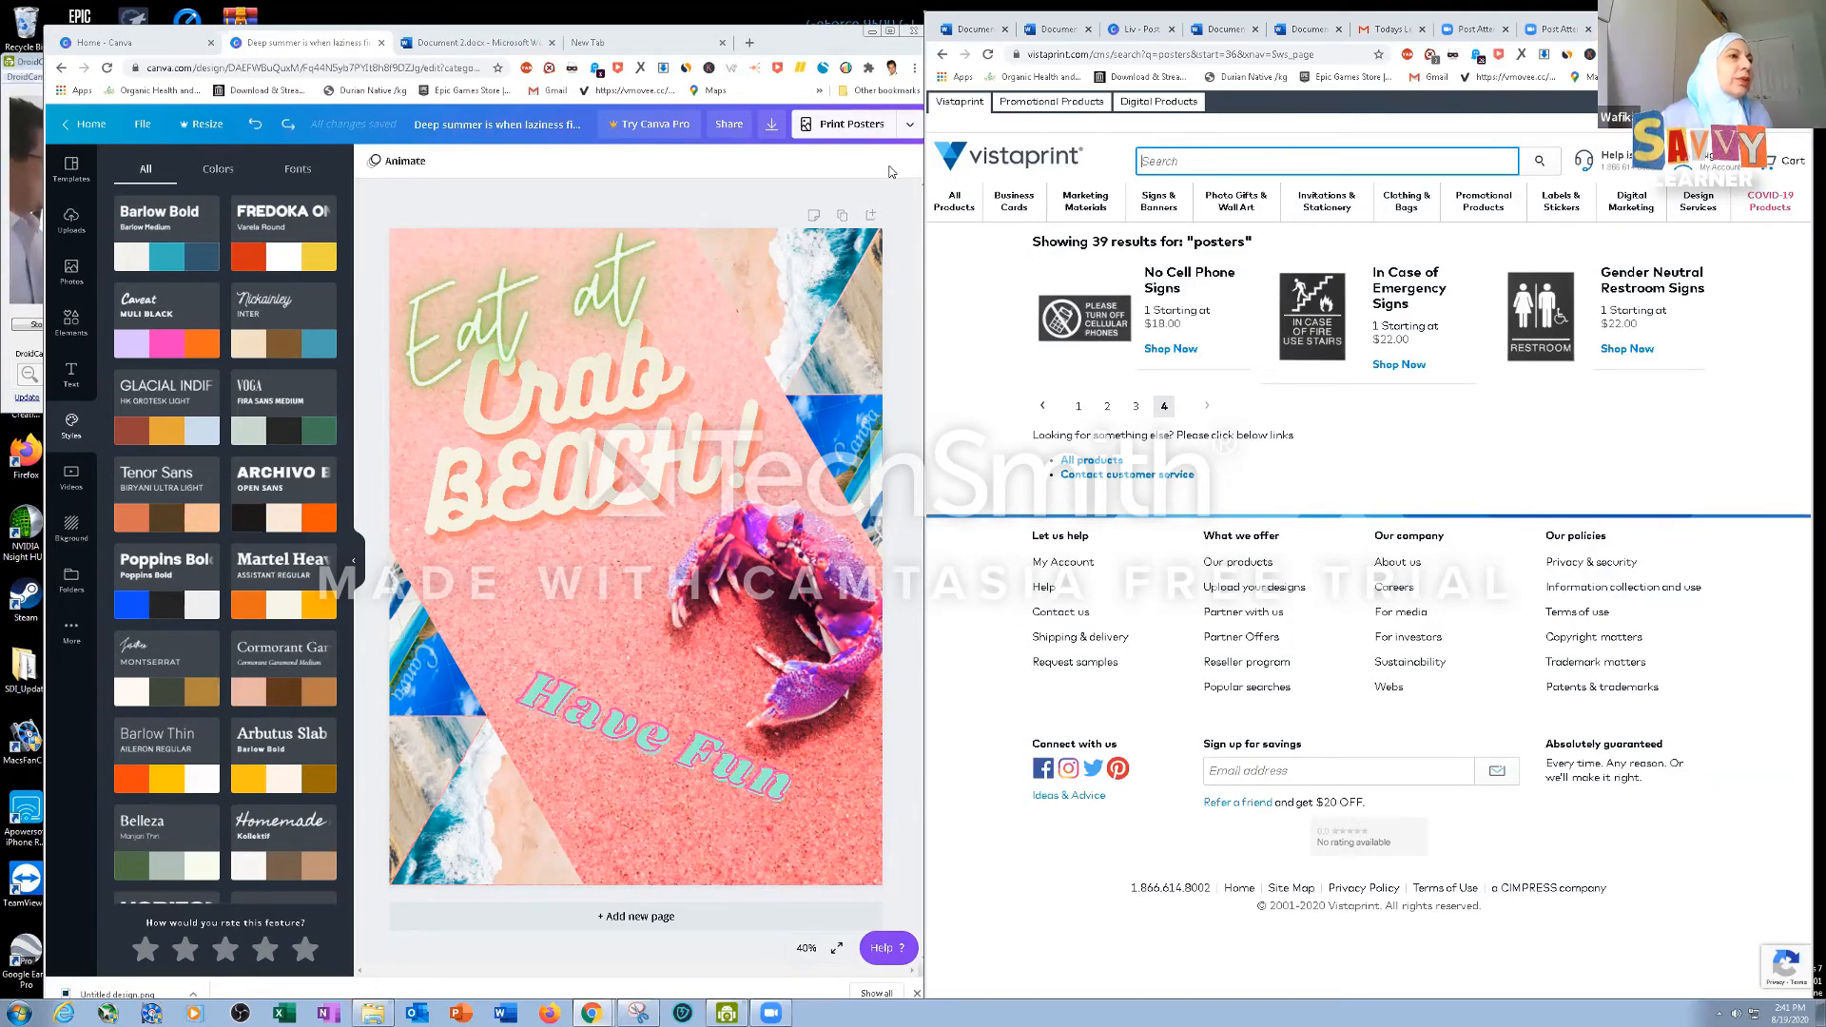
{"action": "mouse_move", "coordinate": [1484, 218]}
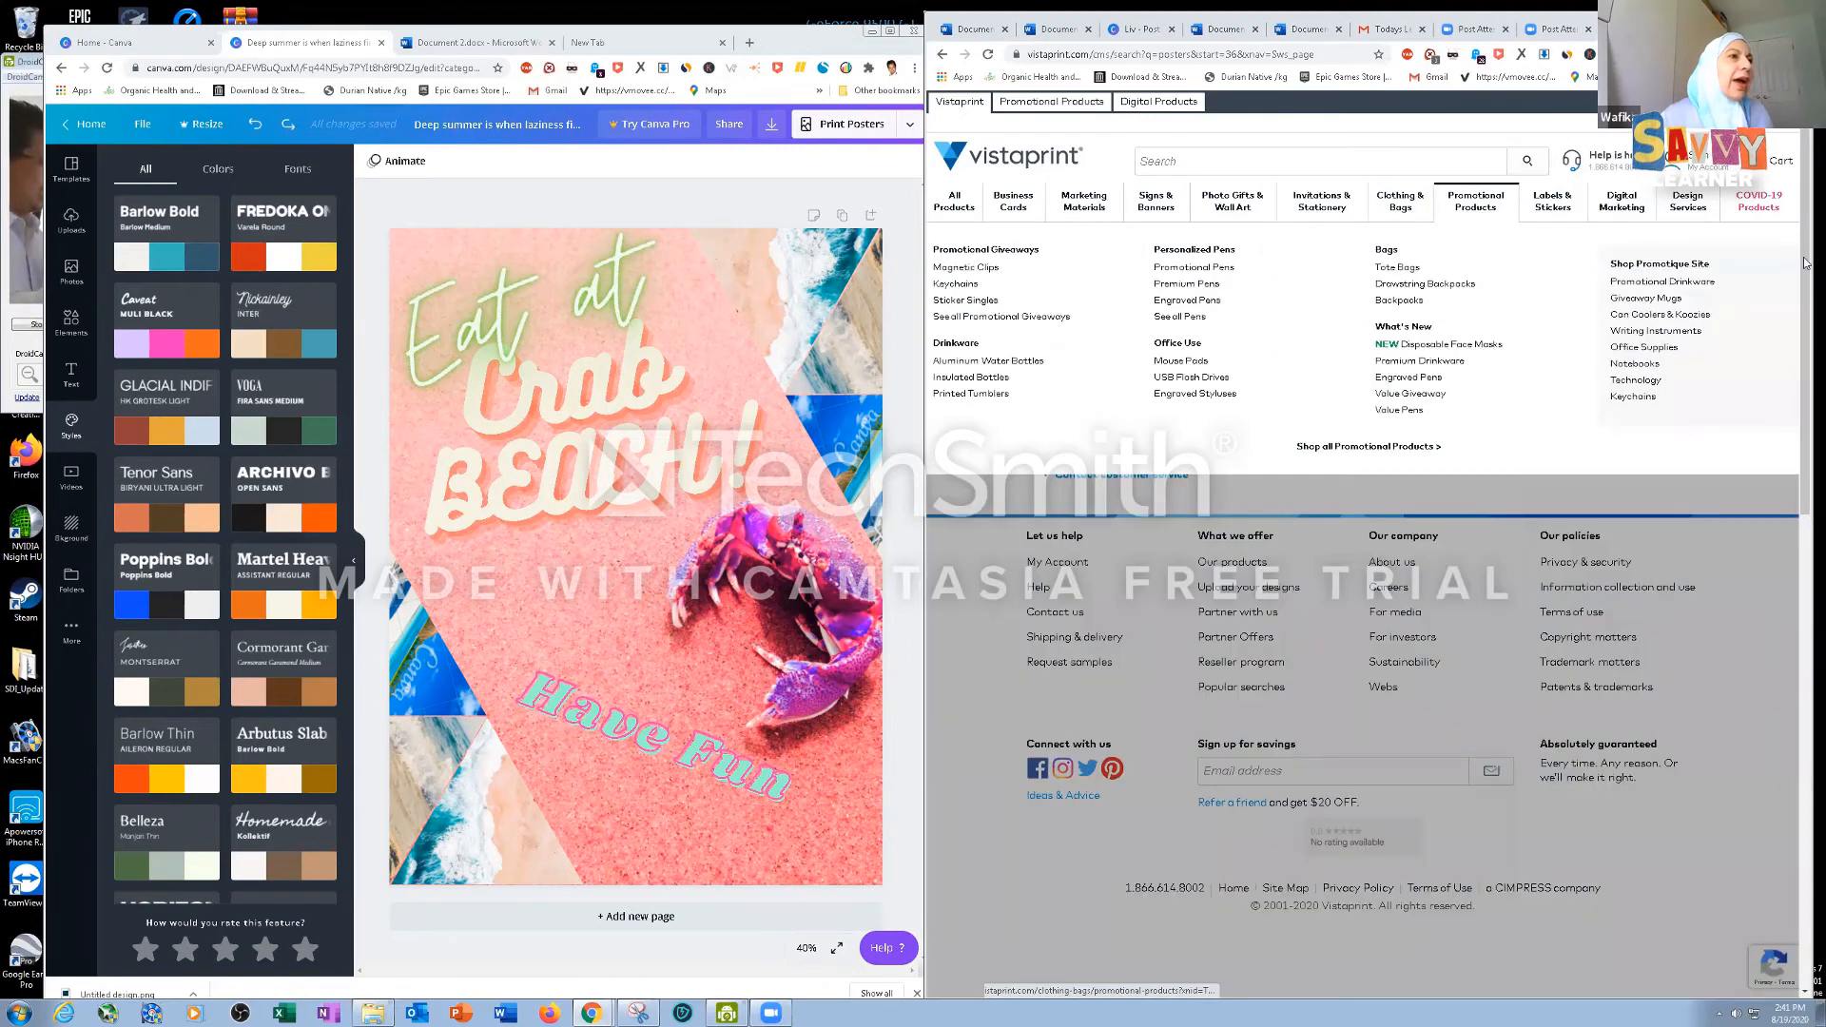